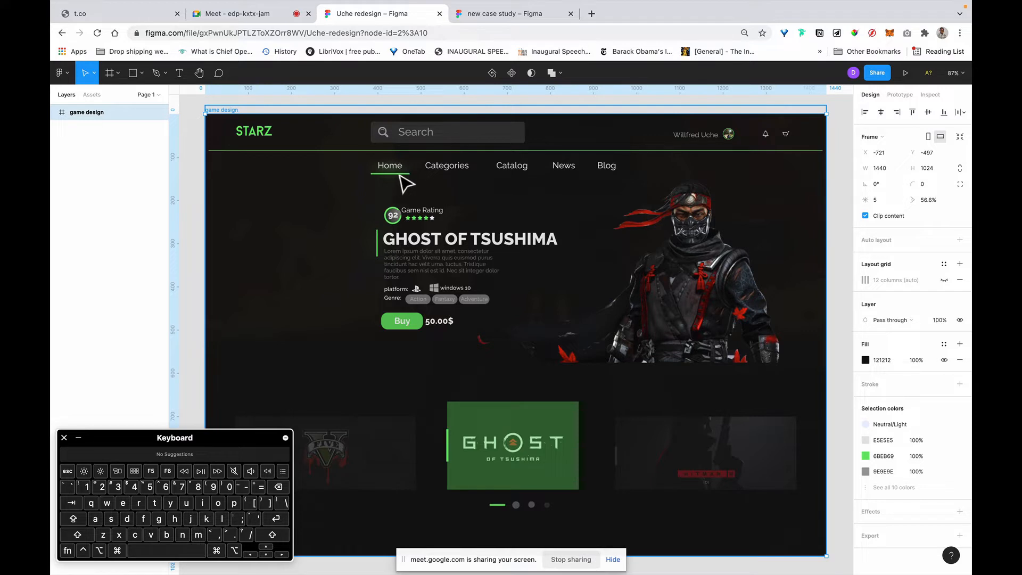
Step: Inspect the Home, Categories, Catalog and News labels in the game design's navigation row
{"action": "left_click", "coordinate": [390, 169]}
{"action": "left_click", "coordinate": [464, 166]}
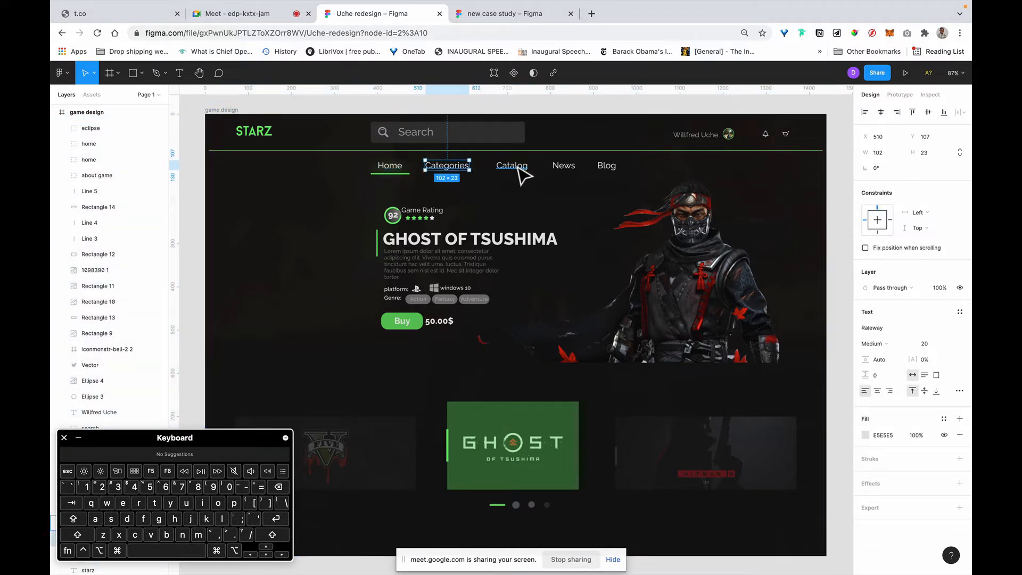
{"action": "left_click", "coordinate": [512, 166]}
{"action": "left_click", "coordinate": [568, 168]}
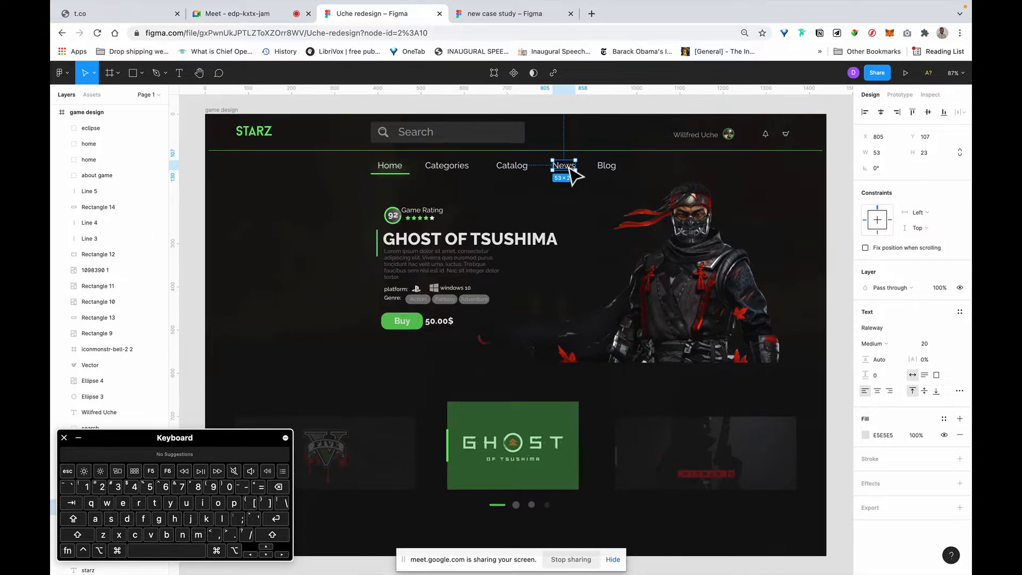
Step: Add a 1440 × 1024 Desktop frame and move it up beside the game design frame, aligning their top edges
{"action": "scroll", "coordinate": [572, 176], "scroll_direction": "down", "scroll_amount": 5}
{"action": "scroll", "coordinate": [495, 211], "scroll_direction": "up", "scroll_amount": 3}
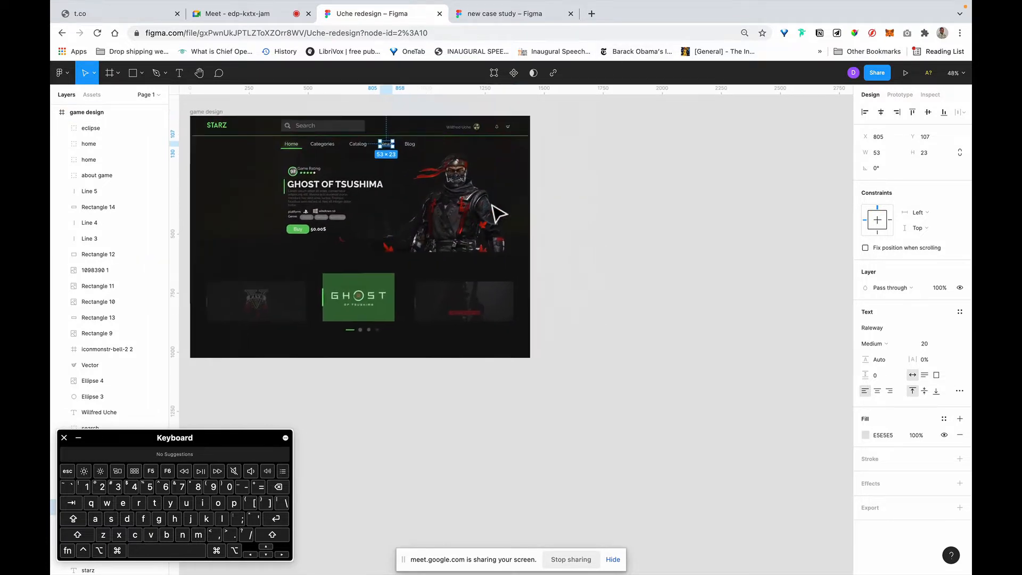
{"action": "scroll", "coordinate": [495, 212], "scroll_direction": "up", "scroll_amount": 2}
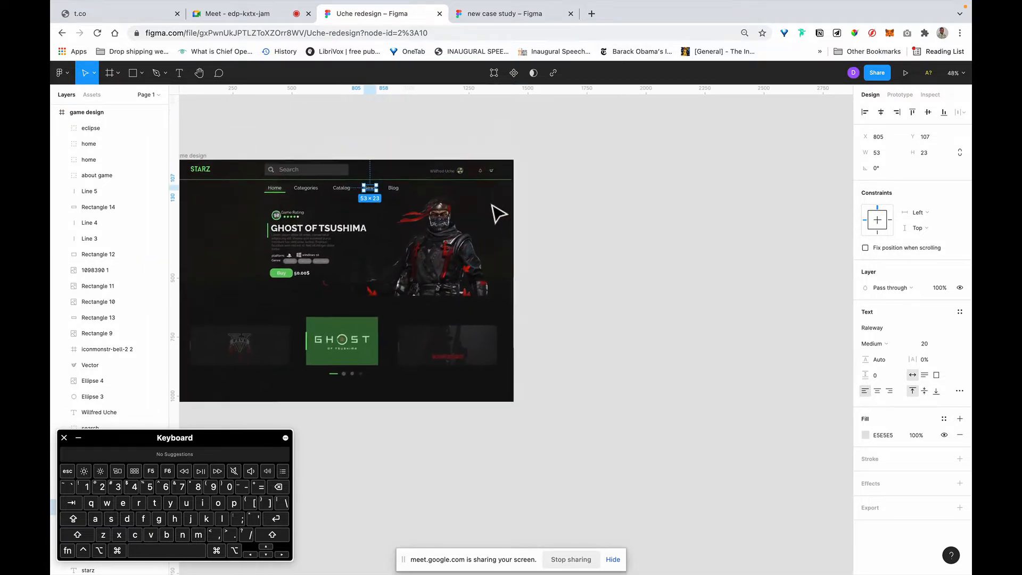
{"action": "left_click", "coordinate": [110, 74]}
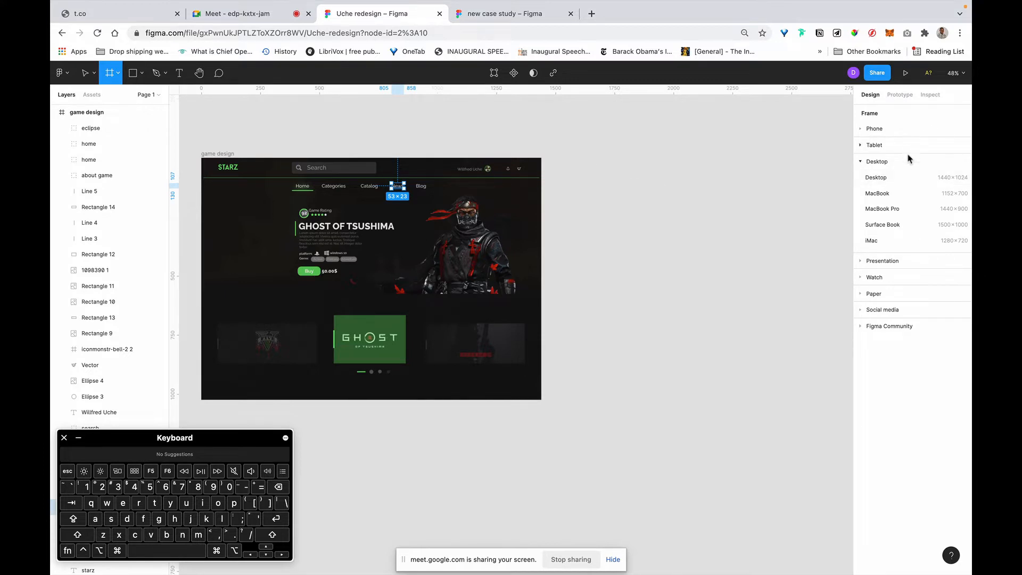
{"action": "left_click", "coordinate": [887, 178]}
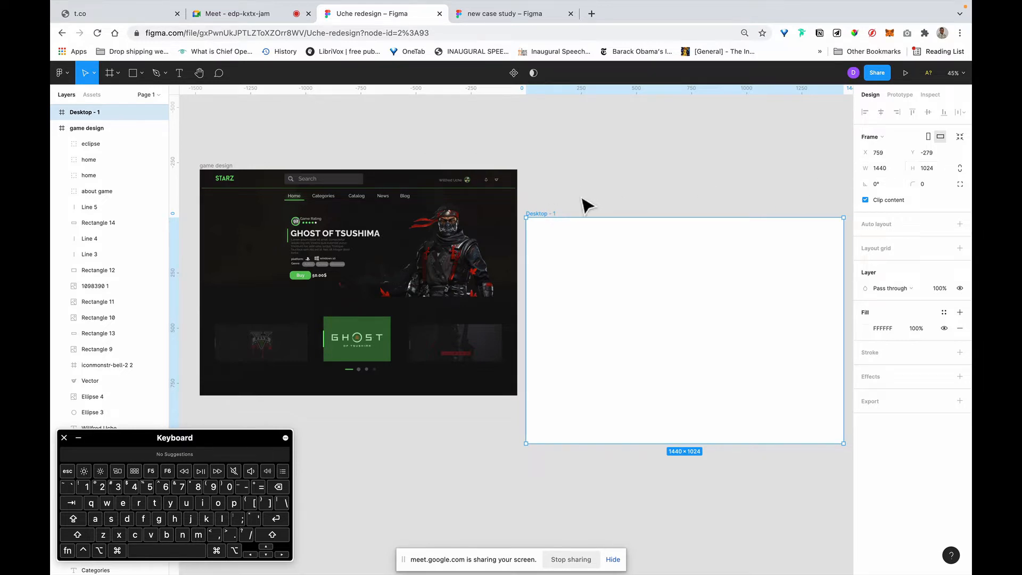
{"action": "left_click_drag", "start_coordinate": [544, 217], "coordinate": [544, 171]}
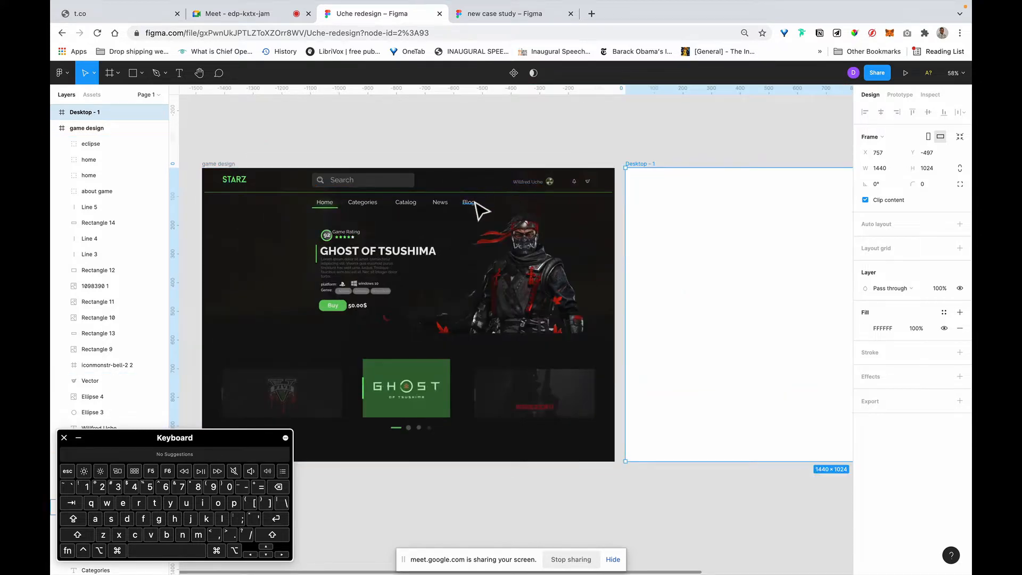
{"action": "scroll", "coordinate": [468, 206], "scroll_direction": "up", "scroll_amount": 5}
{"action": "scroll", "coordinate": [475, 203], "scroll_direction": "down", "scroll_amount": 4}
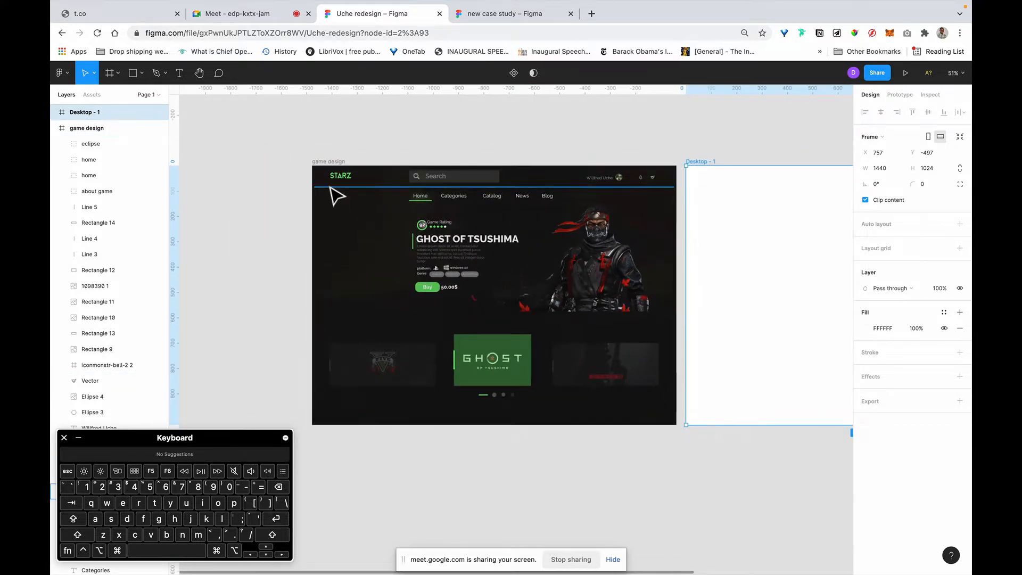
{"action": "scroll", "coordinate": [336, 181], "scroll_direction": "up", "scroll_amount": 3}
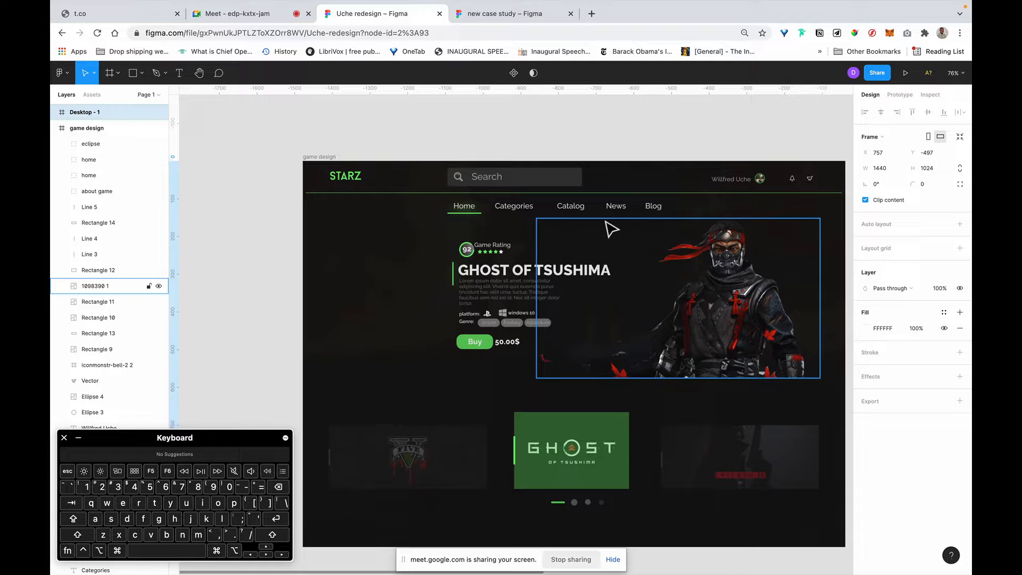
{"action": "scroll", "coordinate": [611, 229], "scroll_direction": "down", "scroll_amount": 5}
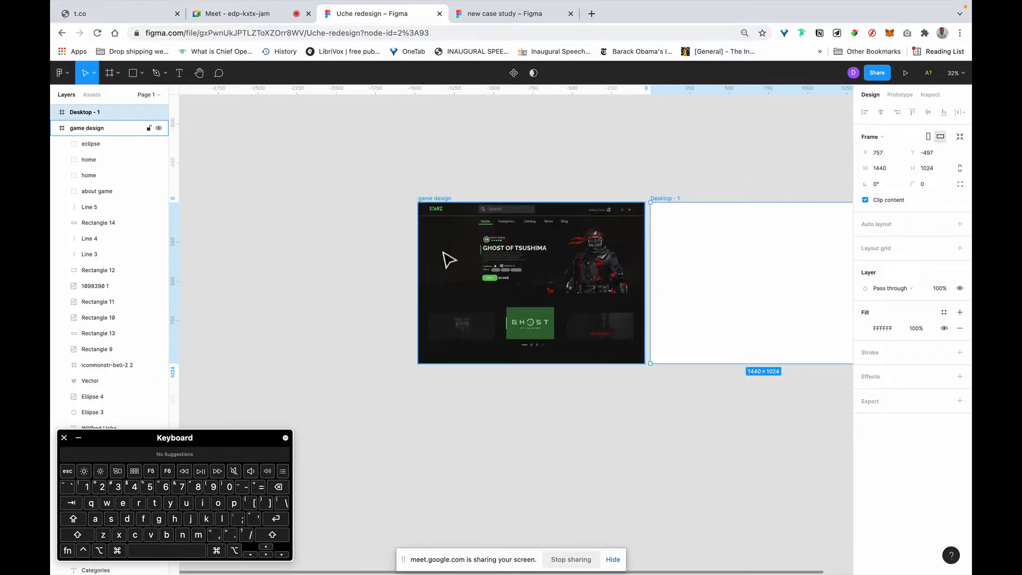
{"action": "scroll", "coordinate": [449, 259], "scroll_direction": "up", "scroll_amount": 4}
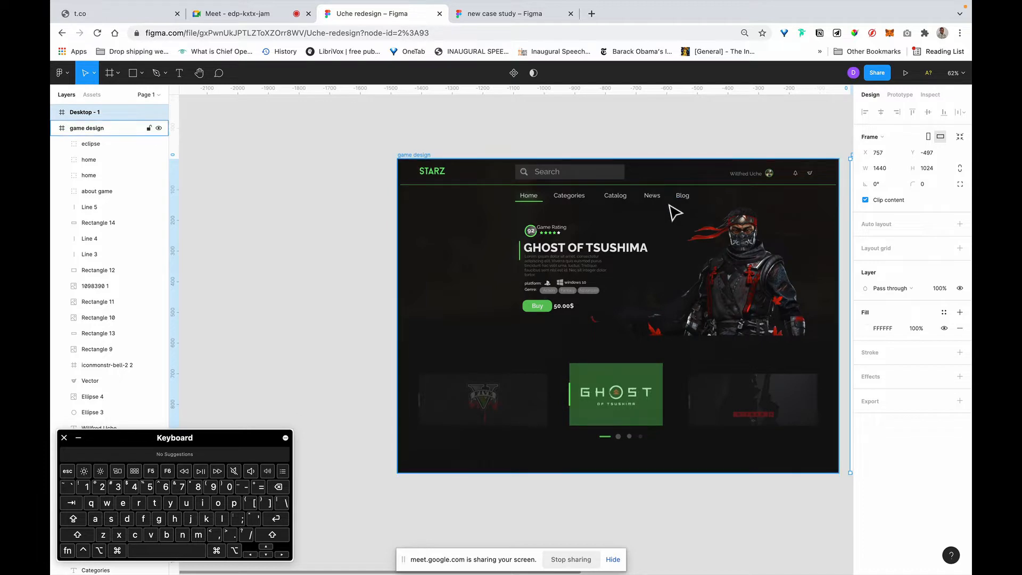
Step: Draw a rectangle 1440 wide across the top of the blank Desktop frame and set its height to 64
{"action": "scroll", "coordinate": [674, 213], "scroll_direction": "right", "scroll_amount": 3}
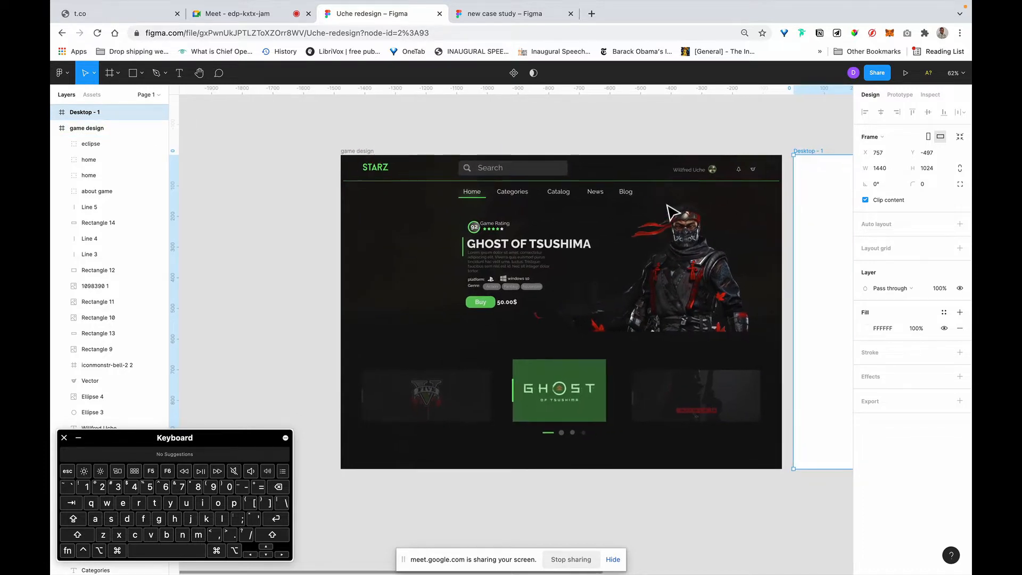
{"action": "scroll", "coordinate": [673, 212], "scroll_direction": "right", "scroll_amount": 5}
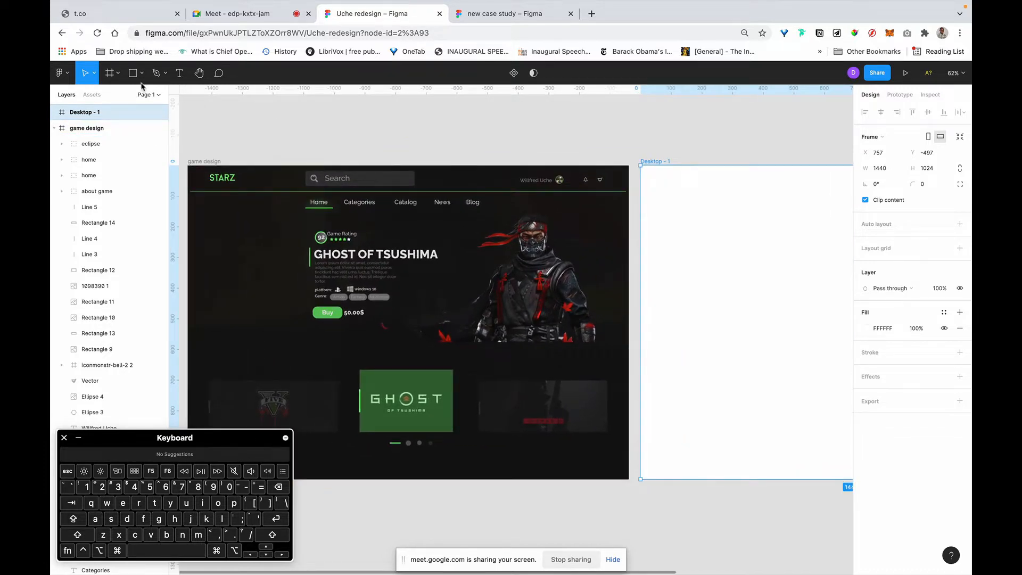
{"action": "left_click", "coordinate": [133, 73]}
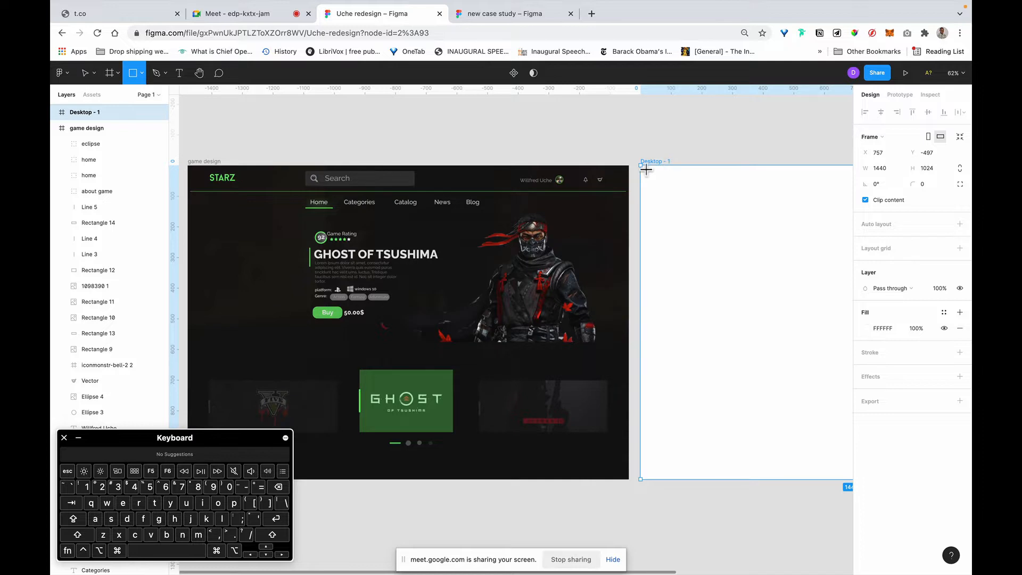
{"action": "mouse_move", "coordinate": [645, 169]}
{"action": "left_mouse_down"}
{"action": "mouse_move", "coordinate": [829, 229]}
{"action": "mouse_move", "coordinate": [881, 230]}
{"action": "mouse_move", "coordinate": [743, 206]}
{"action": "mouse_move", "coordinate": [796, 195]}
{"action": "left_mouse_up"}
{"action": "left_click", "coordinate": [922, 152]}
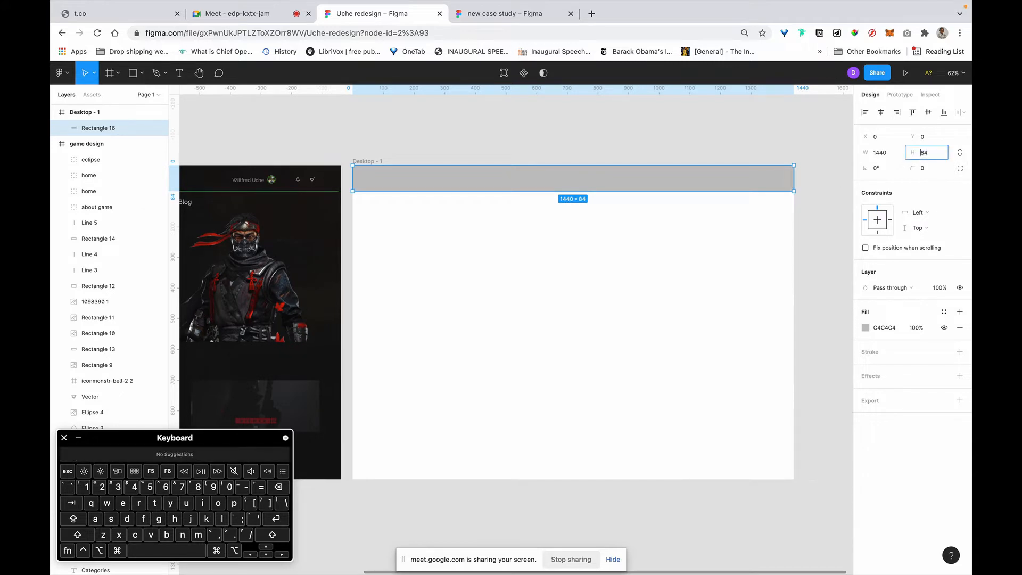
{"action": "type", "text": "6"}
{"action": "key", "text": "Return"}
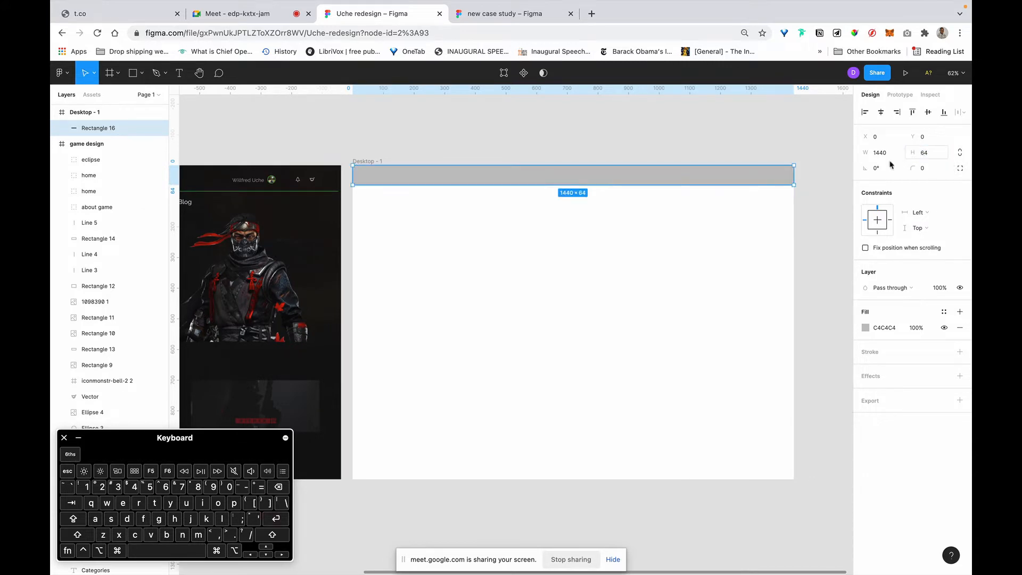
Step: Copy the Home, Categories, Catalog, News and Blog labels from the game design frame onto the Desktop frame's grey bar
{"action": "left_click", "coordinate": [517, 115]}
{"action": "scroll", "coordinate": [440, 214], "scroll_direction": "left", "scroll_amount": 3}
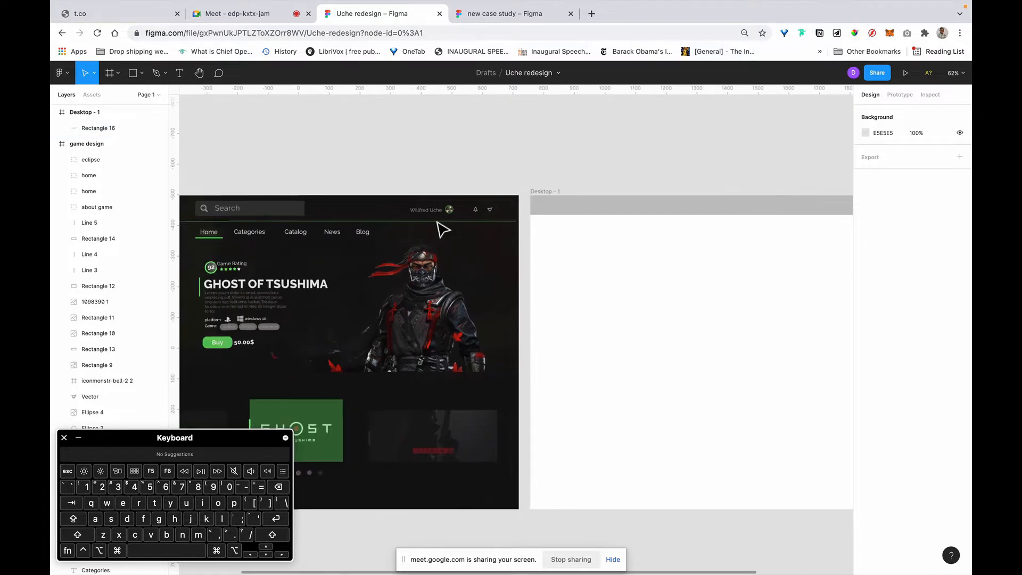
{"action": "scroll", "coordinate": [596, 205], "scroll_direction": "up", "scroll_amount": 2}
{"action": "scroll", "coordinate": [612, 212], "scroll_direction": "left", "scroll_amount": 4}
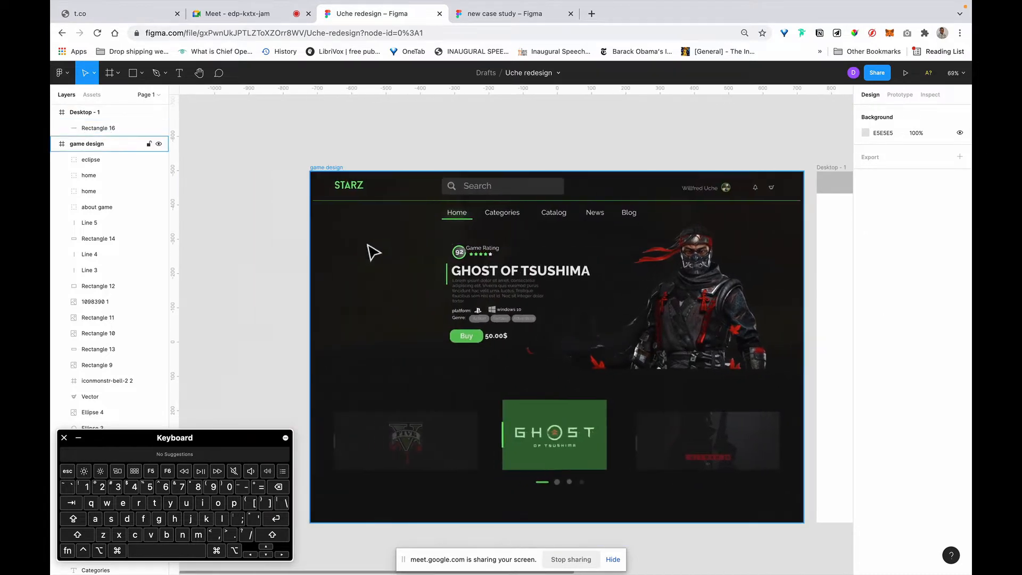
{"action": "left_click", "coordinate": [459, 213]}
{"action": "left_click", "coordinate": [502, 213], "text": "shift"}
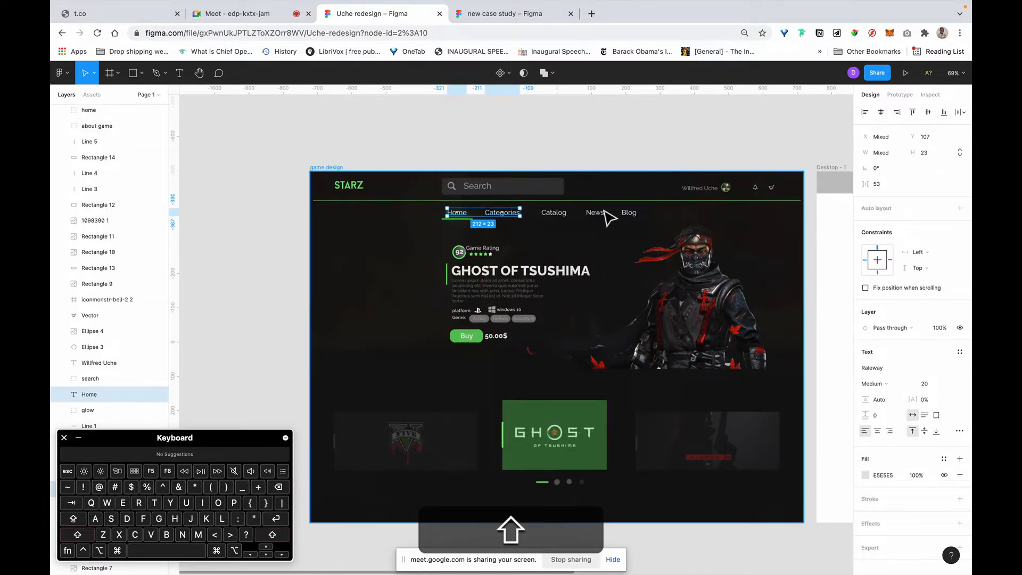
{"action": "left_click", "coordinate": [592, 213], "text": "shift"}
{"action": "left_click", "coordinate": [627, 214], "text": "shift"}
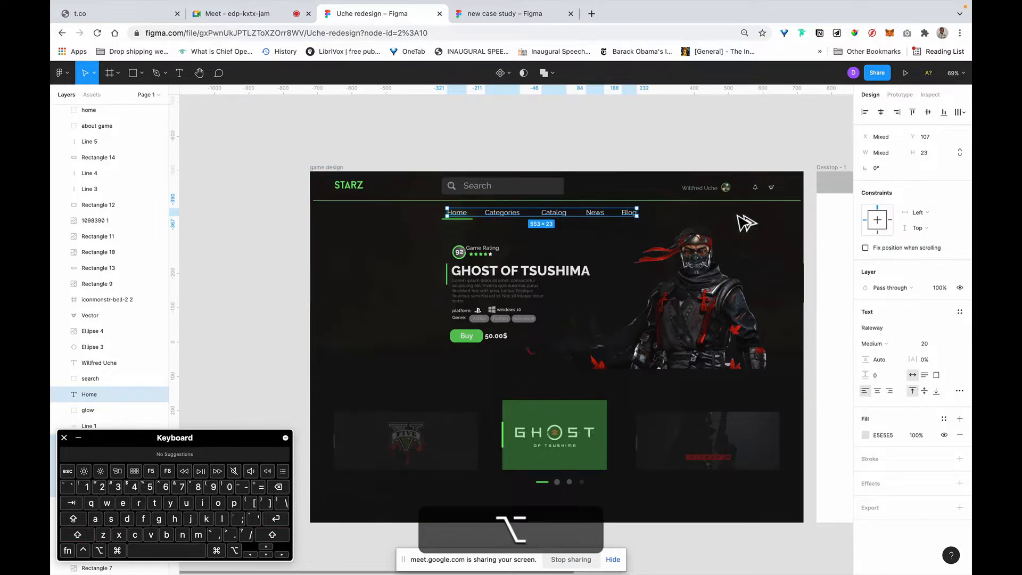
{"action": "left_click_drag", "start_coordinate": [738, 215], "coordinate": [806, 187]}
{"action": "scroll", "coordinate": [726, 191], "scroll_direction": "right", "scroll_amount": 6}
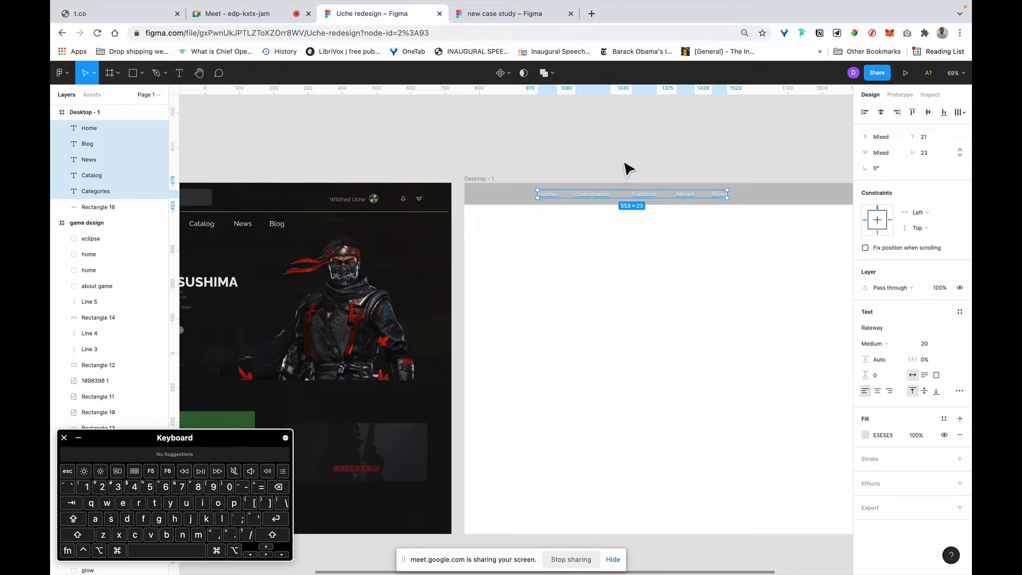
Step: Inspect the copied Categories, Catalog, News and Blog labels on the grey bar one by one
{"action": "left_click", "coordinate": [577, 155]}
{"action": "left_click", "coordinate": [588, 197]}
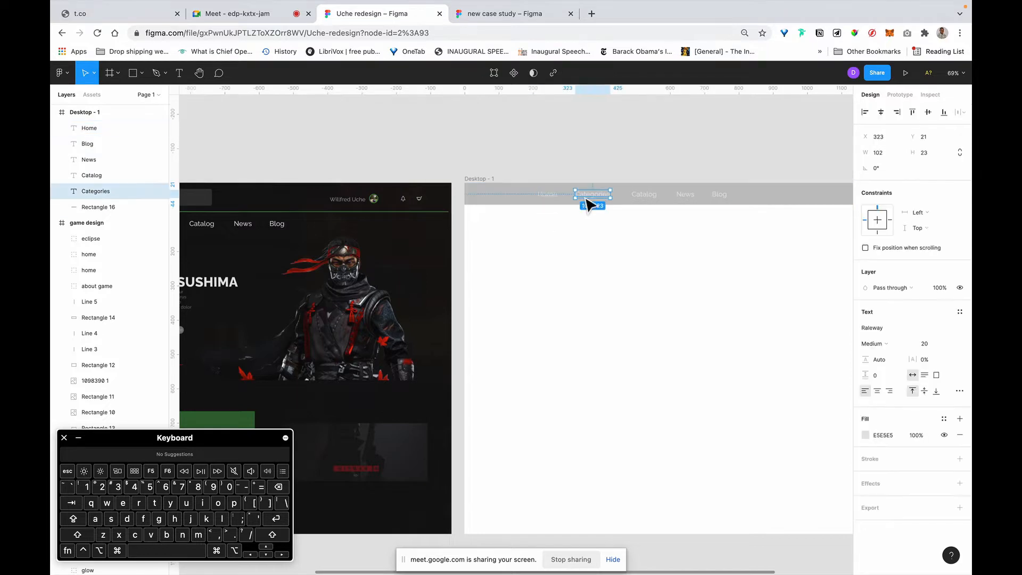
{"action": "left_click", "coordinate": [645, 194]}
{"action": "left_click", "coordinate": [685, 195]}
{"action": "left_click", "coordinate": [720, 195]}
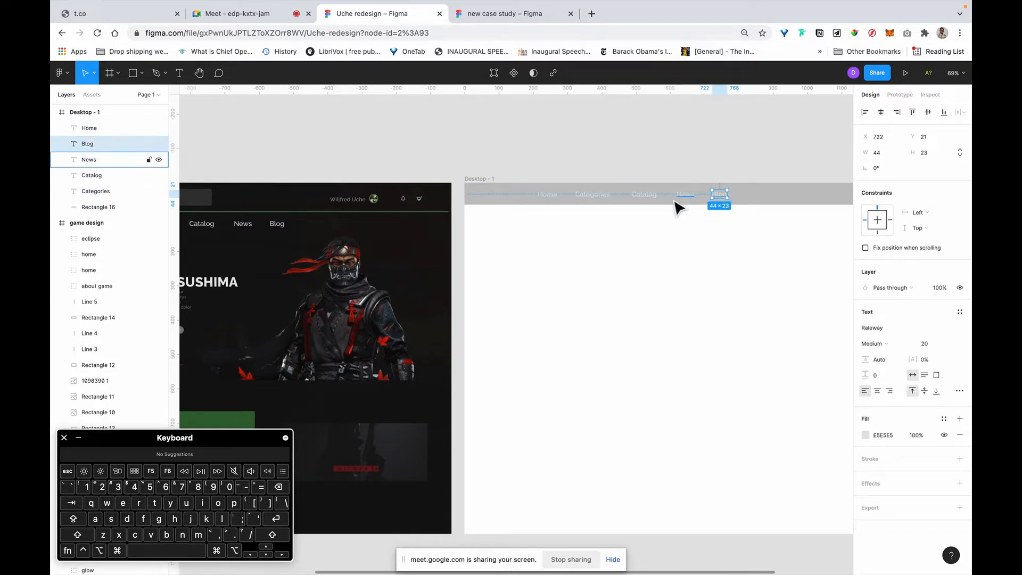
{"action": "left_click", "coordinate": [546, 195]}
{"action": "left_click", "coordinate": [591, 195], "text": "shift"}
{"action": "left_click", "coordinate": [644, 195], "text": "shift"}
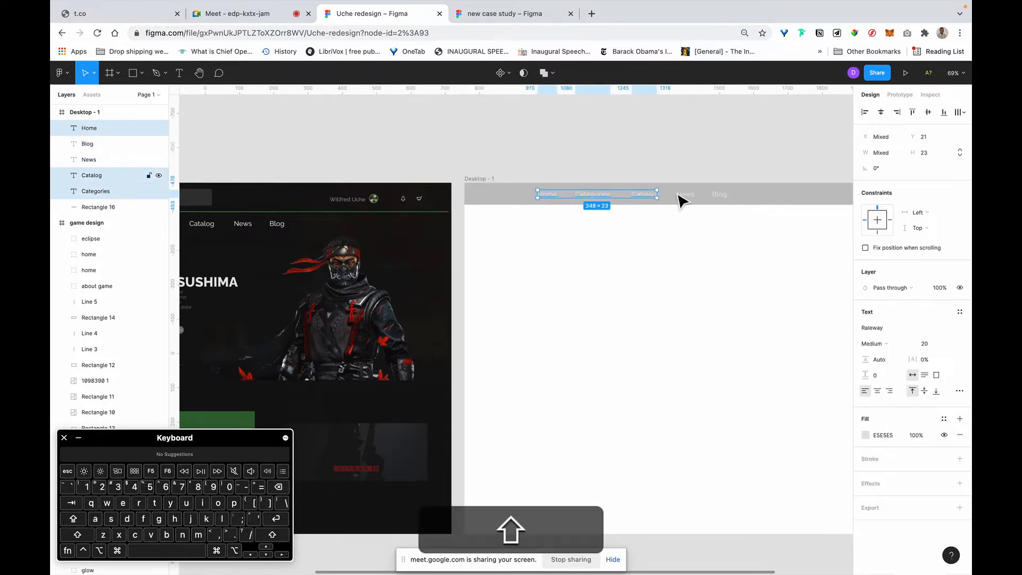
{"action": "left_click", "coordinate": [686, 195], "text": "shift"}
{"action": "left_click", "coordinate": [720, 195], "text": "shift"}
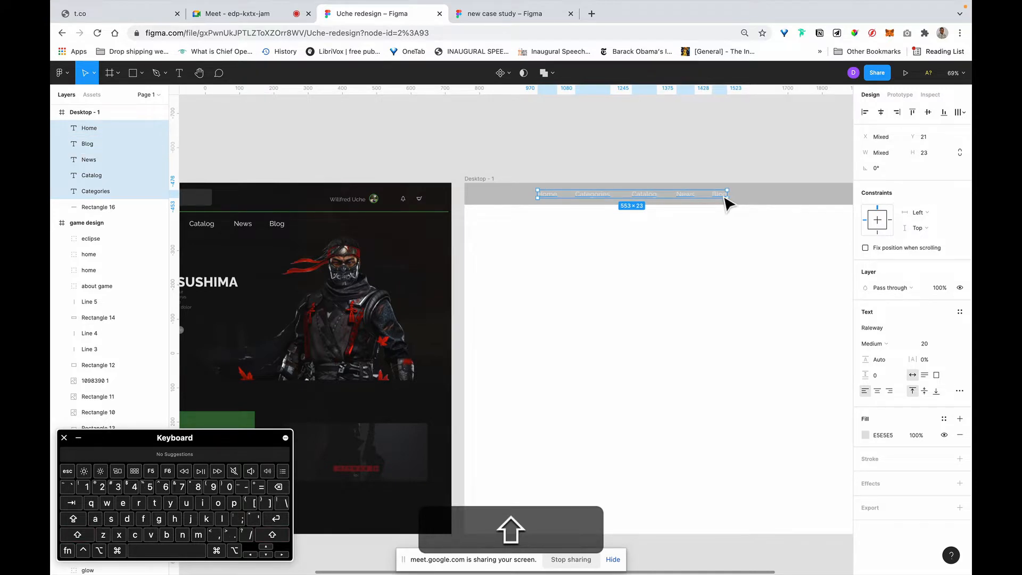
{"action": "key", "text": "f"}
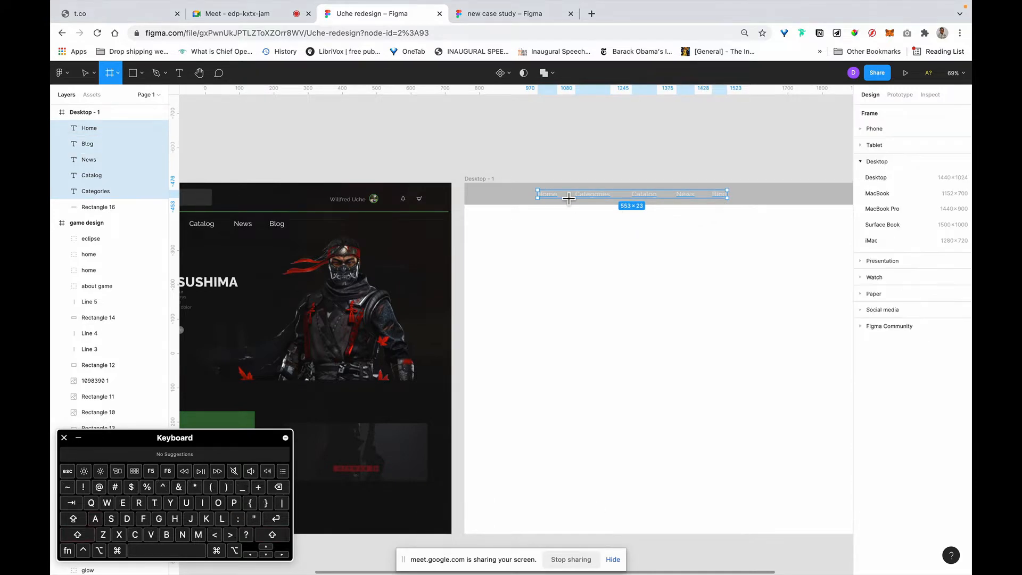
{"action": "scroll", "coordinate": [569, 198], "scroll_direction": "up", "scroll_amount": 5}
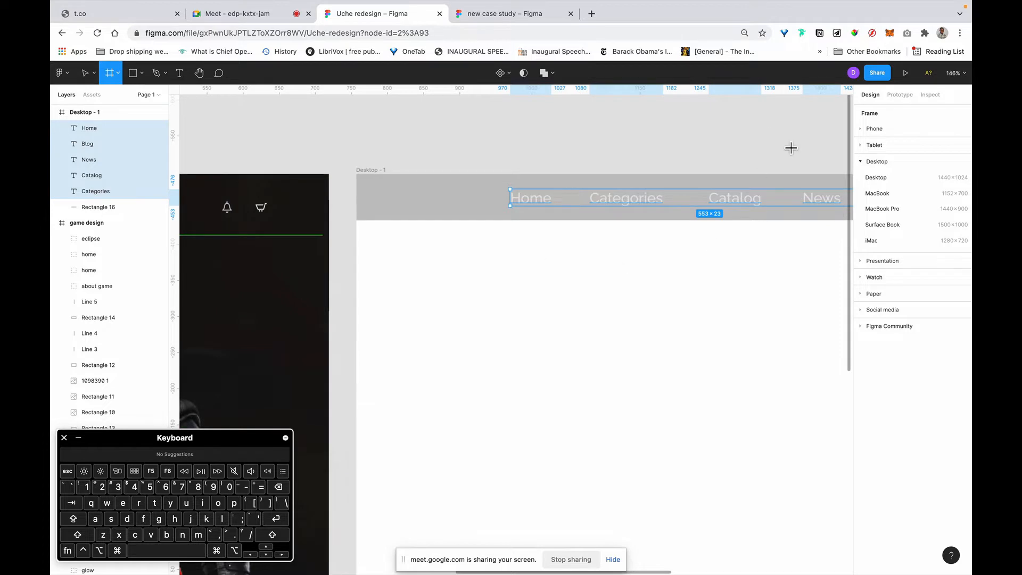
{"action": "key", "text": "v"}
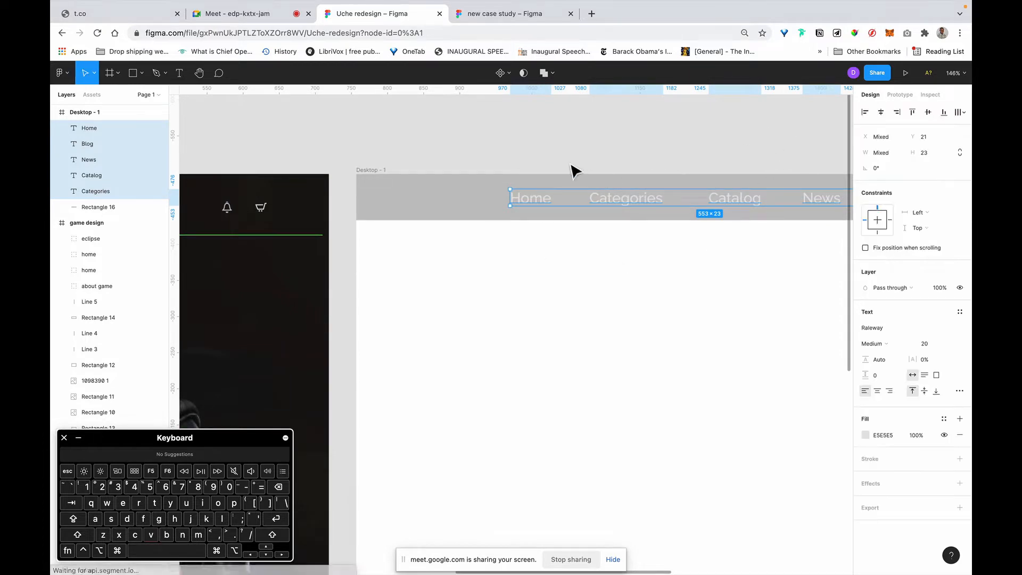
{"action": "left_click", "coordinate": [571, 165]}
Step: Compare the Home, Categories and Catalog labels on the grey bar with the original navigation row in the game design
{"action": "scroll", "coordinate": [542, 178], "scroll_direction": "down", "scroll_amount": 5}
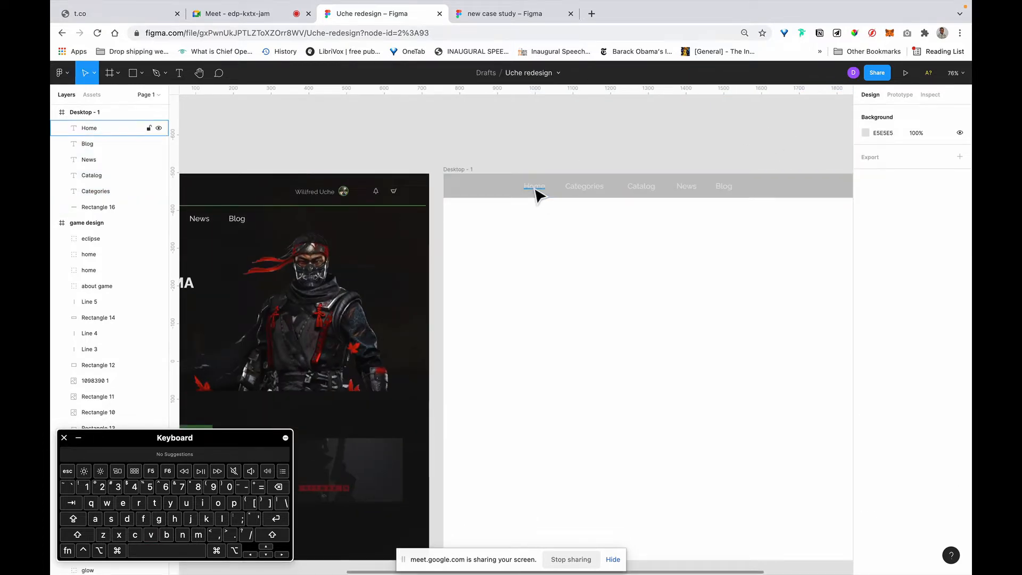
{"action": "left_click", "coordinate": [537, 187]}
{"action": "left_click", "coordinate": [585, 191]}
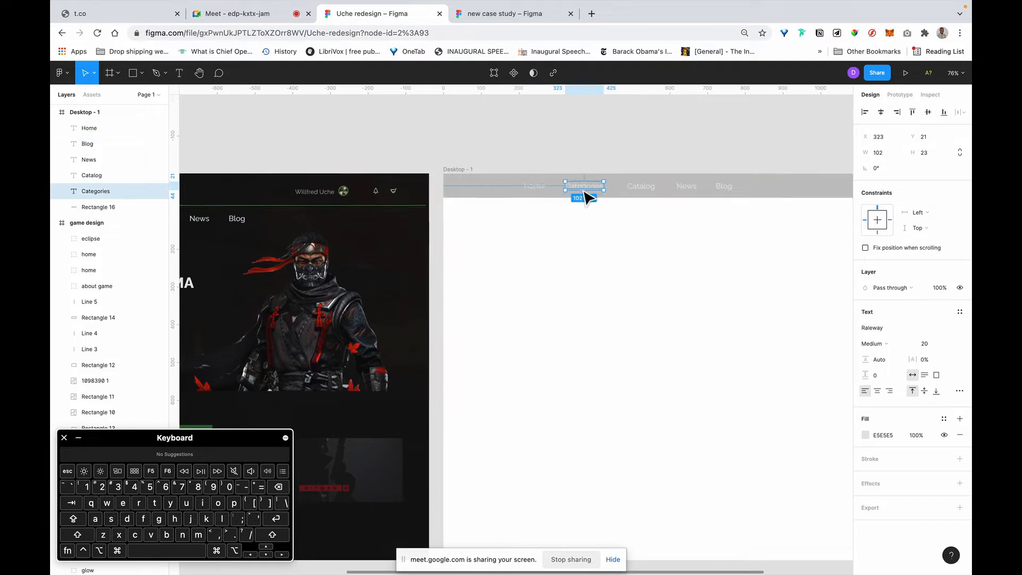
{"action": "left_click", "coordinate": [652, 190]}
{"action": "scroll", "coordinate": [266, 213], "scroll_direction": "left", "scroll_amount": 6}
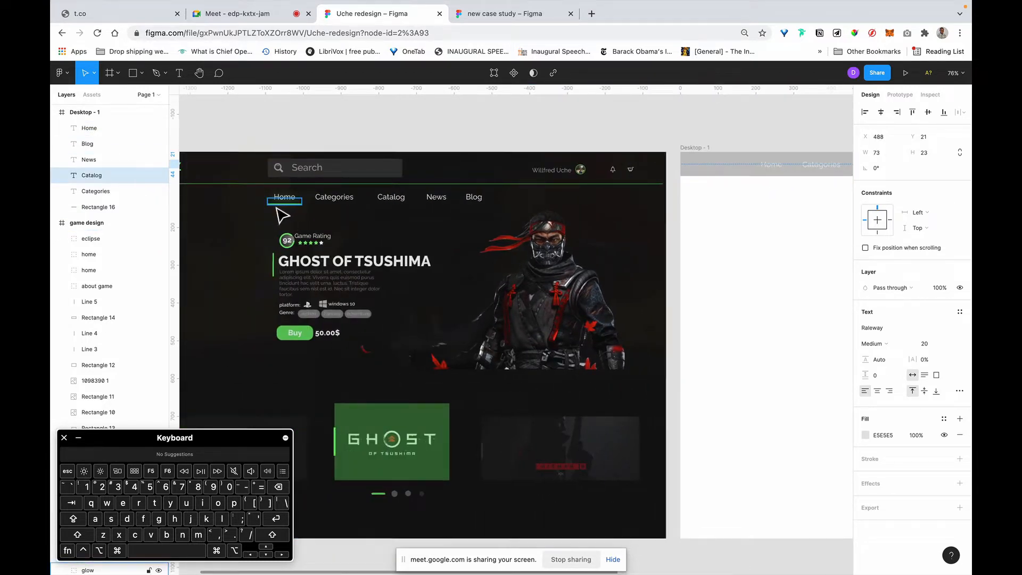
{"action": "scroll", "coordinate": [282, 215], "scroll_direction": "up", "scroll_amount": 5}
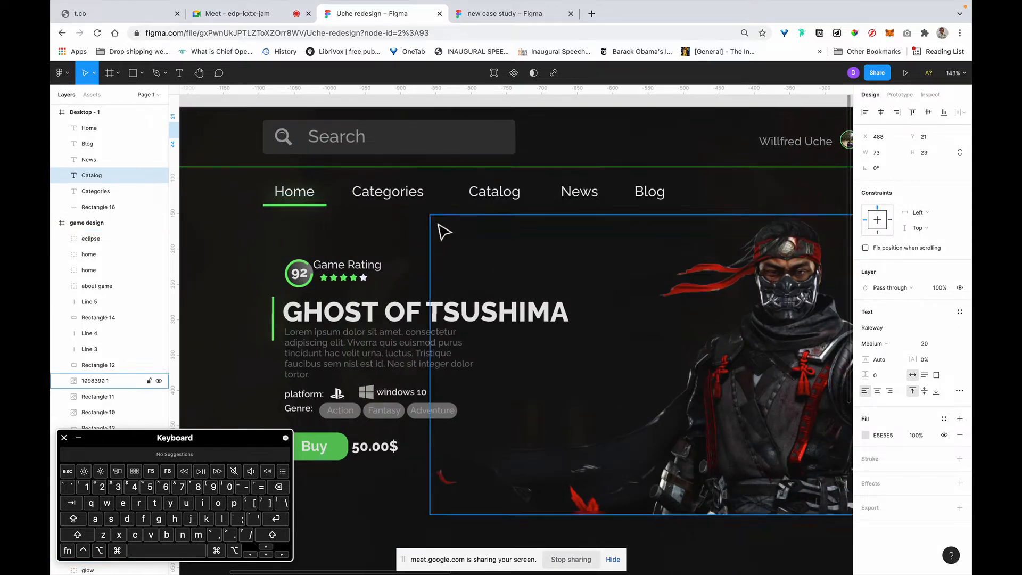
{"action": "scroll", "coordinate": [442, 230], "scroll_direction": "right", "scroll_amount": 8}
{"action": "scroll", "coordinate": [442, 231], "scroll_direction": "right", "scroll_amount": 5}
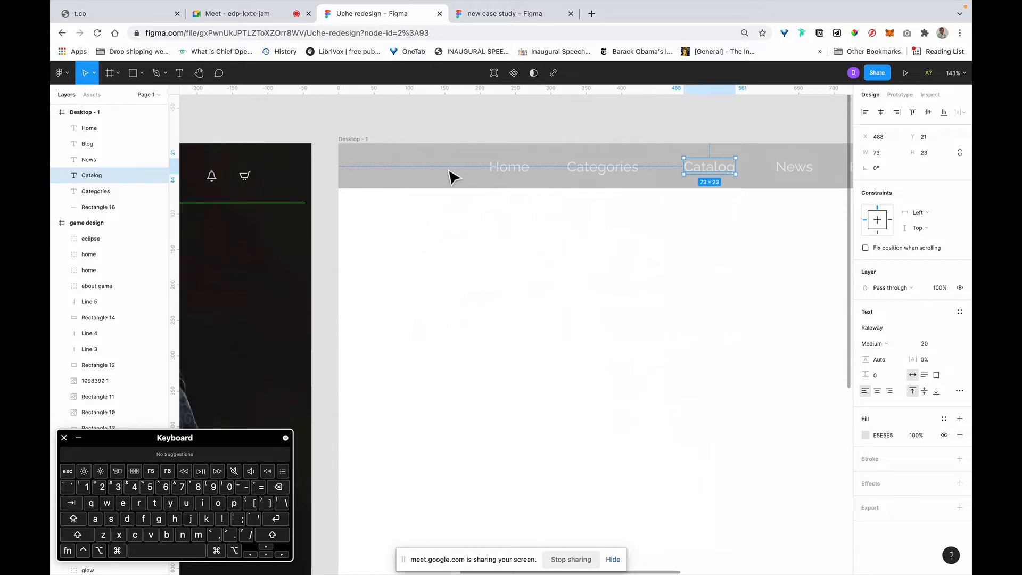
{"action": "scroll", "coordinate": [522, 175], "scroll_direction": "right", "scroll_amount": 2}
{"action": "left_click", "coordinate": [446, 174]}
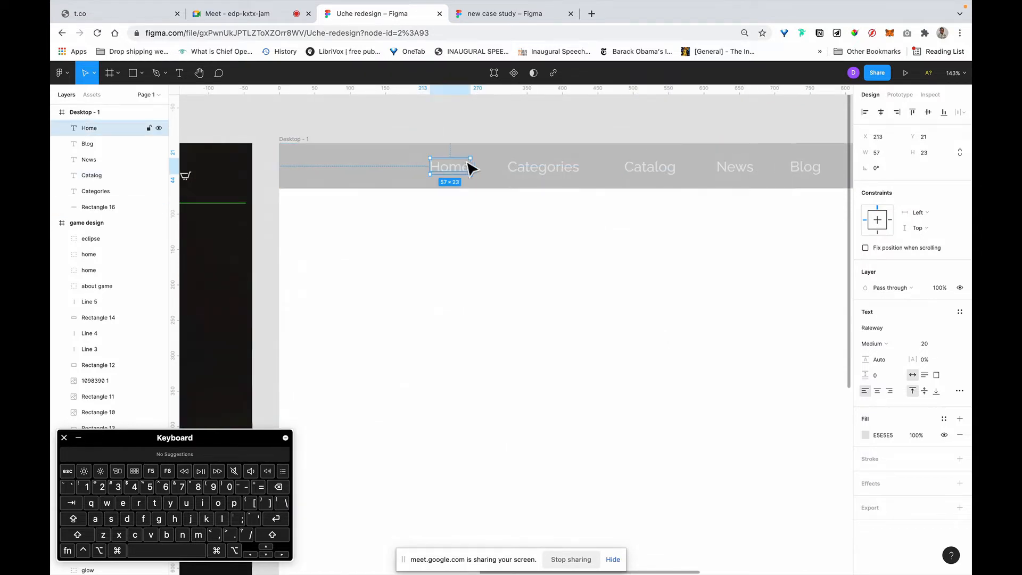
{"action": "key", "text": "Escape"}
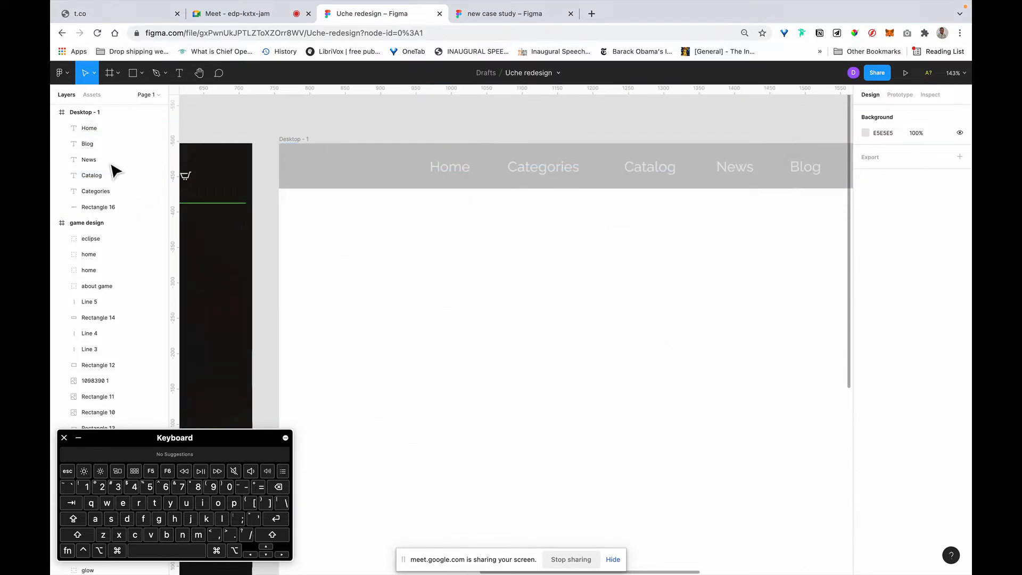
{"action": "left_click", "coordinate": [455, 171], "text": "shift"}
{"action": "left_click", "coordinate": [544, 167], "text": "shift"}
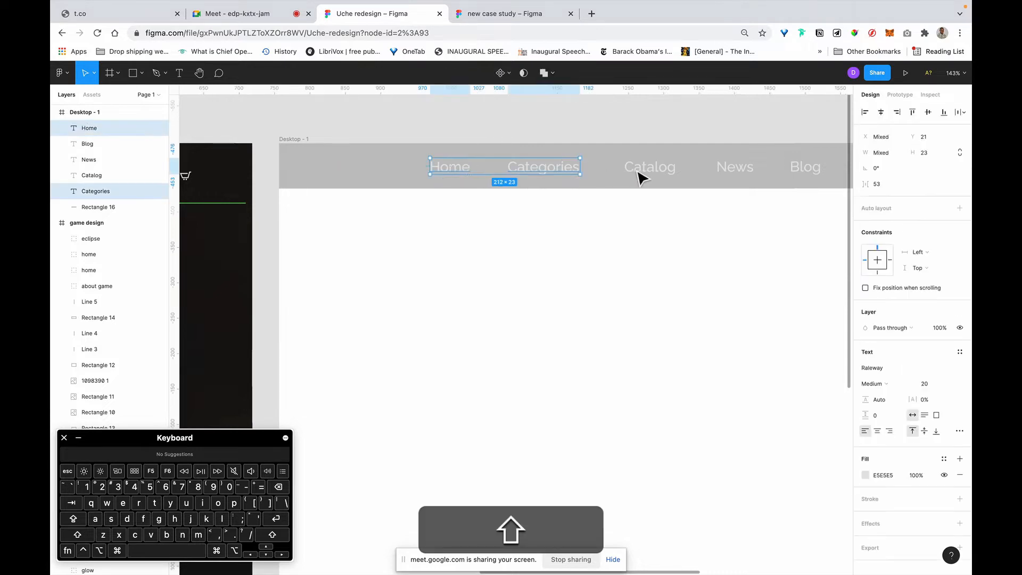
{"action": "left_click", "coordinate": [649, 168], "text": "shift"}
{"action": "left_click", "coordinate": [735, 168], "text": "shift"}
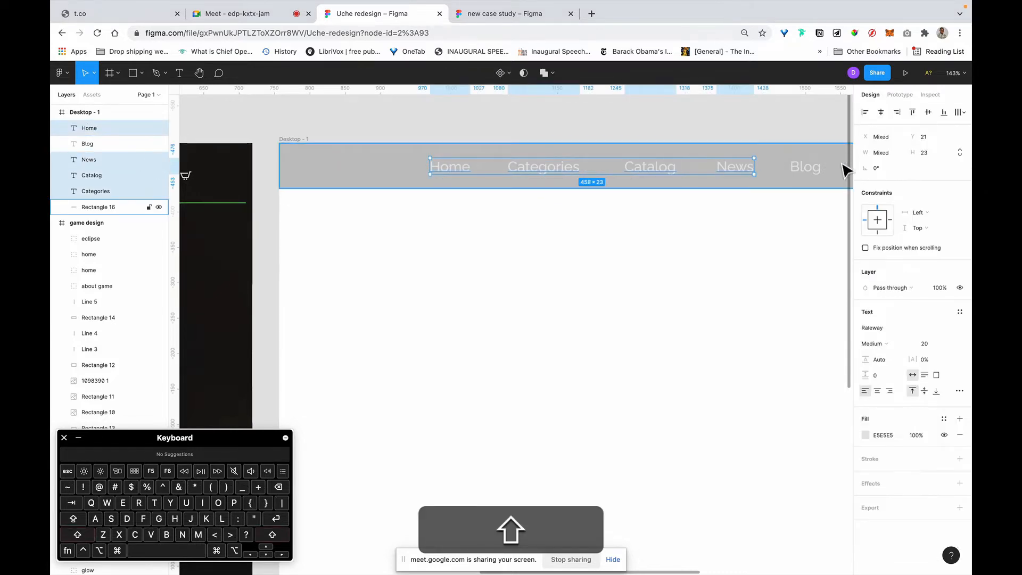
{"action": "left_click", "coordinate": [730, 172], "text": "alt"}
{"action": "double_click", "coordinate": [729, 169]}
{"action": "key", "text": "alt+super+z"}
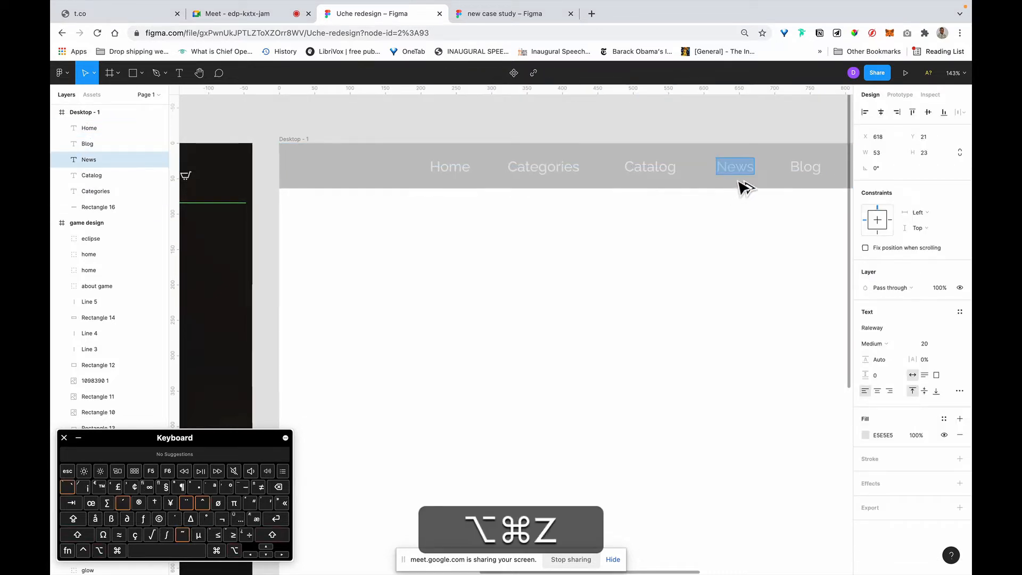
{"action": "key", "text": "super+i"}
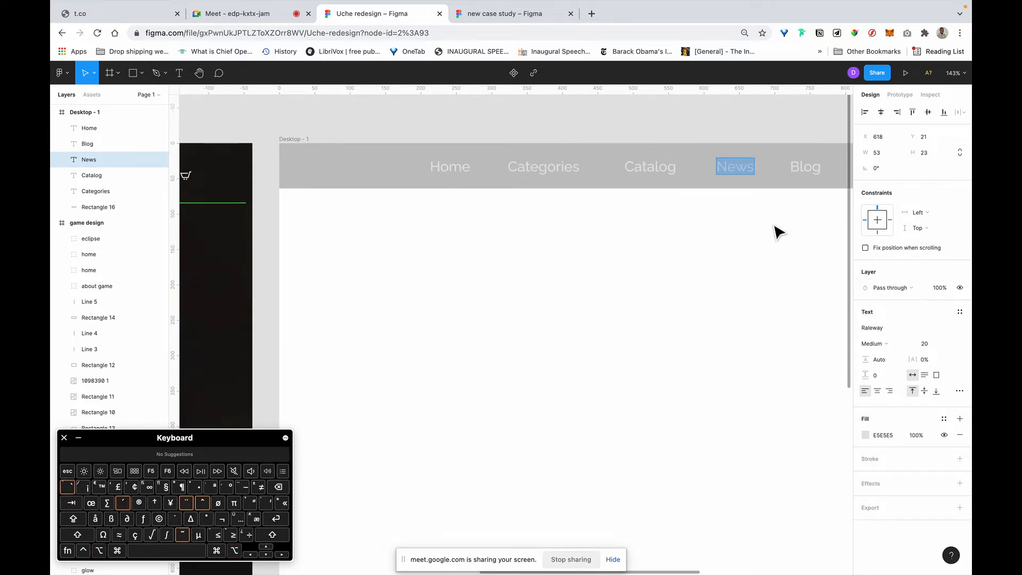
{"action": "key", "text": "Escape"}
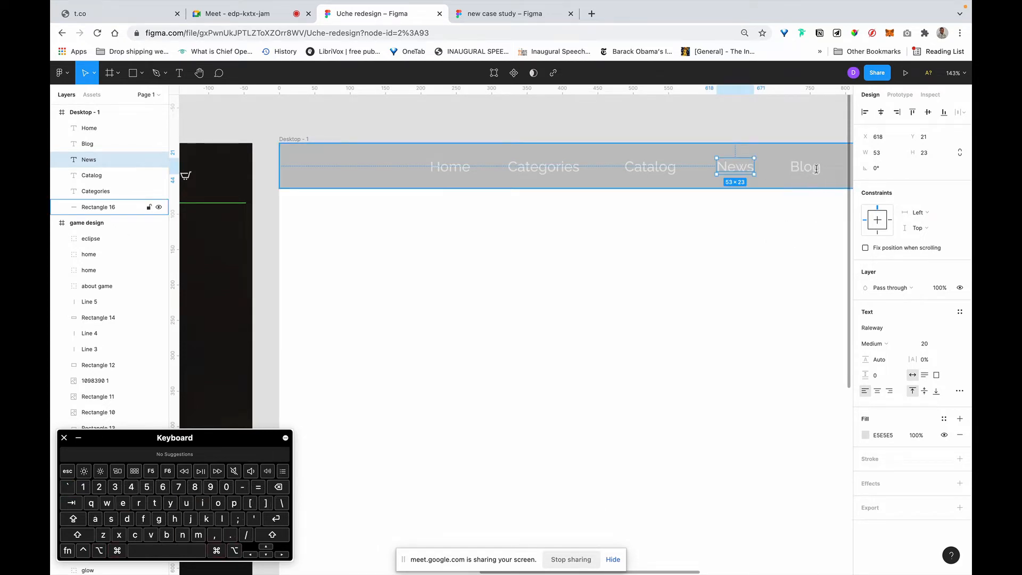
{"action": "key", "text": "Escape"}
{"action": "key", "text": "super+z"}
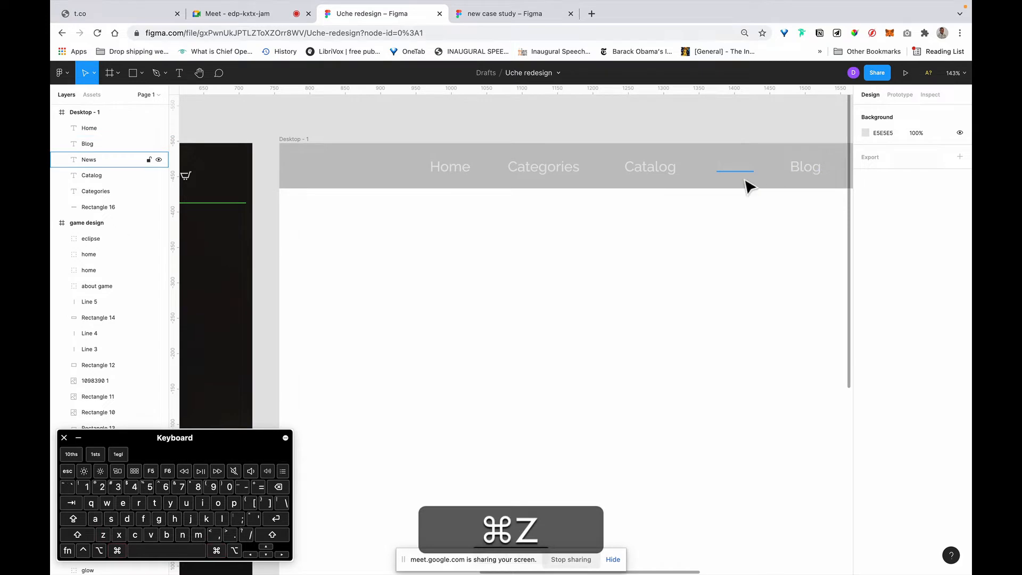
{"action": "key", "text": "super+z"}
{"action": "key", "text": "super+z"}
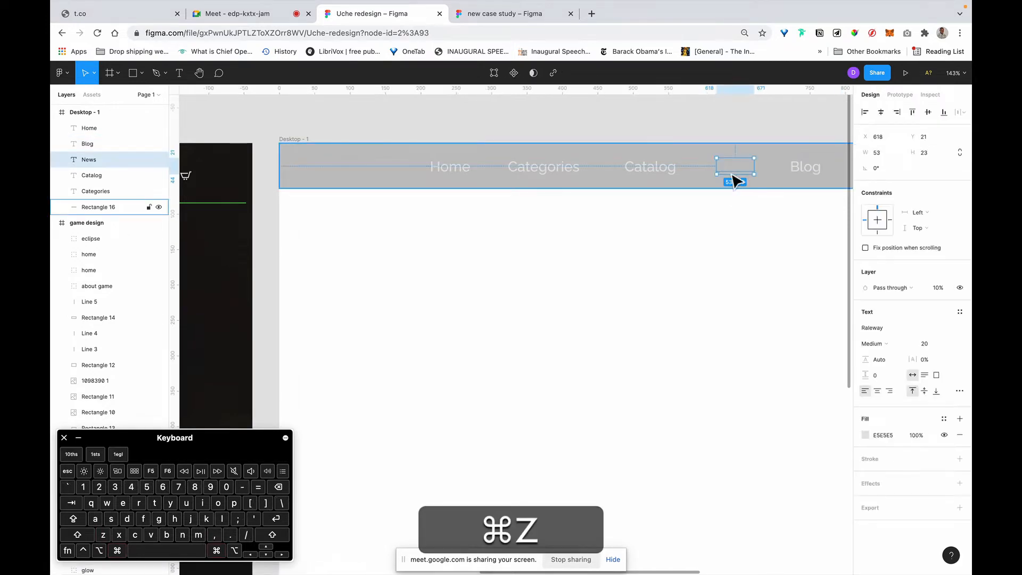
Step: Duplicate the Home, Categories, Catalog, News and Blog labels onto the empty canvas above the Desktop frame
{"action": "left_click", "coordinate": [806, 169], "text": "shift"}
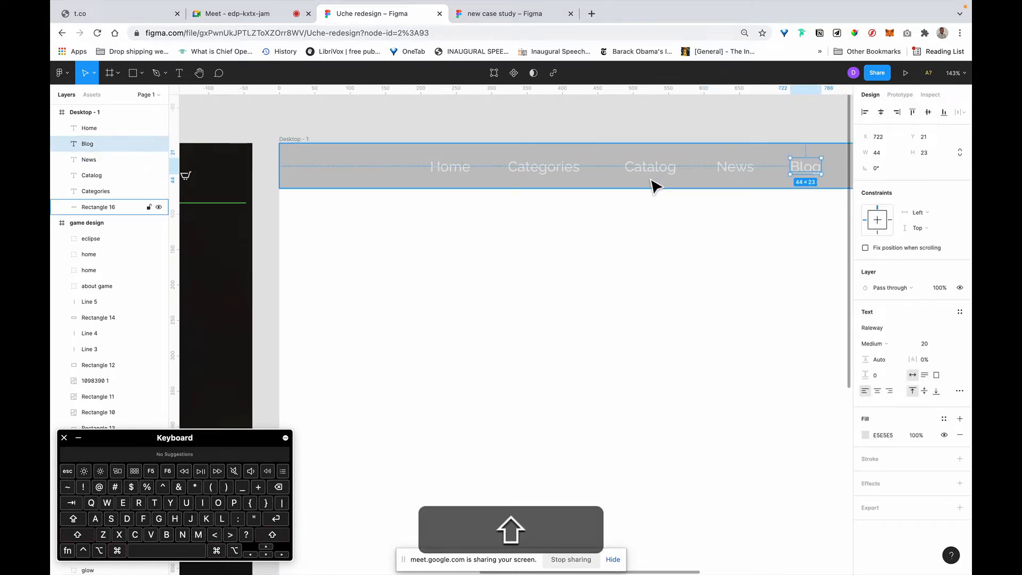
{"action": "left_click", "coordinate": [647, 171], "text": "shift"}
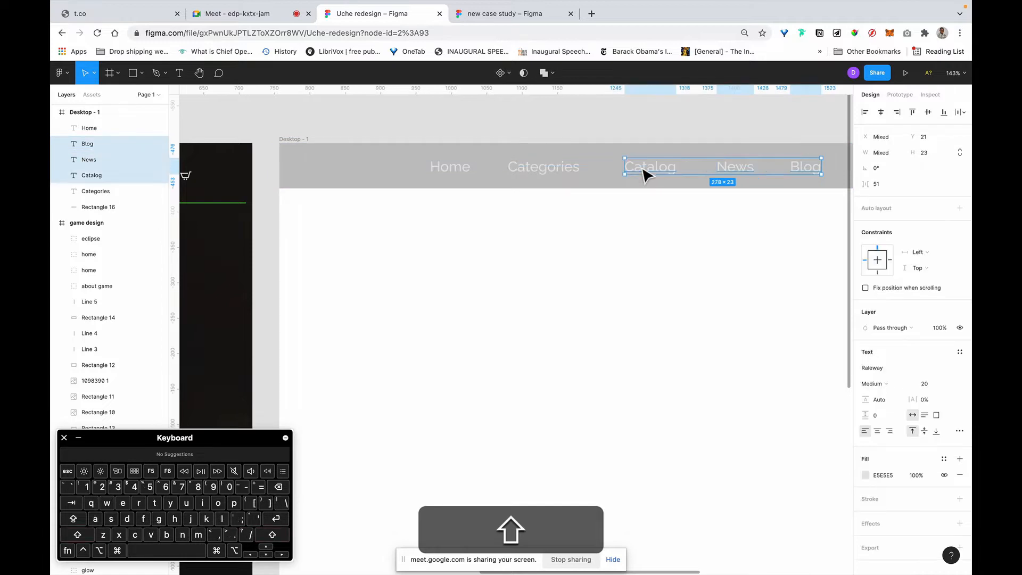
{"action": "left_click", "coordinate": [553, 174], "text": "shift"}
{"action": "left_click", "coordinate": [458, 174], "text": "shift"}
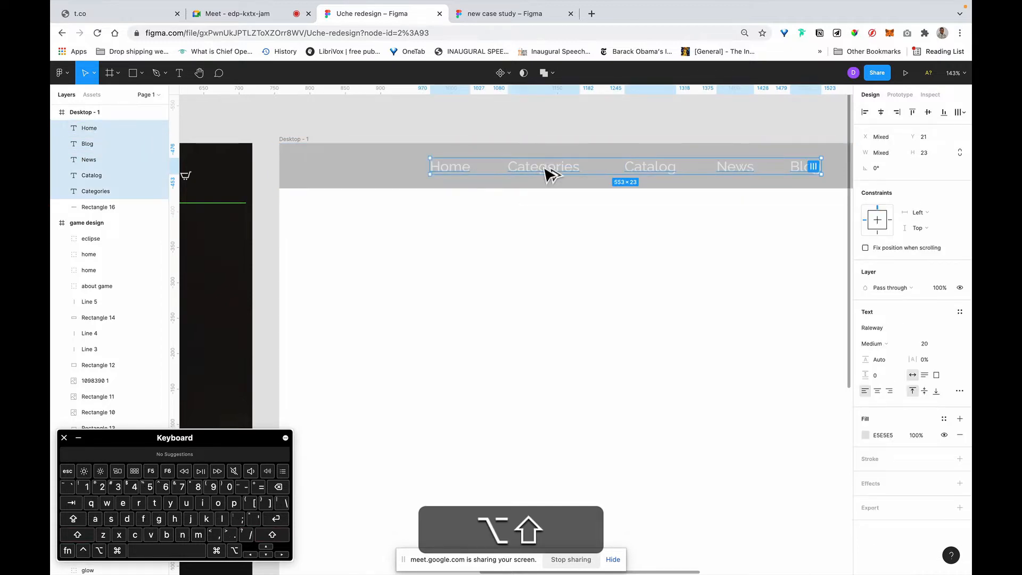
{"action": "left_click_drag", "start_coordinate": [548, 171], "coordinate": [535, 135]}
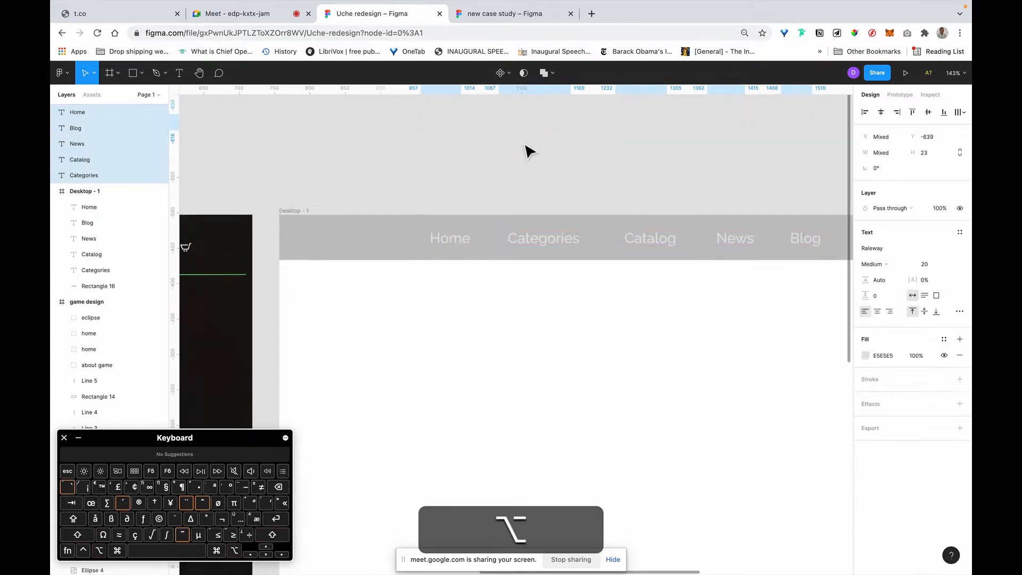
{"action": "scroll", "coordinate": [529, 146], "scroll_direction": "up", "scroll_amount": 2}
{"action": "scroll", "coordinate": [529, 146], "scroll_direction": "right", "scroll_amount": 2}
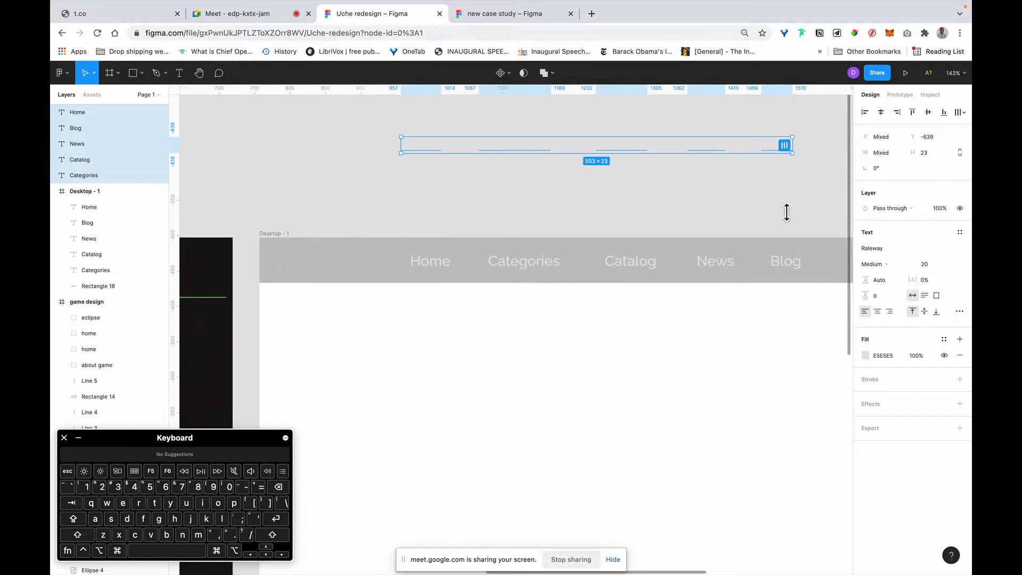
Step: Set the fill of the five duplicated navigation labels to white, FFFFFF
{"action": "left_click", "coordinate": [865, 358]}
{"action": "left_click_drag", "start_coordinate": [783, 344], "coordinate": [711, 330]}
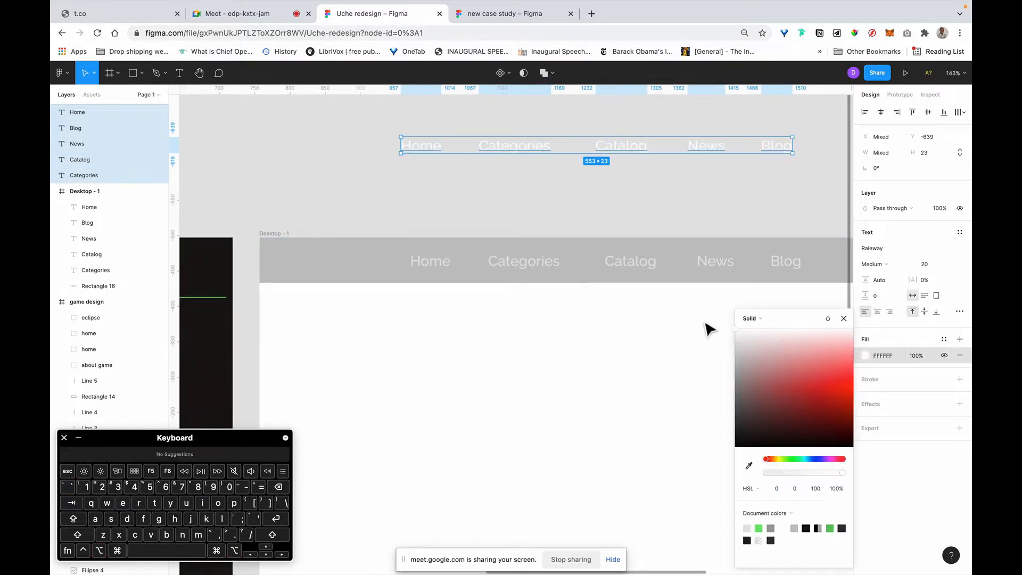
{"action": "left_click", "coordinate": [429, 152]}
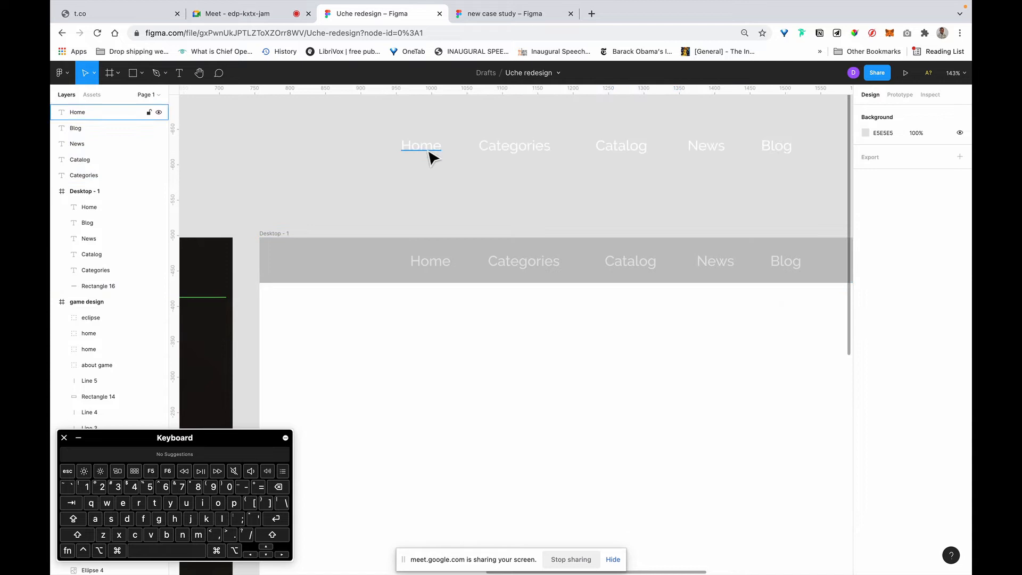
{"action": "left_click", "coordinate": [394, 138]}
{"action": "left_click_drag", "start_coordinate": [389, 127], "coordinate": [829, 197]}
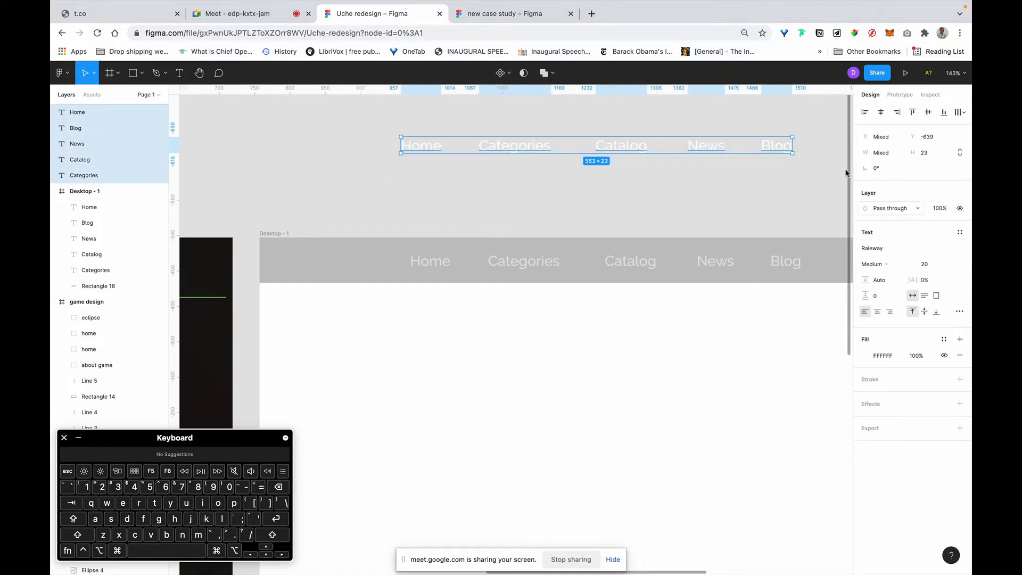
{"action": "left_click", "coordinate": [458, 170]}
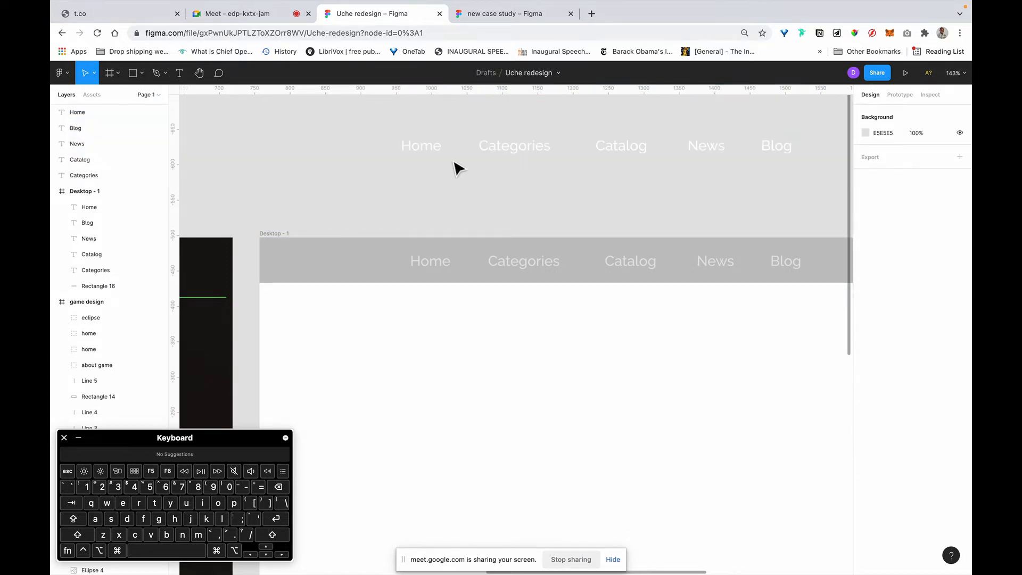
Step: Wrap each duplicated label, Home, Categories, Catalog, News and Blog, in its own auto layout frame
{"action": "left_click", "coordinate": [431, 151]}
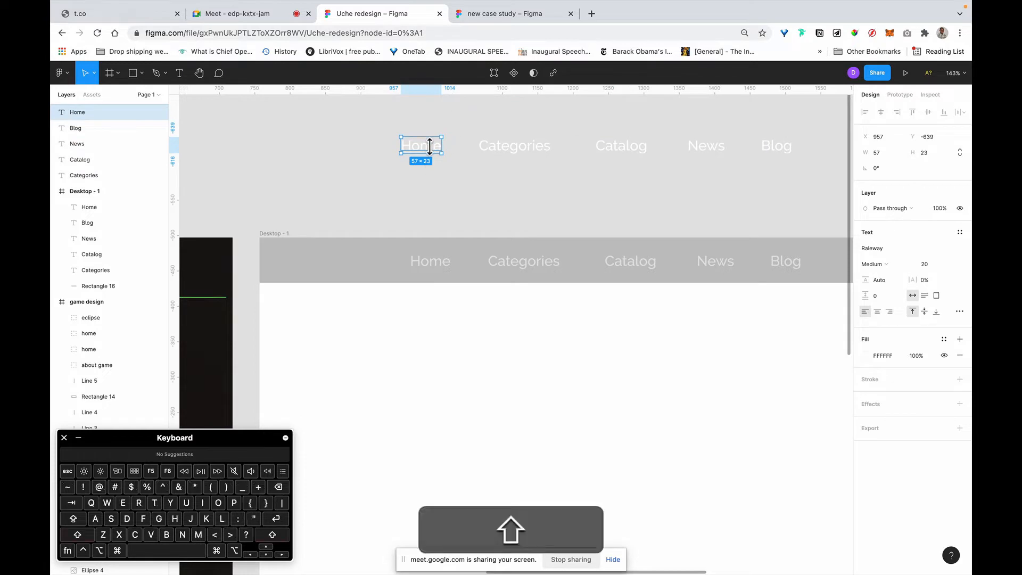
{"action": "key", "text": "shift+a"}
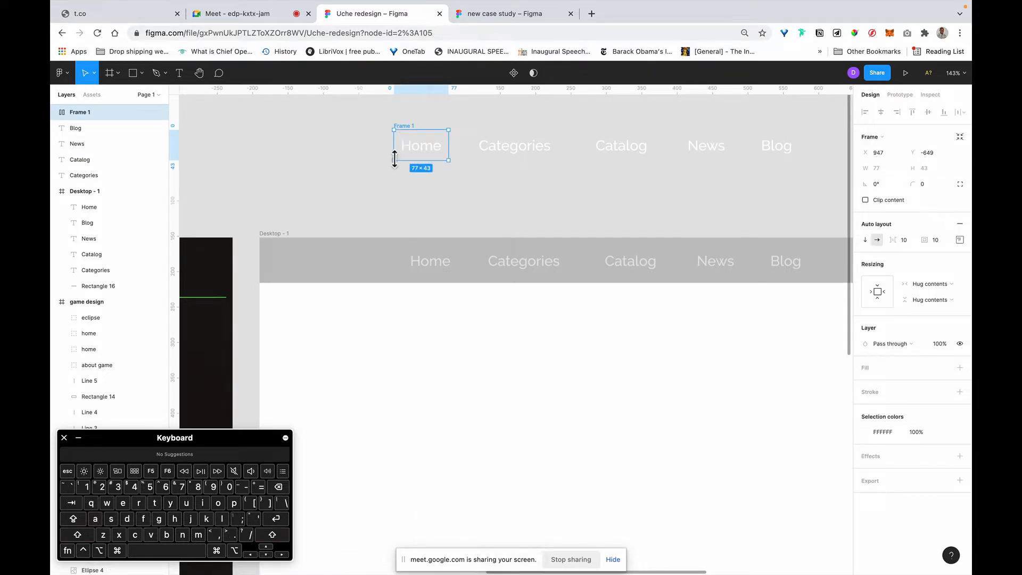
{"action": "left_click", "coordinate": [521, 157]}
{"action": "key", "text": "shift+a"}
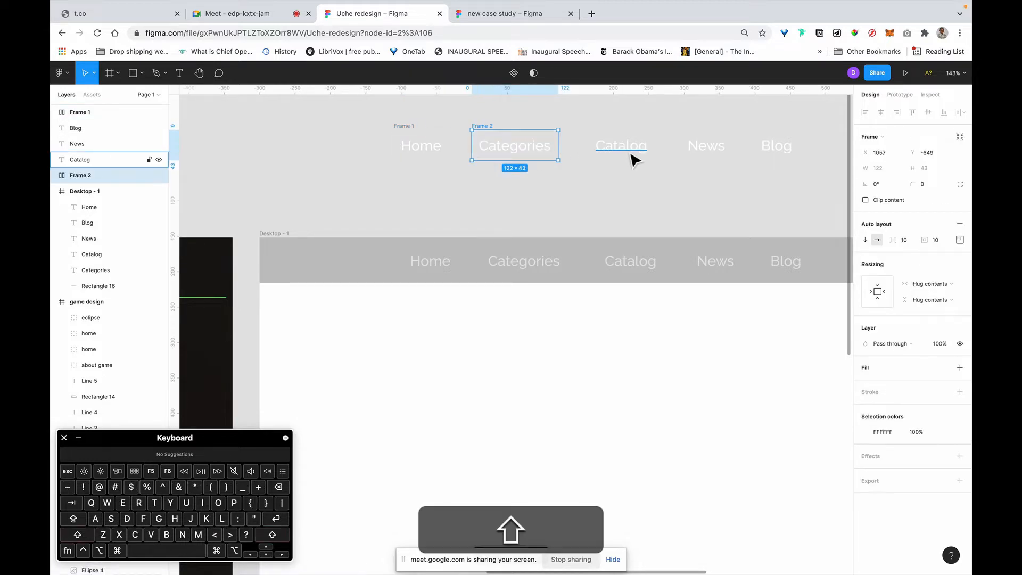
{"action": "key", "text": "shift+a"}
{"action": "left_click", "coordinate": [634, 159]}
{"action": "key", "text": "shift+a"}
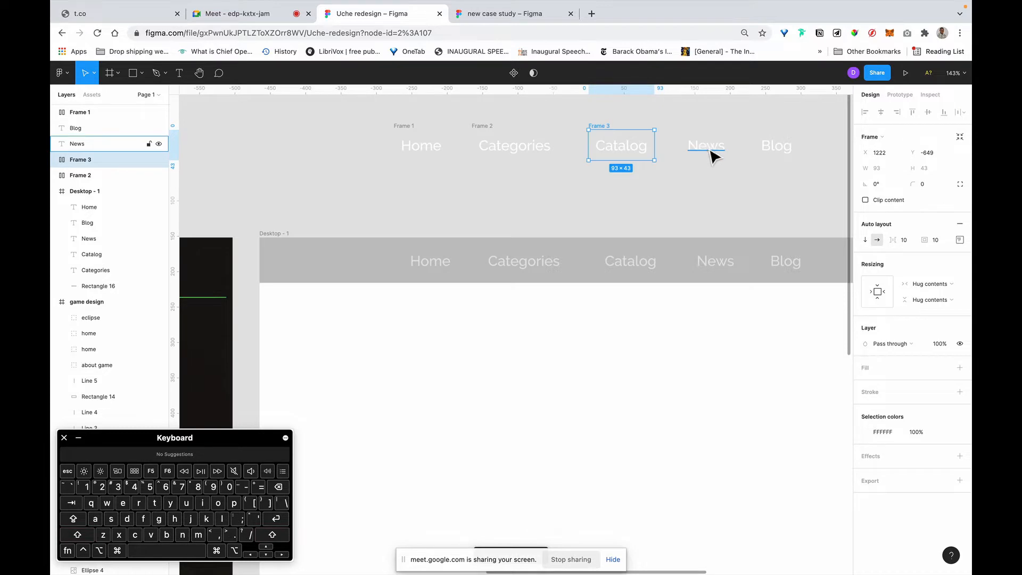
{"action": "left_click", "coordinate": [707, 154]}
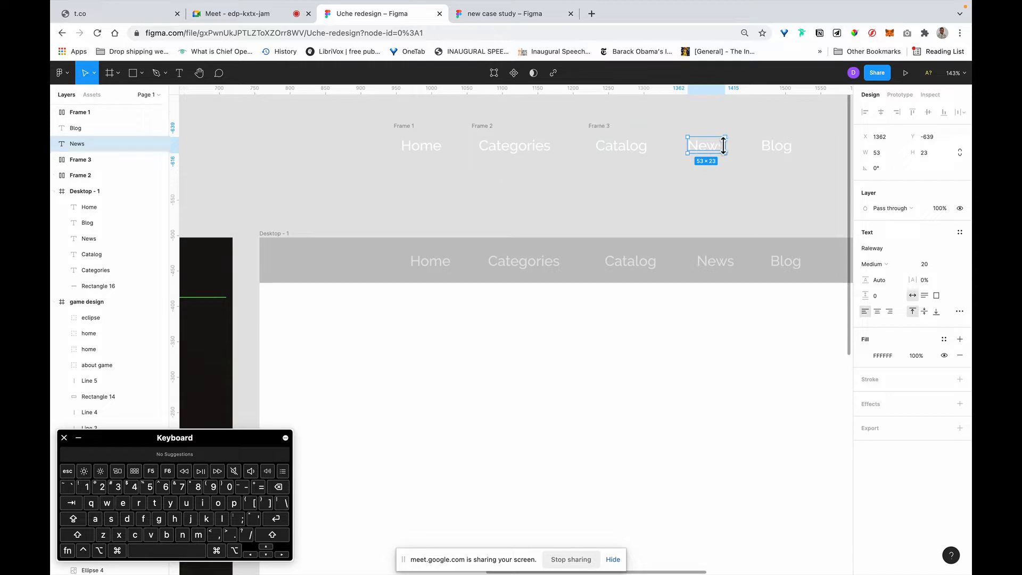
{"action": "key", "text": "shift+a"}
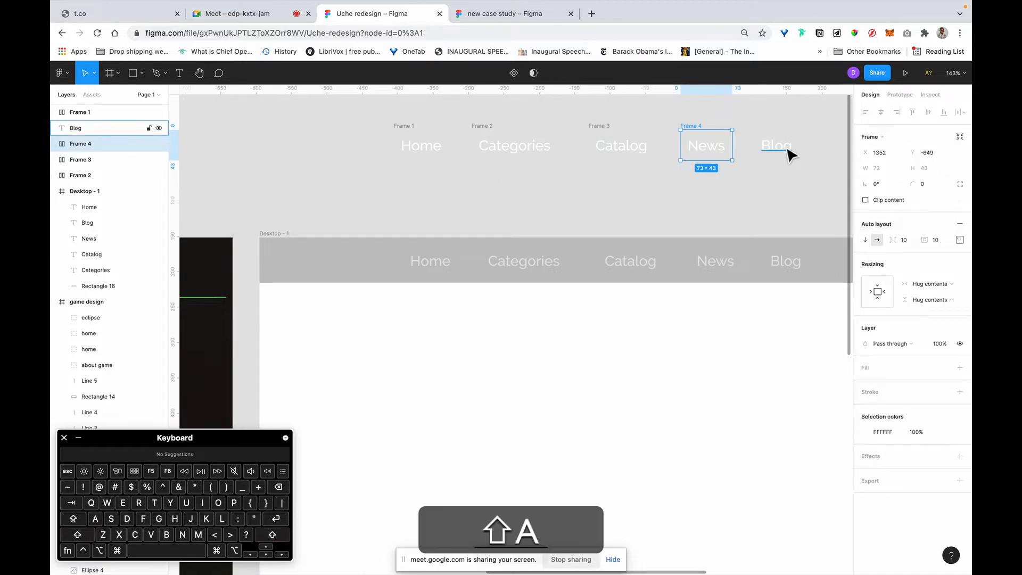
{"action": "left_click", "coordinate": [778, 149]}
{"action": "key", "text": "shift+a"}
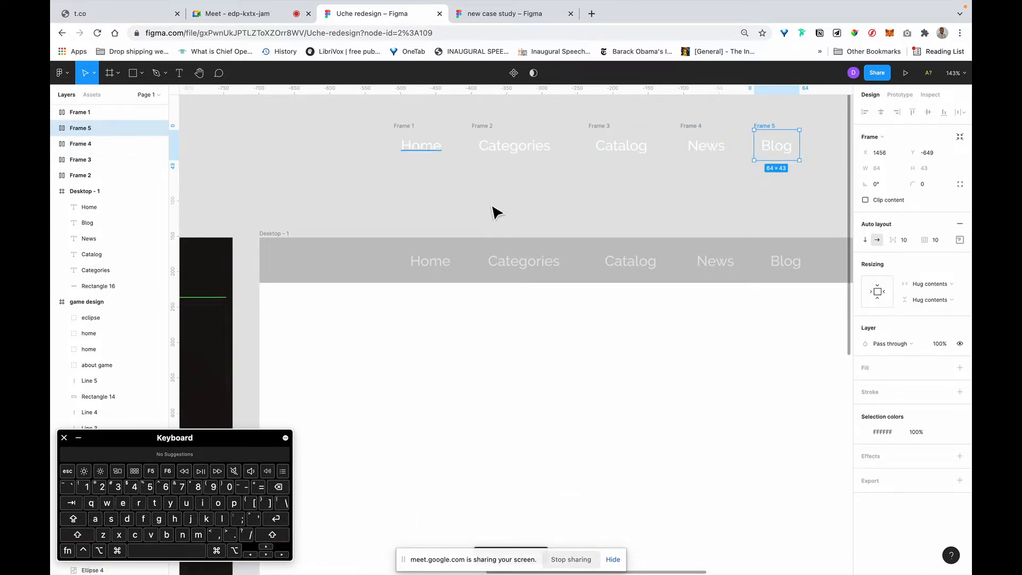
Step: Draw a short horizontal line about 31 wide with the Pen tool below the framed navigation labels
{"action": "left_click", "coordinate": [493, 208]}
{"action": "key", "text": "p"}
{"action": "left_click", "coordinate": [464, 182]}
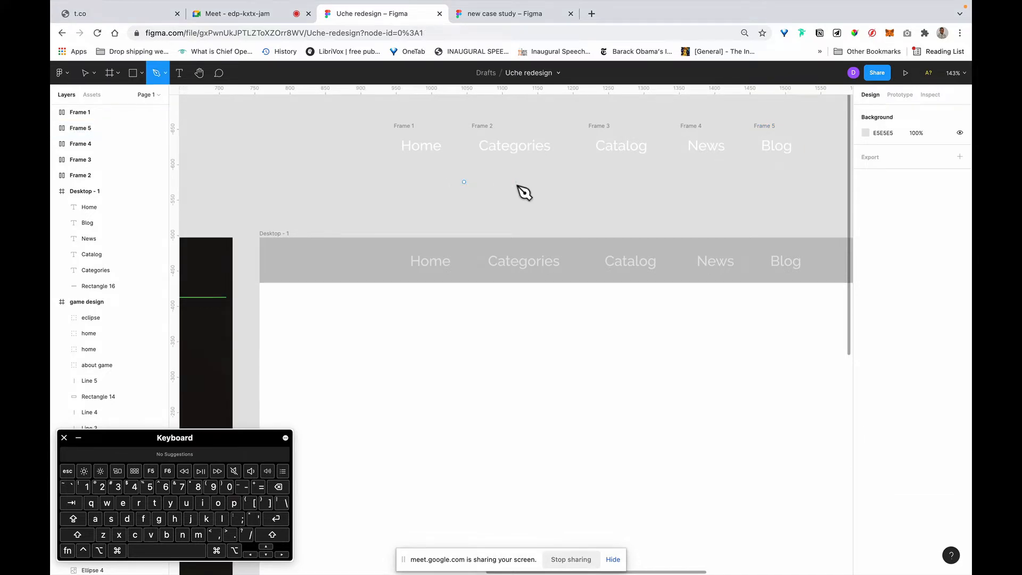
{"action": "key", "text": "shift"}
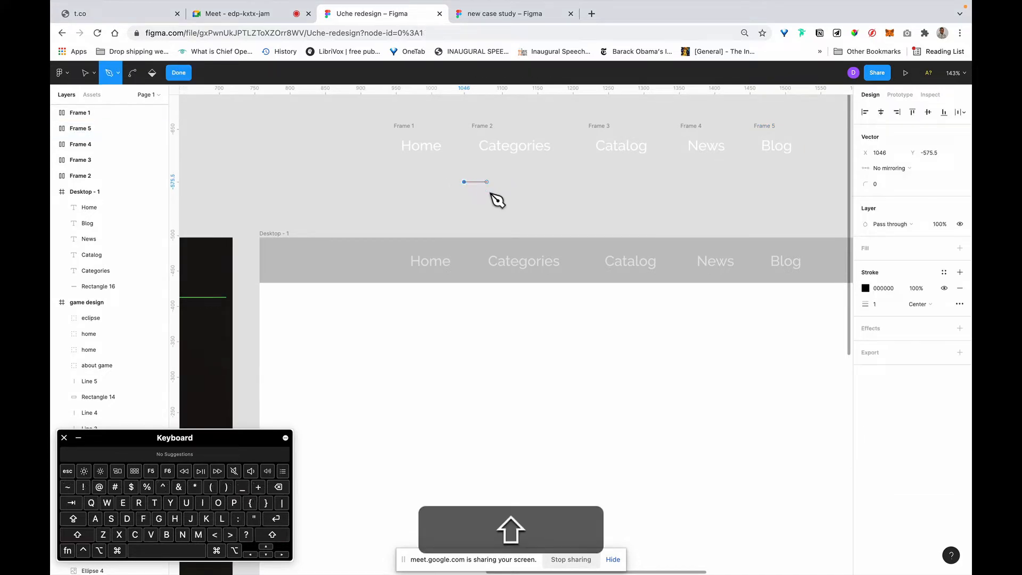
{"action": "key", "text": "Escape"}
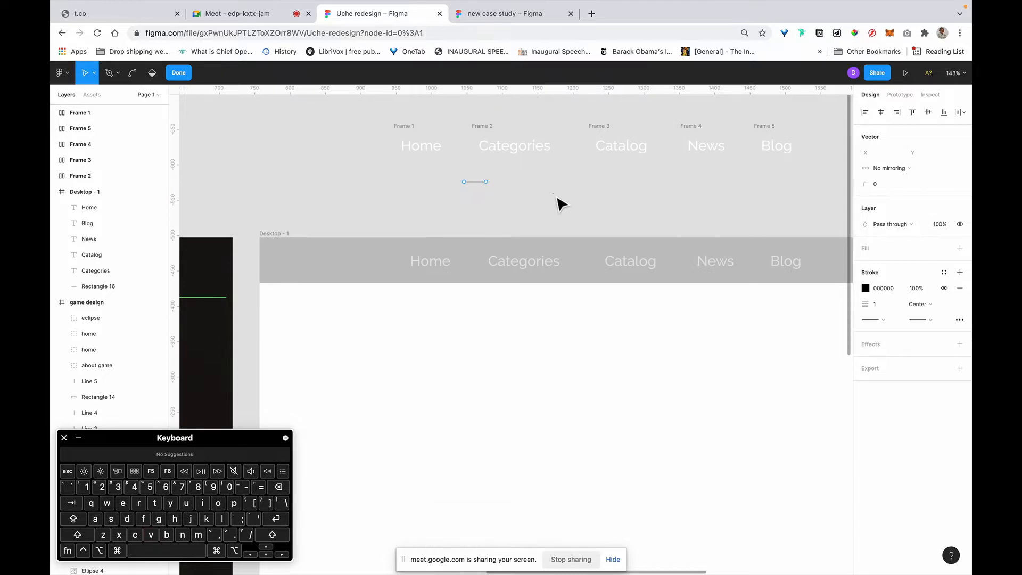
{"action": "key", "text": "Escape"}
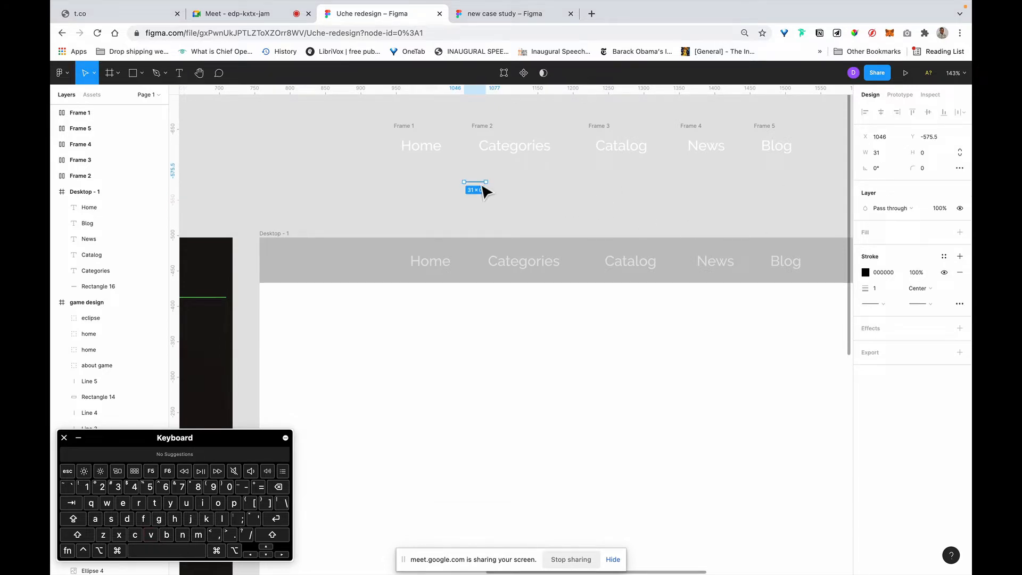
Step: Place a copy of the short line inside each of the five label frames, before the label text
{"action": "left_click_drag", "start_coordinate": [483, 186], "coordinate": [778, 146]}
{"action": "key", "text": "alt"}
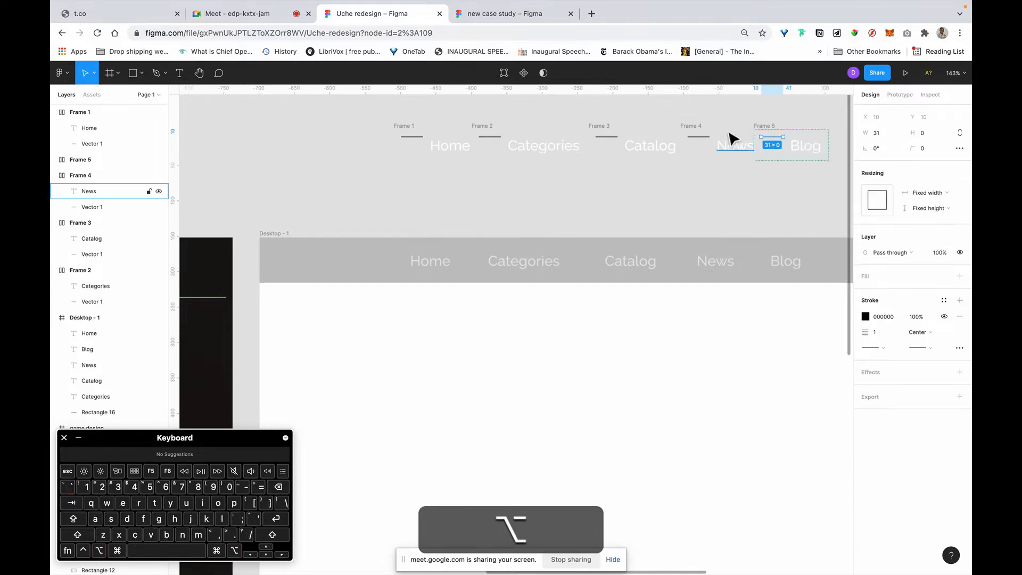
{"action": "left_click", "coordinate": [770, 126], "text": "shift"}
Step: Set the auto layout direction of all five label frames to vertical
{"action": "key", "text": "Escape"}
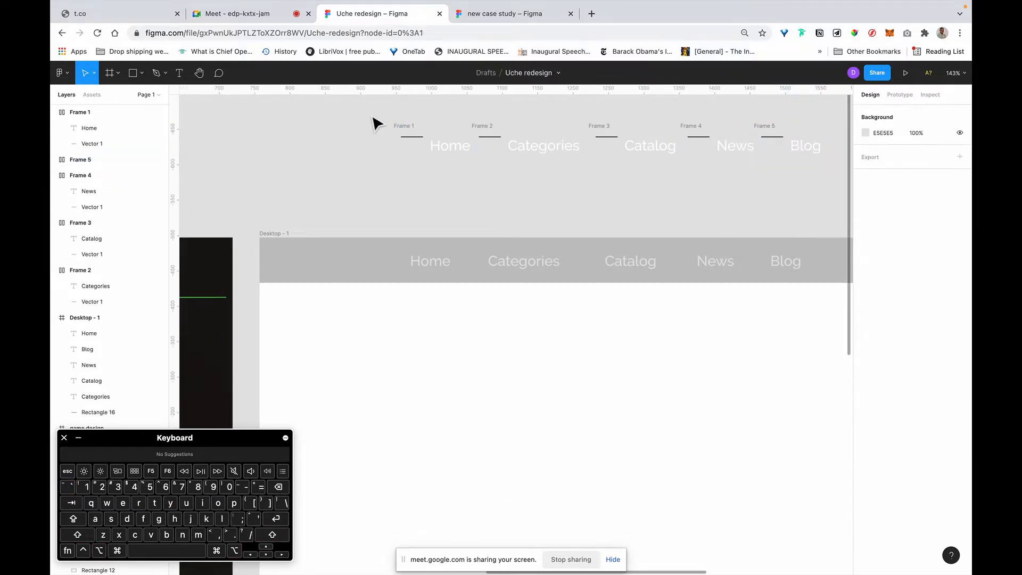
{"action": "left_click_drag", "start_coordinate": [368, 112], "coordinate": [850, 187]}
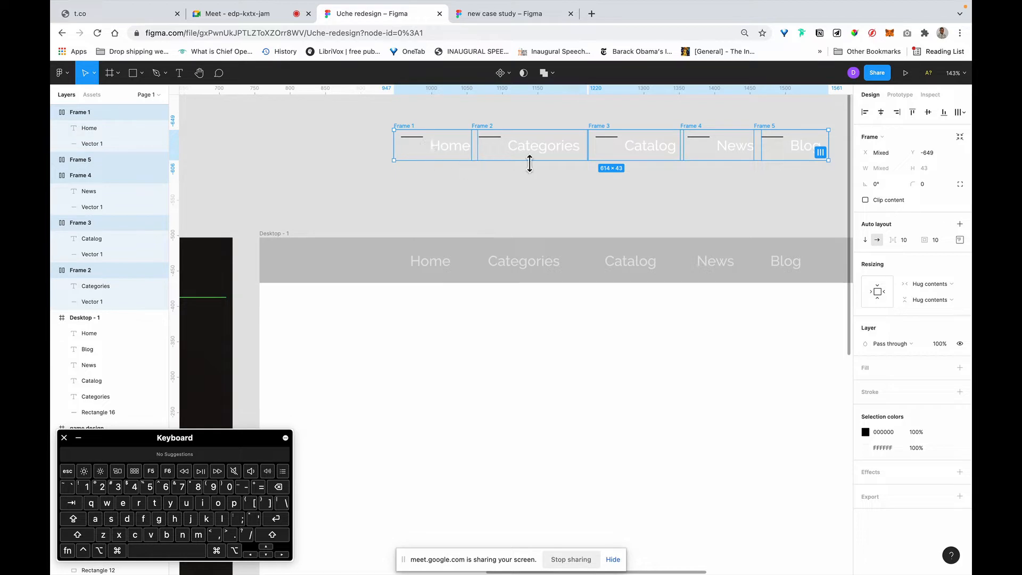
{"action": "left_click", "coordinate": [866, 240]}
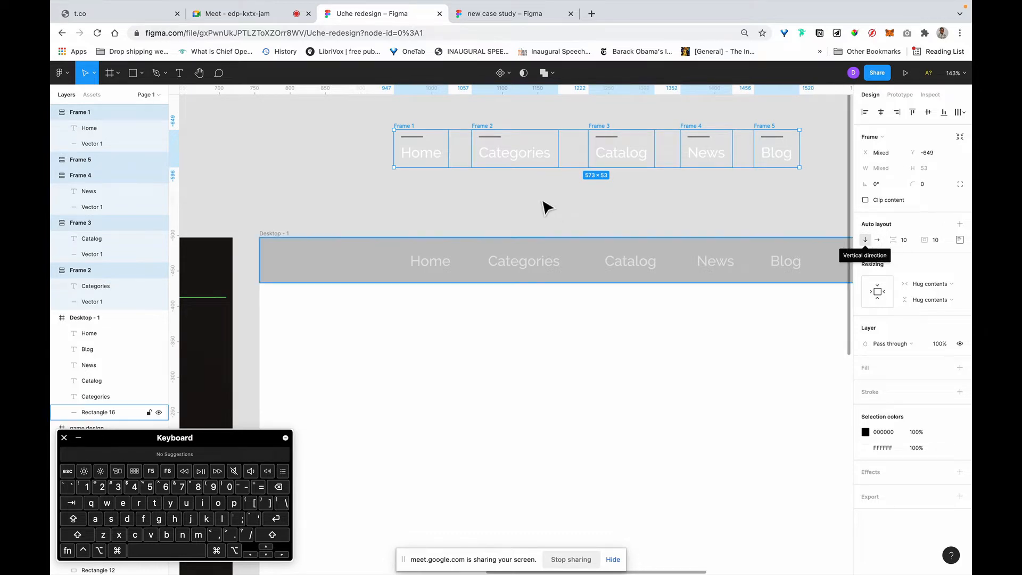
Step: Move the Home text above the line within its auto layout frame
{"action": "double_click", "coordinate": [424, 160]}
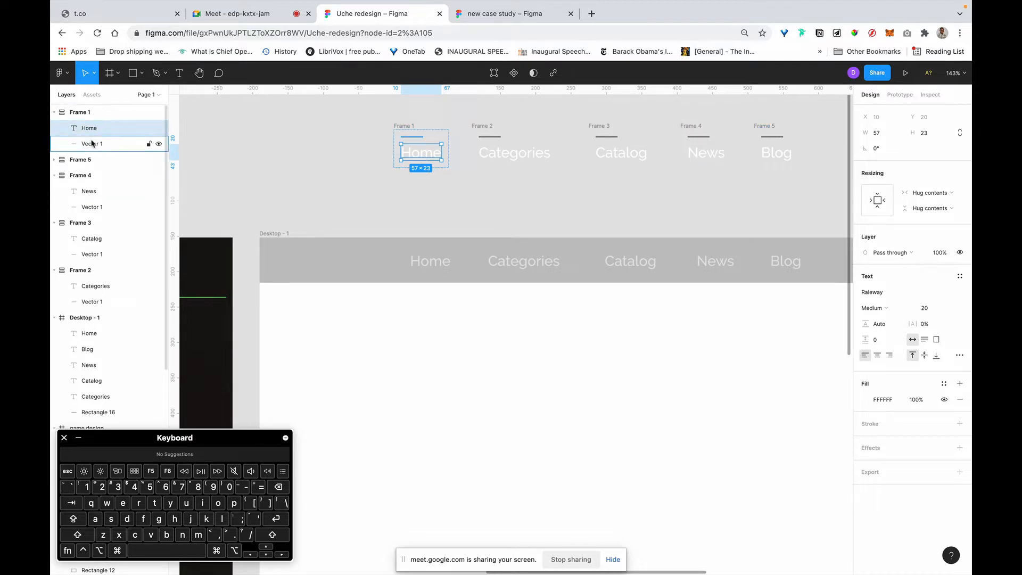
{"action": "key", "text": "shift"}
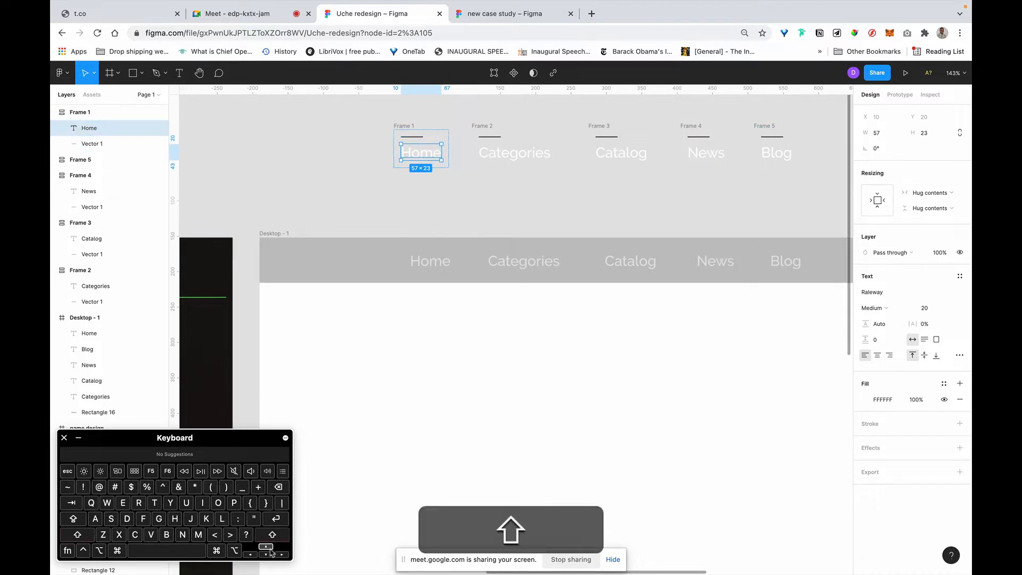
{"action": "left_click", "coordinate": [268, 548]}
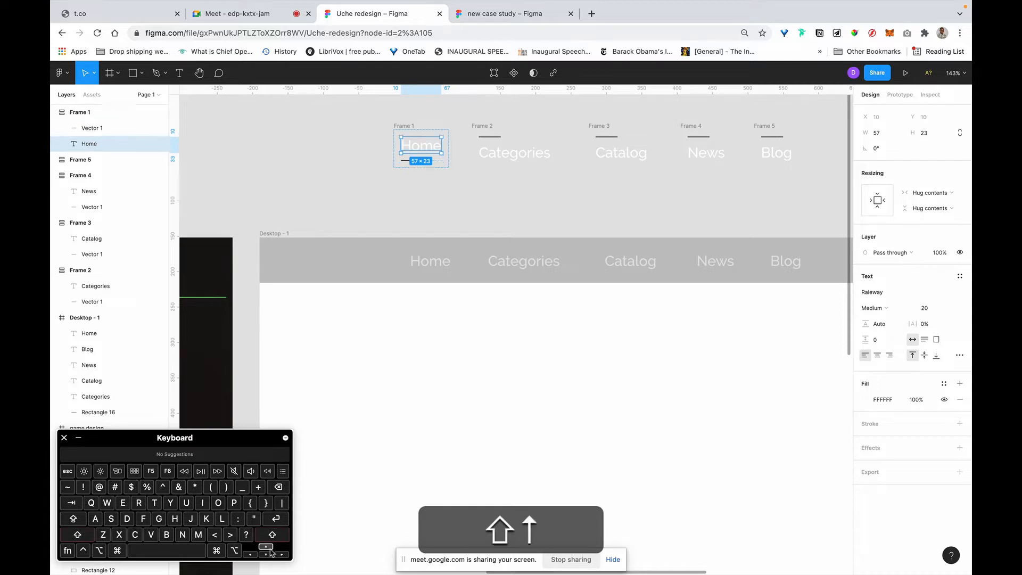
Step: Move the Categories, Catalog, News and Blog texts above the lines in their auto layout frames
{"action": "left_click", "coordinate": [497, 158], "text": "super"}
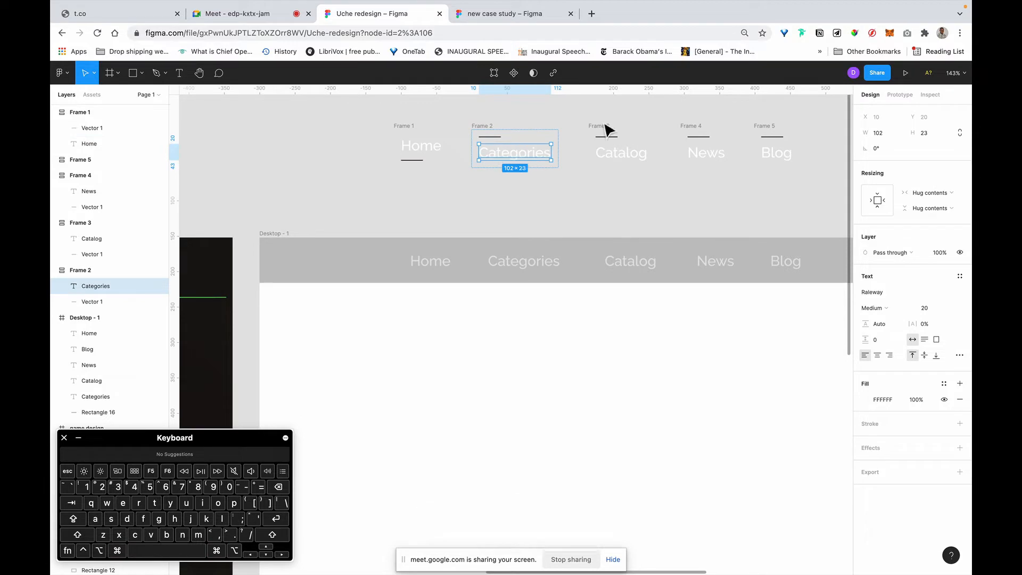
{"action": "left_click", "coordinate": [637, 163], "text": "shift+super"}
{"action": "left_click", "coordinate": [715, 167], "text": "shift+super"}
{"action": "left_click", "coordinate": [776, 166], "text": "shift+super"}
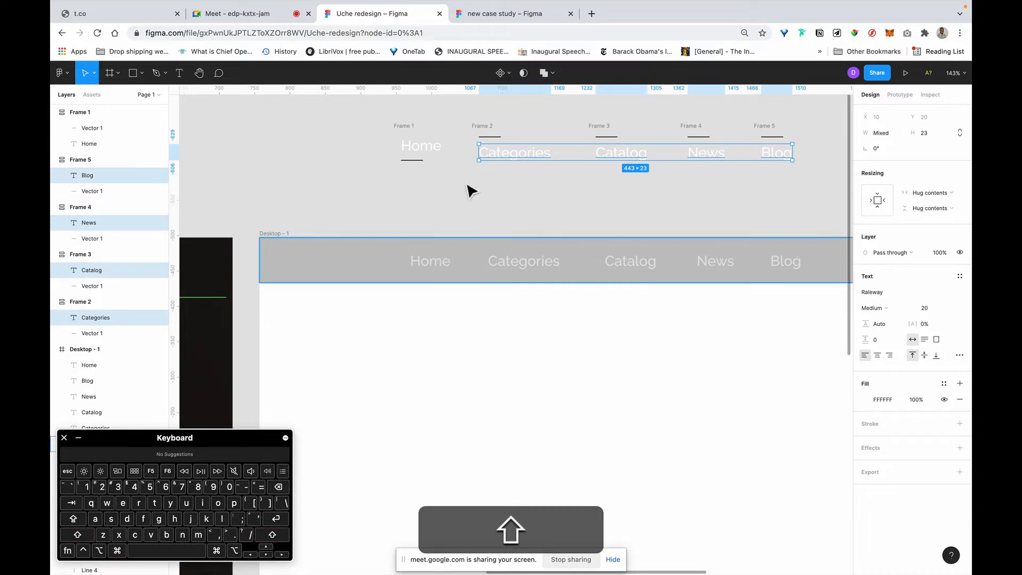
{"action": "left_click", "coordinate": [520, 155]}
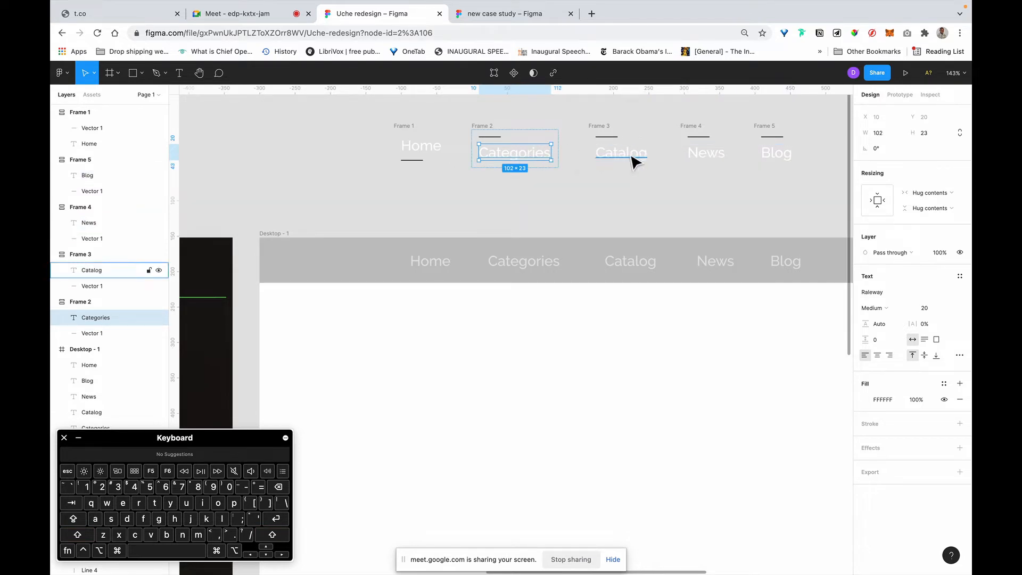
{"action": "key", "text": "super+x"}
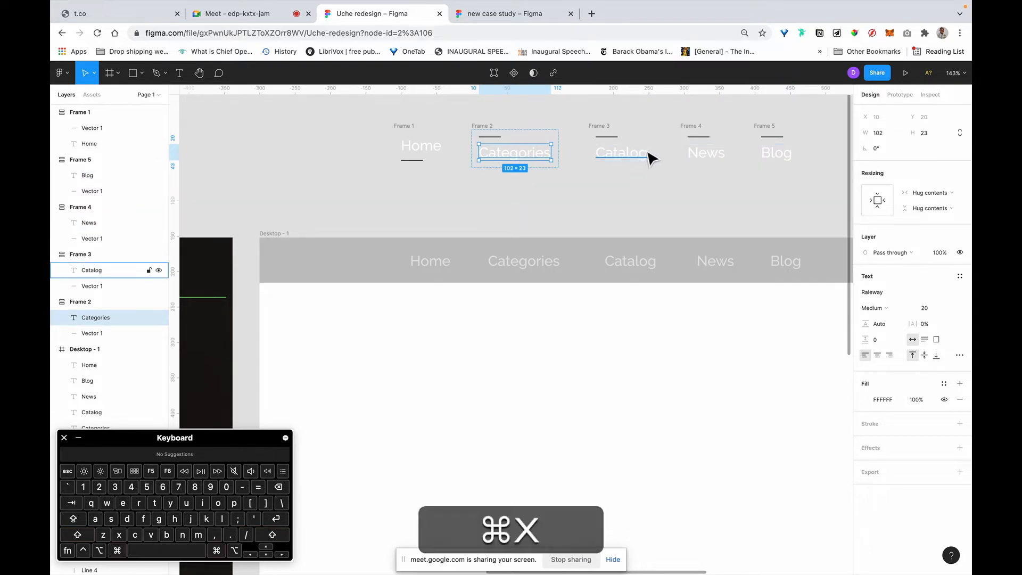
{"action": "left_click", "coordinate": [611, 161], "text": "shift+super"}
{"action": "left_click", "coordinate": [695, 160], "text": "shift+super"}
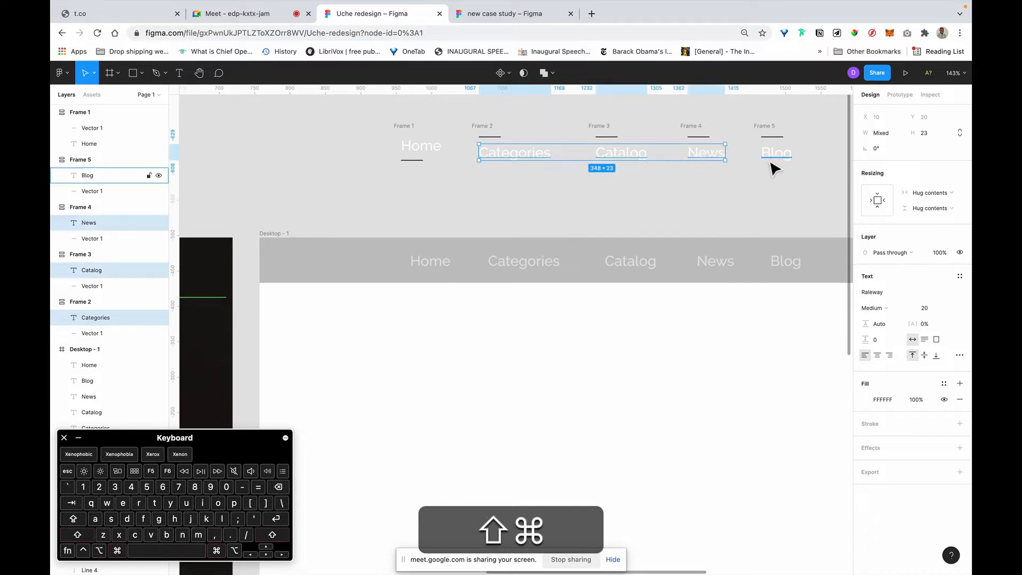
{"action": "left_click", "coordinate": [772, 163], "text": "shift+super"}
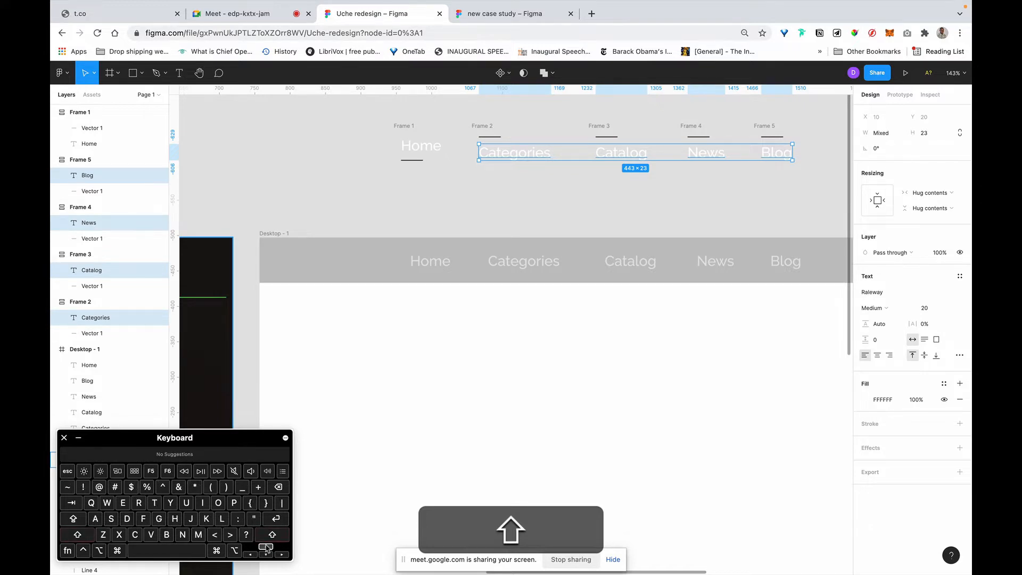
{"action": "left_click", "coordinate": [266, 548]}
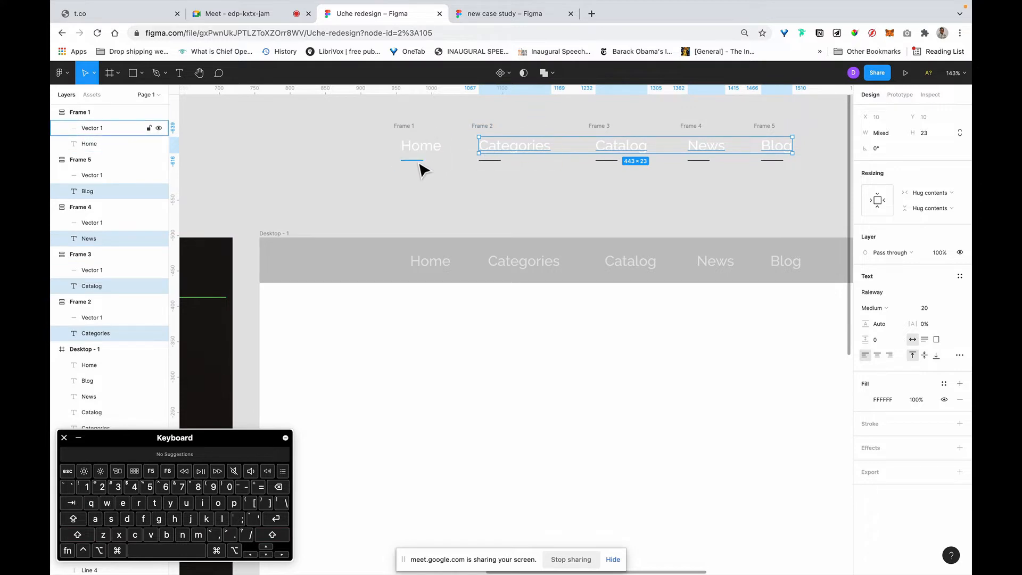
Step: Set the horizontal resizing of the lines under all five labels to Fill container
{"action": "left_click", "coordinate": [420, 164], "text": "super"}
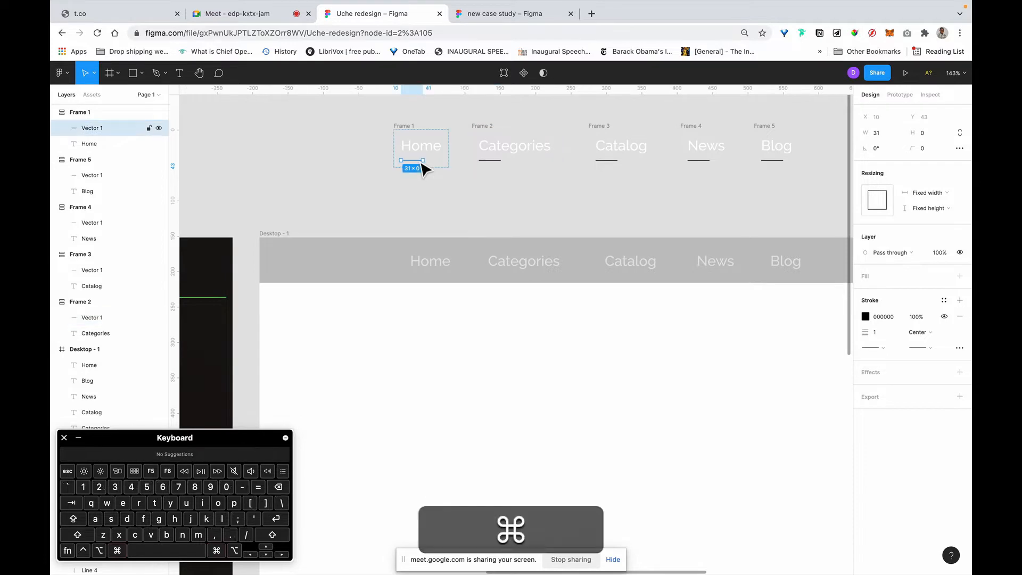
{"action": "left_click", "coordinate": [499, 162], "text": "shift+super"}
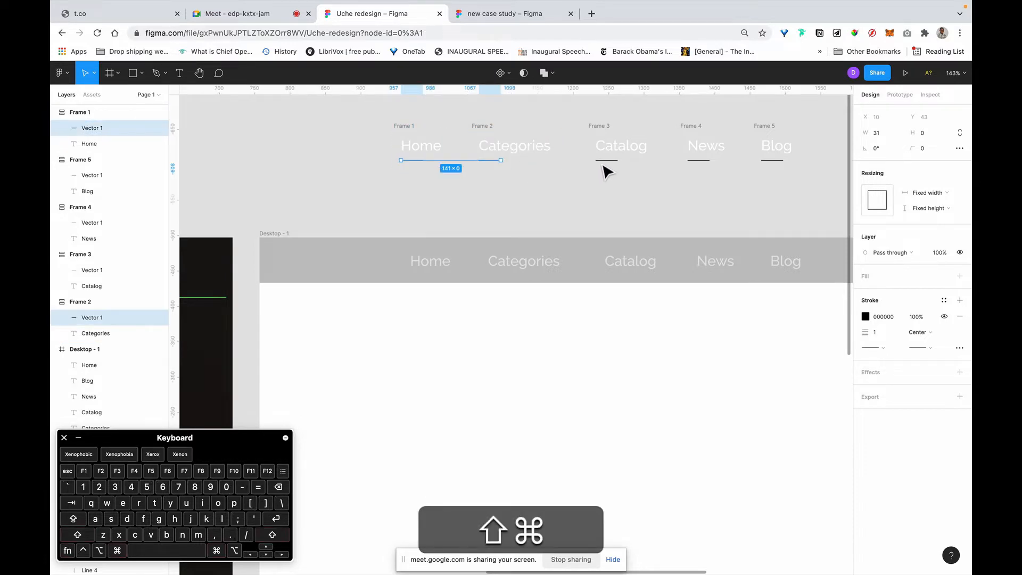
{"action": "left_click", "coordinate": [608, 161], "text": "shift+super"}
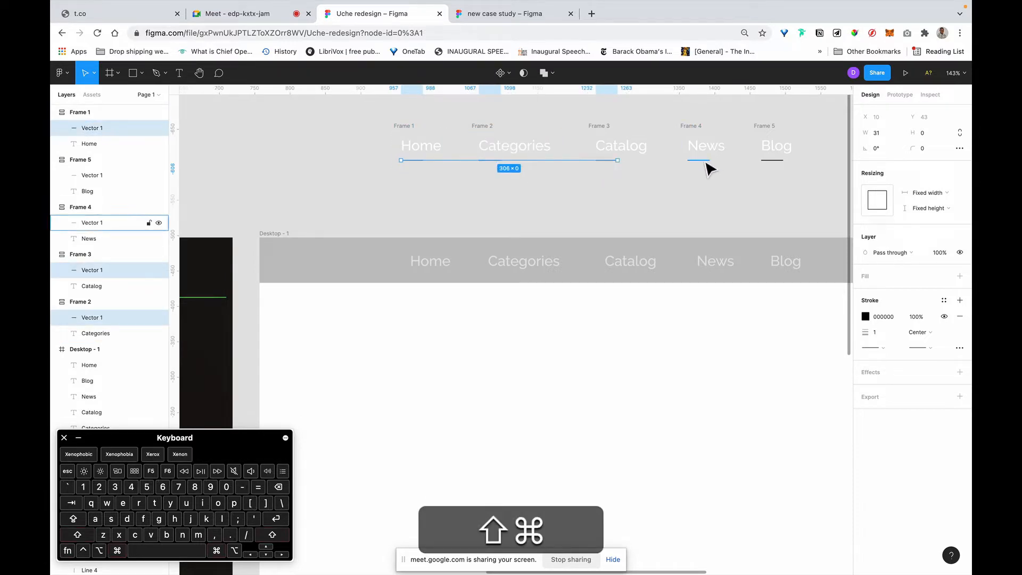
{"action": "left_click", "coordinate": [707, 162], "text": "shift+super"}
{"action": "left_click", "coordinate": [772, 161], "text": "shift+super"}
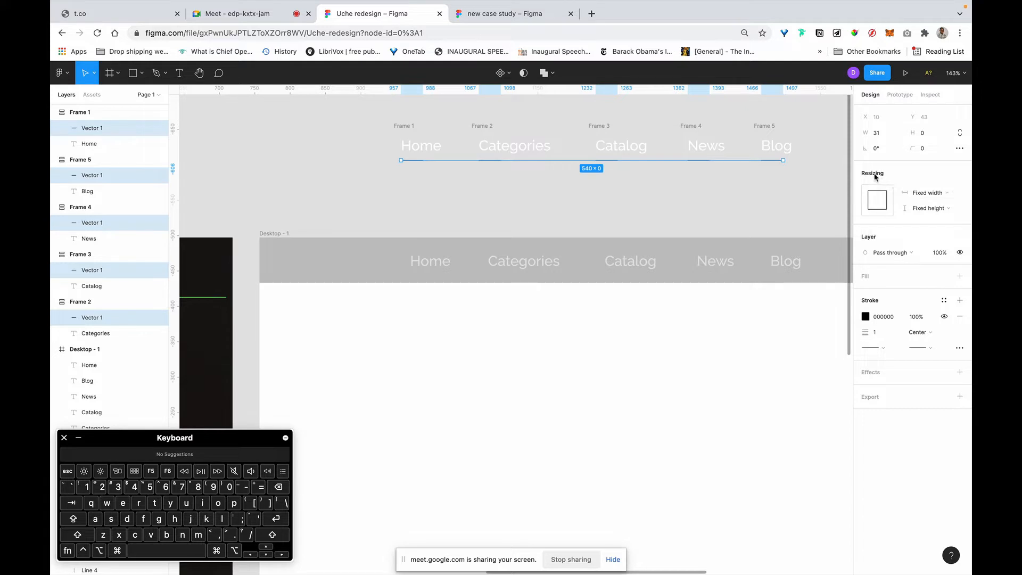
{"action": "left_click", "coordinate": [936, 194]}
{"action": "left_click", "coordinate": [929, 199]}
{"action": "left_click", "coordinate": [571, 200]}
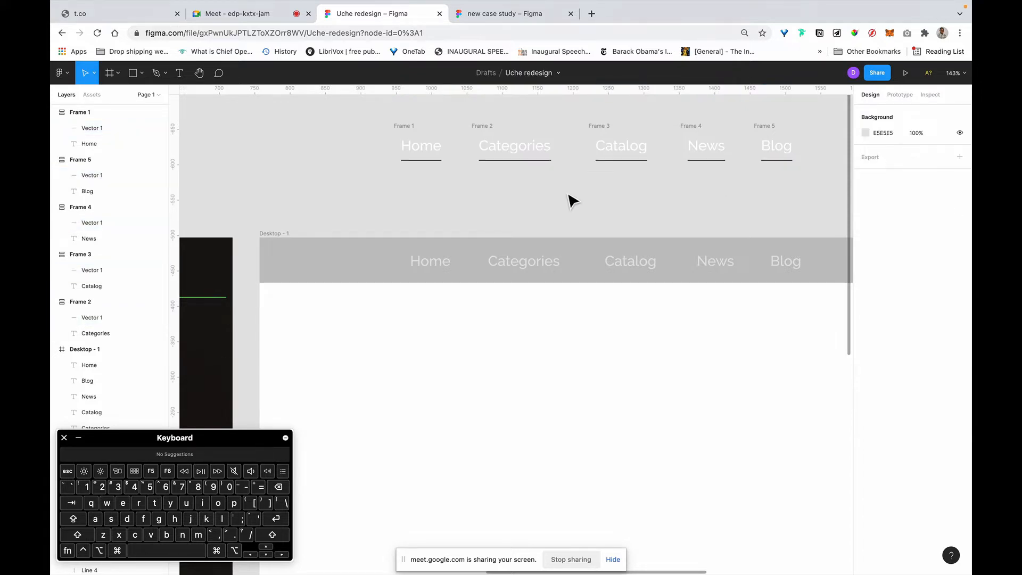
Step: Hide the stroke of the lines under Categories, Catalog, News and Blog, leaving out the Home line
{"action": "left_click", "coordinate": [522, 166], "text": "super"}
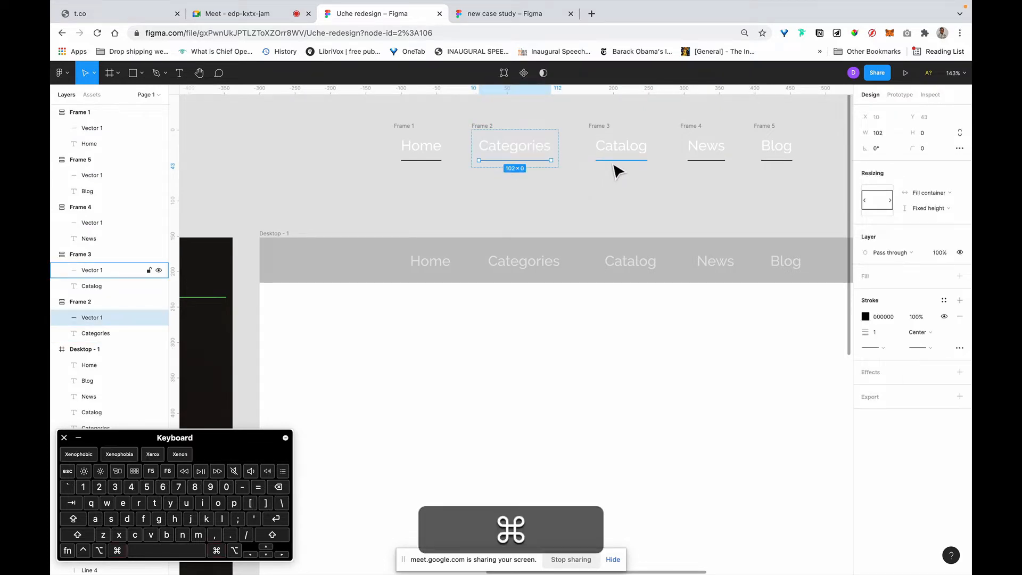
{"action": "left_click", "coordinate": [623, 163], "text": "super"}
{"action": "left_click", "coordinate": [711, 165], "text": "super"}
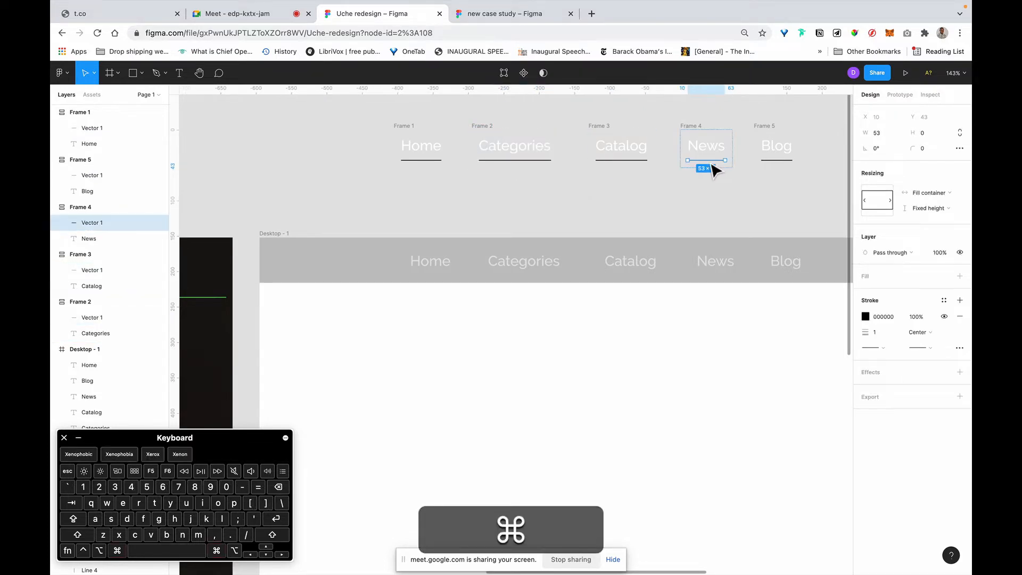
{"action": "left_click", "coordinate": [775, 164], "text": "super"}
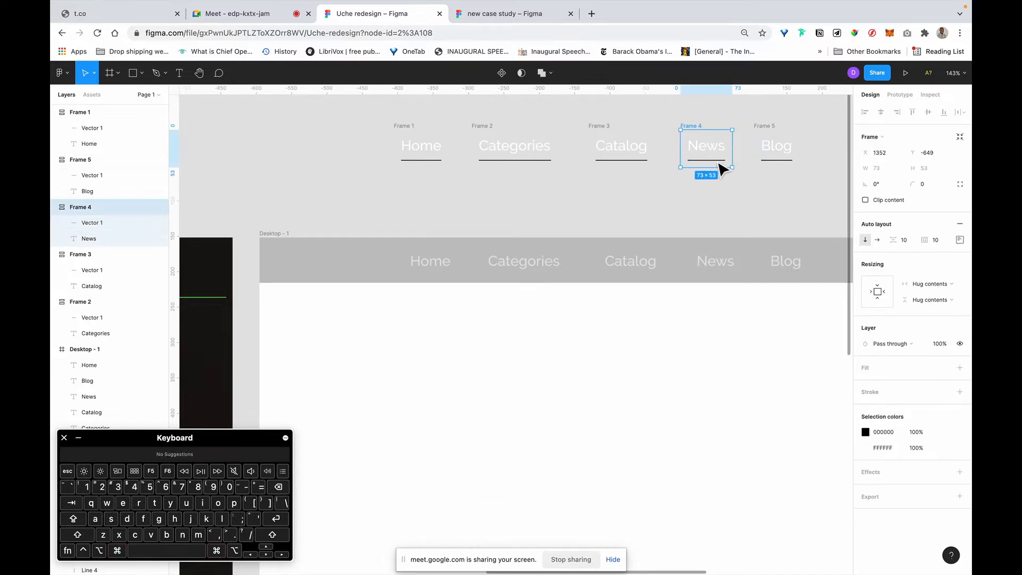
{"action": "left_click", "coordinate": [719, 163], "text": "super"}
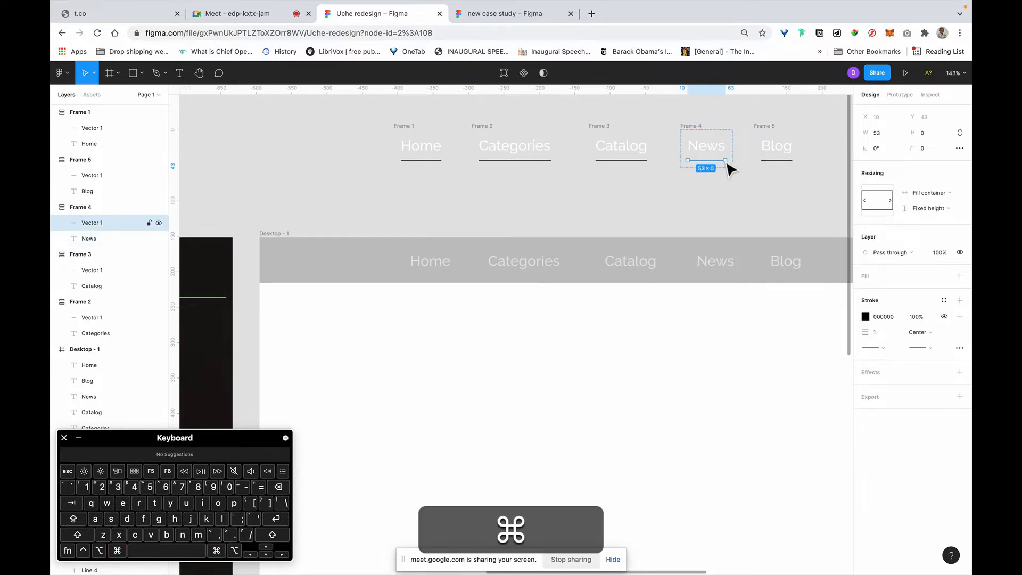
{"action": "left_click", "coordinate": [773, 163], "text": "super"}
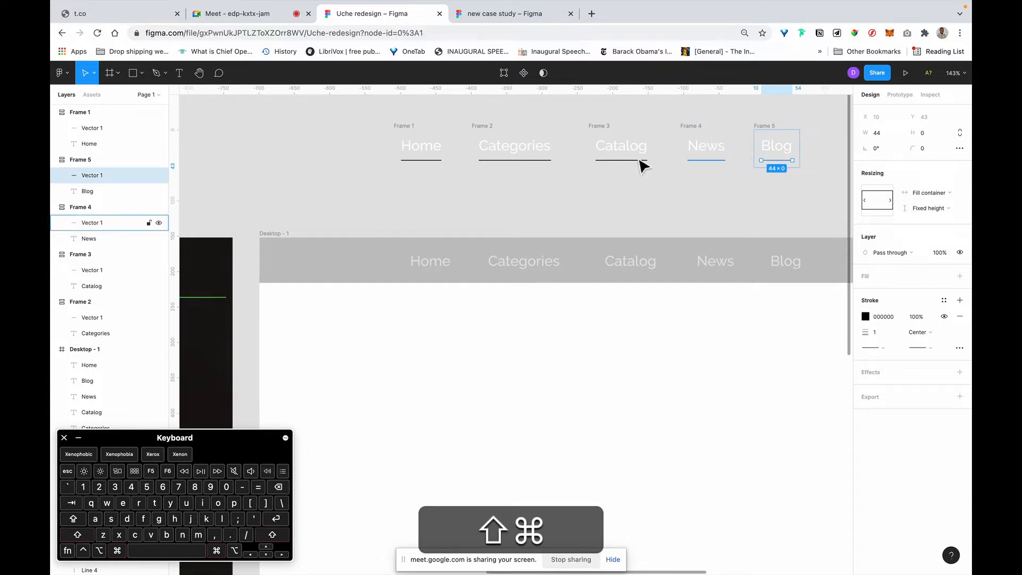
{"action": "left_click", "coordinate": [622, 161], "text": "shift+super"}
{"action": "left_click", "coordinate": [547, 167], "text": "shift+super"}
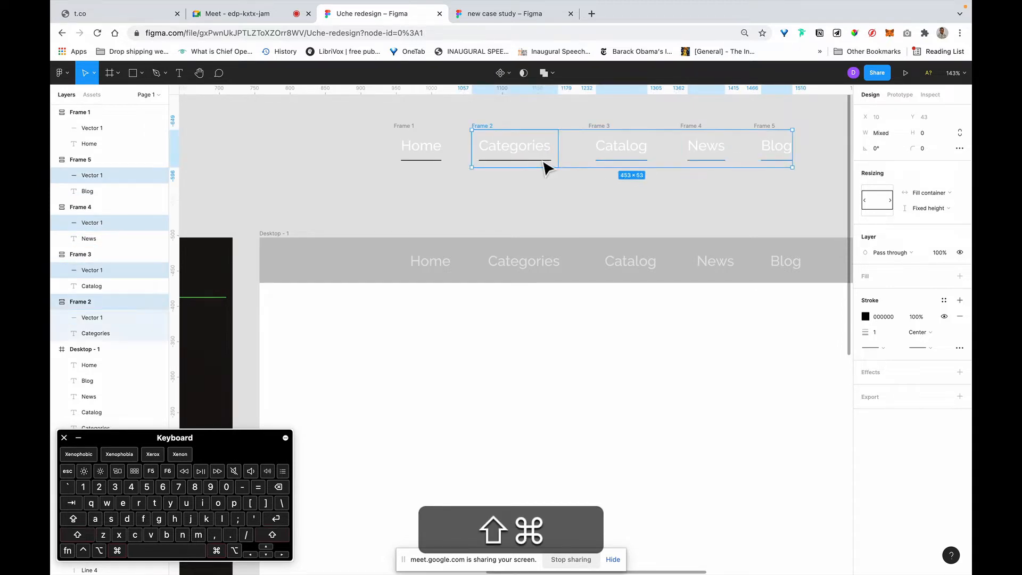
{"action": "left_click", "coordinate": [544, 159], "text": "shift+super"}
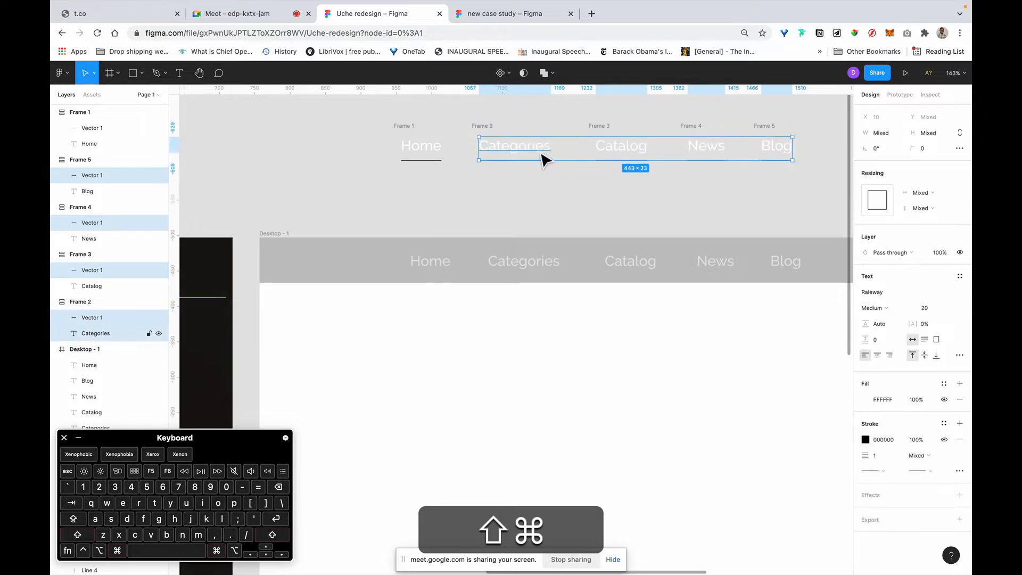
{"action": "left_click", "coordinate": [540, 157], "text": "shift+super"}
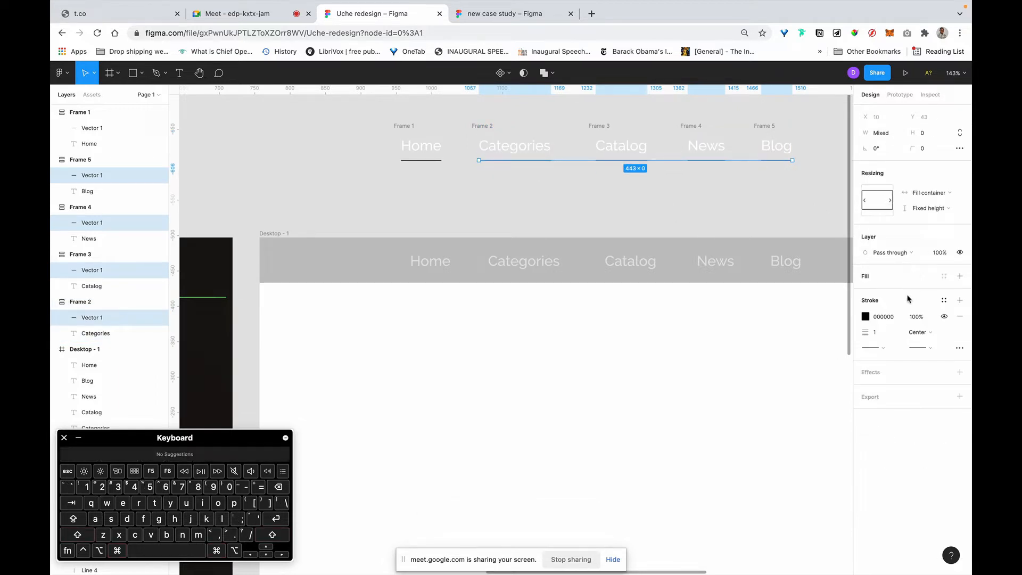
{"action": "left_click", "coordinate": [942, 318]}
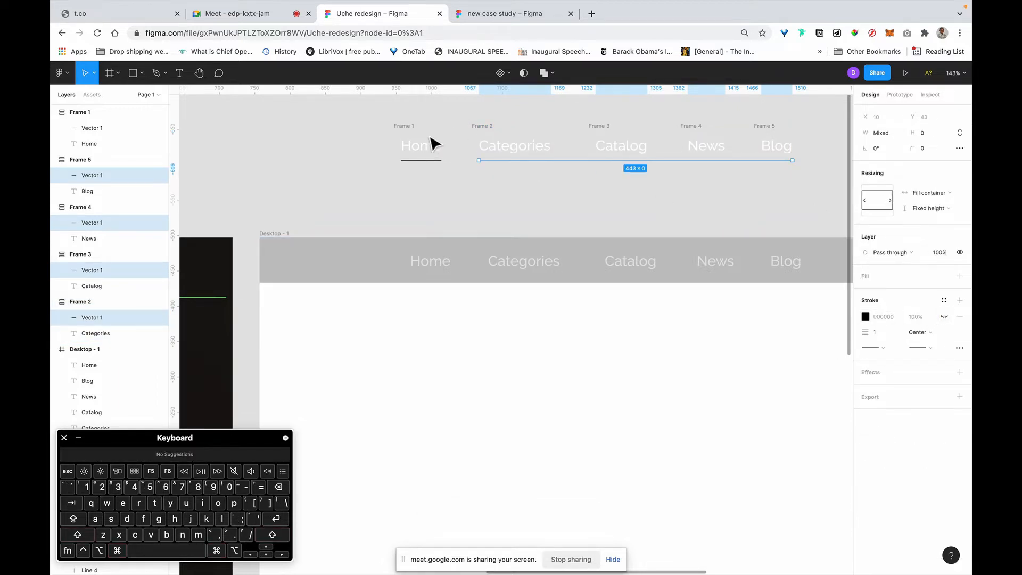
Step: Set the padding of all five label frames to 0
{"action": "left_click", "coordinate": [404, 127]}
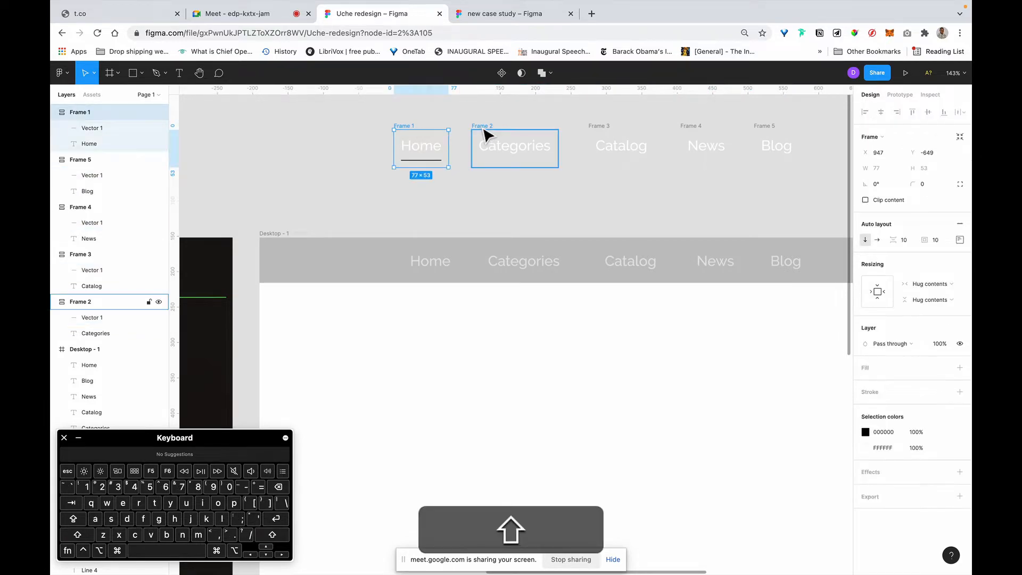
{"action": "left_click", "coordinate": [482, 129], "text": "shift"}
{"action": "left_click", "coordinate": [600, 128], "text": "shift"}
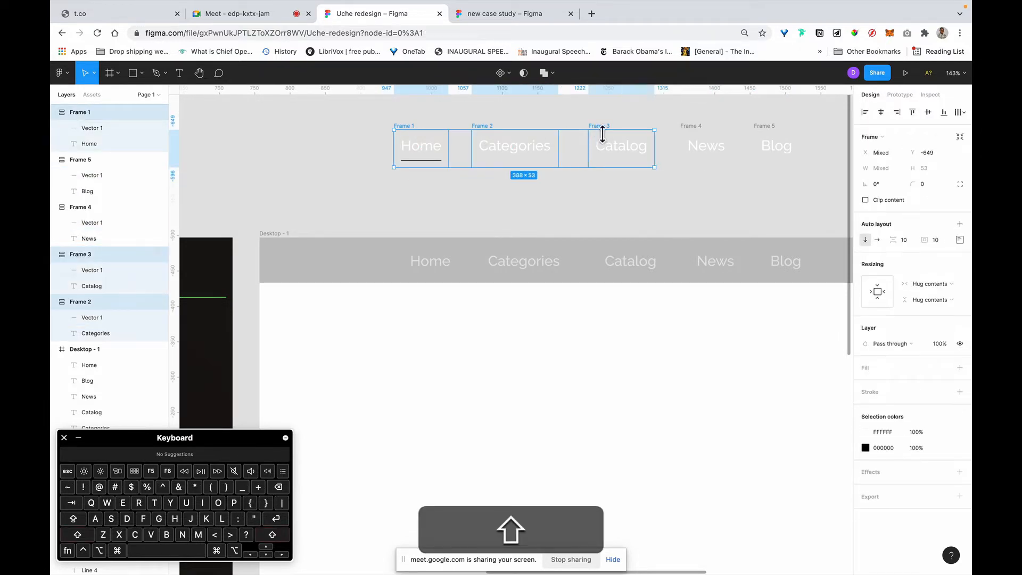
{"action": "left_click", "coordinate": [701, 133], "text": "shift"}
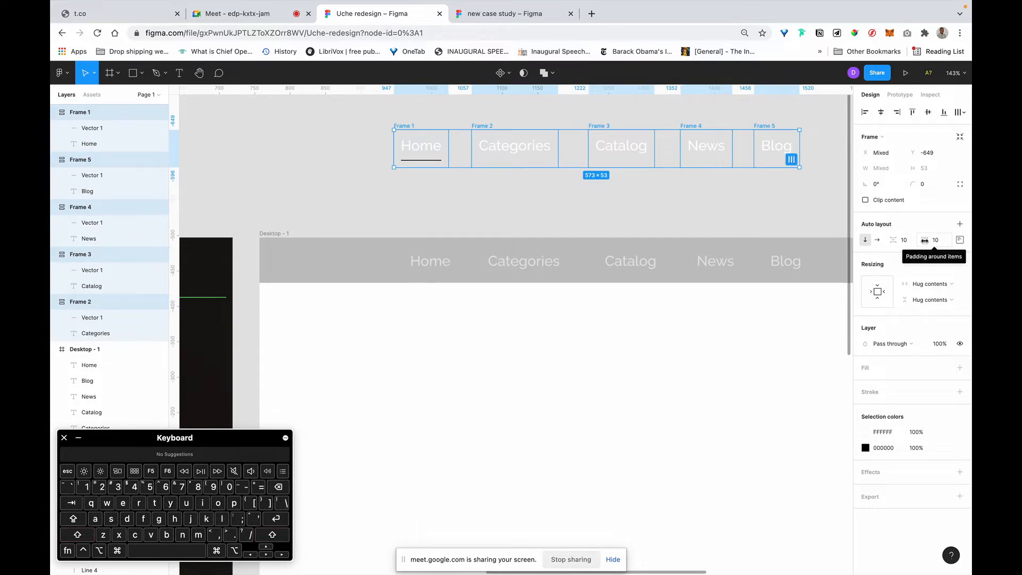
{"action": "type", "text": "0"}
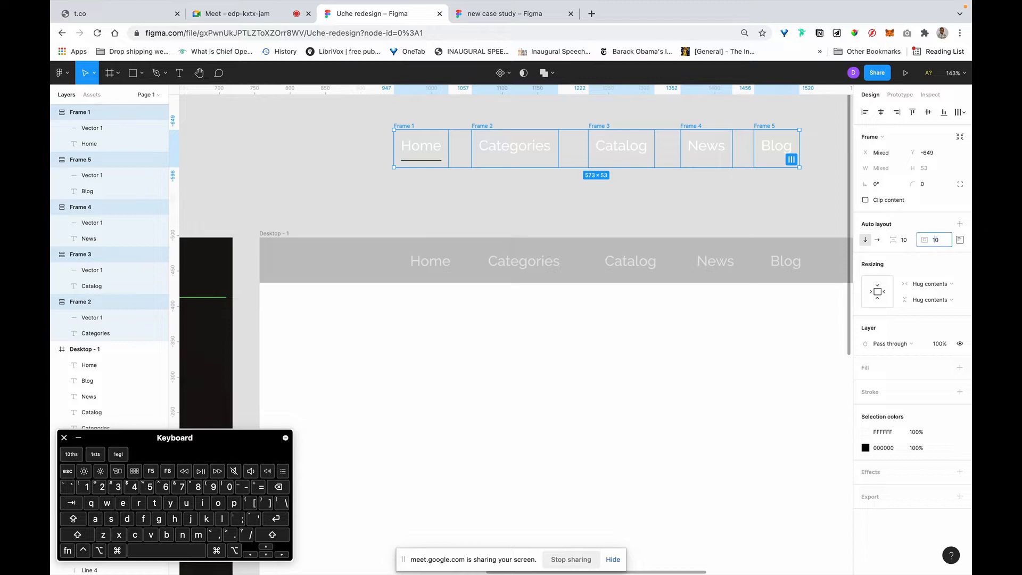
{"action": "key", "text": "Return"}
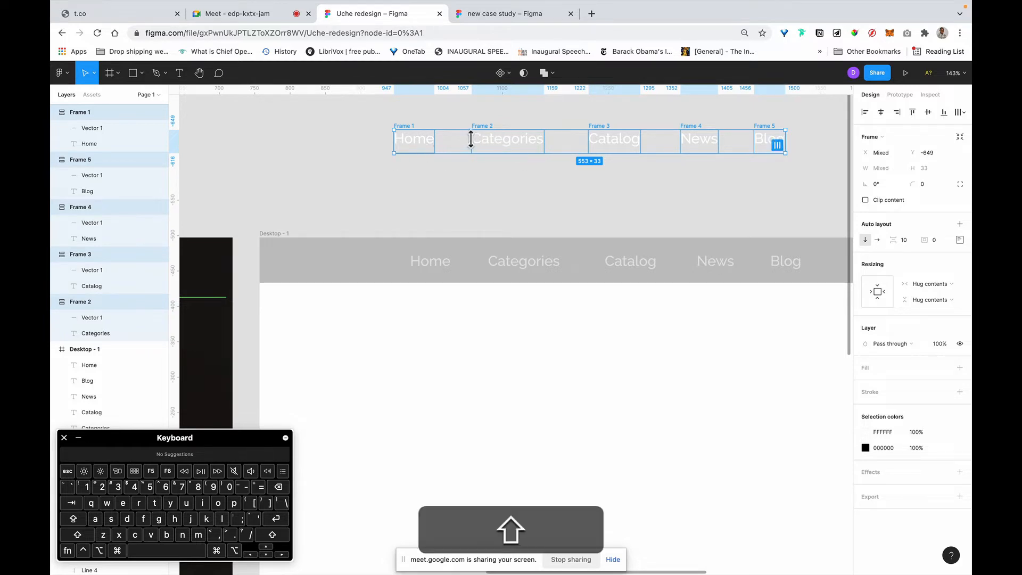
Step: Wrap the five label frames in one horizontal auto layout frame with 24 spacing between items
{"action": "key", "text": "shift+a"}
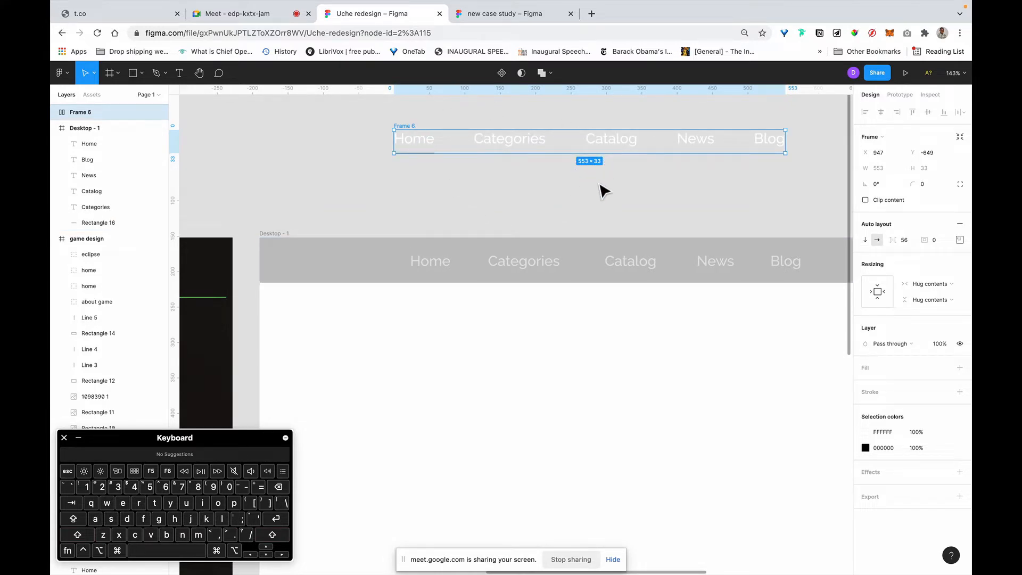
{"action": "type", "text": "24"}
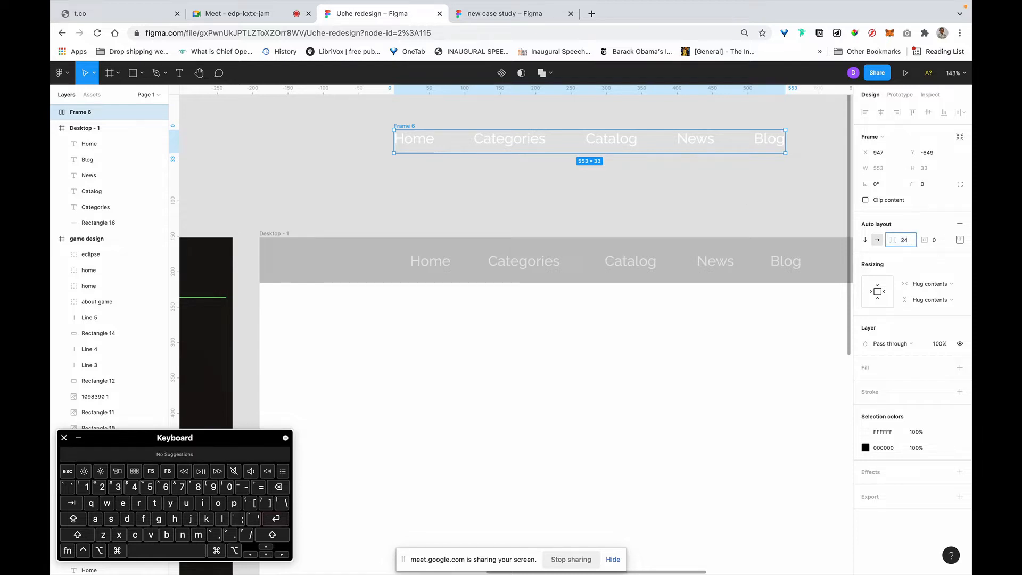
{"action": "key", "text": "Return"}
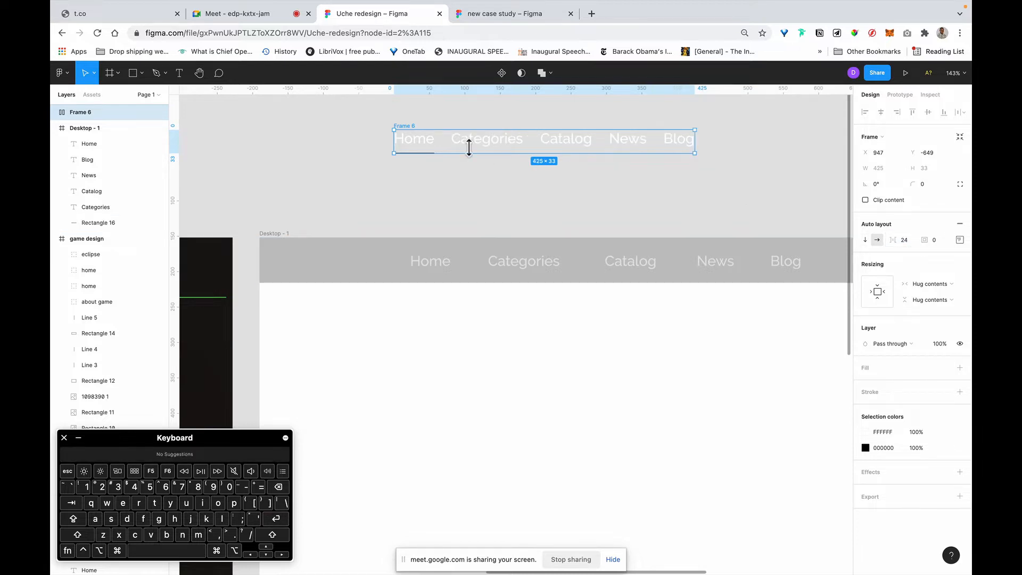
Step: Move the five loose labels Home, Categories, Catalog, News and Blog out of the desktop frame onto the canvas above it
{"action": "left_click", "coordinate": [446, 267]}
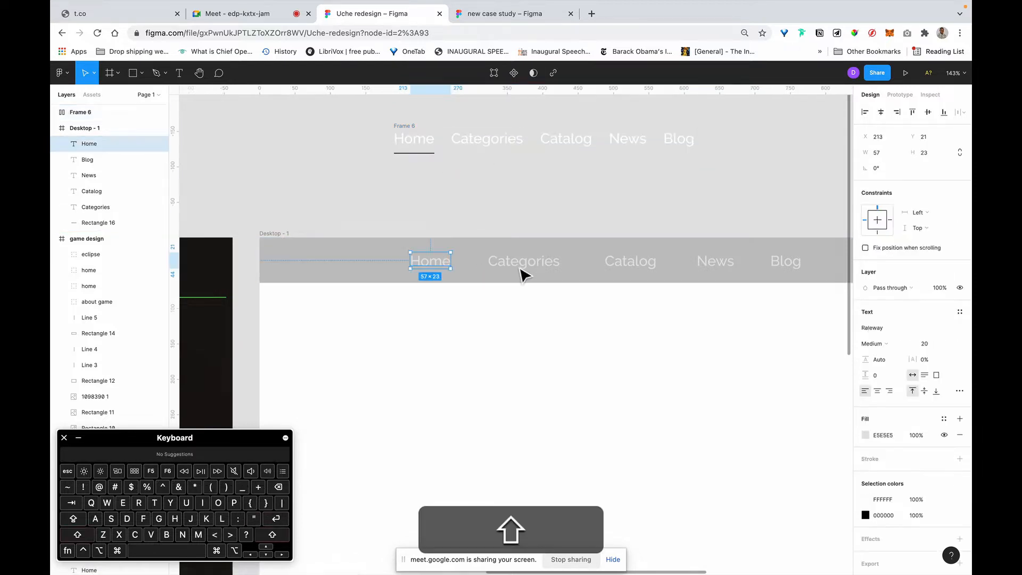
{"action": "left_click", "coordinate": [523, 269], "text": "shift"}
{"action": "left_click", "coordinate": [650, 267], "text": "shift"}
{"action": "left_click", "coordinate": [719, 267], "text": "shift"}
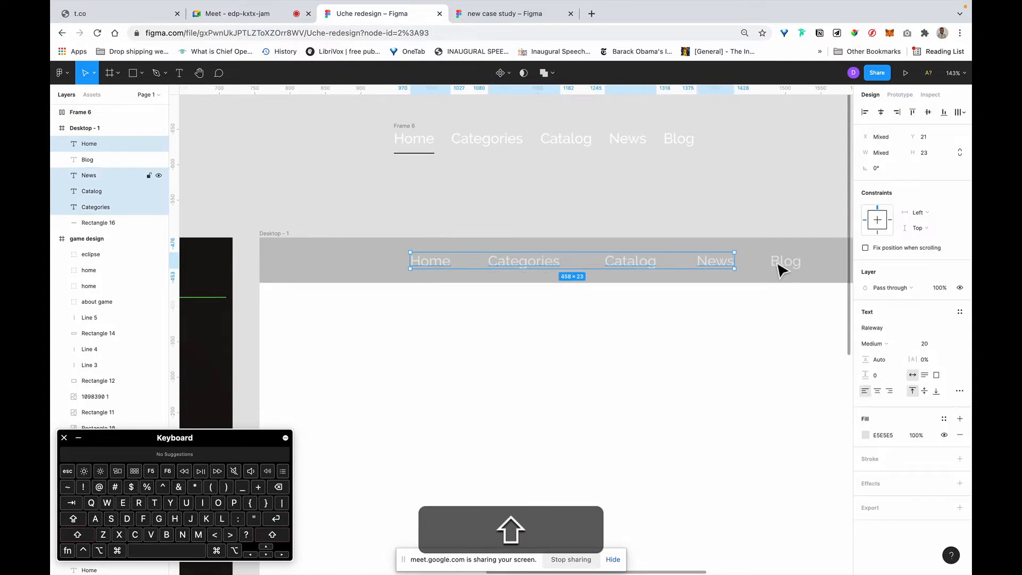
{"action": "left_click", "coordinate": [783, 266]}
{"action": "left_click", "coordinate": [697, 269], "text": "shift"}
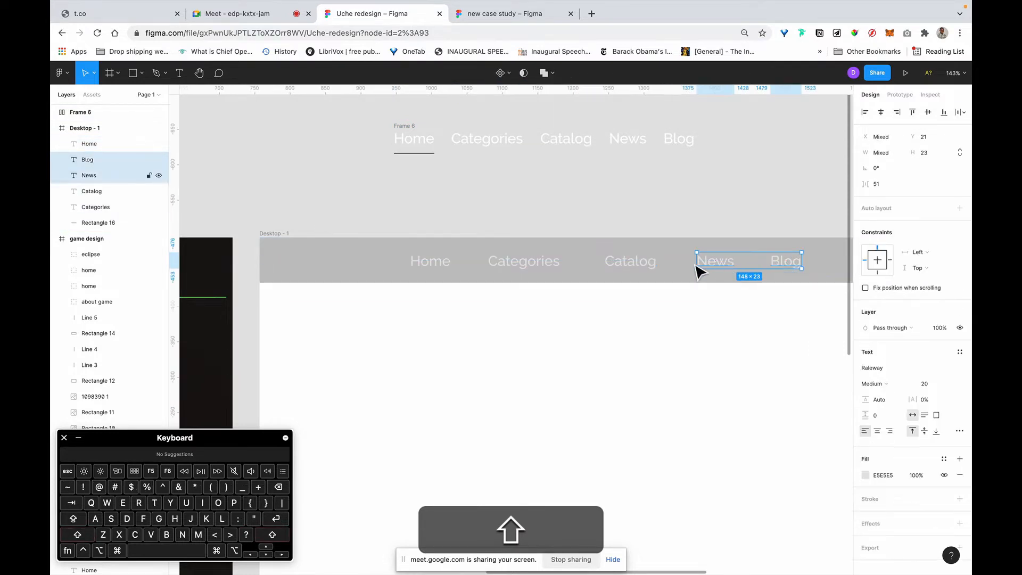
{"action": "left_click", "coordinate": [622, 269], "text": "shift"}
{"action": "left_click", "coordinate": [525, 269], "text": "shift"}
{"action": "left_click", "coordinate": [438, 266], "text": "shift"}
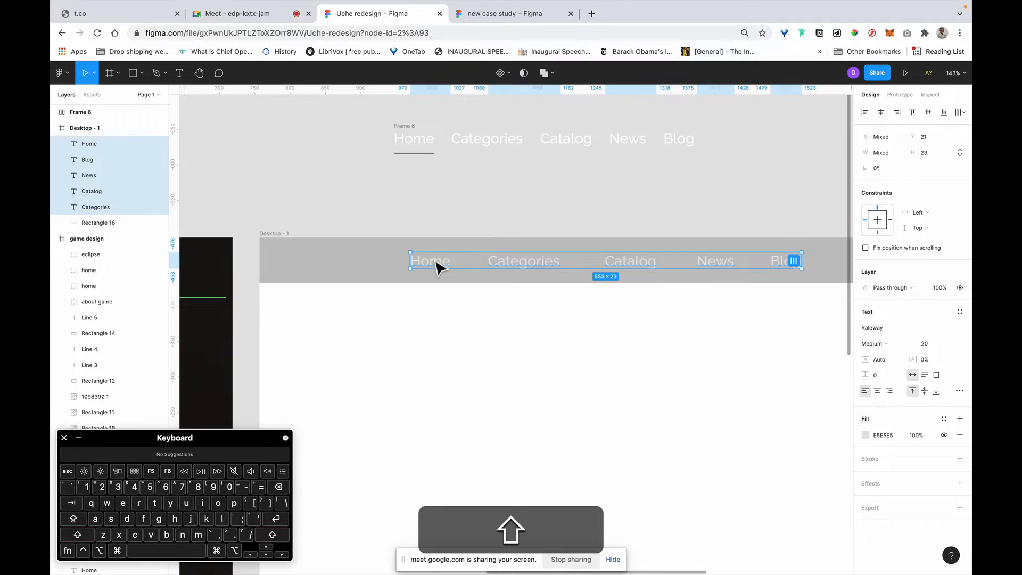
{"action": "left_click_drag", "start_coordinate": [437, 266], "coordinate": [436, 215]}
Step: Place the auto layout menu on the desktop frame's grey bar and align it to the bar's vertical centre
{"action": "left_click_drag", "start_coordinate": [412, 153], "coordinate": [447, 260]}
{"action": "left_click", "coordinate": [410, 130]}
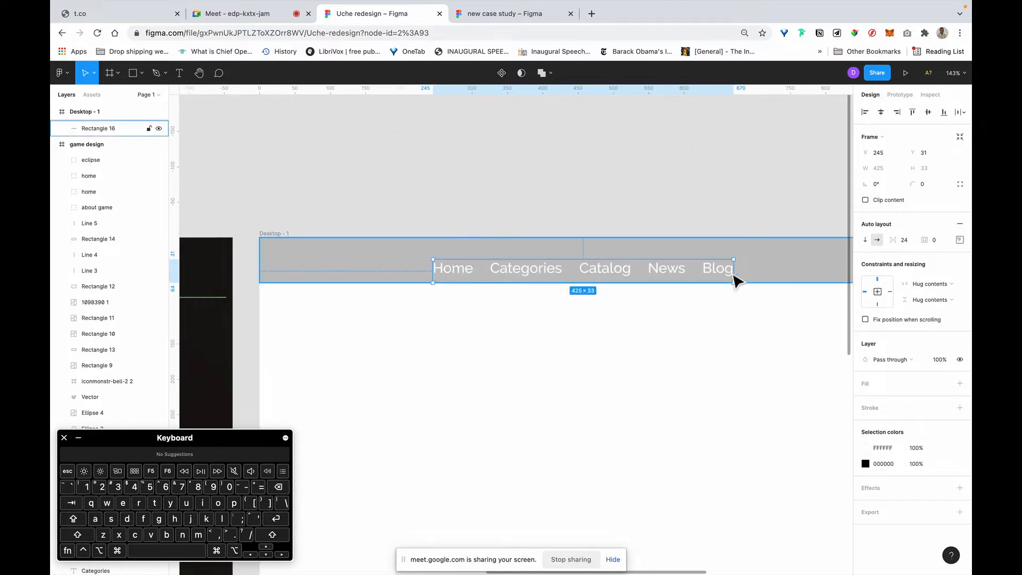
{"action": "left_click", "coordinate": [764, 269], "text": "shift"}
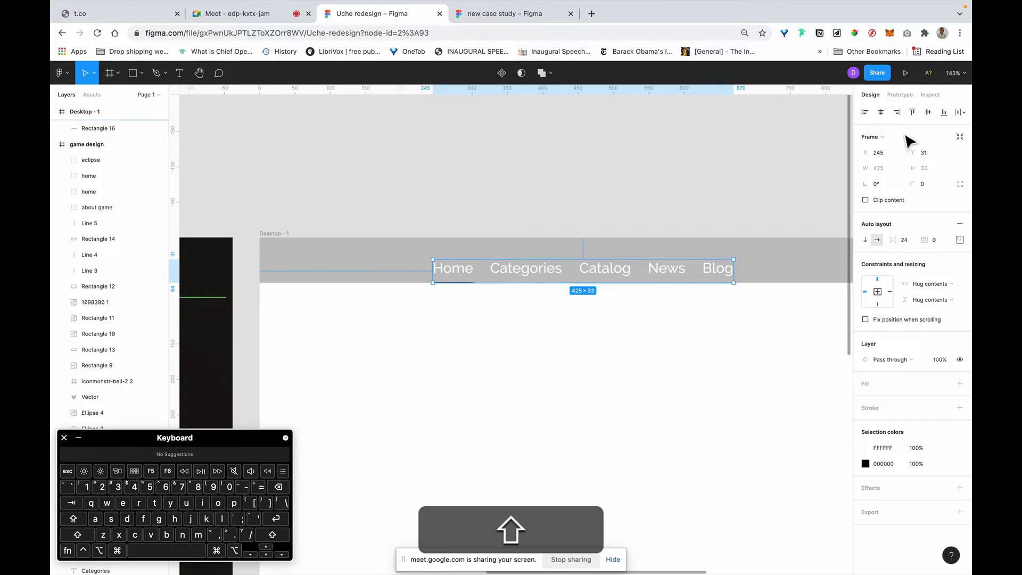
{"action": "left_click", "coordinate": [928, 112]}
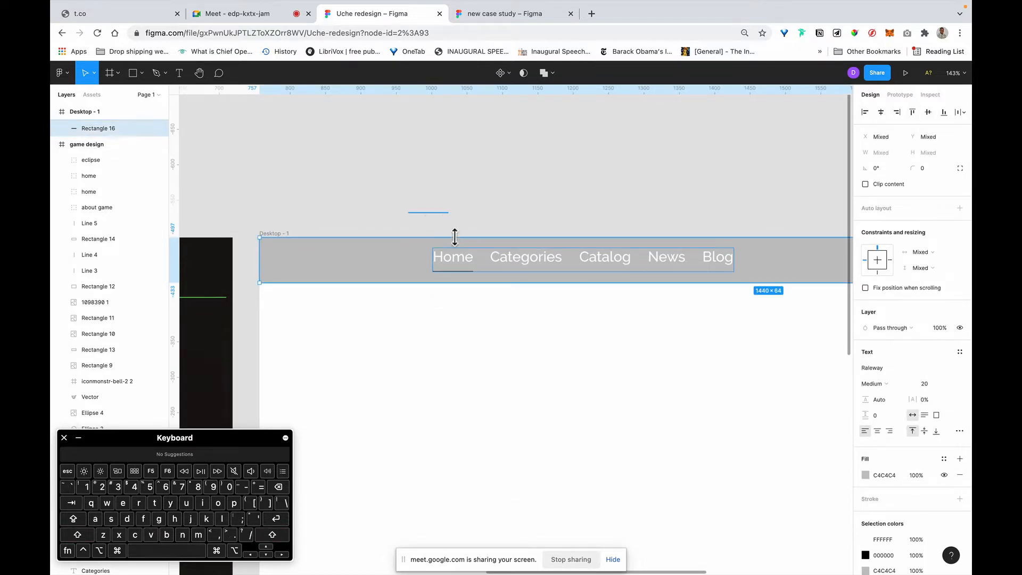
{"action": "left_click", "coordinate": [429, 209]}
{"action": "left_click", "coordinate": [389, 187]}
Step: Copy the green STARZ logo from the game design to the start of the desktop frame's grey bar, at about X 26, Y 15
{"action": "scroll", "coordinate": [389, 188], "scroll_direction": "down", "scroll_amount": 5}
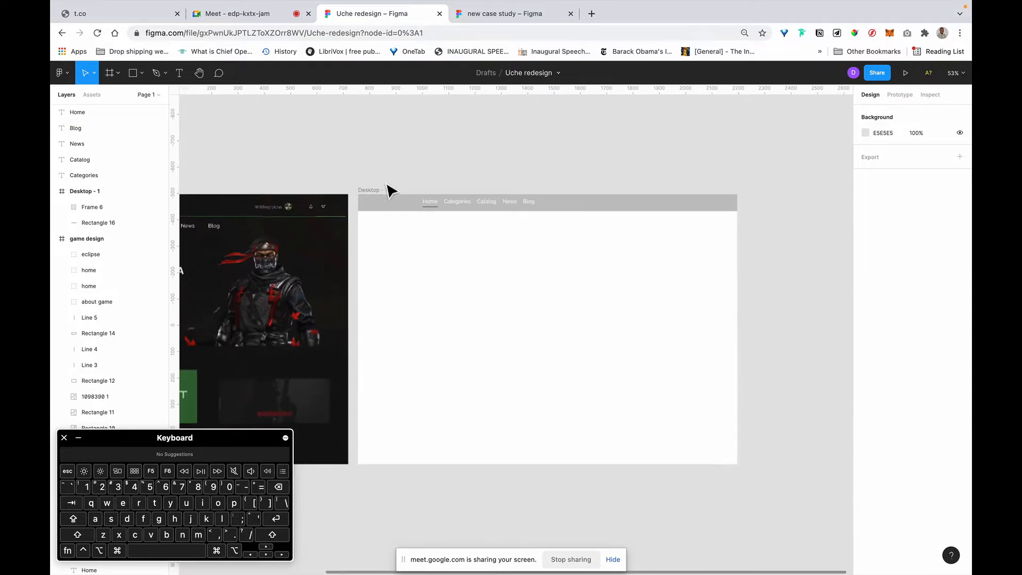
{"action": "scroll", "coordinate": [389, 188], "scroll_direction": "left", "scroll_amount": 2}
{"action": "scroll", "coordinate": [389, 189], "scroll_direction": "left", "scroll_amount": 7}
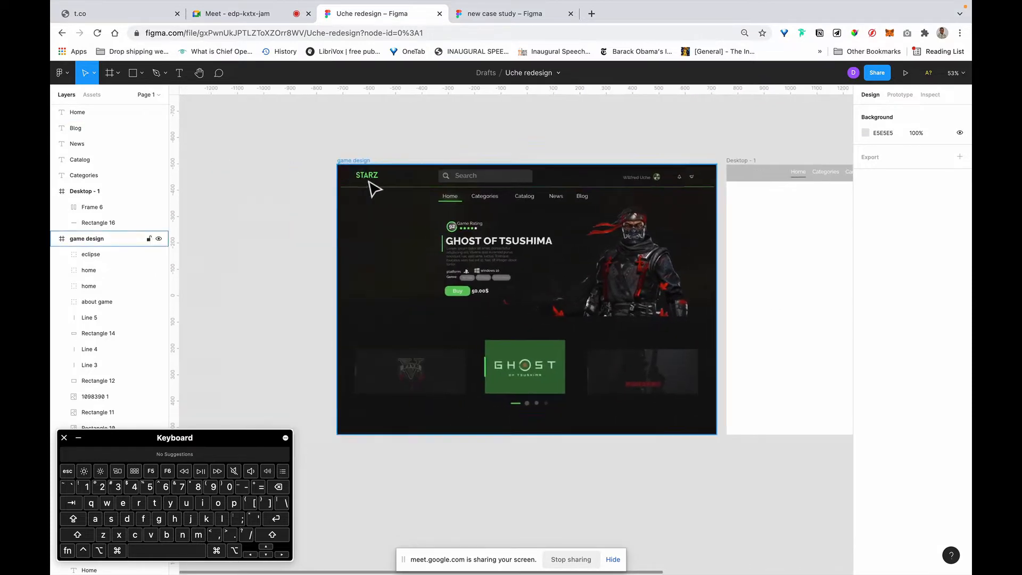
{"action": "left_click", "coordinate": [415, 181]}
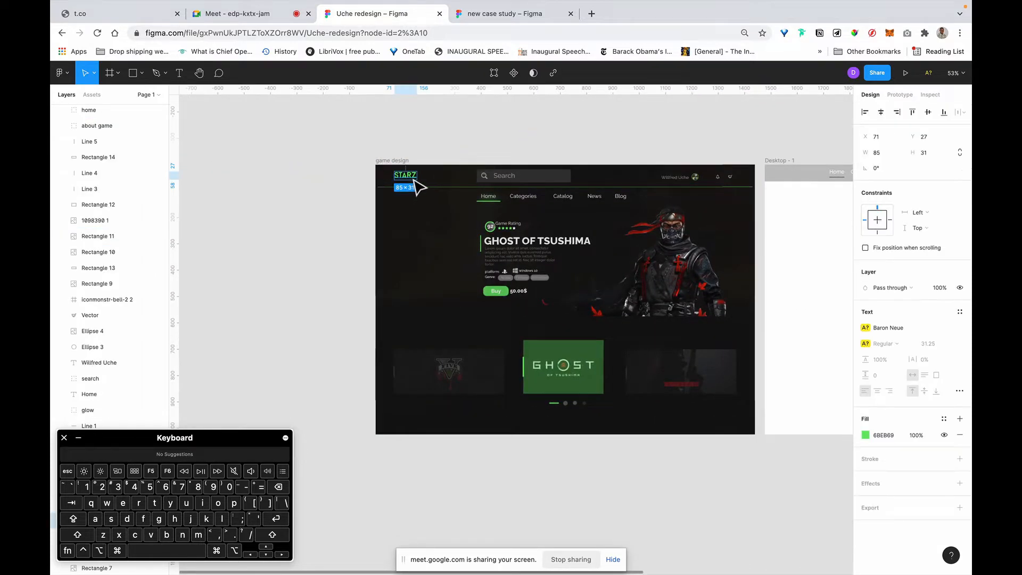
{"action": "key", "text": "alt"}
{"action": "left_click_drag", "start_coordinate": [582, 180], "coordinate": [789, 178]}
Step: Shift the auto layout menu horizontally closer to the STARZ logo, to about X 153
{"action": "scroll", "coordinate": [794, 183], "scroll_direction": "right", "scroll_amount": 5}
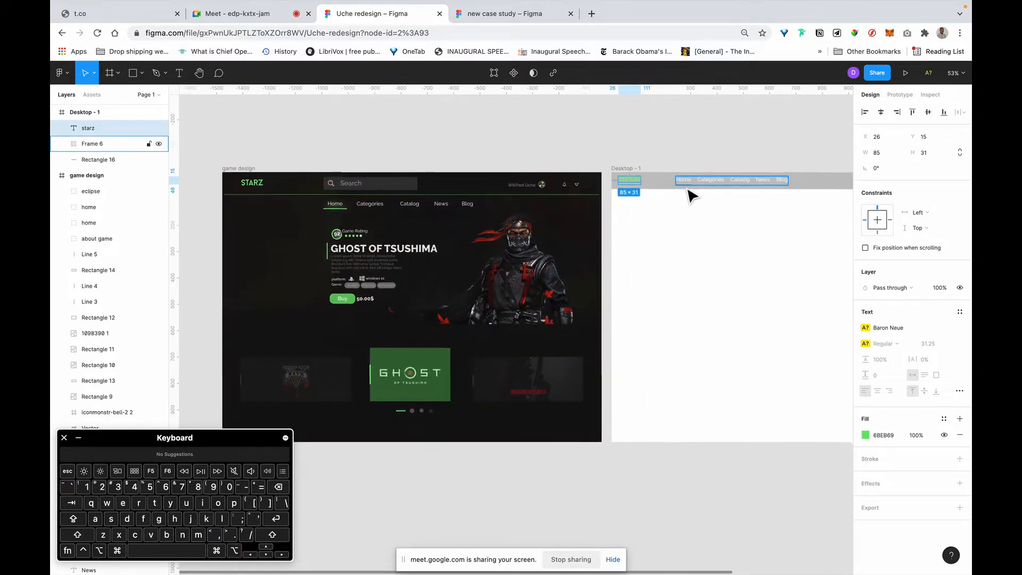
{"action": "left_click", "coordinate": [688, 186]}
{"action": "scroll", "coordinate": [676, 192], "scroll_direction": "right", "scroll_amount": 5}
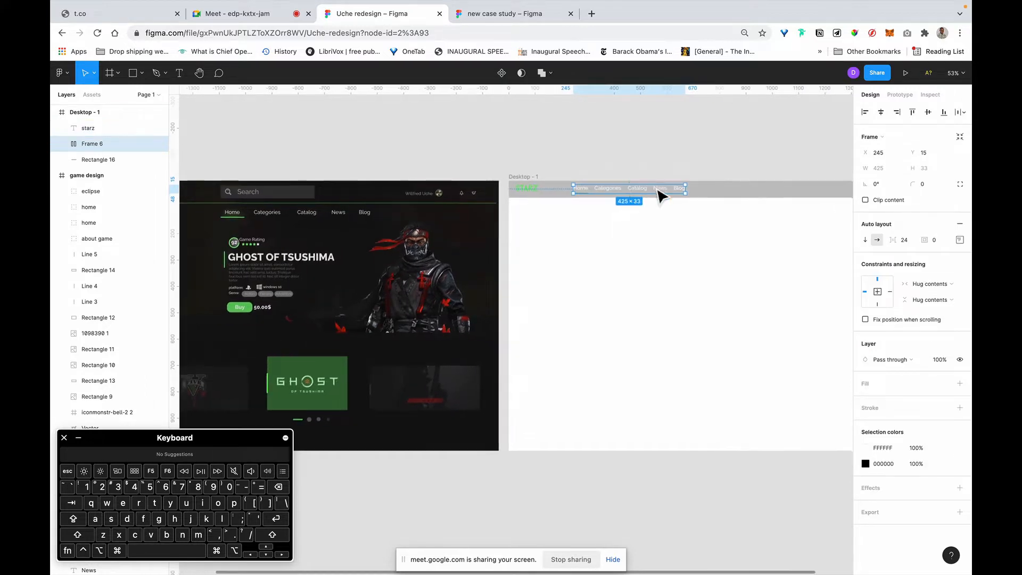
{"action": "scroll", "coordinate": [661, 195], "scroll_direction": "right", "scroll_amount": 3}
{"action": "key", "text": "shift"}
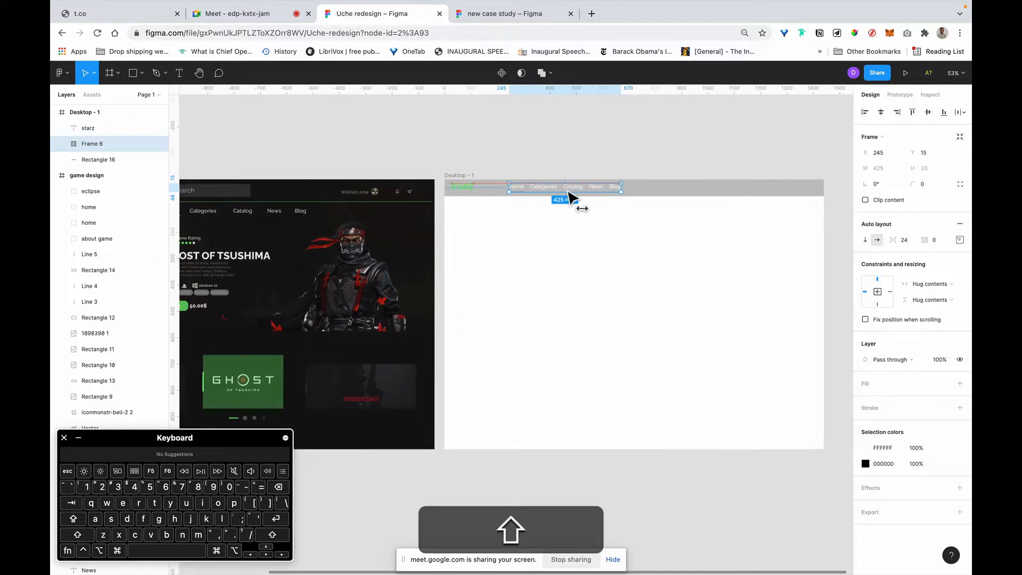
{"action": "left_click_drag", "start_coordinate": [568, 192], "coordinate": [567, 191]}
Step: Copy the search field from the game design into the grey bar after the menu, at about X 645, Y 10
{"action": "scroll", "coordinate": [257, 208], "scroll_direction": "left", "scroll_amount": 3}
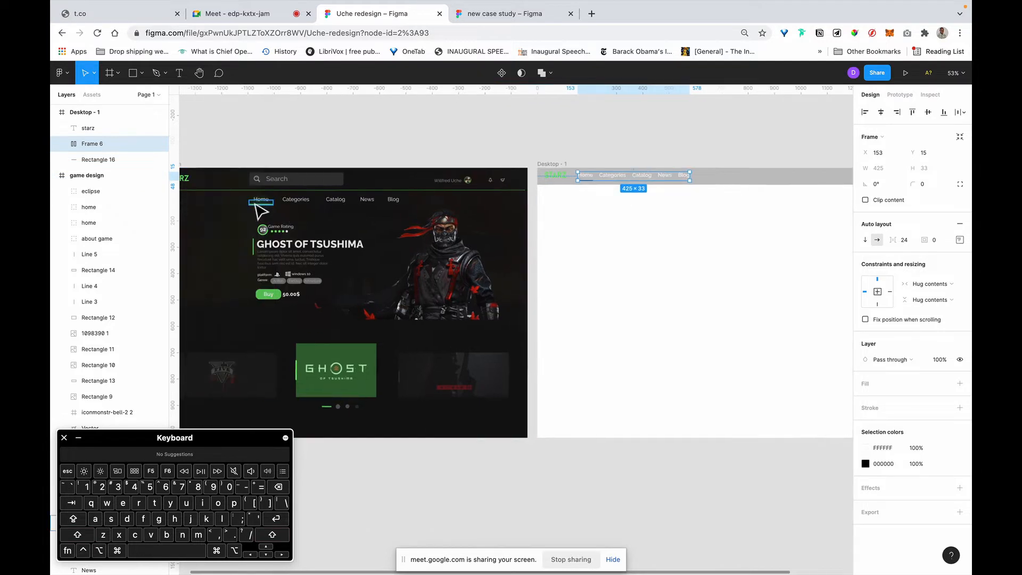
{"action": "key", "text": "alt"}
{"action": "left_click_drag", "start_coordinate": [301, 187], "coordinate": [755, 181]}
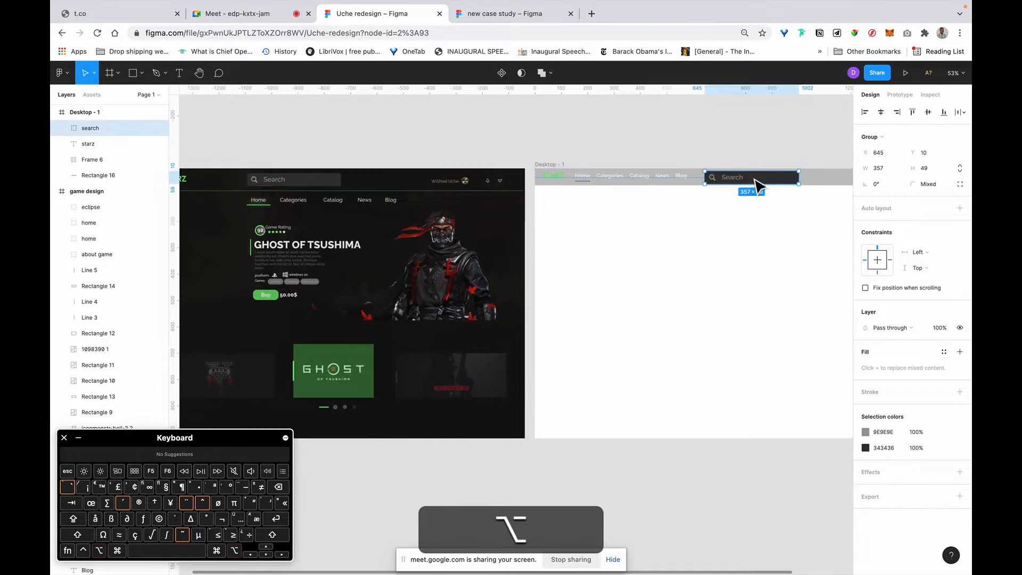
Step: Try to select the profile name together with its avatar image and green ring in the game design's header
{"action": "scroll", "coordinate": [755, 181], "scroll_direction": "right", "scroll_amount": 2}
{"action": "scroll", "coordinate": [374, 199], "scroll_direction": "right", "scroll_amount": 3}
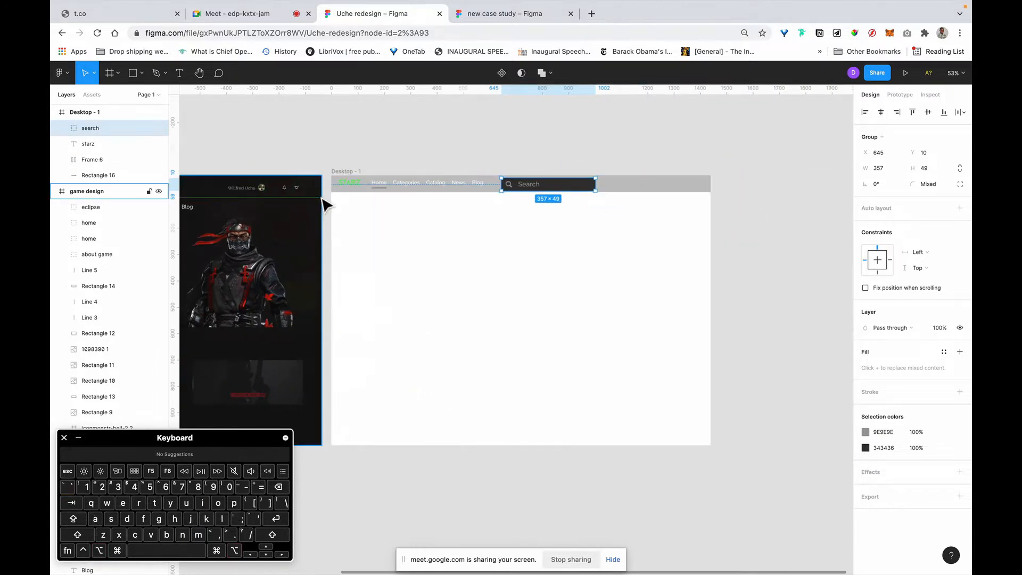
{"action": "scroll", "coordinate": [327, 205], "scroll_direction": "up", "scroll_amount": 5}
{"action": "scroll", "coordinate": [349, 184], "scroll_direction": "left", "scroll_amount": 2}
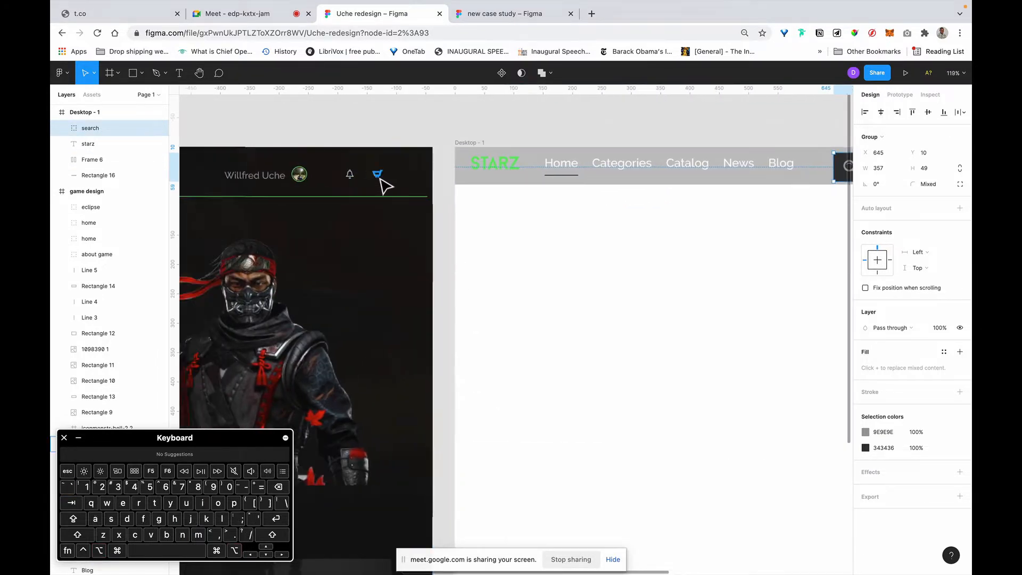
{"action": "left_click", "coordinate": [378, 175]}
{"action": "left_click", "coordinate": [349, 174]}
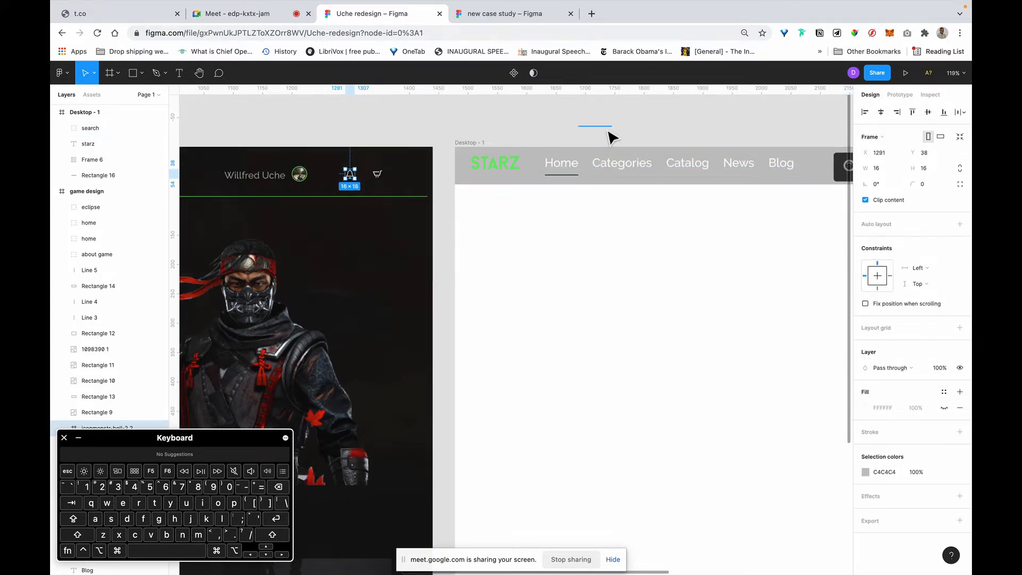
{"action": "left_click", "coordinate": [276, 177]}
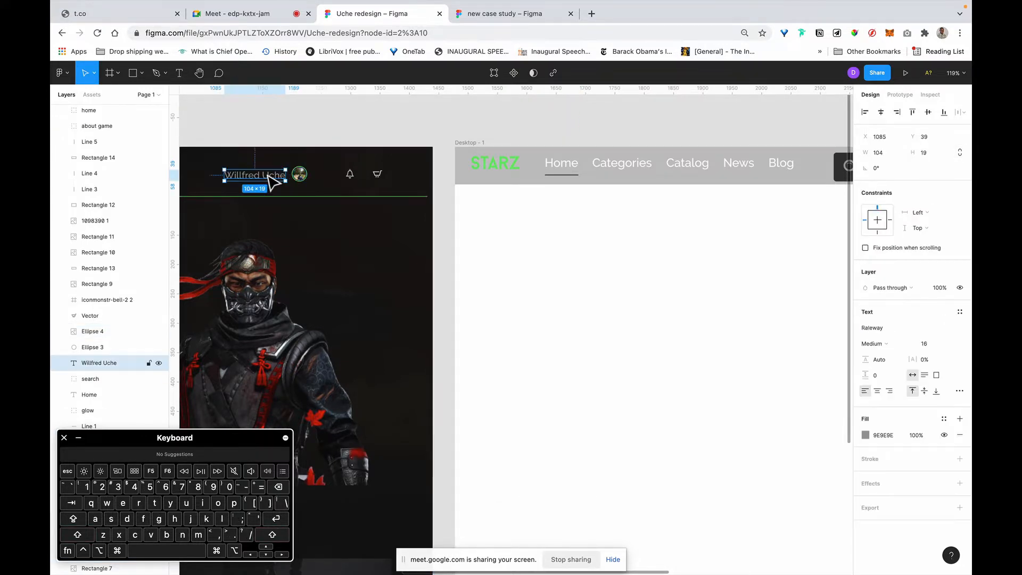
{"action": "scroll", "coordinate": [274, 180], "scroll_direction": "up", "scroll_amount": 5}
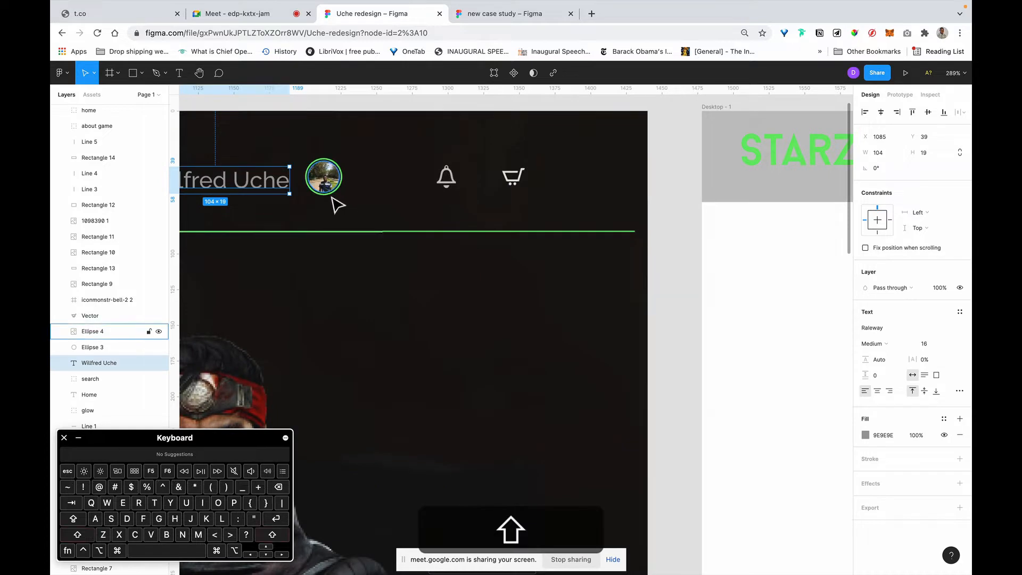
{"action": "left_click", "coordinate": [338, 193], "text": "shift"}
{"action": "scroll", "coordinate": [340, 190], "scroll_direction": "down", "scroll_amount": 4}
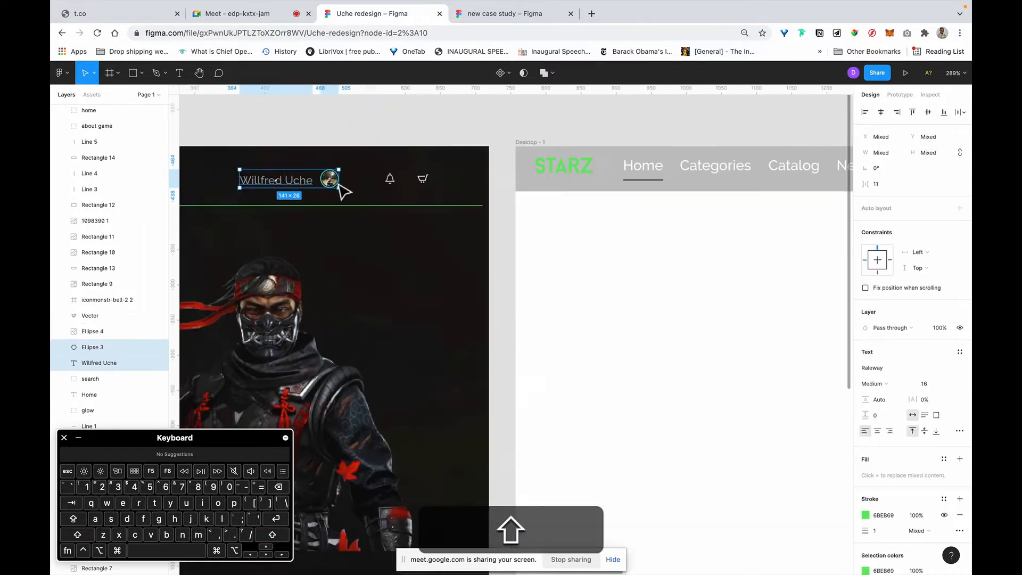
{"action": "left_click", "coordinate": [344, 143]}
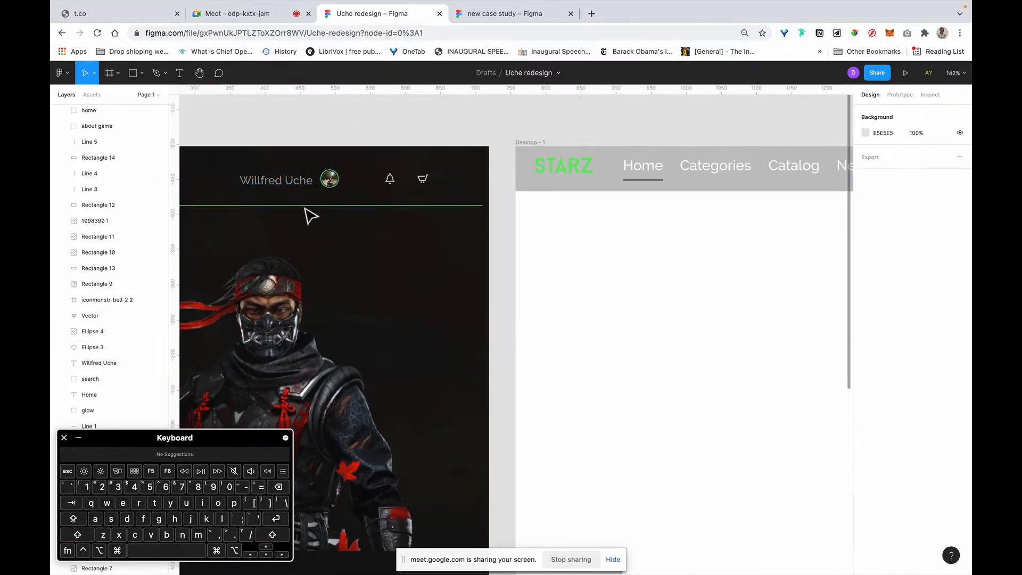
{"action": "left_click_drag", "start_coordinate": [305, 208], "coordinate": [260, 191]}
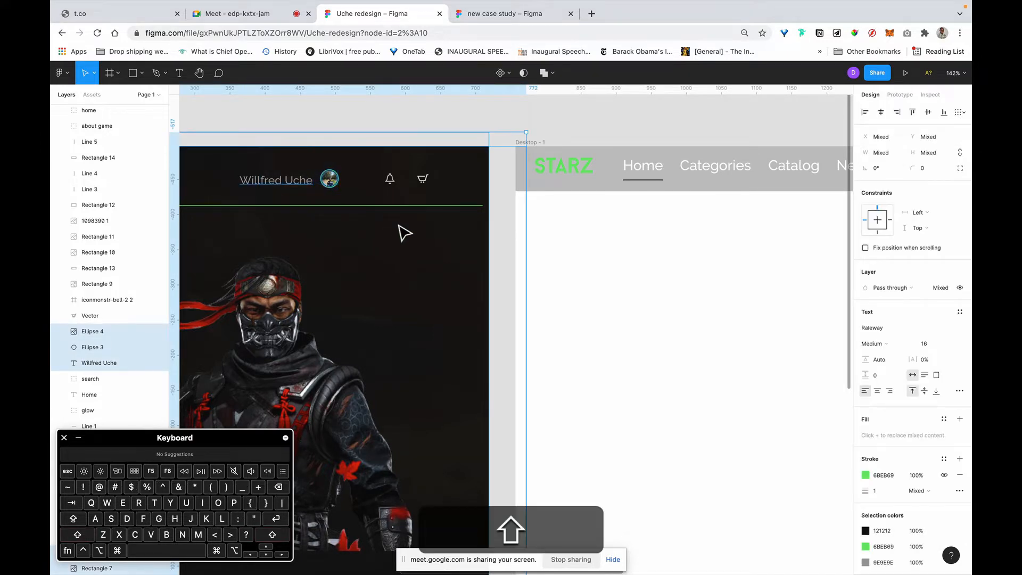
{"action": "left_click", "coordinate": [399, 226], "text": "shift"}
{"action": "left_click", "coordinate": [481, 209], "text": "shift"}
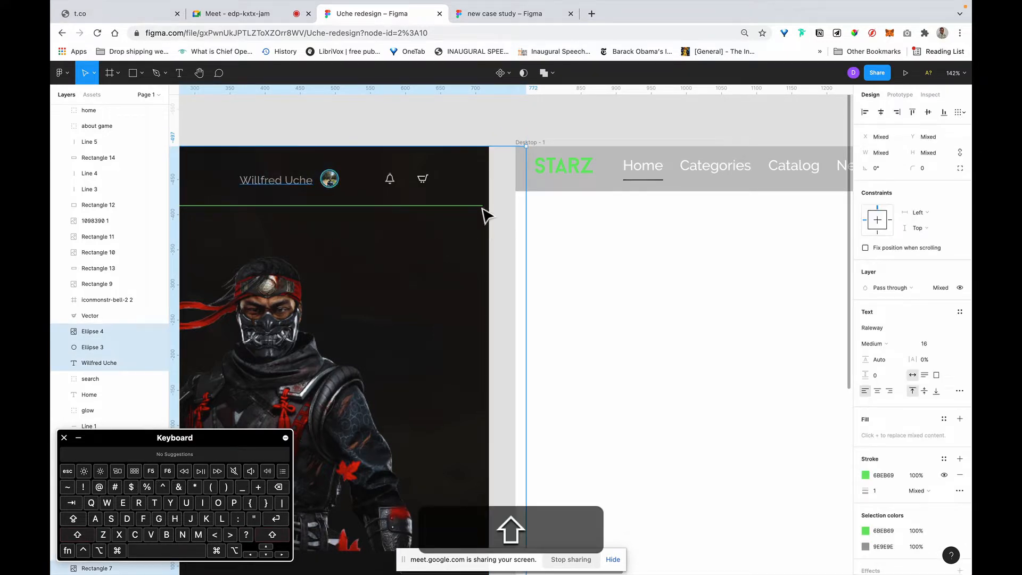
{"action": "left_click", "coordinate": [469, 251], "text": "shift+super"}
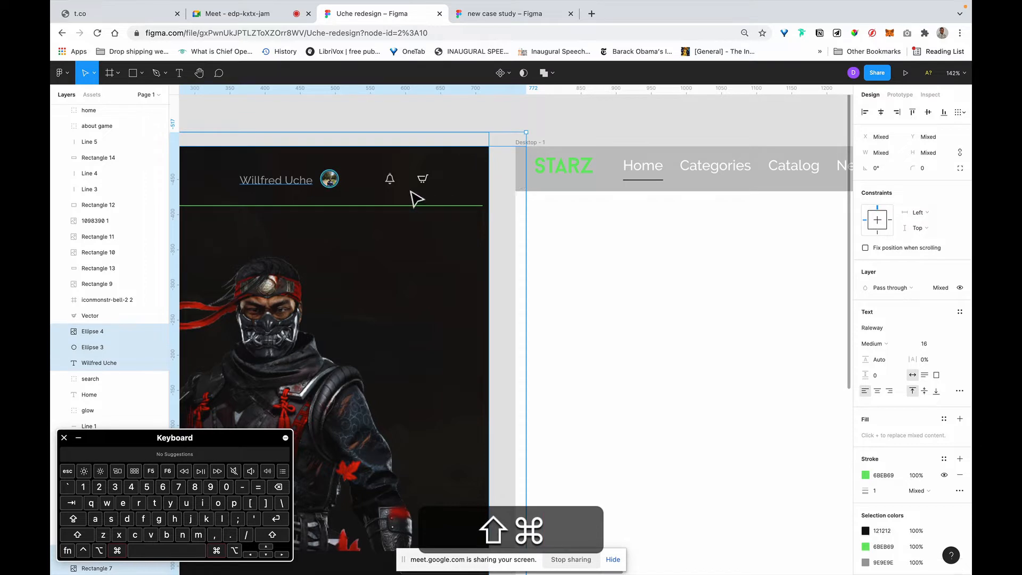
Step: Copy only the profile name text from the game design into the grey bar beyond the search field, at about X 1125, Y 27
{"action": "left_click", "coordinate": [274, 186], "text": "super"}
{"action": "key", "text": "alt"}
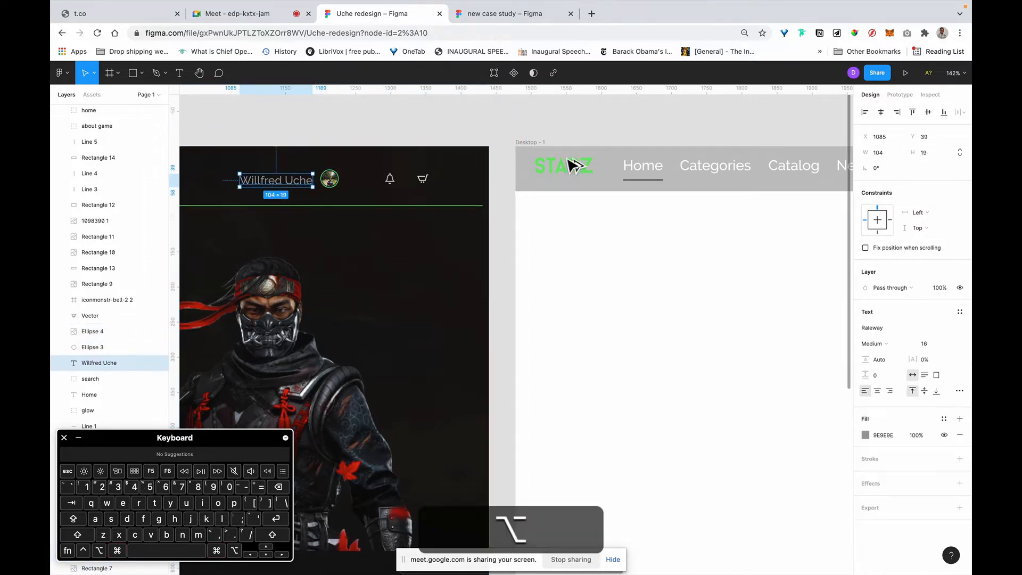
{"action": "left_click_drag", "start_coordinate": [567, 159], "coordinate": [716, 182]}
{"action": "scroll", "coordinate": [715, 182], "scroll_direction": "down", "scroll_amount": 5}
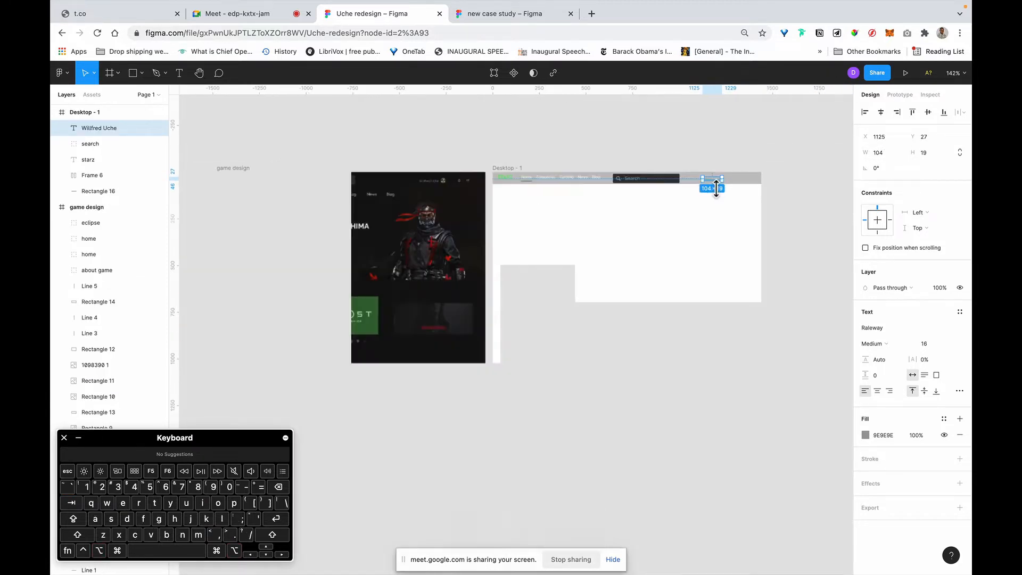
Step: Draw a rectangle about 132 × 151 on the canvas above the desktop frame and fill it with the game design's background colour 121212
{"action": "left_click", "coordinate": [511, 169]}
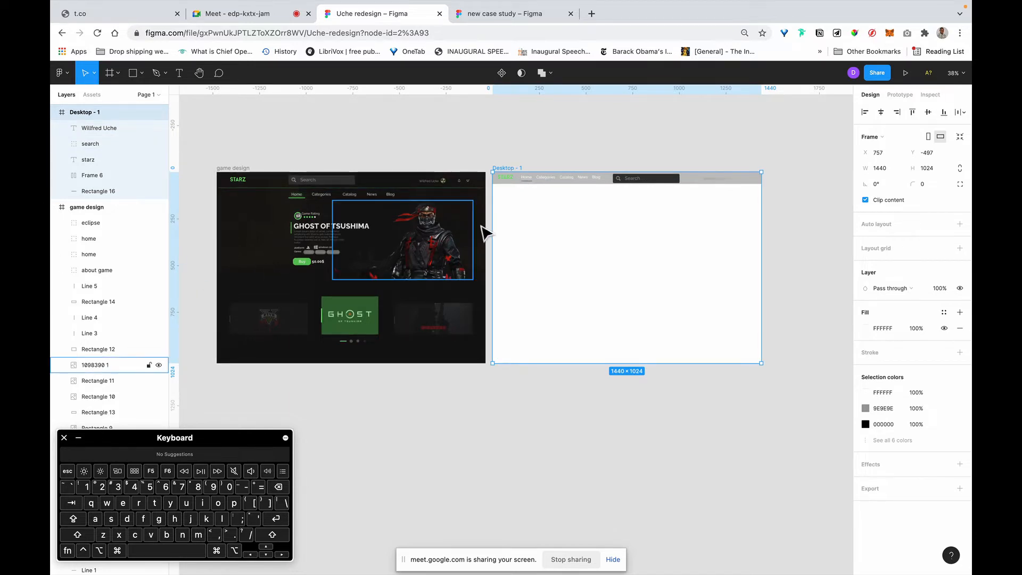
{"action": "left_click", "coordinate": [233, 169]}
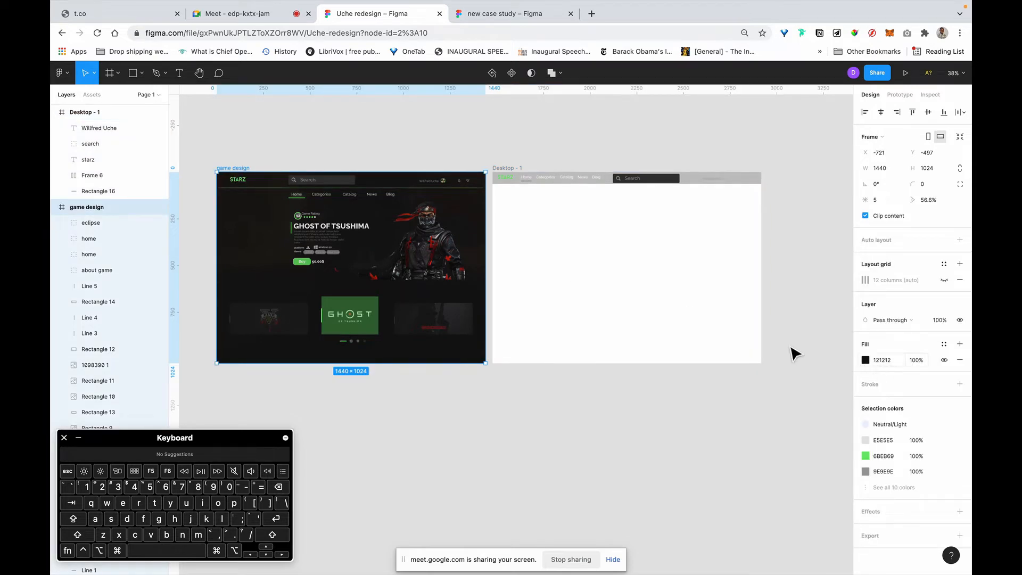
{"action": "left_click", "coordinate": [512, 171]}
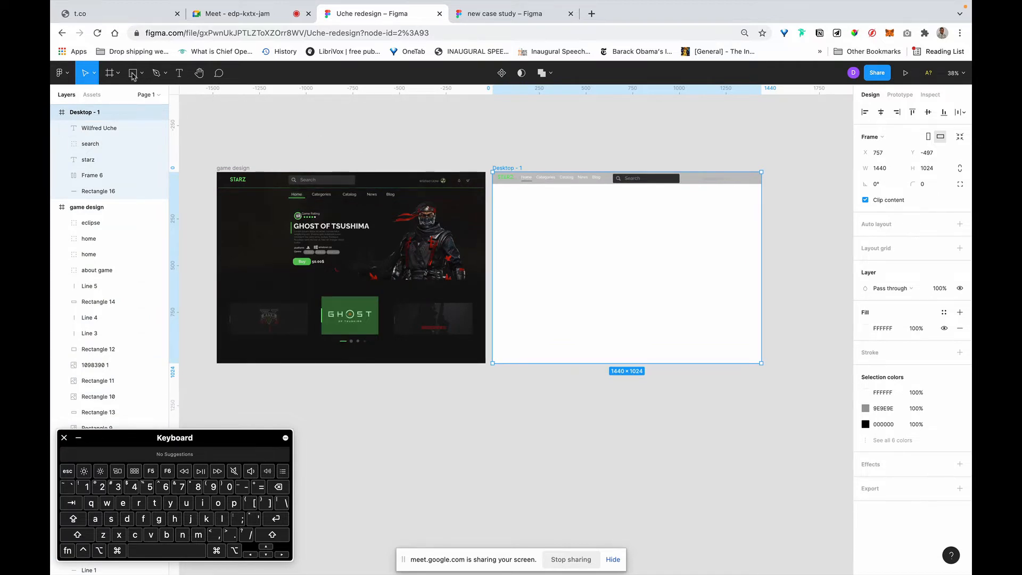
{"action": "key", "text": "r"}
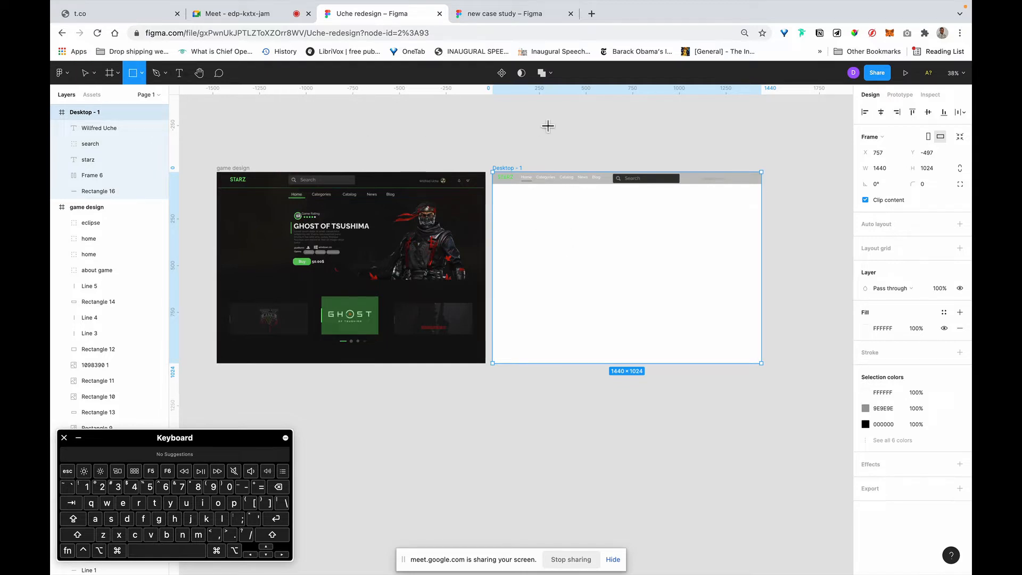
{"action": "left_click_drag", "start_coordinate": [542, 118], "coordinate": [567, 147]}
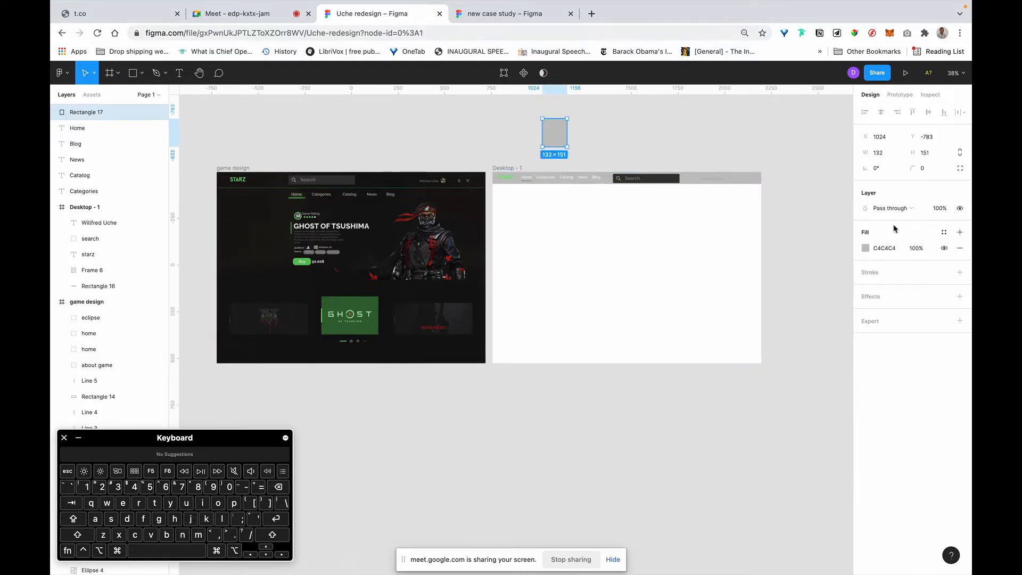
{"action": "left_click", "coordinate": [882, 249]}
{"action": "type", "text": "1212"}
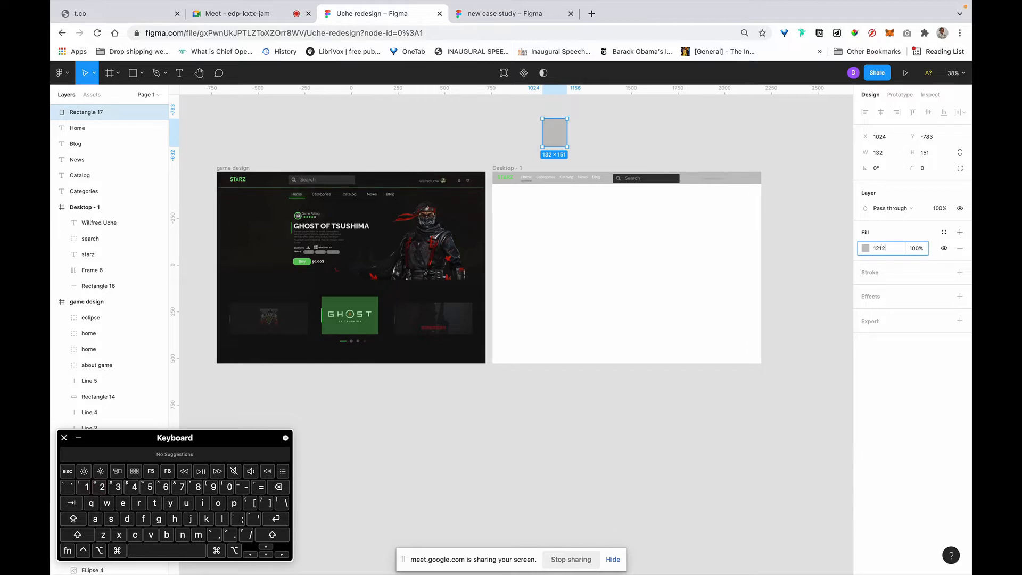
{"action": "type", "text": "12"}
{"action": "key", "text": "Return"}
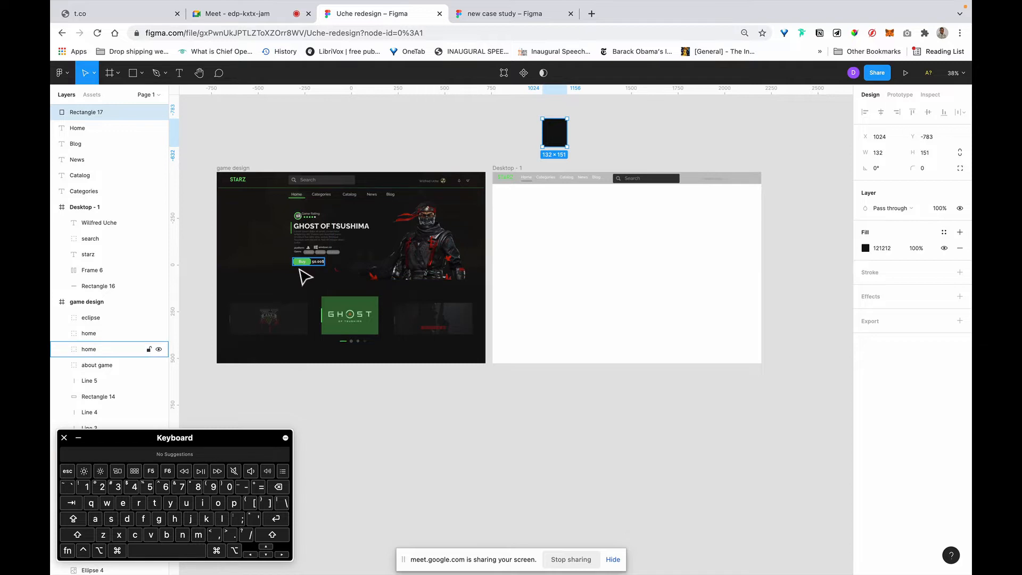
{"action": "scroll", "coordinate": [357, 268], "scroll_direction": "up", "scroll_amount": 5}
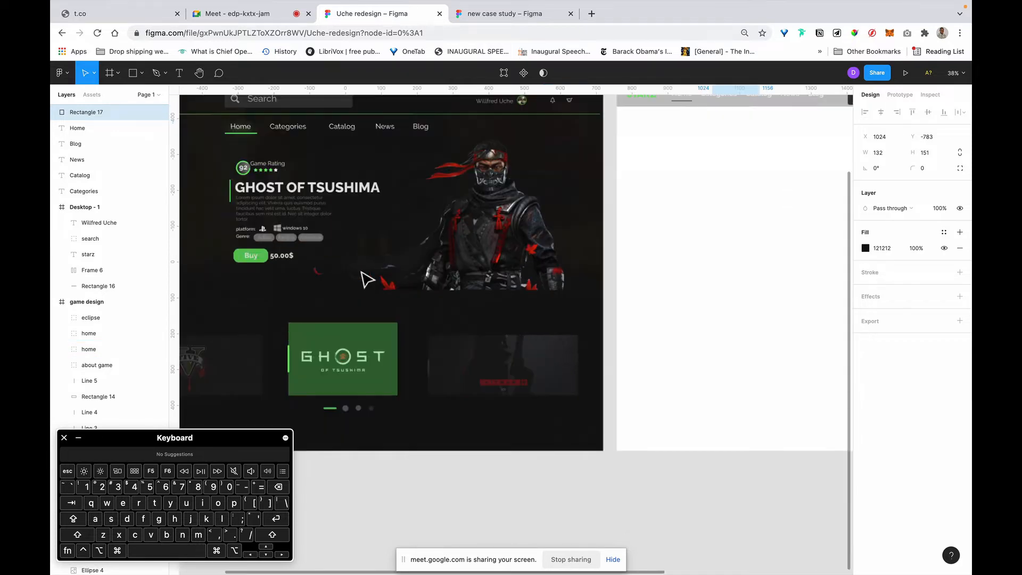
Step: Draw a rectangle about 123 × 160 overlapping the dark swatch and fill it with the Buy button's green, 5CC55A
{"action": "scroll", "coordinate": [652, 181], "scroll_direction": "up", "scroll_amount": 5}
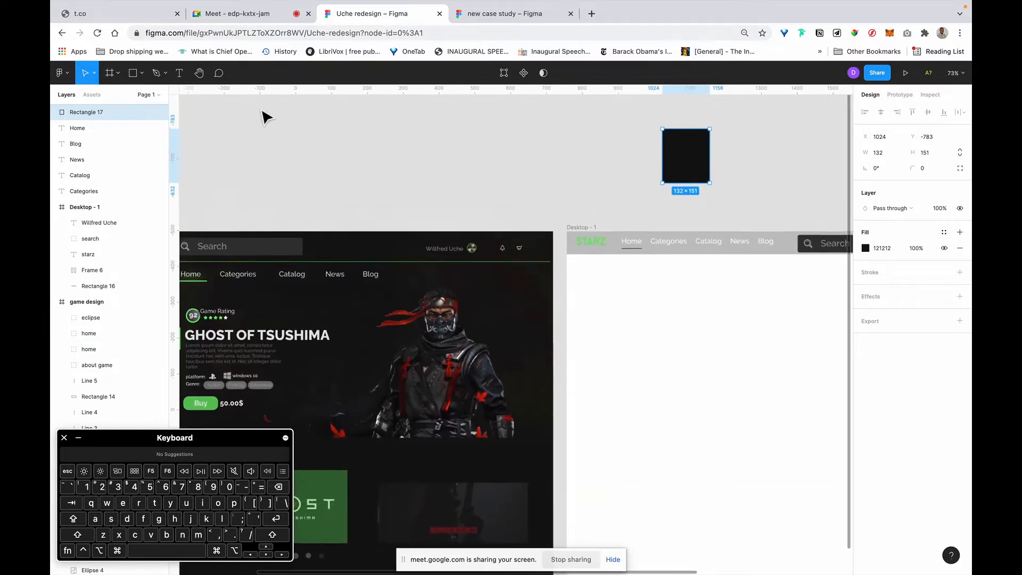
{"action": "key", "text": "r"}
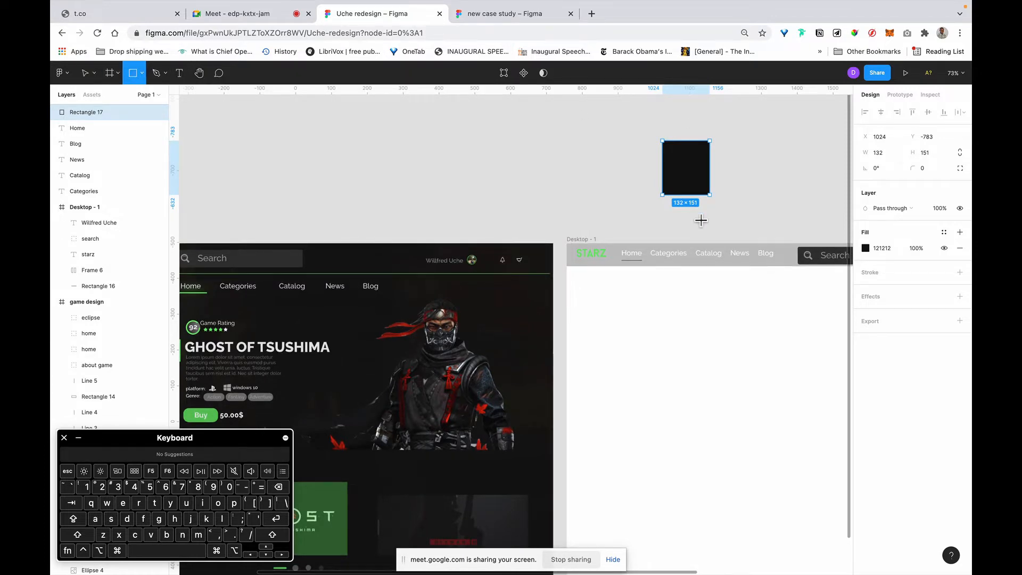
{"action": "left_click_drag", "start_coordinate": [642, 154], "coordinate": [686, 211]}
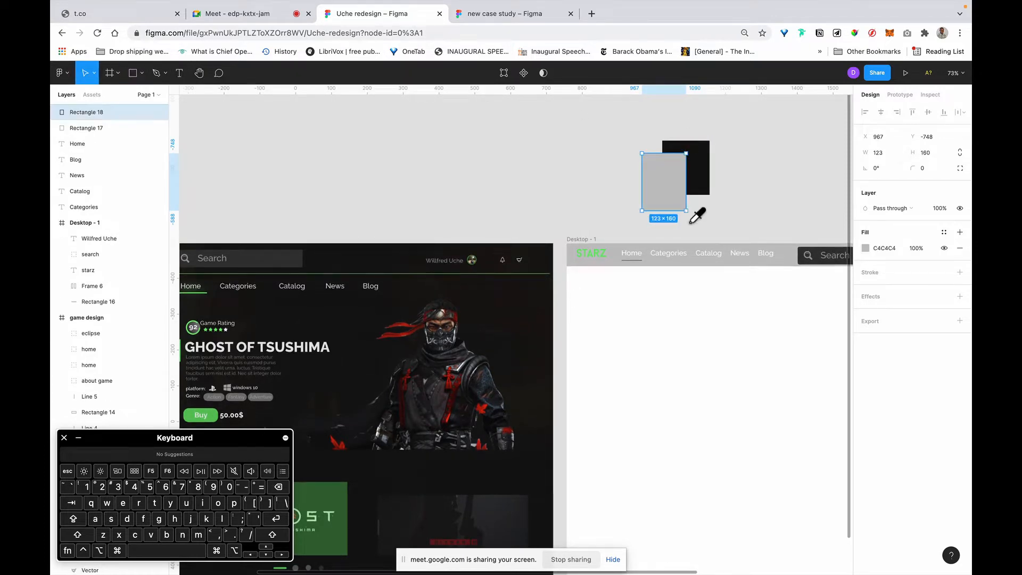
{"action": "key", "text": "i"}
{"action": "scroll", "coordinate": [691, 222], "scroll_direction": "down", "scroll_amount": 4}
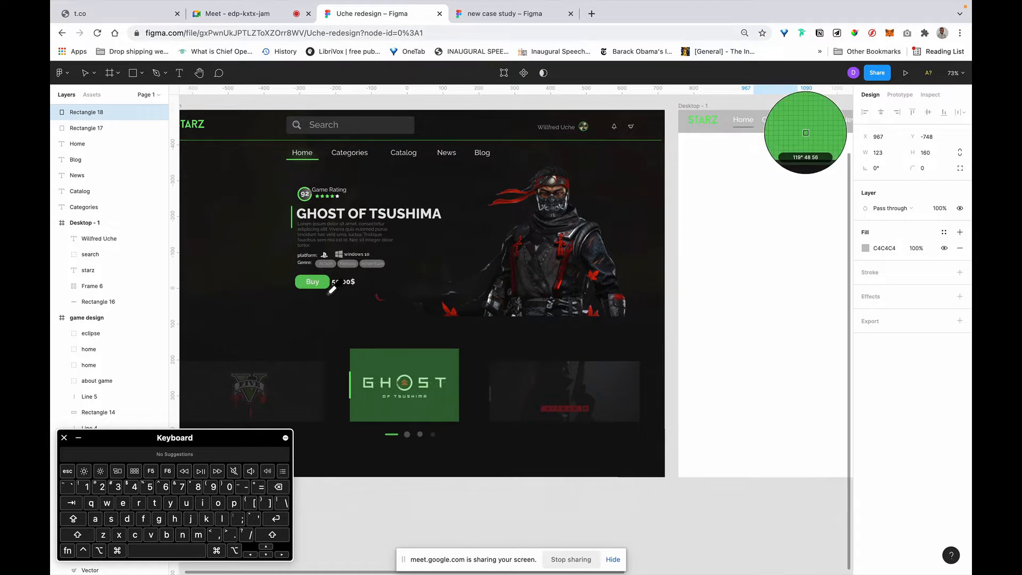
{"action": "left_click", "coordinate": [330, 291]}
Step: Set the green swatch's fill opacity to 10%
{"action": "scroll", "coordinate": [615, 216], "scroll_direction": "right", "scroll_amount": 3}
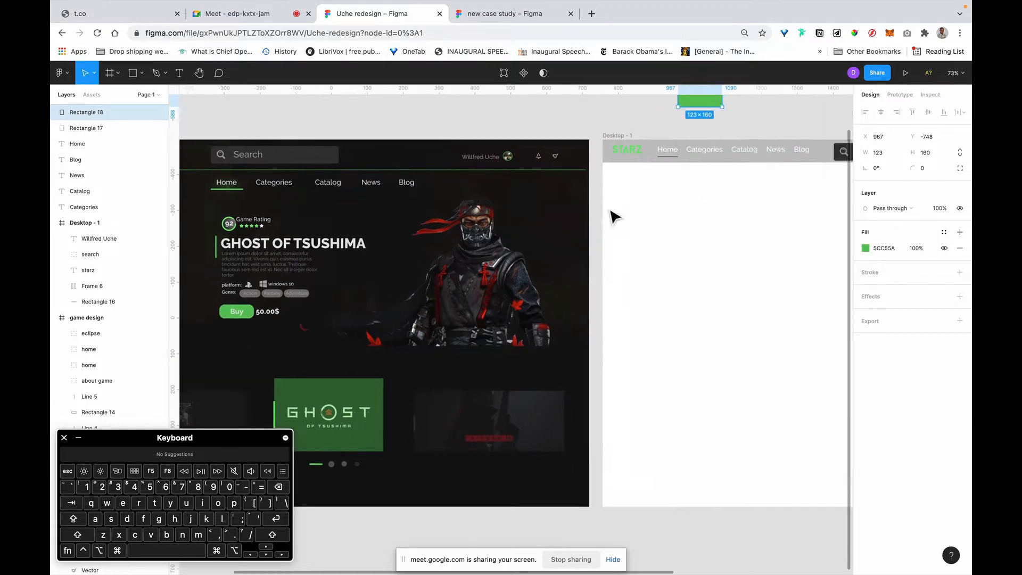
{"action": "scroll", "coordinate": [615, 216], "scroll_direction": "right", "scroll_amount": 3}
{"action": "scroll", "coordinate": [615, 216], "scroll_direction": "up", "scroll_amount": 2}
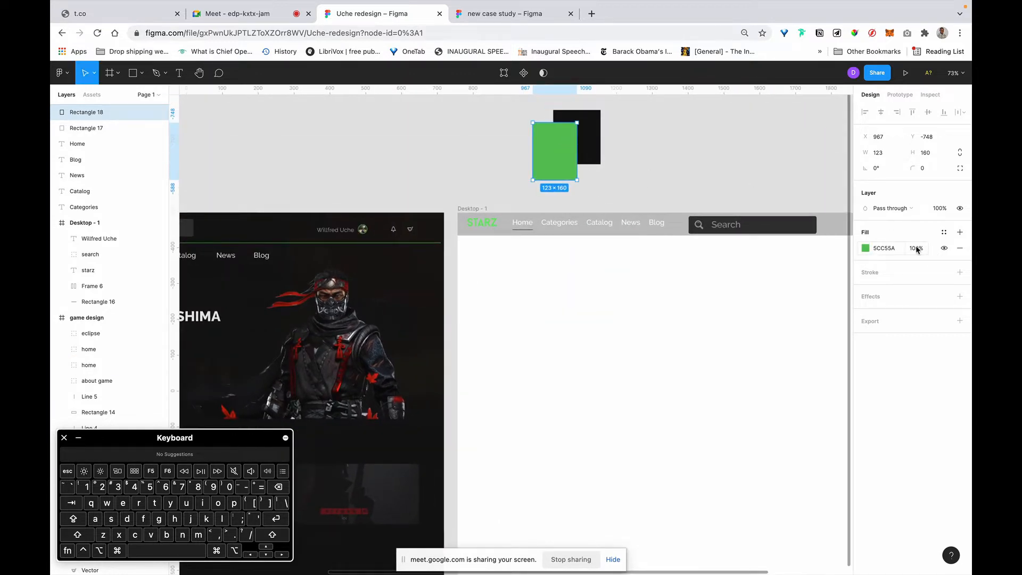
{"action": "left_click", "coordinate": [916, 249]}
{"action": "key", "text": "Left"}
{"action": "key", "text": "Right"}
{"action": "key", "text": "Right"}
{"action": "key", "text": "BackSpace"}
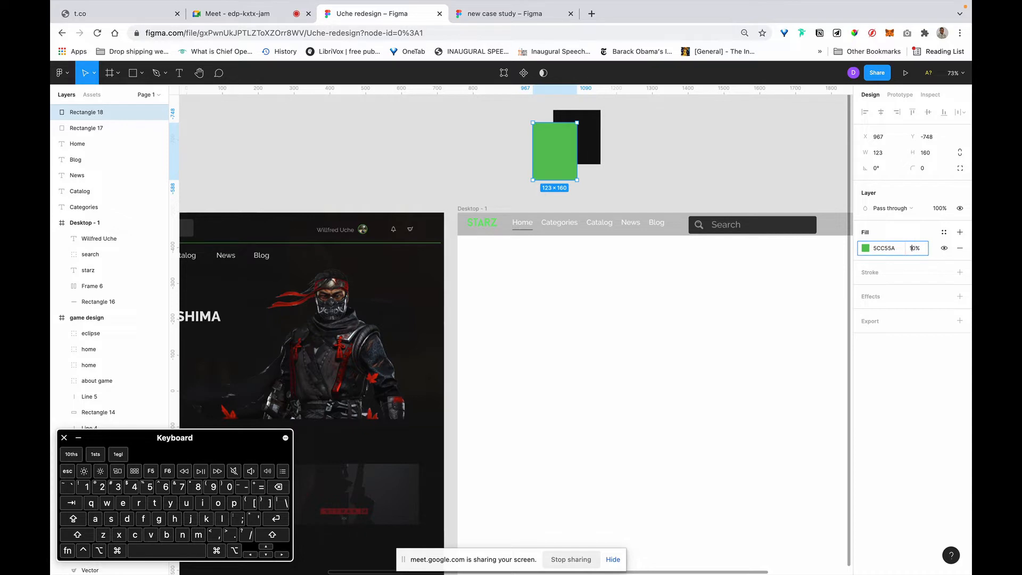
{"action": "key", "text": "Return"}
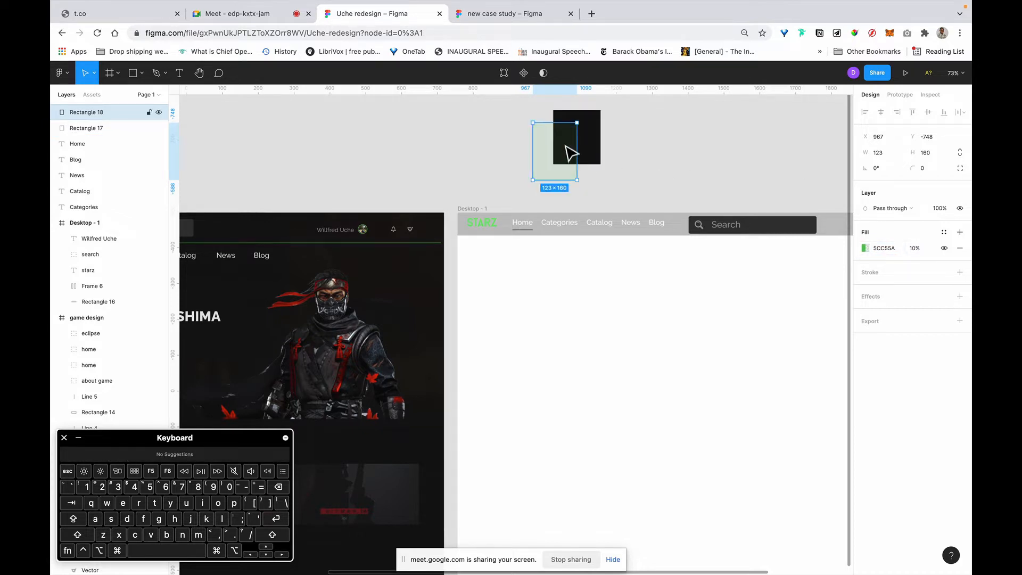
Step: Try a 20% fill opacity on the green swatch and restore it to 10%
{"action": "left_click", "coordinate": [914, 248]}
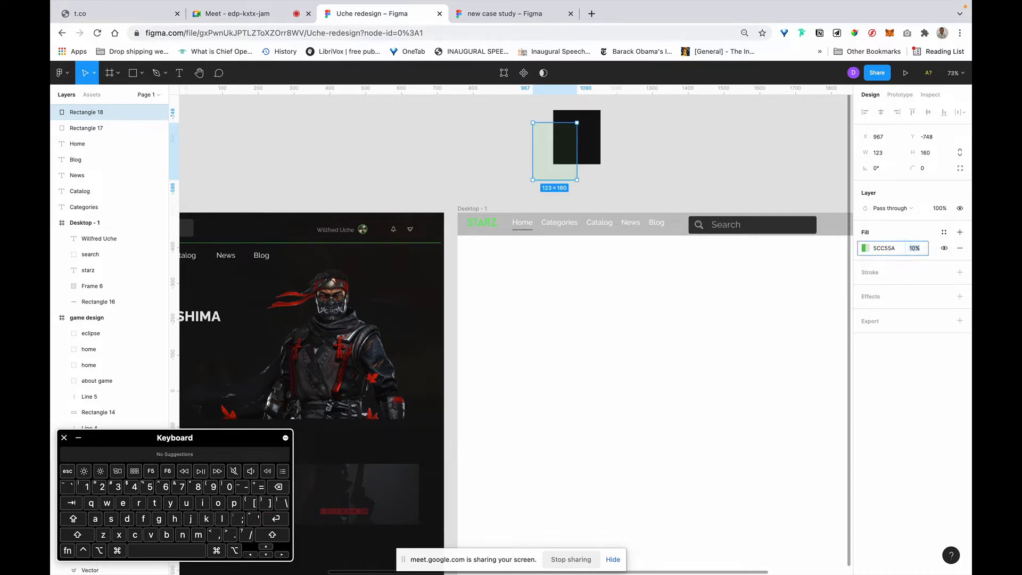
{"action": "type", "text": "20"}
{"action": "key", "text": "Return"}
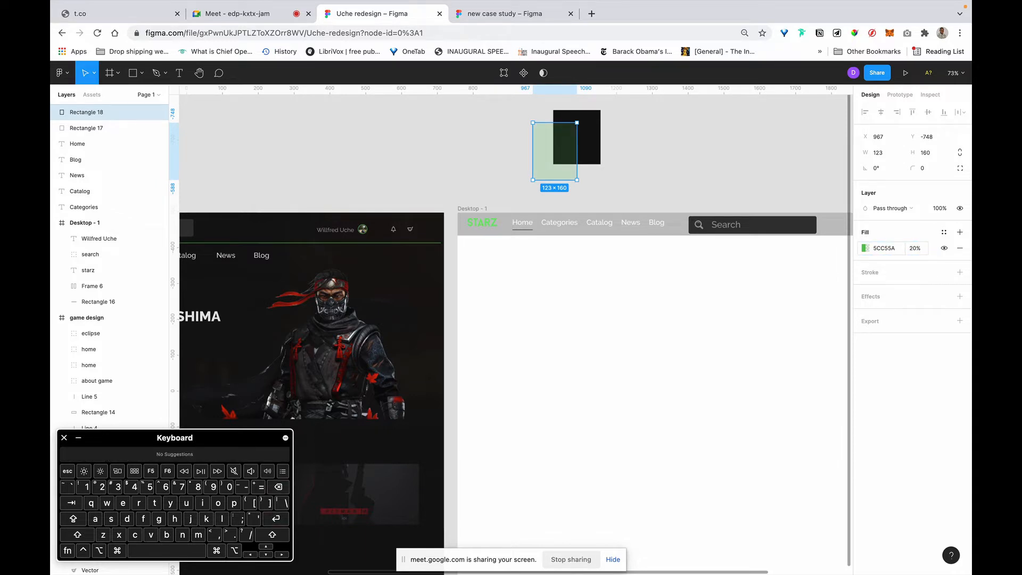
{"action": "left_click", "coordinate": [913, 248]}
{"action": "key", "text": "Return"}
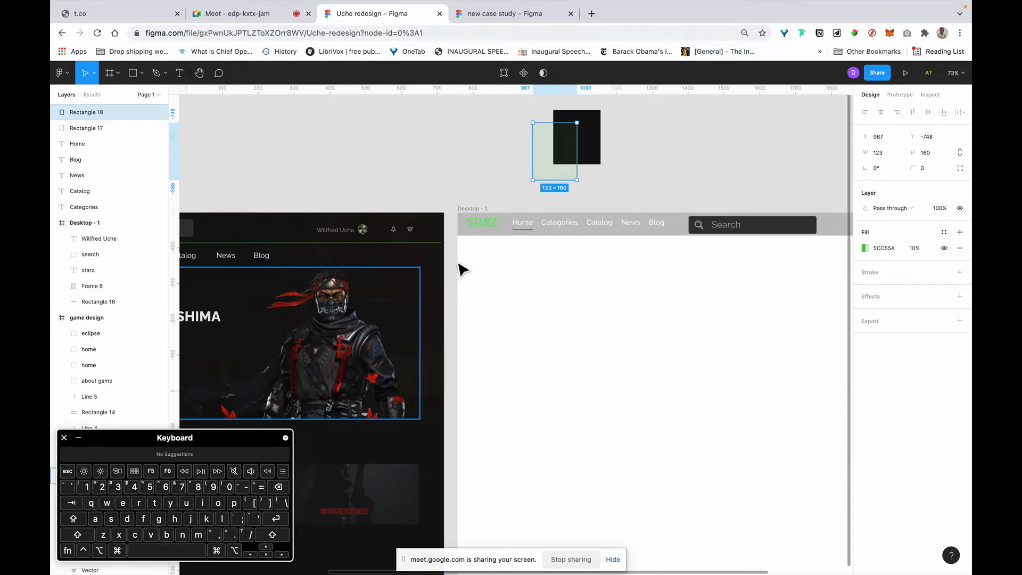
Step: Fill the Desktop - 1 frame with the colour 192419 sampled where the green and dark swatches overlap
{"action": "left_click", "coordinate": [500, 209]}
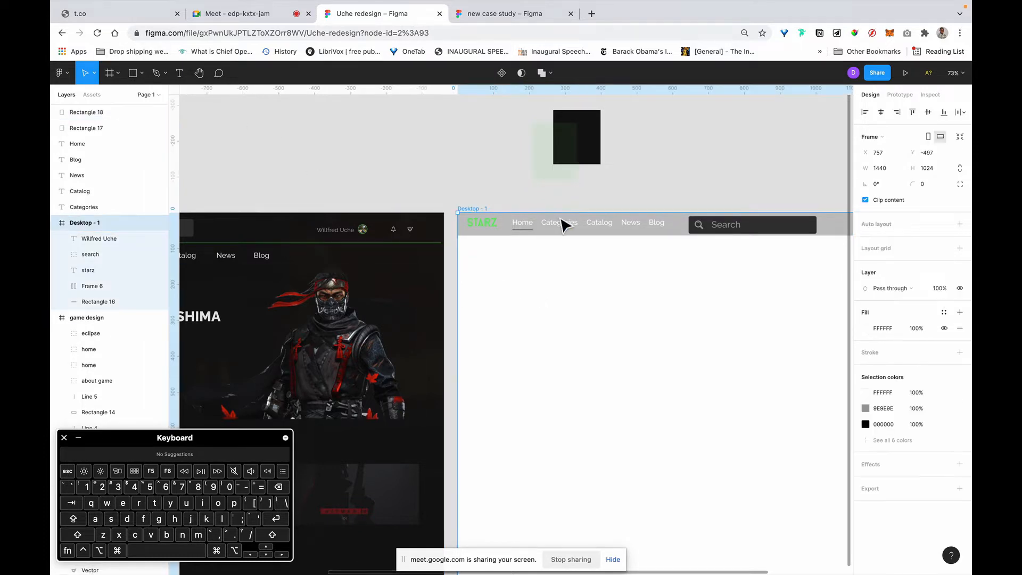
{"action": "key", "text": "i"}
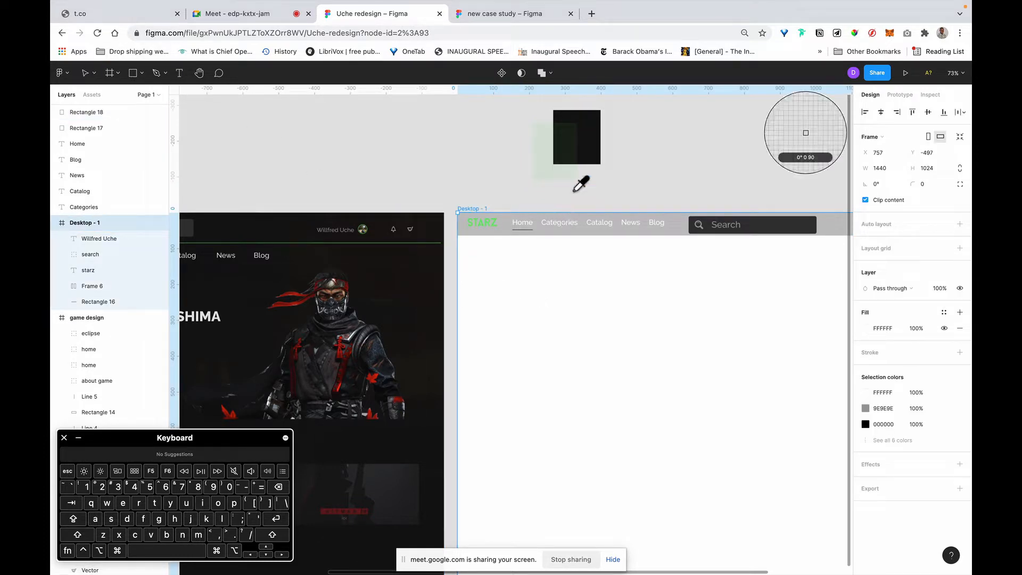
{"action": "left_click", "coordinate": [570, 149]}
{"action": "left_click", "coordinate": [700, 130]}
Step: Reduce the green swatch's fill opacity to 5%
{"action": "scroll", "coordinate": [700, 130], "scroll_direction": "down", "scroll_amount": 5}
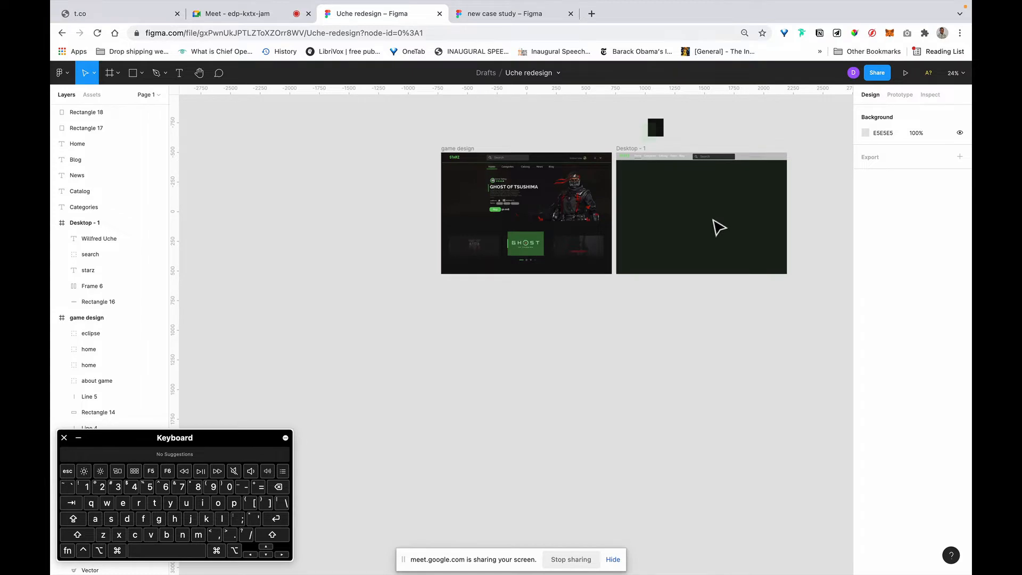
{"action": "scroll", "coordinate": [714, 221], "scroll_direction": "up", "scroll_amount": 3}
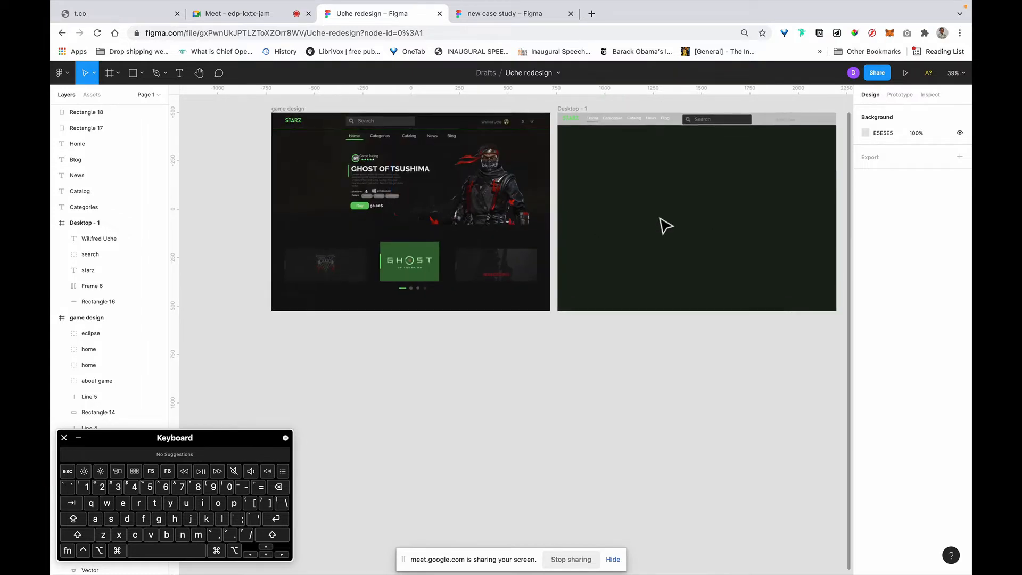
{"action": "scroll", "coordinate": [665, 226], "scroll_direction": "up", "scroll_amount": 2}
{"action": "scroll", "coordinate": [666, 226], "scroll_direction": "up", "scroll_amount": 3}
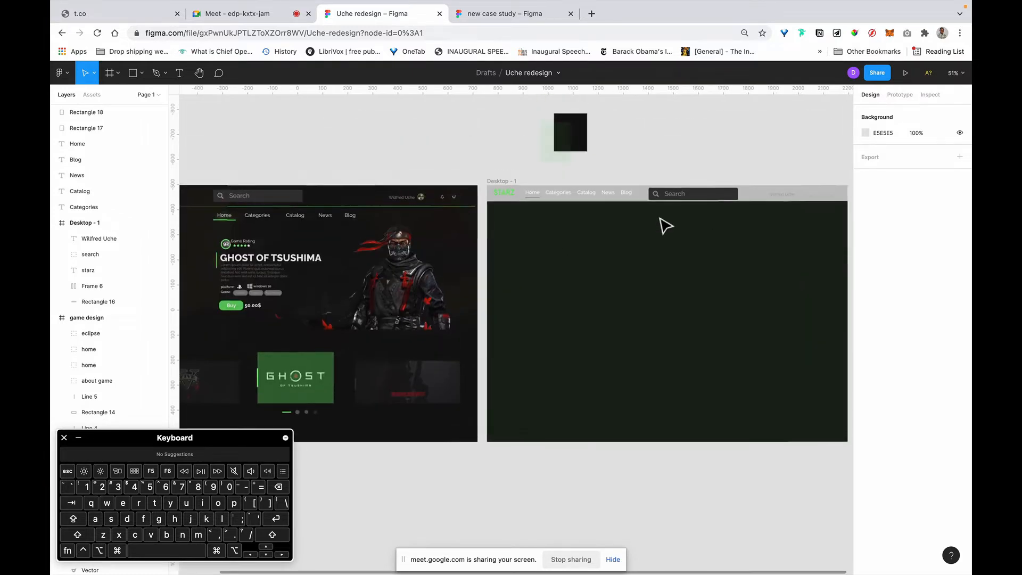
{"action": "scroll", "coordinate": [666, 226], "scroll_direction": "up", "scroll_amount": 2}
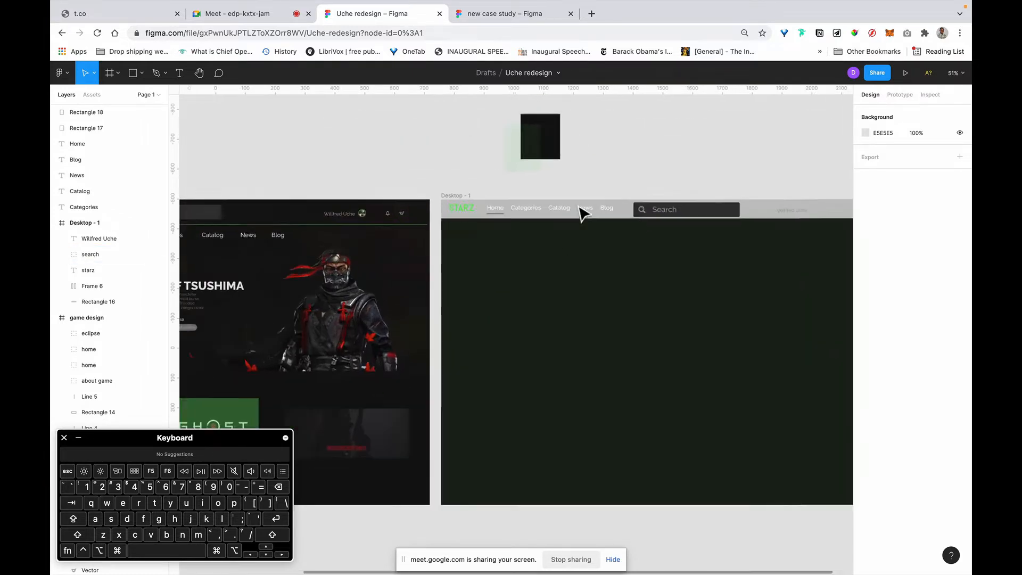
{"action": "left_click", "coordinate": [542, 173]}
{"action": "left_click", "coordinate": [915, 249]}
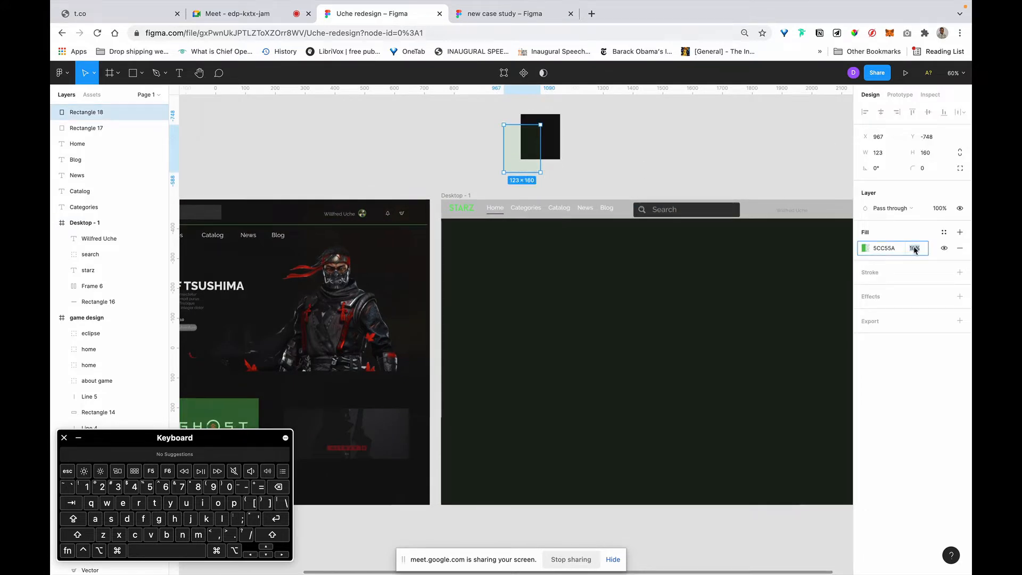
{"action": "type", "text": "5"}
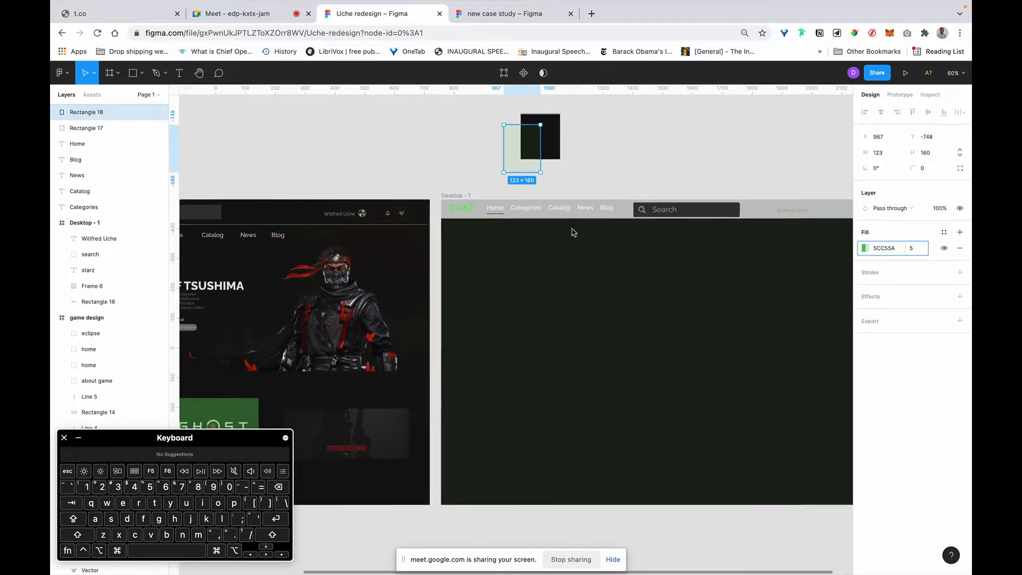
{"action": "key", "text": "Return"}
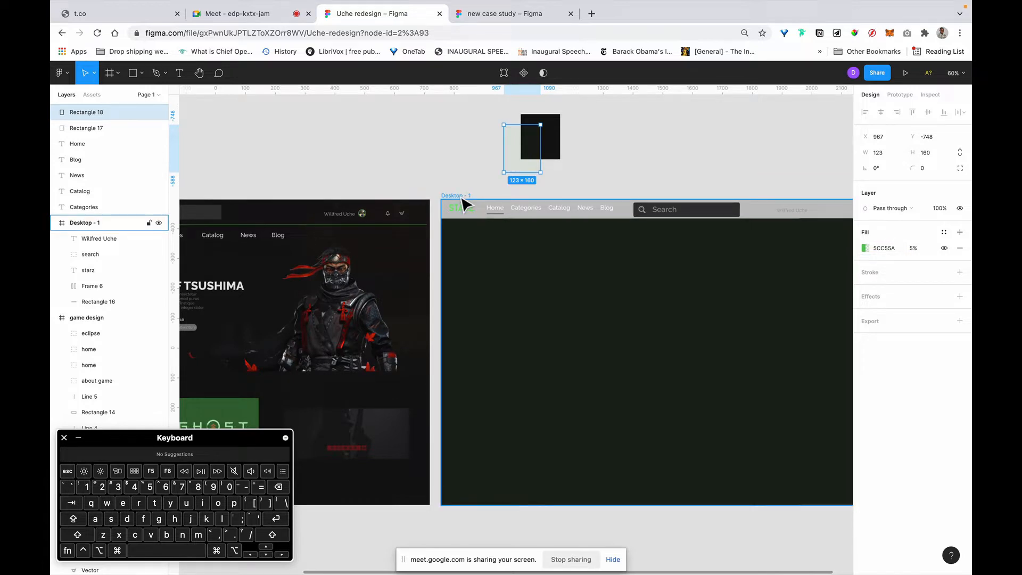
Step: Refill the Desktop - 1 frame with the darker colour sampled from the overlap of the two swatches
{"action": "left_click", "coordinate": [461, 197]}
{"action": "key", "text": "i"}
{"action": "left_click", "coordinate": [538, 140]}
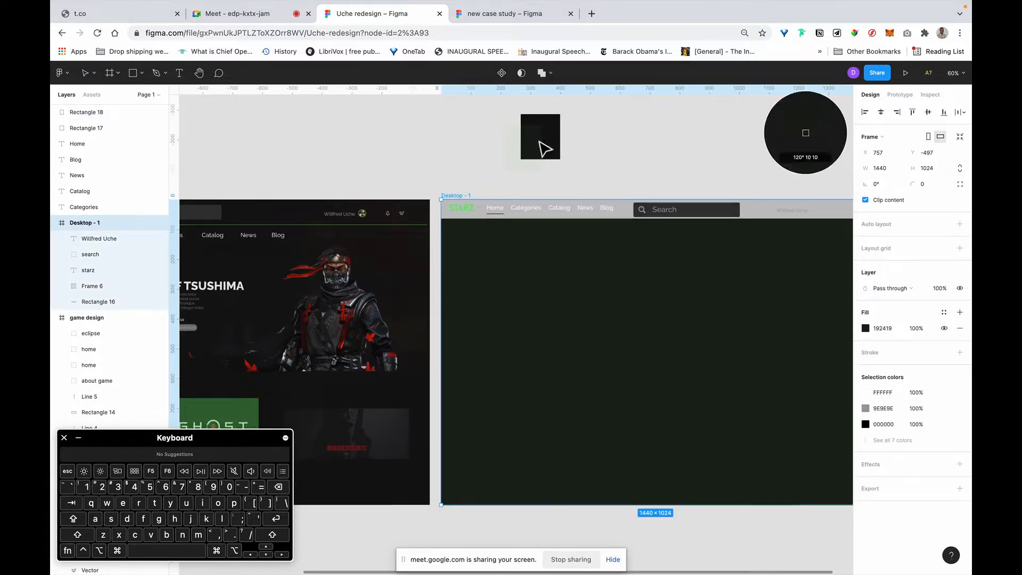
{"action": "left_click", "coordinate": [648, 149]}
{"action": "scroll", "coordinate": [648, 149], "scroll_direction": "down", "scroll_amount": 3}
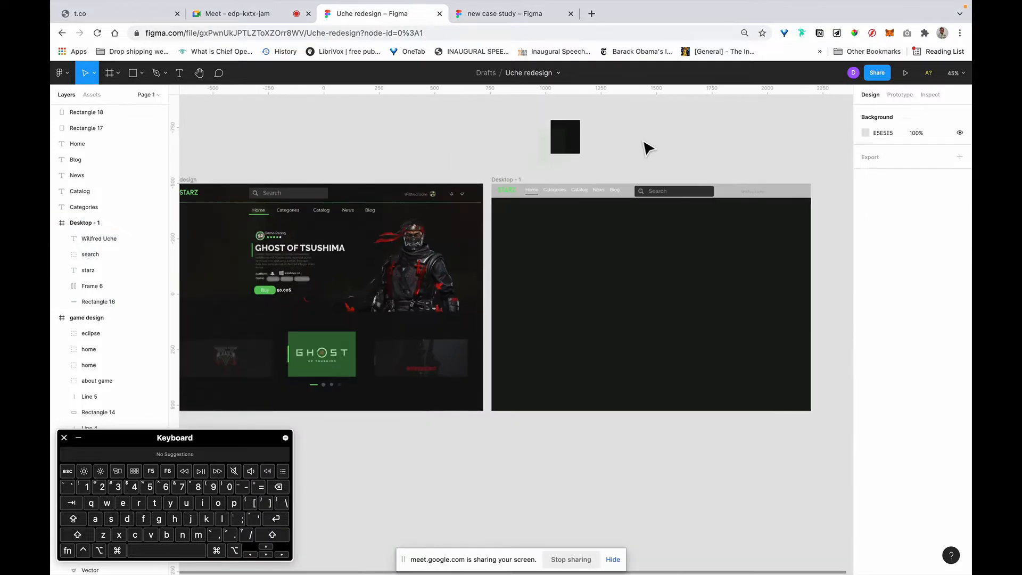
{"action": "scroll", "coordinate": [575, 161], "scroll_direction": "up", "scroll_amount": 5}
{"action": "left_click", "coordinate": [573, 139]}
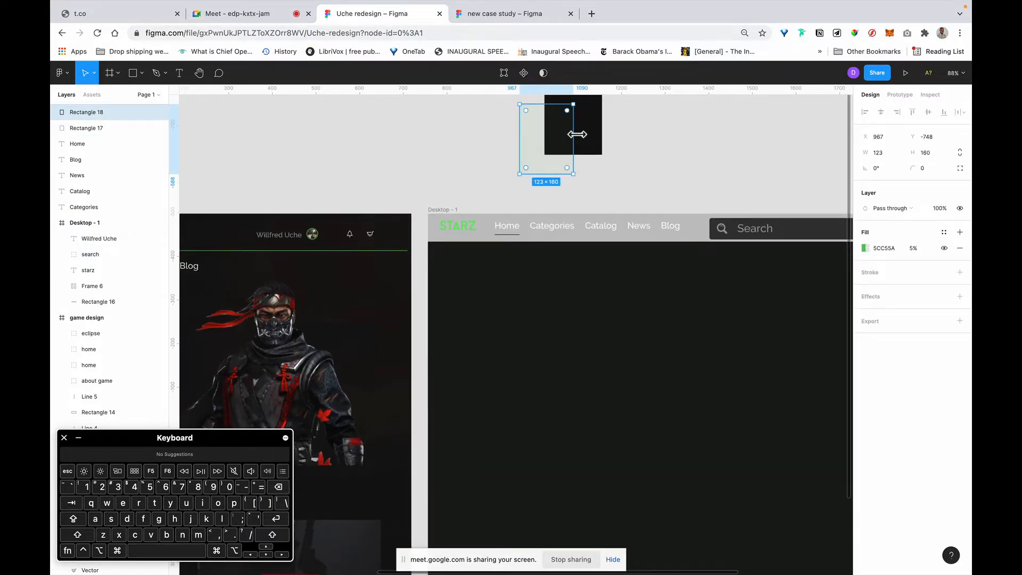
{"action": "left_click", "coordinate": [938, 208]}
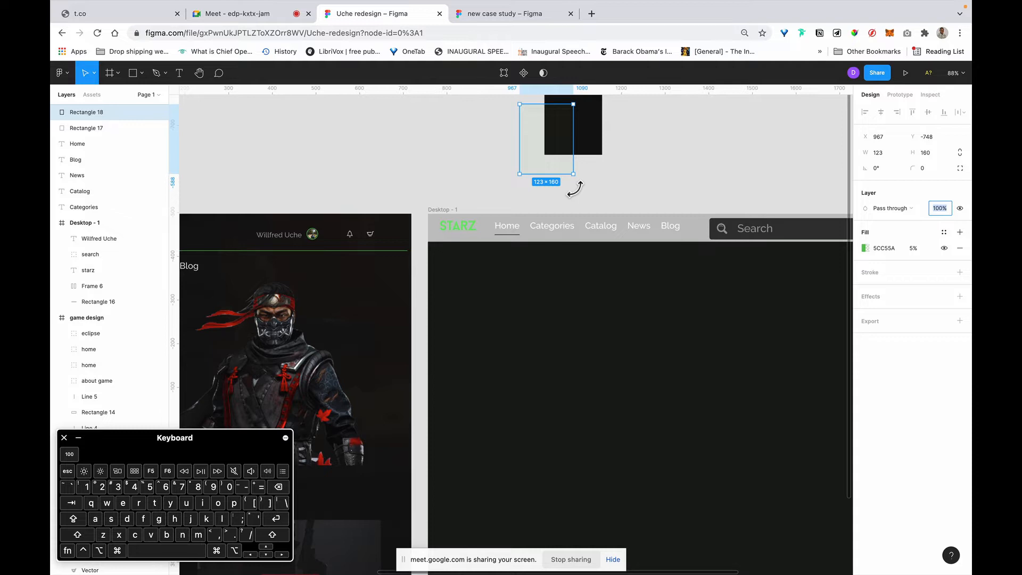
{"action": "left_click", "coordinate": [655, 148]}
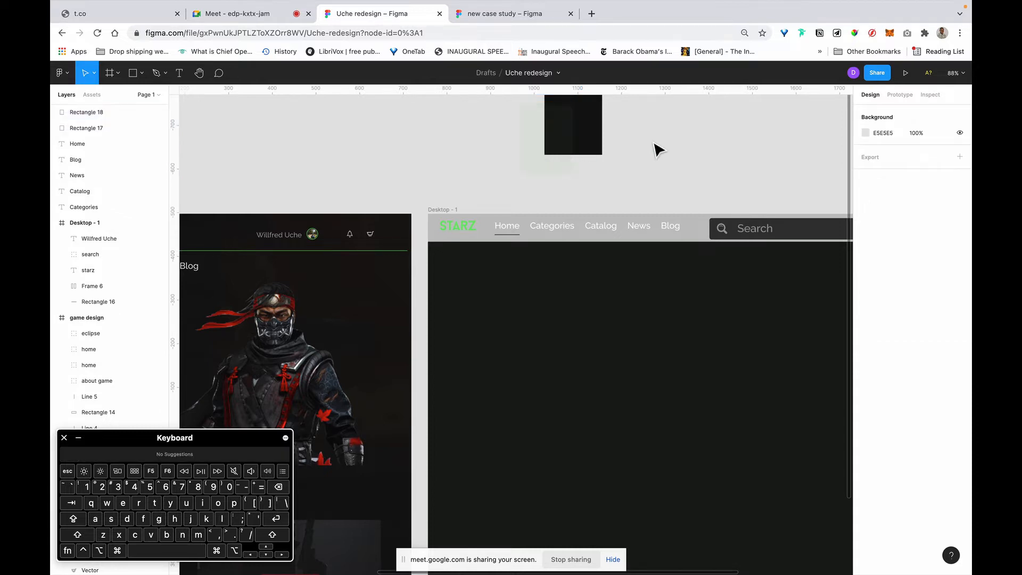
Step: Fill the grey header bar in the Desktop - 1 frame with the dark colour 161B16
{"action": "scroll", "coordinate": [603, 280], "scroll_direction": "down", "scroll_amount": 5}
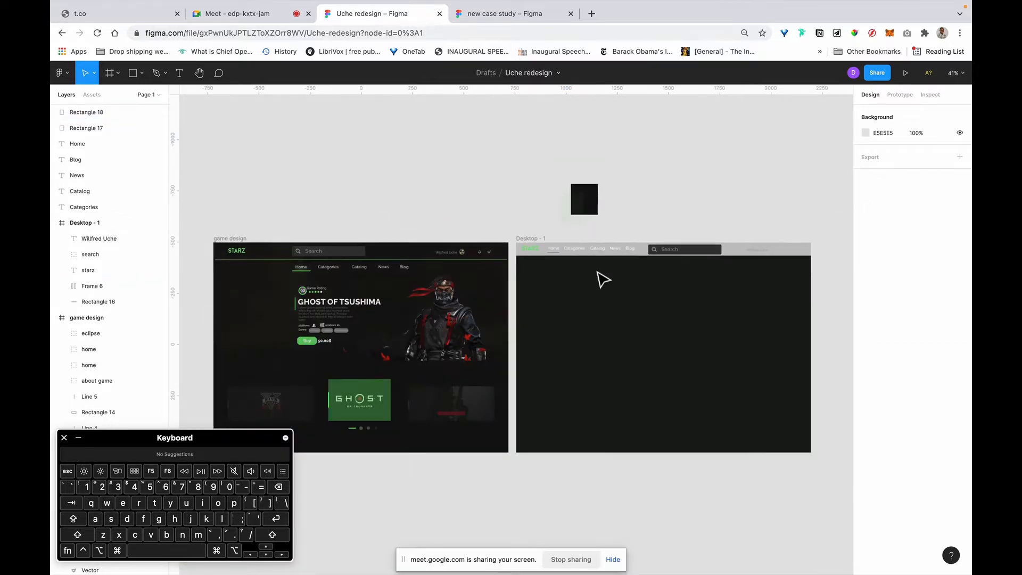
{"action": "scroll", "coordinate": [607, 276], "scroll_direction": "up", "scroll_amount": 2}
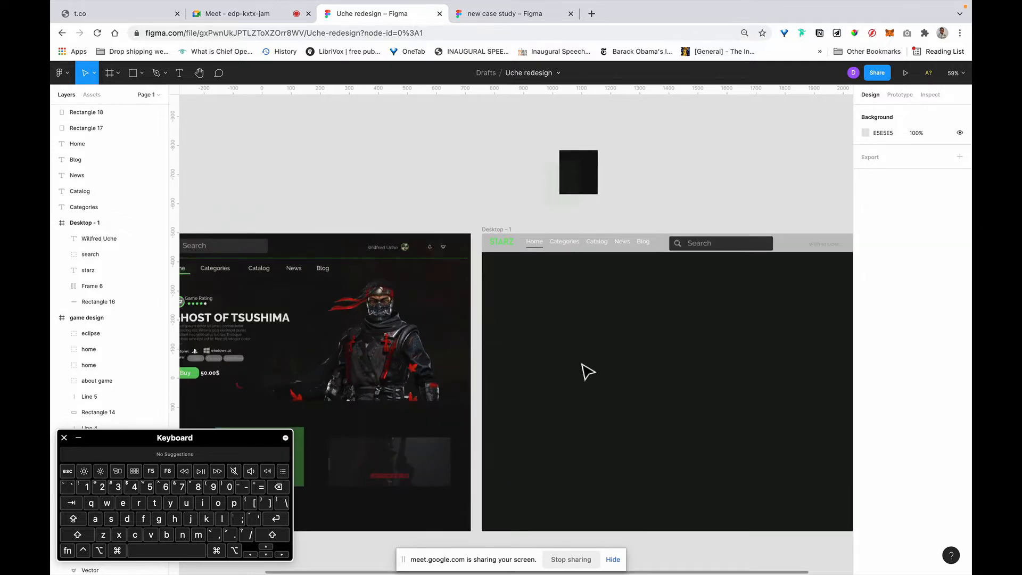
{"action": "scroll", "coordinate": [359, 306], "scroll_direction": "left", "scroll_amount": 2}
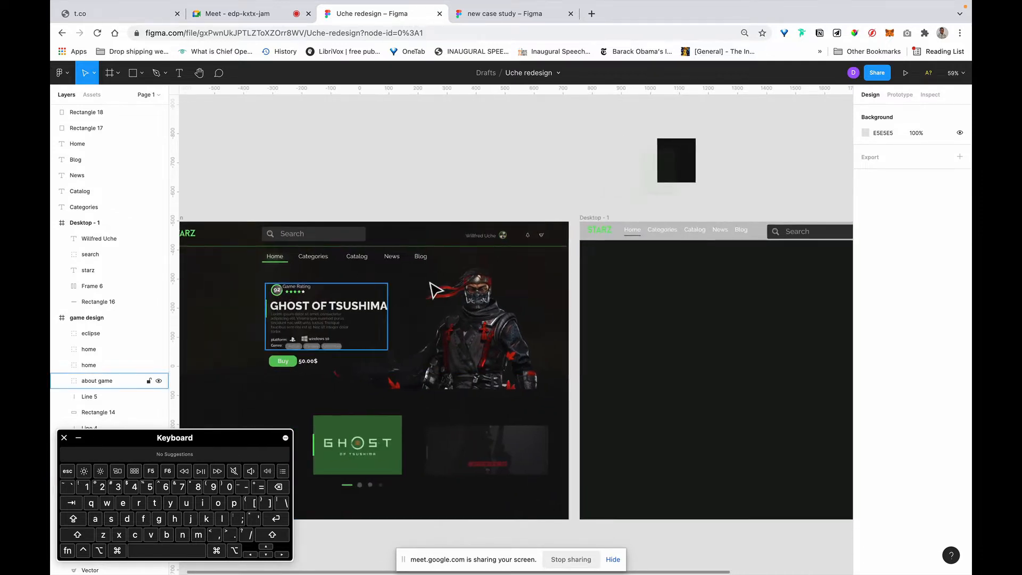
{"action": "scroll", "coordinate": [633, 349], "scroll_direction": "right", "scroll_amount": 2}
{"action": "scroll", "coordinate": [634, 354], "scroll_direction": "up", "scroll_amount": 3}
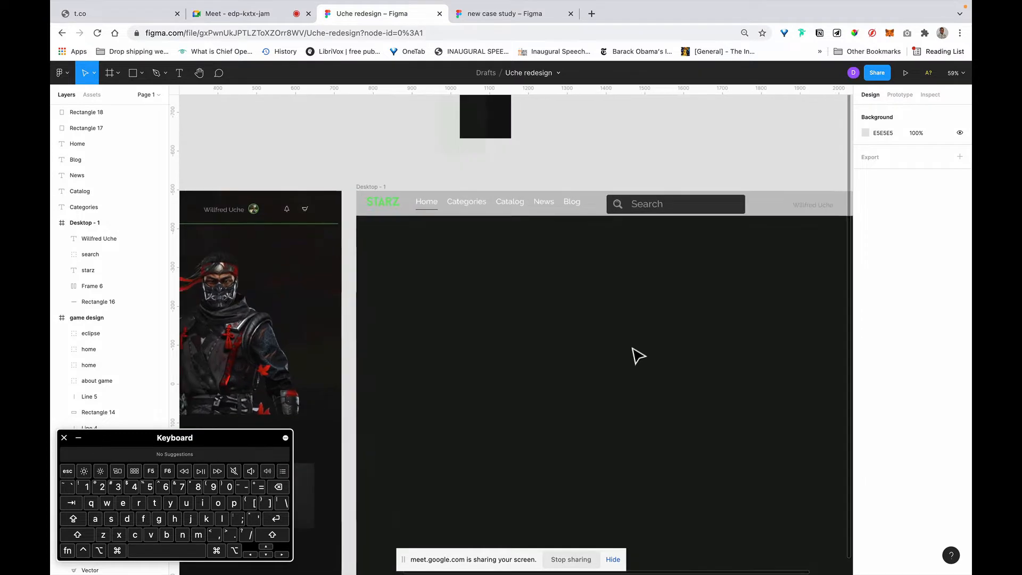
{"action": "scroll", "coordinate": [634, 354], "scroll_direction": "left", "scroll_amount": 2}
{"action": "left_click", "coordinate": [823, 212]}
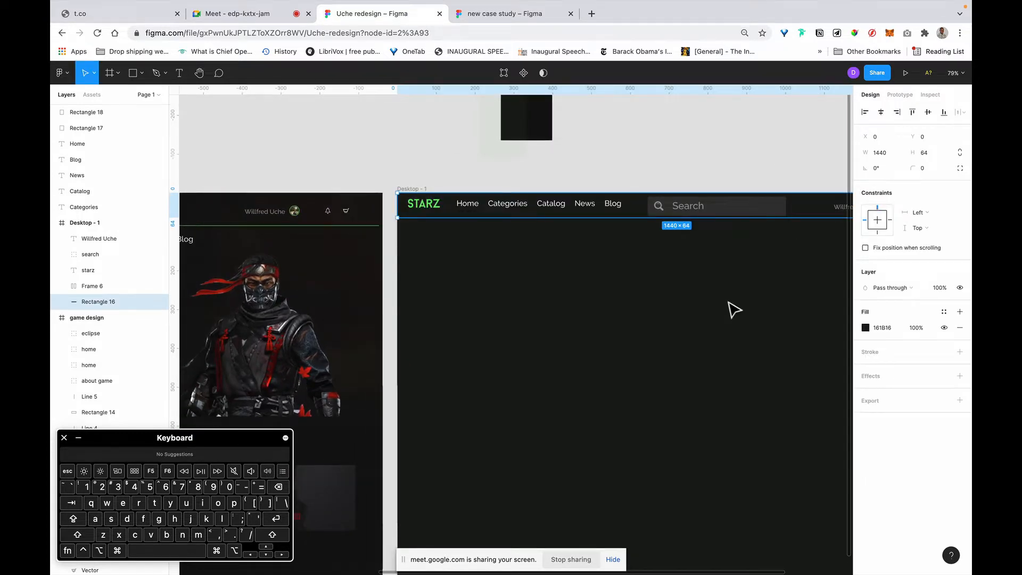
{"action": "scroll", "coordinate": [730, 305], "scroll_direction": "down", "scroll_amount": 1}
{"action": "left_click", "coordinate": [631, 179]}
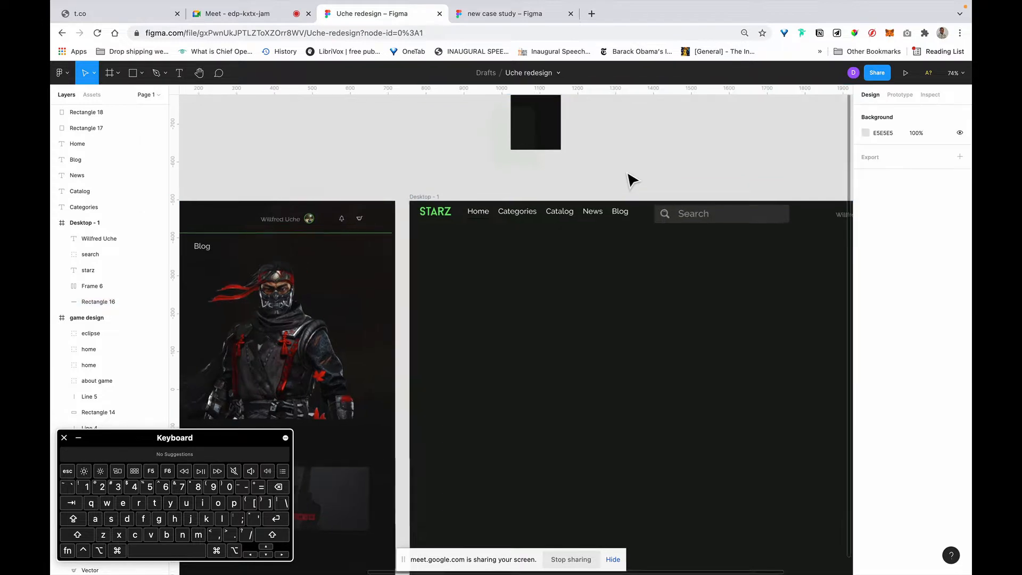
Step: Try a lighter custom fill, 262826, on the header bar and undo it
{"action": "scroll", "coordinate": [631, 179], "scroll_direction": "up", "scroll_amount": 5}
{"action": "scroll", "coordinate": [330, 250], "scroll_direction": "left", "scroll_amount": 3}
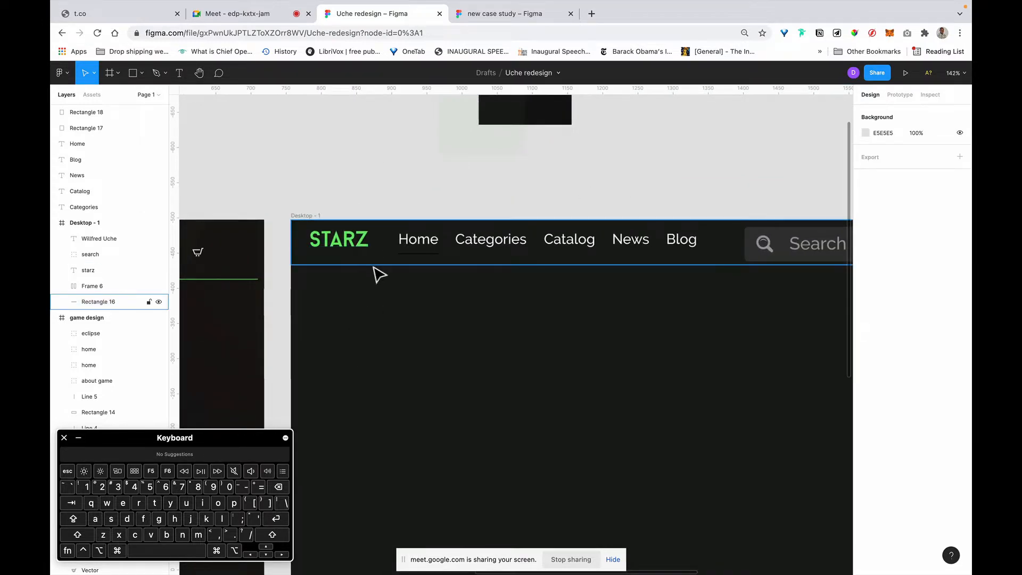
{"action": "left_click", "coordinate": [420, 257]}
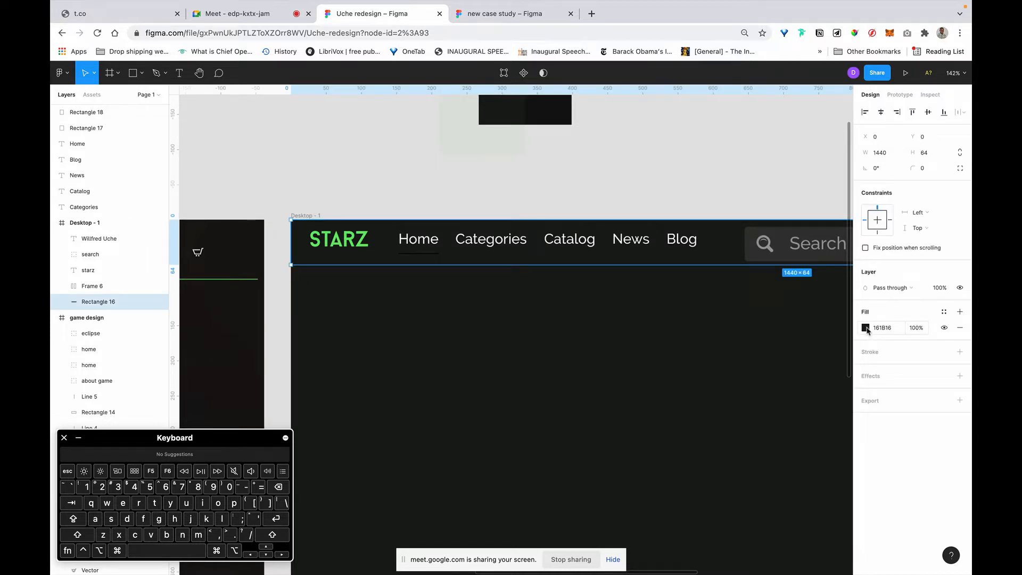
{"action": "left_click", "coordinate": [865, 328]}
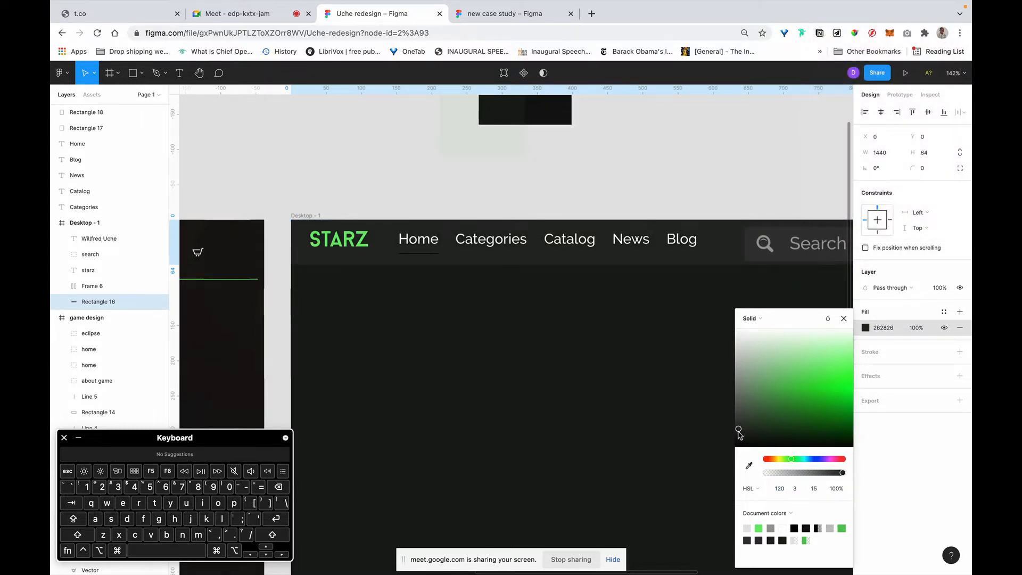
{"action": "left_click", "coordinate": [738, 430]}
{"action": "key", "text": "super+z"}
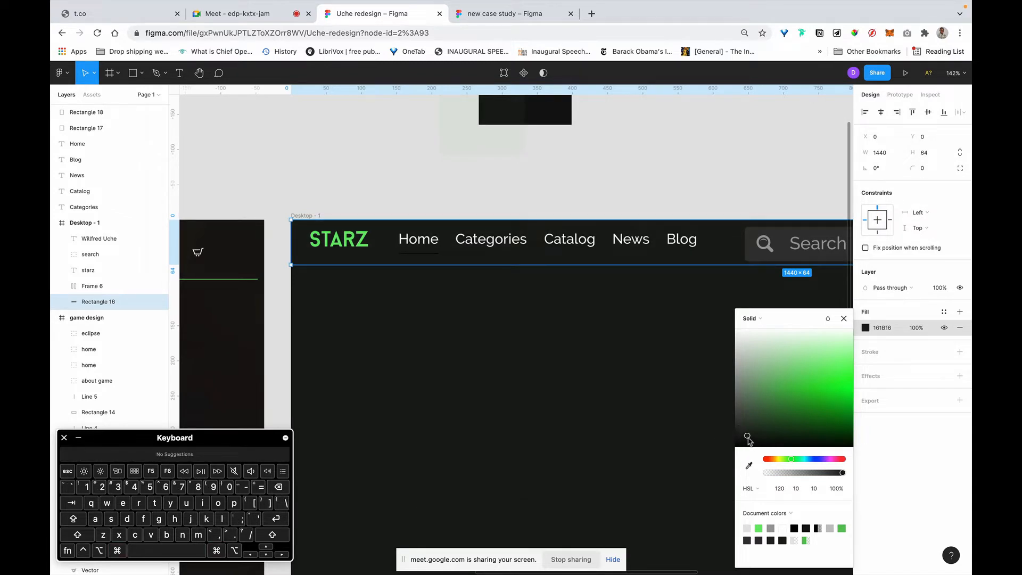
Step: Lighten the header bar's fill in the Desktop - 1 frame to 222922
{"action": "left_click_drag", "start_coordinate": [748, 438], "coordinate": [743, 429]}
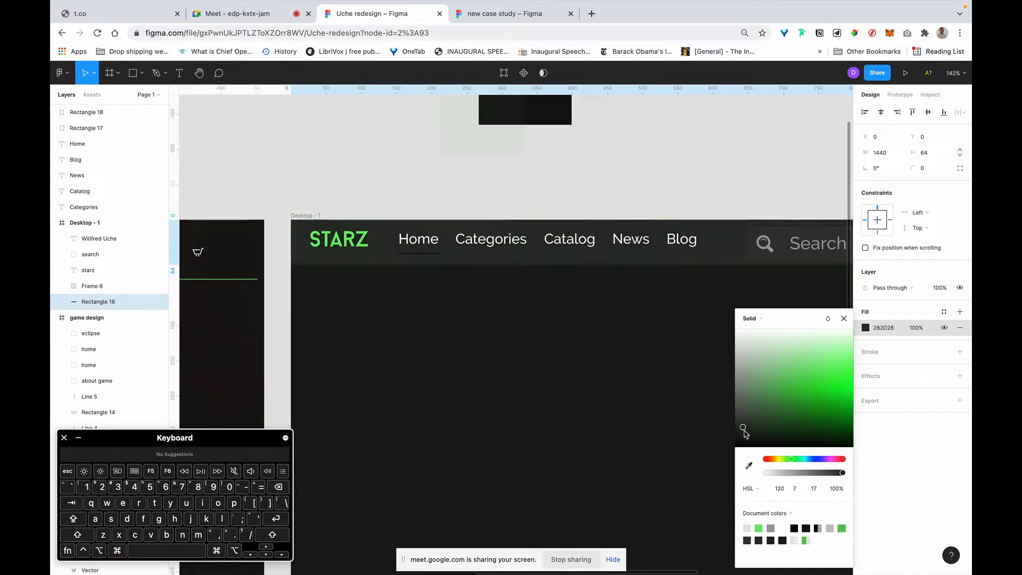
{"action": "key", "text": "super+z"}
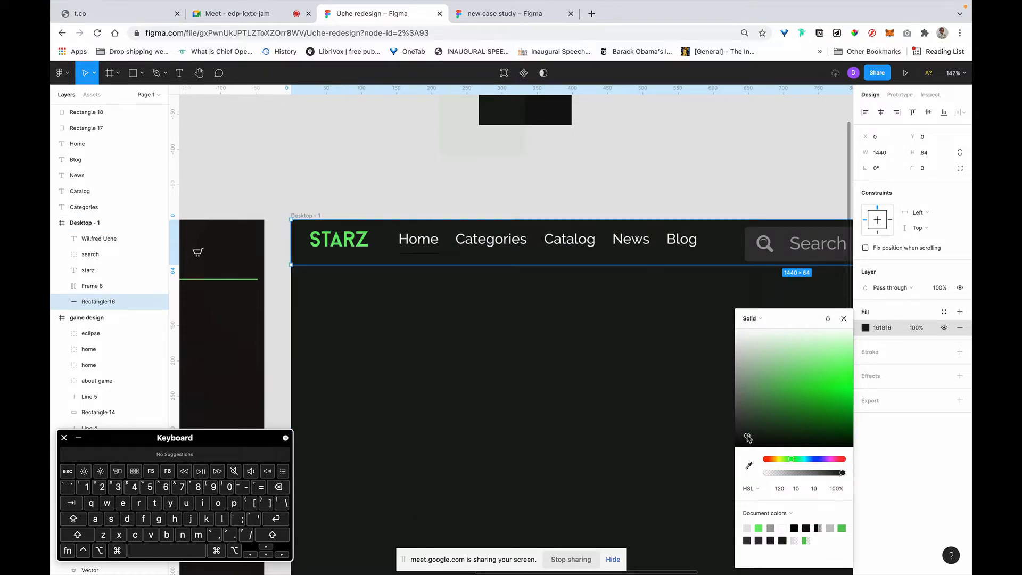
{"action": "left_click_drag", "start_coordinate": [748, 437], "coordinate": [747, 434]}
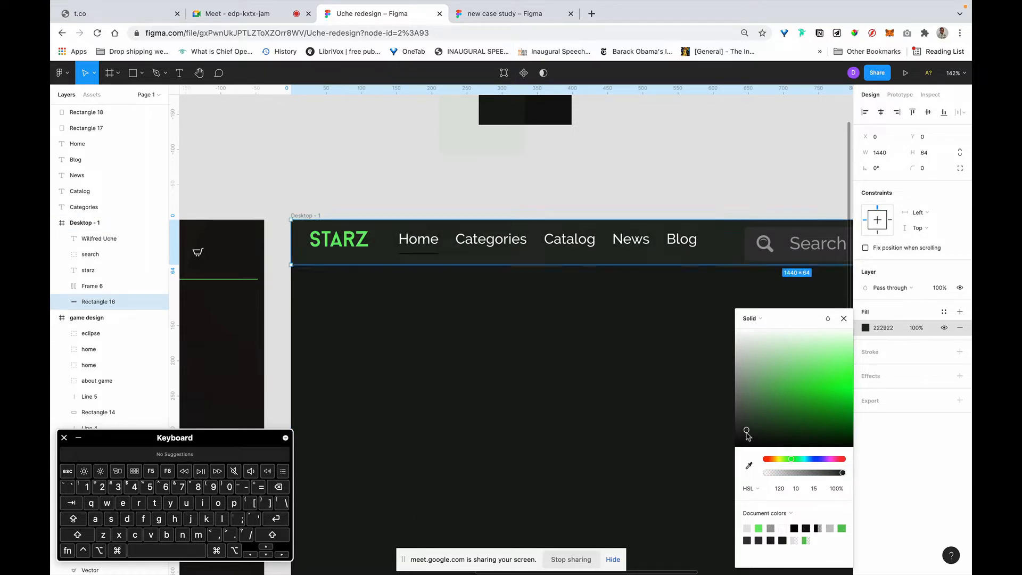
Step: Move the navigation links to X 220, Y 26 and set the Home, Categories, News and Blog text to size 16
{"action": "left_click", "coordinate": [539, 246]}
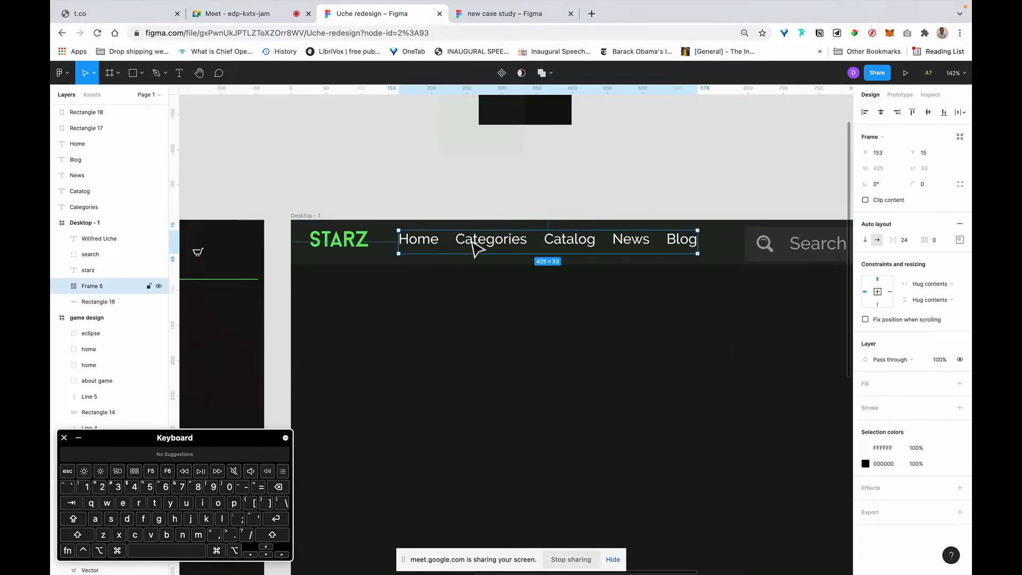
{"action": "left_click_drag", "start_coordinate": [472, 245], "coordinate": [520, 254]}
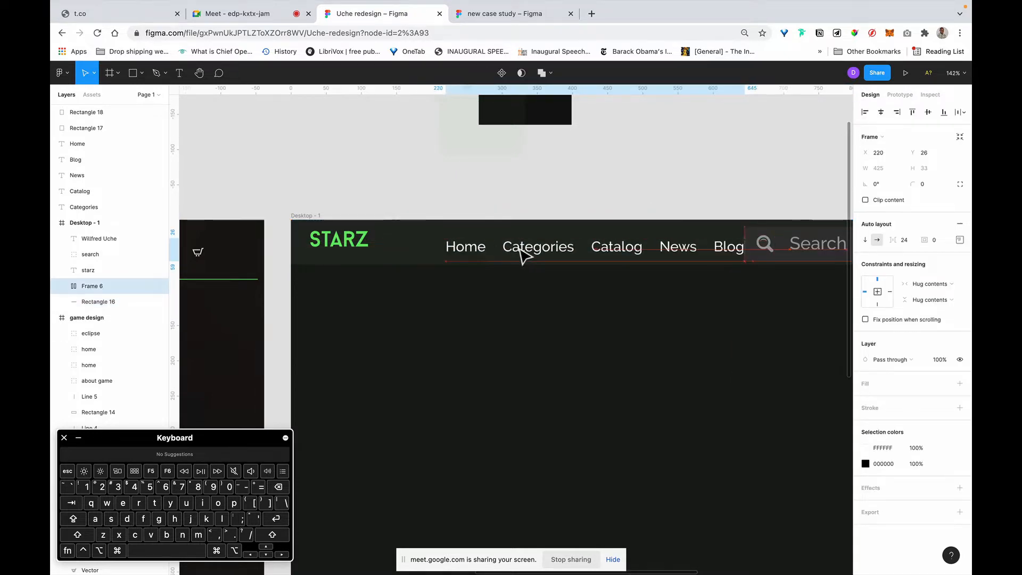
{"action": "double_click", "coordinate": [479, 259]}
{"action": "double_click", "coordinate": [473, 251]}
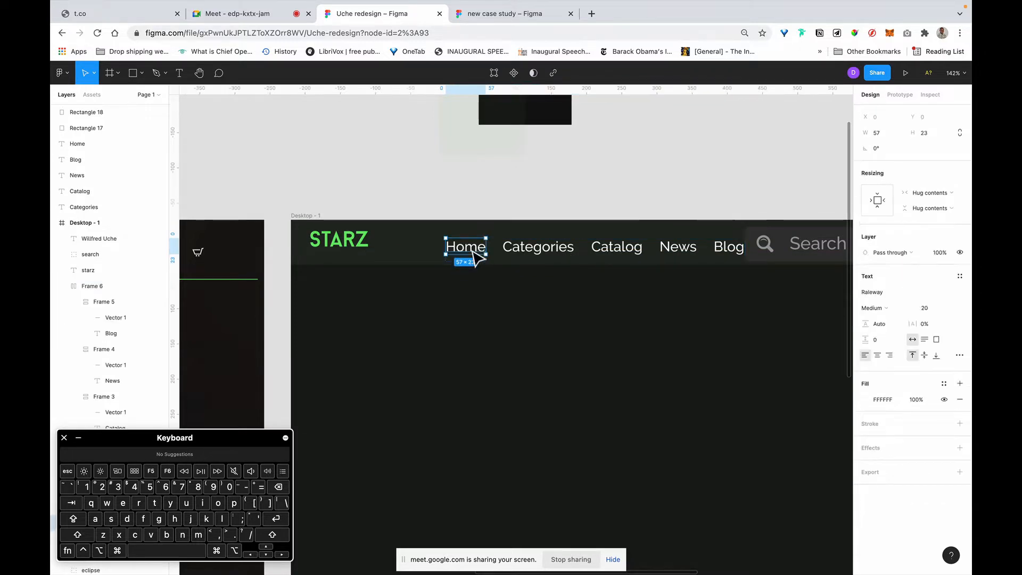
{"action": "left_click", "coordinate": [564, 254], "text": "shift+super"}
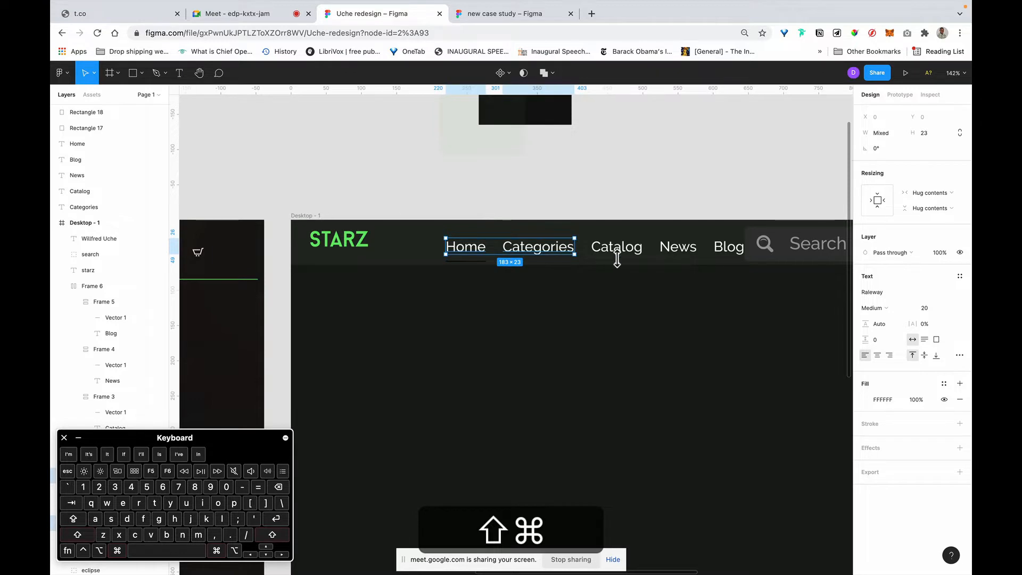
{"action": "left_click", "coordinate": [684, 255], "text": "shift+super"}
{"action": "left_click", "coordinate": [730, 250], "text": "shift+super"}
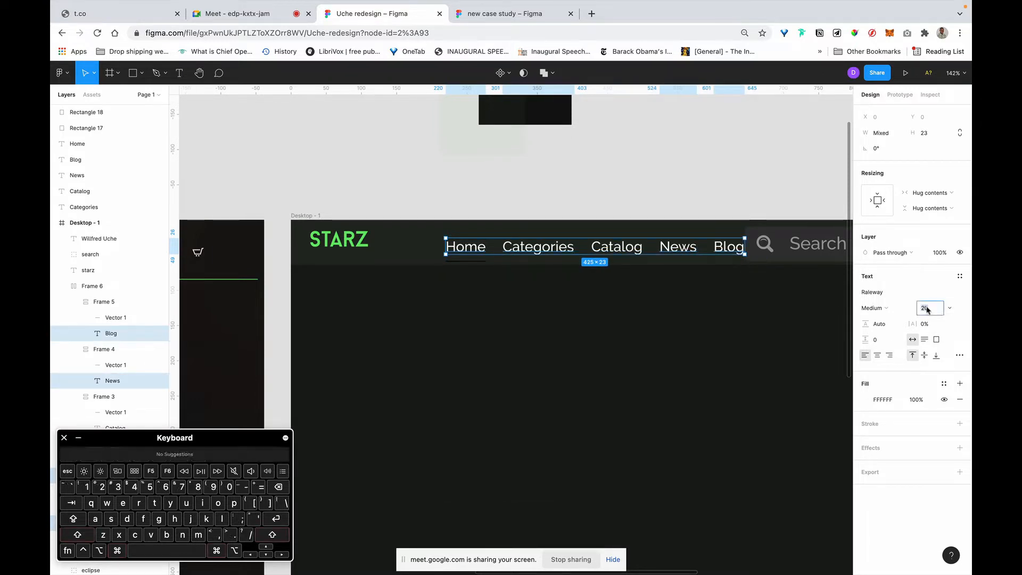
{"action": "type", "text": "16"}
{"action": "key", "text": "Return"}
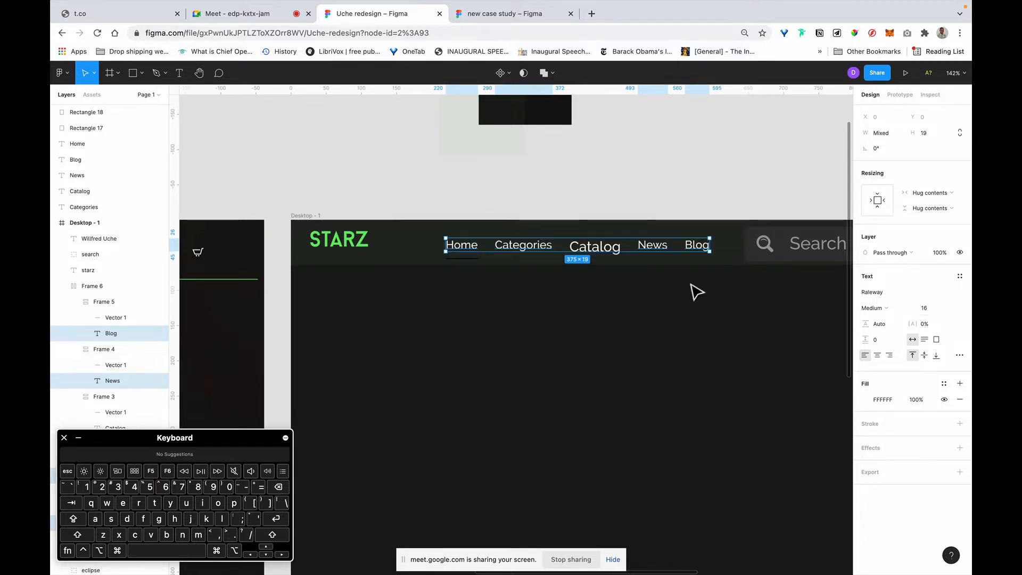
Step: Set the Catalog navigation link's font size to 16
{"action": "left_click", "coordinate": [613, 254], "text": "super"}
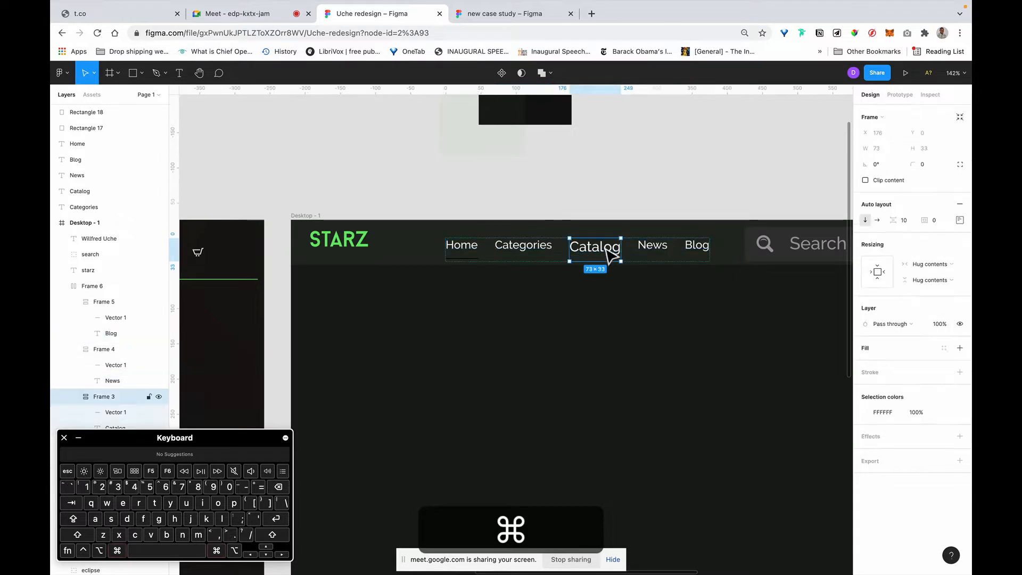
{"action": "left_click", "coordinate": [935, 310]}
{"action": "type", "text": "1"}
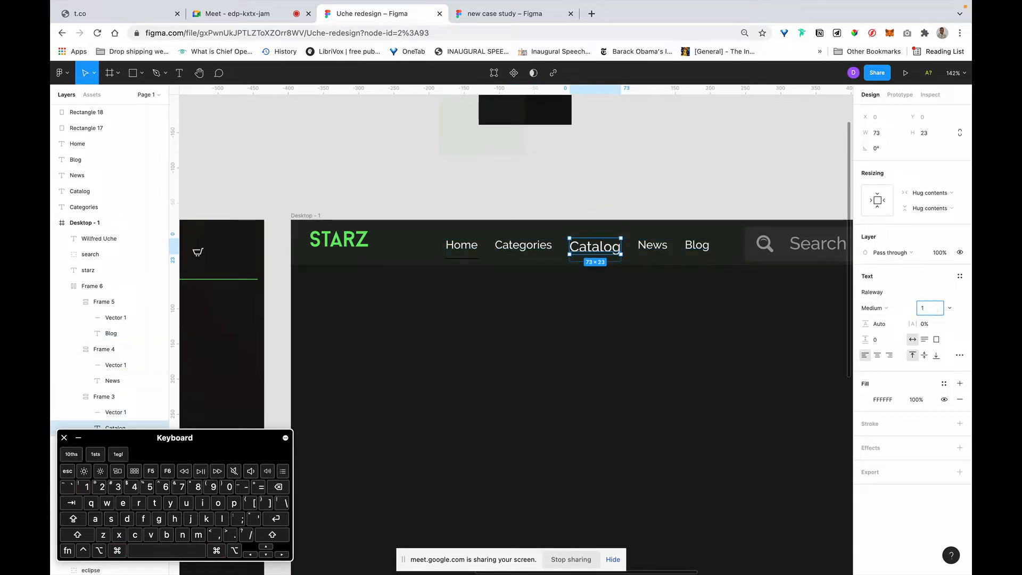
{"action": "type", "text": "6"}
{"action": "key", "text": "Return"}
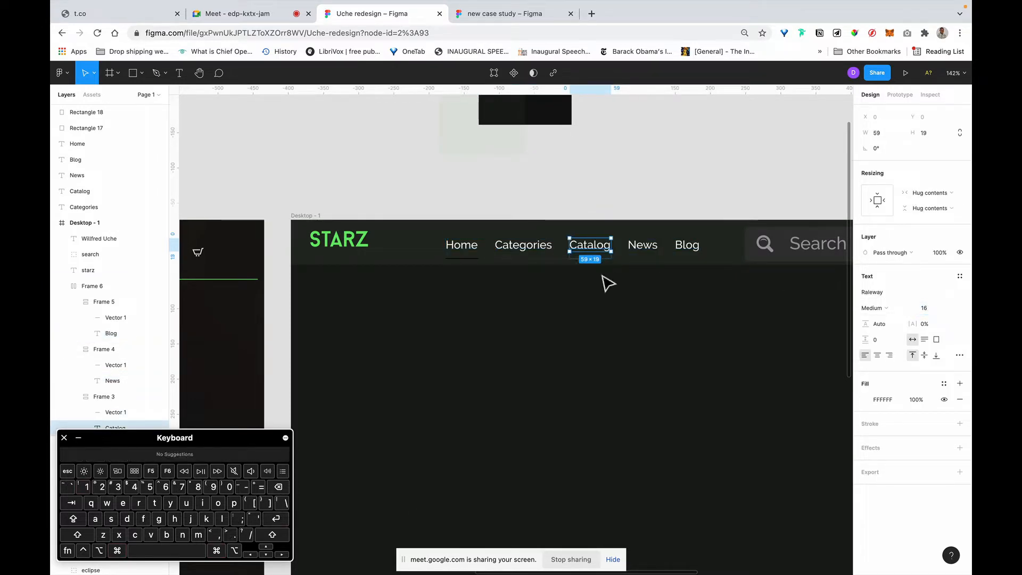
{"action": "left_click", "coordinate": [652, 170]}
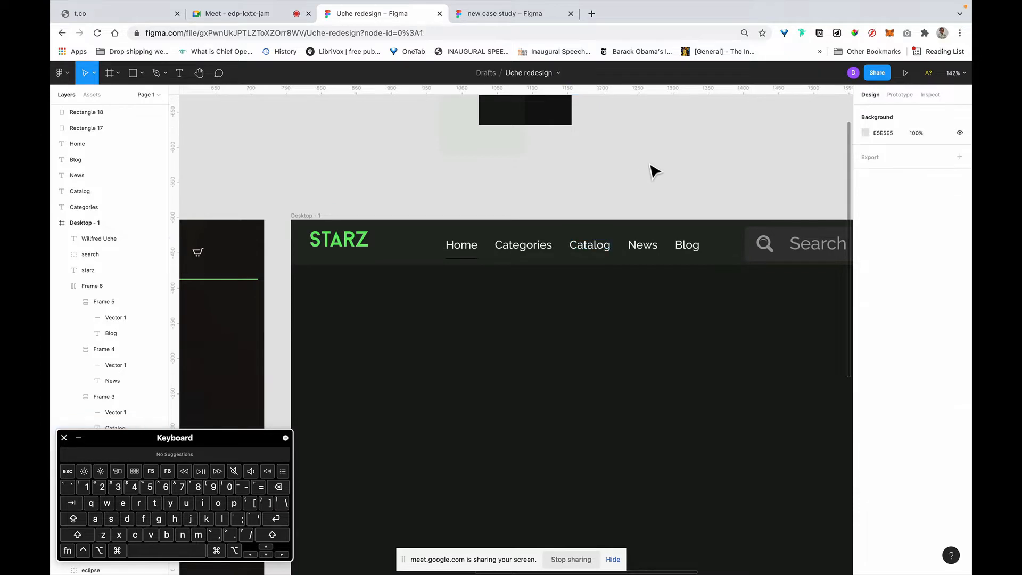
Step: Move the STARZ logo down to Y 22 so it lines up with the navigation links
{"action": "left_click", "coordinate": [514, 254]}
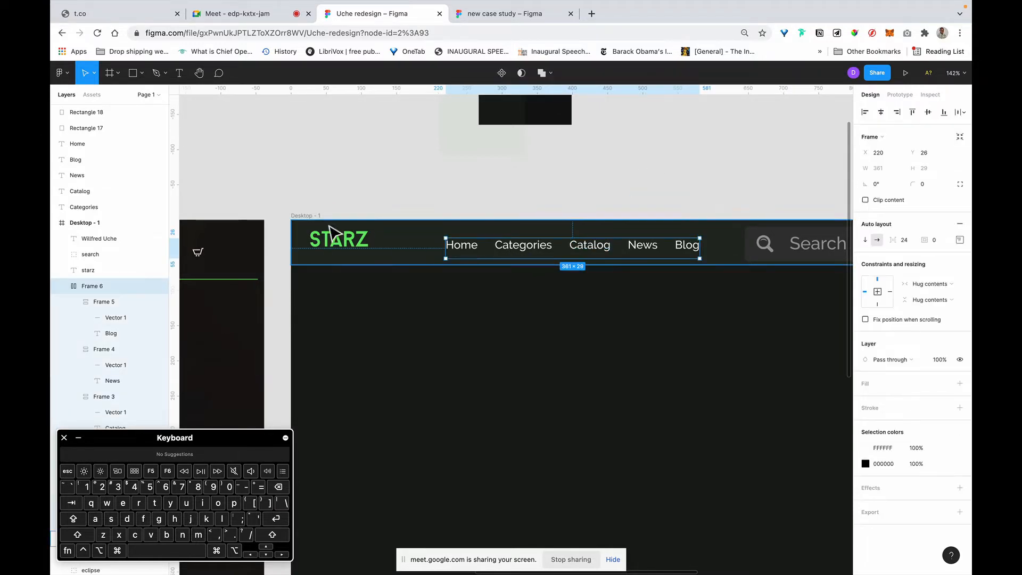
{"action": "left_click_drag", "start_coordinate": [354, 256], "coordinate": [349, 253]}
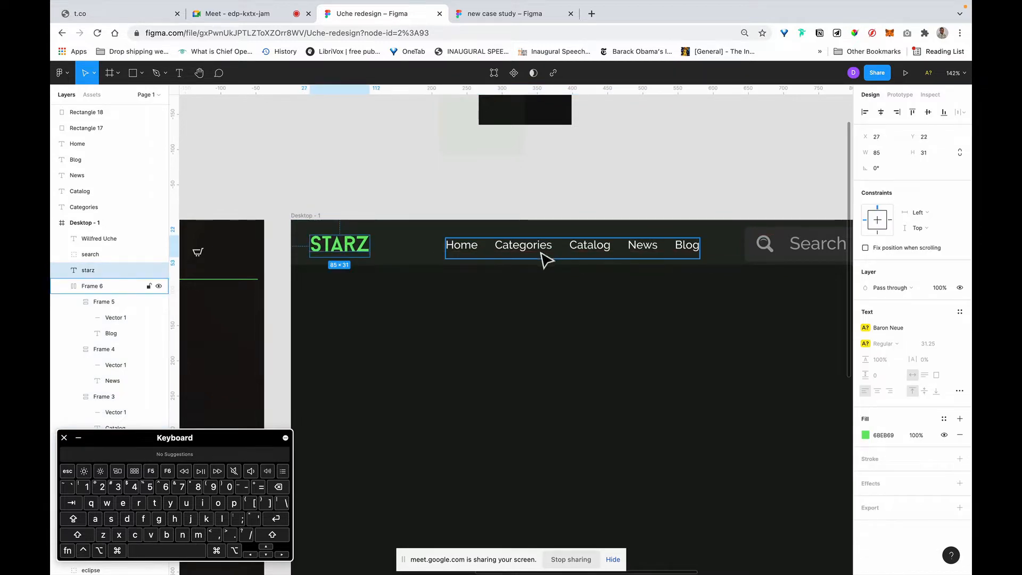
{"action": "left_click", "coordinate": [533, 256]}
Step: Recolour the search group in the header with the header bar's colour, 222922, using the eyedropper
{"action": "scroll", "coordinate": [732, 251], "scroll_direction": "right", "scroll_amount": 3}
{"action": "scroll", "coordinate": [733, 251], "scroll_direction": "right", "scroll_amount": 3}
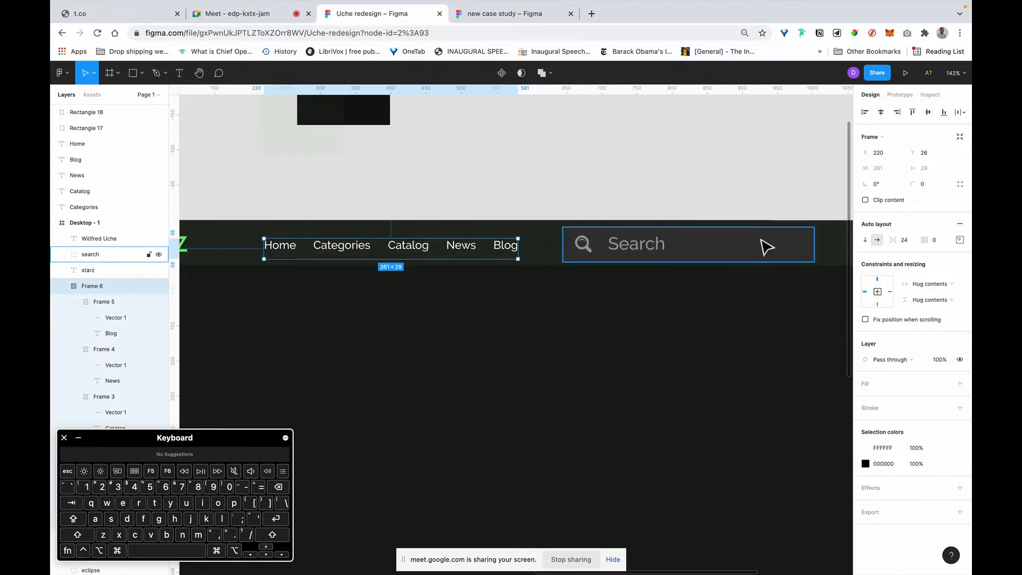
{"action": "left_click", "coordinate": [764, 243]}
{"action": "scroll", "coordinate": [761, 243], "scroll_direction": "right", "scroll_amount": 3}
{"action": "key", "text": "i"}
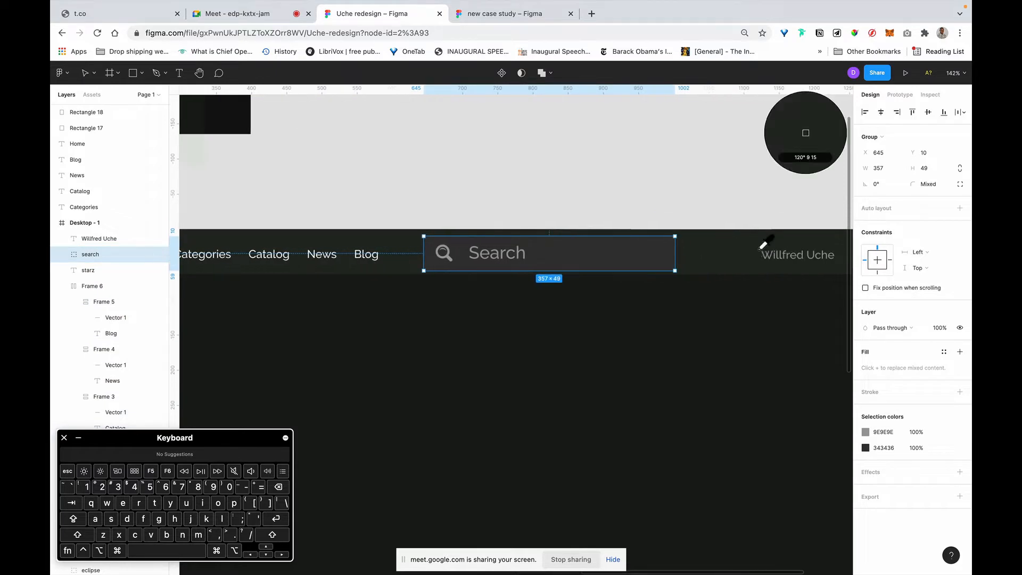
{"action": "left_click", "coordinate": [728, 259]}
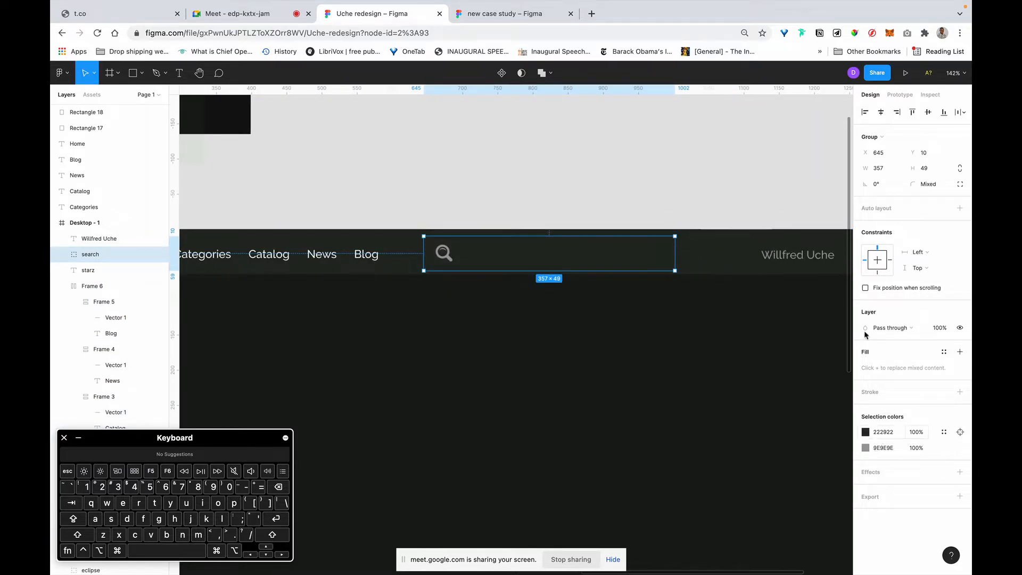
Step: Lighten the fill of the search box's background rectangle to 353F35
{"action": "double_click", "coordinate": [656, 266]}
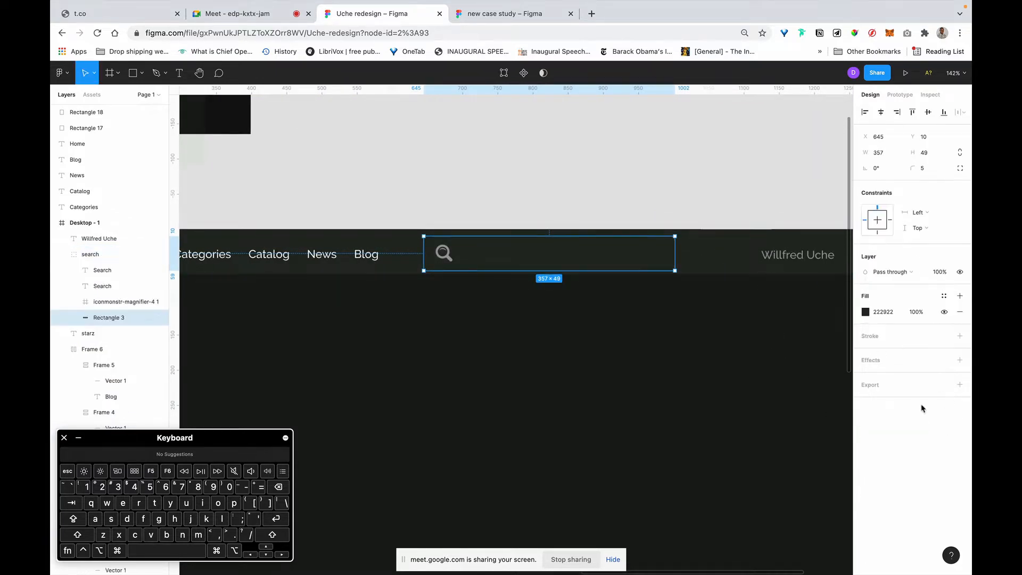
{"action": "left_click", "coordinate": [865, 312]}
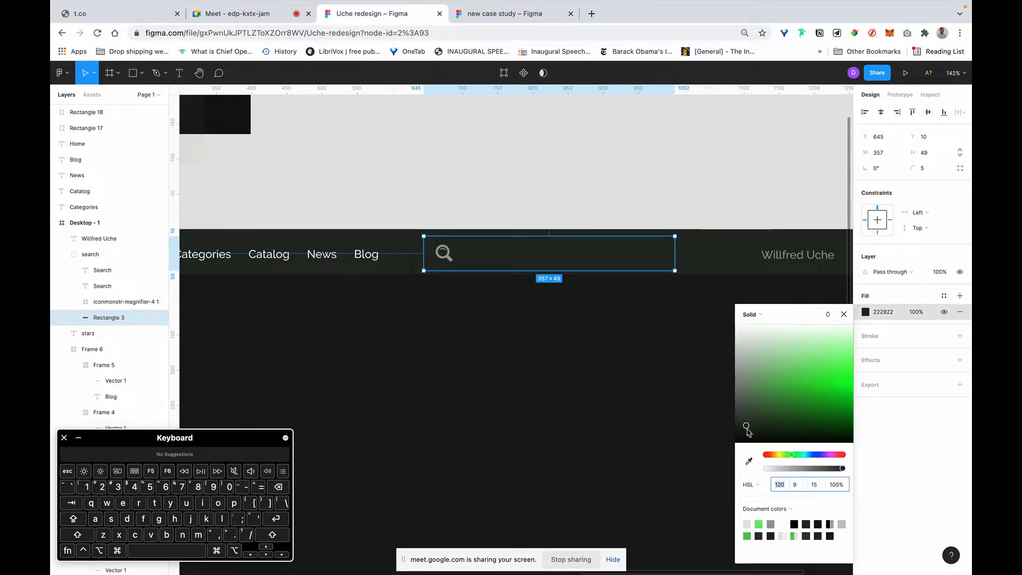
{"action": "left_click_drag", "start_coordinate": [747, 429], "coordinate": [747, 428]}
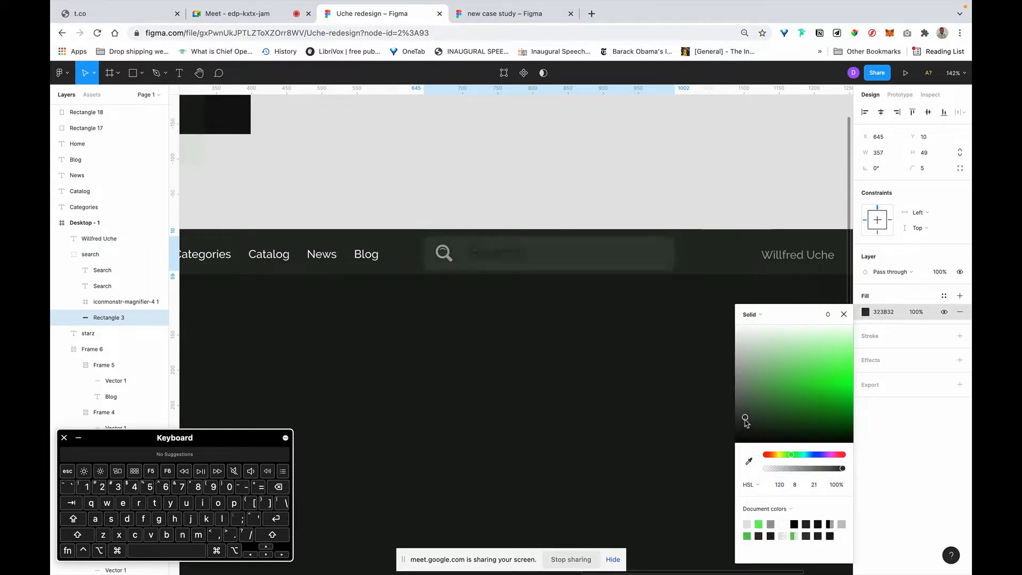
{"action": "left_click", "coordinate": [643, 200]}
Step: Compare the recoloured Desktop - 1 header with the game design, checking the navigation links and search box up close
{"action": "key", "text": "shift+1"}
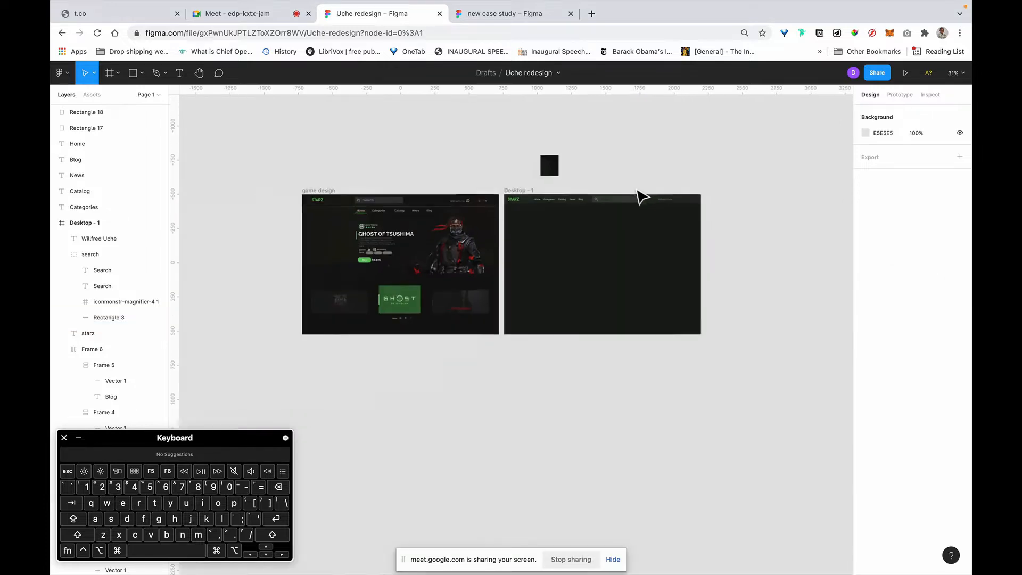
{"action": "scroll", "coordinate": [640, 198], "scroll_direction": "up", "scroll_amount": 5}
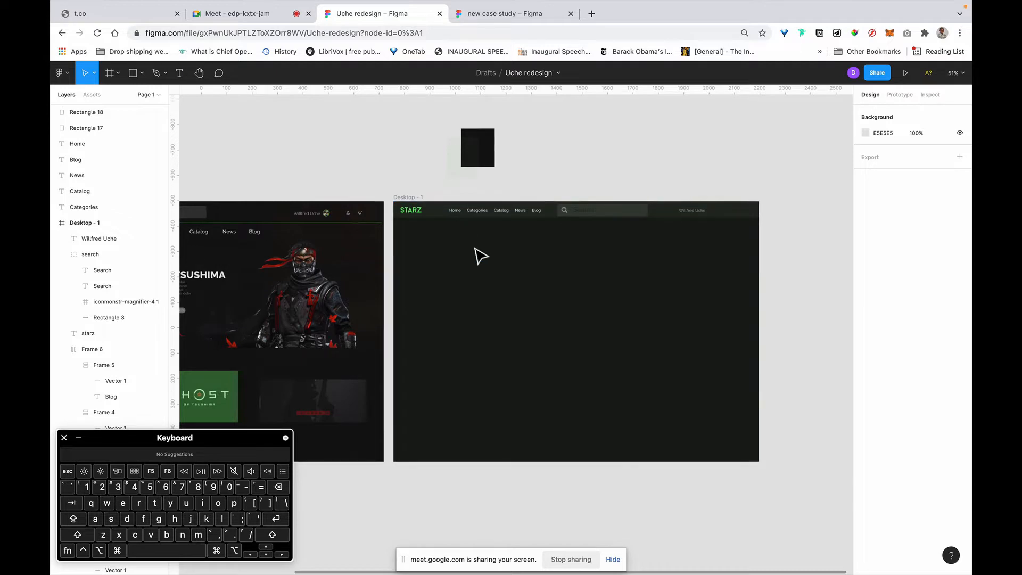
{"action": "scroll", "coordinate": [479, 256], "scroll_direction": "left", "scroll_amount": 3}
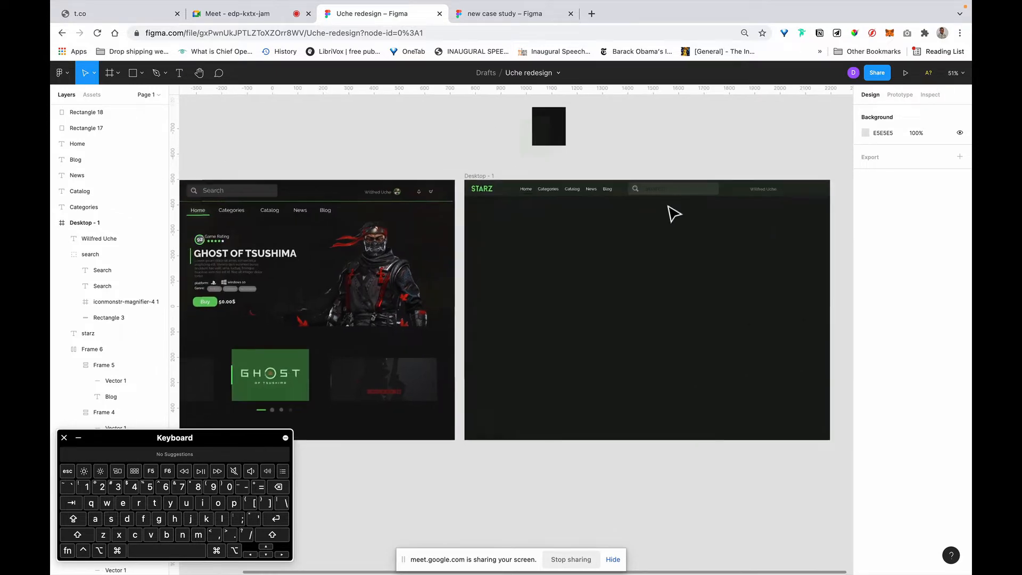
{"action": "scroll", "coordinate": [673, 213], "scroll_direction": "up", "scroll_amount": 5}
{"action": "scroll", "coordinate": [673, 212], "scroll_direction": "left", "scroll_amount": 3}
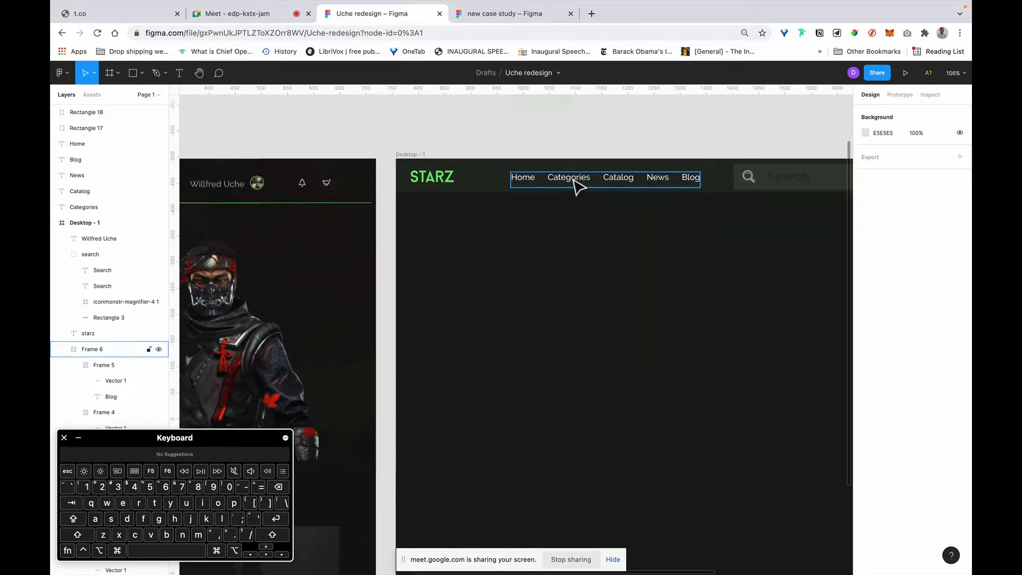
{"action": "left_click", "coordinate": [574, 180]}
{"action": "scroll", "coordinate": [720, 206], "scroll_direction": "right", "scroll_amount": 2}
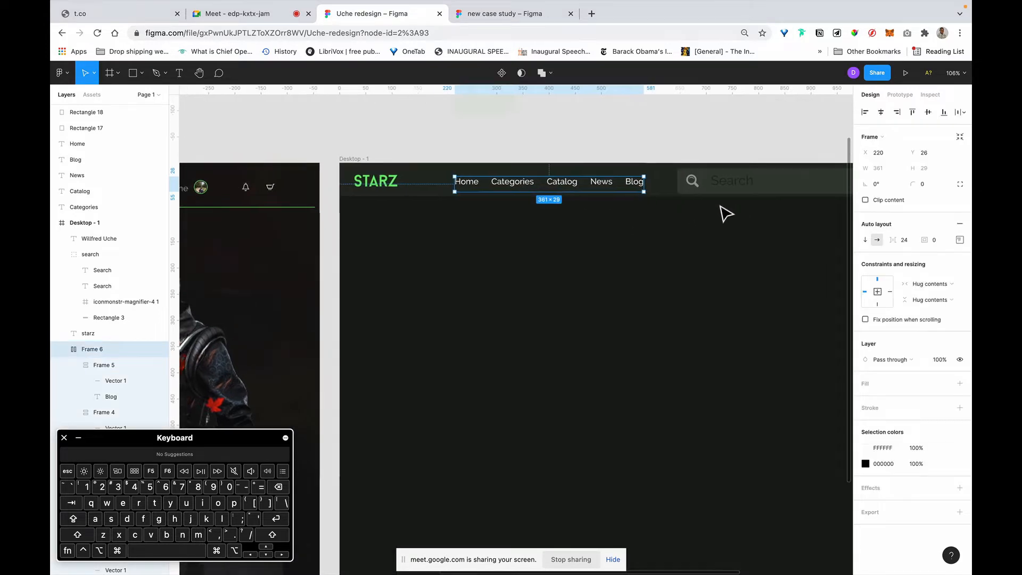
{"action": "scroll", "coordinate": [726, 214], "scroll_direction": "right", "scroll_amount": 2}
{"action": "scroll", "coordinate": [727, 214], "scroll_direction": "down", "scroll_amount": 5}
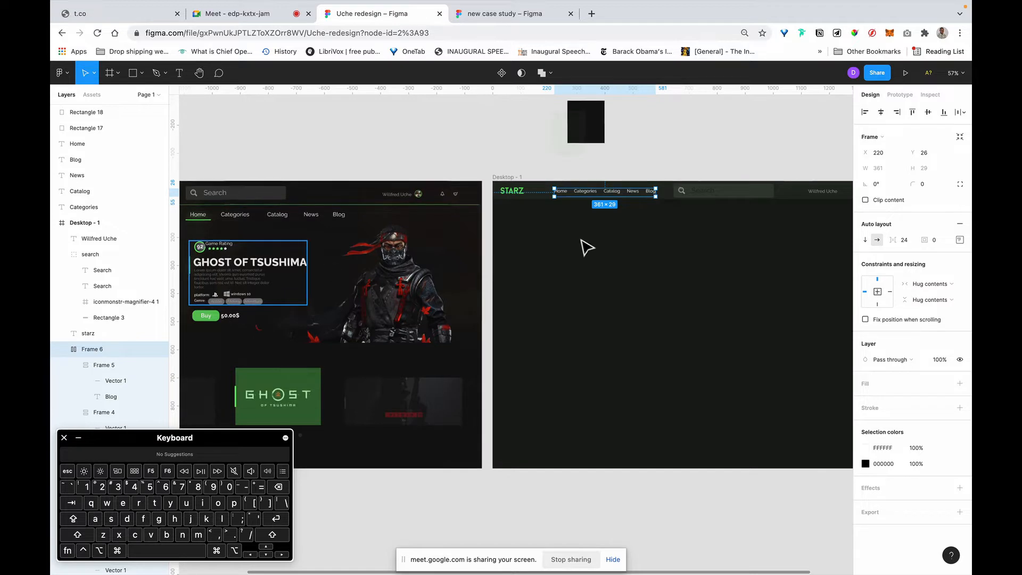
{"action": "scroll", "coordinate": [605, 212], "scroll_direction": "up", "scroll_amount": 5}
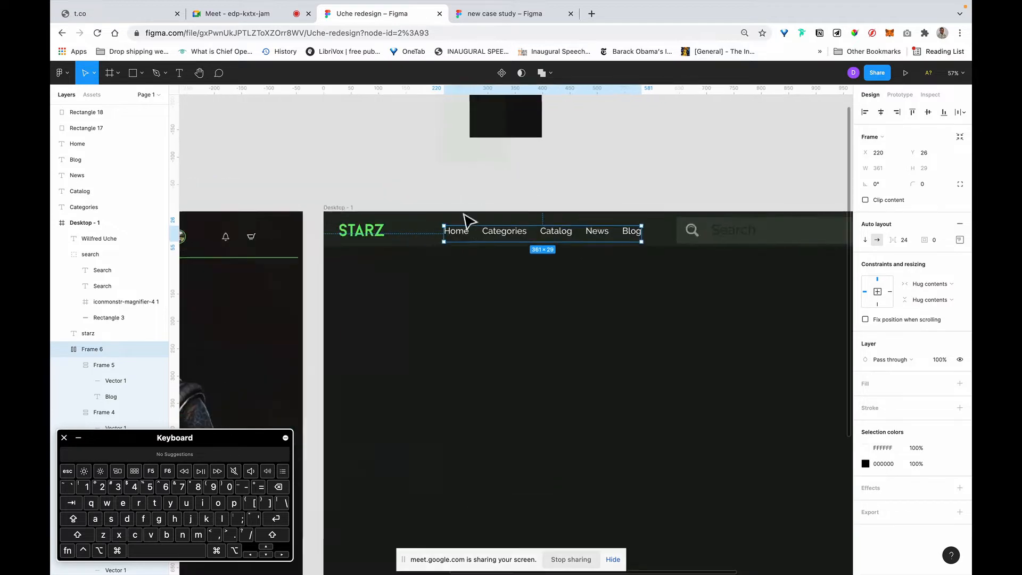
{"action": "scroll", "coordinate": [474, 258], "scroll_direction": "up", "scroll_amount": 4}
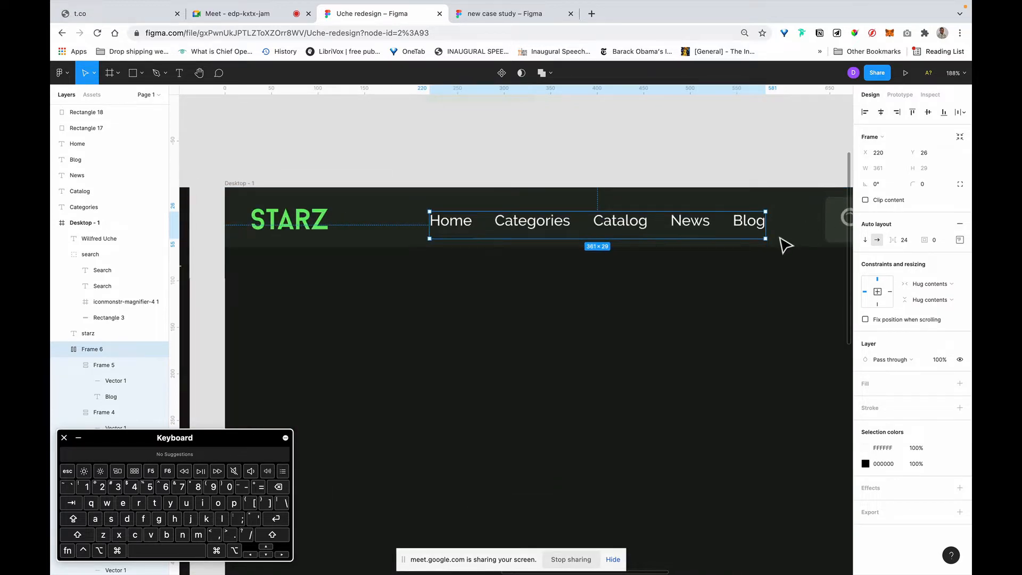
{"action": "scroll", "coordinate": [764, 316], "scroll_direction": "right", "scroll_amount": 10}
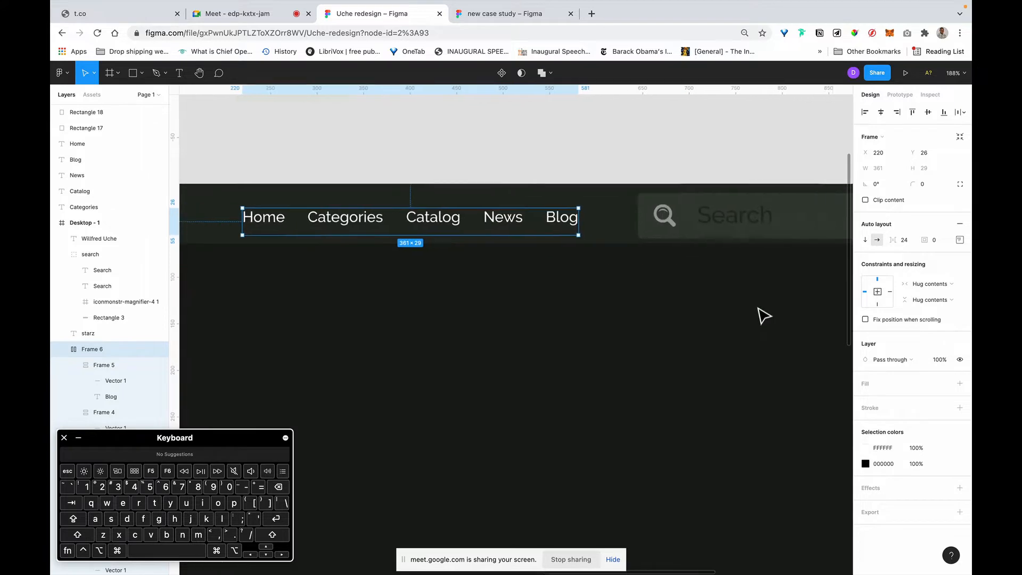
{"action": "scroll", "coordinate": [680, 239], "scroll_direction": "right", "scroll_amount": 2}
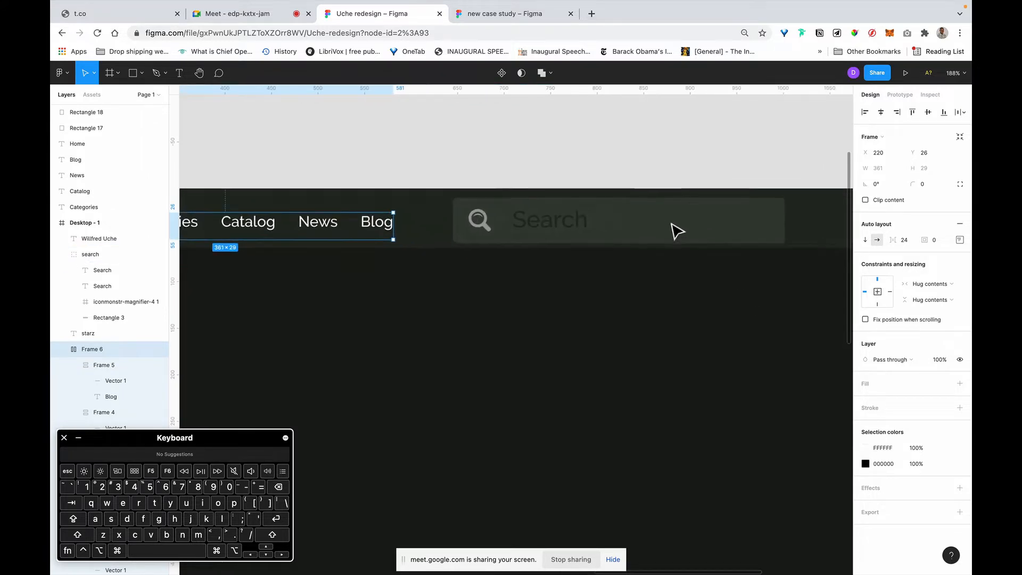
Step: Recolour the upper Search text in the header's search box with the box's background colour, 353F35, using the eyedropper
{"action": "left_click", "coordinate": [505, 231]}
{"action": "double_click", "coordinate": [533, 233]}
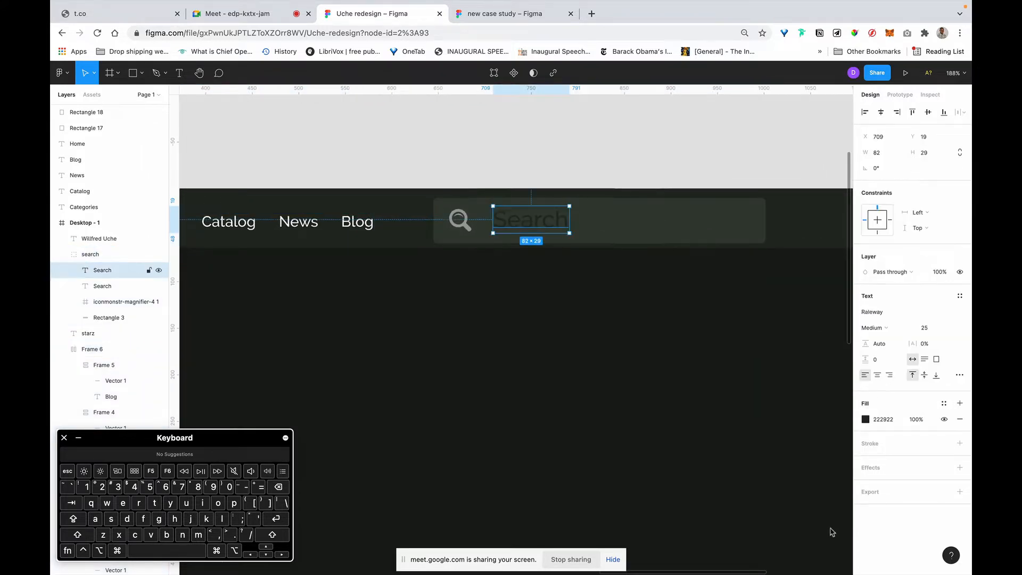
{"action": "key", "text": "i"}
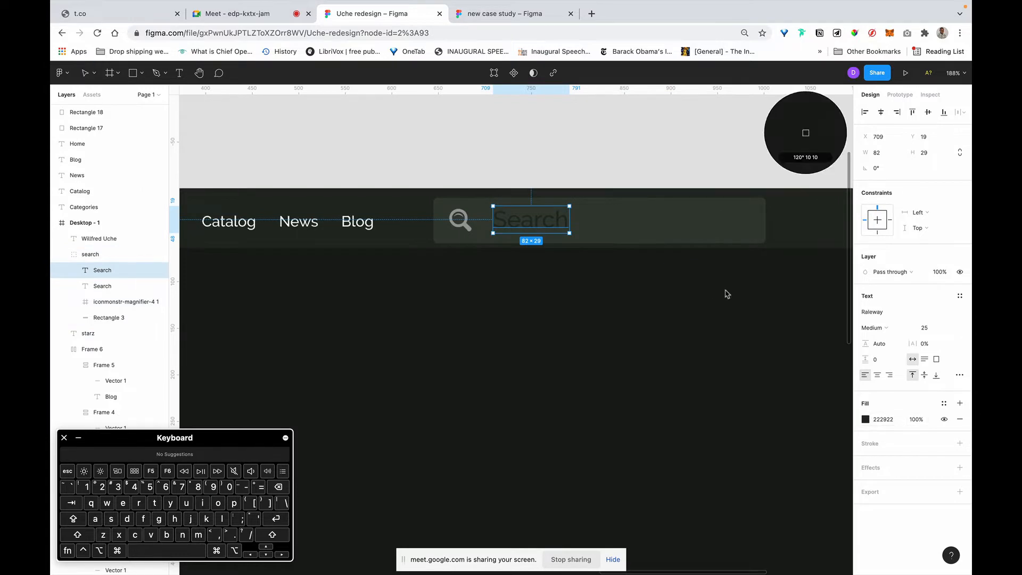
{"action": "left_click", "coordinate": [722, 219]}
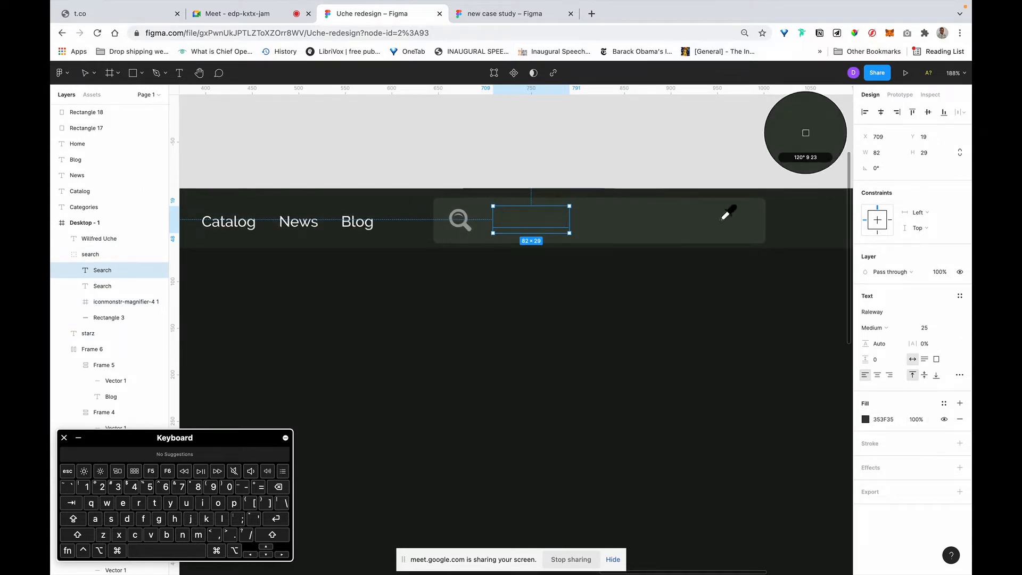
Step: Lighten the Search text's fill to the grey-green 839283 so it reads clearly against the search box
{"action": "left_click", "coordinate": [866, 420]}
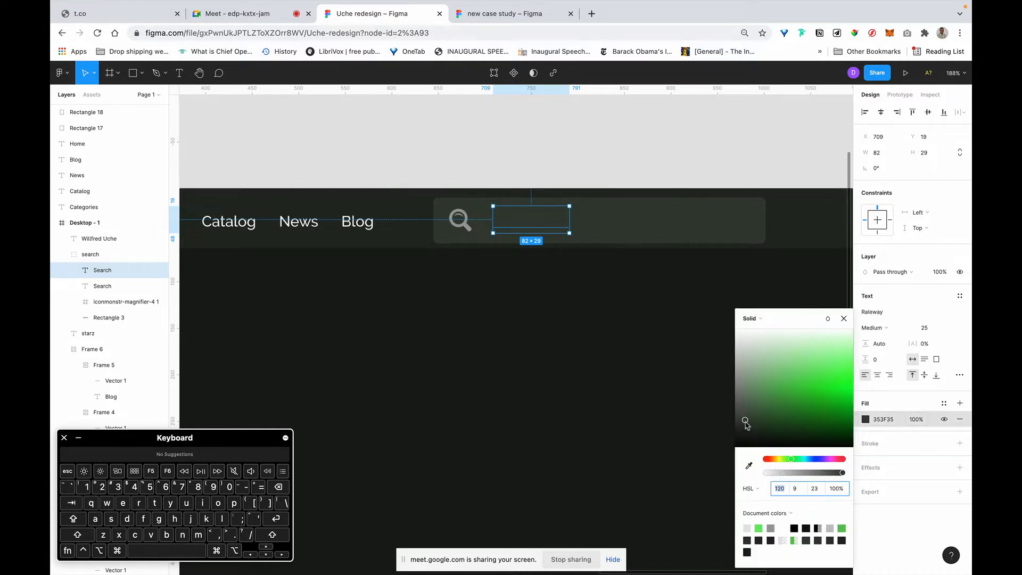
{"action": "left_click_drag", "start_coordinate": [745, 422], "coordinate": [746, 355]}
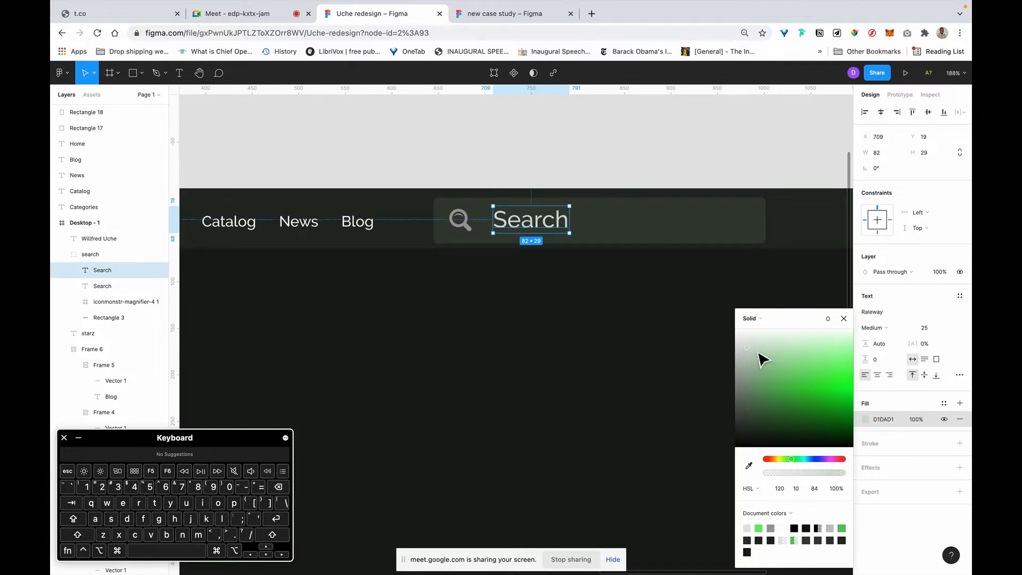
{"action": "left_click_drag", "start_coordinate": [748, 350], "coordinate": [746, 432]}
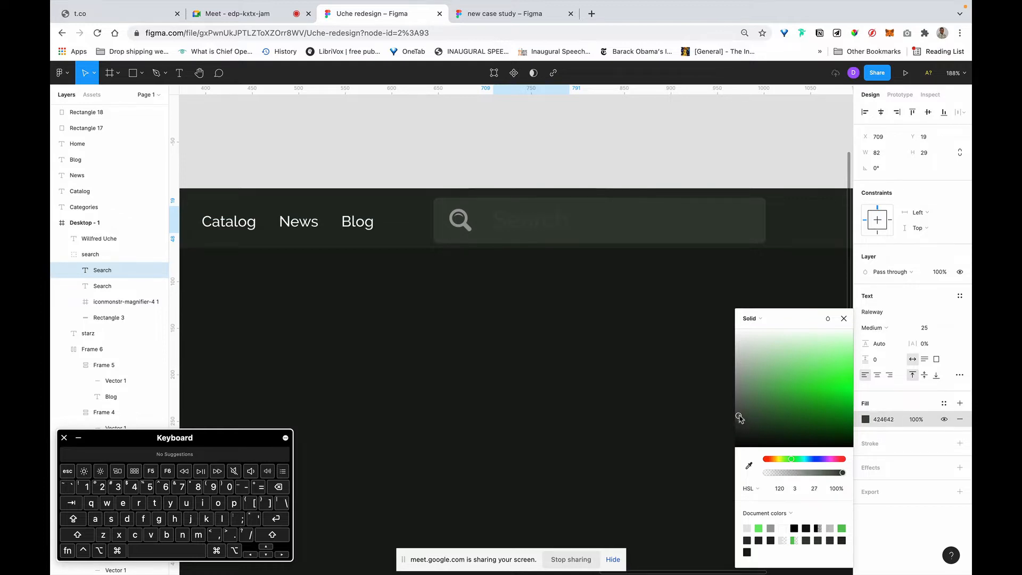
{"action": "left_click_drag", "start_coordinate": [744, 407], "coordinate": [745, 403]}
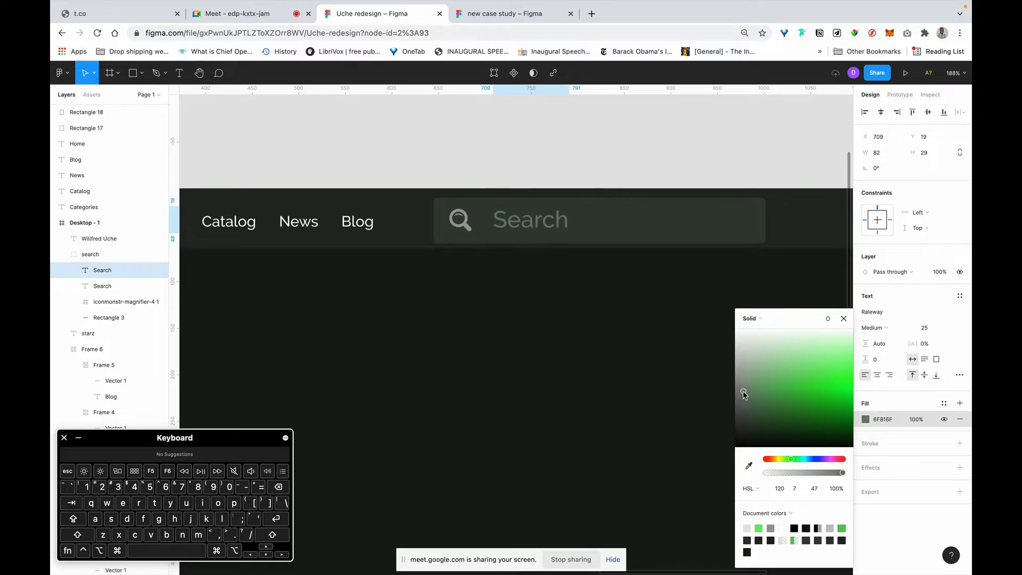
{"action": "left_click_drag", "start_coordinate": [743, 387], "coordinate": [743, 383]}
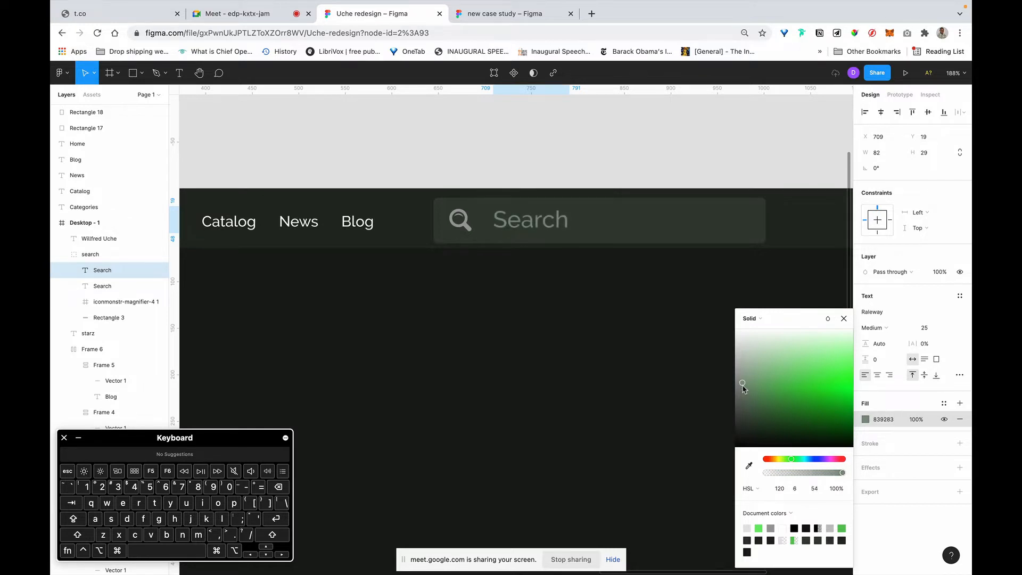
Step: View the Search text's fill colour in the Hex, HSB and CSS formats, returning to HSL
{"action": "left_click", "coordinate": [751, 496]}
{"action": "left_click", "coordinate": [753, 456]}
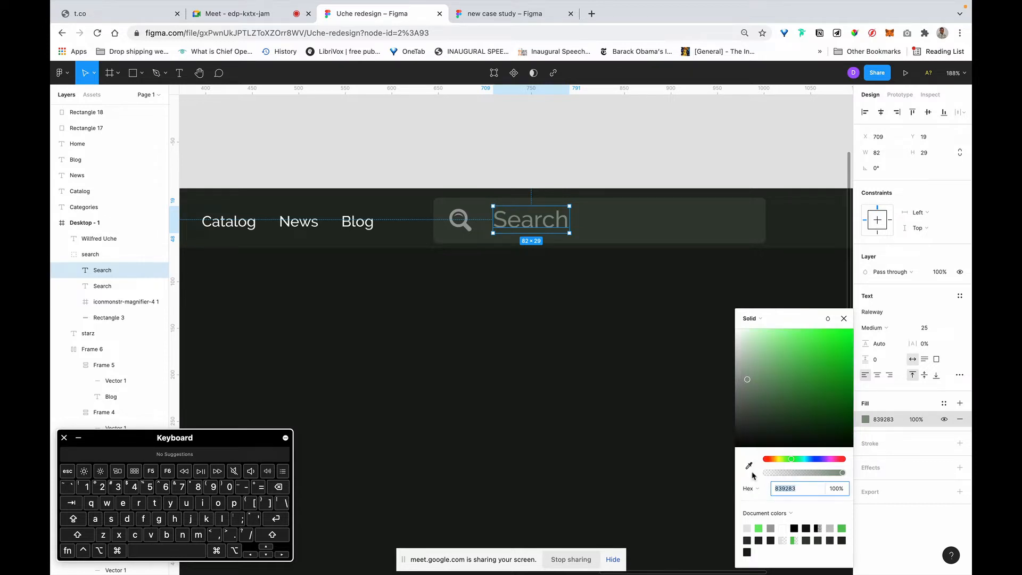
{"action": "left_click", "coordinate": [753, 489]}
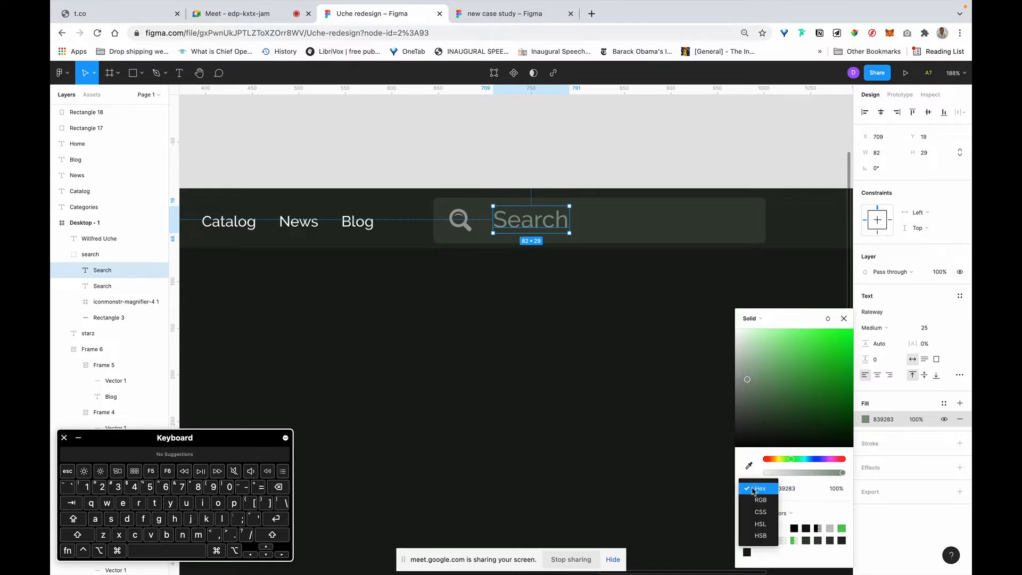
{"action": "left_click", "coordinate": [760, 525]}
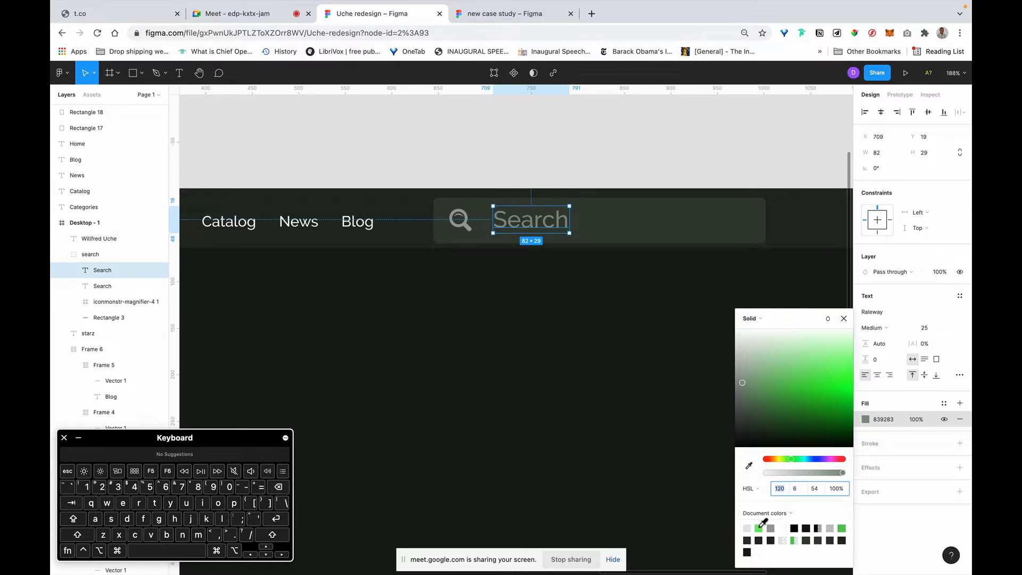
{"action": "left_click", "coordinate": [753, 490]}
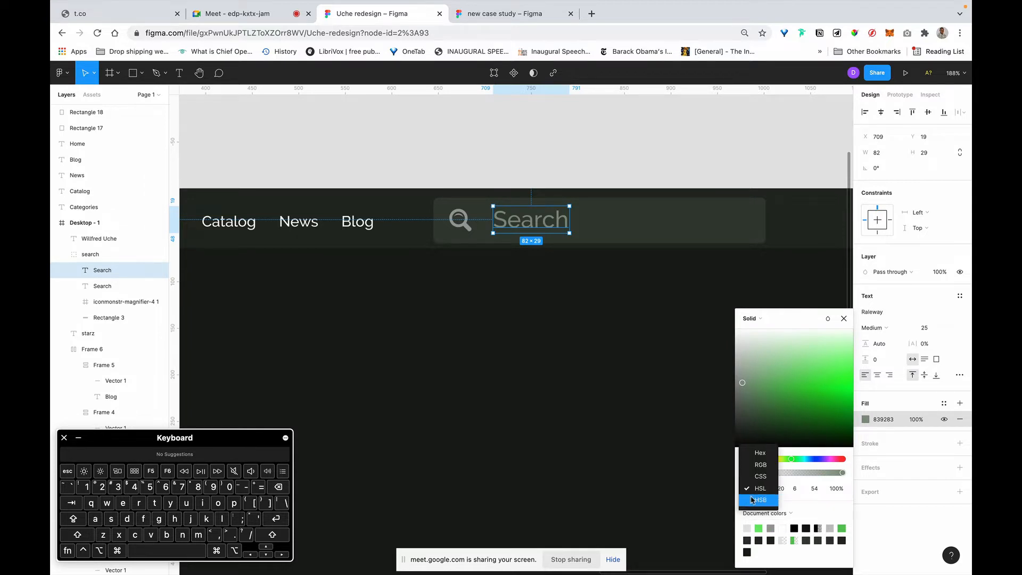
{"action": "left_click", "coordinate": [752, 500]}
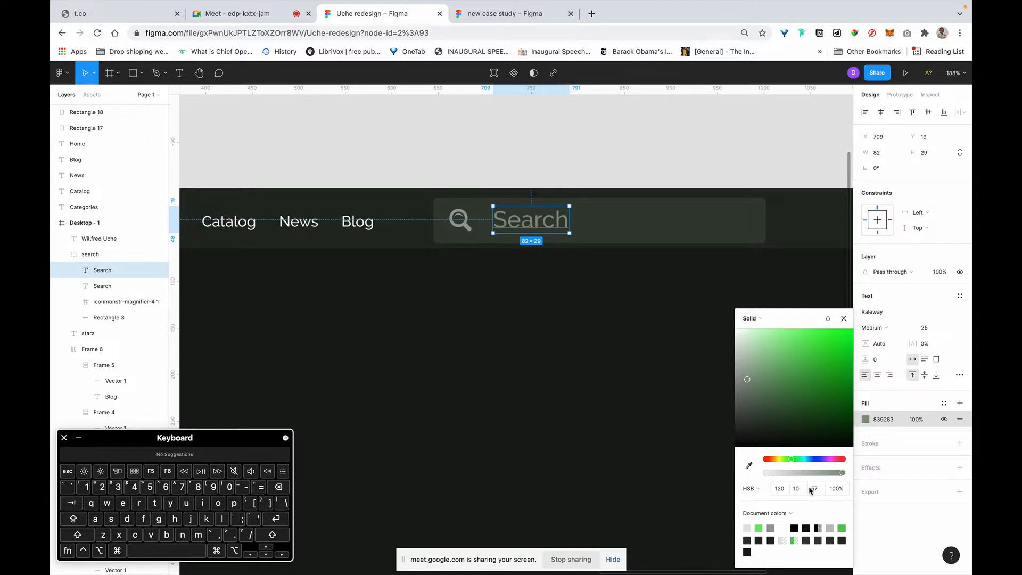
{"action": "left_click", "coordinate": [756, 489]}
{"action": "left_click", "coordinate": [756, 464]}
{"action": "left_click", "coordinate": [756, 489]}
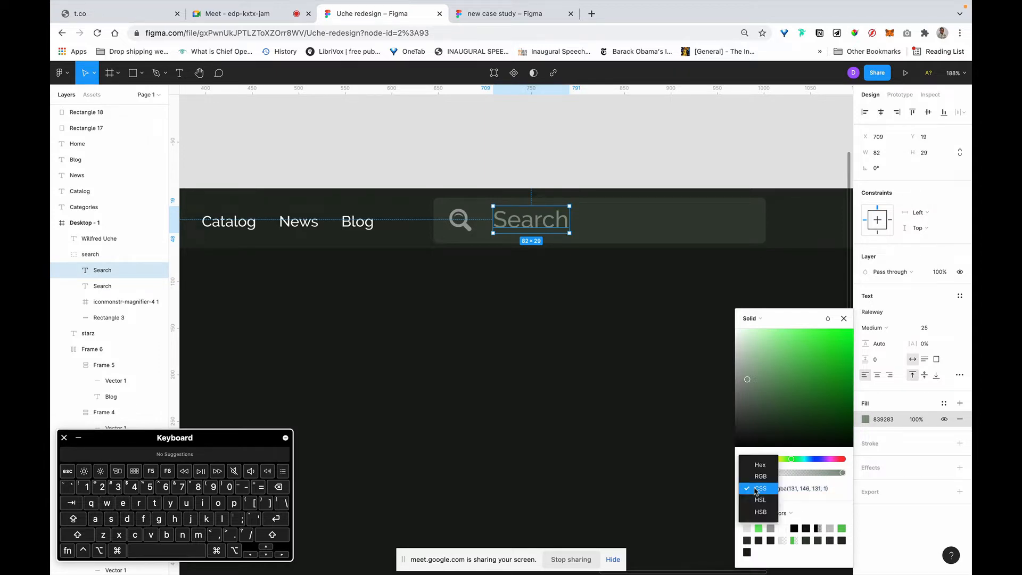
{"action": "left_click", "coordinate": [755, 500]}
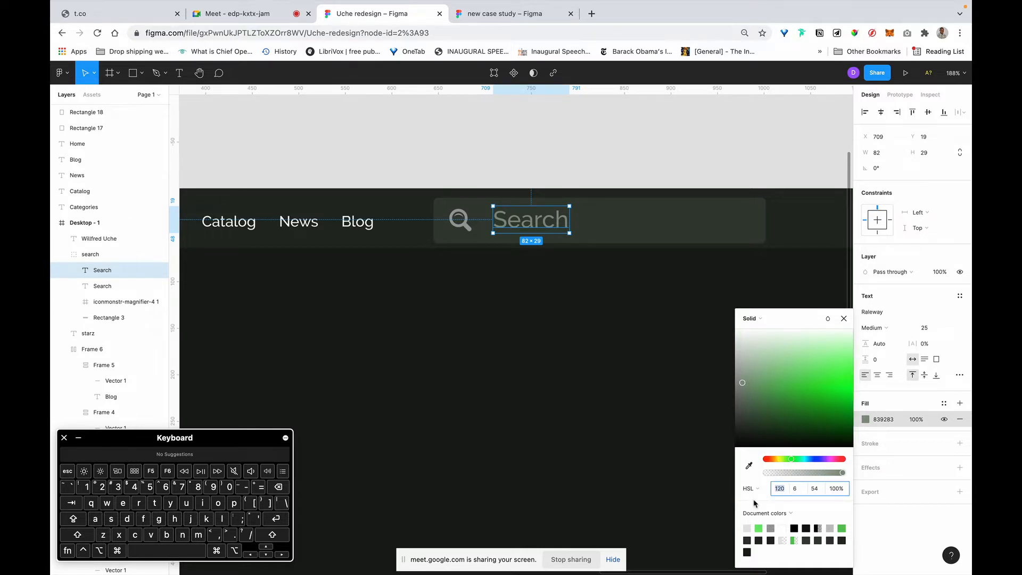
Step: Set the font size of the grey-green Search text to 16
{"action": "scroll", "coordinate": [607, 318], "scroll_direction": "down", "scroll_amount": 5}
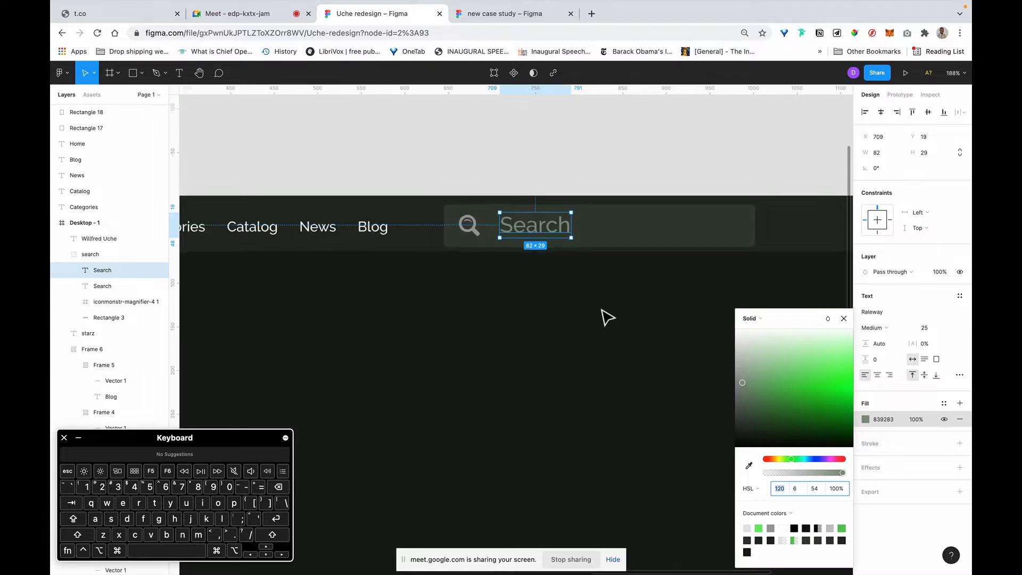
{"action": "left_click", "coordinate": [929, 331]}
{"action": "key", "text": "Return"}
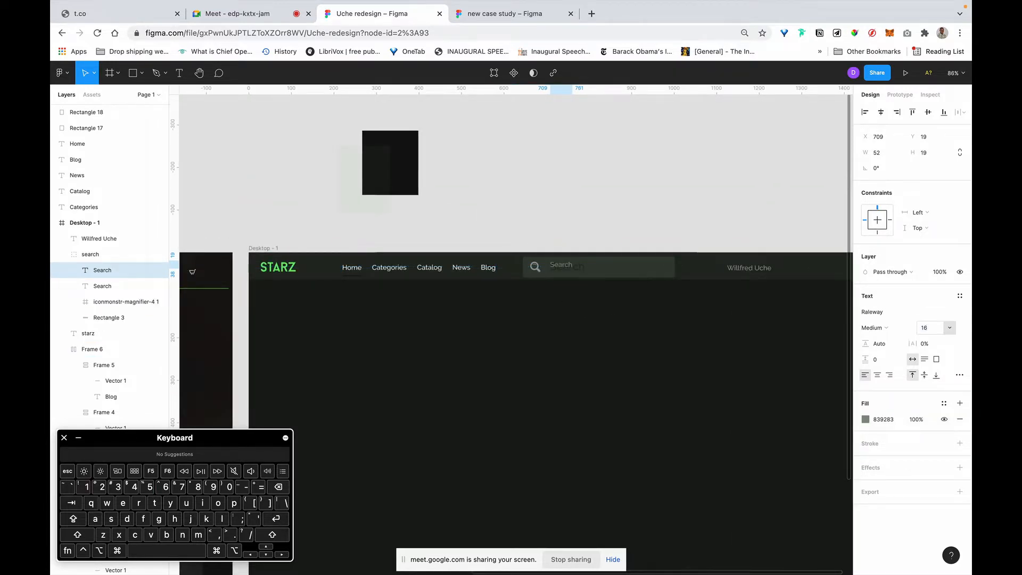
Step: Delete the larger, dark duplicate Search text behind the resized one in the search box
{"action": "scroll", "coordinate": [552, 301], "scroll_direction": "up", "scroll_amount": 10}
{"action": "scroll", "coordinate": [655, 210], "scroll_direction": "right", "scroll_amount": 2}
{"action": "scroll", "coordinate": [655, 210], "scroll_direction": "up", "scroll_amount": 2}
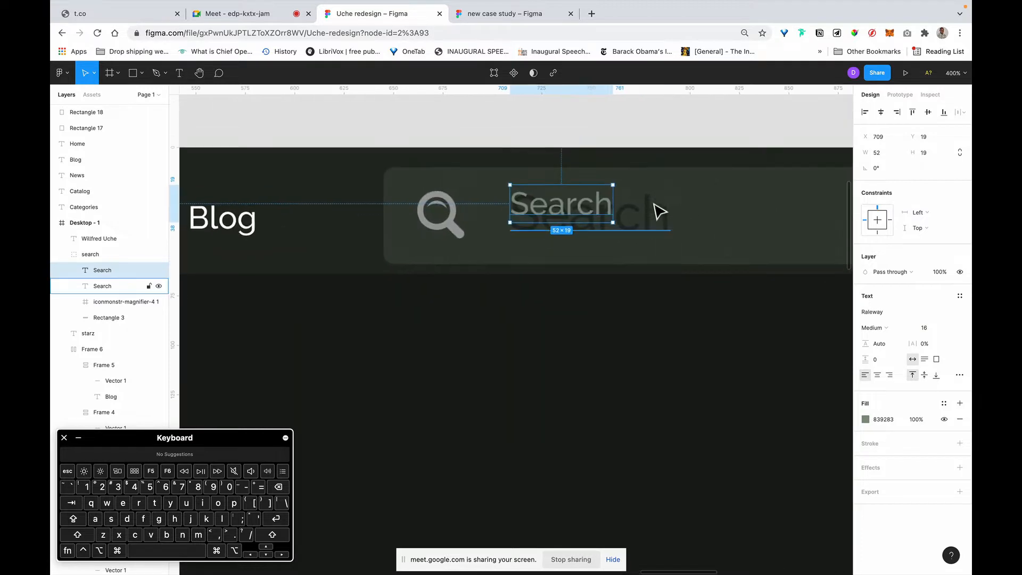
{"action": "left_click", "coordinate": [663, 214]}
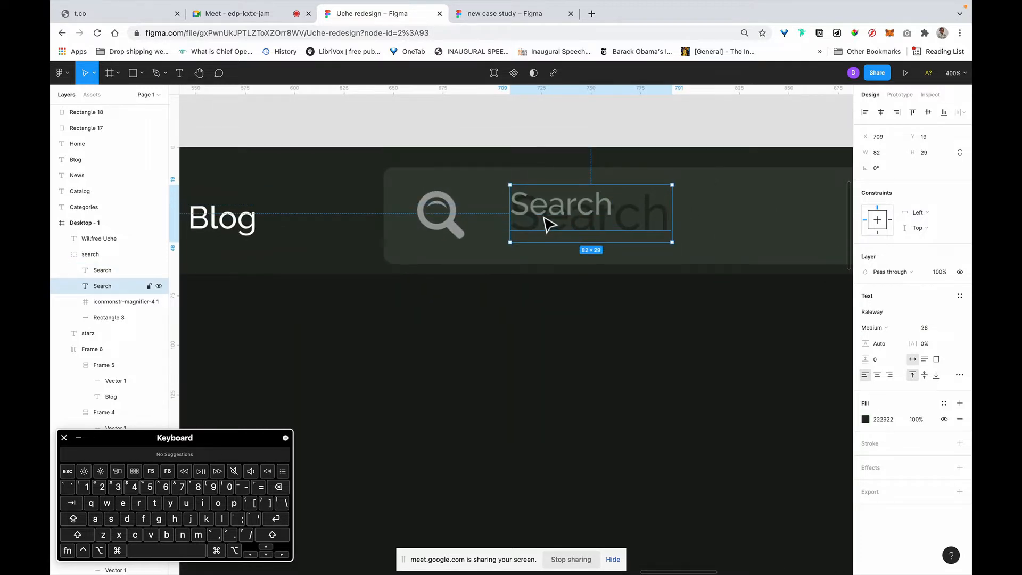
{"action": "key", "text": "Delete"}
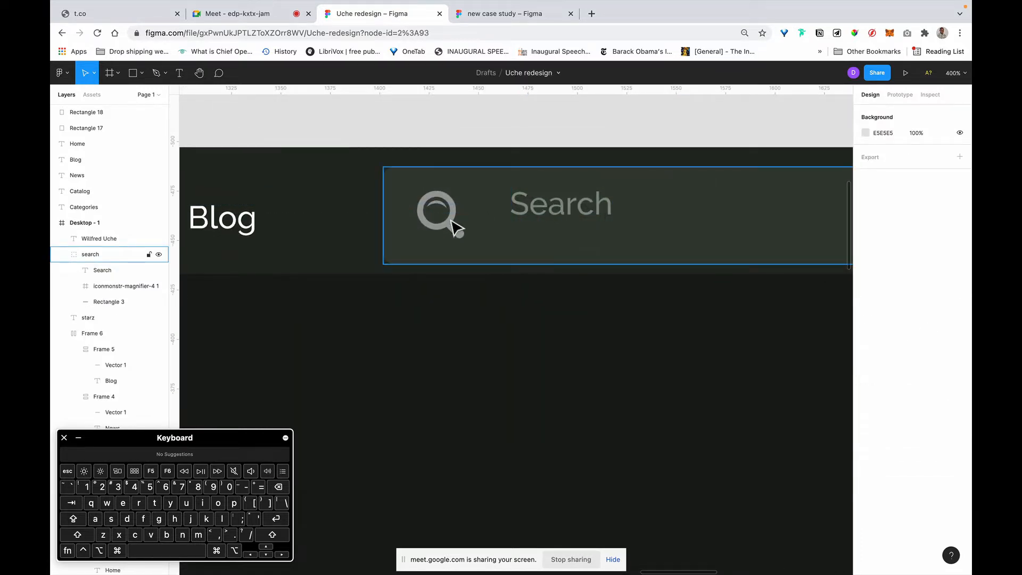
Step: Move the navigation links frame down to X 221, Y 35, so it rests on the header bar's lower edge
{"action": "left_click", "coordinate": [452, 220]}
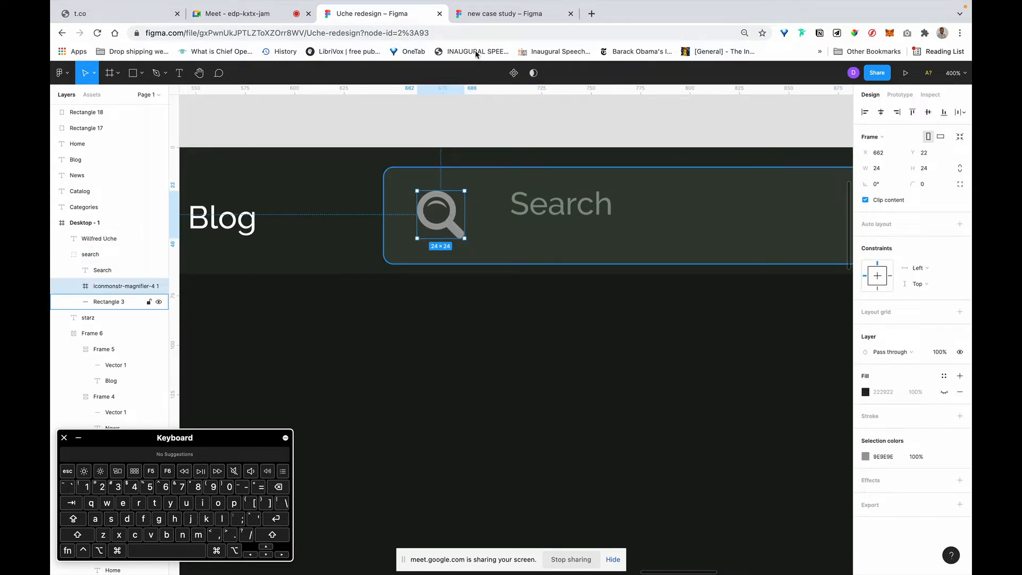
{"action": "scroll", "coordinate": [518, 135], "scroll_direction": "down", "scroll_amount": 5}
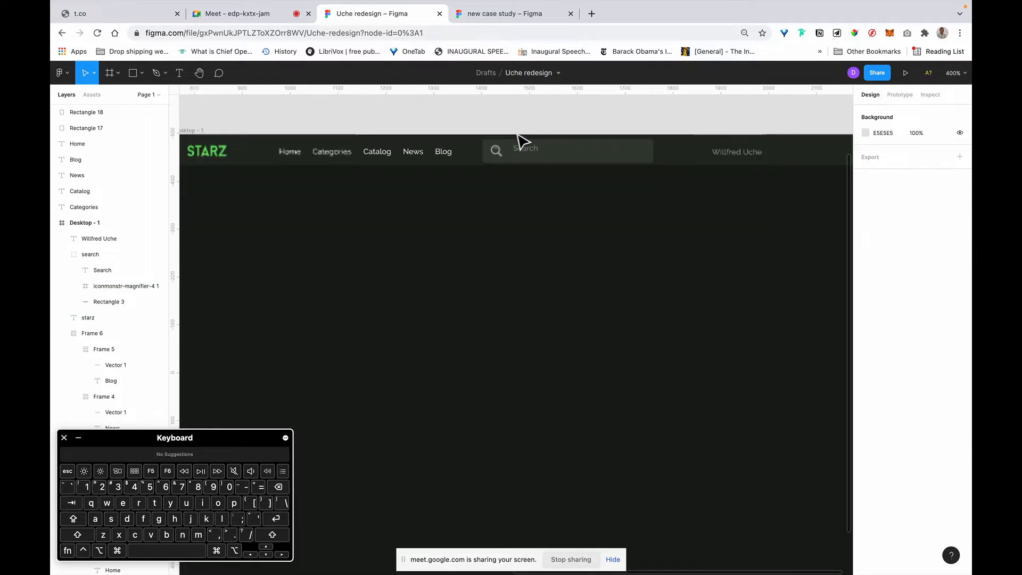
{"action": "scroll", "coordinate": [518, 135], "scroll_direction": "left", "scroll_amount": 1}
{"action": "scroll", "coordinate": [518, 134], "scroll_direction": "left", "scroll_amount": 2}
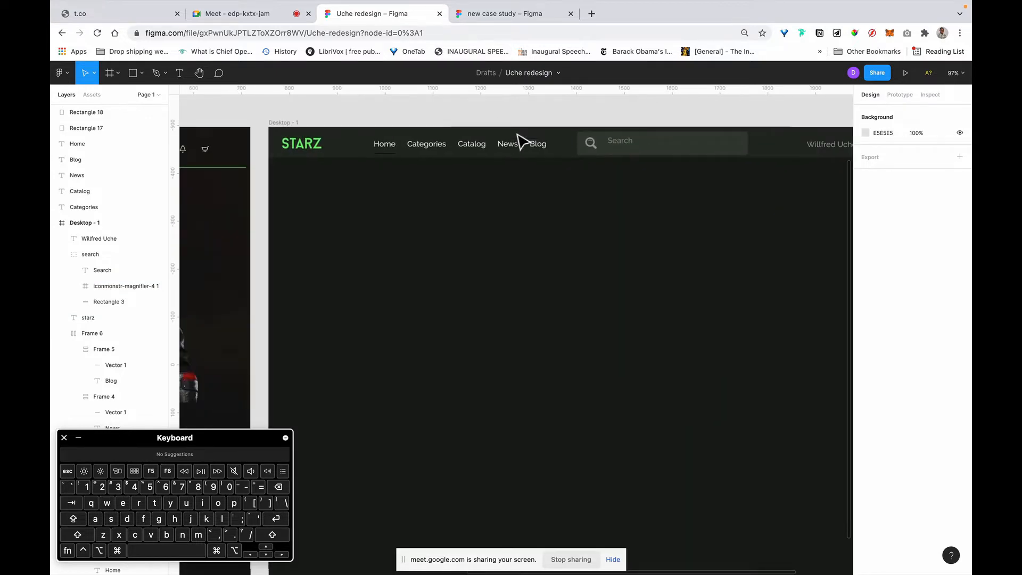
{"action": "left_click", "coordinate": [394, 148]}
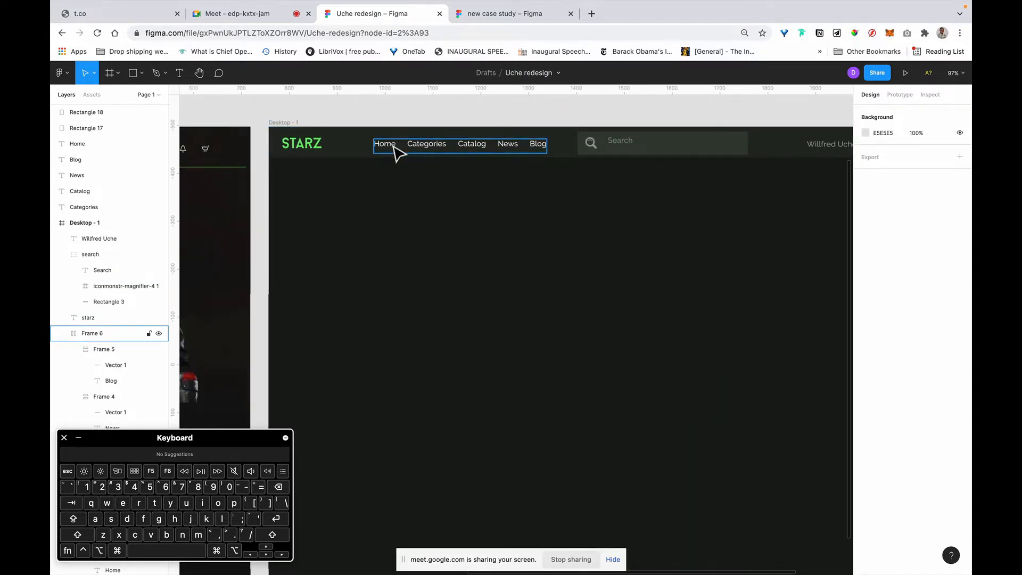
{"action": "scroll", "coordinate": [396, 149], "scroll_direction": "up", "scroll_amount": 3}
{"action": "scroll", "coordinate": [296, 154], "scroll_direction": "left", "scroll_amount": 4}
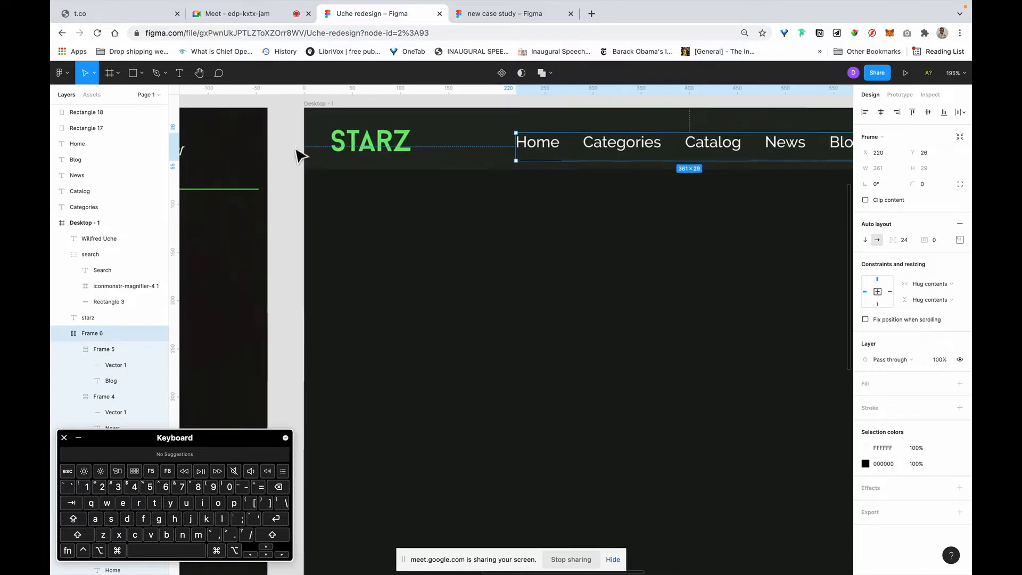
{"action": "left_click", "coordinate": [438, 166]}
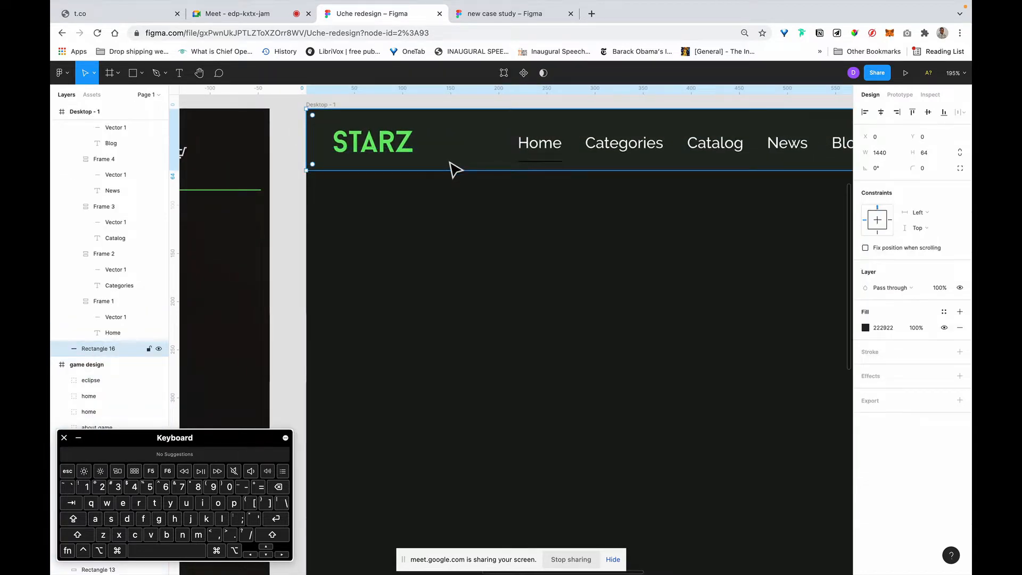
{"action": "scroll", "coordinate": [455, 168], "scroll_direction": "right", "scroll_amount": 3}
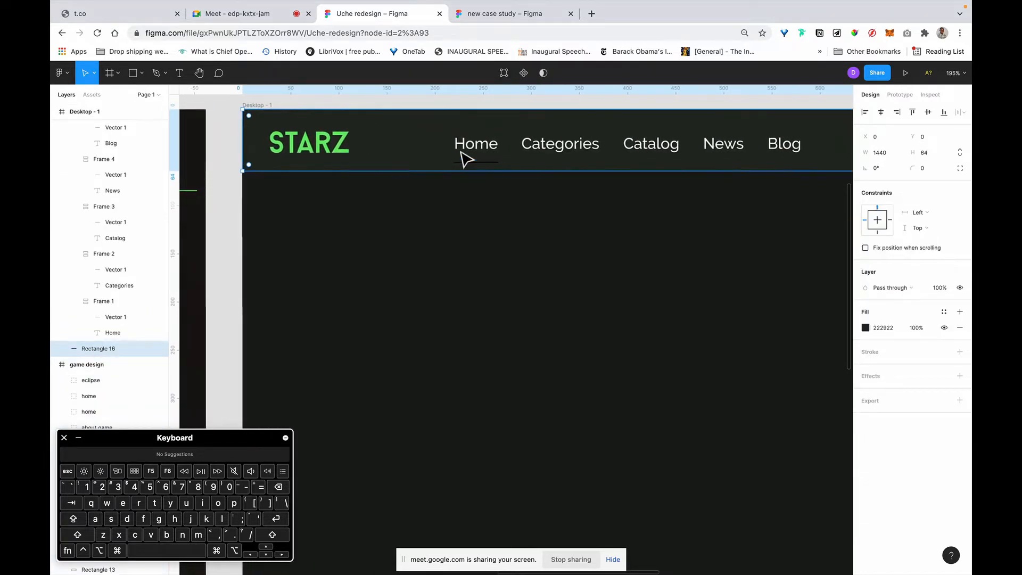
{"action": "left_click", "coordinate": [485, 157]}
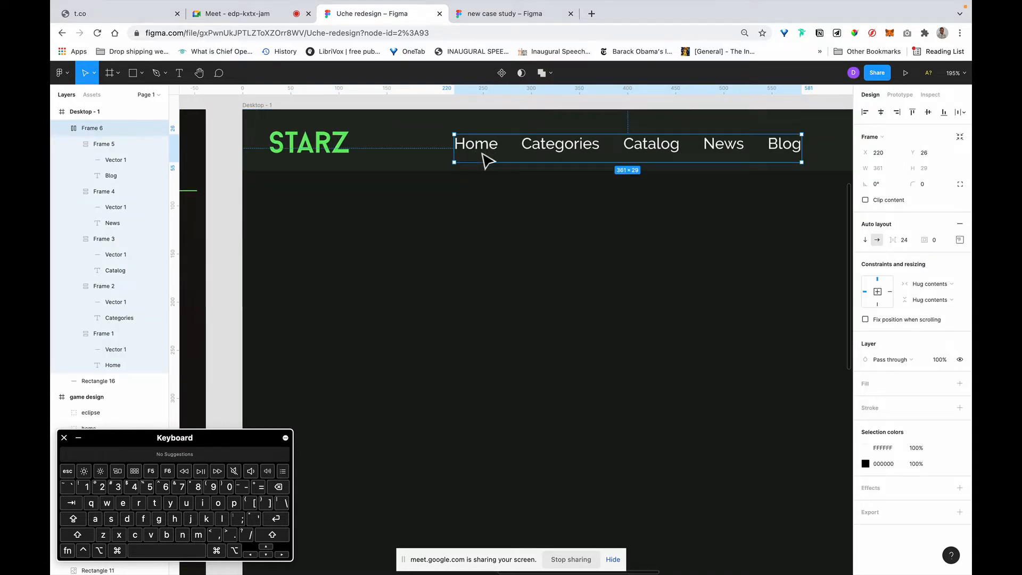
{"action": "left_click_drag", "start_coordinate": [483, 155], "coordinate": [484, 159]}
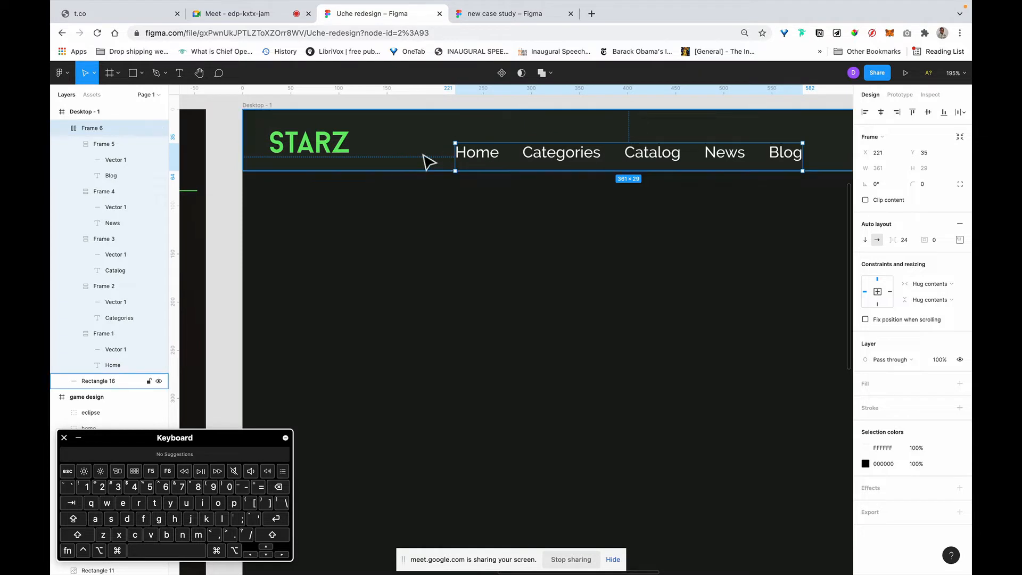
Step: Reduce the height of the header bar's background rectangle in Desktop - 1 to 53
{"action": "scroll", "coordinate": [690, 134], "scroll_direction": "right", "scroll_amount": 12}
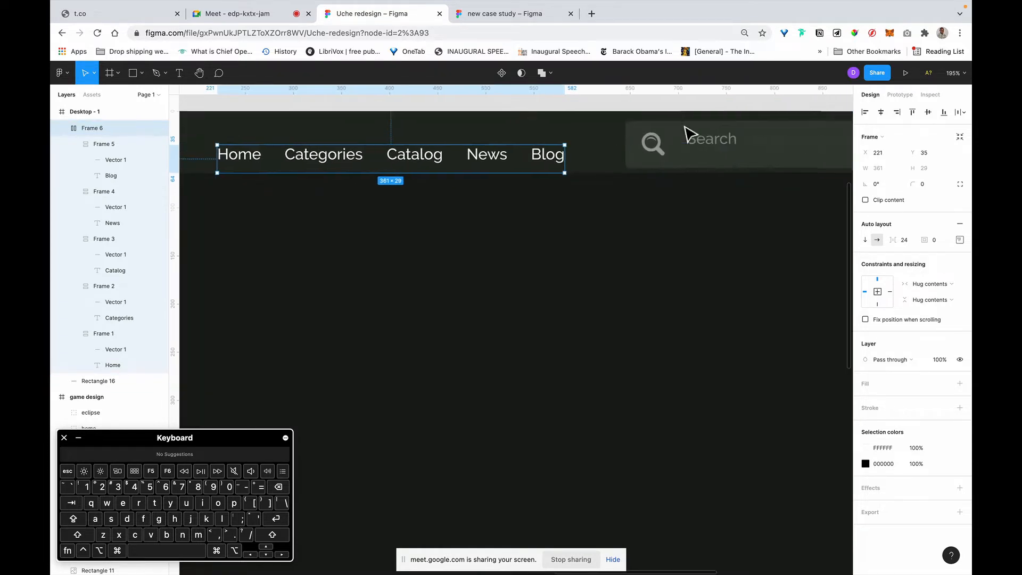
{"action": "scroll", "coordinate": [691, 134], "scroll_direction": "down", "scroll_amount": 5}
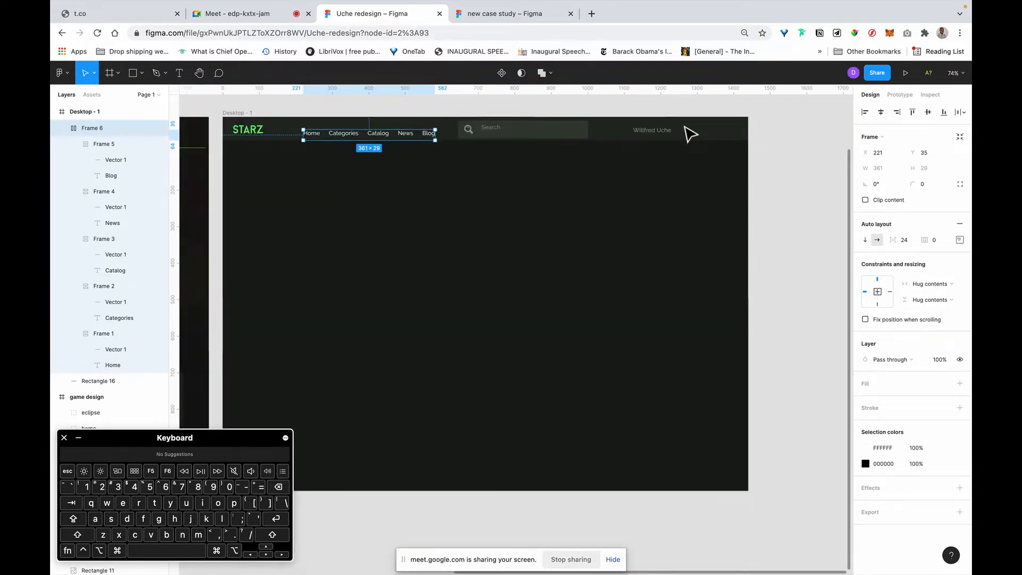
{"action": "scroll", "coordinate": [690, 134], "scroll_direction": "left", "scroll_amount": 3}
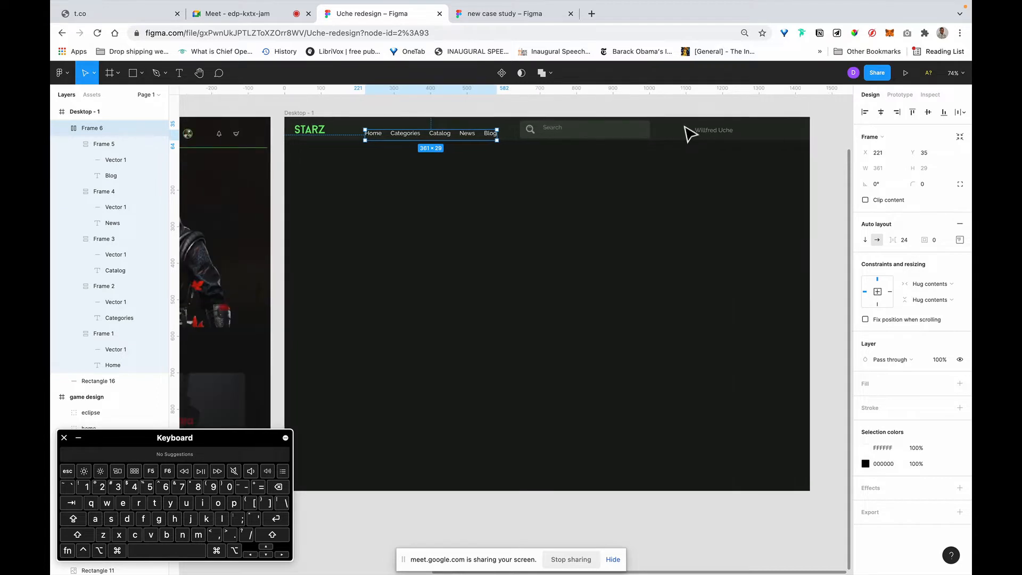
{"action": "scroll", "coordinate": [349, 193], "scroll_direction": "up", "scroll_amount": 5}
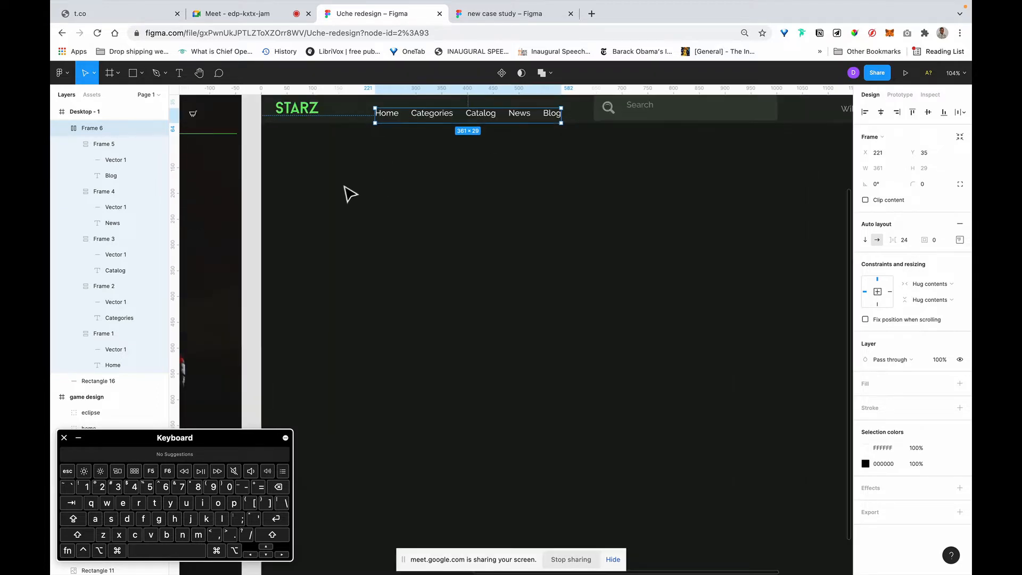
{"action": "scroll", "coordinate": [407, 209], "scroll_direction": "up", "scroll_amount": 5}
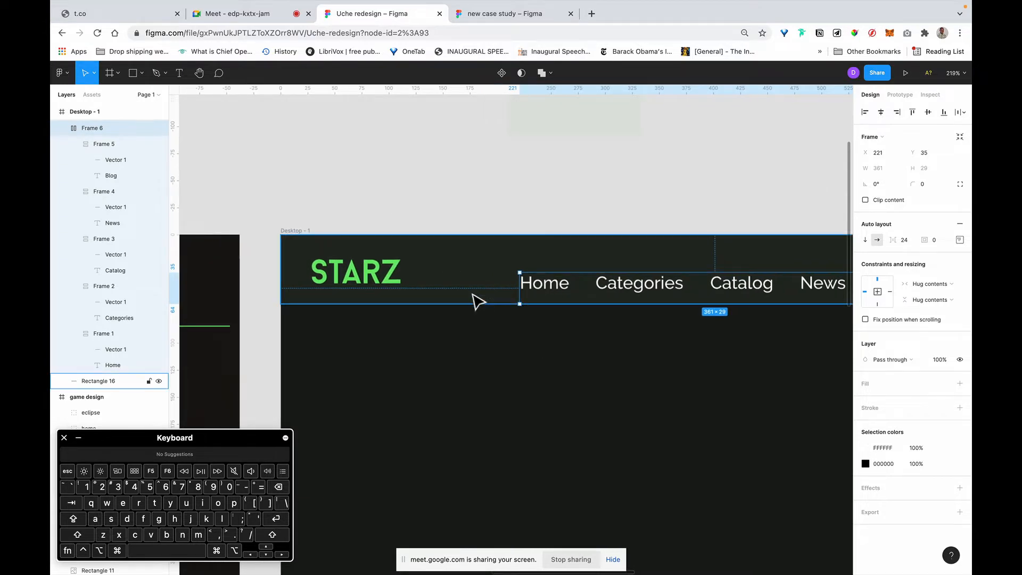
{"action": "left_click", "coordinate": [475, 298]}
{"action": "left_click_drag", "start_coordinate": [474, 305], "coordinate": [474, 293]}
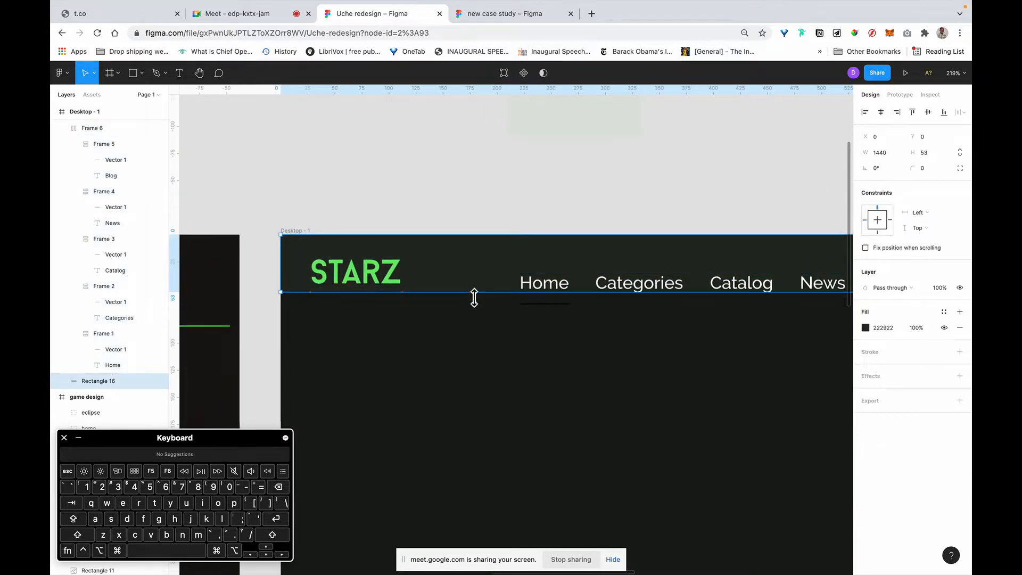
Step: Move the STARZ logo text up slightly so it sits around the vertical middle of the header bar
{"action": "double_click", "coordinate": [359, 283]}
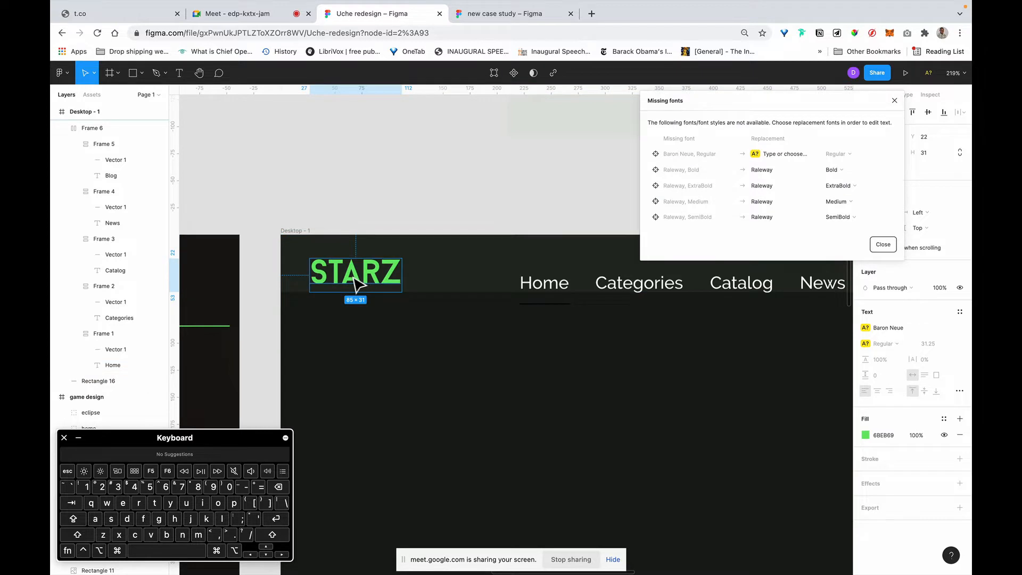
{"action": "left_click", "coordinate": [895, 100]}
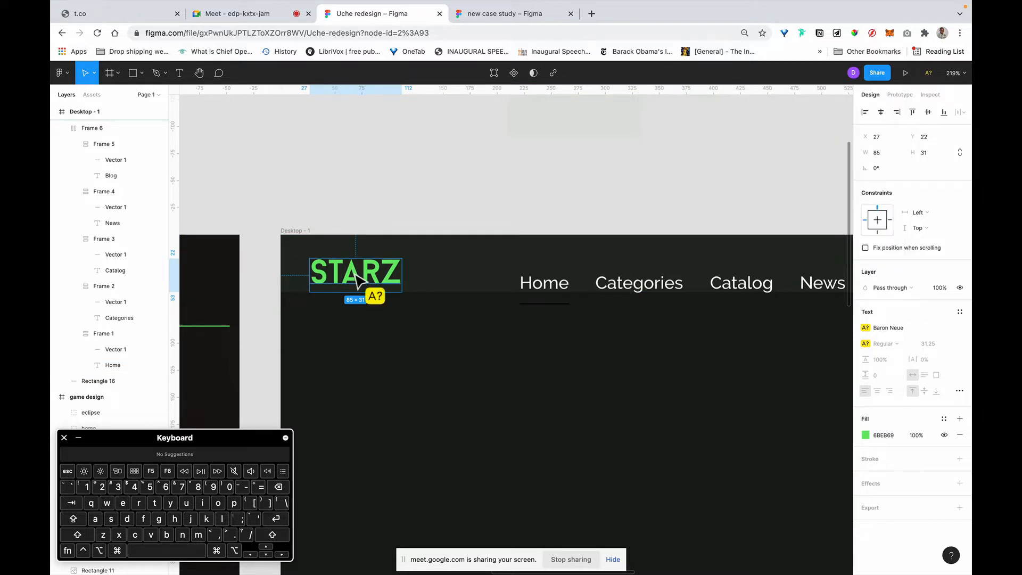
{"action": "left_click_drag", "start_coordinate": [355, 280], "coordinate": [358, 271]}
Step: Move the navigation links frame up to X 220 inside the header bar and align its vertical centre with the bar's background rectangle
{"action": "left_click", "coordinate": [563, 290]}
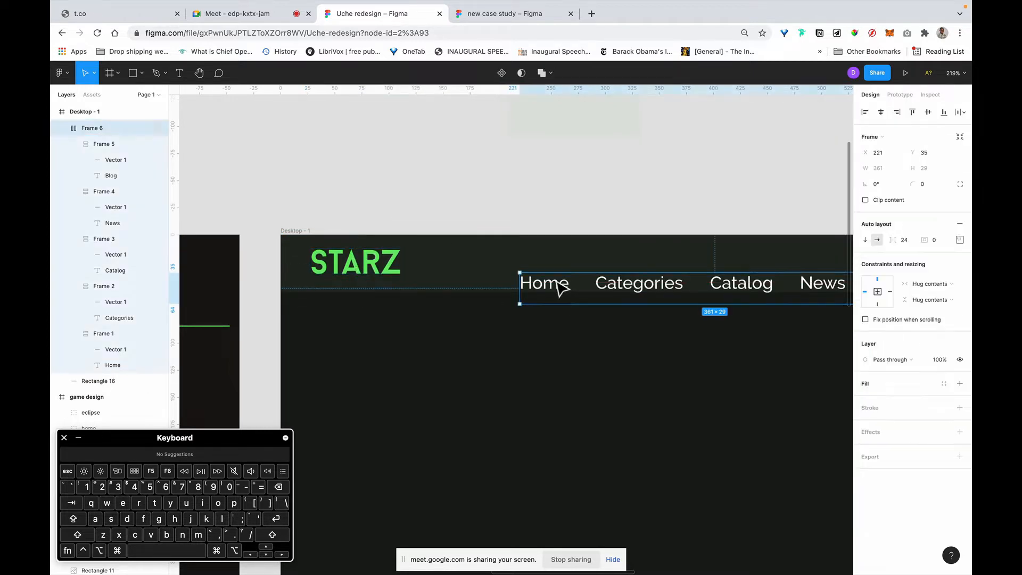
{"action": "left_click_drag", "start_coordinate": [569, 292], "coordinate": [564, 274]}
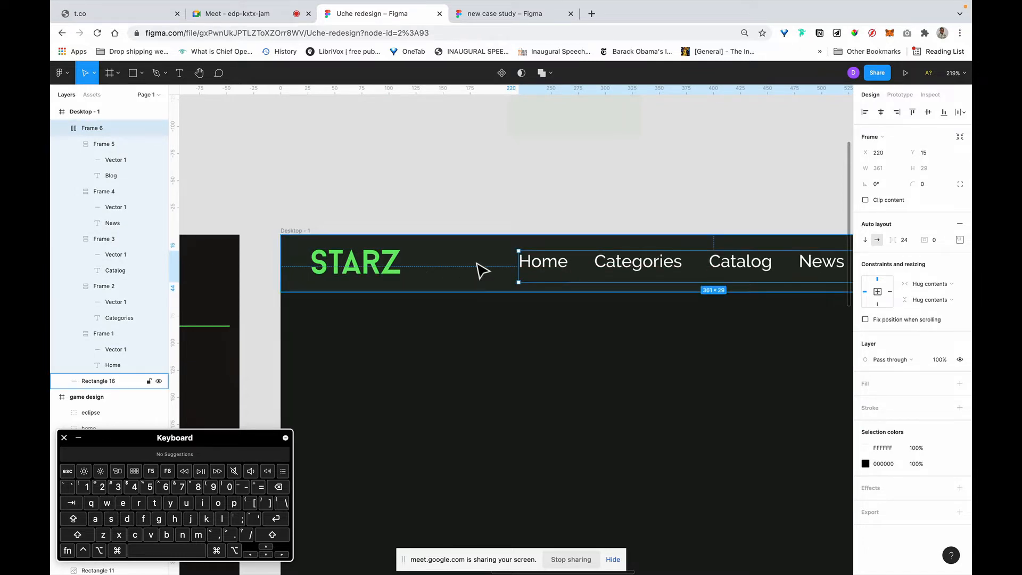
{"action": "key", "text": "shift"}
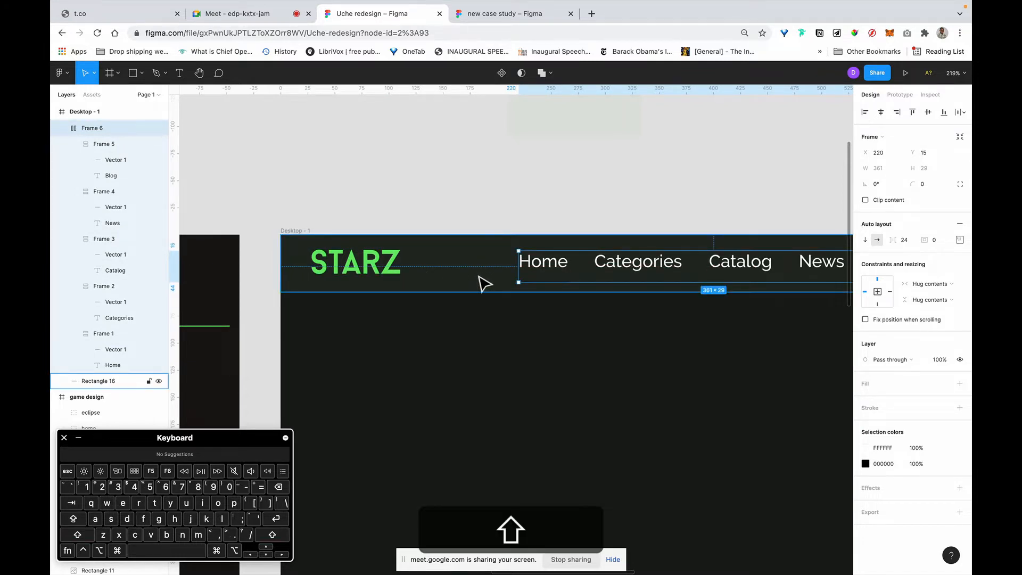
{"action": "left_click", "coordinate": [473, 272], "text": "shift"}
{"action": "left_click", "coordinate": [928, 113]}
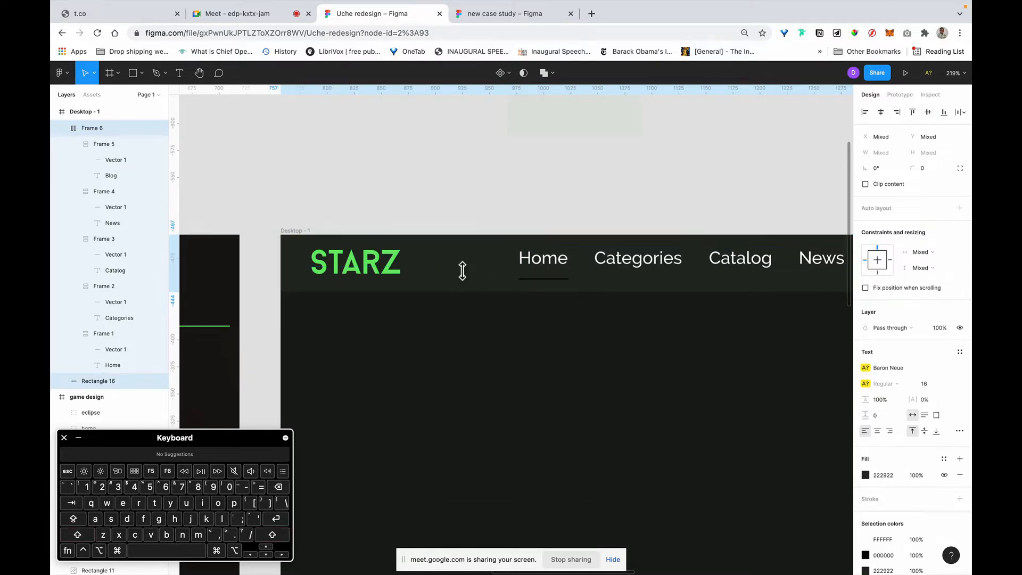
{"action": "left_click", "coordinate": [504, 217]}
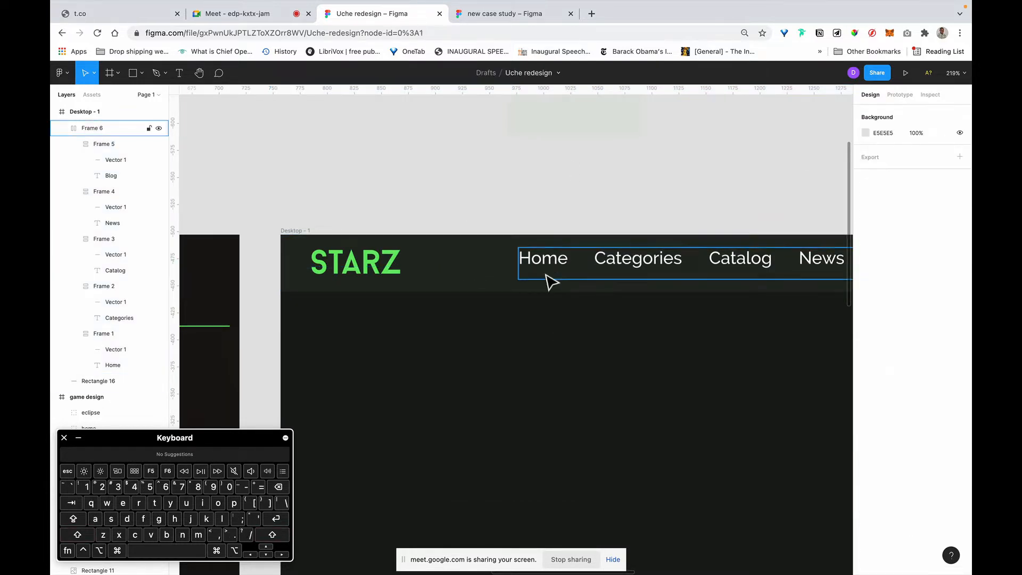
Step: Extend the navigation links frame to a height of 41 and set its five link frames' vertical resizing to Fill container
{"action": "left_click", "coordinate": [561, 271]}
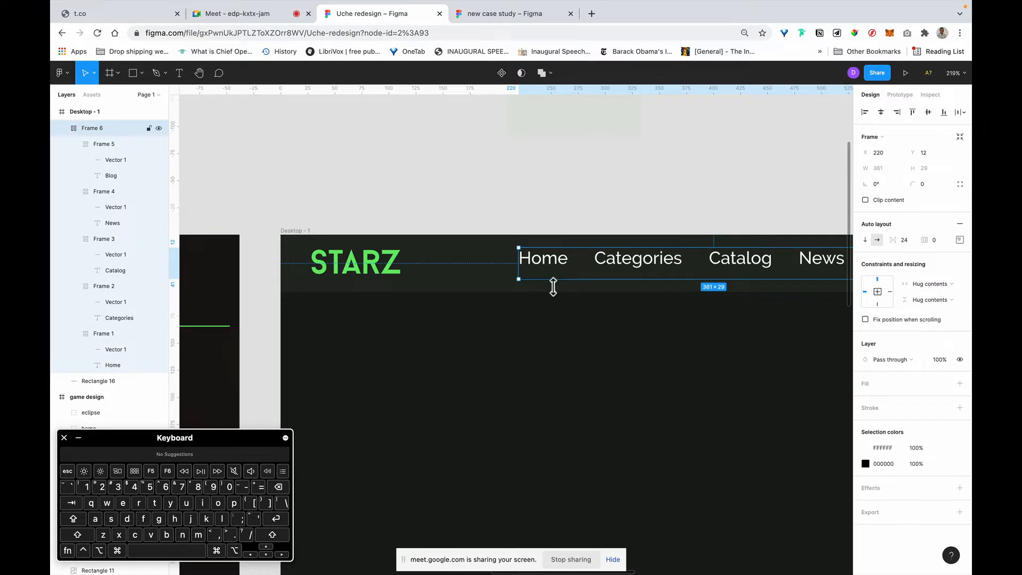
{"action": "left_click_drag", "start_coordinate": [553, 289], "coordinate": [553, 299]}
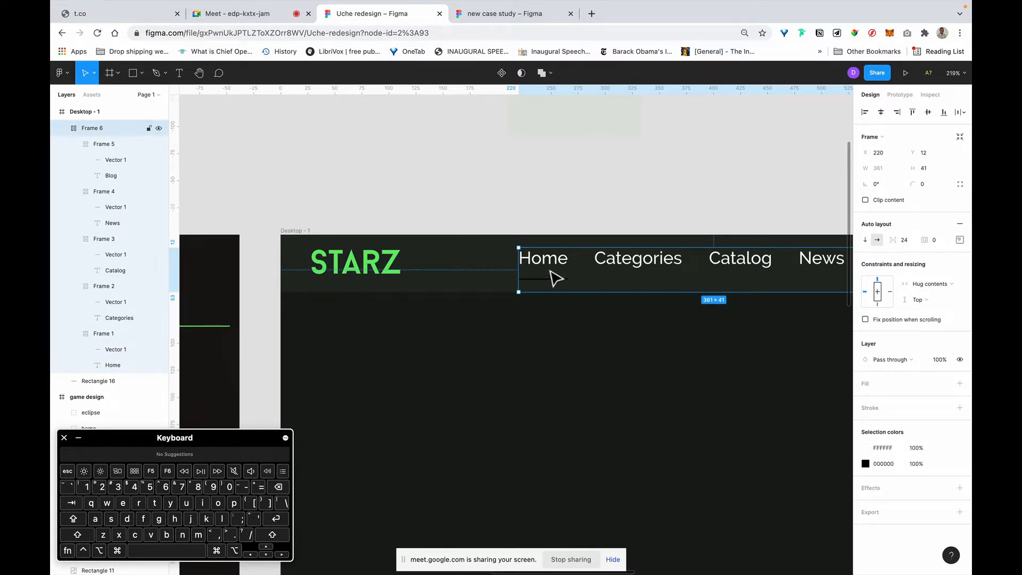
{"action": "left_click", "coordinate": [555, 279]}
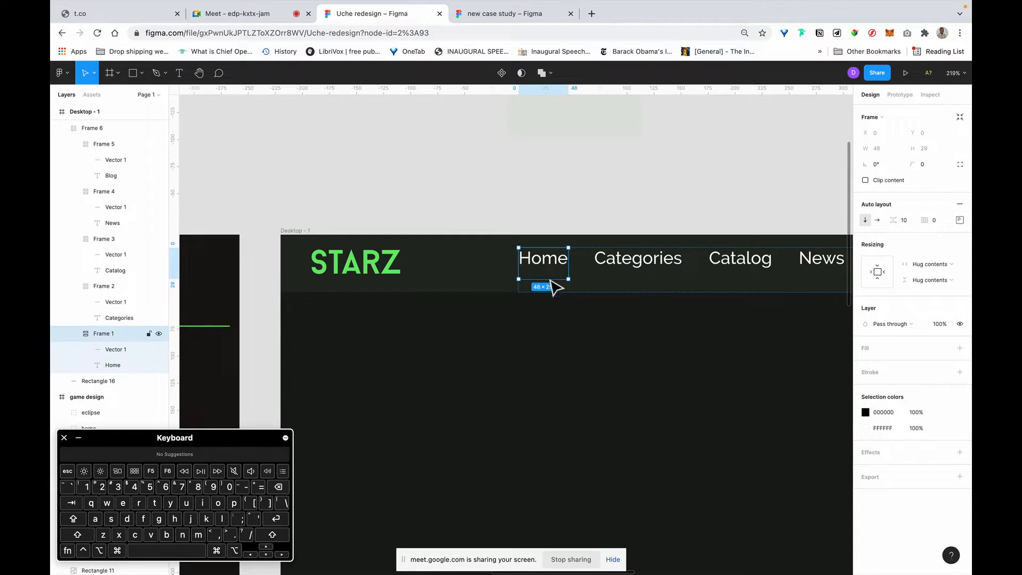
{"action": "left_click", "coordinate": [619, 265], "text": "shift"}
{"action": "key", "text": "super+a"}
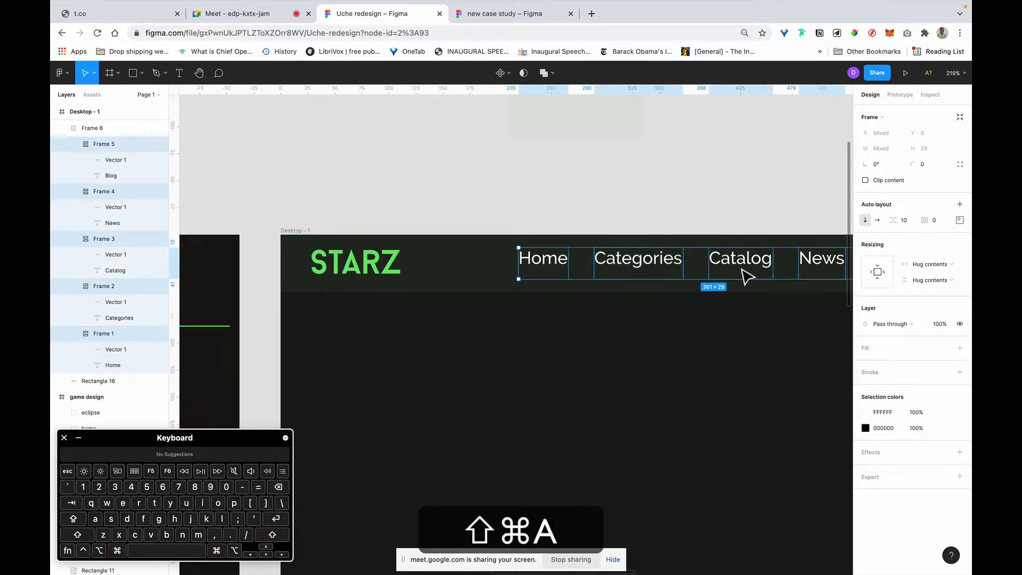
{"action": "scroll", "coordinate": [742, 268], "scroll_direction": "right", "scroll_amount": 1}
{"action": "scroll", "coordinate": [747, 276], "scroll_direction": "right", "scroll_amount": 5}
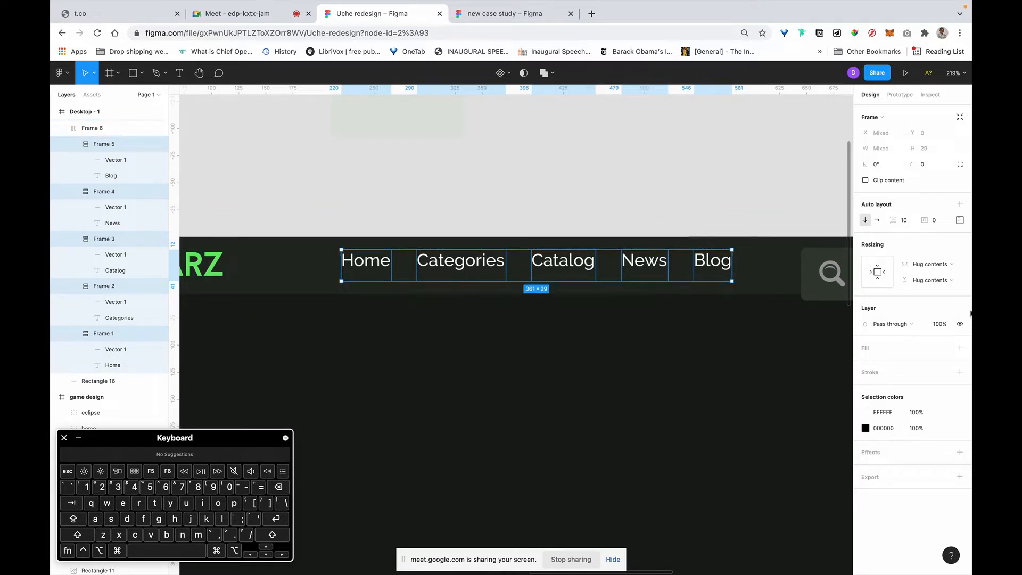
{"action": "left_click", "coordinate": [925, 287]}
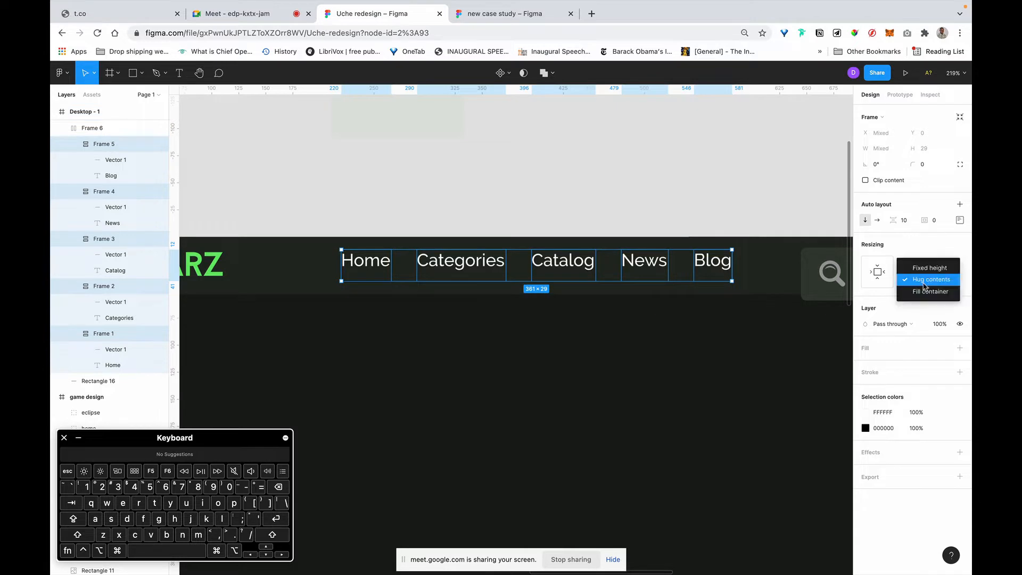
{"action": "left_click", "coordinate": [928, 293]}
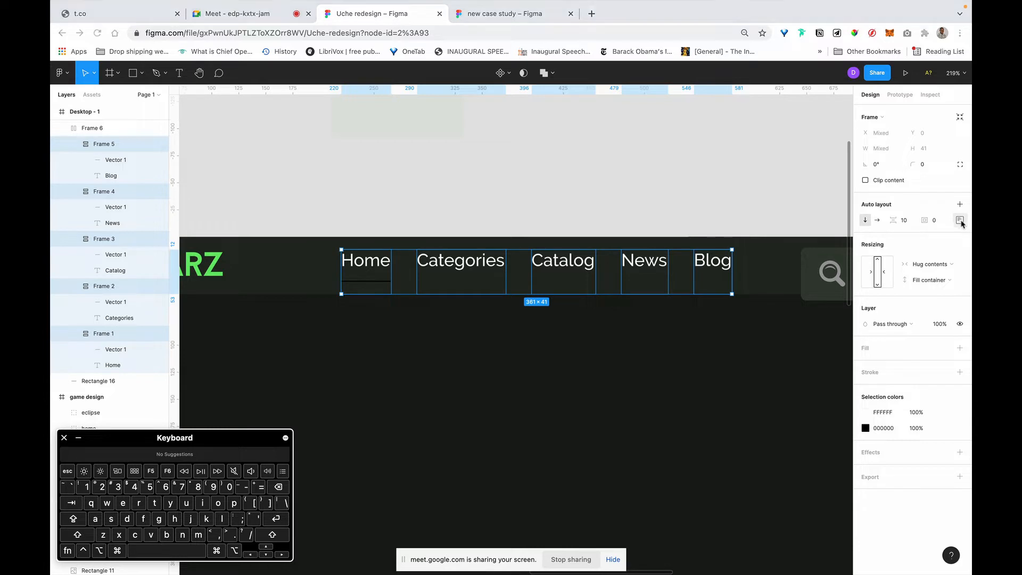
Step: Set the auto layout distribution of the five navigation link frames to Space between
{"action": "left_click", "coordinate": [962, 224]}
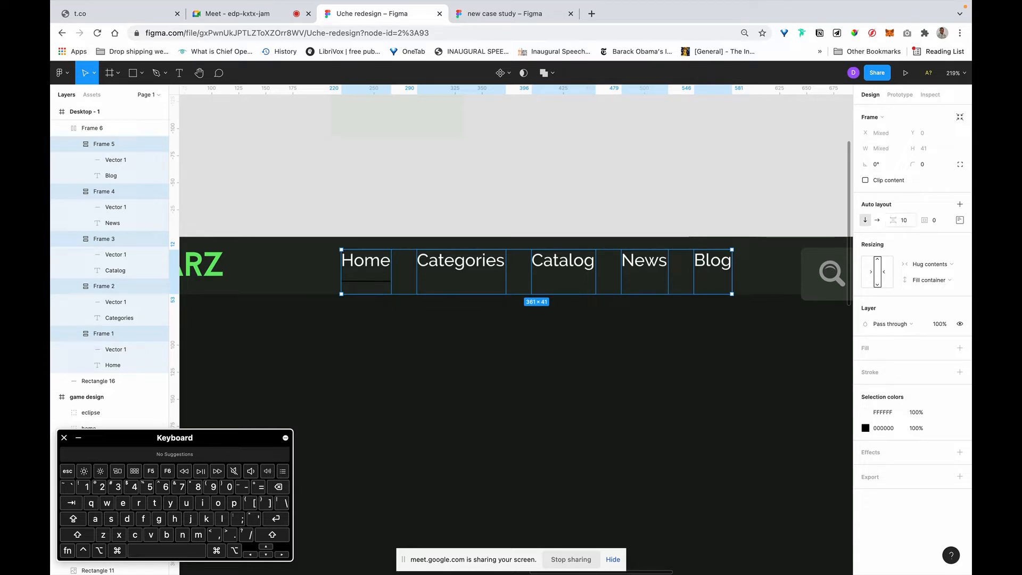
{"action": "left_click_drag", "start_coordinate": [891, 222], "coordinate": [934, 228]}
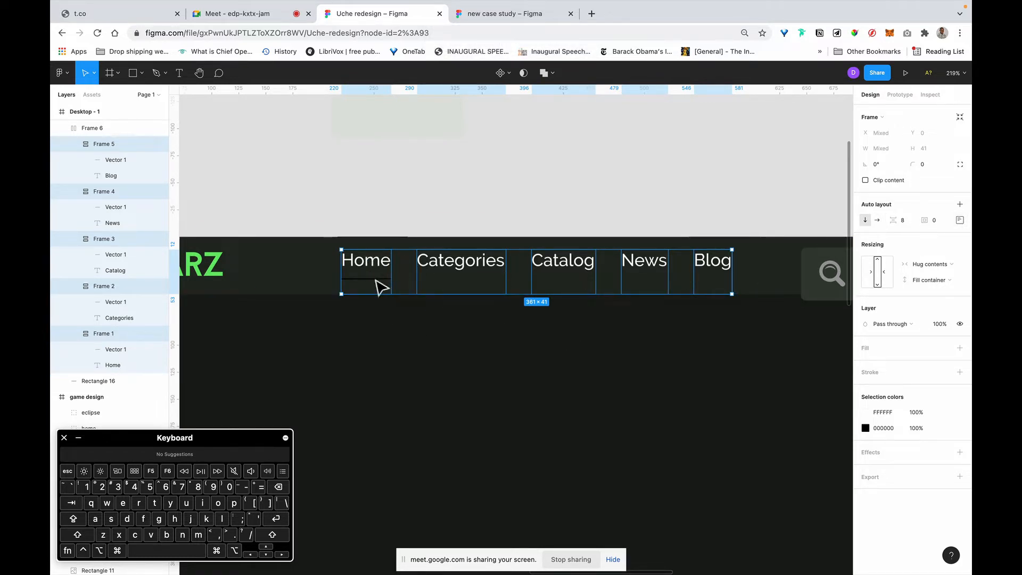
{"action": "left_click", "coordinate": [959, 220]}
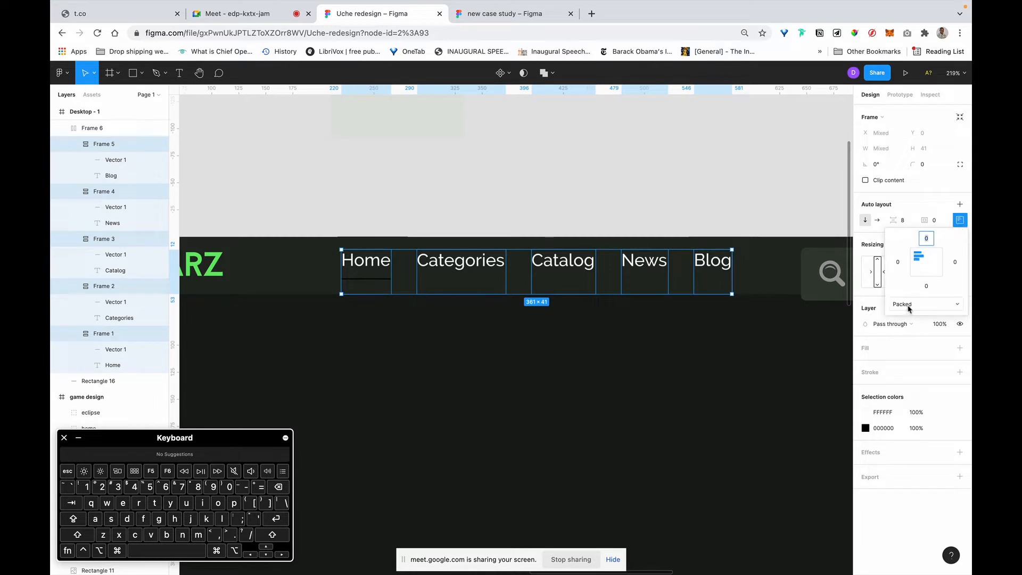
{"action": "left_click", "coordinate": [909, 307]}
{"action": "left_click", "coordinate": [912, 316]}
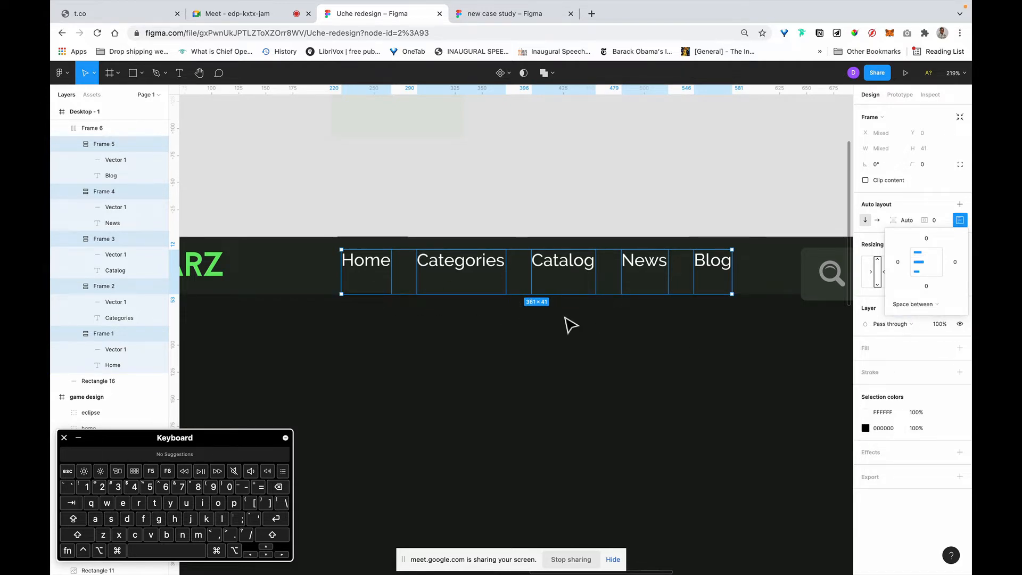
Step: Recolour the black underline in the navigation links to green 5CC55A, sampled from the Buy button in the game design
{"action": "scroll", "coordinate": [559, 349], "scroll_direction": "down", "scroll_amount": 5}
{"action": "scroll", "coordinate": [624, 346], "scroll_direction": "left", "scroll_amount": 1}
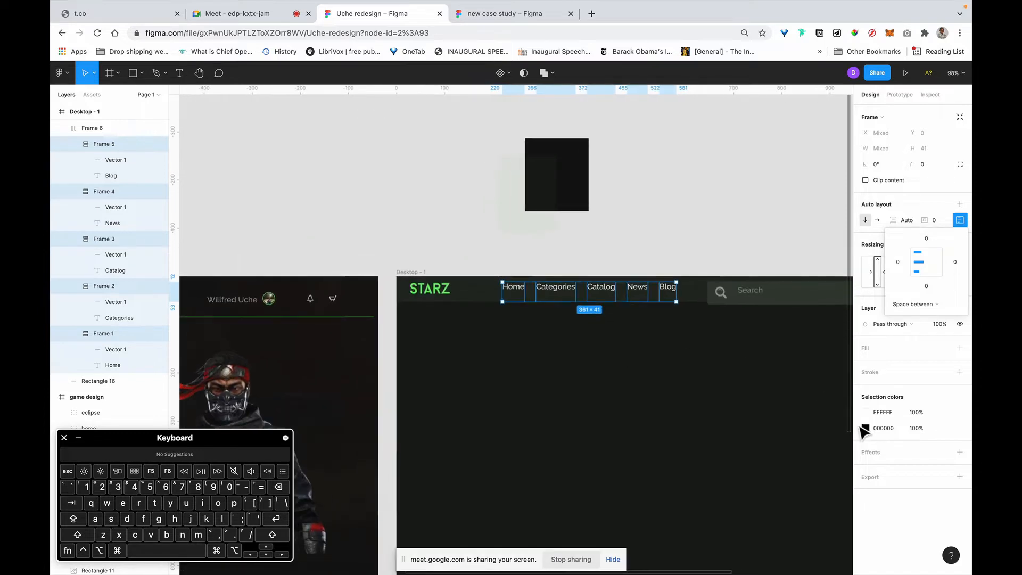
{"action": "left_click", "coordinate": [865, 429]}
{"action": "left_click", "coordinate": [749, 466]}
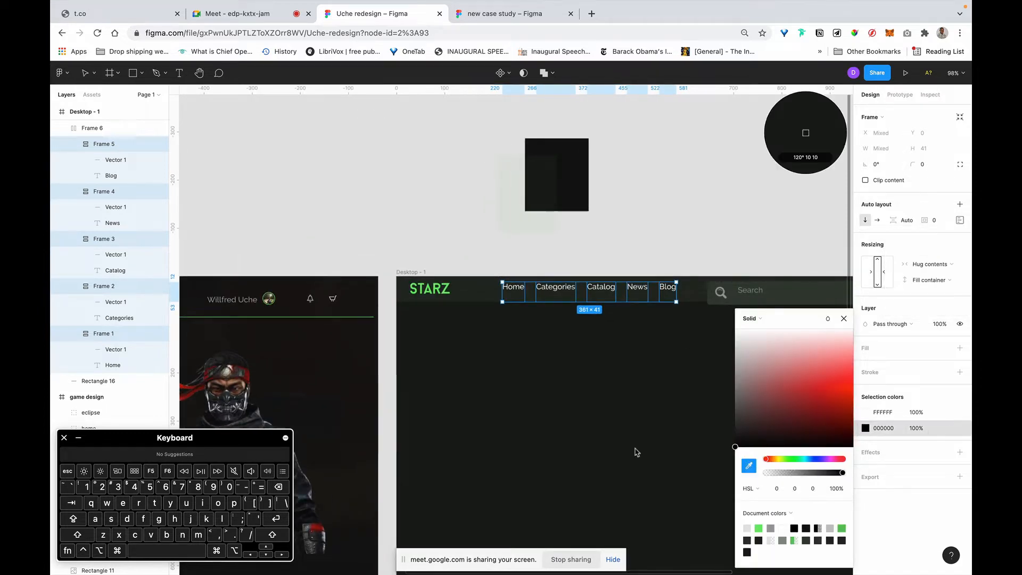
{"action": "scroll", "coordinate": [420, 397], "scroll_direction": "left", "scroll_amount": 6}
{"action": "scroll", "coordinate": [420, 396], "scroll_direction": "down", "scroll_amount": 3}
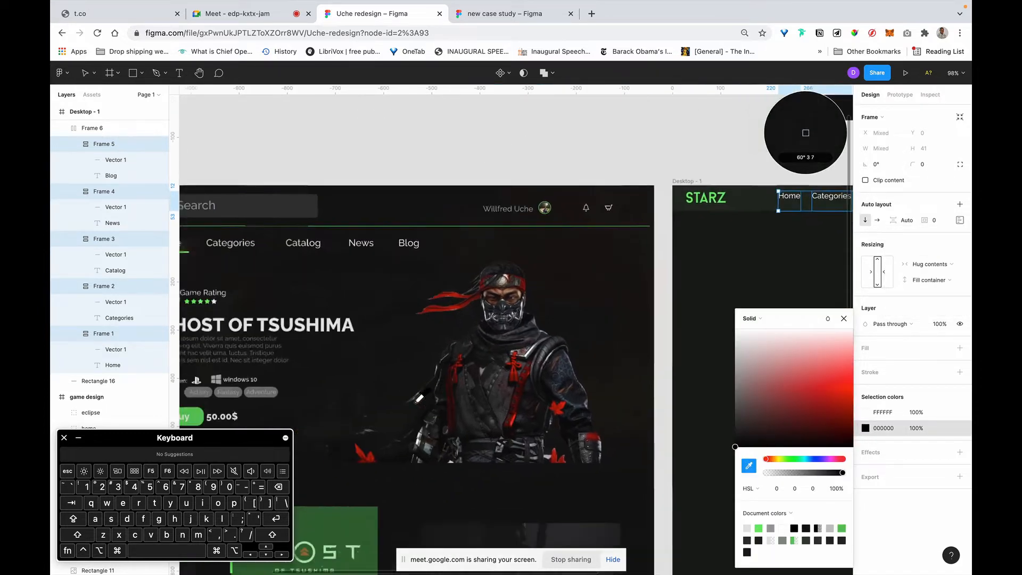
{"action": "scroll", "coordinate": [420, 397], "scroll_direction": "down", "scroll_amount": 3}
{"action": "scroll", "coordinate": [420, 397], "scroll_direction": "left", "scroll_amount": 3}
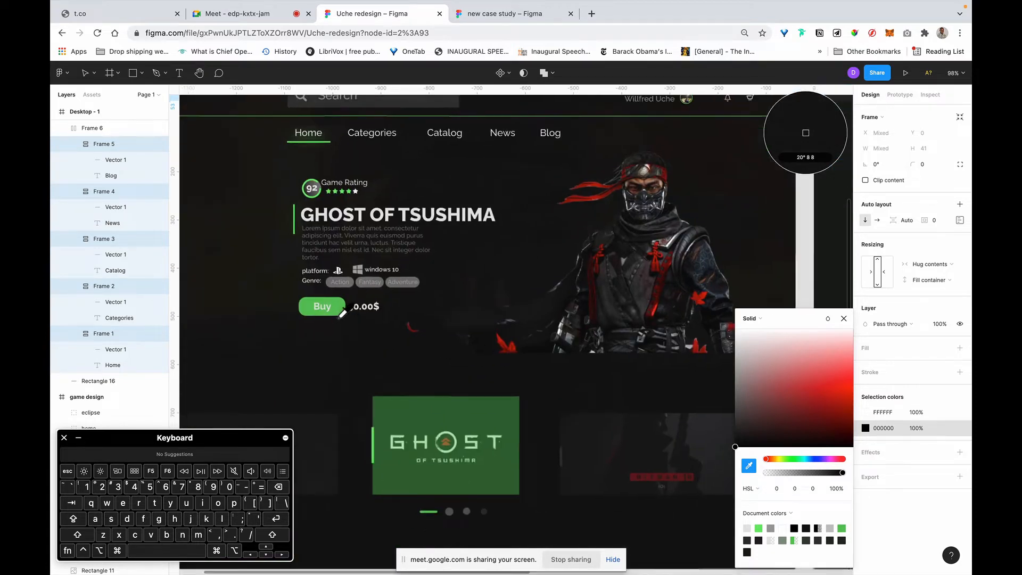
{"action": "left_click", "coordinate": [344, 314]}
{"action": "scroll", "coordinate": [532, 228], "scroll_direction": "right", "scroll_amount": 10}
{"action": "scroll", "coordinate": [532, 229], "scroll_direction": "up", "scroll_amount": 3}
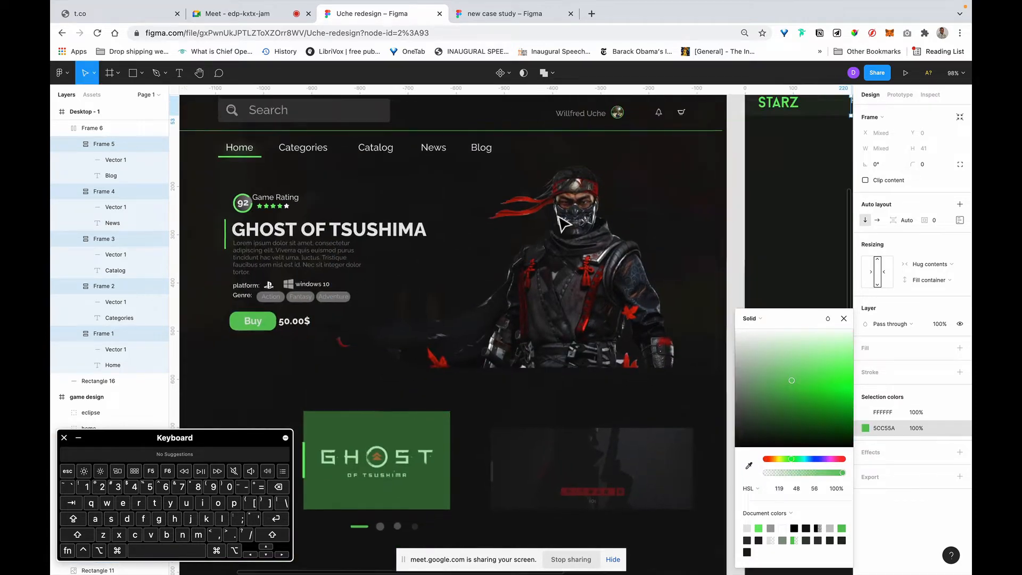
{"action": "scroll", "coordinate": [564, 224], "scroll_direction": "right", "scroll_amount": 2}
{"action": "scroll", "coordinate": [535, 164], "scroll_direction": "up", "scroll_amount": 2}
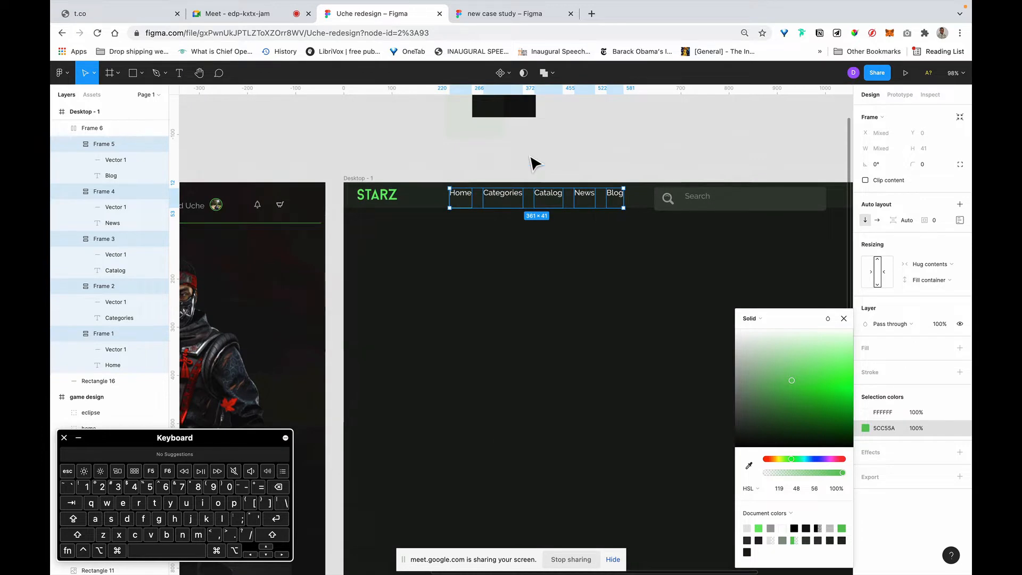
{"action": "left_click", "coordinate": [535, 163]}
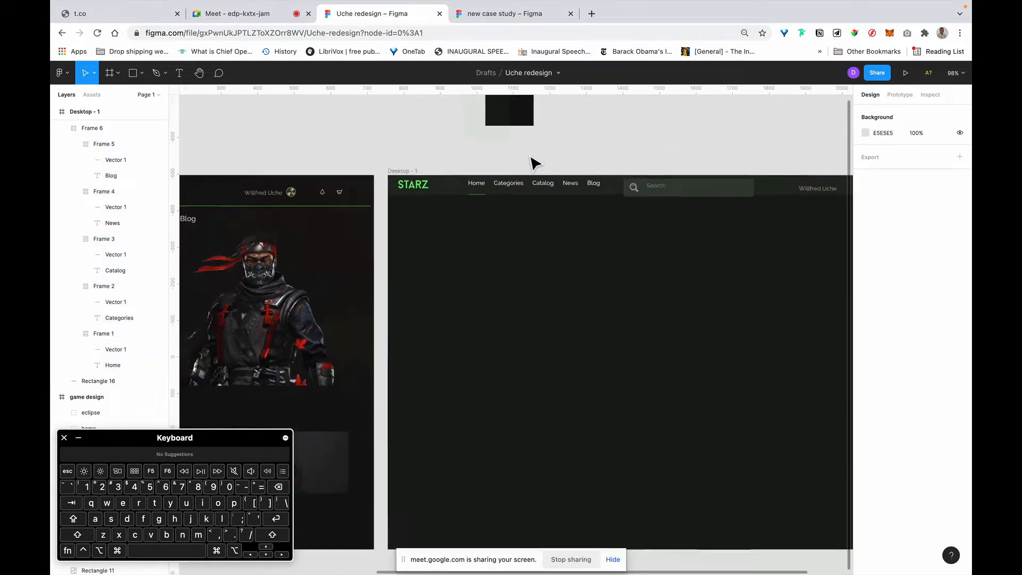
Step: Reduce the navigation links frame's height to 32 and lower it to Y 21 so it rests on the header bar's lower edge
{"action": "scroll", "coordinate": [535, 163], "scroll_direction": "up", "scroll_amount": 5}
{"action": "scroll", "coordinate": [535, 164], "scroll_direction": "up", "scroll_amount": 5}
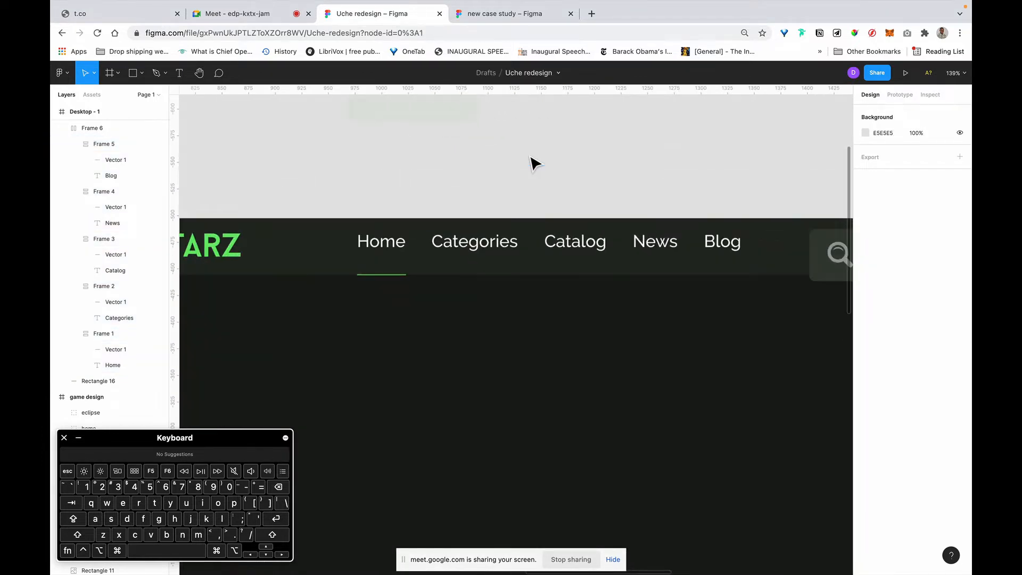
{"action": "scroll", "coordinate": [393, 238], "scroll_direction": "left", "scroll_amount": 2}
{"action": "left_click", "coordinate": [457, 256]}
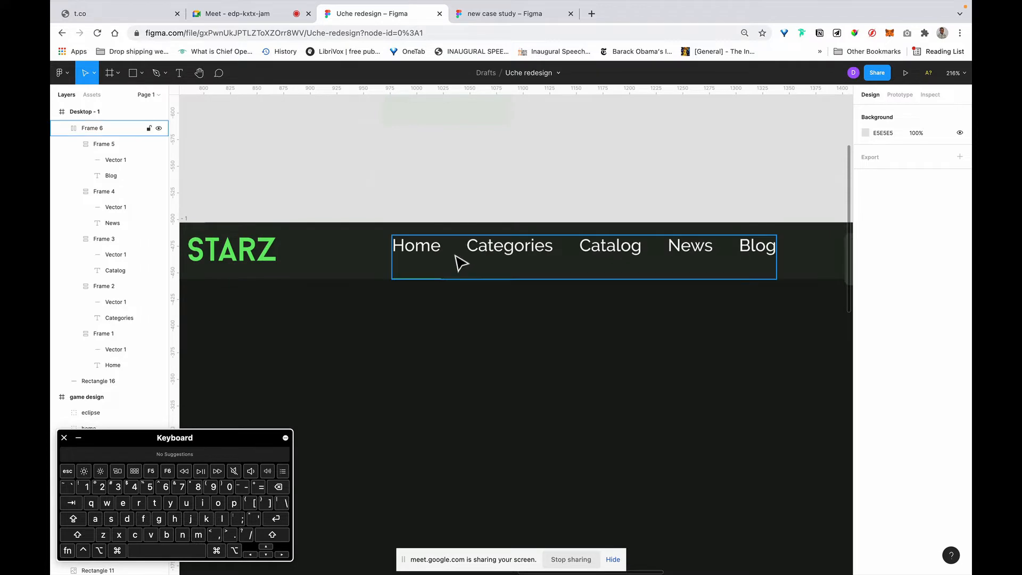
{"action": "left_click", "coordinate": [478, 284]}
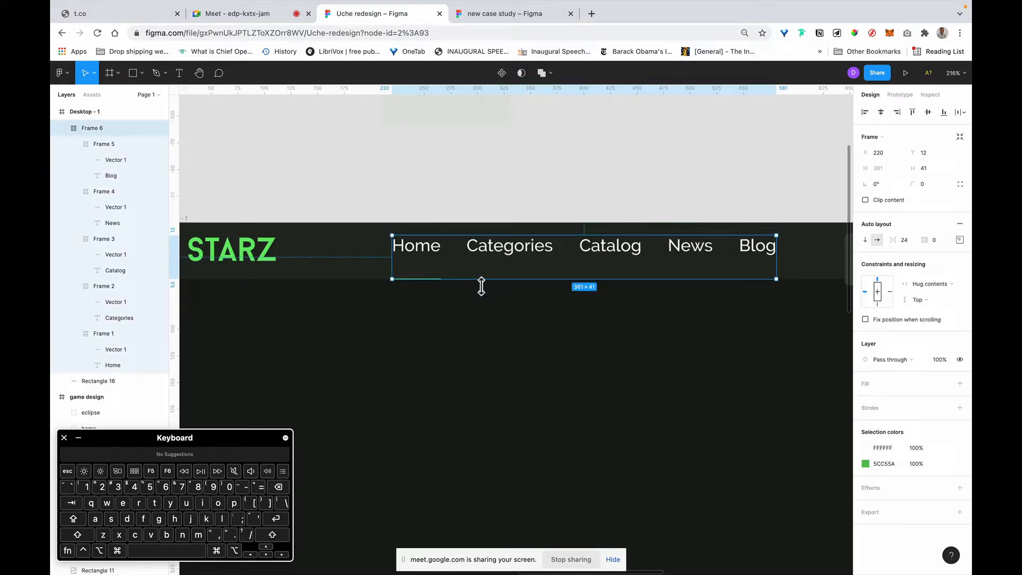
{"action": "left_click_drag", "start_coordinate": [481, 286], "coordinate": [481, 276]}
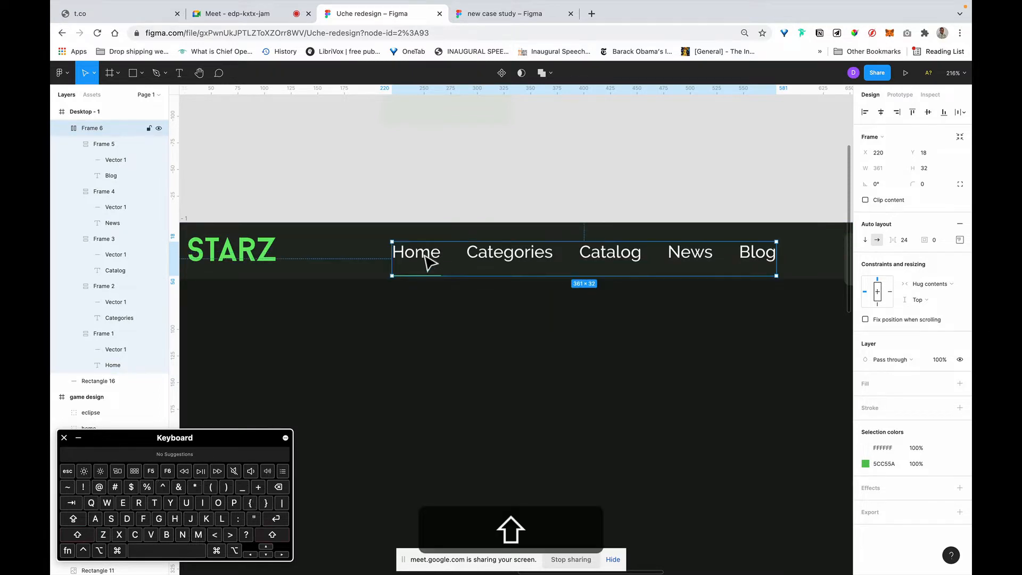
{"action": "left_click_drag", "start_coordinate": [425, 256], "coordinate": [430, 266]}
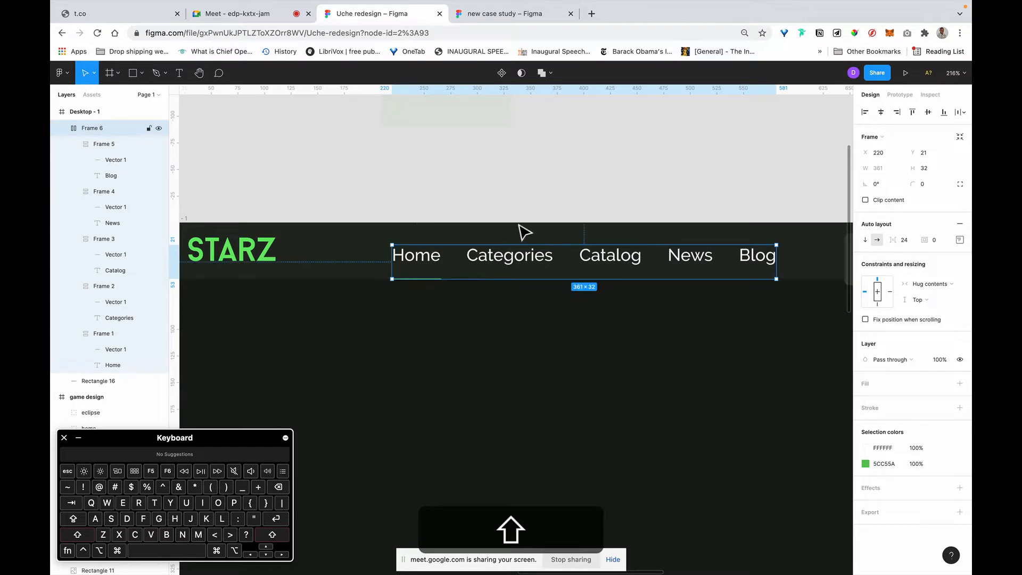
{"action": "key", "text": "alt"}
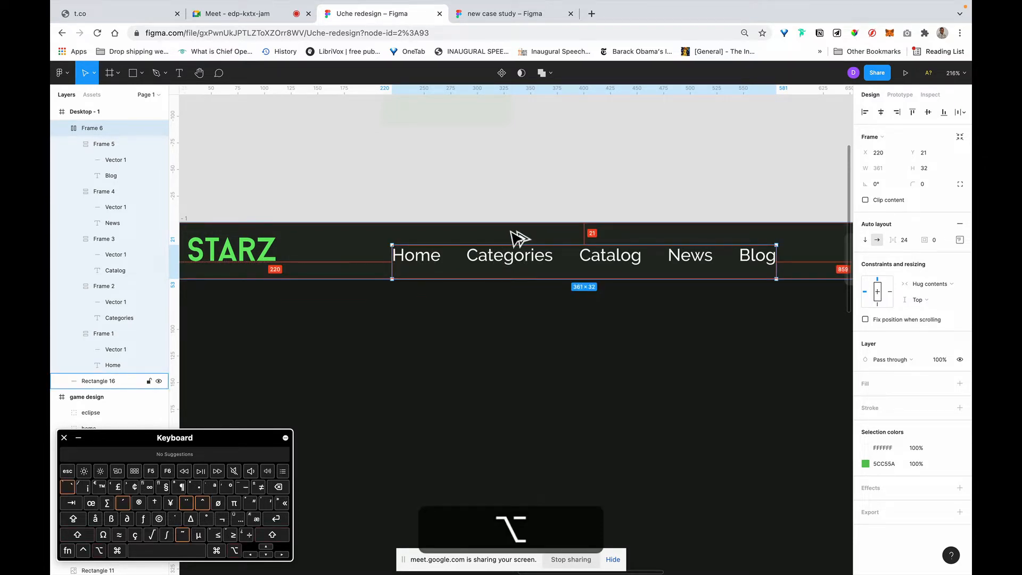
{"action": "scroll", "coordinate": [657, 248], "scroll_direction": "right", "scroll_amount": 10}
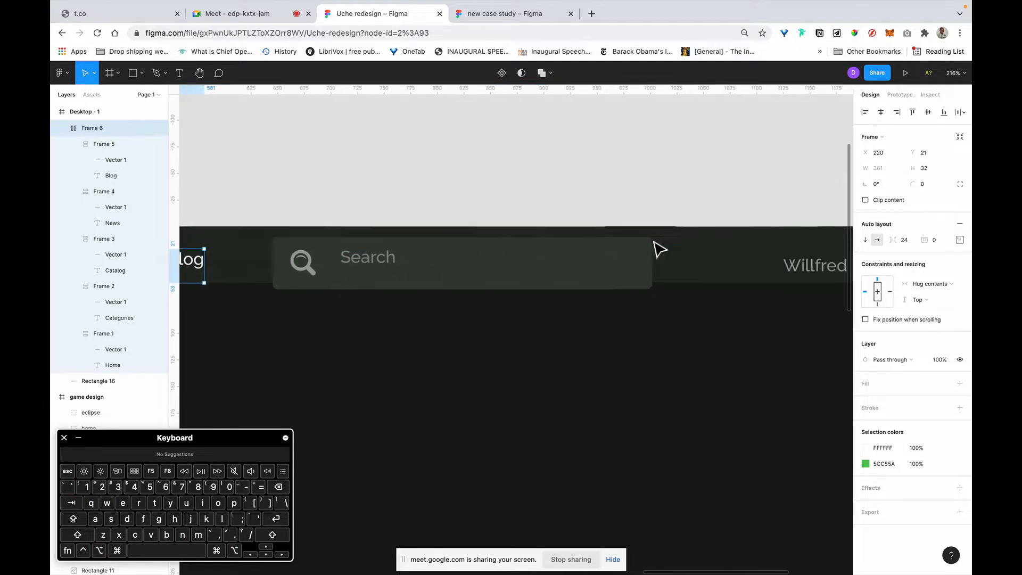
{"action": "scroll", "coordinate": [657, 247], "scroll_direction": "down", "scroll_amount": 5}
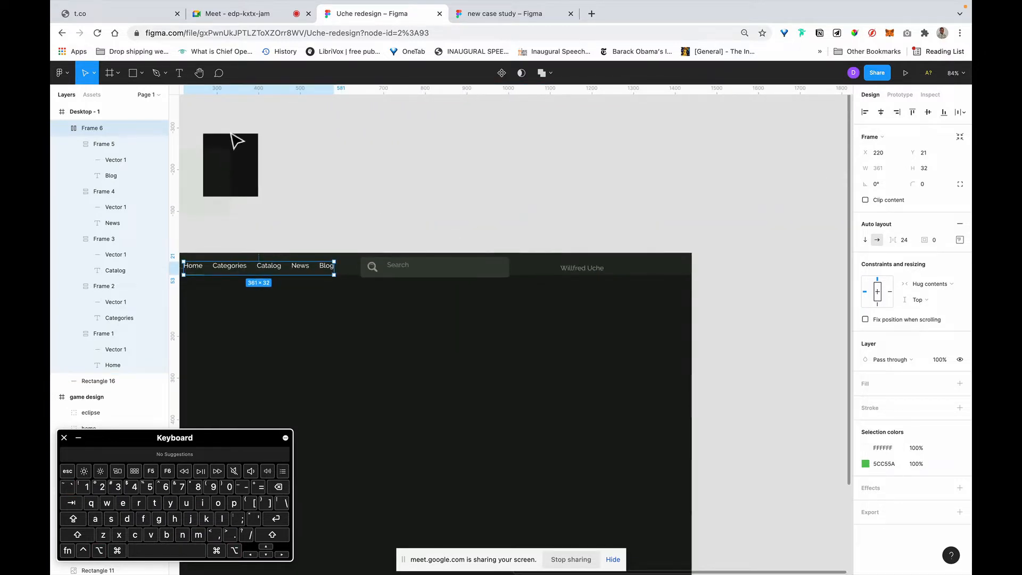
{"action": "key", "text": "super+/"}
{"action": "left_click", "coordinate": [423, 148]}
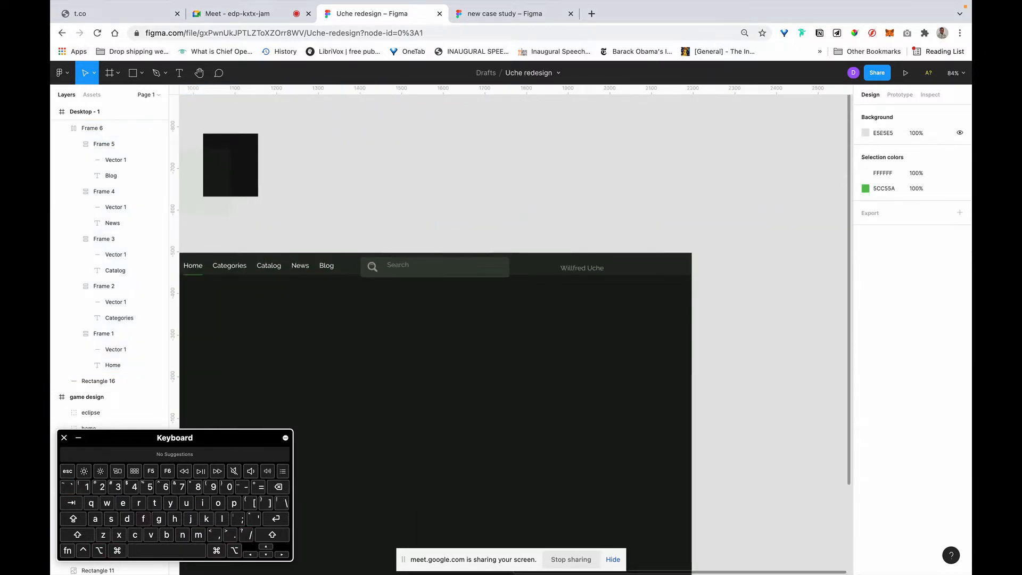
{"action": "key", "text": "t"}
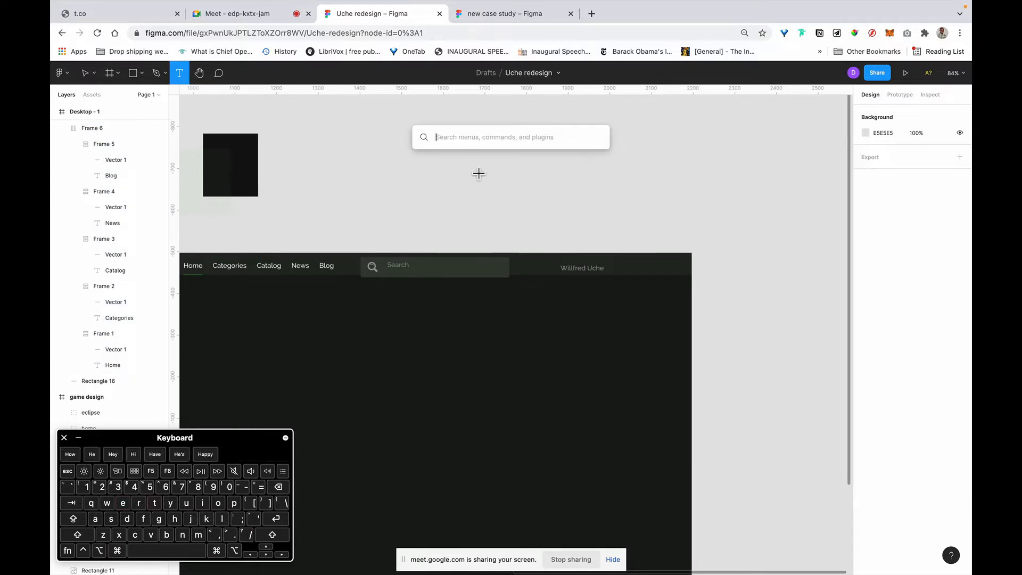
{"action": "key", "text": "Escape"}
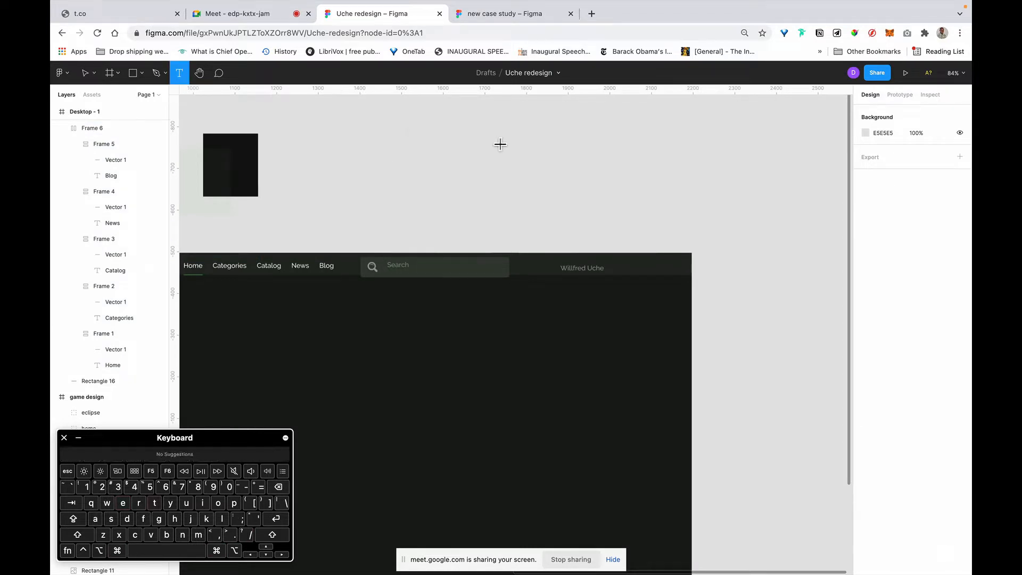
{"action": "key", "text": "Escape"}
{"action": "right_click", "coordinate": [506, 148]}
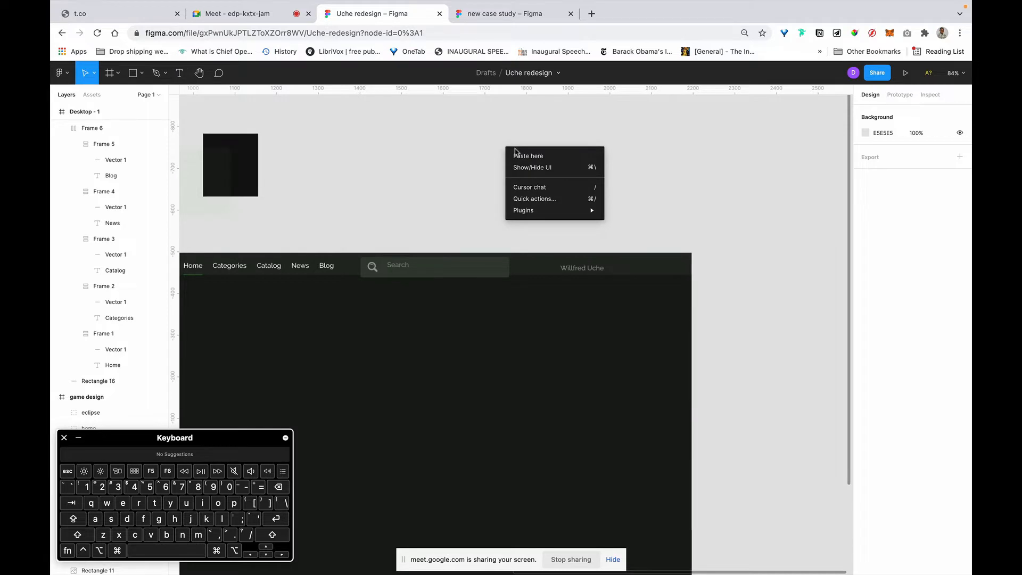
{"action": "left_click", "coordinate": [438, 152]}
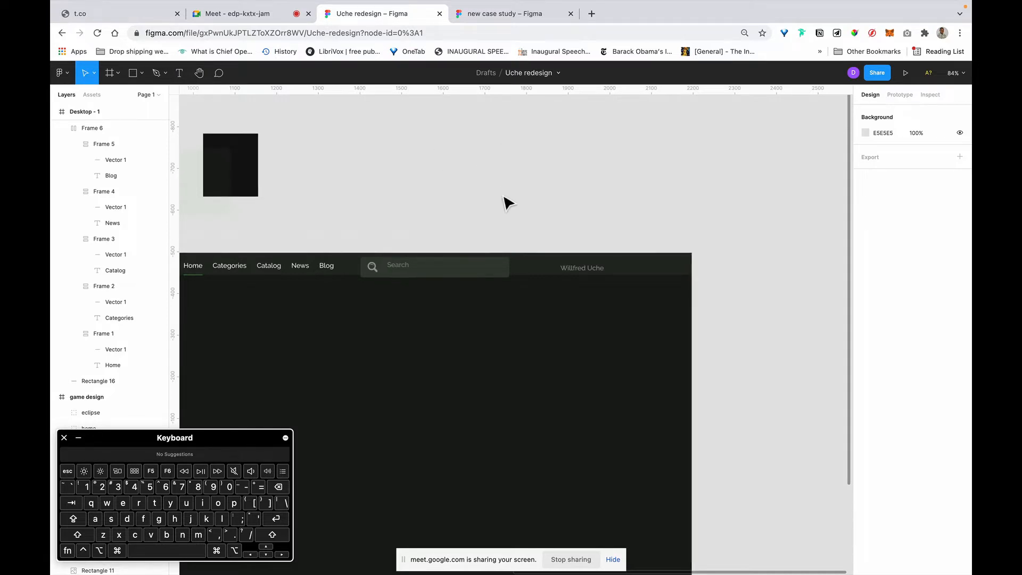
{"action": "right_click", "coordinate": [464, 149]}
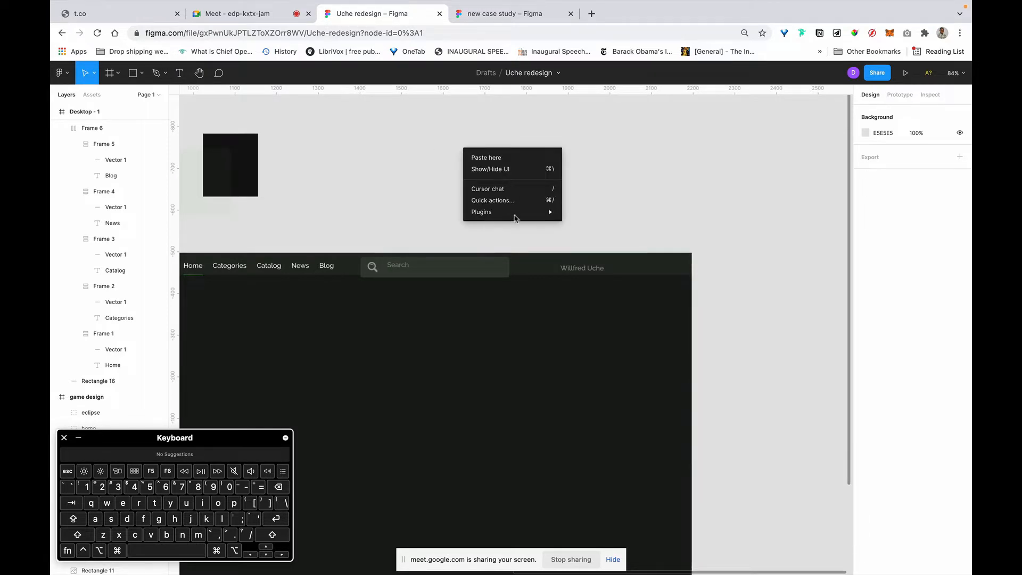
{"action": "mouse_move", "coordinate": [517, 215]}
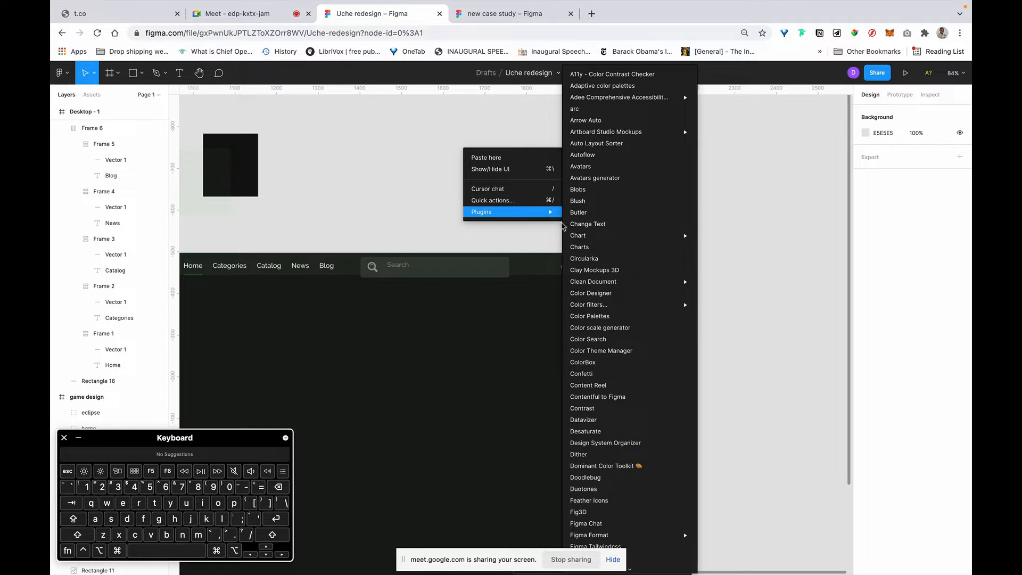
{"action": "scroll", "coordinate": [665, 406], "scroll_direction": "down", "scroll_amount": 10}
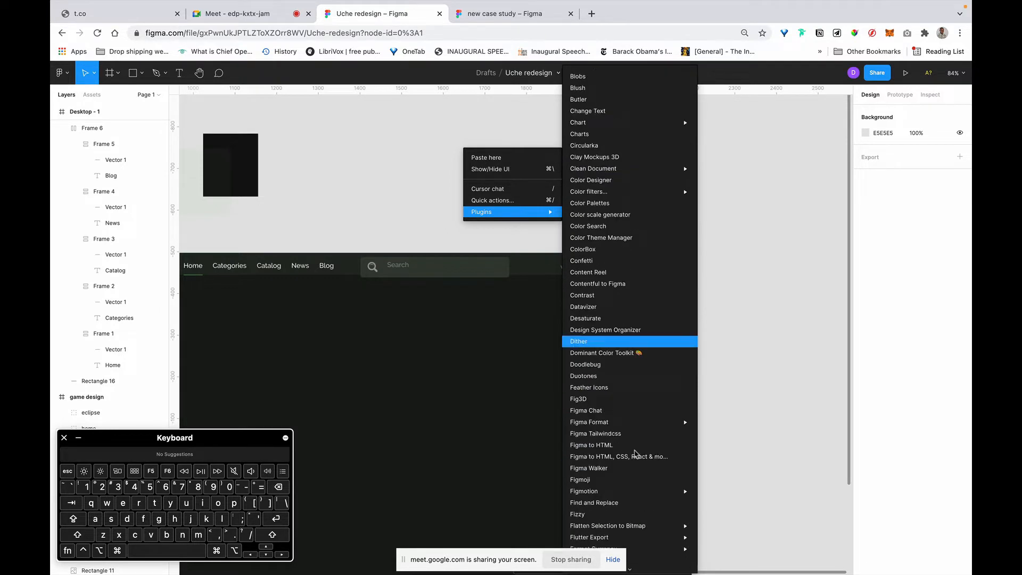
{"action": "left_click", "coordinate": [752, 321]}
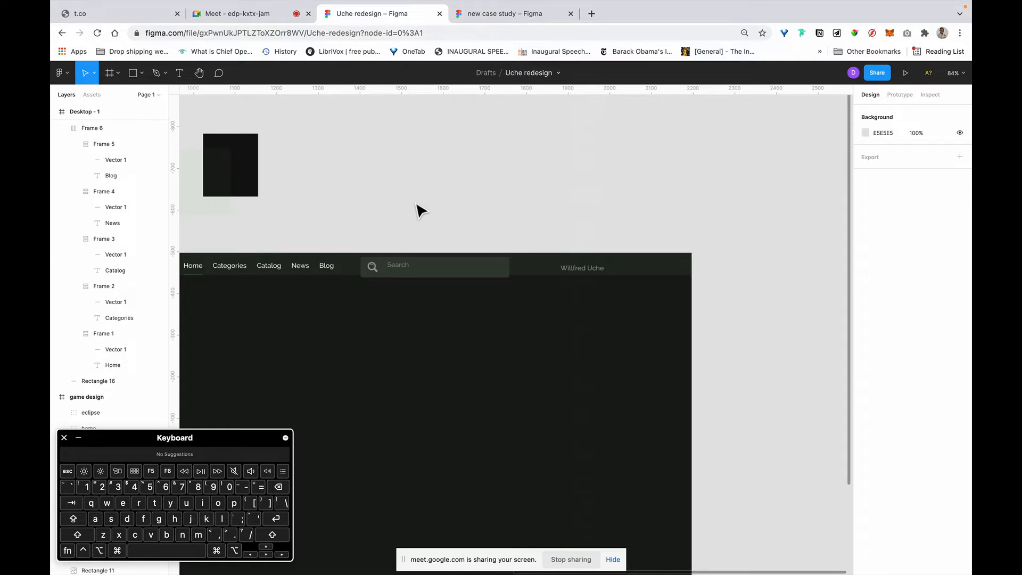
Step: Find the Feather Icons plugin with a quick actions search for "feat" and run it
{"action": "key", "text": "super"}
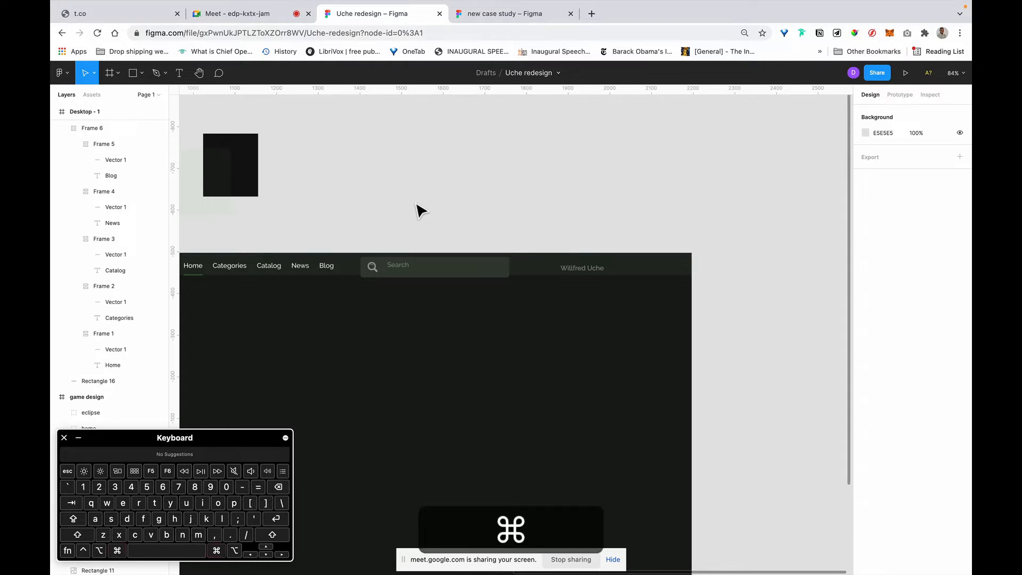
{"action": "key", "text": "super+slash"}
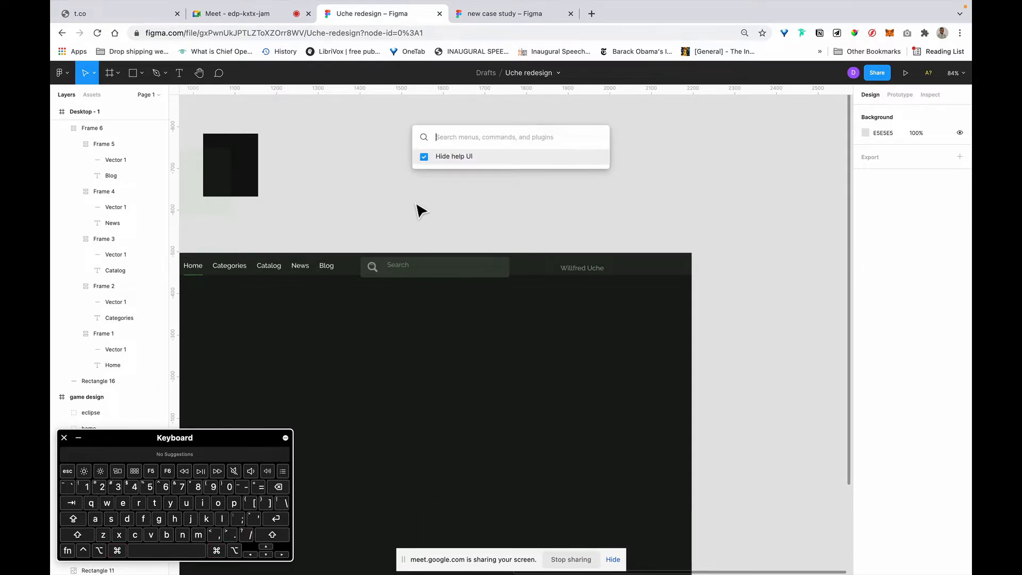
{"action": "type", "text": "feat"}
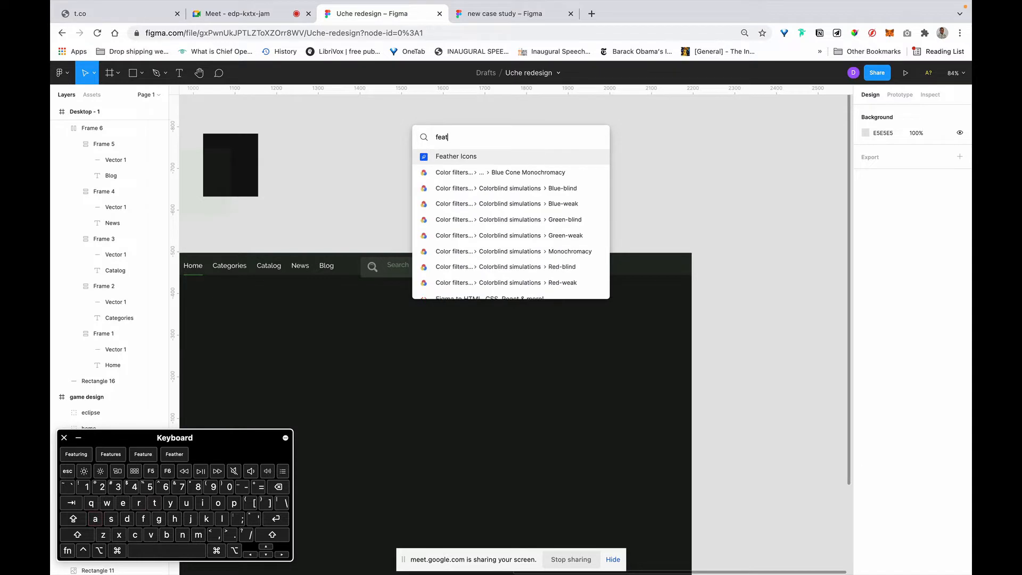
{"action": "key", "text": "Return"}
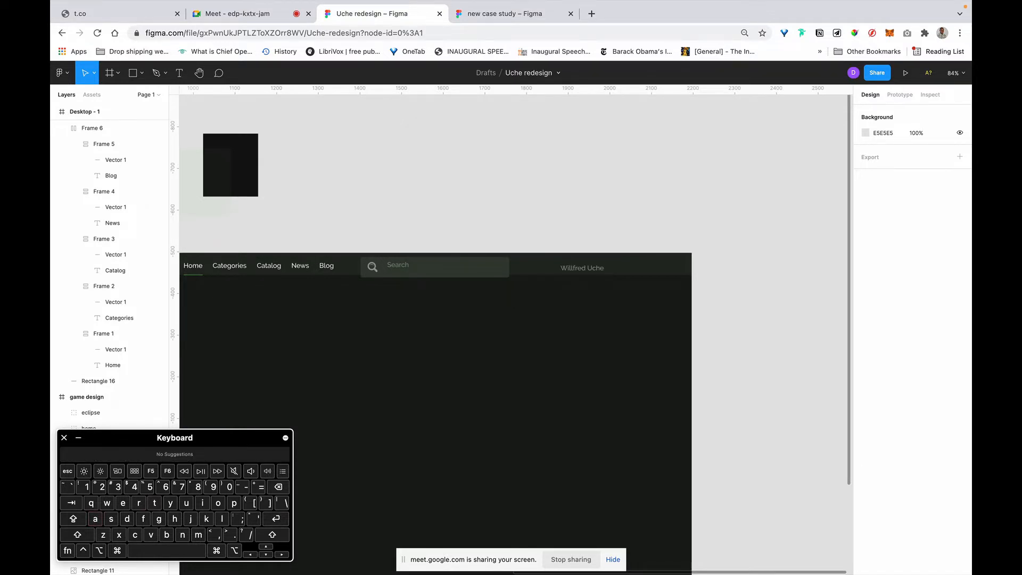
Step: Compare the rebuilt header with the game design's header and inspect the text properties of the profile name
{"action": "scroll", "coordinate": [365, 247], "scroll_direction": "left", "scroll_amount": 5}
{"action": "scroll", "coordinate": [365, 246], "scroll_direction": "down", "scroll_amount": 2}
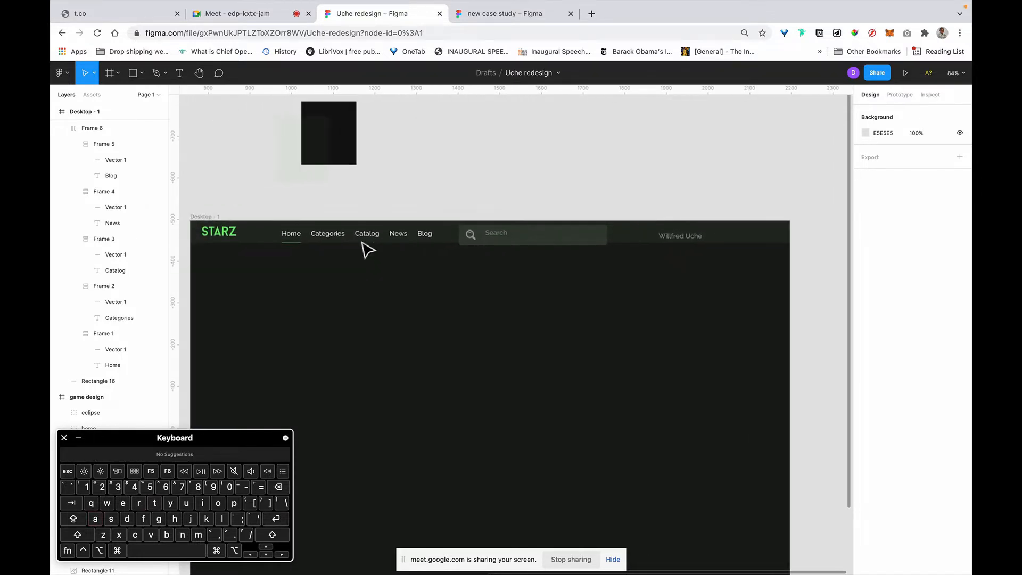
{"action": "scroll", "coordinate": [649, 190], "scroll_direction": "left", "scroll_amount": 5}
{"action": "scroll", "coordinate": [649, 190], "scroll_direction": "down", "scroll_amount": 1}
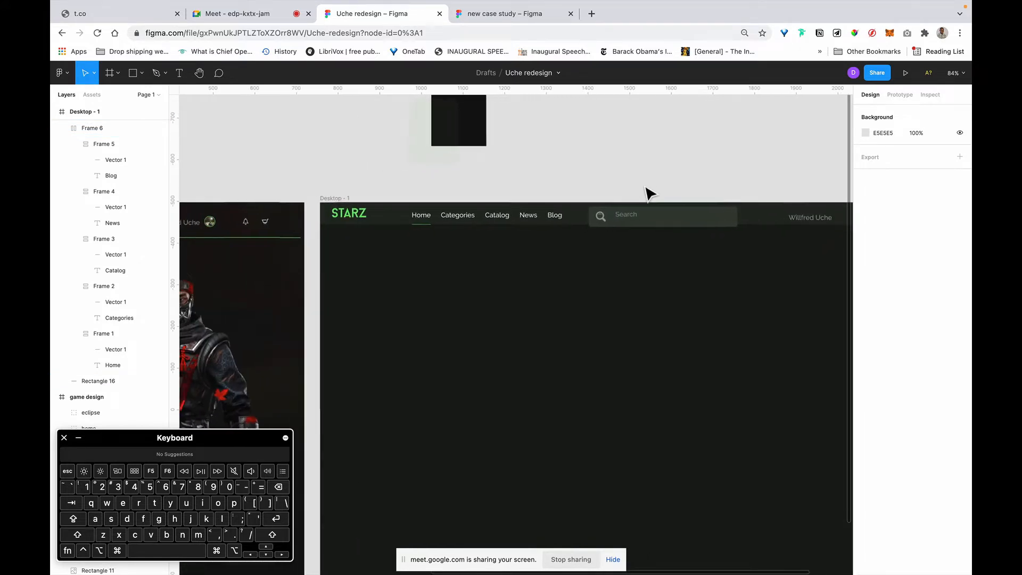
{"action": "scroll", "coordinate": [648, 192], "scroll_direction": "down", "scroll_amount": 6}
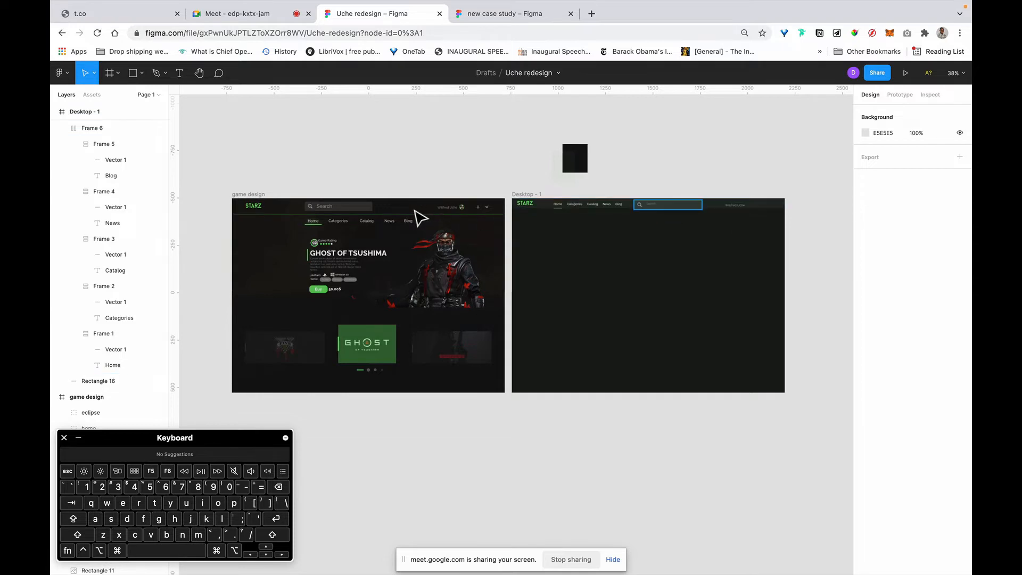
{"action": "scroll", "coordinate": [732, 219], "scroll_direction": "up", "scroll_amount": 5}
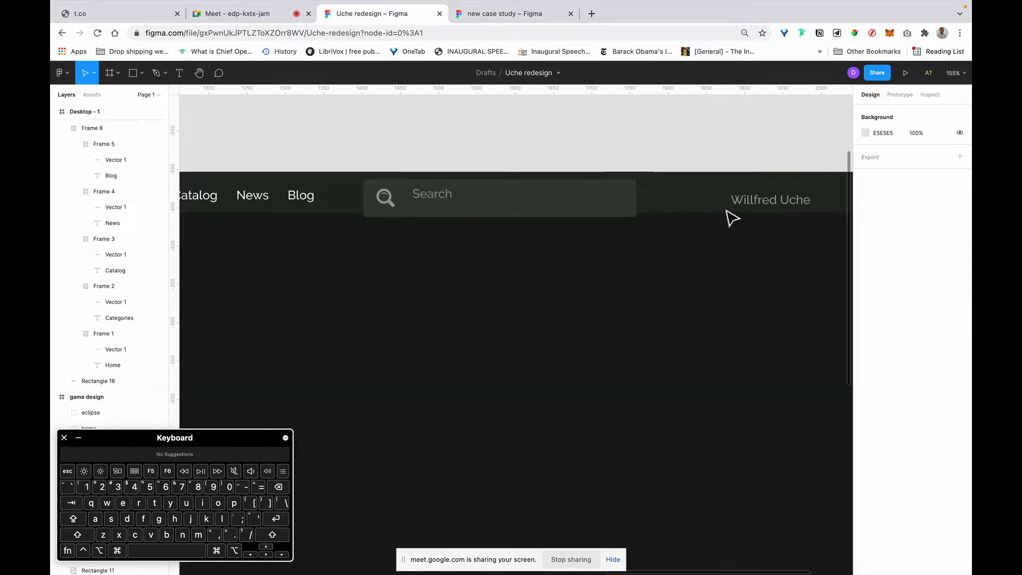
{"action": "scroll", "coordinate": [732, 219], "scroll_direction": "down", "scroll_amount": 5}
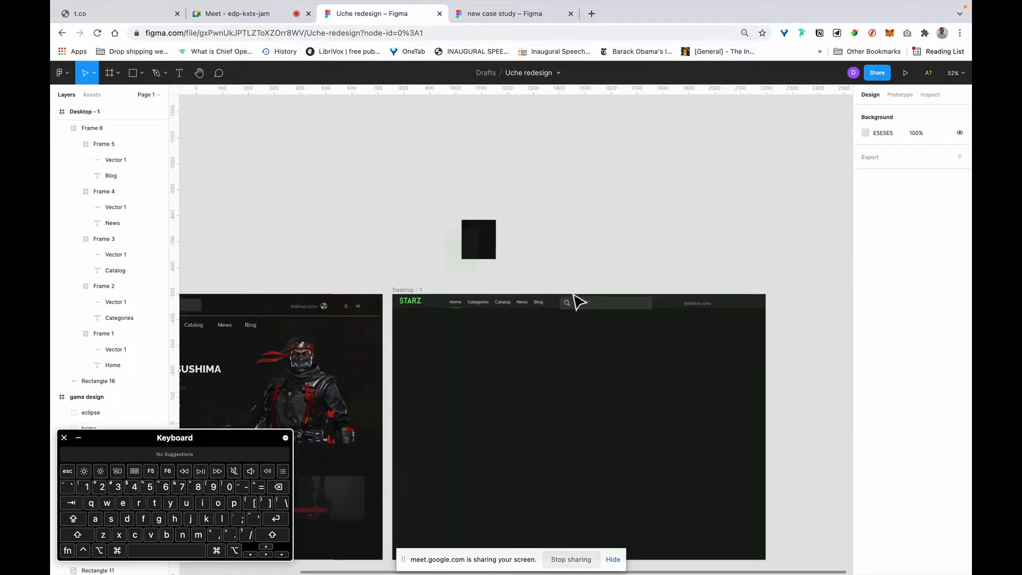
{"action": "scroll", "coordinate": [568, 411], "scroll_direction": "down", "scroll_amount": 3}
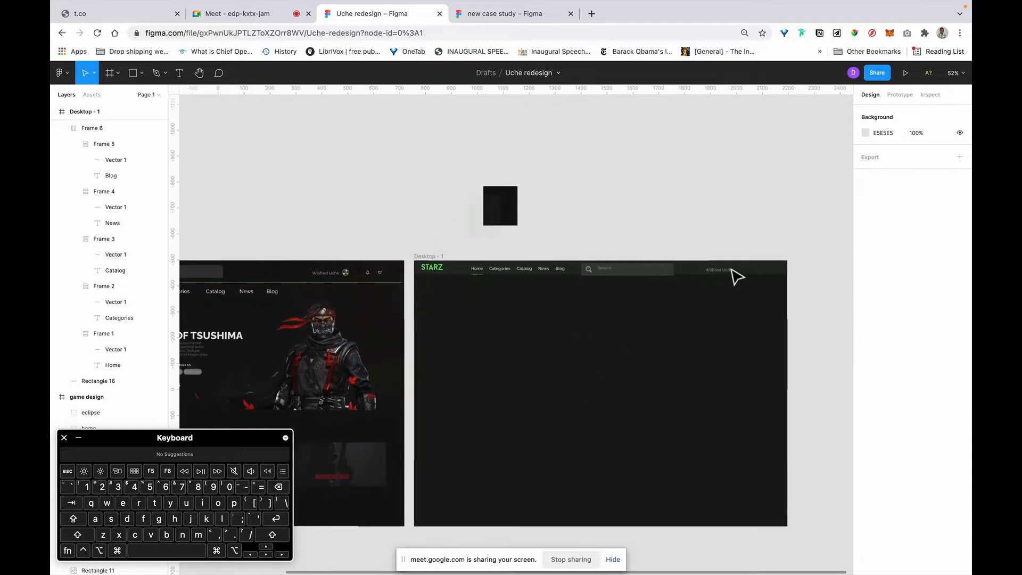
{"action": "scroll", "coordinate": [735, 276], "scroll_direction": "up", "scroll_amount": 5}
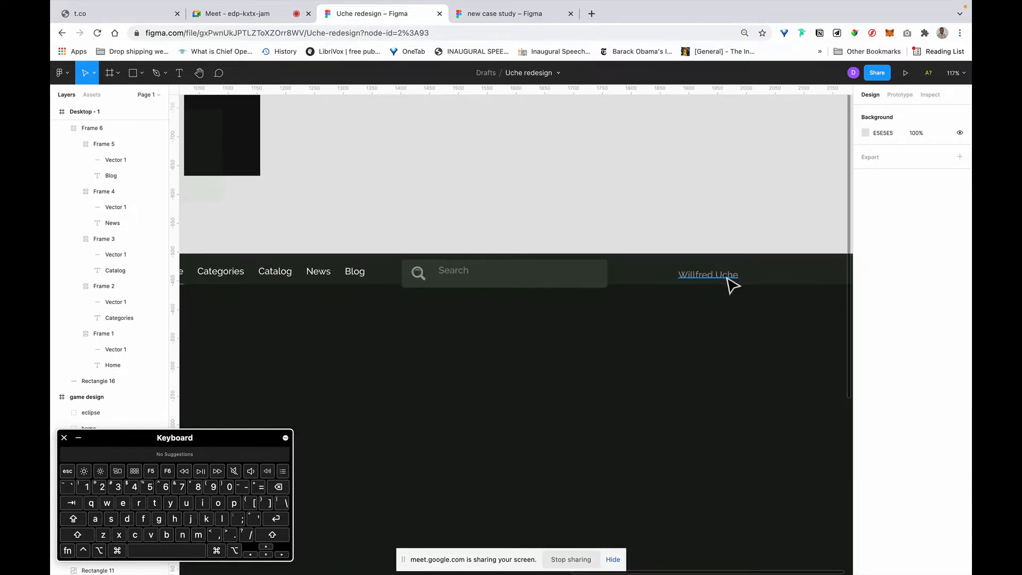
{"action": "left_click", "coordinate": [727, 278]}
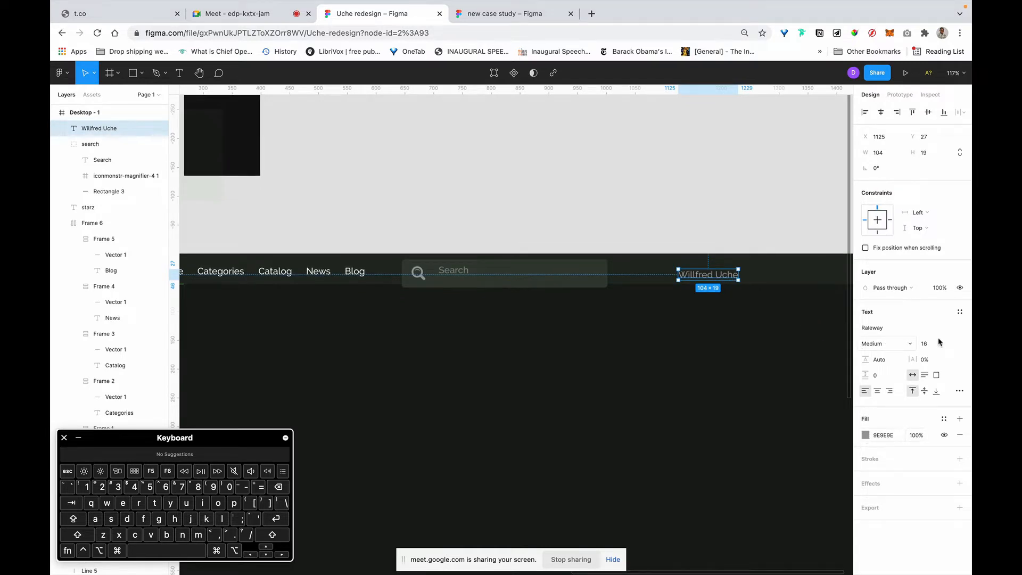
{"action": "scroll", "coordinate": [692, 326], "scroll_direction": "down", "scroll_amount": 3}
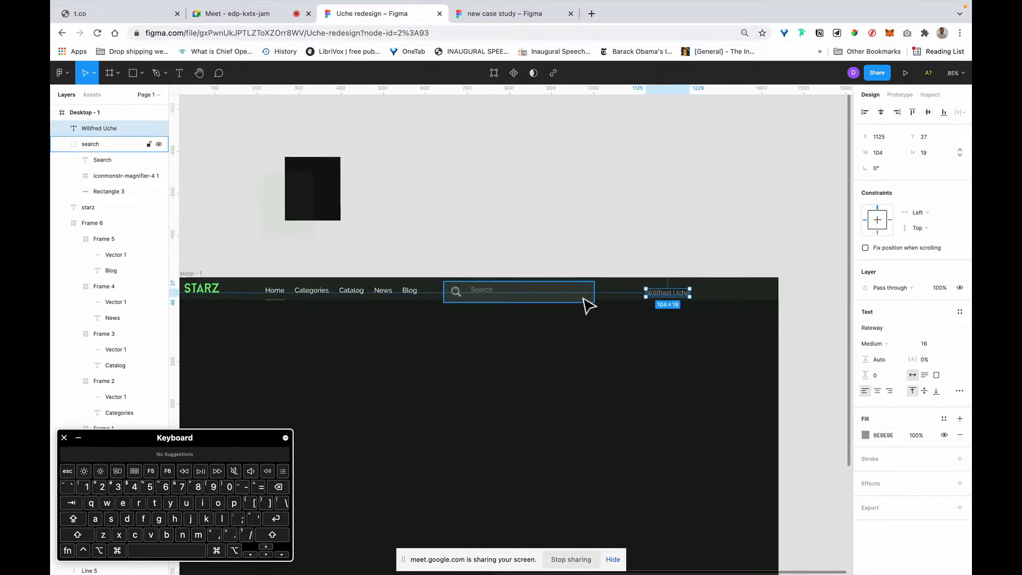
Step: Move the search box group out of the desktop frame onto the empty canvas above it, at X 1399, Y -626
{"action": "scroll", "coordinate": [586, 304], "scroll_direction": "up", "scroll_amount": 4}
{"action": "left_click", "coordinate": [400, 302]}
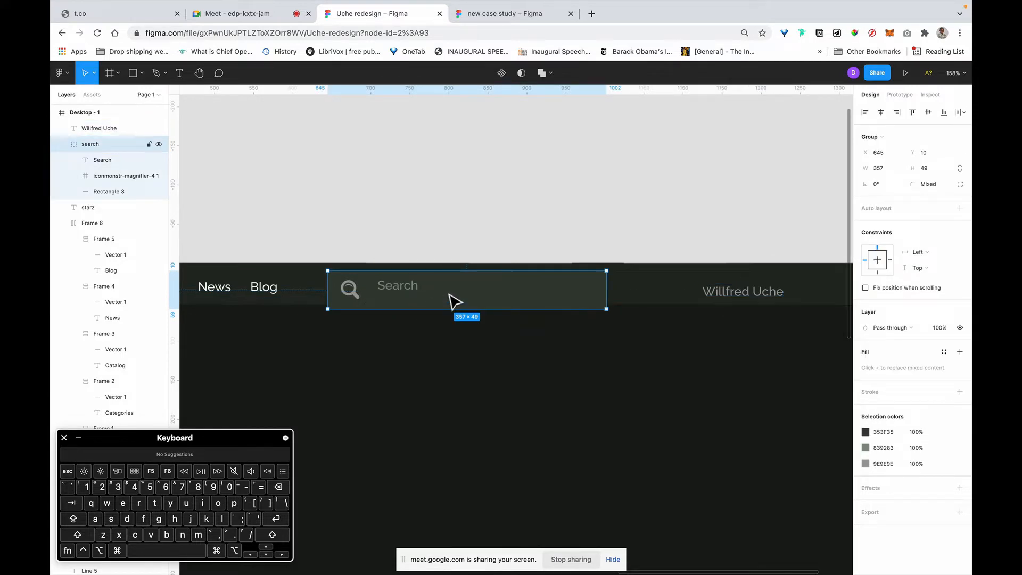
{"action": "left_click_drag", "start_coordinate": [449, 294], "coordinate": [446, 235]}
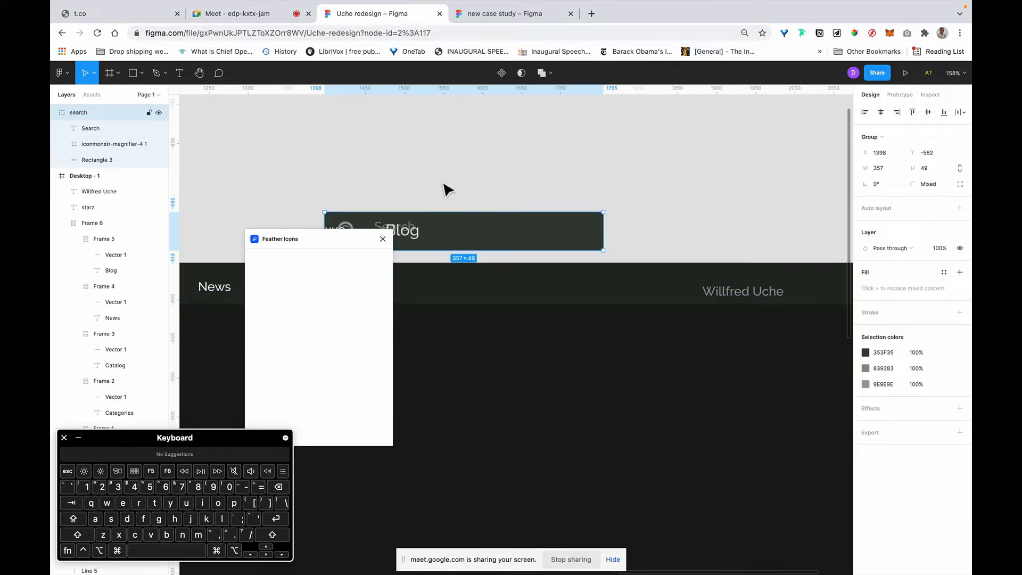
{"action": "left_click_drag", "start_coordinate": [446, 187], "coordinate": [446, 187]}
Step: Search the Feather Icons plugin for "searc" and insert the magnifier icon over the desktop frame, below the header
{"action": "left_click_drag", "start_coordinate": [347, 238], "coordinate": [388, 346]}
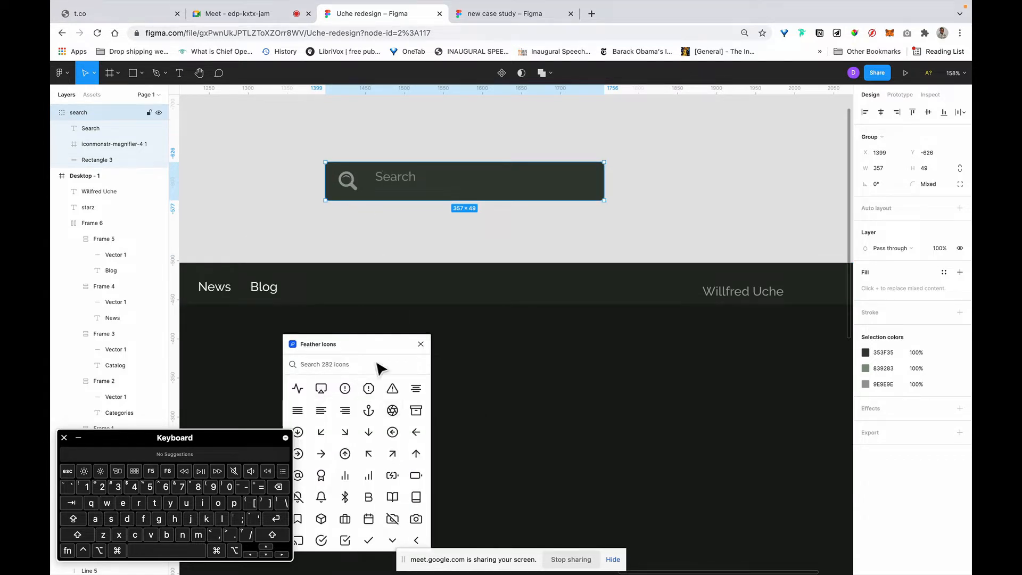
{"action": "left_click_drag", "start_coordinate": [361, 342], "coordinate": [394, 277]}
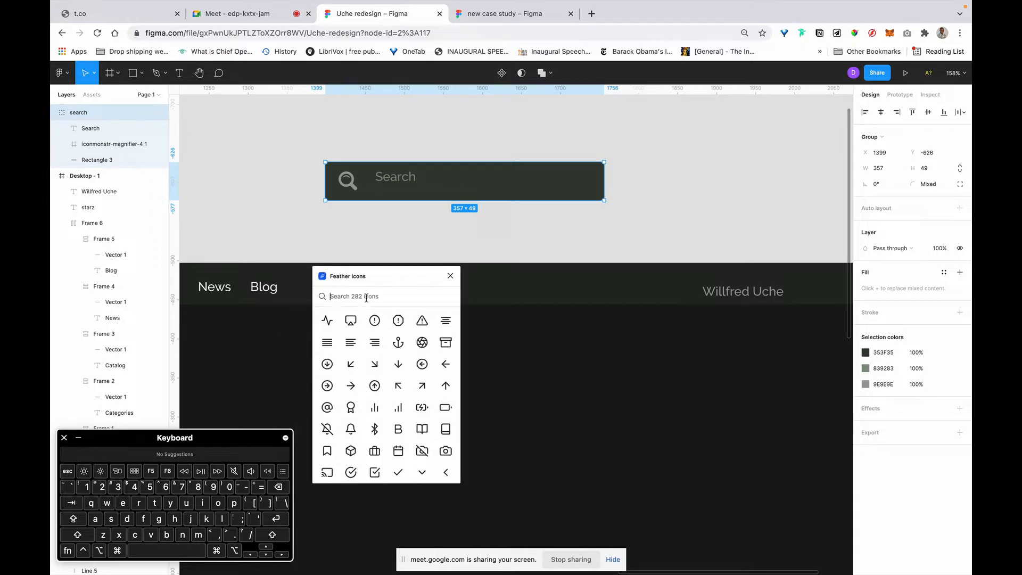
{"action": "type", "text": "icon"}
{"action": "key", "text": "BackSpace"}
{"action": "key", "text": "BackSpace"}
{"action": "key", "text": "BackSpace"}
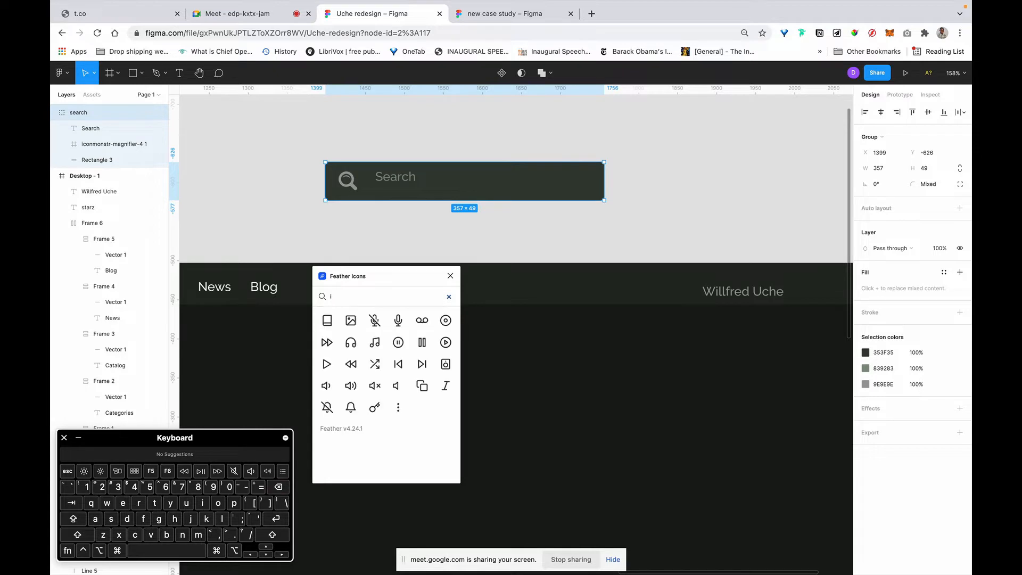
{"action": "key", "text": "BackSpace"}
{"action": "type", "text": "searc"}
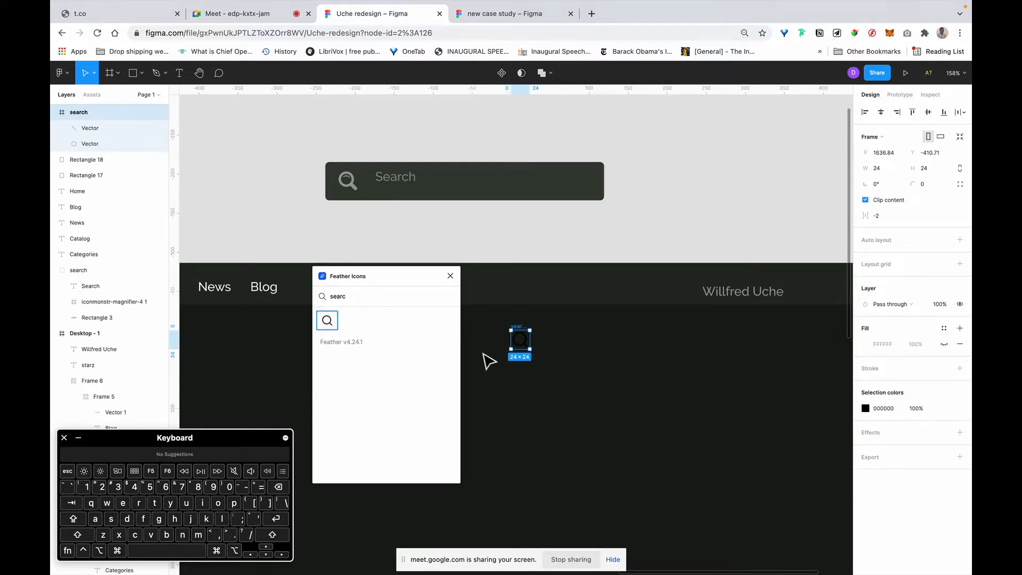
Step: Recolour the inserted magnifier icon to white FFFFFF
{"action": "left_click", "coordinate": [887, 410]}
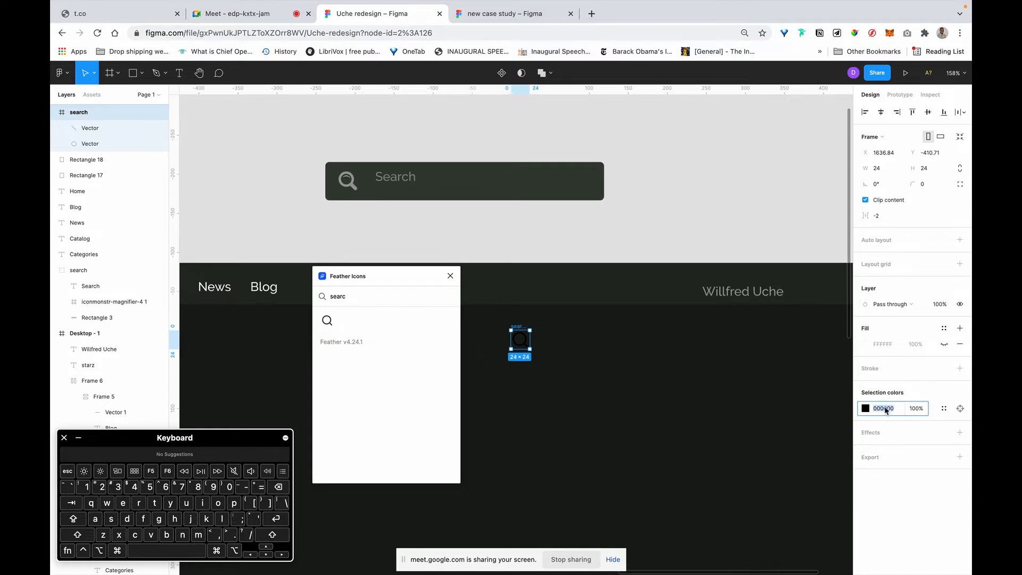
{"action": "type", "text": "ffffff"}
{"action": "key", "text": "Return"}
Step: Search the Feather Icons plugin for "car" and insert the shopping cart icon over the desktop frame, below the header
{"action": "scroll", "coordinate": [665, 366], "scroll_direction": "down", "scroll_amount": 3}
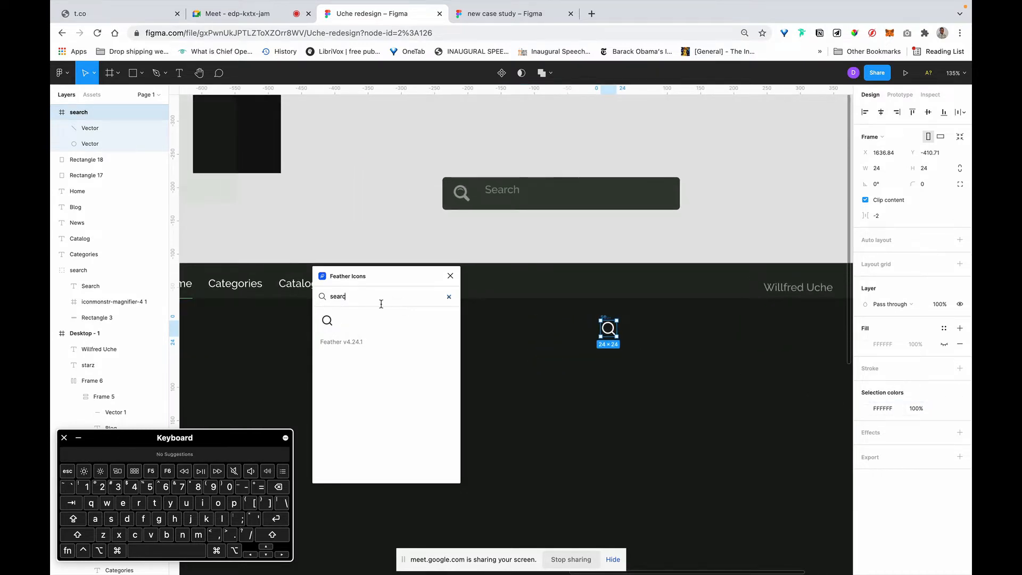
{"action": "key", "text": "BackSpace"}
{"action": "key", "text": "BackSpace"}
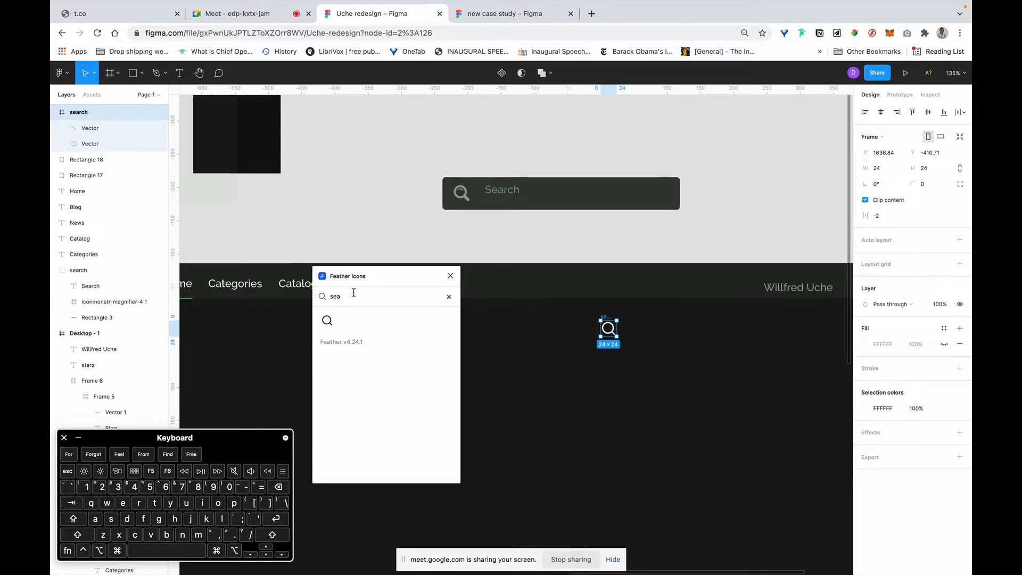
{"action": "key", "text": "BackSpace"}
{"action": "key", "text": "BackSpace"}
{"action": "key", "text": "BackSpace"}
{"action": "type", "text": "c"}
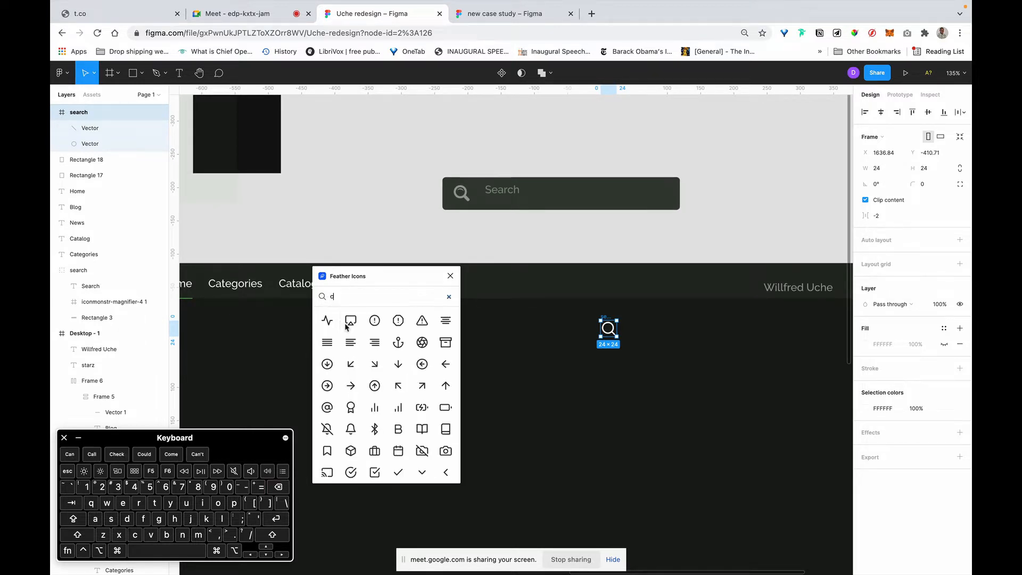
{"action": "key", "text": "BackSpace"}
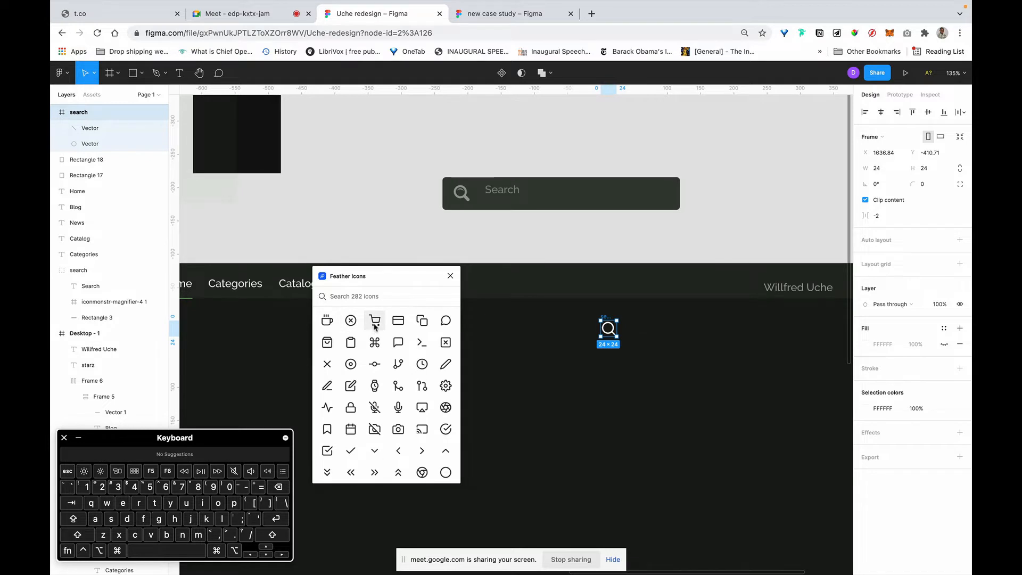
{"action": "type", "text": "car"}
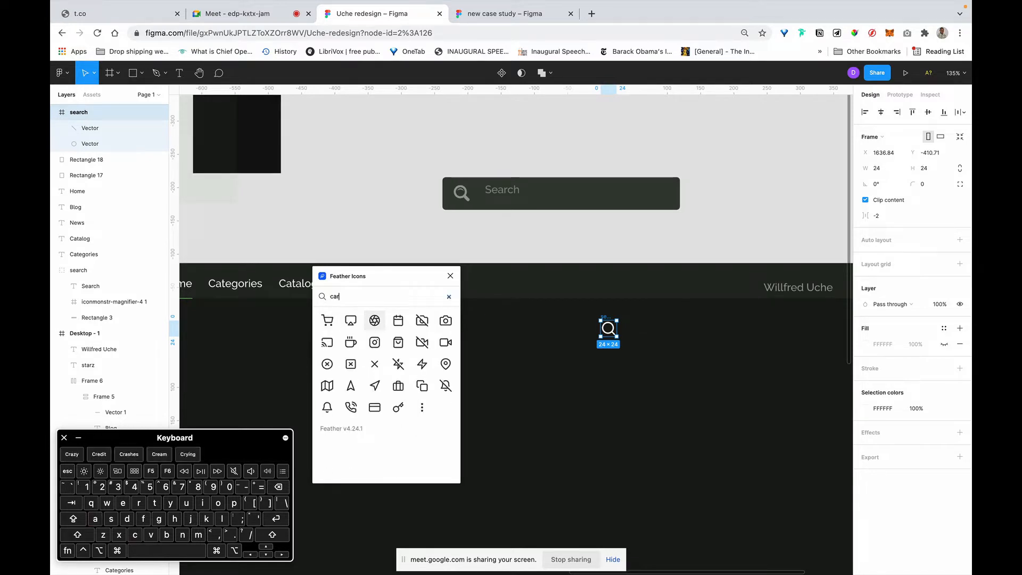
{"action": "left_click", "coordinate": [326, 322]}
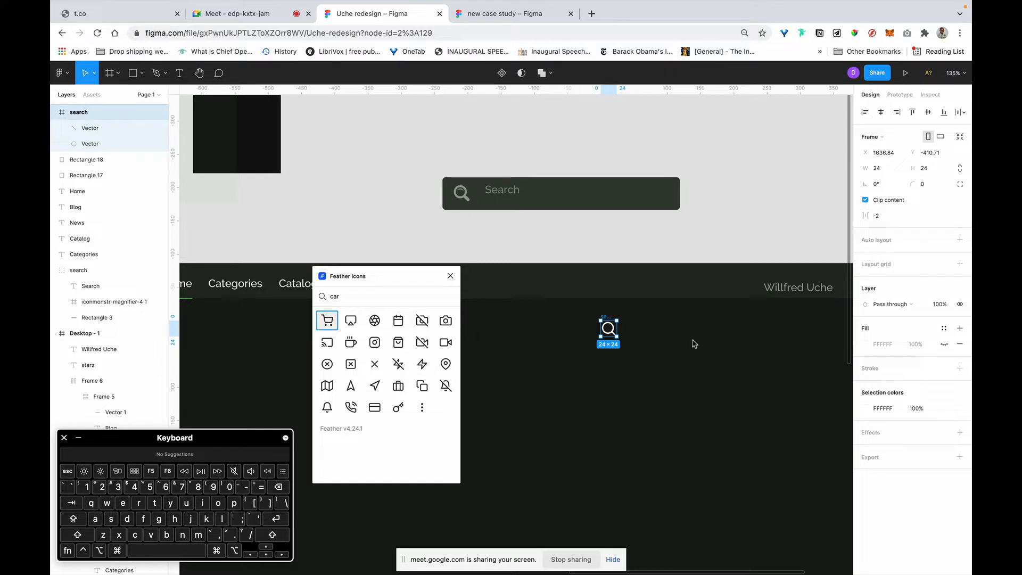
Step: Recolour the inserted shopping cart icon to white FFFFFF
{"action": "left_click", "coordinate": [892, 399]}
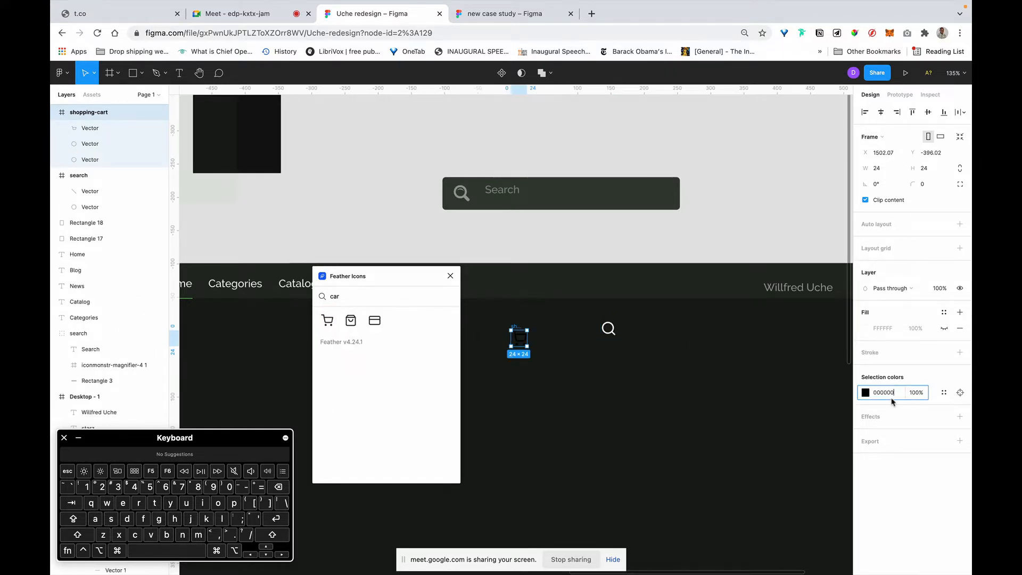
{"action": "double_click", "coordinate": [892, 400]}
{"action": "type", "text": "FFFFFF"}
{"action": "key", "text": "Return"}
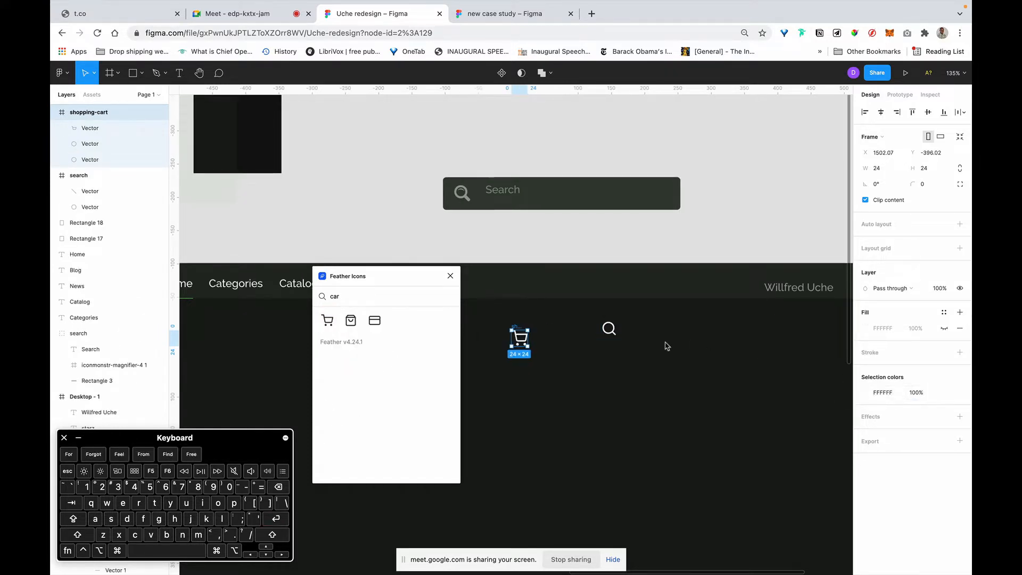
Step: Check the icons in the game design's header, search Feather Icons for "noti" and insert the plain bell icon below the rebuilt header
{"action": "scroll", "coordinate": [670, 351], "scroll_direction": "left", "scroll_amount": 2}
{"action": "scroll", "coordinate": [674, 354], "scroll_direction": "left", "scroll_amount": 2}
{"action": "scroll", "coordinate": [673, 354], "scroll_direction": "down", "scroll_amount": 5}
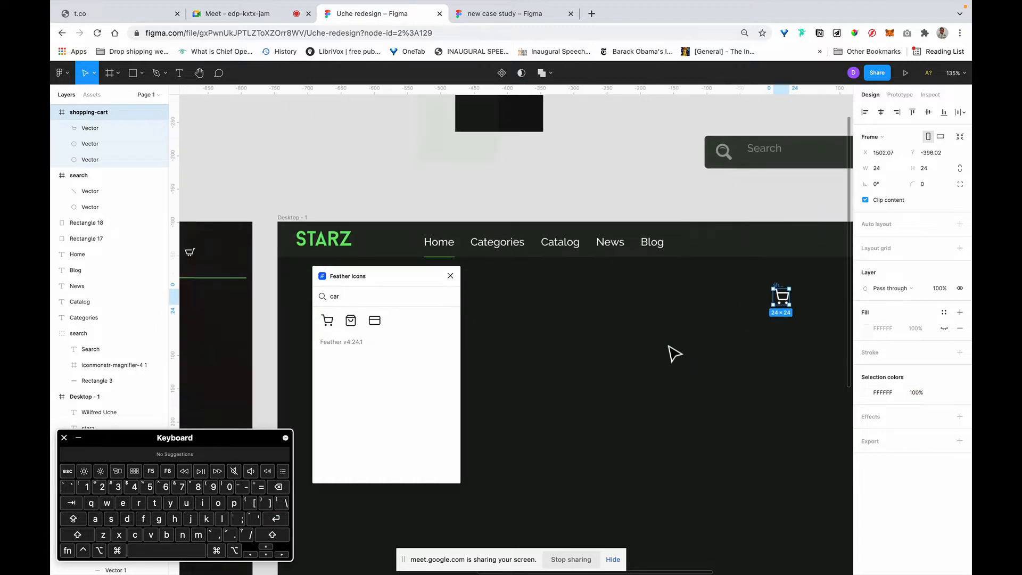
{"action": "scroll", "coordinate": [674, 362], "scroll_direction": "up", "scroll_amount": 5}
{"action": "scroll", "coordinate": [674, 360], "scroll_direction": "right", "scroll_amount": 3}
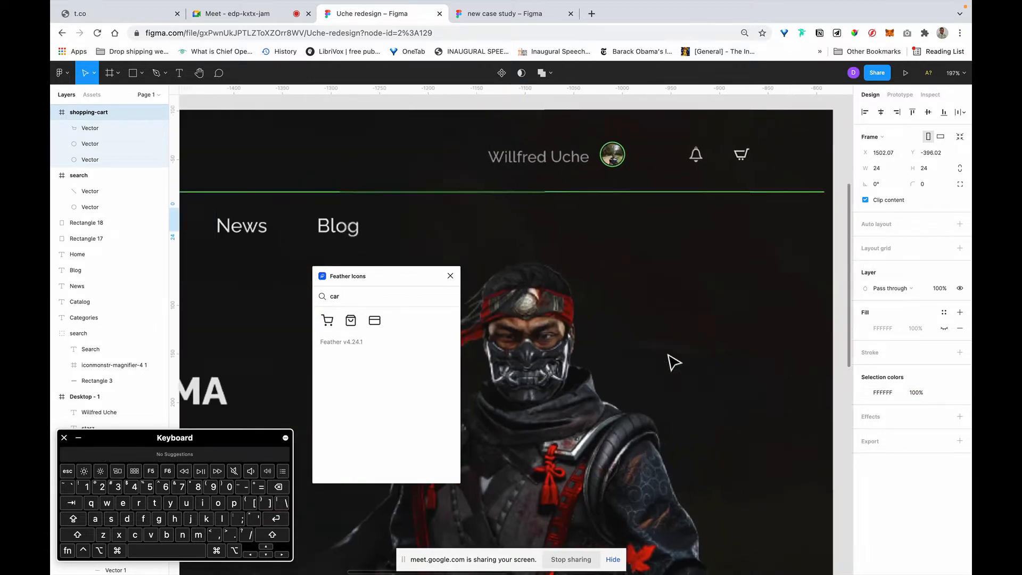
{"action": "left_click", "coordinate": [363, 294]}
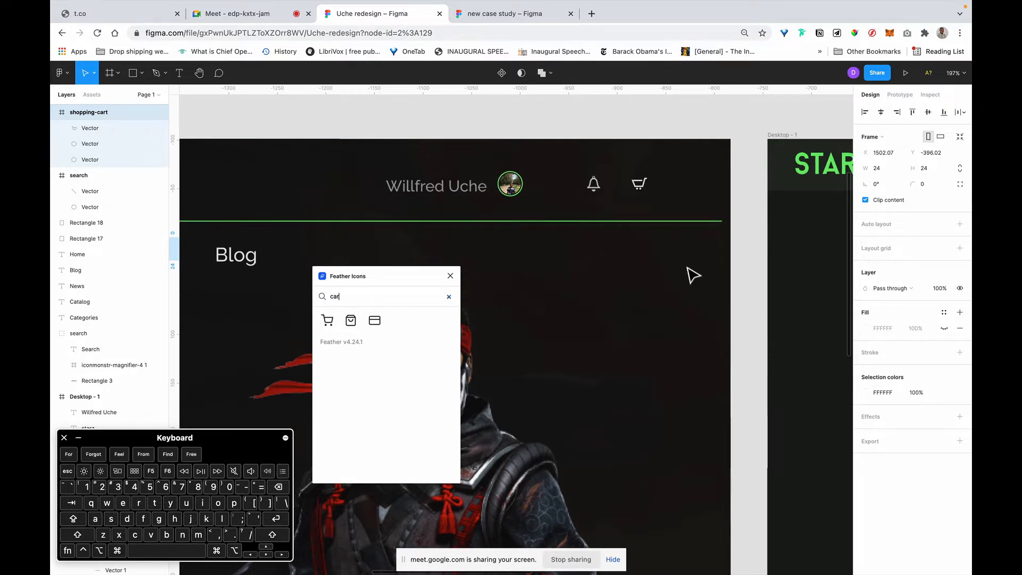
{"action": "scroll", "coordinate": [693, 275], "scroll_direction": "right", "scroll_amount": 5}
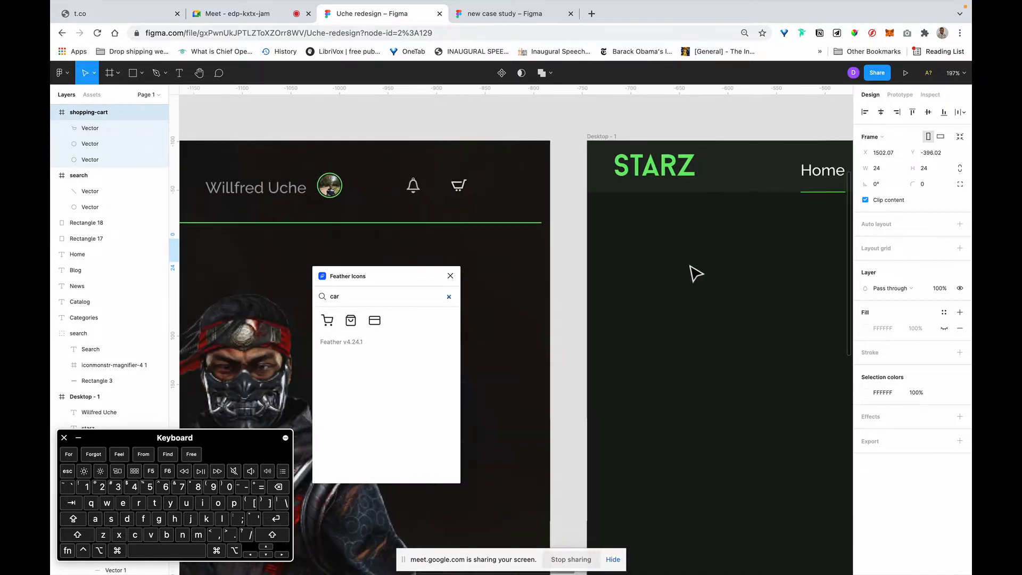
{"action": "scroll", "coordinate": [695, 274], "scroll_direction": "right", "scroll_amount": 10}
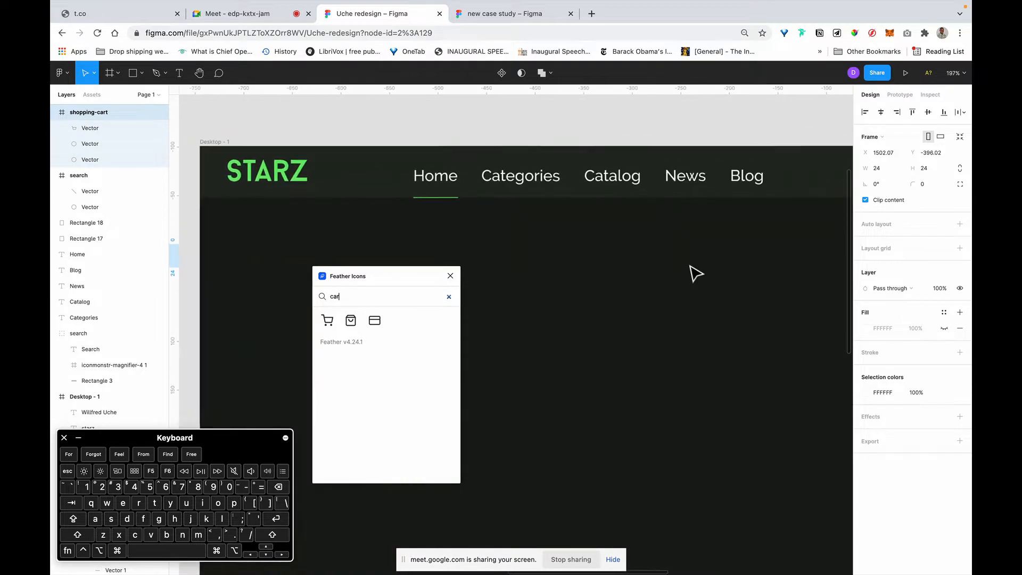
{"action": "scroll", "coordinate": [695, 274], "scroll_direction": "right", "scroll_amount": 10}
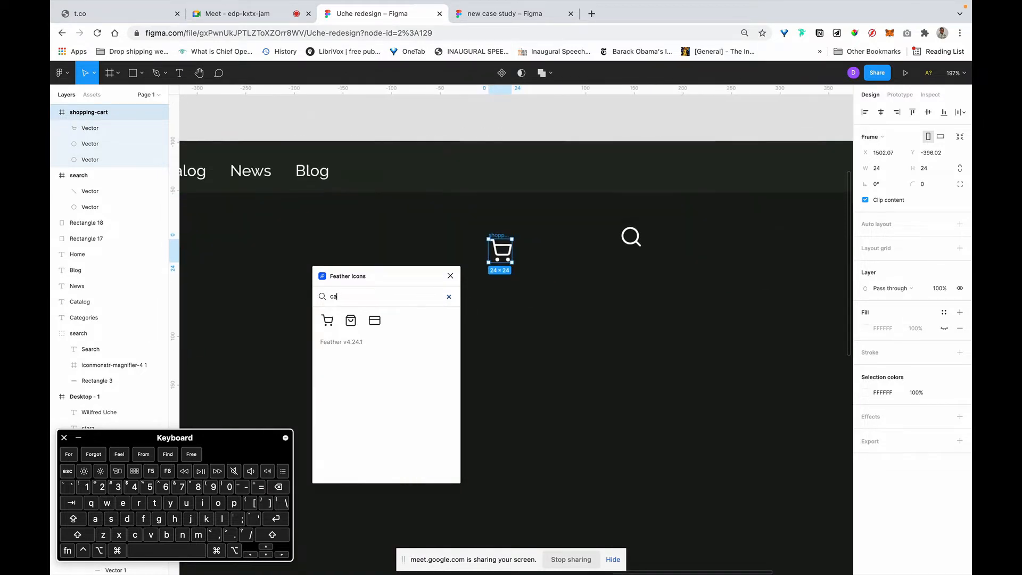
{"action": "key", "text": "BackSpace"}
{"action": "key", "text": "BackSpace"}
{"action": "scroll", "coordinate": [695, 274], "scroll_direction": "right", "scroll_amount": 2}
{"action": "type", "text": "noti"}
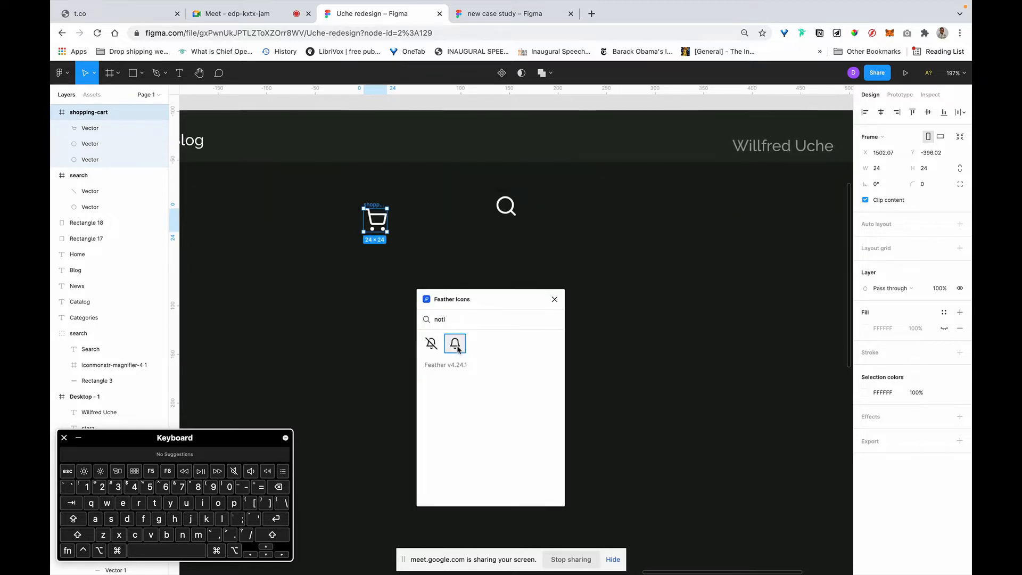
{"action": "left_click", "coordinate": [457, 349]}
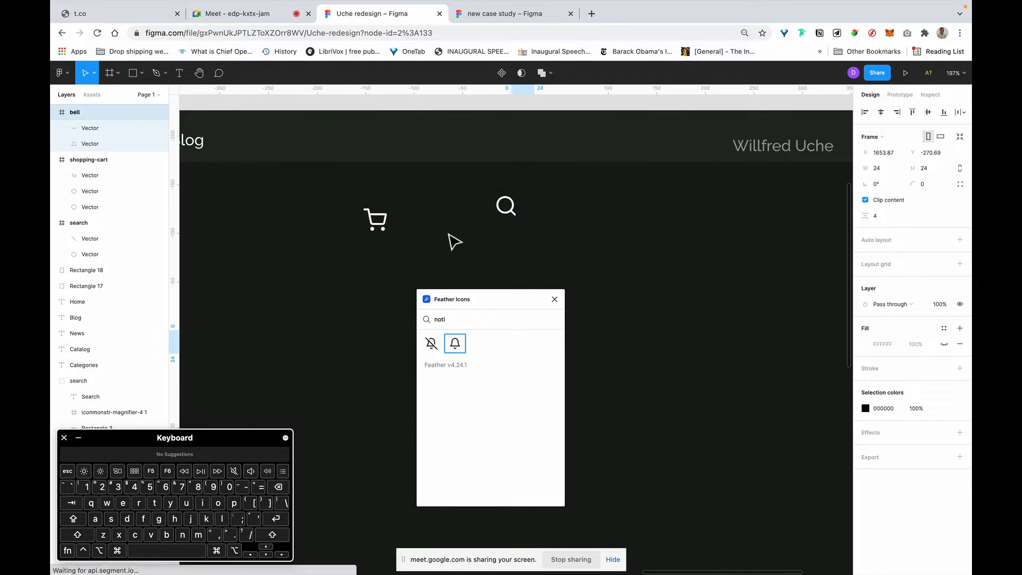
Step: Uncover the inserted bell icon from behind the plugin window and recolour it to white FFFFFF
{"action": "left_click_drag", "start_coordinate": [616, 337], "coordinate": [401, 337]}
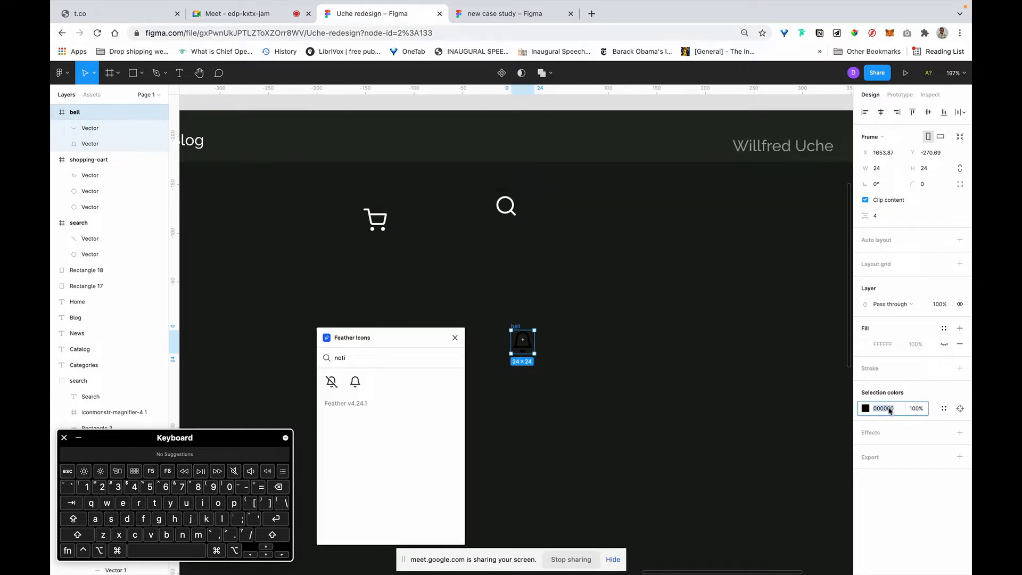
{"action": "type", "text": "ffffff"}
{"action": "key", "text": "Return"}
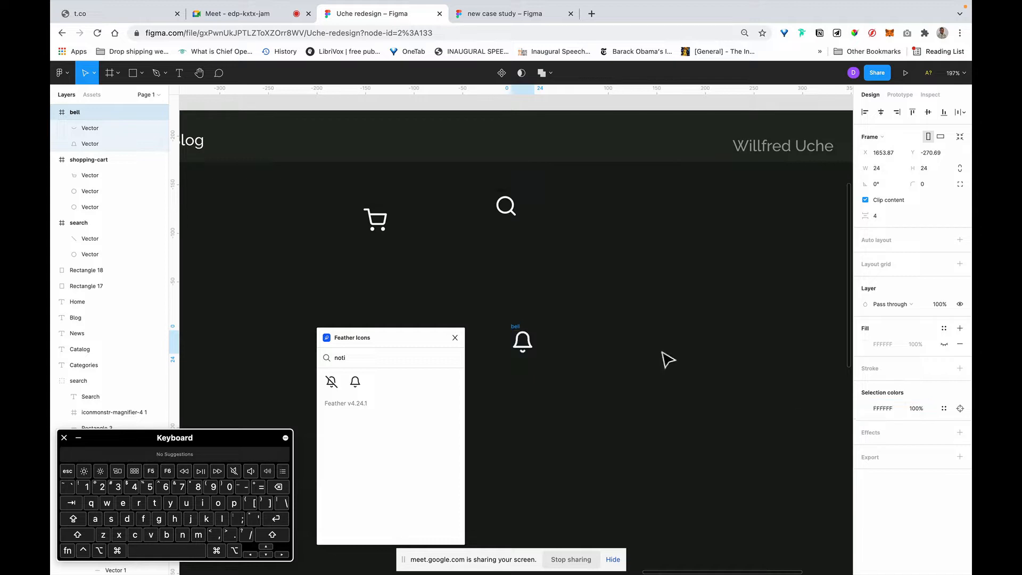
Step: Draw a 48 × 48 circle in the desktop frame below the profile name, at X 1044, Y 116
{"action": "scroll", "coordinate": [645, 205], "scroll_direction": "right", "scroll_amount": 1}
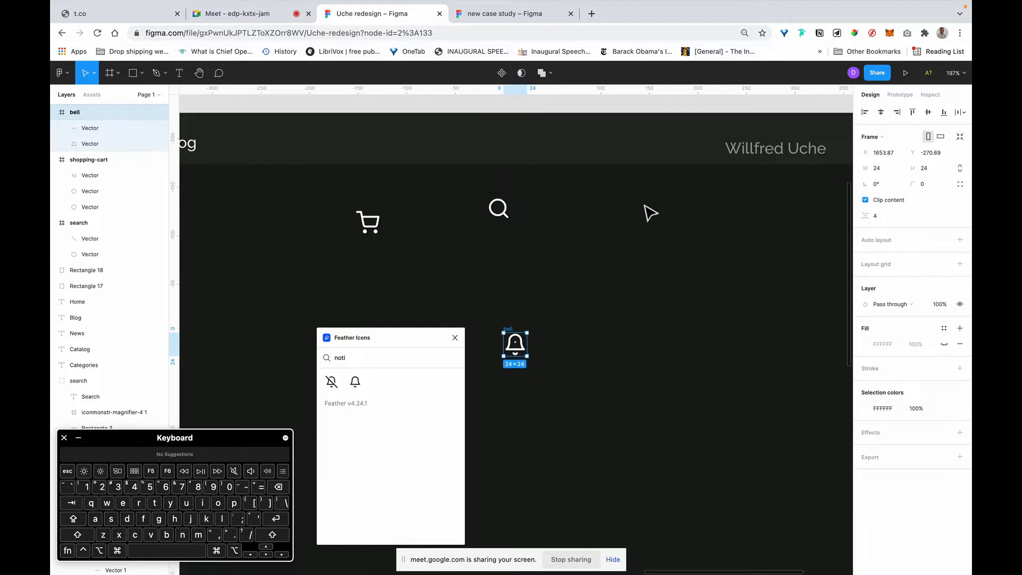
{"action": "scroll", "coordinate": [737, 174], "scroll_direction": "right", "scroll_amount": 2}
{"action": "left_click", "coordinate": [738, 161]}
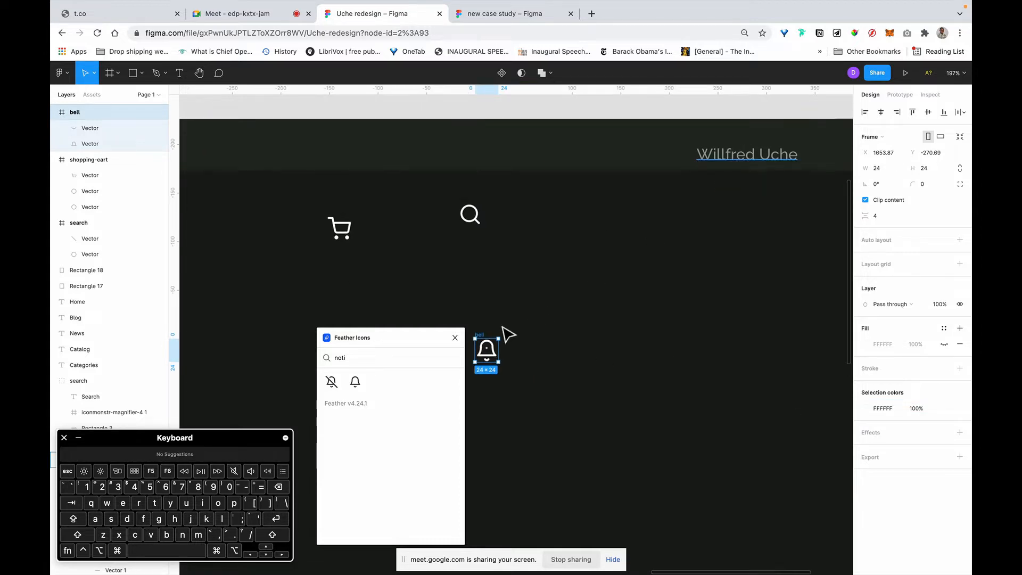
{"action": "left_click", "coordinate": [141, 73]}
{"action": "left_click", "coordinate": [133, 132]}
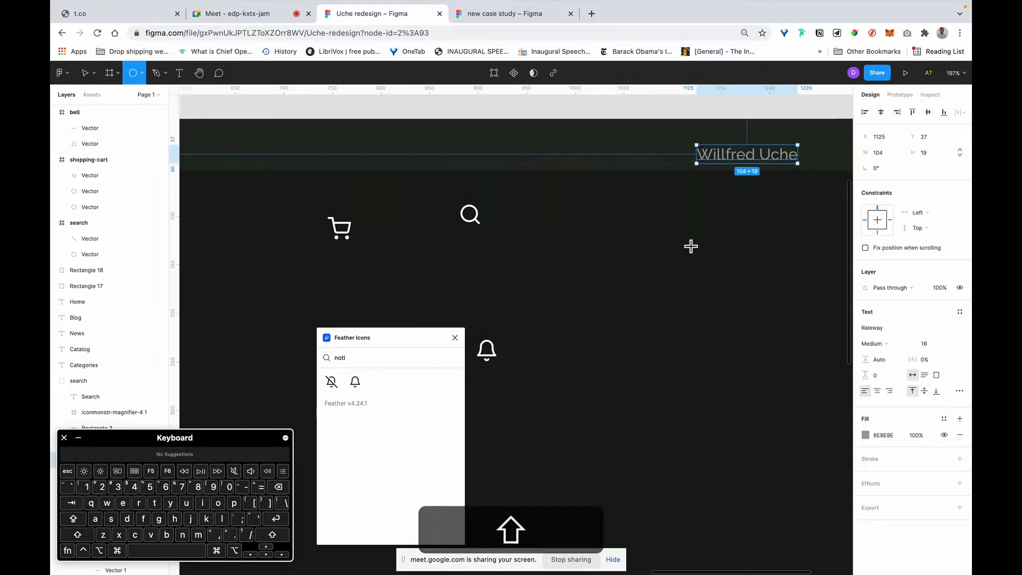
{"action": "left_click_drag", "start_coordinate": [641, 254], "coordinate": [664, 275]}
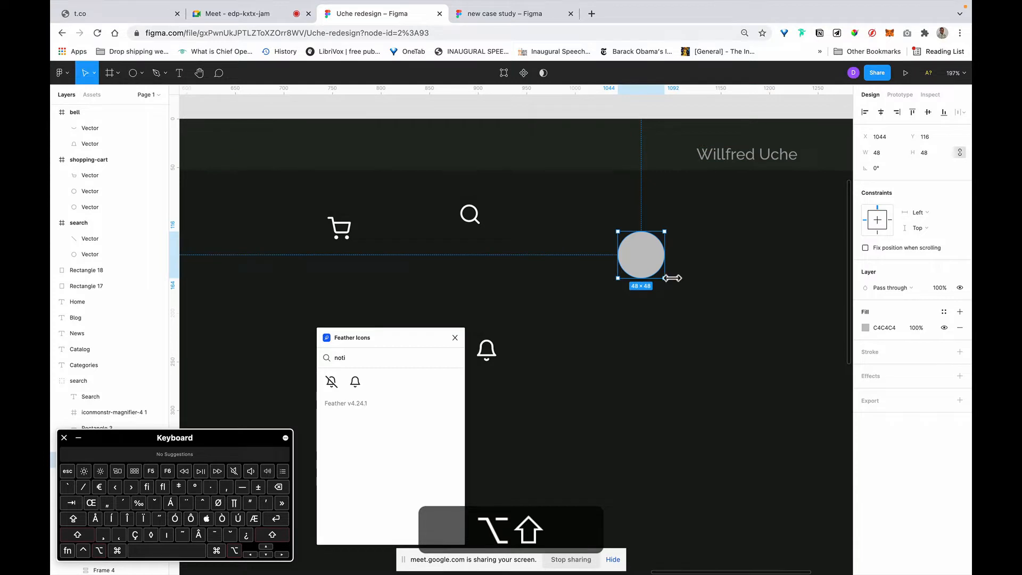
Step: Add a 1 px inside stroke to the circle and colour it 5CC55A, sampled from the game design's green Buy button
{"action": "left_click", "coordinate": [894, 352]}
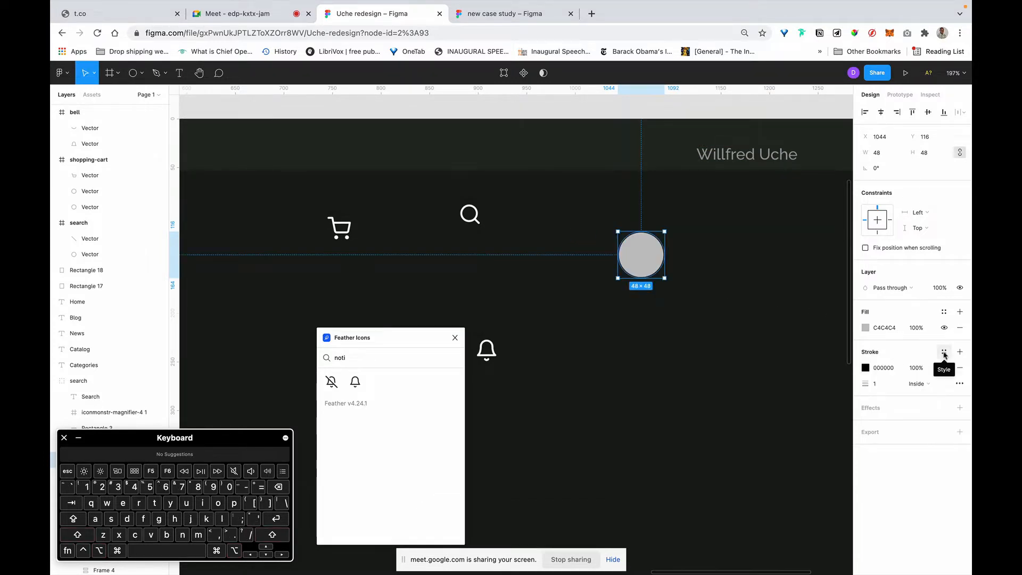
{"action": "scroll", "coordinate": [522, 349], "scroll_direction": "left", "scroll_amount": 10}
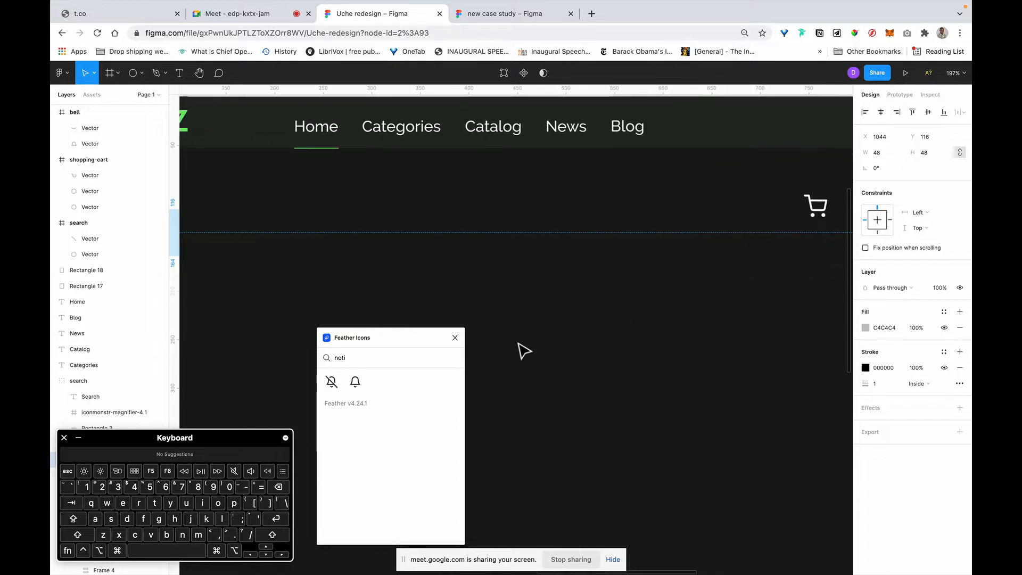
{"action": "scroll", "coordinate": [524, 351], "scroll_direction": "left", "scroll_amount": 15}
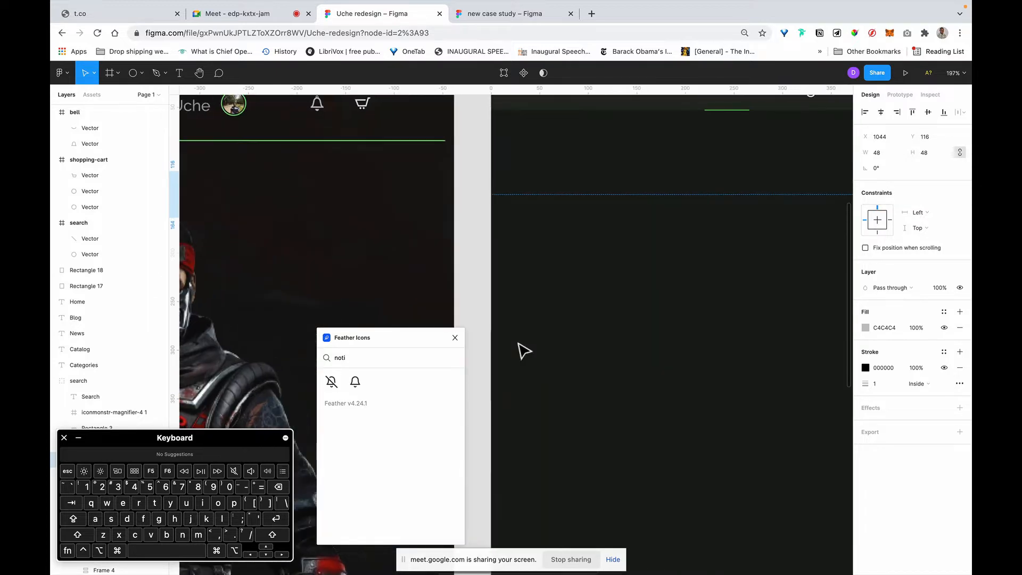
{"action": "scroll", "coordinate": [524, 351], "scroll_direction": "left", "scroll_amount": 12}
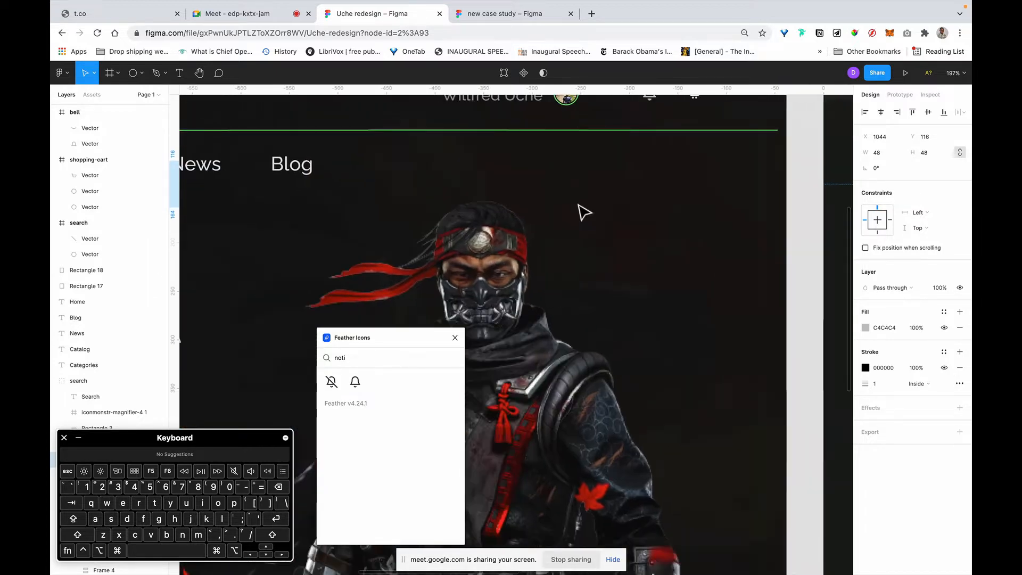
{"action": "scroll", "coordinate": [543, 146], "scroll_direction": "left", "scroll_amount": 5}
{"action": "scroll", "coordinate": [543, 146], "scroll_direction": "down", "scroll_amount": 3}
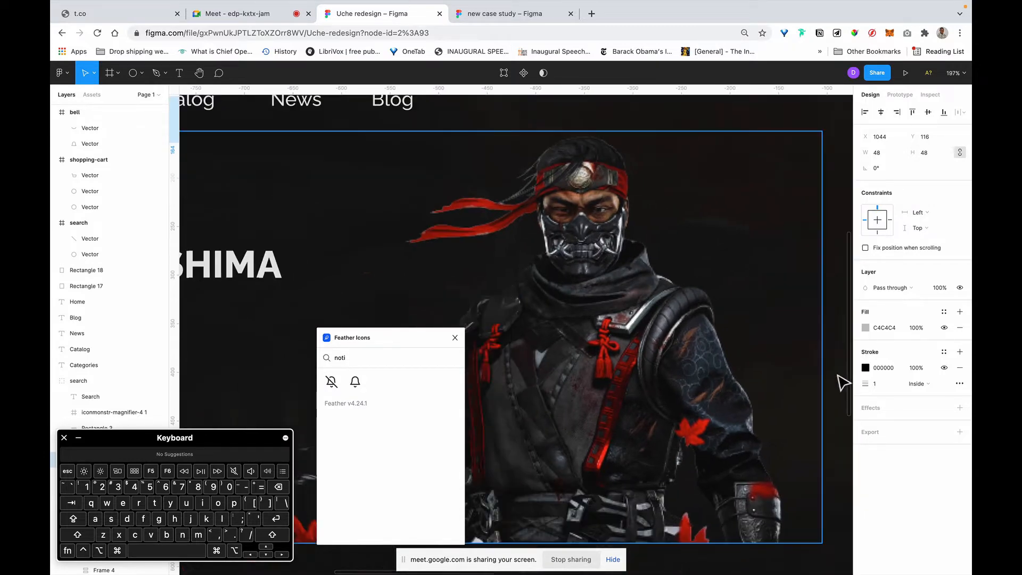
{"action": "scroll", "coordinate": [844, 383], "scroll_direction": "up", "scroll_amount": 1}
{"action": "scroll", "coordinate": [351, 224], "scroll_direction": "left", "scroll_amount": 13}
{"action": "scroll", "coordinate": [351, 224], "scroll_direction": "down", "scroll_amount": 3}
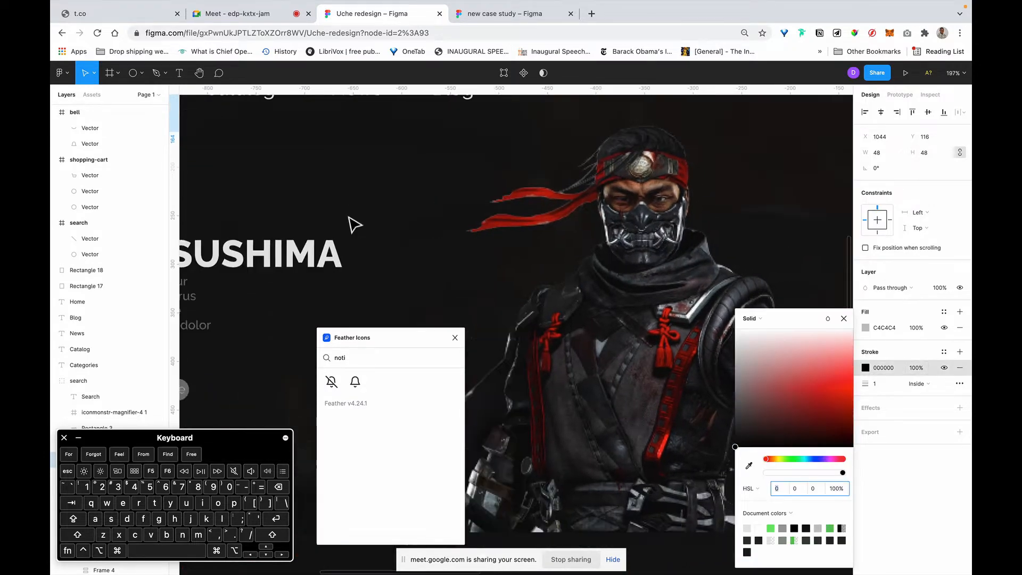
{"action": "scroll", "coordinate": [351, 223], "scroll_direction": "down", "scroll_amount": 7}
{"action": "scroll", "coordinate": [351, 223], "scroll_direction": "left", "scroll_amount": 9}
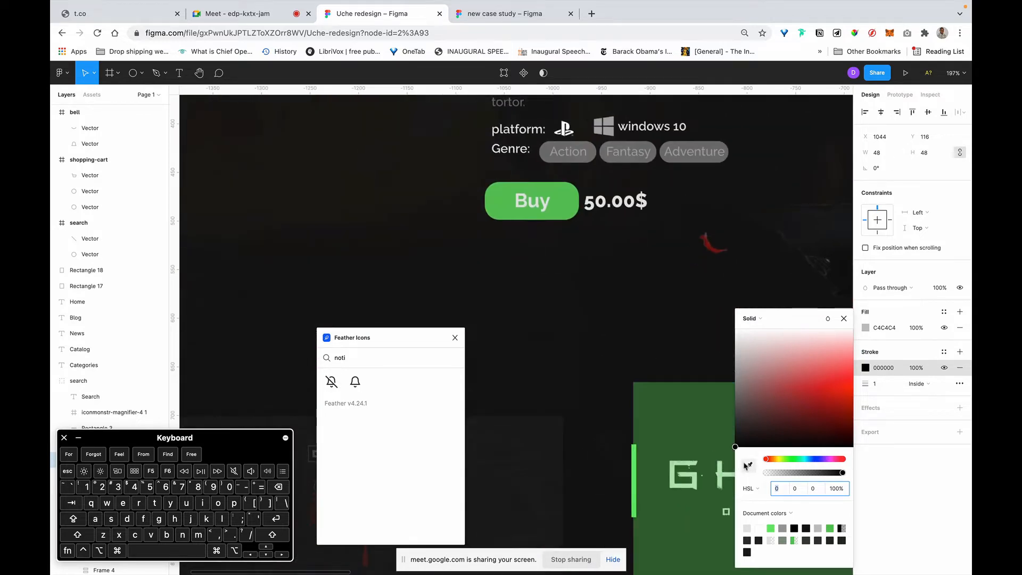
{"action": "left_click", "coordinate": [571, 209]}
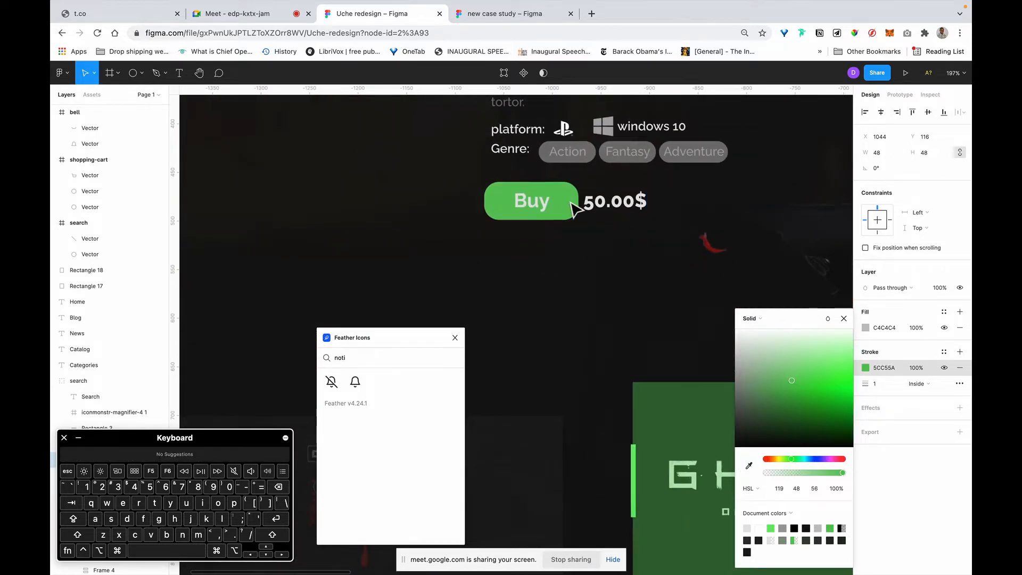
Step: Return to the circle below the desktop frame's header, deselect it and examine its stroke up close
{"action": "scroll", "coordinate": [575, 208], "scroll_direction": "right", "scroll_amount": 11}
{"action": "scroll", "coordinate": [559, 229], "scroll_direction": "right", "scroll_amount": 7}
{"action": "scroll", "coordinate": [546, 255], "scroll_direction": "down", "scroll_amount": 5}
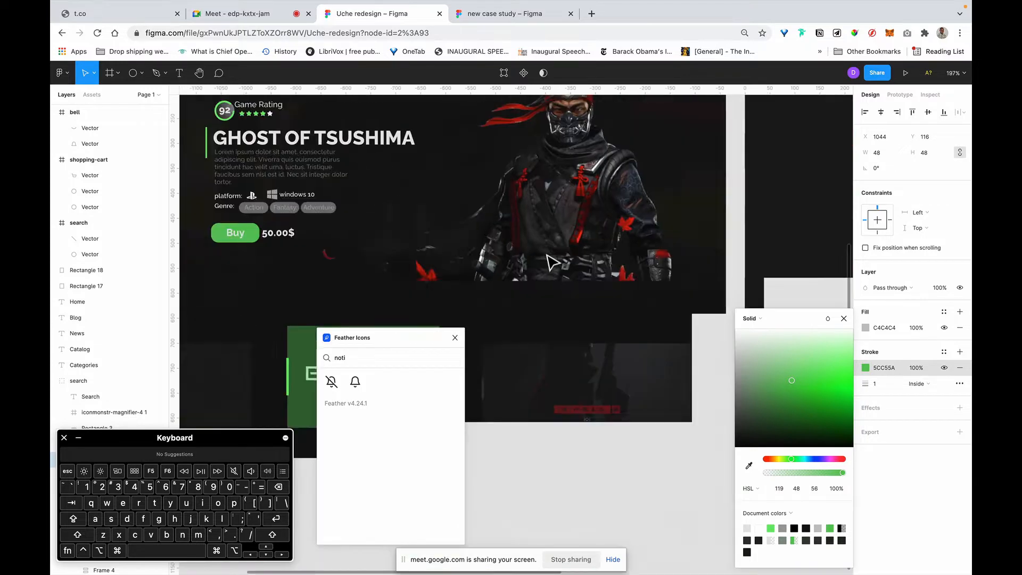
{"action": "scroll", "coordinate": [547, 255], "scroll_direction": "right", "scroll_amount": 12}
{"action": "scroll", "coordinate": [773, 198], "scroll_direction": "right", "scroll_amount": 10}
{"action": "scroll", "coordinate": [772, 198], "scroll_direction": "up", "scroll_amount": 2}
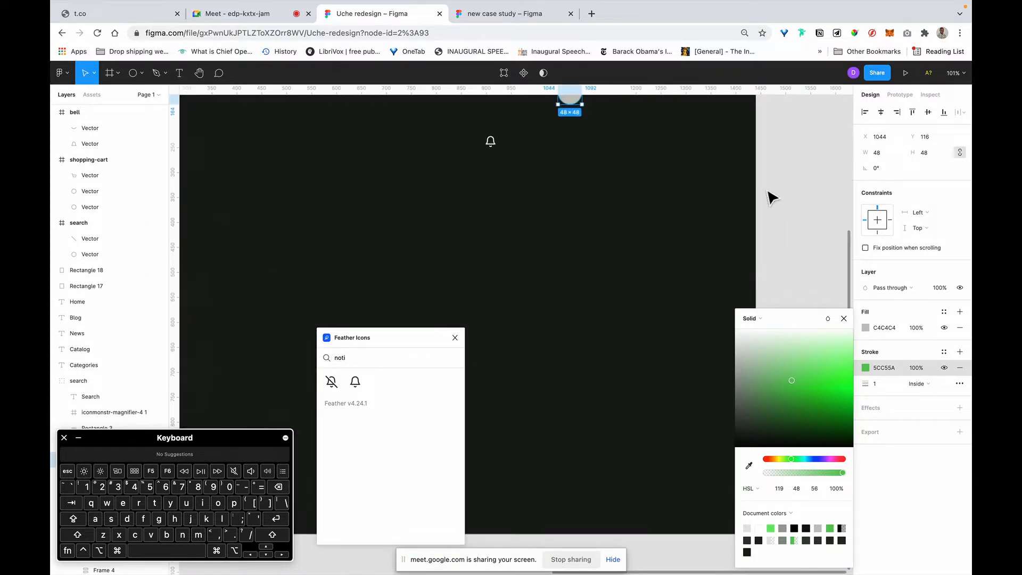
{"action": "scroll", "coordinate": [584, 209], "scroll_direction": "left", "scroll_amount": 4}
{"action": "scroll", "coordinate": [584, 210], "scroll_direction": "down", "scroll_amount": 3}
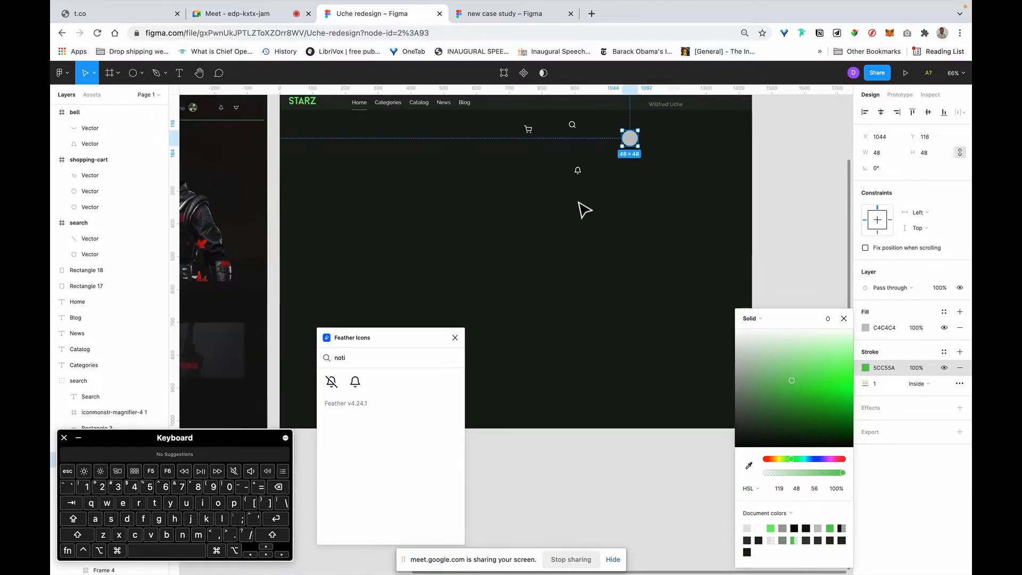
{"action": "left_click", "coordinate": [585, 209]}
{"action": "scroll", "coordinate": [655, 146], "scroll_direction": "up", "scroll_amount": 5}
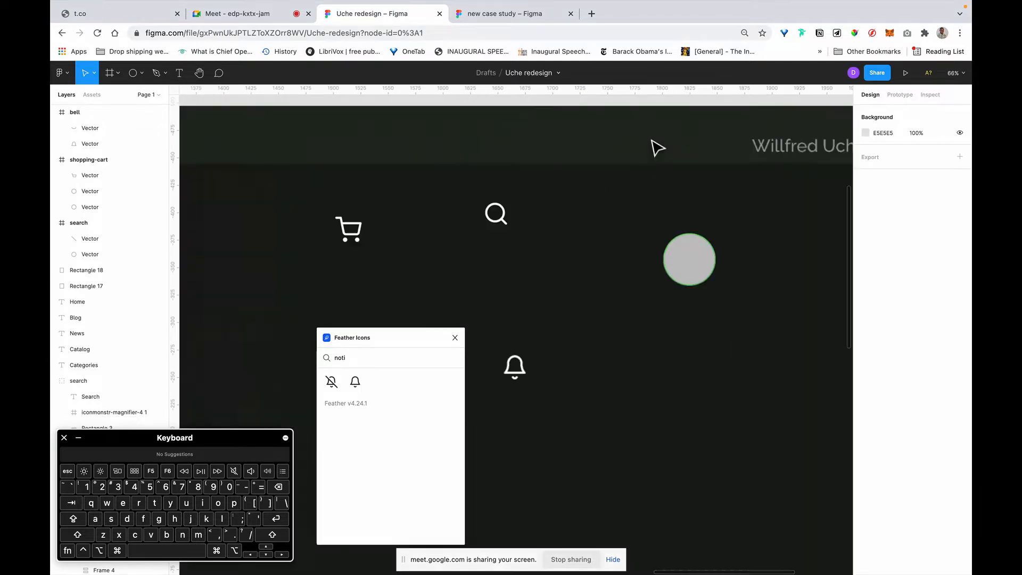
{"action": "scroll", "coordinate": [658, 148], "scroll_direction": "up", "scroll_amount": 2}
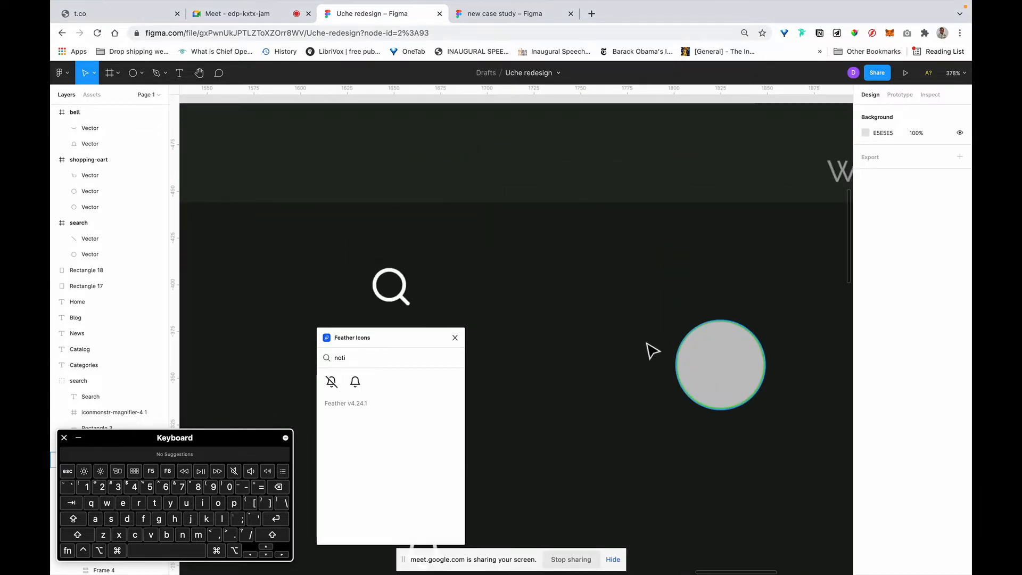
Step: Combine the circle and the profile name in the desktop frame into one horizontal auto layout frame
{"action": "left_click", "coordinate": [678, 354]}
{"action": "scroll", "coordinate": [644, 325], "scroll_direction": "down", "scroll_amount": 5}
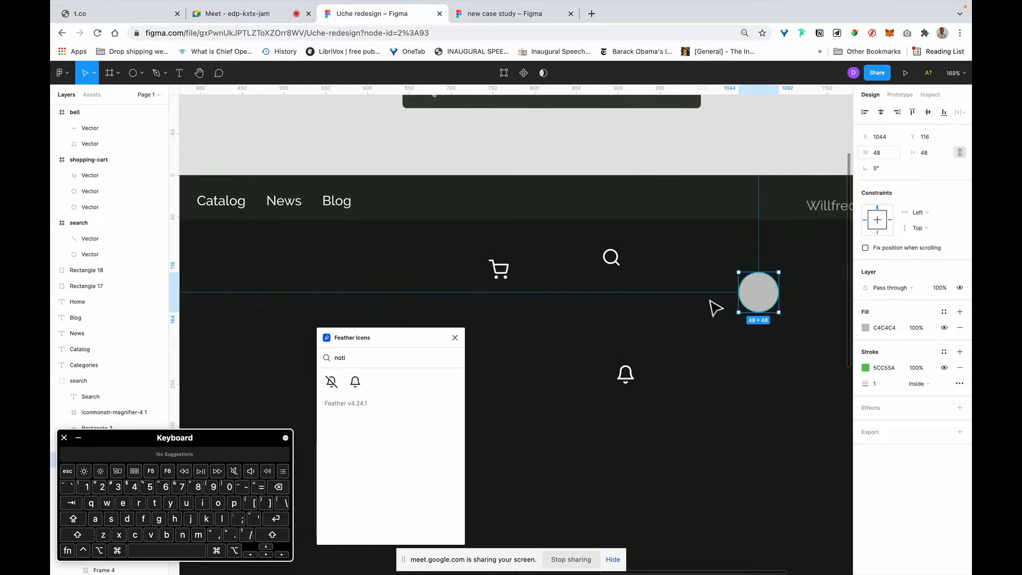
{"action": "left_click", "coordinate": [828, 205], "text": "shift"}
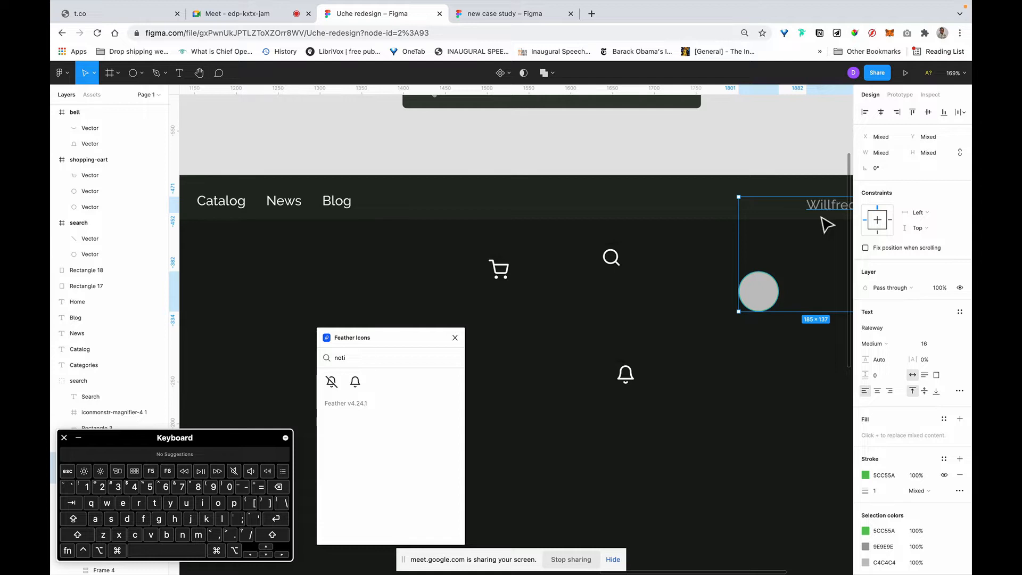
{"action": "key", "text": "shift"}
{"action": "key", "text": "shift+a"}
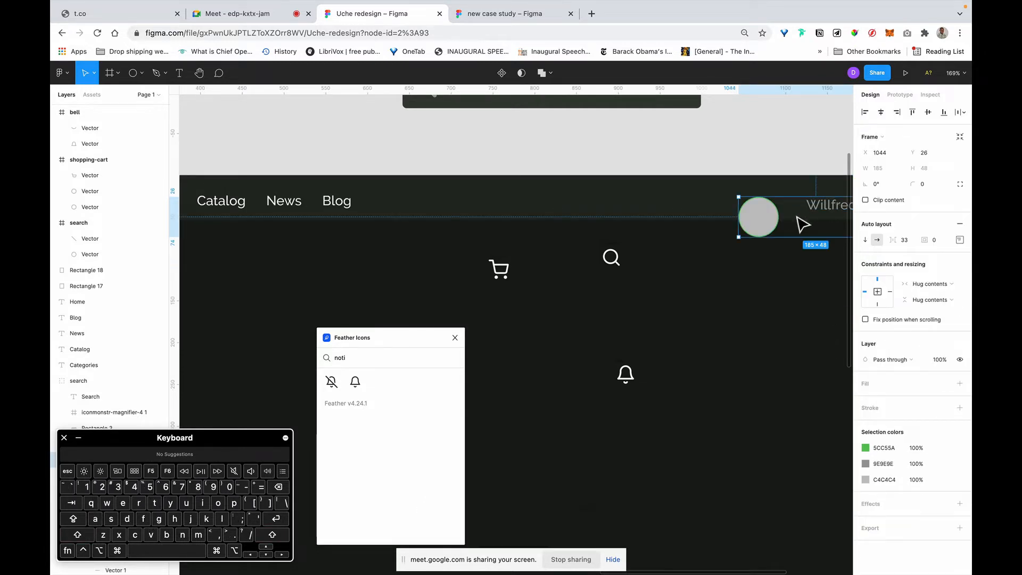
{"action": "scroll", "coordinate": [809, 223], "scroll_direction": "right", "scroll_amount": 5}
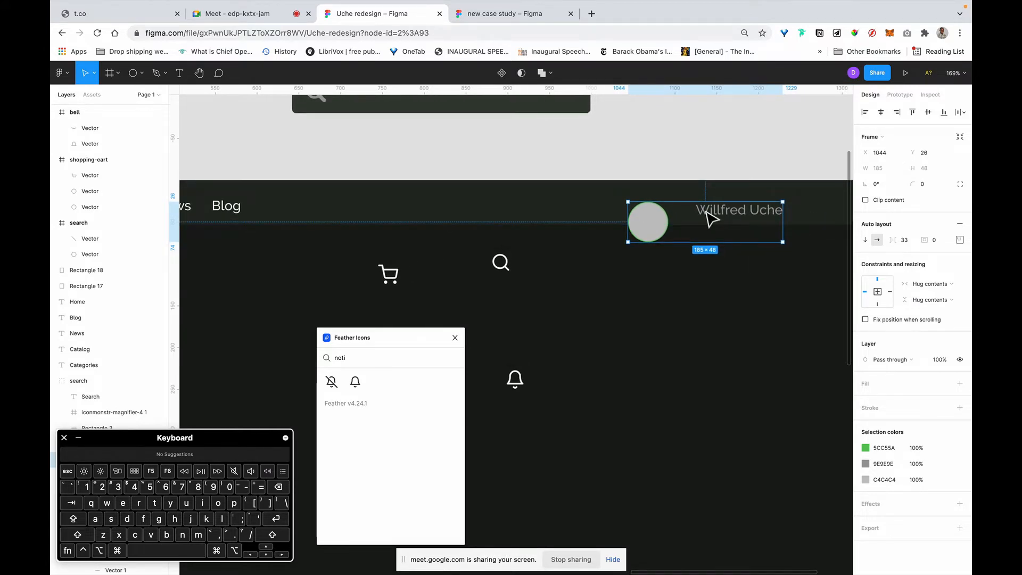
Step: Move the circle after the profile name and align the auto layout frame's contents to left centre
{"action": "double_click", "coordinate": [667, 229]}
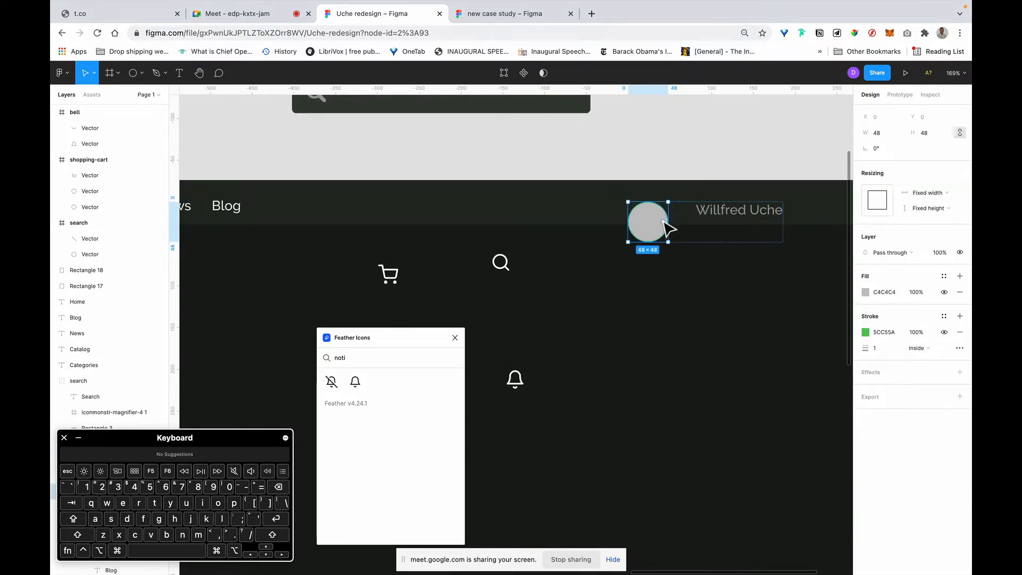
{"action": "key", "text": "shift+Right"}
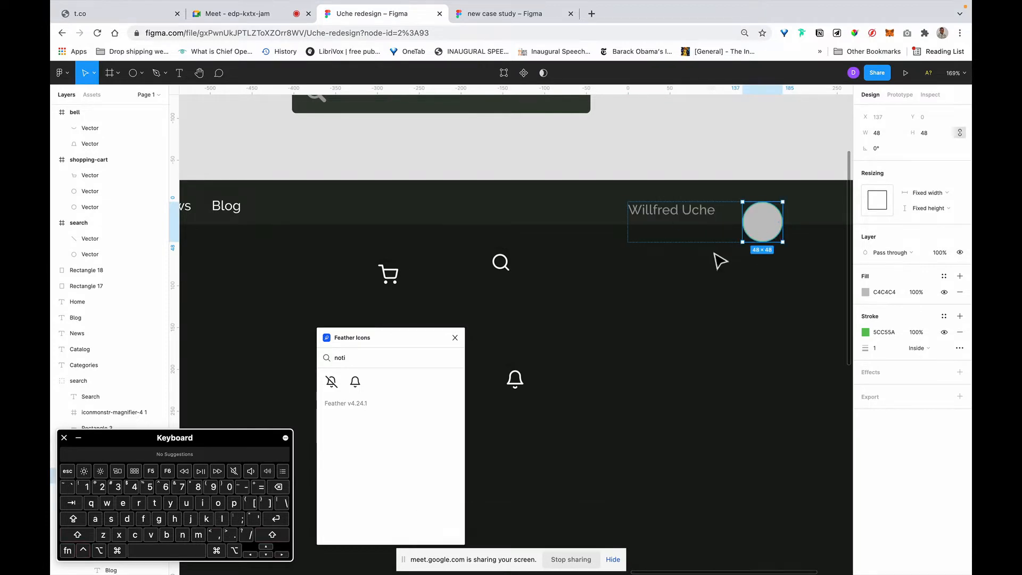
{"action": "key", "text": "Escape"}
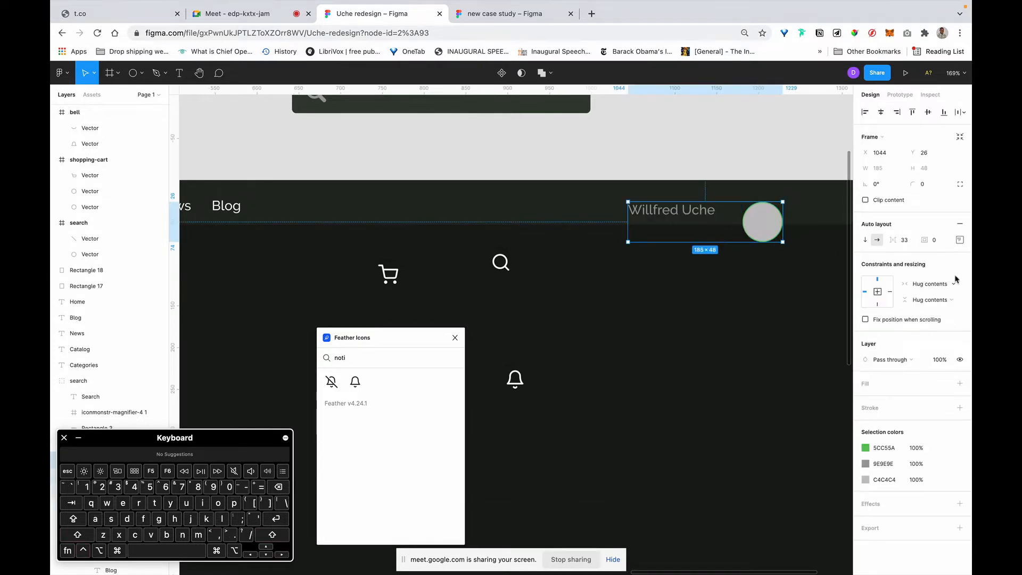
{"action": "left_click", "coordinate": [960, 240]}
{"action": "left_click", "coordinate": [919, 283]}
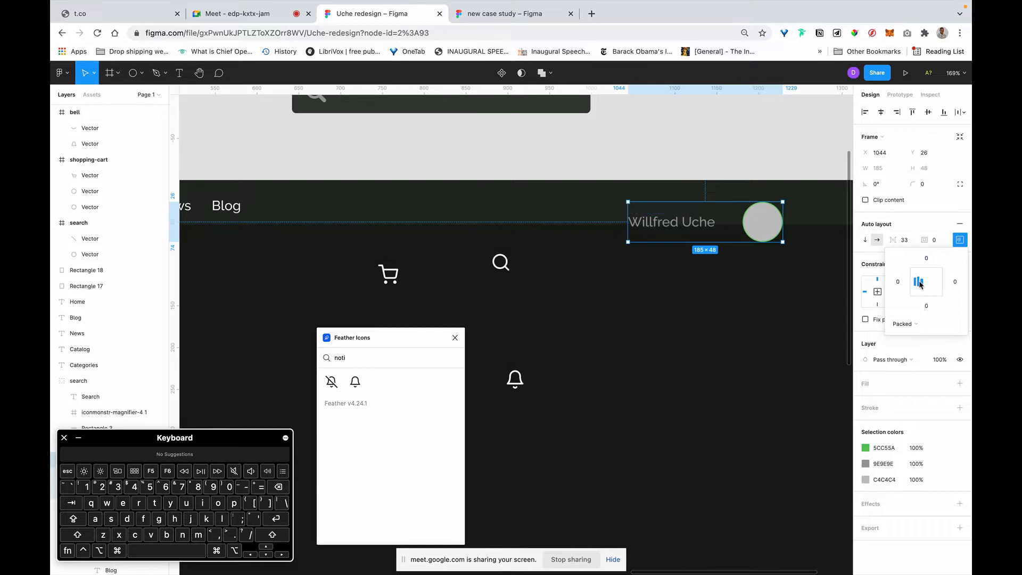
{"action": "left_click", "coordinate": [767, 239]}
{"action": "key", "text": "shift+Left"}
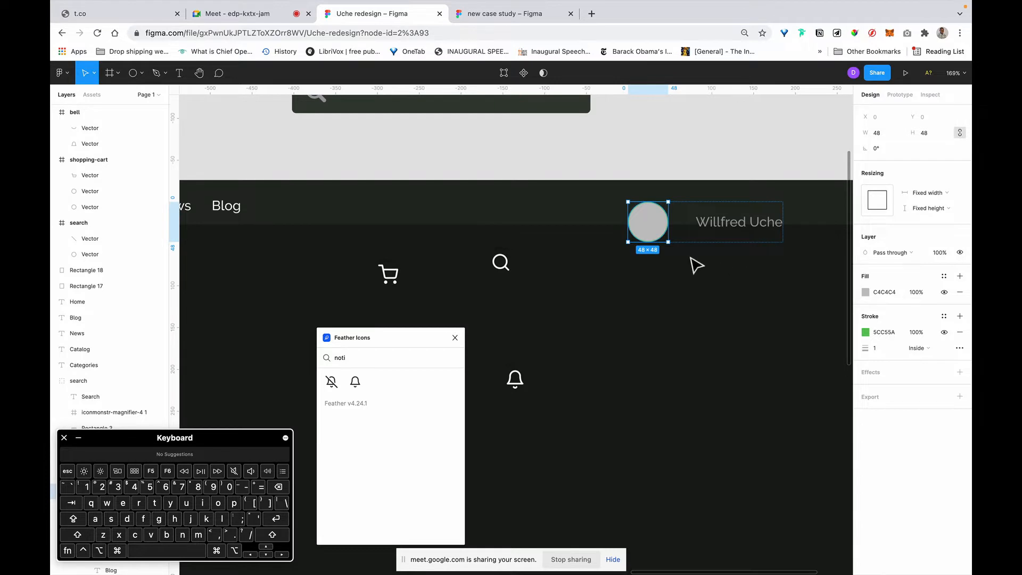
{"action": "key", "text": "shift+Right"}
Step: Set the spacing between the profile name and the circle to 16 in their auto layout frame
{"action": "left_click", "coordinate": [675, 241]}
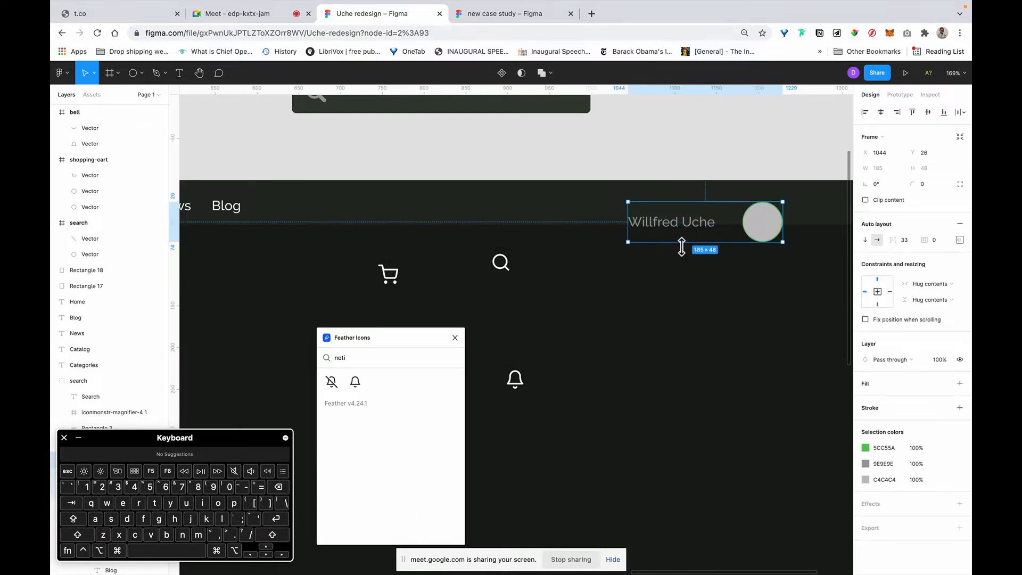
{"action": "left_click", "coordinate": [911, 242]}
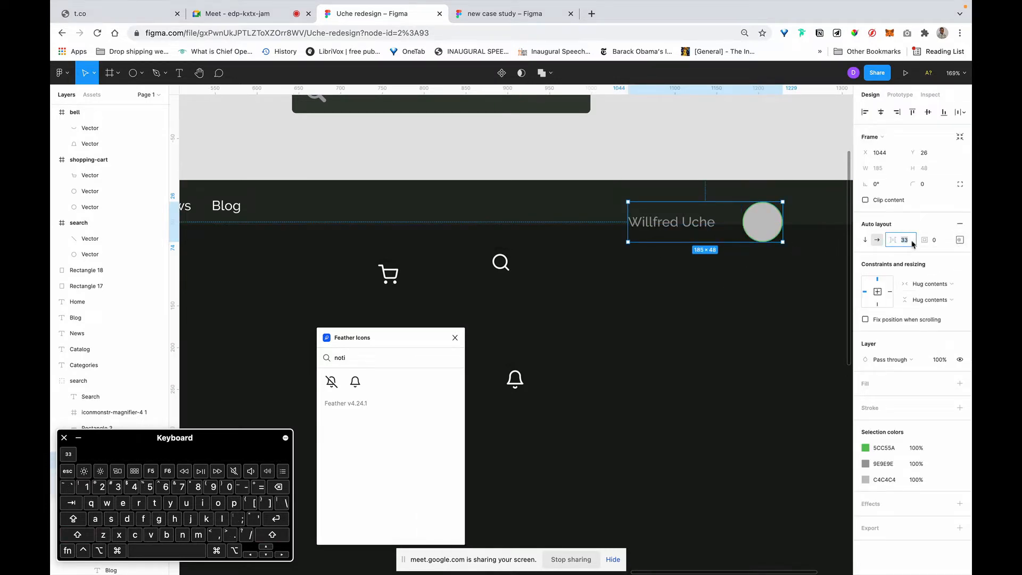
{"action": "type", "text": "16"}
{"action": "key", "text": "Return"}
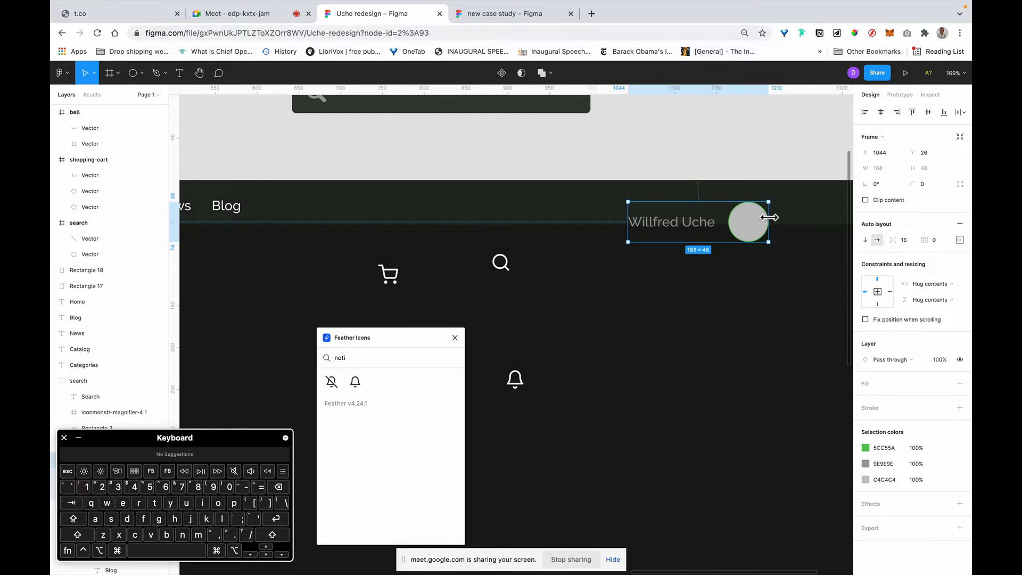
Step: Resize the profile circle inside the auto layout frame to 36 × 36
{"action": "left_click", "coordinate": [753, 230]}
{"action": "left_click", "coordinate": [883, 133]}
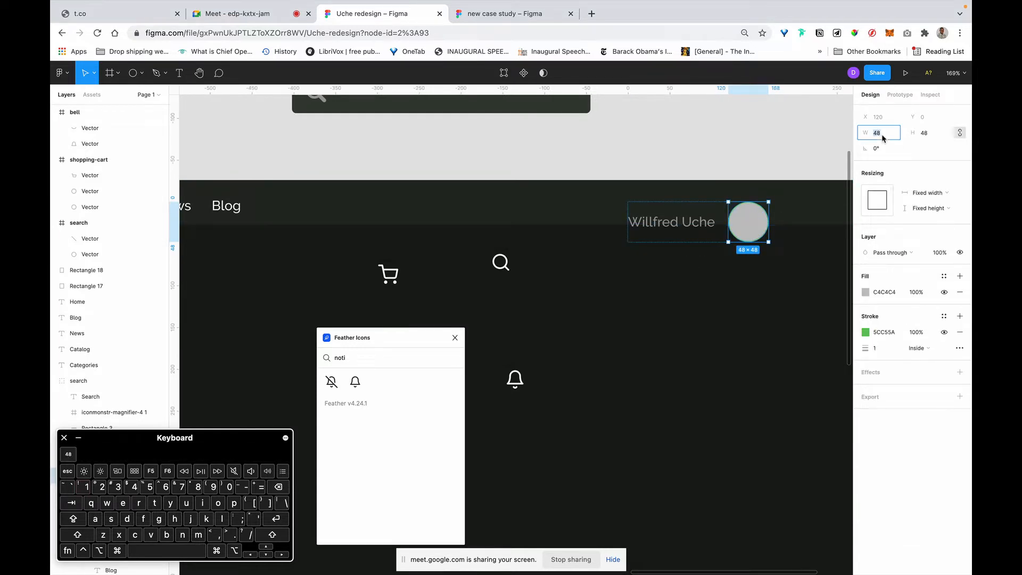
{"action": "type", "text": "36"}
{"action": "key", "text": "Return"}
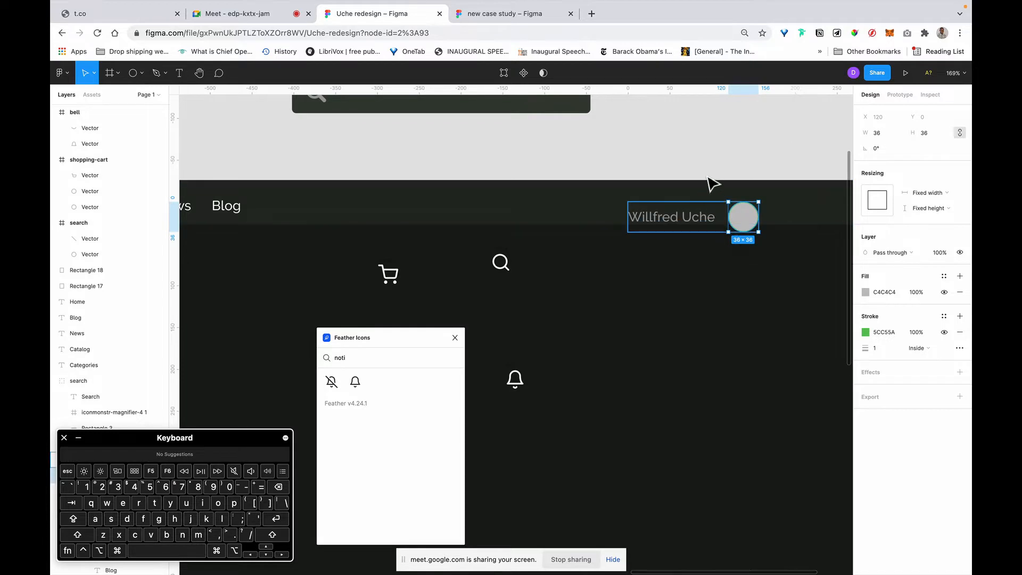
{"action": "key", "text": "Escape"}
Step: Move the profile name and circle frame to the header's right end at X 1252, Y 10, 32 px from the edge
{"action": "left_click", "coordinate": [655, 229]}
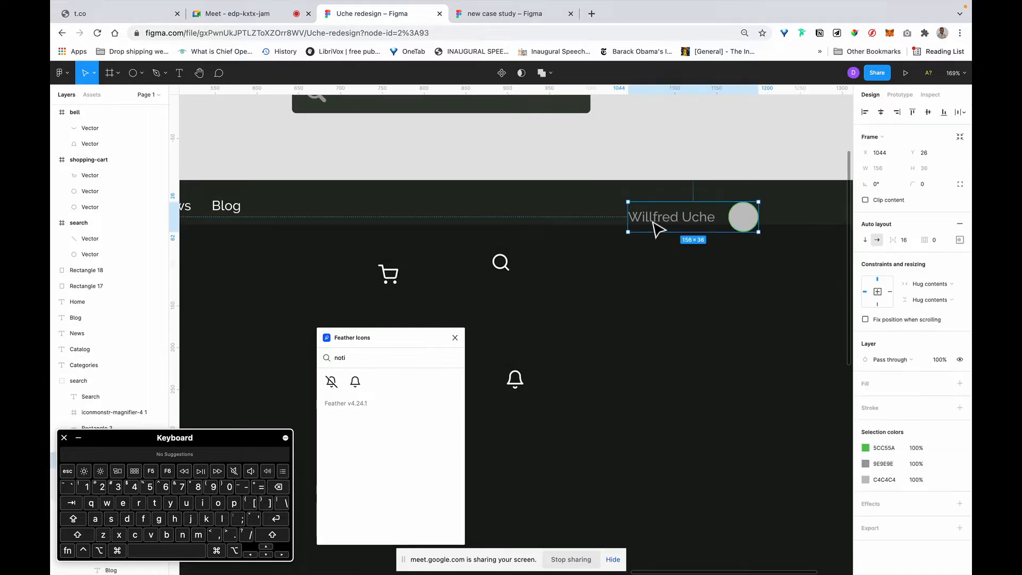
{"action": "left_click_drag", "start_coordinate": [658, 229], "coordinate": [762, 212]}
{"action": "scroll", "coordinate": [798, 213], "scroll_direction": "down", "scroll_amount": 5}
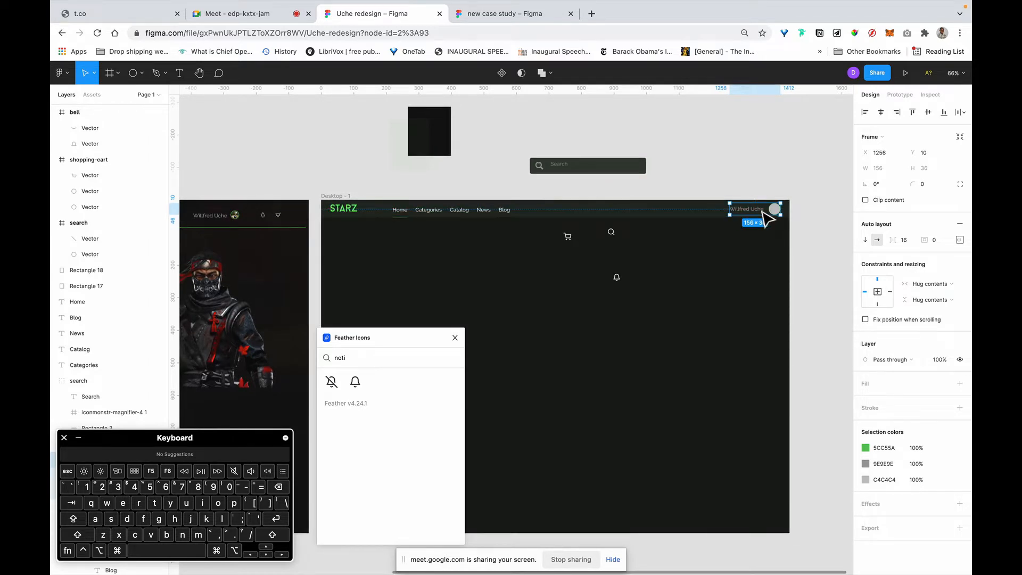
{"action": "scroll", "coordinate": [785, 194], "scroll_direction": "up", "scroll_amount": 5}
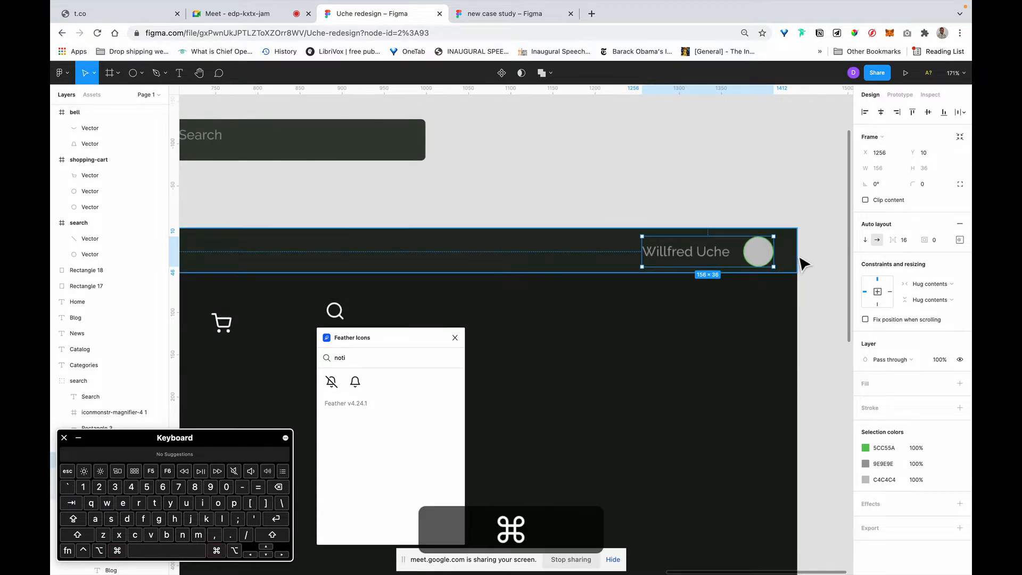
{"action": "key", "text": "alt"}
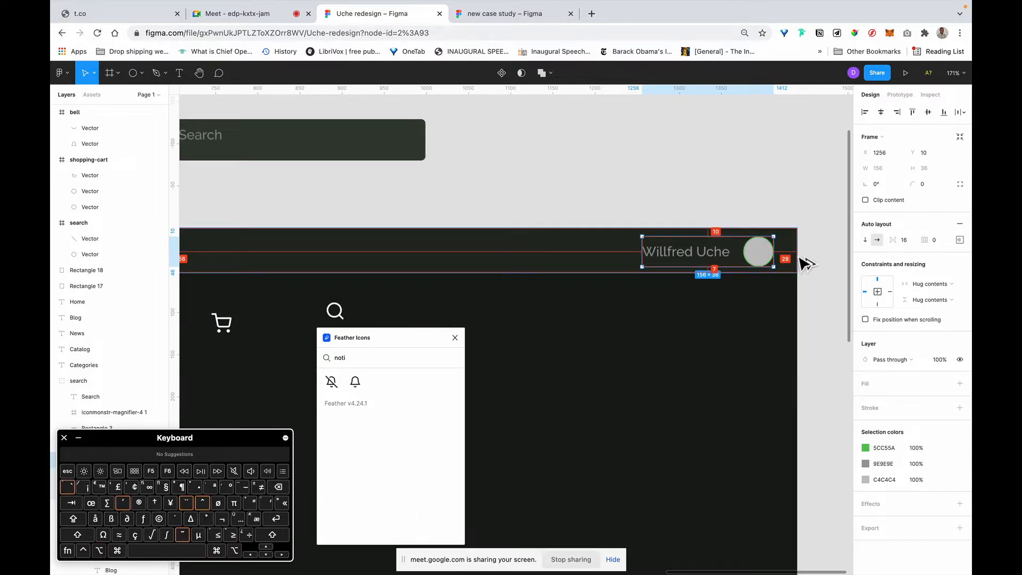
{"action": "key", "text": "Left"}
{"action": "key", "text": "Left"}
{"action": "key", "text": "Left"}
{"action": "key", "text": "Left"}
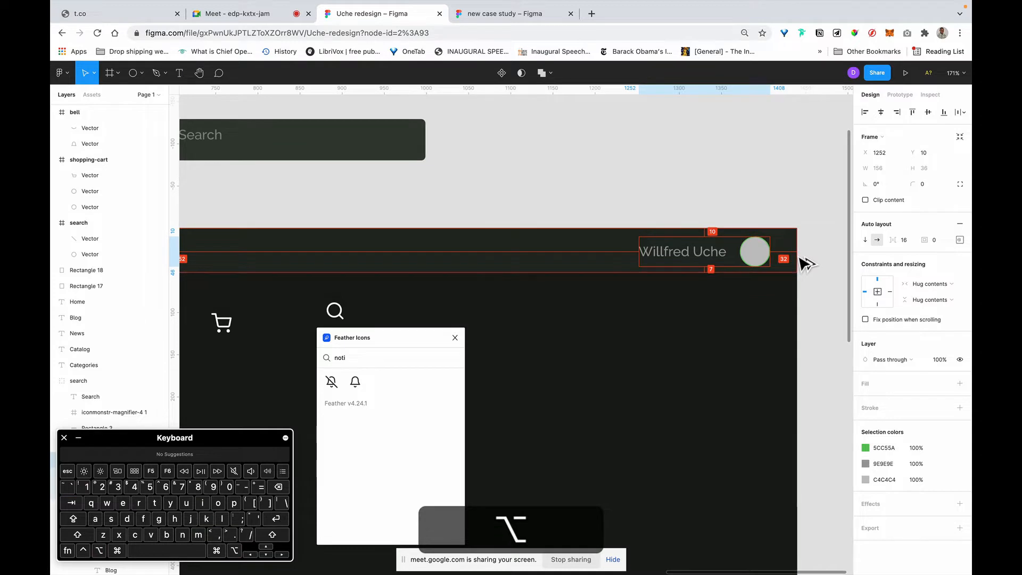
Step: Set the spacing between the profile name and the circle to 8 in the header's profile frame
{"action": "scroll", "coordinate": [730, 261], "scroll_direction": "left", "scroll_amount": 5}
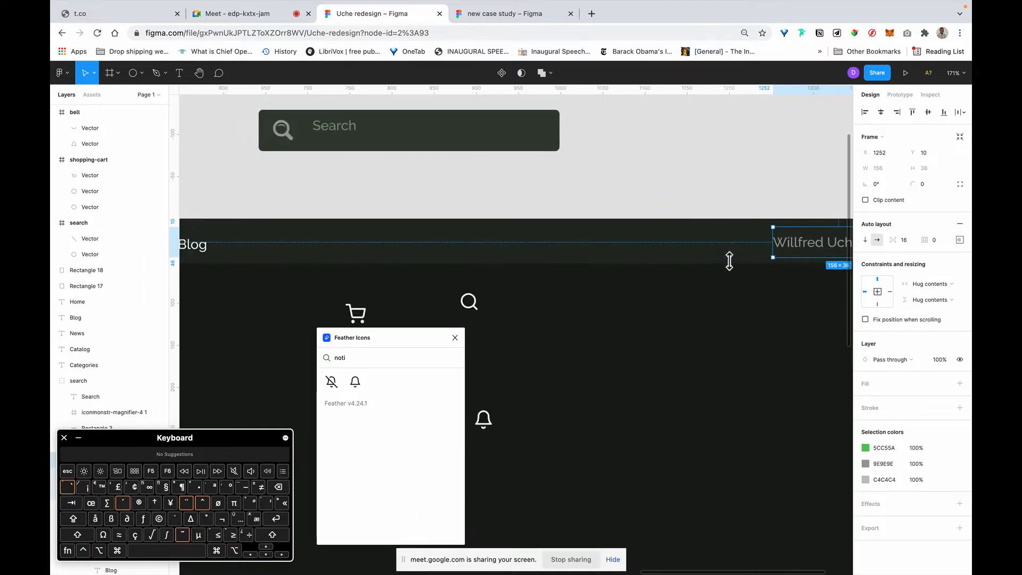
{"action": "scroll", "coordinate": [729, 260], "scroll_direction": "left", "scroll_amount": 1}
{"action": "scroll", "coordinate": [733, 265], "scroll_direction": "down", "scroll_amount": 5}
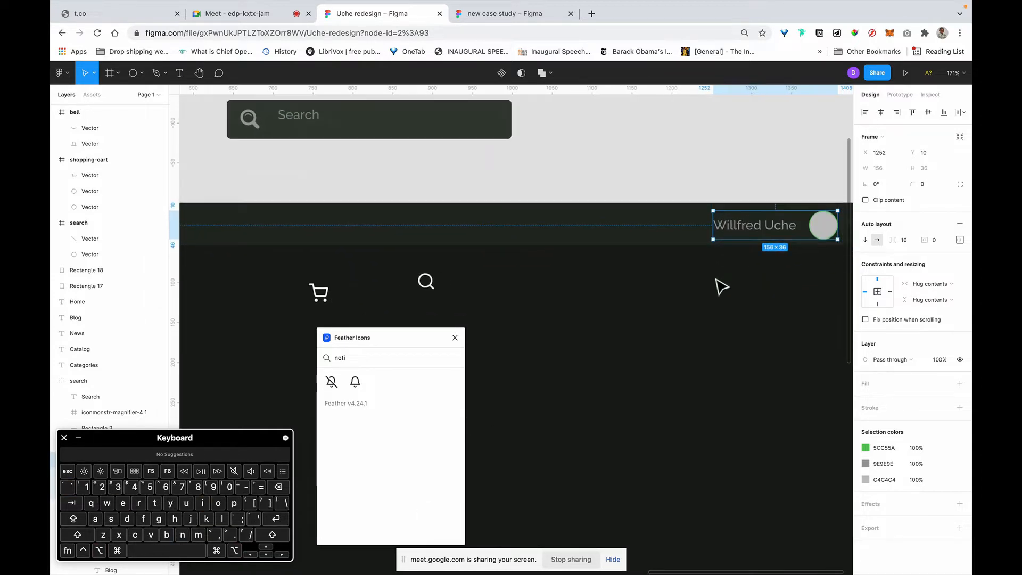
{"action": "scroll", "coordinate": [701, 268], "scroll_direction": "up", "scroll_amount": 5}
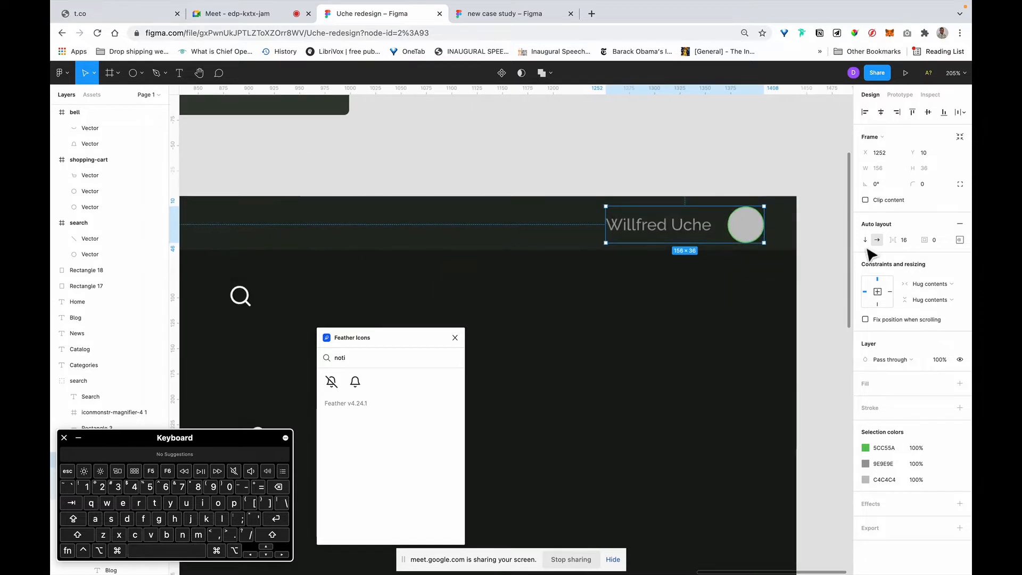
{"action": "left_click", "coordinate": [909, 241]}
{"action": "type", "text": "8"}
{"action": "key", "text": "Return"}
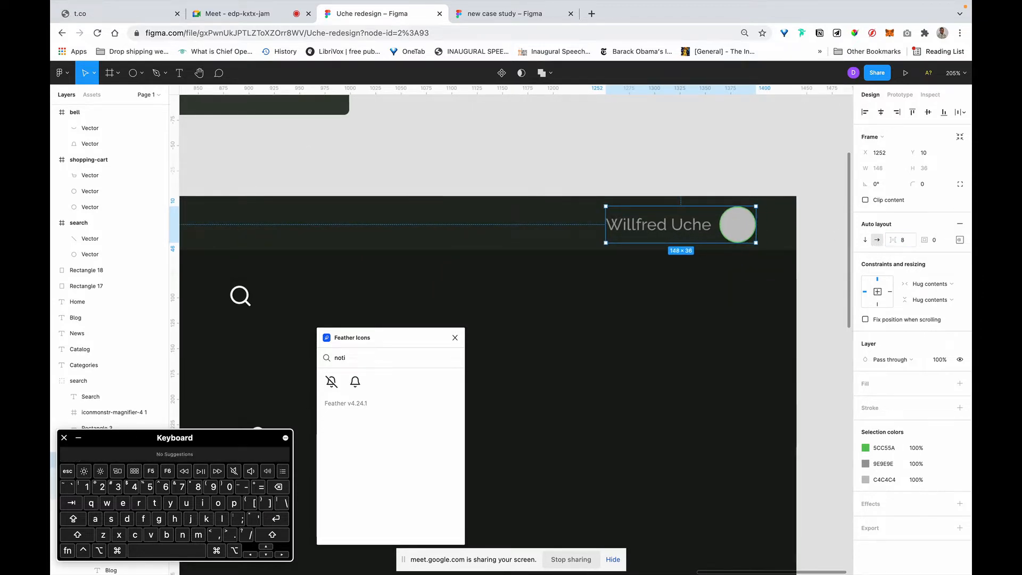
Step: Shift the profile frame right to X 1260, leaving 32 px to the header's right edge
{"action": "key", "text": "shift+Right"}
{"action": "key", "text": "alt"}
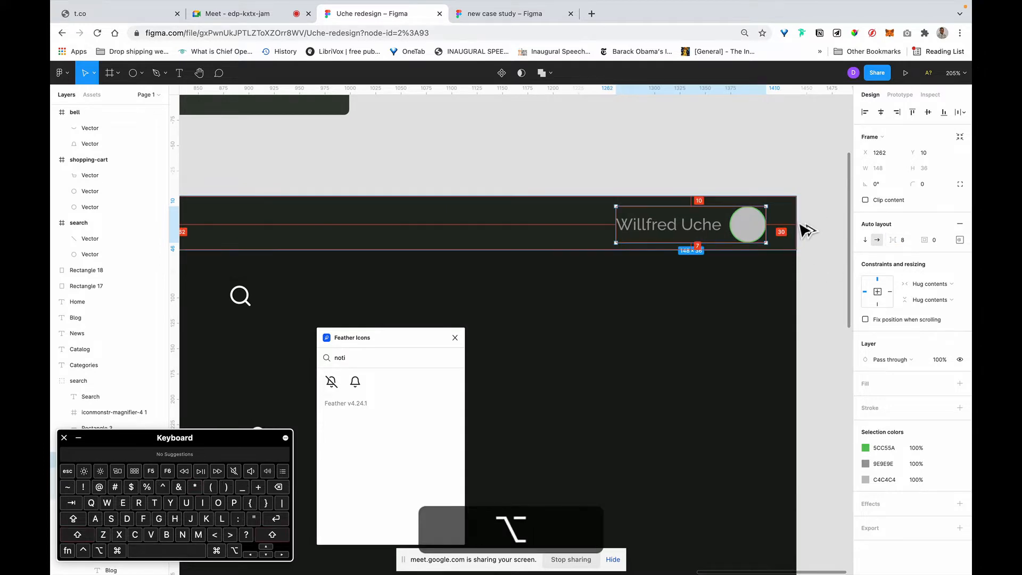
{"action": "key", "text": "alt+Left"}
{"action": "key", "text": "alt+Left"}
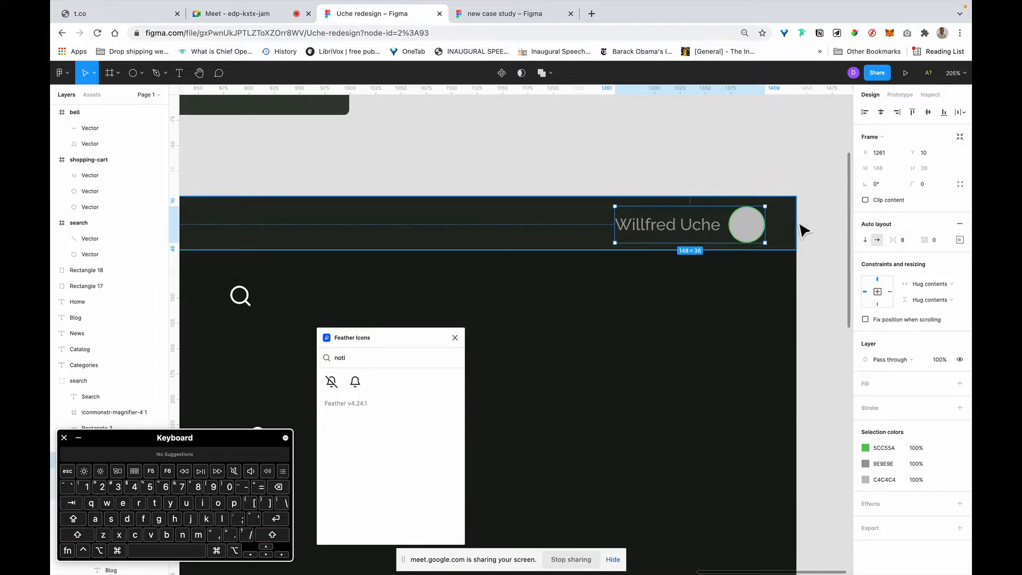
Step: Combine the shopping cart and bell icons into a horizontal auto layout frame with a spacing of 8
{"action": "scroll", "coordinate": [783, 233], "scroll_direction": "down", "scroll_amount": 5}
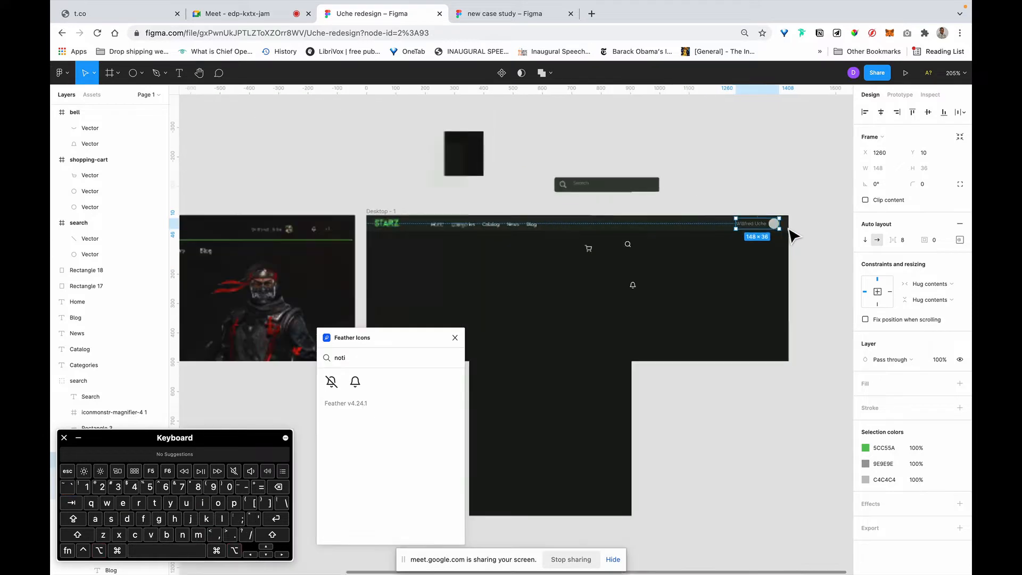
{"action": "scroll", "coordinate": [734, 168], "scroll_direction": "down", "scroll_amount": 2}
{"action": "scroll", "coordinate": [735, 168], "scroll_direction": "left", "scroll_amount": 2}
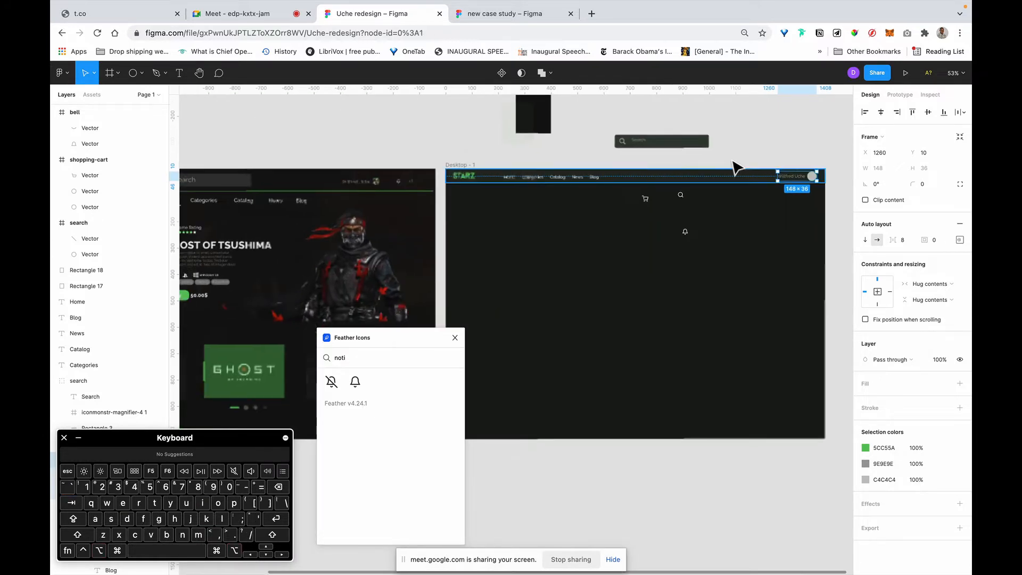
{"action": "left_click", "coordinate": [736, 168]}
{"action": "scroll", "coordinate": [655, 233], "scroll_direction": "up", "scroll_amount": 5}
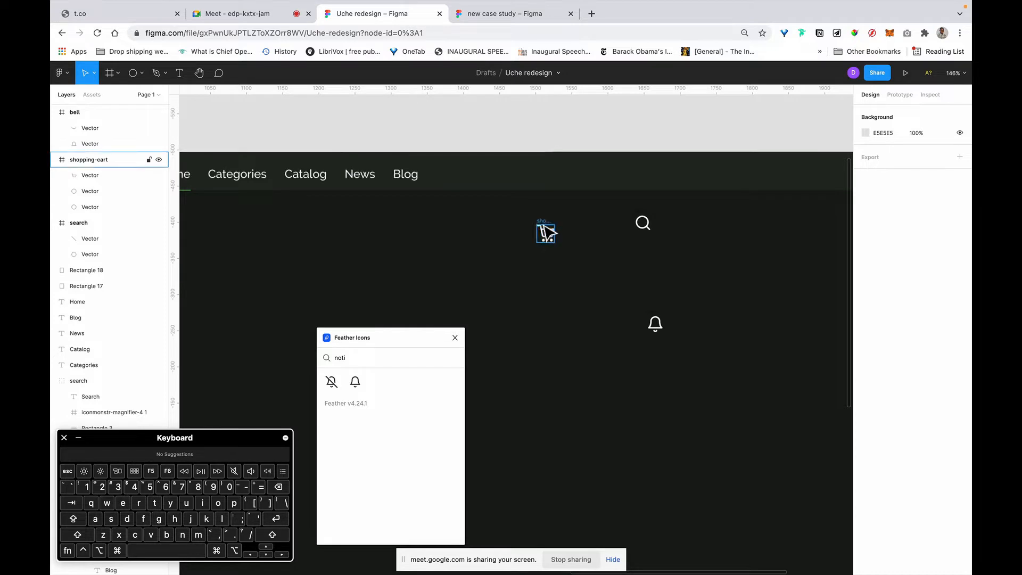
{"action": "left_click", "coordinate": [554, 232]}
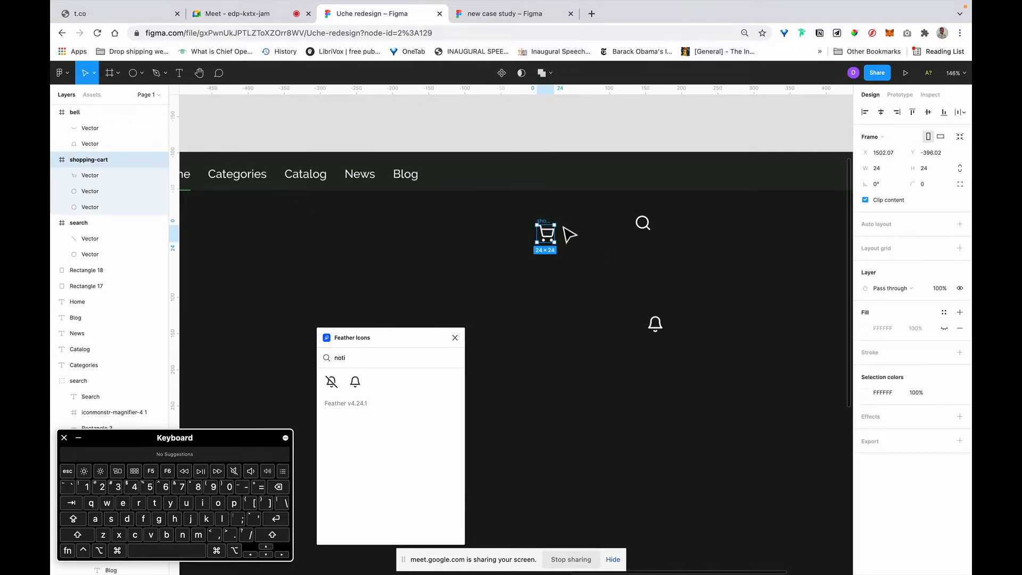
{"action": "left_click", "coordinate": [657, 324], "text": "shift"}
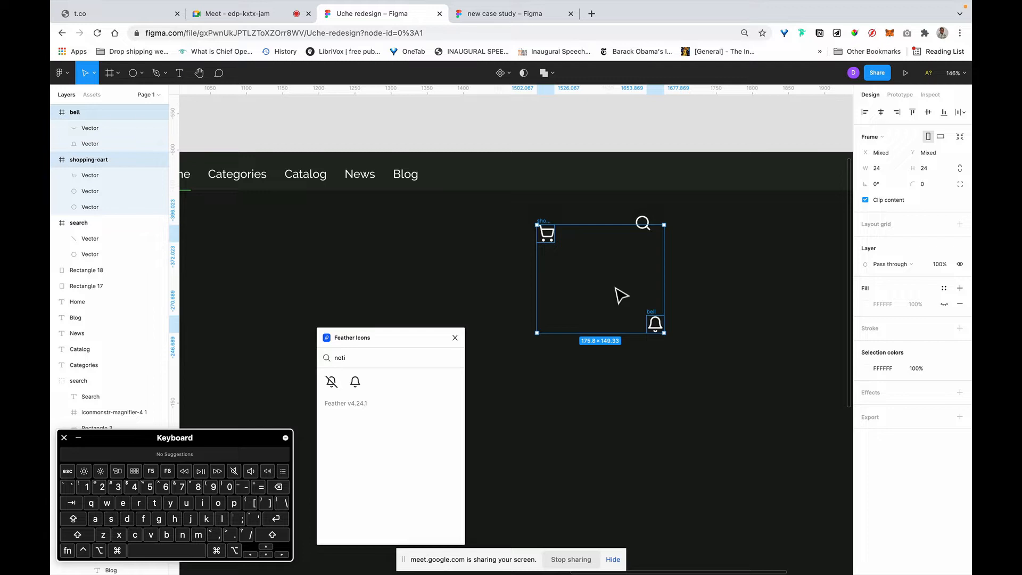
{"action": "key", "text": "shift+a"}
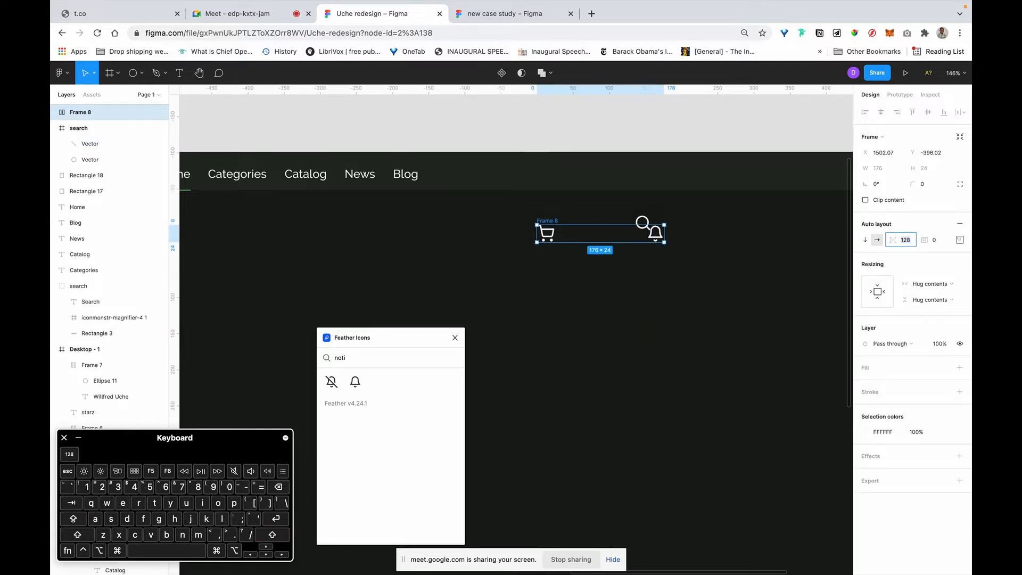
{"action": "type", "text": "8"}
{"action": "key", "text": "Return"}
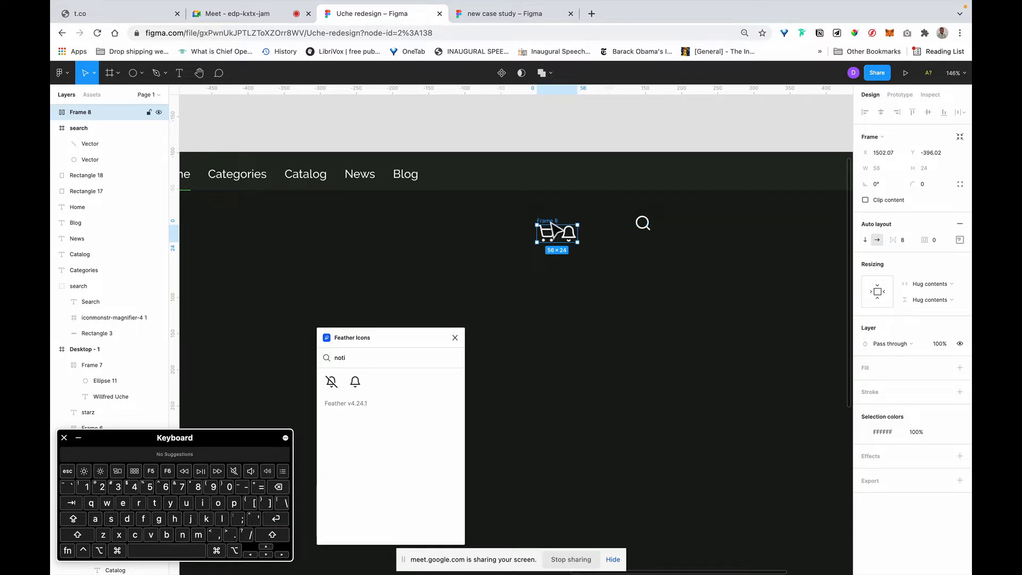
Step: Move the cart and bell icon frame into the header just before the profile name, at X 1905, Y -478
{"action": "left_click_drag", "start_coordinate": [554, 233], "coordinate": [811, 174]}
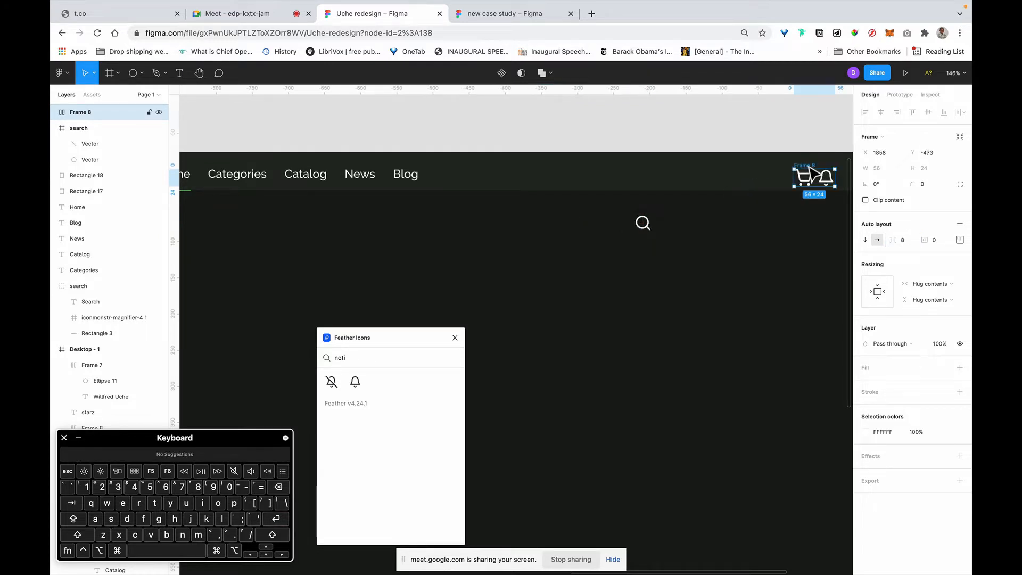
{"action": "scroll", "coordinate": [810, 176], "scroll_direction": "right", "scroll_amount": 5}
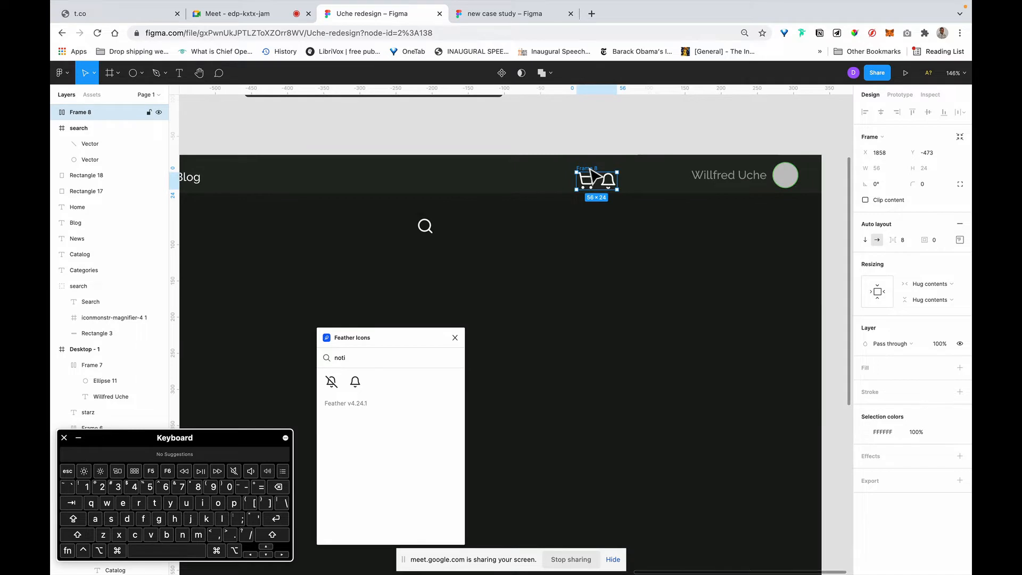
{"action": "left_click_drag", "start_coordinate": [592, 173], "coordinate": [626, 169]}
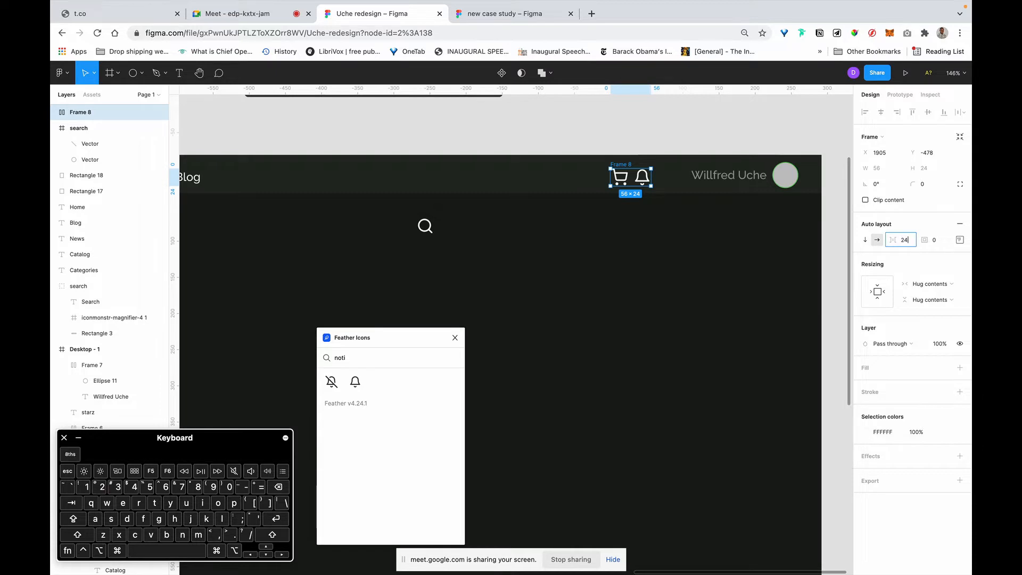
Step: Set the spacing between the cart and bell icons to 24 and raise their frame to Y -482
{"action": "key", "text": "Return"}
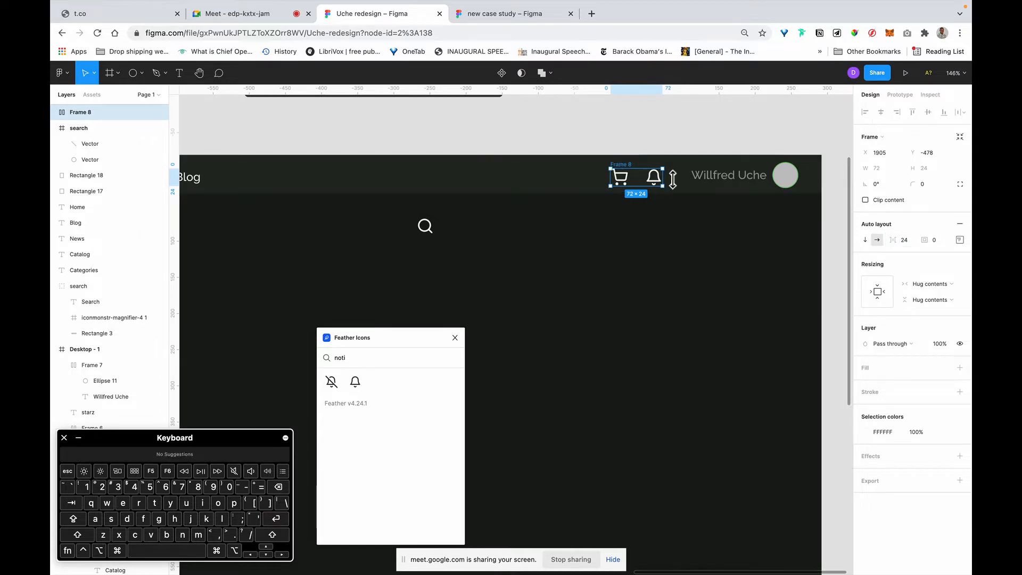
{"action": "left_click_drag", "start_coordinate": [620, 165], "coordinate": [619, 162]}
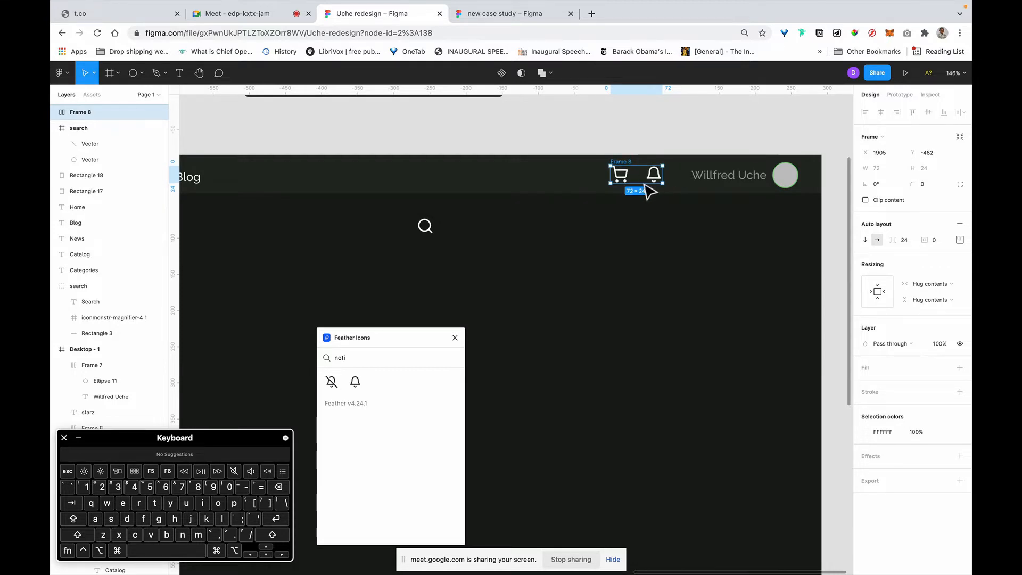
Step: Reorder the header's icon frame so that the bell comes before the shopping cart
{"action": "double_click", "coordinate": [658, 180]}
{"action": "key", "text": "Left"}
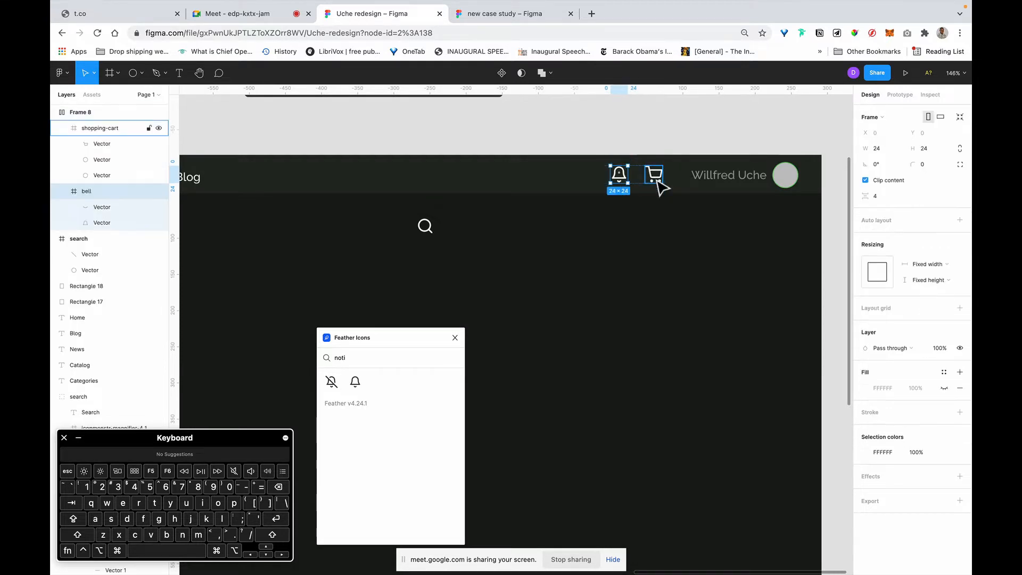
{"action": "left_click", "coordinate": [629, 152]}
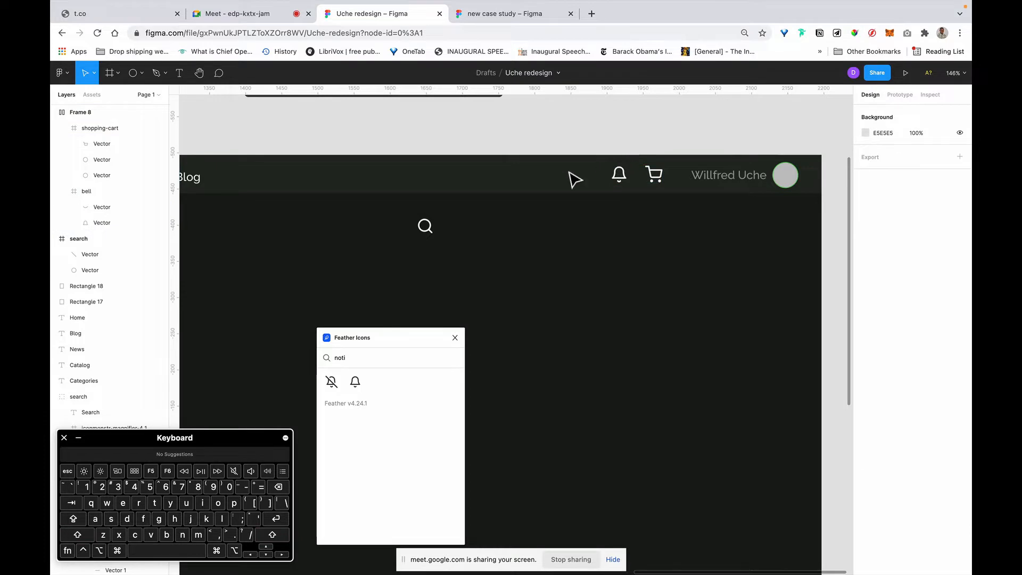
Step: Recolour the Categories, Catalog, News and Blog texts in the new header to the muted grey-green 899A89, leaving Home white
{"action": "scroll", "coordinate": [531, 207], "scroll_direction": "down", "scroll_amount": 5}
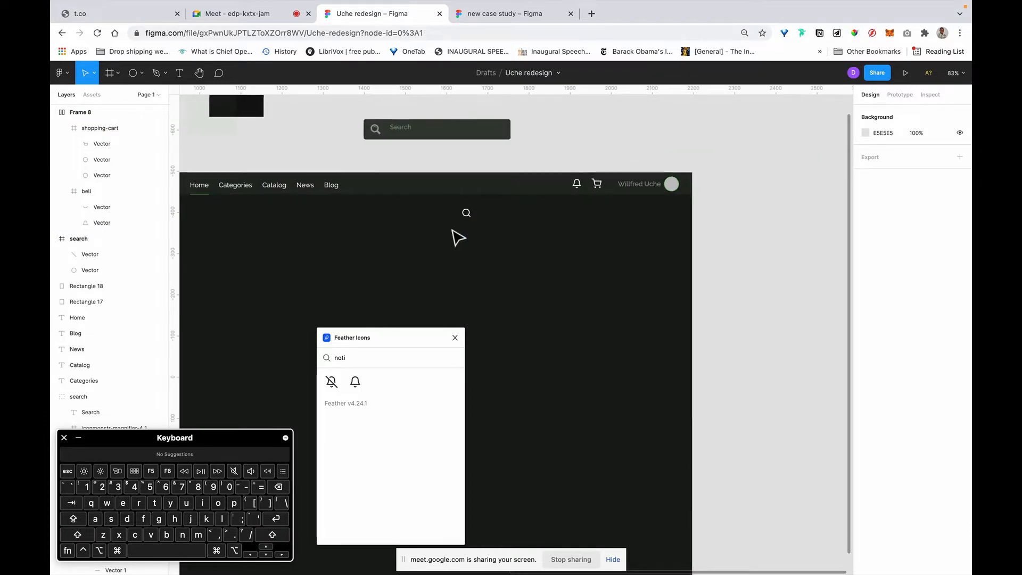
{"action": "scroll", "coordinate": [429, 183], "scroll_direction": "left", "scroll_amount": 3}
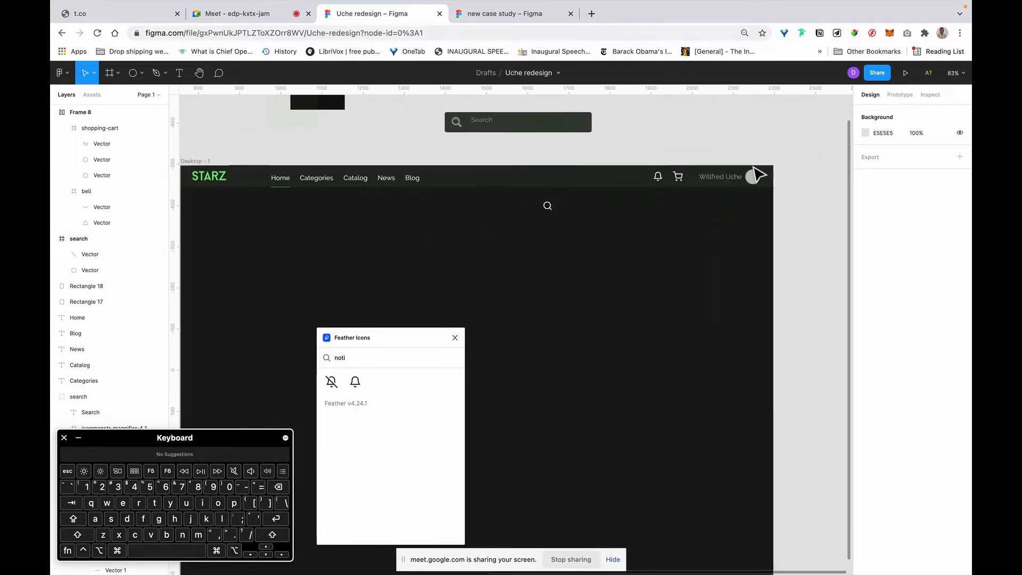
{"action": "left_click", "coordinate": [367, 186]}
{"action": "key", "text": "shift+2"}
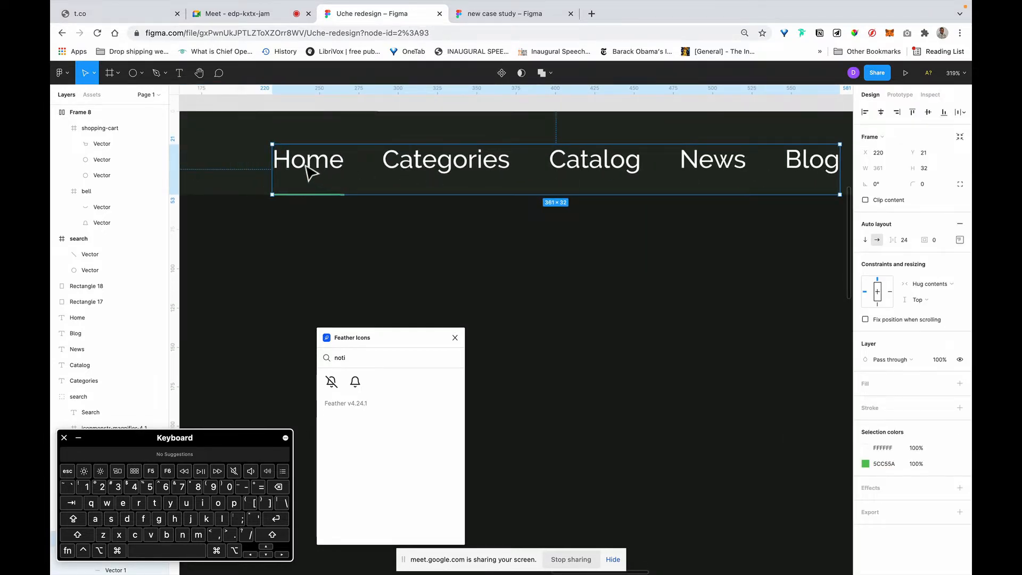
{"action": "left_click", "coordinate": [426, 171], "text": "super"}
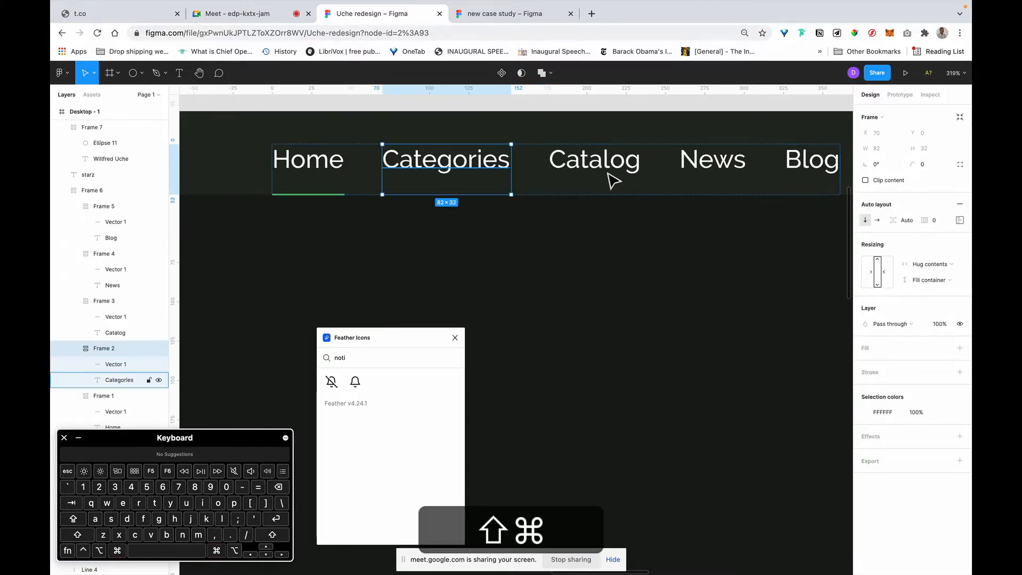
{"action": "left_click", "coordinate": [716, 185], "text": "shift+super"}
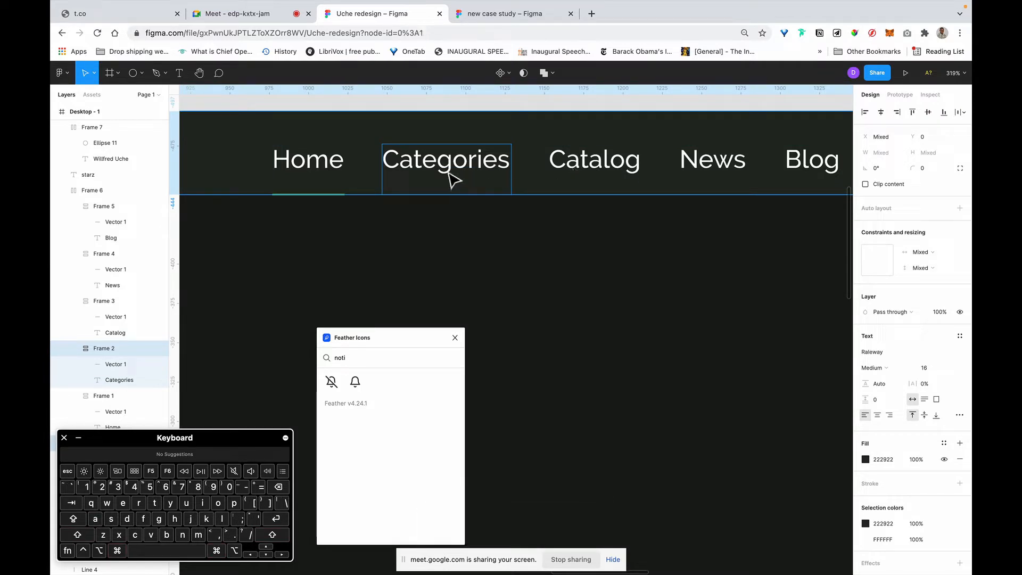
{"action": "left_click", "coordinate": [424, 164], "text": "super"}
{"action": "left_click", "coordinate": [426, 172], "text": "super"}
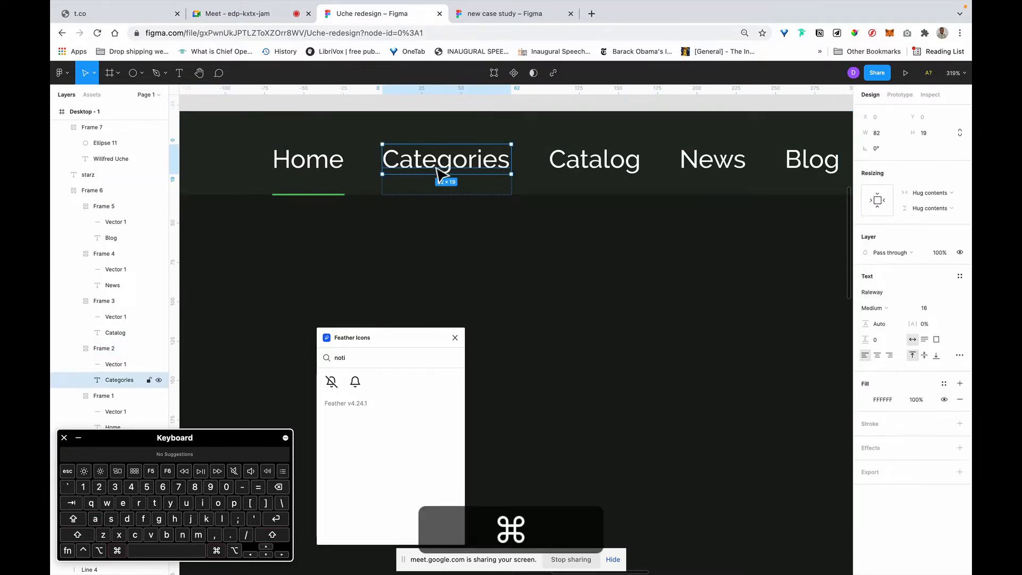
{"action": "left_click", "coordinate": [579, 169], "text": "shift+super"}
{"action": "left_click", "coordinate": [724, 167], "text": "shift+super"}
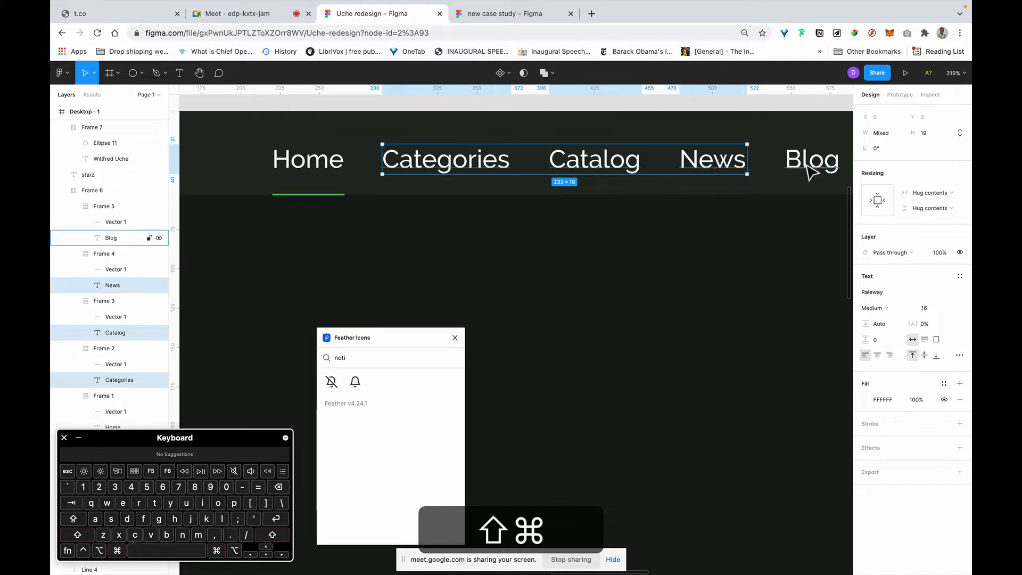
{"action": "left_click", "coordinate": [810, 169], "text": "shift+super"}
{"action": "scroll", "coordinate": [812, 167], "scroll_direction": "right", "scroll_amount": 5}
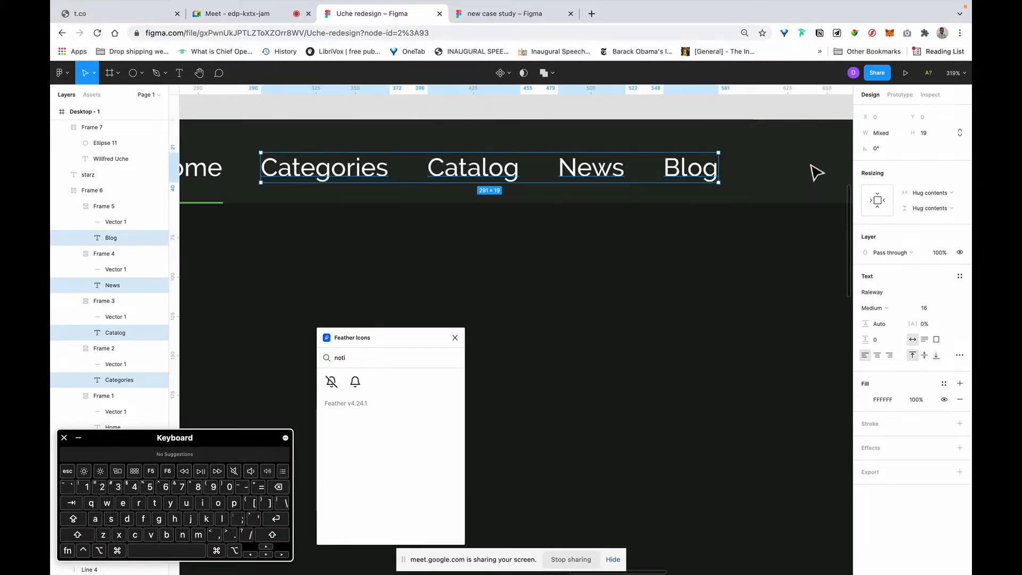
{"action": "left_click", "coordinate": [867, 399]}
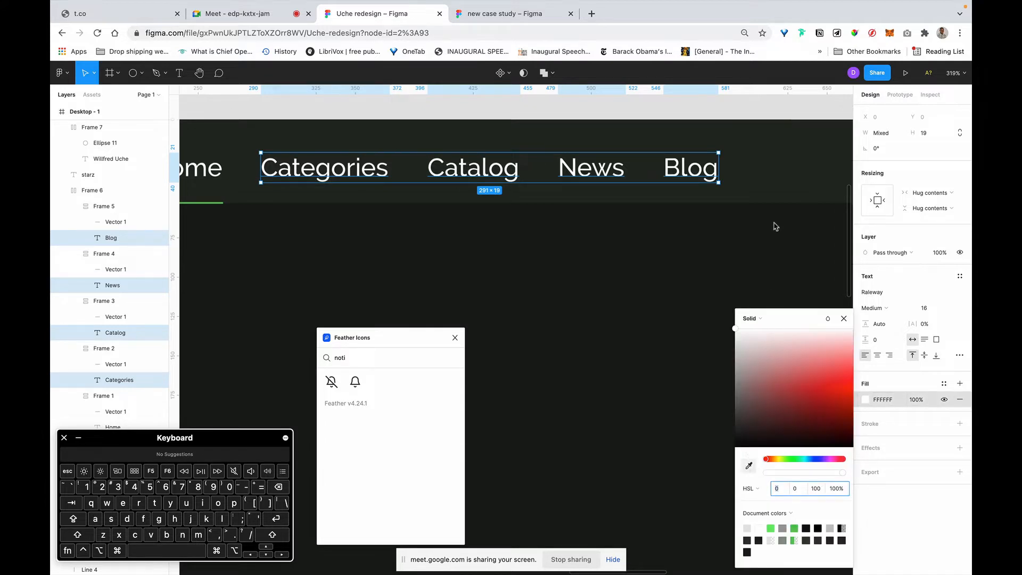
{"action": "left_click", "coordinate": [774, 176]}
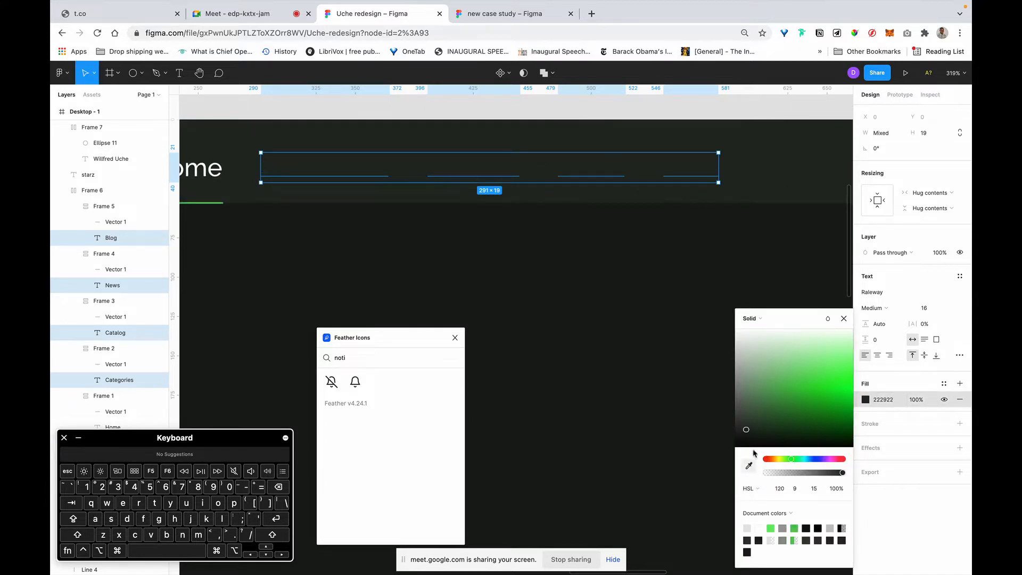
{"action": "left_click_drag", "start_coordinate": [748, 430], "coordinate": [747, 418]}
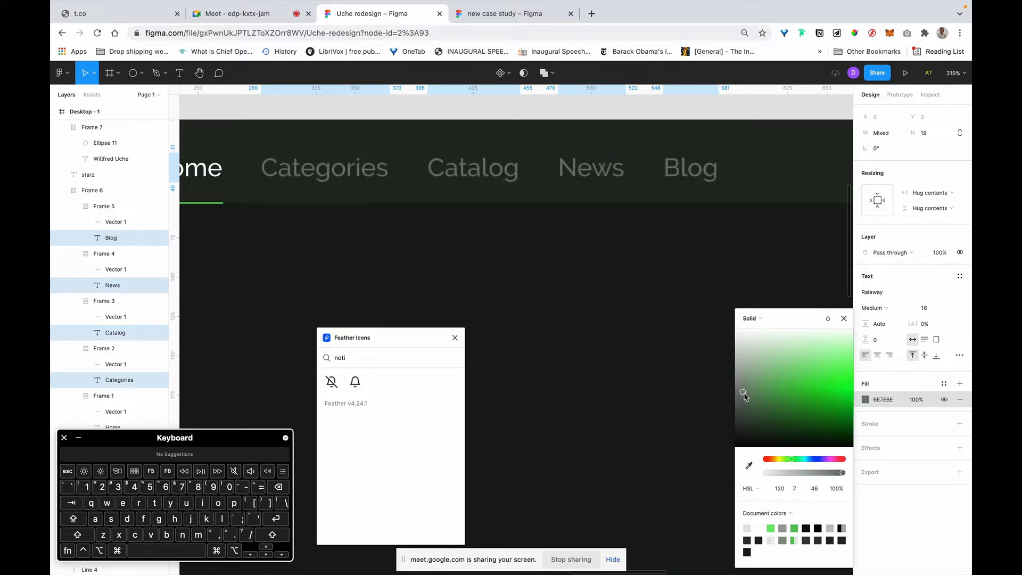
{"action": "left_click_drag", "start_coordinate": [746, 398], "coordinate": [745, 394]}
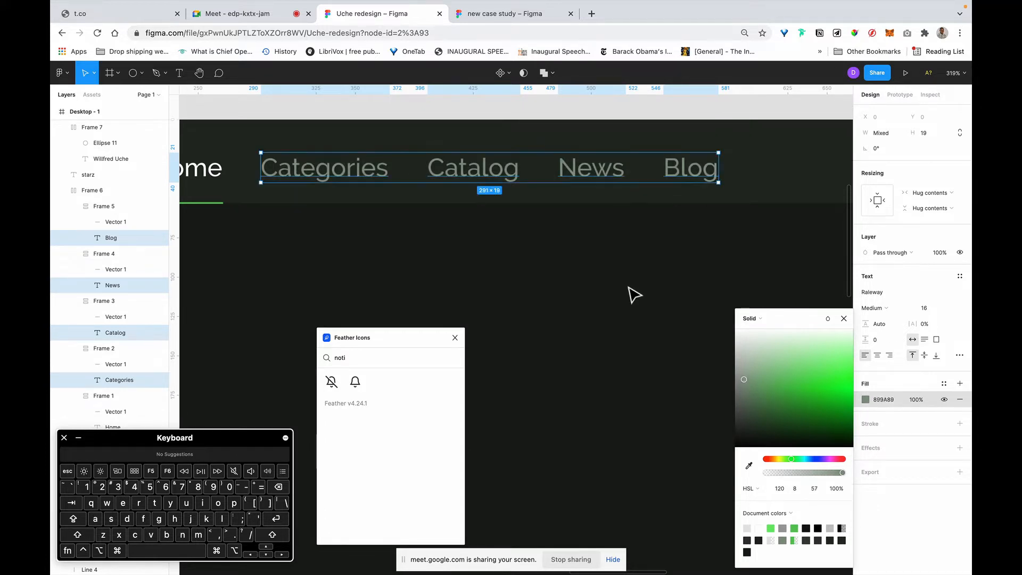
{"action": "scroll", "coordinate": [632, 293], "scroll_direction": "down", "scroll_amount": 10}
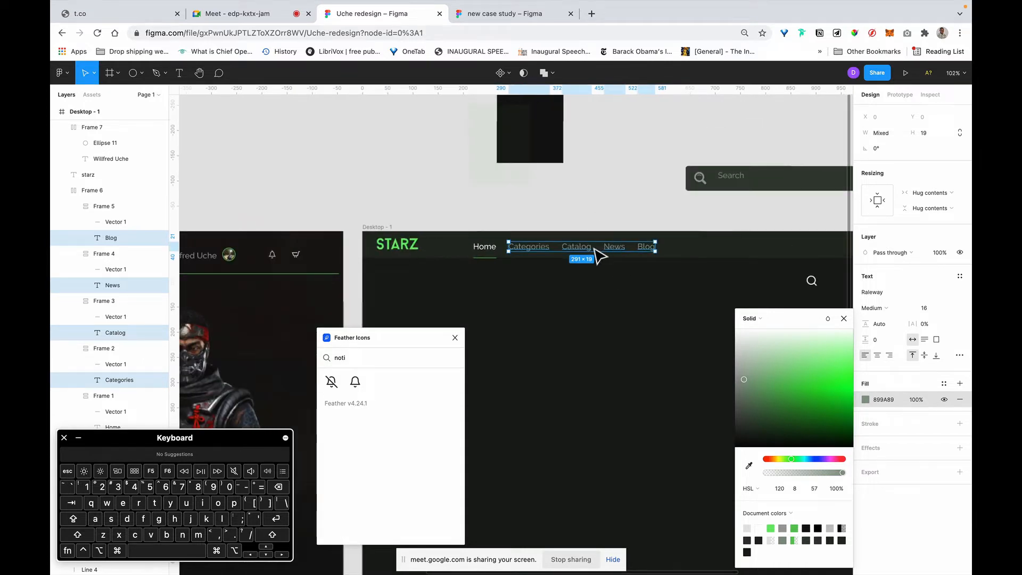
{"action": "key", "text": "Escape"}
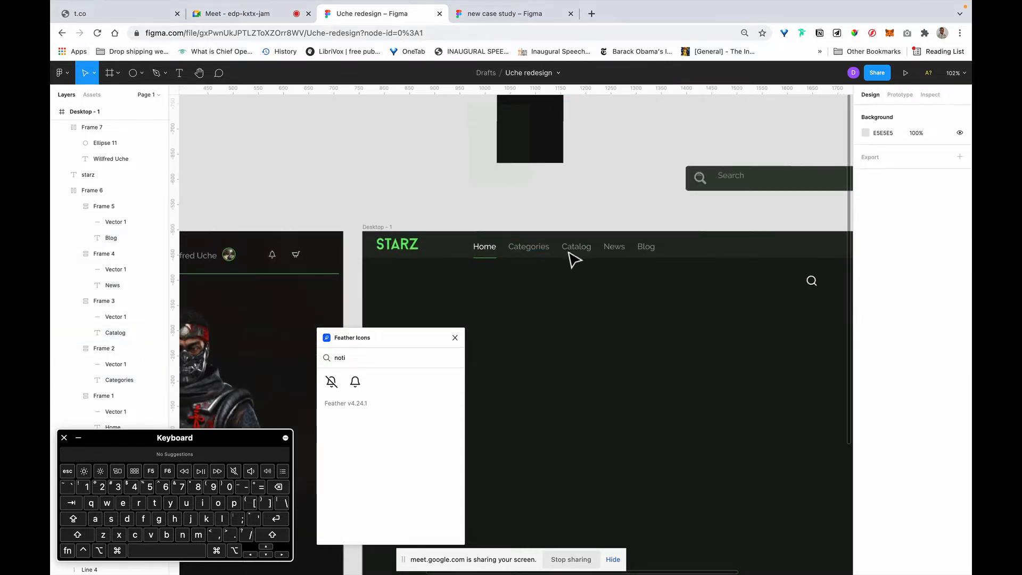
Step: Select the stray Catalog text on the canvas just above the Desktop - 1 frame
{"action": "left_click", "coordinate": [624, 213]}
{"action": "scroll", "coordinate": [624, 213], "scroll_direction": "down", "scroll_amount": 10}
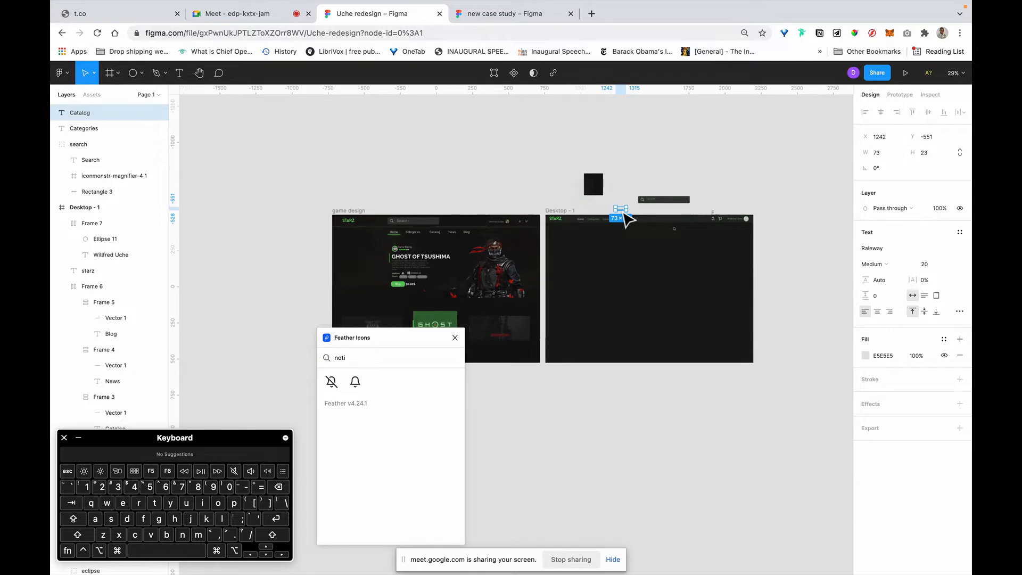
Step: Select the Categories, Catalog, News and Blog labels in the Desktop - 1 header and set their fill's HSL saturation to 4
{"action": "scroll", "coordinate": [624, 219], "scroll_direction": "up", "scroll_amount": 10}
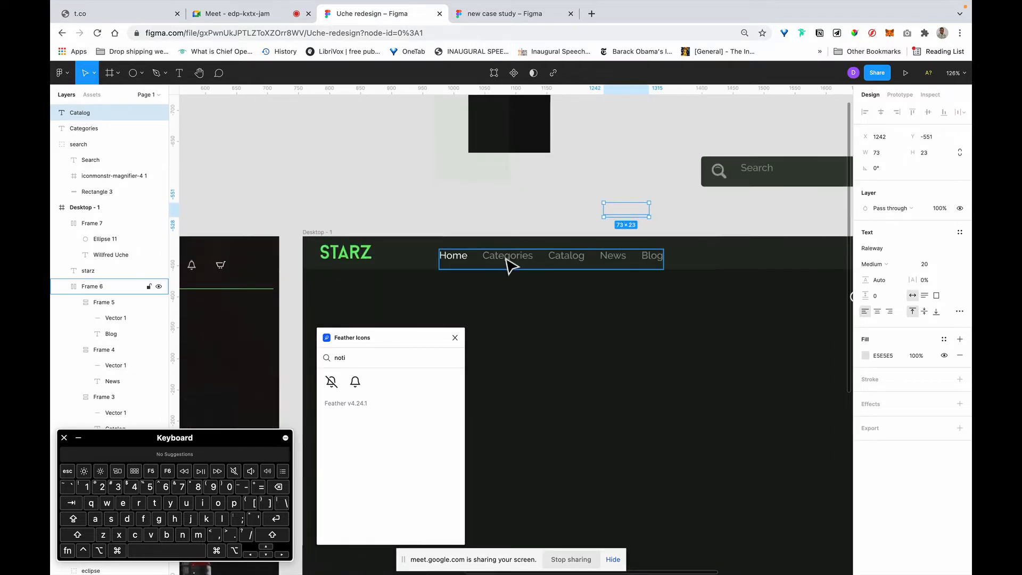
{"action": "left_click", "coordinate": [510, 264]}
{"action": "left_click", "coordinate": [510, 263]}
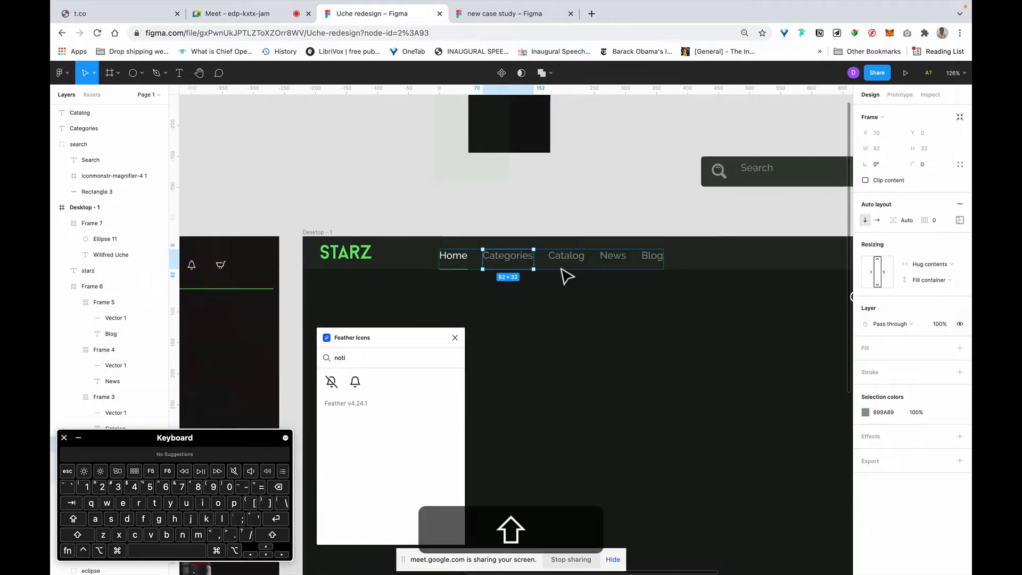
{"action": "left_click", "coordinate": [515, 264], "text": "super"}
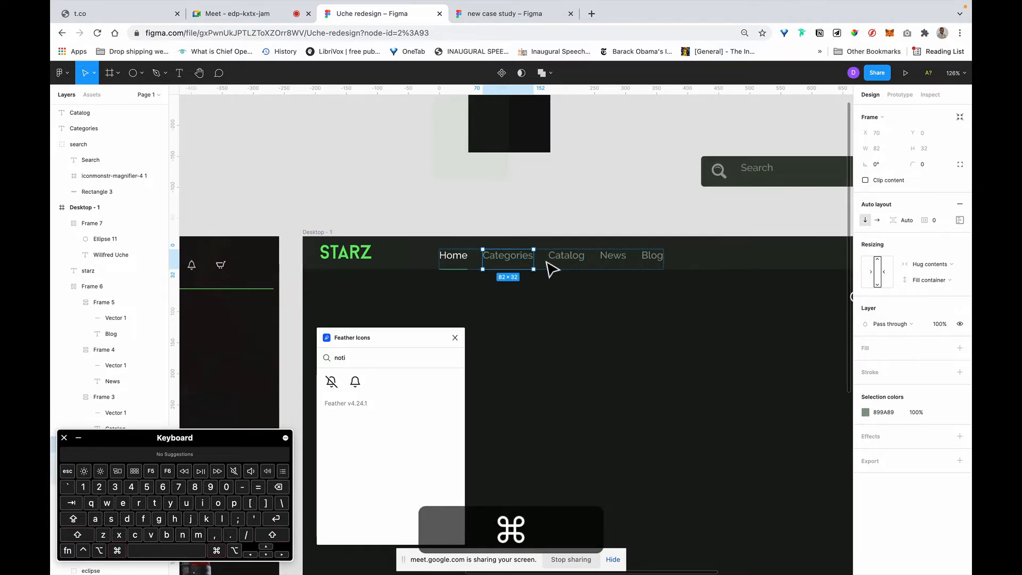
{"action": "left_click", "coordinate": [569, 262], "text": "shift+super"}
{"action": "left_click", "coordinate": [614, 262], "text": "shift+super"}
{"action": "left_click", "coordinate": [656, 262], "text": "shift+super"}
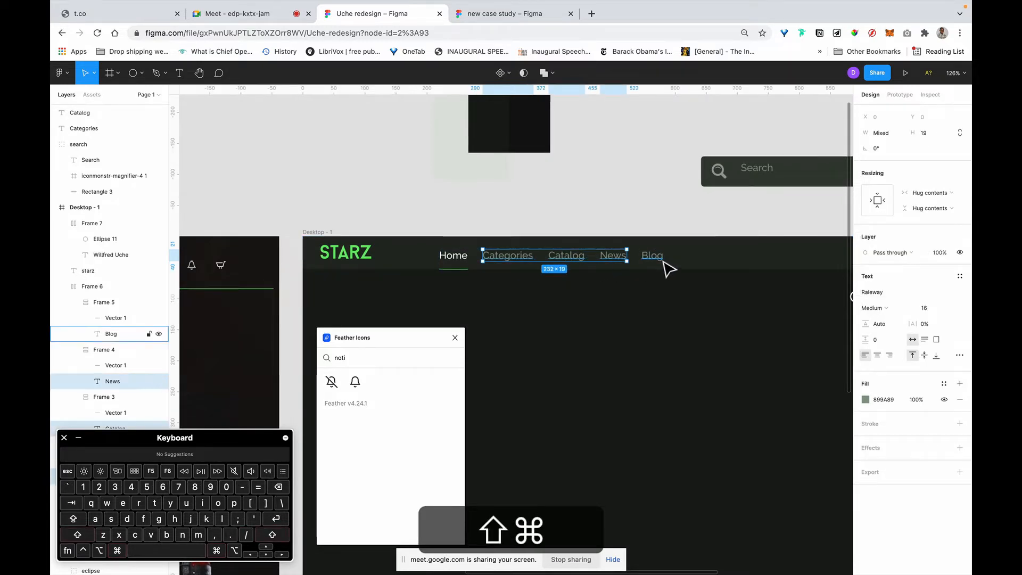
{"action": "left_click", "coordinate": [865, 400]}
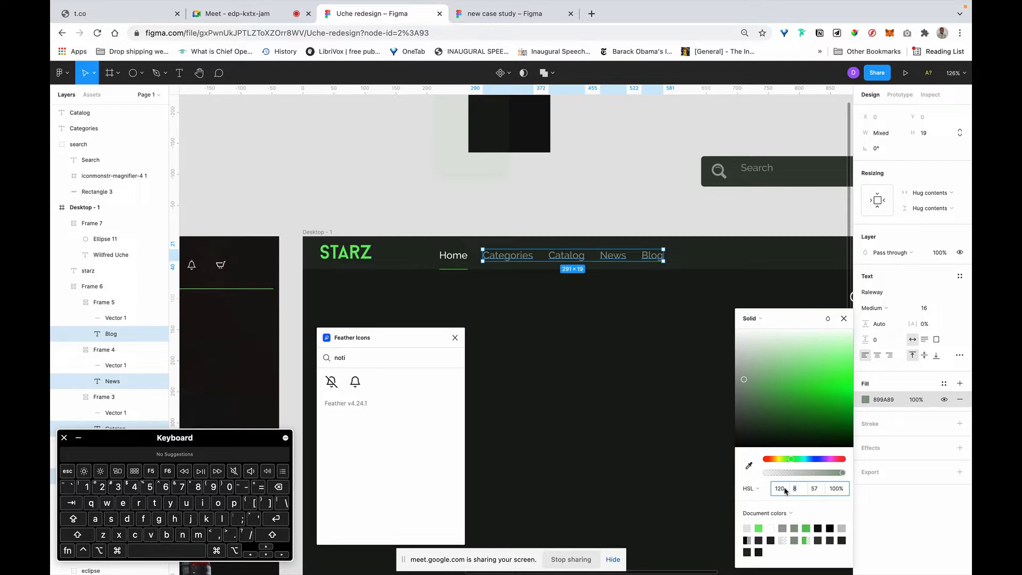
{"action": "type", "text": "4"}
{"action": "key", "text": "BackSpace"}
{"action": "key", "text": "Return"}
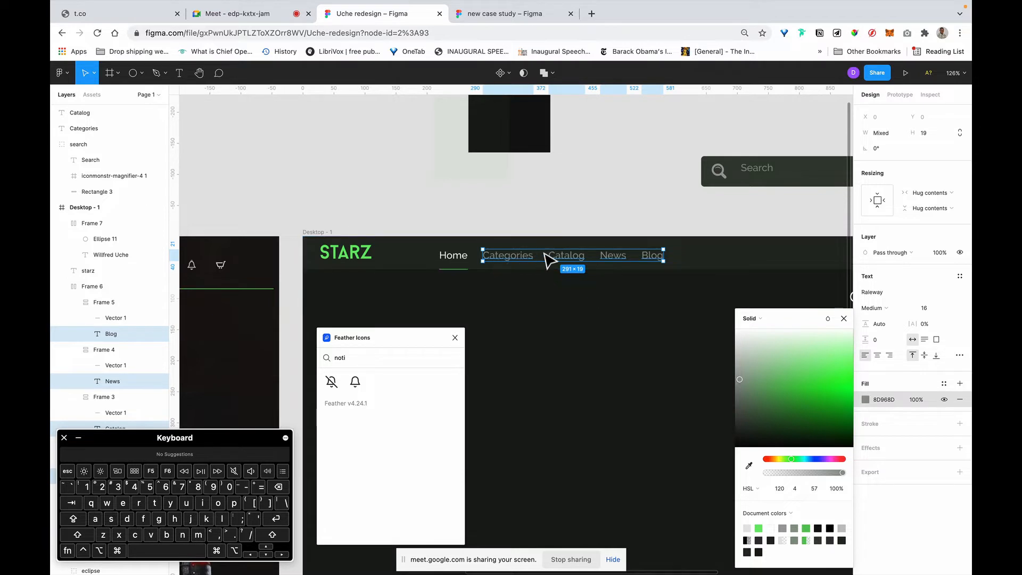
Step: Try HSL lightness values of 64 and 33 on the four inactive navigation labels
{"action": "left_click", "coordinate": [819, 493]}
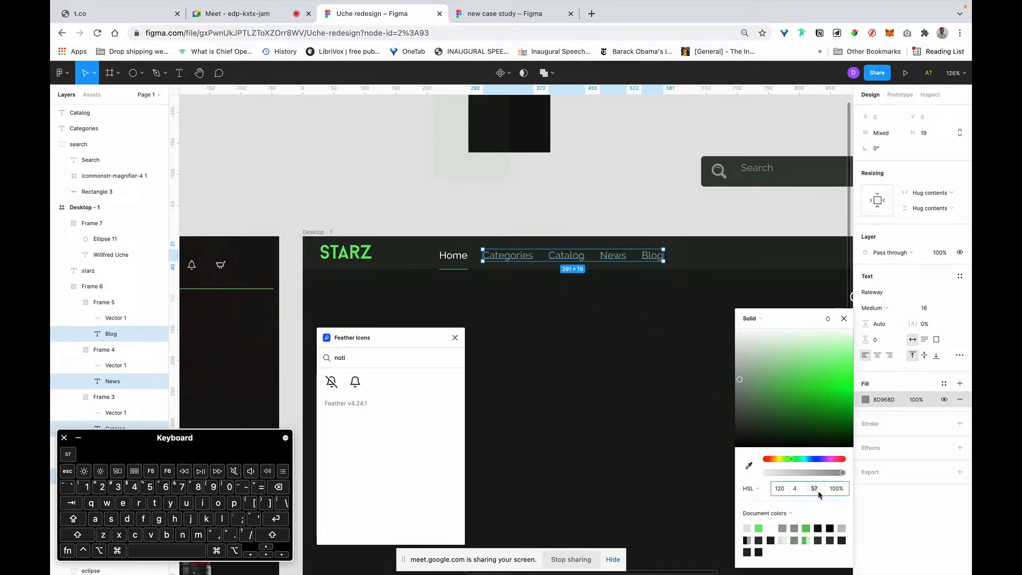
{"action": "type", "text": "64"}
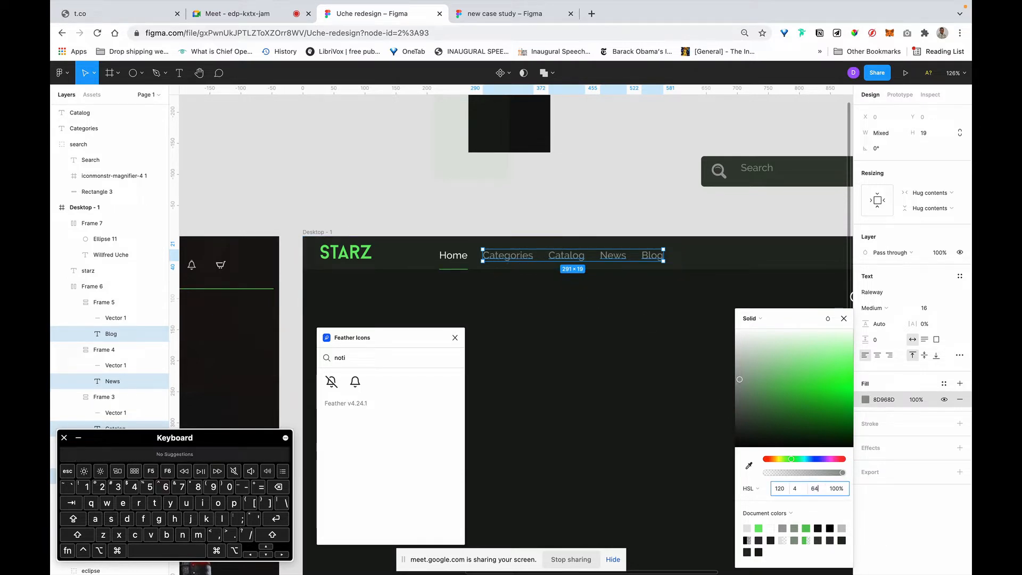
{"action": "key", "text": "Return"}
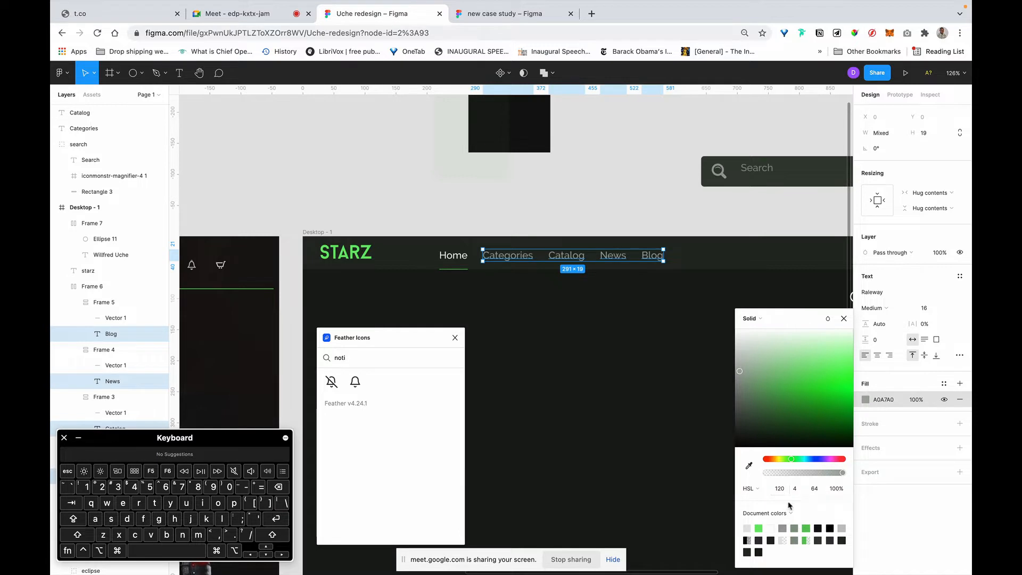
{"action": "left_click", "coordinate": [814, 495]}
{"action": "type", "text": "3"}
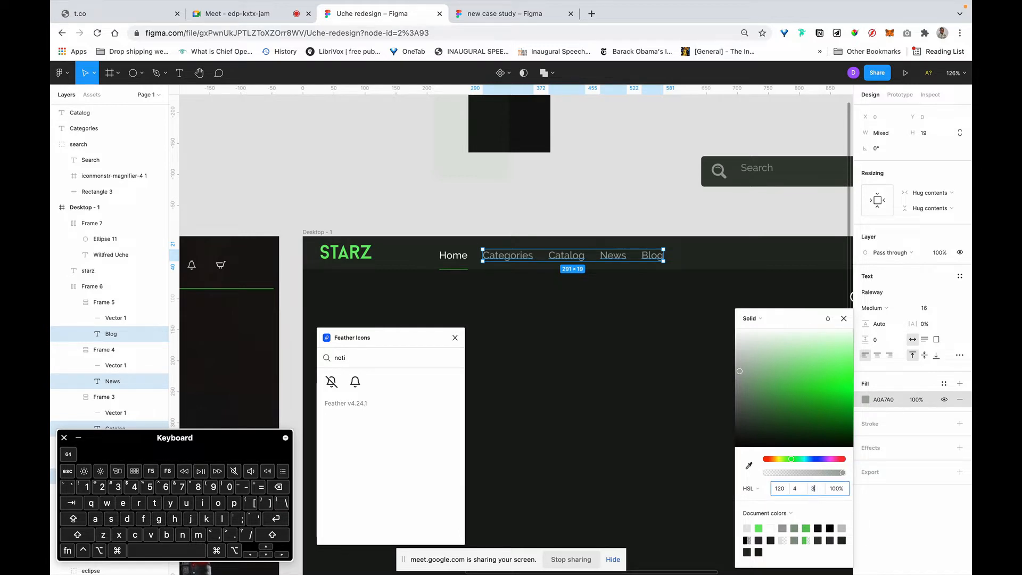
{"action": "type", "text": "3"}
{"action": "key", "text": "Return"}
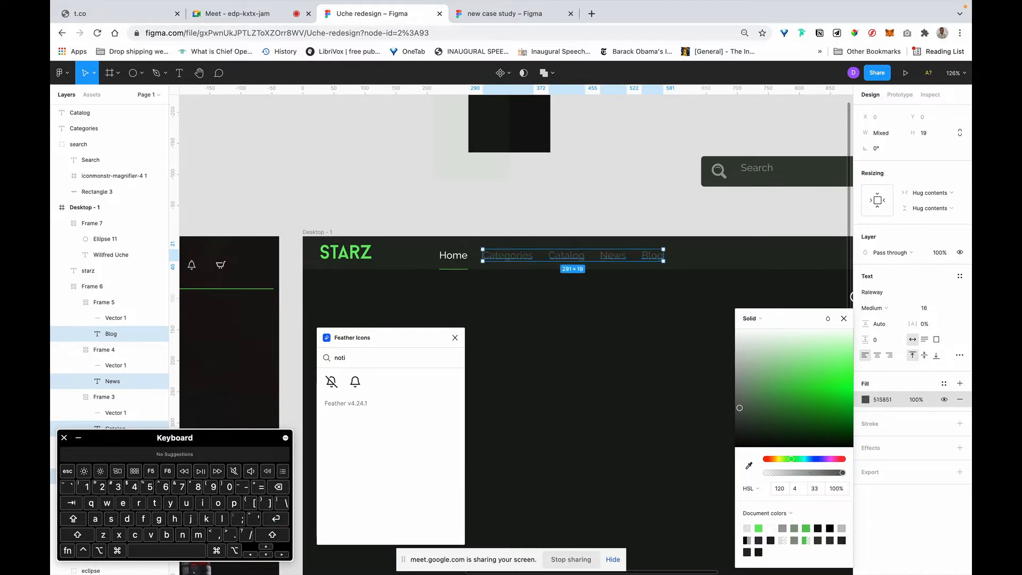
Step: Set the fill lightness of the four inactive navigation labels to 45 and deselect them
{"action": "left_click", "coordinate": [815, 489]}
{"action": "type", "text": "45"}
{"action": "key", "text": "Return"}
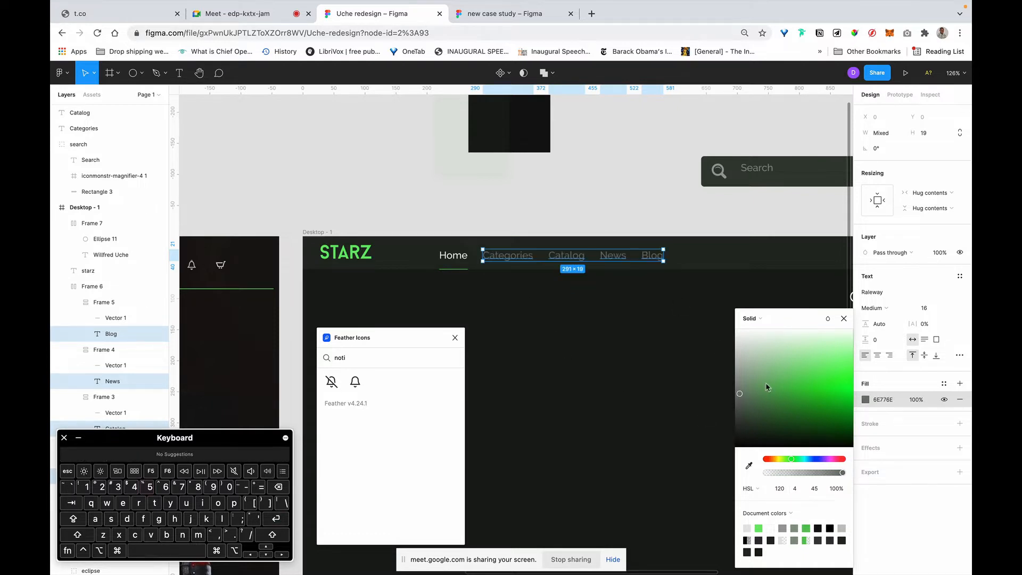
{"action": "left_click", "coordinate": [639, 199]}
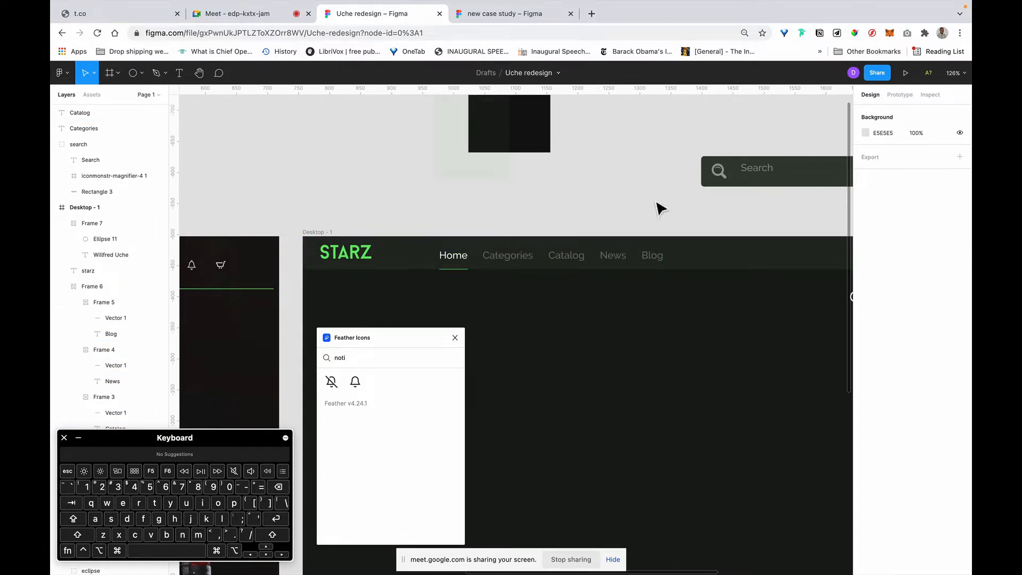
Step: Examine the white search icon below the header and the existing search bar above the Desktop - 1 frame
{"action": "scroll", "coordinate": [649, 227], "scroll_direction": "right", "scroll_amount": 5}
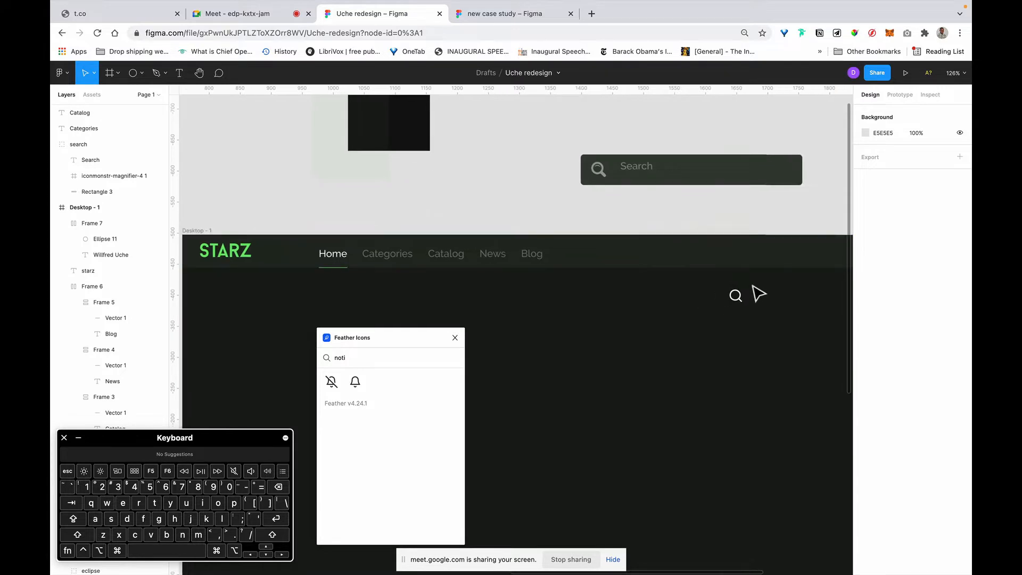
{"action": "left_click", "coordinate": [734, 294], "text": "super"}
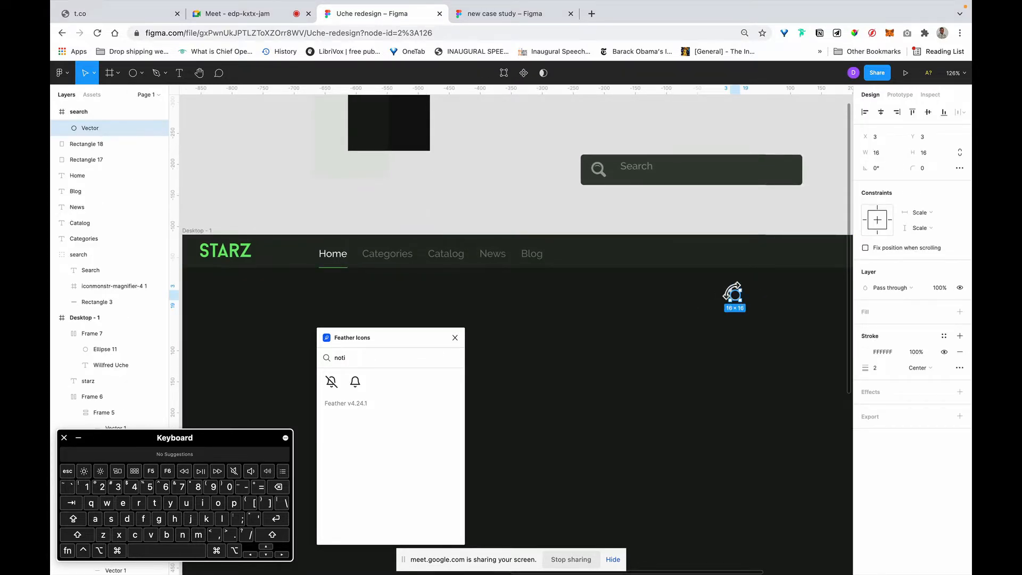
{"action": "left_click", "coordinate": [669, 201]}
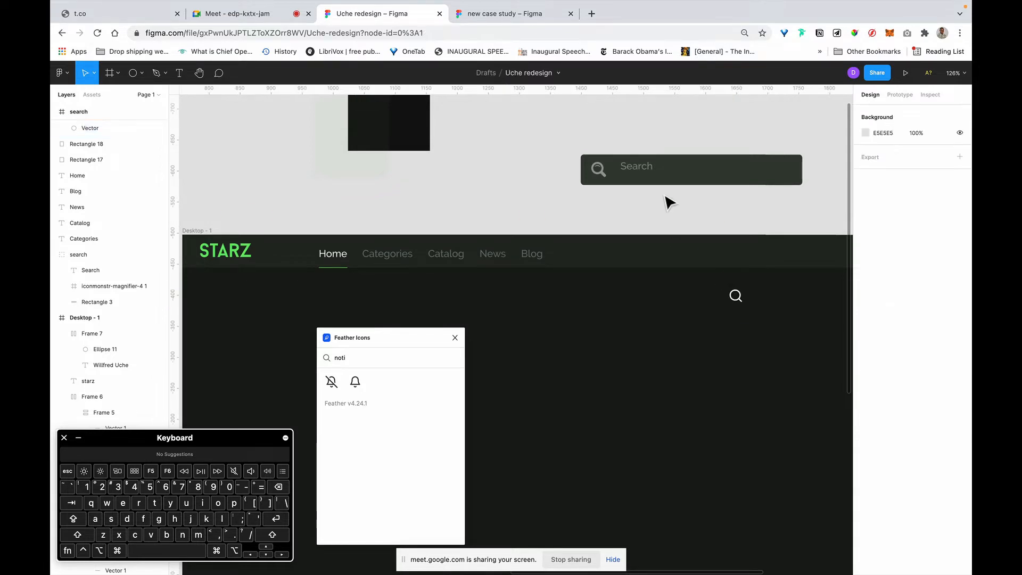
{"action": "scroll", "coordinate": [669, 201], "scroll_direction": "down", "scroll_amount": 5}
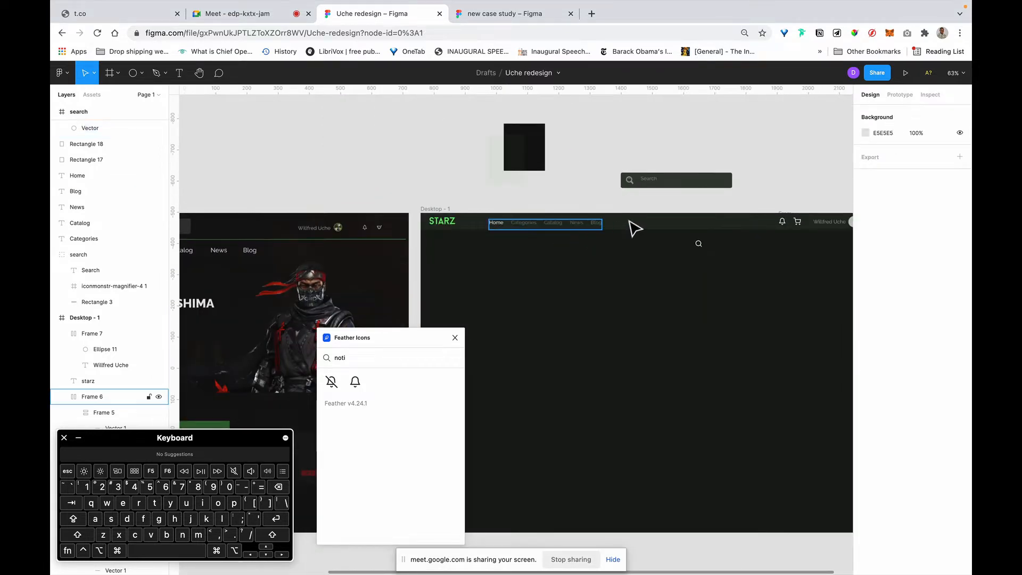
{"action": "scroll", "coordinate": [650, 217], "scroll_direction": "left", "scroll_amount": 2}
{"action": "left_click", "coordinate": [701, 186]}
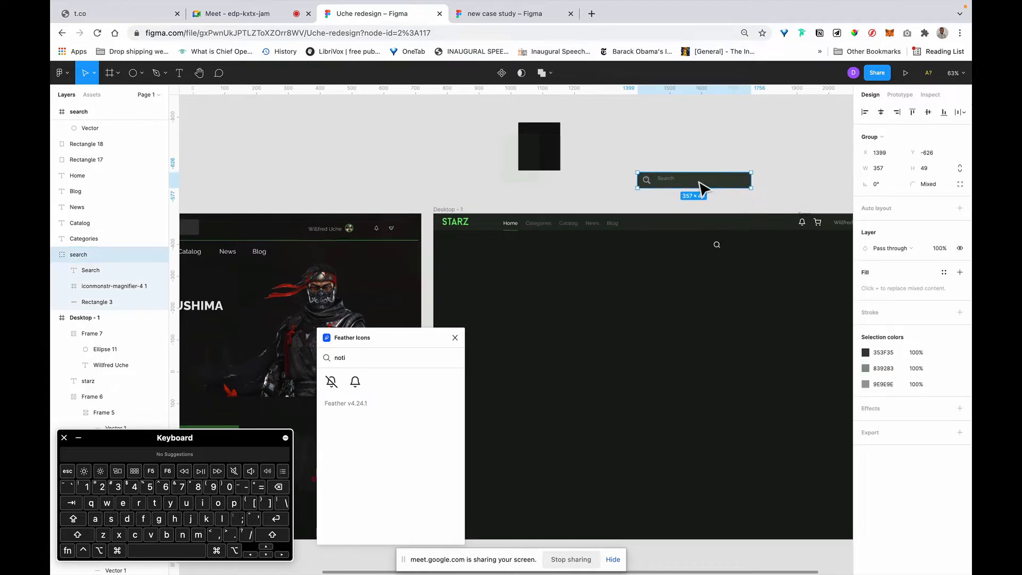
{"action": "scroll", "coordinate": [703, 187], "scroll_direction": "up", "scroll_amount": 5}
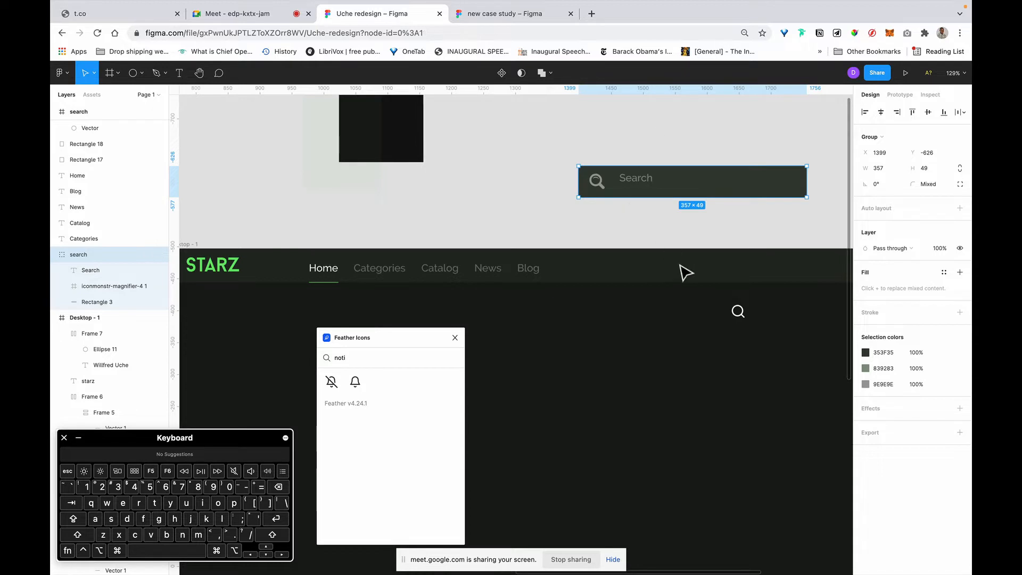
{"action": "left_click", "coordinate": [733, 330]}
{"action": "scroll", "coordinate": [696, 234], "scroll_direction": "down", "scroll_amount": 5}
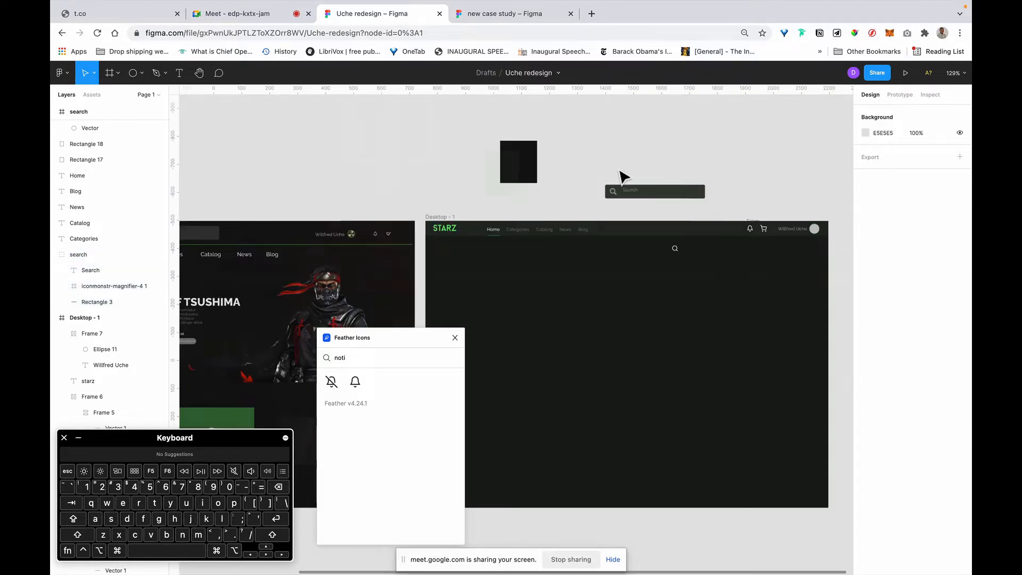
{"action": "scroll", "coordinate": [639, 201], "scroll_direction": "up", "scroll_amount": 3}
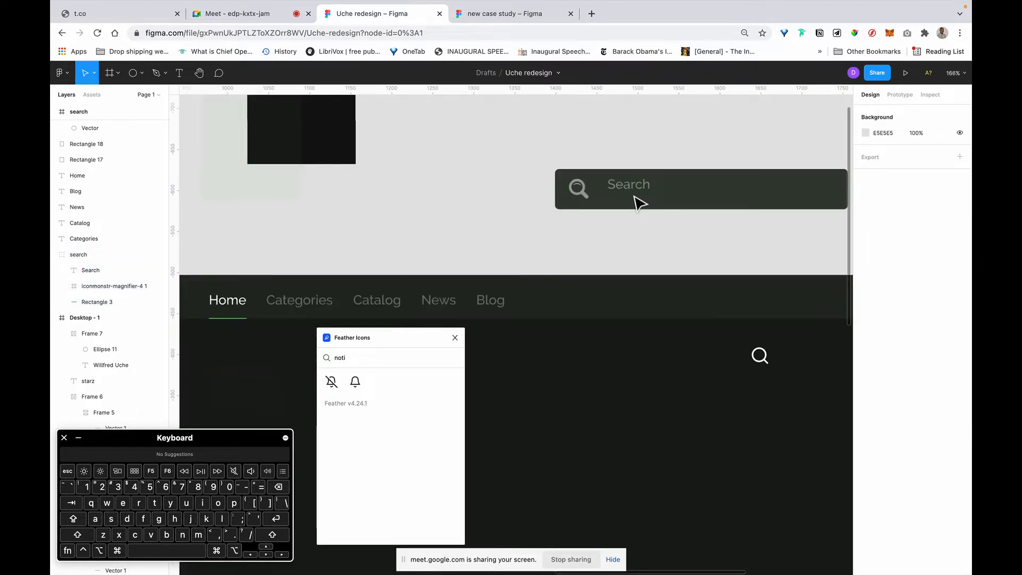
Step: Duplicate the Blog label beside the white search icon and change the copy's text to "Search"
{"action": "double_click", "coordinate": [495, 312]}
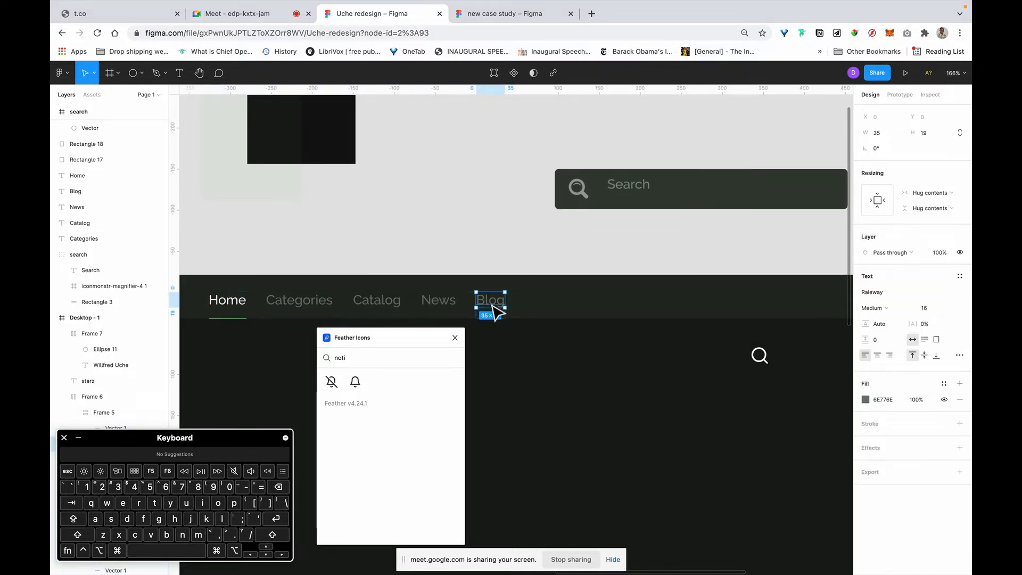
{"action": "key", "text": "alt"}
{"action": "left_click_drag", "start_coordinate": [784, 360], "coordinate": [798, 357]}
{"action": "key", "text": "t"}
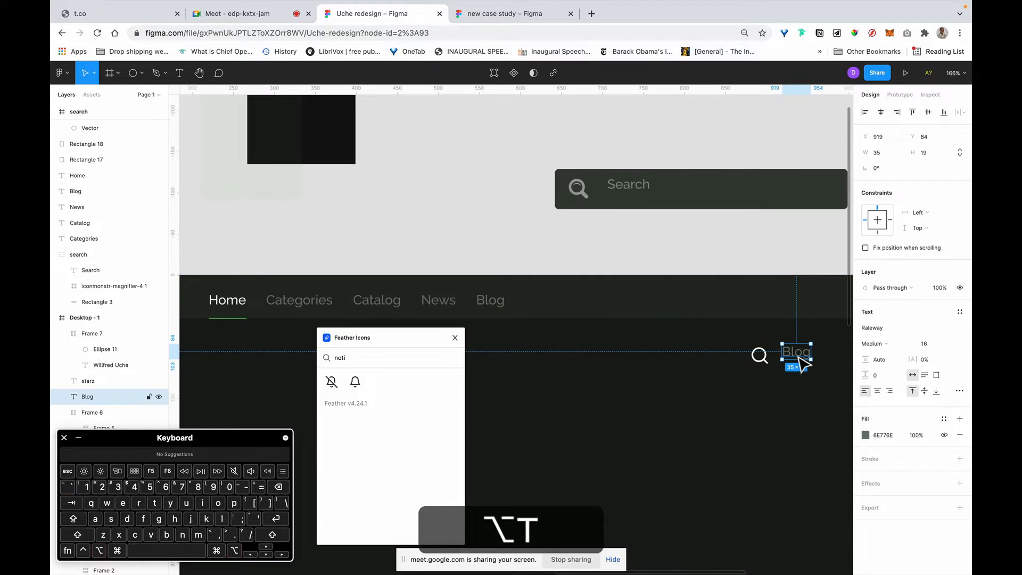
{"action": "left_click", "coordinate": [796, 353]}
{"action": "type", "text": "SE"}
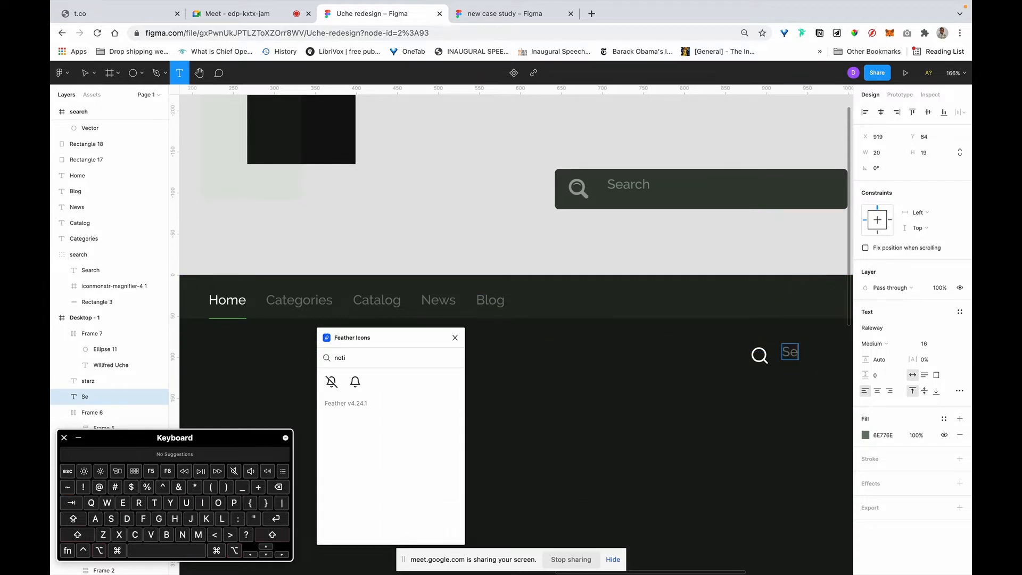
{"action": "type", "text": "arch"}
{"action": "key", "text": "Escape"}
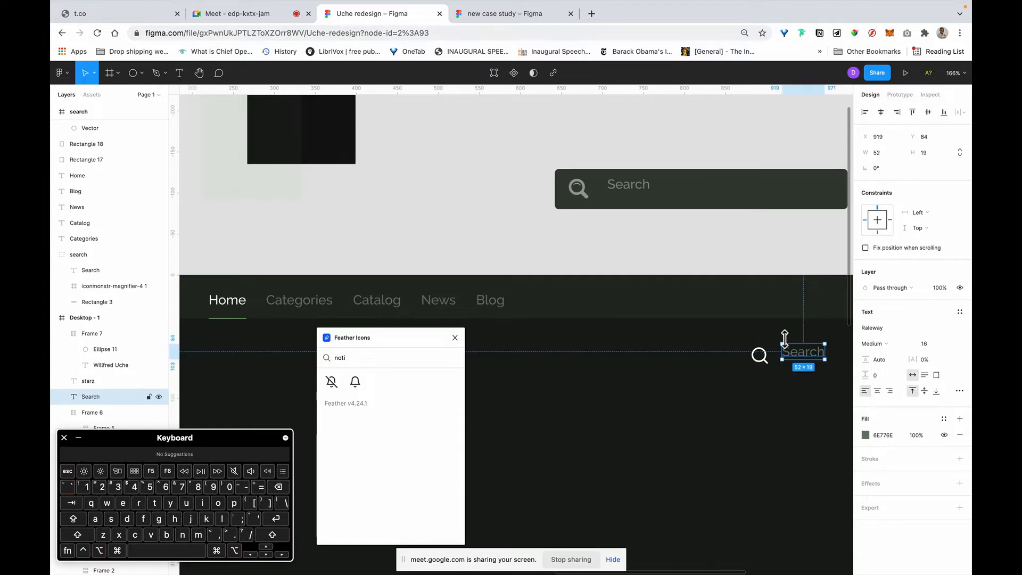
Step: Combine the search icon and the new Search text in an auto layout frame with a padding of 8
{"action": "key", "text": "shift"}
{"action": "left_click", "coordinate": [759, 352], "text": "shift"}
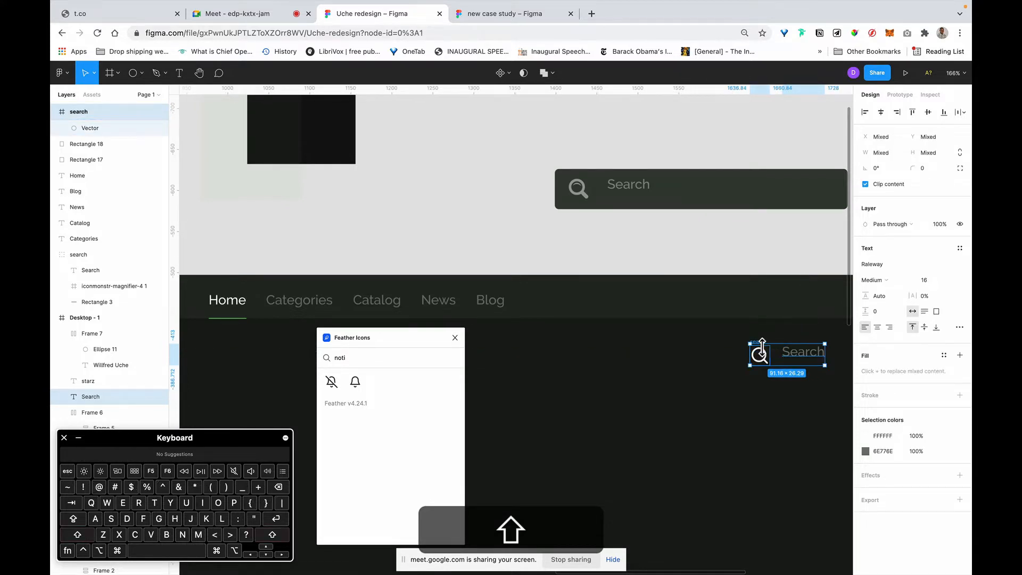
{"action": "key", "text": "shift+a"}
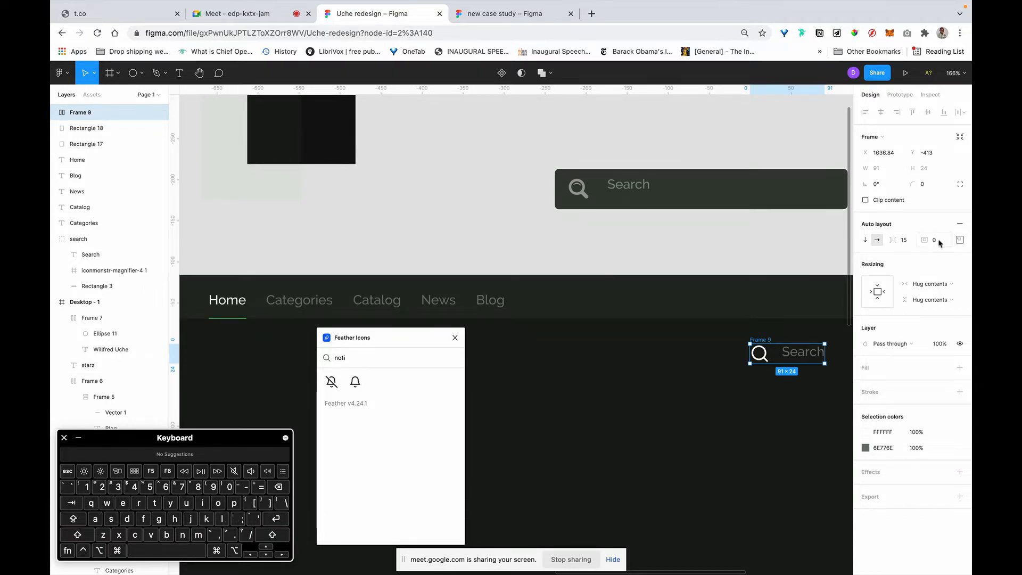
{"action": "type", "text": "8"}
{"action": "key", "text": "Return"}
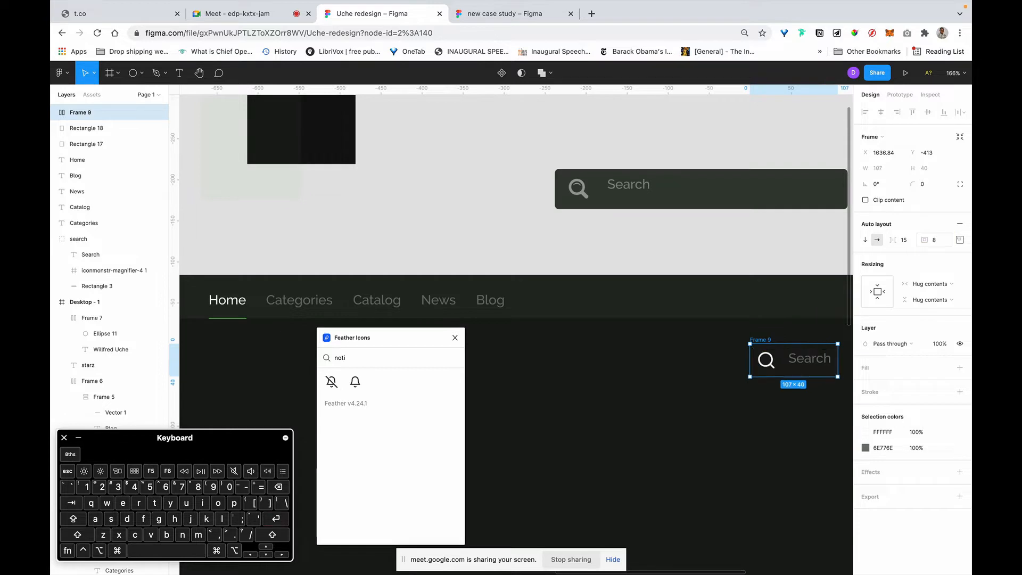
Step: Set the new search frame's corner radius to 8 and try out a stroke on it
{"action": "left_click", "coordinate": [924, 183]}
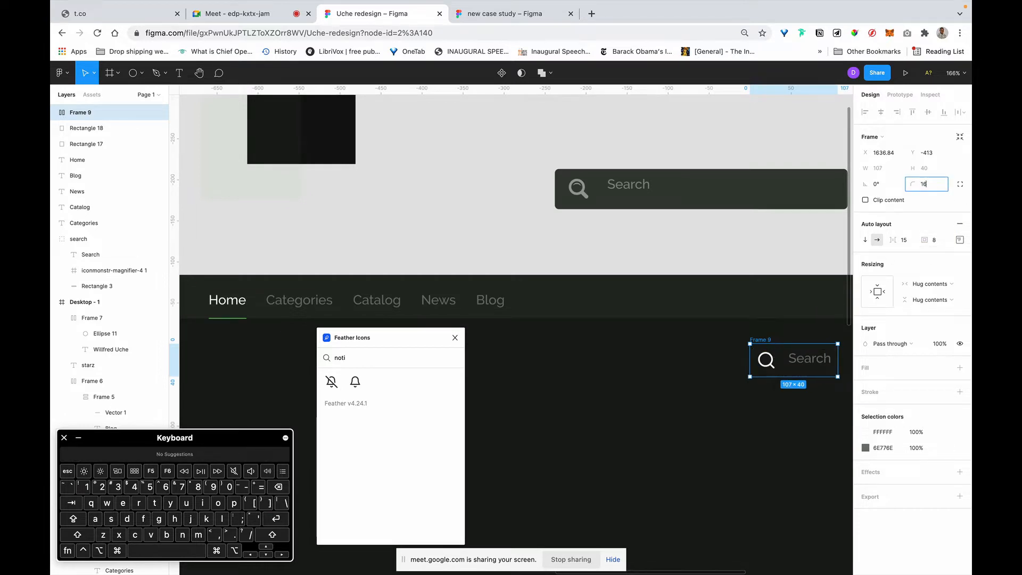
{"action": "type", "text": "8"}
{"action": "key", "text": "Return"}
{"action": "left_click", "coordinate": [902, 393]}
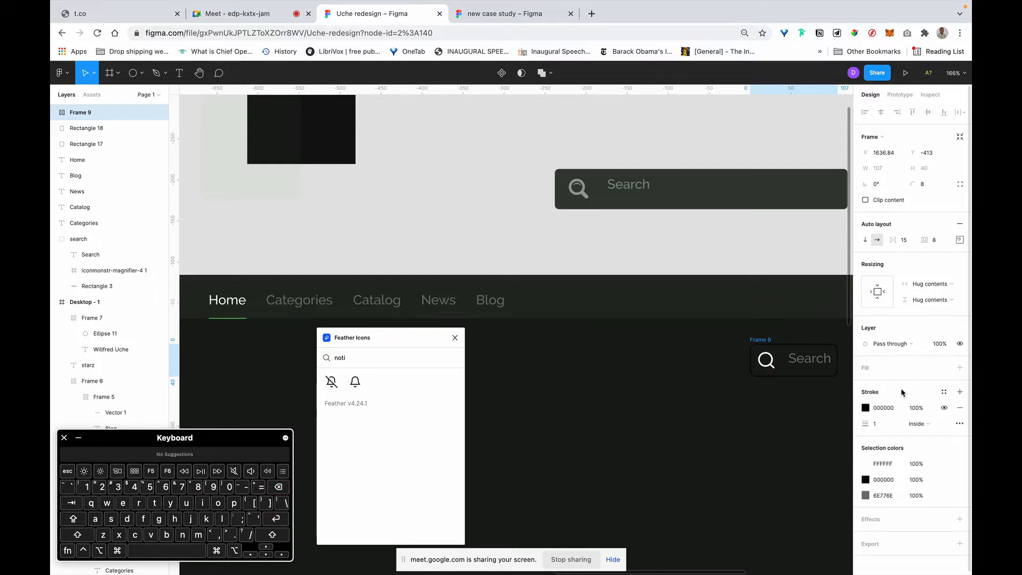
{"action": "left_click", "coordinate": [960, 408]}
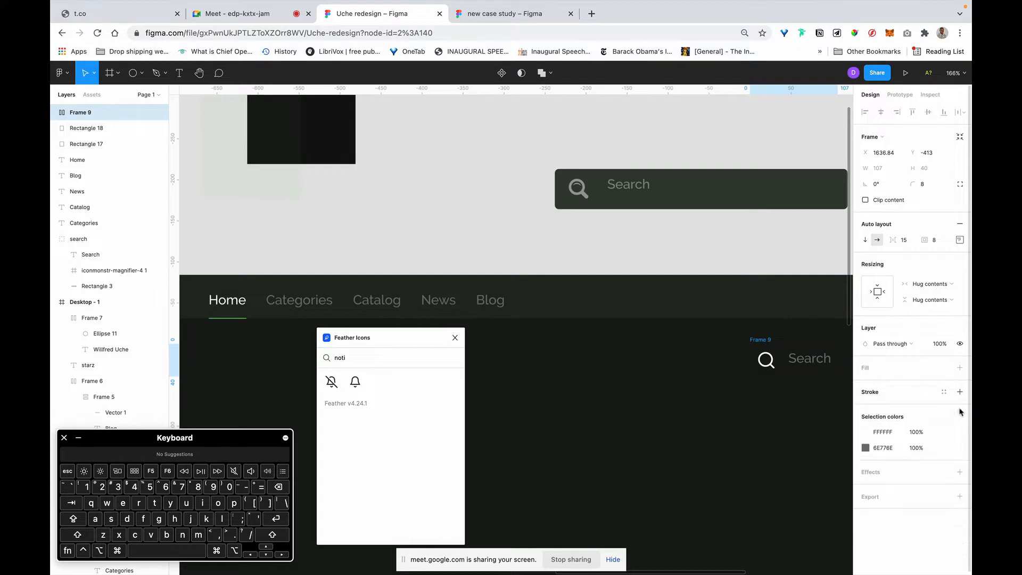
Step: Add a fill to the new search frame and sample its color, 353F35, from the existing search bar
{"action": "left_click", "coordinate": [891, 369]}
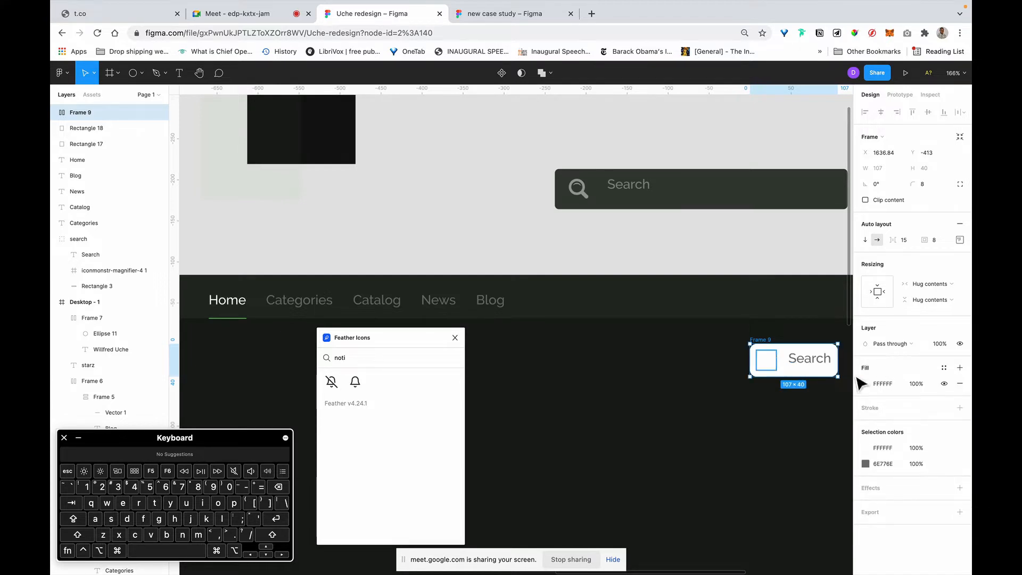
{"action": "left_click", "coordinate": [866, 384]}
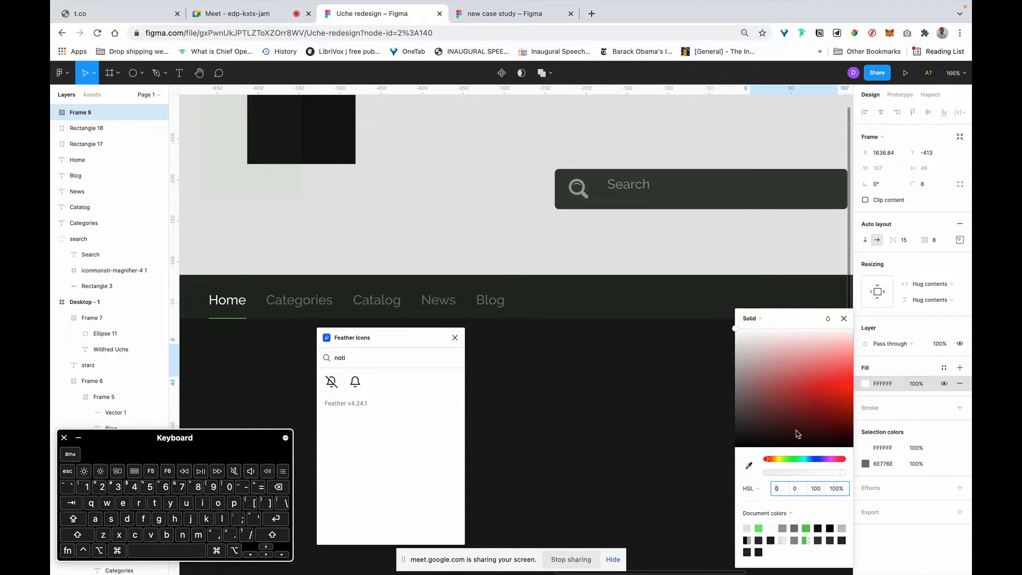
{"action": "left_click", "coordinate": [731, 199]}
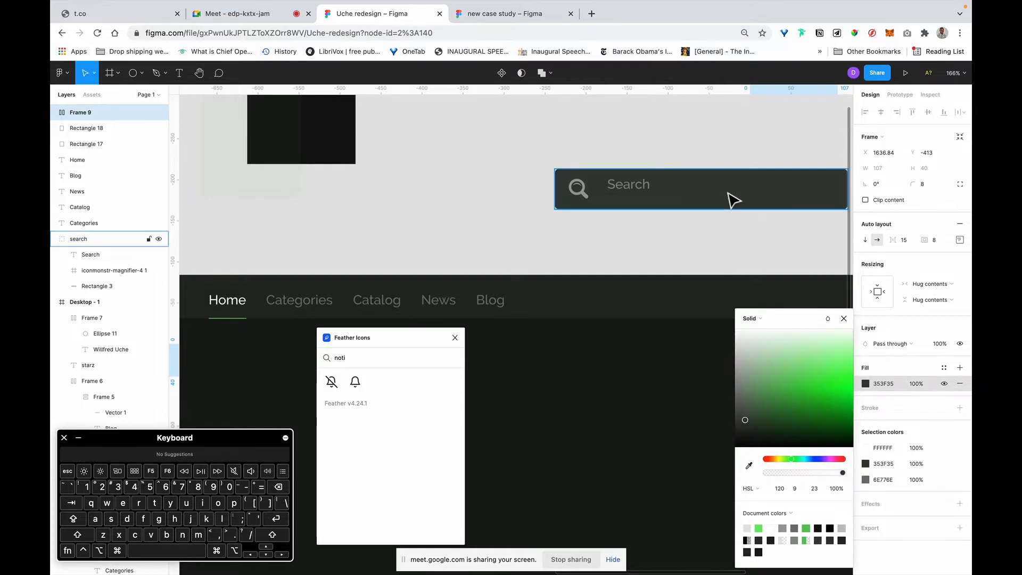
{"action": "left_click", "coordinate": [844, 318]}
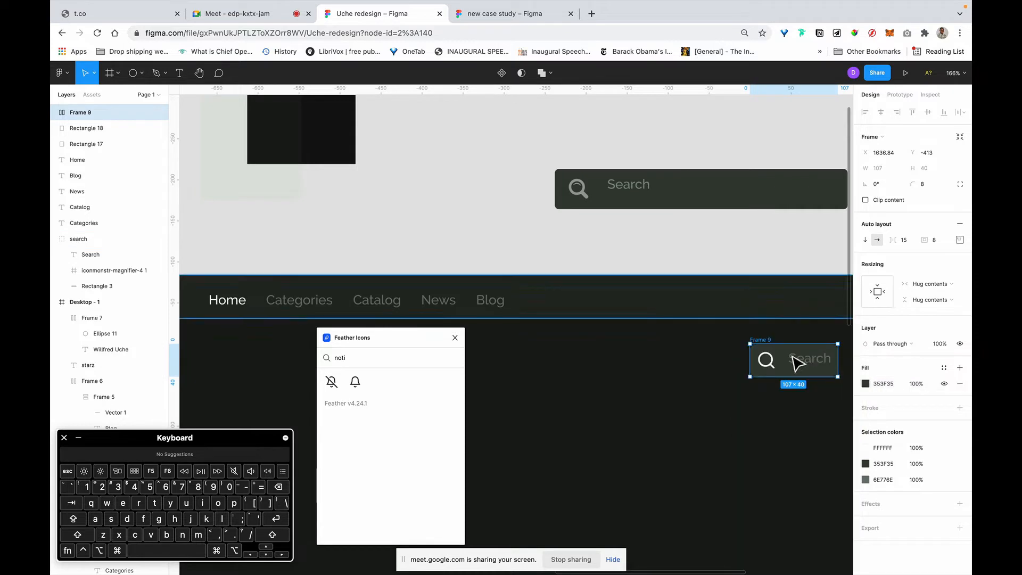
Step: Move the new search frame into the header bar beside the Blog label and widen it to about 281
{"action": "left_click_drag", "start_coordinate": [775, 347], "coordinate": [571, 285]}
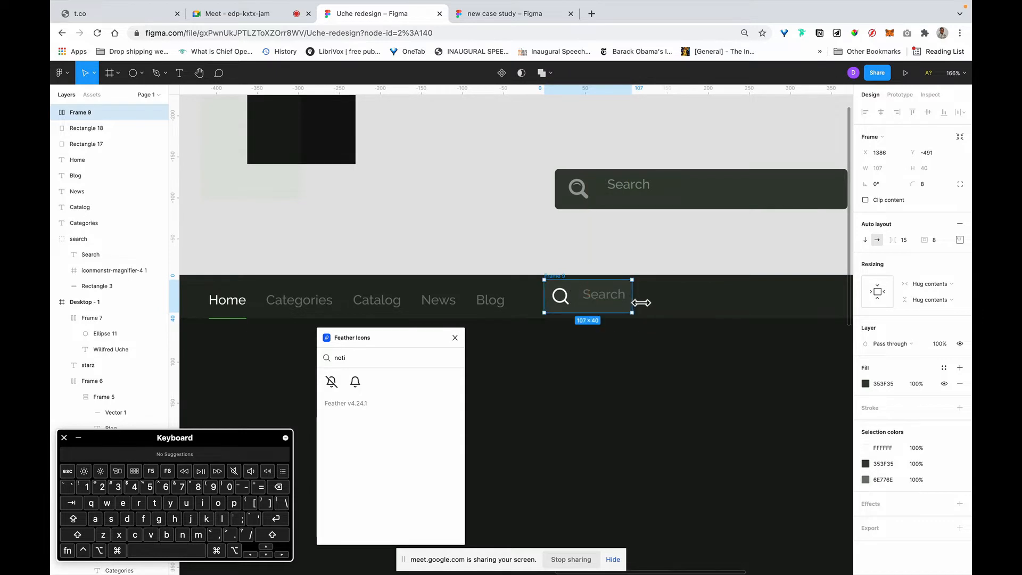
{"action": "left_click_drag", "start_coordinate": [722, 302], "coordinate": [781, 306]}
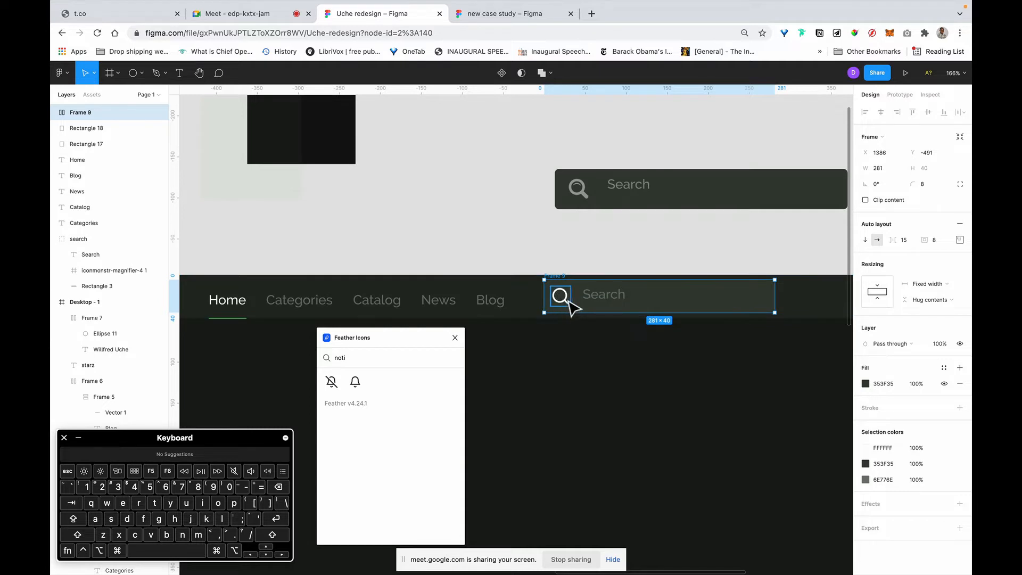
{"action": "left_click", "coordinate": [610, 303]}
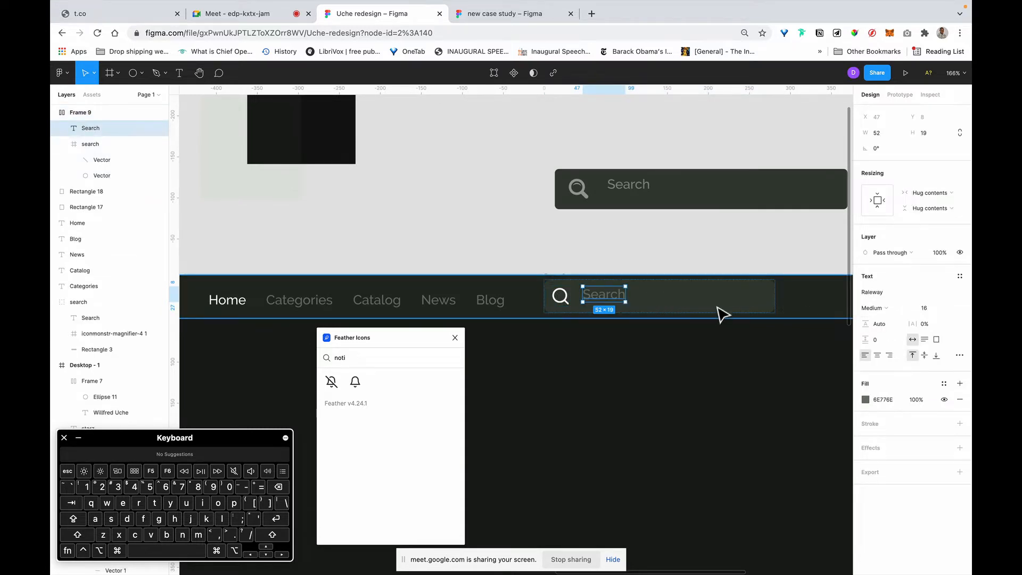
{"action": "key", "text": "Escape"}
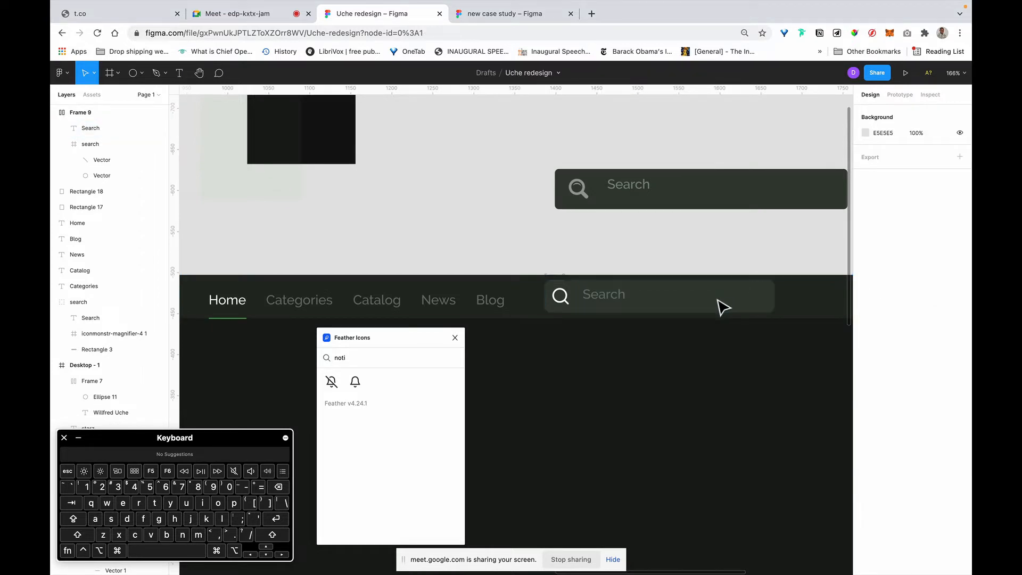
{"action": "left_click", "coordinate": [723, 308]}
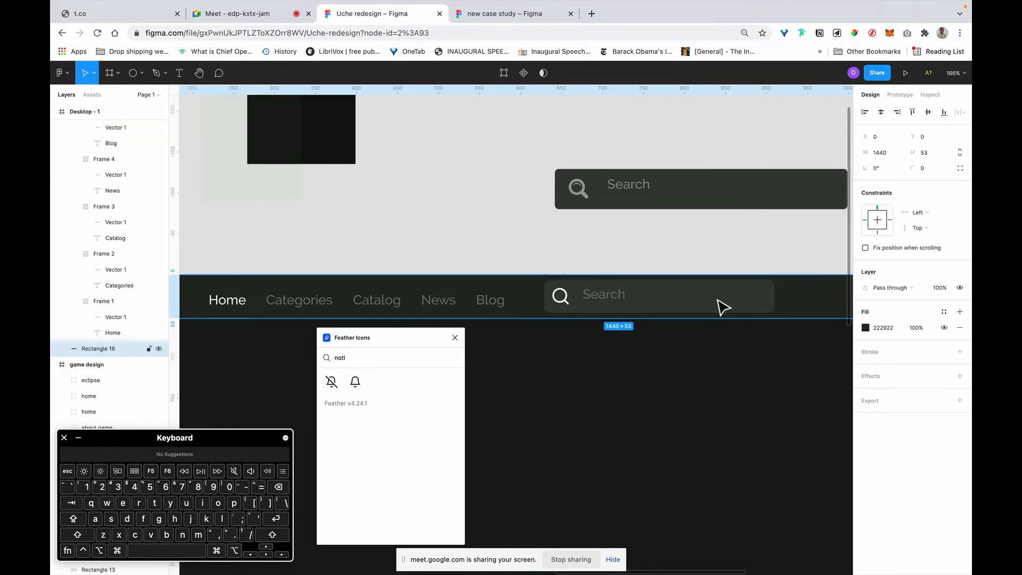
{"action": "double_click", "coordinate": [723, 307]}
{"action": "key", "text": "Escape"}
{"action": "left_click", "coordinate": [707, 266]}
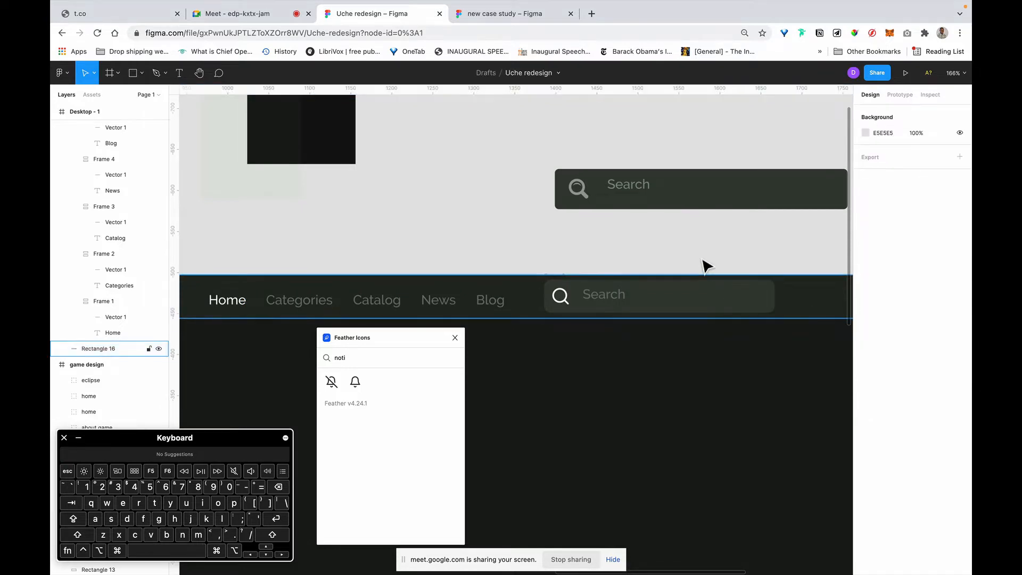
Step: Bring the header search frame to the front of the layer order and set its auto layout alignment to left-center
{"action": "key", "text": "super"}
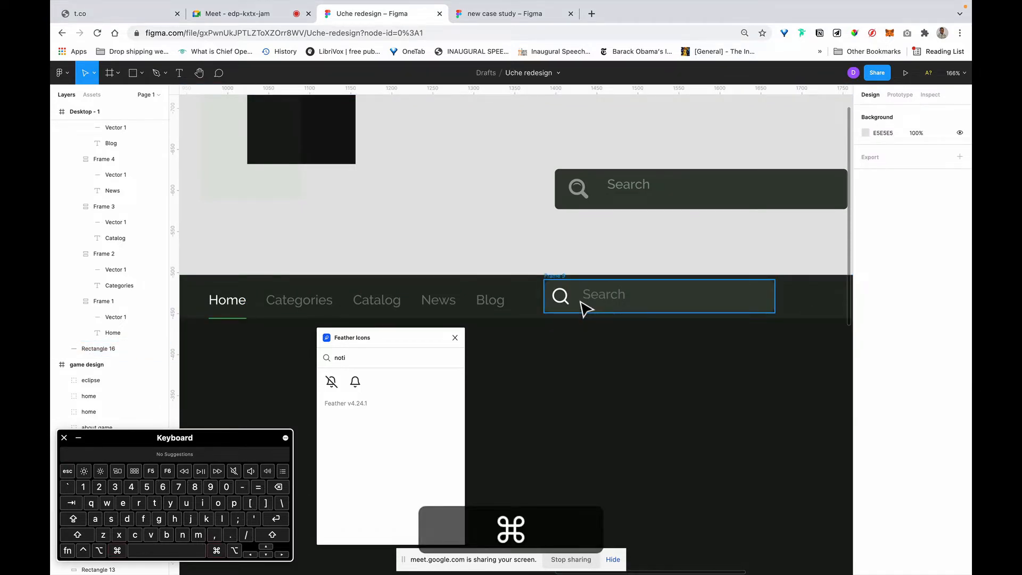
{"action": "left_click", "coordinate": [585, 307], "text": "super"}
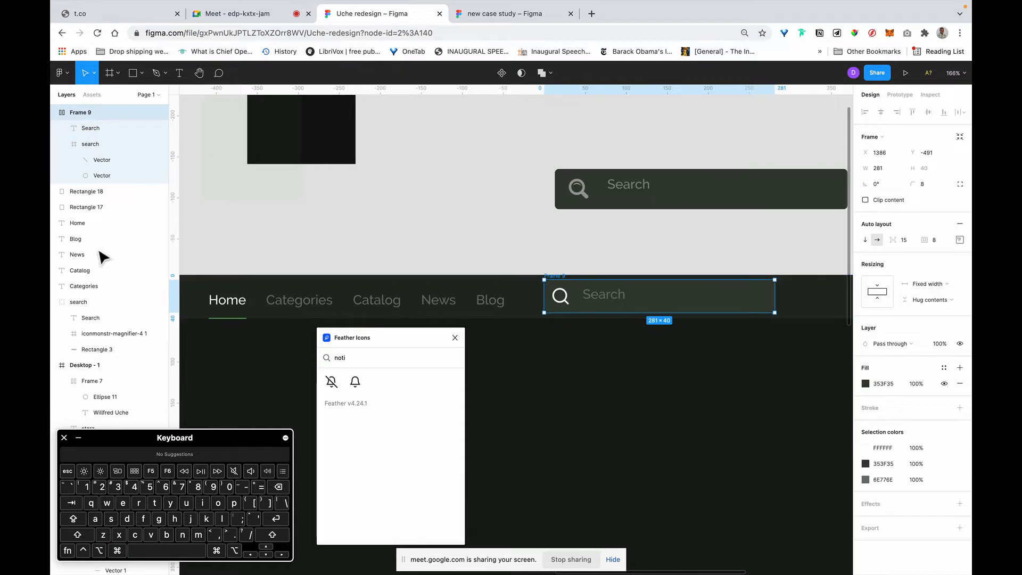
{"action": "scroll", "coordinate": [96, 250], "scroll_direction": "up", "scroll_amount": 2}
{"action": "scroll", "coordinate": [96, 250], "scroll_direction": "up", "scroll_amount": 2}
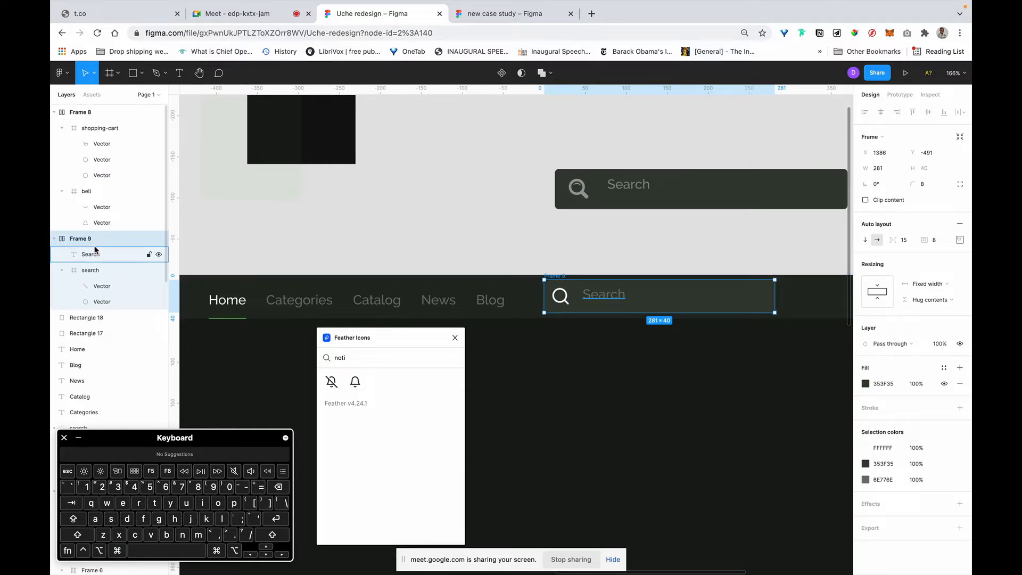
{"action": "key", "text": "super+alt+bracketright"}
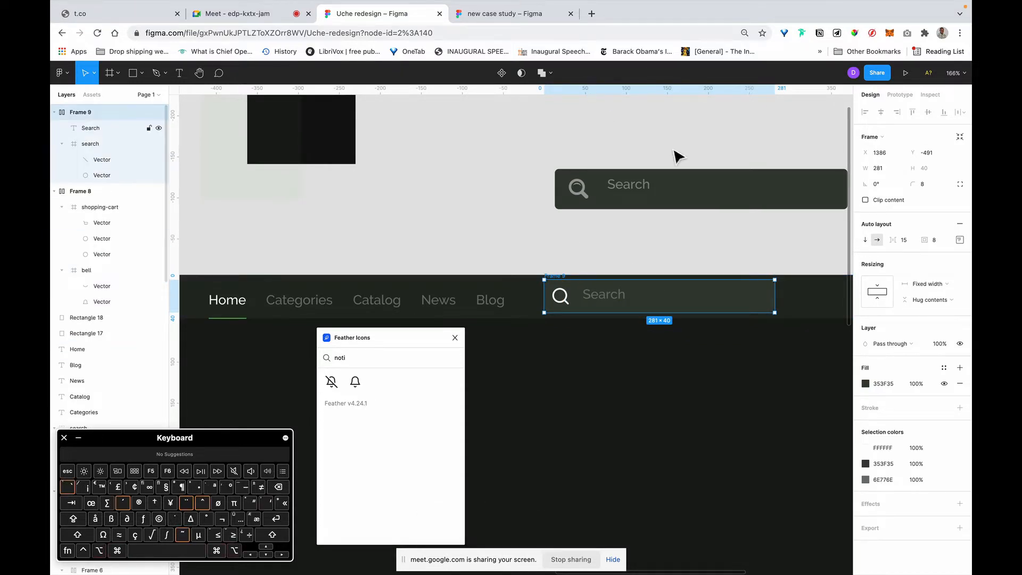
{"action": "left_click", "coordinate": [961, 241]}
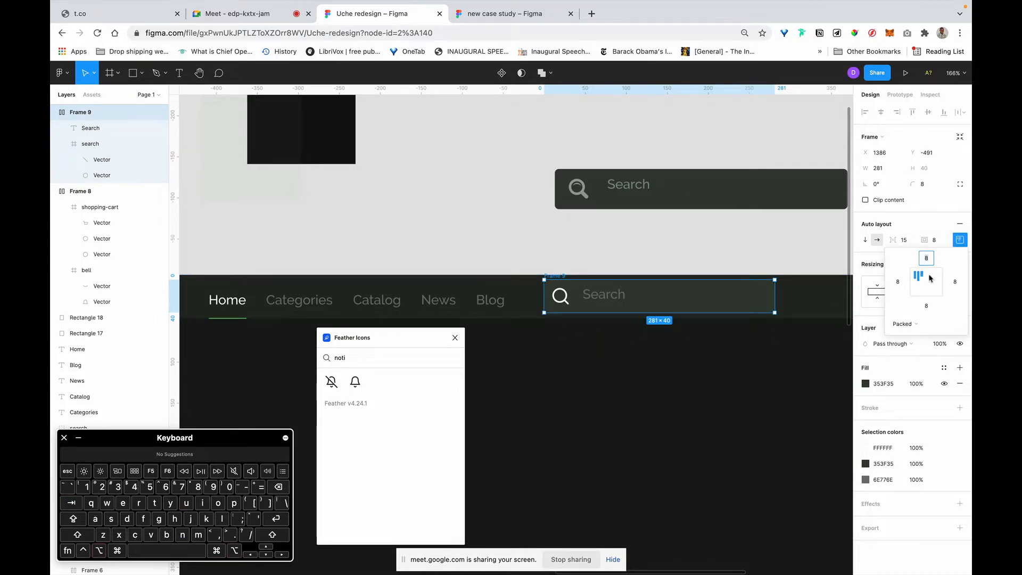
{"action": "left_click", "coordinate": [918, 282]}
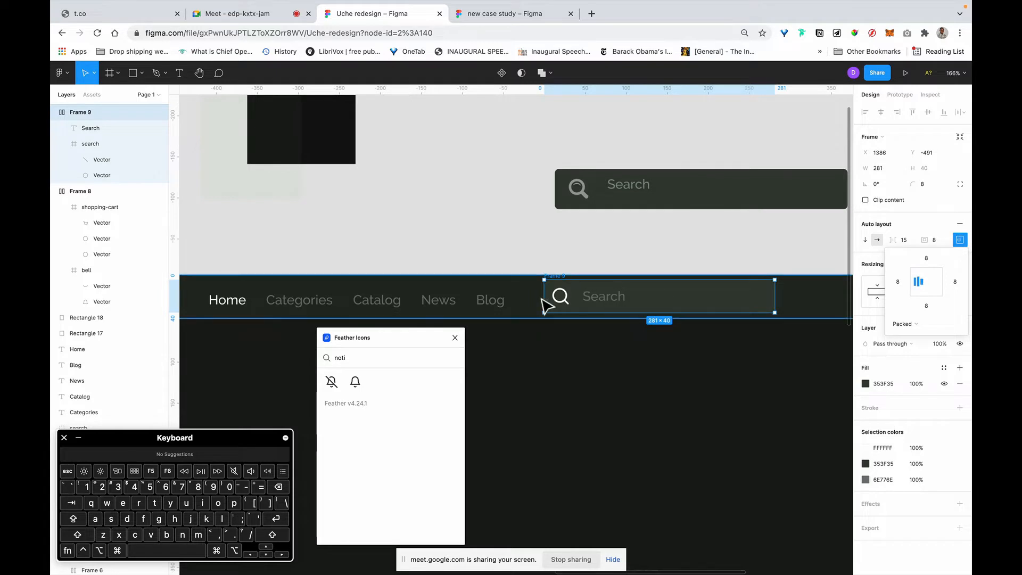
Step: Recolor the header search icon's vectors to 6E776E, sampled from the News label
{"action": "left_click", "coordinate": [556, 306]}
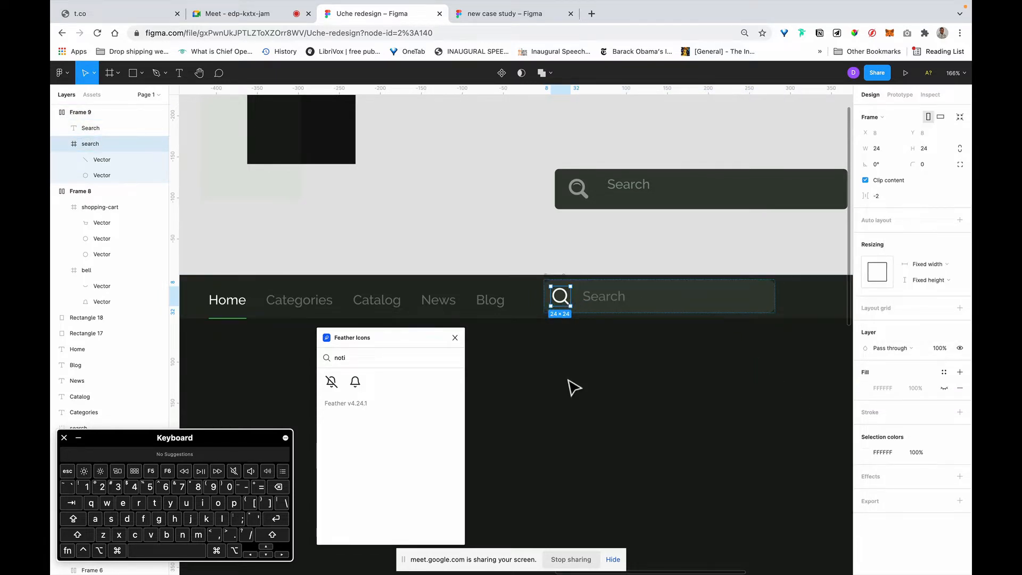
{"action": "scroll", "coordinate": [387, 302], "scroll_direction": "up", "scroll_amount": 10}
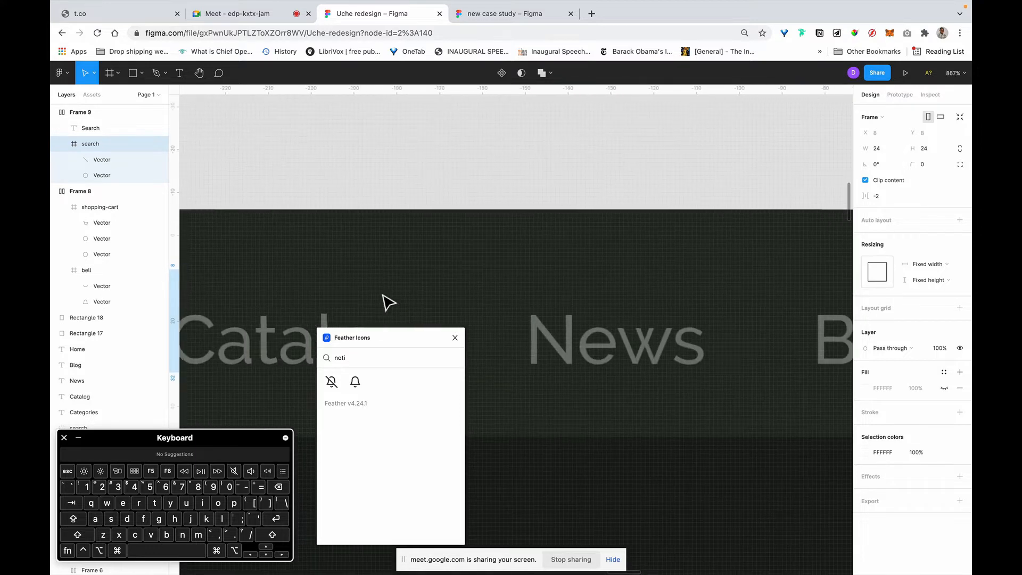
{"action": "key", "text": "i"}
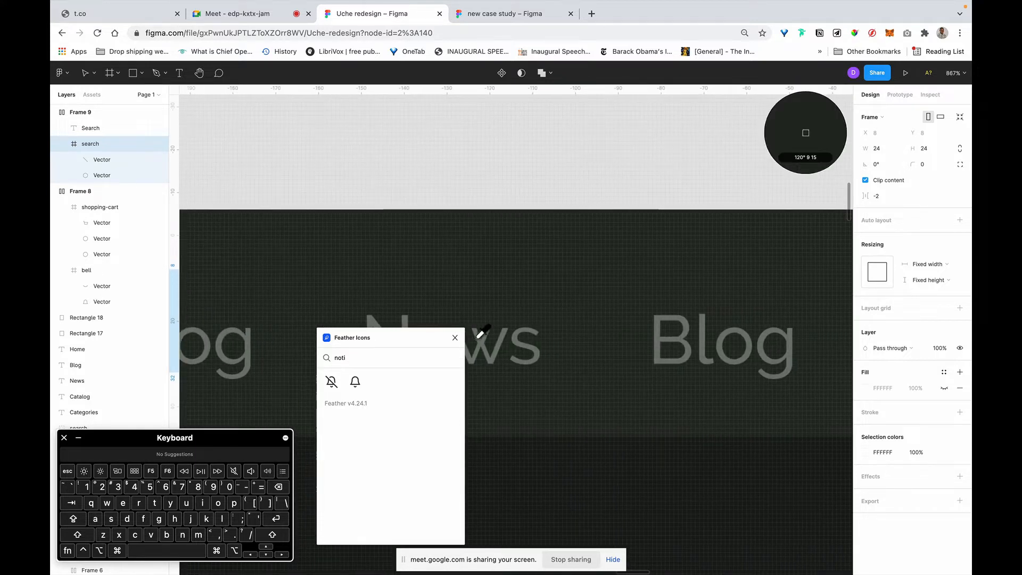
{"action": "left_click", "coordinate": [520, 346]}
{"action": "scroll", "coordinate": [521, 345], "scroll_direction": "down", "scroll_amount": 9}
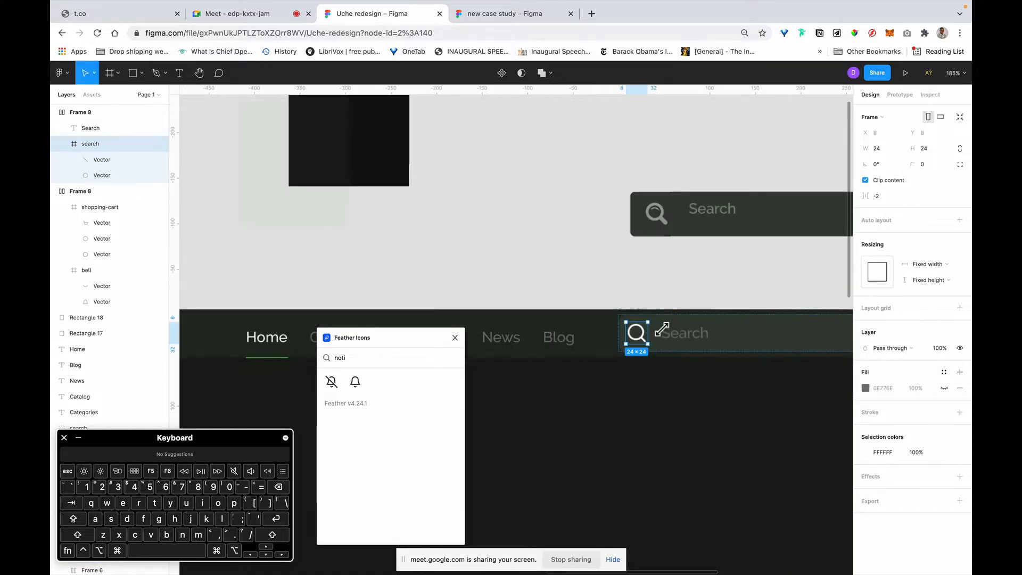
{"action": "left_click", "coordinate": [888, 391]}
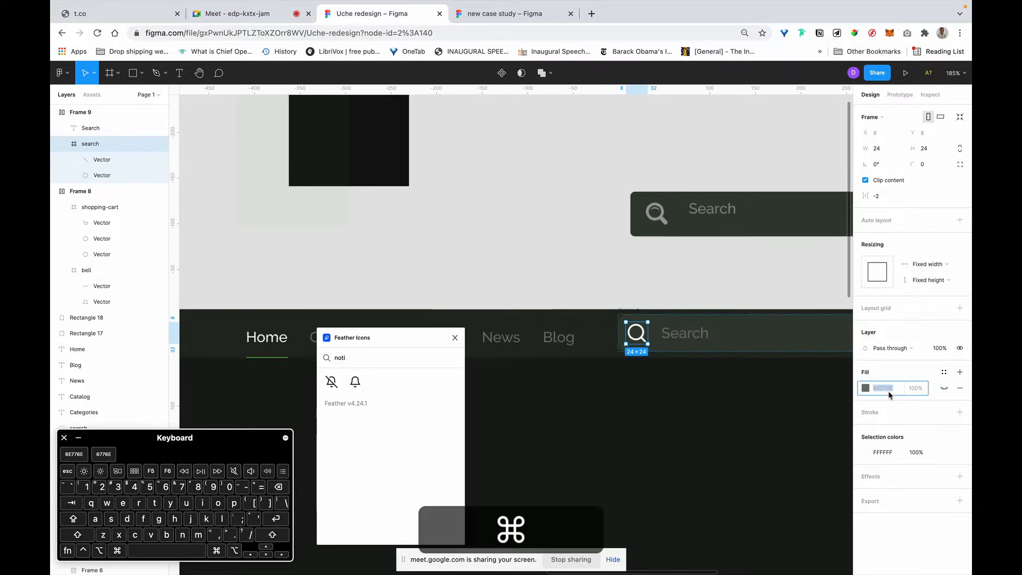
{"action": "key", "text": "super+c"}
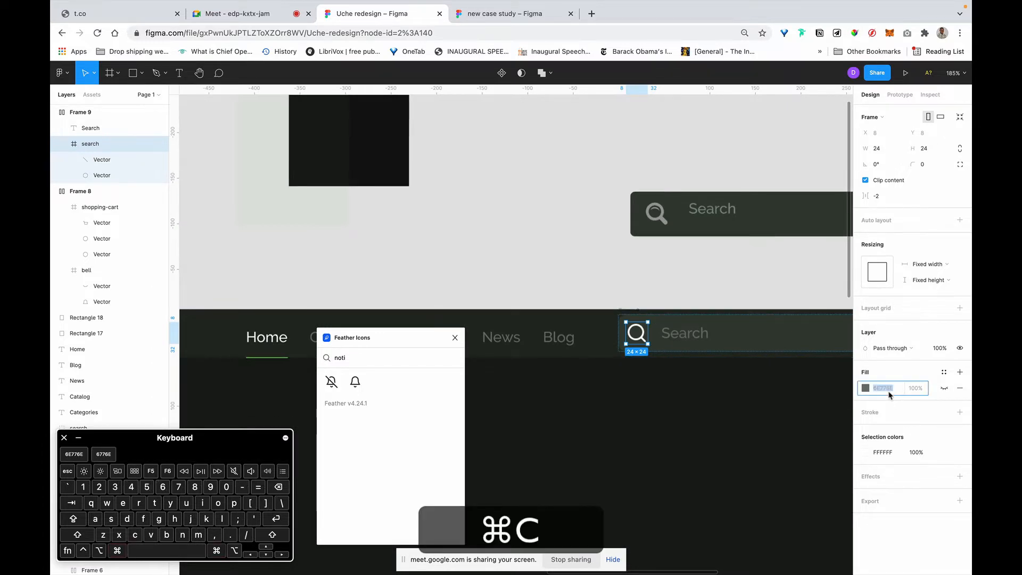
{"action": "left_click", "coordinate": [883, 454]}
{"action": "key", "text": "super+v"}
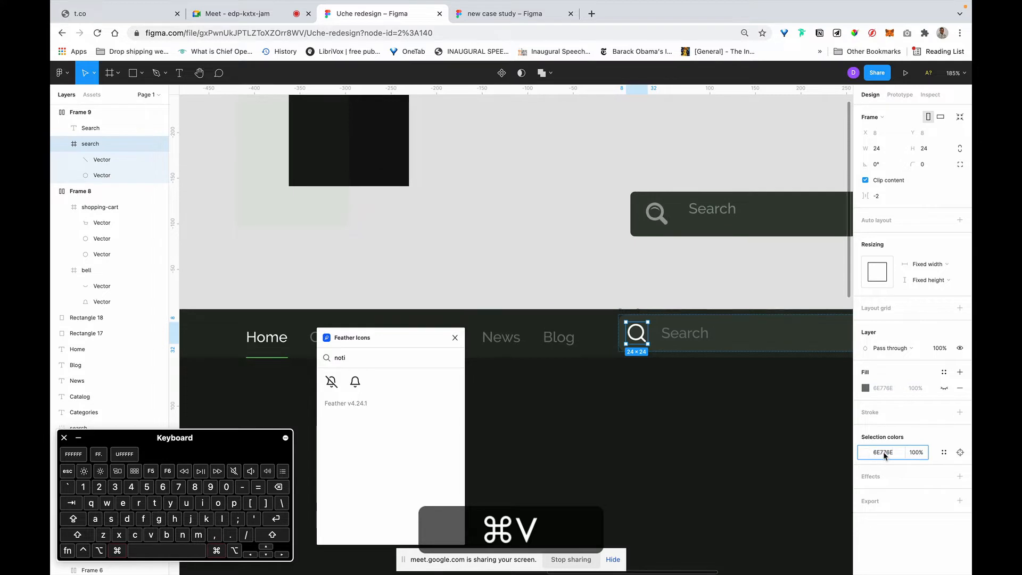
{"action": "key", "text": "Return"}
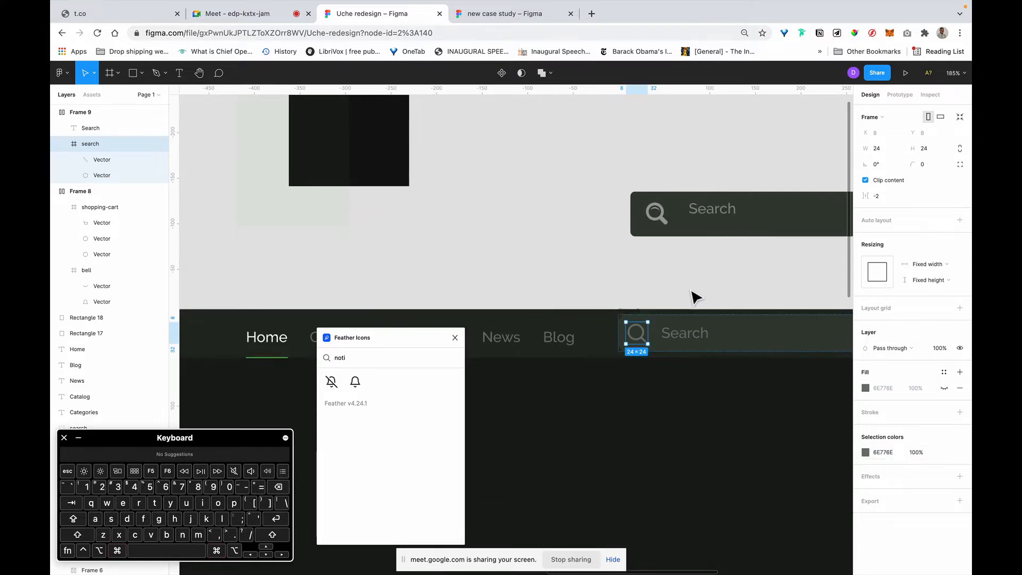
{"action": "left_click", "coordinate": [694, 297]}
Step: Set the spacing between items in the header search frame to 8
{"action": "scroll", "coordinate": [695, 297], "scroll_direction": "down", "scroll_amount": 5}
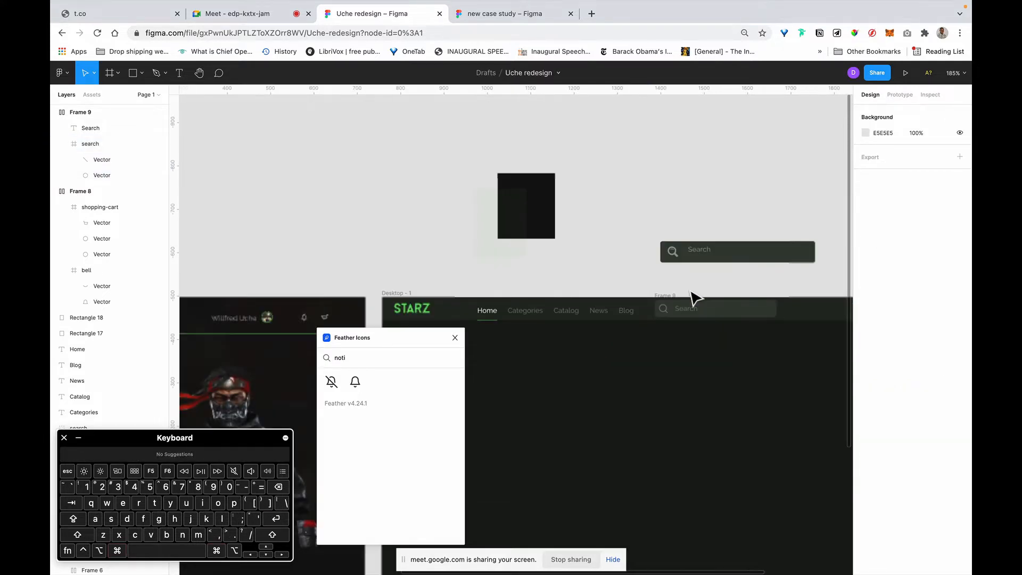
{"action": "scroll", "coordinate": [695, 297], "scroll_direction": "up", "scroll_amount": 8}
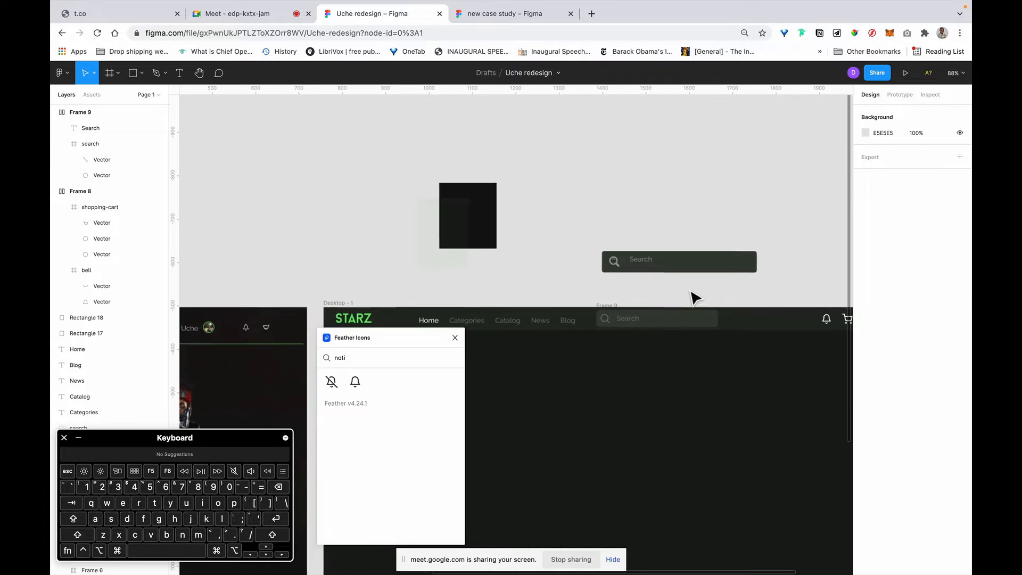
{"action": "scroll", "coordinate": [695, 297], "scroll_direction": "left", "scroll_amount": 4}
{"action": "scroll", "coordinate": [695, 297], "scroll_direction": "down", "scroll_amount": 2}
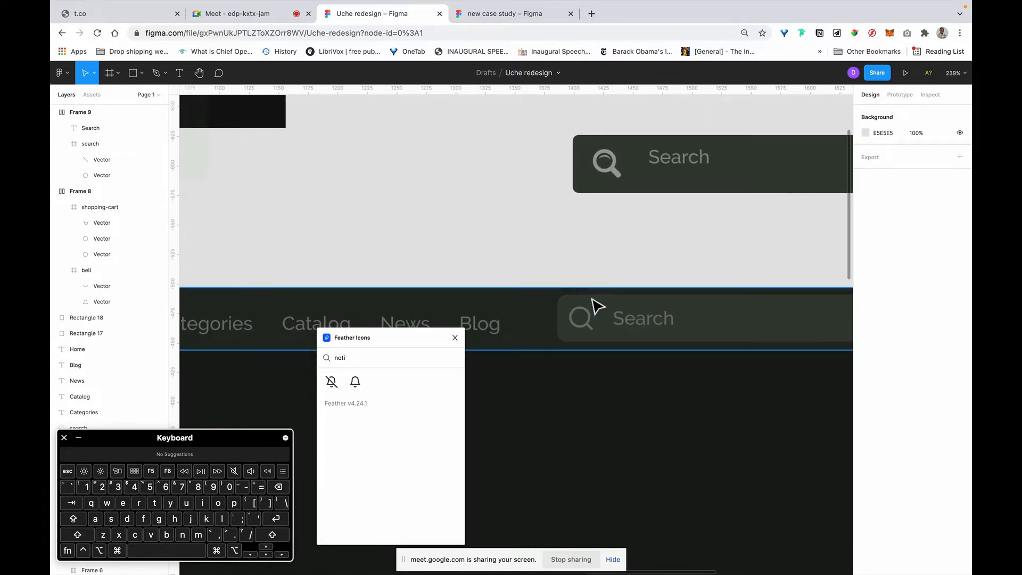
{"action": "left_click", "coordinate": [755, 341], "text": "super"}
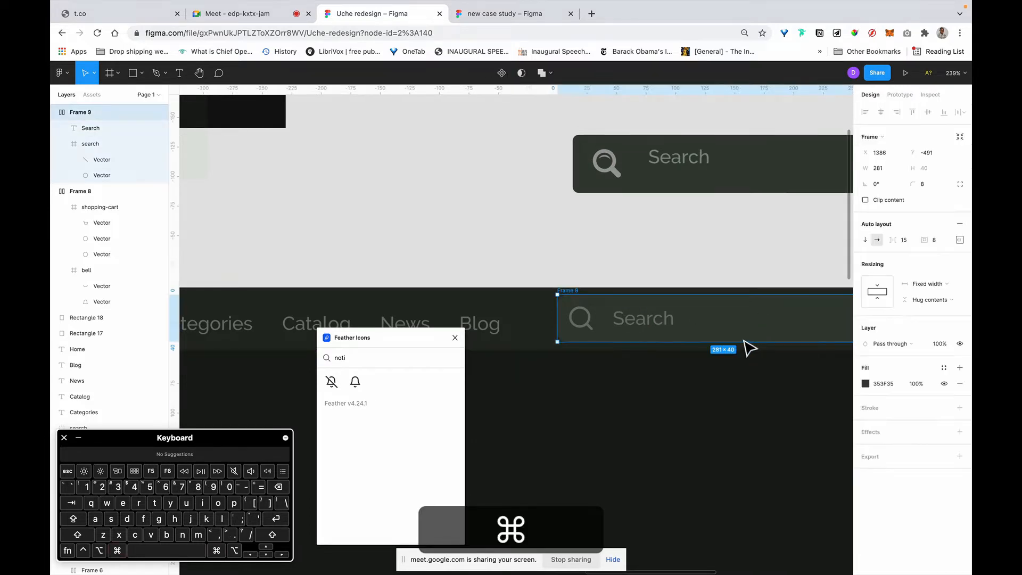
{"action": "left_click", "coordinate": [906, 240]}
{"action": "type", "text": "8"}
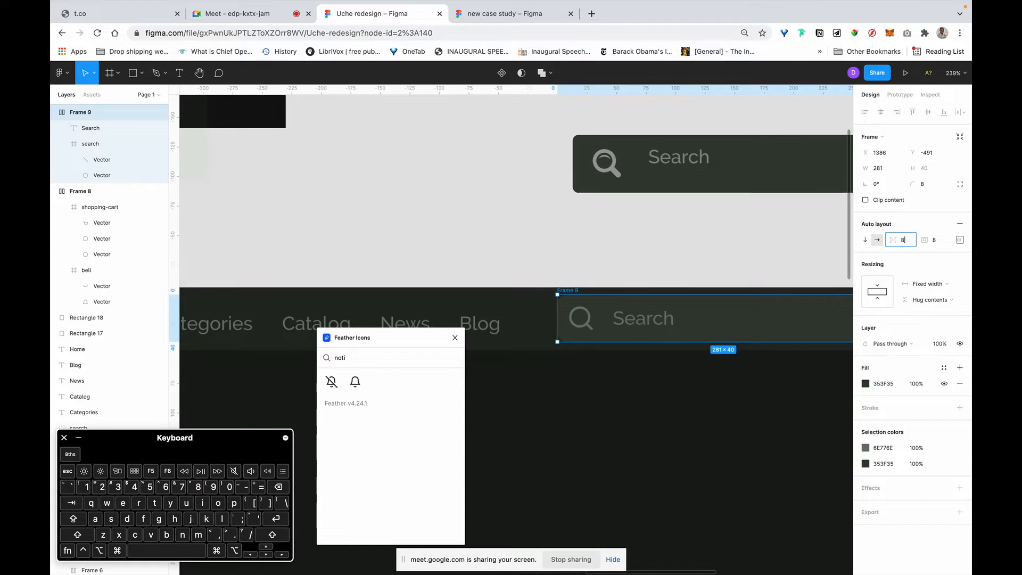
{"action": "key", "text": "Return"}
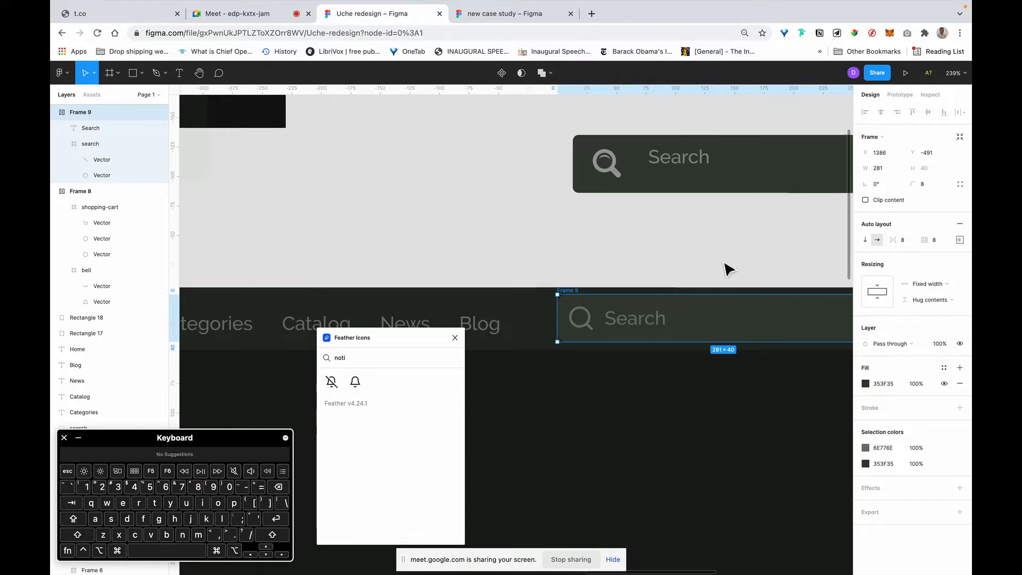
{"action": "left_click", "coordinate": [729, 270]}
Step: Constrain the header search icon's proportions and set its width to 20
{"action": "scroll", "coordinate": [729, 270], "scroll_direction": "down", "scroll_amount": 5}
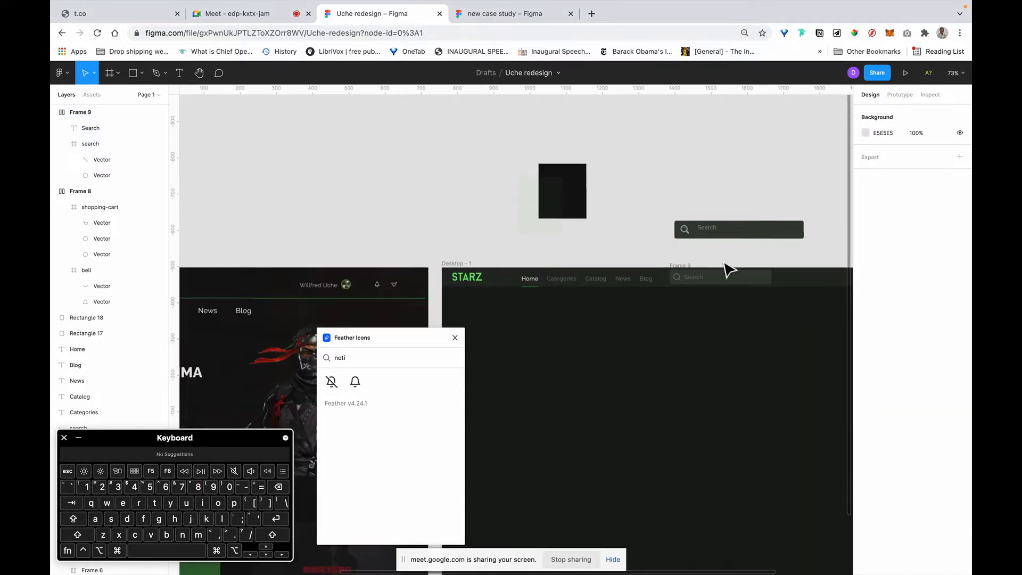
{"action": "scroll", "coordinate": [729, 270], "scroll_direction": "down", "scroll_amount": 2}
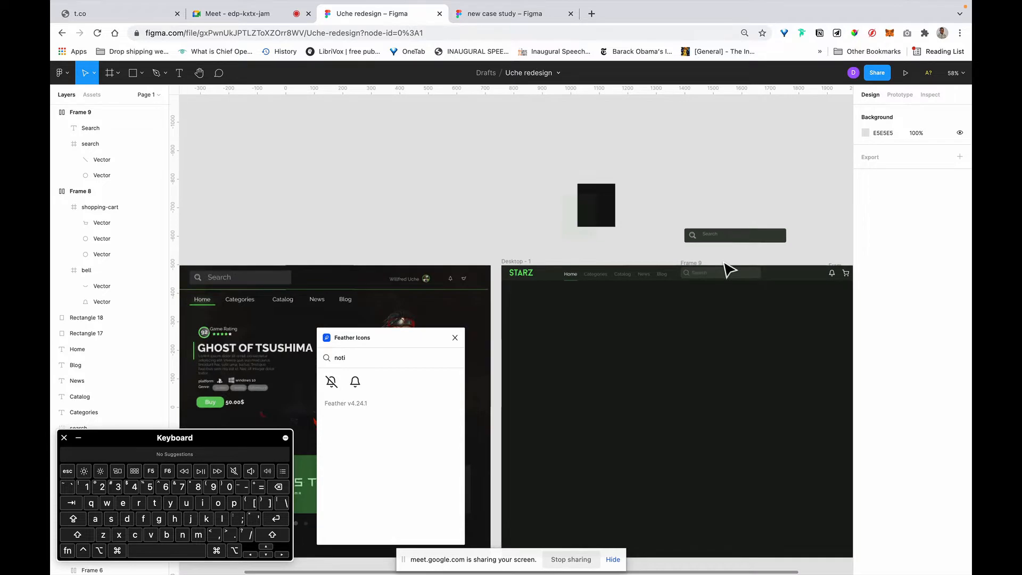
{"action": "scroll", "coordinate": [729, 270], "scroll_direction": "up", "scroll_amount": 2}
{"action": "scroll", "coordinate": [692, 287], "scroll_direction": "up", "scroll_amount": 3}
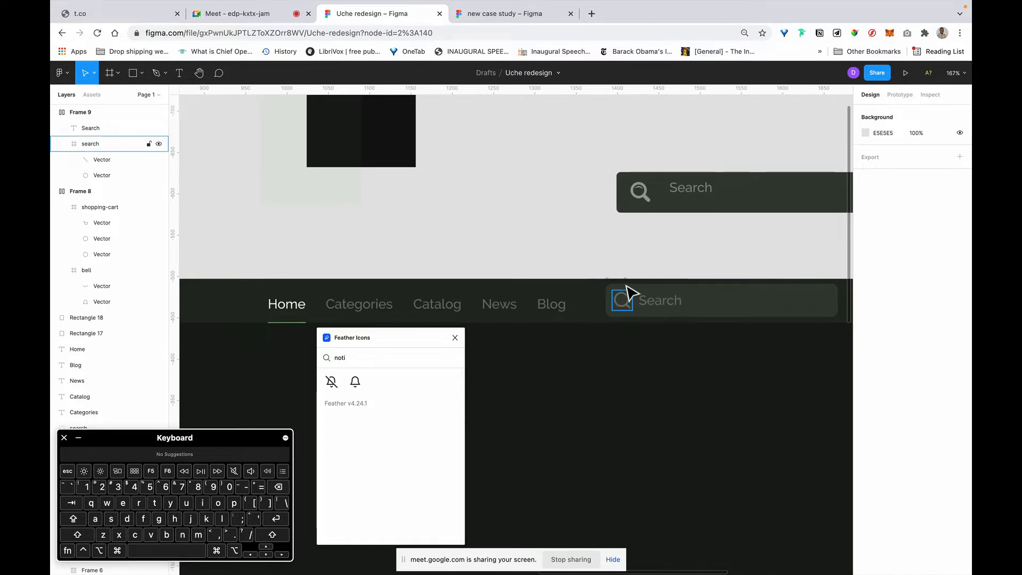
{"action": "left_click", "coordinate": [624, 309]}
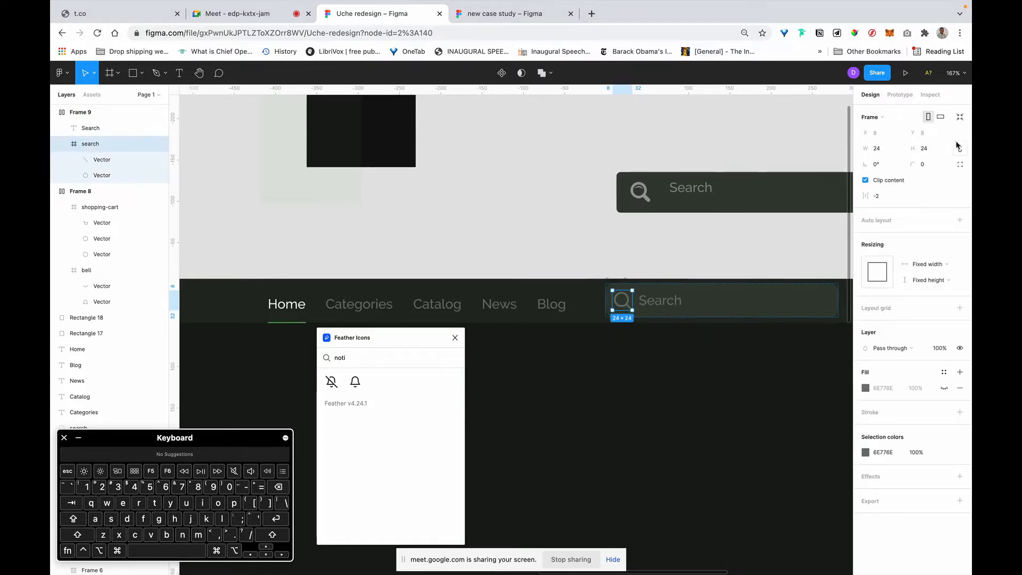
{"action": "left_click", "coordinate": [959, 148]}
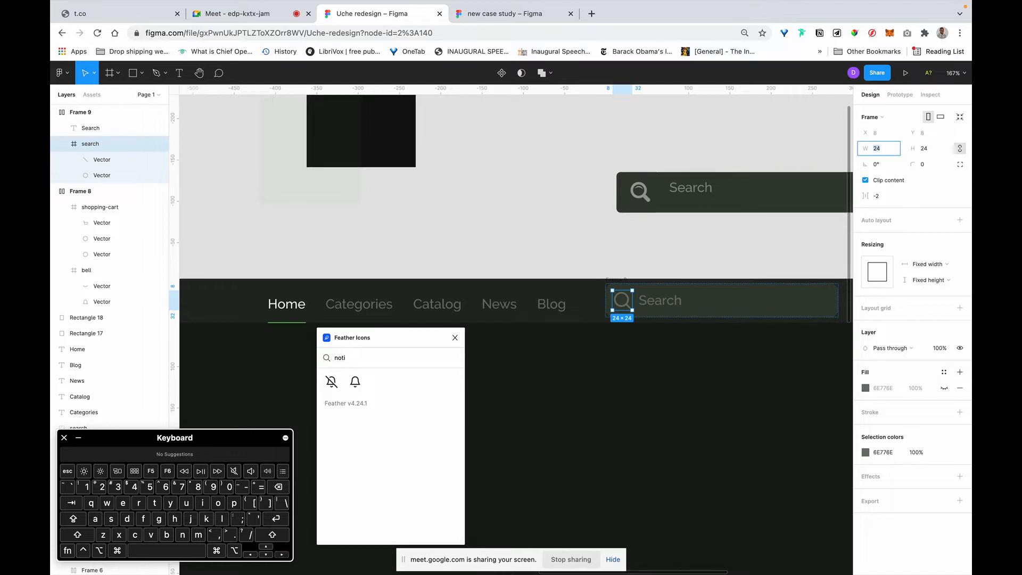
{"action": "left_click", "coordinate": [880, 148]}
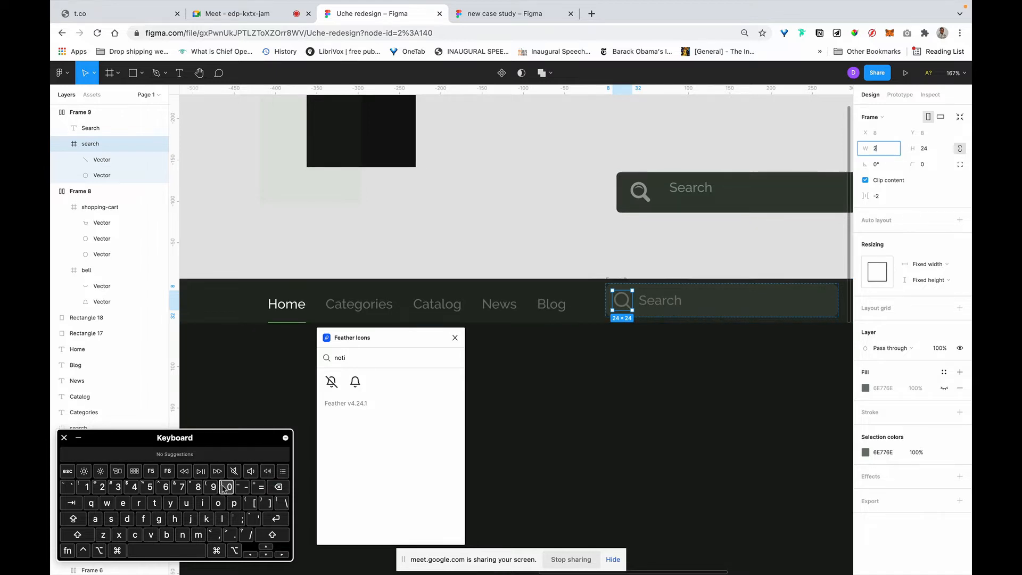
{"action": "key", "text": "Return"}
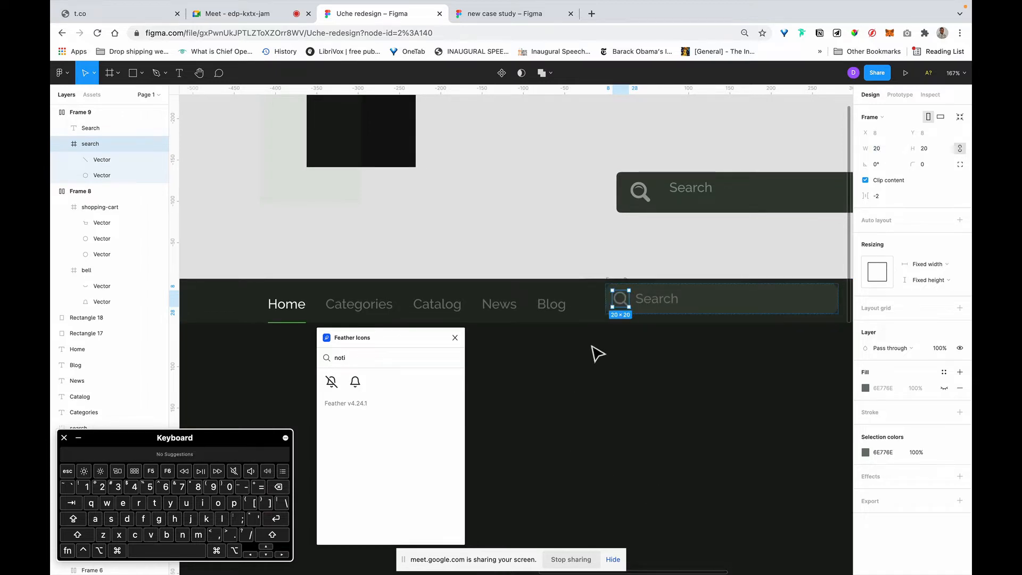
Step: Reduce the header search icon's width to 18 and deselect it
{"action": "left_click", "coordinate": [891, 153]}
{"action": "type", "text": "18"}
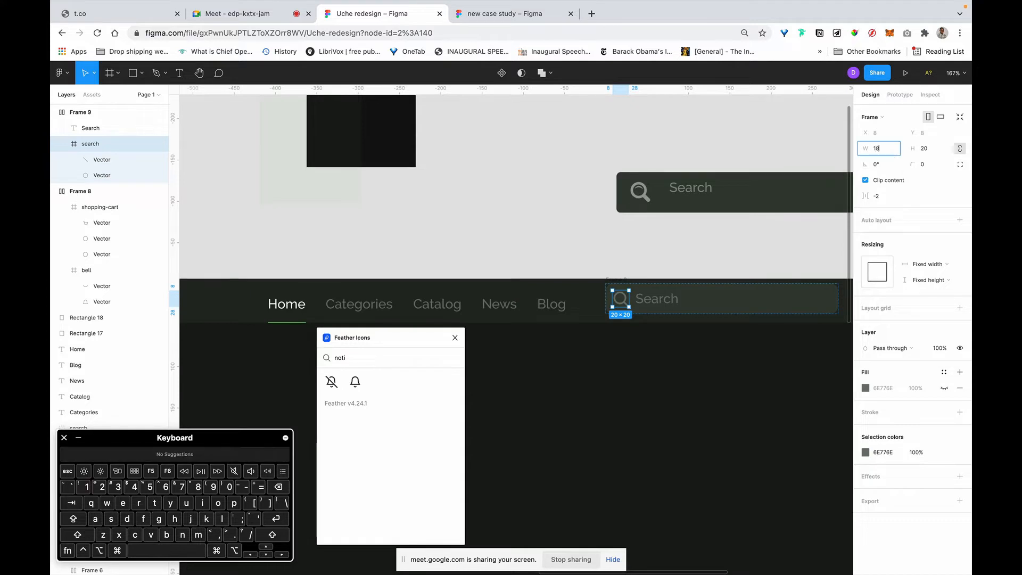
{"action": "key", "text": "Return"}
{"action": "left_click", "coordinate": [686, 274]}
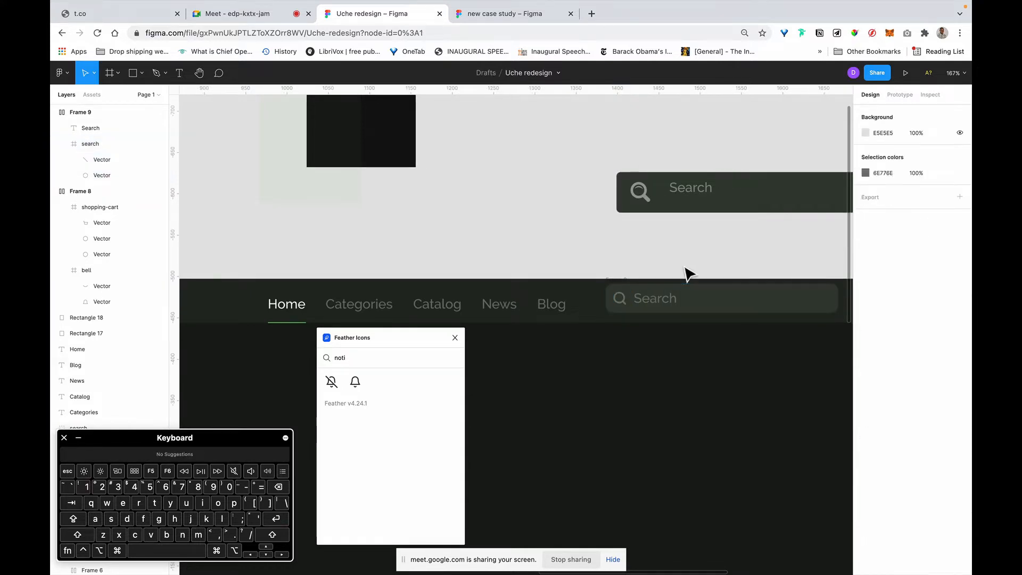
Step: Try to send the header's background rectangle behind the other layers
{"action": "left_click", "coordinate": [743, 309]}
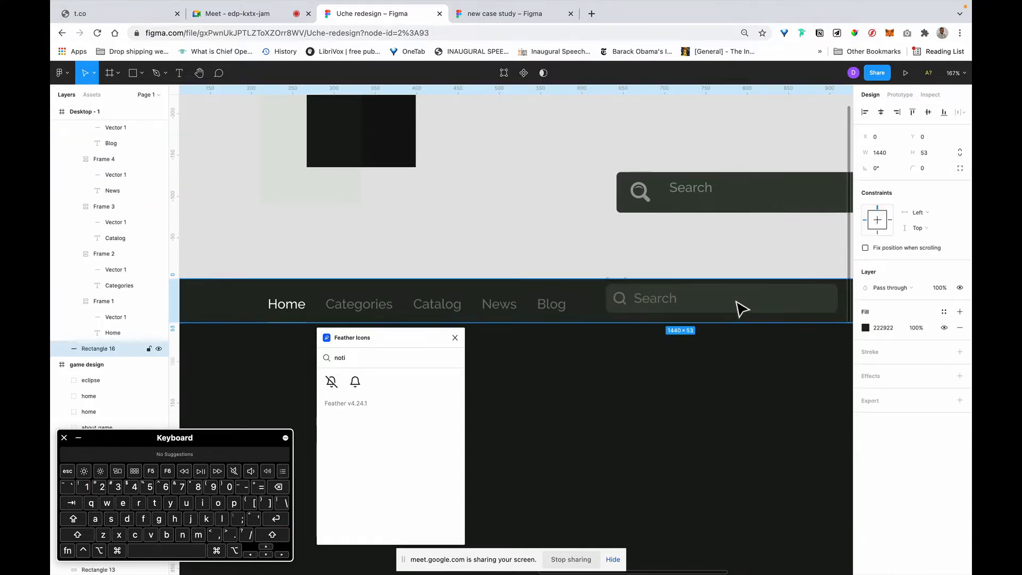
{"action": "double_click", "coordinate": [743, 309]}
{"action": "key", "text": "Escape"}
{"action": "key", "text": "alt+super+bracketleft"}
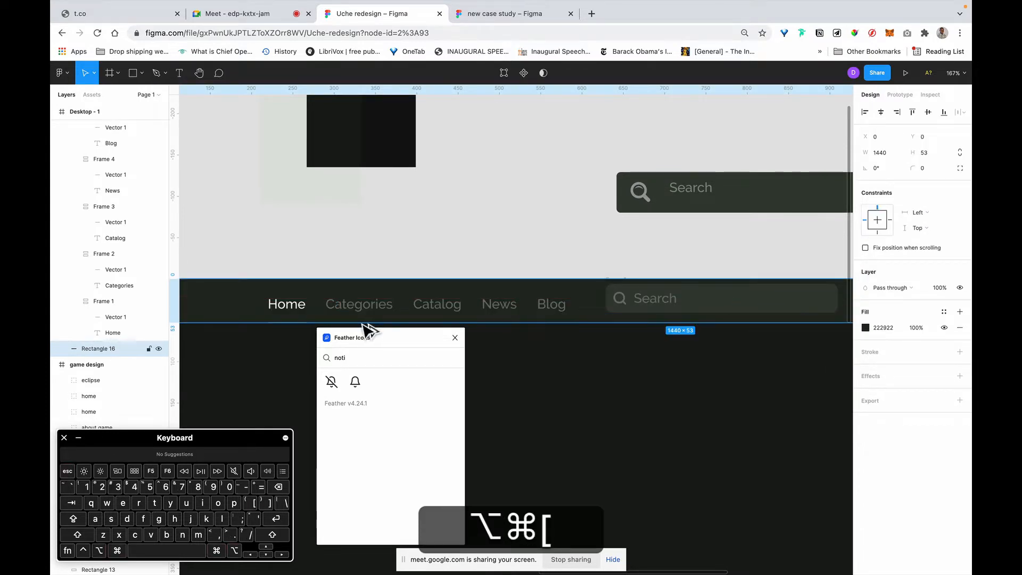
{"action": "left_click", "coordinate": [746, 311], "text": "super"}
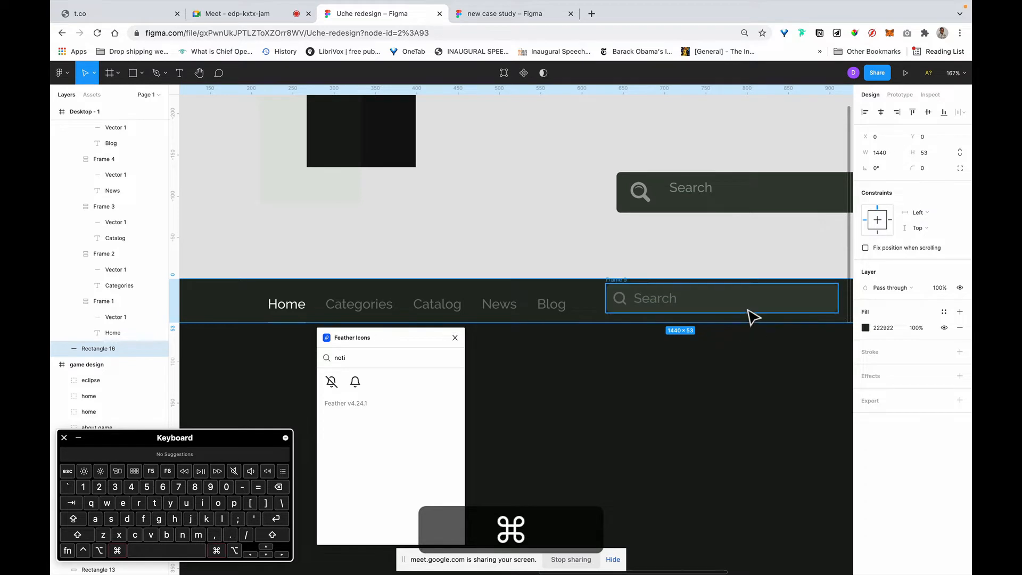
Step: Wrap the bell and cart icons frame and the profile frame in one horizontal auto layout, aligned left and vertically centred
{"action": "scroll", "coordinate": [527, 309], "scroll_direction": "down", "scroll_amount": 10}
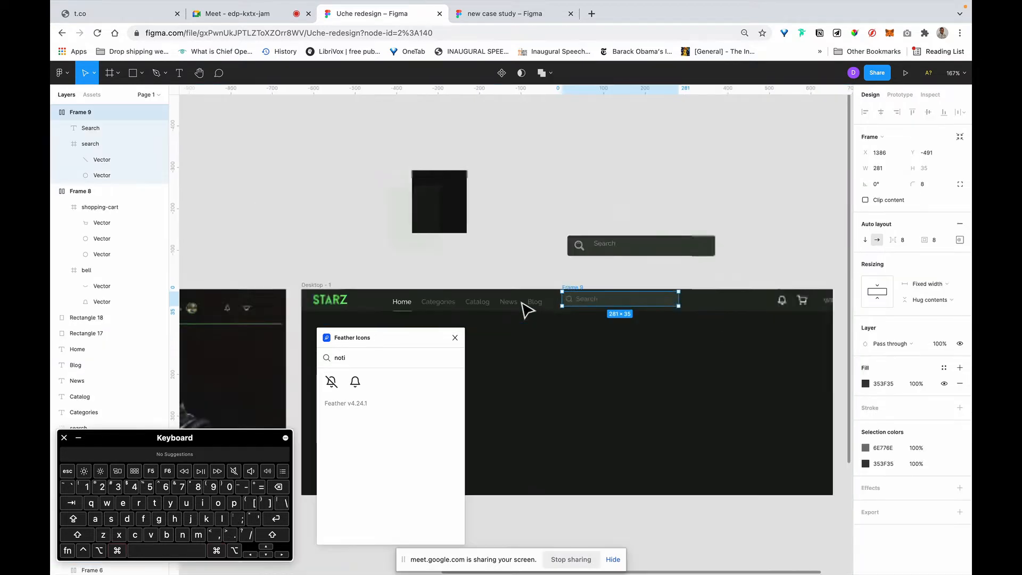
{"action": "scroll", "coordinate": [524, 304], "scroll_direction": "up", "scroll_amount": 3}
{"action": "scroll", "coordinate": [740, 292], "scroll_direction": "right", "scroll_amount": 2}
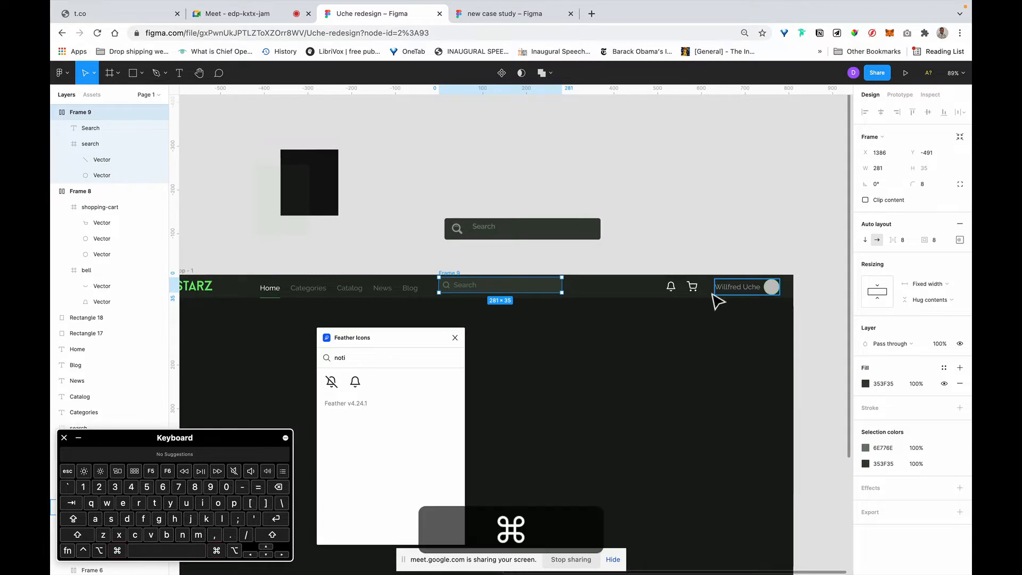
{"action": "left_click", "coordinate": [716, 294], "text": "super"}
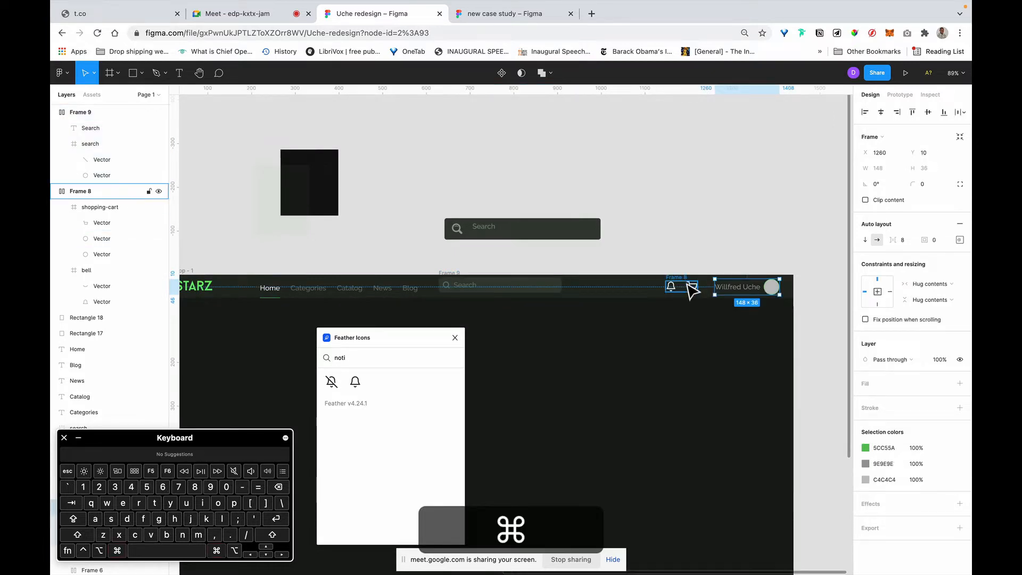
{"action": "left_click", "coordinate": [690, 289]}
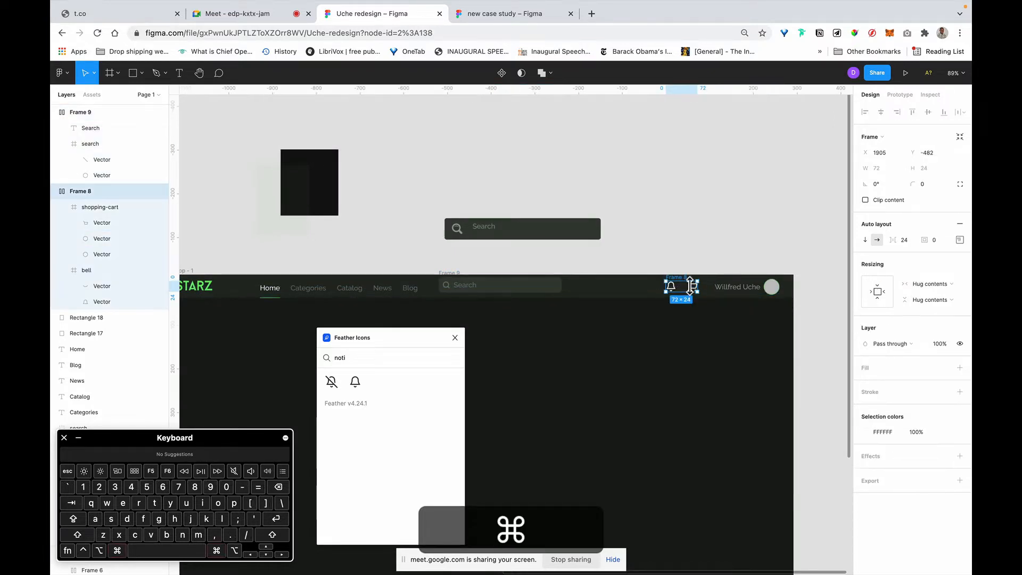
{"action": "left_click", "coordinate": [767, 298], "text": "super"}
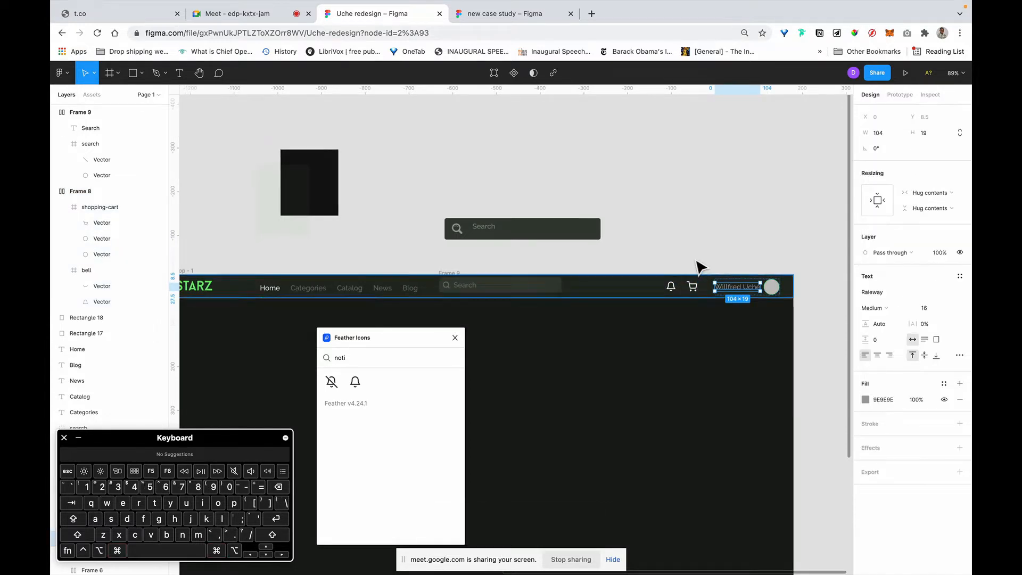
{"action": "key", "text": "Escape"}
{"action": "left_click", "coordinate": [738, 293]}
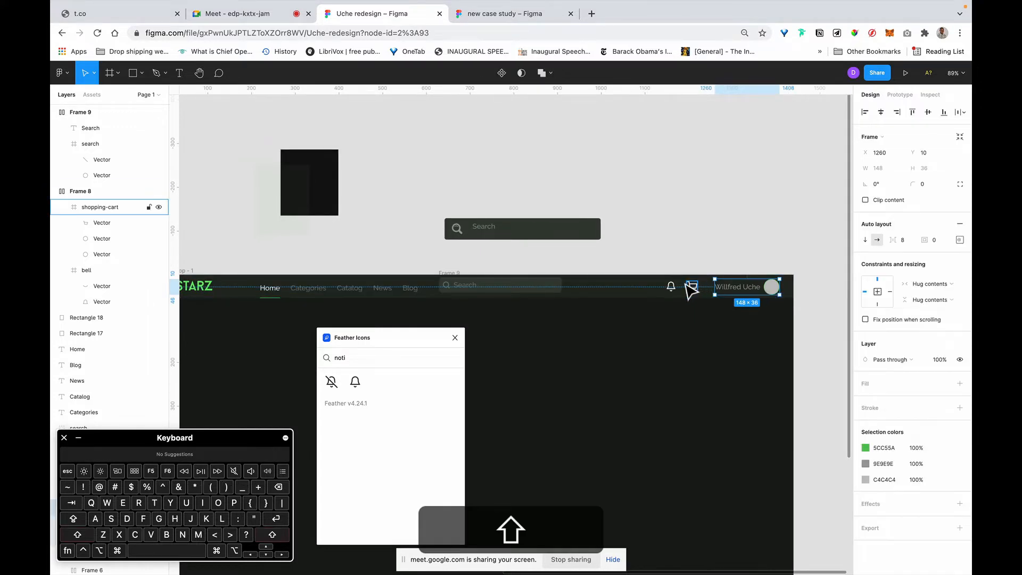
{"action": "left_click", "coordinate": [687, 287], "text": "shift"}
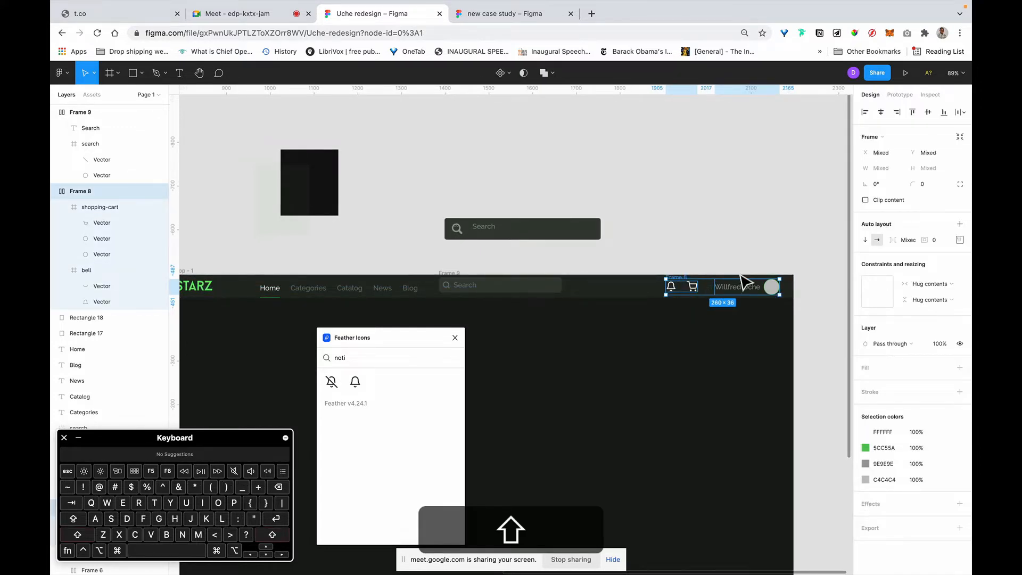
{"action": "key", "text": "shift+a"}
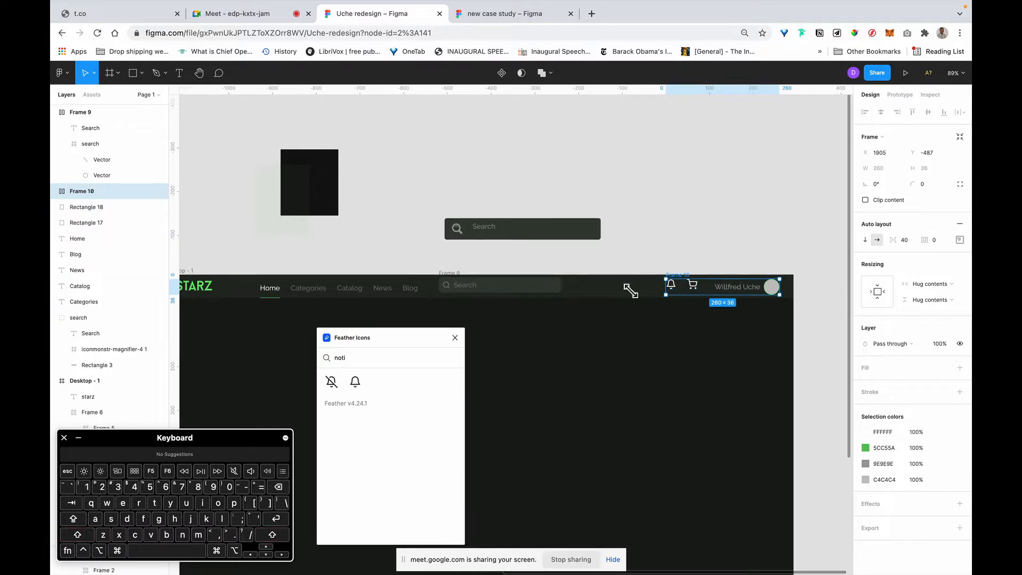
{"action": "left_click", "coordinate": [960, 241]}
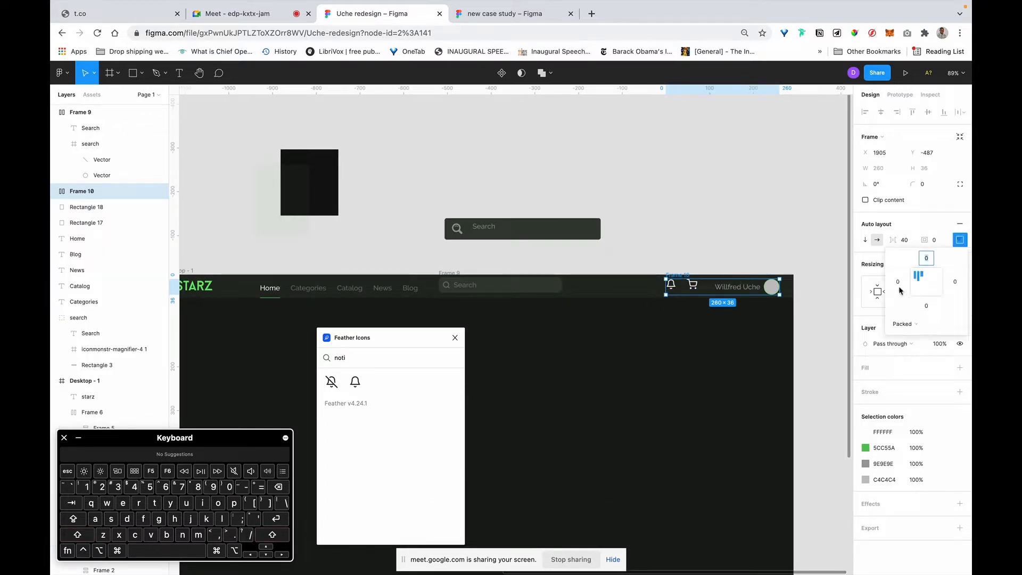
{"action": "left_click", "coordinate": [918, 282]}
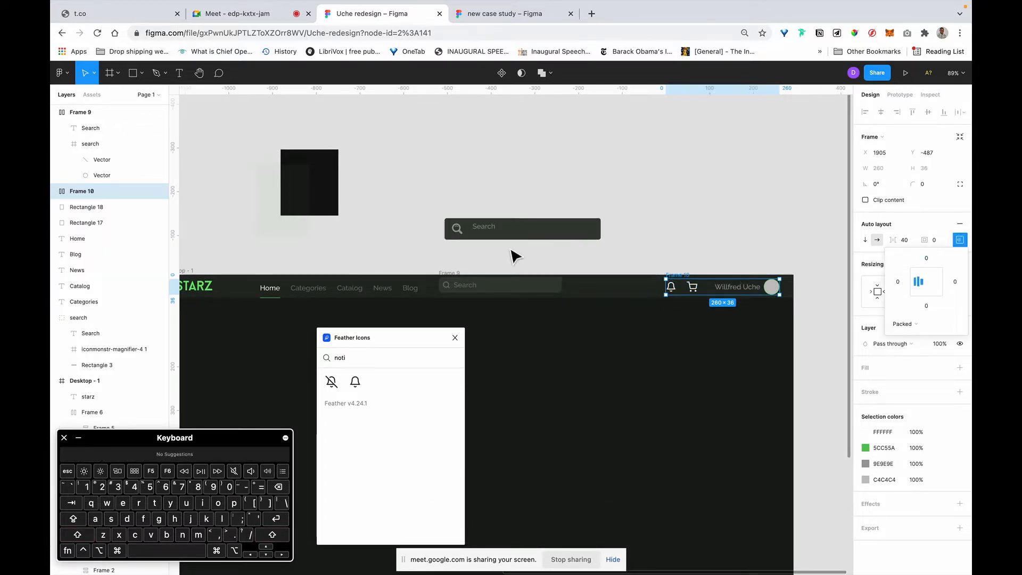
Step: Combine the STARZ logo and the navigation links frame into one horizontal auto layout frame
{"action": "scroll", "coordinate": [514, 257], "scroll_direction": "left", "scroll_amount": 3}
{"action": "scroll", "coordinate": [513, 257], "scroll_direction": "left", "scroll_amount": 1}
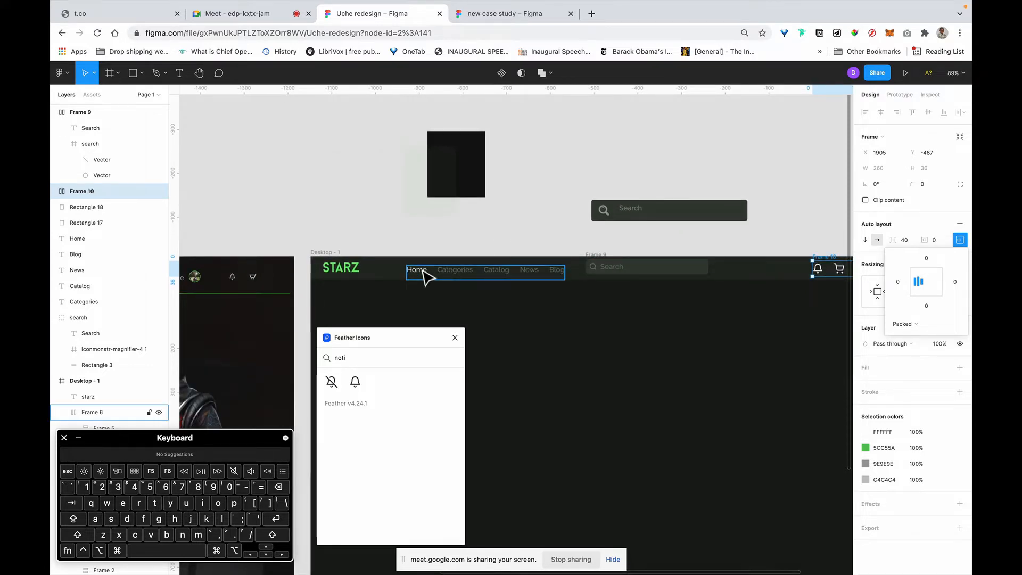
{"action": "key", "text": "shift"}
{"action": "left_click", "coordinate": [485, 271]}
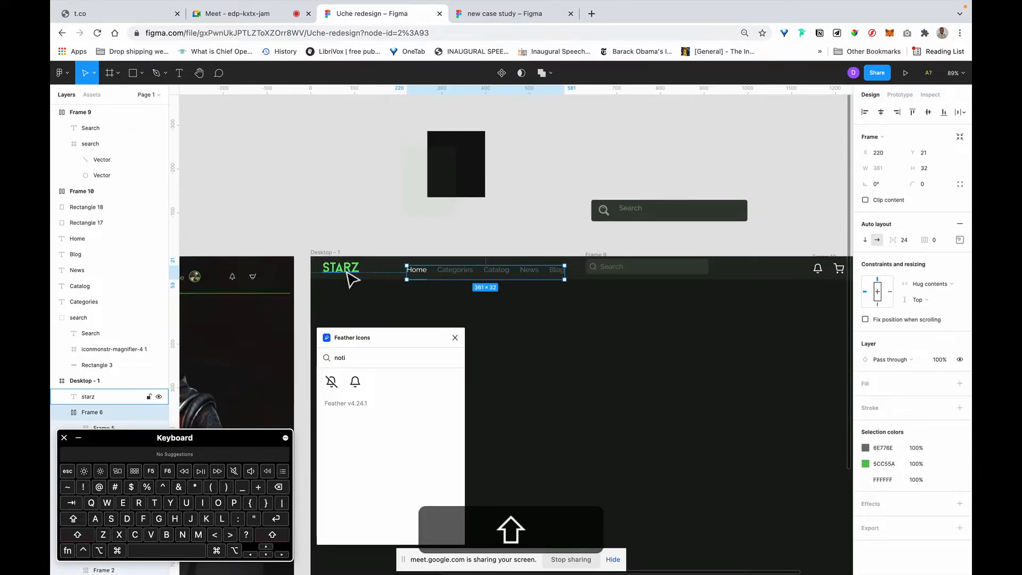
{"action": "left_click", "coordinate": [350, 273], "text": "shift"}
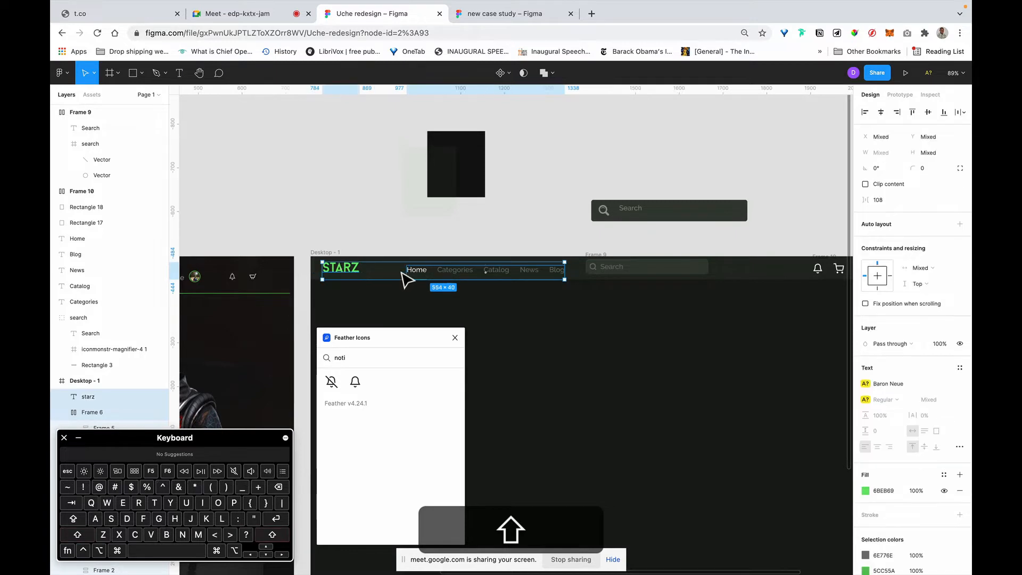
{"action": "key", "text": "shift+a"}
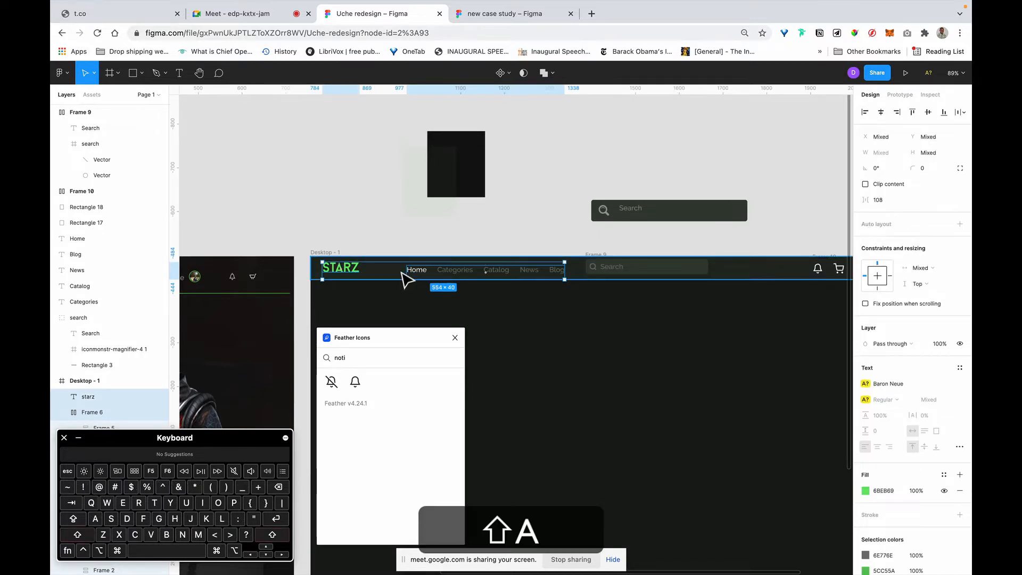
Step: Move the combined logo and navigation frame down to Y 21, keeping X at 27
{"action": "scroll", "coordinate": [369, 284], "scroll_direction": "up", "scroll_amount": 3}
{"action": "scroll", "coordinate": [369, 285], "scroll_direction": "left", "scroll_amount": 2}
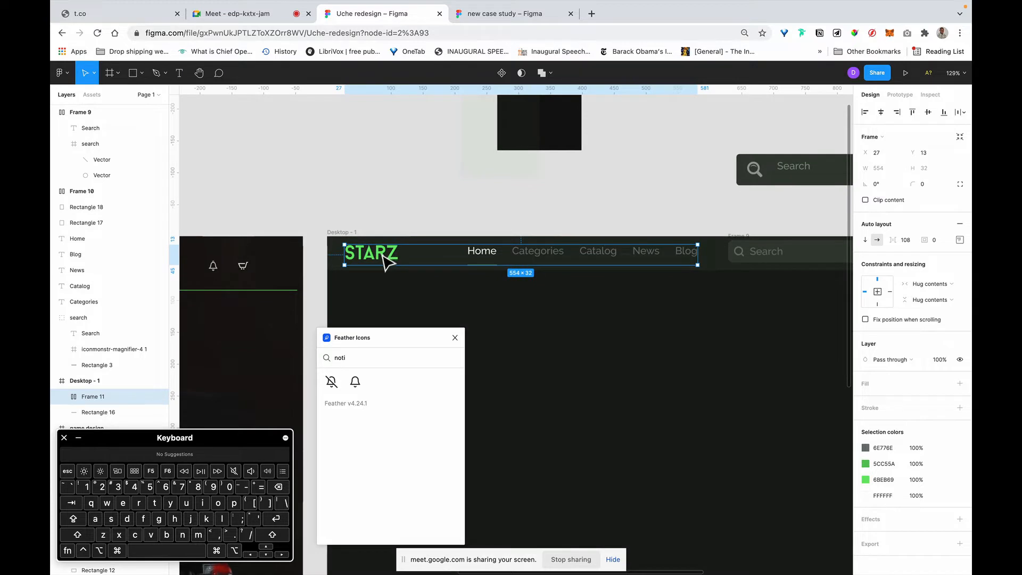
{"action": "left_click_drag", "start_coordinate": [382, 254], "coordinate": [387, 265]}
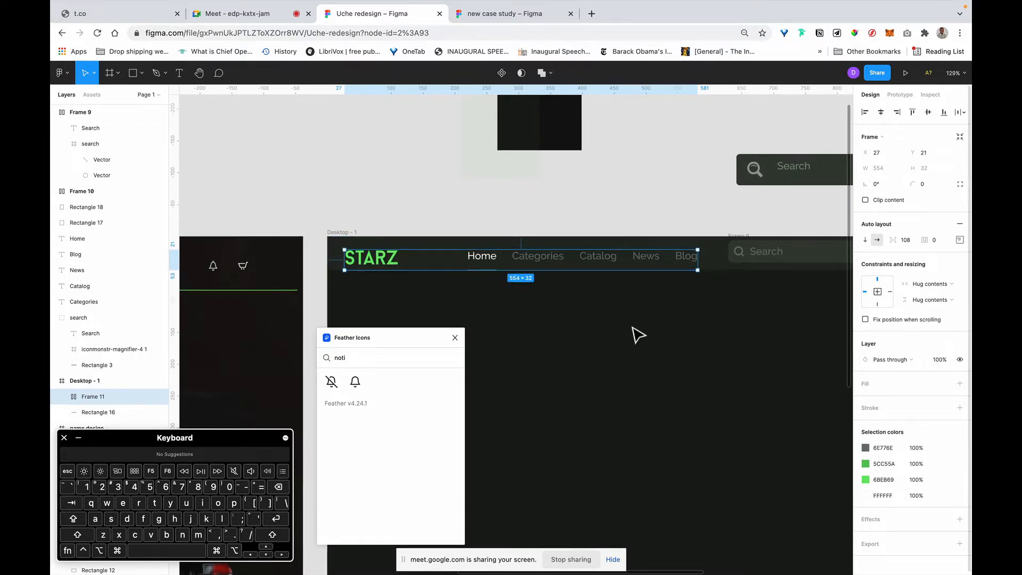
Step: Set the spacing between the STARZ logo and the navigation links to 64
{"action": "scroll", "coordinate": [638, 335], "scroll_direction": "right", "scroll_amount": 3}
{"action": "scroll", "coordinate": [639, 334], "scroll_direction": "right", "scroll_amount": 3}
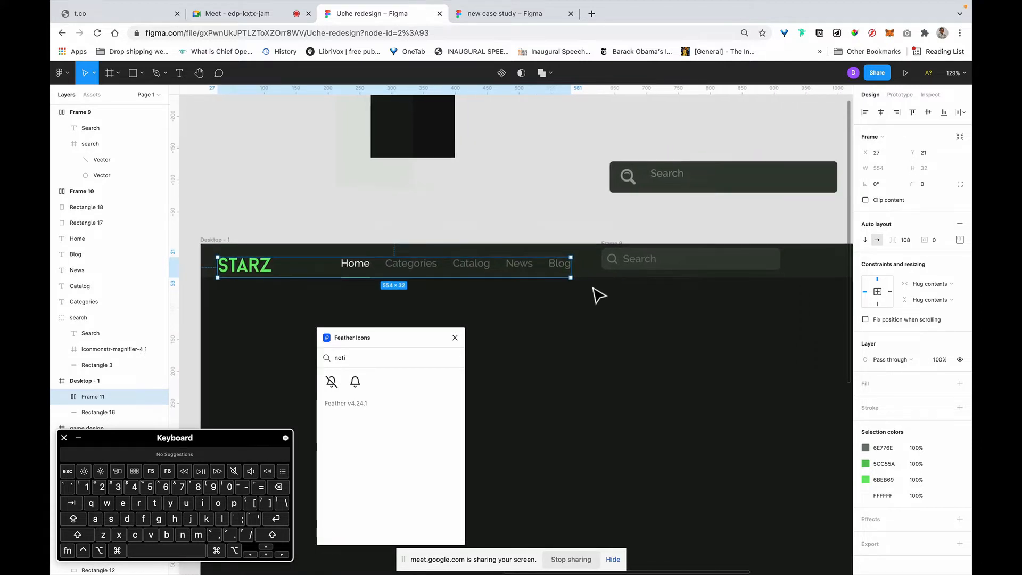
{"action": "left_click", "coordinate": [908, 241]}
{"action": "key", "text": "Return"}
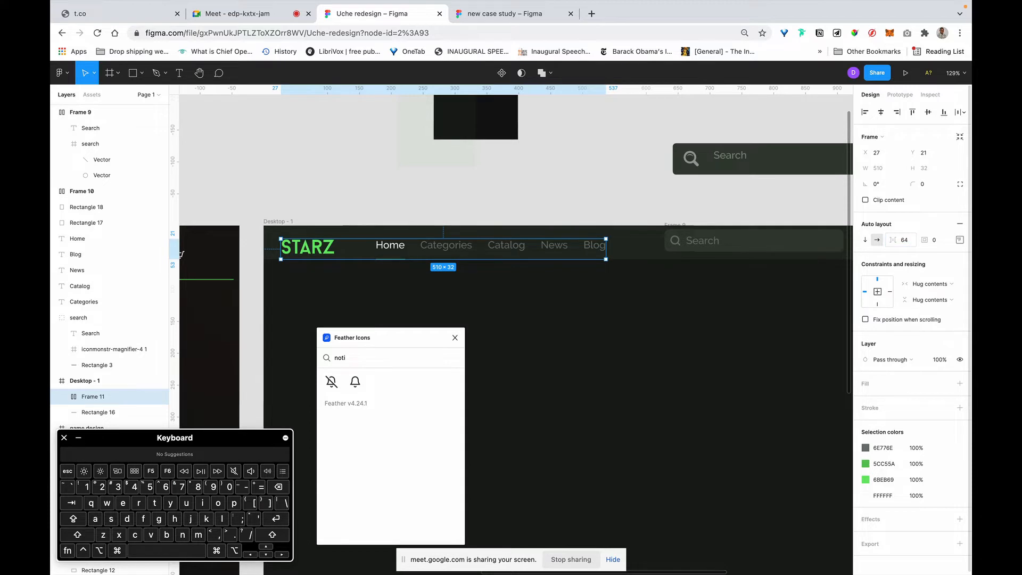
Step: Reduce the spacing between the STARZ logo and the navigation links to 48 and deselect the frame
{"action": "left_click", "coordinate": [904, 240]}
{"action": "type", "text": "484"}
{"action": "key", "text": "Return"}
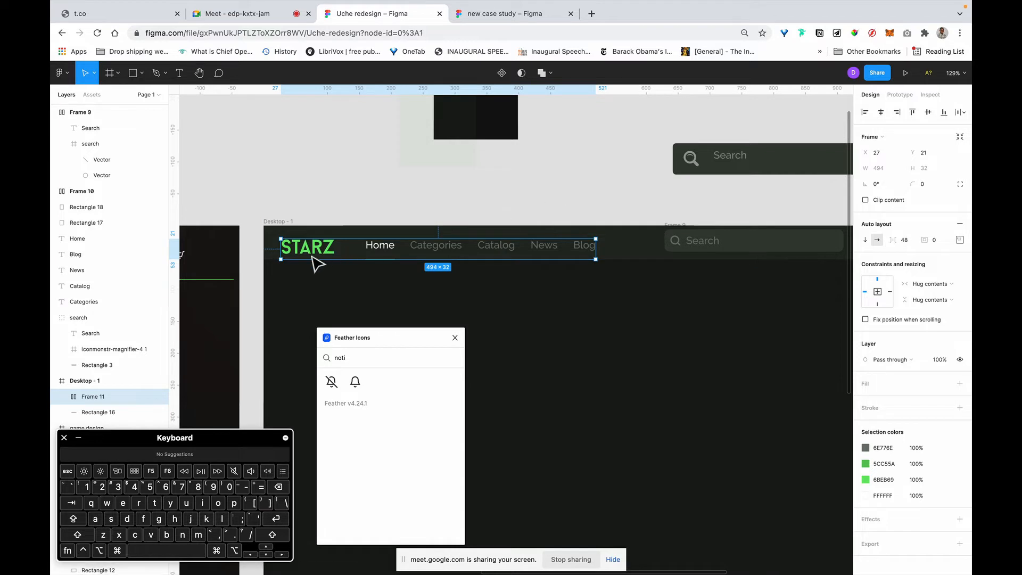
{"action": "key", "text": "Escape"}
Step: Move the header's 1440 × 53 background rectangle down below the header items to about X -4, Y 89
{"action": "scroll", "coordinate": [718, 248], "scroll_direction": "down", "scroll_amount": 6}
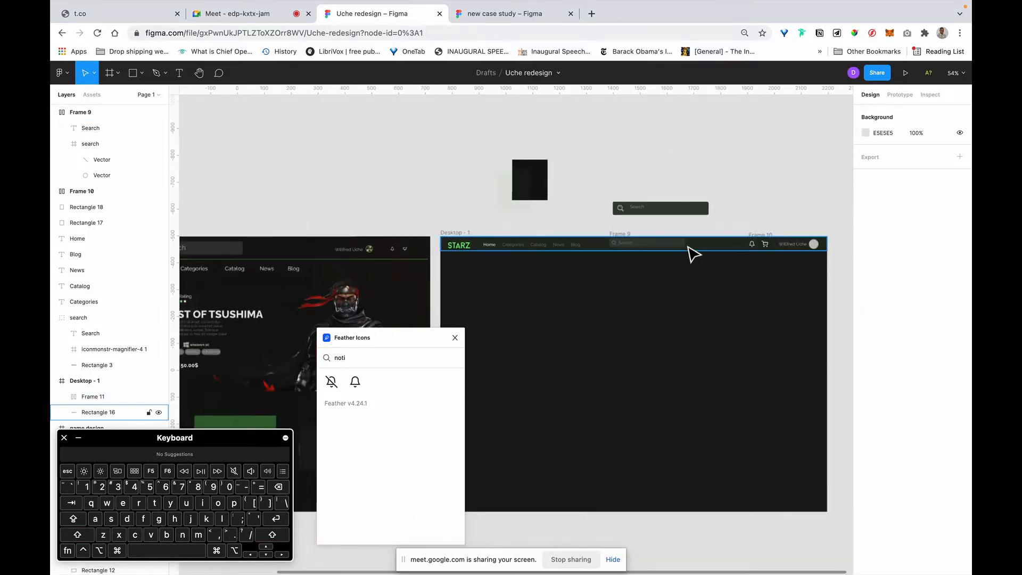
{"action": "scroll", "coordinate": [693, 256], "scroll_direction": "up", "scroll_amount": 6}
{"action": "left_click", "coordinate": [668, 252]}
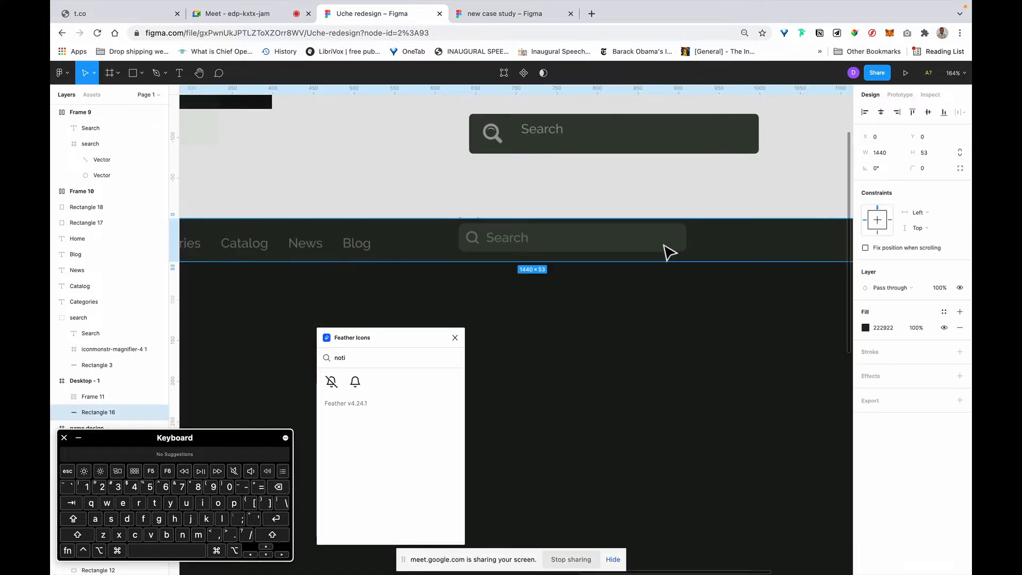
{"action": "double_click", "coordinate": [669, 251]}
{"action": "key", "text": "Escape"}
{"action": "left_click_drag", "start_coordinate": [745, 239], "coordinate": [742, 311]}
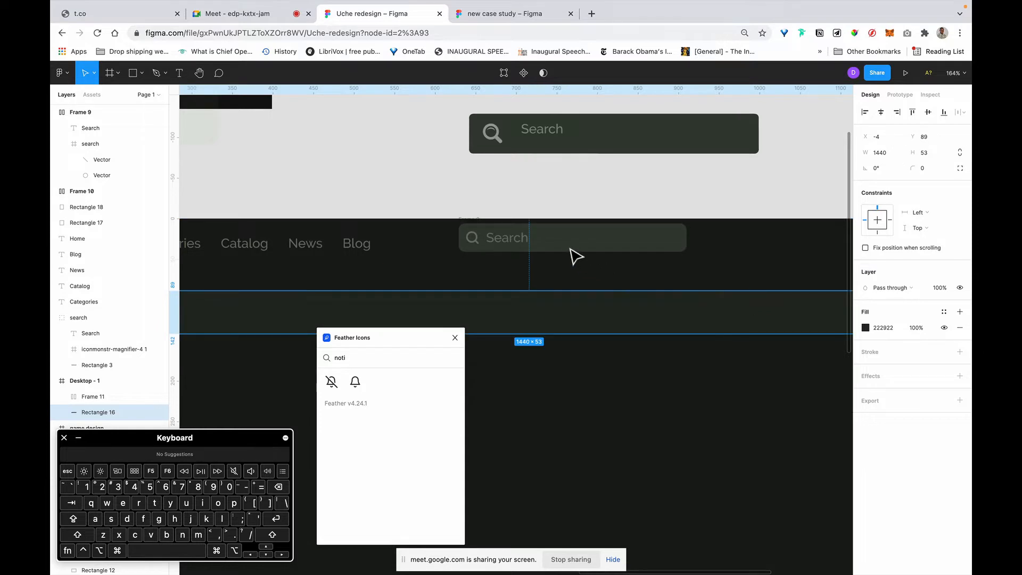
{"action": "key", "text": "Escape"}
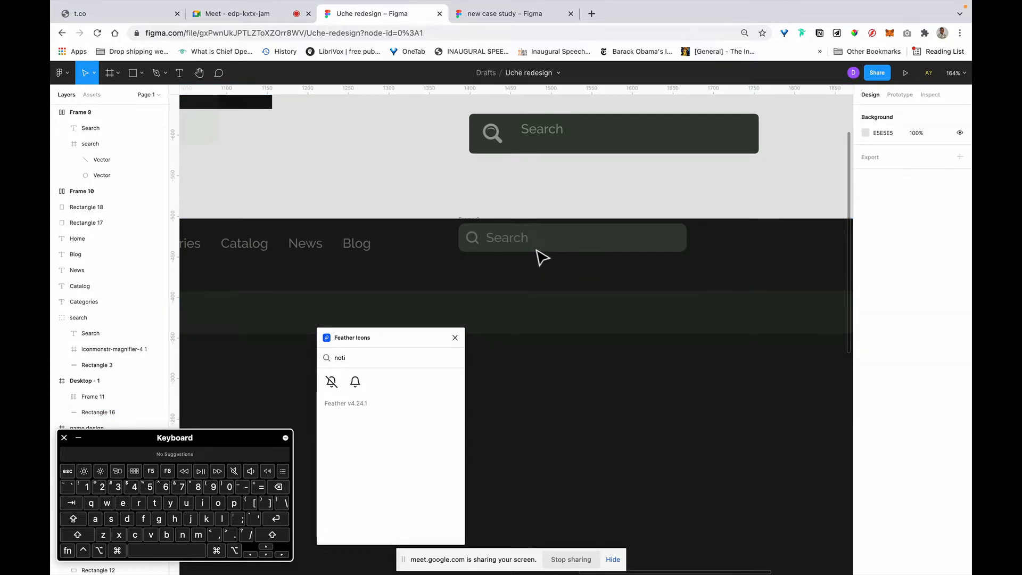
Step: Cut the header search field frame from the canvas and paste it inside the Desktop - 1 frame
{"action": "left_click", "coordinate": [473, 238]}
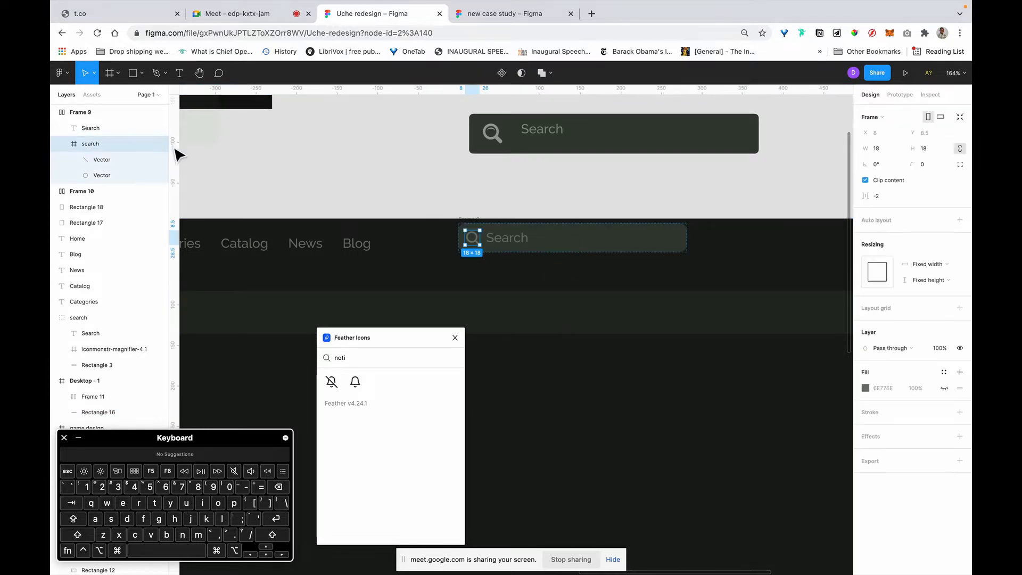
{"action": "key", "text": "Escape"}
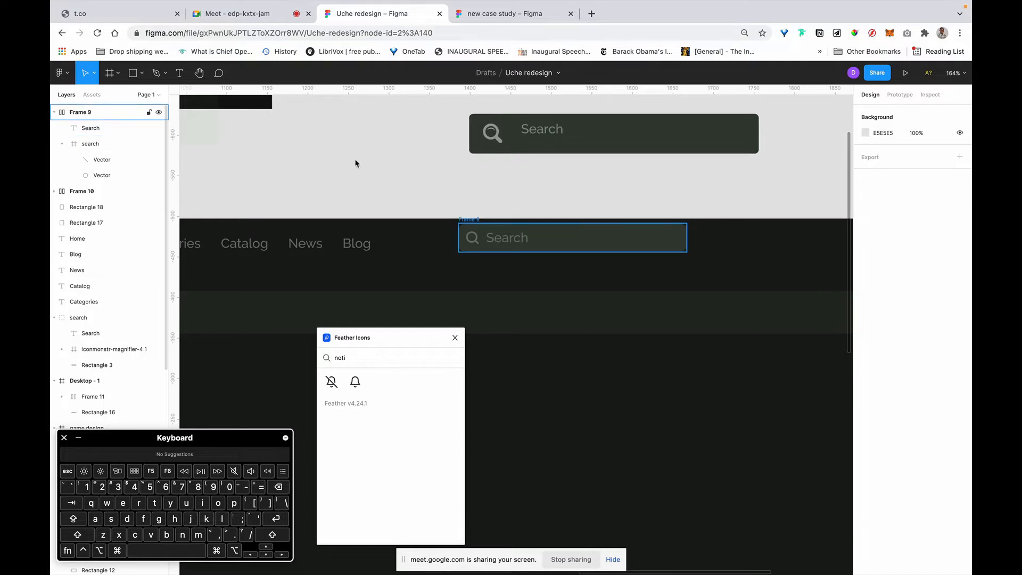
{"action": "key", "text": "super+x"}
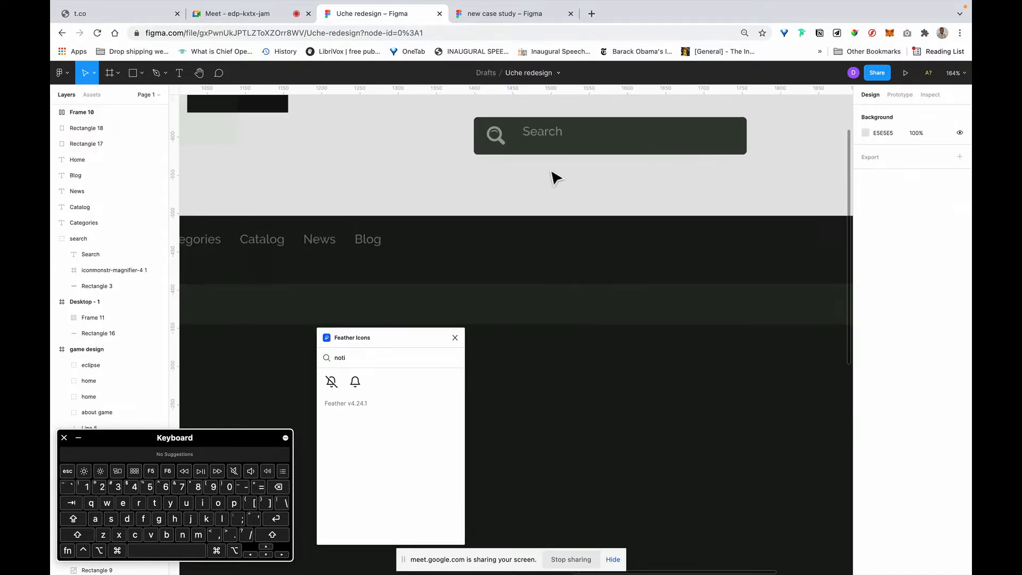
{"action": "scroll", "coordinate": [556, 177], "scroll_direction": "down", "scroll_amount": 5}
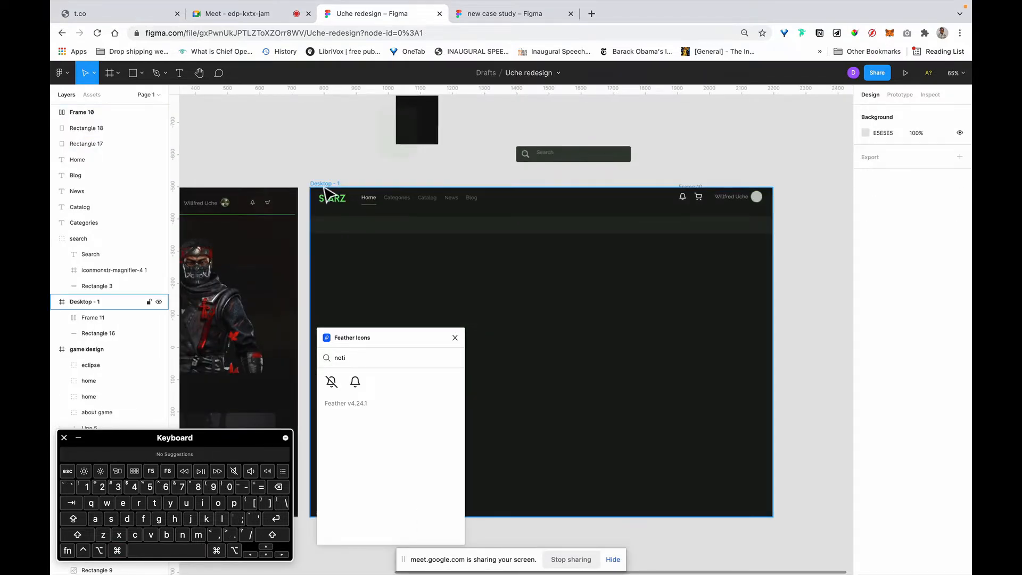
{"action": "left_click", "coordinate": [520, 203]}
{"action": "key", "text": "super+v"}
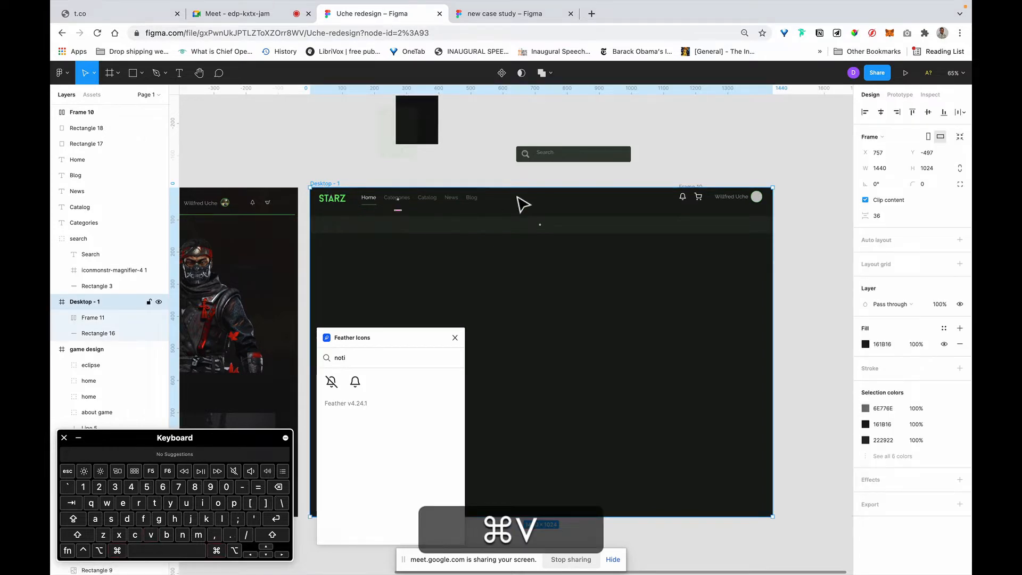
Step: Wrap the logo and navigation frame, the search field and the icons and profile frame together in one auto layout
{"action": "key", "text": "shift+0"}
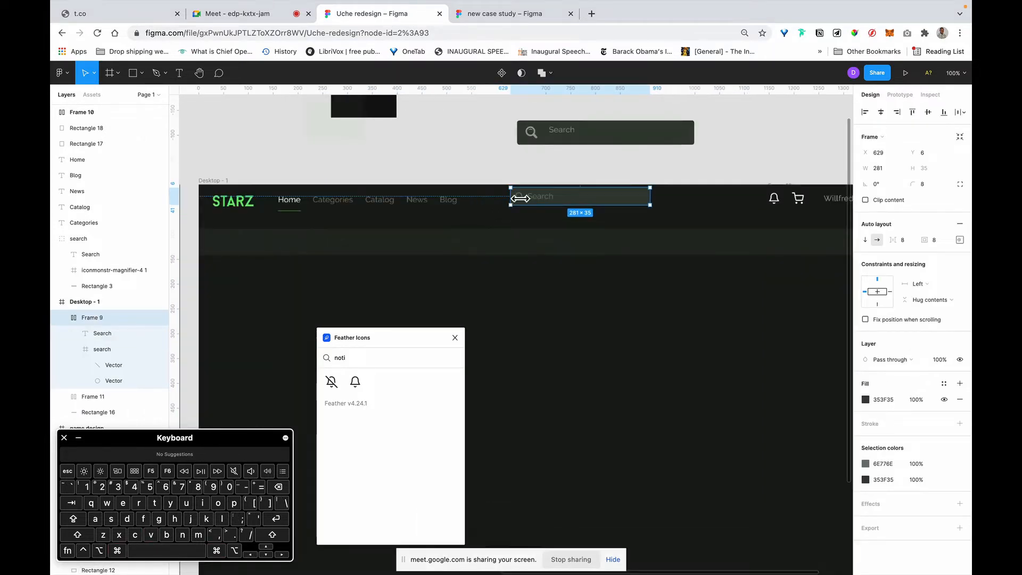
{"action": "left_click", "coordinate": [426, 208], "text": "shift"}
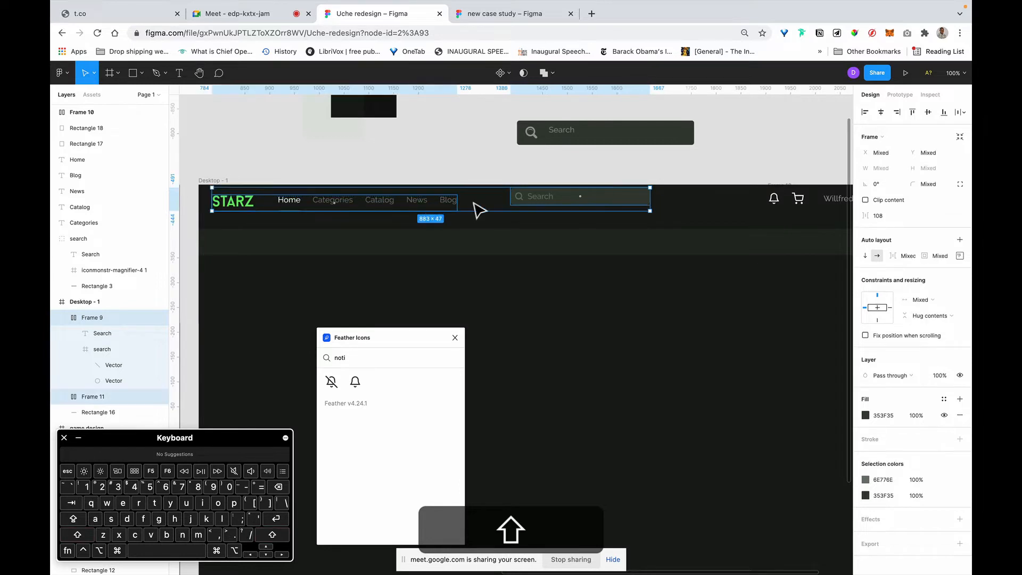
{"action": "left_click", "coordinate": [785, 198], "text": "shift"}
{"action": "key", "text": "shift+1"}
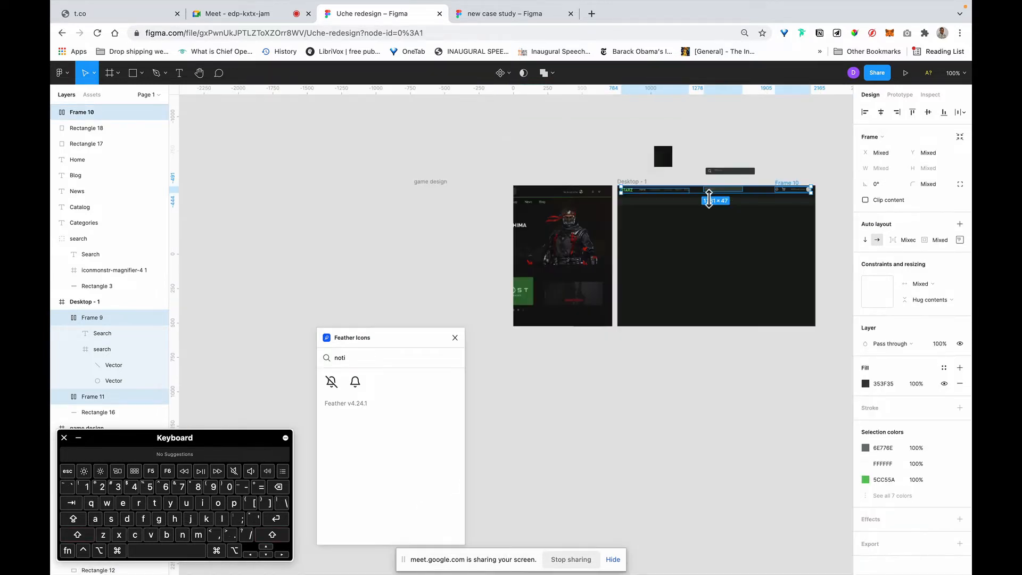
{"action": "key", "text": "shift+a"}
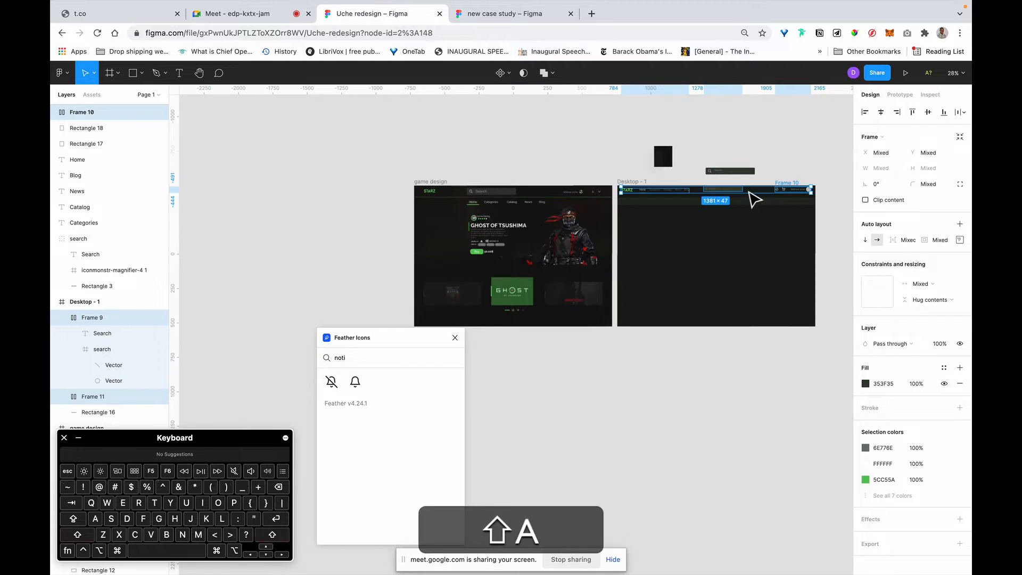
Step: Move the combined header auto layout frame into the Desktop - 1 frame at about X 27, Y 22
{"action": "key", "text": "shift+2"}
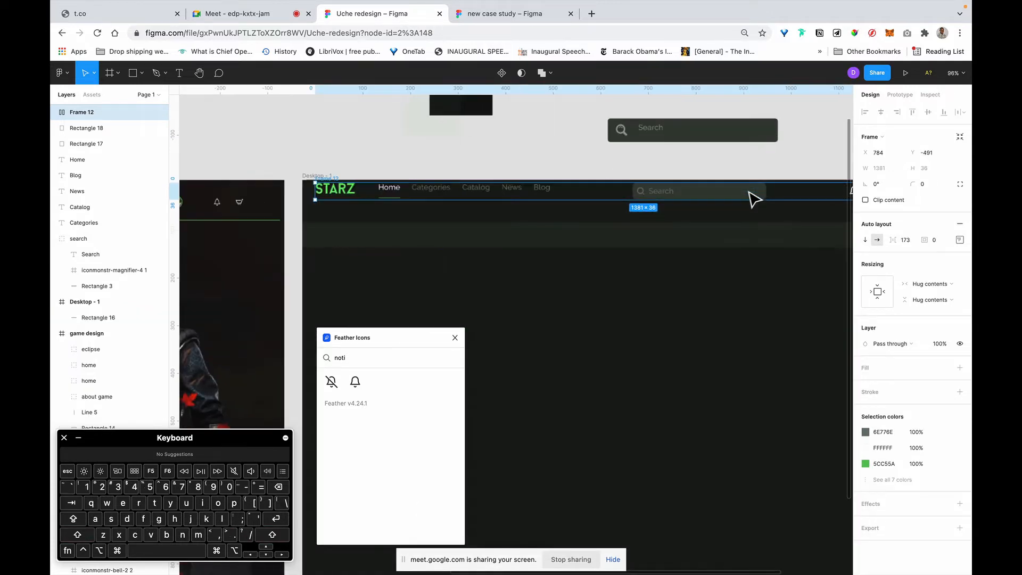
{"action": "scroll", "coordinate": [692, 191], "scroll_direction": "down", "scroll_amount": 1}
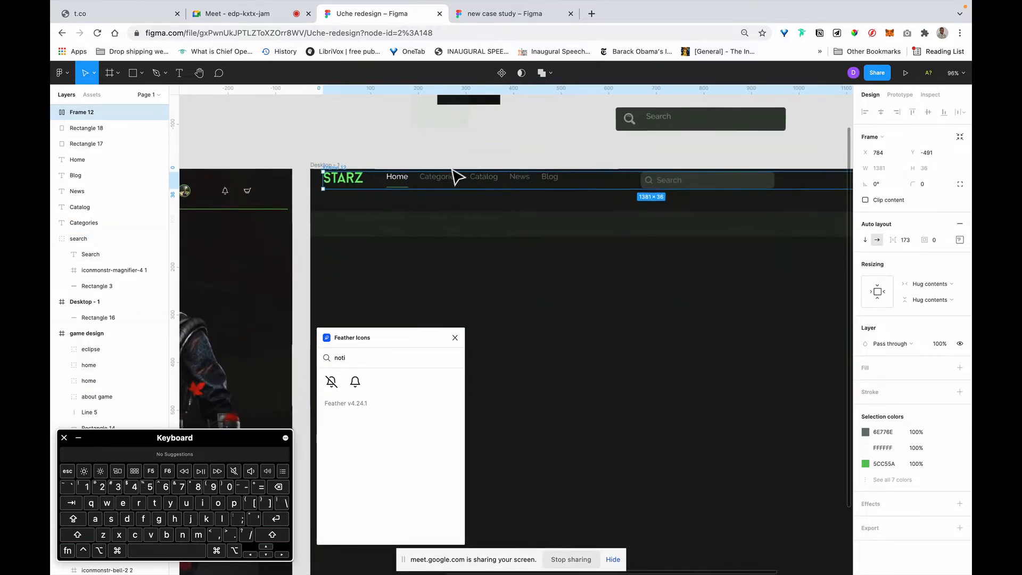
{"action": "scroll", "coordinate": [452, 175], "scroll_direction": "right", "scroll_amount": 5}
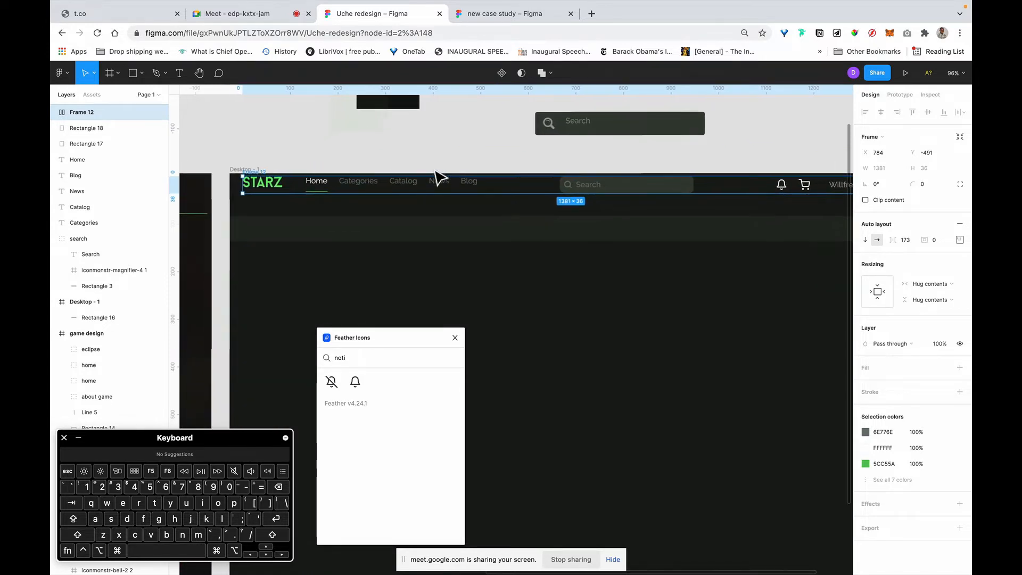
{"action": "scroll", "coordinate": [436, 178], "scroll_direction": "left", "scroll_amount": 5}
{"action": "key", "text": "shift"}
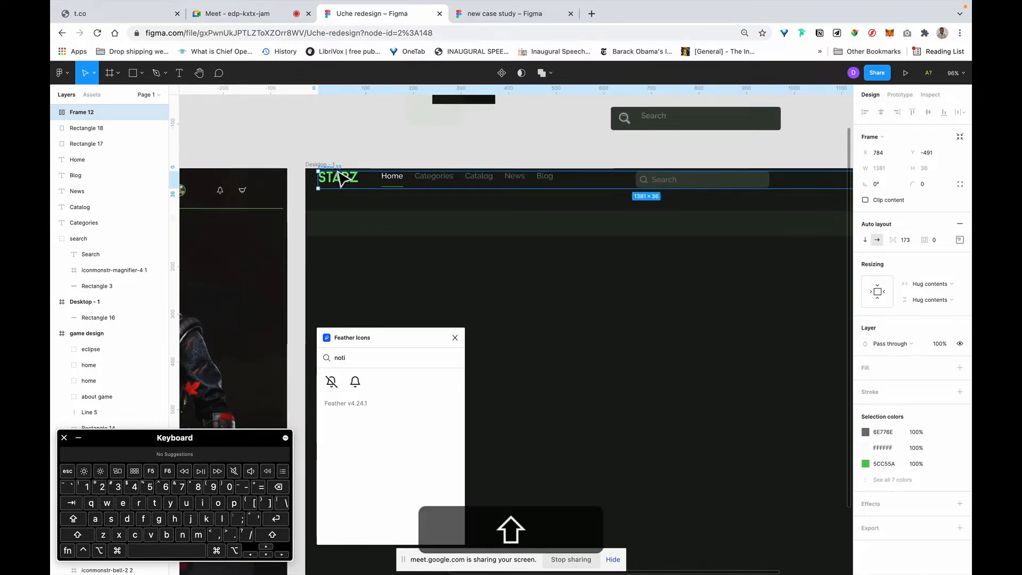
{"action": "left_click_drag", "start_coordinate": [341, 178], "coordinate": [406, 185]}
Step: Fill the header frame with color 222922 sampled from the background rectangle below it, and delete that rectangle
{"action": "key", "text": "i"}
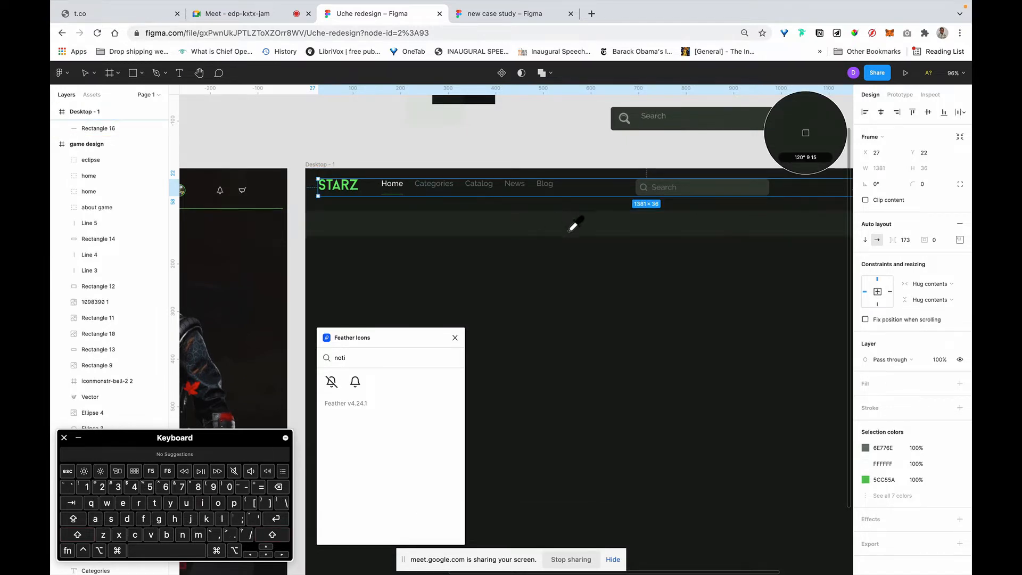
{"action": "left_click", "coordinate": [571, 229]}
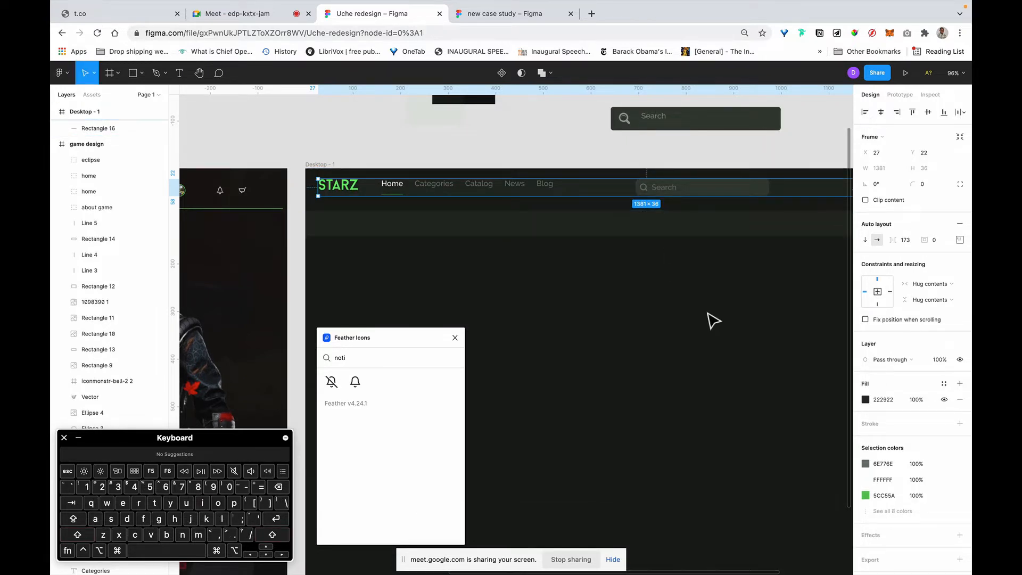
{"action": "left_click", "coordinate": [593, 276]}
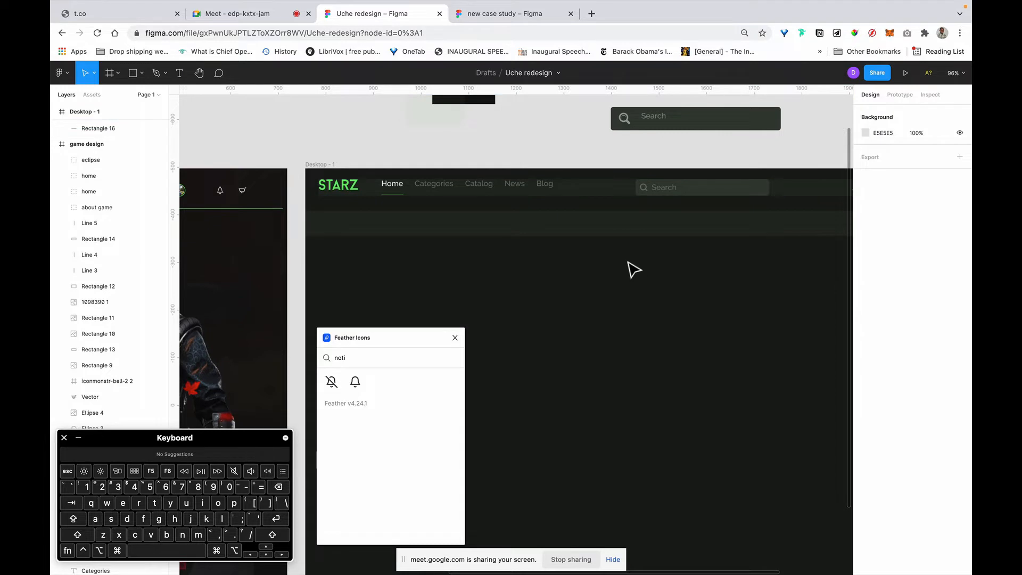
{"action": "left_click", "coordinate": [589, 234]}
{"action": "key", "text": "Delete"}
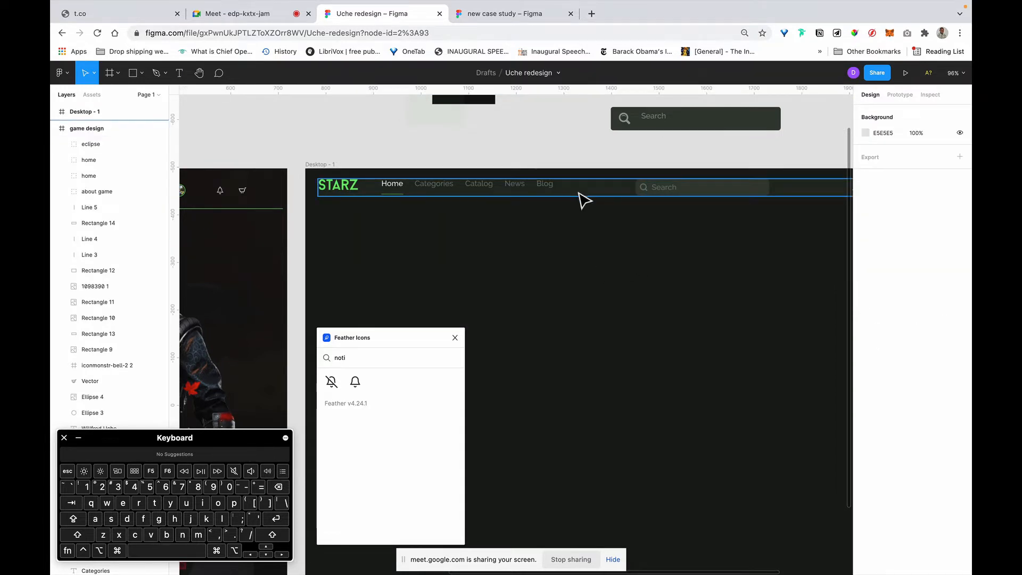
Step: Set the header frame's auto layout padding to 16 at the top and 32 on both the left and right
{"action": "left_click", "coordinate": [820, 195]}
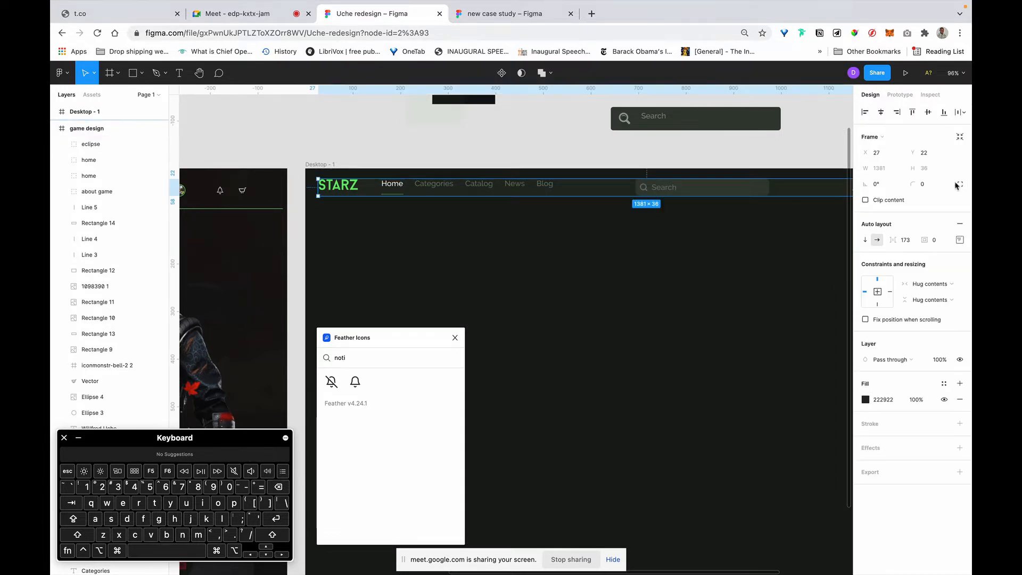
{"action": "left_click", "coordinate": [960, 240]}
{"action": "type", "text": "16"}
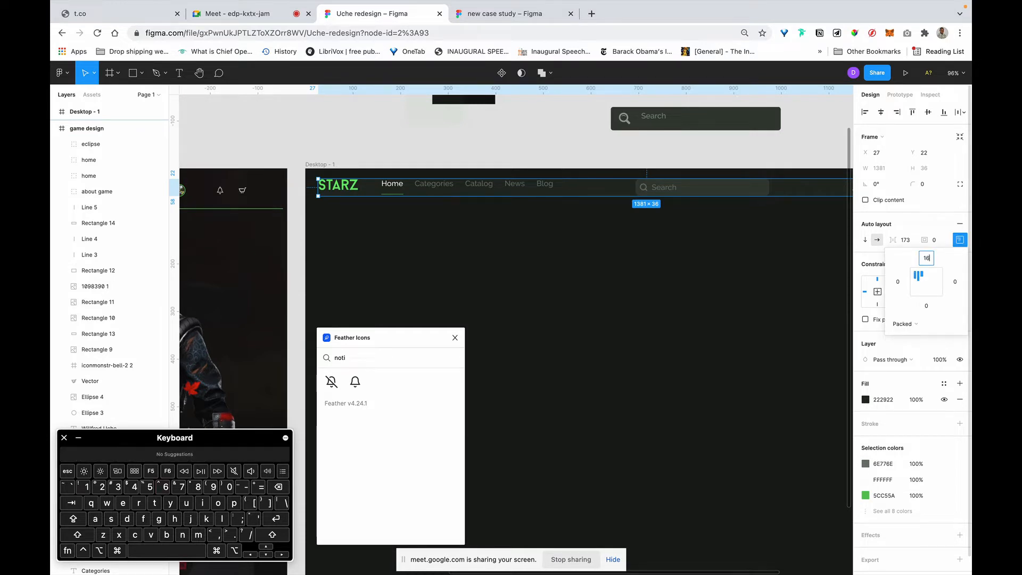
{"action": "key", "text": "Return"}
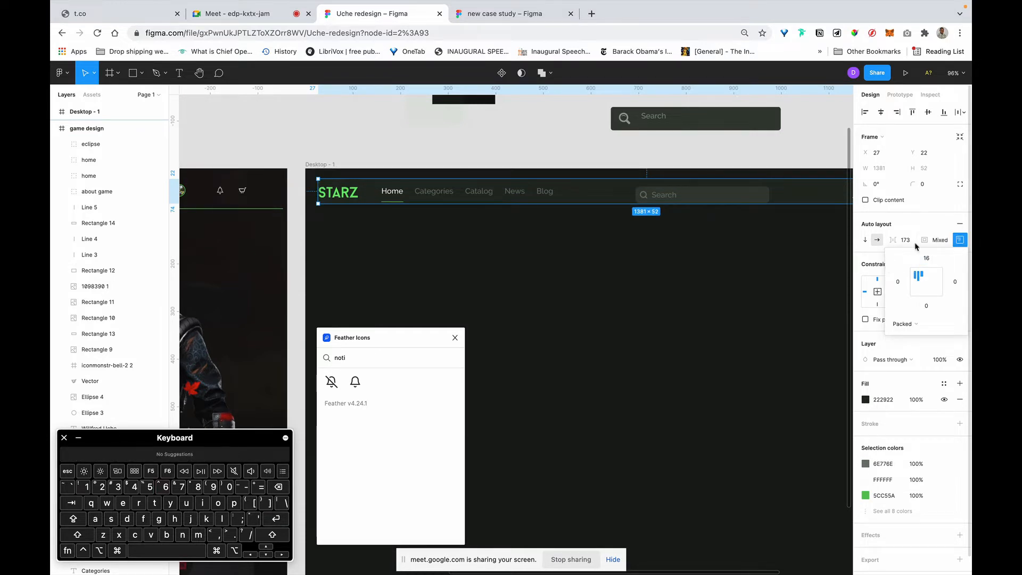
{"action": "left_click", "coordinate": [898, 282]}
{"action": "type", "text": "2"}
{"action": "key", "text": "Return"}
{"action": "scroll", "coordinate": [611, 257], "scroll_direction": "right", "scroll_amount": 5}
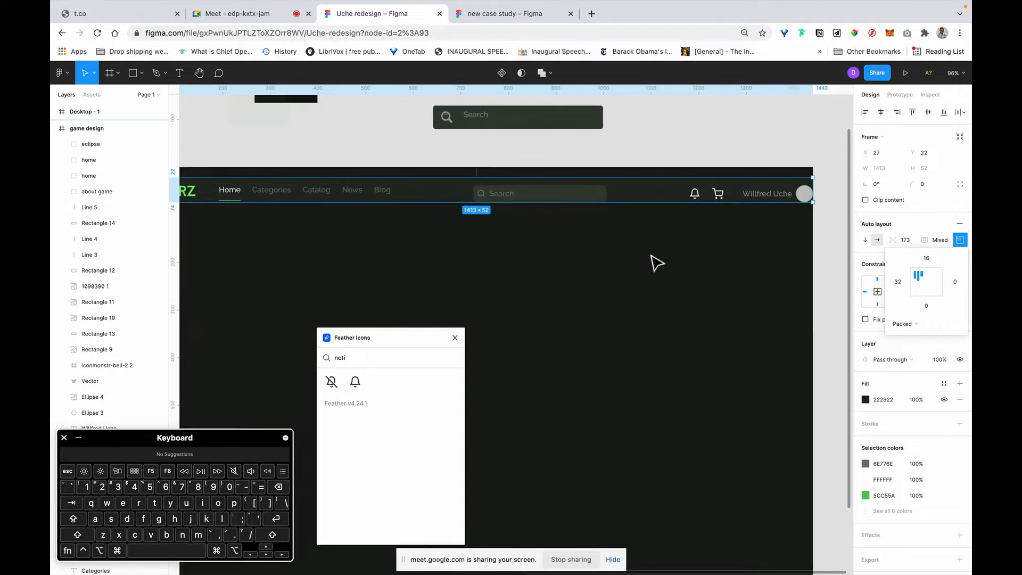
{"action": "left_click", "coordinate": [955, 283]}
{"action": "type", "text": "32"}
{"action": "key", "text": "Return"}
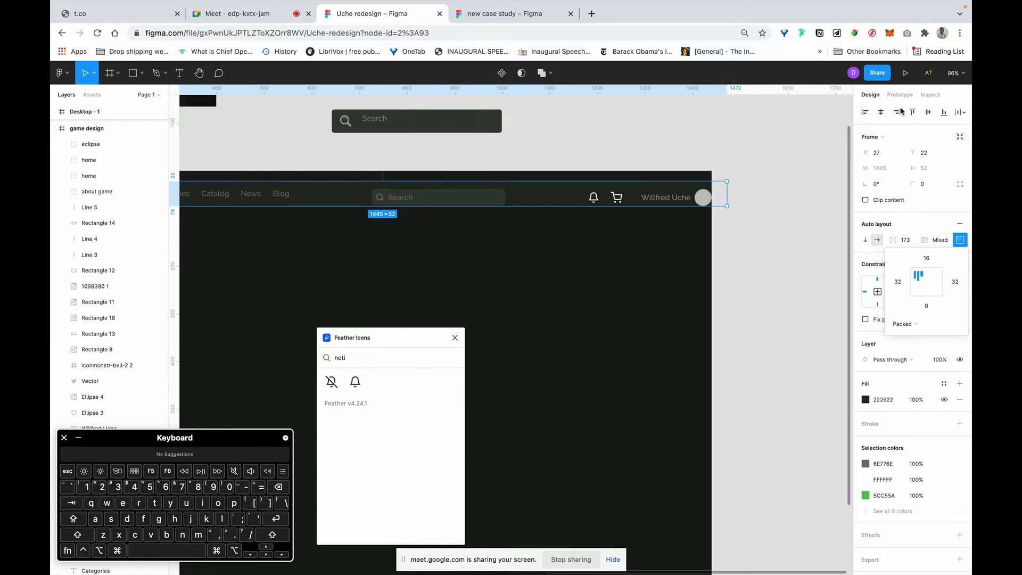
Step: Center the header frame horizontally in Desktop - 1 and align it to the top edge
{"action": "left_click", "coordinate": [881, 112]}
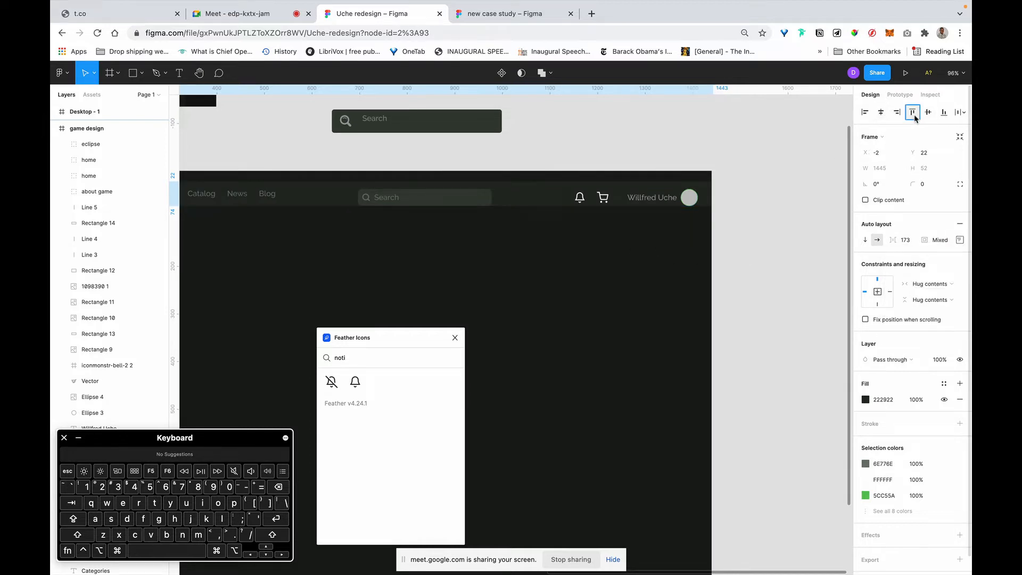
{"action": "left_click", "coordinate": [912, 113]}
{"action": "left_click", "coordinate": [649, 140]}
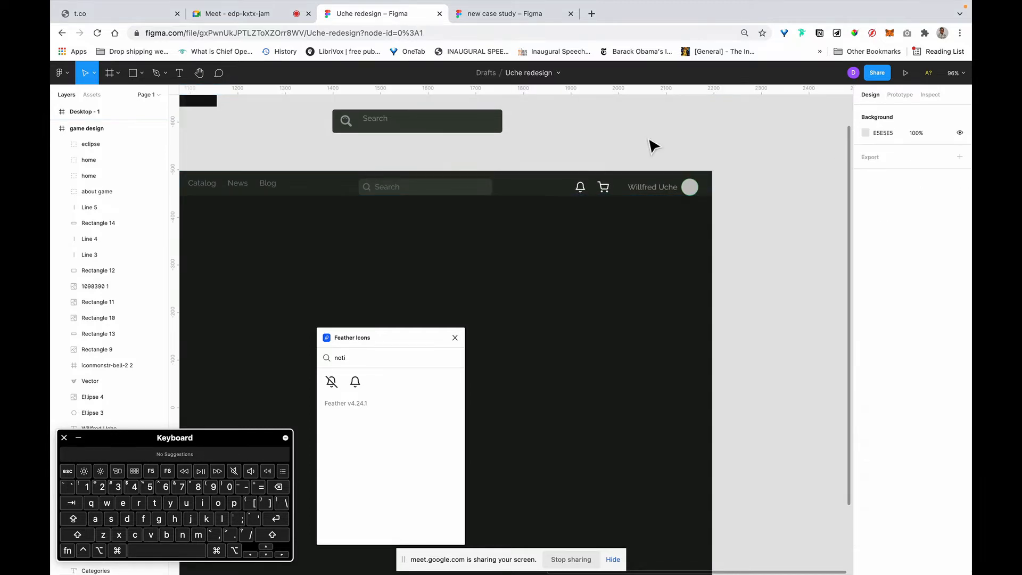
{"action": "scroll", "coordinate": [654, 146], "scroll_direction": "left", "scroll_amount": 5}
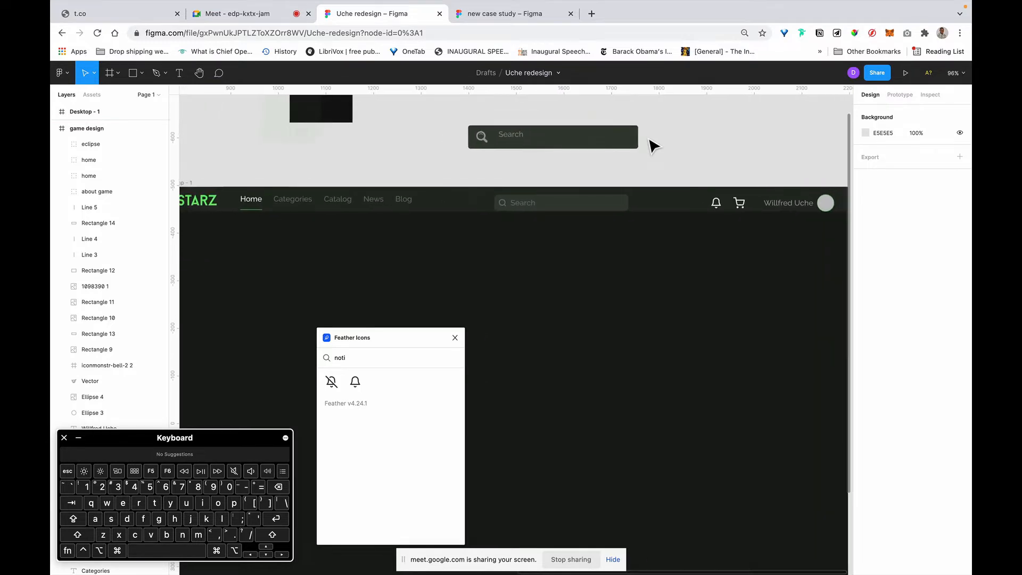
{"action": "scroll", "coordinate": [654, 147], "scroll_direction": "left", "scroll_amount": 3}
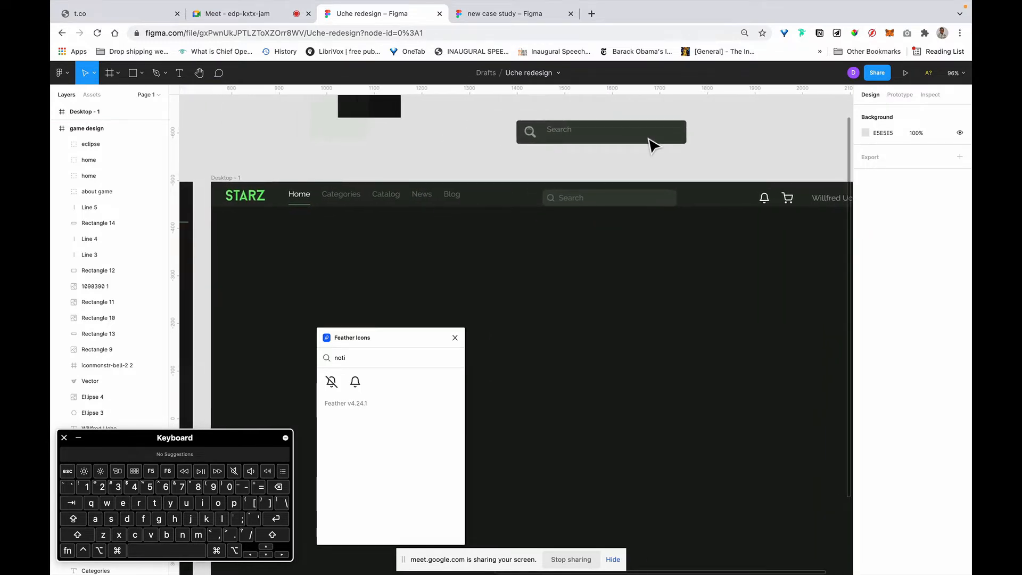
Step: Set the header frame's auto layout alignment to left and vertically centered, leaving the frame deselected
{"action": "scroll", "coordinate": [650, 144], "scroll_direction": "up", "scroll_amount": 5}
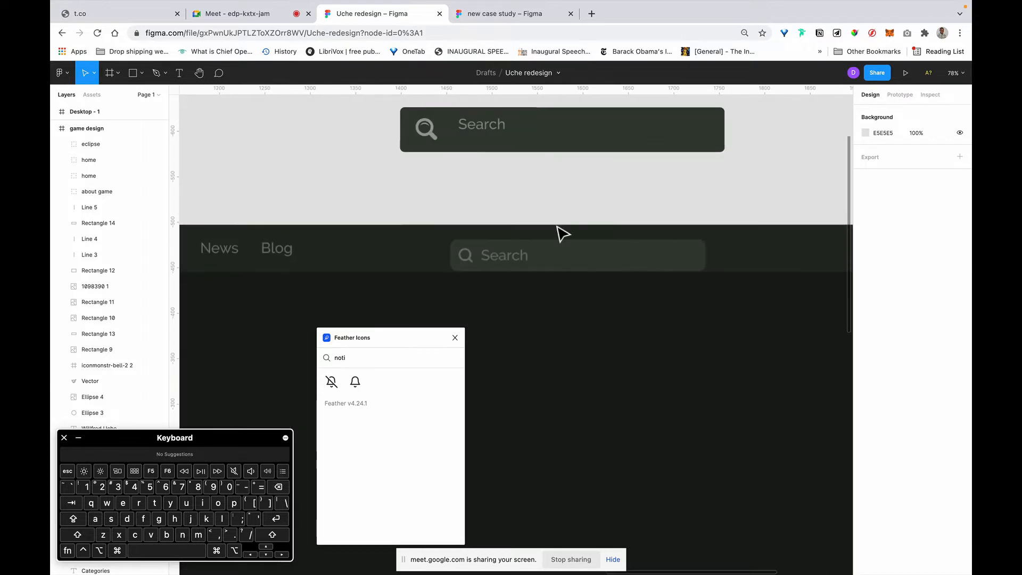
{"action": "left_click", "coordinate": [632, 256]}
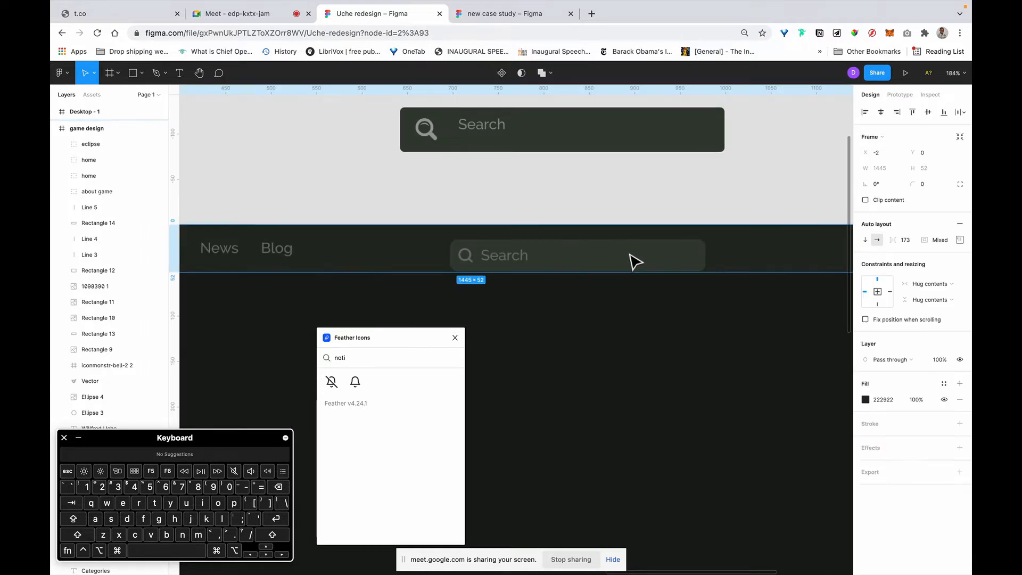
{"action": "left_click", "coordinate": [961, 241]}
{"action": "left_click", "coordinate": [916, 282]}
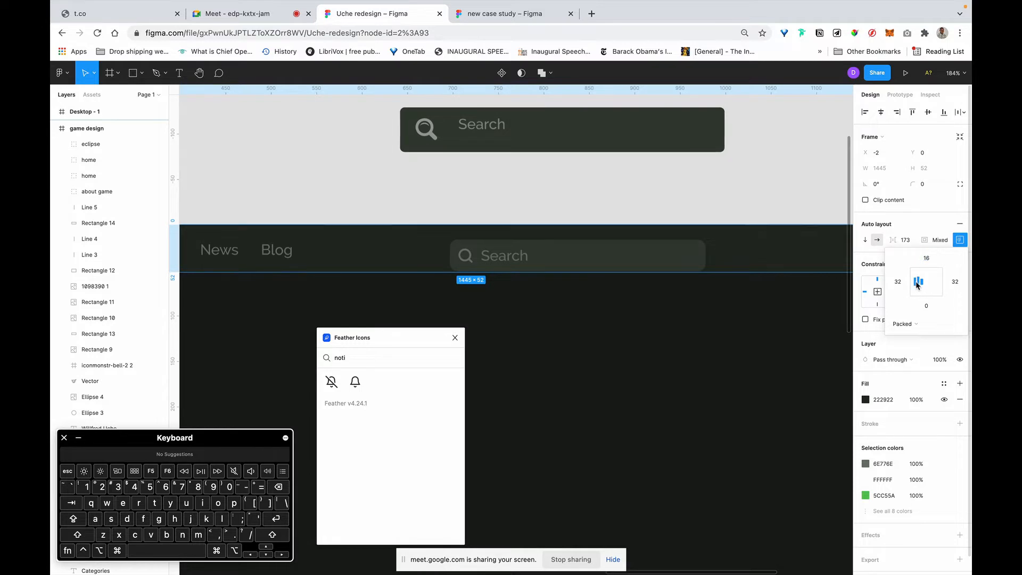
{"action": "left_click", "coordinate": [618, 199]}
Step: Move the search field out of the header auto layout to just below it, at about X 697, Y 76
{"action": "scroll", "coordinate": [468, 287], "scroll_direction": "down", "scroll_amount": 6}
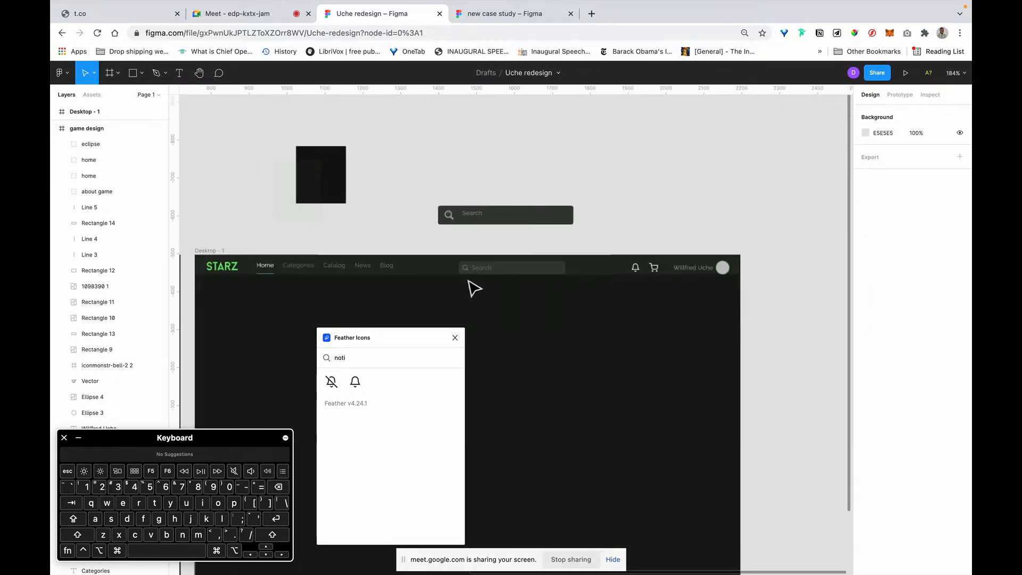
{"action": "scroll", "coordinate": [747, 268], "scroll_direction": "up", "scroll_amount": 4}
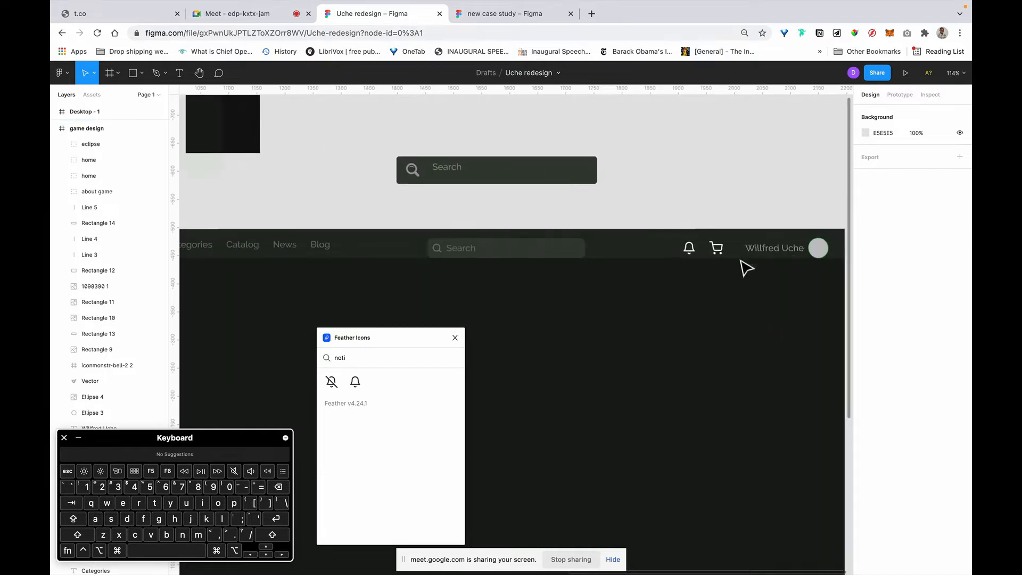
{"action": "scroll", "coordinate": [747, 268], "scroll_direction": "left", "scroll_amount": 2}
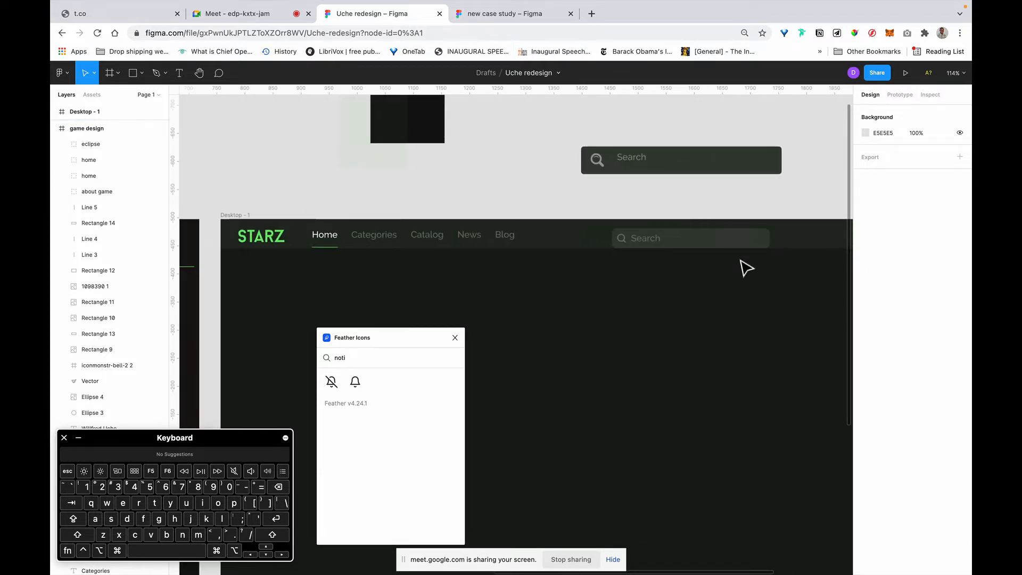
{"action": "left_click", "coordinate": [695, 244]}
{"action": "left_click_drag", "start_coordinate": [696, 247], "coordinate": [697, 283]}
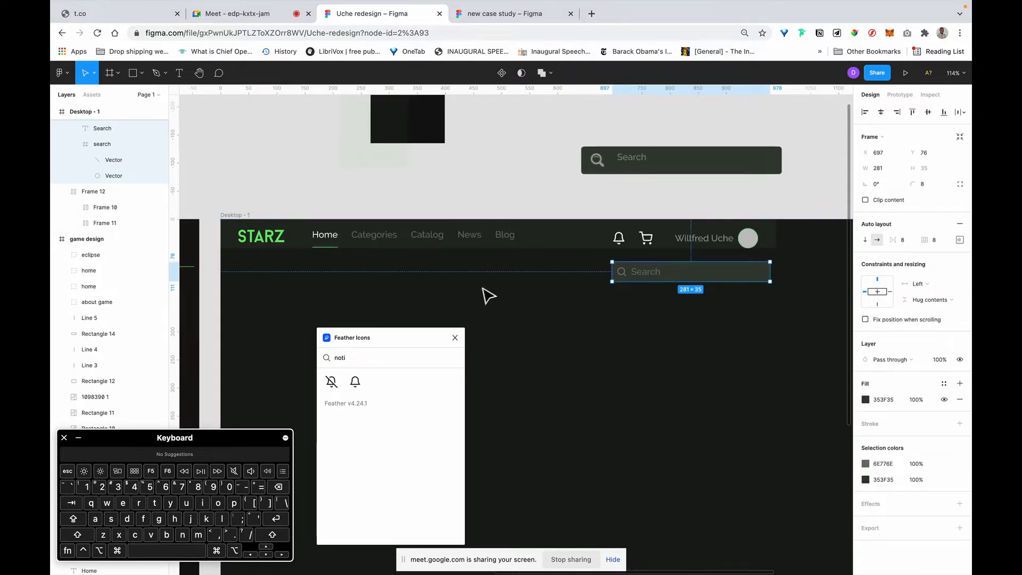
Step: Widen the header frame to 1442 so it reaches the right edge of Desktop - 1
{"action": "left_click", "coordinate": [442, 255]}
{"action": "scroll", "coordinate": [440, 251], "scroll_direction": "down", "scroll_amount": 5}
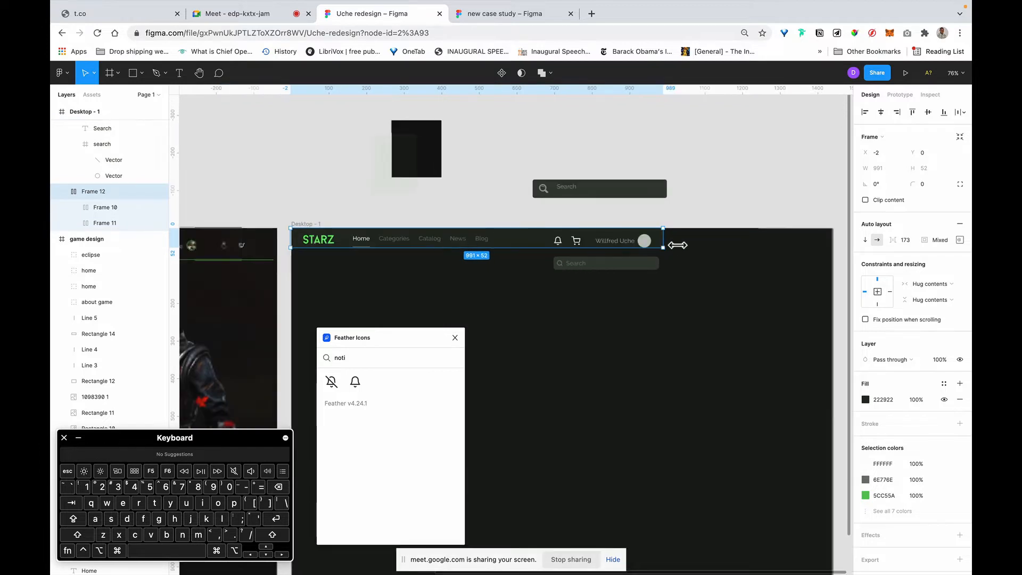
{"action": "left_click_drag", "start_coordinate": [717, 248], "coordinate": [841, 251]}
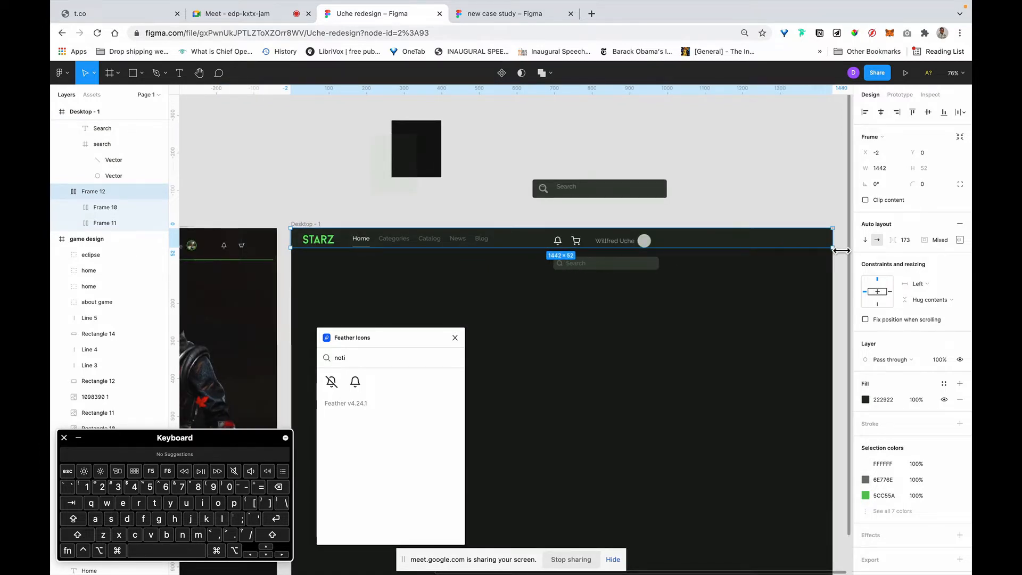
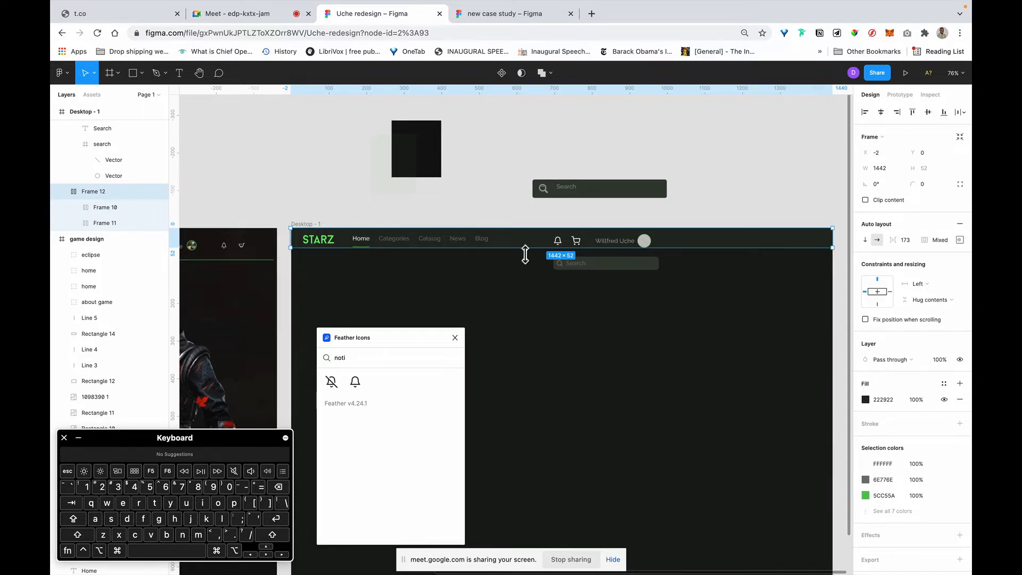
Step: Change the header frame's auto layout spacing mode from Packed to Space between
{"action": "left_click", "coordinate": [600, 268]}
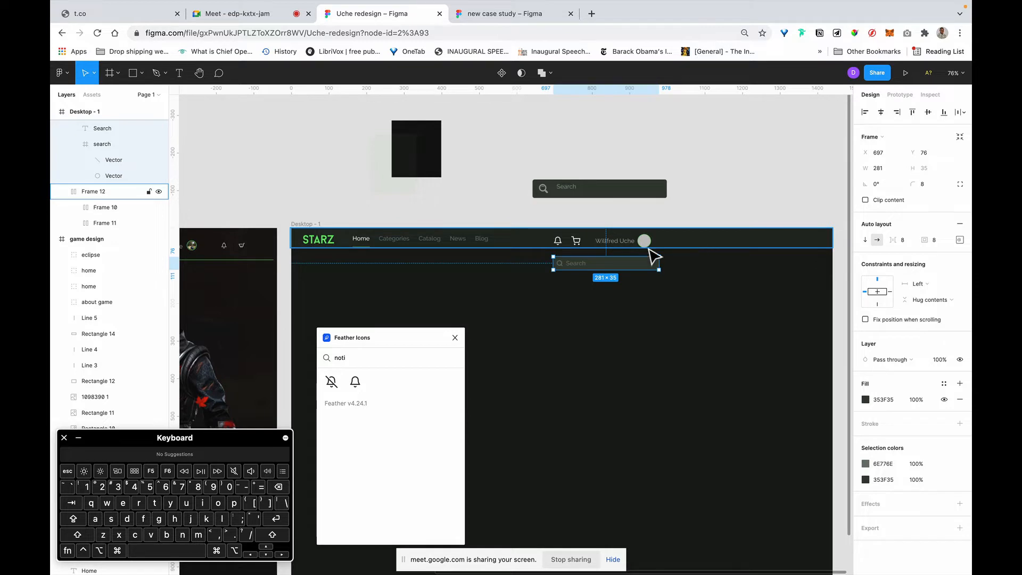
{"action": "left_click", "coordinate": [423, 248]}
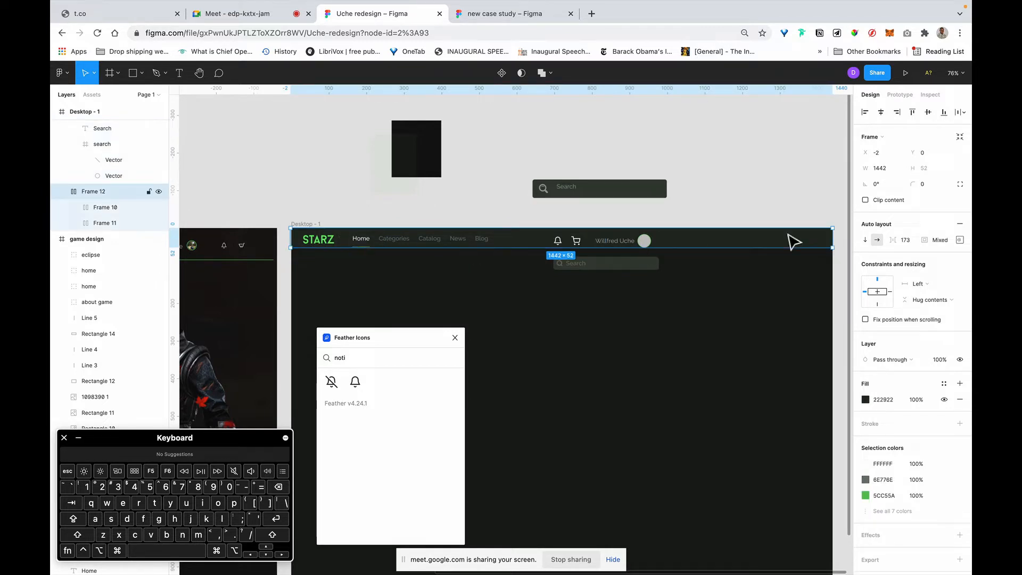
{"action": "left_click", "coordinate": [961, 240]}
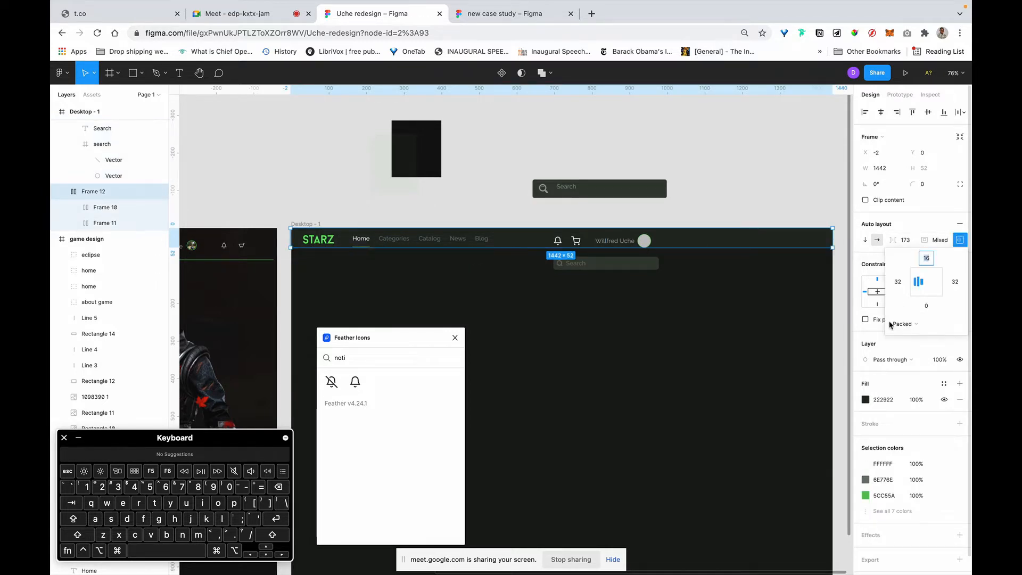
{"action": "left_click", "coordinate": [902, 325]}
{"action": "left_click", "coordinate": [909, 339]}
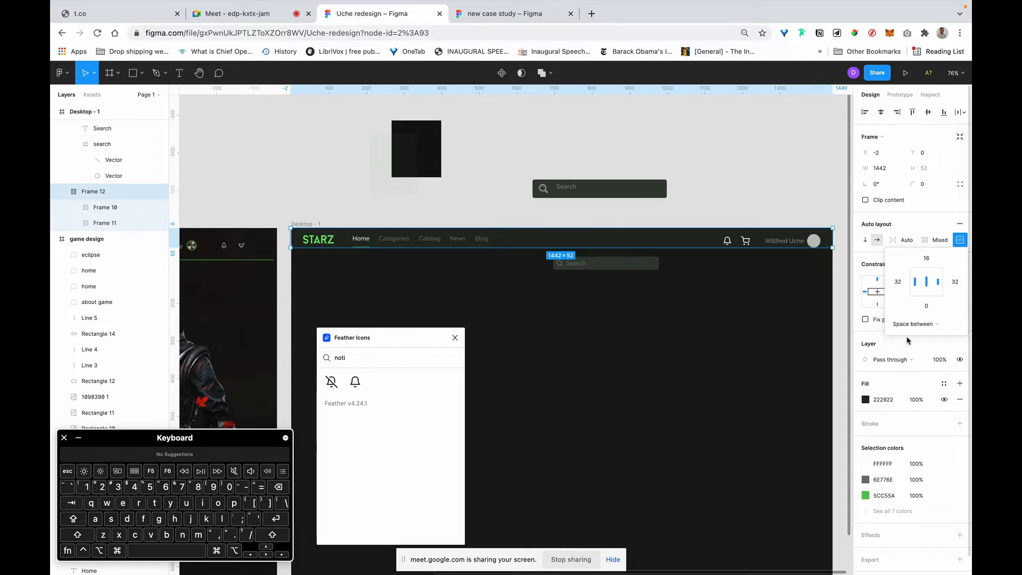
Step: Try wrapping the search field in its own auto layout frame and placing it inside the header between the navigation and the icons
{"action": "left_click", "coordinate": [600, 268]}
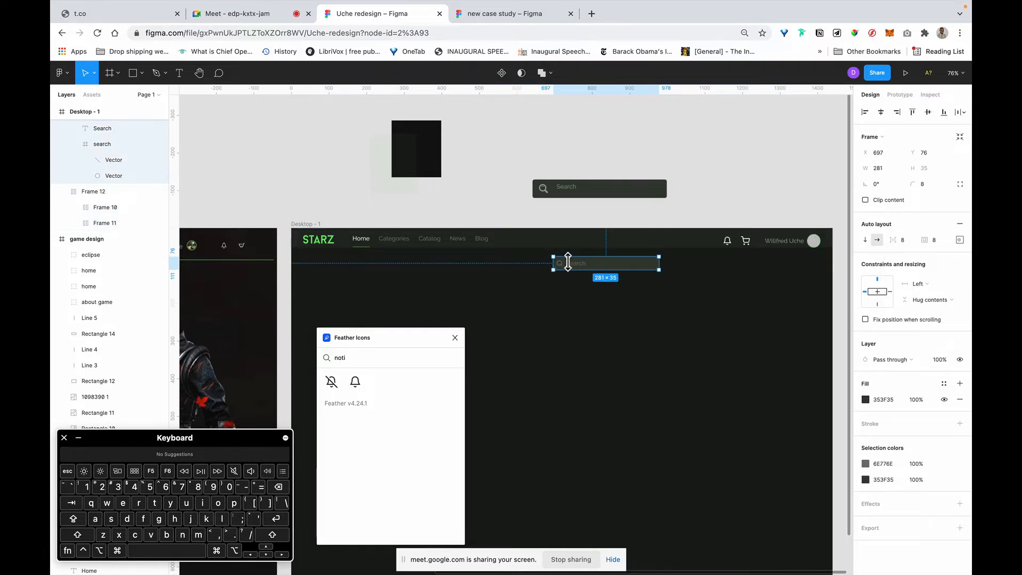
{"action": "key", "text": "shift+a"}
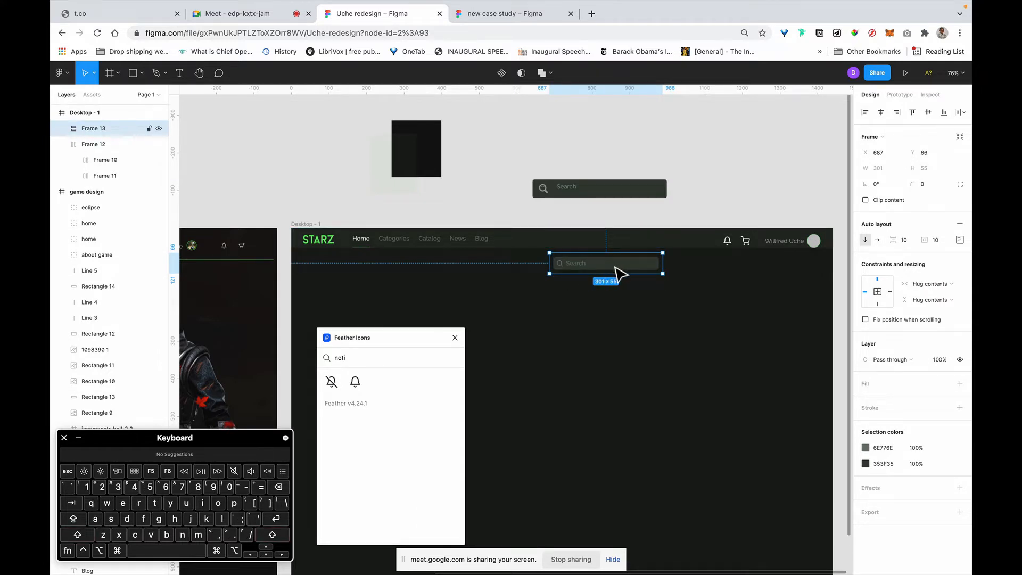
{"action": "left_click_drag", "start_coordinate": [615, 266], "coordinate": [598, 251]}
{"action": "key", "text": "super+x"}
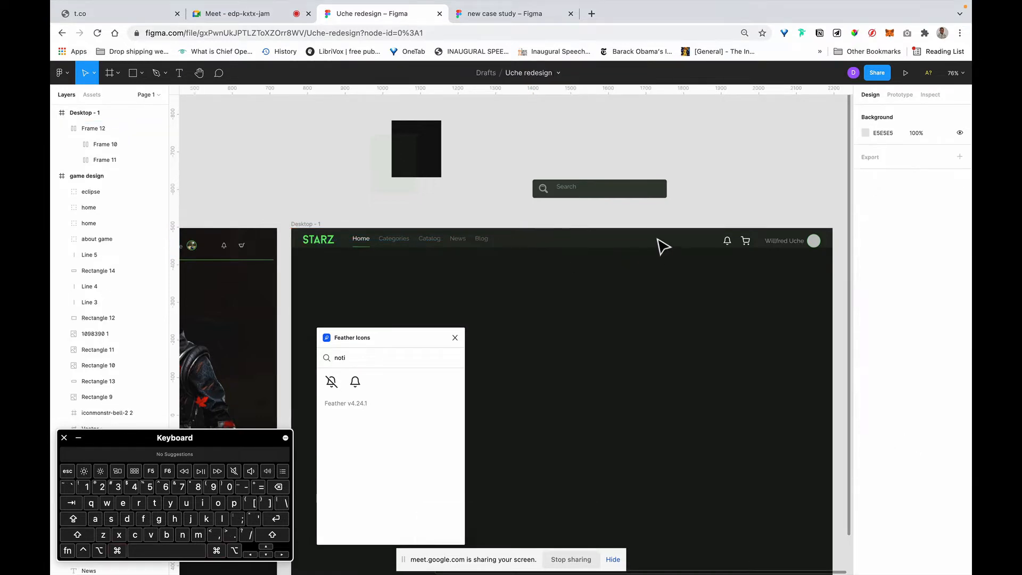
{"action": "left_click", "coordinate": [576, 248]}
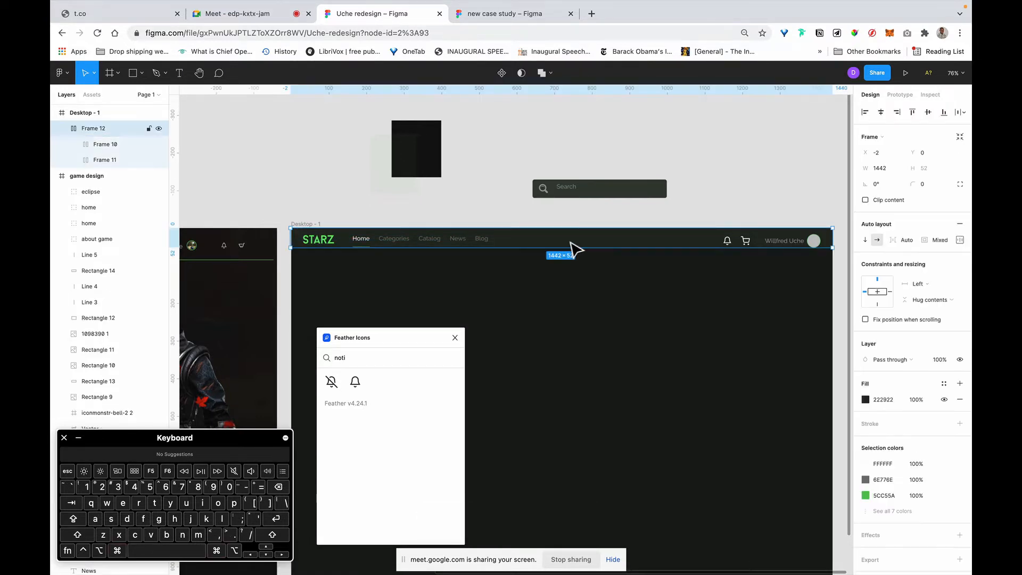
{"action": "key", "text": "super+v"}
{"action": "key", "text": "shift+Left"}
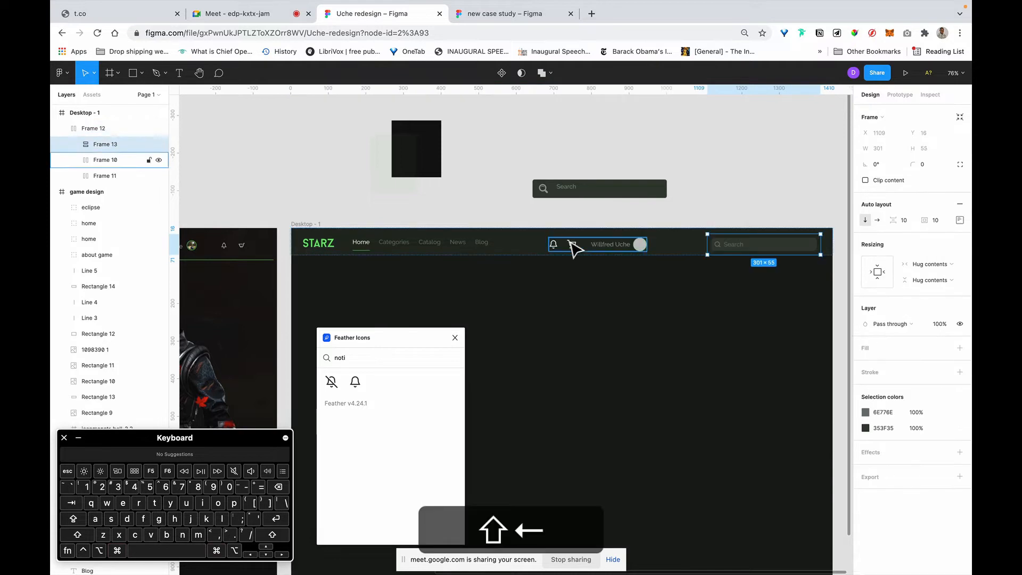
{"action": "left_click", "coordinate": [611, 318]}
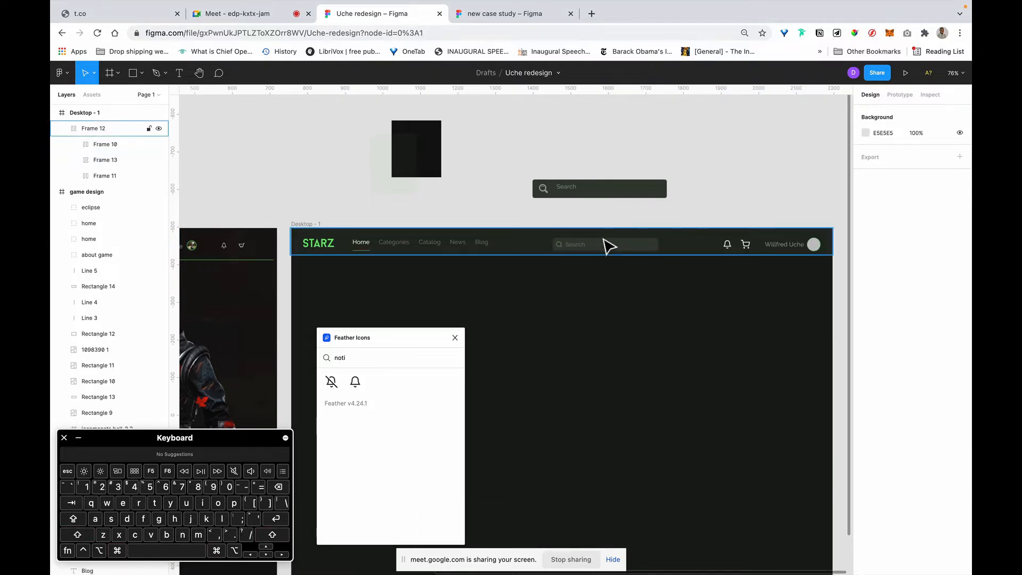
Step: Try resizing the search field's wrapper frame in the header to a height of 75 and finally 37
{"action": "scroll", "coordinate": [606, 249], "scroll_direction": "up", "scroll_amount": 5}
{"action": "left_click", "coordinate": [599, 260]}
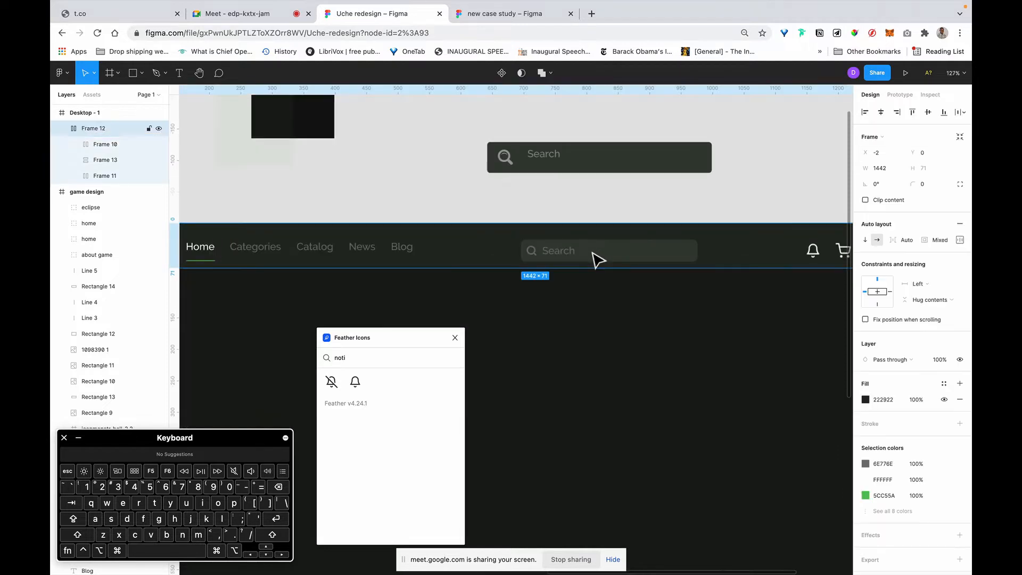
{"action": "left_click", "coordinate": [582, 260]}
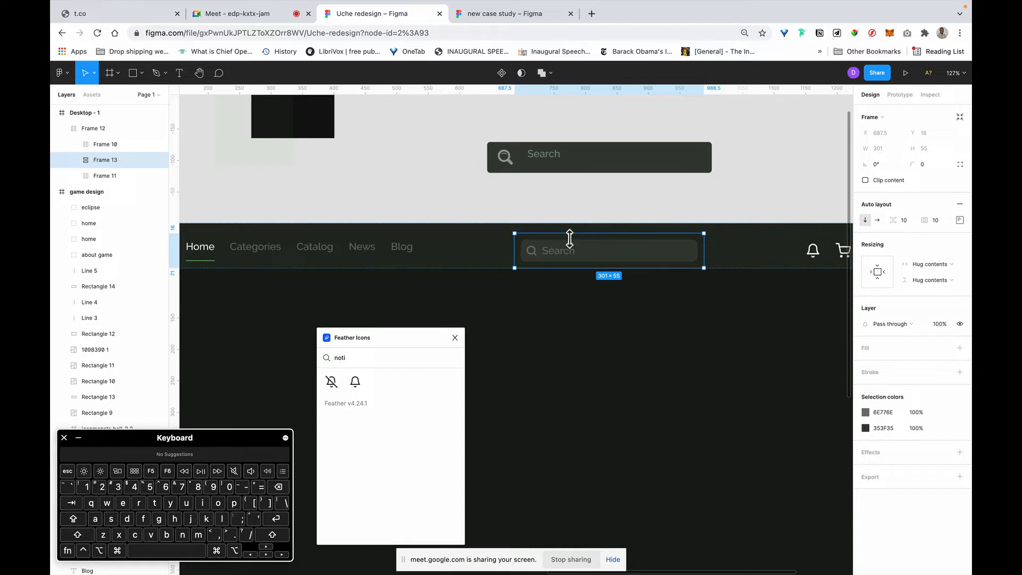
{"action": "left_click_drag", "start_coordinate": [569, 233], "coordinate": [568, 220]}
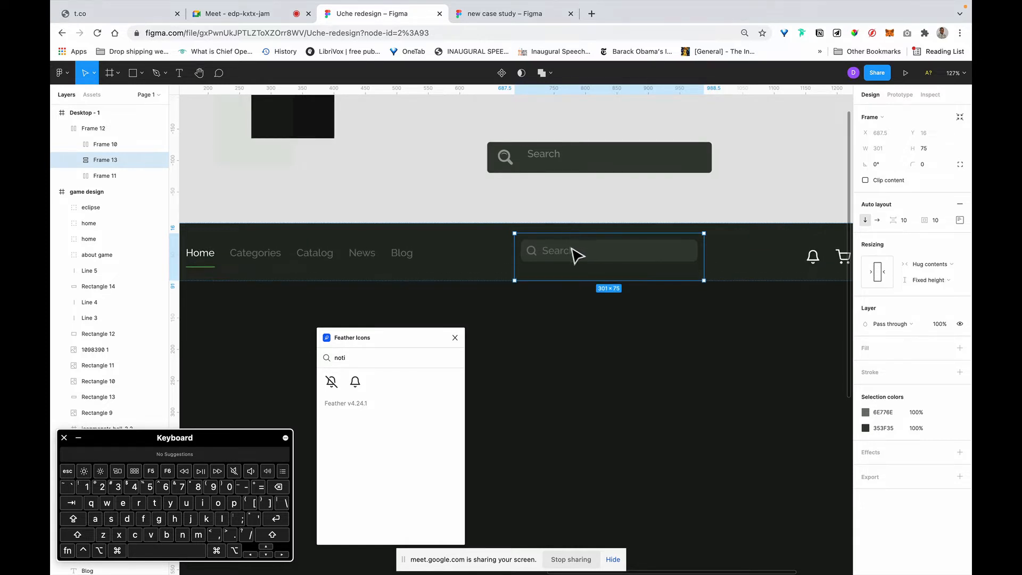
{"action": "left_click_drag", "start_coordinate": [572, 286], "coordinate": [573, 264]}
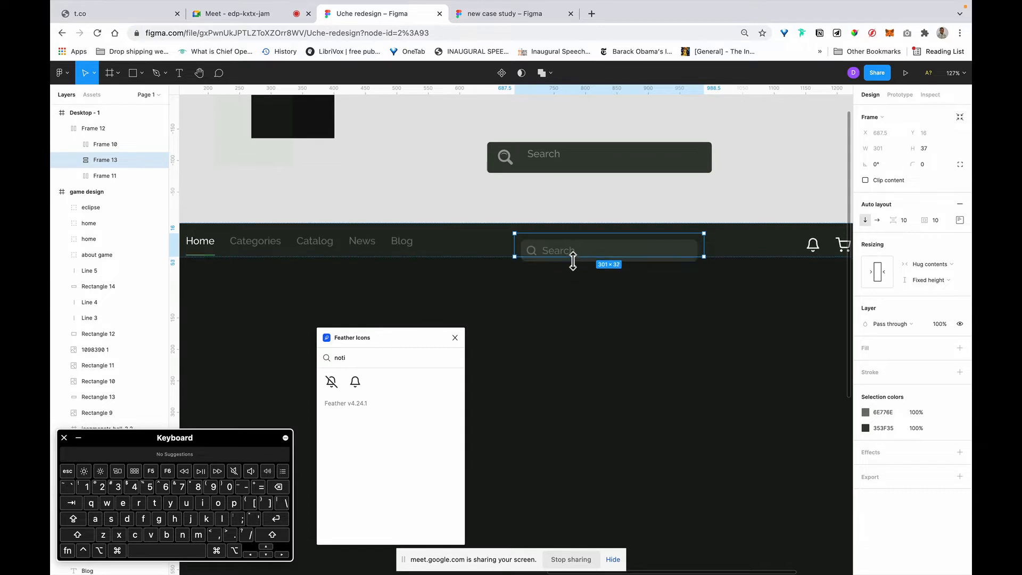
Step: Undo the wrapper frame's resizing, insertion and creation until the plain search field is back below the header
{"action": "key", "text": "super+z"}
{"action": "key", "text": "super+z"}
{"action": "key", "text": "super+z"}
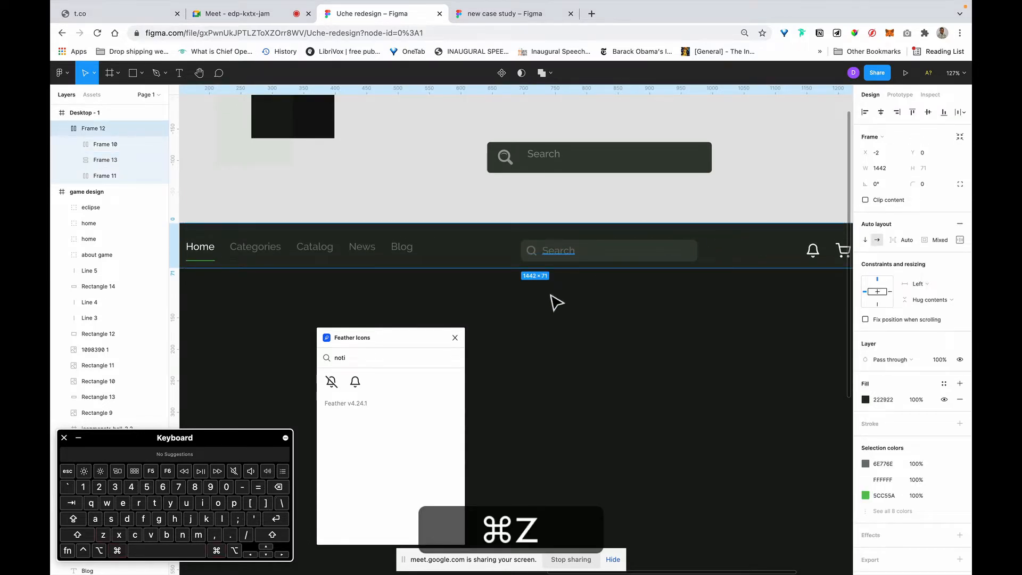
{"action": "key", "text": "super+z"}
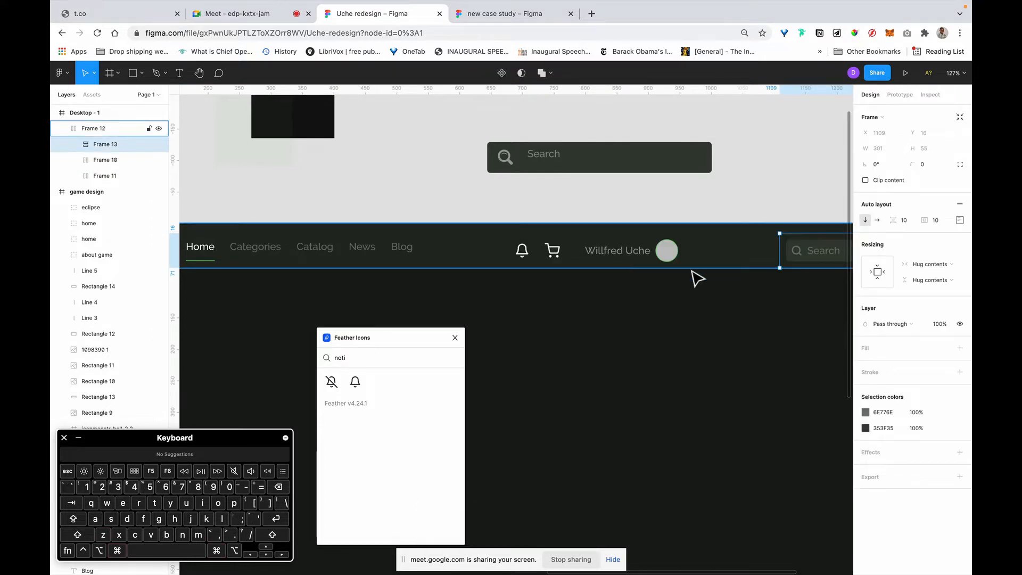
{"action": "key", "text": "super+z"}
{"action": "key", "text": "super+z"}
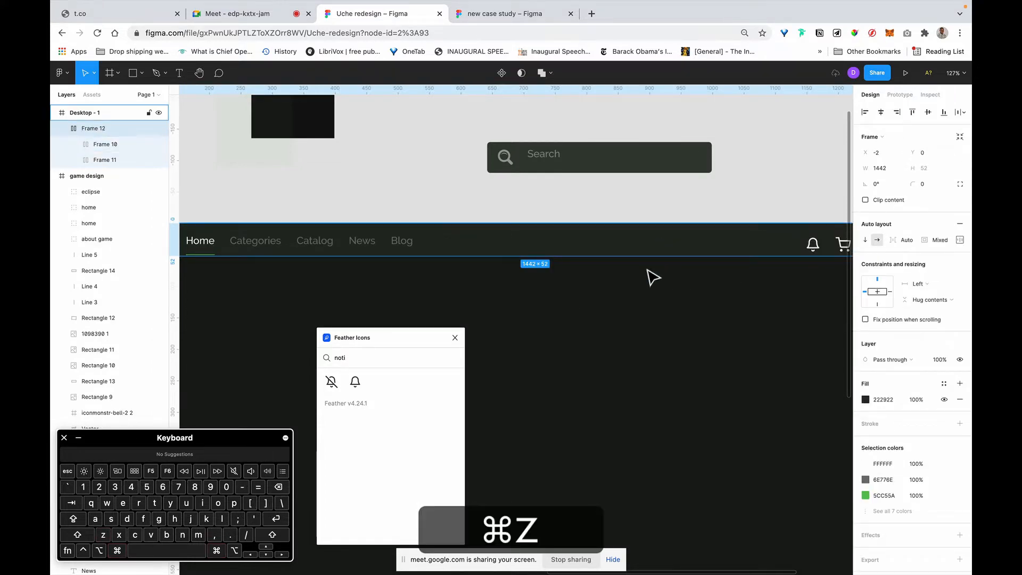
{"action": "key", "text": "super+z"}
{"action": "key", "text": "super+z"}
{"action": "key", "text": "super+z"}
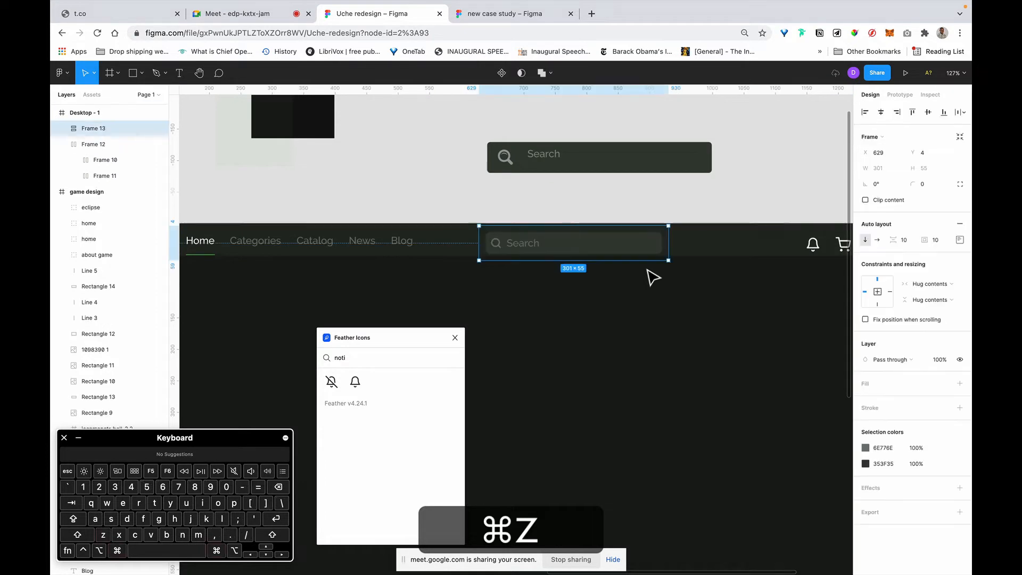
{"action": "key", "text": "super+z"}
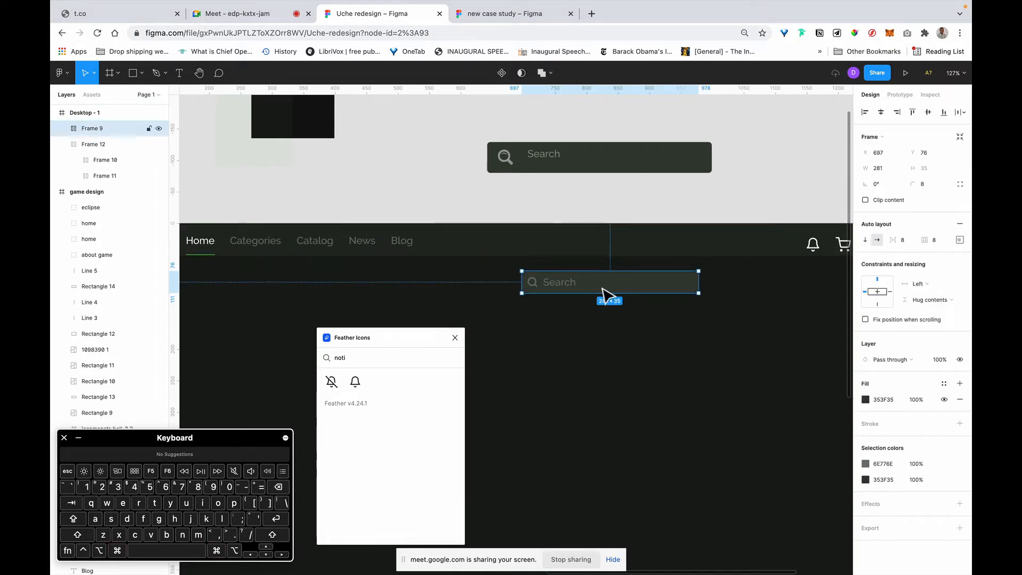
Step: Move the search field straight up onto the header bar, to about X 697, Y 11
{"action": "mouse_move", "coordinate": [605, 283]}
{"action": "left_mouse_down"}
{"action": "mouse_move", "coordinate": [600, 251]}
{"action": "mouse_move", "coordinate": [602, 300]}
{"action": "left_mouse_up"}
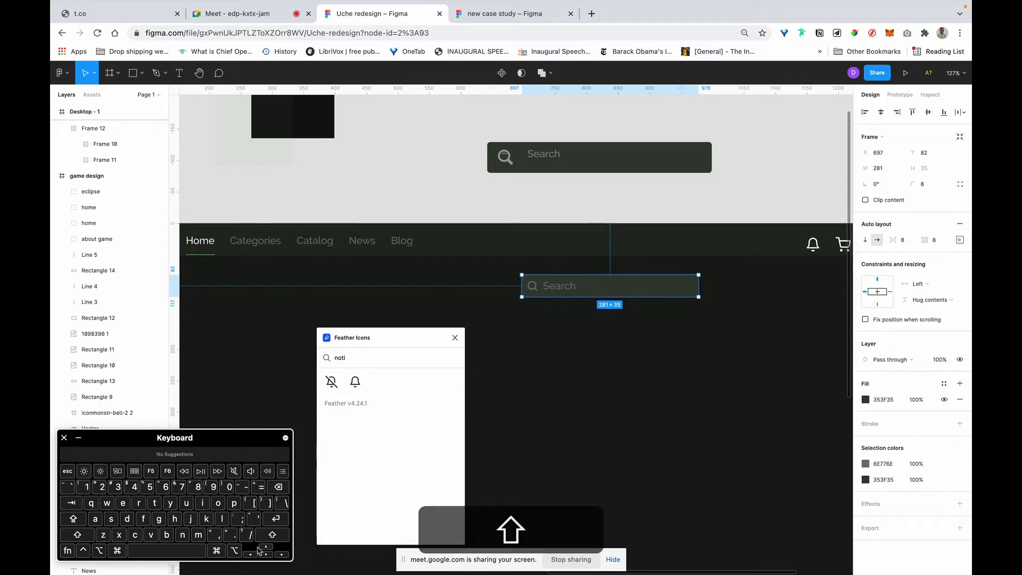
{"action": "key", "text": "shift+Up"}
{"action": "key", "text": "shift+Up"}
{"action": "key", "text": "shift+Up"}
{"action": "key", "text": "shift+Up"}
{"action": "key", "text": "shift+Up"}
{"action": "key", "text": "shift+Up"}
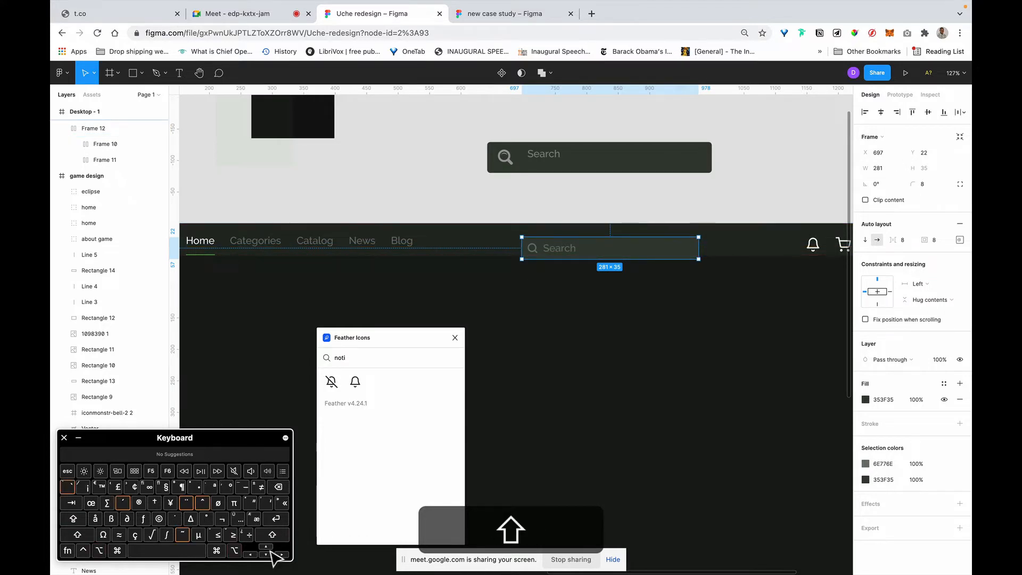
{"action": "key", "text": "Up"}
{"action": "key", "text": "Up"}
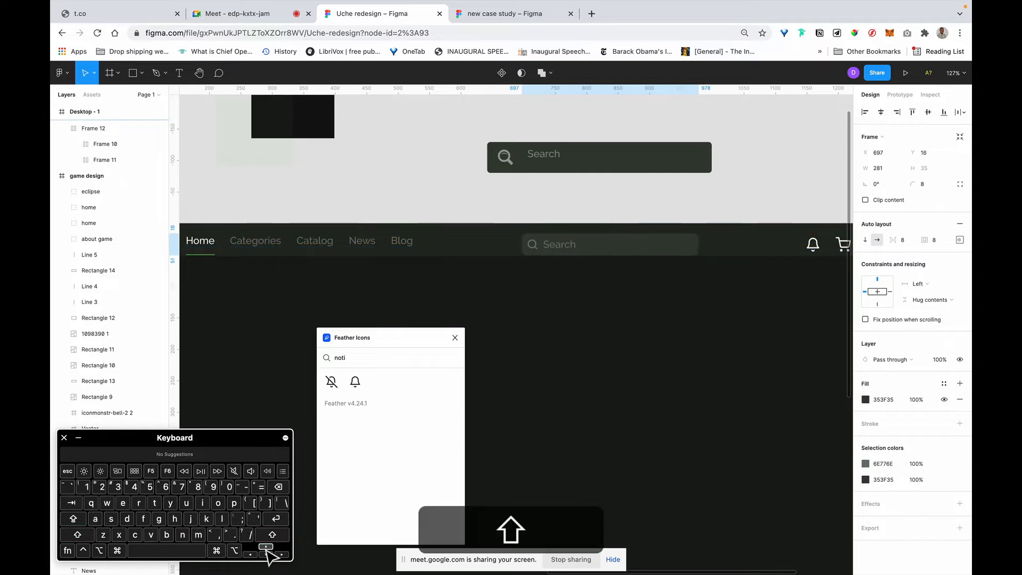
{"action": "key", "text": "shift+Up"}
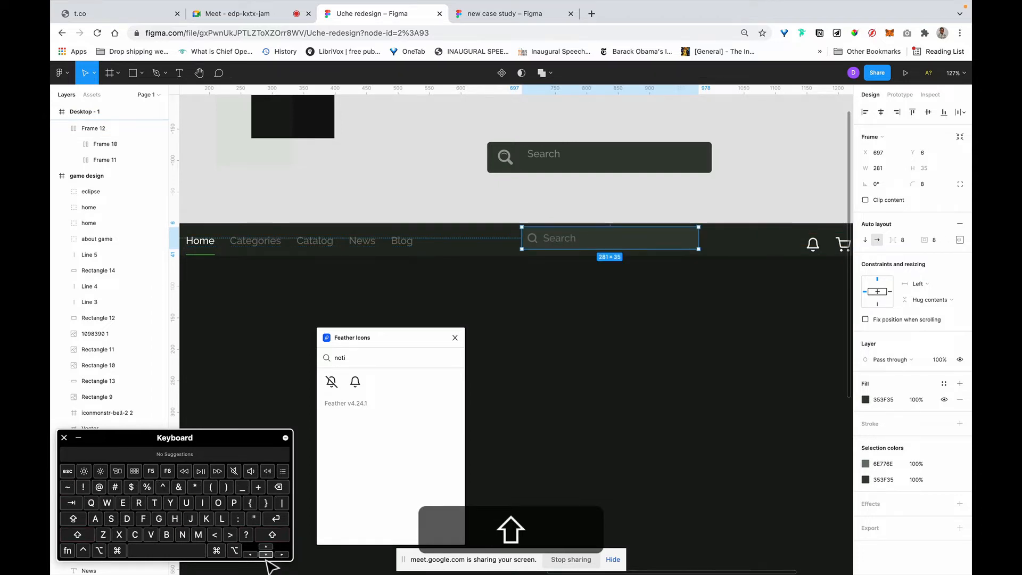
{"action": "key", "text": "Down"}
{"action": "key", "text": "Down"}
{"action": "key", "text": "Down"}
{"action": "key", "text": "Down"}
{"action": "key", "text": "Down"}
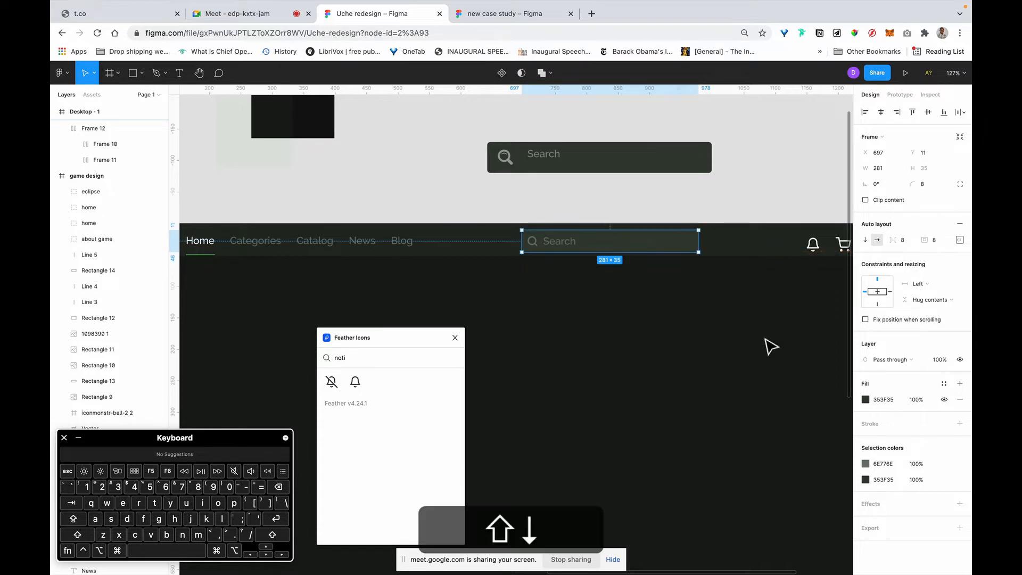
Step: Align the search field and the header frame on their vertical centers, leaving both deselected
{"action": "left_click", "coordinate": [740, 260], "text": "shift"}
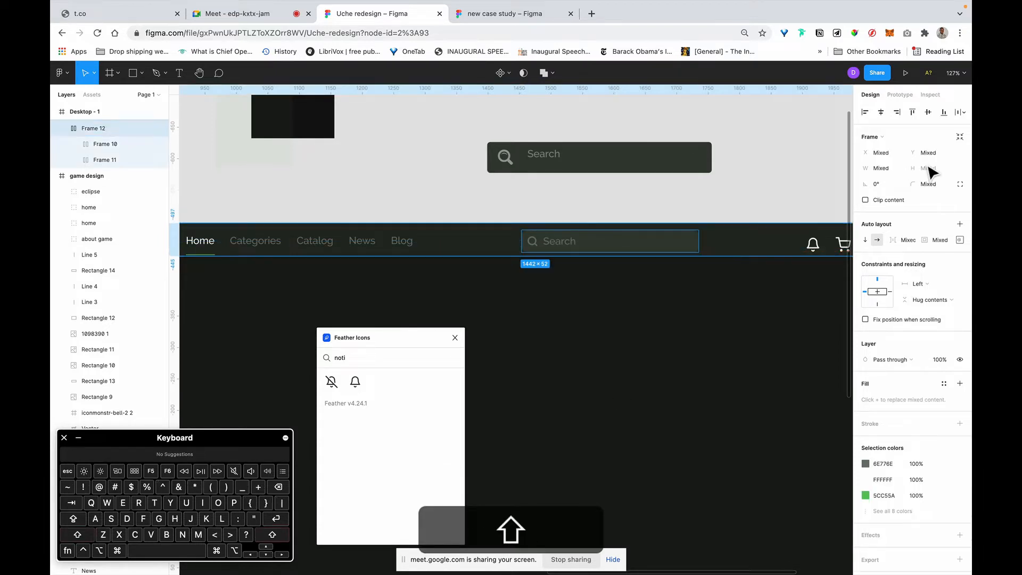
{"action": "left_click", "coordinate": [724, 202]}
{"action": "scroll", "coordinate": [687, 248], "scroll_direction": "down", "scroll_amount": 5}
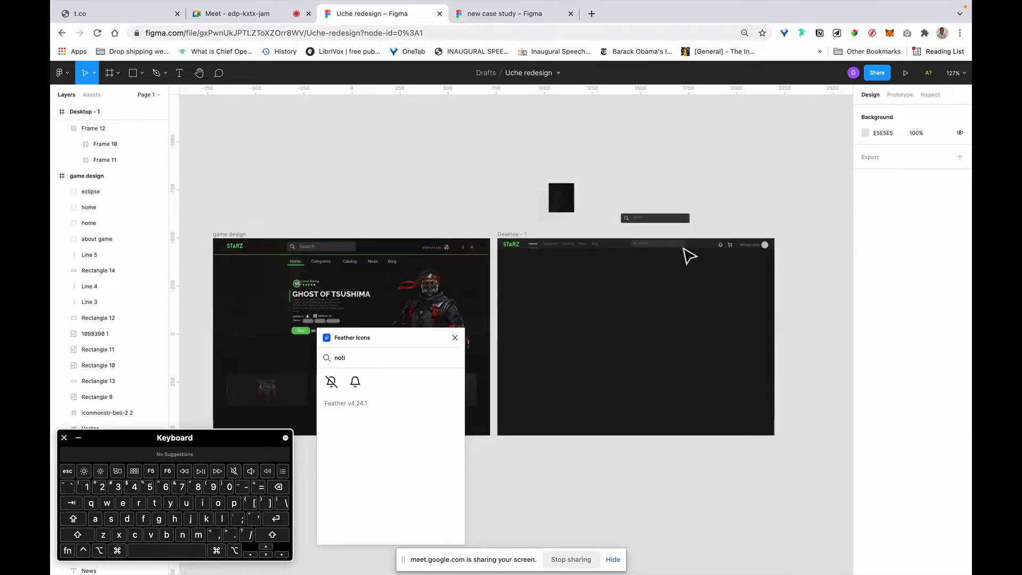
{"action": "scroll", "coordinate": [687, 248], "scroll_direction": "up", "scroll_amount": 5}
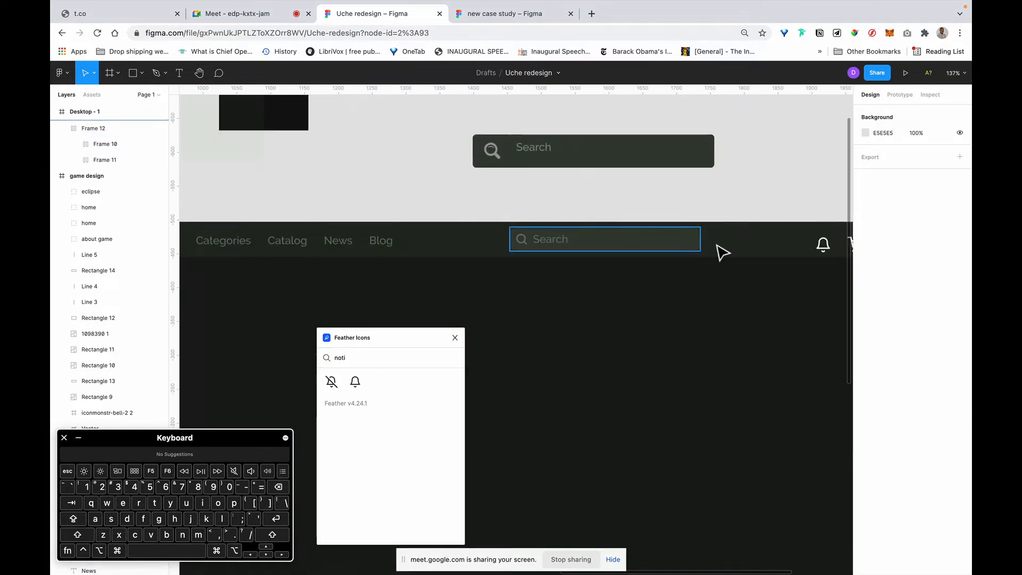
Step: Widen the search field to about 365 and set its corner radius to 16
{"action": "left_click", "coordinate": [696, 246]}
{"action": "left_click_drag", "start_coordinate": [710, 247], "coordinate": [757, 246]}
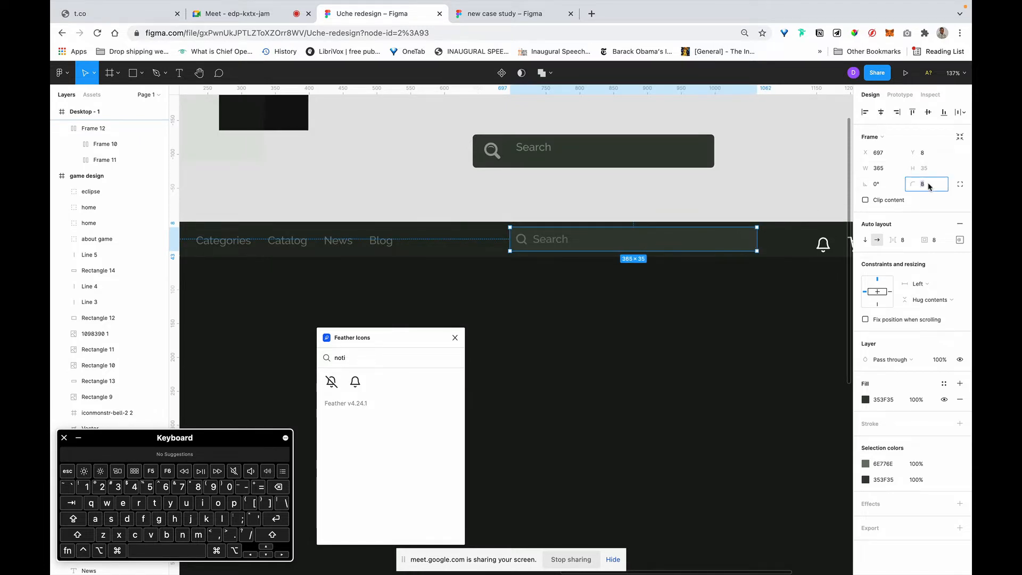
{"action": "type", "text": "16"}
{"action": "key", "text": "Return"}
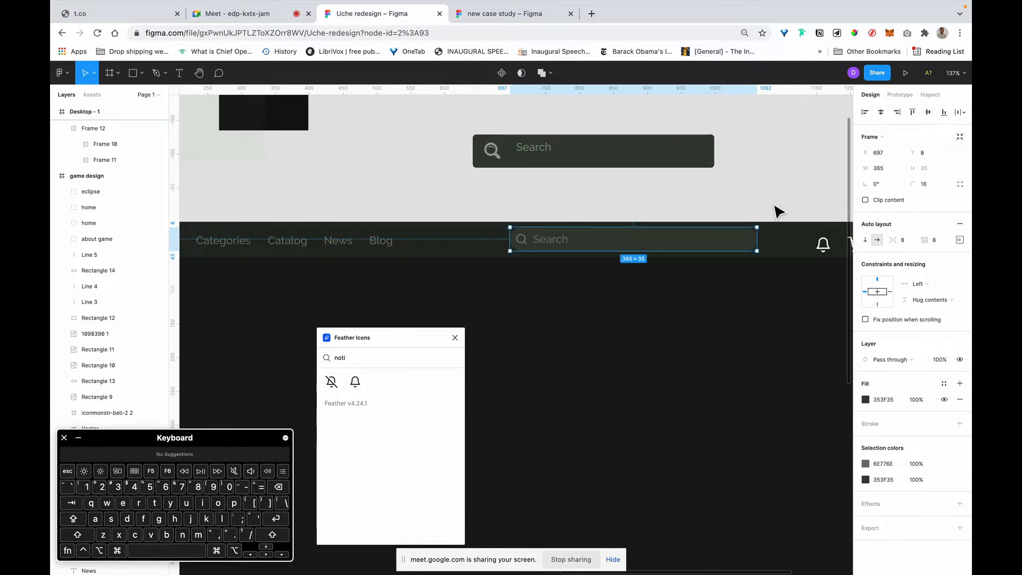
{"action": "left_click", "coordinate": [758, 206]}
Step: Center the search field horizontally within Desktop - 1
{"action": "scroll", "coordinate": [758, 205], "scroll_direction": "down", "scroll_amount": 5}
{"action": "scroll", "coordinate": [758, 205], "scroll_direction": "down", "scroll_amount": 1}
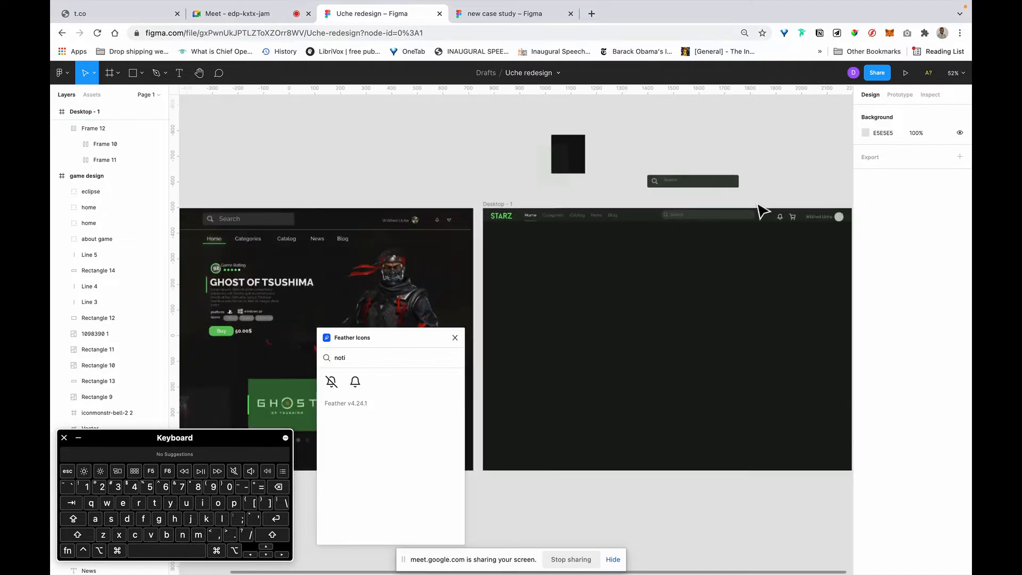
{"action": "scroll", "coordinate": [758, 205], "scroll_direction": "right", "scroll_amount": 1}
{"action": "scroll", "coordinate": [758, 205], "scroll_direction": "up", "scroll_amount": 1}
{"action": "scroll", "coordinate": [762, 211], "scroll_direction": "up", "scroll_amount": 5}
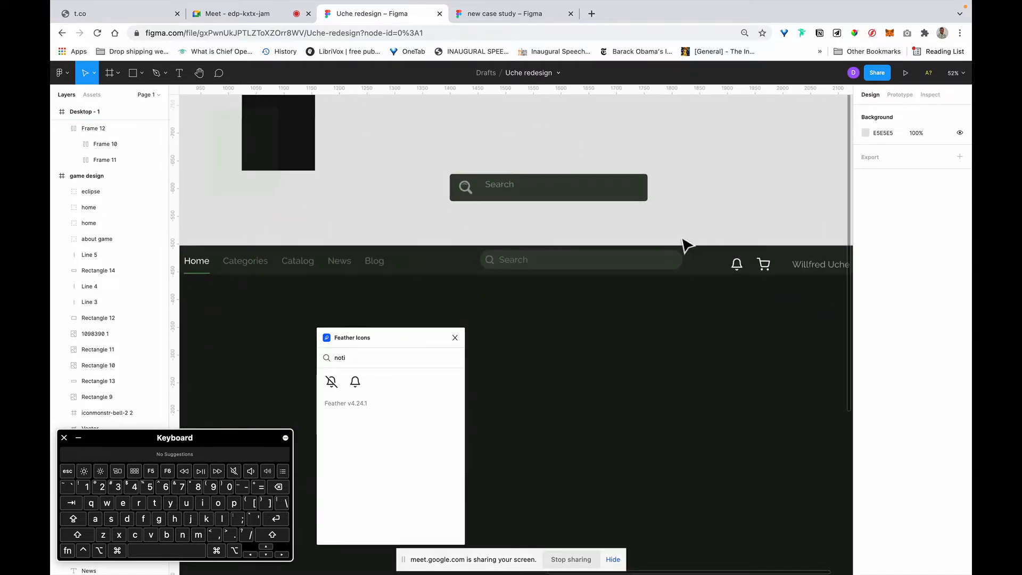
{"action": "left_click", "coordinate": [630, 270]}
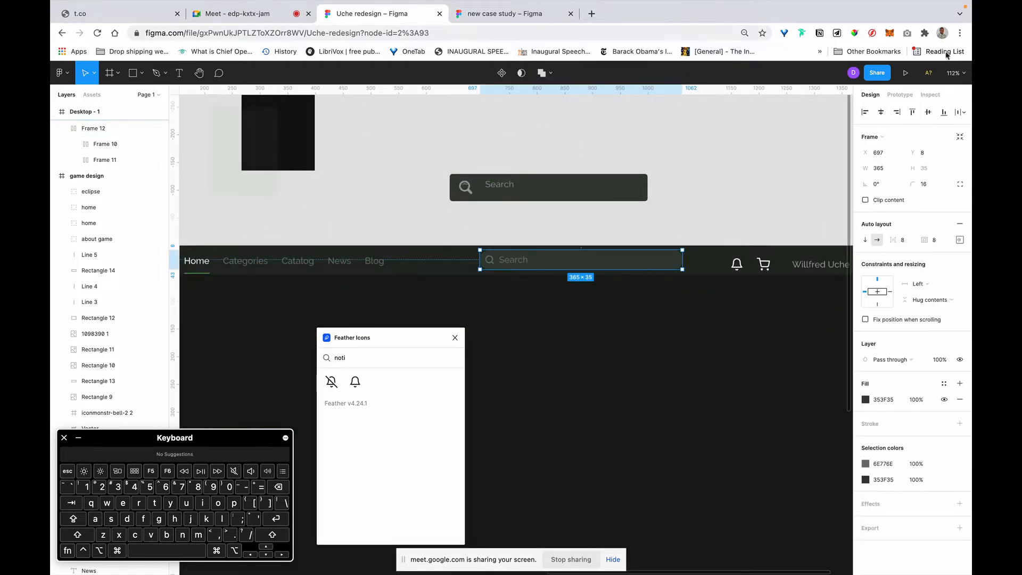
{"action": "left_click", "coordinate": [881, 114]}
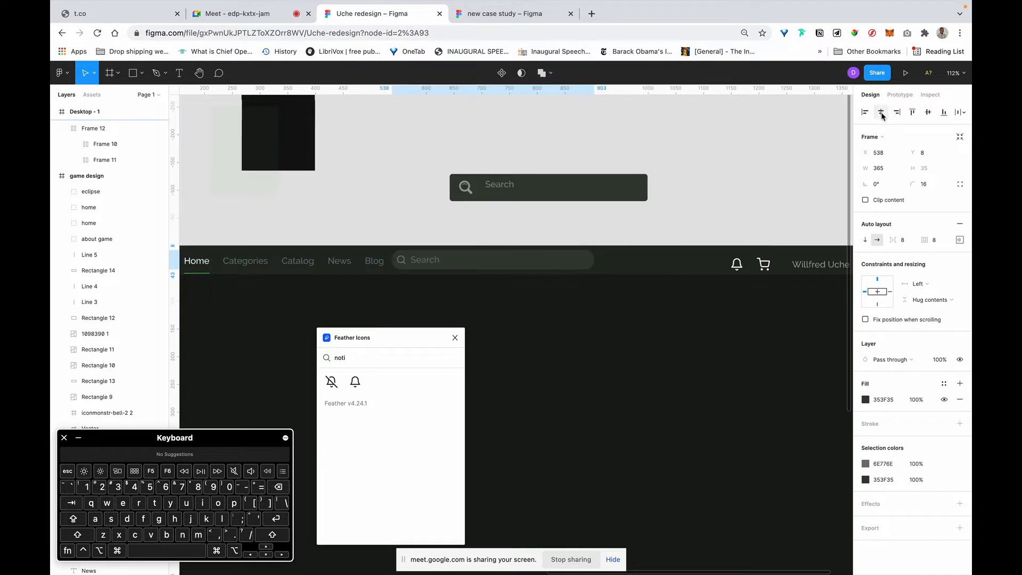
{"action": "left_click", "coordinate": [759, 190]}
Step: Place a copy of the game design's Ghost of Tsushima info group on Desktop - 1 at about X 150, Y 221
{"action": "scroll", "coordinate": [759, 190], "scroll_direction": "down", "scroll_amount": 10}
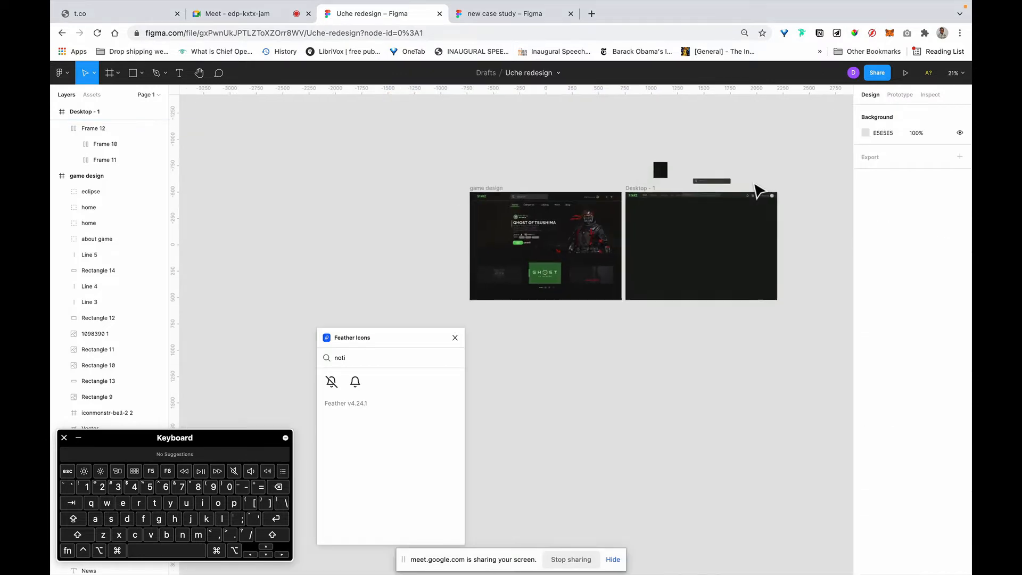
{"action": "scroll", "coordinate": [759, 190], "scroll_direction": "up", "scroll_amount": 5}
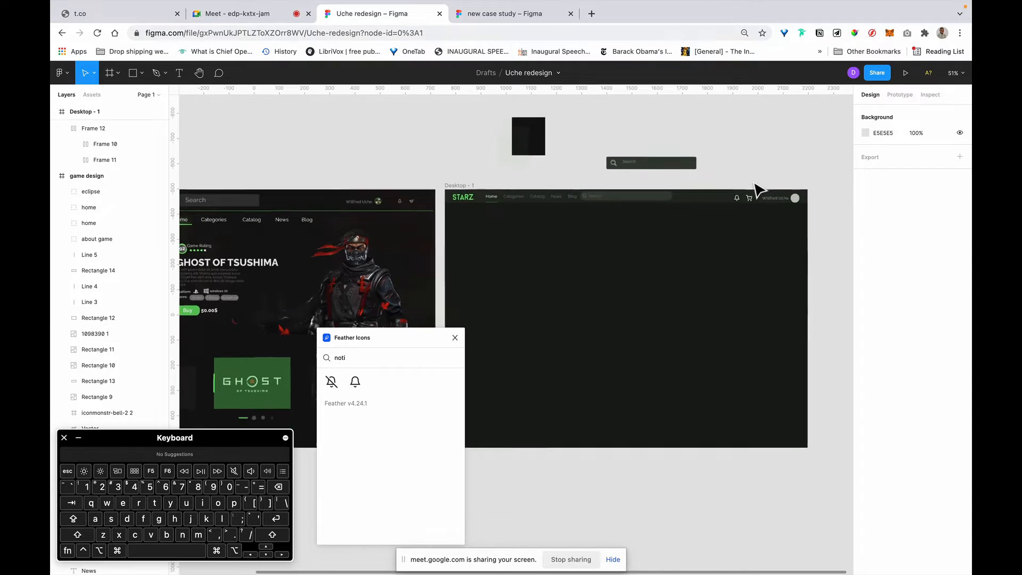
{"action": "scroll", "coordinate": [759, 190], "scroll_direction": "down", "scroll_amount": 3}
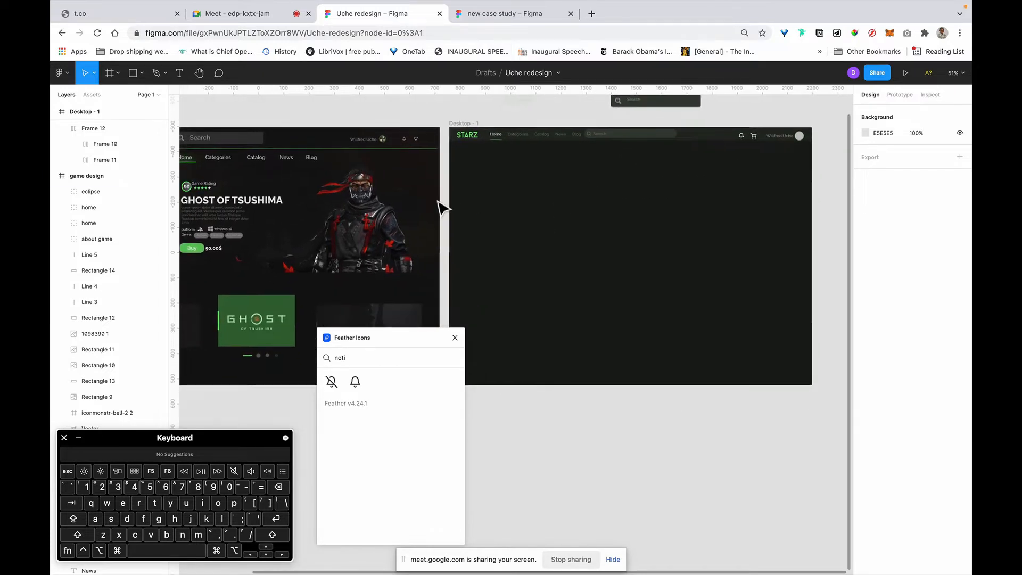
{"action": "scroll", "coordinate": [331, 206], "scroll_direction": "left", "scroll_amount": 2}
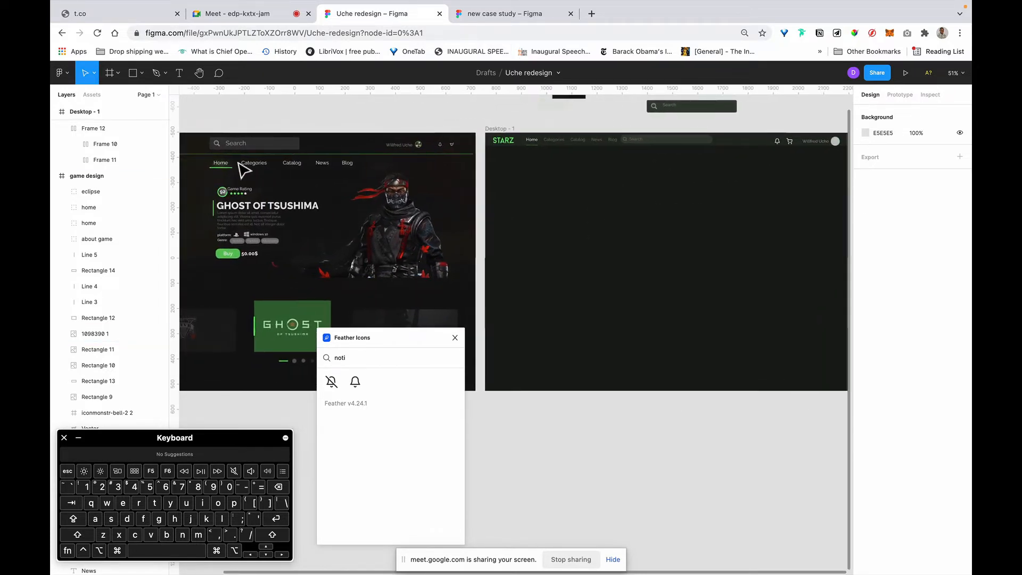
{"action": "left_click", "coordinate": [250, 218]}
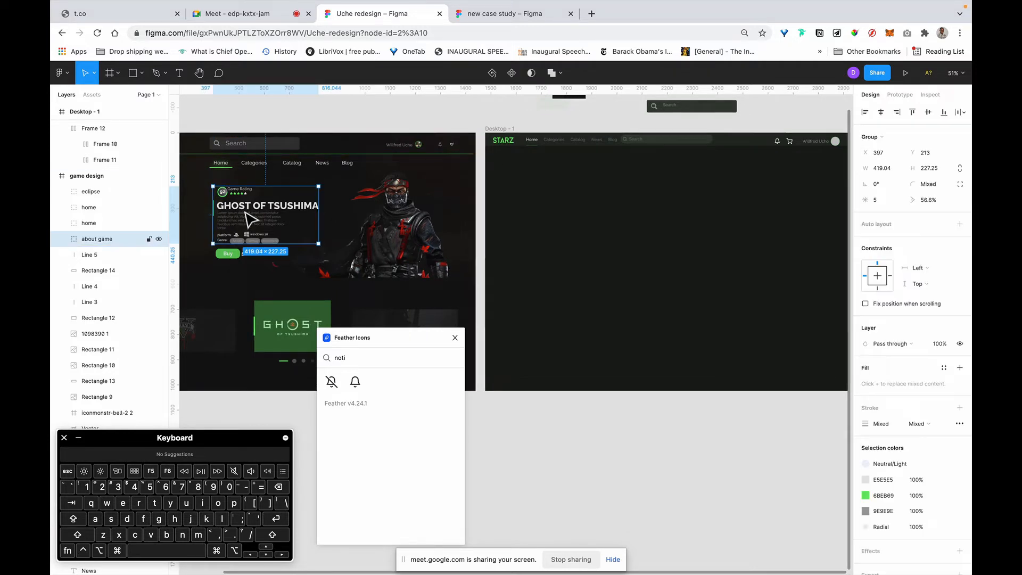
{"action": "left_click_drag", "start_coordinate": [250, 218], "coordinate": [556, 214]}
{"action": "scroll", "coordinate": [556, 214], "scroll_direction": "up", "scroll_amount": 5}
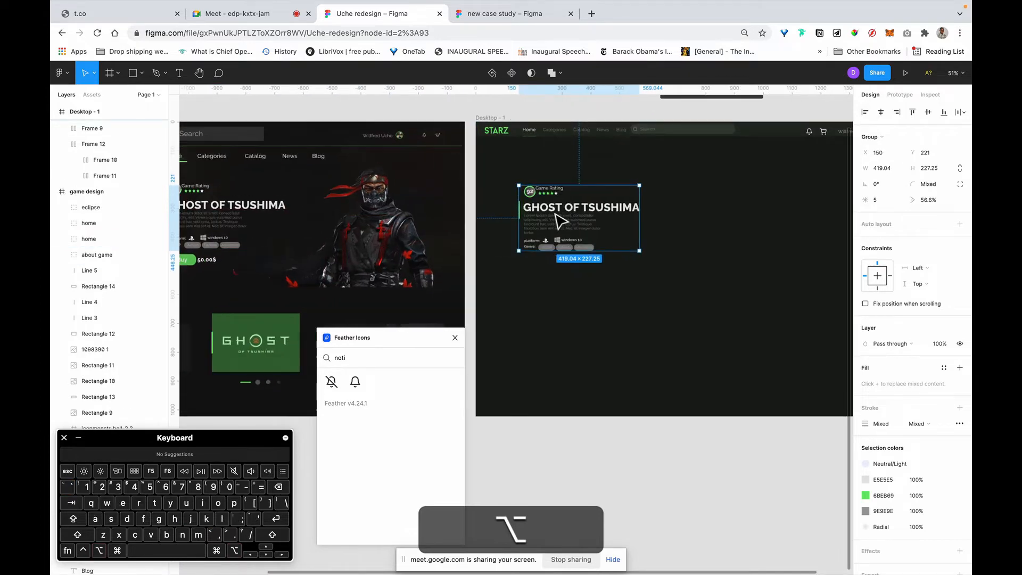
Step: Move the masked warrior image out of the game design frame onto the empty canvas just below it
{"action": "scroll", "coordinate": [561, 218], "scroll_direction": "down", "scroll_amount": 5}
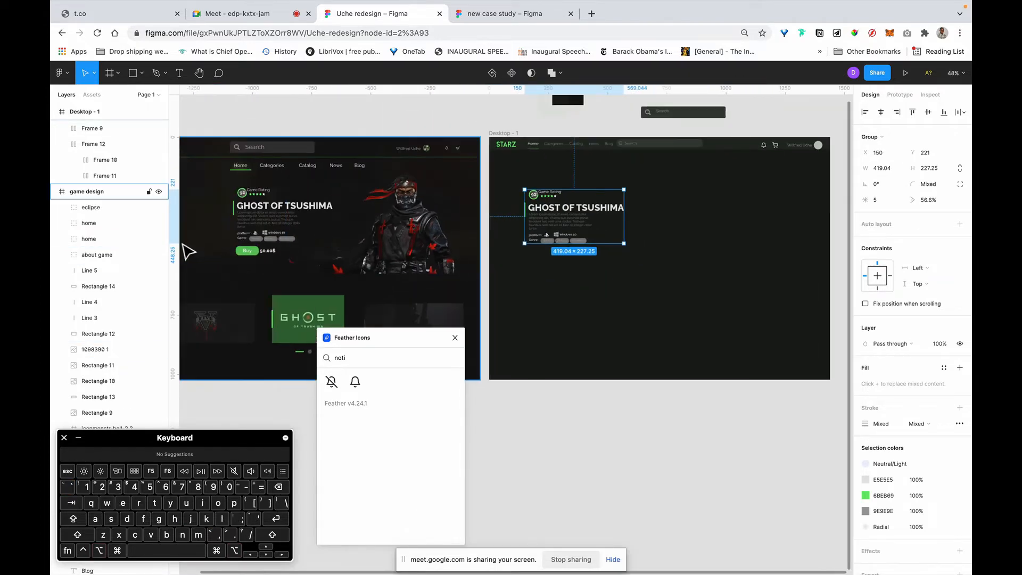
{"action": "left_click", "coordinate": [221, 247]}
{"action": "scroll", "coordinate": [223, 245], "scroll_direction": "up", "scroll_amount": 3}
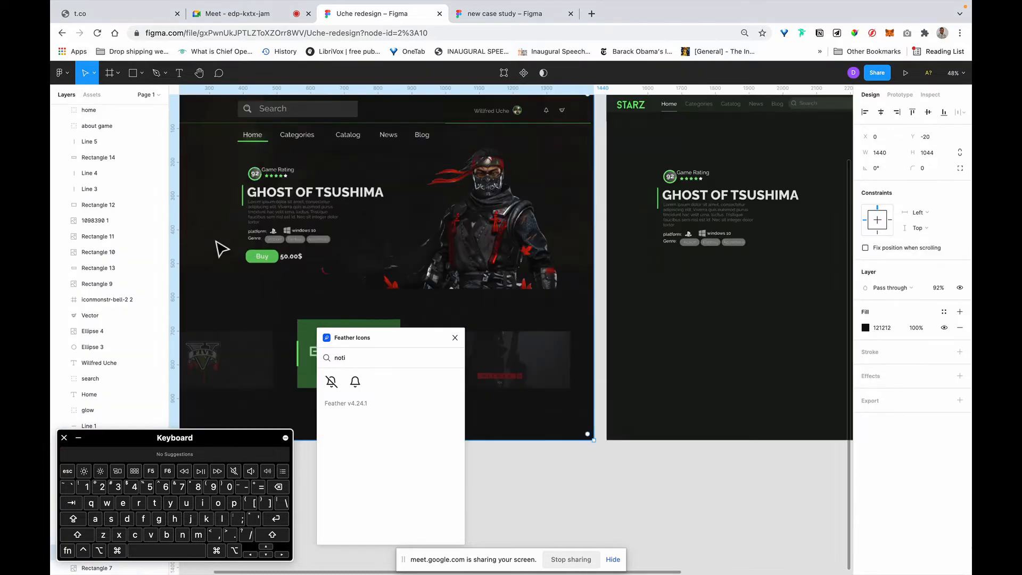
{"action": "double_click", "coordinate": [716, 191]}
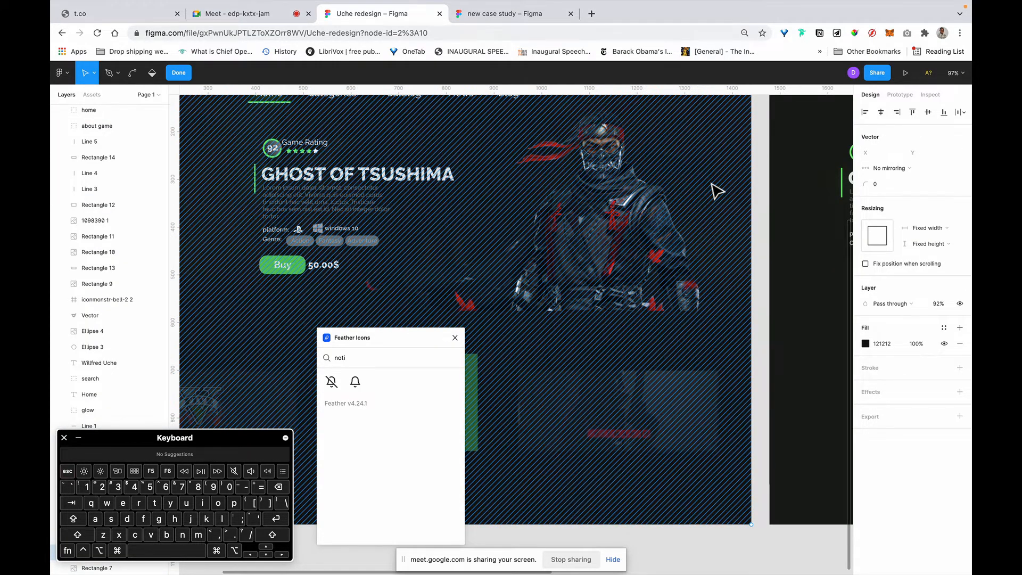
{"action": "key", "text": "Escape"}
{"action": "scroll", "coordinate": [638, 221], "scroll_direction": "down", "scroll_amount": 1}
{"action": "scroll", "coordinate": [638, 221], "scroll_direction": "left", "scroll_amount": 1}
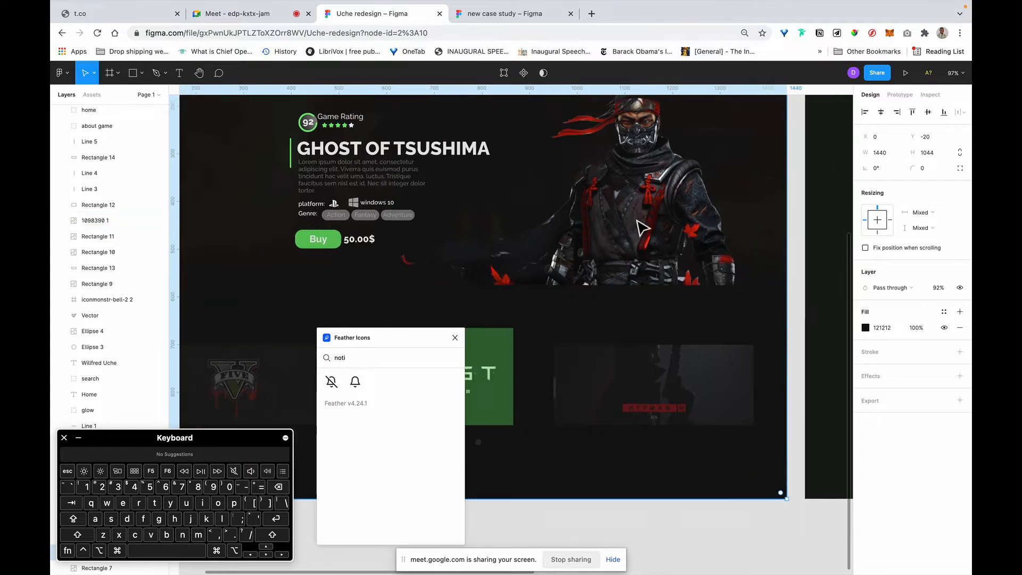
{"action": "left_click", "coordinate": [637, 221]}
{"action": "scroll", "coordinate": [638, 220], "scroll_direction": "down", "scroll_amount": 5}
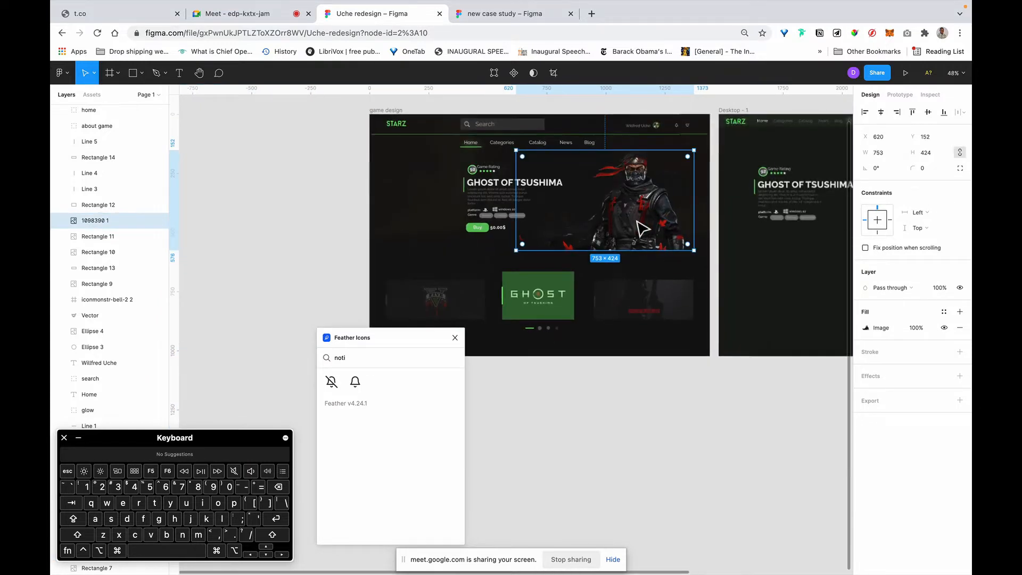
{"action": "left_click_drag", "start_coordinate": [644, 228], "coordinate": [671, 430]}
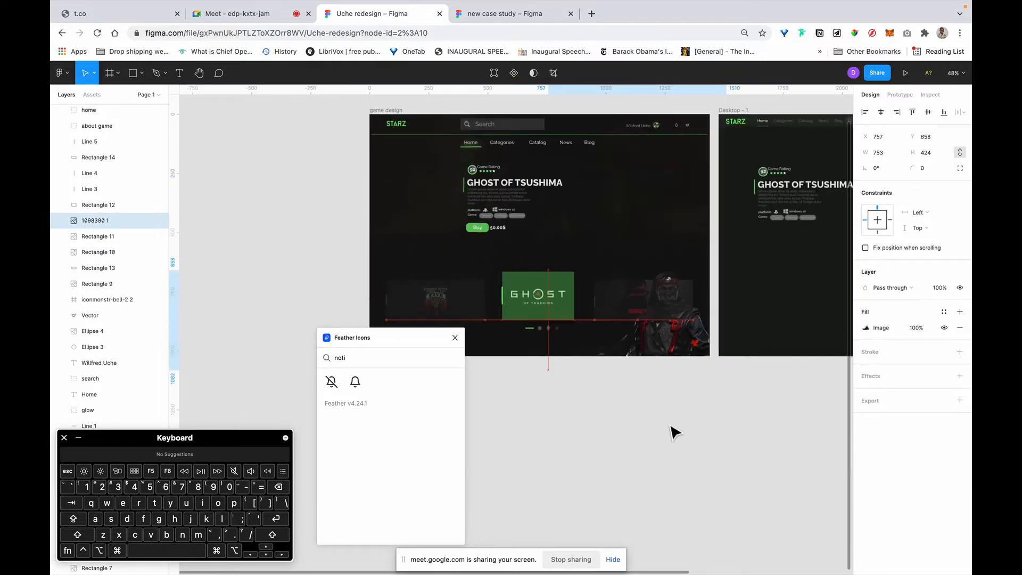
Step: Move the game info group out beside the game design frame and its full-size dark overlay rectangle onto the canvas at about X 370, Y 724
{"action": "left_click", "coordinate": [512, 205]}
{"action": "left_click_drag", "start_coordinate": [349, 209], "coordinate": [297, 209]}
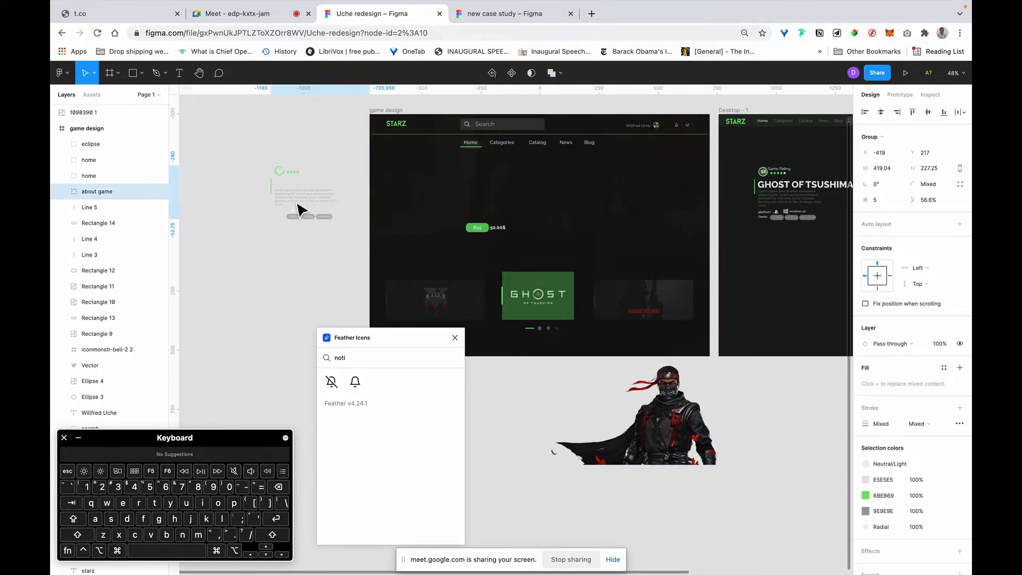
{"action": "left_click", "coordinate": [492, 198]}
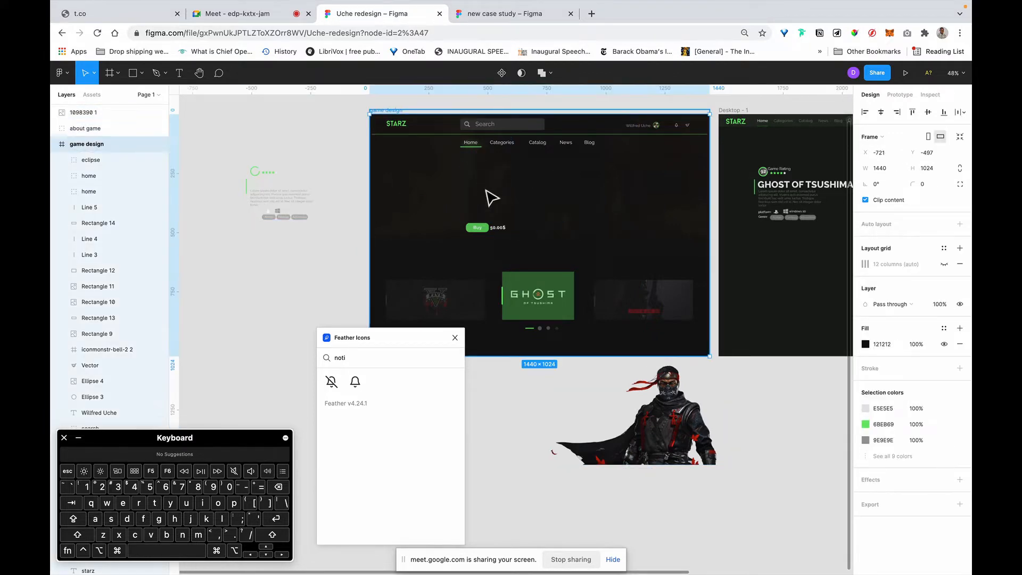
{"action": "left_click", "coordinate": [494, 240]}
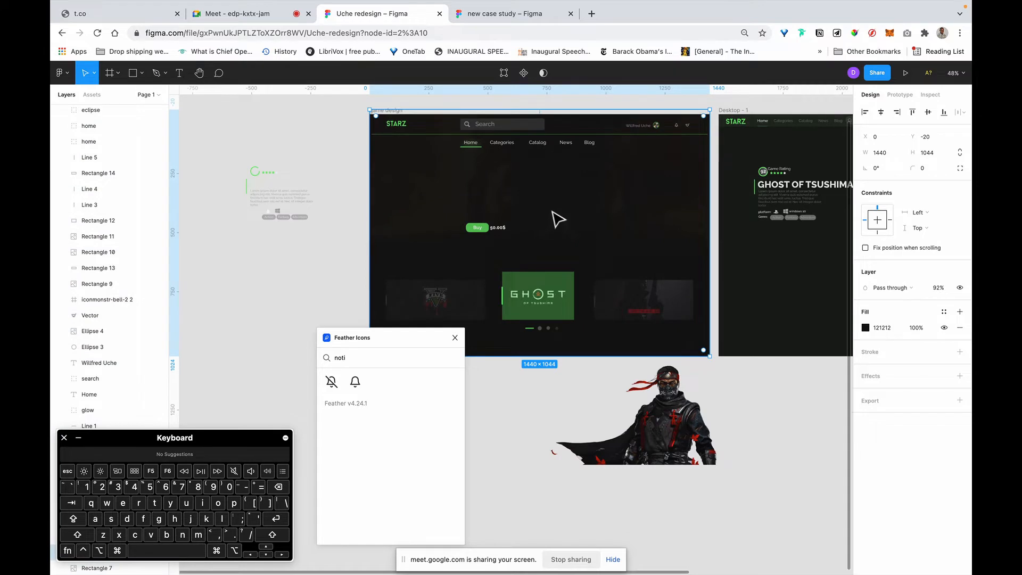
{"action": "left_click_drag", "start_coordinate": [595, 351], "coordinate": [813, 513]}
Step: Move the game design's fiery background image to about X -1236, Y 734 and its blurred dark rectangle to about X -191, Y 558 on the canvas
{"action": "left_click", "coordinate": [593, 213]}
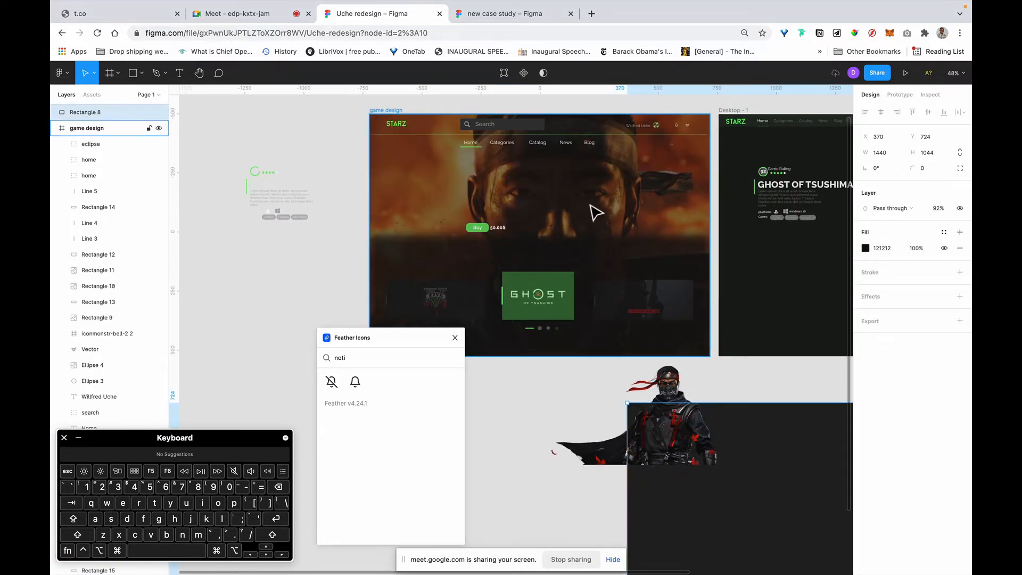
{"action": "left_click", "coordinate": [574, 214]}
{"action": "double_click", "coordinate": [575, 214]}
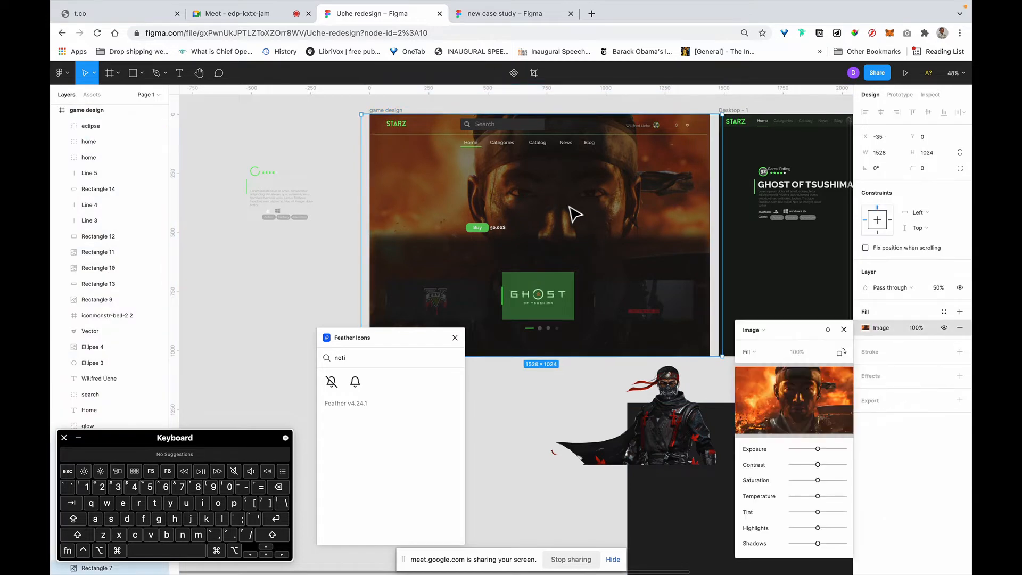
{"action": "left_click", "coordinate": [845, 331]}
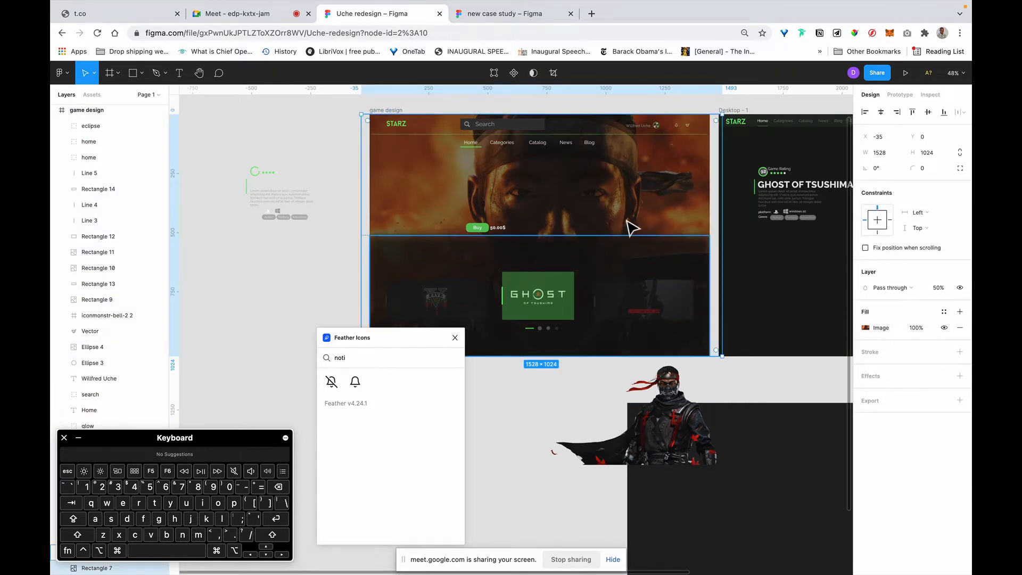
{"action": "left_click_drag", "start_coordinate": [632, 226], "coordinate": [520, 500]}
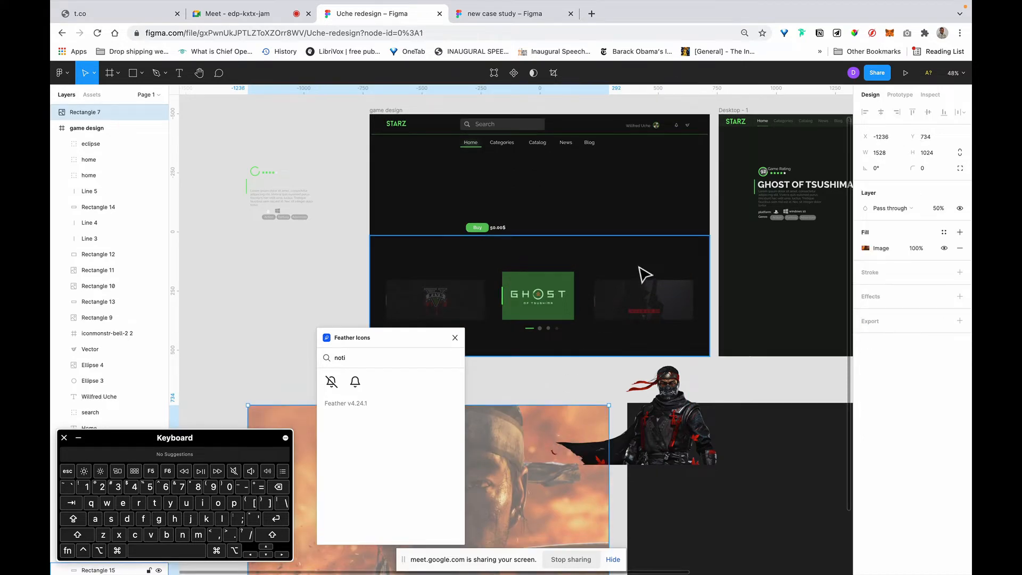
{"action": "left_click", "coordinate": [624, 269]}
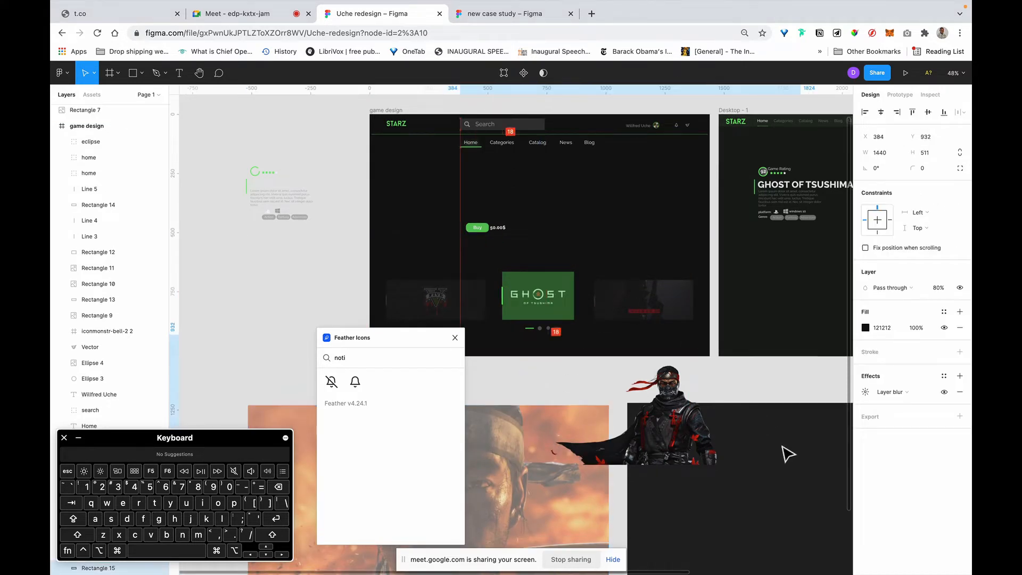
{"action": "left_click_drag", "start_coordinate": [788, 454], "coordinate": [737, 389]}
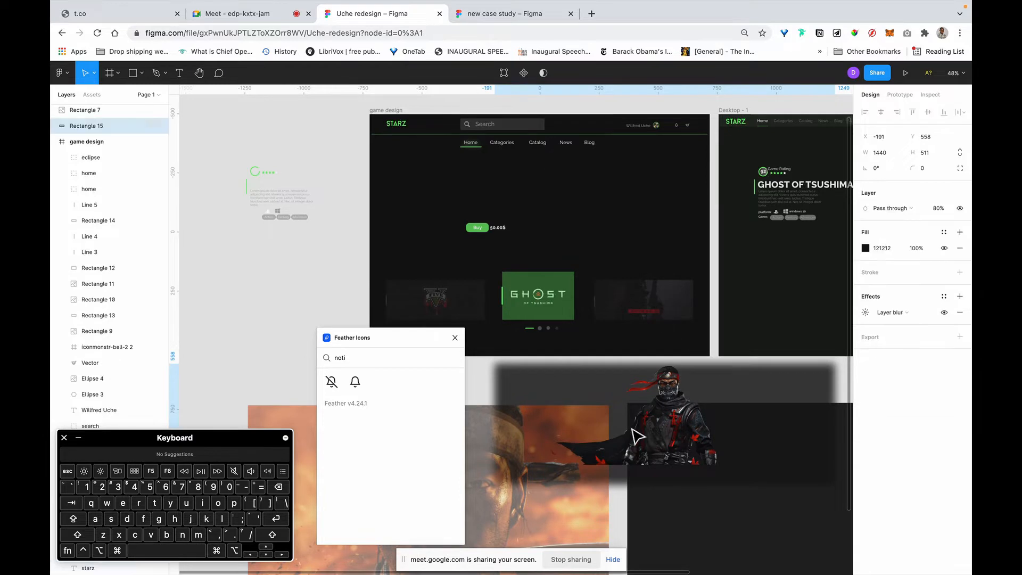
Step: Ungroup the Ghost of Tsushima info group on Desktop - 1 and leave its parts deselected
{"action": "scroll", "coordinate": [771, 270], "scroll_direction": "right", "scroll_amount": 2}
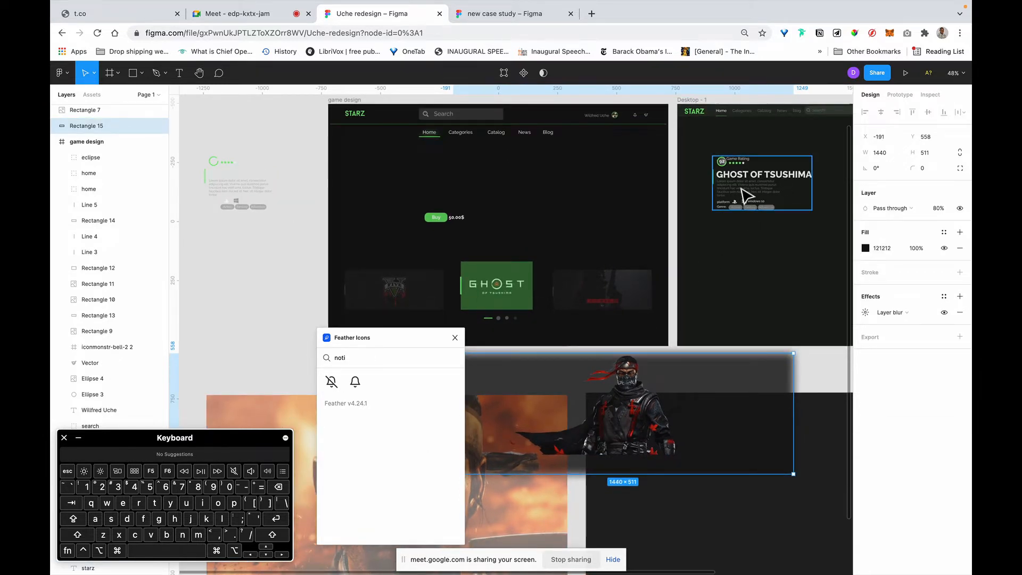
{"action": "scroll", "coordinate": [745, 195], "scroll_direction": "right", "scroll_amount": 5}
{"action": "scroll", "coordinate": [747, 196], "scroll_direction": "right", "scroll_amount": 2}
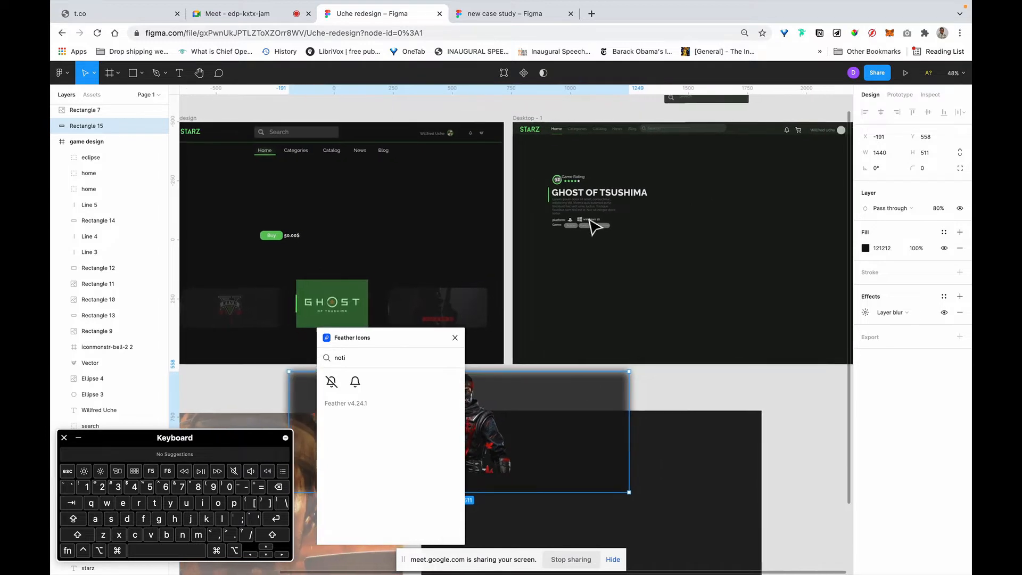
{"action": "left_click", "coordinate": [568, 226]}
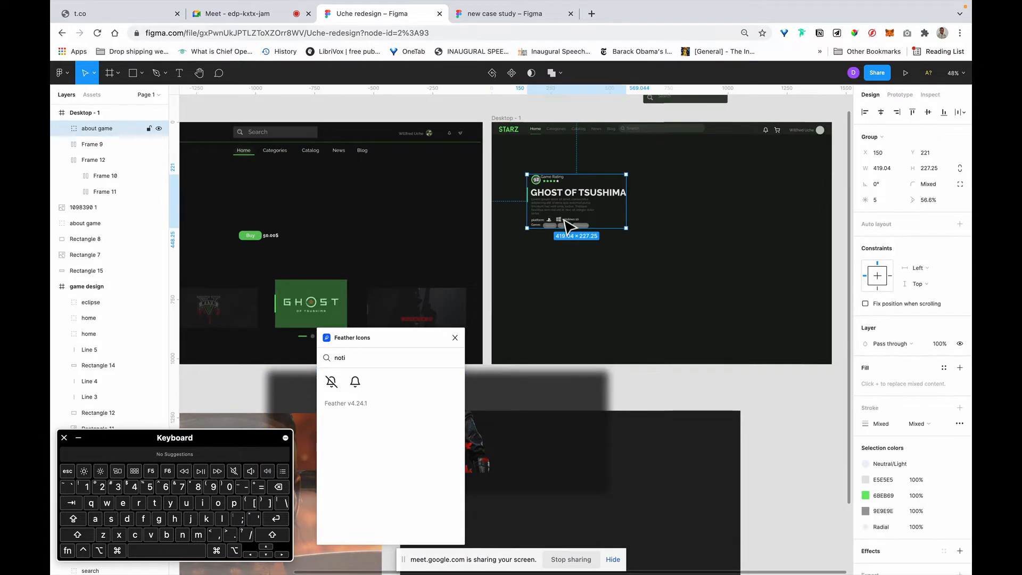
{"action": "scroll", "coordinate": [568, 227], "scroll_direction": "up", "scroll_amount": 5}
{"action": "right_click", "coordinate": [564, 218]}
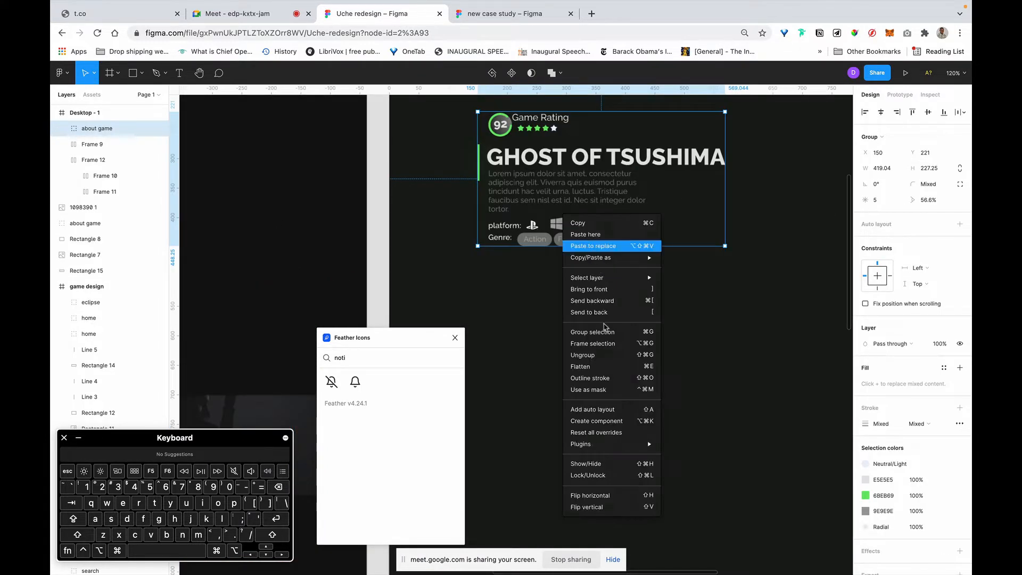
{"action": "left_click", "coordinate": [592, 355]}
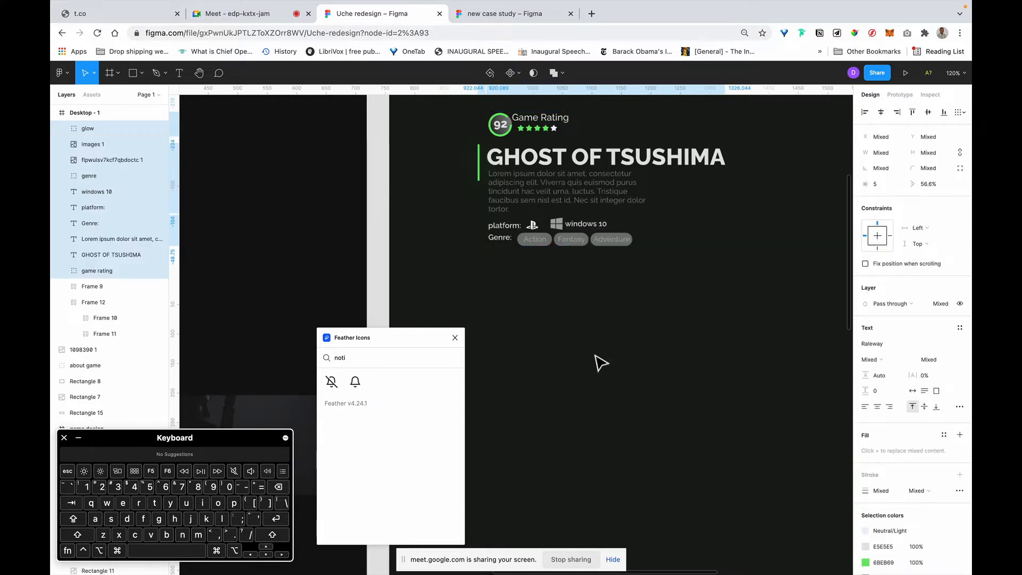
{"action": "scroll", "coordinate": [550, 139], "scroll_direction": "up", "scroll_amount": 5}
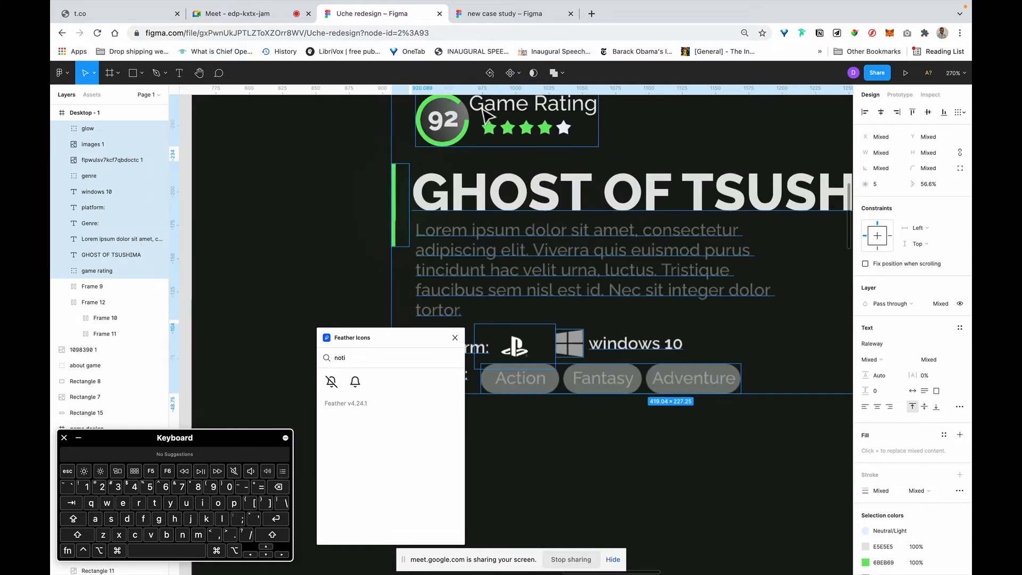
{"action": "scroll", "coordinate": [575, 189], "scroll_direction": "down", "scroll_amount": 1}
{"action": "scroll", "coordinate": [575, 189], "scroll_direction": "down", "scroll_amount": 10}
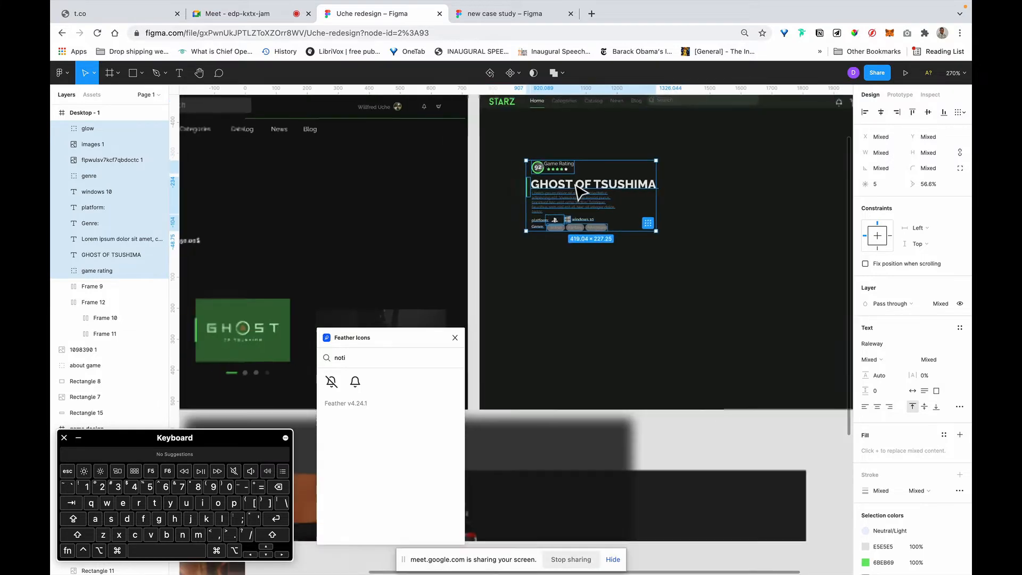
{"action": "key", "text": "Escape"}
Step: Move the platform and genre rows down, place the description paragraph at about X 177, Y 392, and widen it to about 458
{"action": "scroll", "coordinate": [714, 208], "scroll_direction": "up", "scroll_amount": 3}
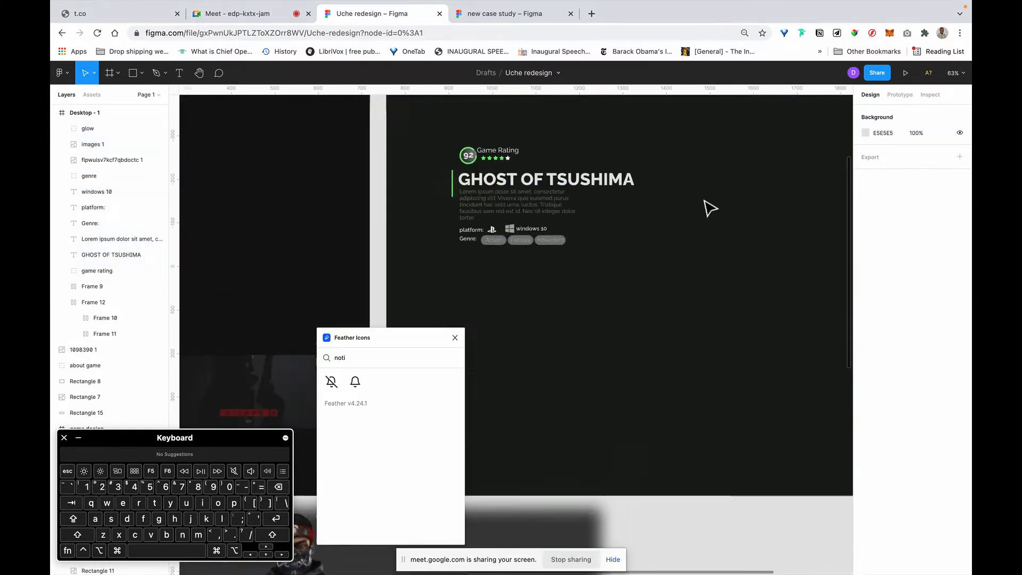
{"action": "left_click_drag", "start_coordinate": [611, 226], "coordinate": [486, 329]}
{"action": "left_click_drag", "start_coordinate": [487, 219], "coordinate": [507, 250]}
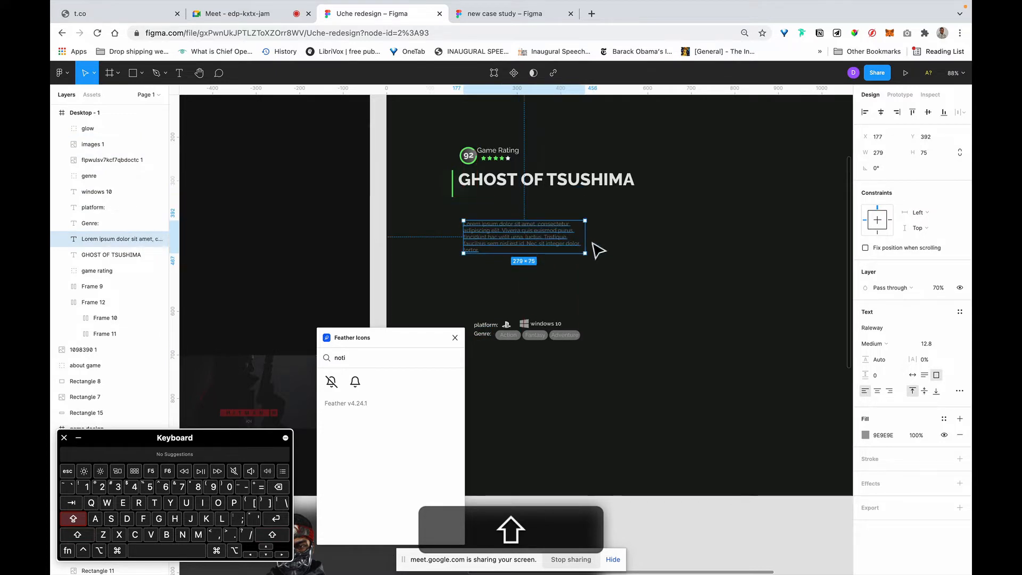
{"action": "left_click_drag", "start_coordinate": [589, 242], "coordinate": [669, 240]}
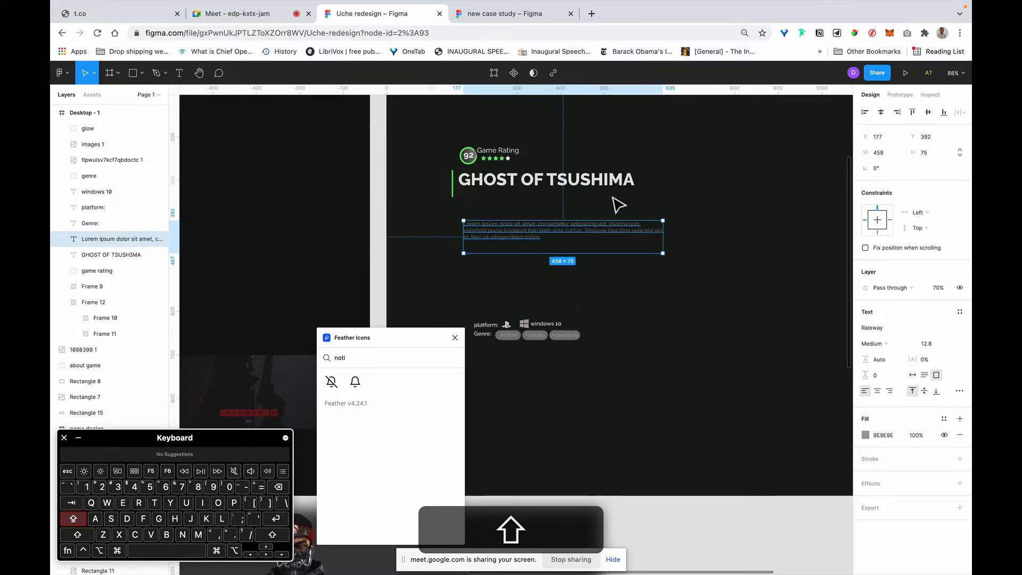
Step: Try to set the GHOST OF TSUSHIMA title's font size to 57
{"action": "left_click", "coordinate": [555, 186]}
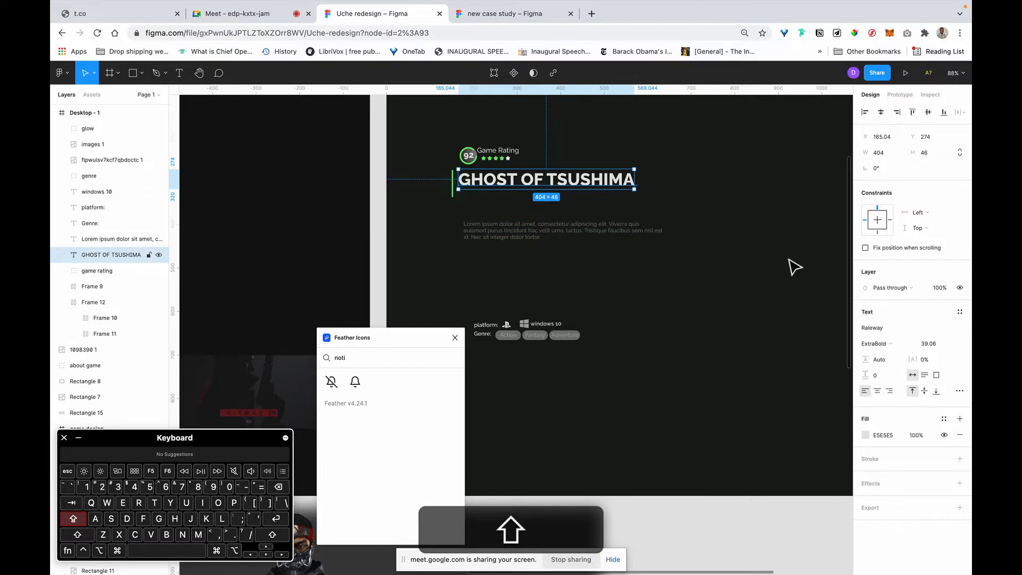
{"action": "left_click", "coordinate": [927, 344]}
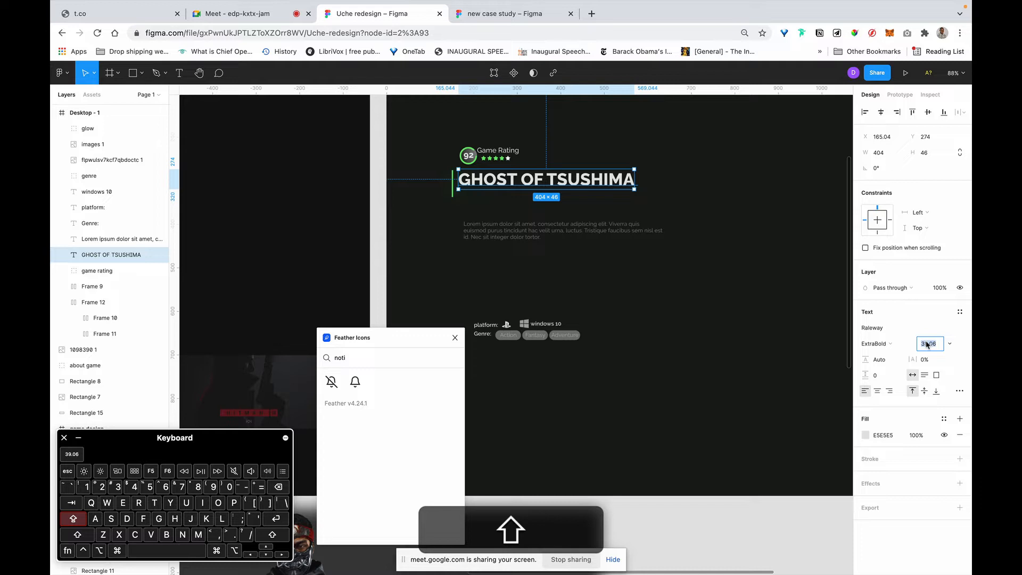
{"action": "left_click", "coordinate": [590, 16]}
{"action": "type", "text": "TYPE"}
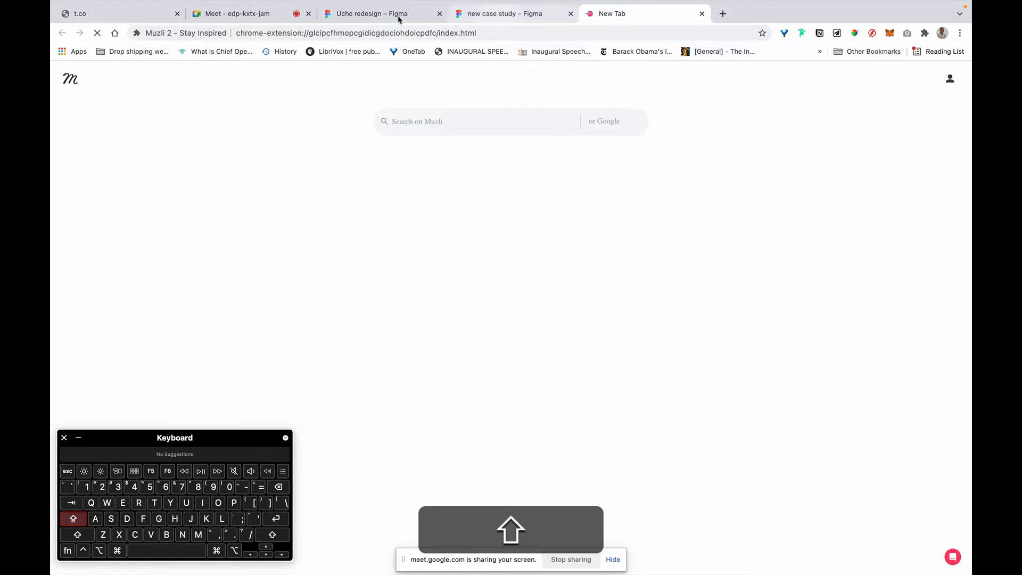
{"action": "left_click", "coordinate": [379, 15]}
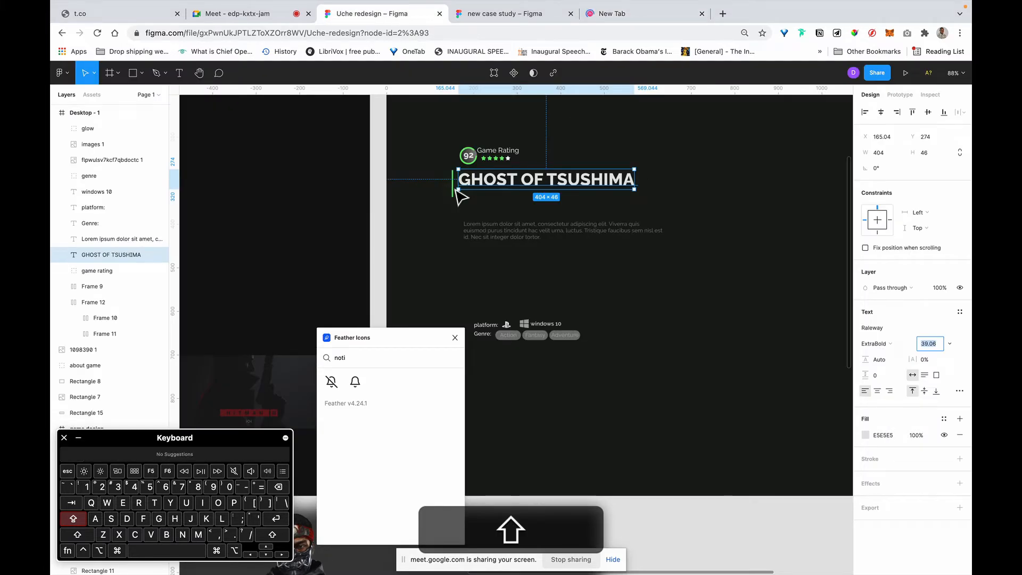
{"action": "key", "text": "5"}
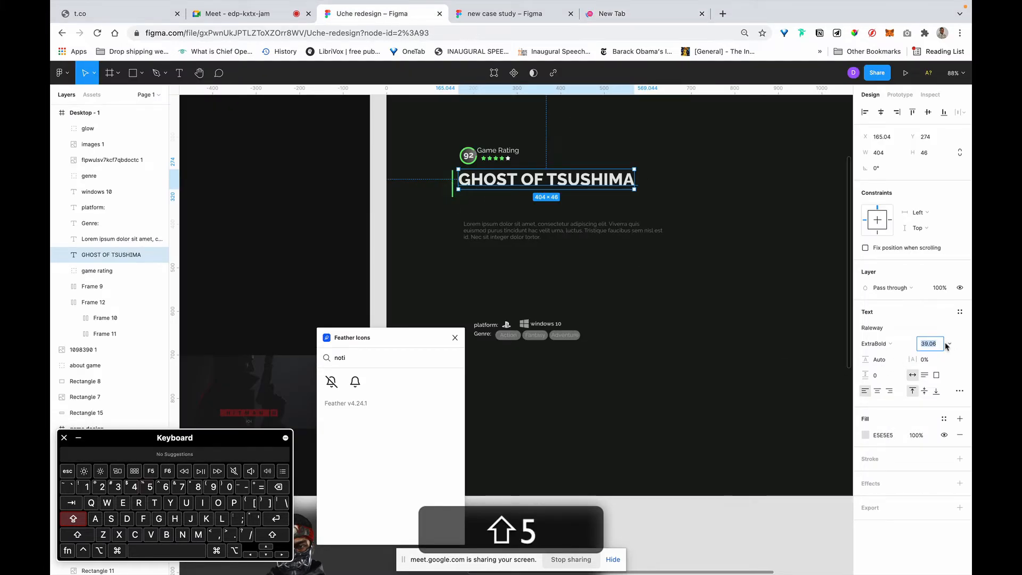
{"action": "key", "text": "7"}
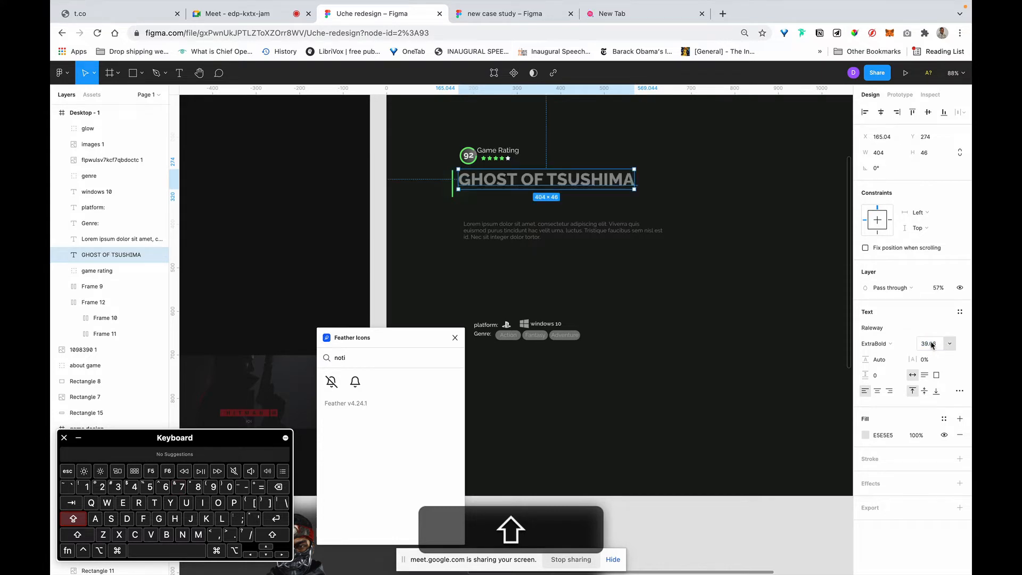
Step: Restore the GHOST OF TSUSHIMA title's layer opacity to 100%
{"action": "left_click", "coordinate": [940, 289]}
{"action": "key", "text": "Left"}
{"action": "type", "text": "1"}
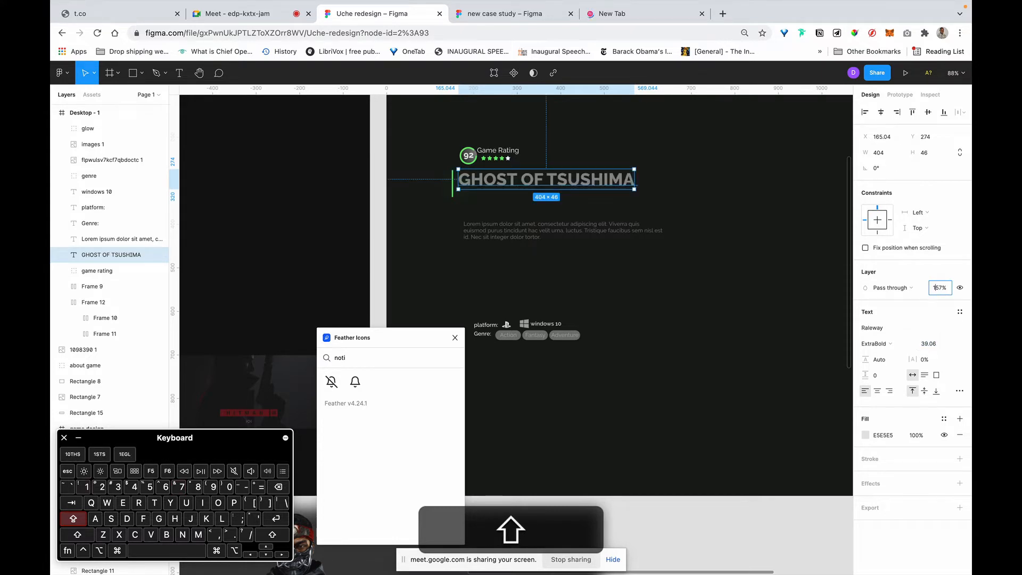
{"action": "key", "text": "shift+Return"}
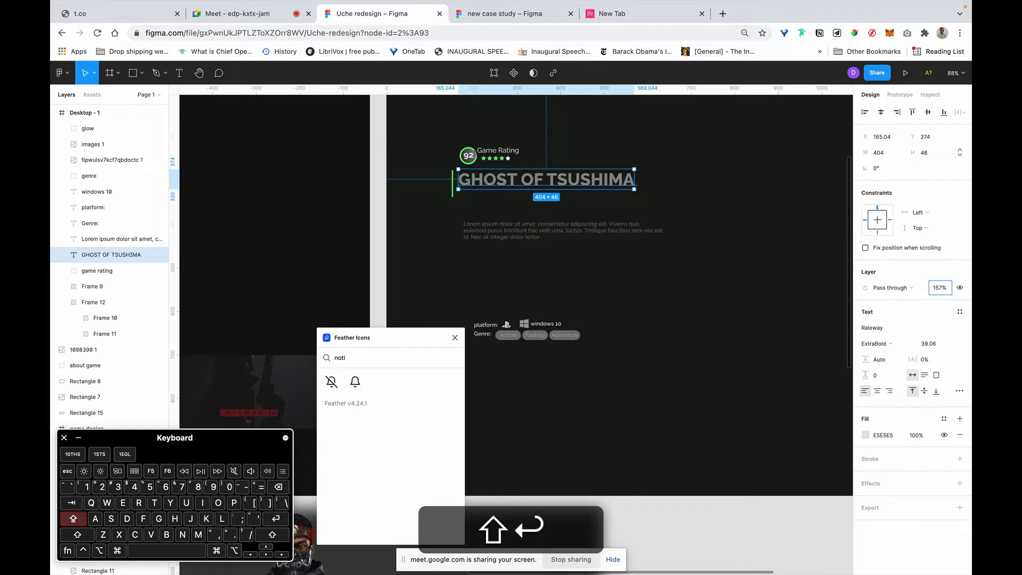
Step: Set the font size of the GHOST OF TSUSHIMA title to 57
{"action": "left_click", "coordinate": [926, 344]}
{"action": "type", "text": "57"}
{"action": "key", "text": "shift+Return"}
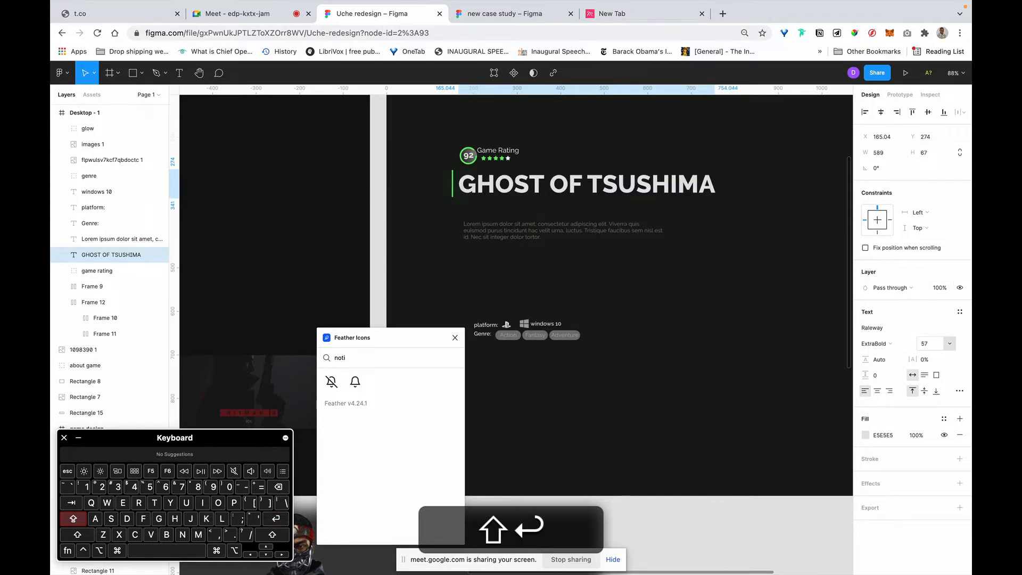
Step: Set the font size of the description paragraph below the GHOST OF TSUSHIMA title to 36
{"action": "left_click", "coordinate": [524, 236]}
{"action": "left_click", "coordinate": [934, 345]}
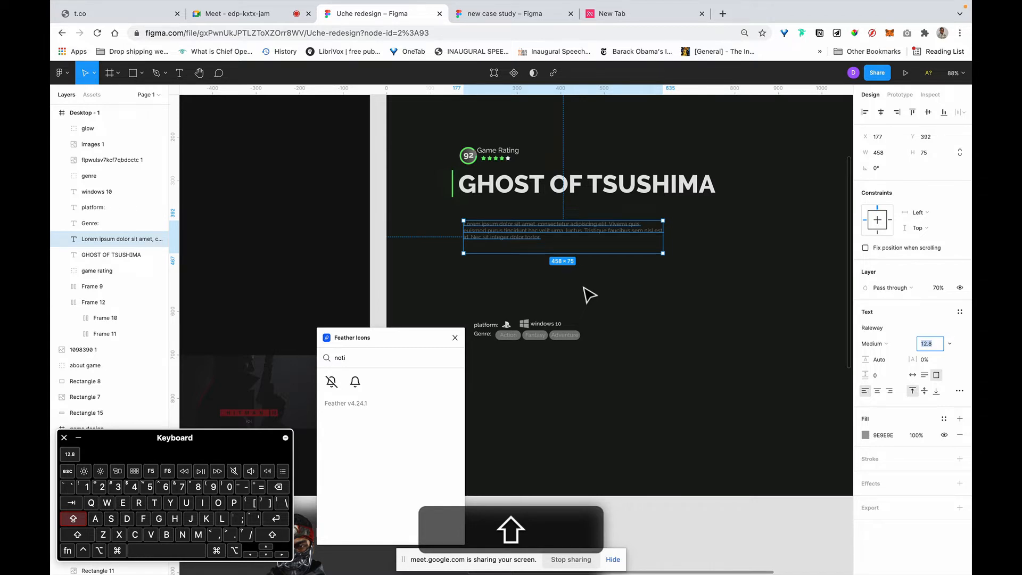
{"action": "type", "text": "355"}
{"action": "key", "text": "shift+BackSpace"}
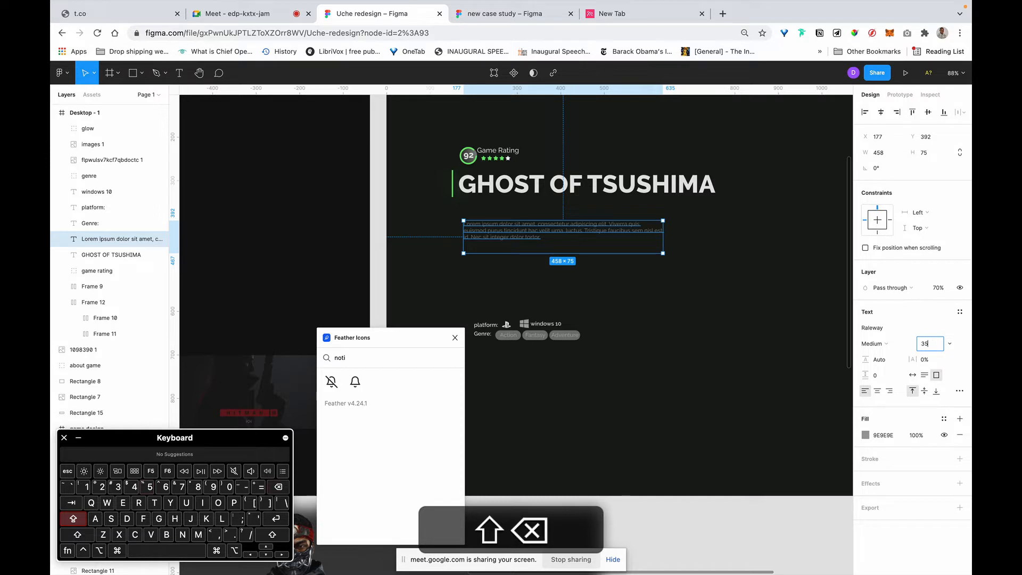
{"action": "type", "text": "."}
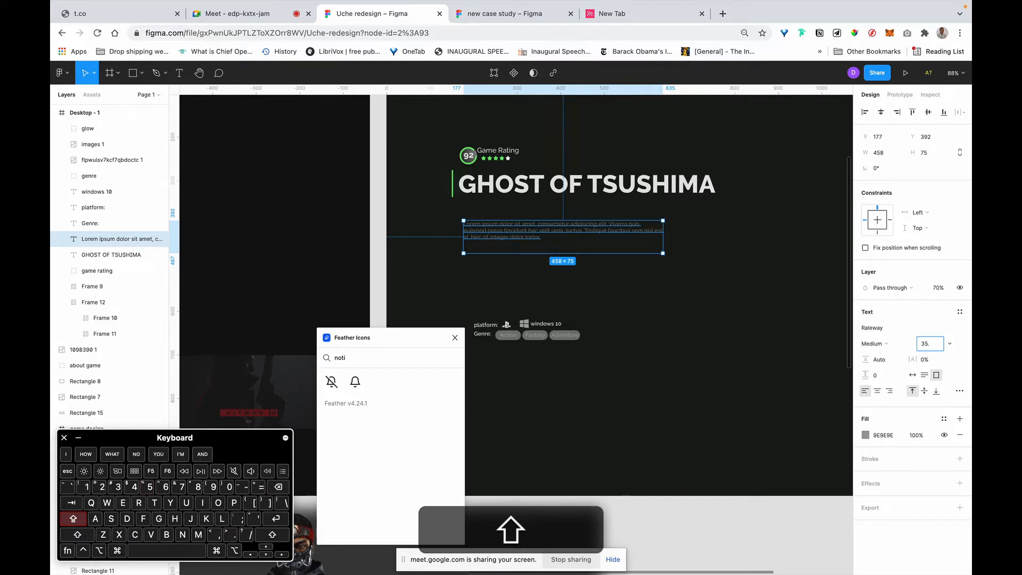
{"action": "type", "text": "2"}
{"action": "key", "text": "BackSpace"}
{"action": "key", "text": "BackSpace"}
{"action": "key", "text": "BackSpace"}
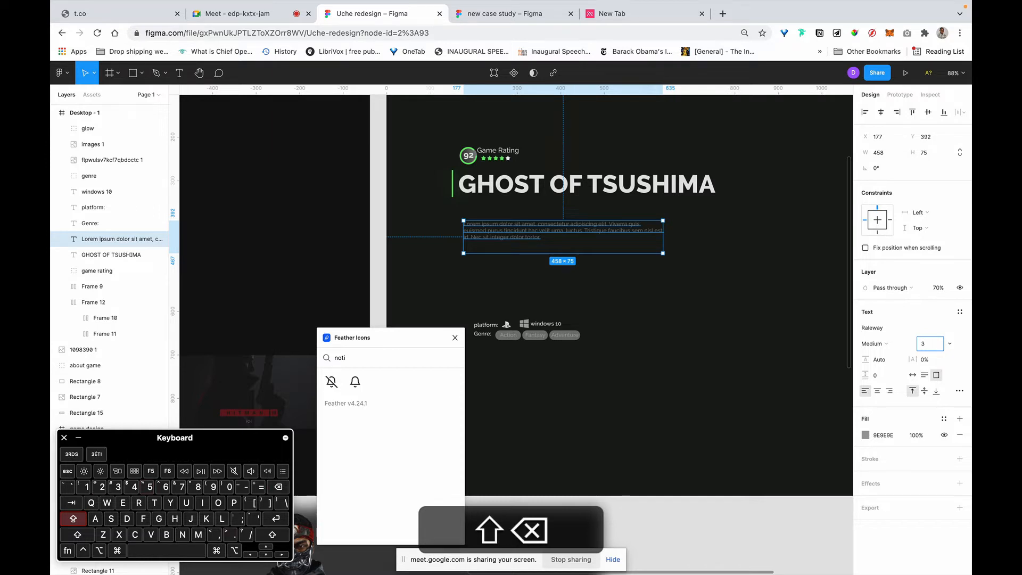
{"action": "type", "text": "6"}
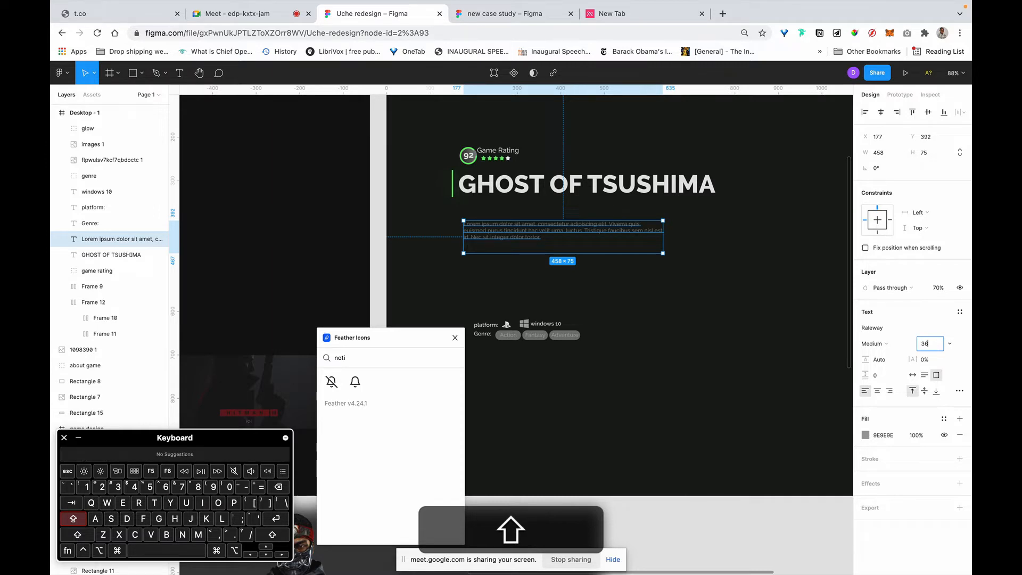
{"action": "key", "text": "Return"}
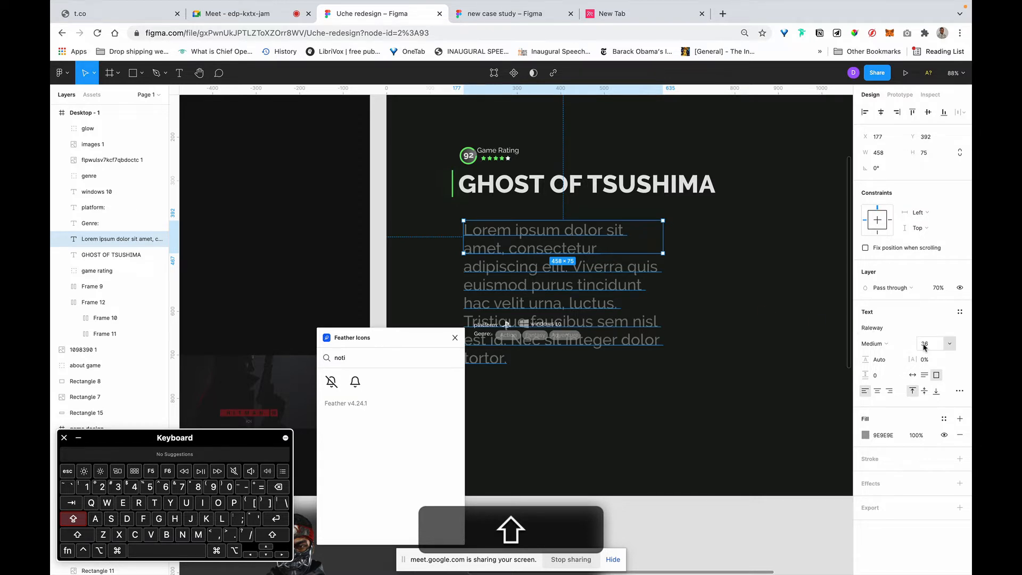
Step: Try font sizes of 35 and 32 on the description paragraph
{"action": "key", "text": "BackSpace"}
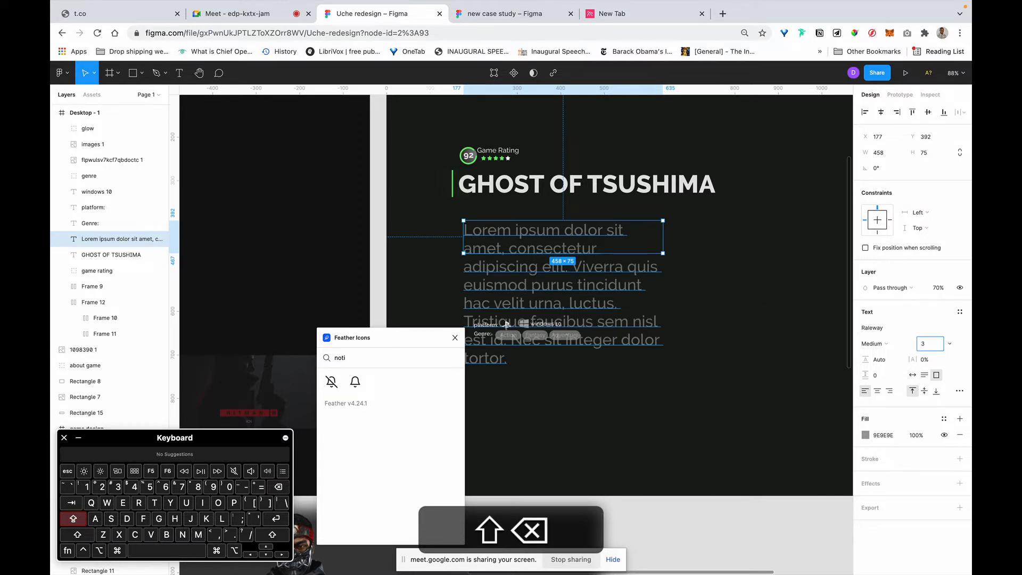
{"action": "type", "text": "5"}
{"action": "key", "text": "Return"}
{"action": "left_click", "coordinate": [931, 344]}
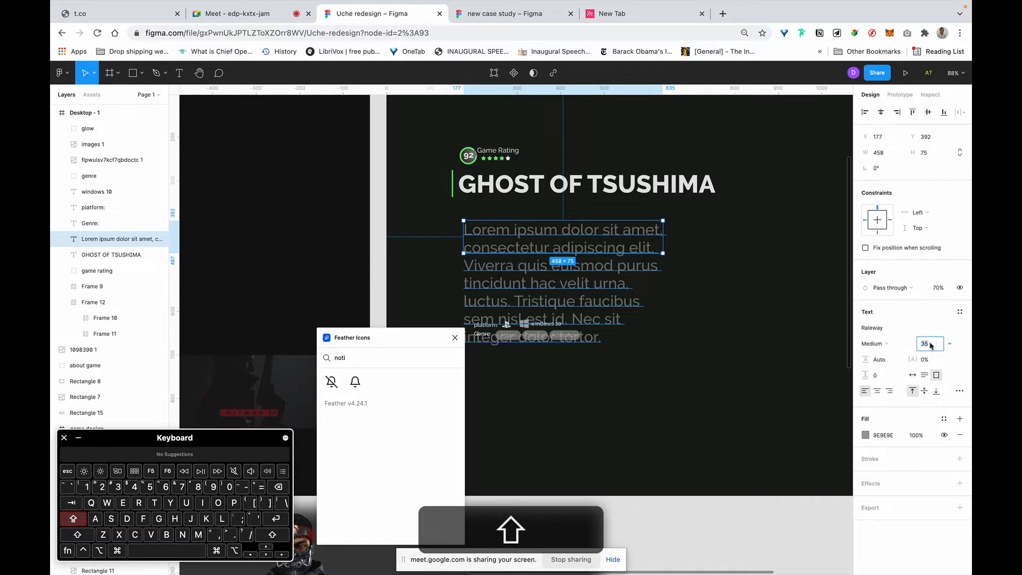
{"action": "key", "text": "BackSpace"}
{"action": "type", "text": "32"}
{"action": "key", "text": "Return"}
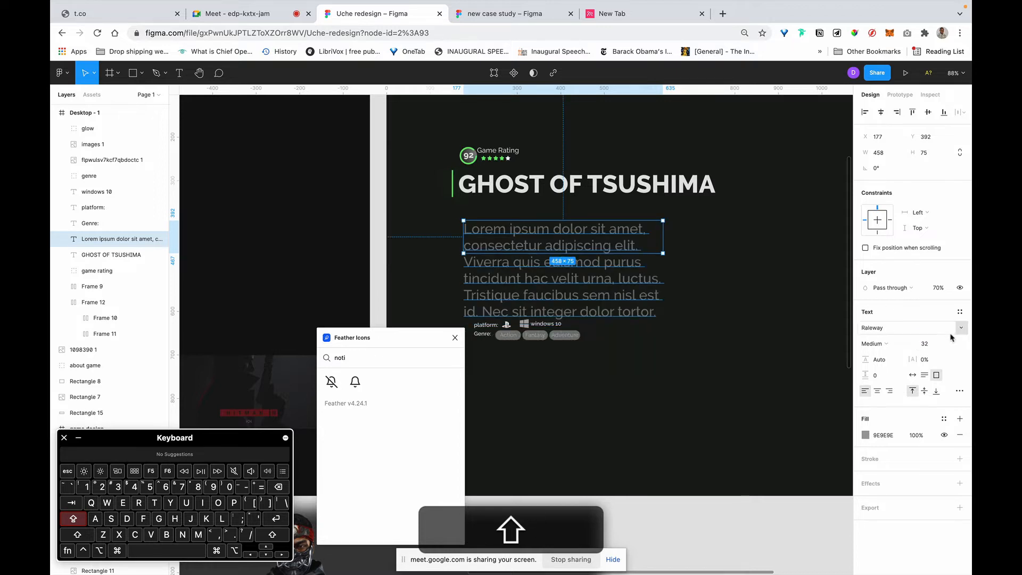
Step: Make the description paragraph auto height, widen it to about 739, and move it to about X 165, Y 368 under the title
{"action": "left_click", "coordinate": [925, 375]}
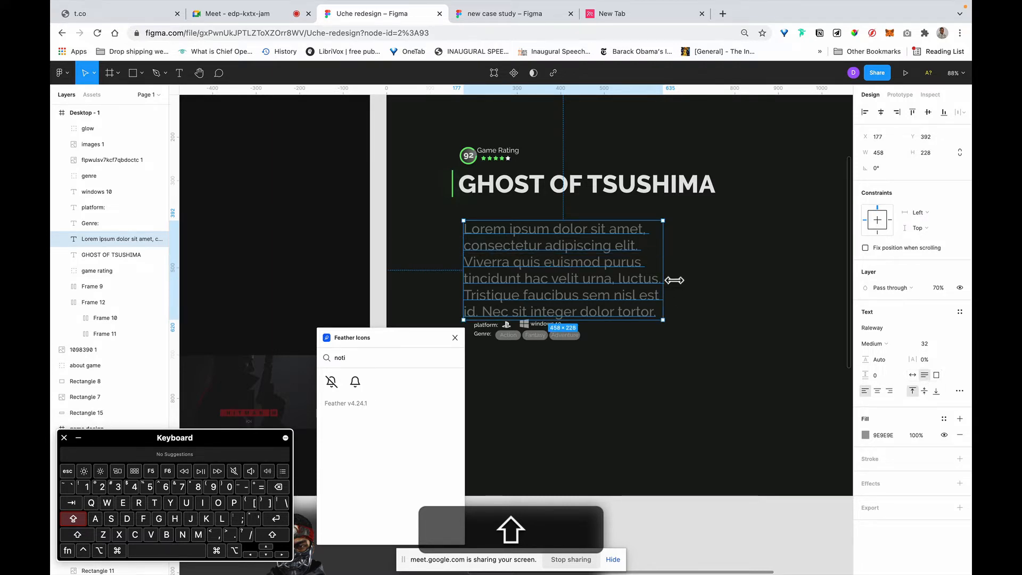
{"action": "left_click_drag", "start_coordinate": [671, 270], "coordinate": [792, 258]}
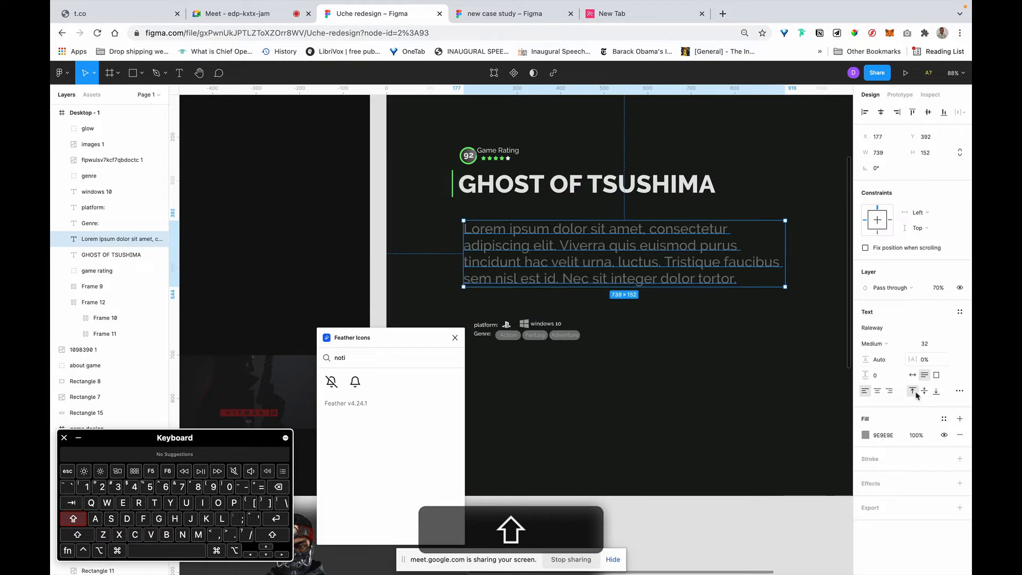
{"action": "mouse_move", "coordinate": [602, 248]}
{"action": "left_mouse_down"}
{"action": "mouse_move", "coordinate": [599, 233]}
{"action": "mouse_move", "coordinate": [600, 251]}
{"action": "left_mouse_up"}
{"action": "scroll", "coordinate": [591, 274], "scroll_direction": "down", "scroll_amount": 3}
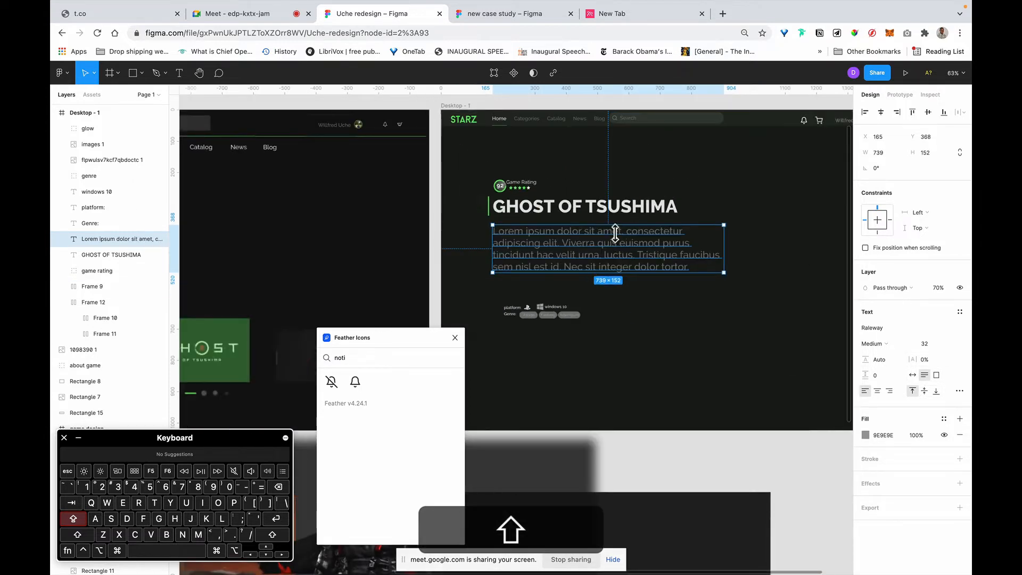
Step: Set the description paragraph's font size to 20 and narrow its text box to about 602
{"action": "left_click", "coordinate": [932, 352]}
{"action": "type", "text": "2"}
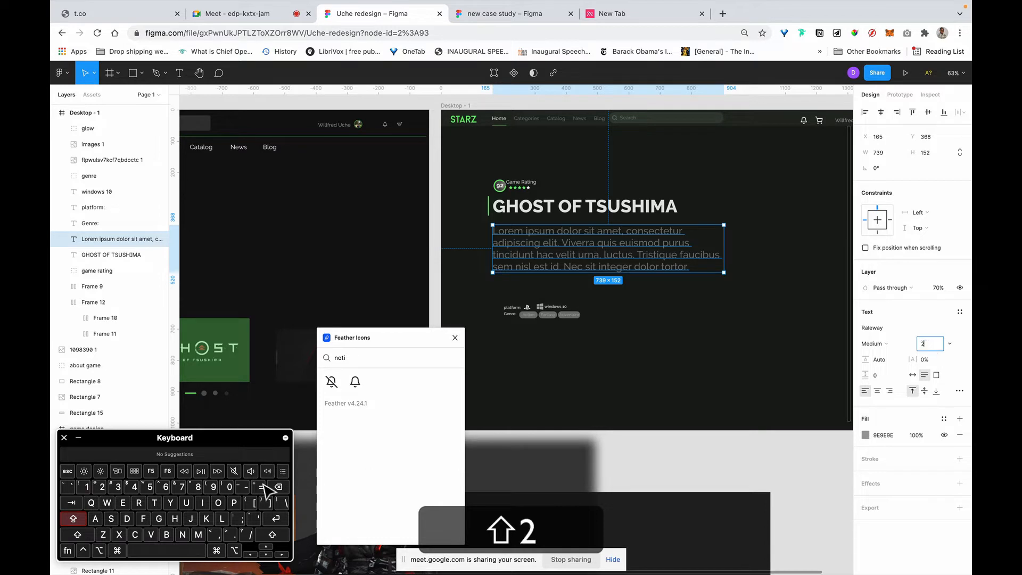
{"action": "type", "text": "0"}
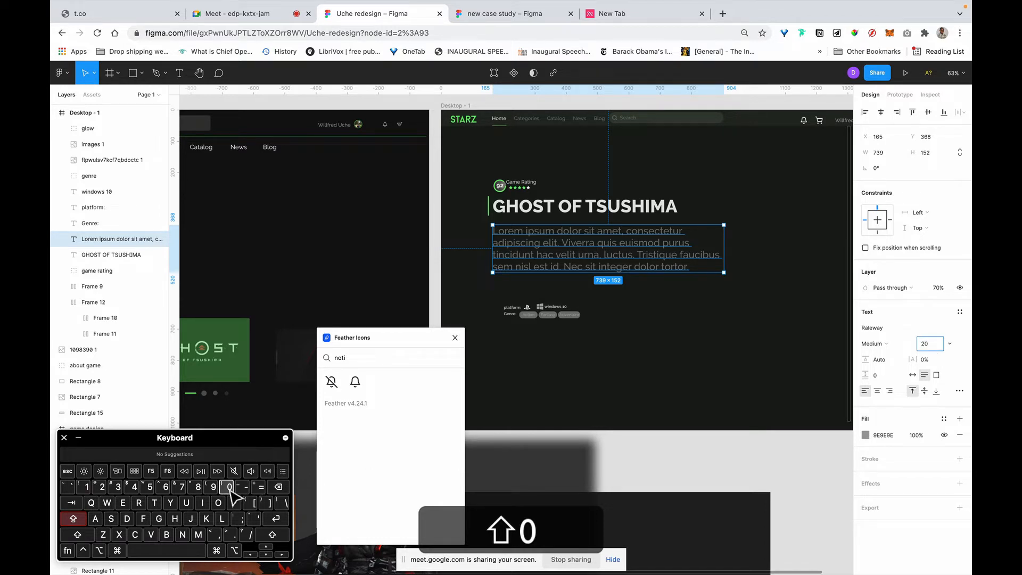
{"action": "key", "text": "Return"}
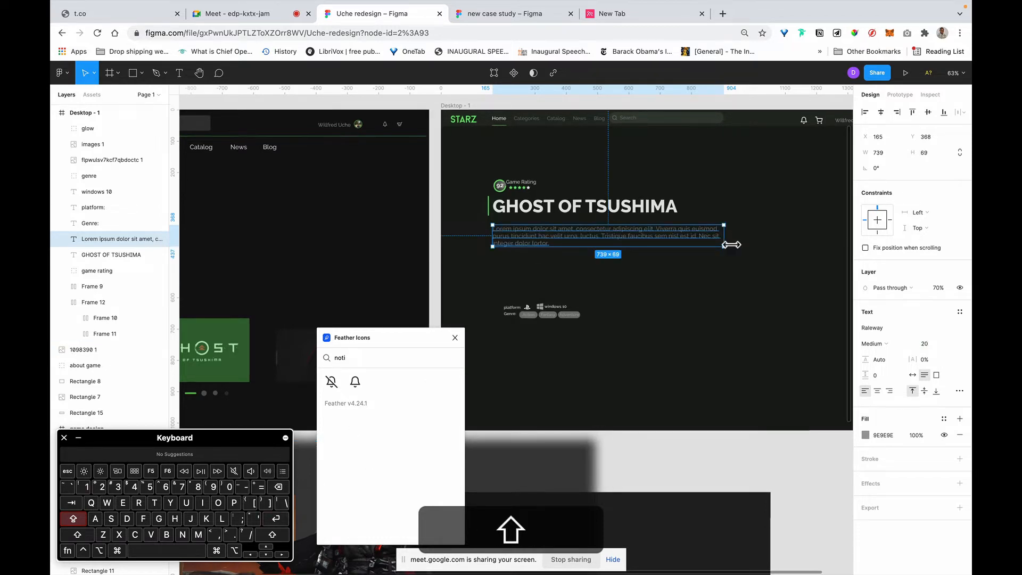
{"action": "left_click_drag", "start_coordinate": [729, 245], "coordinate": [685, 244]}
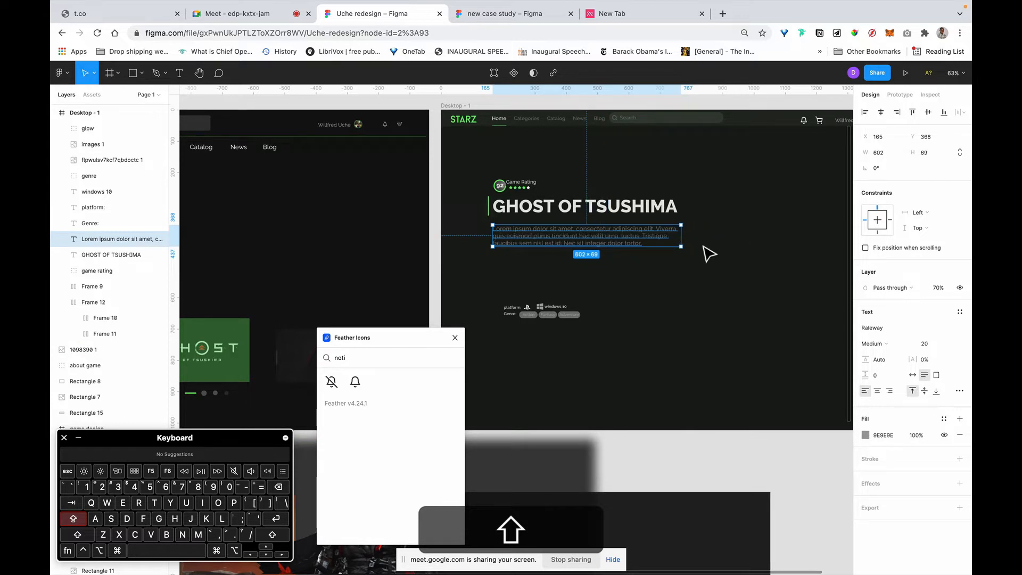
{"action": "left_click", "coordinate": [574, 250]}
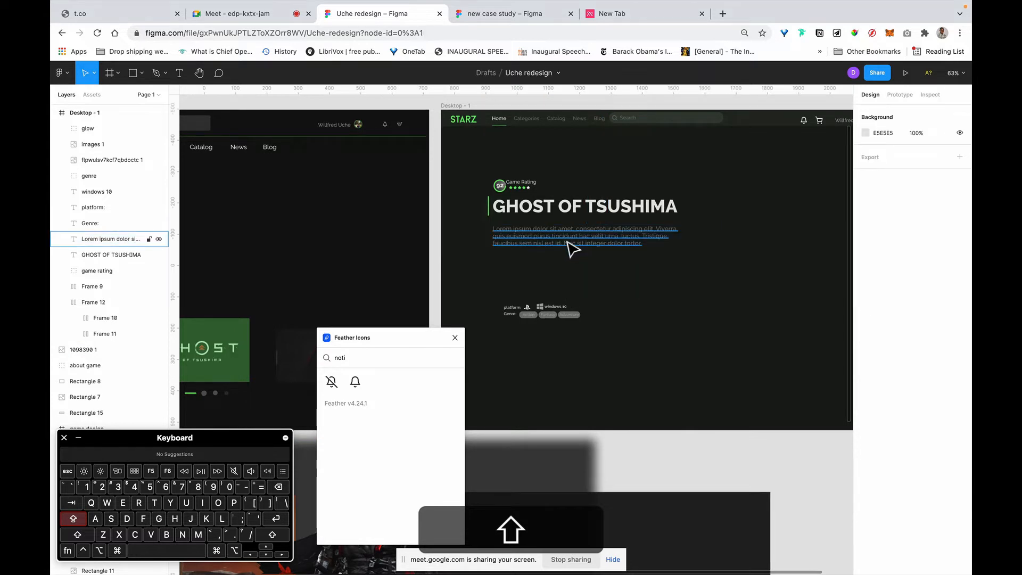
Step: Set the description paragraph's line height to 1
{"action": "left_click", "coordinate": [568, 245]}
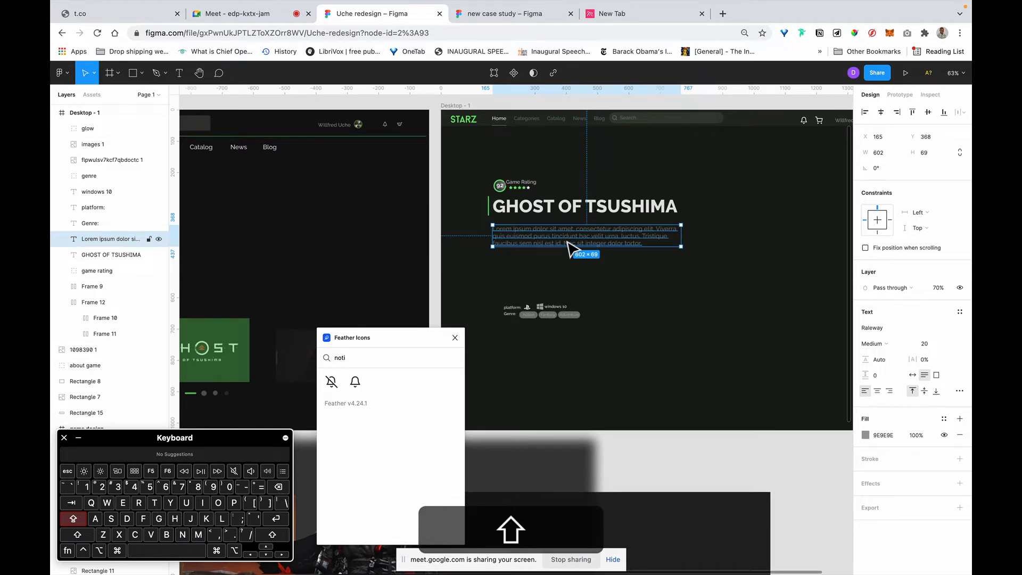
{"action": "left_click", "coordinate": [891, 365]}
{"action": "type", "text": "1"}
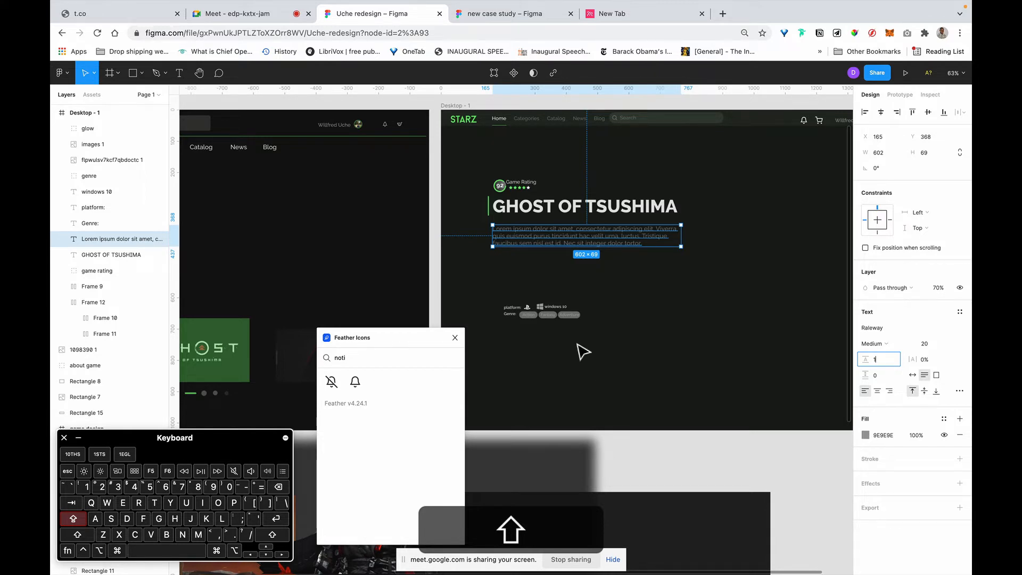
Step: Load type-scale.com in the spare browser tab and return to the Uche redesign file in Figma
{"action": "left_click", "coordinate": [613, 15]}
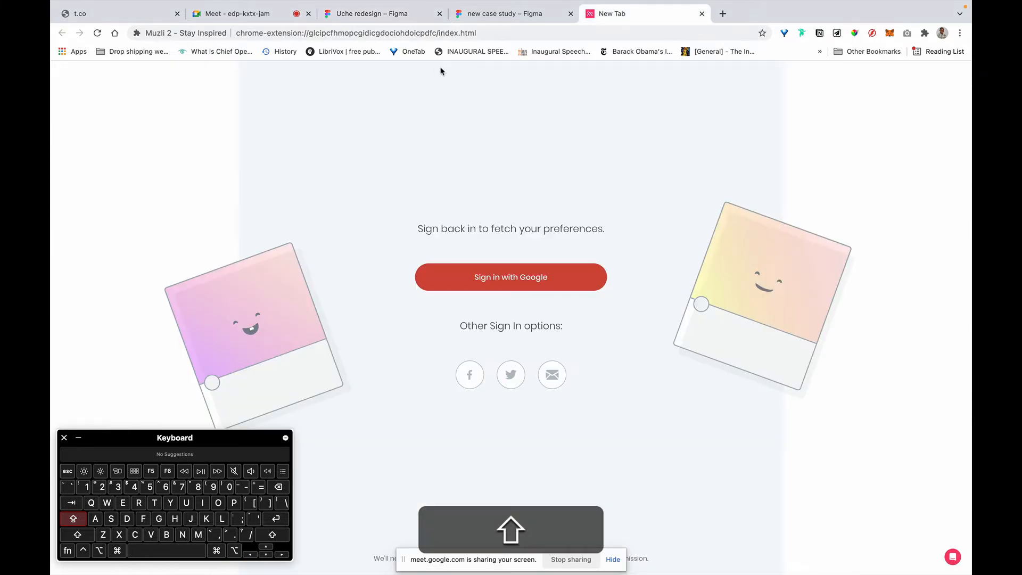
{"action": "left_click", "coordinate": [420, 32]}
{"action": "type", "text": "TY"}
{"action": "key", "text": "Return"}
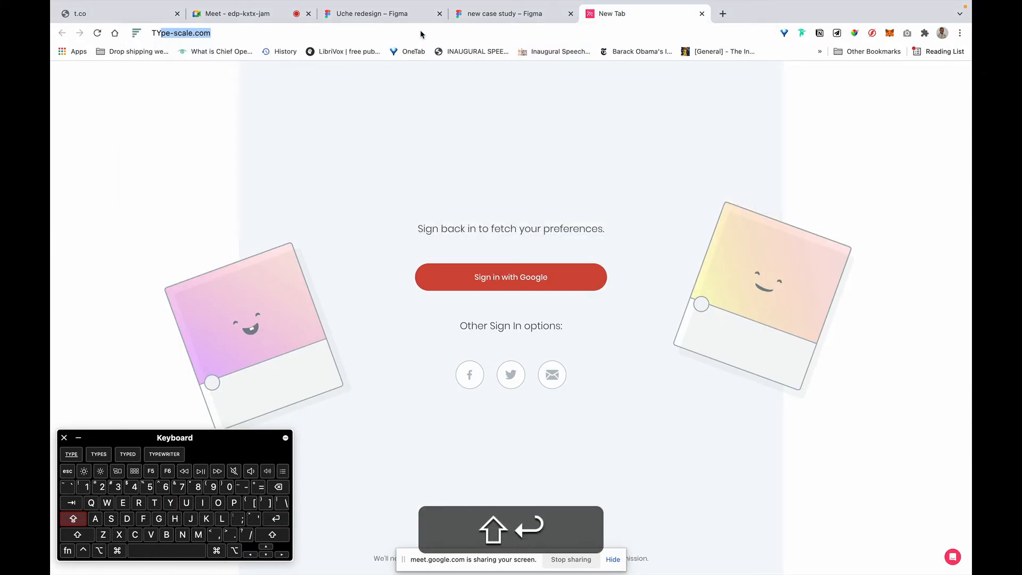
{"action": "left_click", "coordinate": [371, 14]}
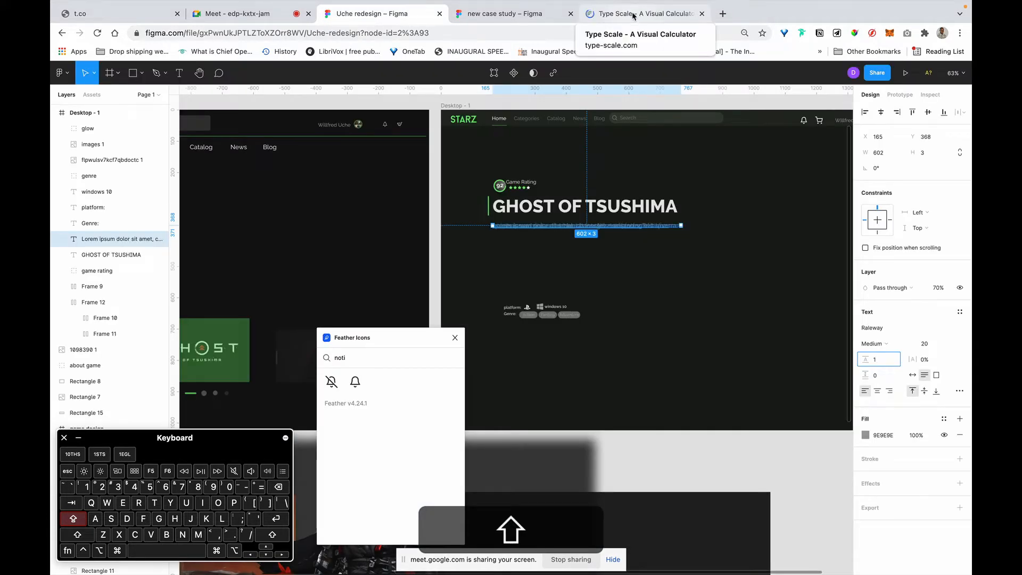
{"action": "left_click", "coordinate": [633, 15]}
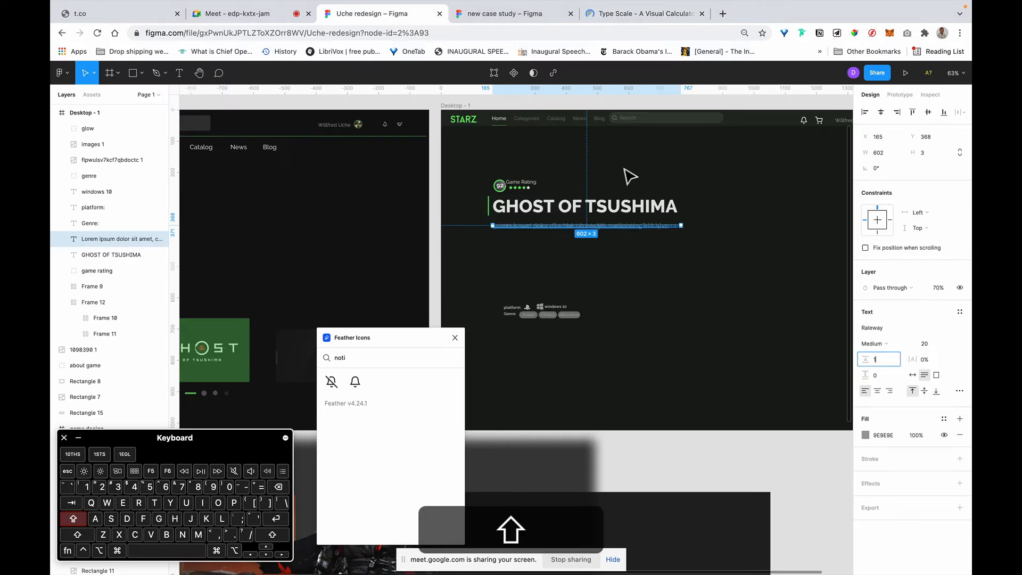
Step: Set the description paragraph's line height with the expression 20*1.125
{"action": "key", "text": "BackSpace"}
{"action": "type", "text": "2"}
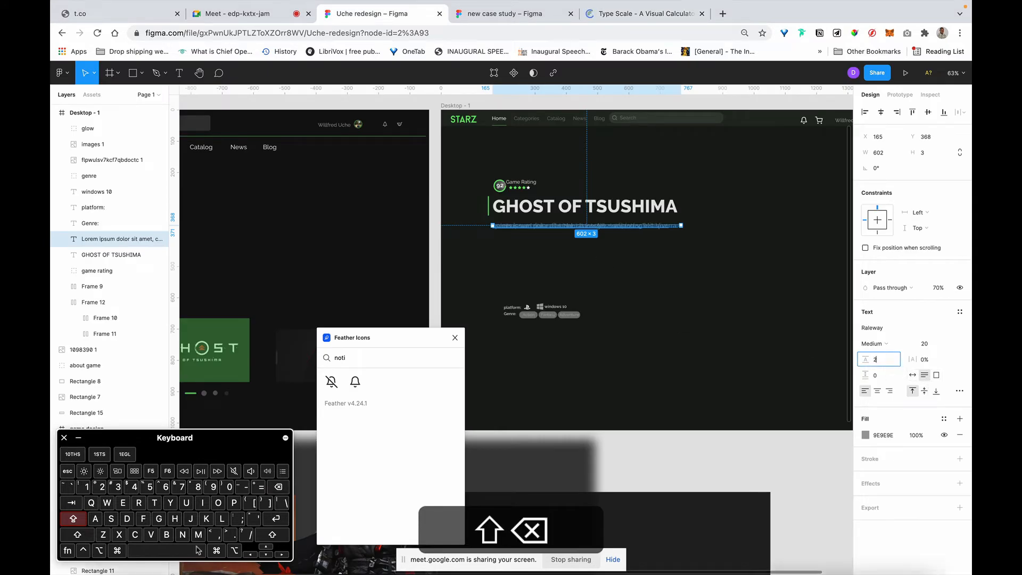
{"action": "left_click", "coordinate": [231, 484]}
{"action": "type", "text": "0"}
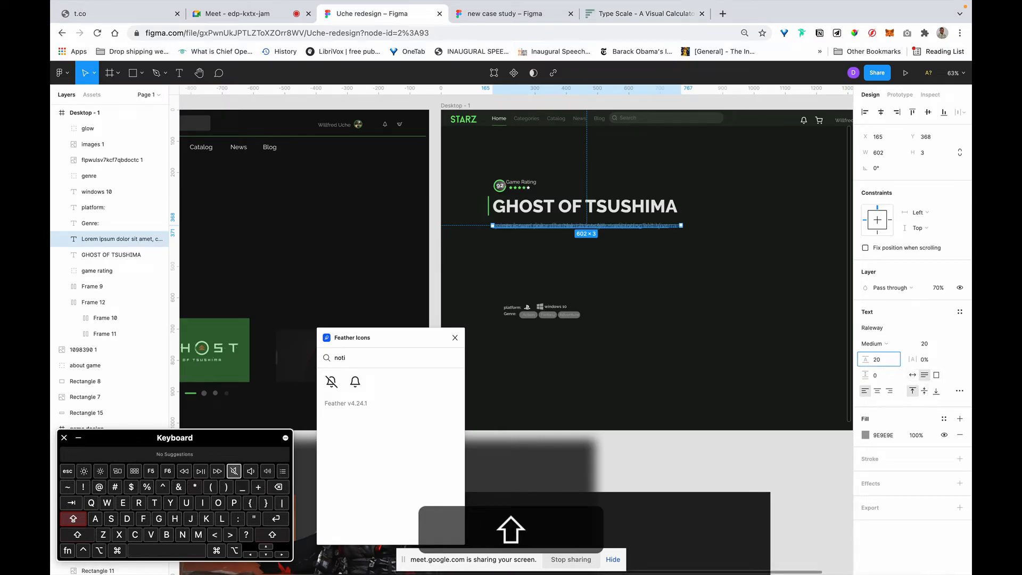
{"action": "type", "text": "*1."}
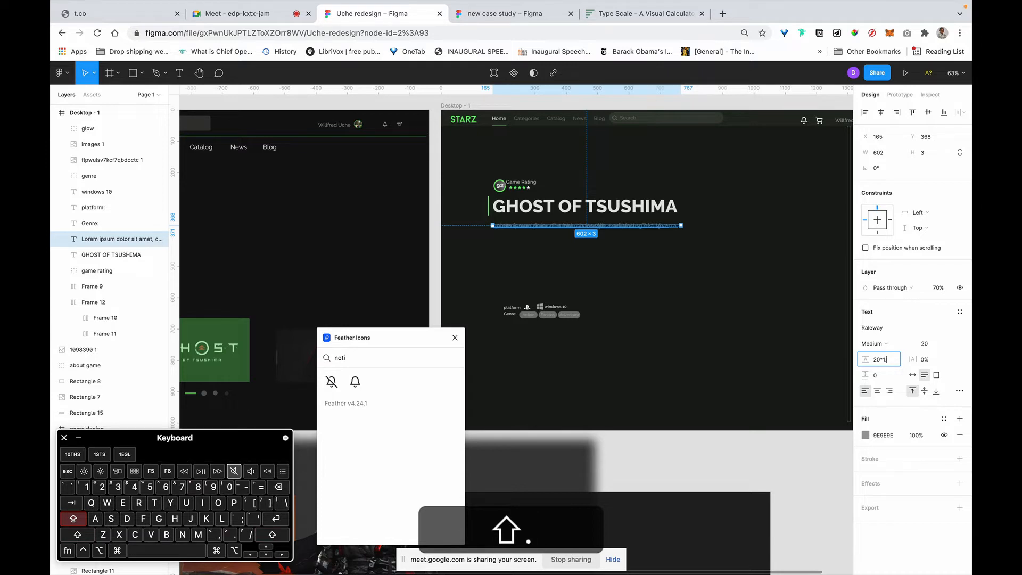
{"action": "type", "text": "125"}
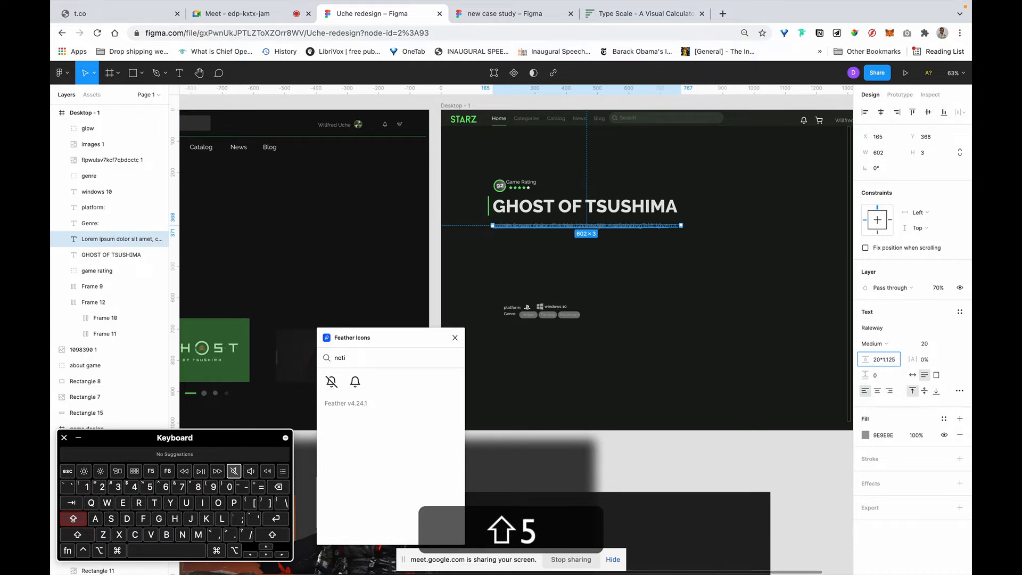
{"action": "key", "text": "Return"}
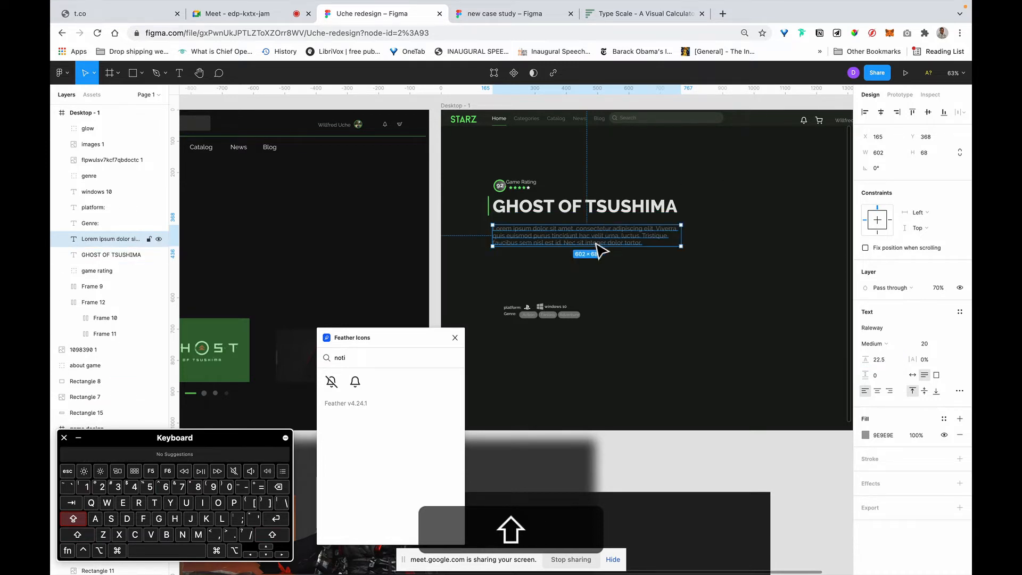
{"action": "left_click", "coordinate": [625, 172]}
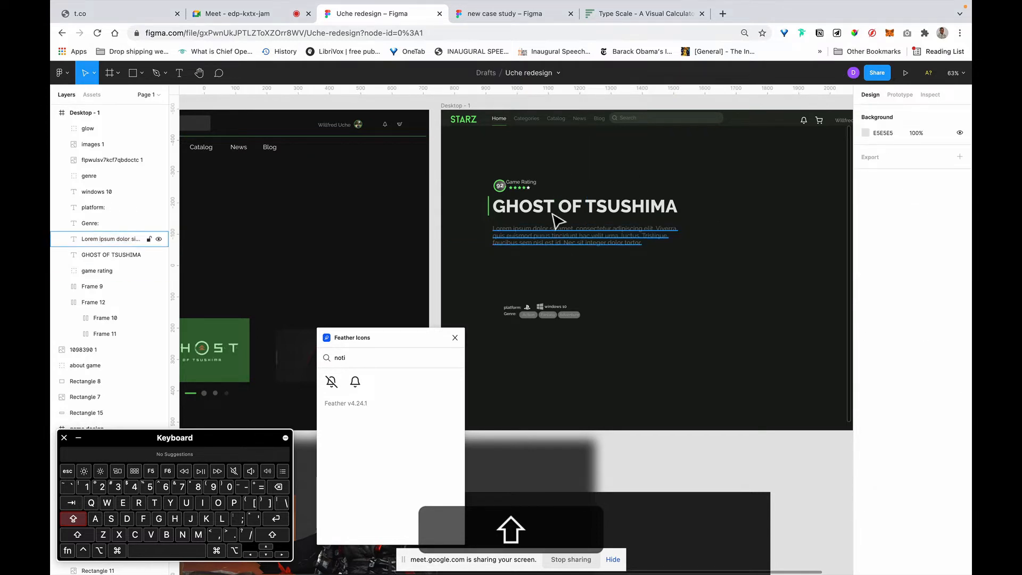
Step: Try the expression 22.5*2 as the description paragraph's line height
{"action": "left_click", "coordinate": [562, 242]}
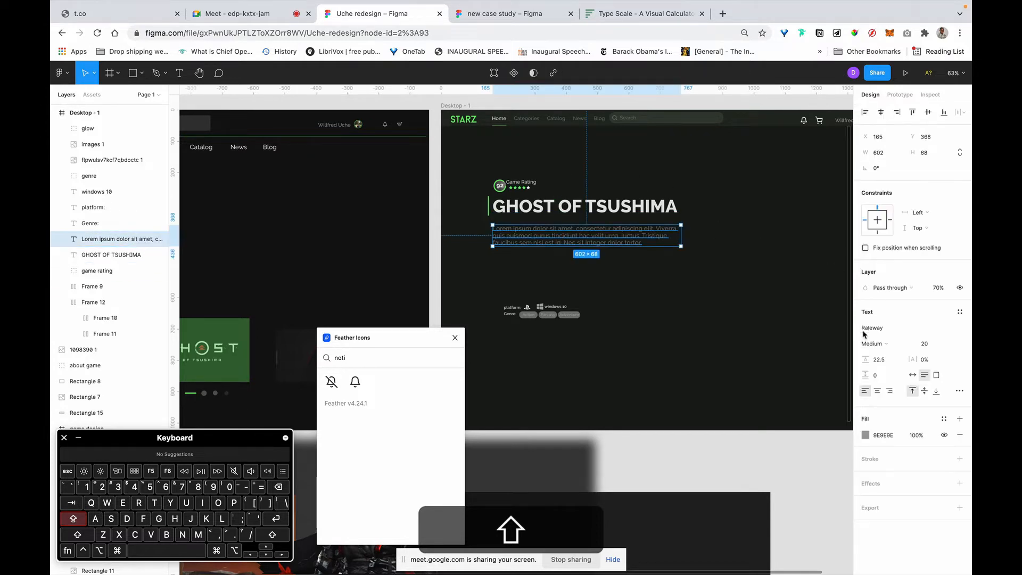
{"action": "left_click", "coordinate": [886, 360]}
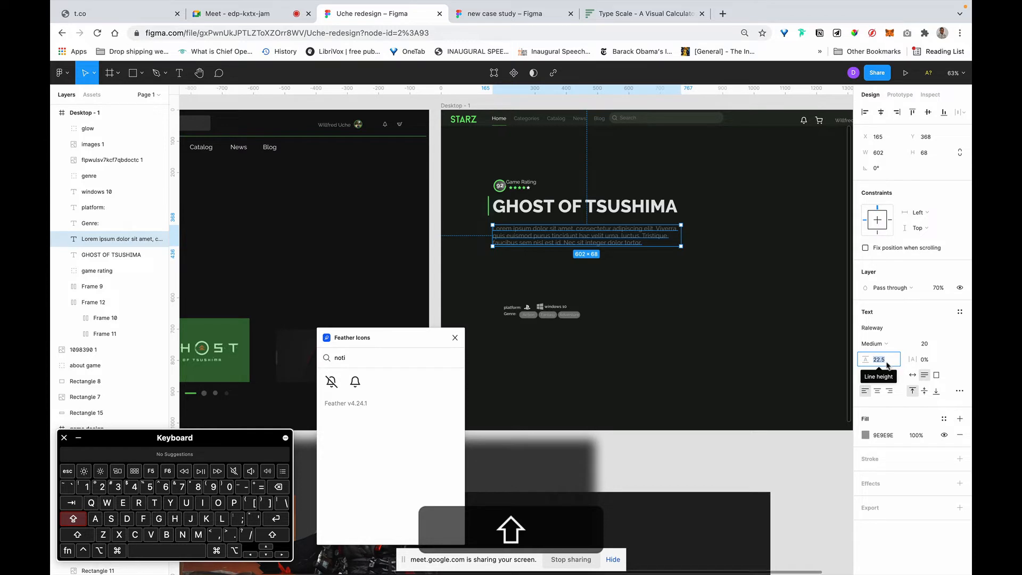
{"action": "left_click", "coordinate": [888, 362]}
{"action": "key", "text": "BackSpace"}
{"action": "type", "text": "3"}
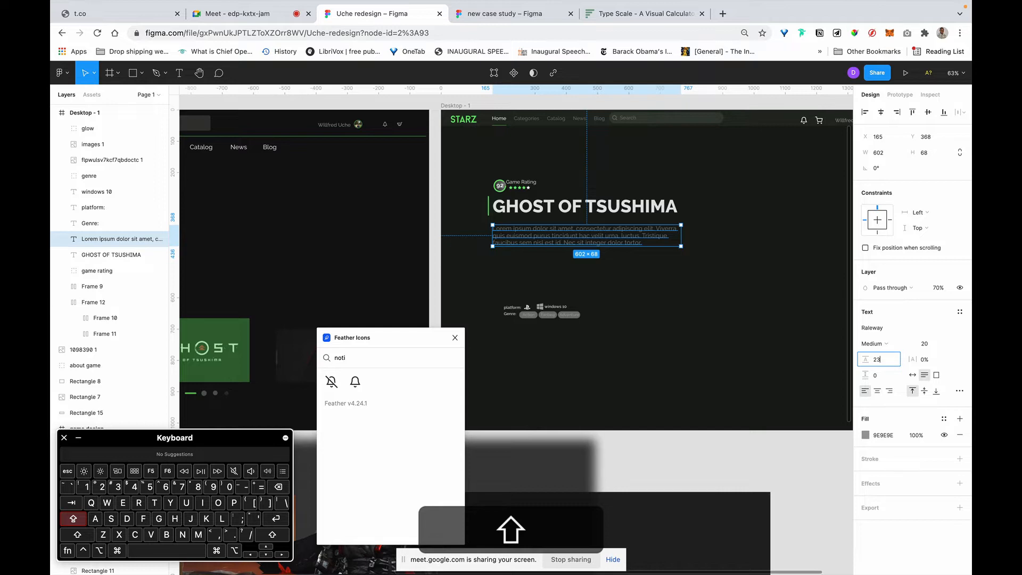
{"action": "key", "text": "BackSpace"}
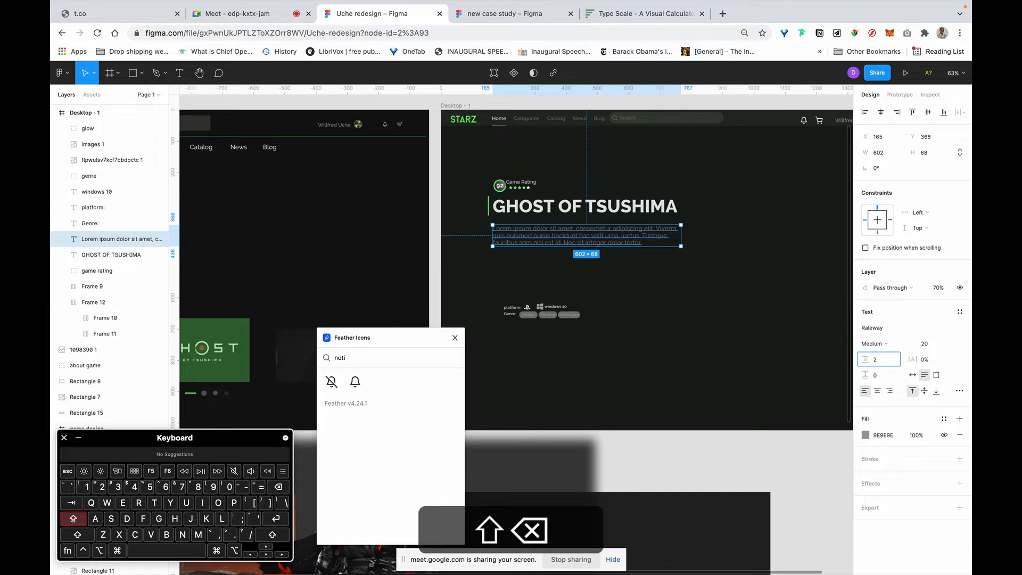
{"action": "type", "text": "2"}
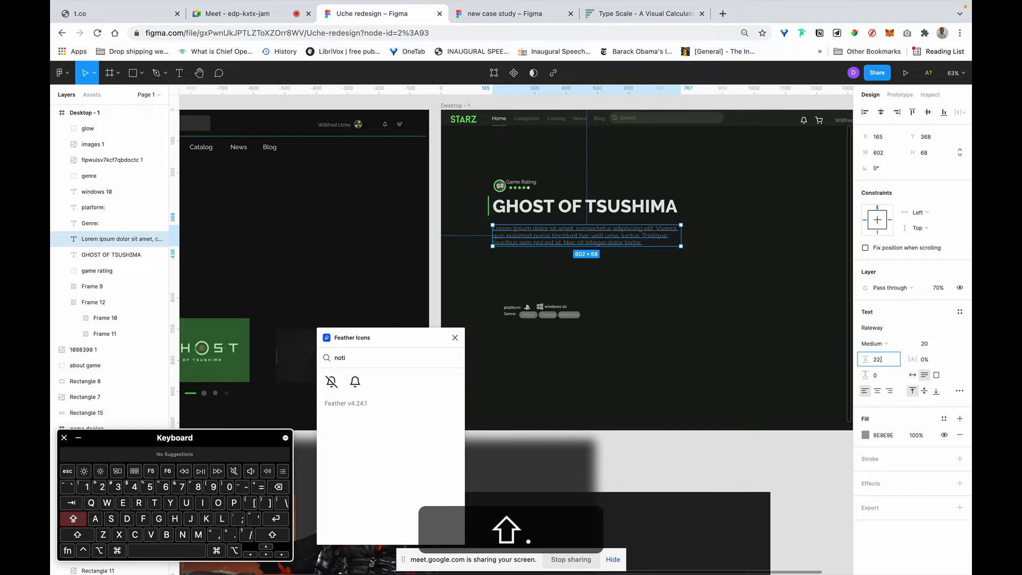
{"action": "type", "text": ".5*2"}
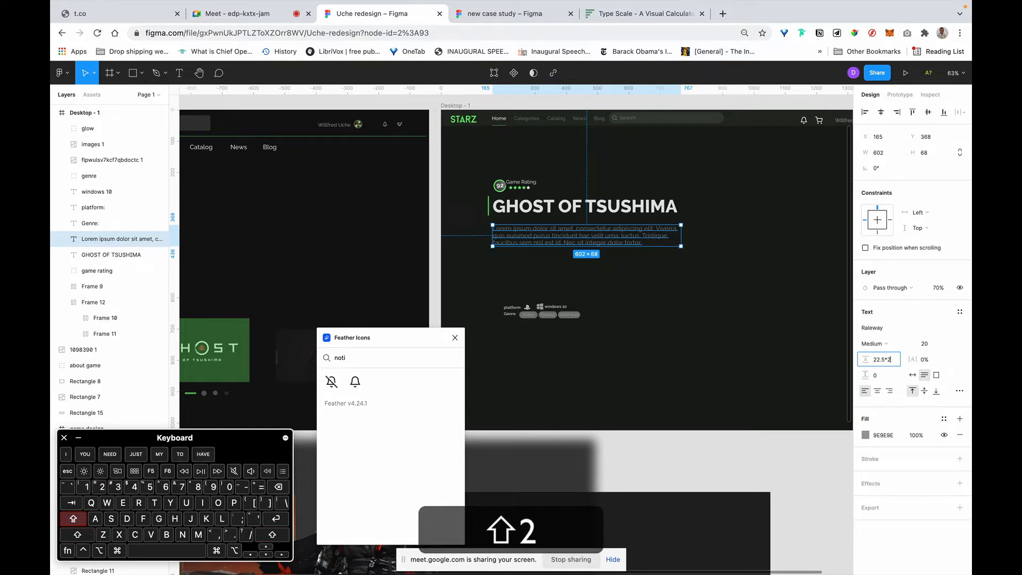
{"action": "key", "text": "Return"}
{"action": "left_click", "coordinate": [623, 297]}
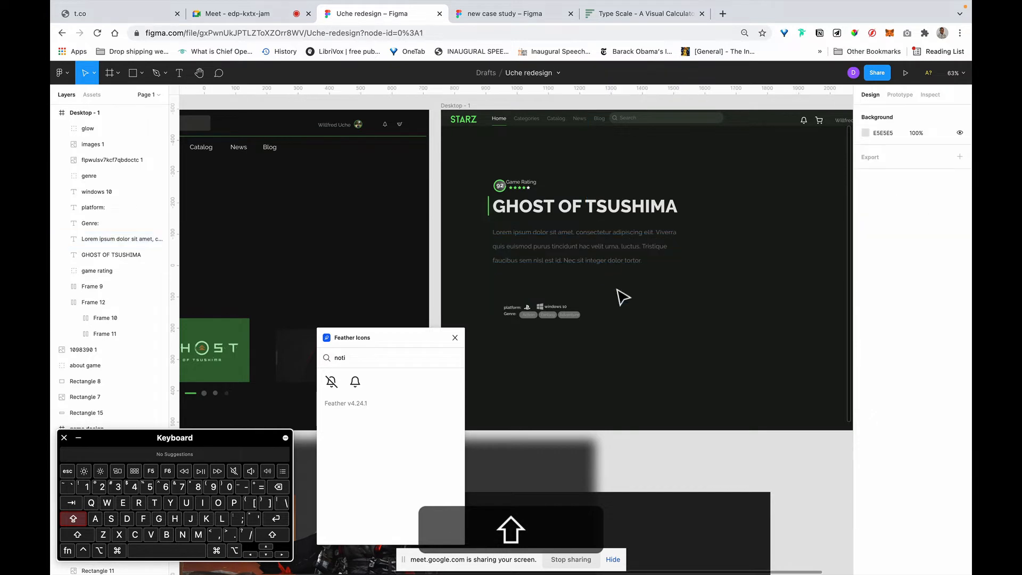
Step: Set the description paragraph's line height to 24
{"action": "left_click", "coordinate": [635, 261]}
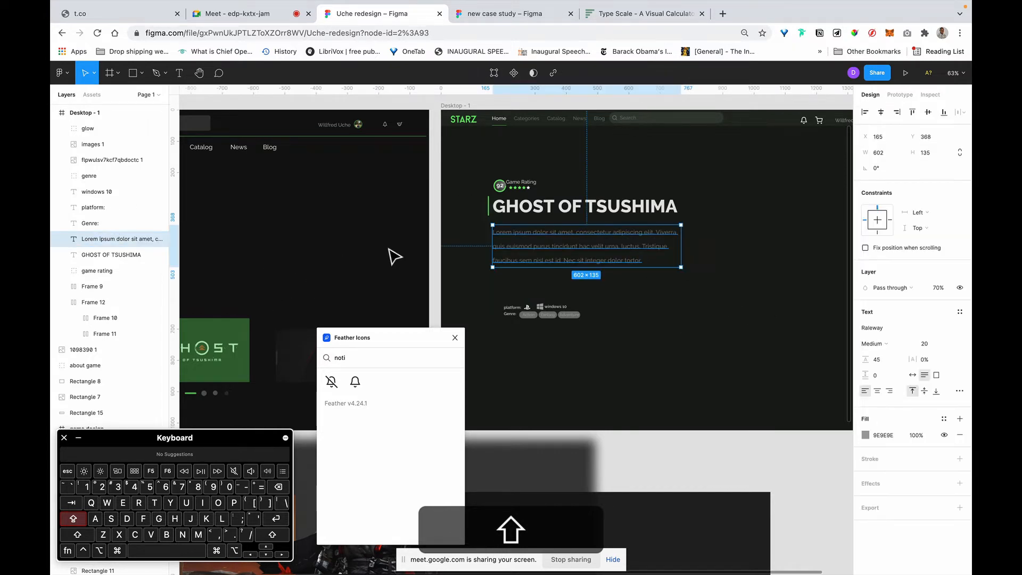
{"action": "type", "text": "23"}
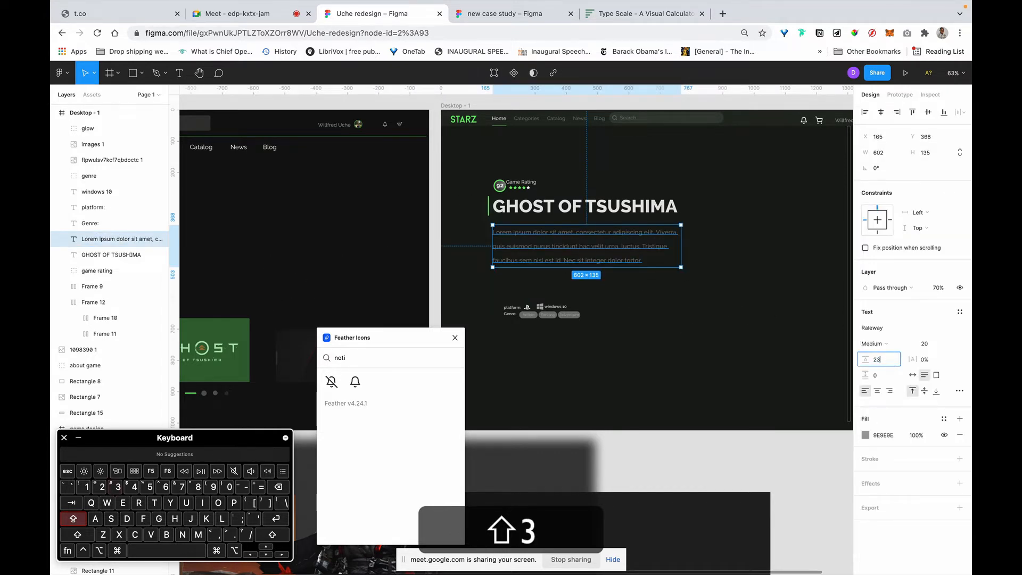
{"action": "key", "text": "BackSpace"}
{"action": "type", "text": "4"}
{"action": "key", "text": "Return"}
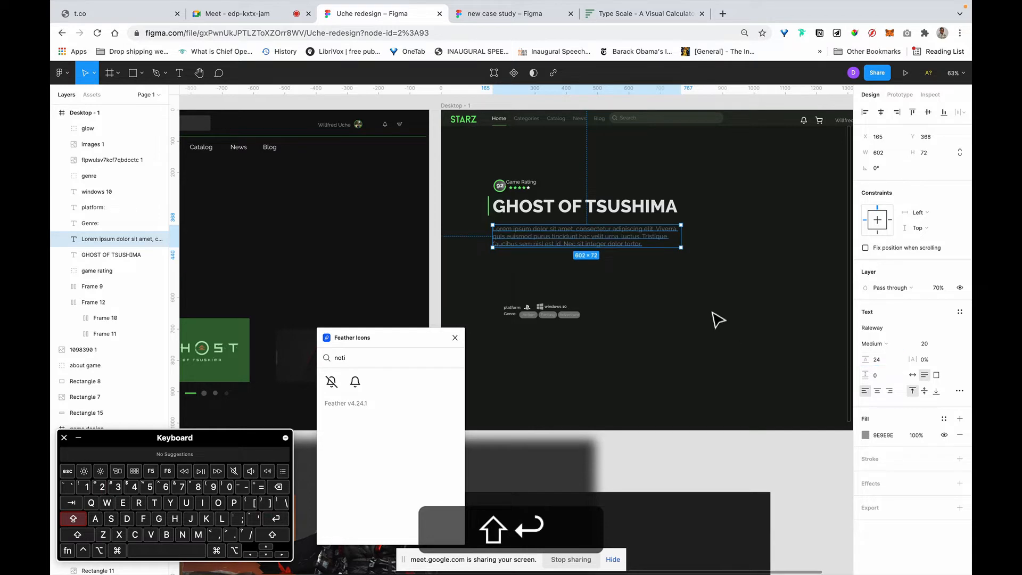
{"action": "left_click", "coordinate": [696, 295]}
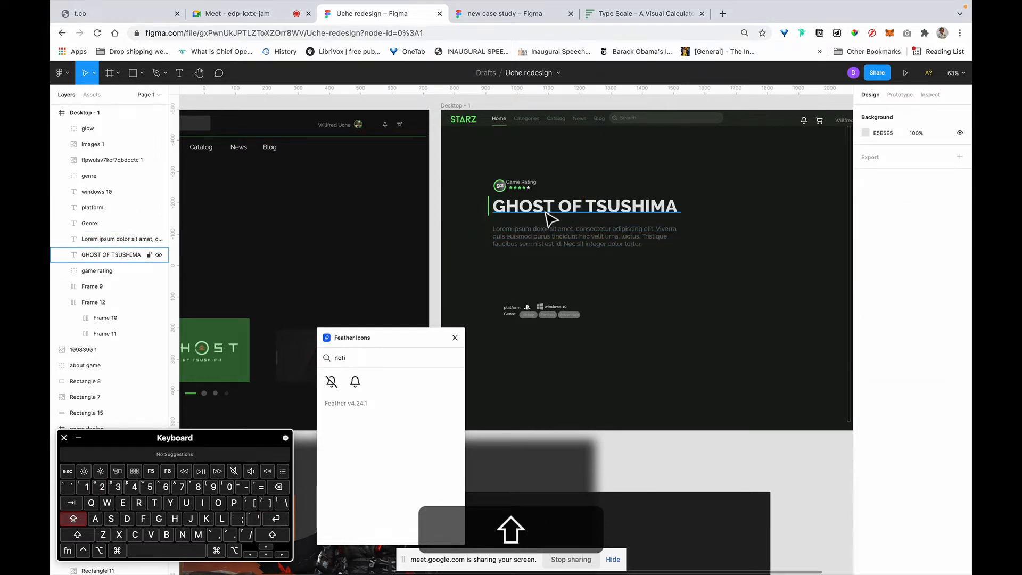
Step: Try a line height of 28 on the description paragraph and settle on 32
{"action": "left_click", "coordinate": [554, 235]}
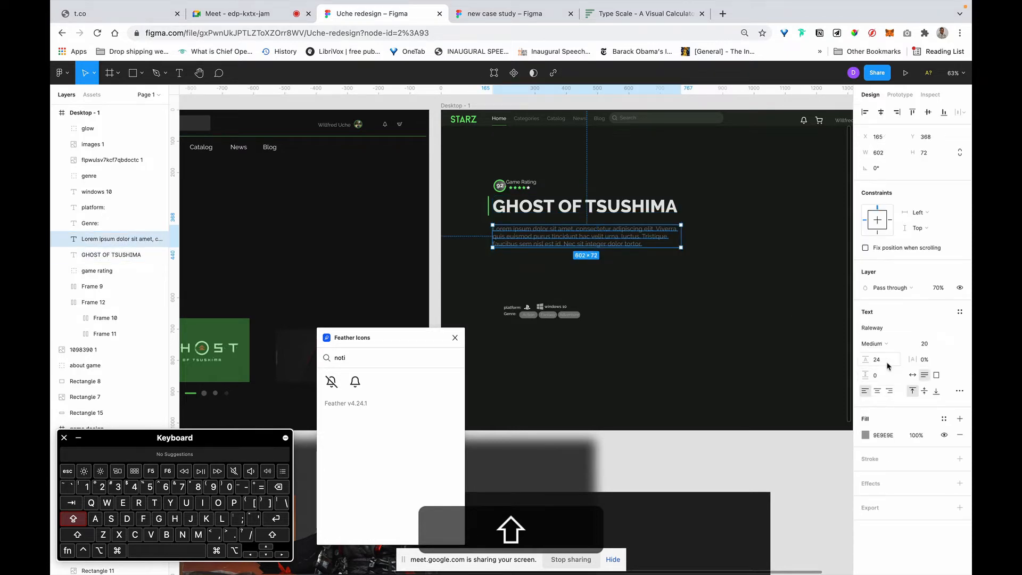
{"action": "type", "text": "28"}
{"action": "key", "text": "Return"}
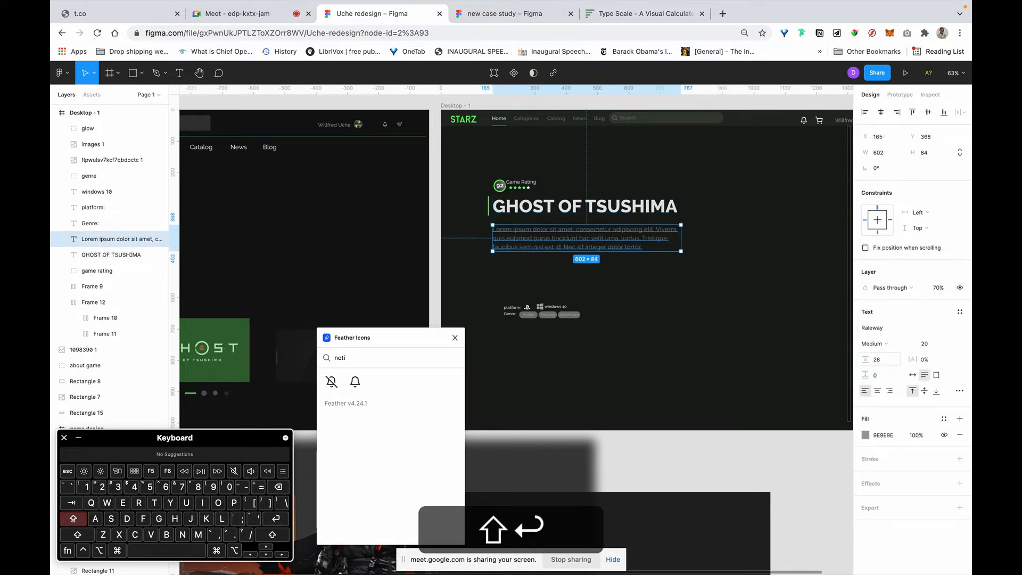
{"action": "type", "text": "32"}
{"action": "key", "text": "Return"}
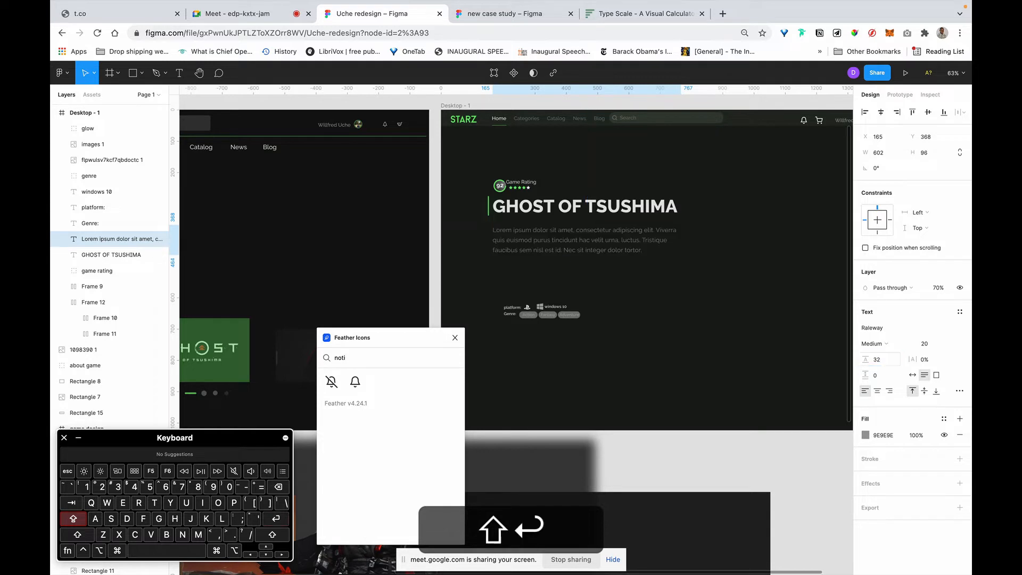
{"action": "left_click", "coordinate": [725, 190]}
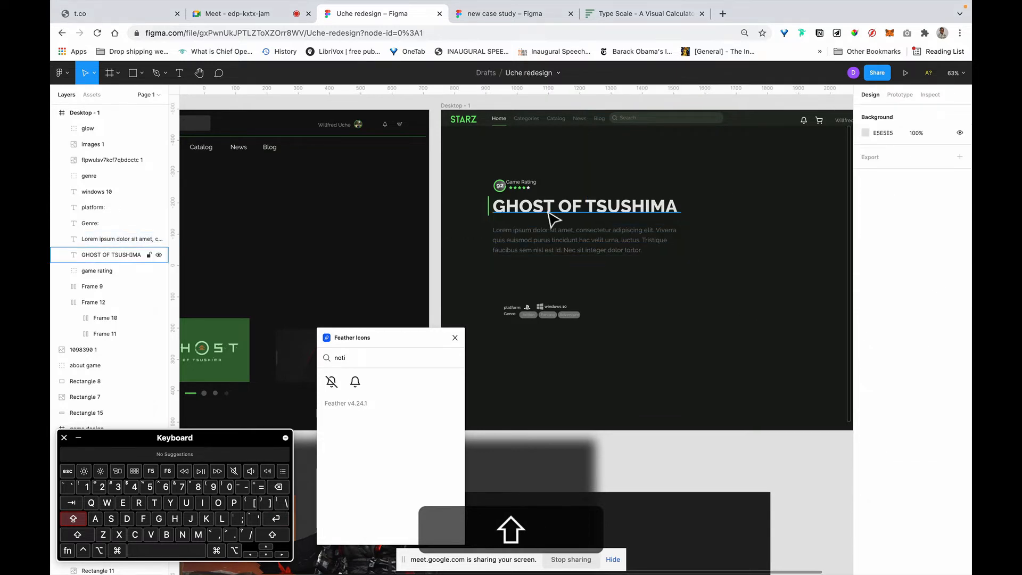
Step: Narrow the description paragraph's text box to about 589 so it matches the title's width
{"action": "left_click", "coordinate": [548, 213]}
{"action": "left_click", "coordinate": [544, 250]}
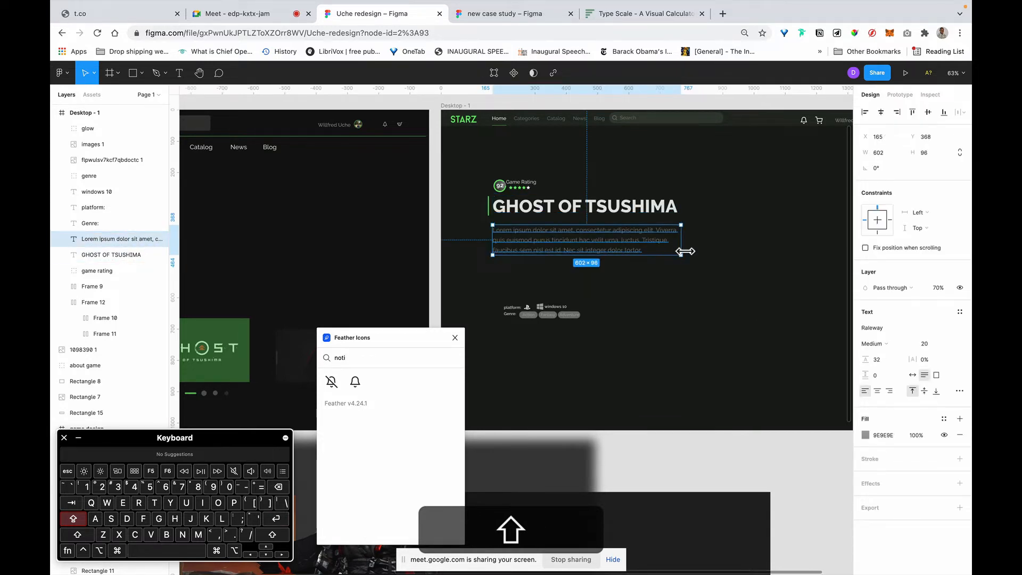
{"action": "left_click_drag", "start_coordinate": [682, 245], "coordinate": [682, 244]}
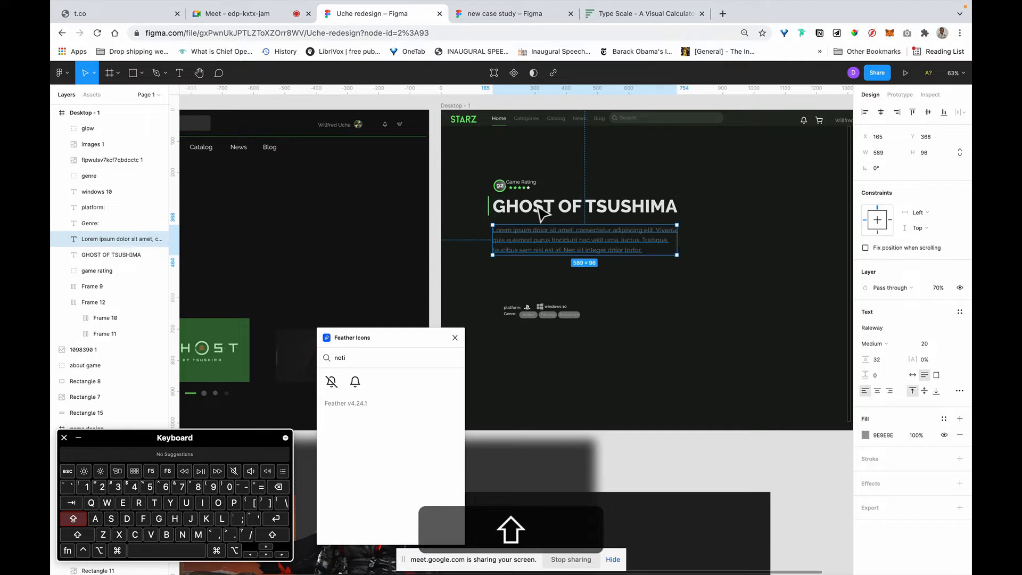
Step: Try spreading the green glow group beside the title to about 38 wide with 24 spacing
{"action": "left_click", "coordinate": [492, 215]}
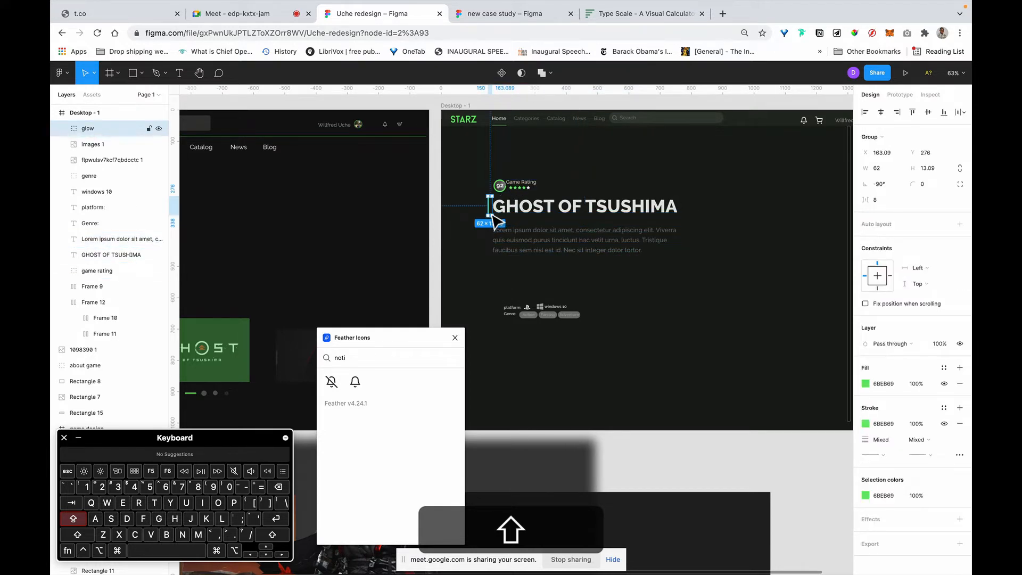
{"action": "scroll", "coordinate": [492, 214], "scroll_direction": "up", "scroll_amount": 10}
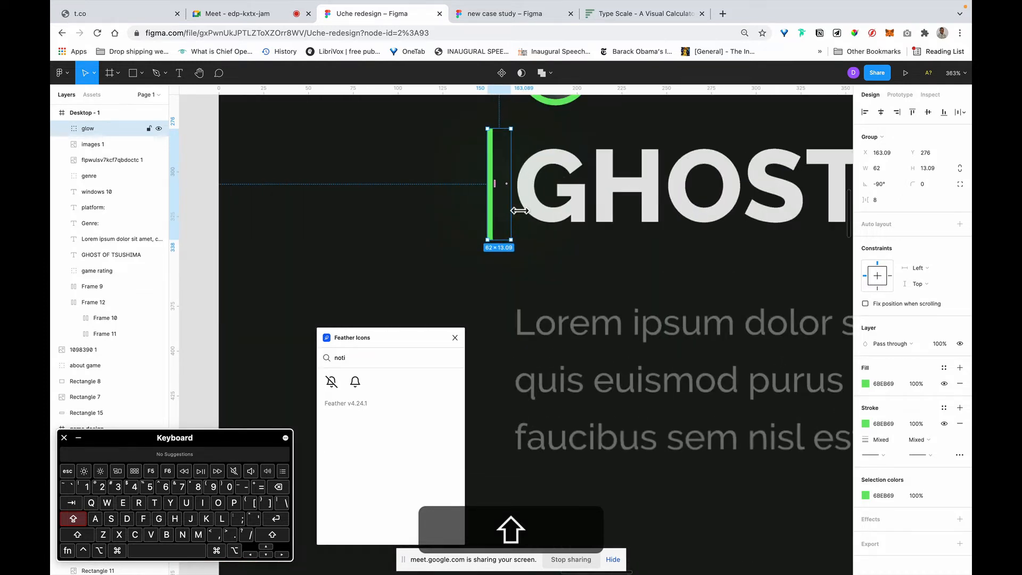
{"action": "left_click_drag", "start_coordinate": [516, 211], "coordinate": [571, 191]}
{"action": "scroll", "coordinate": [571, 191], "scroll_direction": "down", "scroll_amount": 10}
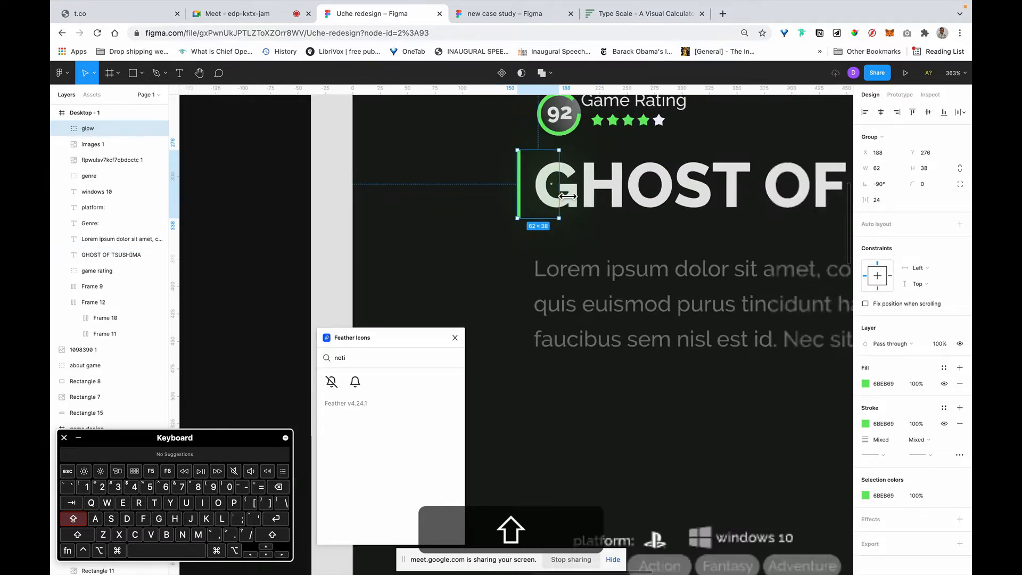
{"action": "scroll", "coordinate": [549, 203], "scroll_direction": "up", "scroll_amount": 4}
{"action": "scroll", "coordinate": [548, 202], "scroll_direction": "up", "scroll_amount": 5}
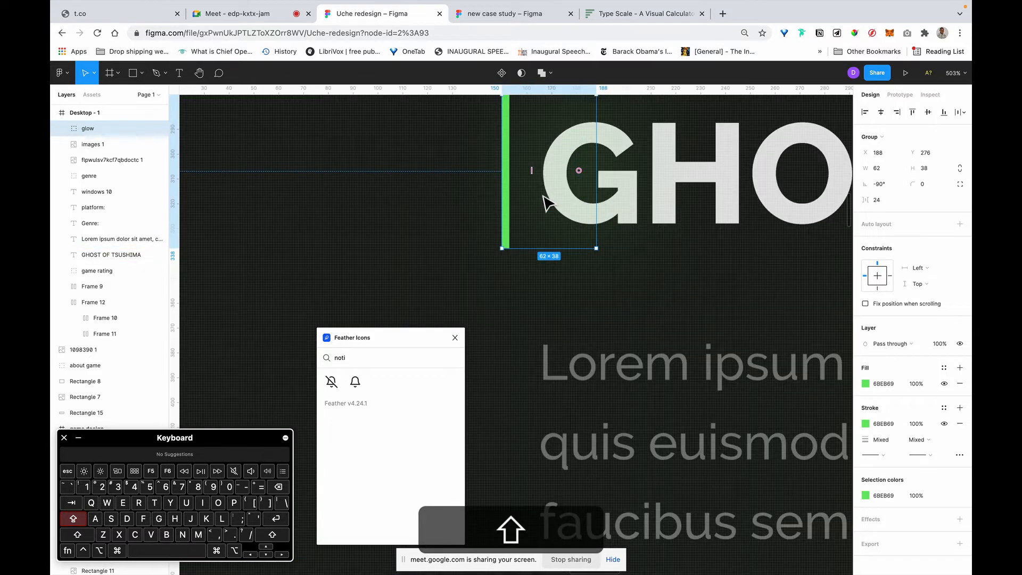
Step: Delete the green glow group, including its rectangle and vertical line, beside the GHOST OF TSUSHIMA title
{"action": "left_click", "coordinate": [536, 213]}
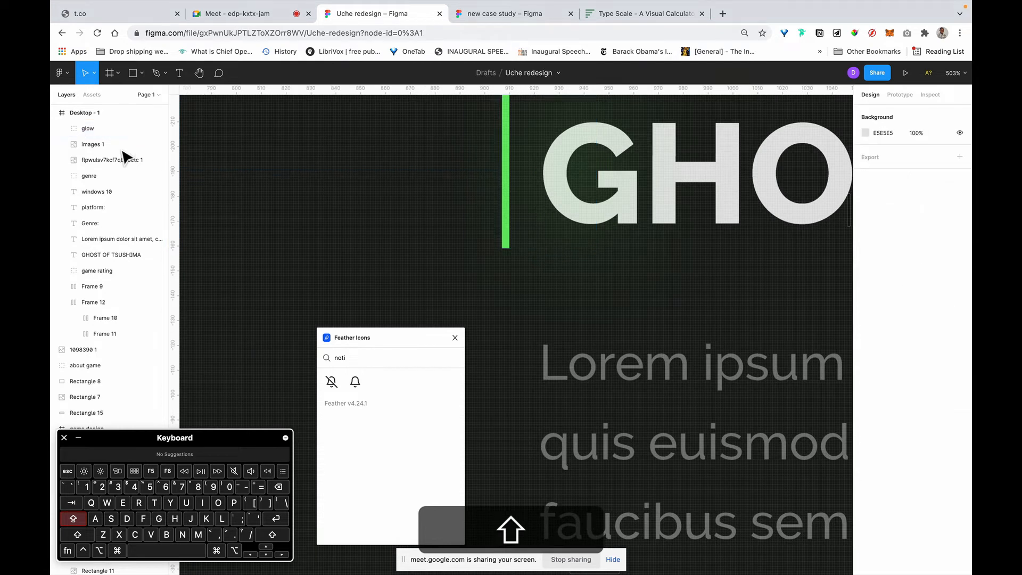
{"action": "left_click", "coordinate": [80, 130]}
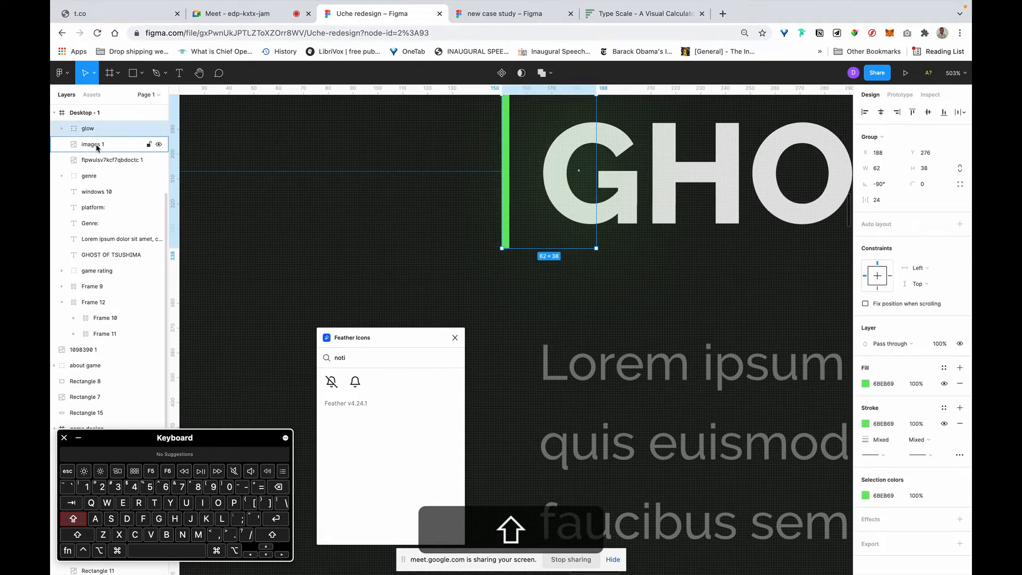
{"action": "left_click", "coordinate": [62, 129]}
{"action": "left_click", "coordinate": [101, 177]}
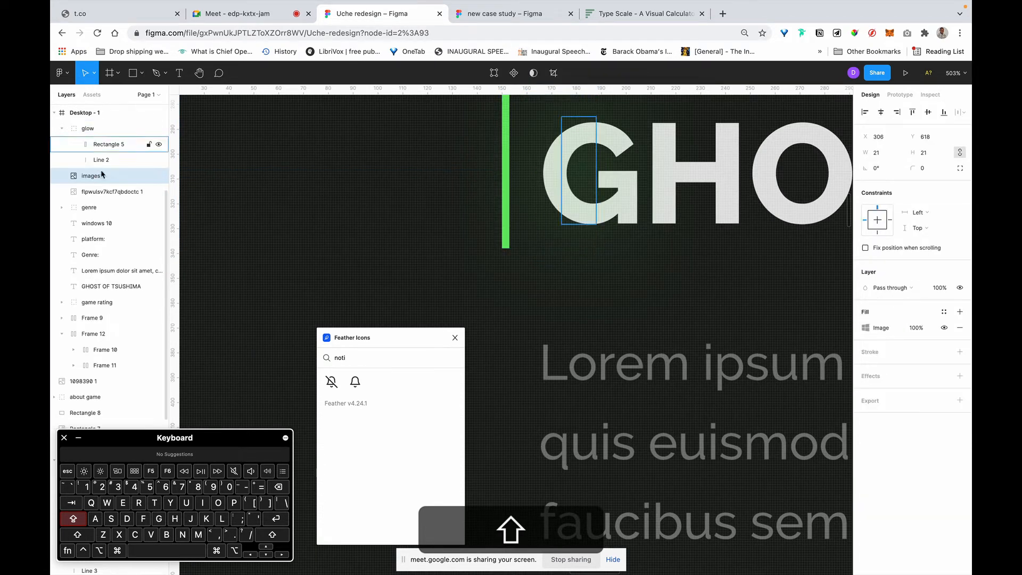
{"action": "scroll", "coordinate": [681, 184], "scroll_direction": "down", "scroll_amount": 10}
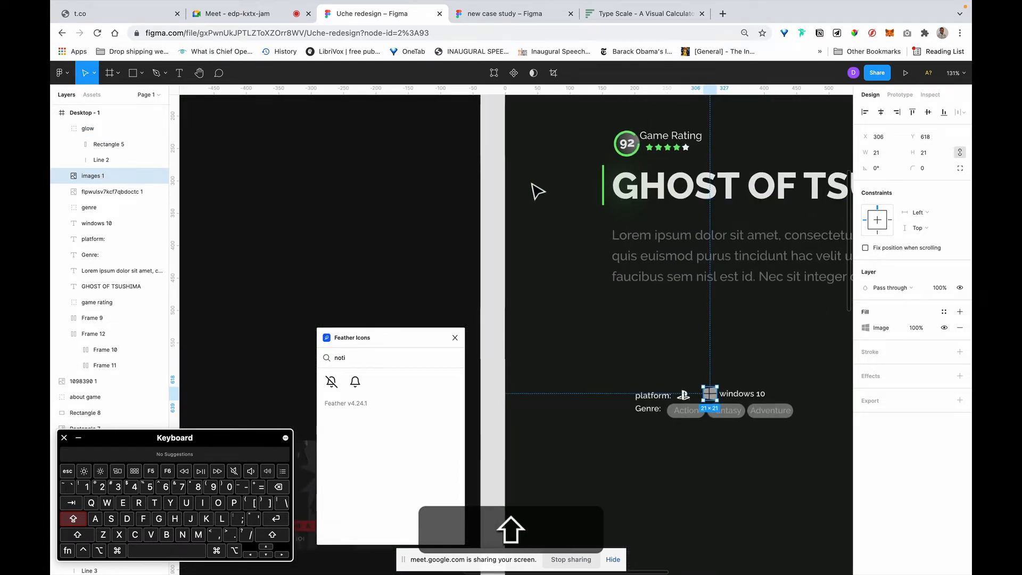
{"action": "left_click", "coordinate": [618, 198]}
{"action": "key", "text": "BackSpace"}
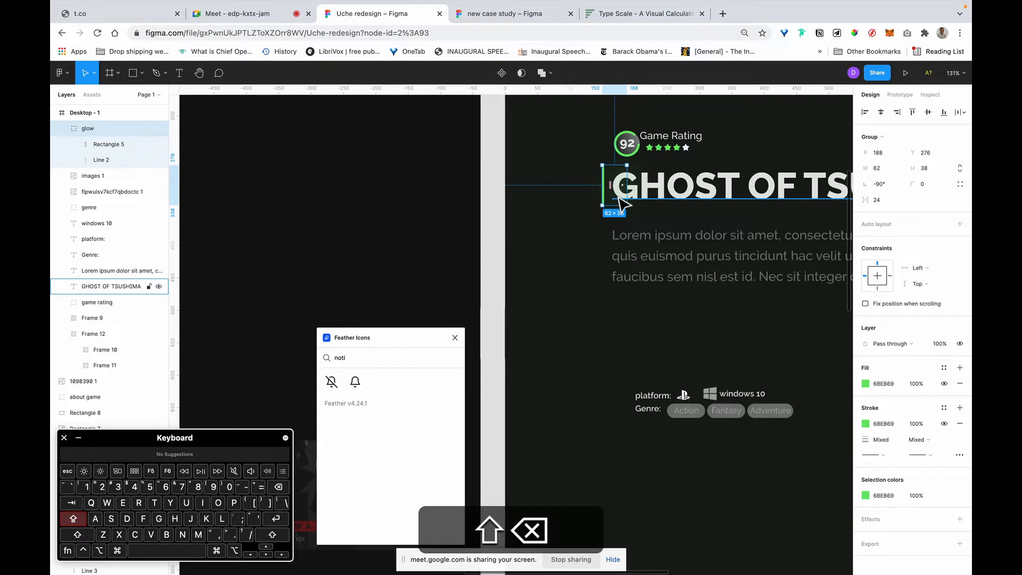
{"action": "key", "text": "BackSpace"}
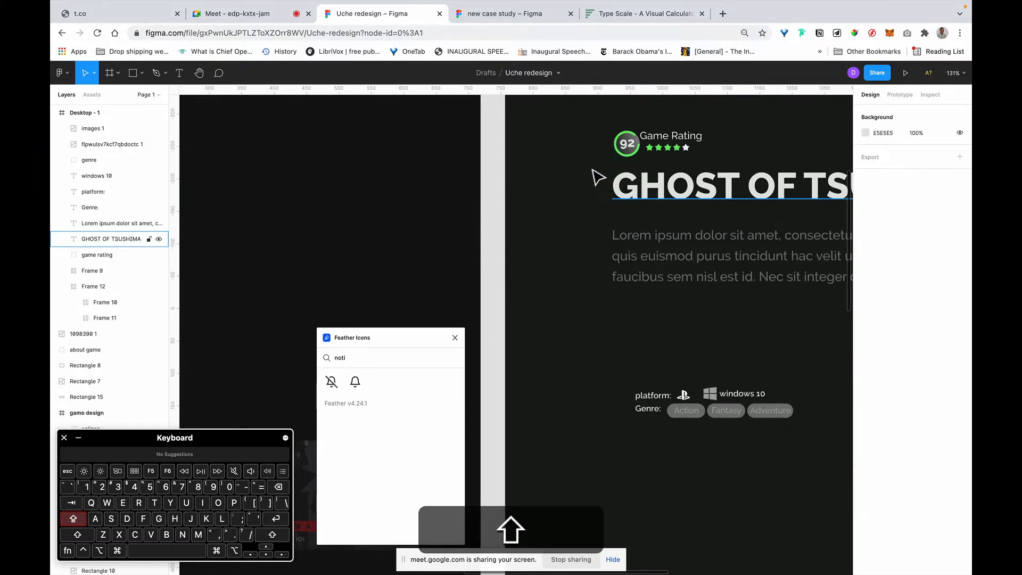
Step: Ungroup the game rating group above the GHOST OF TSUSHIMA title
{"action": "scroll", "coordinate": [633, 214], "scroll_direction": "right", "scroll_amount": 7}
{"action": "scroll", "coordinate": [633, 214], "scroll_direction": "down", "scroll_amount": 5}
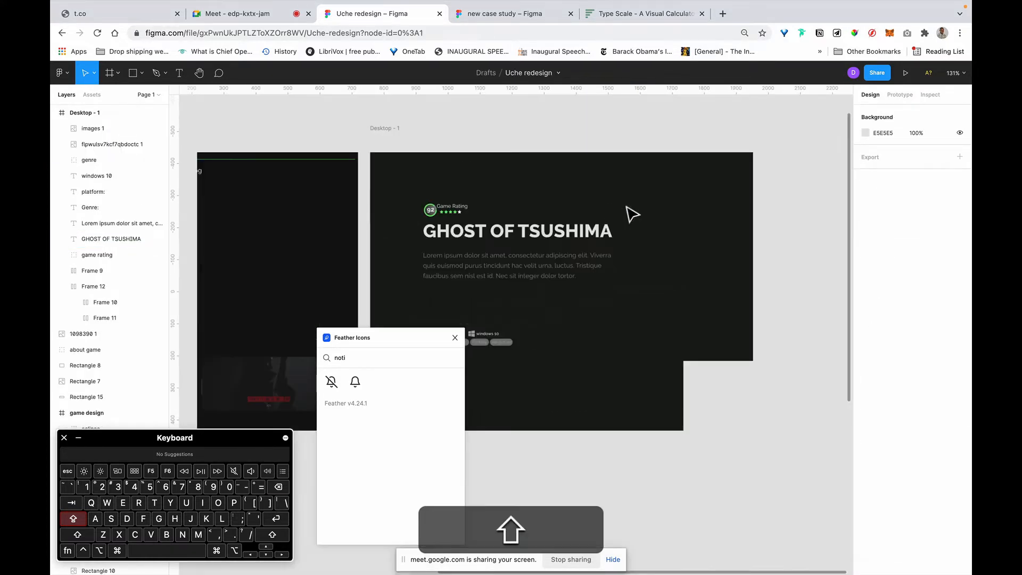
{"action": "scroll", "coordinate": [628, 209], "scroll_direction": "up", "scroll_amount": 5}
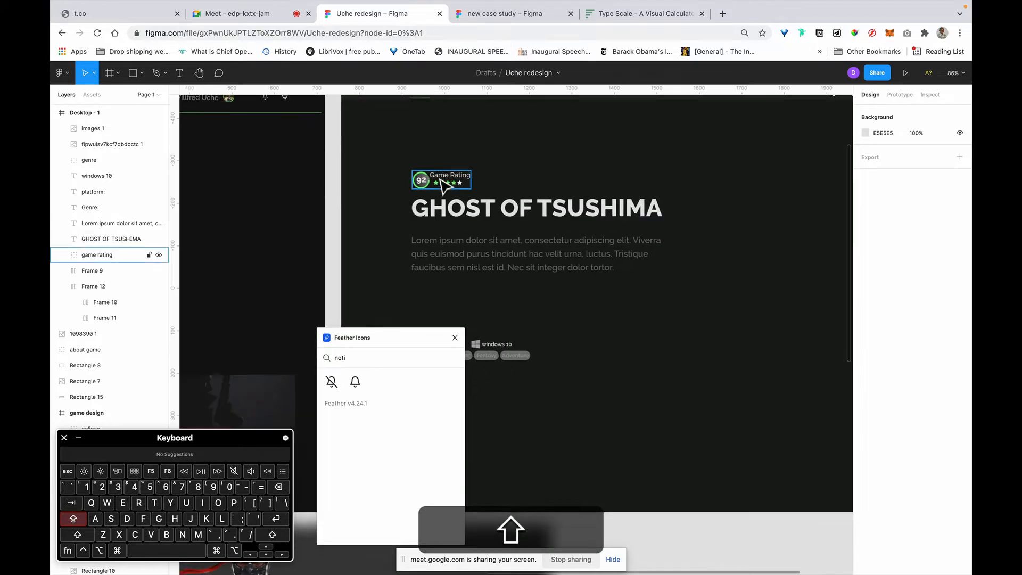
{"action": "left_click", "coordinate": [449, 181]}
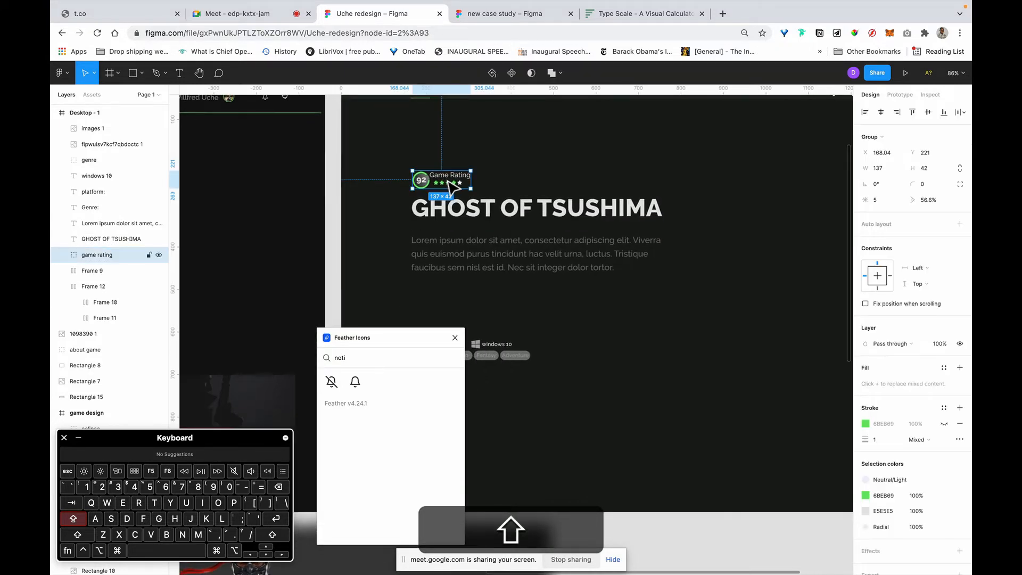
{"action": "right_click", "coordinate": [448, 181]}
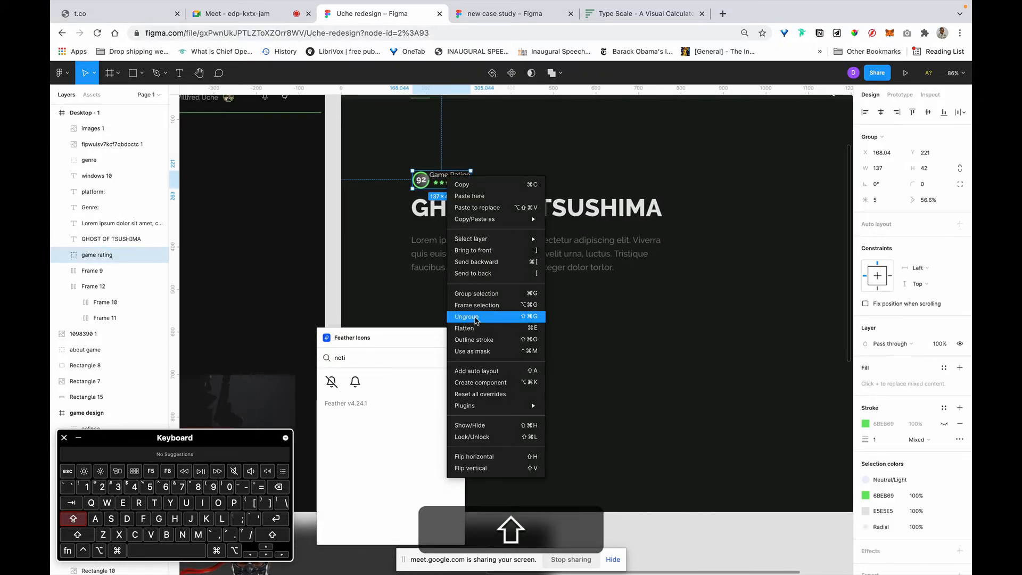
{"action": "key", "text": "shift+super+g"}
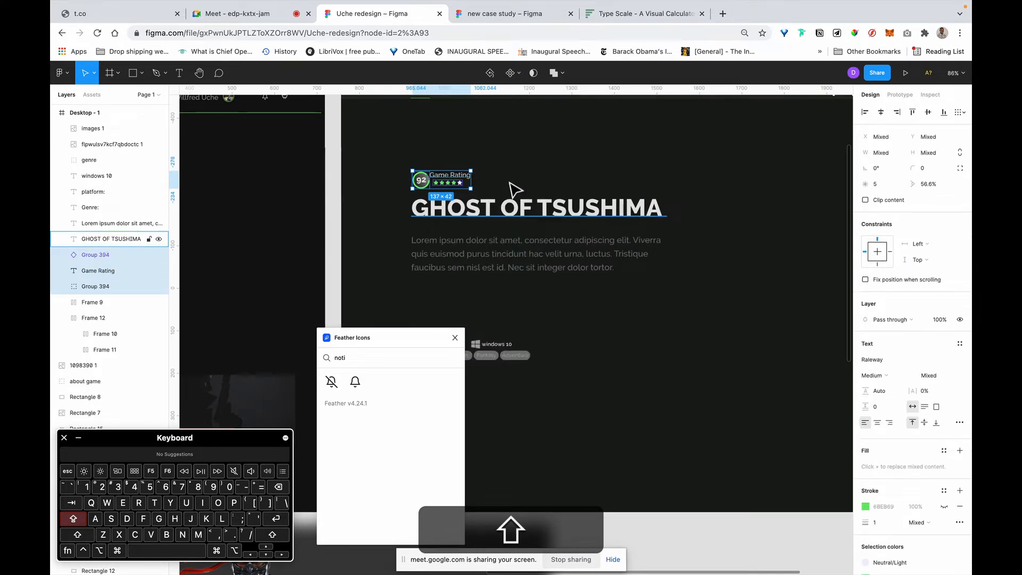
{"action": "left_click", "coordinate": [516, 186]}
{"action": "scroll", "coordinate": [517, 187], "scroll_direction": "up", "scroll_amount": 5}
{"action": "scroll", "coordinate": [426, 181], "scroll_direction": "left", "scroll_amount": 2}
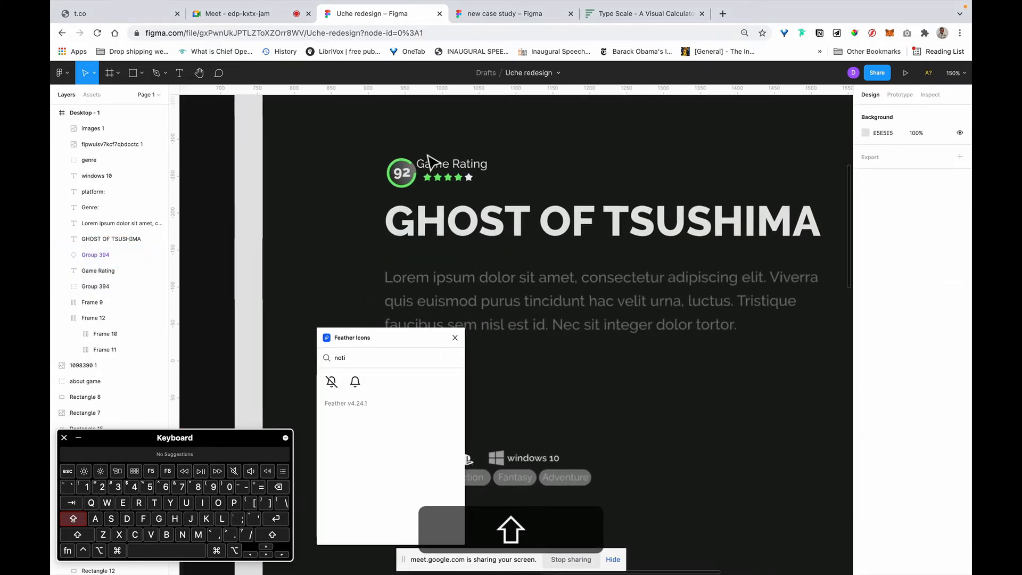
{"action": "left_click", "coordinate": [410, 180]}
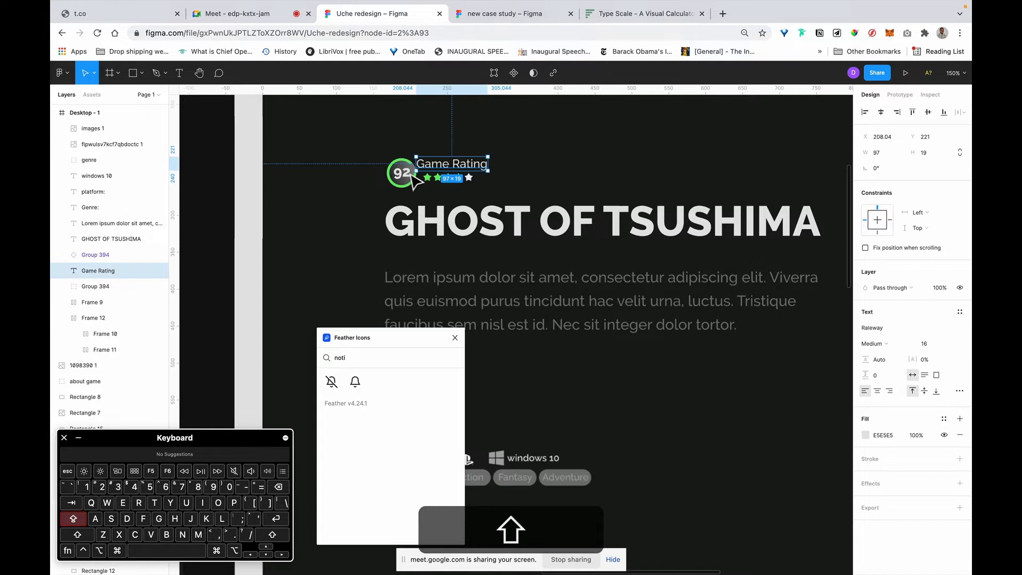
{"action": "left_click", "coordinate": [461, 179]}
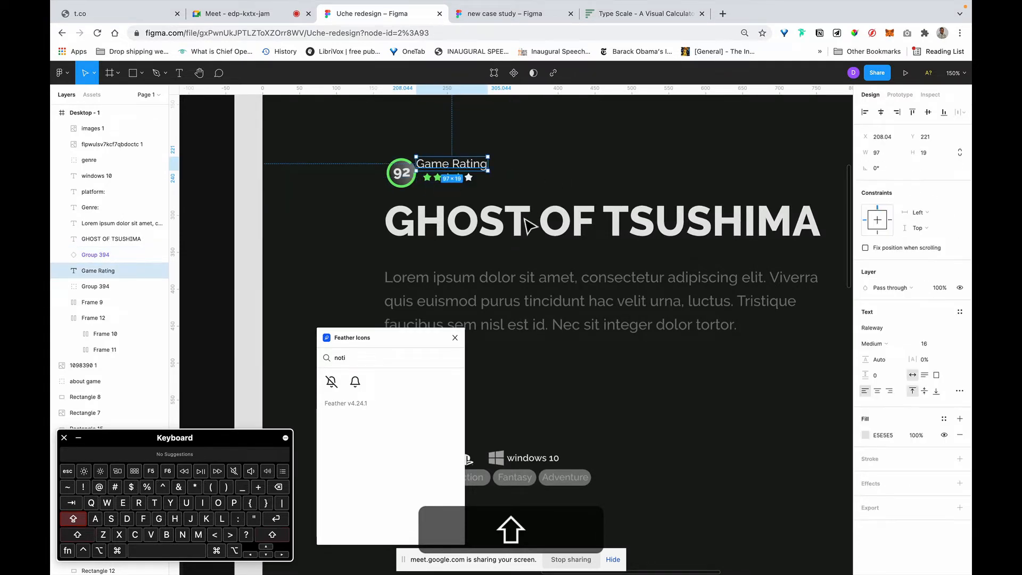
{"action": "key", "text": "Escape"}
{"action": "scroll", "coordinate": [529, 224], "scroll_direction": "down", "scroll_amount": 5}
{"action": "scroll", "coordinate": [525, 219], "scroll_direction": "up", "scroll_amount": 5}
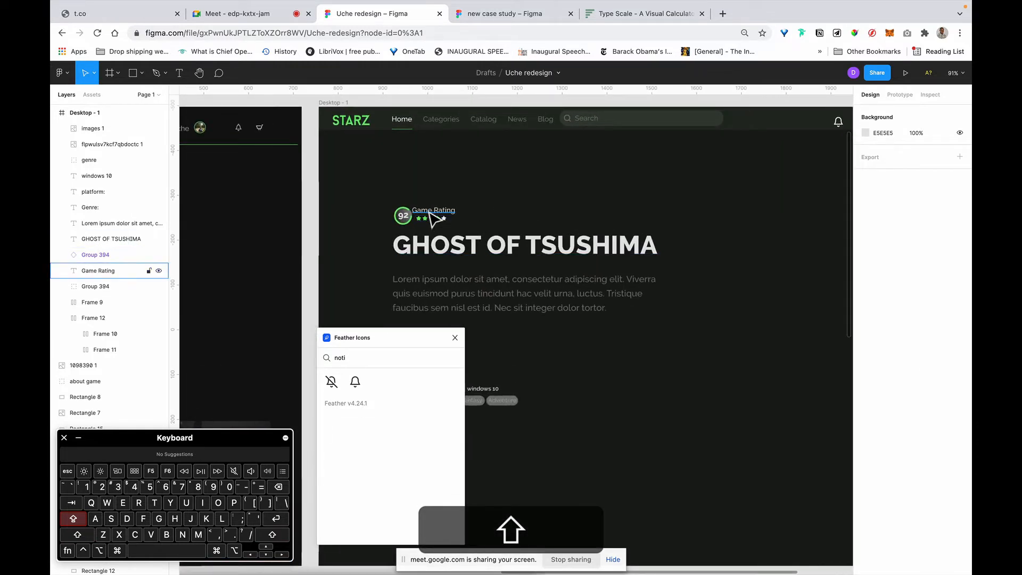
Step: Move the Game Rating label below the description and place the star row just above the title's left end at about X 173, Y 257
{"action": "left_click", "coordinate": [445, 226]}
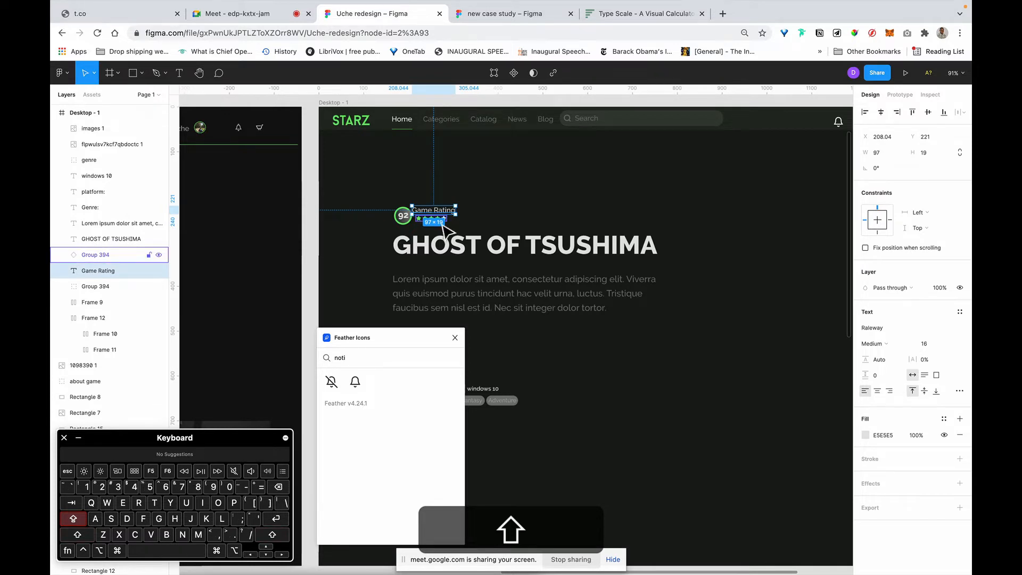
{"action": "left_click", "coordinate": [439, 219], "text": "shift"}
{"action": "left_click_drag", "start_coordinate": [440, 221], "coordinate": [592, 379]}
{"action": "left_click", "coordinate": [534, 341]}
{"action": "left_click_drag", "start_coordinate": [521, 344], "coordinate": [415, 224]}
{"action": "left_click", "coordinate": [411, 221]}
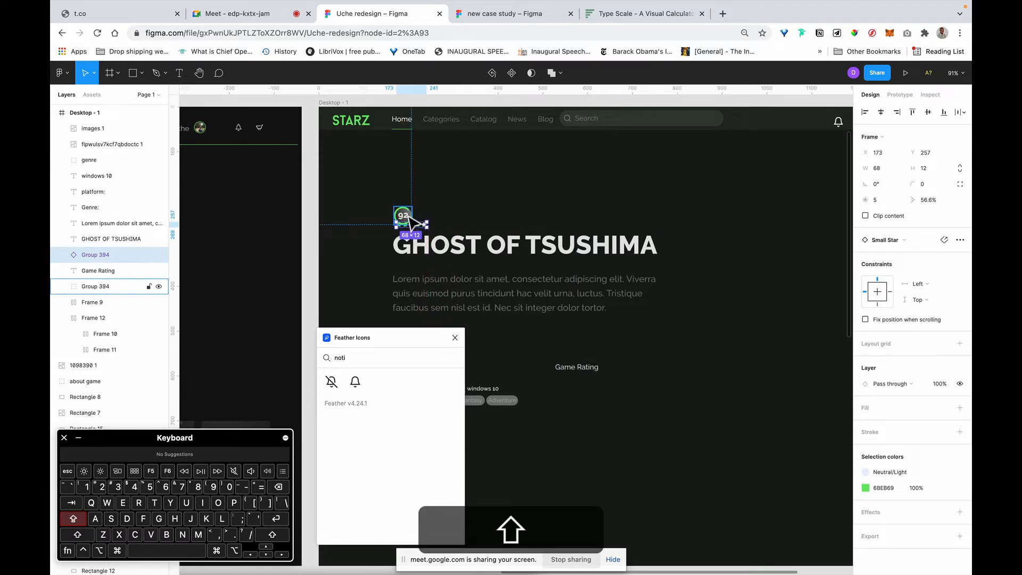
Step: Move the 92 rating badge below the description paragraph, to about X 173, Y 500
{"action": "scroll", "coordinate": [405, 200], "scroll_direction": "down", "scroll_amount": 2}
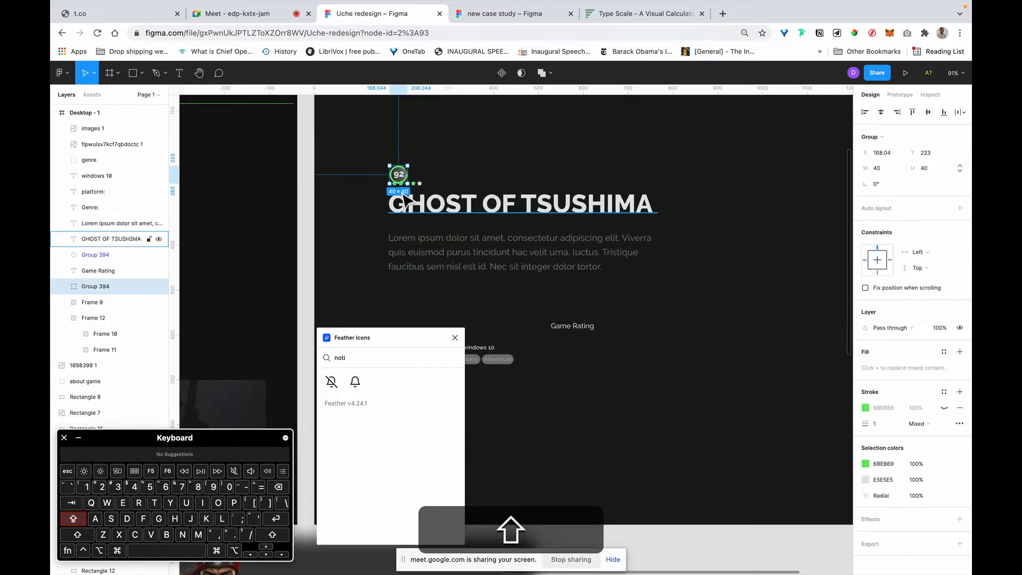
{"action": "left_click", "coordinate": [405, 200]}
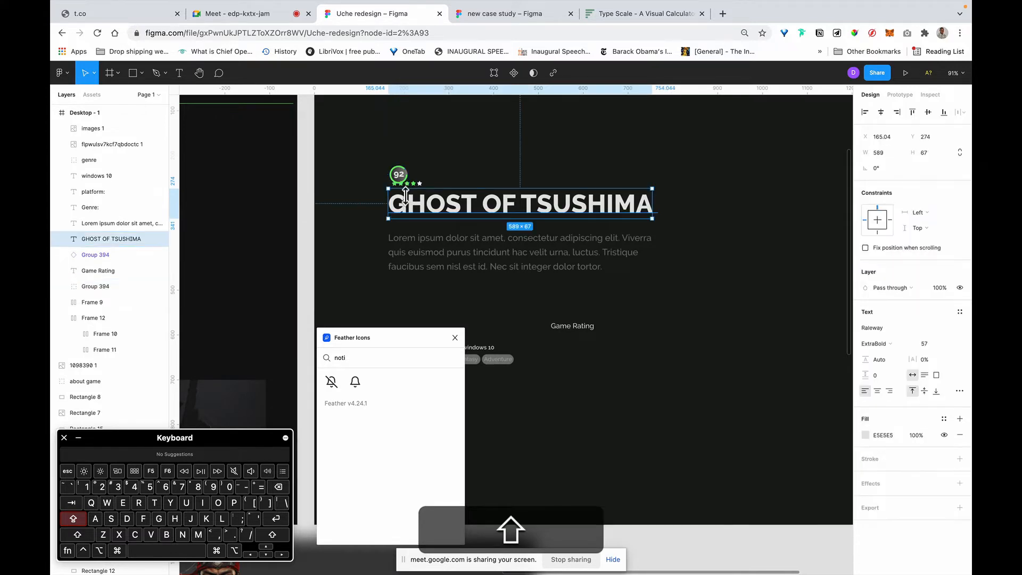
{"action": "left_click", "coordinate": [403, 179]}
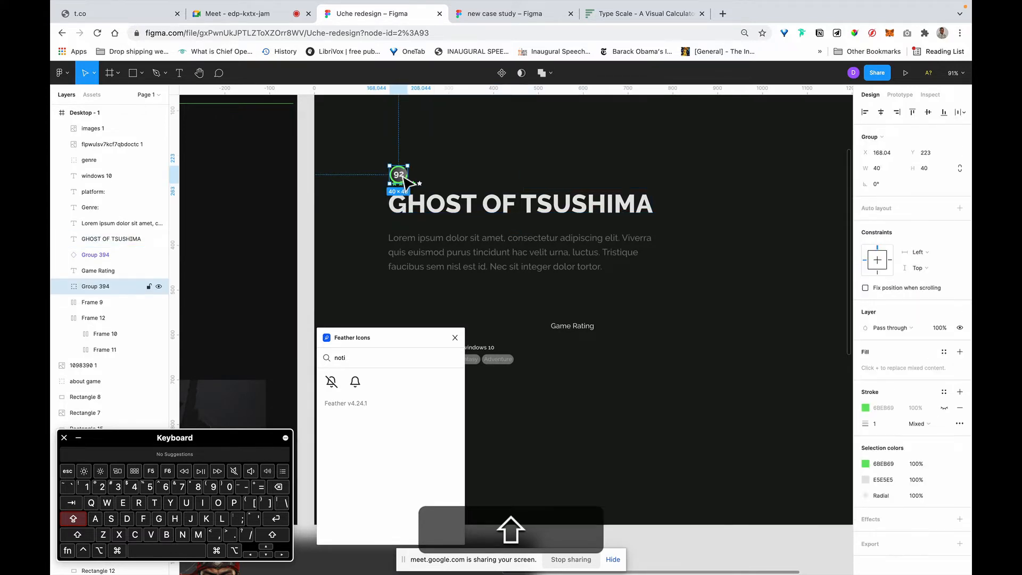
{"action": "left_click_drag", "start_coordinate": [404, 181], "coordinate": [412, 311]}
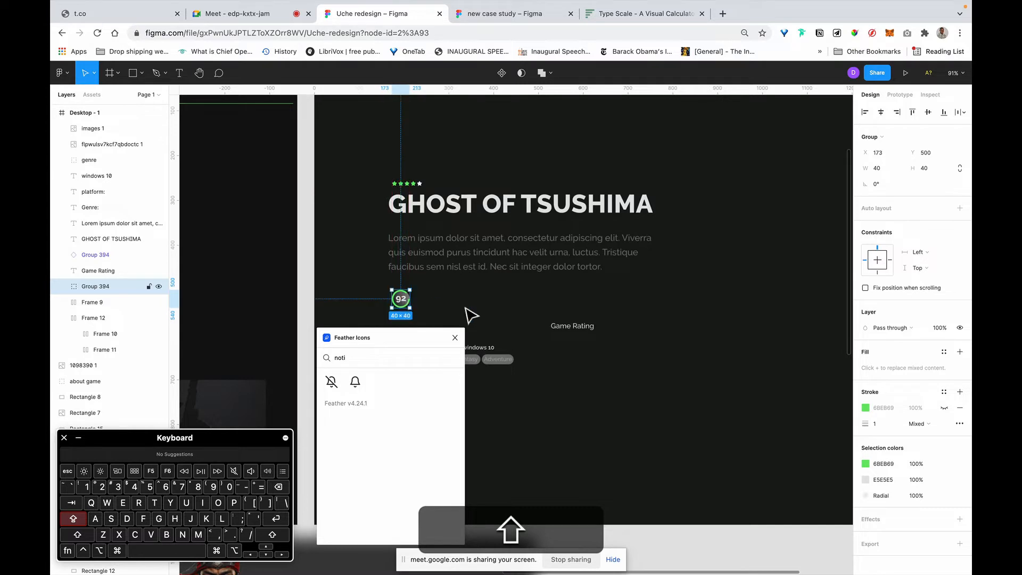
Step: Place the Game Rating label under the description at the paragraph's left edge, with the 92 badge beside it at about X 287, Y 497
{"action": "left_click", "coordinate": [581, 327]}
{"action": "scroll", "coordinate": [497, 309], "scroll_direction": "down", "scroll_amount": 3}
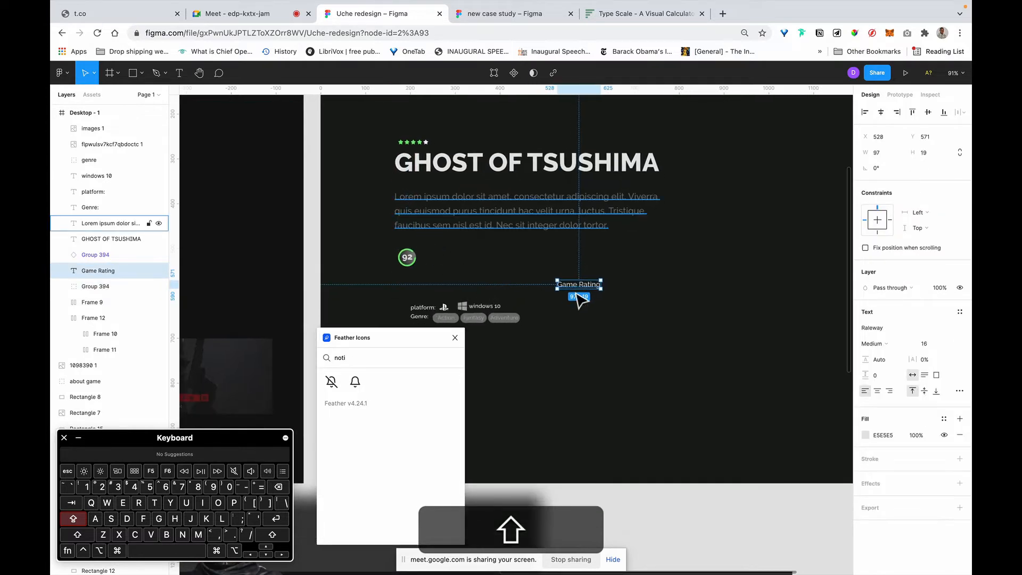
{"action": "left_click_drag", "start_coordinate": [584, 290], "coordinate": [459, 269]}
{"action": "left_click", "coordinate": [408, 260]}
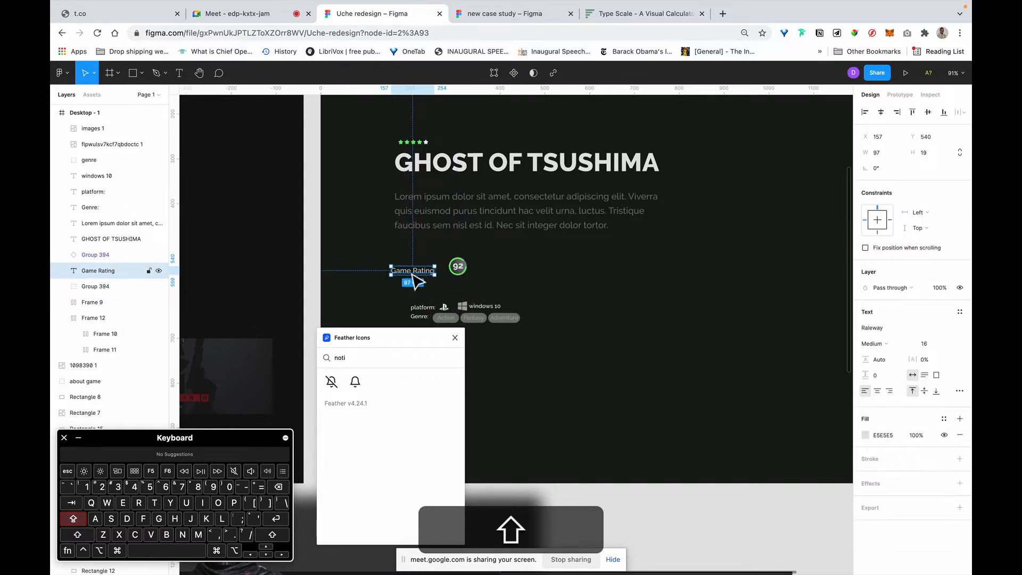
{"action": "left_click_drag", "start_coordinate": [412, 276], "coordinate": [462, 260]}
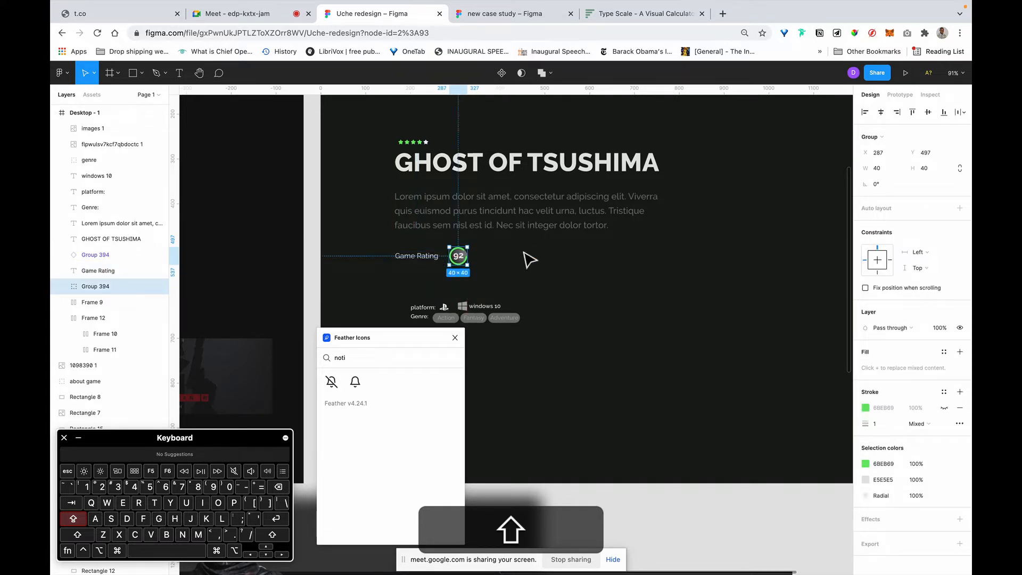
Step: Compare the Desktop - 1 hero layout with the original game design frame beside it
{"action": "left_click", "coordinate": [633, 272]}
{"action": "scroll", "coordinate": [633, 273], "scroll_direction": "down", "scroll_amount": 10}
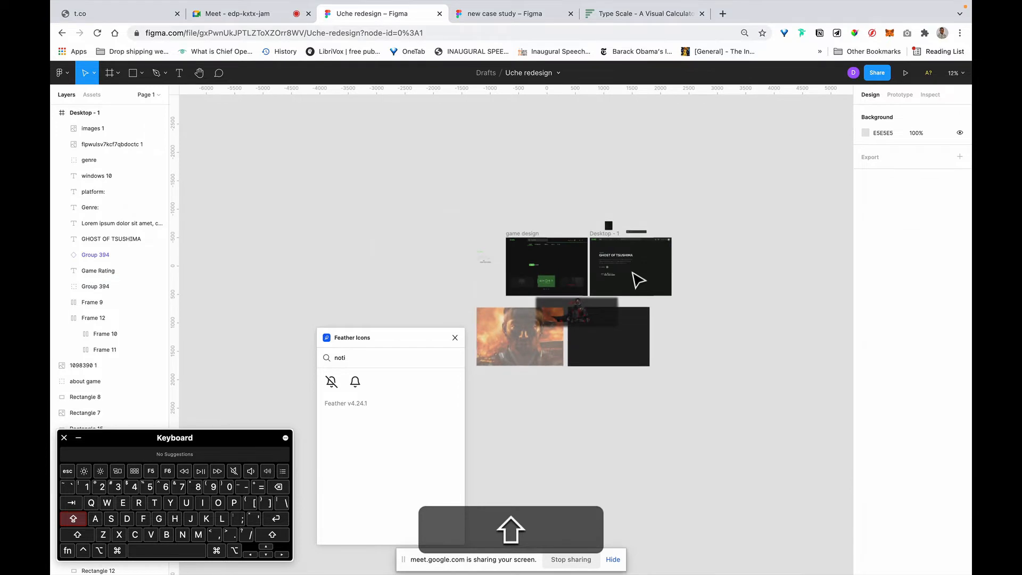
{"action": "scroll", "coordinate": [633, 272], "scroll_direction": "up", "scroll_amount": 6}
{"action": "scroll", "coordinate": [632, 273], "scroll_direction": "left", "scroll_amount": 2}
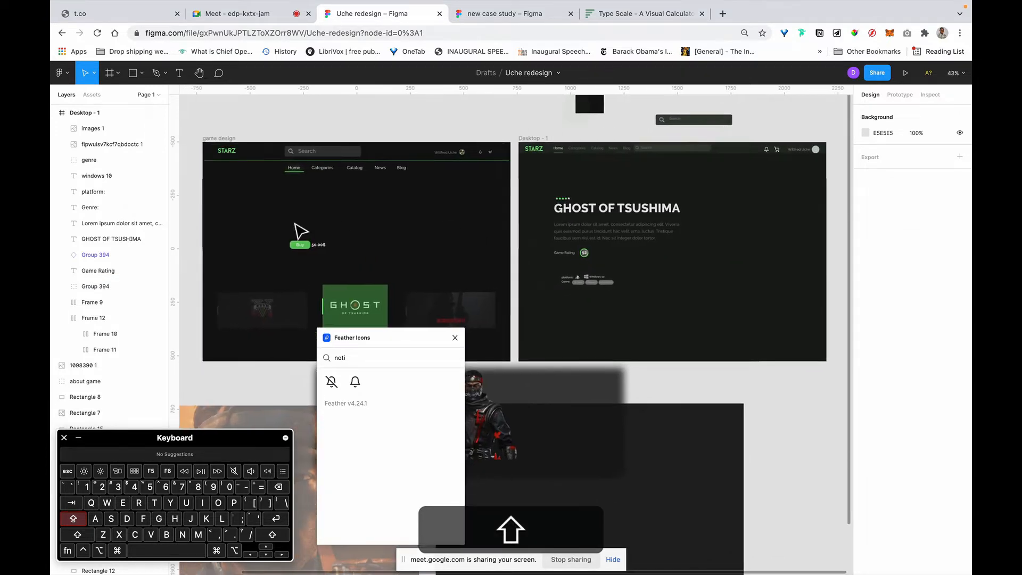
{"action": "scroll", "coordinate": [540, 222], "scroll_direction": "down", "scroll_amount": 4}
{"action": "scroll", "coordinate": [540, 223], "scroll_direction": "down", "scroll_amount": 3}
{"action": "scroll", "coordinate": [540, 223], "scroll_direction": "left", "scroll_amount": 1}
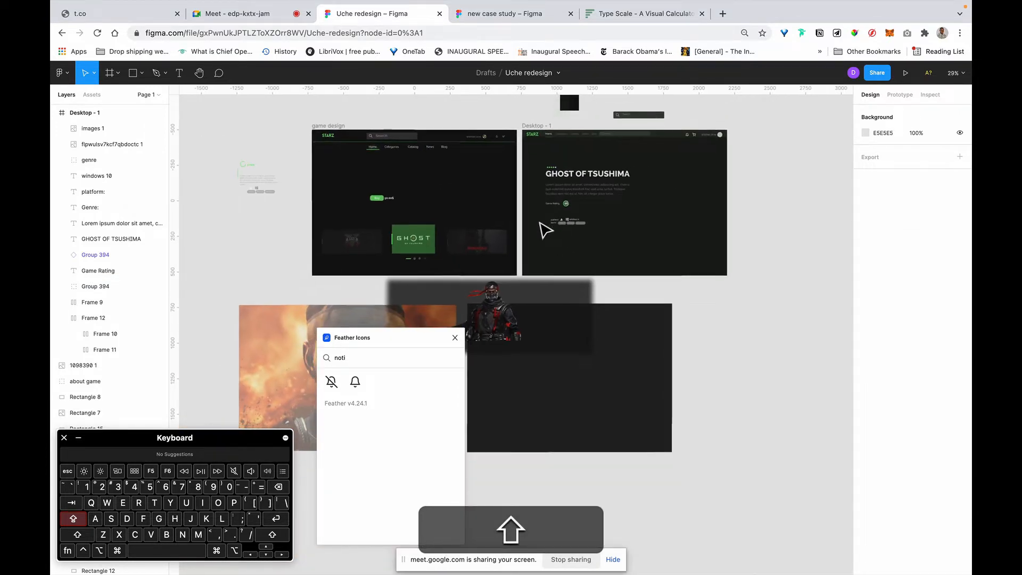
{"action": "left_click", "coordinate": [635, 173]}
{"action": "scroll", "coordinate": [635, 173], "scroll_direction": "up", "scroll_amount": 3}
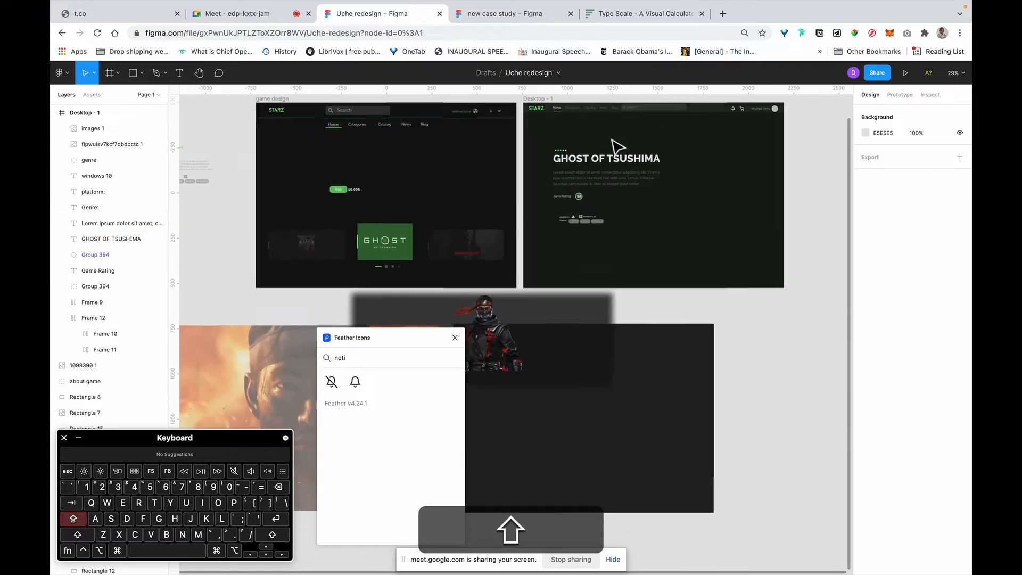
Step: Copy the complete game design frame from the new case study file into Uche redesign and place it beyond Desktop - 1 as a reference
{"action": "left_click", "coordinate": [499, 14]}
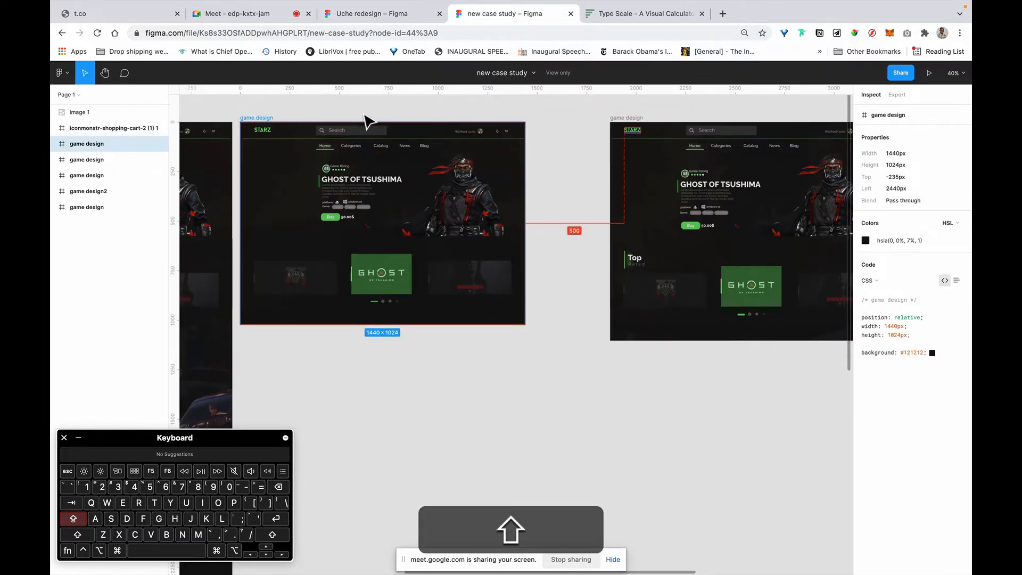
{"action": "key", "text": "shift+super+c"}
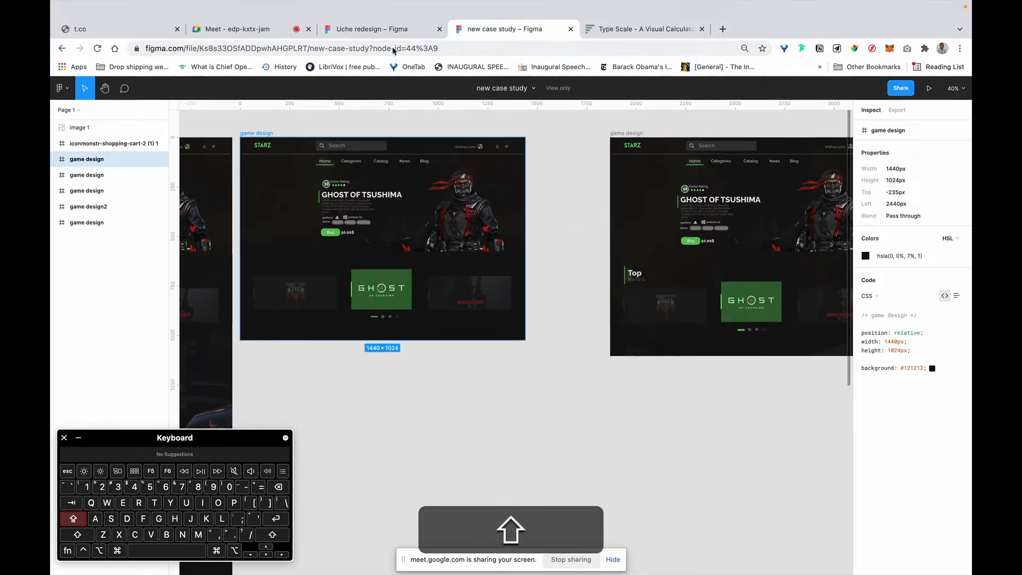
{"action": "left_click", "coordinate": [375, 18]}
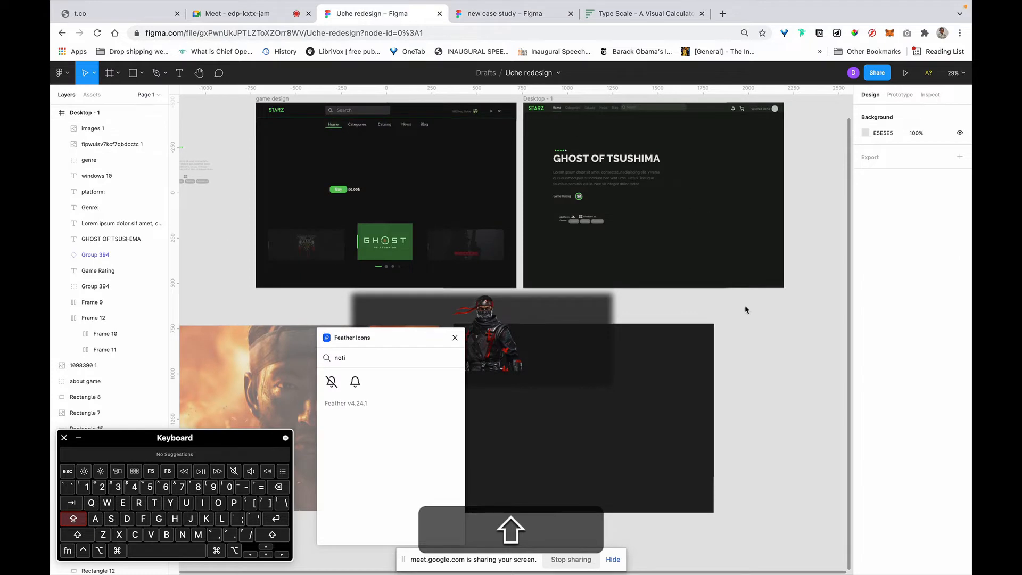
{"action": "key", "text": "shift+super+v"}
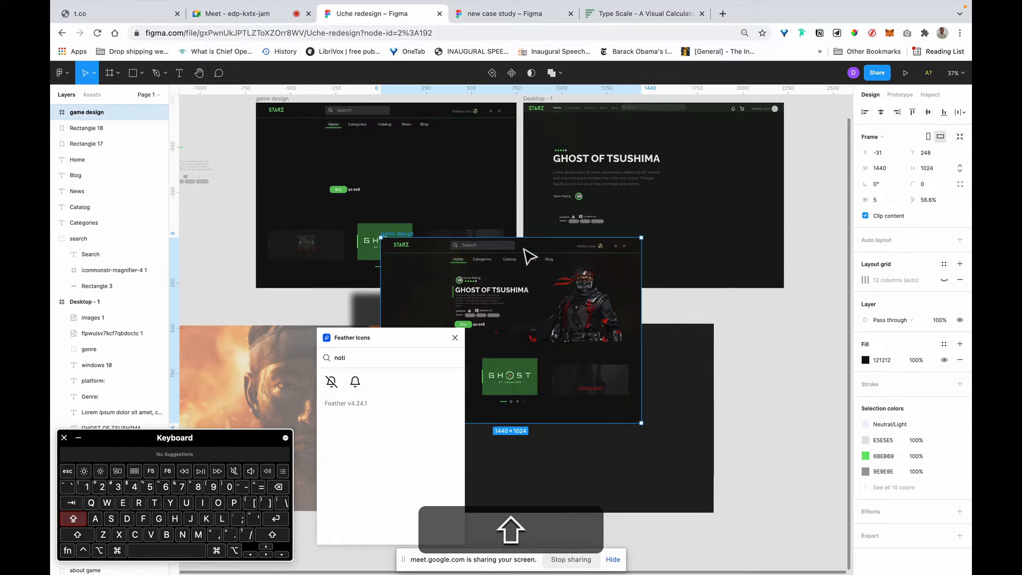
{"action": "left_click_drag", "start_coordinate": [530, 256], "coordinate": [822, 208]}
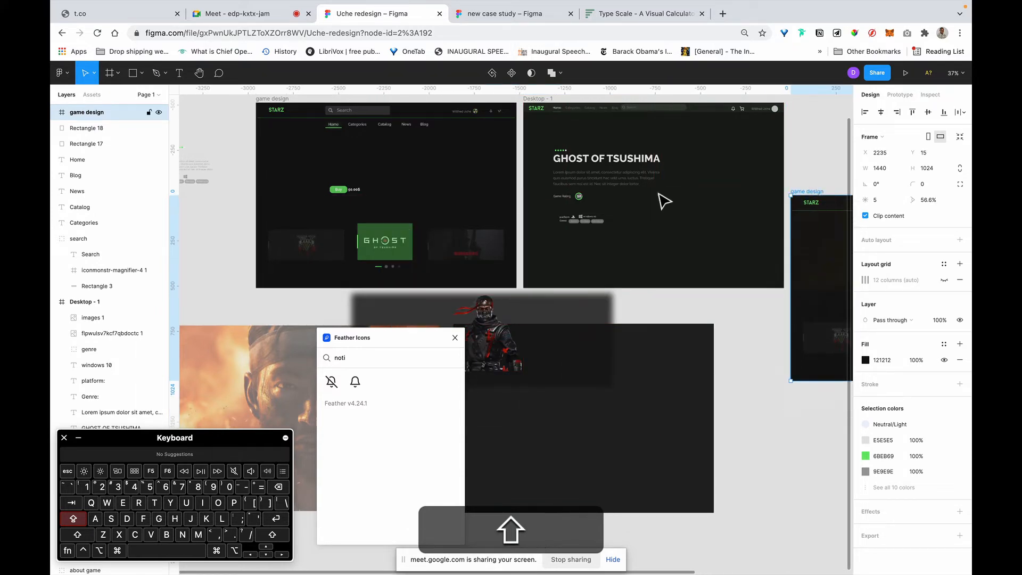
Step: Change the description paragraph's fill from grey to the light green-tinted shade E2E9E2
{"action": "left_click", "coordinate": [602, 183]}
{"action": "scroll", "coordinate": [602, 183], "scroll_direction": "up", "scroll_amount": 5}
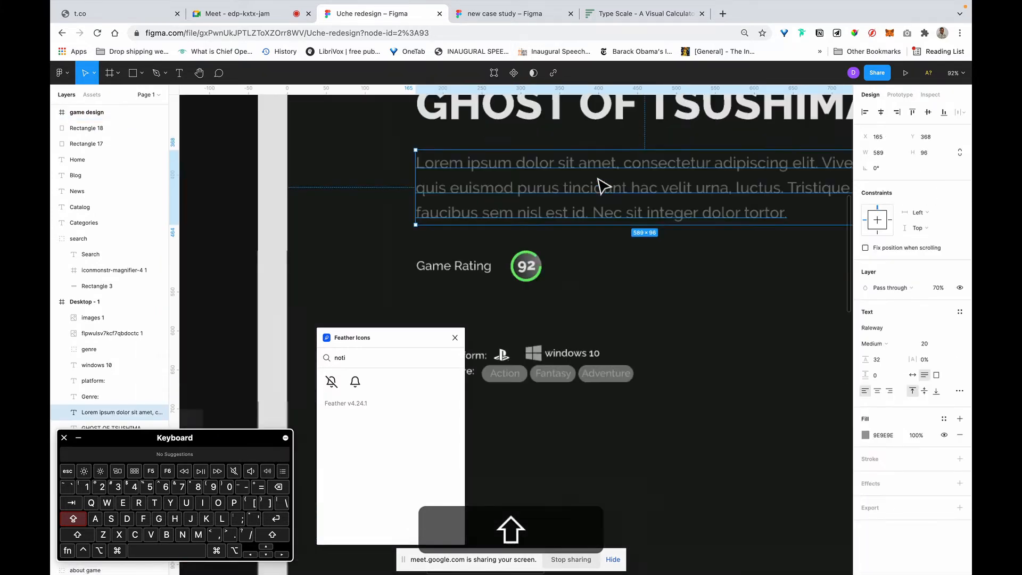
{"action": "left_click", "coordinate": [865, 435]}
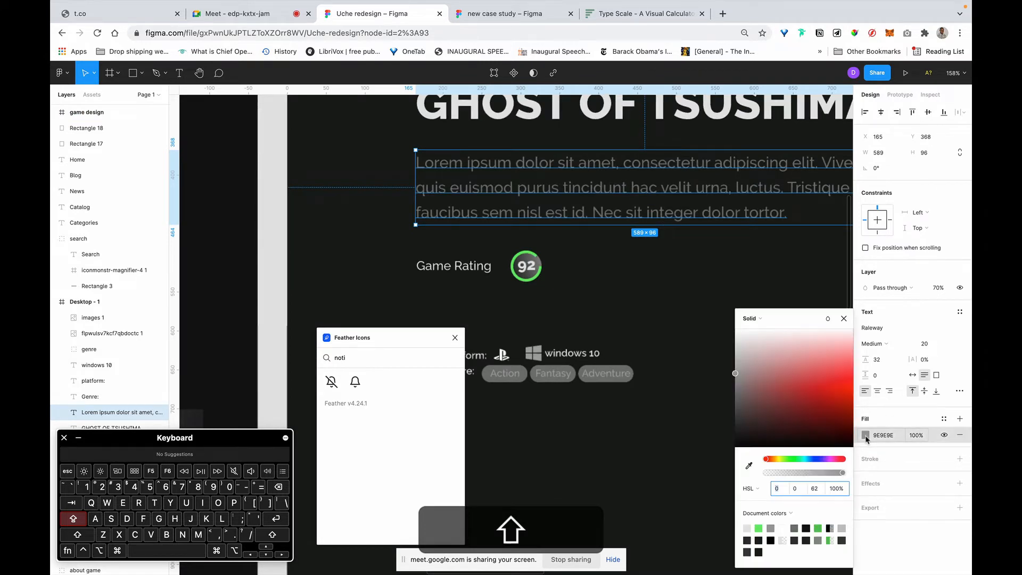
{"action": "left_click", "coordinate": [759, 528]}
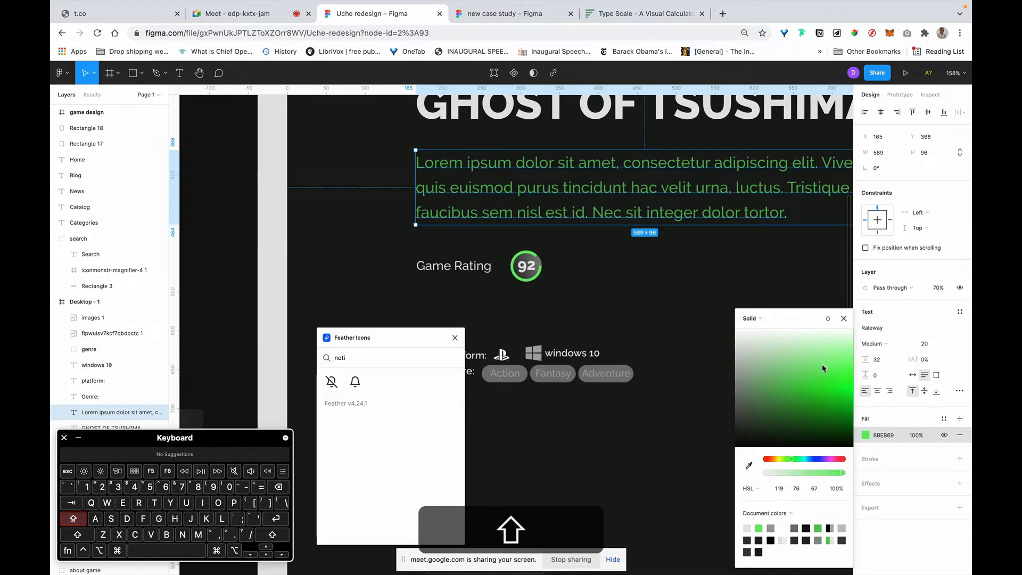
{"action": "left_click_drag", "start_coordinate": [762, 379], "coordinate": [748, 377]}
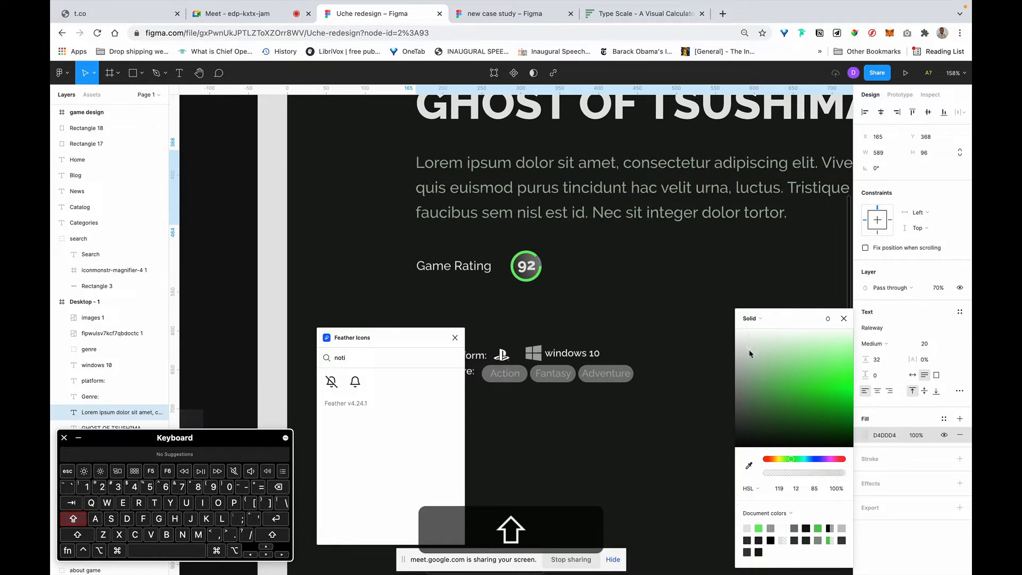
{"action": "left_click_drag", "start_coordinate": [751, 346], "coordinate": [751, 340]}
{"action": "scroll", "coordinate": [584, 228], "scroll_direction": "down", "scroll_amount": 8}
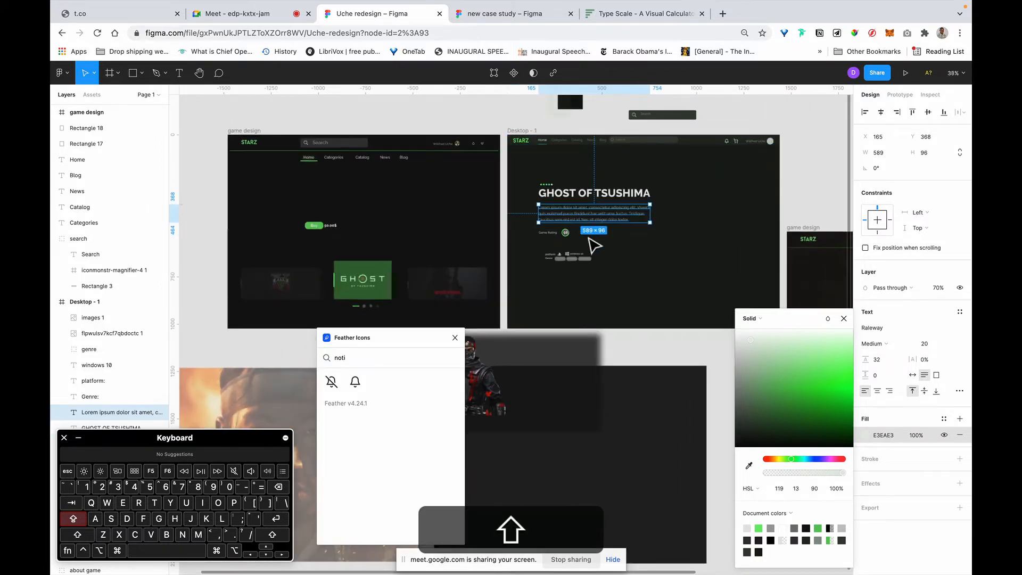
{"action": "scroll", "coordinate": [593, 244], "scroll_direction": "up", "scroll_amount": 5}
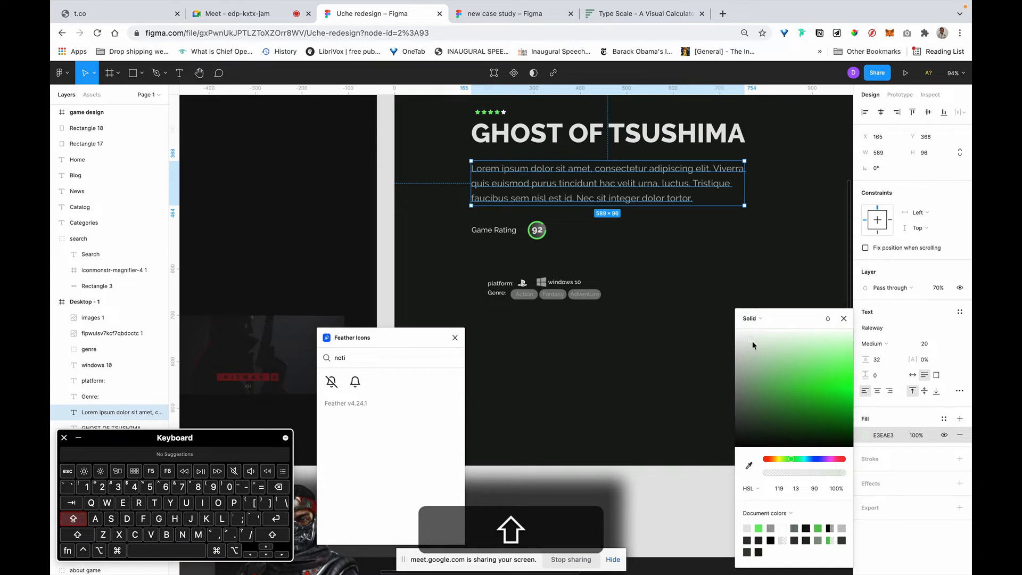
{"action": "left_click_drag", "start_coordinate": [752, 342], "coordinate": [749, 341]}
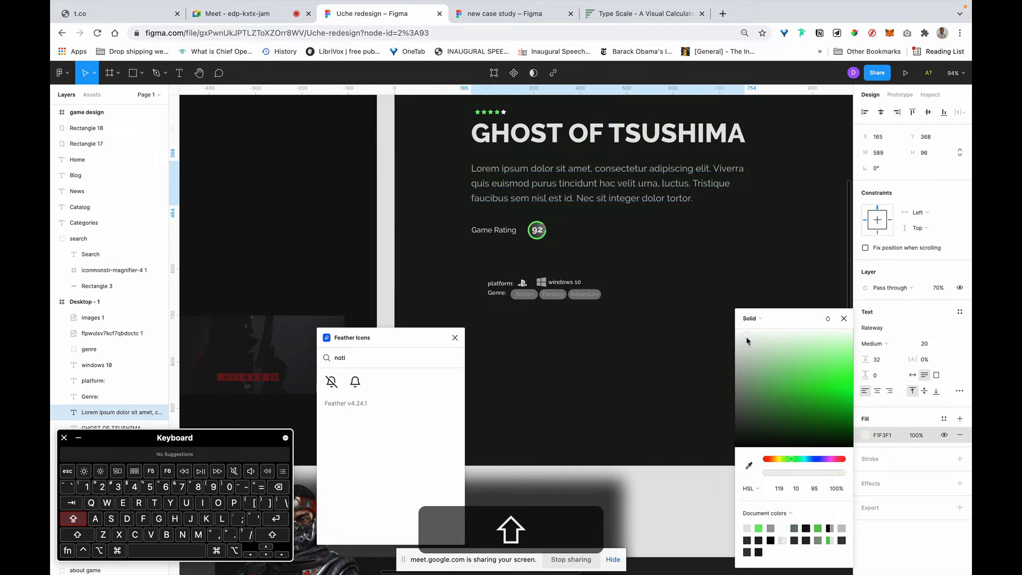
{"action": "scroll", "coordinate": [684, 319], "scroll_direction": "down", "scroll_amount": 5, "text": "ctrl"}
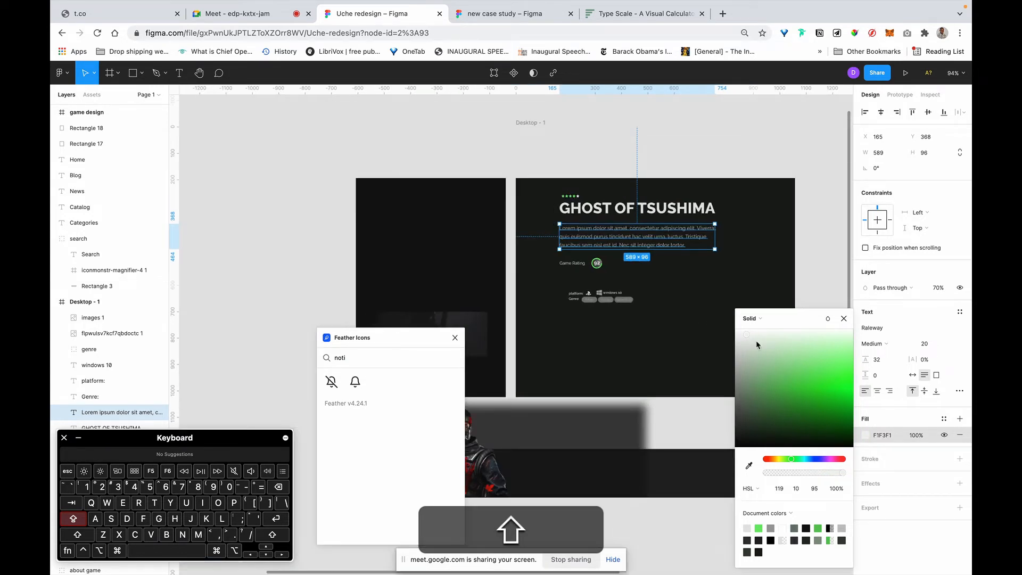
{"action": "left_click", "coordinate": [753, 342]}
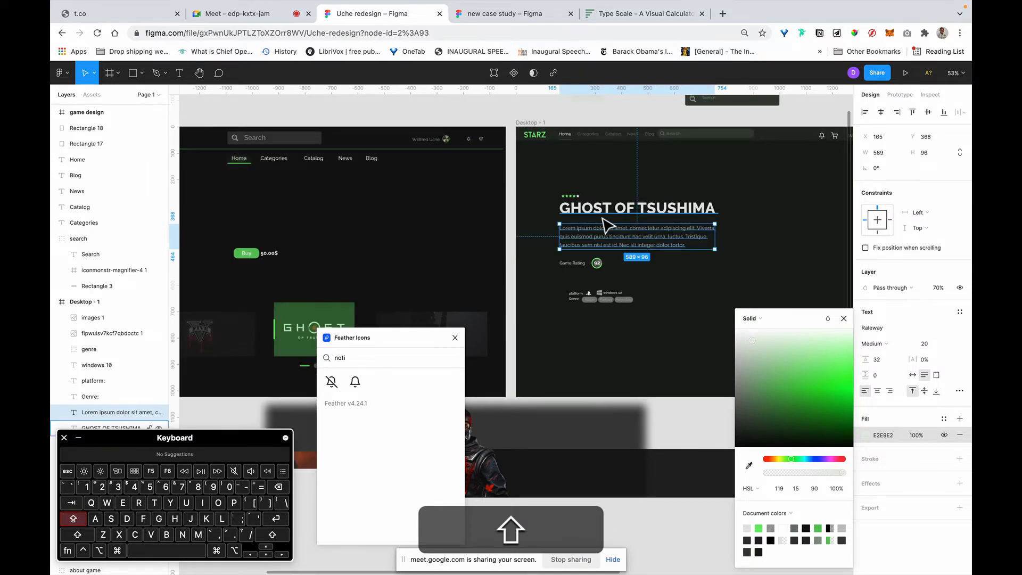
{"action": "scroll", "coordinate": [607, 239], "scroll_direction": "up", "scroll_amount": 5, "text": "ctrl"}
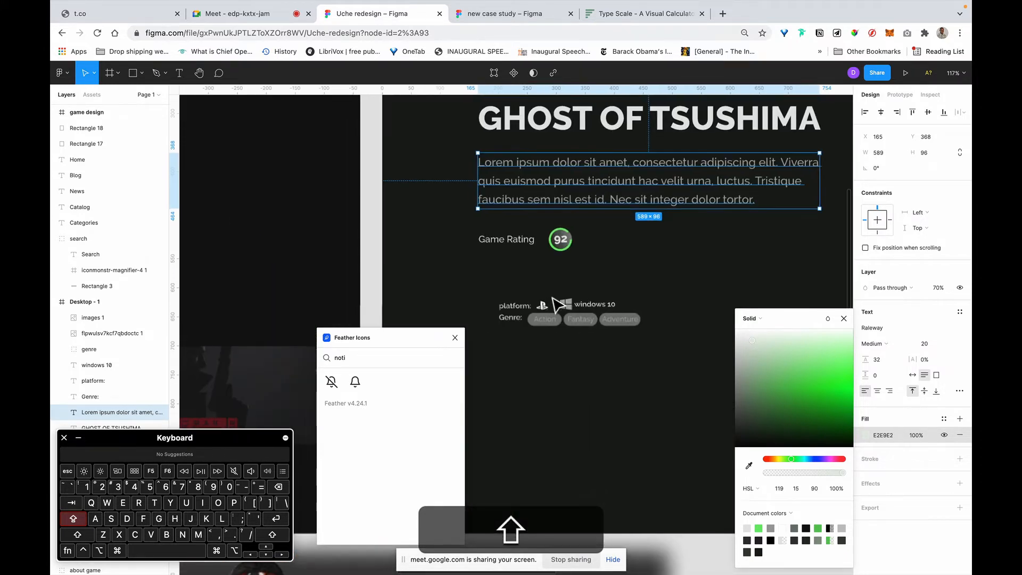
{"action": "left_click", "coordinate": [520, 309]}
{"action": "left_click", "coordinate": [518, 320], "text": "shift"}
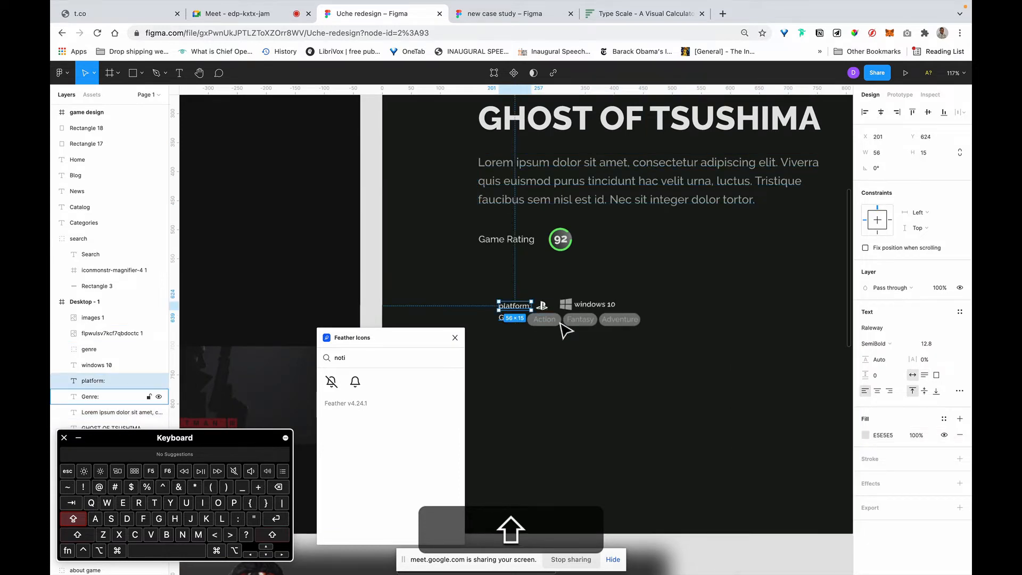
{"action": "left_click", "coordinate": [594, 305], "text": "shift"}
{"action": "left_click", "coordinate": [929, 360]}
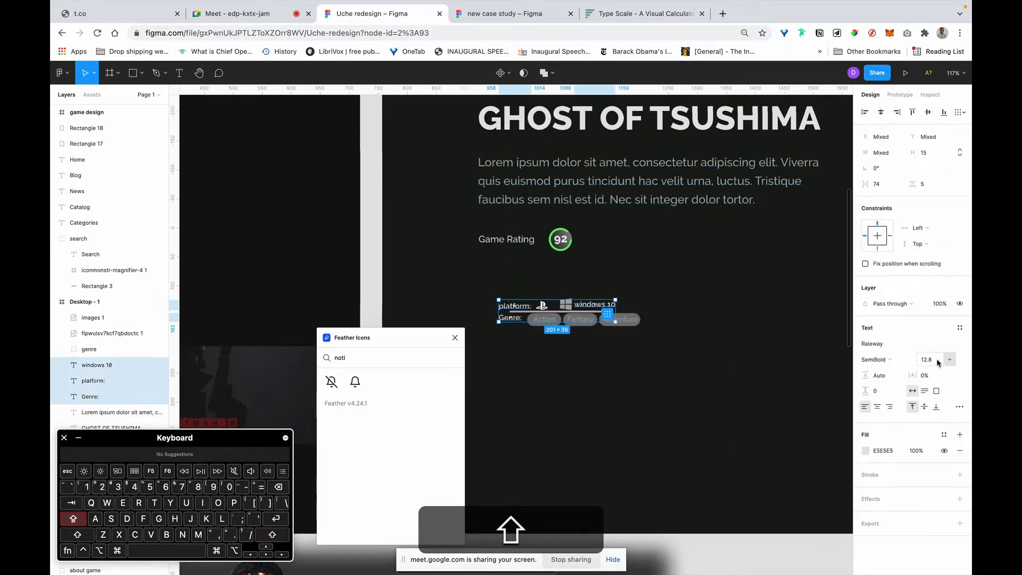
Step: Delete the PlayStation and Windows logo images from the platform row beneath the game rating
{"action": "left_click", "coordinate": [572, 311]}
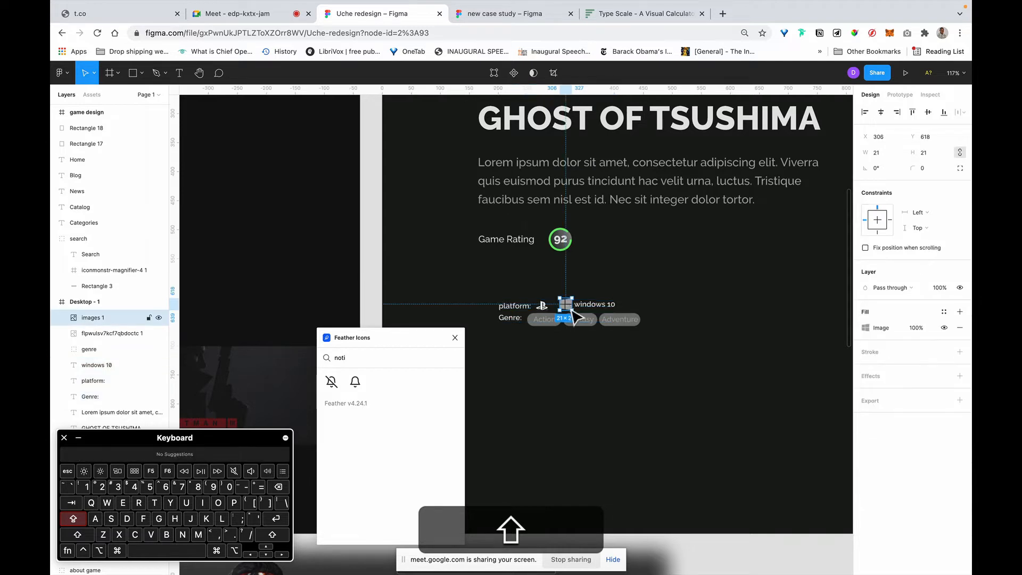
{"action": "left_click", "coordinate": [545, 319], "text": "shift"}
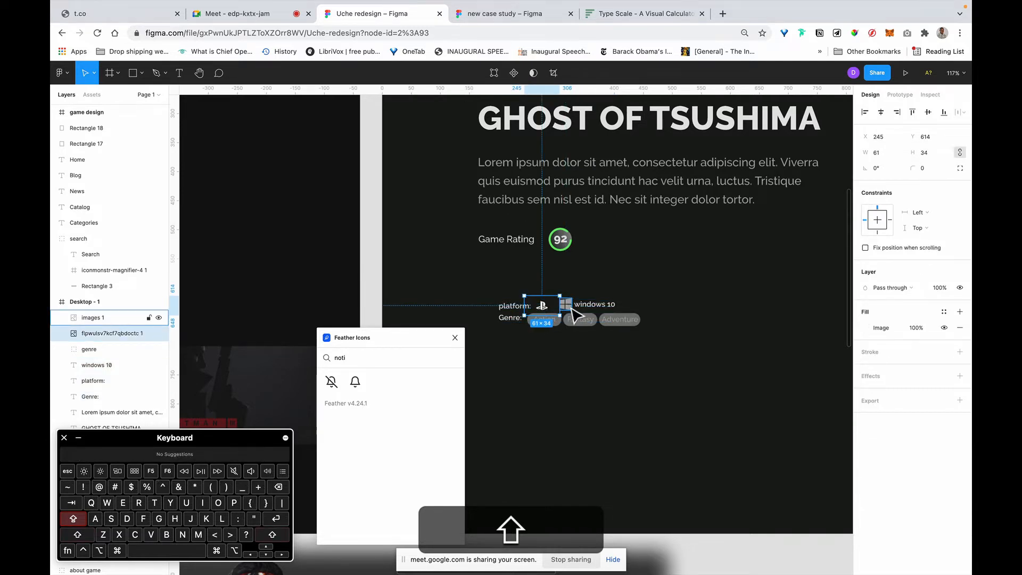
{"action": "key", "text": "shift+BackSpace"}
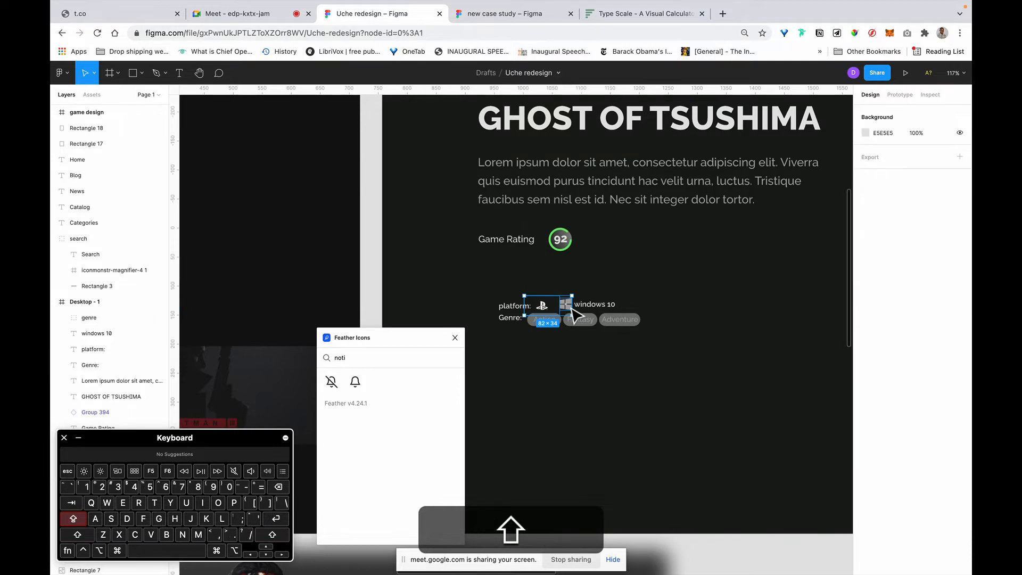
{"action": "scroll", "coordinate": [585, 283], "scroll_direction": "down", "scroll_amount": 8}
{"action": "scroll", "coordinate": [597, 268], "scroll_direction": "up", "scroll_amount": 3}
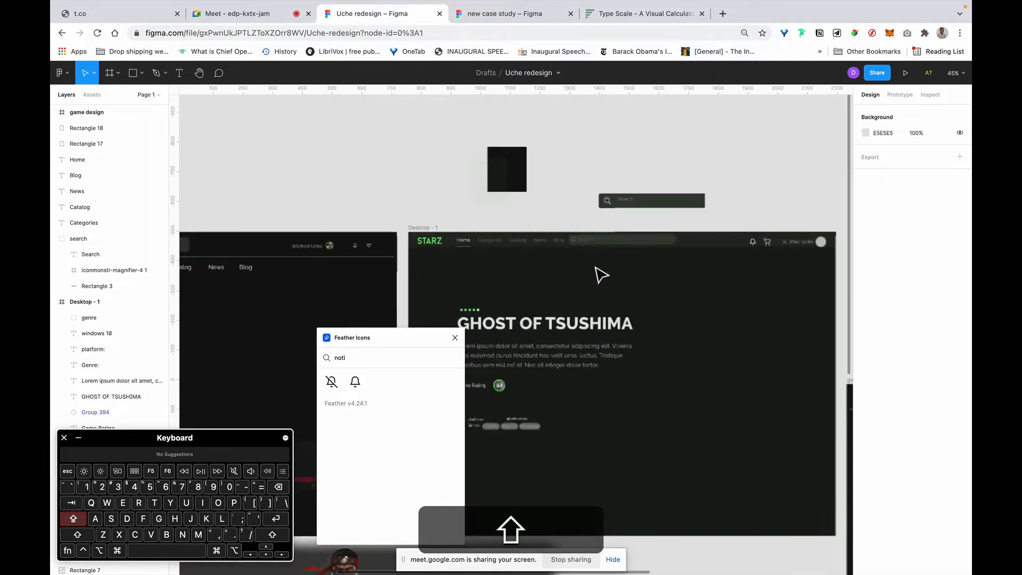
Step: Find and run the Iconify plugin with nothing selected on the canvas
{"action": "left_click", "coordinate": [558, 222]}
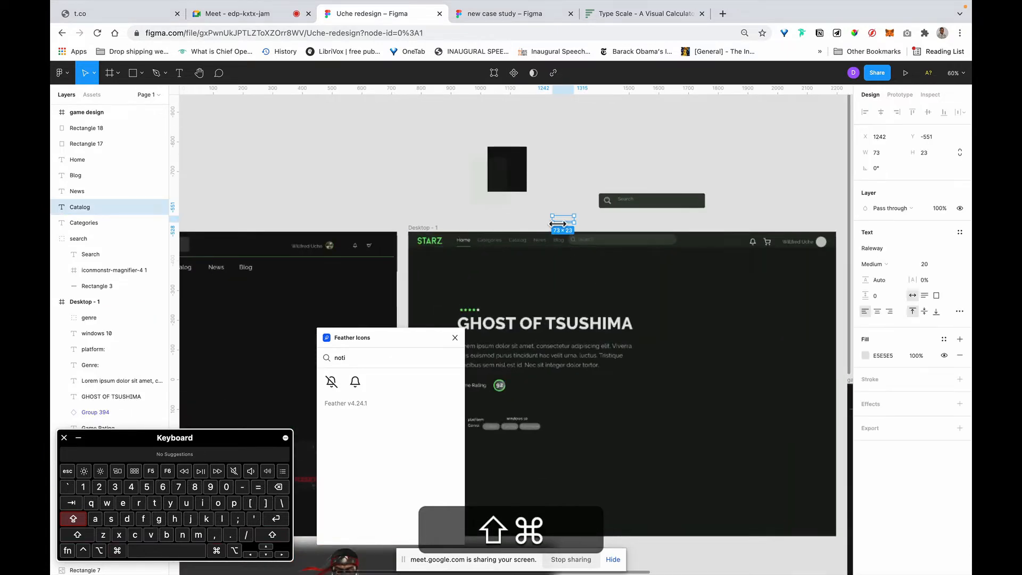
{"action": "left_click", "coordinate": [341, 201]}
{"action": "key", "text": "super+shift+slash"}
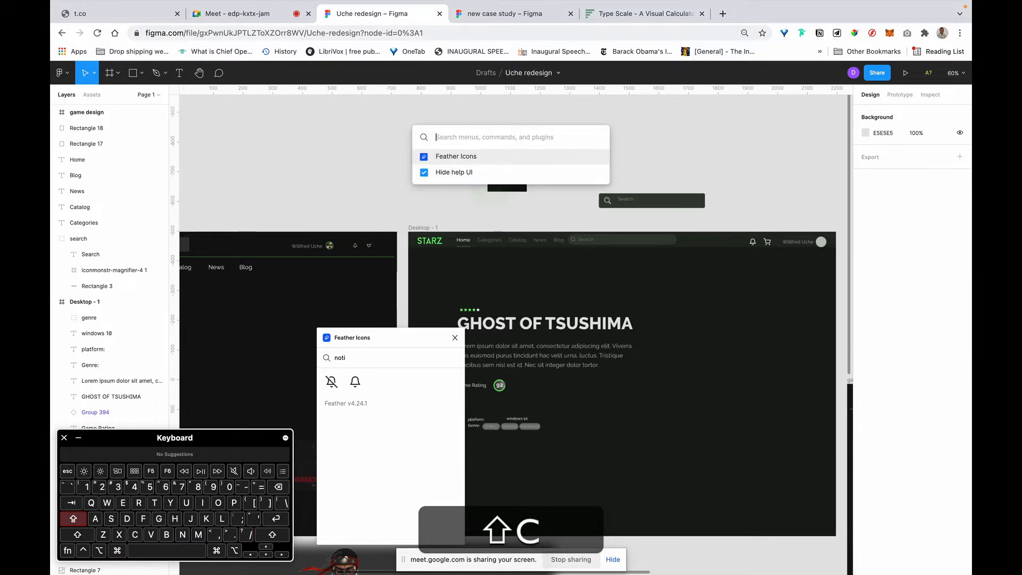
{"action": "type", "text": "ICC"}
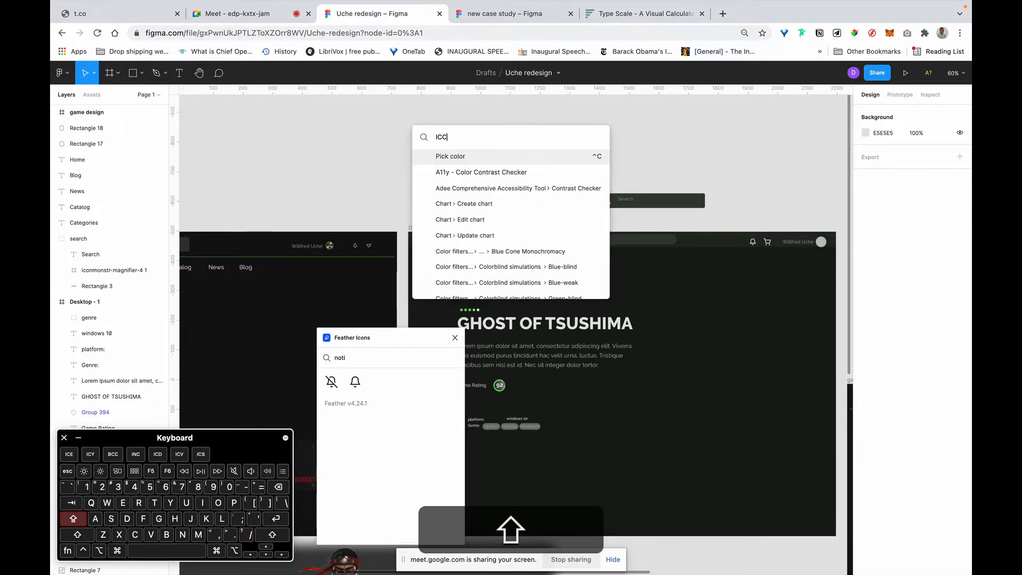
{"action": "key", "text": "BackSpace"}
{"action": "type", "text": "ONIFY"}
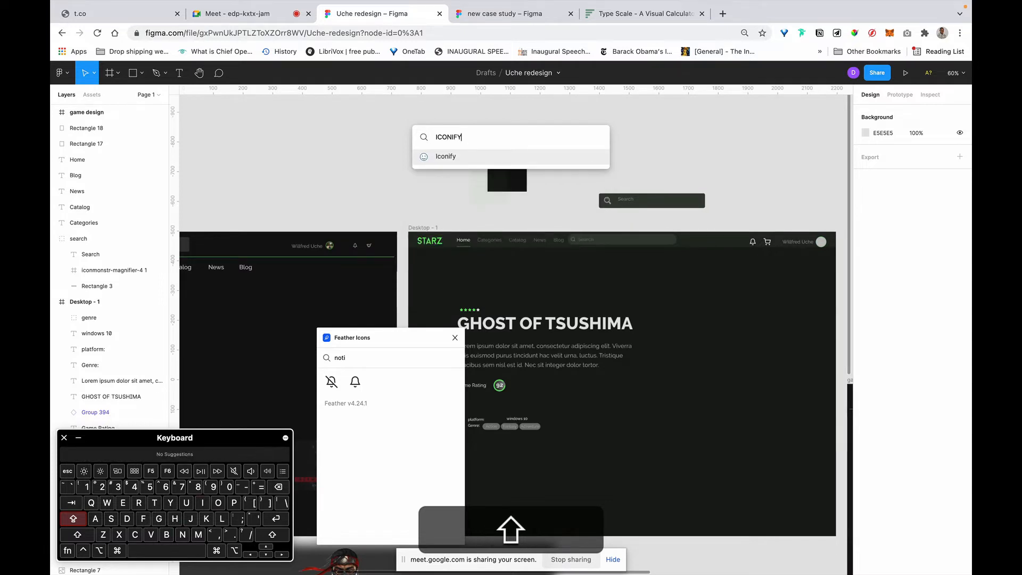
{"action": "key", "text": "shift+Return"}
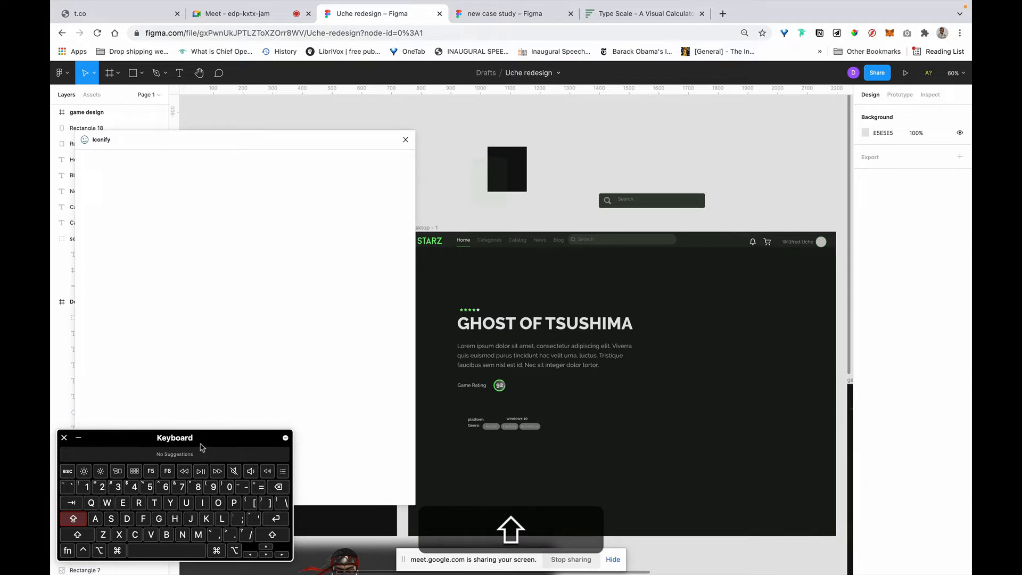
Step: Search Iconify for WINDOWS and import the foundation:social-windows icon into Desktop - 1 at about X 913, Y 705
{"action": "left_click_drag", "start_coordinate": [202, 444], "coordinate": [121, 447]}
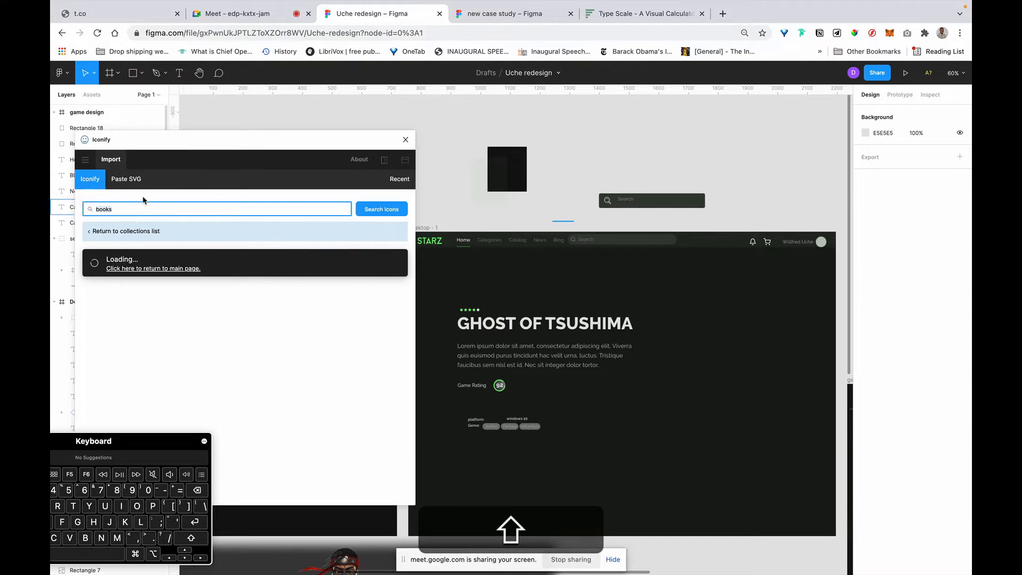
{"action": "key", "text": "BackSpace"}
{"action": "key", "text": "BackSpace"}
{"action": "key", "text": "BackSpace"}
{"action": "key", "text": "BackSpace"}
{"action": "key", "text": "BackSpace"}
{"action": "type", "text": "WINDOWS"}
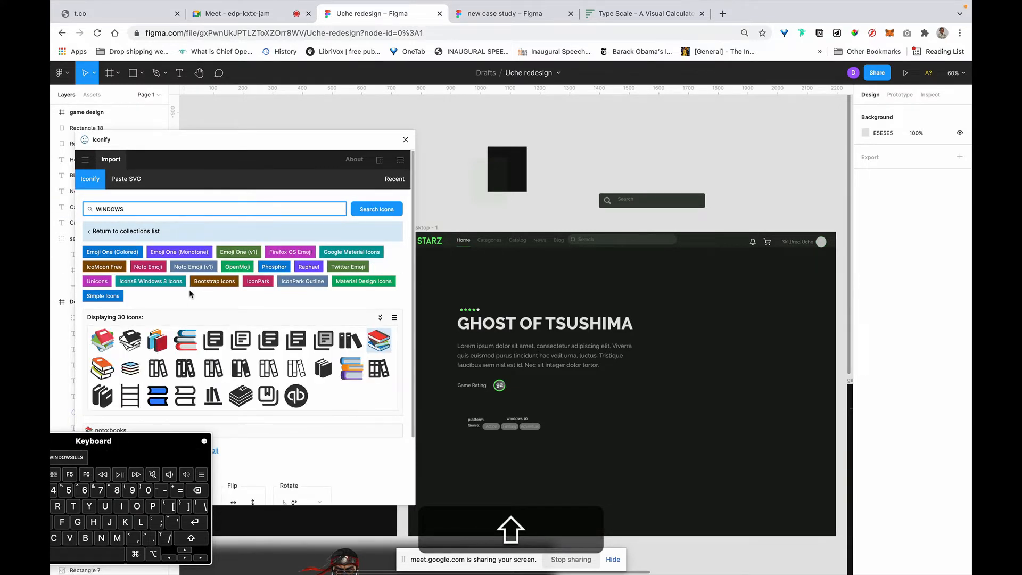
{"action": "left_click", "coordinate": [367, 209]}
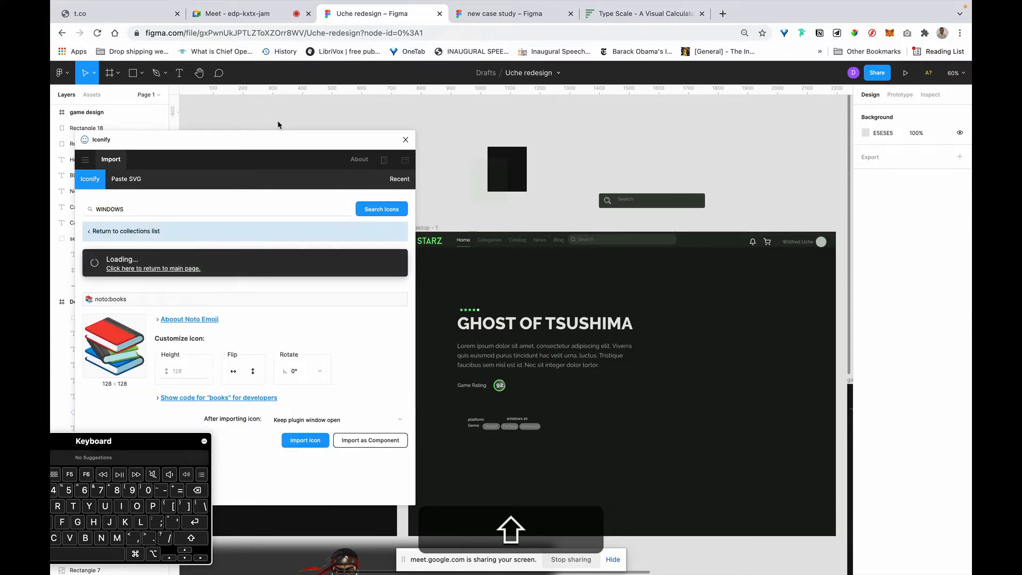
{"action": "left_click_drag", "start_coordinate": [188, 151], "coordinate": [250, 129]}
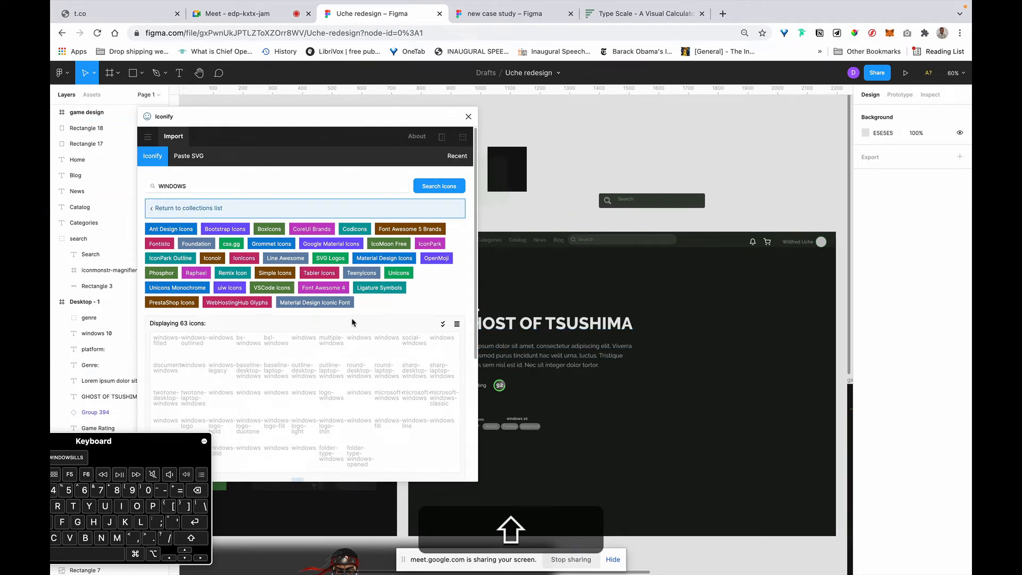
{"action": "scroll", "coordinate": [353, 322], "scroll_direction": "down", "scroll_amount": 1}
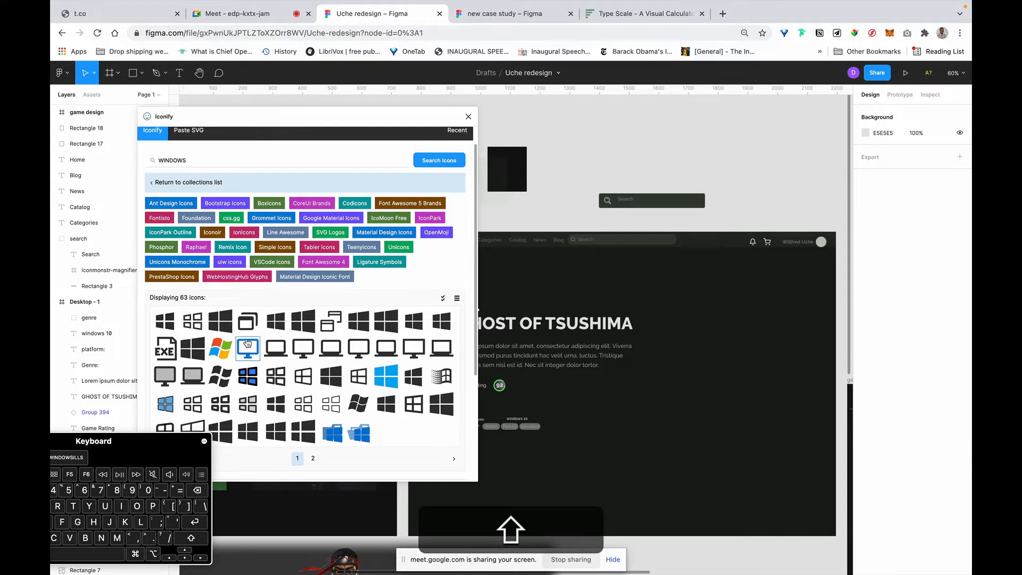
{"action": "left_click", "coordinate": [419, 322]}
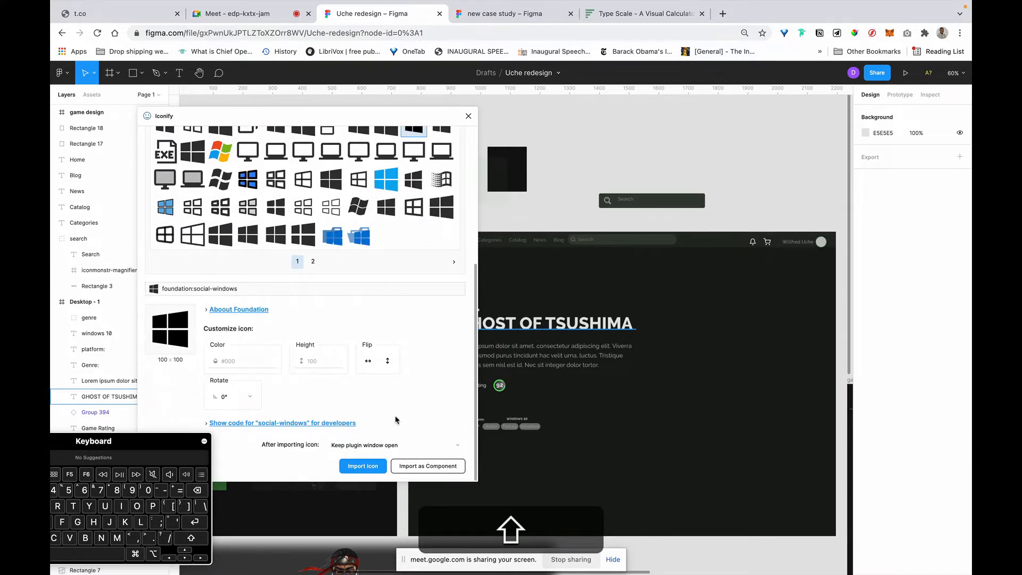
{"action": "left_click_drag", "start_coordinate": [181, 349], "coordinate": [596, 433]}
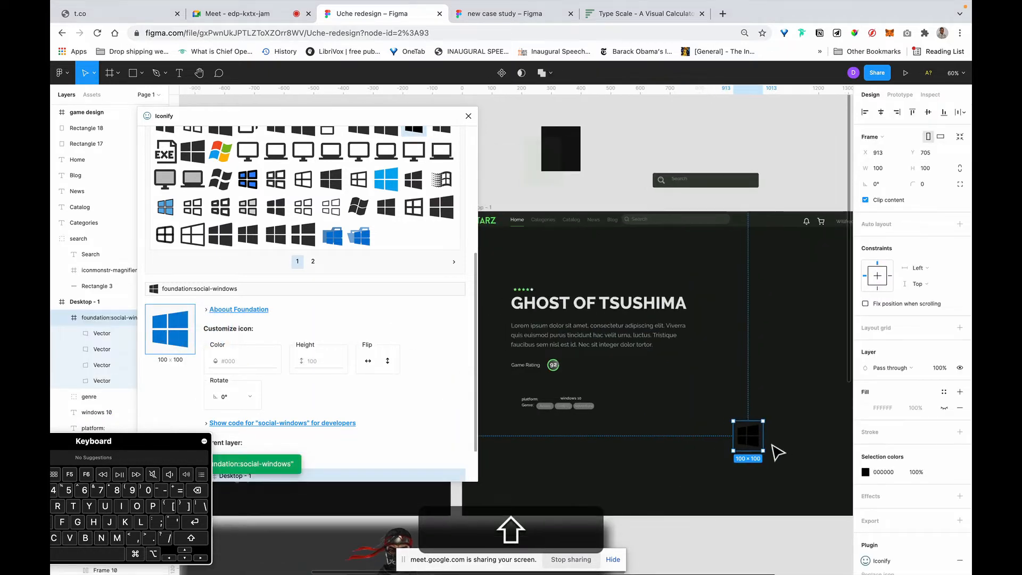
Step: Change the imported Windows icon's color to FFFFFF
{"action": "left_click", "coordinate": [883, 472]}
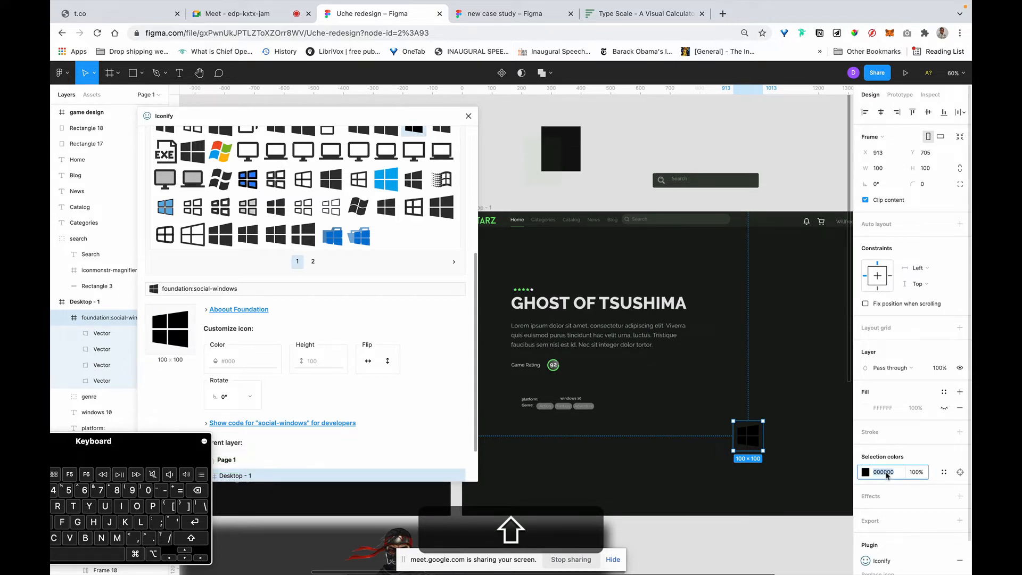
{"action": "key", "text": "Return"}
{"action": "type", "text": "FFFFFF"}
{"action": "key", "text": "shift+Return"}
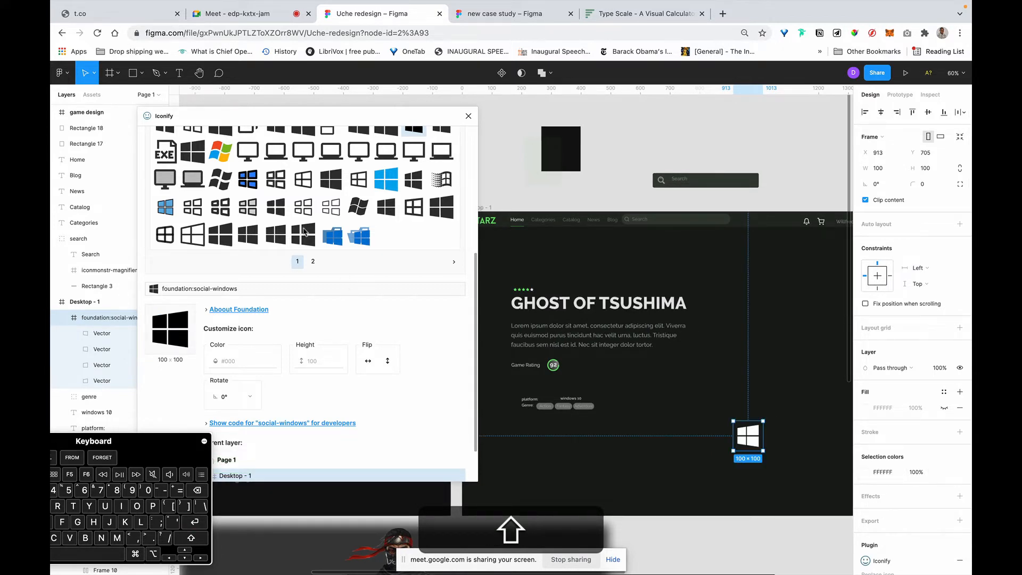
Step: Try searching Iconify for PLSTATION and PLAY STATION icons with the plugin window moved aside
{"action": "left_click_drag", "start_coordinate": [292, 110], "coordinate": [531, 124]}
{"action": "scroll", "coordinate": [304, 204], "scroll_direction": "down", "scroll_amount": 1}
{"action": "scroll", "coordinate": [304, 203], "scroll_direction": "left", "scroll_amount": 1}
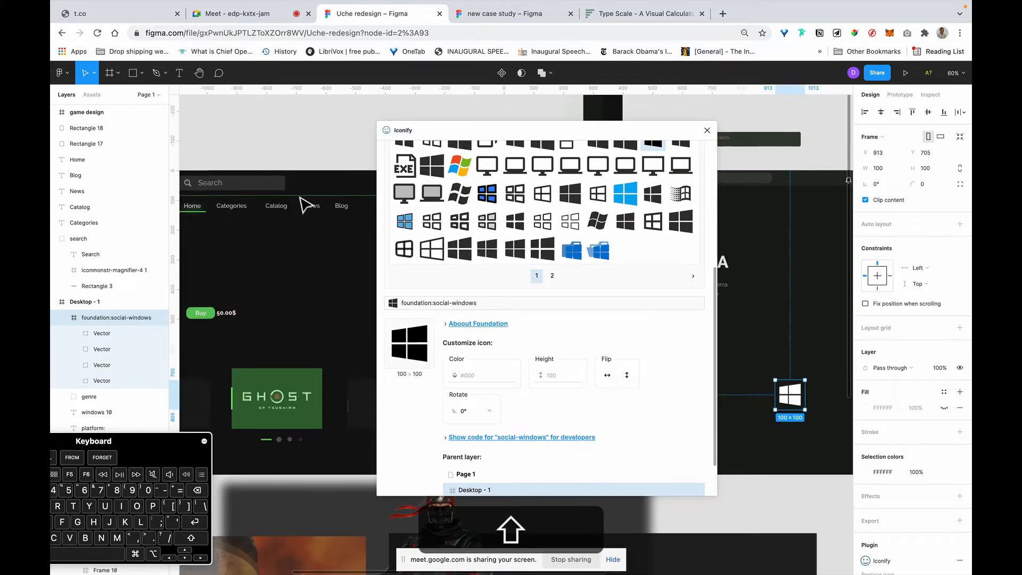
{"action": "scroll", "coordinate": [306, 205], "scroll_direction": "down", "scroll_amount": 1}
{"action": "scroll", "coordinate": [306, 204], "scroll_direction": "right", "scroll_amount": 1}
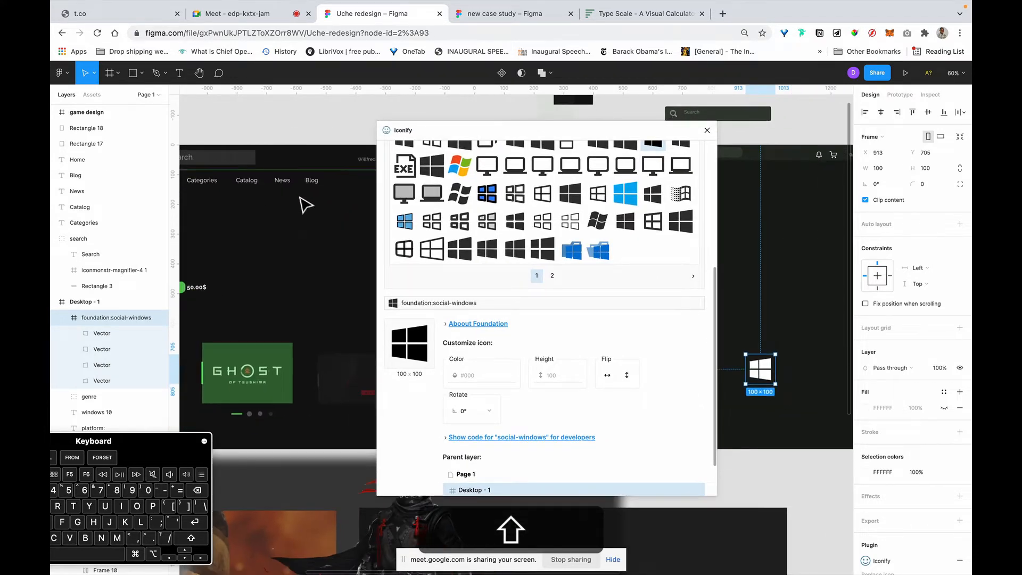
{"action": "scroll", "coordinate": [300, 198], "scroll_direction": "right", "scroll_amount": 1}
{"action": "scroll", "coordinate": [301, 198], "scroll_direction": "down", "scroll_amount": 1}
{"action": "left_click_drag", "start_coordinate": [523, 131], "coordinate": [354, 130]}
{"action": "scroll", "coordinate": [330, 205], "scroll_direction": "up", "scroll_amount": 5}
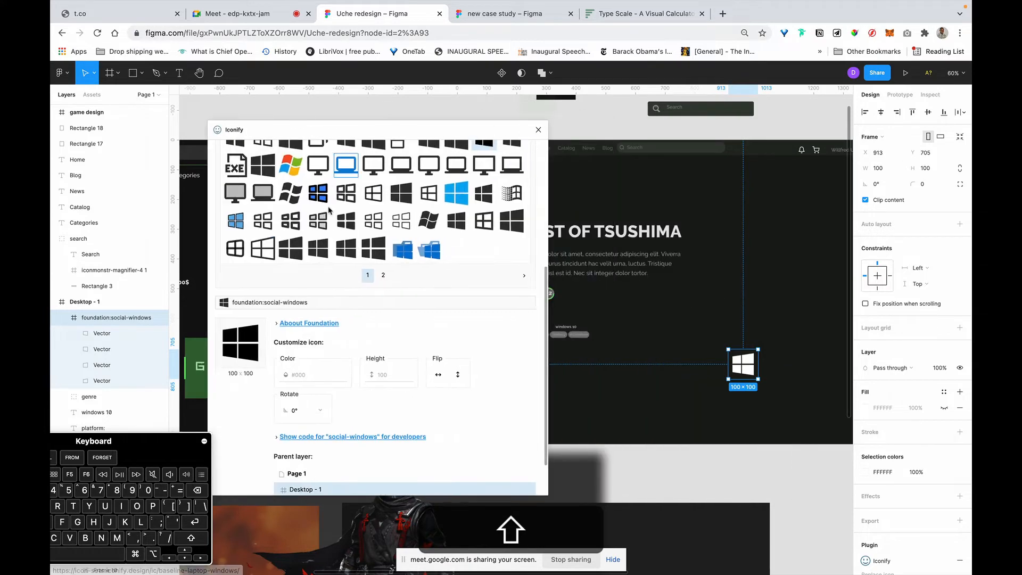
{"action": "double_click", "coordinate": [271, 199]}
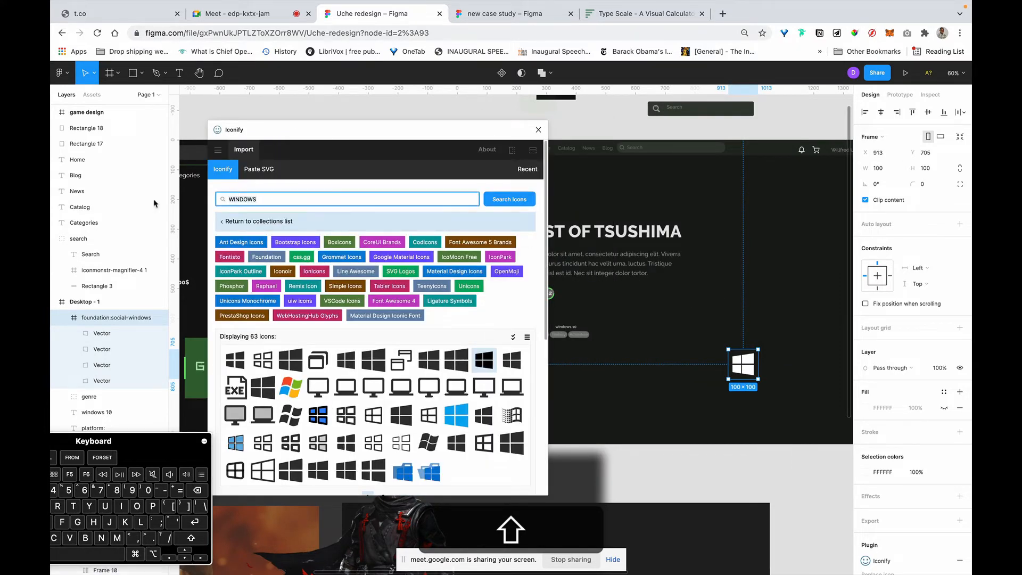
{"action": "type", "text": "PLSTATION"}
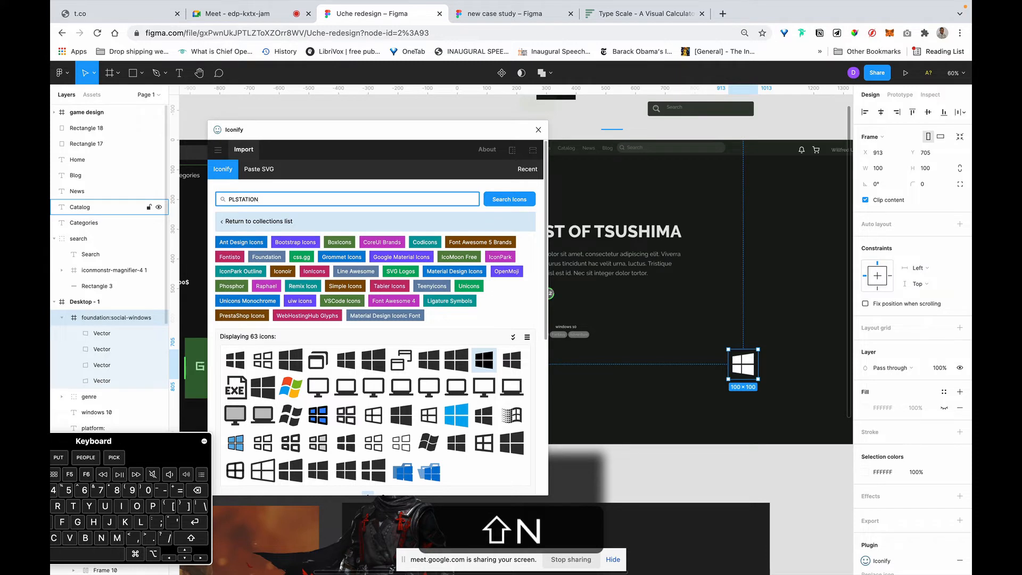
{"action": "key", "text": "Return"}
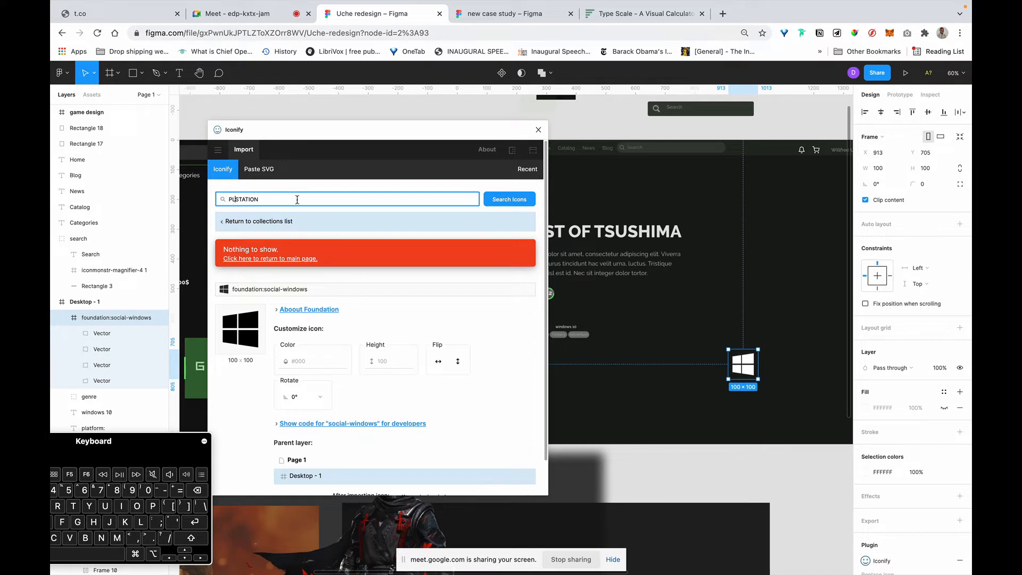
{"action": "type", "text": "AY"}
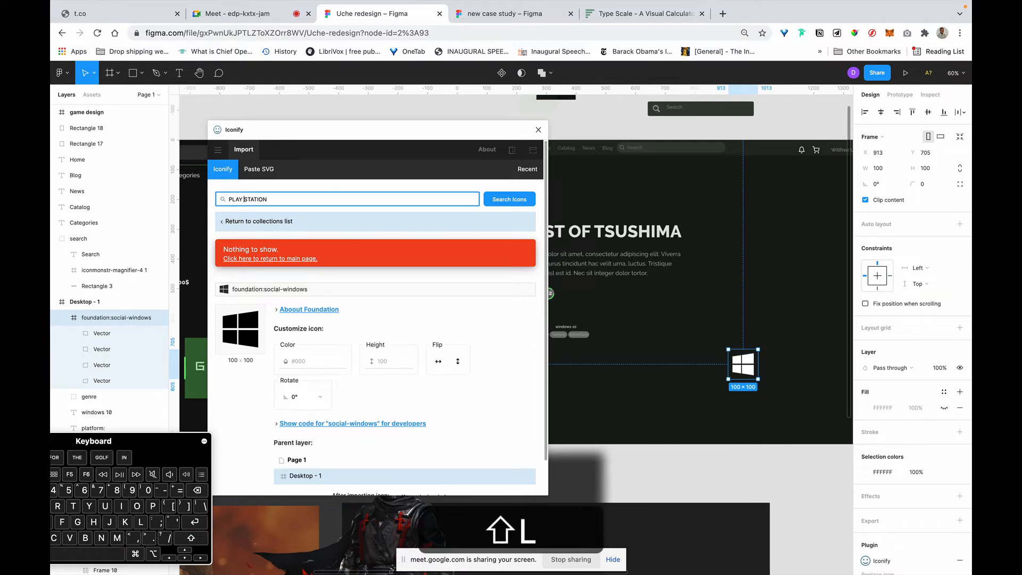
{"action": "left_click", "coordinate": [523, 201]}
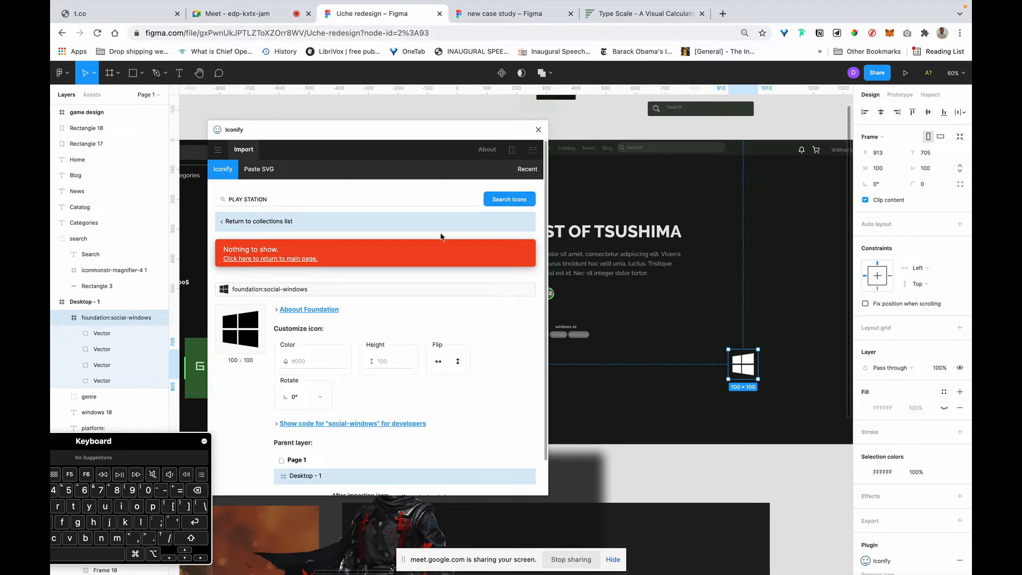
{"action": "scroll", "coordinate": [334, 418], "scroll_direction": "down", "scroll_amount": 1}
{"action": "scroll", "coordinate": [333, 418], "scroll_direction": "up", "scroll_amount": 1}
Step: Search Iconify for PLAYSTATION and import the bi:playstation icon into Desktop - 1 at about X 1039, Y 692
{"action": "left_click", "coordinate": [272, 201]}
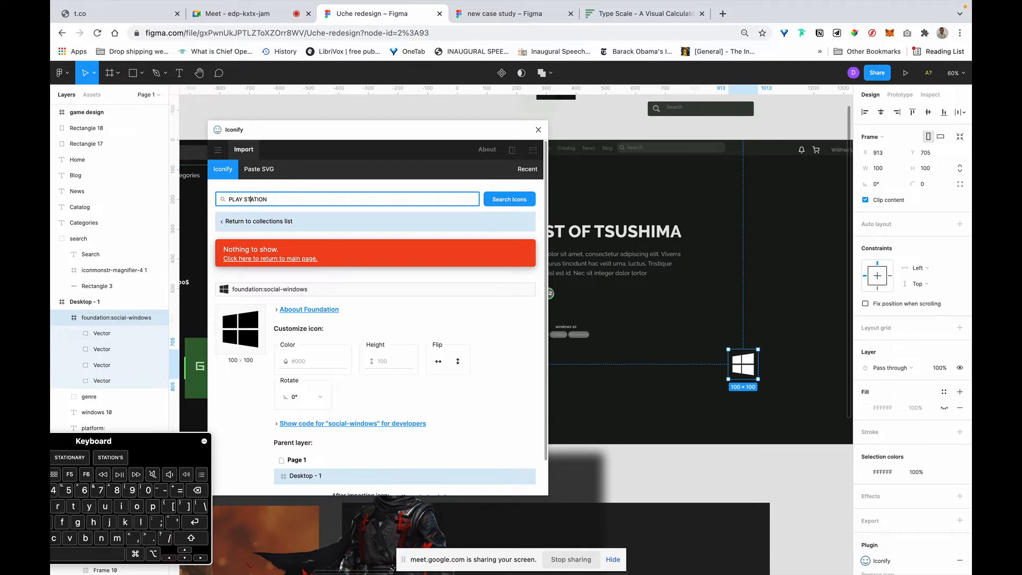
{"action": "key", "text": "BackSpace"}
{"action": "key", "text": "Return"}
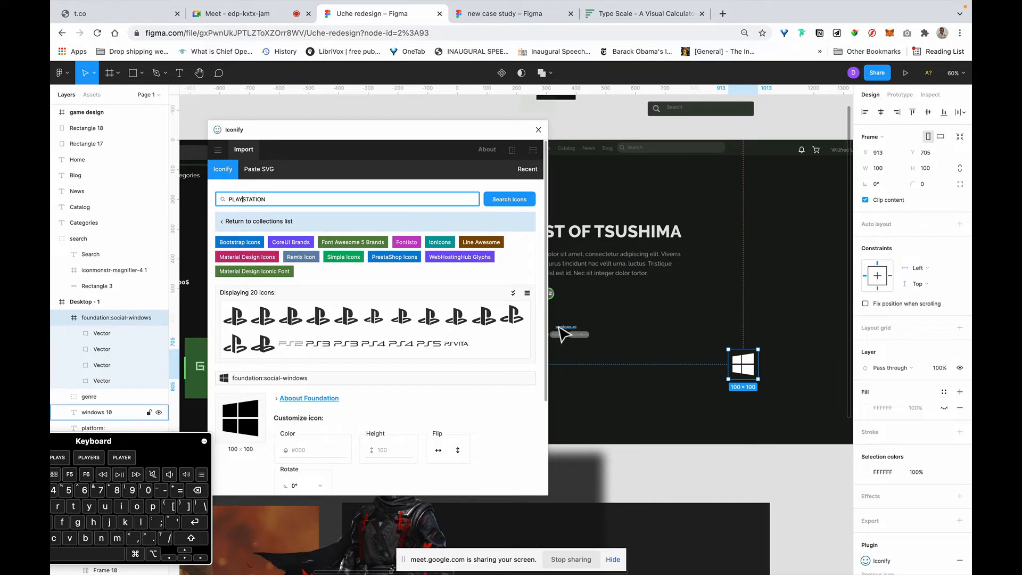
{"action": "left_click_drag", "start_coordinate": [235, 317], "coordinate": [684, 346]}
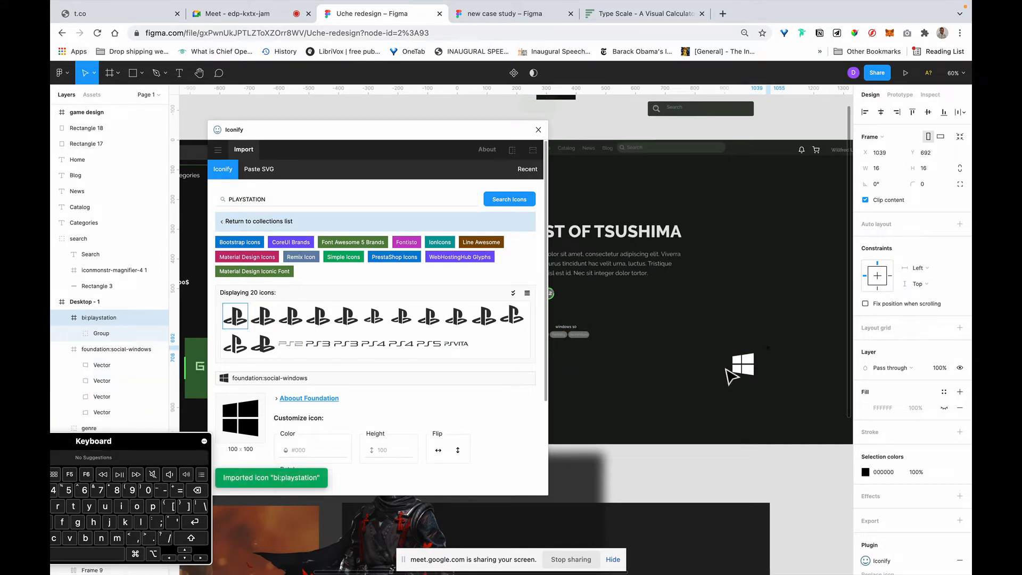
Step: Color the imported PlayStation icon FFFFFF and set its width to 24 with proportions locked
{"action": "left_click", "coordinate": [885, 473]}
{"action": "type", "text": "f"}
{"action": "key", "text": "Return"}
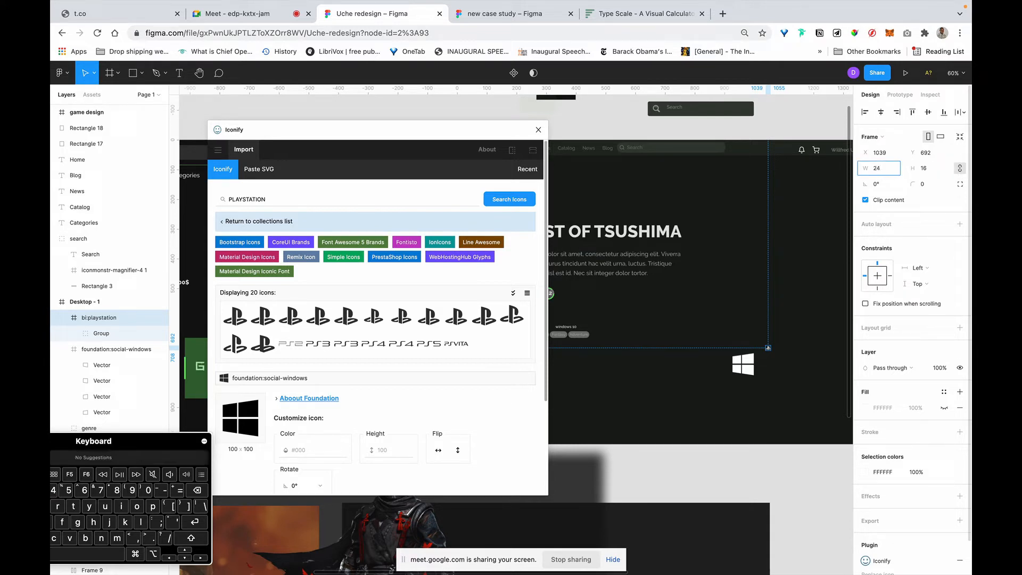
{"action": "key", "text": "Return"}
Step: Resize the imported Windows icon to 24 × 24 with proportions locked
{"action": "left_click", "coordinate": [744, 372]}
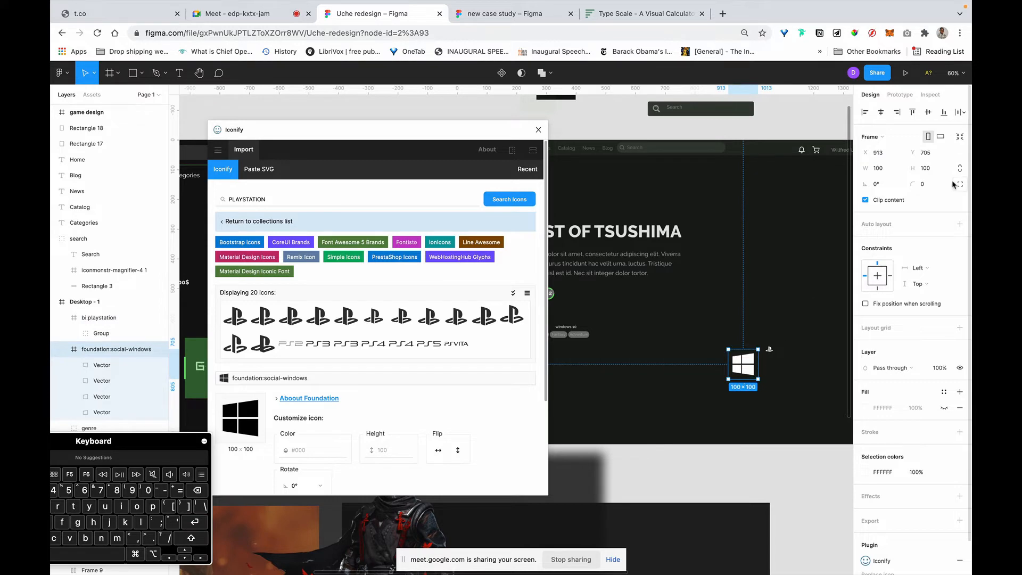
{"action": "type", "text": "24"}
{"action": "key", "text": "Return"}
{"action": "scroll", "coordinate": [763, 350], "scroll_direction": "up", "scroll_amount": 5}
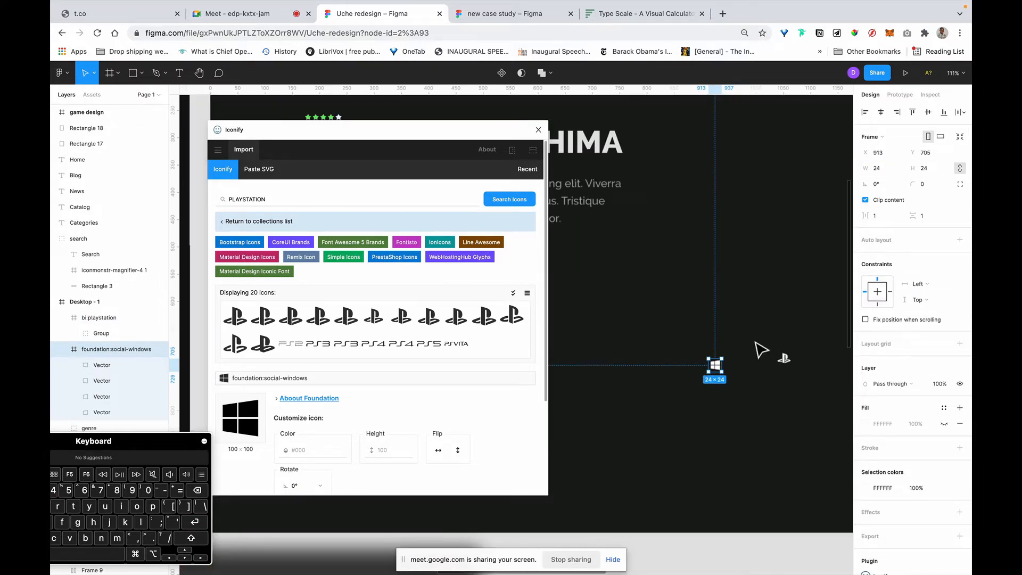
Step: Move the platform label under Game Rating to X 165, Y 588 and capitalize it as "Platform:"
{"action": "scroll", "coordinate": [761, 349], "scroll_direction": "down", "scroll_amount": 6}
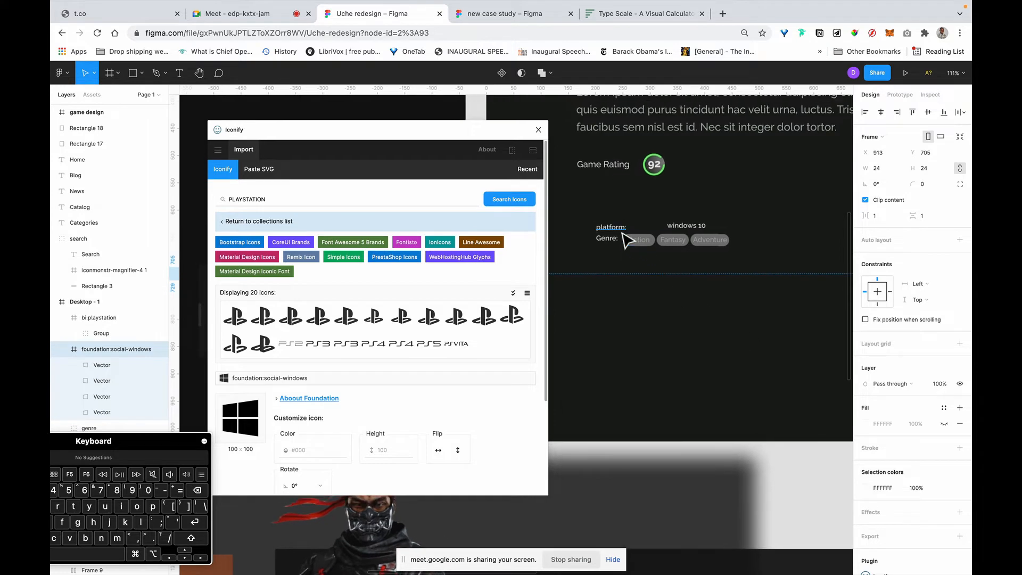
{"action": "left_click", "coordinate": [620, 229]}
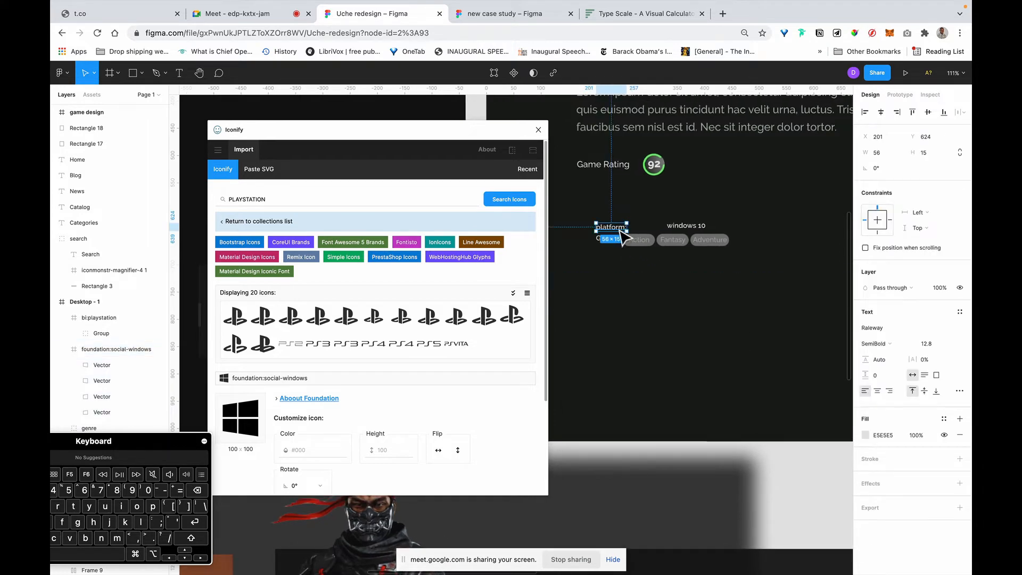
{"action": "left_click_drag", "start_coordinate": [620, 230], "coordinate": [602, 210]}
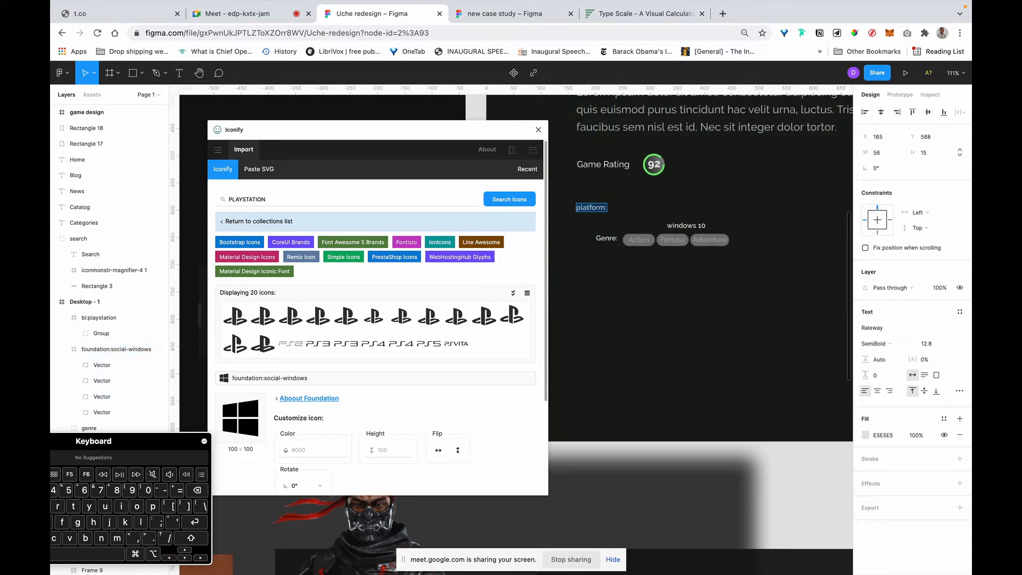
{"action": "key", "text": "shift+BackSpace"}
{"action": "type", "text": "P"}
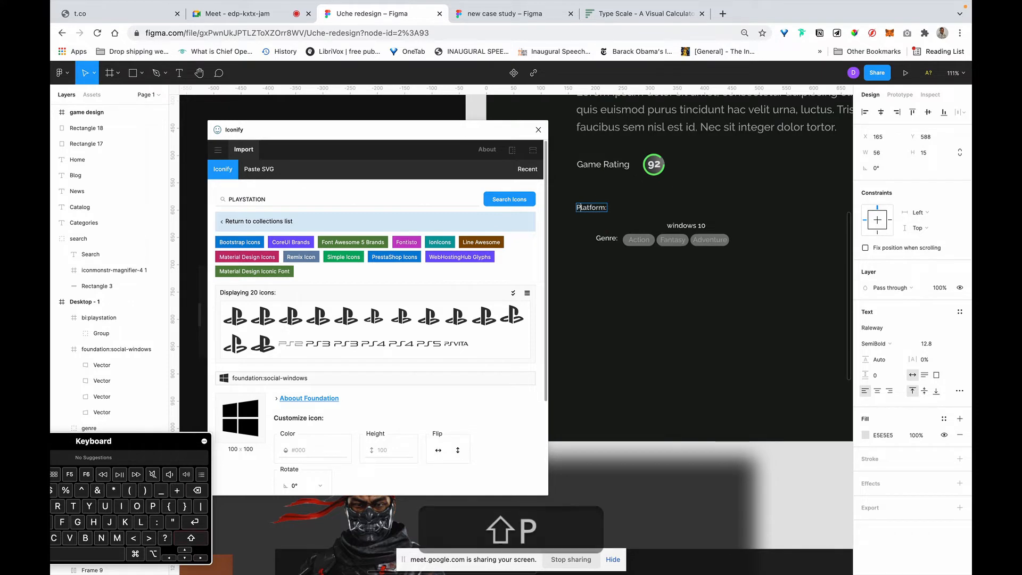
{"action": "key", "text": "Escape"}
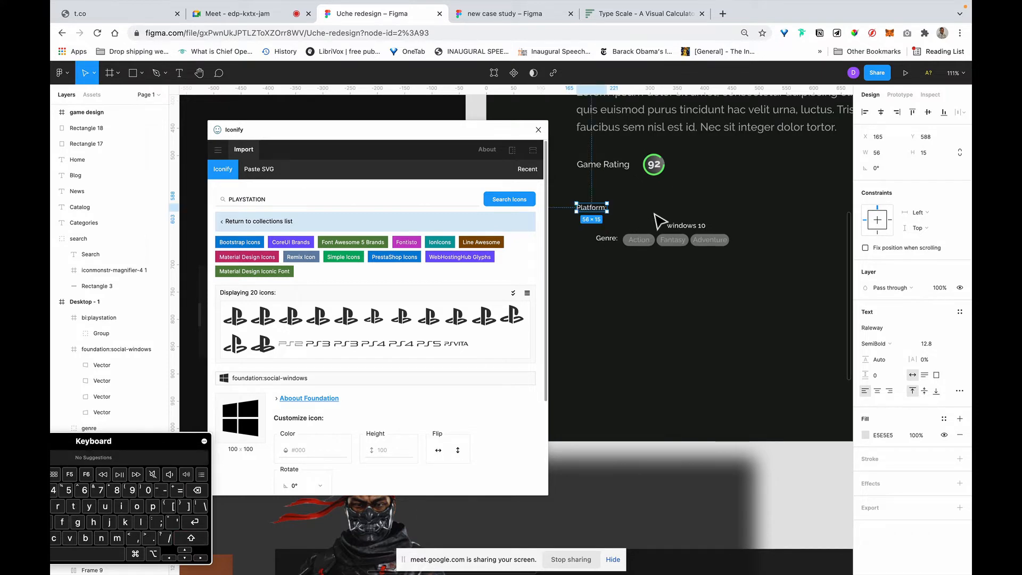
Step: Move the white PlayStation icon beside the "Platform:" label, at X 229, Y 584
{"action": "scroll", "coordinate": [783, 234], "scroll_direction": "right", "scroll_amount": 1}
{"action": "scroll", "coordinate": [782, 234], "scroll_direction": "right", "scroll_amount": 8}
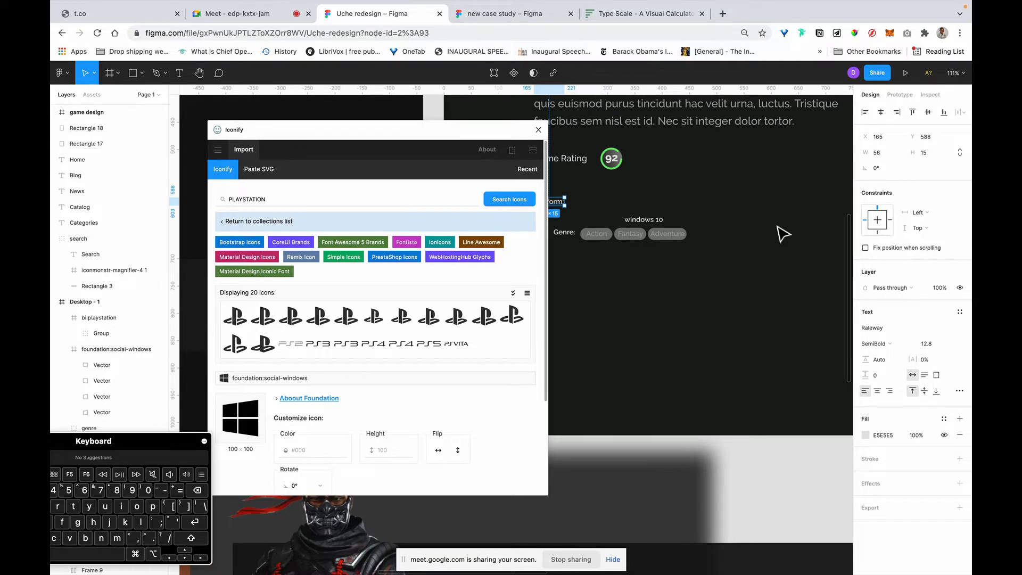
{"action": "left_click", "coordinate": [804, 258]}
{"action": "left_click", "coordinate": [805, 259]}
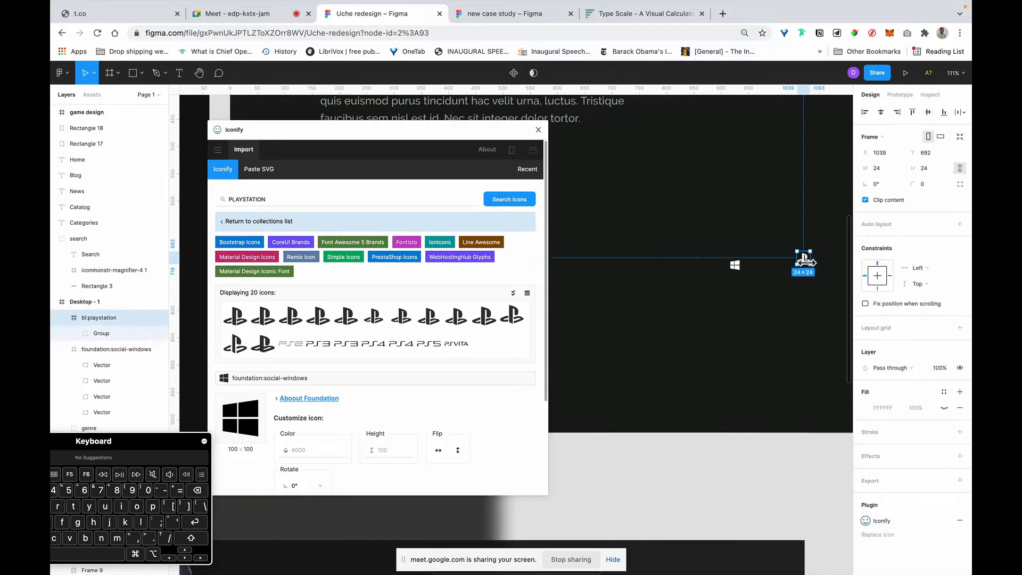
{"action": "scroll", "coordinate": [823, 266], "scroll_direction": "left", "scroll_amount": 1}
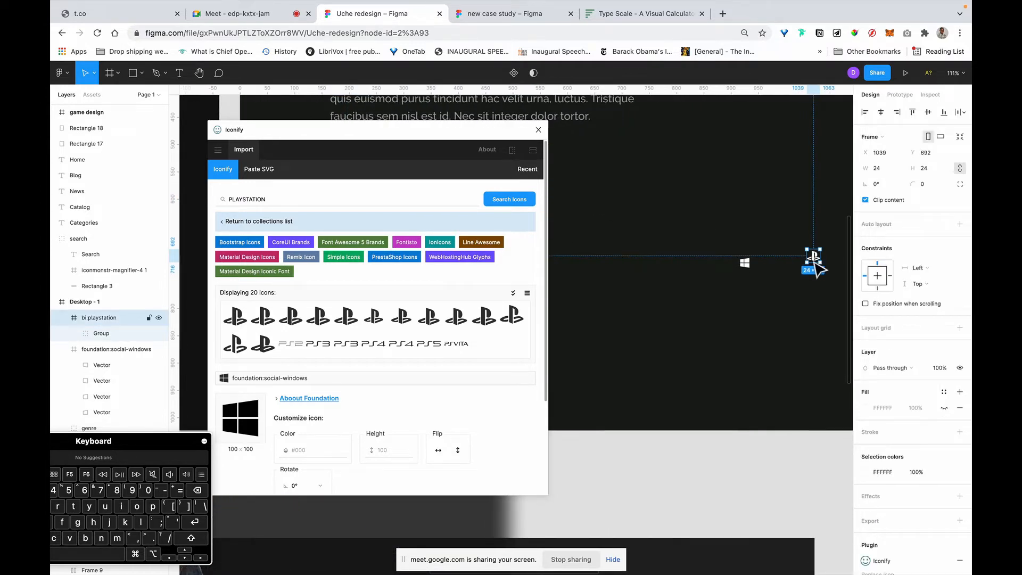
{"action": "left_click_drag", "start_coordinate": [818, 268], "coordinate": [561, 205]}
{"action": "scroll", "coordinate": [561, 201], "scroll_direction": "left", "scroll_amount": 3}
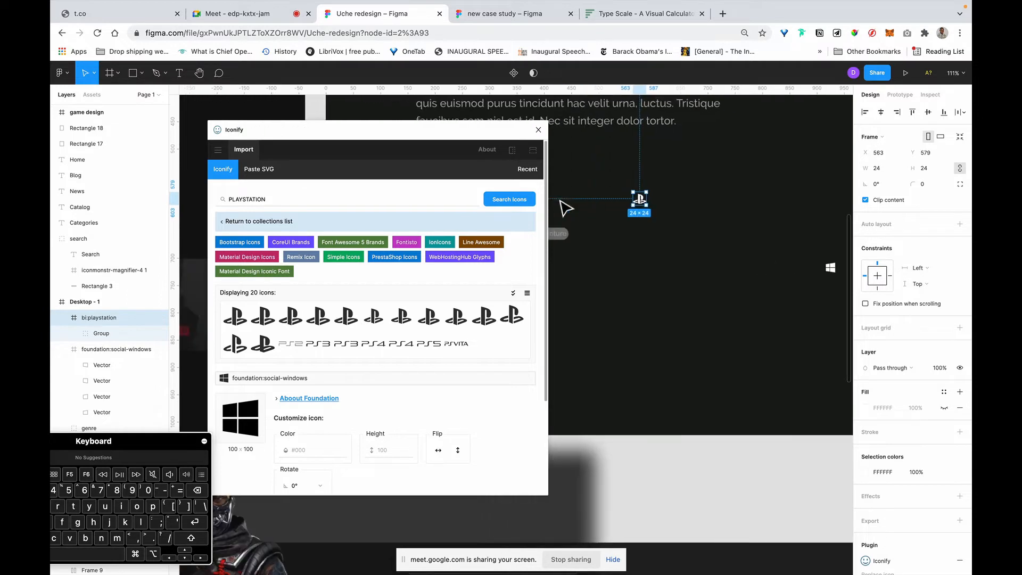
{"action": "scroll", "coordinate": [561, 204], "scroll_direction": "left", "scroll_amount": 8}
{"action": "scroll", "coordinate": [670, 182], "scroll_direction": "right", "scroll_amount": 2}
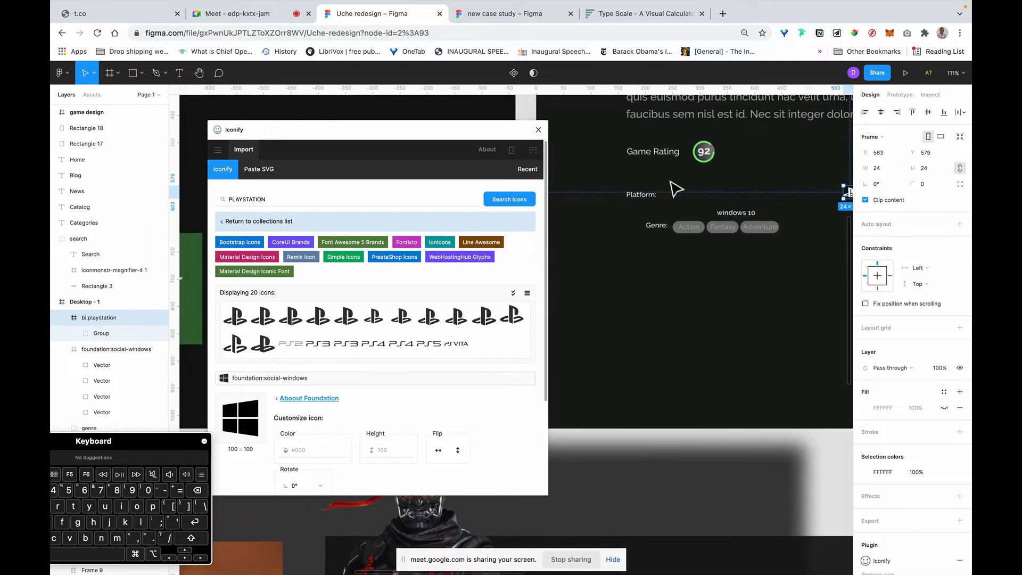
{"action": "scroll", "coordinate": [782, 178], "scroll_direction": "right", "scroll_amount": 1}
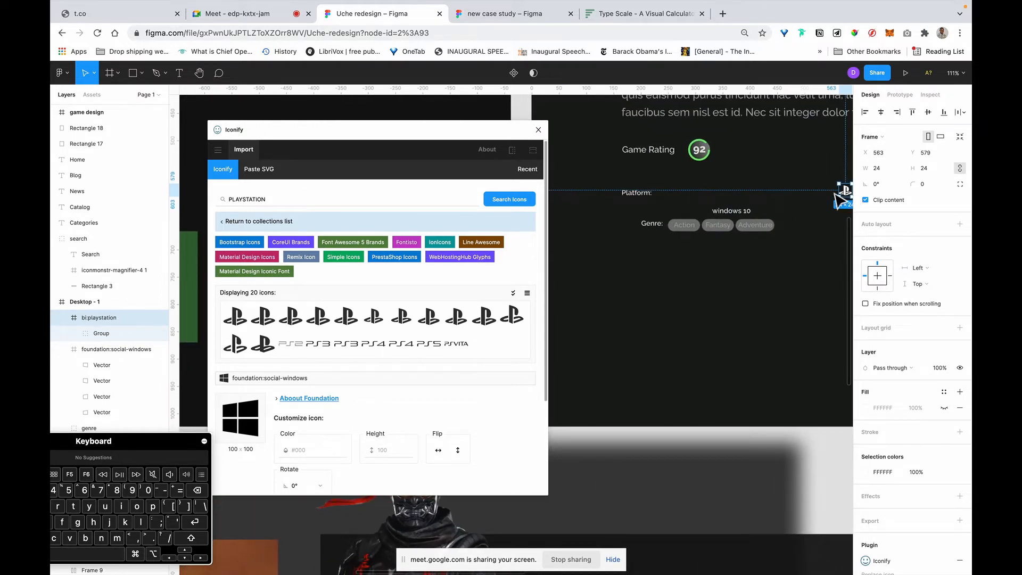
{"action": "left_click_drag", "start_coordinate": [840, 198], "coordinate": [670, 196]}
Step: Place the Windows icon beside the PlayStation icon at X 275, Y 584 and change the label to "Platforms:"
{"action": "left_click", "coordinate": [746, 211]}
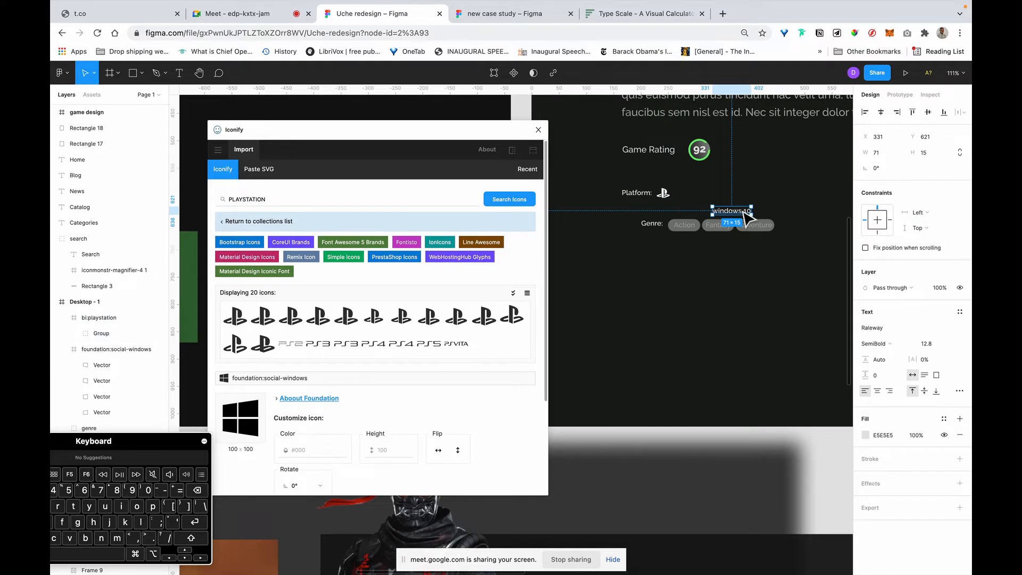
{"action": "scroll", "coordinate": [746, 214], "scroll_direction": "right", "scroll_amount": 2}
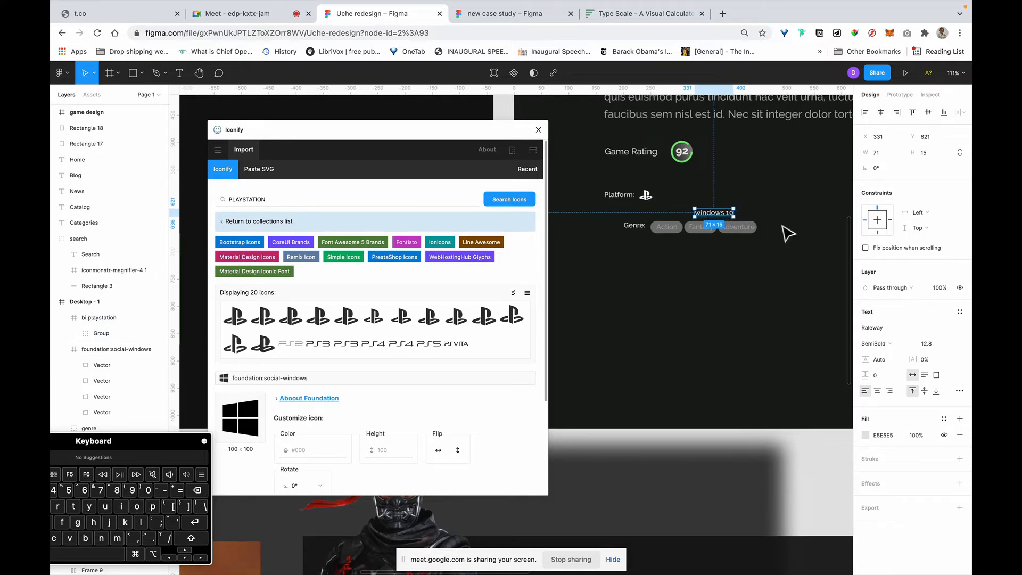
{"action": "scroll", "coordinate": [788, 233], "scroll_direction": "right", "scroll_amount": 8}
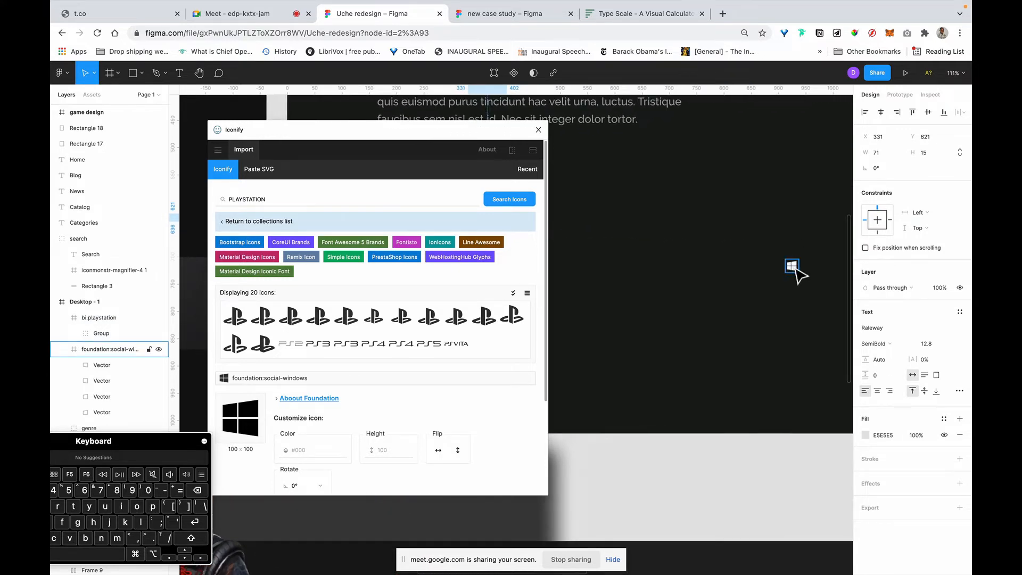
{"action": "left_click_drag", "start_coordinate": [796, 269], "coordinate": [566, 214]}
{"action": "scroll", "coordinate": [567, 215], "scroll_direction": "left", "scroll_amount": 2}
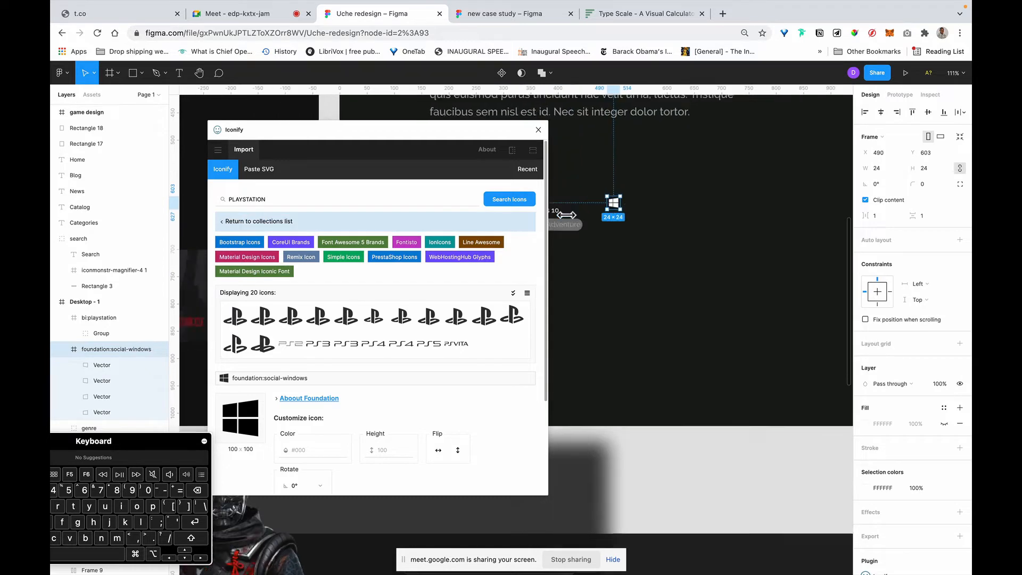
{"action": "scroll", "coordinate": [566, 214], "scroll_direction": "left", "scroll_amount": 6}
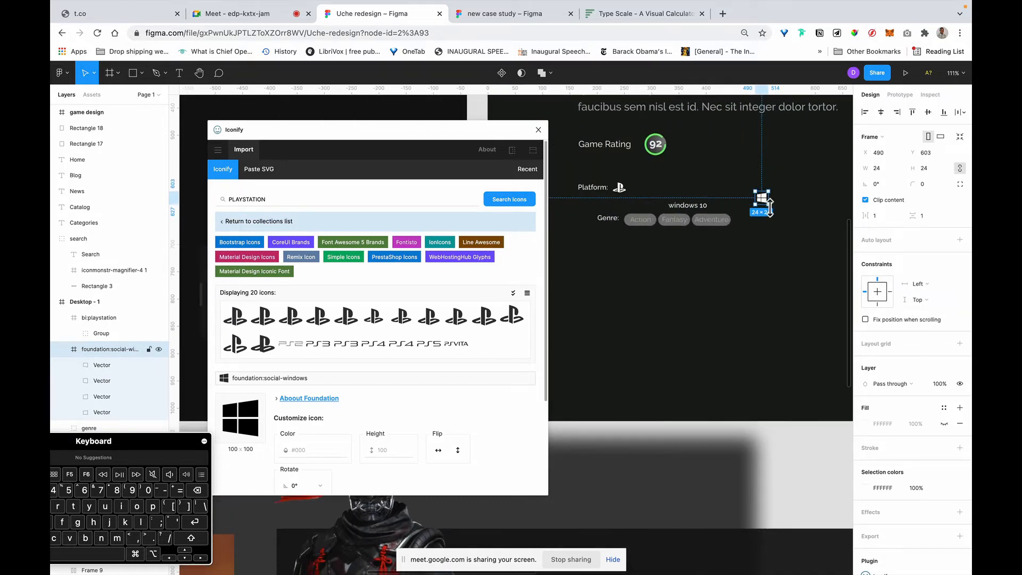
{"action": "key", "text": "super+z"}
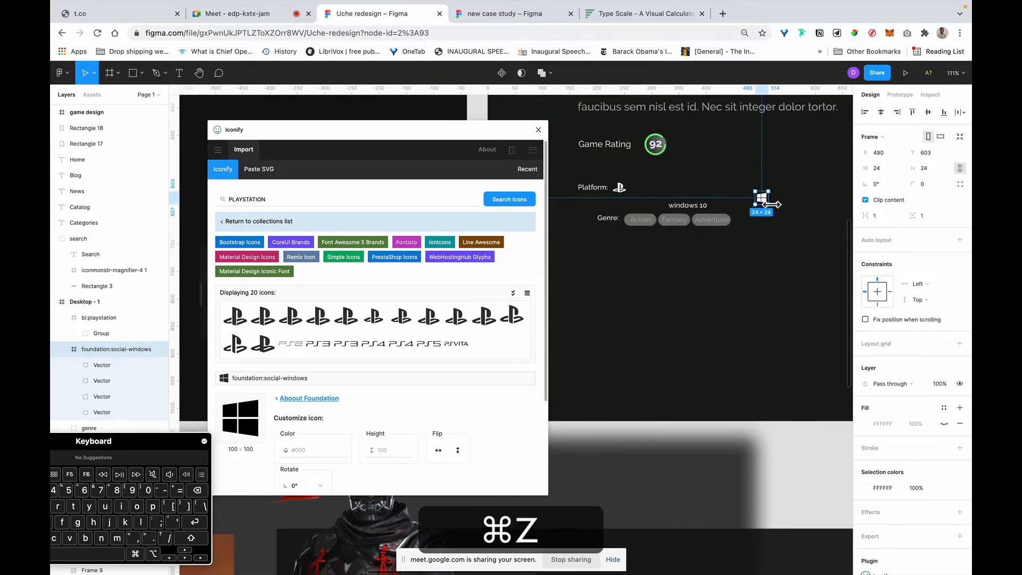
{"action": "left_click_drag", "start_coordinate": [768, 202], "coordinate": [651, 192]}
{"action": "left_click", "coordinate": [595, 186]}
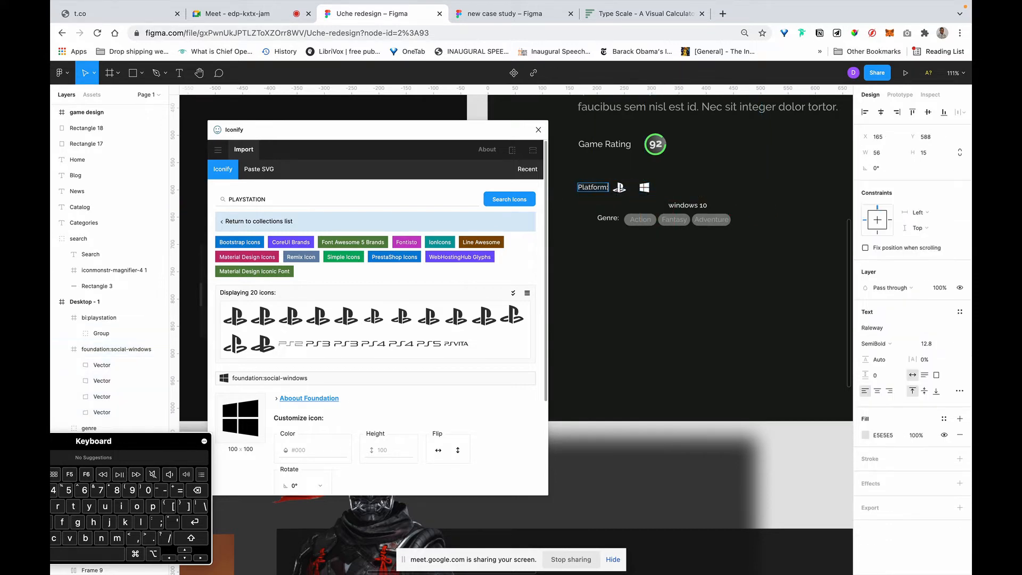
{"action": "key", "text": "Escape"}
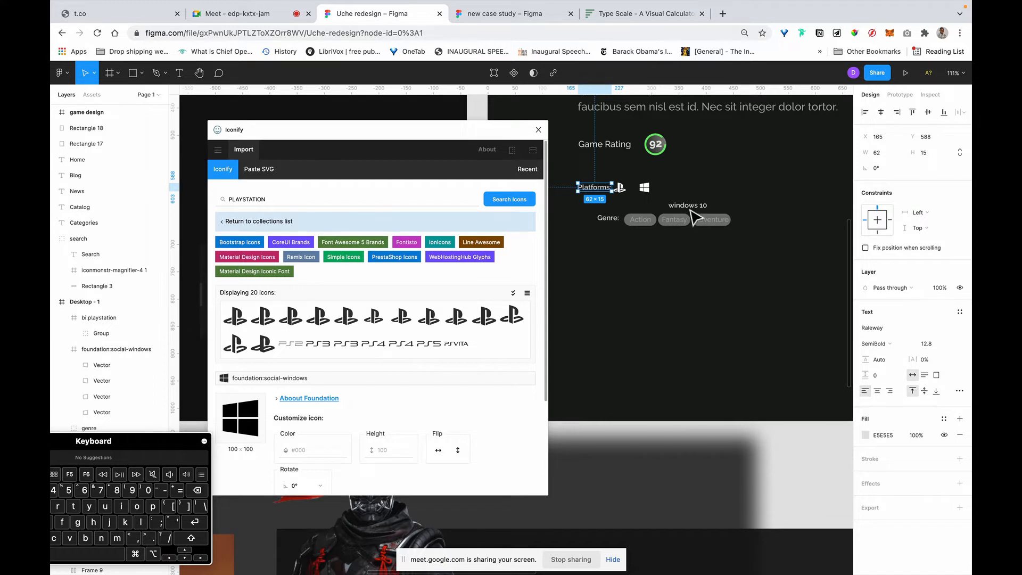
Step: Move the "windows 10" text beside the Windows icon at X 305, Y 587 and set its font size to 14
{"action": "left_click", "coordinate": [696, 209]}
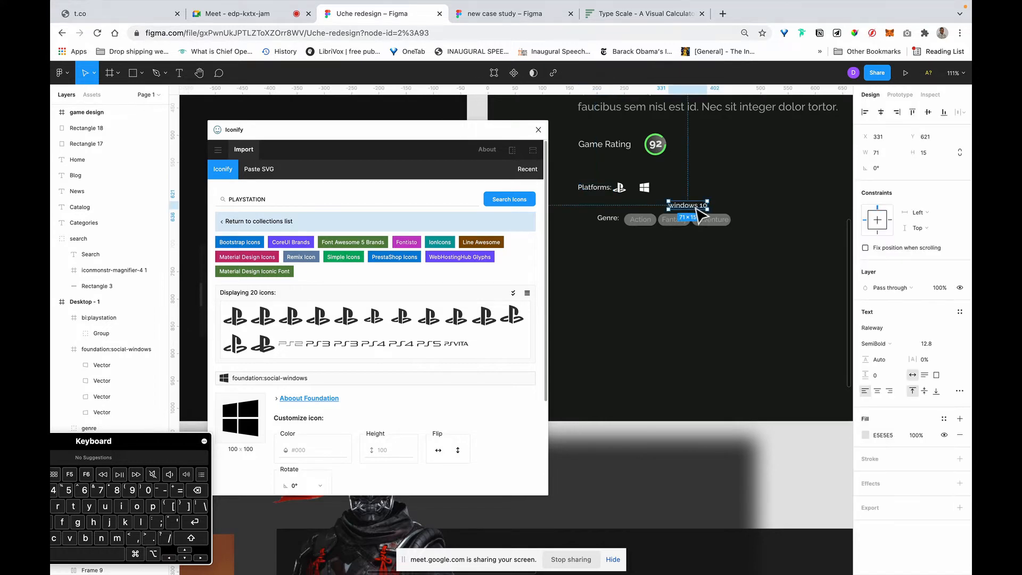
{"action": "left_click_drag", "start_coordinate": [698, 213], "coordinate": [685, 190]}
{"action": "left_click", "coordinate": [925, 343]}
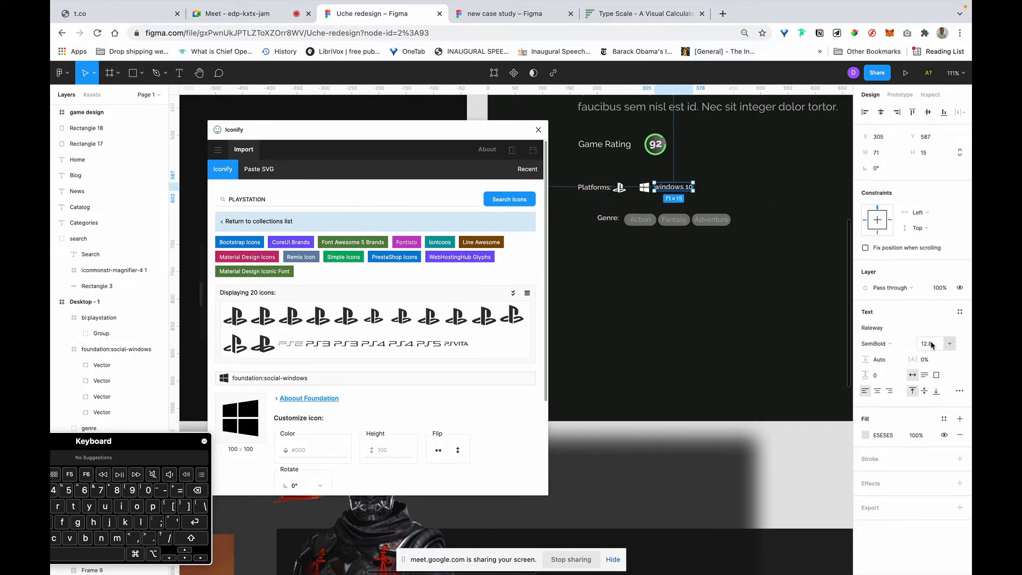
{"action": "type", "text": "12"}
{"action": "key", "text": "Return"}
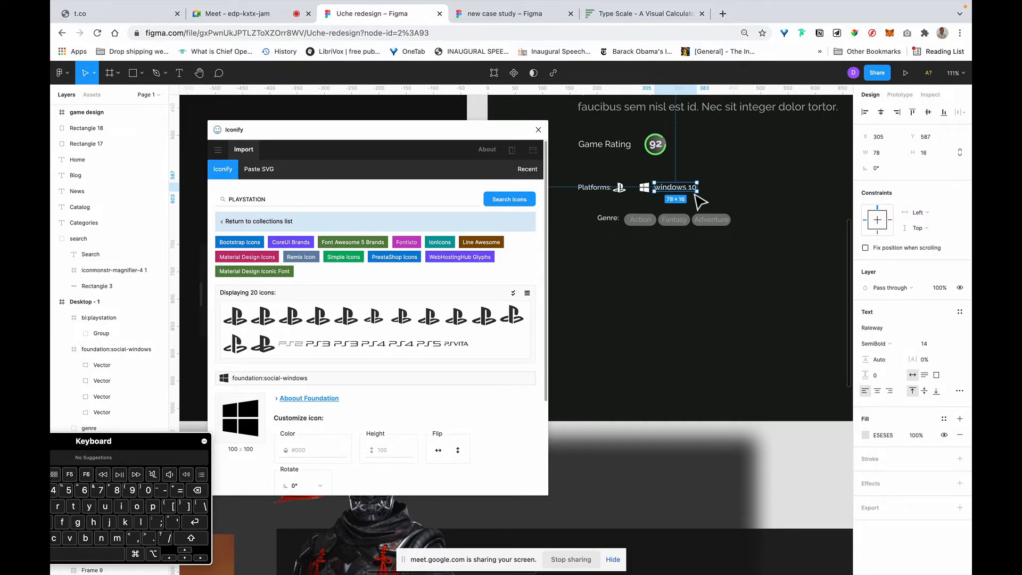
Step: Combine the Windows icon and "windows 10" text in a horizontal auto layout, aligned left and vertically centered
{"action": "left_click", "coordinate": [643, 190], "text": "shift"}
{"action": "key", "text": "shift+a"}
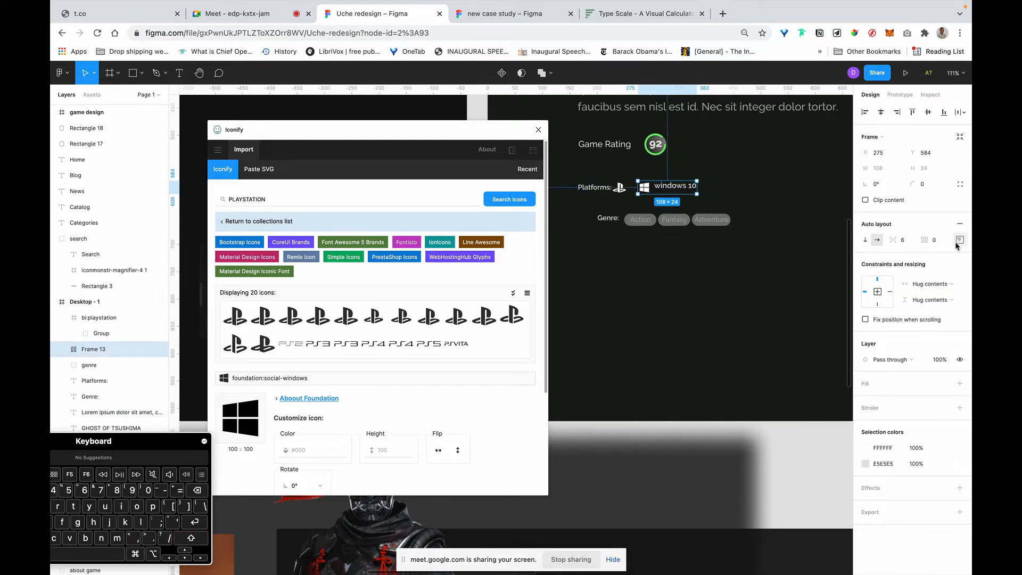
{"action": "left_click", "coordinate": [957, 242]}
{"action": "left_click", "coordinate": [916, 286]}
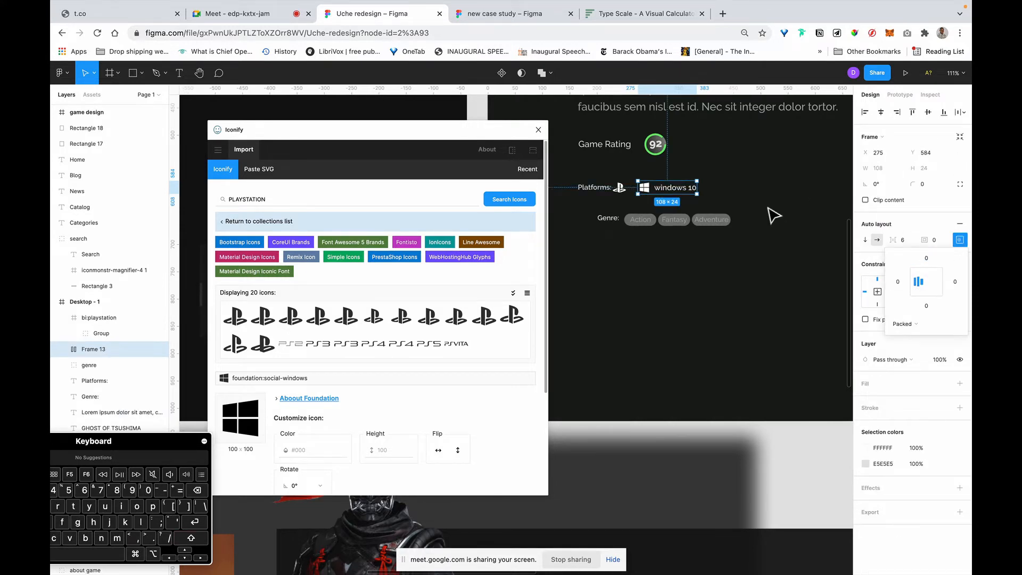
{"action": "left_click", "coordinate": [772, 215]}
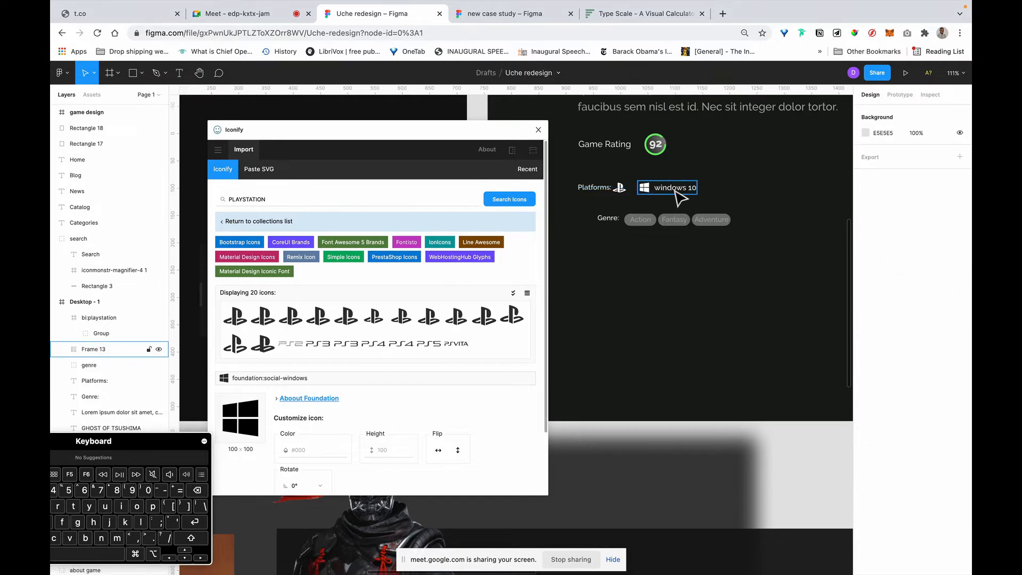
Step: Combine the PlayStation icon and windows 10 frame in an auto layout with 8 spacing, and shift it right to X 249
{"action": "left_click", "coordinate": [620, 189]}
{"action": "left_click", "coordinate": [669, 192], "text": "shift"}
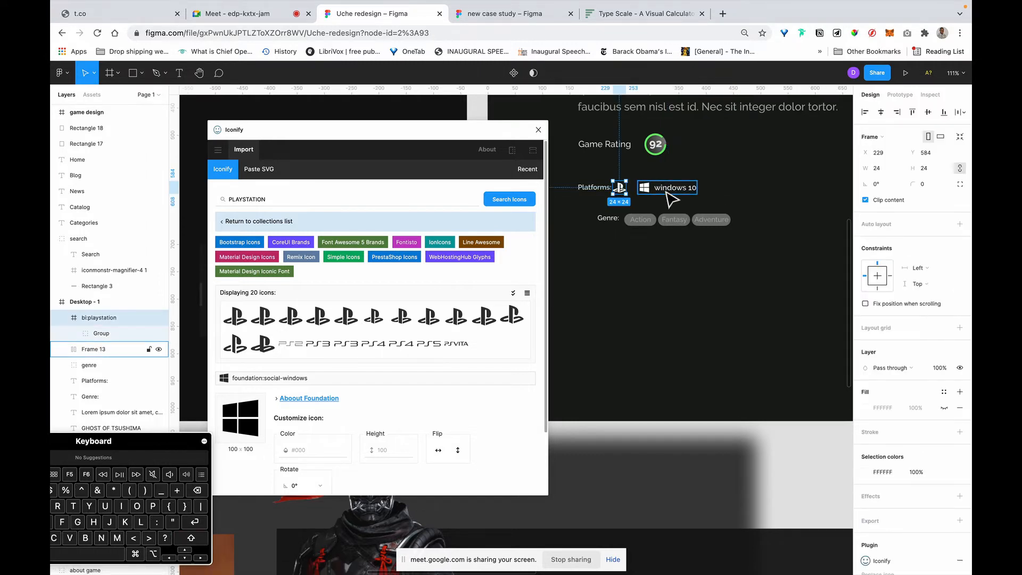
{"action": "key", "text": "shift+a"}
{"action": "left_click", "coordinate": [903, 240]}
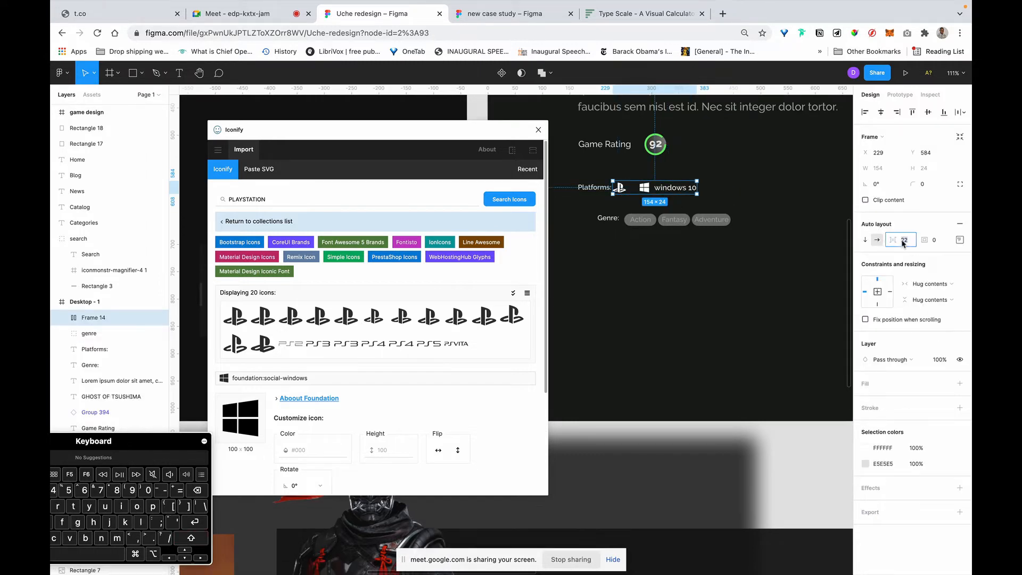
{"action": "type", "text": "116"}
{"action": "key", "text": "Return"}
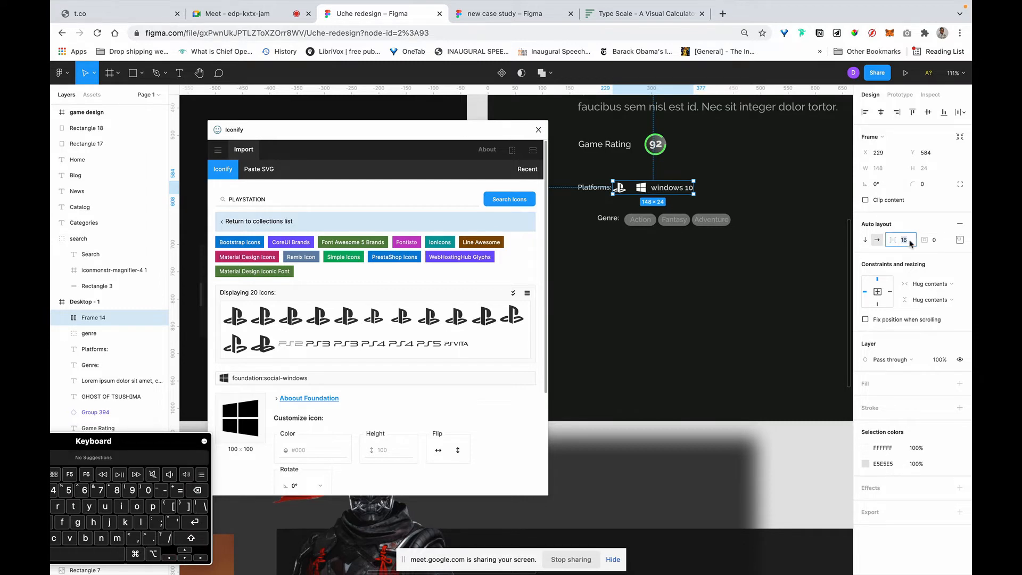
{"action": "type", "text": "8"}
{"action": "key", "text": "Return"}
{"action": "key", "text": "shift+Right"}
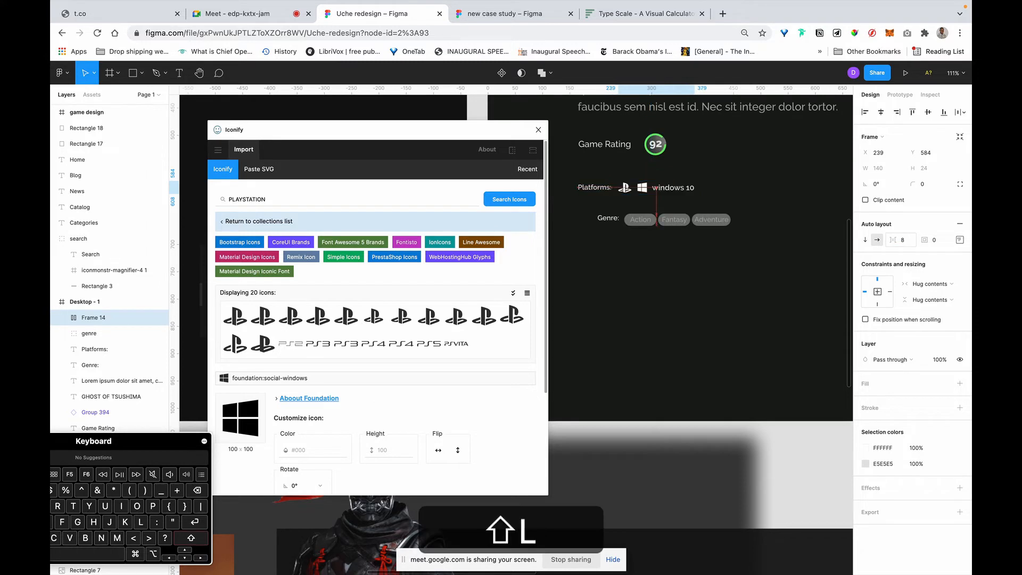
{"action": "key", "text": "shift+Right"}
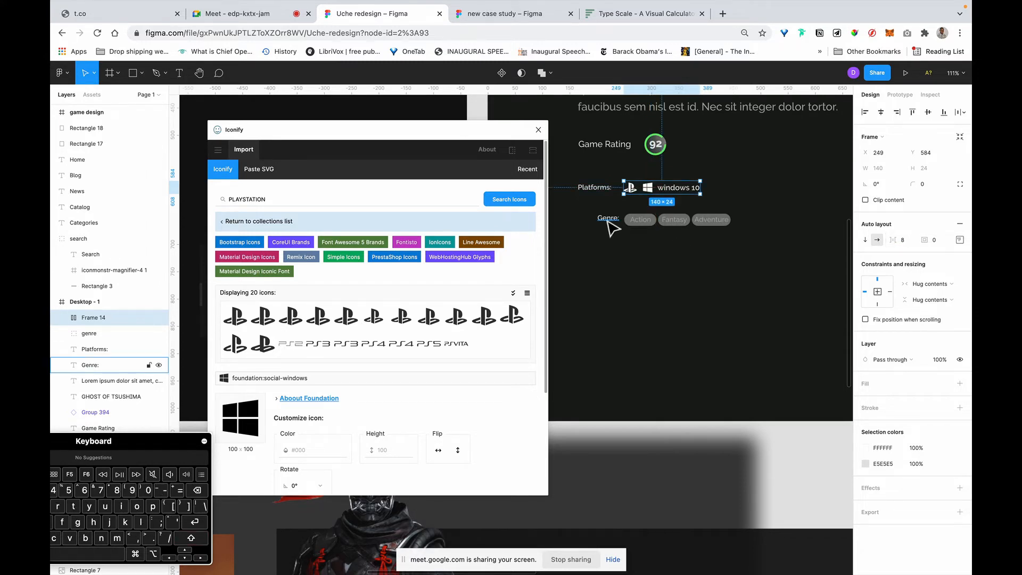
Step: Move the "Genre:" label under "Platforms:" and place the genre tags beside it at X 227, Y 626
{"action": "left_click", "coordinate": [608, 220]}
{"action": "left_click_drag", "start_coordinate": [616, 226], "coordinate": [592, 216]}
{"action": "left_click", "coordinate": [652, 225]}
{"action": "left_click_drag", "start_coordinate": [654, 232], "coordinate": [635, 216]}
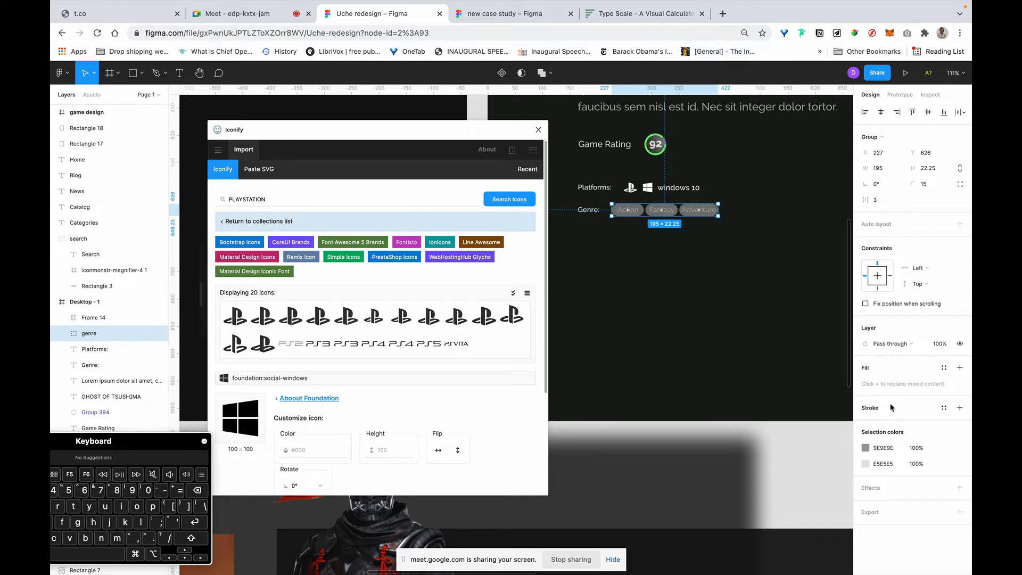
Step: Ungroup the Action, Fantasy and Adventure tag groups inside the genre group
{"action": "double_click", "coordinate": [641, 218]}
{"action": "left_click", "coordinate": [662, 212], "text": "shift"}
{"action": "left_click", "coordinate": [699, 211], "text": "shift"}
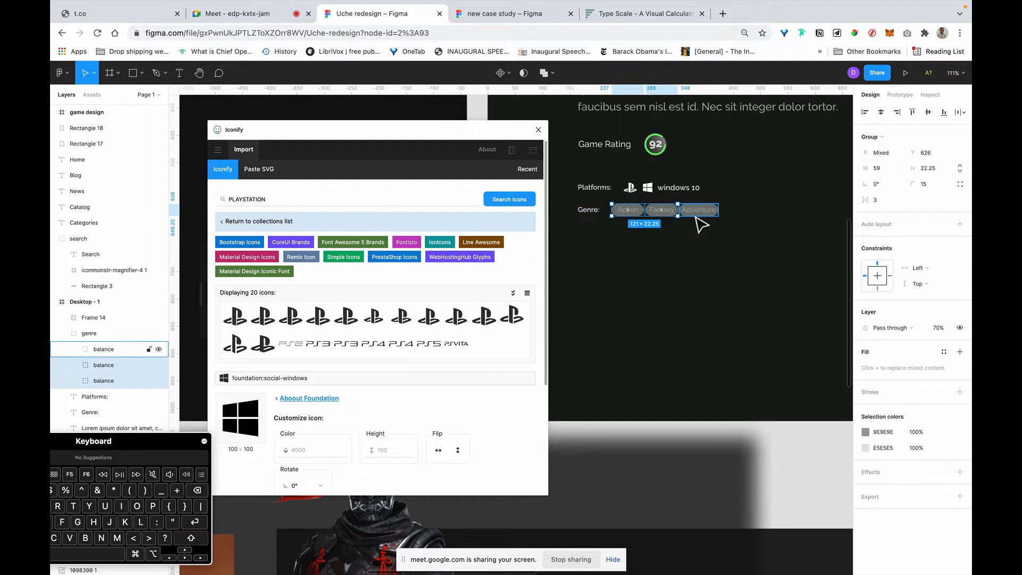
{"action": "right_click", "coordinate": [696, 213]}
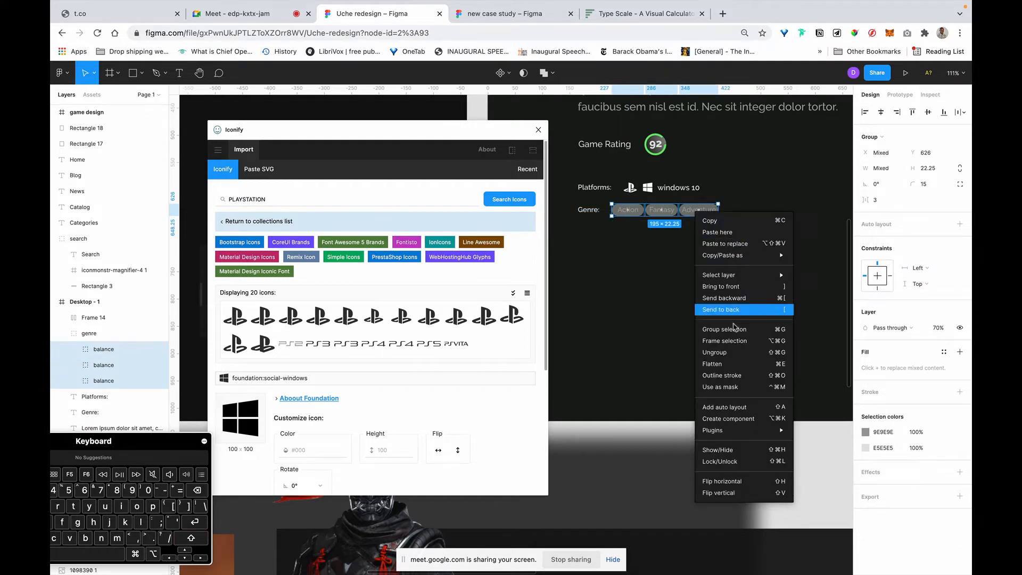
{"action": "left_click", "coordinate": [735, 353]}
Step: Ungroup the genre group that holds the Action, Fantasy and Adventure tags
{"action": "left_click", "coordinate": [632, 218]}
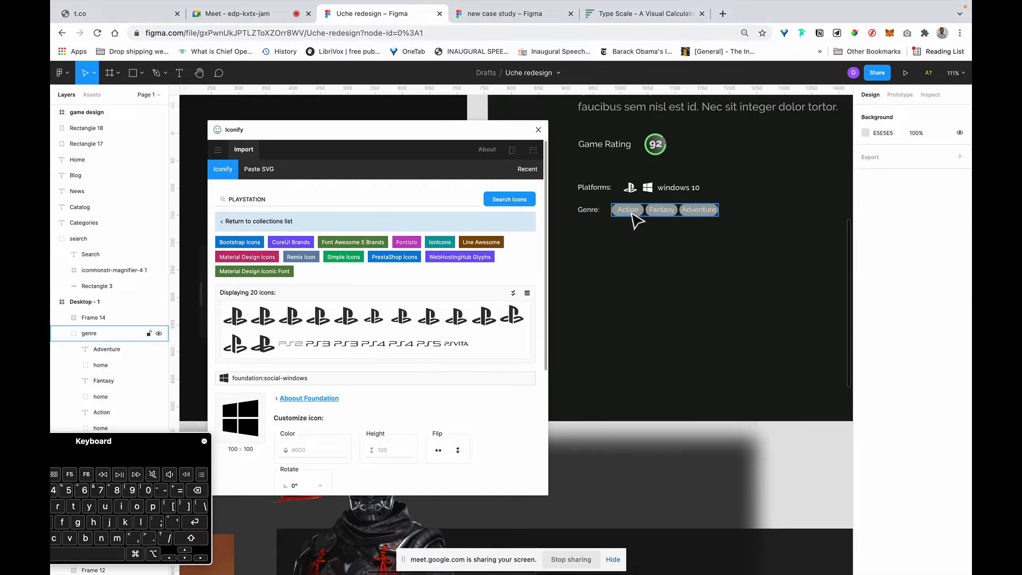
{"action": "left_click", "coordinate": [632, 213]}
{"action": "right_click", "coordinate": [632, 213]}
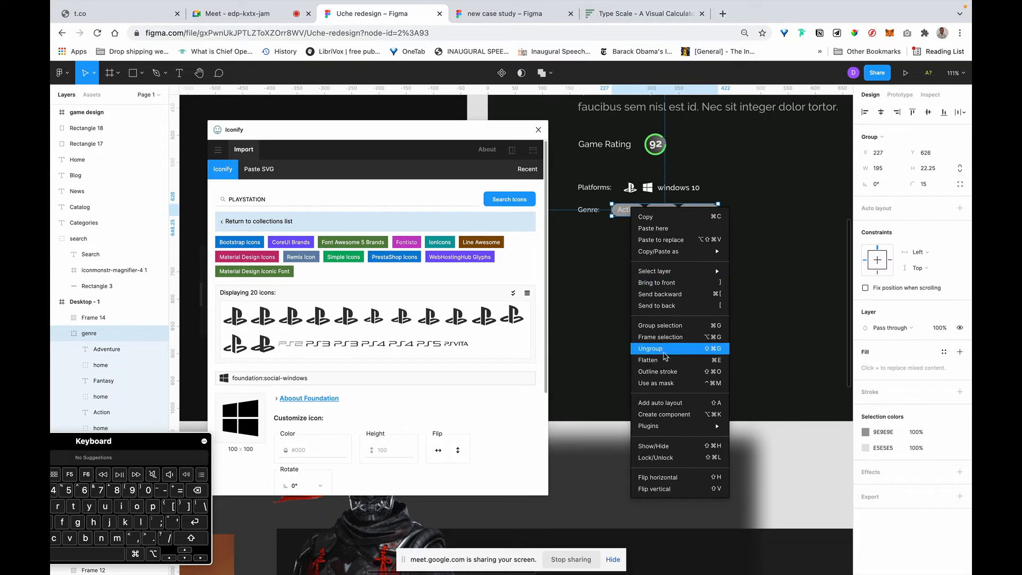
{"action": "left_click", "coordinate": [665, 349]}
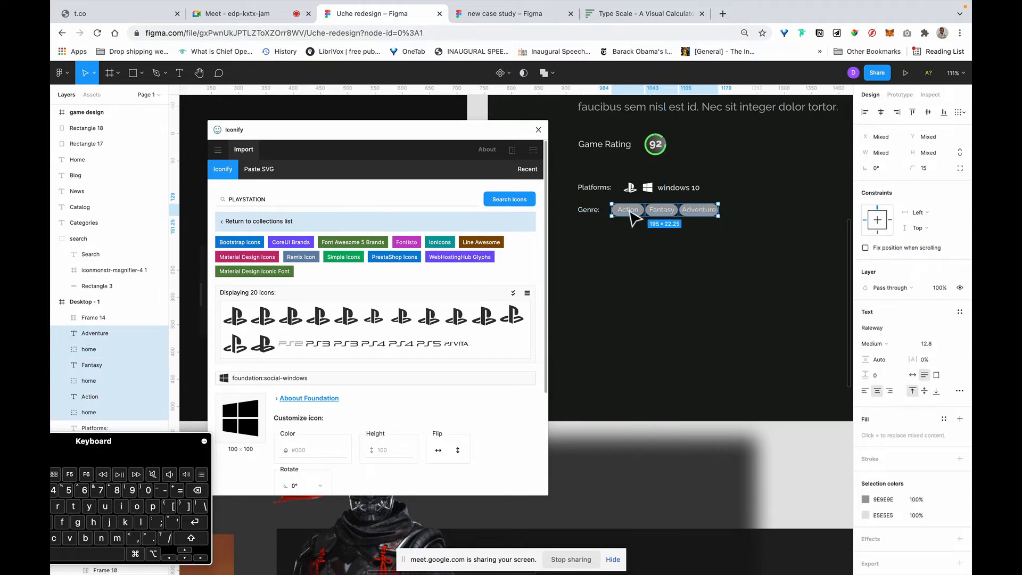
{"action": "left_click", "coordinate": [634, 219]}
{"action": "left_click", "coordinate": [633, 213]}
{"action": "scroll", "coordinate": [637, 222], "scroll_direction": "up", "scroll_amount": 10}
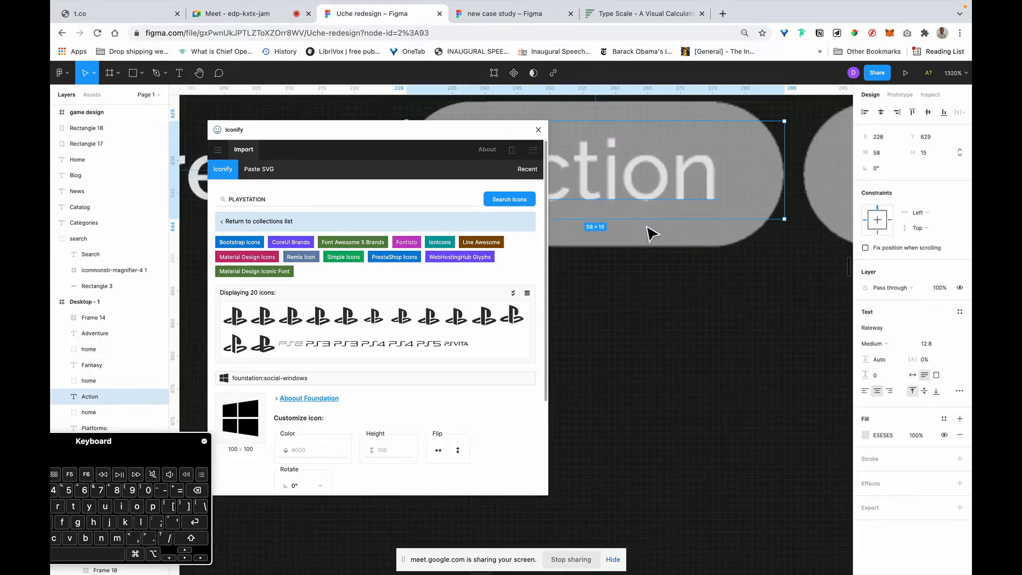
{"action": "left_click", "coordinate": [686, 244]}
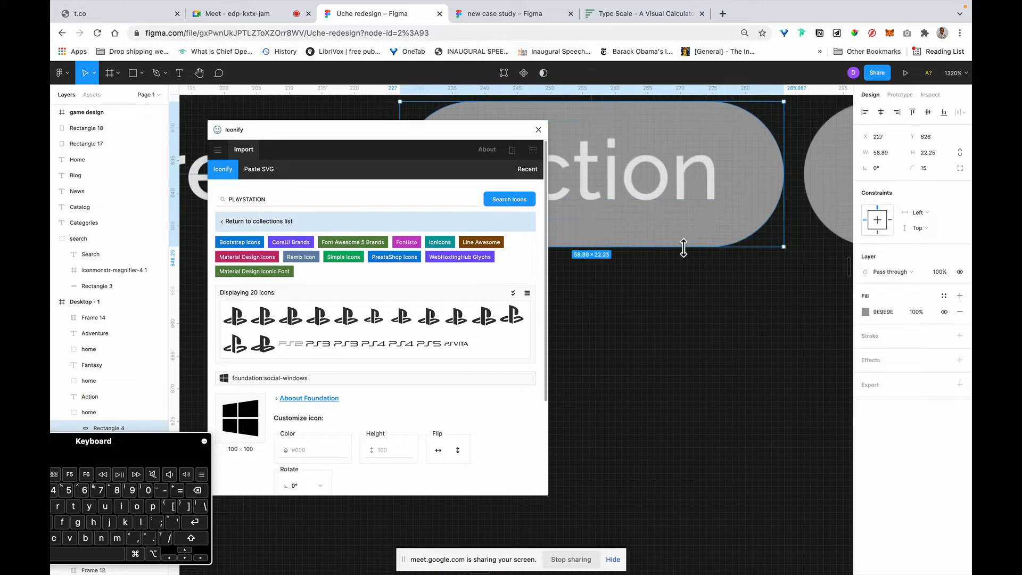
{"action": "right_click", "coordinate": [665, 218]}
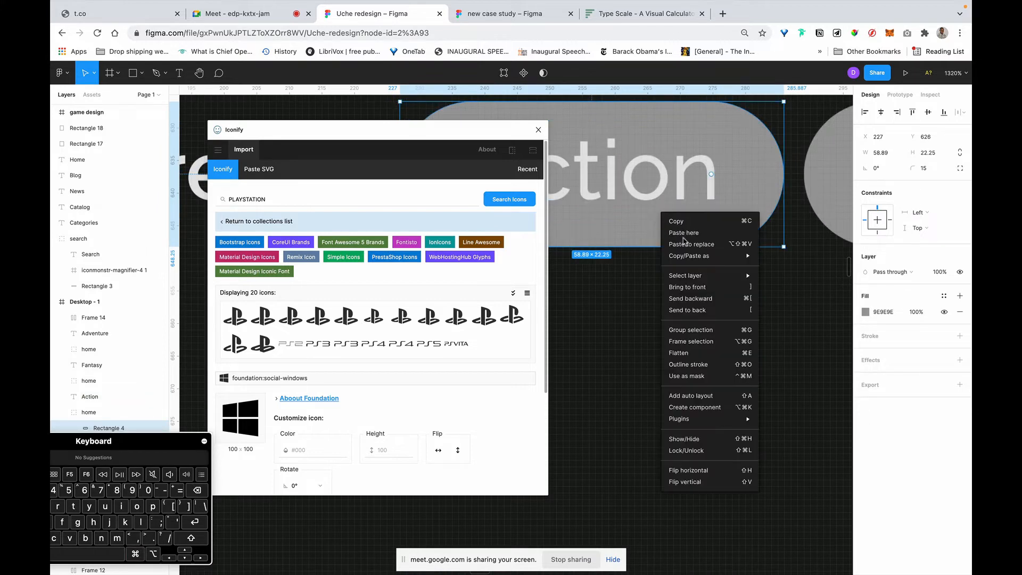
{"action": "left_click", "coordinate": [613, 274]}
{"action": "right_click", "coordinate": [734, 155]}
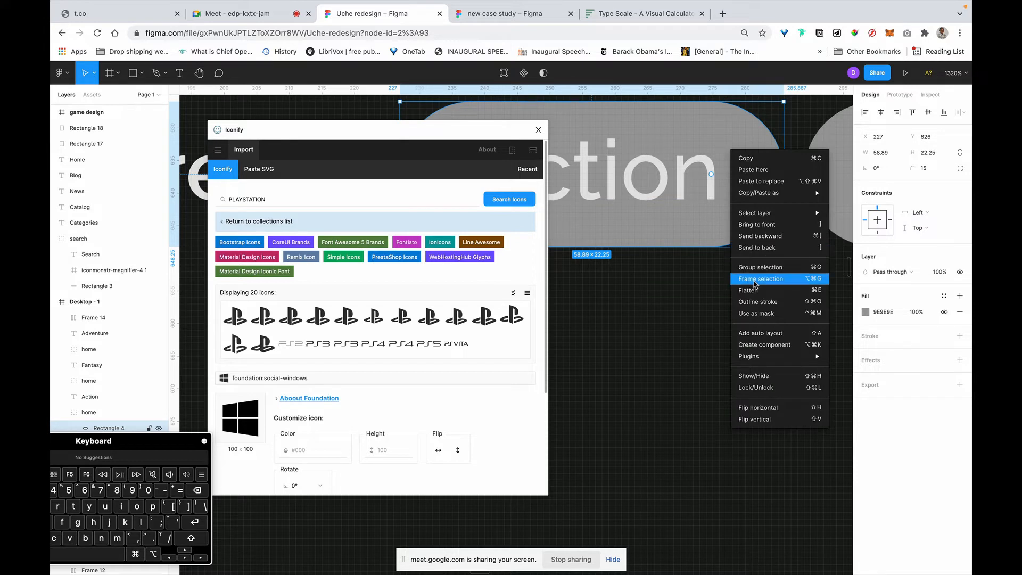
{"action": "left_click", "coordinate": [100, 412]}
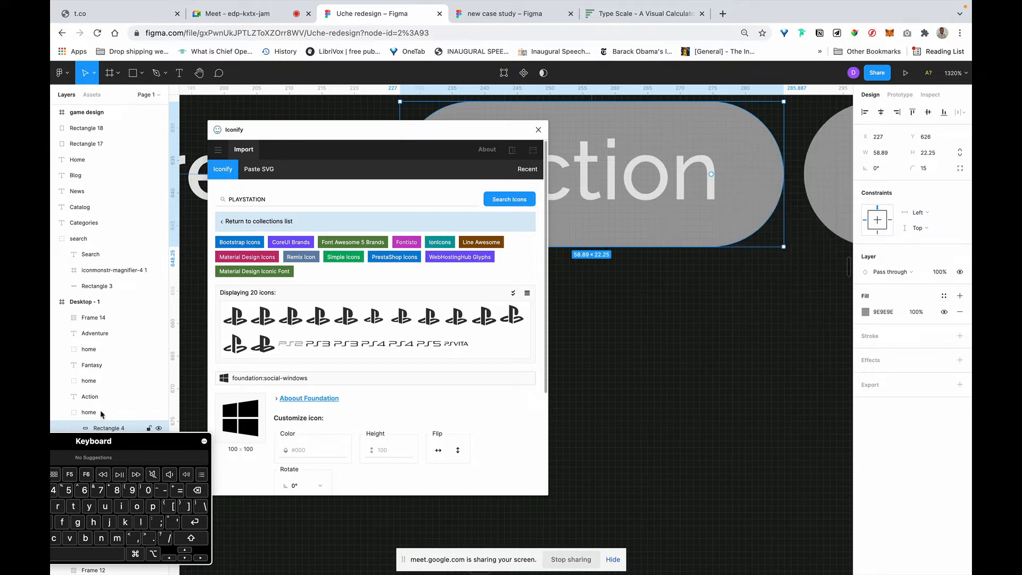
{"action": "scroll", "coordinate": [659, 210], "scroll_direction": "down", "scroll_amount": 5}
{"action": "right_click", "coordinate": [663, 207]}
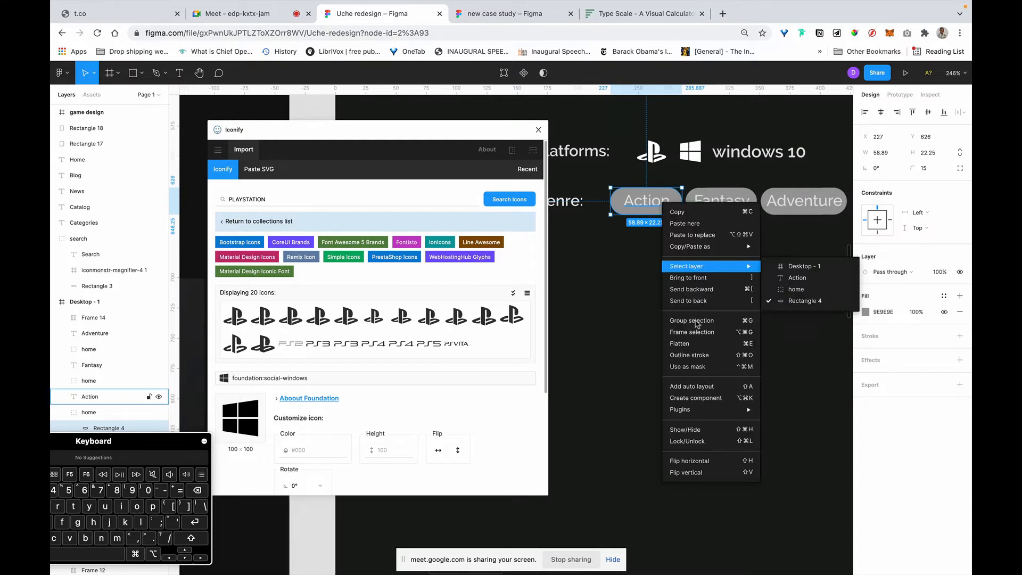
{"action": "left_click", "coordinate": [645, 330]}
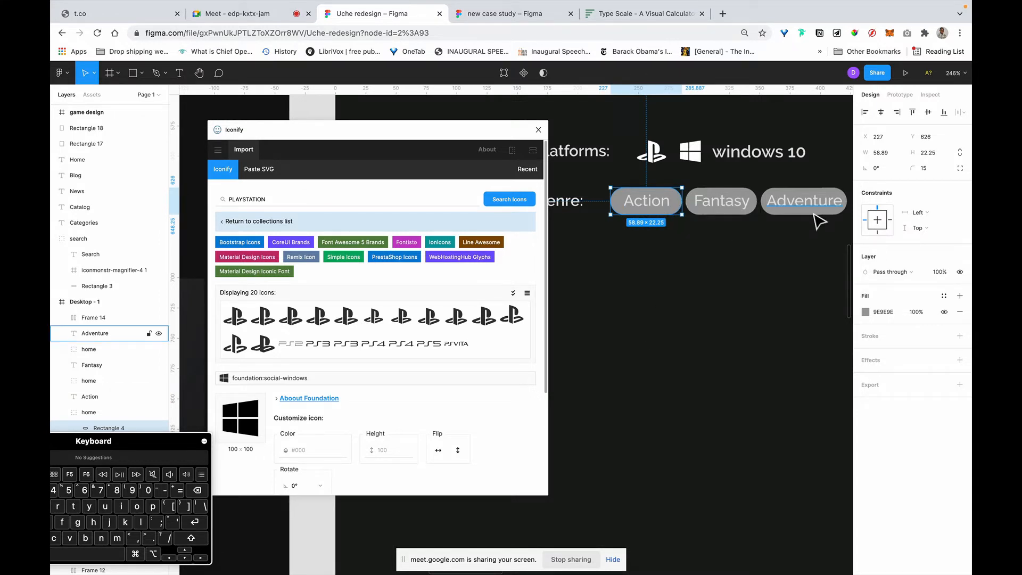
Step: Delete the grey pill backgrounds behind the Adventure, Action and Fantasy genre texts
{"action": "left_click", "coordinate": [815, 213]}
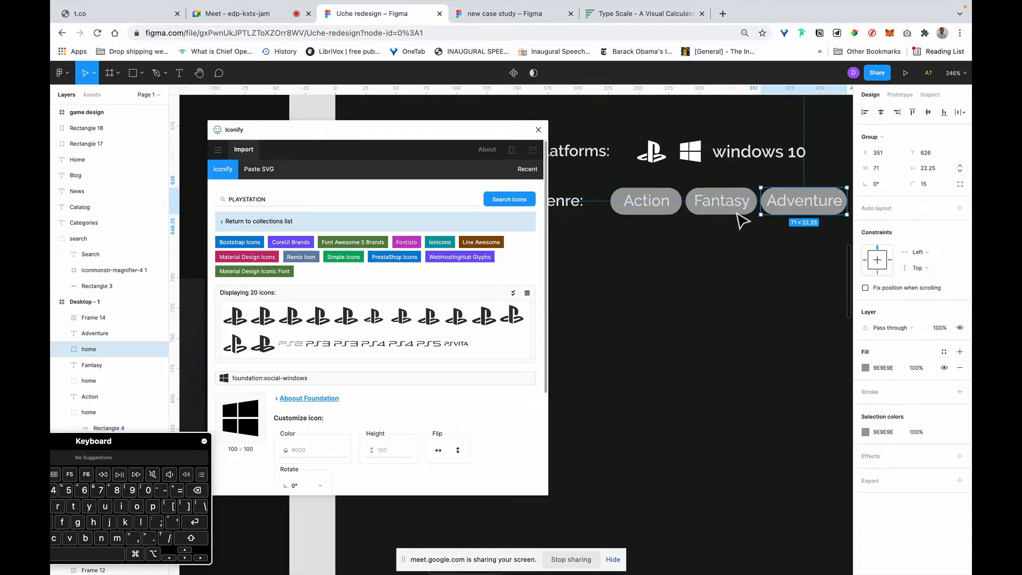
{"action": "key", "text": "Delete"}
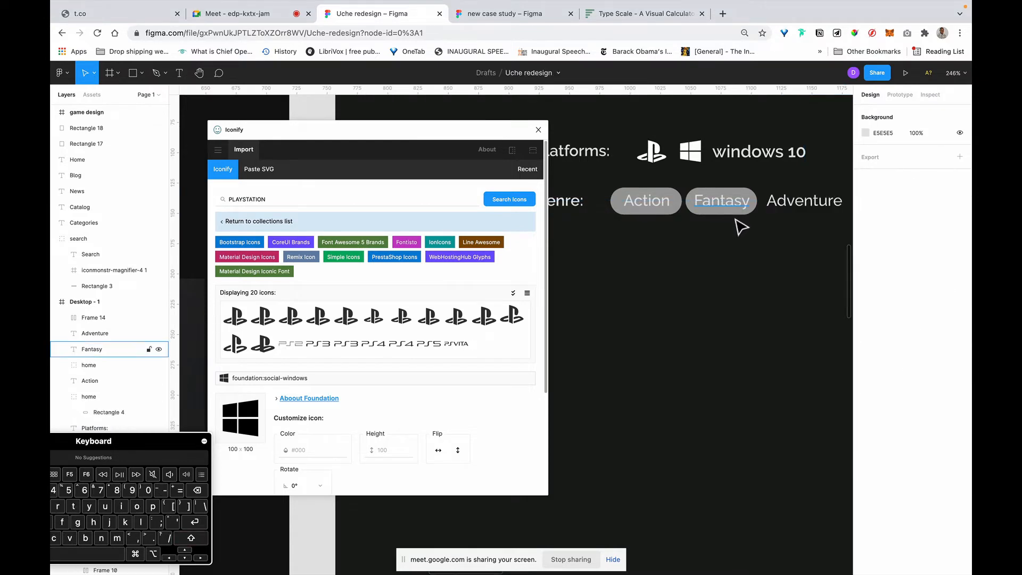
{"action": "left_click", "coordinate": [737, 213], "text": "super"}
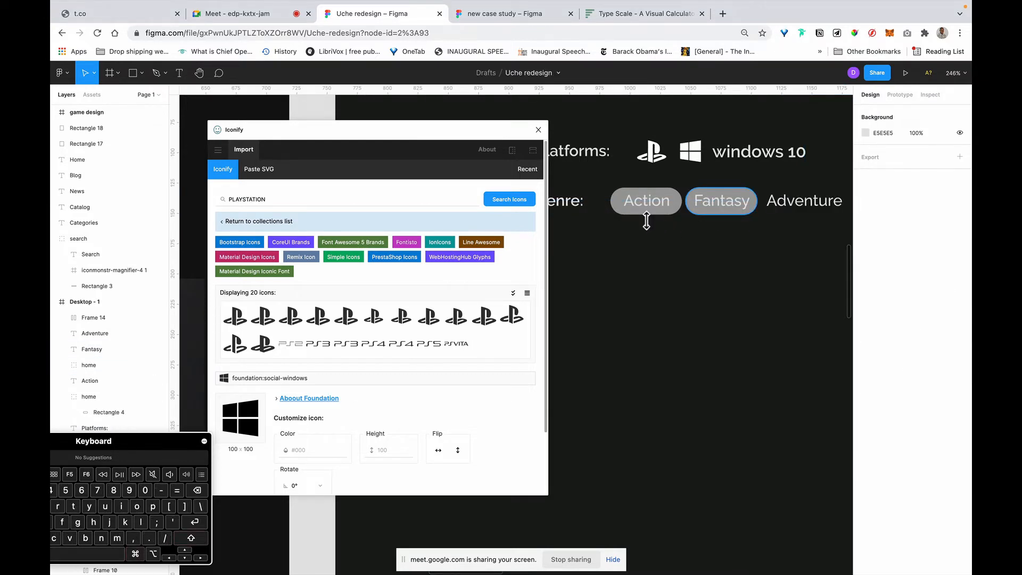
{"action": "left_click", "coordinate": [645, 213], "text": "super"}
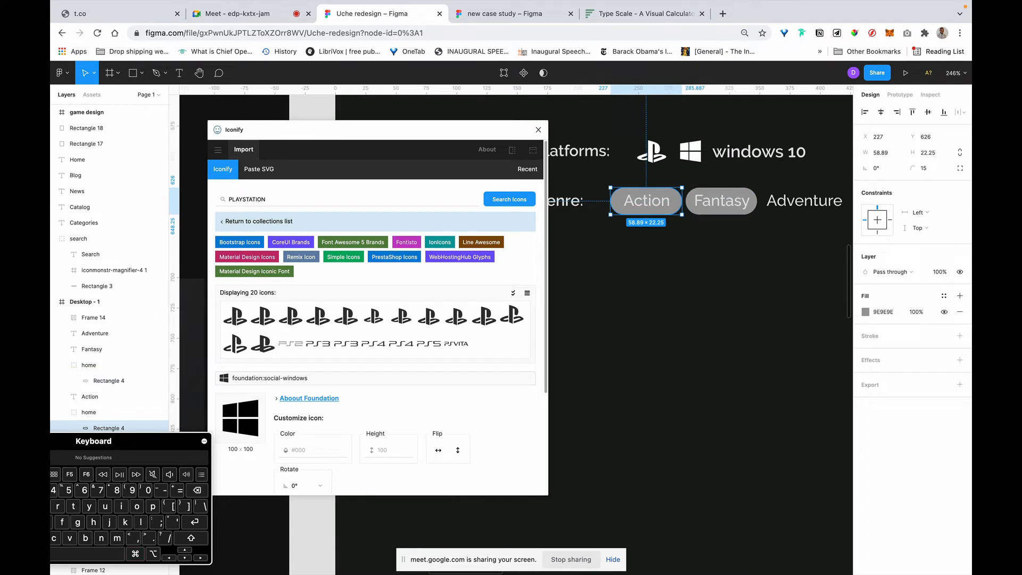
{"action": "key", "text": "Delete"}
{"action": "left_click", "coordinate": [748, 207]}
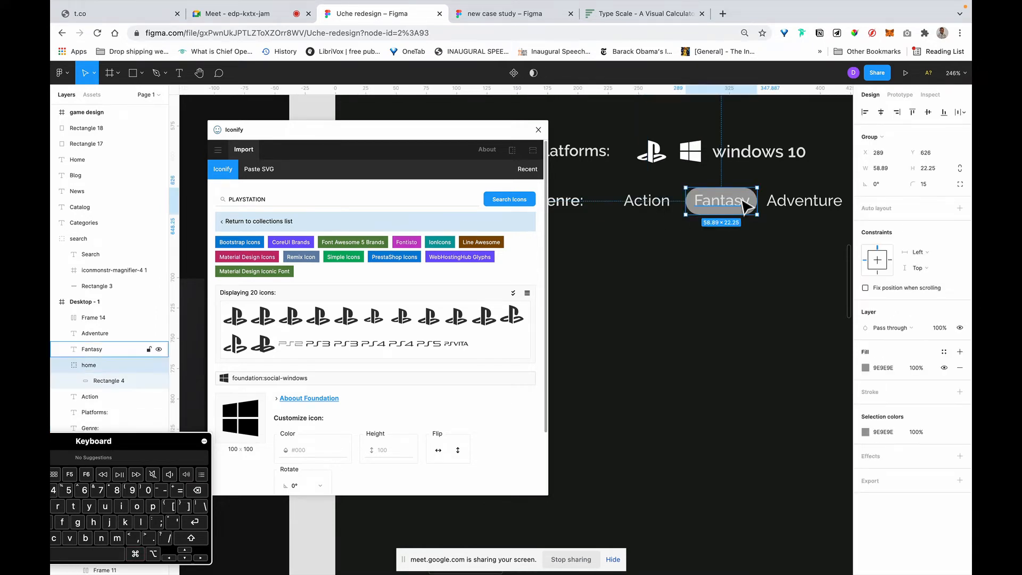
{"action": "key", "text": "Delete"}
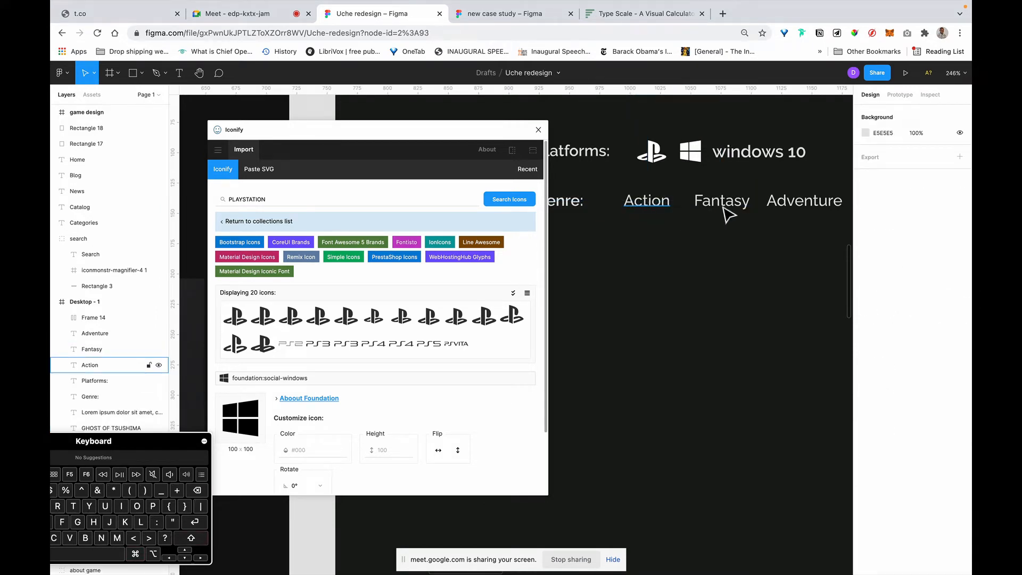
Step: Set the Action, Fantasy and Adventure texts together to auto width resizing
{"action": "left_click", "coordinate": [663, 204]}
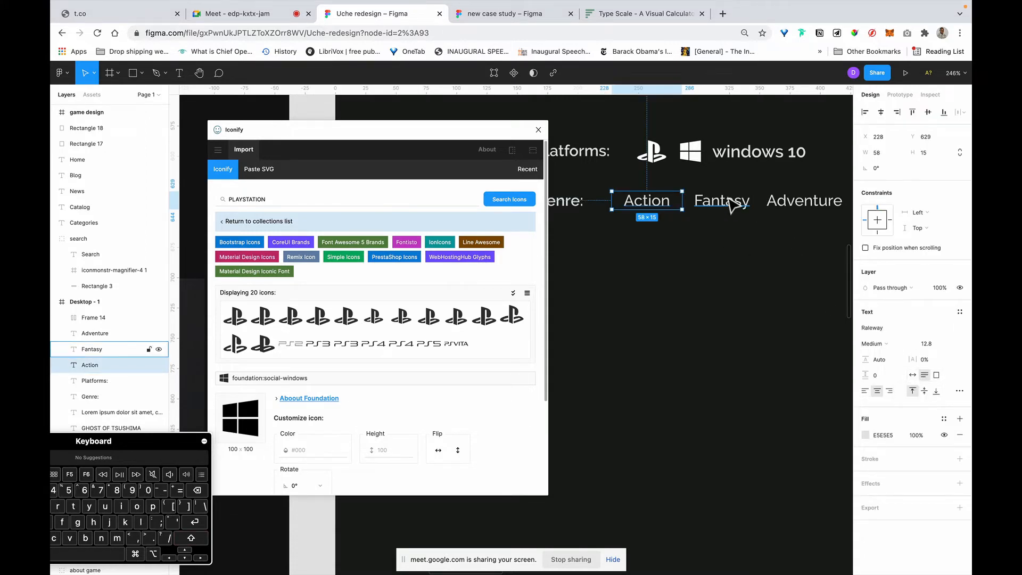
{"action": "left_click", "coordinate": [746, 202], "text": "shift"}
{"action": "left_click", "coordinate": [797, 205], "text": "shift"}
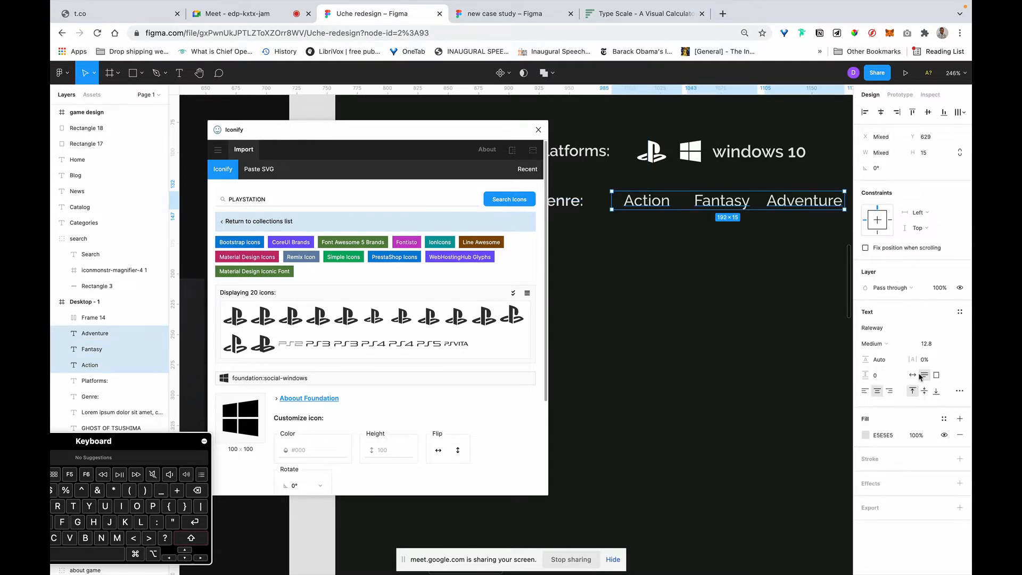
{"action": "left_click", "coordinate": [912, 375]}
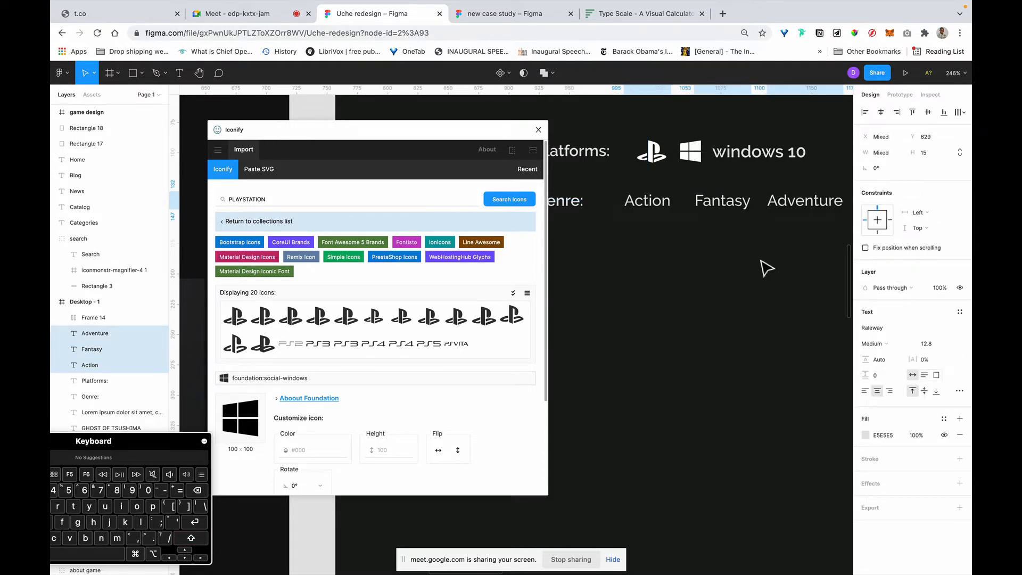
Step: Wrap the Action text in its own auto layout frame
{"action": "left_click", "coordinate": [652, 205]}
{"action": "key", "text": "shift+a"}
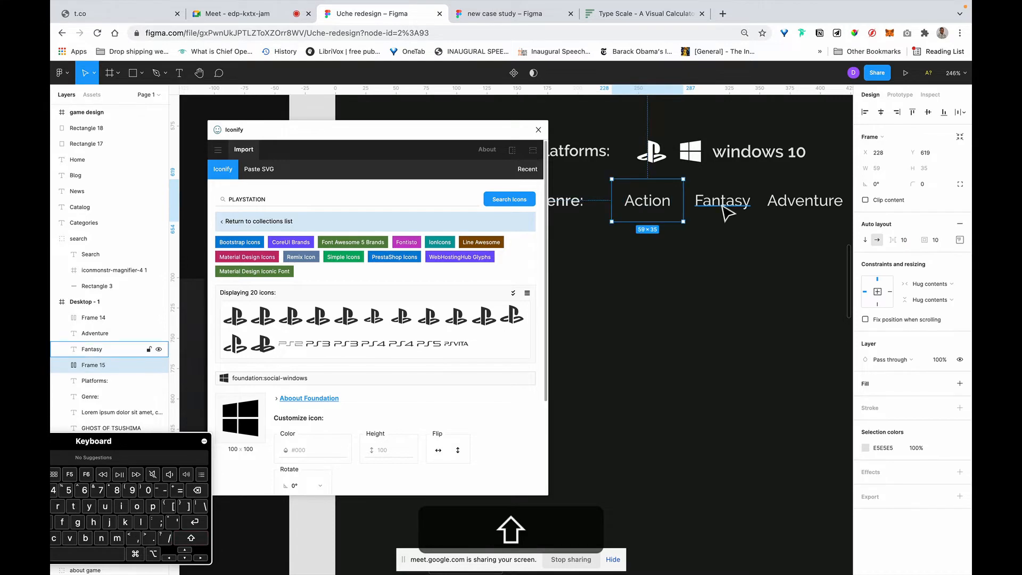
Step: Wrap the Fantasy and Adventure genre labels each in its own auto layout frame
{"action": "left_click", "coordinate": [724, 208]}
{"action": "key", "text": "shift+a"}
{"action": "left_click", "coordinate": [792, 212]}
{"action": "key", "text": "shift+a"}
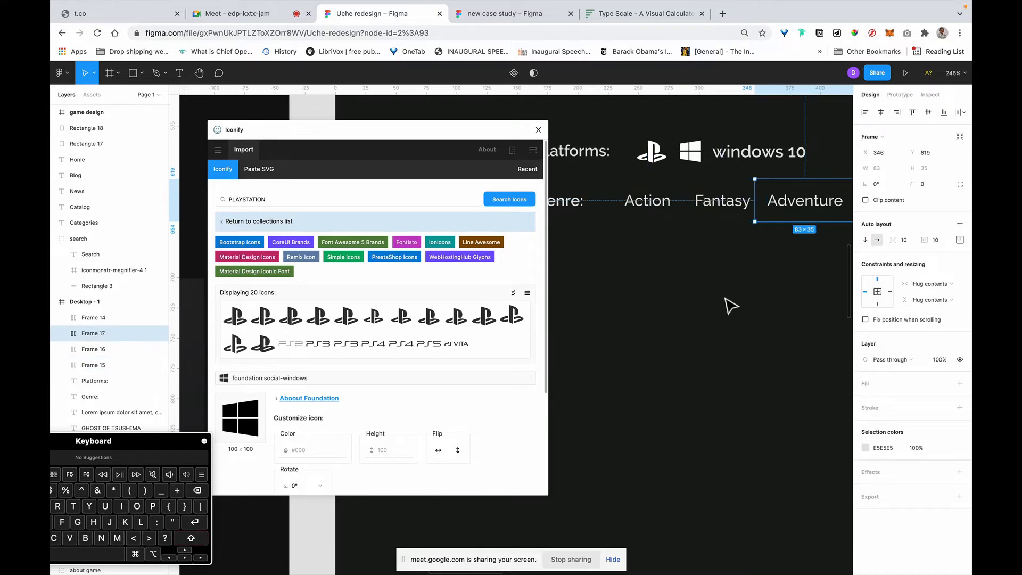
Step: Group the Action, Fantasy and Adventure frames into one horizontal auto layout row
{"action": "left_click", "coordinate": [713, 219], "text": "shift"}
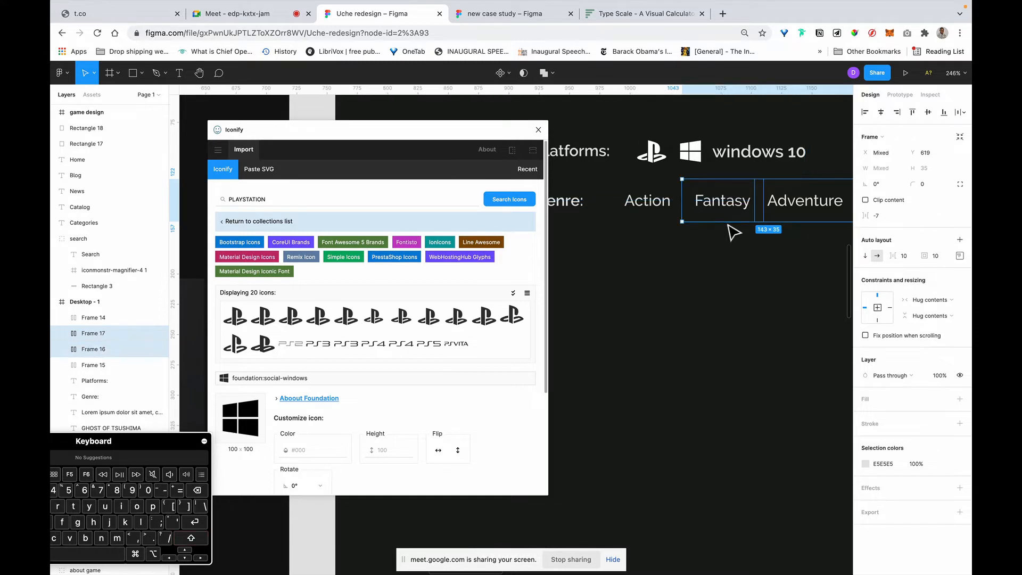
{"action": "left_click", "coordinate": [646, 213], "text": "shift"}
{"action": "key", "text": "shift+a"}
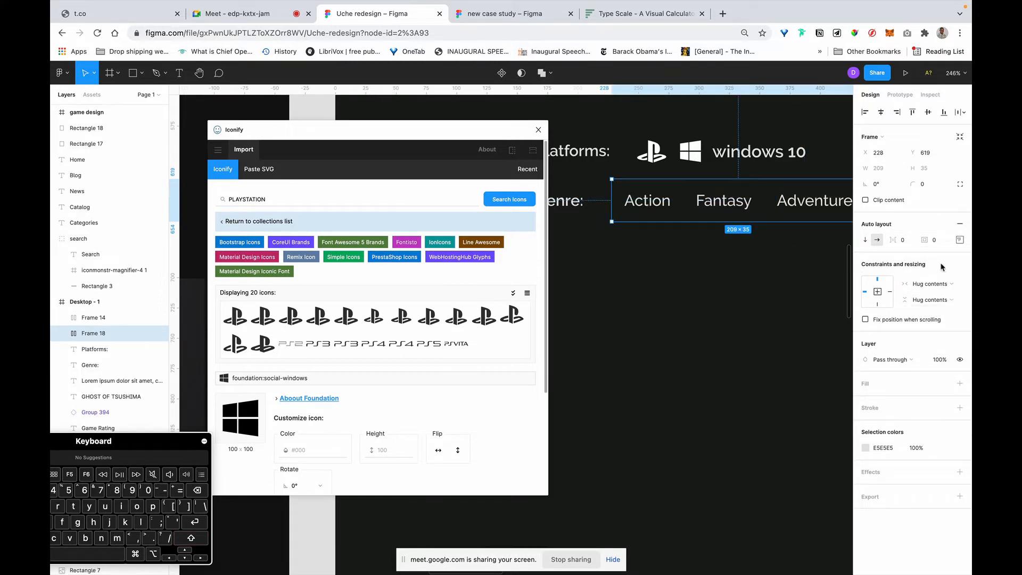
Step: Set the auto layout padding of the three individual genre tag frames to 4
{"action": "double_click", "coordinate": [669, 207]}
{"action": "left_click", "coordinate": [711, 202]}
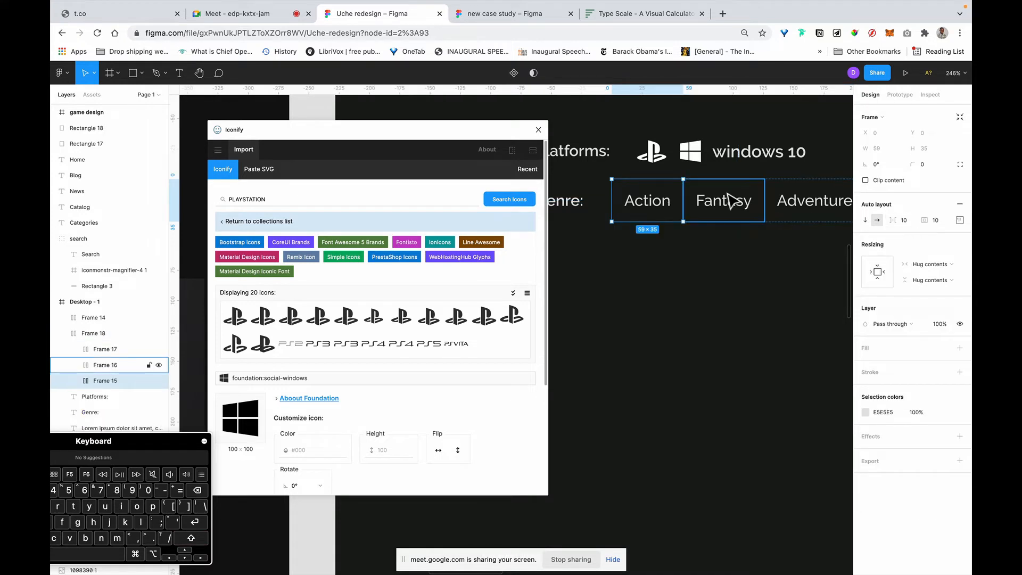
{"action": "left_click", "coordinate": [784, 201]}
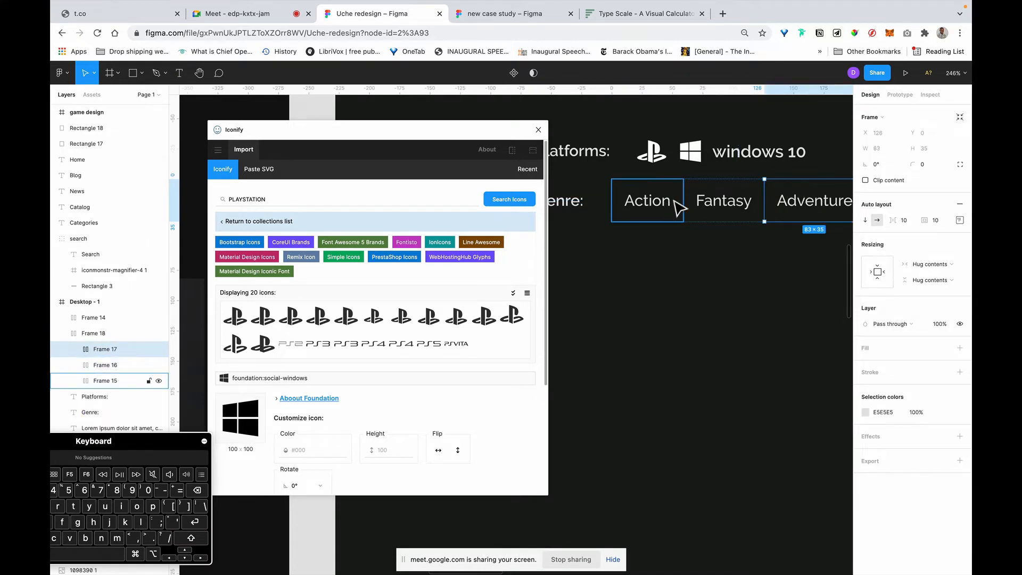
{"action": "left_click", "coordinate": [687, 290]}
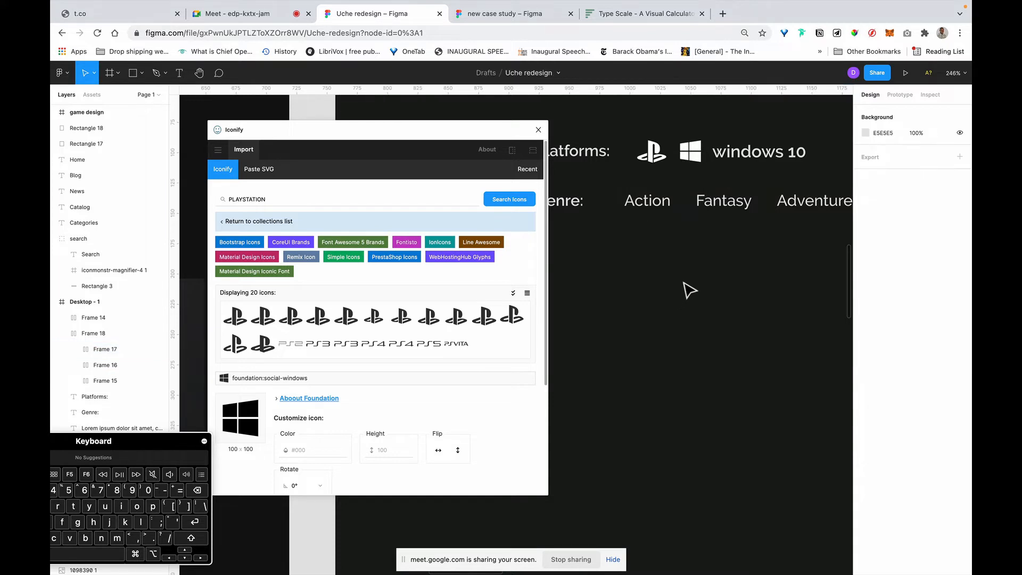
{"action": "left_click", "coordinate": [682, 217]}
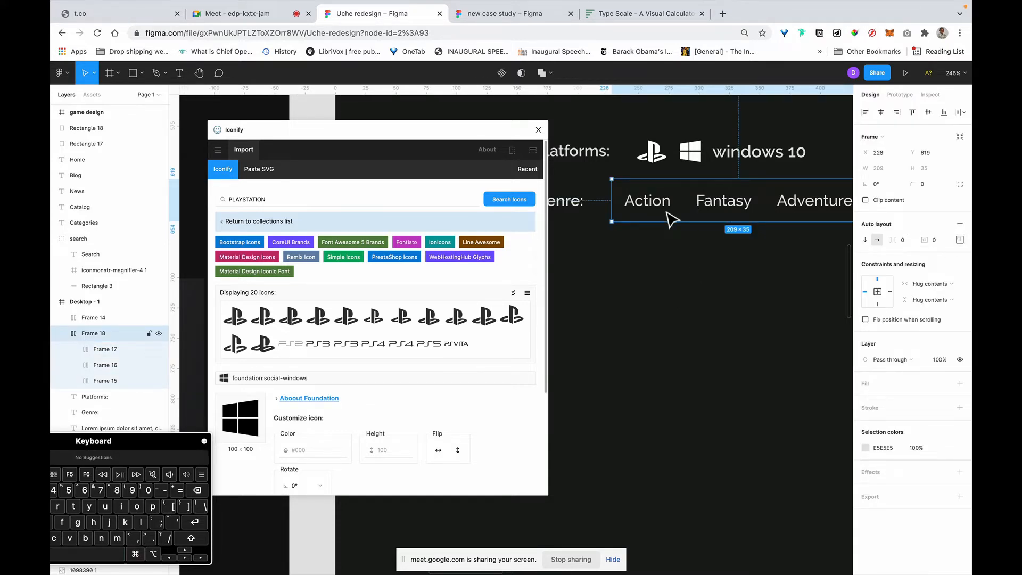
{"action": "left_click", "coordinate": [671, 218]}
{"action": "key", "text": "super+a"}
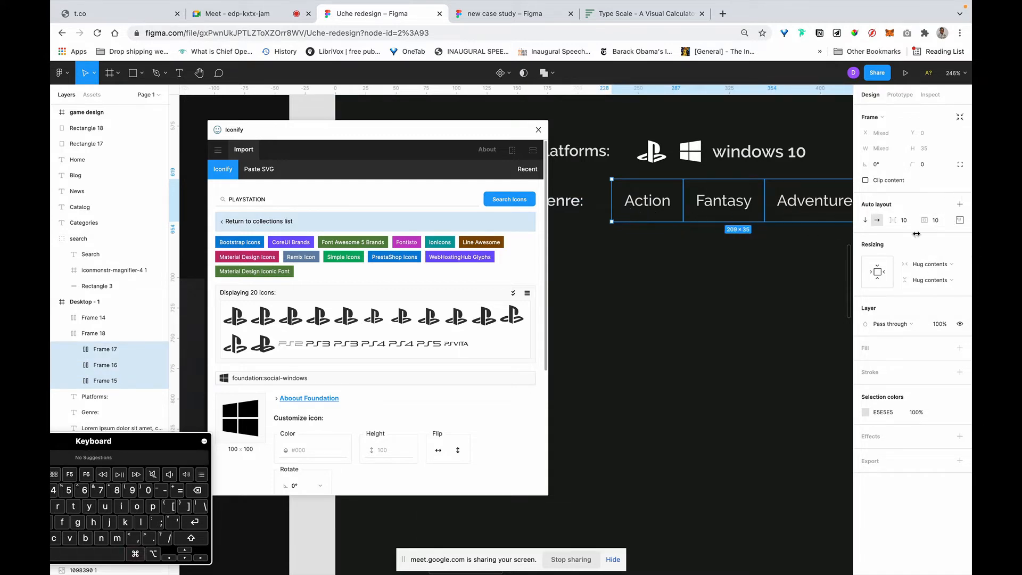
{"action": "left_click", "coordinate": [940, 224]}
{"action": "type", "text": "2"}
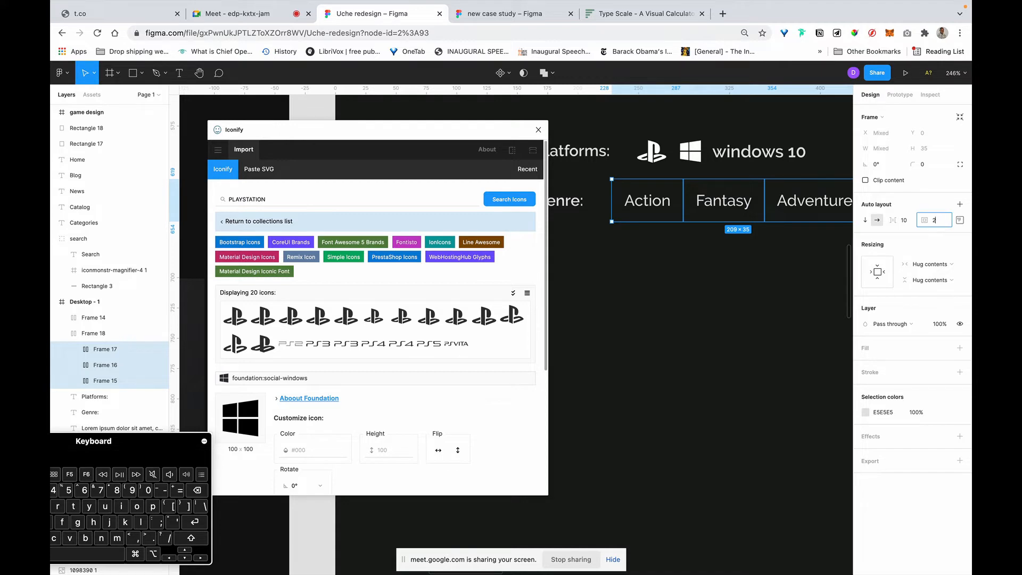
{"action": "key", "text": "BackSpace"}
{"action": "type", "text": "4"}
{"action": "key", "text": "Return"}
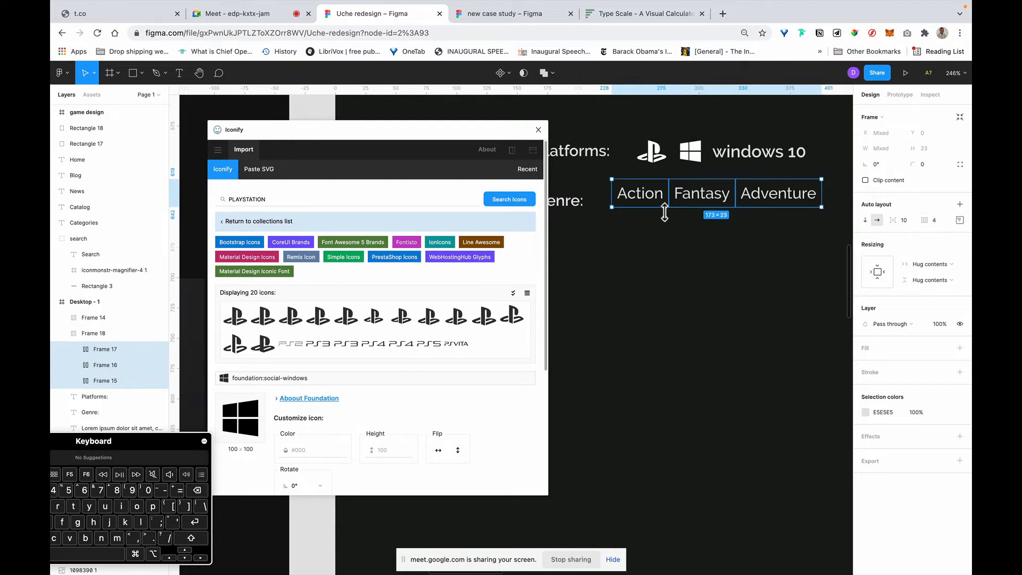
Step: Move the genre tag row down slightly so it lines up with the Genre: label
{"action": "left_click_drag", "start_coordinate": [630, 196], "coordinate": [630, 204]}
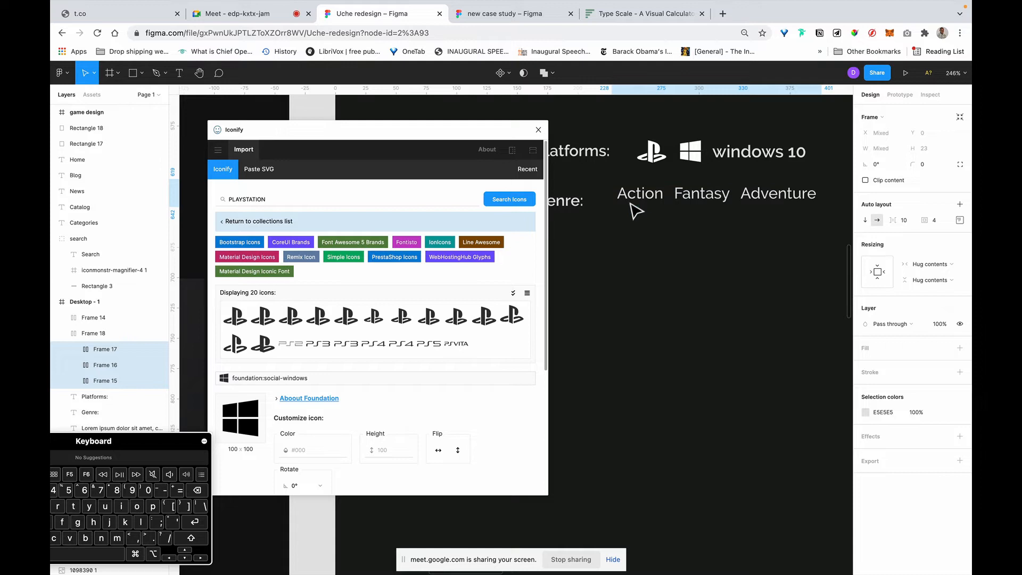
{"action": "left_click", "coordinate": [647, 244]}
{"action": "left_click", "coordinate": [640, 209]}
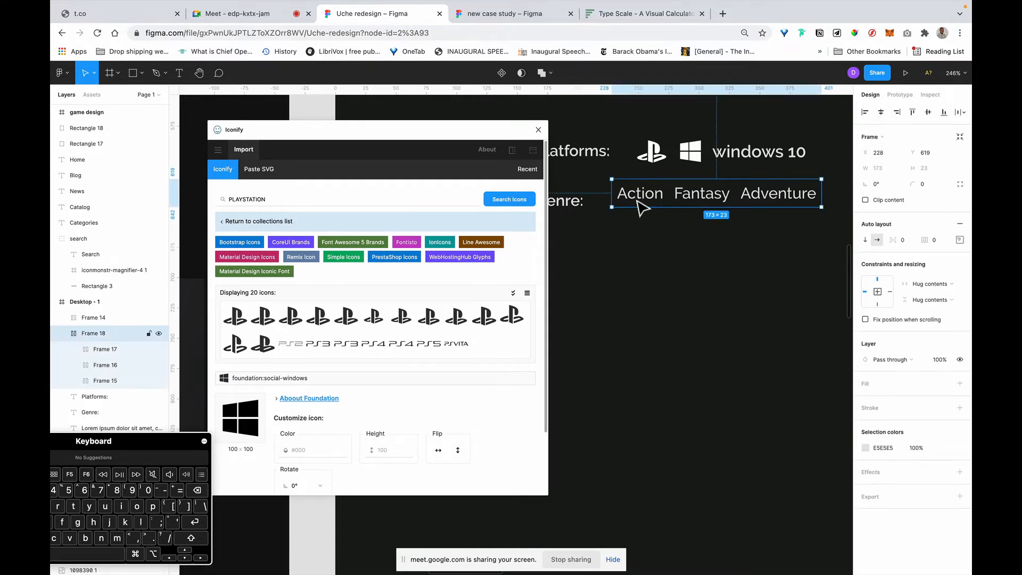
{"action": "left_click_drag", "start_coordinate": [643, 209], "coordinate": [647, 216]}
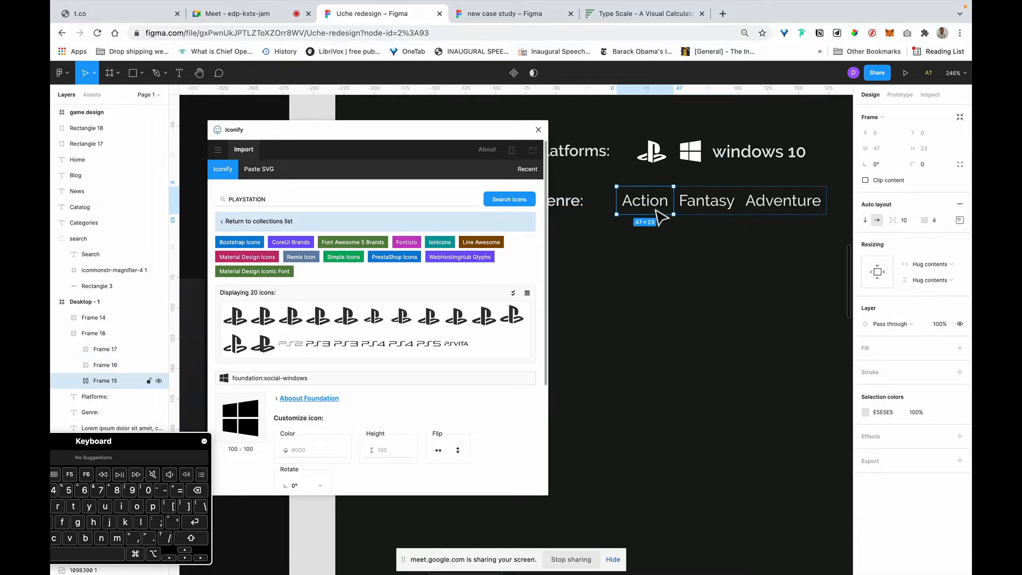
Step: Recolour the text of the three genre tags to 353F35 by sampling the header's search field with the eyedropper
{"action": "key", "text": "super+a"}
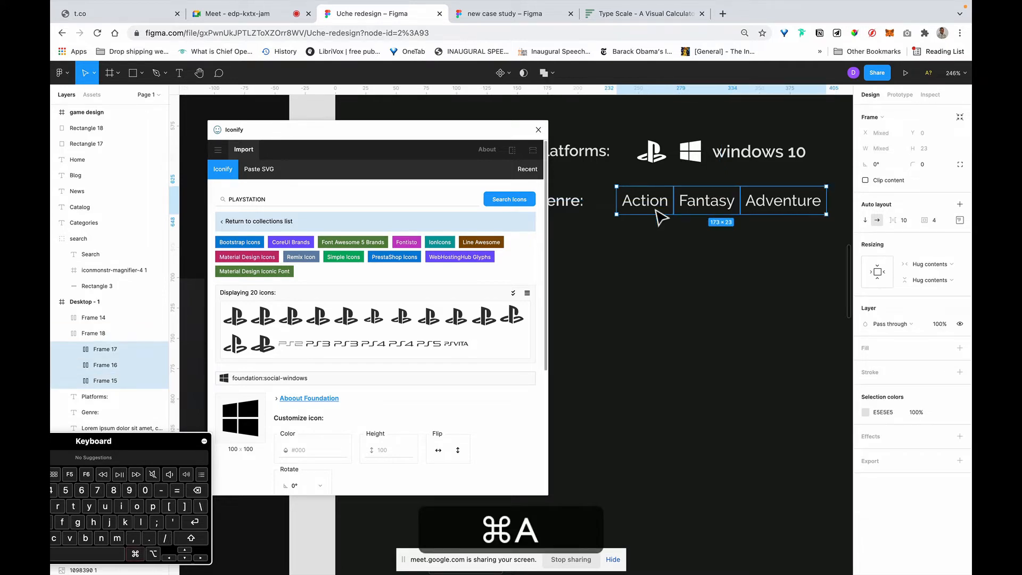
{"action": "left_click", "coordinate": [864, 413]}
{"action": "left_click", "coordinate": [749, 466]}
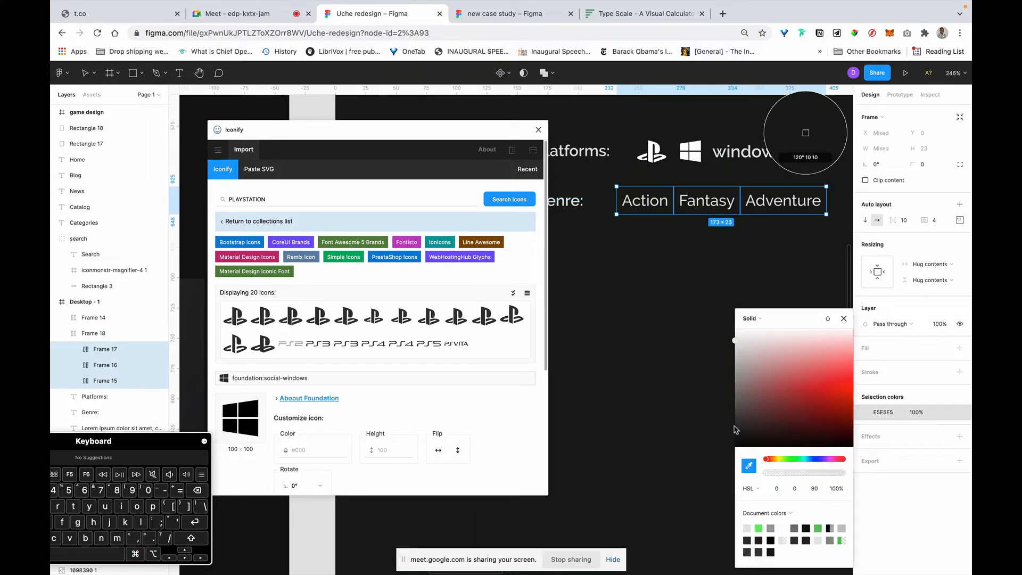
{"action": "scroll", "coordinate": [695, 211], "scroll_direction": "up", "scroll_amount": 7}
{"action": "scroll", "coordinate": [695, 210], "scroll_direction": "up", "scroll_amount": 10}
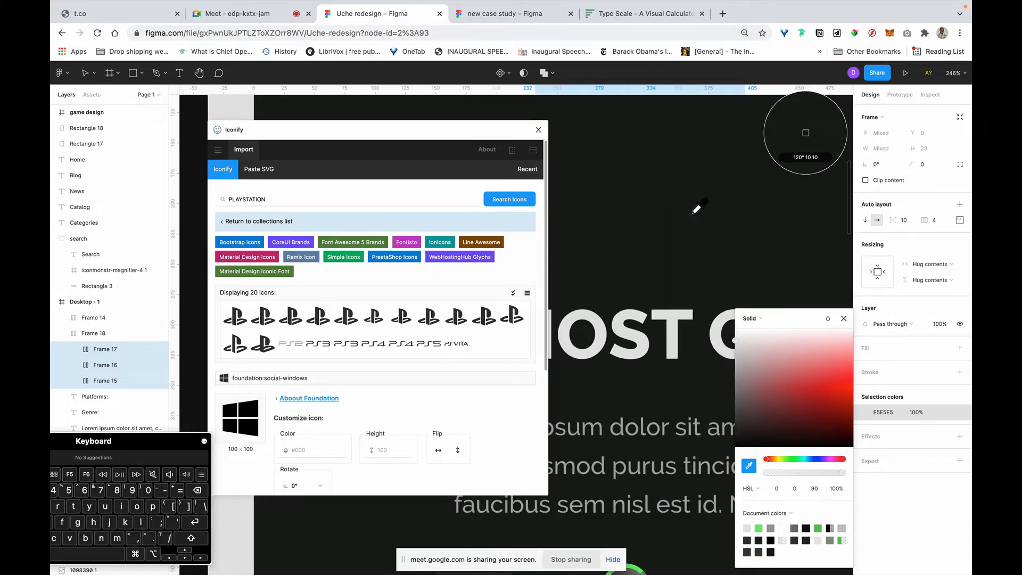
{"action": "scroll", "coordinate": [699, 206], "scroll_direction": "right", "scroll_amount": 4}
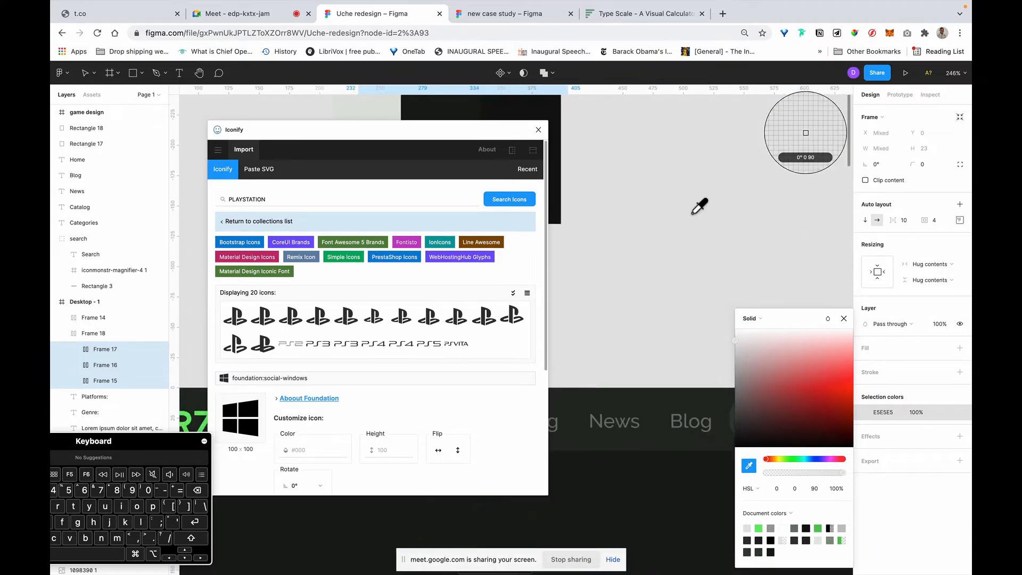
{"action": "scroll", "coordinate": [700, 206], "scroll_direction": "down", "scroll_amount": 6}
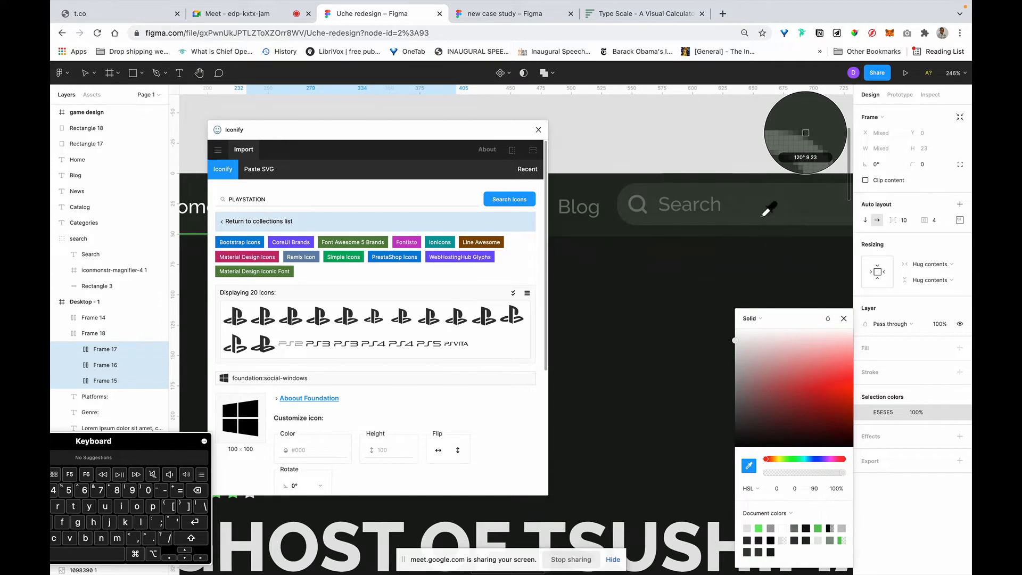
{"action": "left_click", "coordinate": [767, 211]}
{"action": "scroll", "coordinate": [761, 218], "scroll_direction": "down", "scroll_amount": 10}
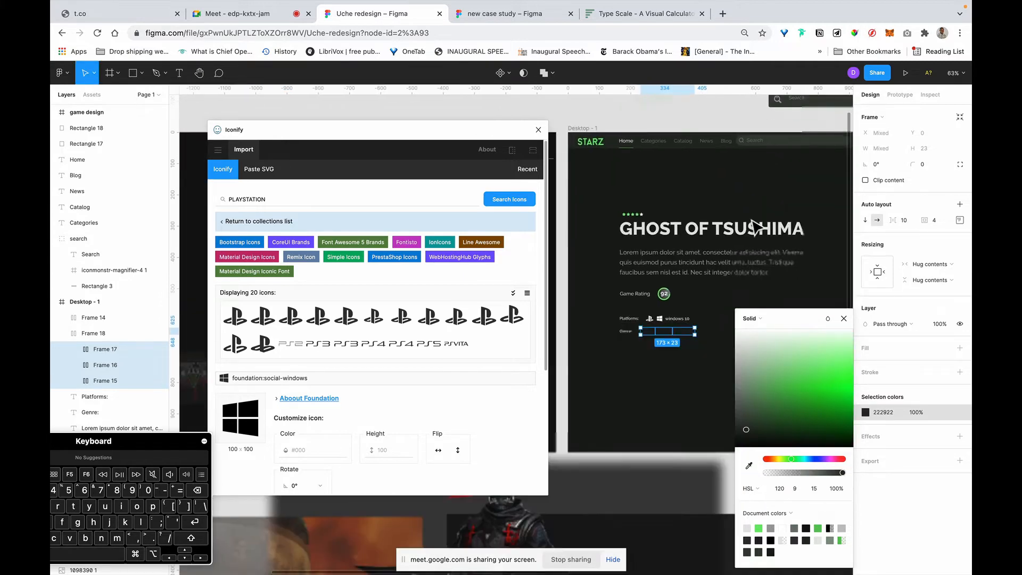
{"action": "scroll", "coordinate": [755, 226], "scroll_direction": "up", "scroll_amount": 10}
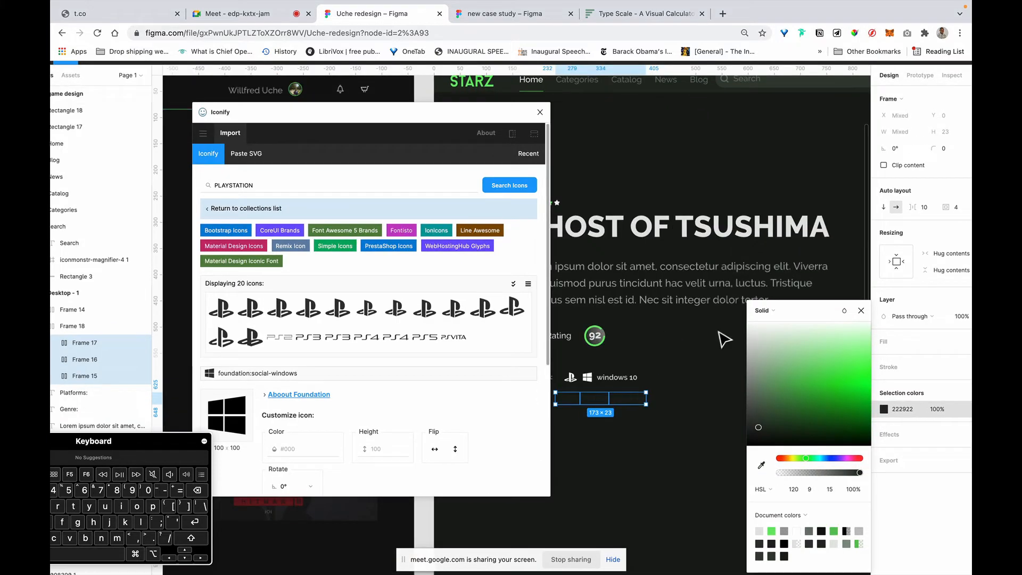
{"action": "left_click", "coordinate": [766, 464]}
{"action": "scroll", "coordinate": [844, 136], "scroll_direction": "up", "scroll_amount": 3}
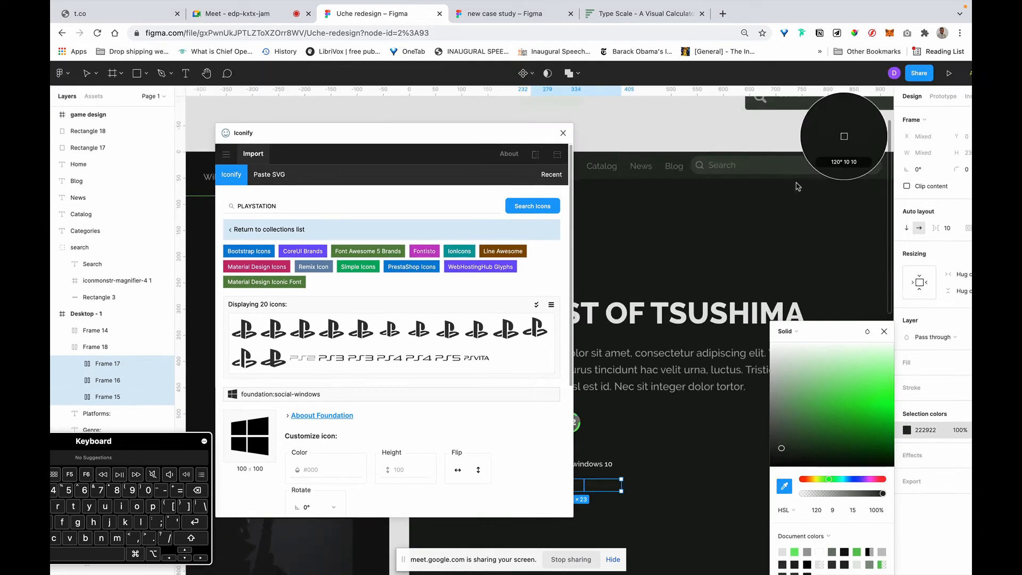
{"action": "left_click", "coordinate": [777, 178]}
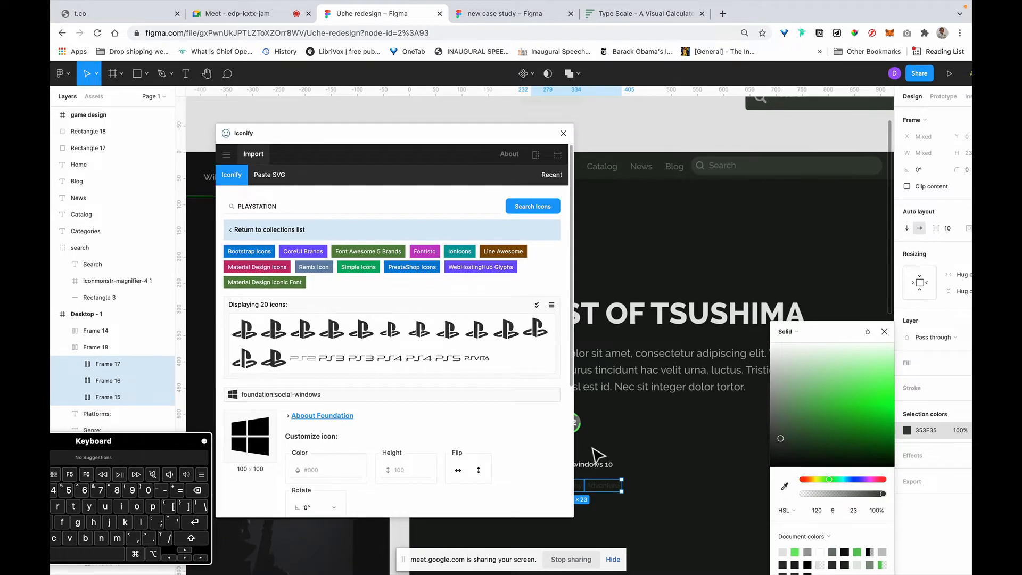
{"action": "scroll", "coordinate": [597, 450], "scroll_direction": "down", "scroll_amount": 4}
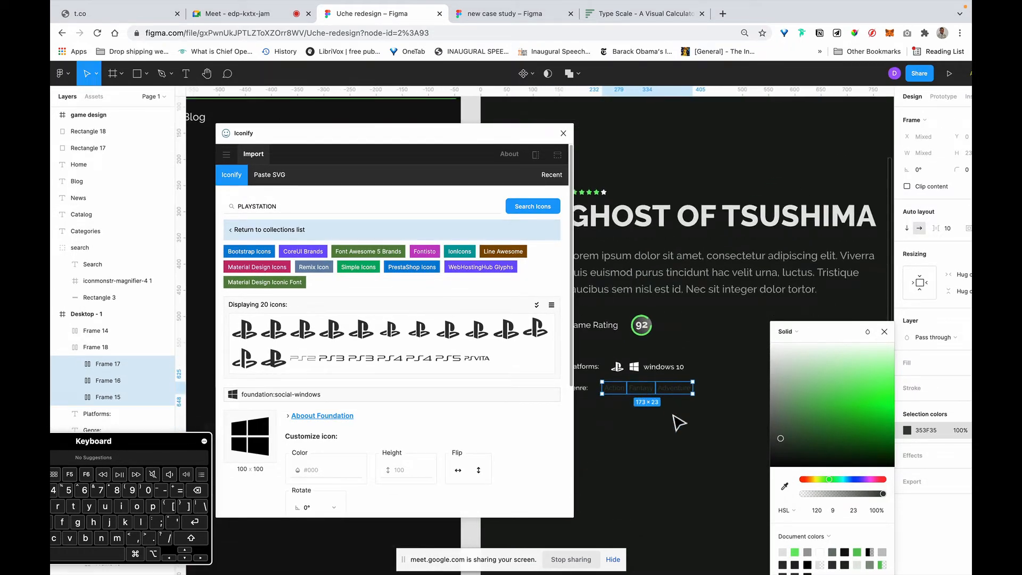
{"action": "left_click", "coordinate": [679, 424]}
Step: Copy the hex colour 353F35 from the genre tag row's selection colors
{"action": "scroll", "coordinate": [679, 424], "scroll_direction": "up", "scroll_amount": 10}
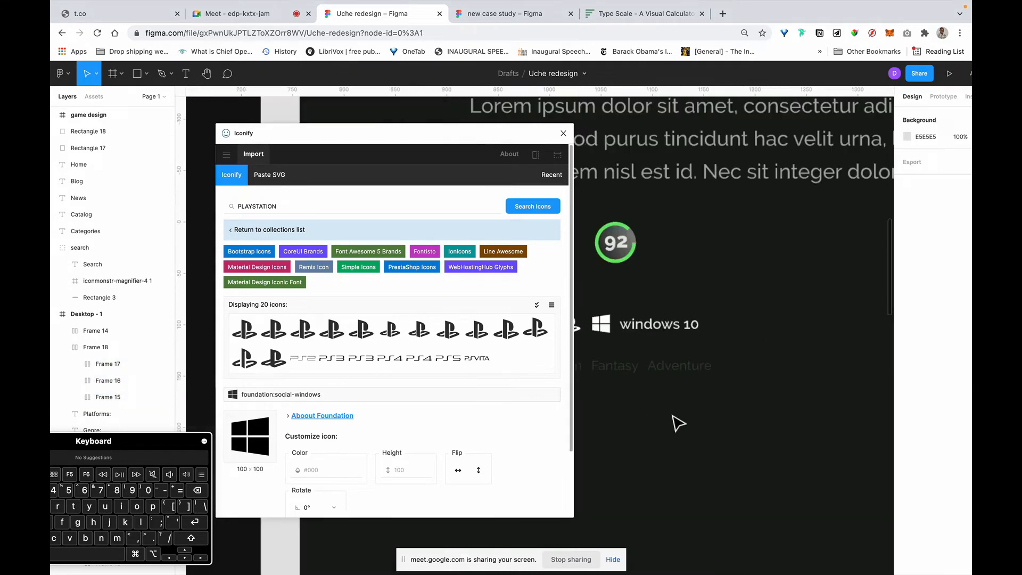
{"action": "scroll", "coordinate": [678, 423], "scroll_direction": "down", "scroll_amount": 3}
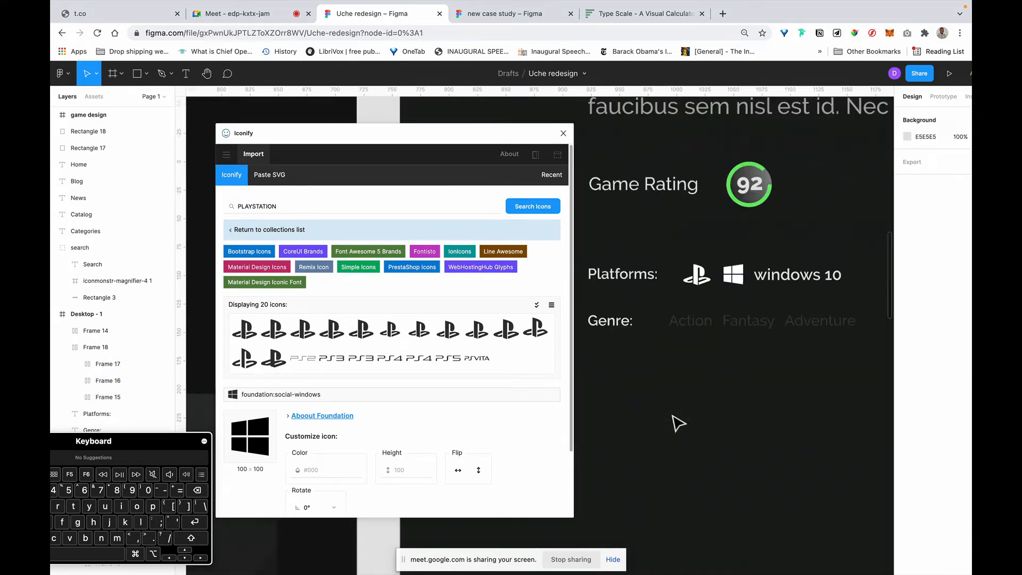
{"action": "left_click", "coordinate": [717, 334]}
{"action": "left_click", "coordinate": [927, 469]}
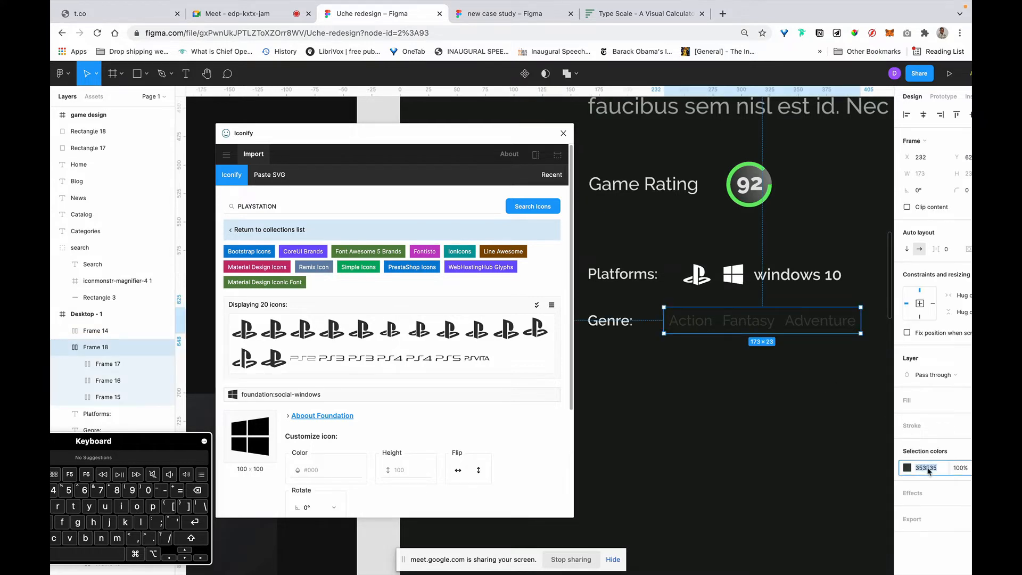
{"action": "key", "text": "super+c"}
Step: Add a fill to the three genre tag frames and set it to the copied colour 353F35
{"action": "key", "text": "super+a"}
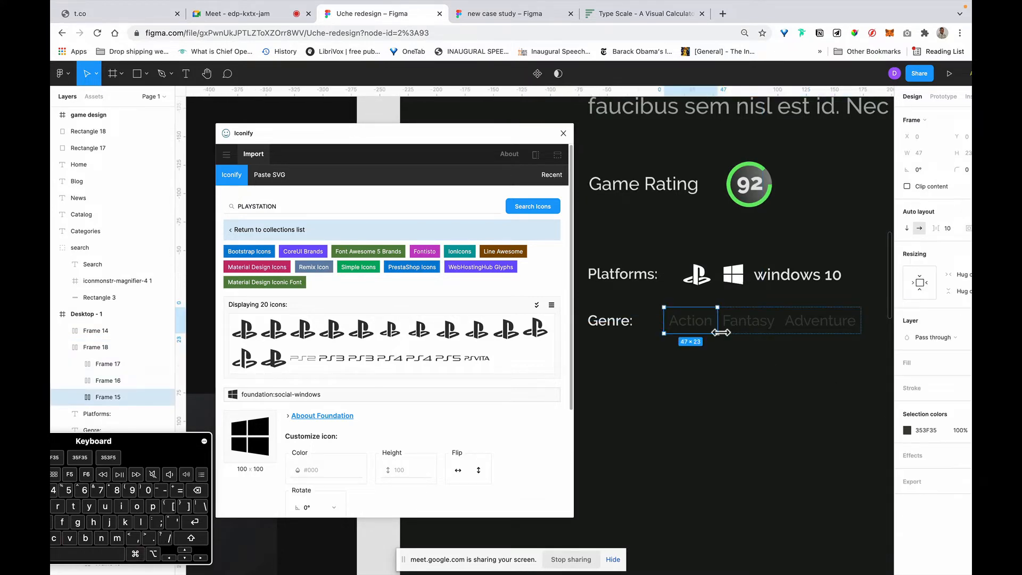
{"action": "scroll", "coordinate": [710, 337], "scroll_direction": "right", "scroll_amount": 2}
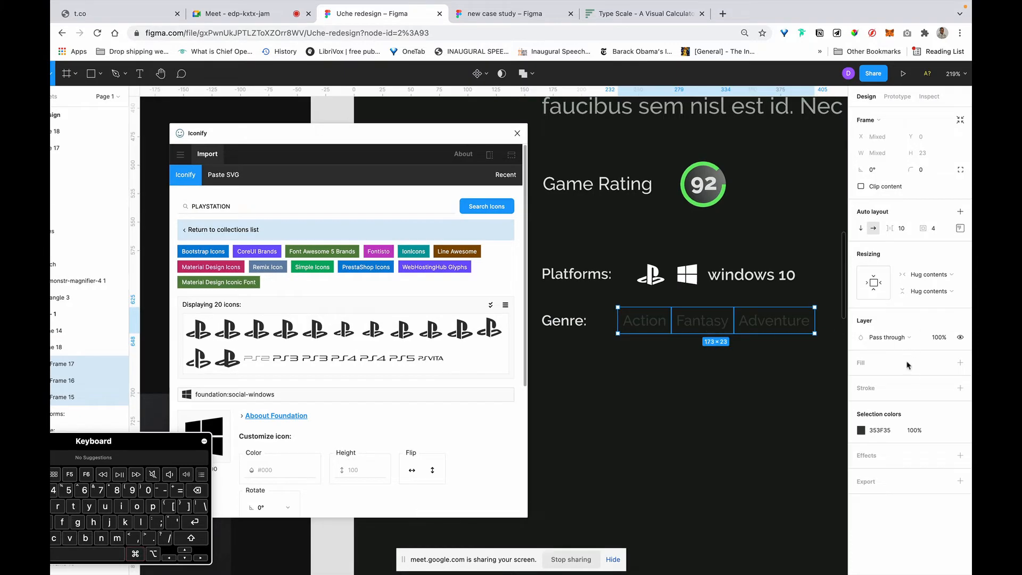
{"action": "scroll", "coordinate": [907, 364], "scroll_direction": "left", "scroll_amount": 2}
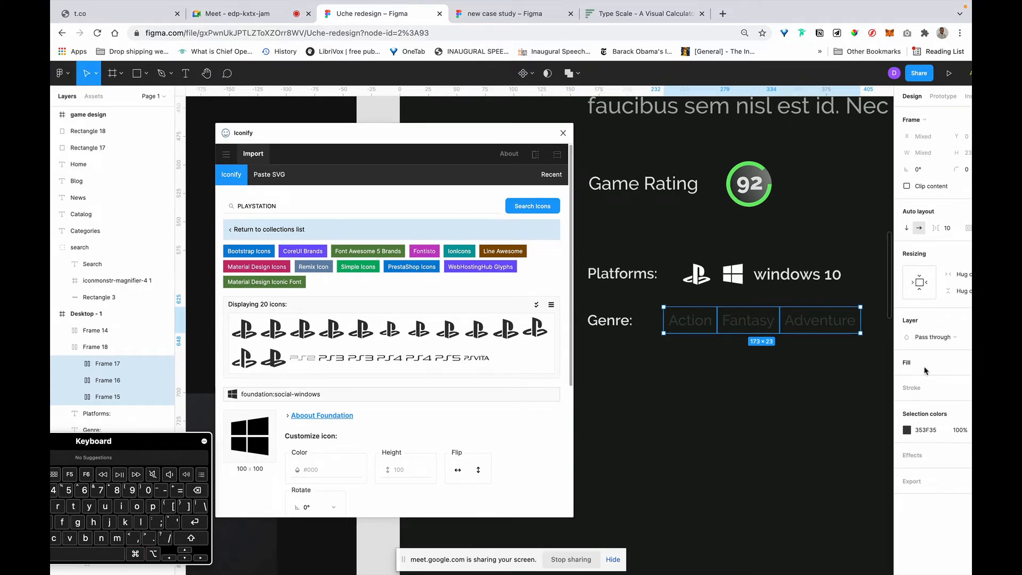
{"action": "left_click", "coordinate": [925, 368]}
{"action": "scroll", "coordinate": [905, 383], "scroll_direction": "right", "scroll_amount": 2}
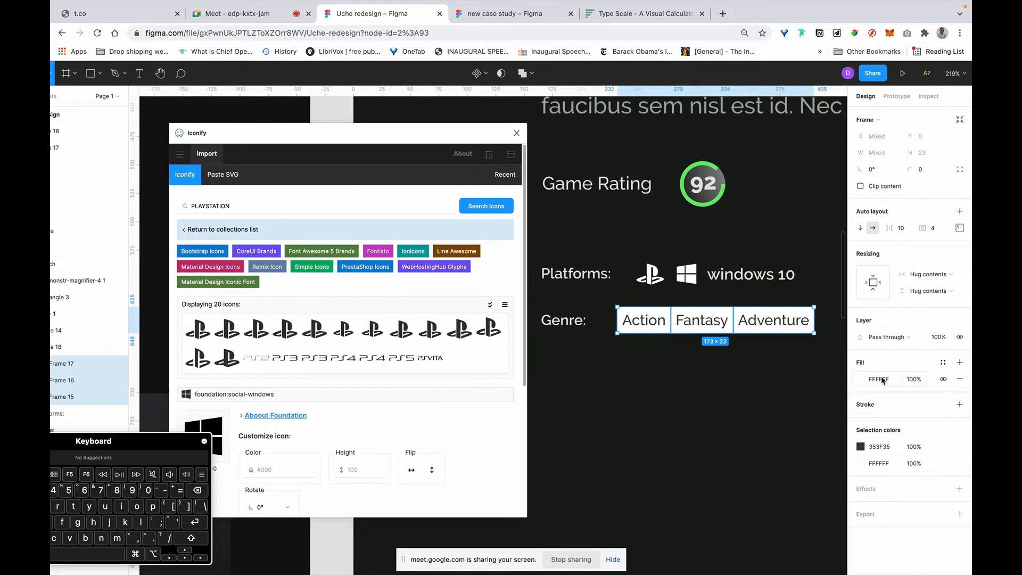
{"action": "left_click", "coordinate": [881, 380]}
{"action": "key", "text": "super+v"}
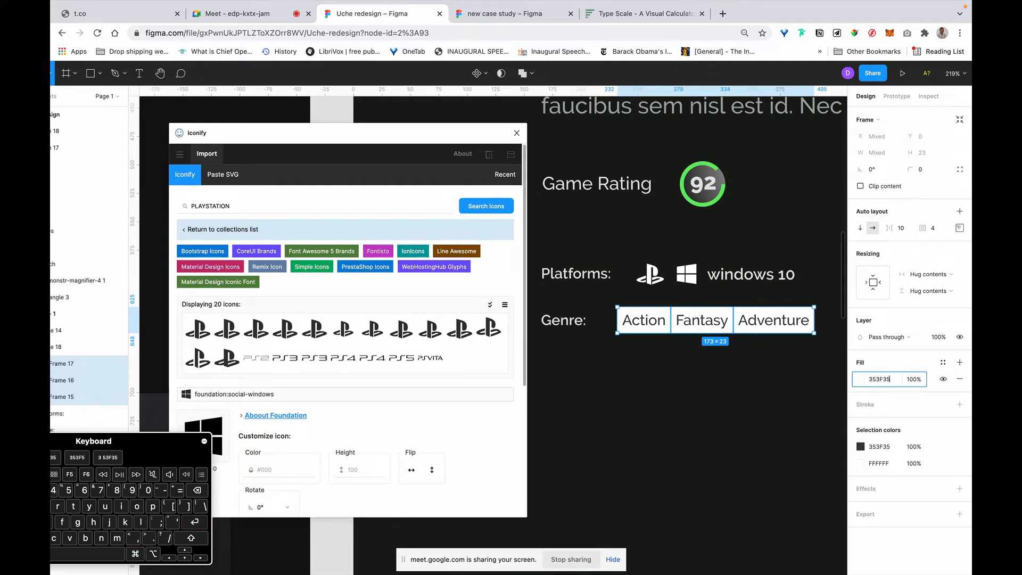
{"action": "key", "text": "Return"}
{"action": "scroll", "coordinate": [882, 379], "scroll_direction": "left", "scroll_amount": 2}
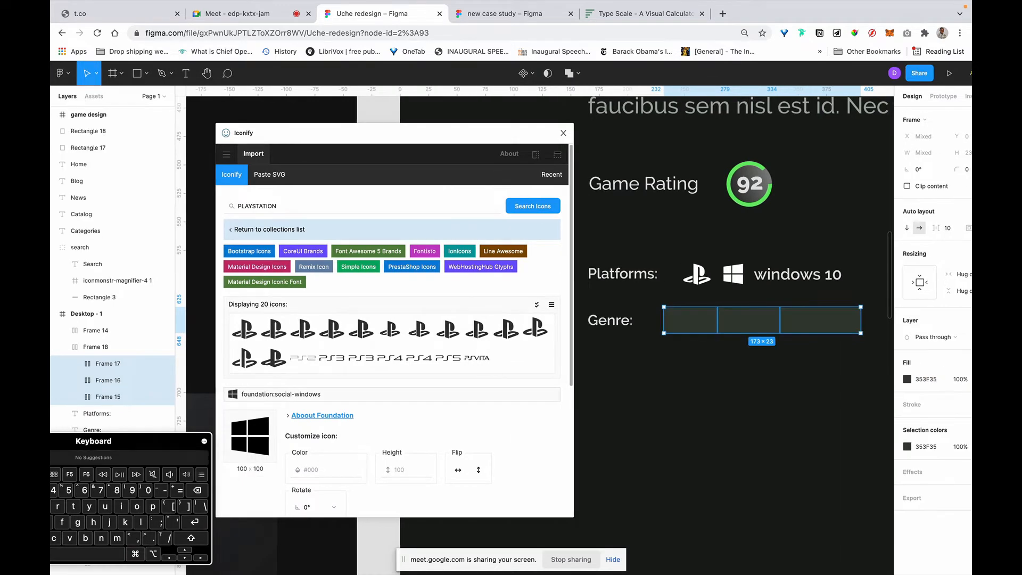
Step: Recolour the Action, Fantasy and Adventure texts to A5ABA5 by sampling the description paragraph's text with the eyedropper
{"action": "double_click", "coordinate": [705, 330]}
{"action": "left_click", "coordinate": [759, 333], "text": "shift"}
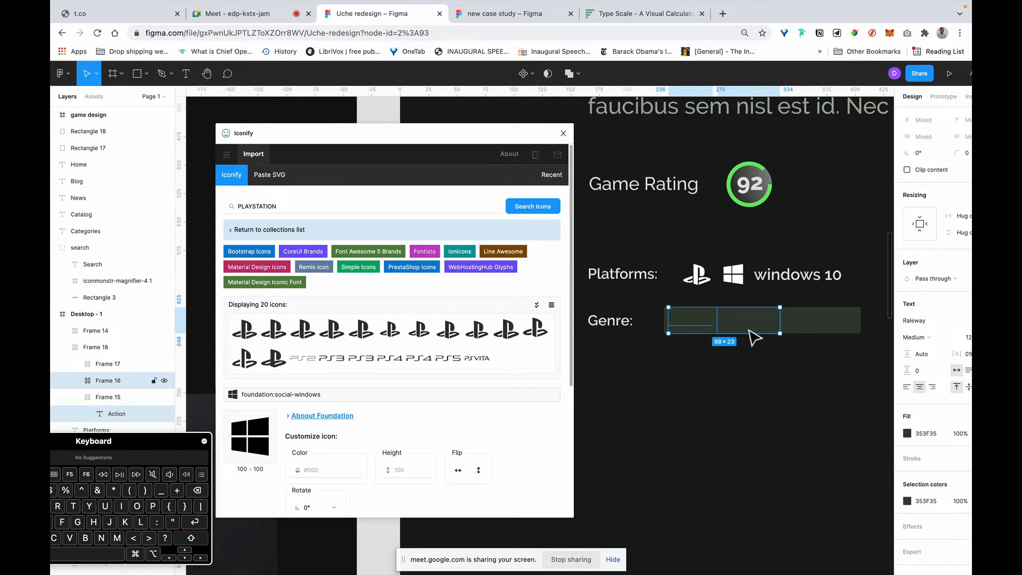
{"action": "left_click", "coordinate": [748, 332]}
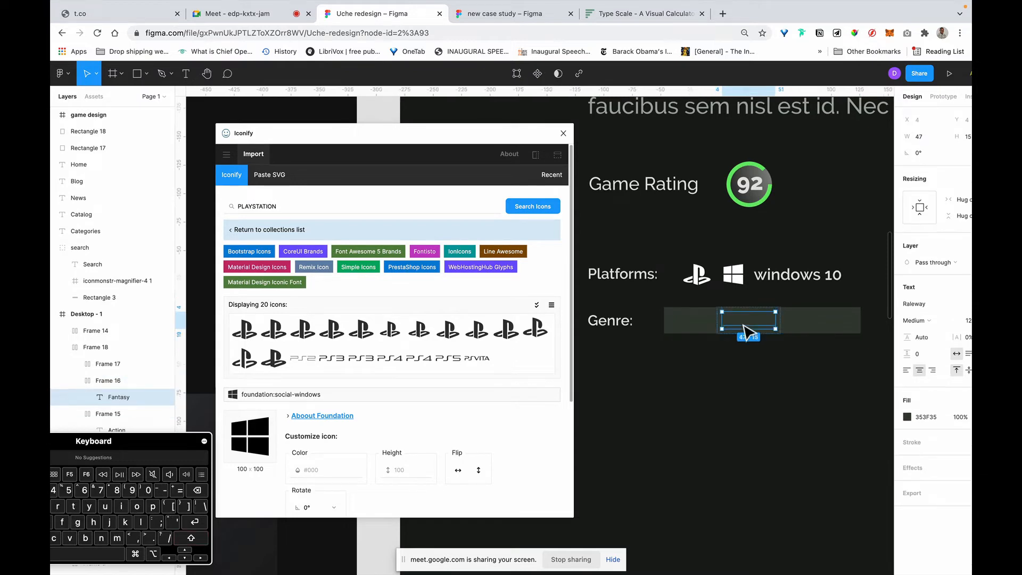
{"action": "left_click", "coordinate": [838, 331]}
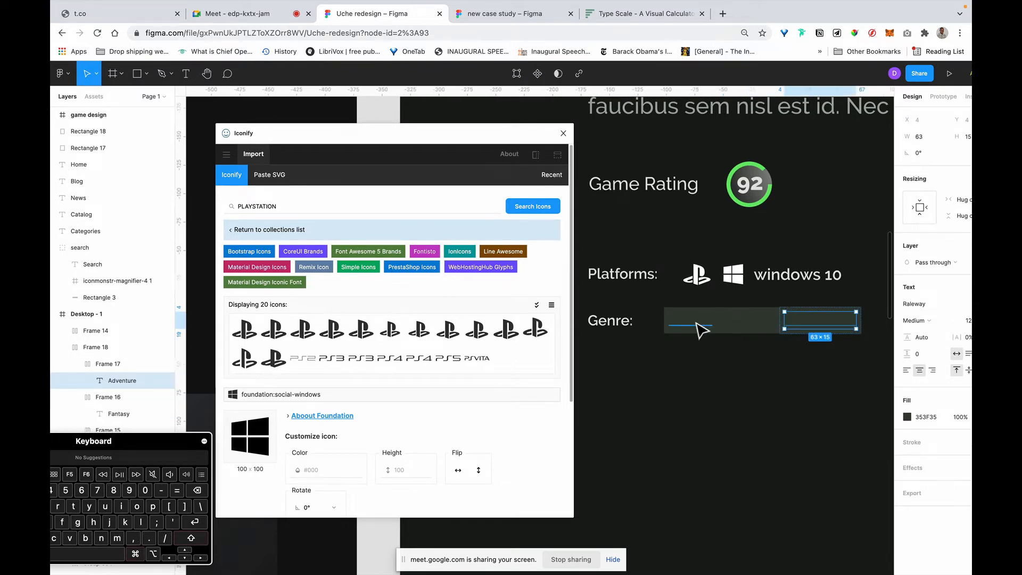
{"action": "scroll", "coordinate": [702, 330], "scroll_direction": "right", "scroll_amount": 3}
{"action": "left_click", "coordinate": [727, 330], "text": "shift"}
{"action": "left_click", "coordinate": [650, 331], "text": "shift"}
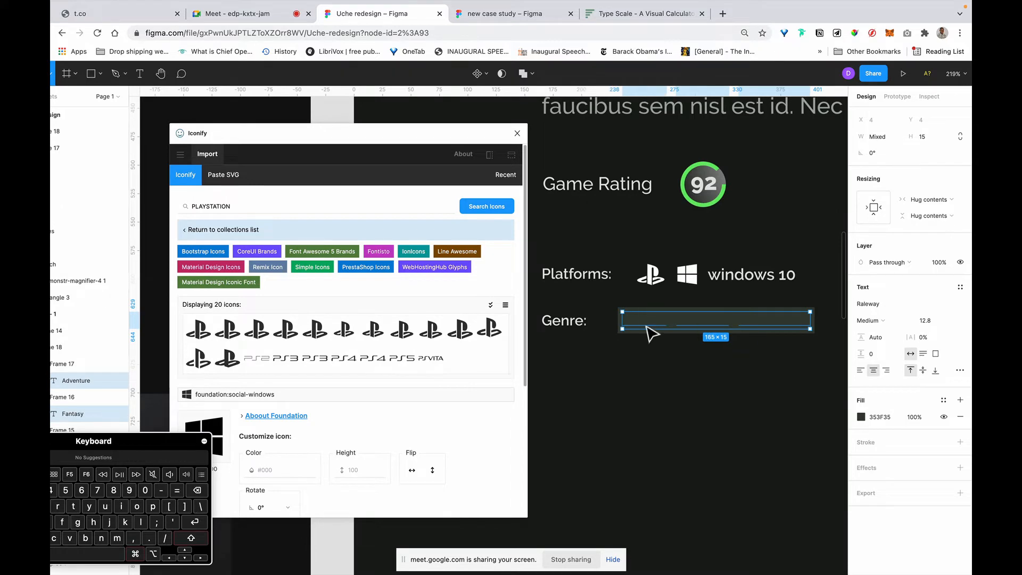
{"action": "scroll", "coordinate": [651, 334], "scroll_direction": "left", "scroll_amount": 3}
{"action": "key", "text": "i"}
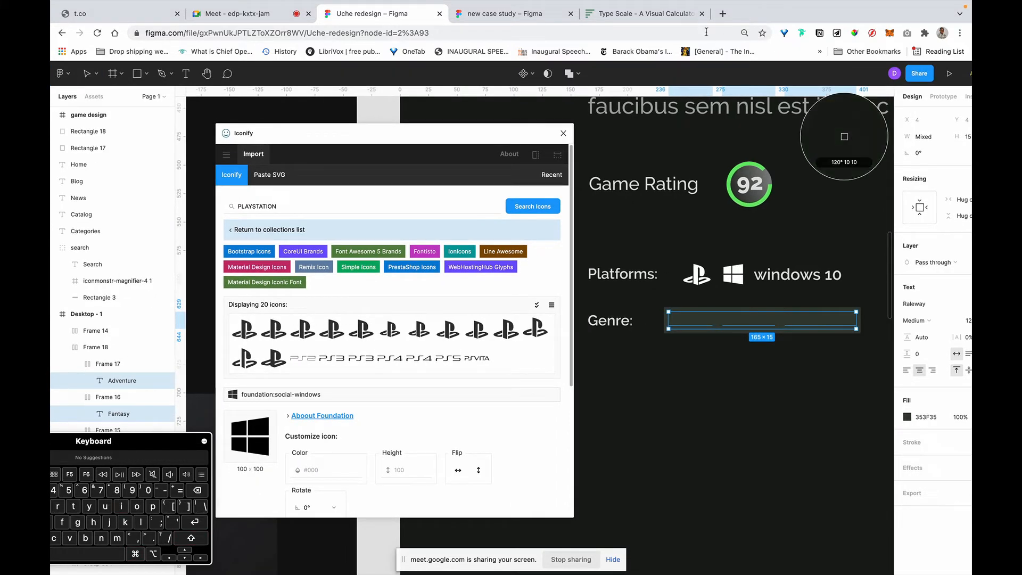
{"action": "scroll", "coordinate": [677, 111], "scroll_direction": "up", "scroll_amount": 2}
{"action": "scroll", "coordinate": [680, 112], "scroll_direction": "up", "scroll_amount": 5}
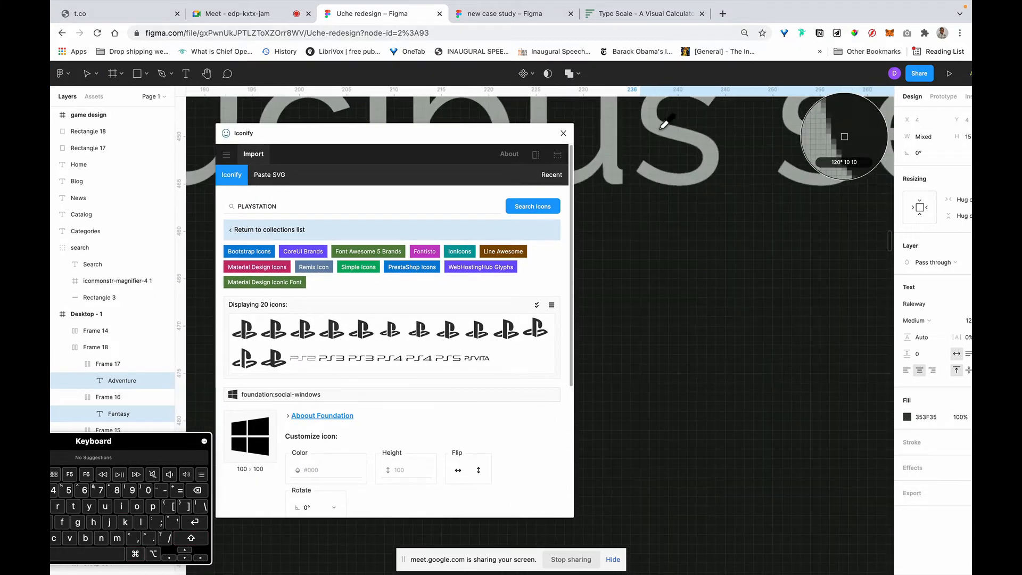
{"action": "left_click", "coordinate": [659, 129]}
{"action": "scroll", "coordinate": [659, 129], "scroll_direction": "down", "scroll_amount": 8}
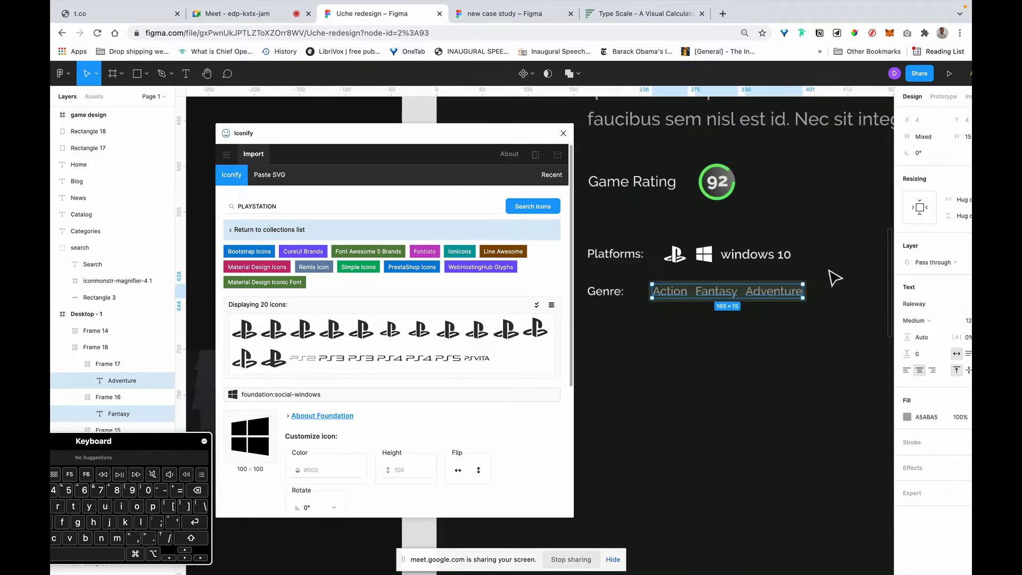
{"action": "left_click", "coordinate": [831, 367]}
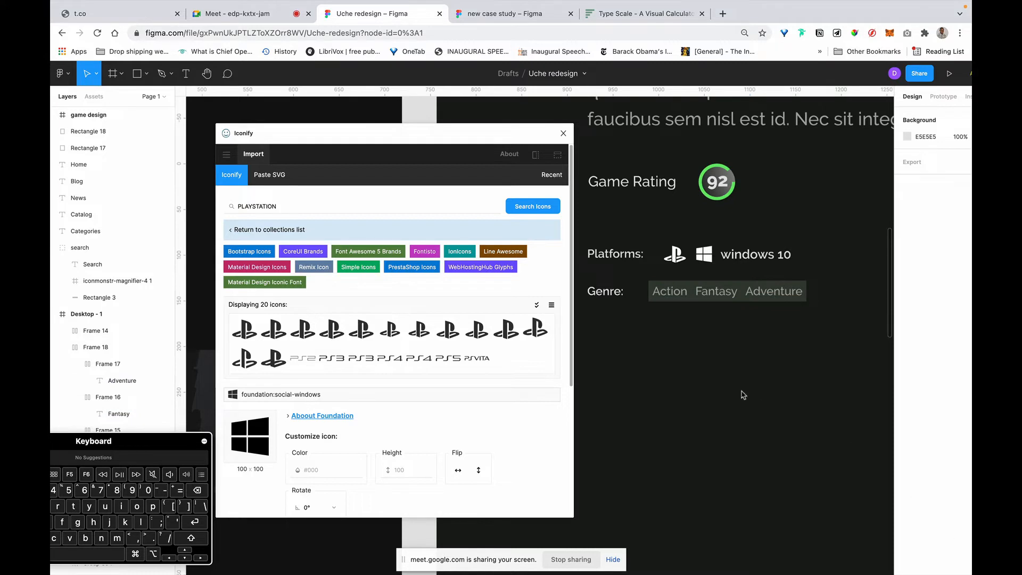
Step: Set the corner radius of the three genre tag frames to 16
{"action": "left_click", "coordinate": [678, 307]}
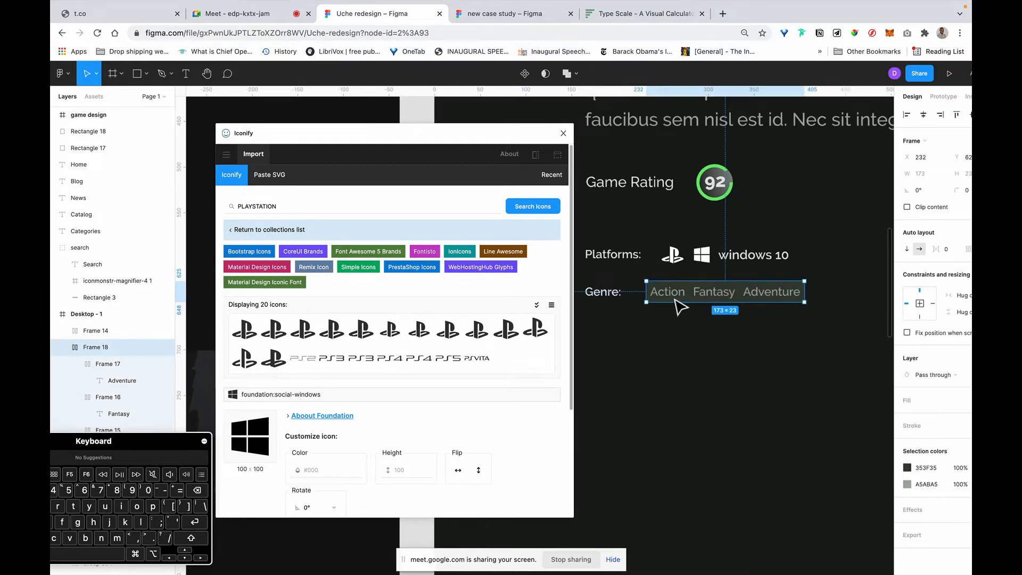
{"action": "scroll", "coordinate": [745, 373], "scroll_direction": "right", "scroll_amount": 1}
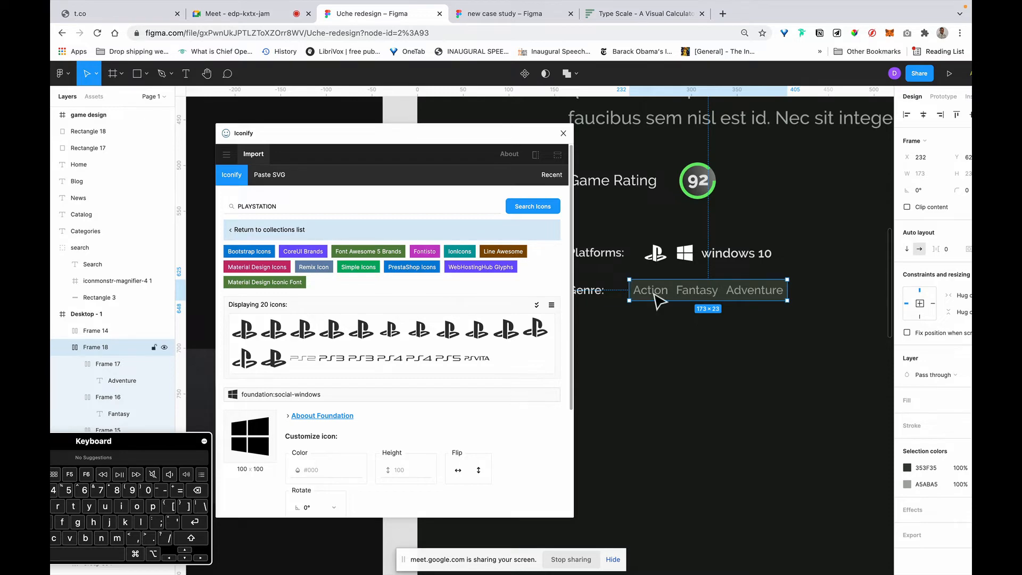
{"action": "key", "text": "super+a"}
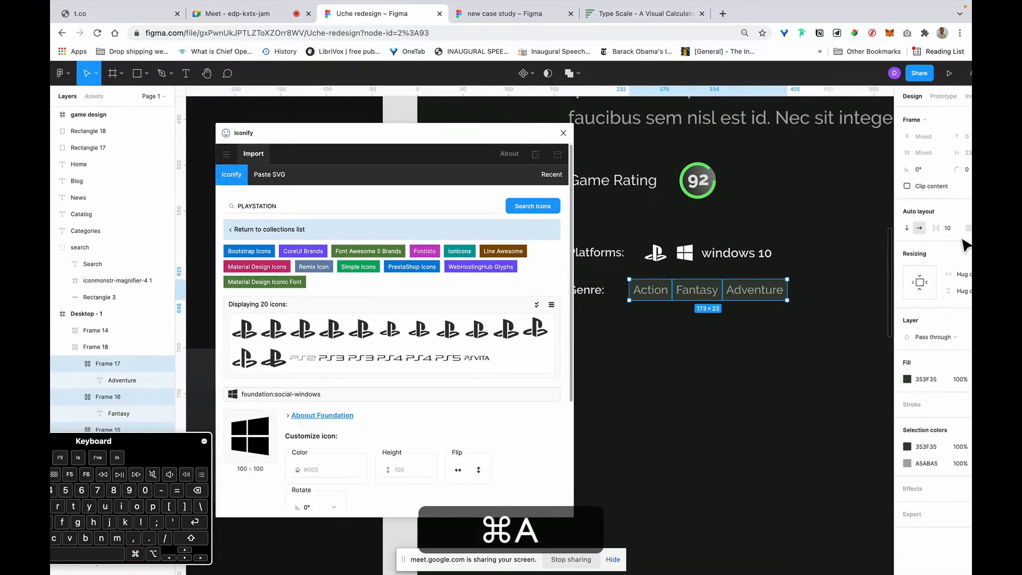
{"action": "scroll", "coordinate": [953, 226], "scroll_direction": "right", "scroll_amount": 3}
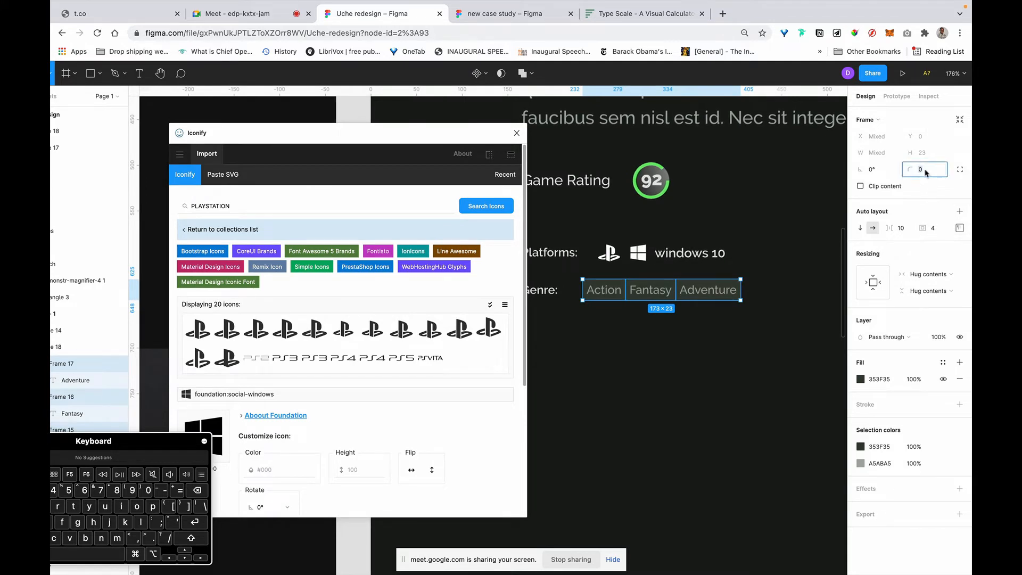
{"action": "type", "text": "16"}
{"action": "key", "text": "Return"}
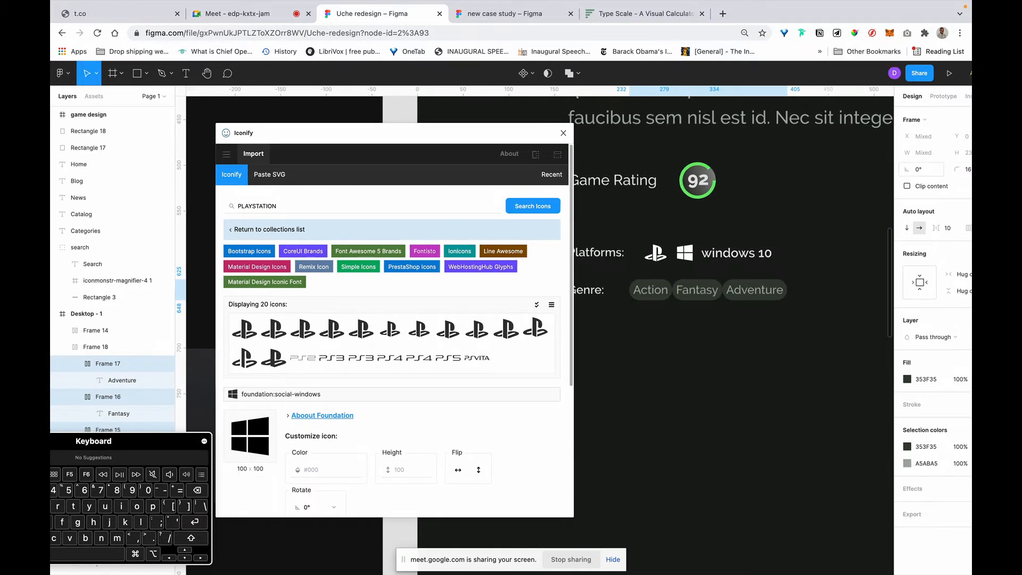
Step: Set the auto layout item spacing inside the three genre tag frames to 16
{"action": "scroll", "coordinate": [965, 249], "scroll_direction": "right", "scroll_amount": 3}
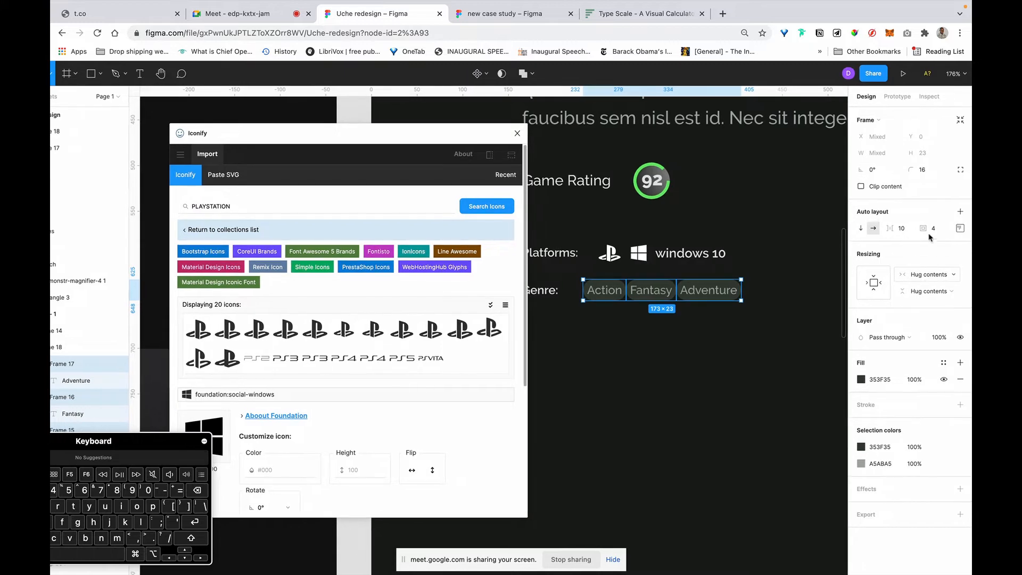
{"action": "left_click", "coordinate": [903, 230]}
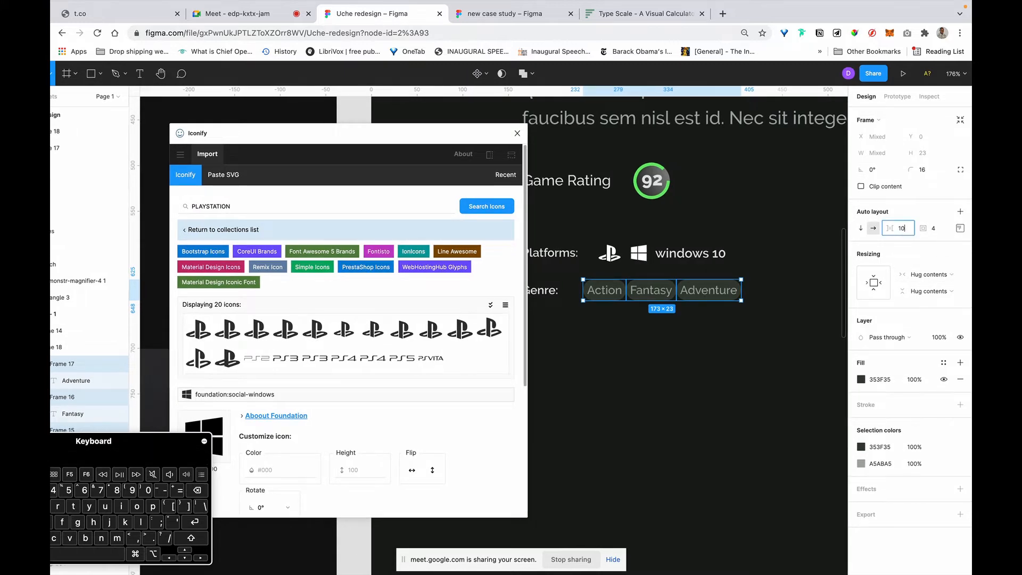
{"action": "type", "text": "16"}
{"action": "key", "text": "Return"}
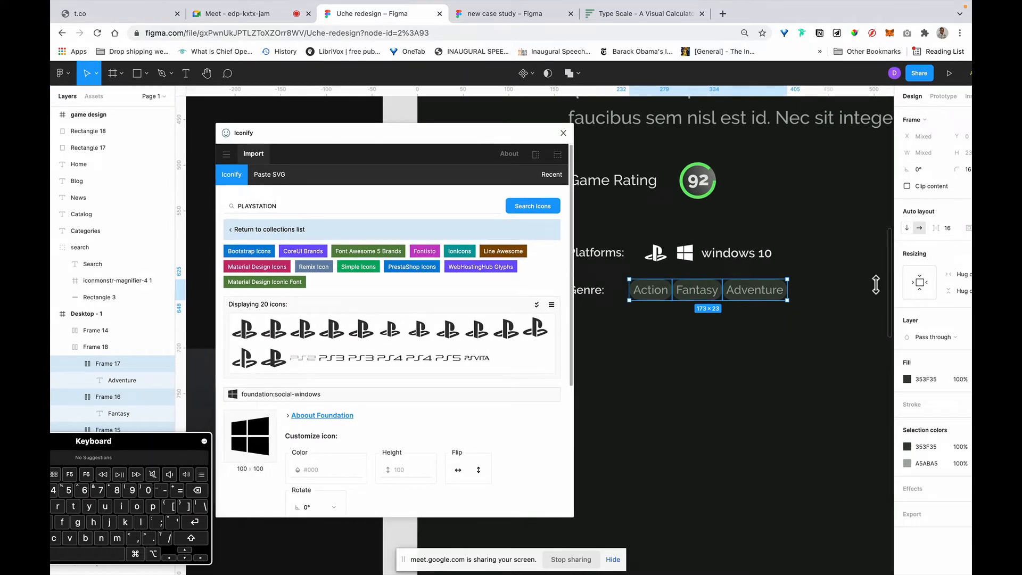
{"action": "left_click", "coordinate": [869, 300]}
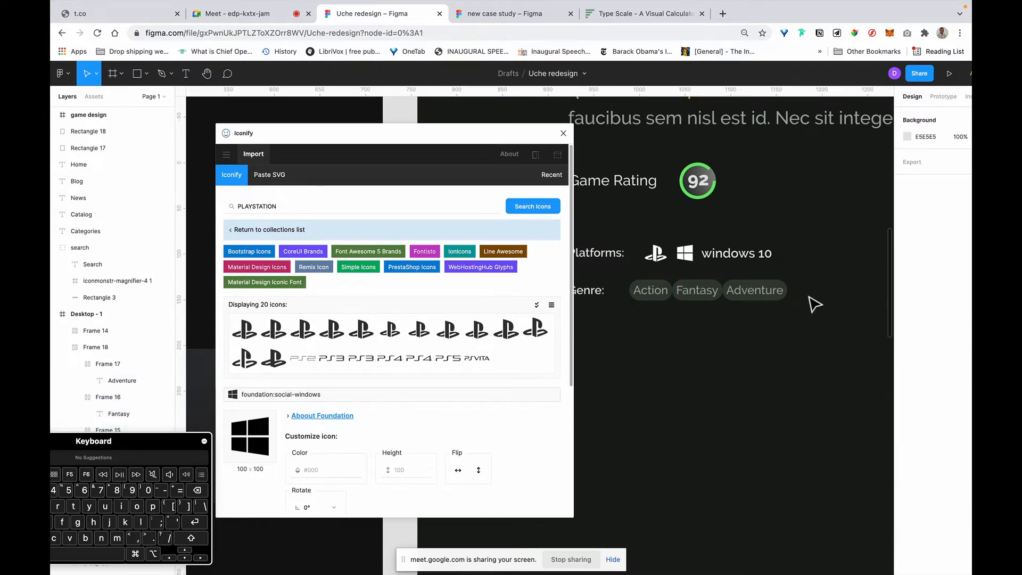
Step: Set the auto layout spacing between the tags in the genre row to 4
{"action": "left_click", "coordinate": [751, 305]}
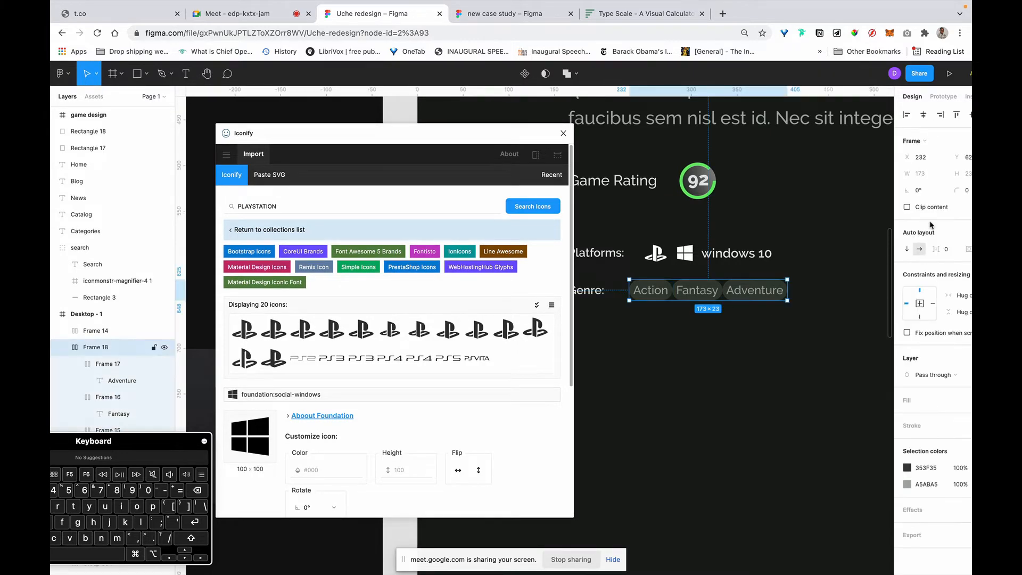
{"action": "type", "text": "8"}
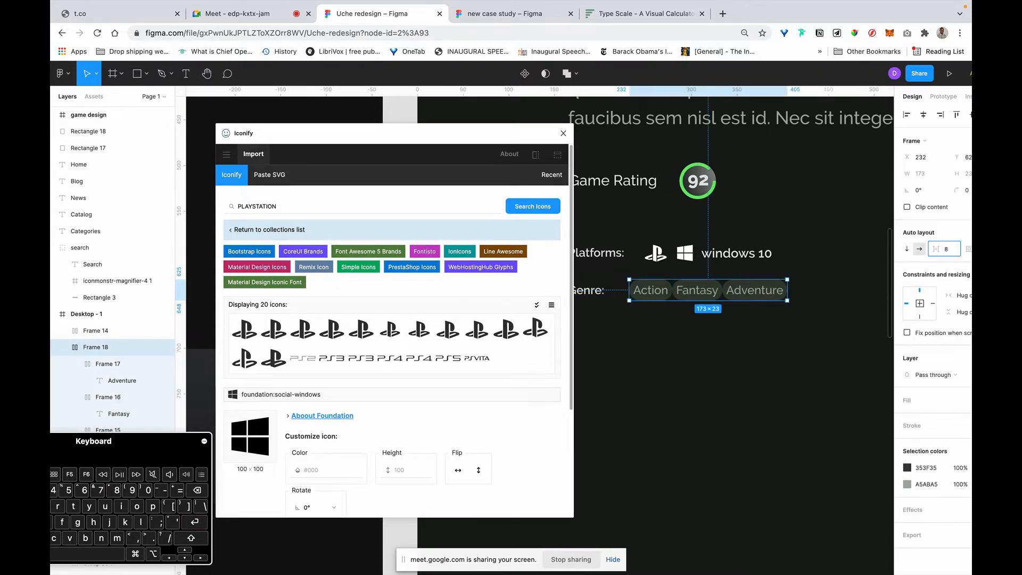
{"action": "key", "text": "Return"}
{"action": "type", "text": "4"}
{"action": "key", "text": "Return"}
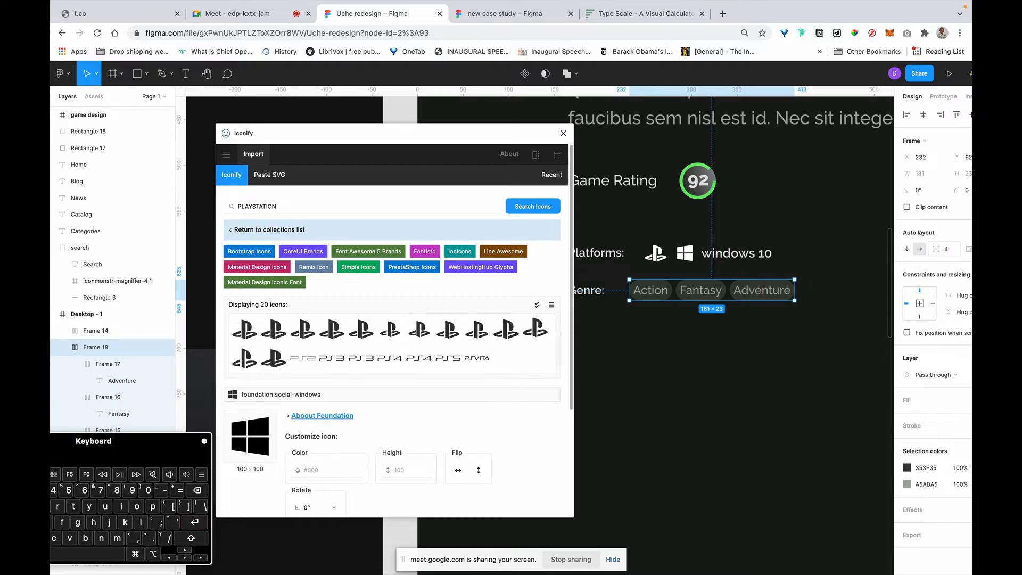
{"action": "left_click", "coordinate": [827, 300]}
Step: Set both the left and right padding of the three genre tag frames to 8
{"action": "scroll", "coordinate": [823, 306], "scroll_direction": "down", "scroll_amount": 5}
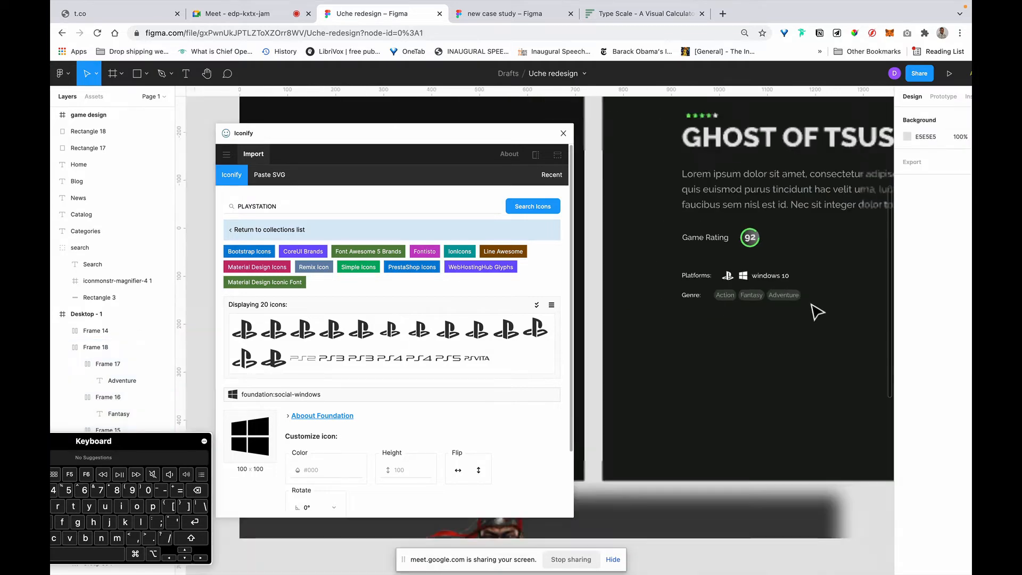
{"action": "scroll", "coordinate": [817, 311], "scroll_direction": "up", "scroll_amount": 5}
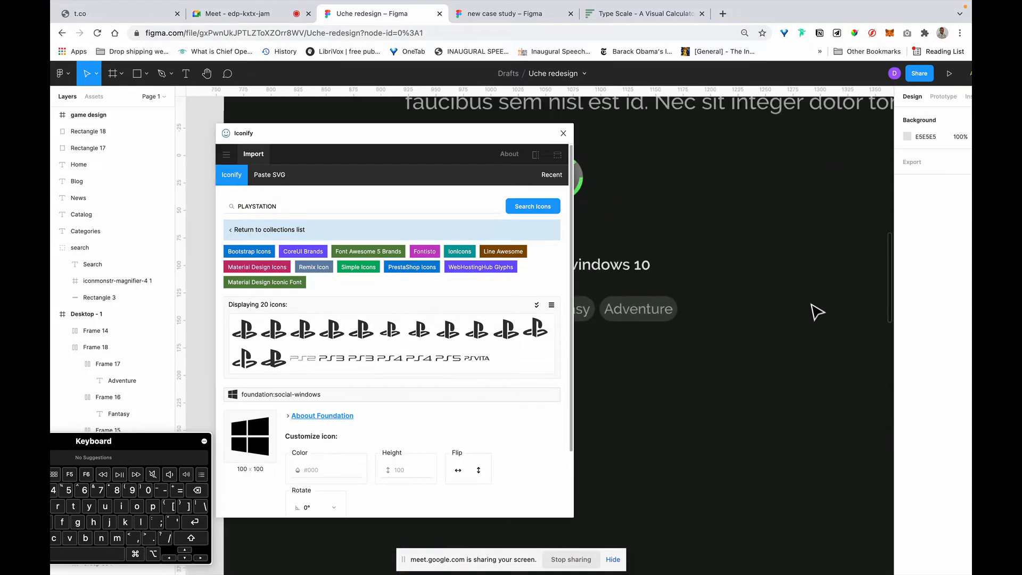
{"action": "scroll", "coordinate": [817, 311], "scroll_direction": "up", "scroll_amount": 5}
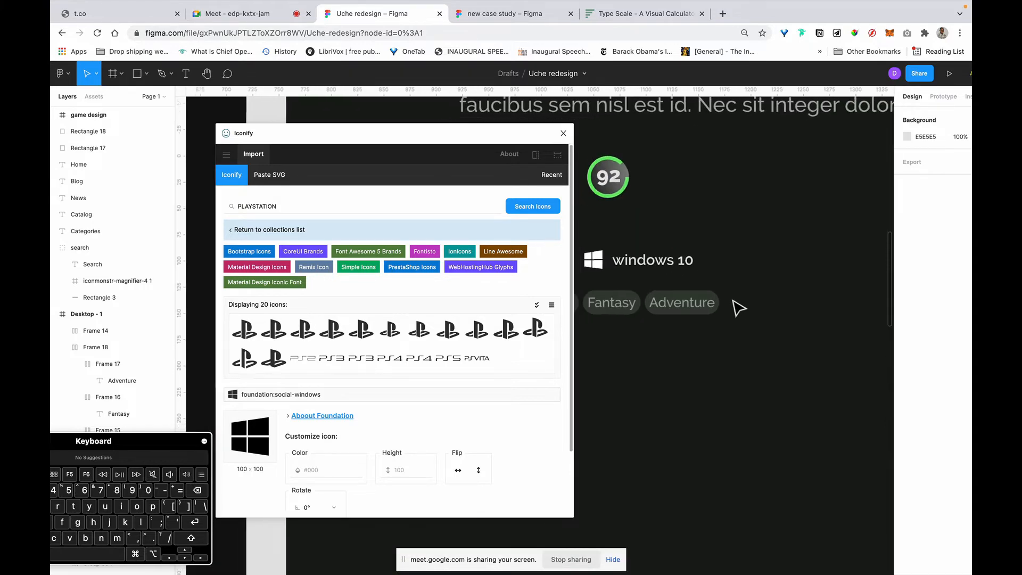
{"action": "scroll", "coordinate": [692, 316], "scroll_direction": "left", "scroll_amount": 4}
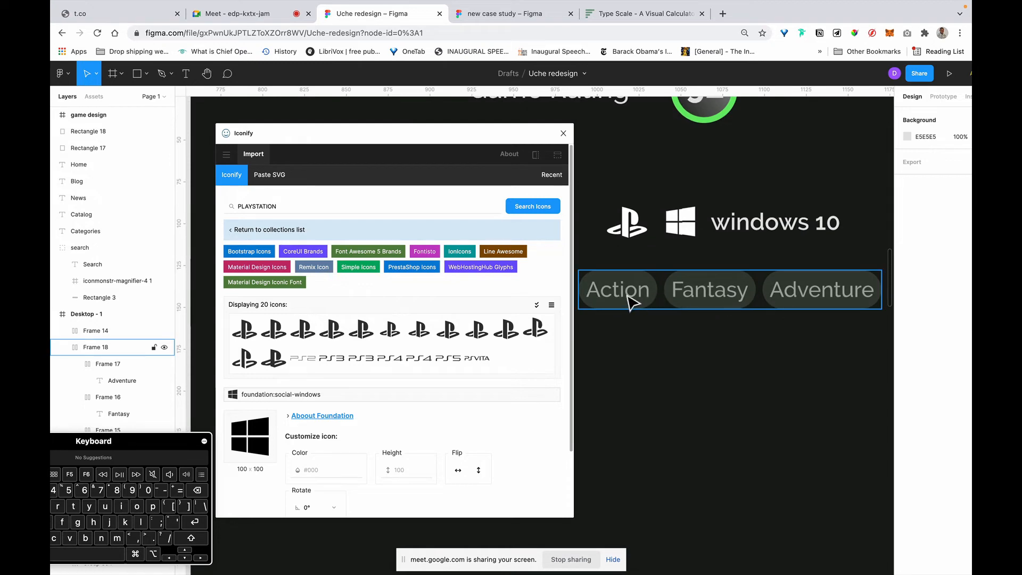
{"action": "left_click", "coordinate": [630, 303]}
{"action": "left_click", "coordinate": [630, 302]}
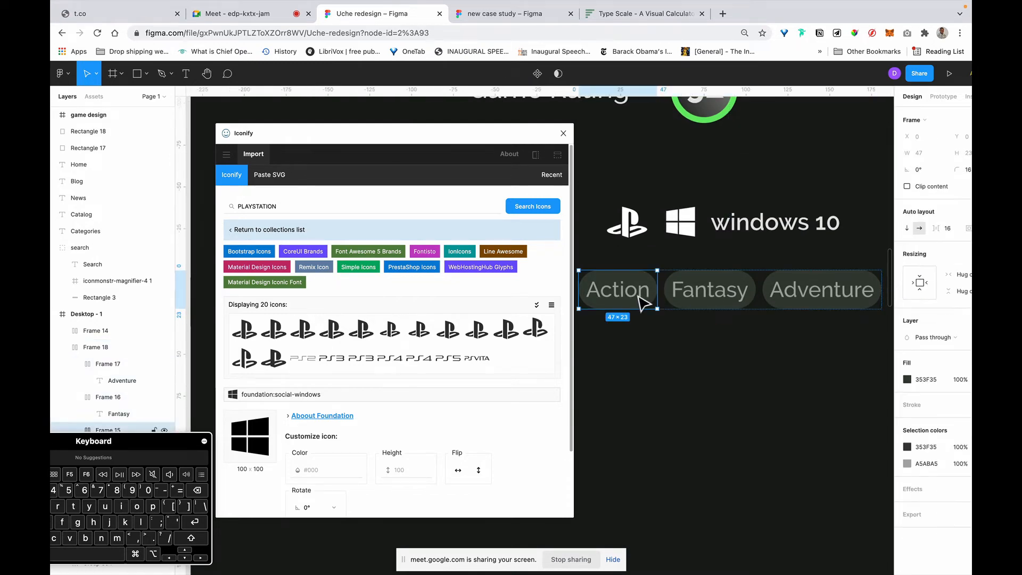
{"action": "key", "text": "super+a"}
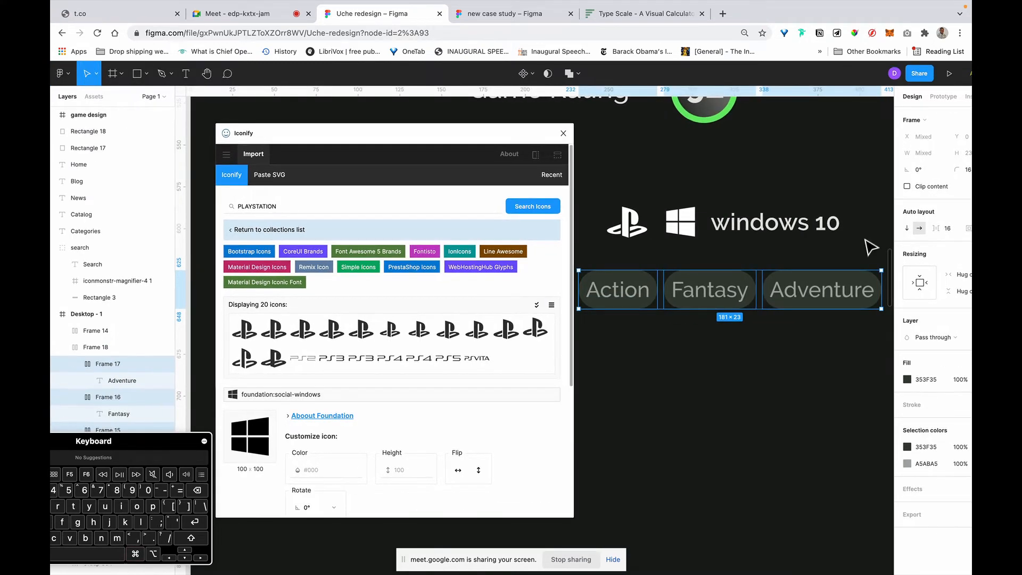
{"action": "scroll", "coordinate": [866, 241], "scroll_direction": "right", "scroll_amount": 3}
{"action": "scroll", "coordinate": [956, 226], "scroll_direction": "right", "scroll_amount": 2}
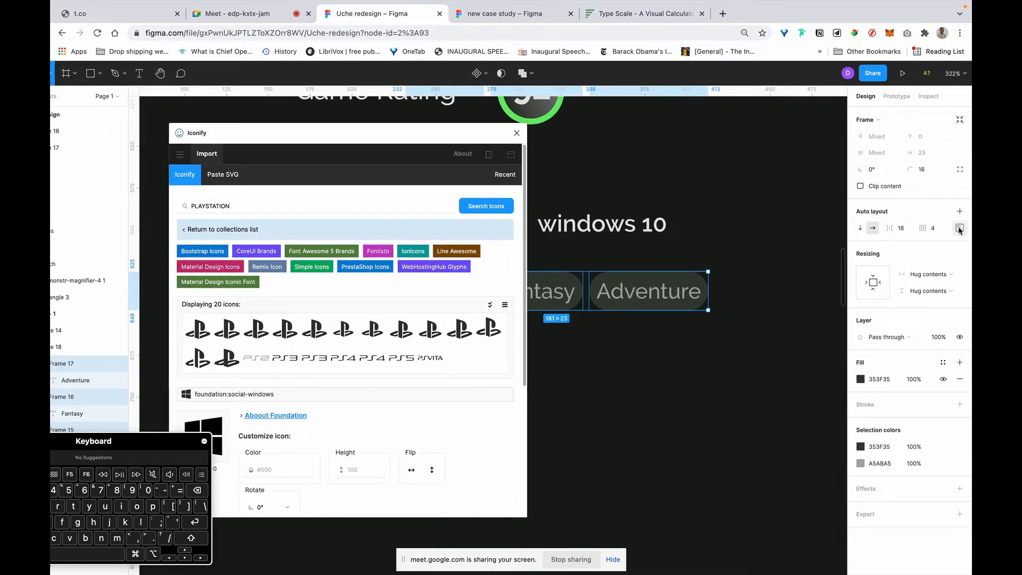
{"action": "left_click", "coordinate": [960, 228]}
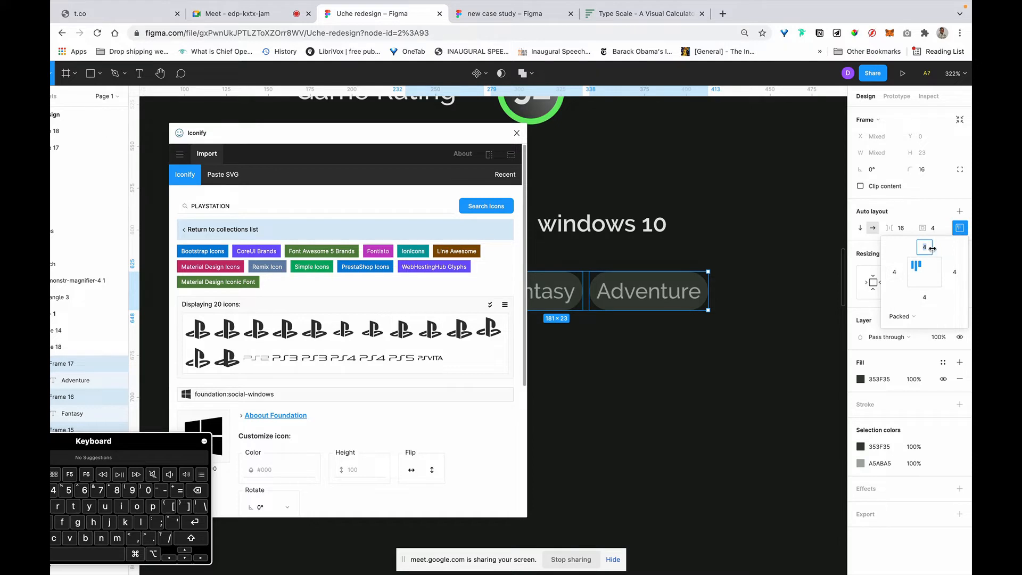
{"action": "left_click", "coordinate": [896, 272]}
{"action": "type", "text": "8"}
{"action": "key", "text": "Return"}
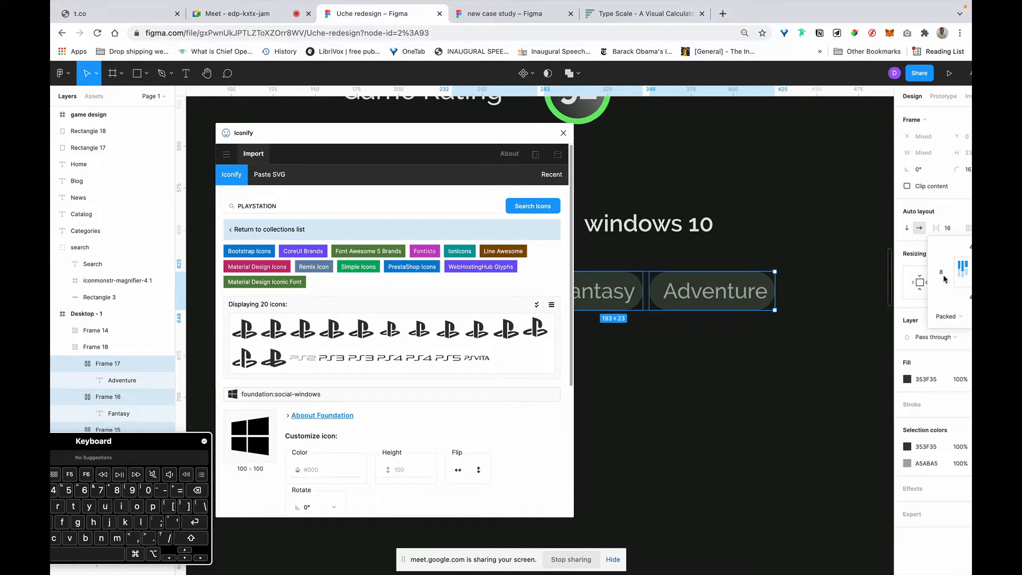
{"action": "scroll", "coordinate": [940, 278], "scroll_direction": "right", "scroll_amount": 2}
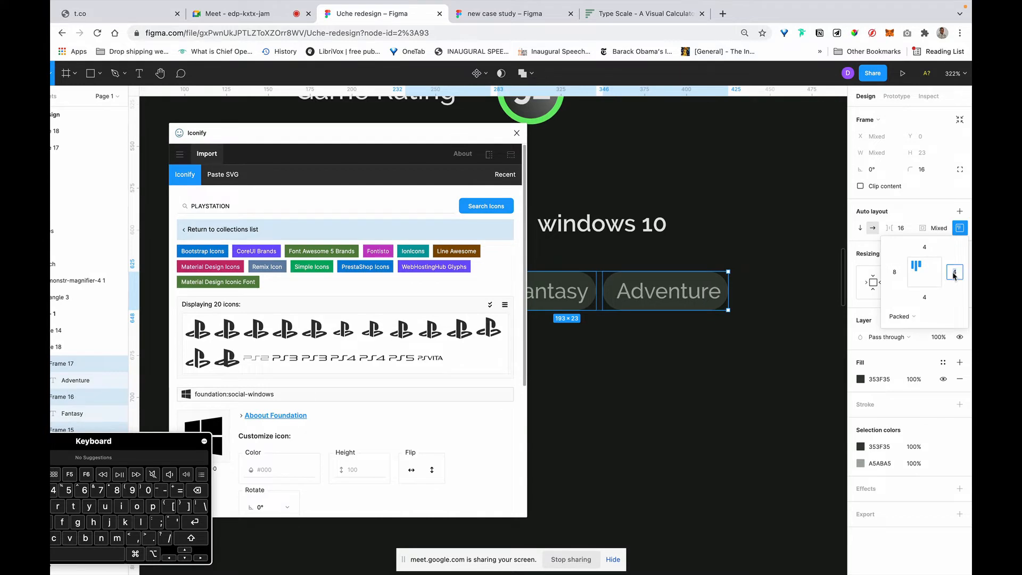
{"action": "type", "text": "8"}
{"action": "key", "text": "Return"}
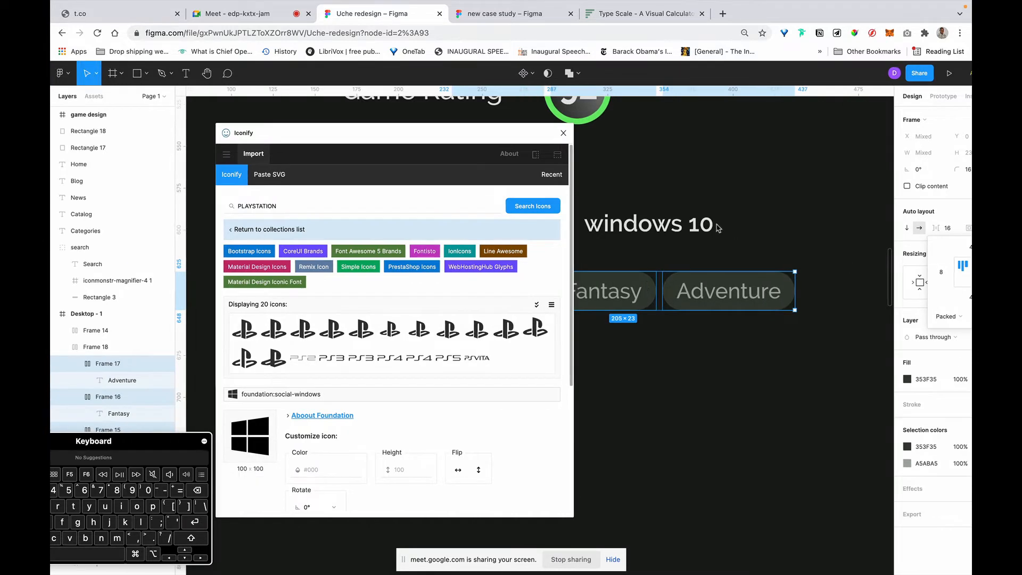
{"action": "left_click", "coordinate": [765, 215]}
Step: Close the Iconify plugin window so the game detail section is unobstructed
{"action": "scroll", "coordinate": [765, 214], "scroll_direction": "down", "scroll_amount": 10}
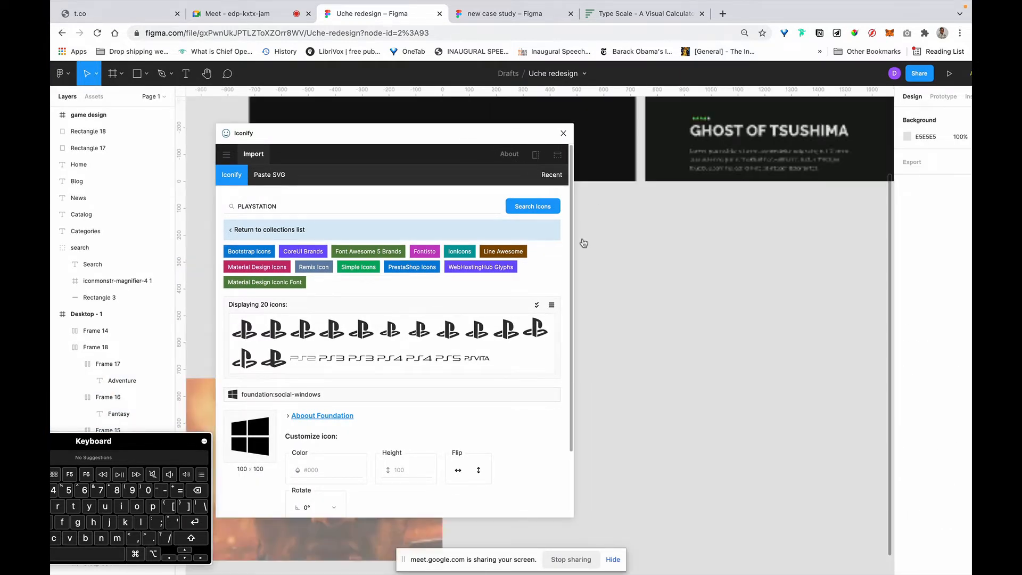
{"action": "left_click_drag", "start_coordinate": [559, 132], "coordinate": [638, 208]}
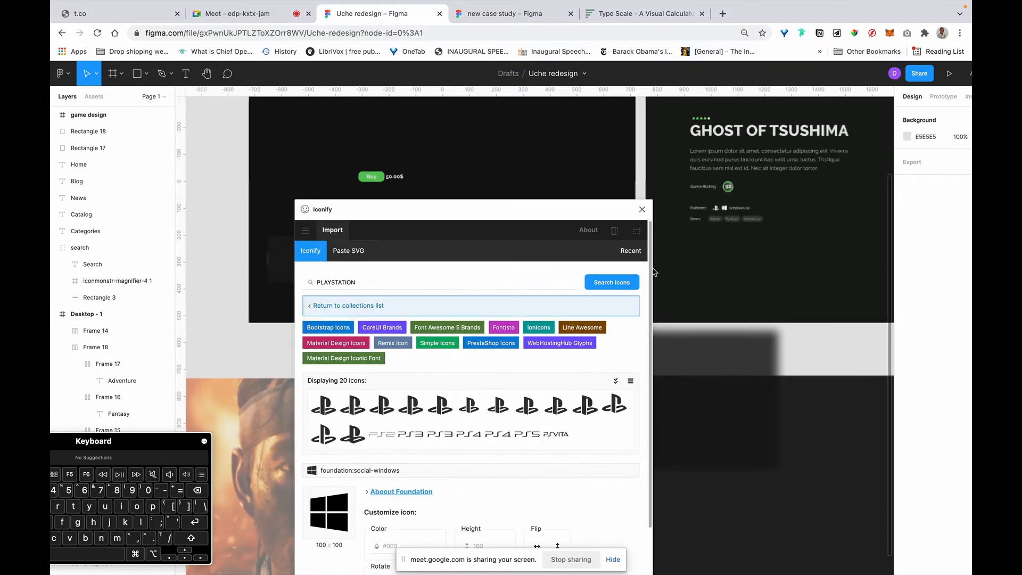
{"action": "left_click", "coordinate": [642, 210]}
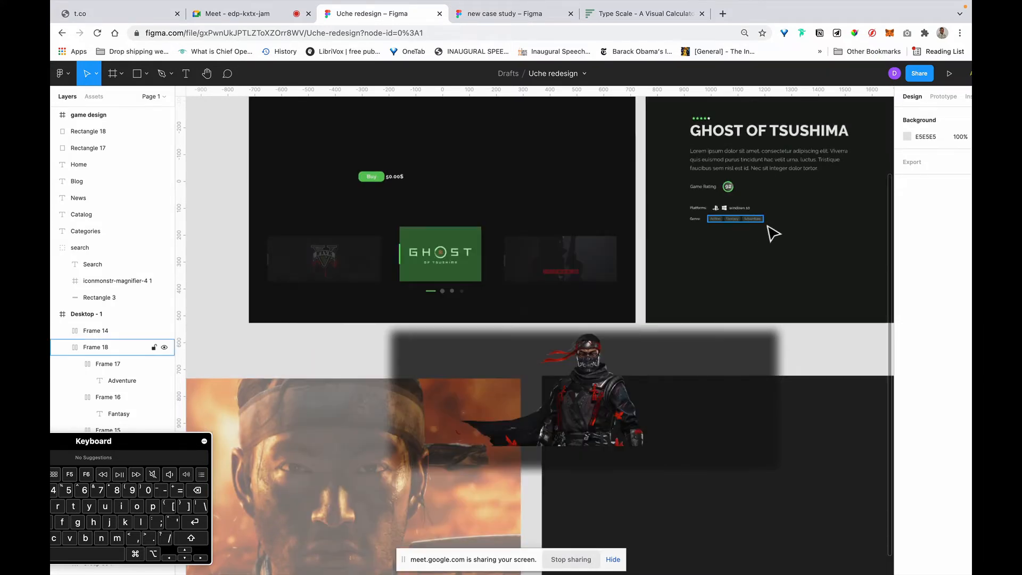
{"action": "scroll", "coordinate": [773, 234], "scroll_direction": "right", "scroll_amount": 2}
{"action": "scroll", "coordinate": [773, 233], "scroll_direction": "up", "scroll_amount": 5}
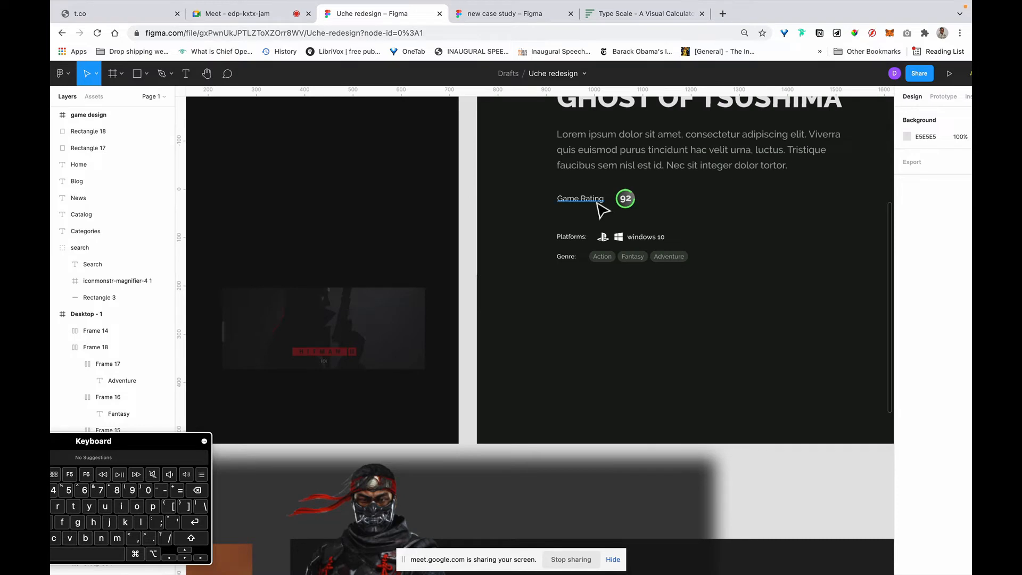
Step: Wrap the Platforms label and the row of platform icons beside it in one horizontal auto layout frame
{"action": "scroll", "coordinate": [601, 207], "scroll_direction": "up", "scroll_amount": 3}
{"action": "scroll", "coordinate": [602, 208], "scroll_direction": "right", "scroll_amount": 2}
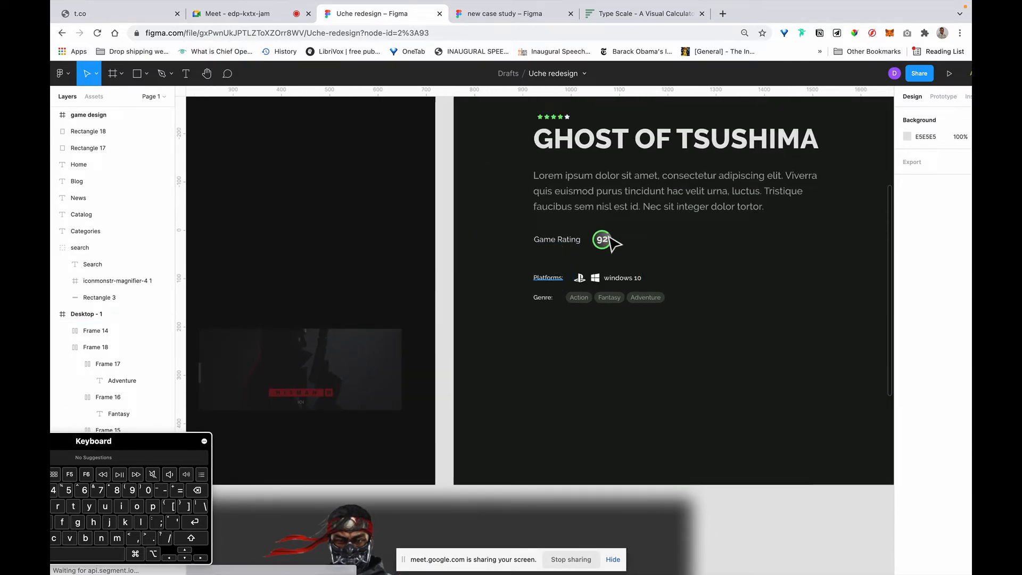
{"action": "left_click", "coordinate": [549, 277]}
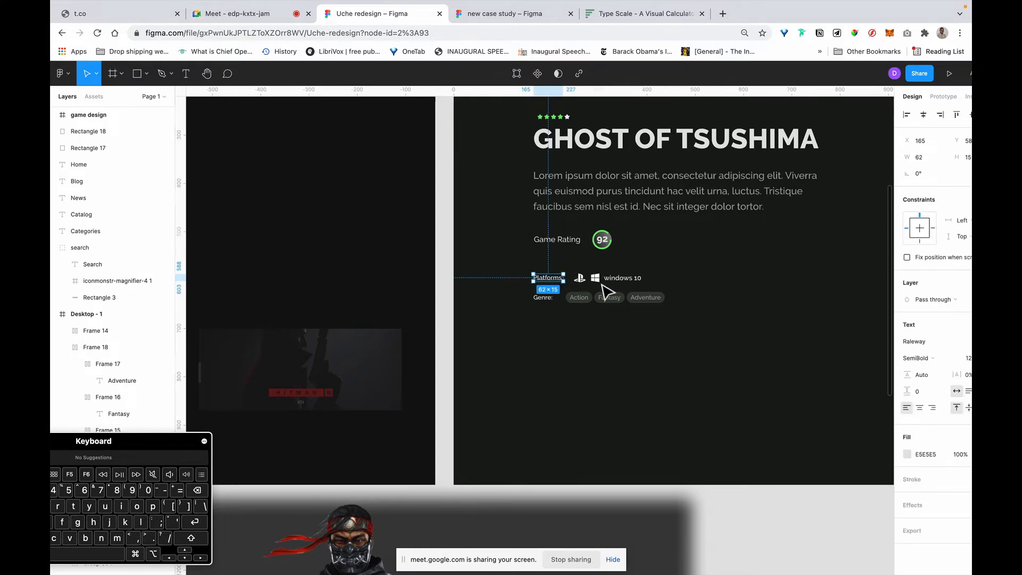
{"action": "left_click", "coordinate": [557, 242]}
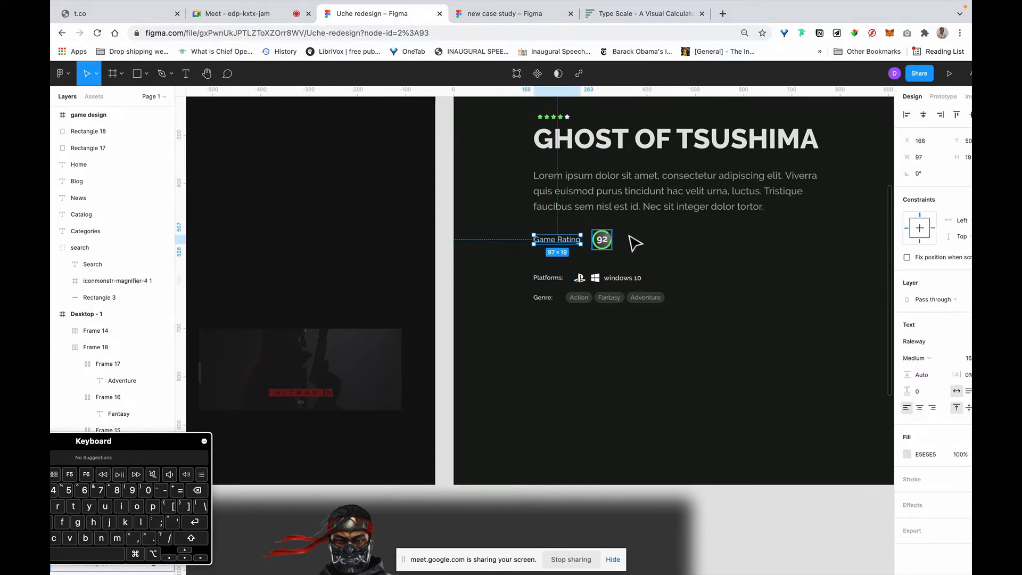
{"action": "left_click", "coordinate": [579, 278]}
{"action": "key", "text": "f"}
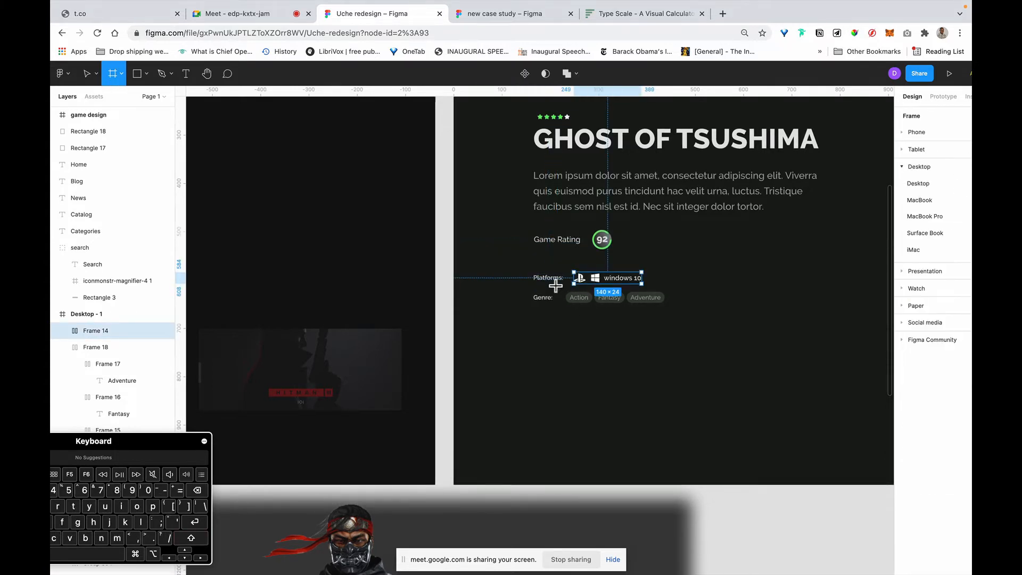
{"action": "key", "text": "v"}
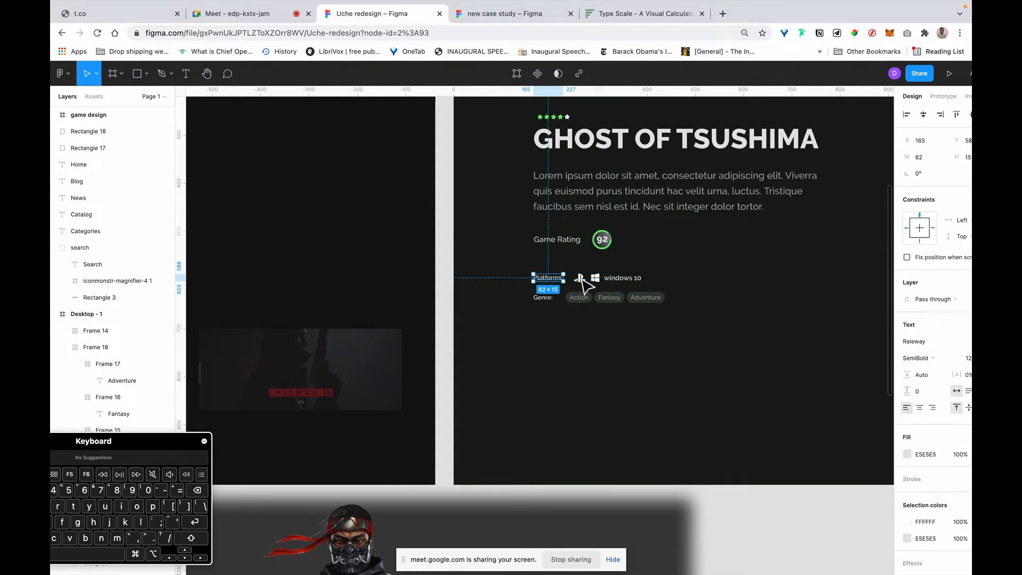
{"action": "left_click", "coordinate": [547, 277], "text": "shift"}
{"action": "key", "text": "shift+a"}
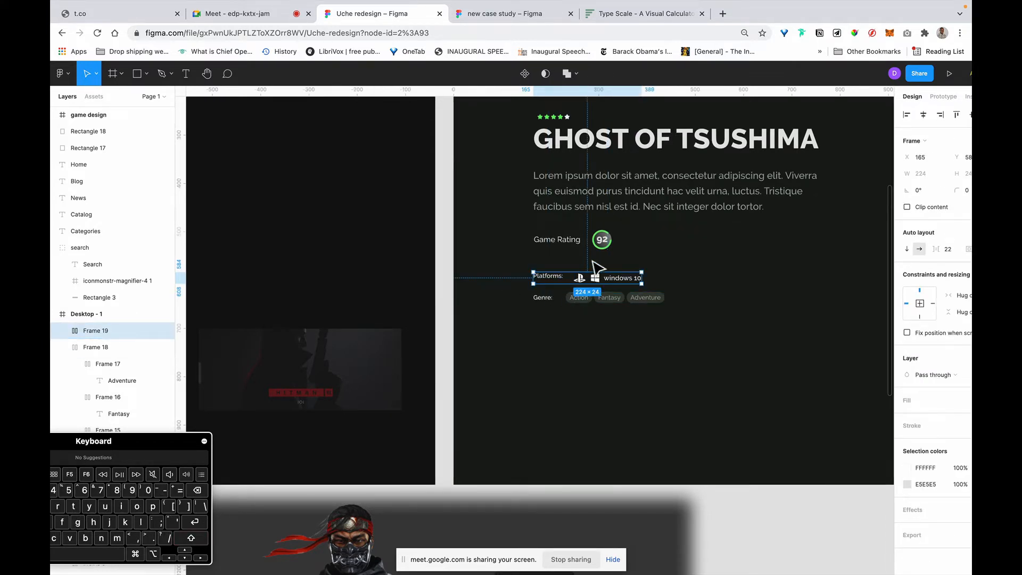
Step: Move the Platforms frame up beside the 92 rating badge and centre its items vertically
{"action": "left_click_drag", "start_coordinate": [596, 283], "coordinate": [687, 246]}
{"action": "scroll", "coordinate": [927, 248], "scroll_direction": "right", "scroll_amount": 2}
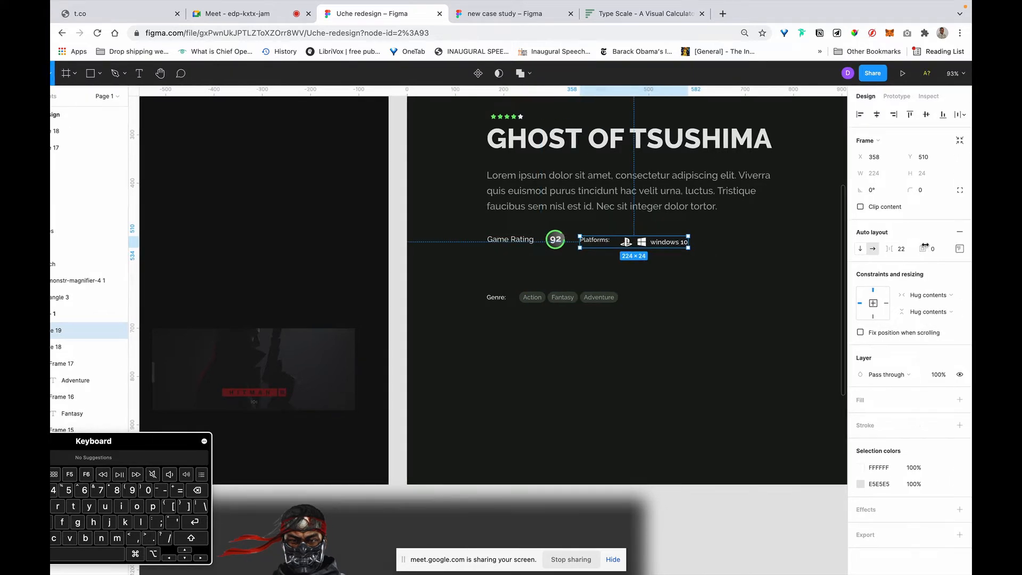
{"action": "left_click", "coordinate": [960, 250]}
{"action": "scroll", "coordinate": [916, 297], "scroll_direction": "left", "scroll_amount": 2}
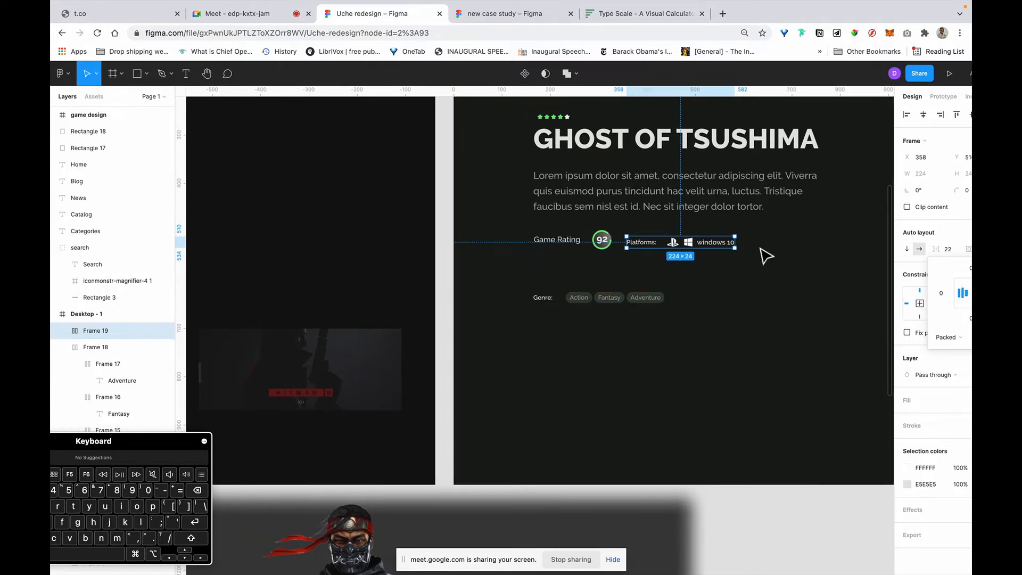
Step: Scale the 92 rating badge down proportionally about its centre to 32 × 32
{"action": "left_click", "coordinate": [609, 243]}
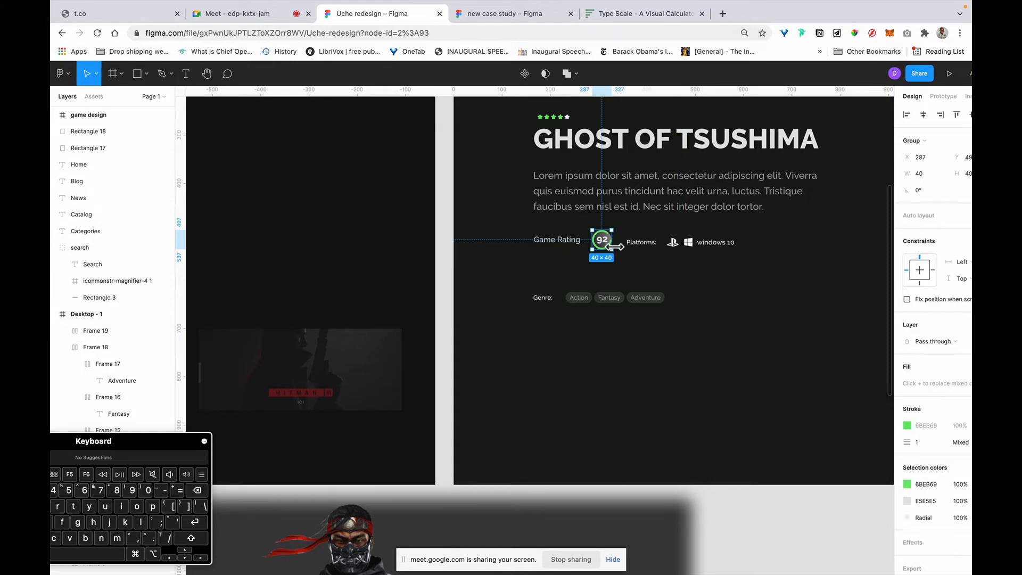
{"action": "scroll", "coordinate": [613, 246], "scroll_direction": "up", "scroll_amount": 5}
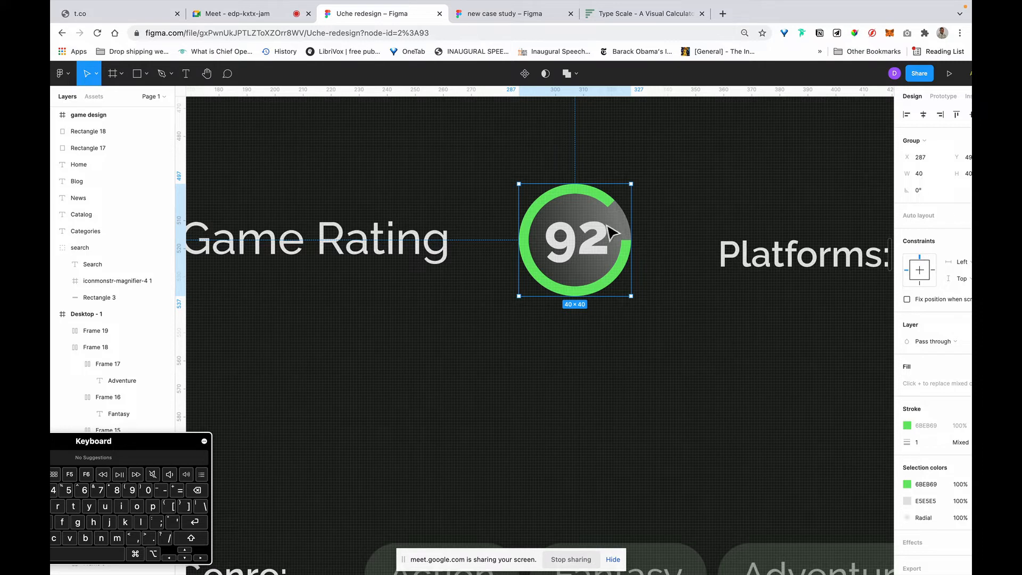
{"action": "key", "text": "k"}
{"action": "left_click_drag", "start_coordinate": [634, 186], "coordinate": [624, 200]}
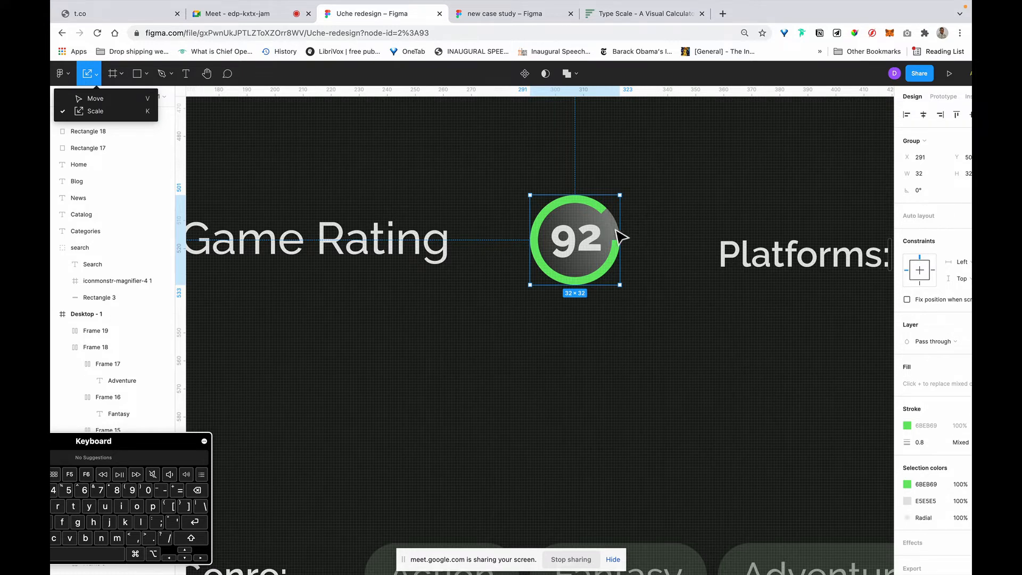
{"action": "left_click", "coordinate": [671, 212]}
{"action": "scroll", "coordinate": [669, 212], "scroll_direction": "down", "scroll_amount": 5}
{"action": "scroll", "coordinate": [666, 212], "scroll_direction": "right", "scroll_amount": 1}
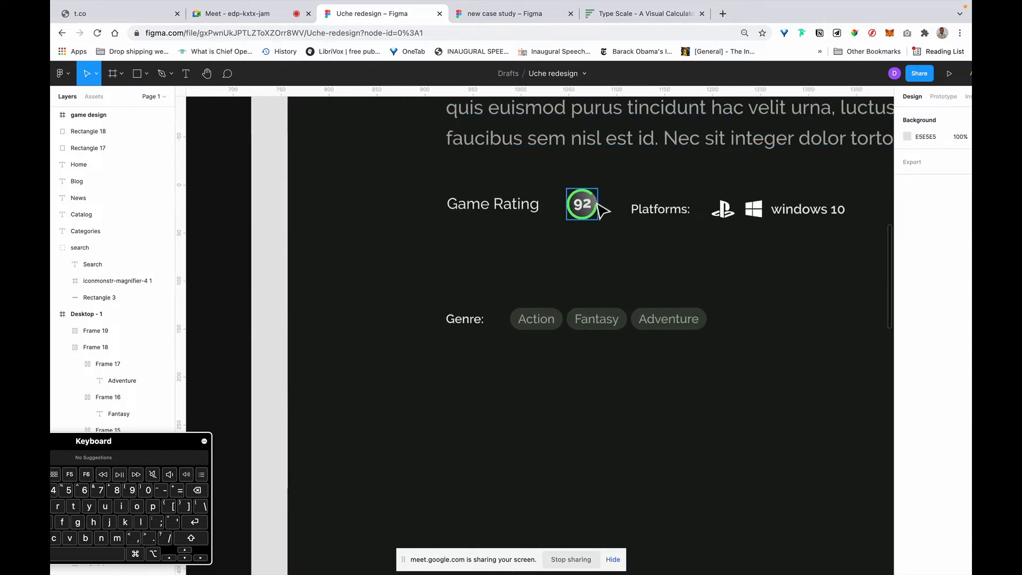
Step: Wrap the Game Rating label and the 92 badge in a horizontal auto layout frame
{"action": "left_click", "coordinate": [524, 209]}
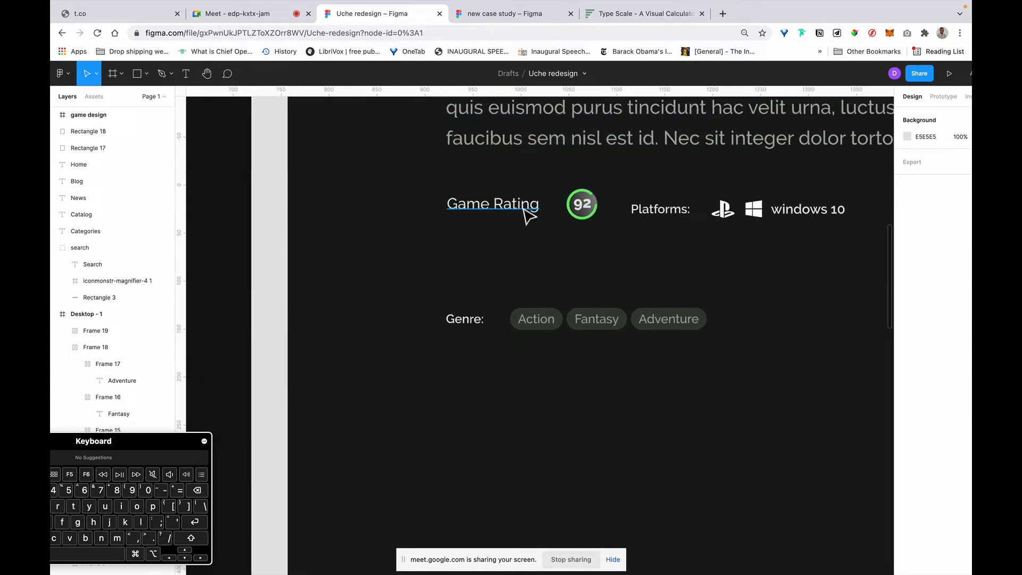
{"action": "left_click", "coordinate": [590, 215], "text": "shift"}
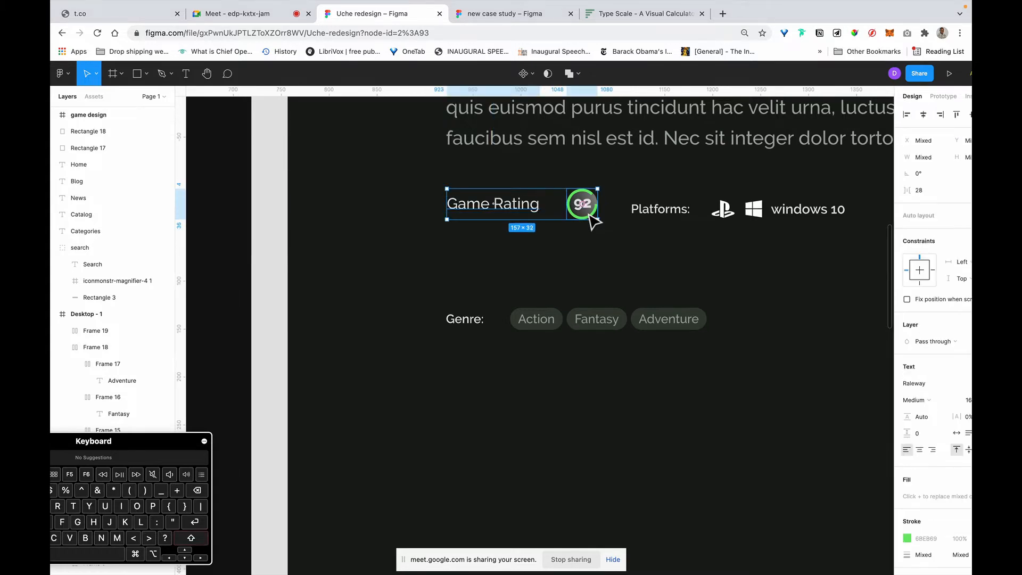
{"action": "key", "text": "shift+a"}
Step: Set the Game Rating frame's auto layout alignment so the label and badge are vertically centred
{"action": "scroll", "coordinate": [951, 279], "scroll_direction": "right", "scroll_amount": 3}
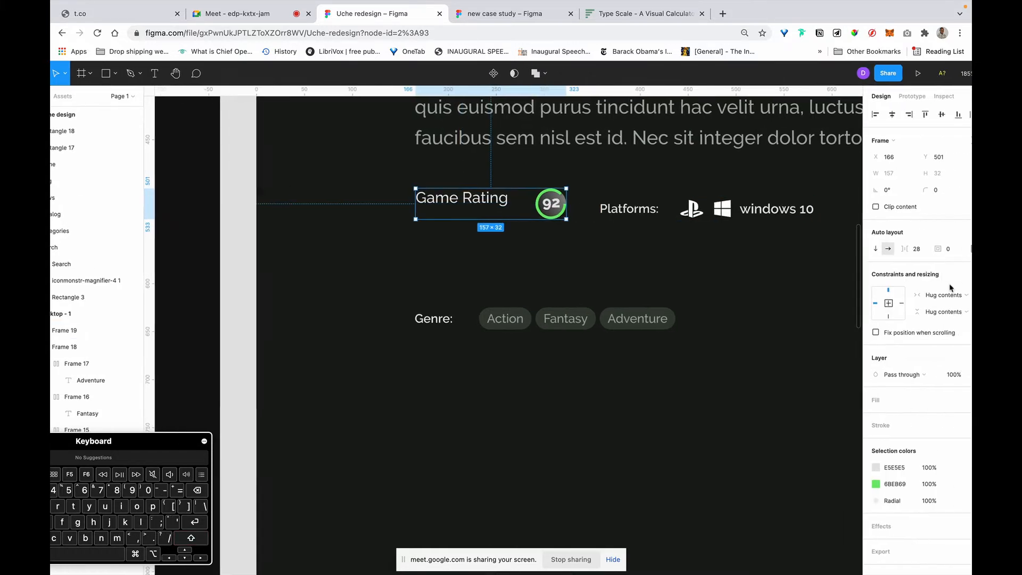
{"action": "left_click", "coordinate": [960, 249]}
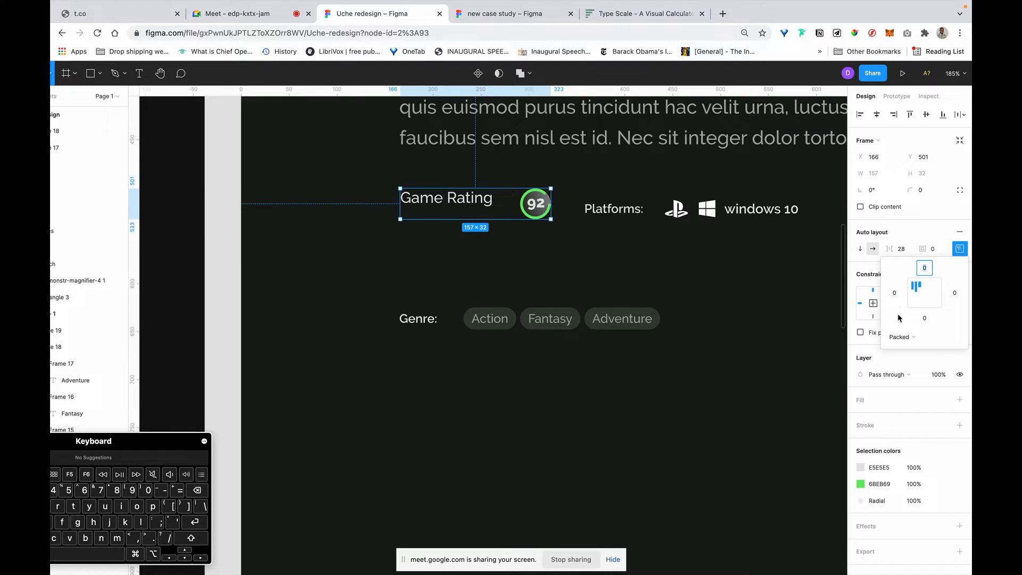
{"action": "scroll", "coordinate": [911, 296], "scroll_direction": "left", "scroll_amount": 2}
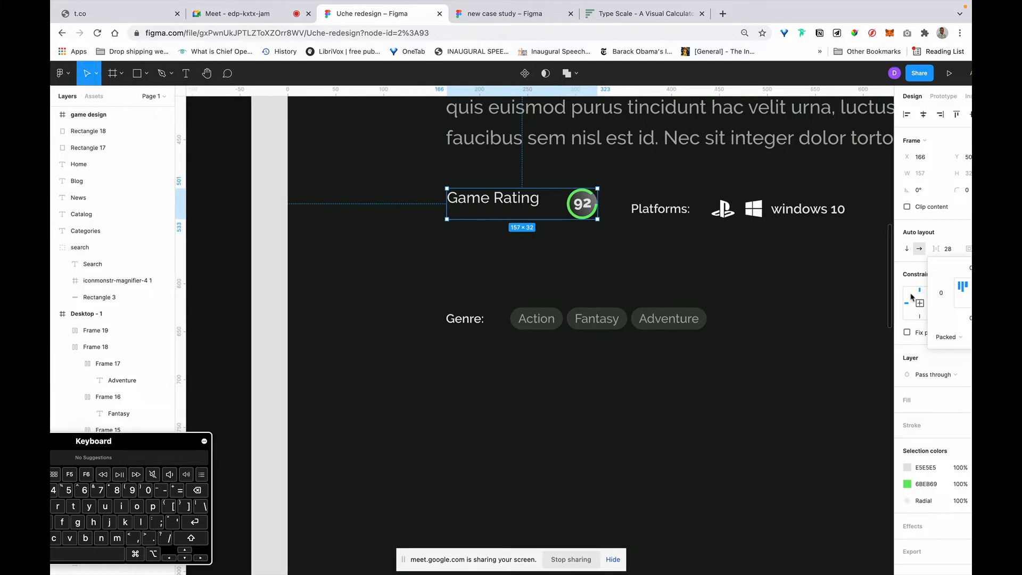
{"action": "left_click", "coordinate": [95, 75]}
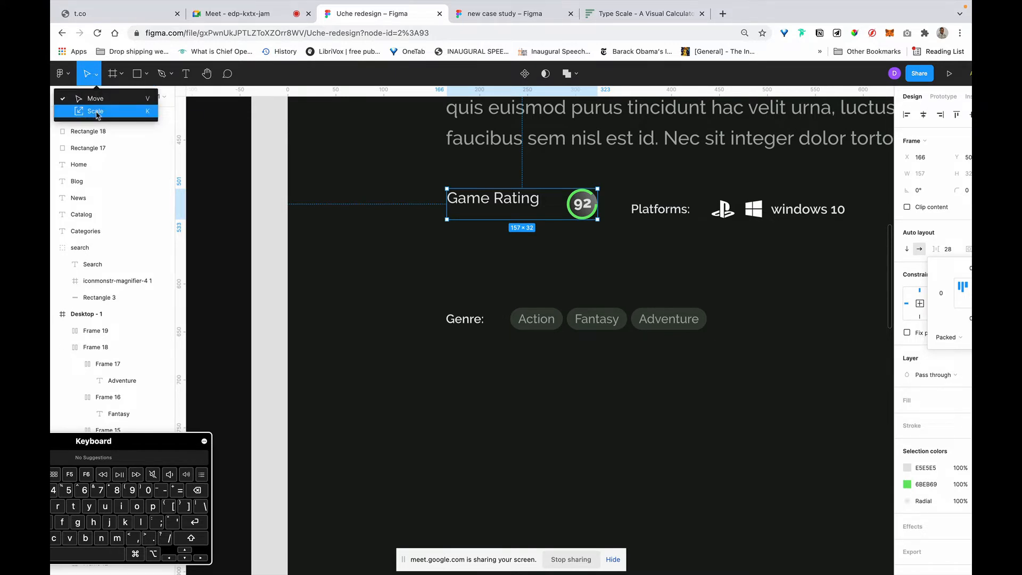
{"action": "left_click", "coordinate": [961, 298]}
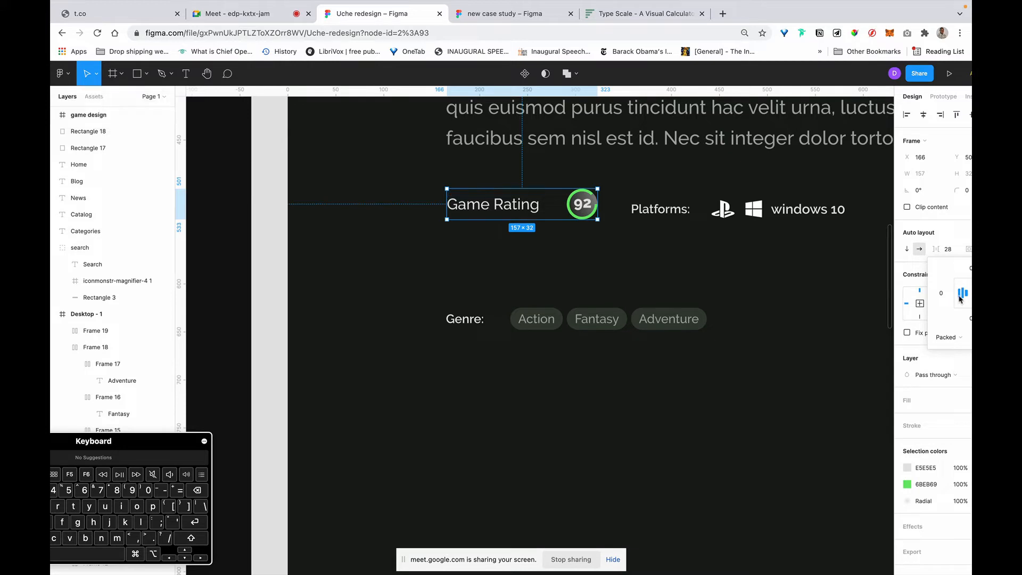
{"action": "left_click", "coordinate": [646, 254]}
Step: Review the rating, platforms and genre rows up close and in relation to the neighbouring frames on the page
{"action": "scroll", "coordinate": [648, 257], "scroll_direction": "down", "scroll_amount": 8}
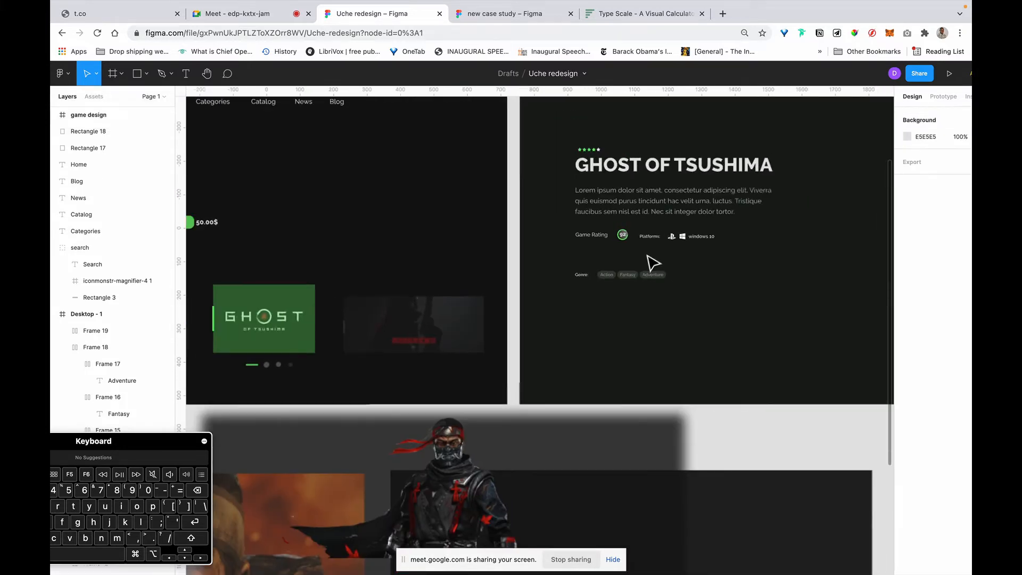
{"action": "scroll", "coordinate": [648, 256], "scroll_direction": "right", "scroll_amount": 1}
{"action": "scroll", "coordinate": [653, 263], "scroll_direction": "right", "scroll_amount": 2}
{"action": "scroll", "coordinate": [654, 263], "scroll_direction": "up", "scroll_amount": 1}
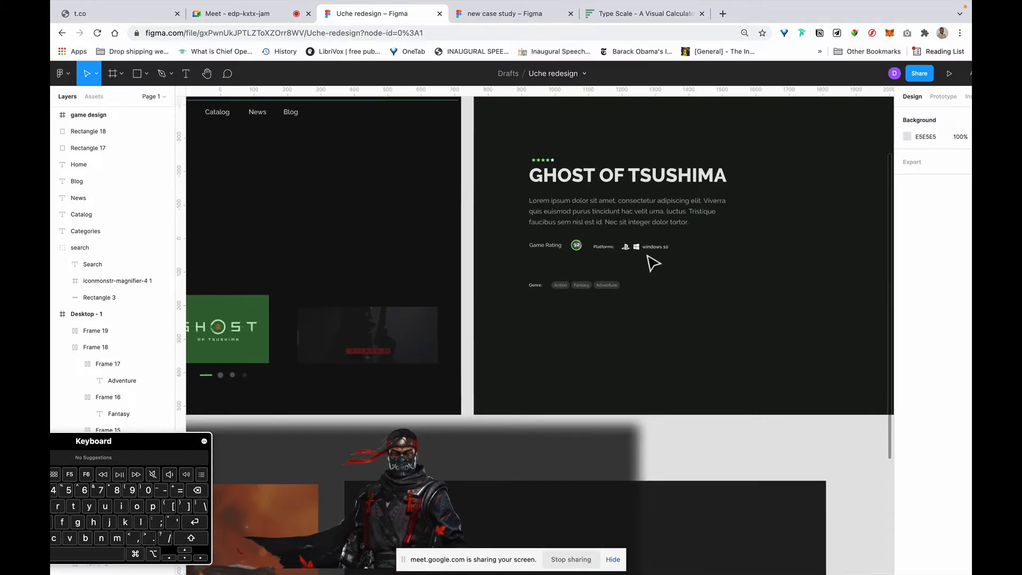
{"action": "scroll", "coordinate": [653, 263], "scroll_direction": "down", "scroll_amount": 5}
{"action": "scroll", "coordinate": [654, 263], "scroll_direction": "up", "scroll_amount": 6}
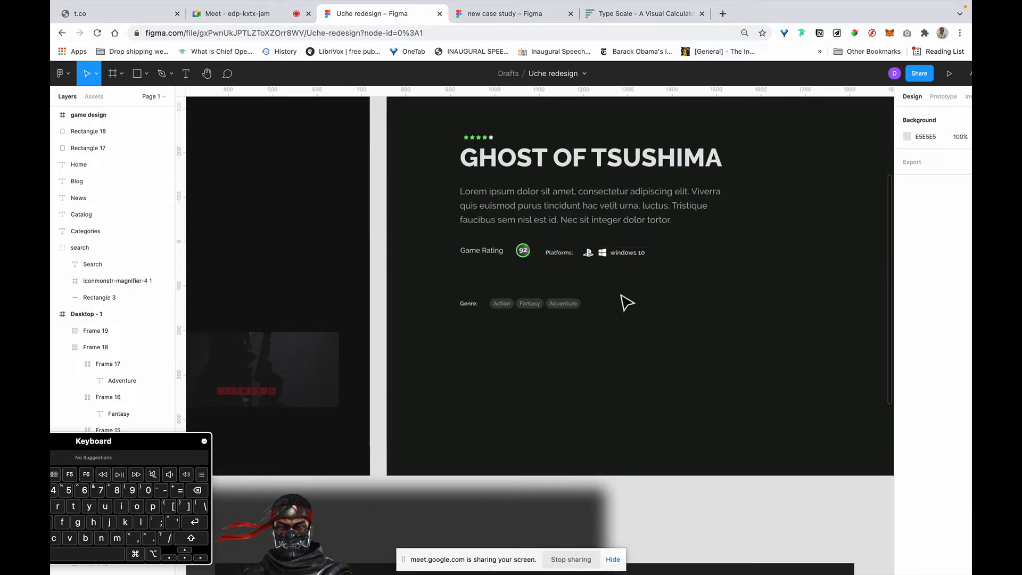
{"action": "scroll", "coordinate": [799, 243], "scroll_direction": "down", "scroll_amount": 5}
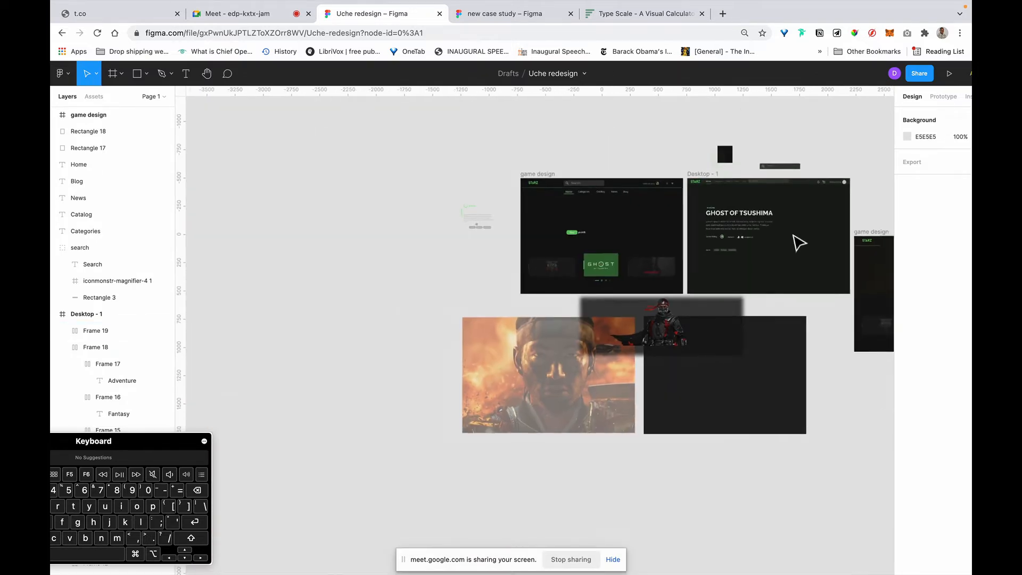
{"action": "scroll", "coordinate": [799, 243], "scroll_direction": "up", "scroll_amount": 5}
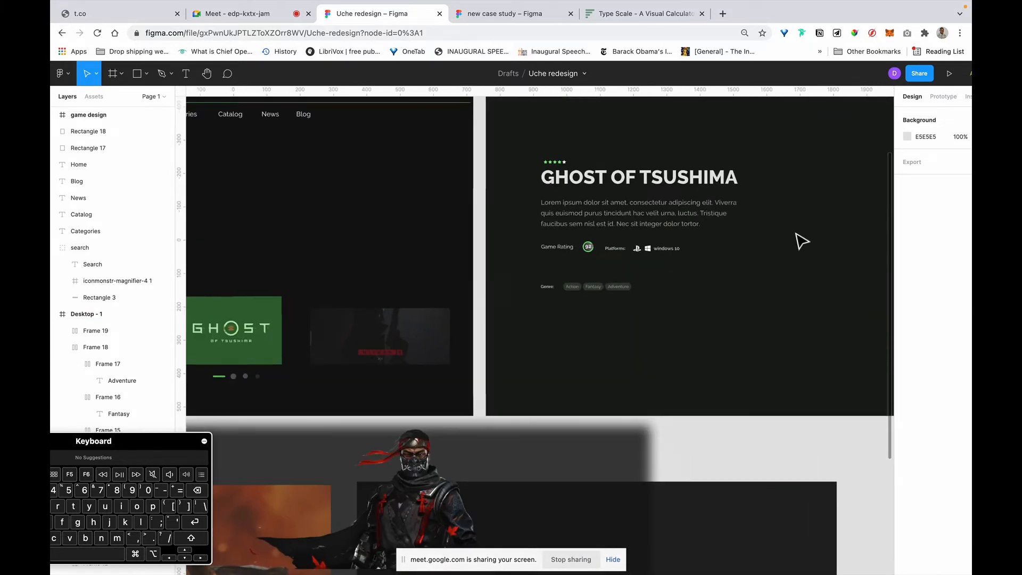
{"action": "scroll", "coordinate": [802, 241], "scroll_direction": "up", "scroll_amount": 2}
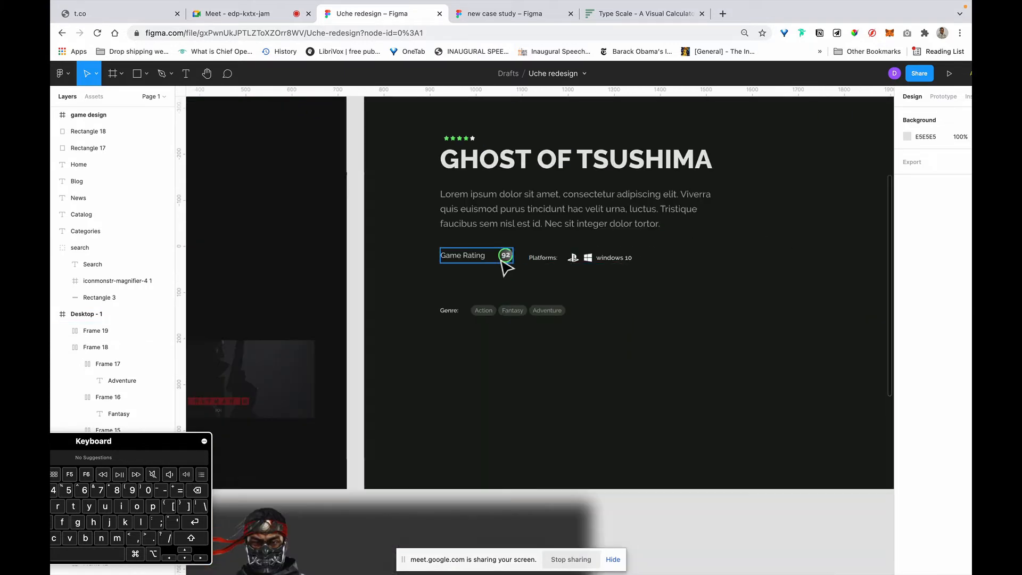
Step: Set the auto layout item spacing to 8 in both the Game Rating frame and the Platforms frame
{"action": "left_click", "coordinate": [503, 260]}
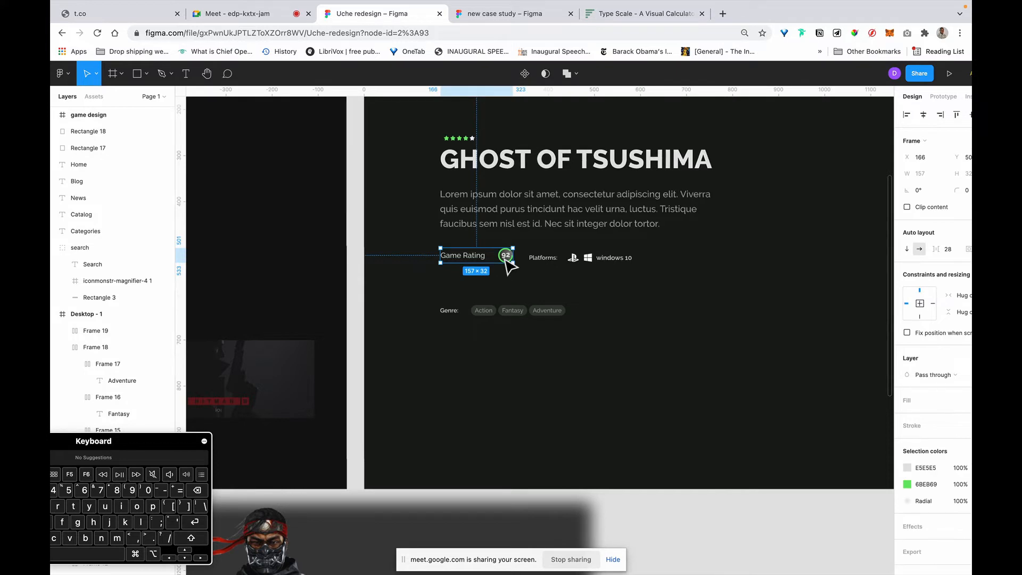
{"action": "left_click", "coordinate": [952, 249]}
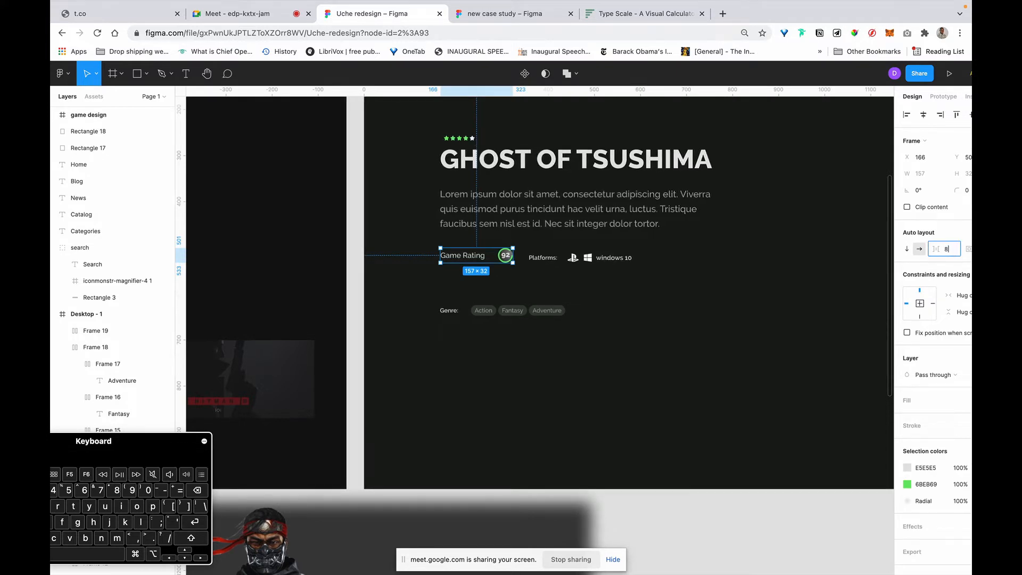
{"action": "key", "text": "Return"}
{"action": "left_click", "coordinate": [562, 262]}
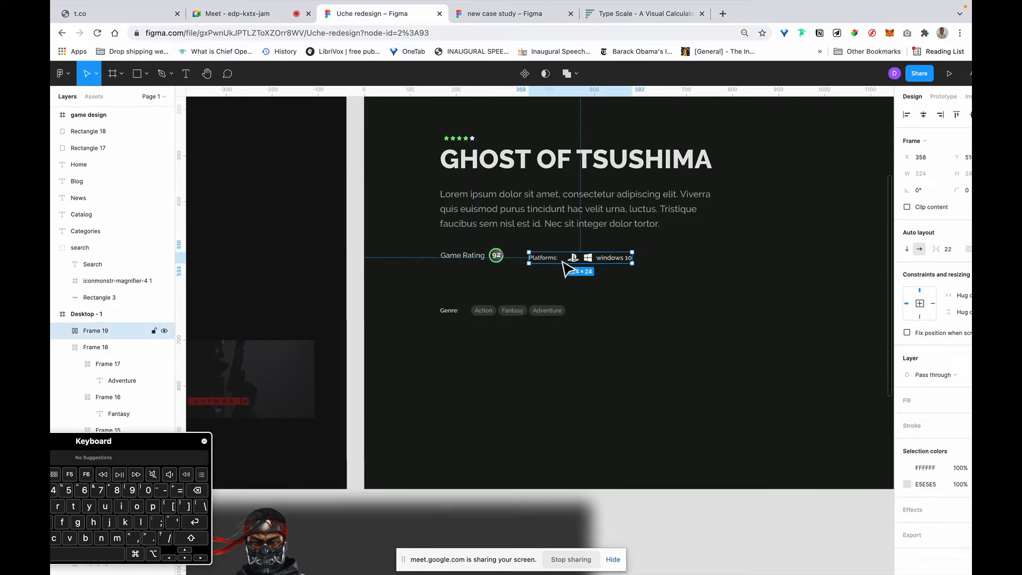
{"action": "left_click", "coordinate": [955, 255]}
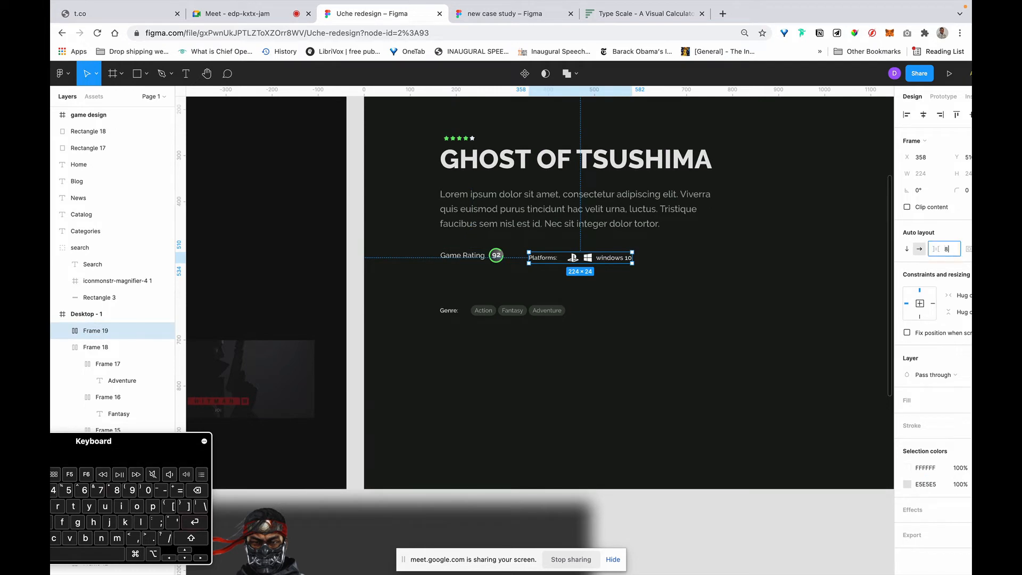
{"action": "key", "text": "Return"}
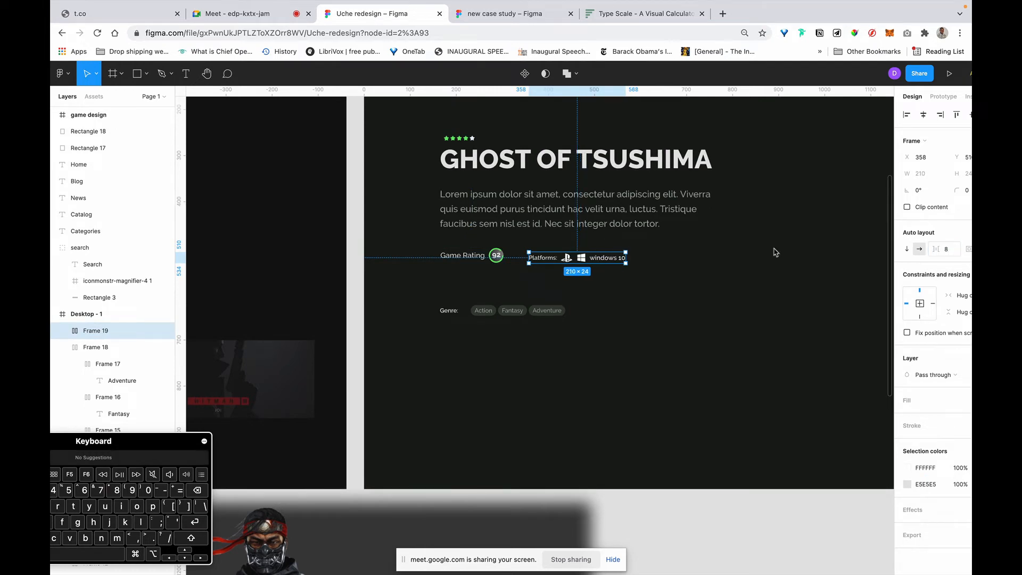
Step: Wrap the Game Rating and Platforms frames together in one horizontal auto layout frame
{"action": "left_click", "coordinate": [483, 259], "text": "shift"}
{"action": "key", "text": "shift+a"}
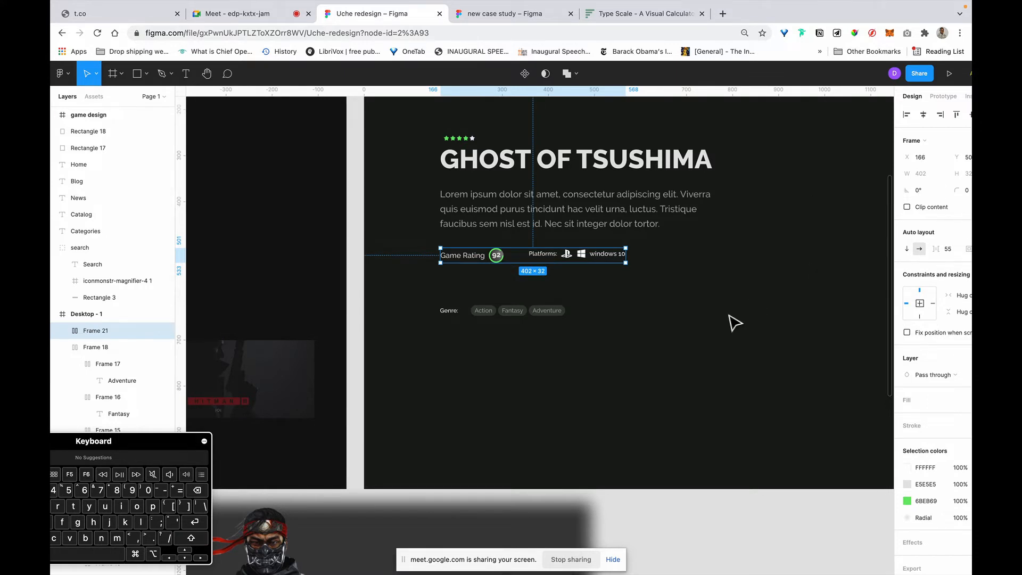
Step: Check the Game Rating label's font size and set the Platforms label's font size to 16 to match
{"action": "scroll", "coordinate": [735, 322], "scroll_direction": "right", "scroll_amount": 2}
{"action": "scroll", "coordinate": [449, 297], "scroll_direction": "up", "scroll_amount": 5}
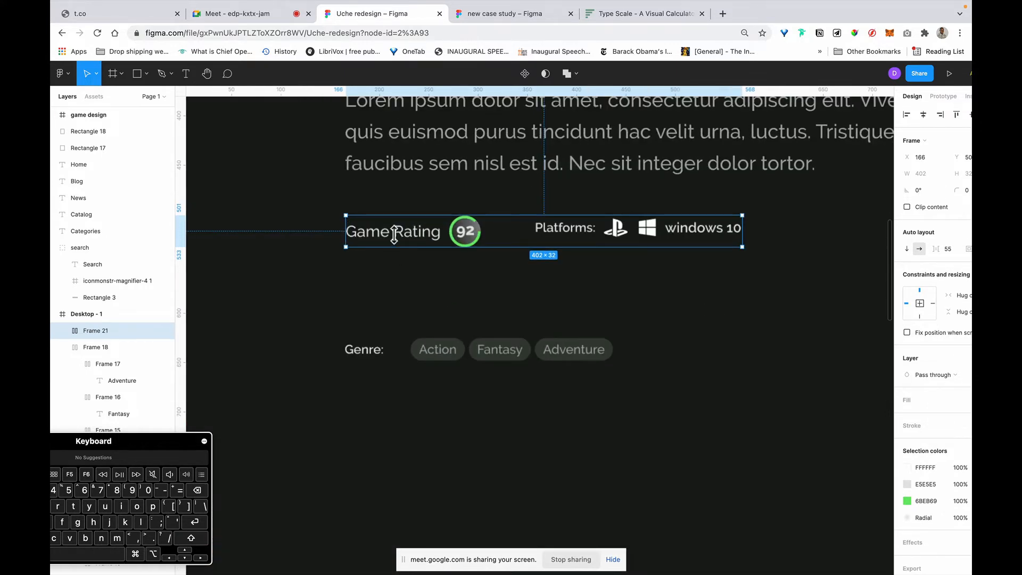
{"action": "double_click", "coordinate": [404, 236]}
{"action": "left_click", "coordinate": [407, 242]}
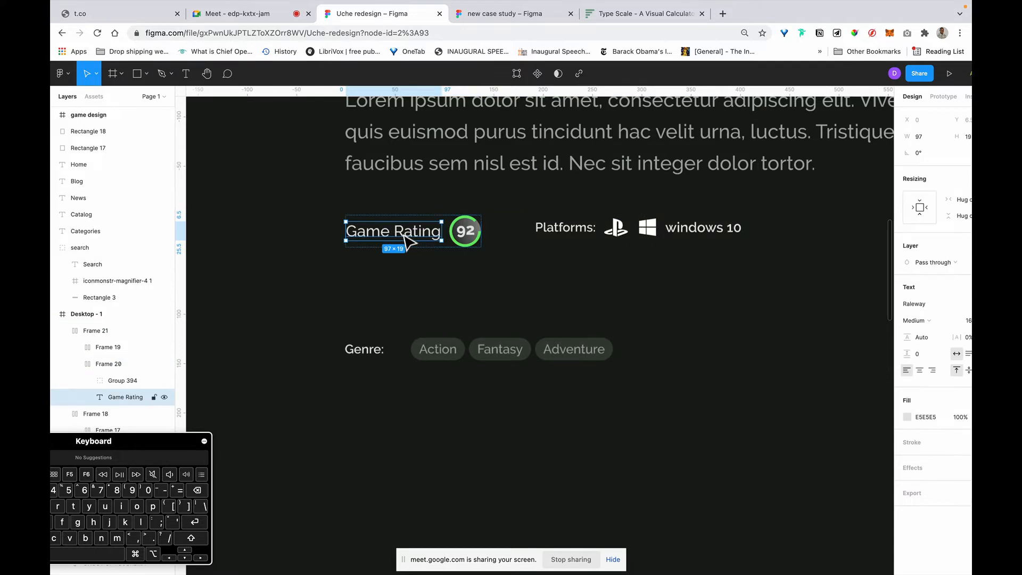
{"action": "scroll", "coordinate": [906, 240], "scroll_direction": "right", "scroll_amount": 2}
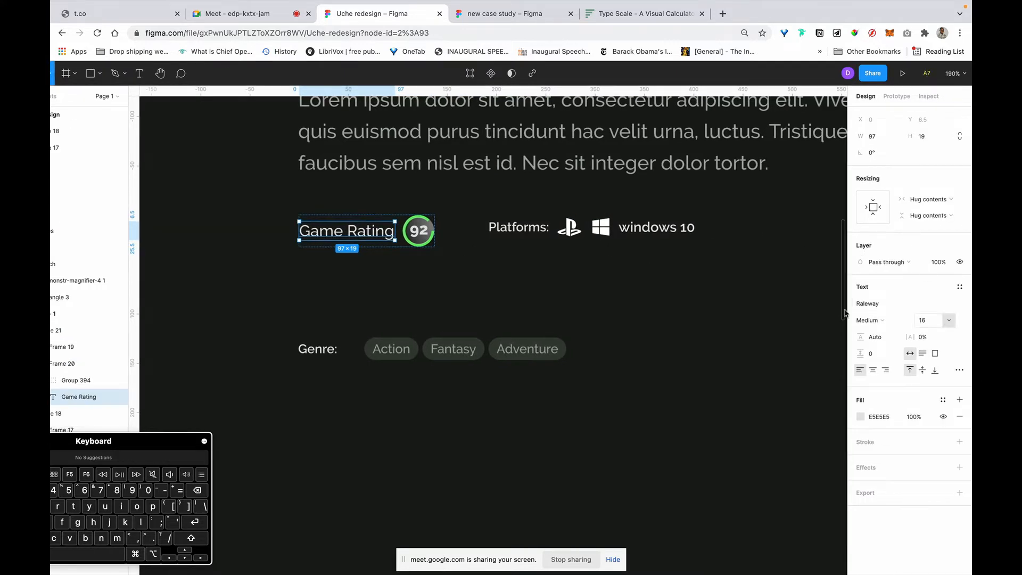
{"action": "double_click", "coordinate": [531, 237]}
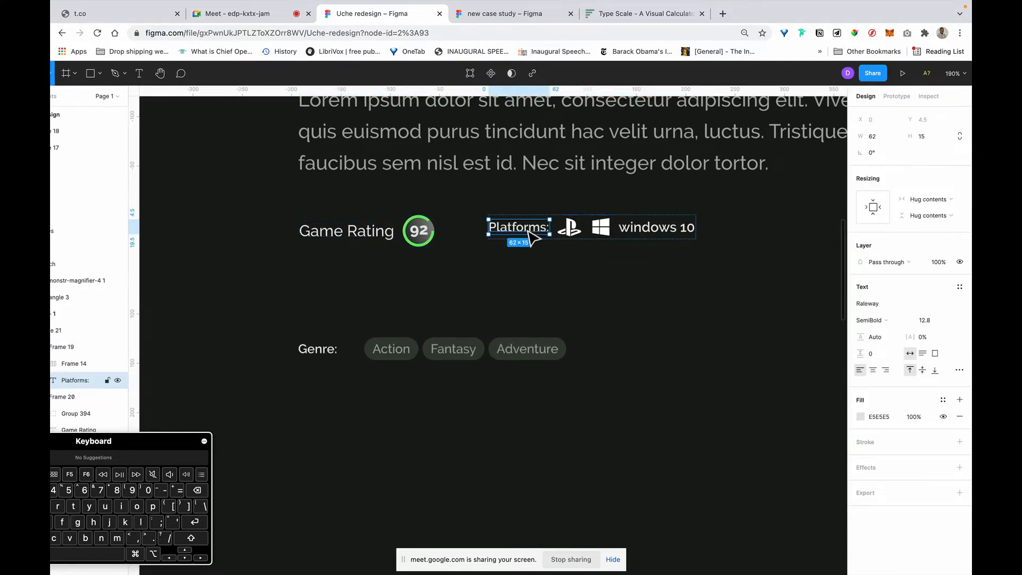
{"action": "left_click", "coordinate": [930, 321]}
{"action": "type", "text": "150"}
{"action": "key", "text": "Return"}
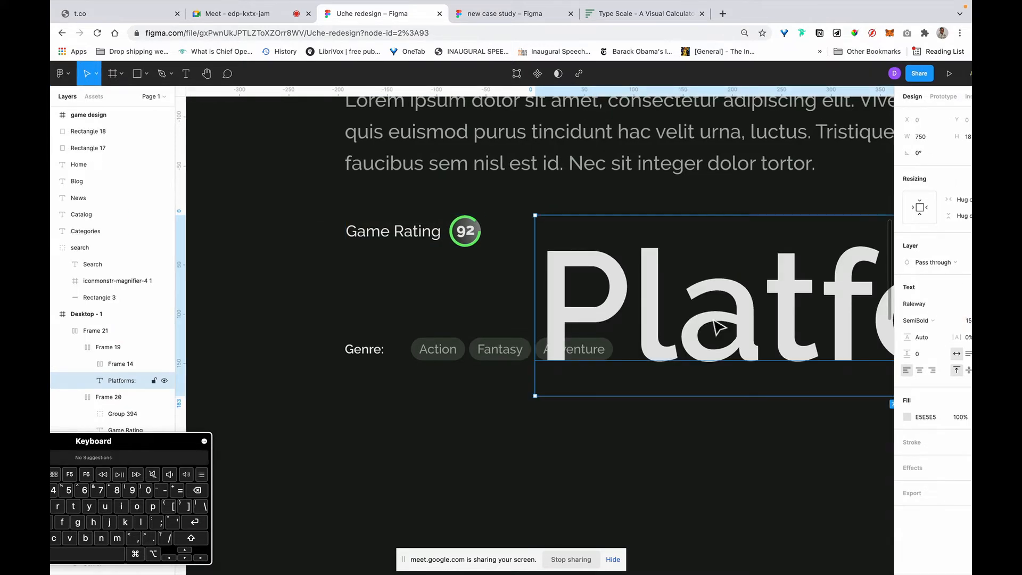
{"action": "scroll", "coordinate": [854, 331], "scroll_direction": "right", "scroll_amount": 3}
{"action": "scroll", "coordinate": [937, 319], "scroll_direction": "right", "scroll_amount": 1}
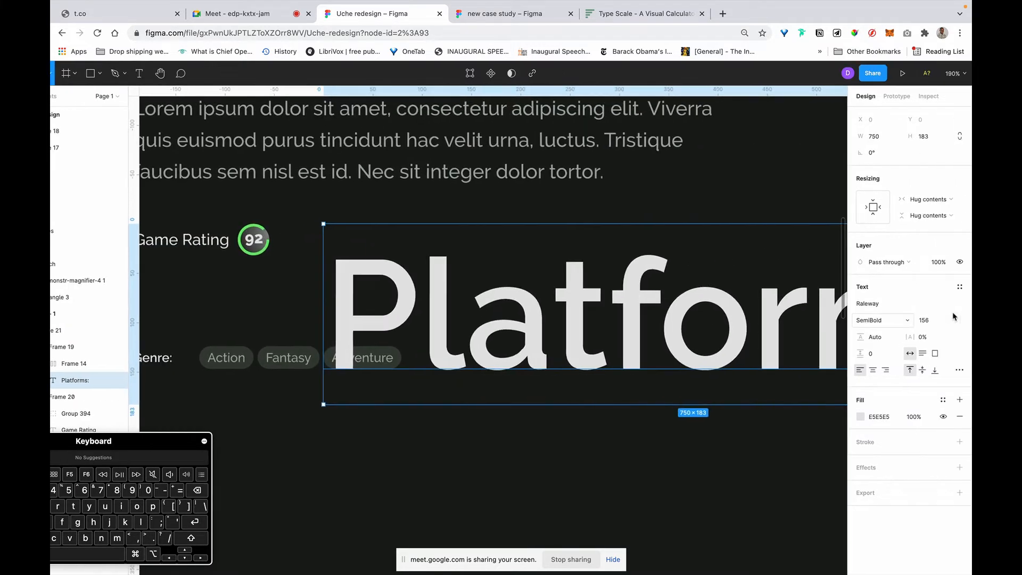
{"action": "left_click", "coordinate": [927, 324]}
{"action": "type", "text": "16"}
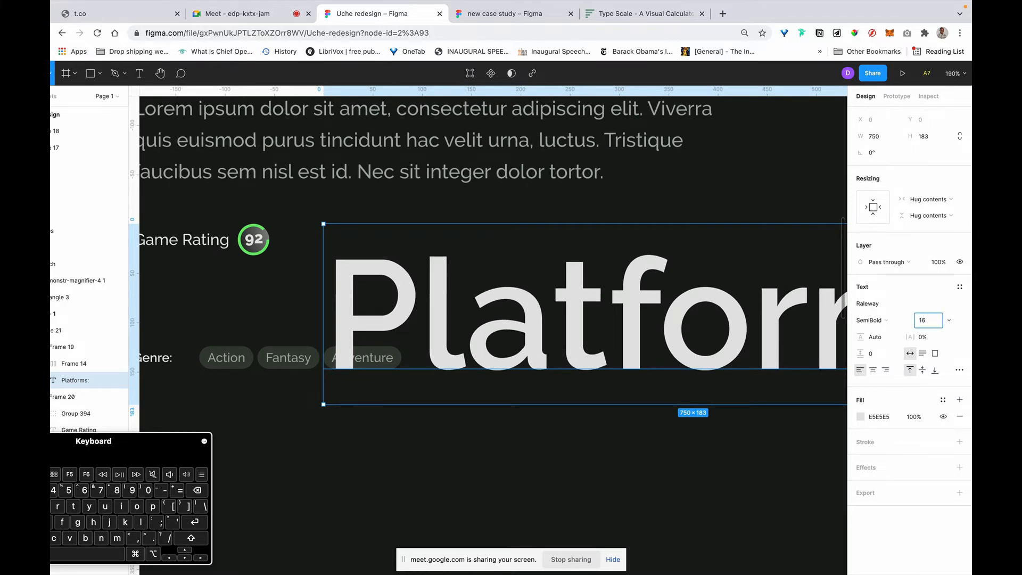
{"action": "key", "text": "Return"}
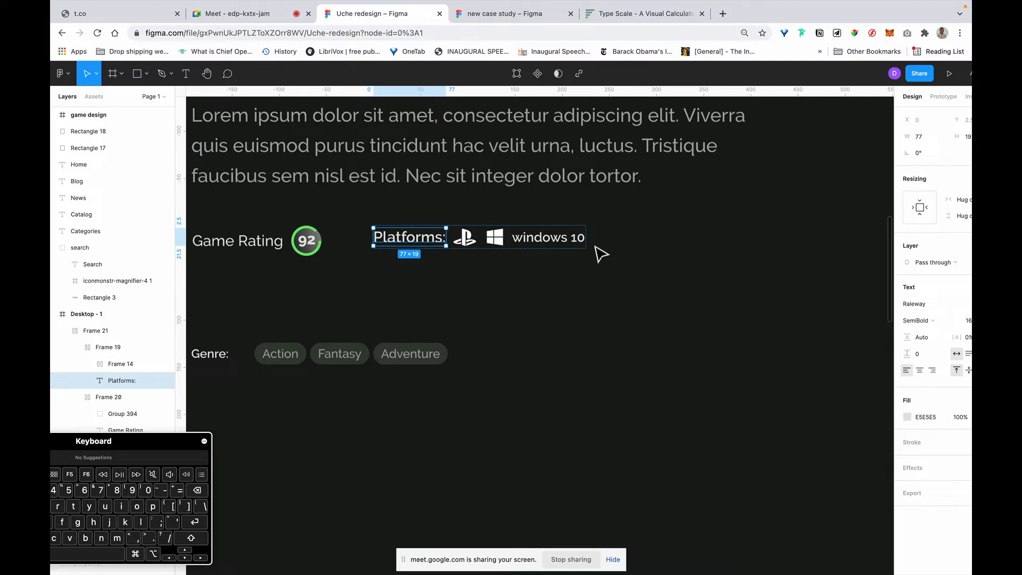
Step: Change the Platforms label's font weight to Regular
{"action": "left_click", "coordinate": [338, 255]}
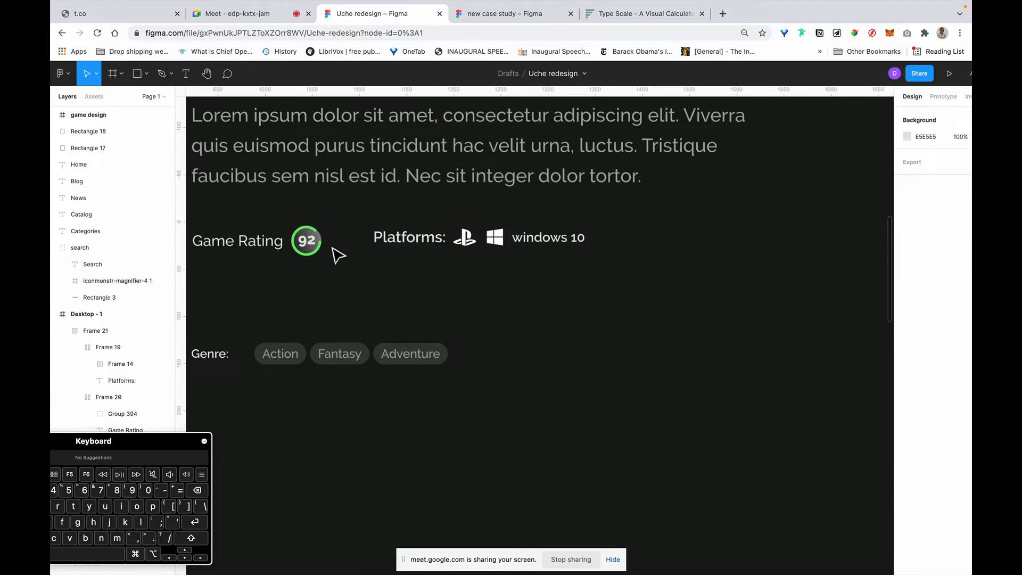
{"action": "left_click", "coordinate": [403, 247]}
{"action": "key", "text": "super+b"}
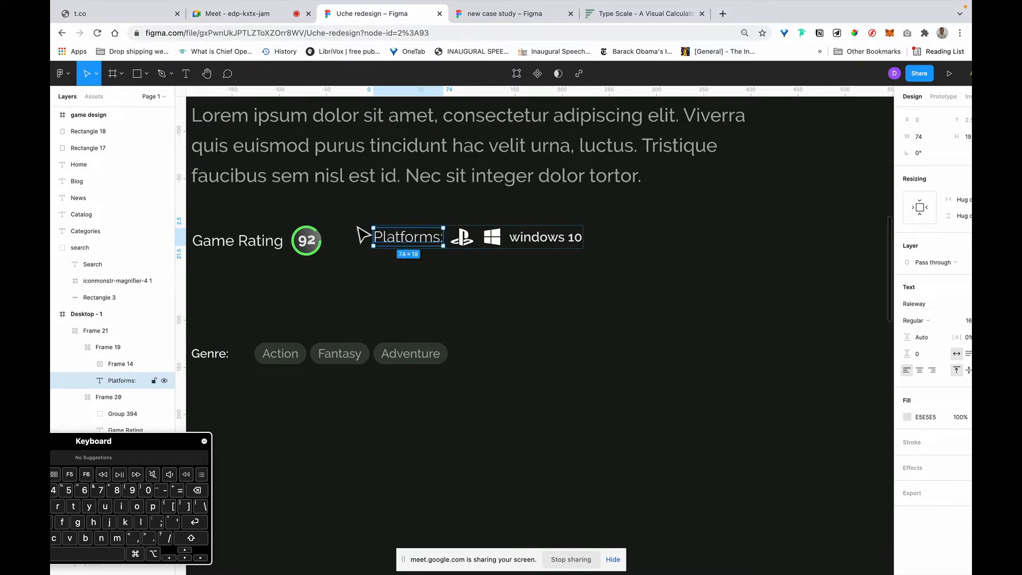
{"action": "left_click", "coordinate": [437, 311]}
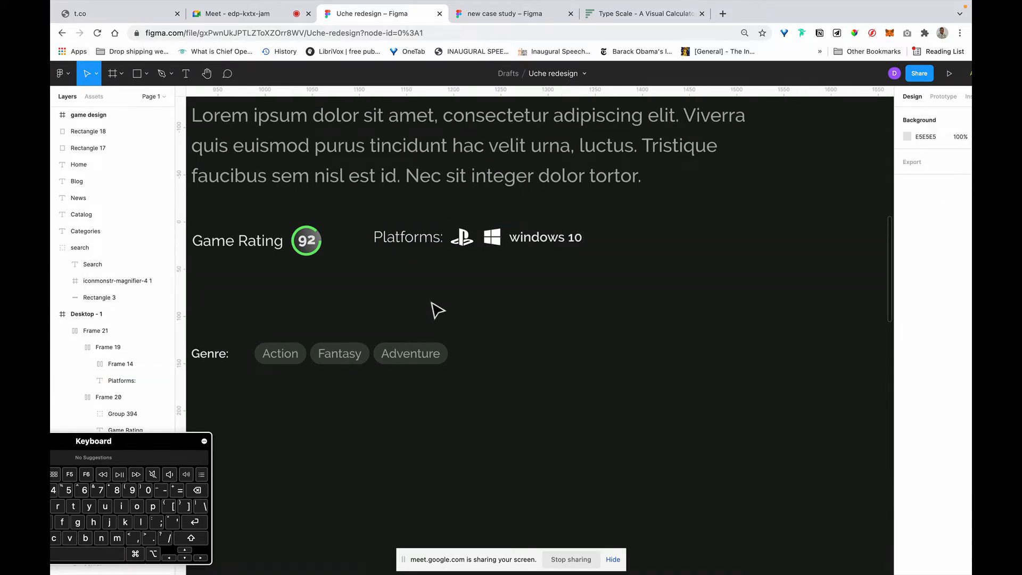
Step: Select the combined Game Rating and Platforms frame and set the browser's page zoom to 100%
{"action": "scroll", "coordinate": [436, 308], "scroll_direction": "left", "scroll_amount": 3}
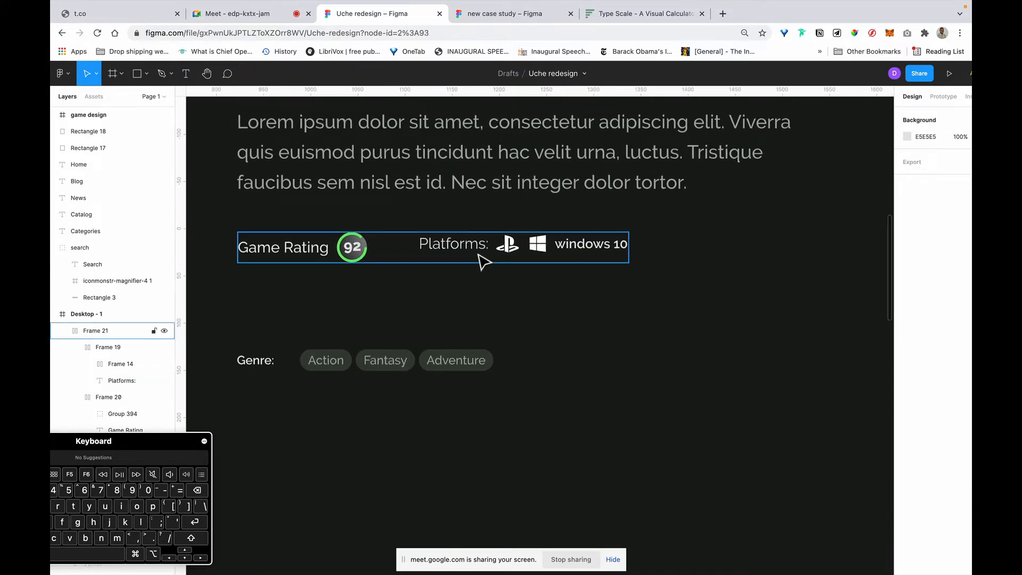
{"action": "left_click", "coordinate": [482, 260]}
{"action": "scroll", "coordinate": [766, 281], "scroll_direction": "right", "scroll_amount": 2}
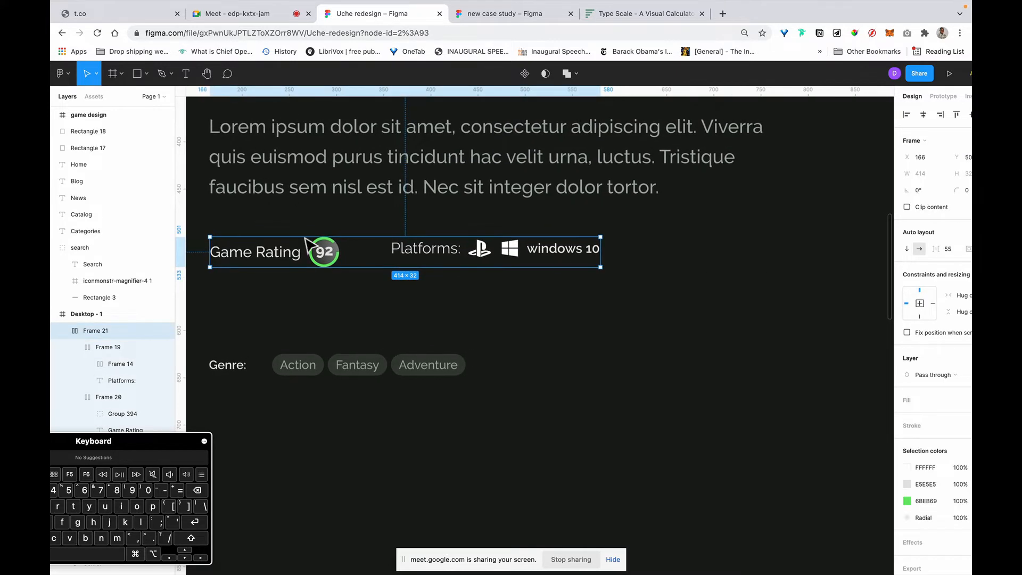
{"action": "scroll", "coordinate": [719, 285], "scroll_direction": "right", "scroll_amount": 2}
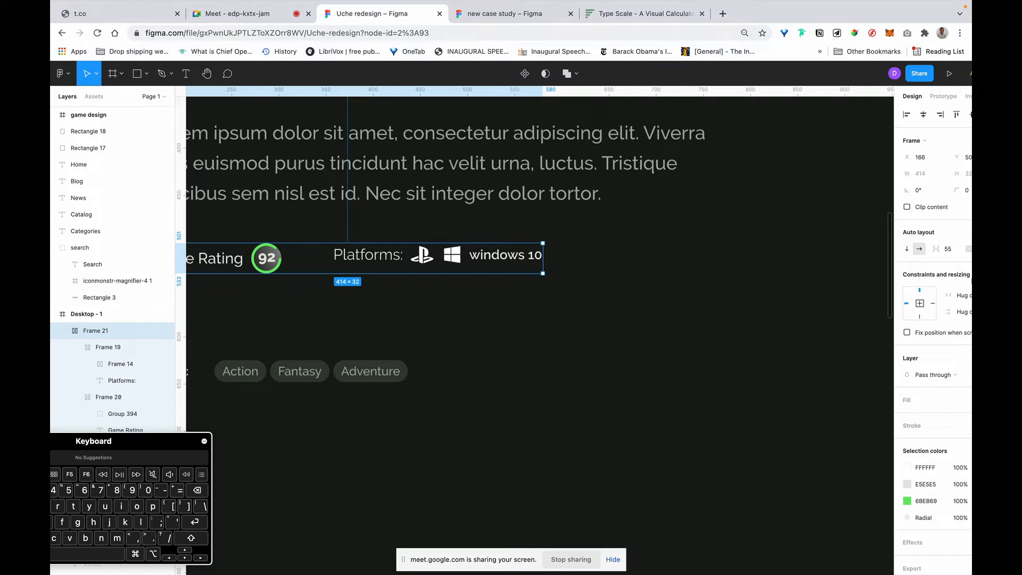
{"action": "scroll", "coordinate": [596, 404], "scroll_direction": "down", "scroll_amount": 3}
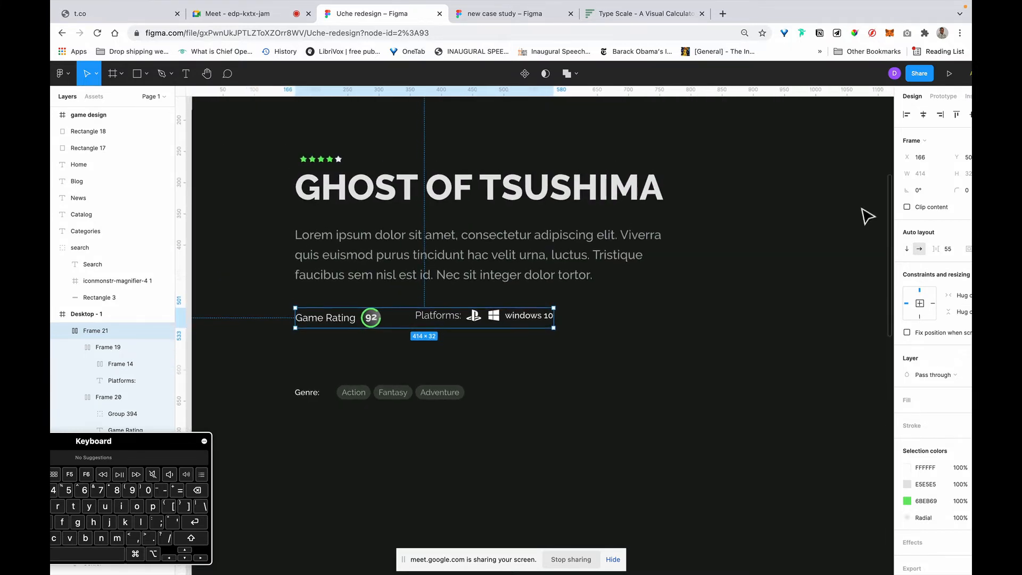
{"action": "left_click", "coordinate": [960, 33]}
{"action": "left_click", "coordinate": [883, 154]}
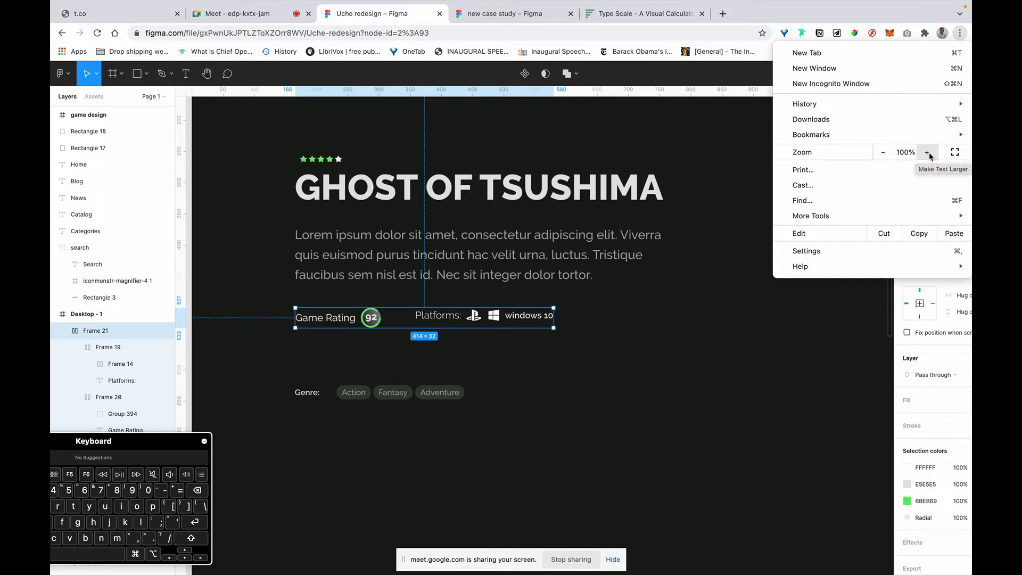
{"action": "left_click", "coordinate": [690, 253]}
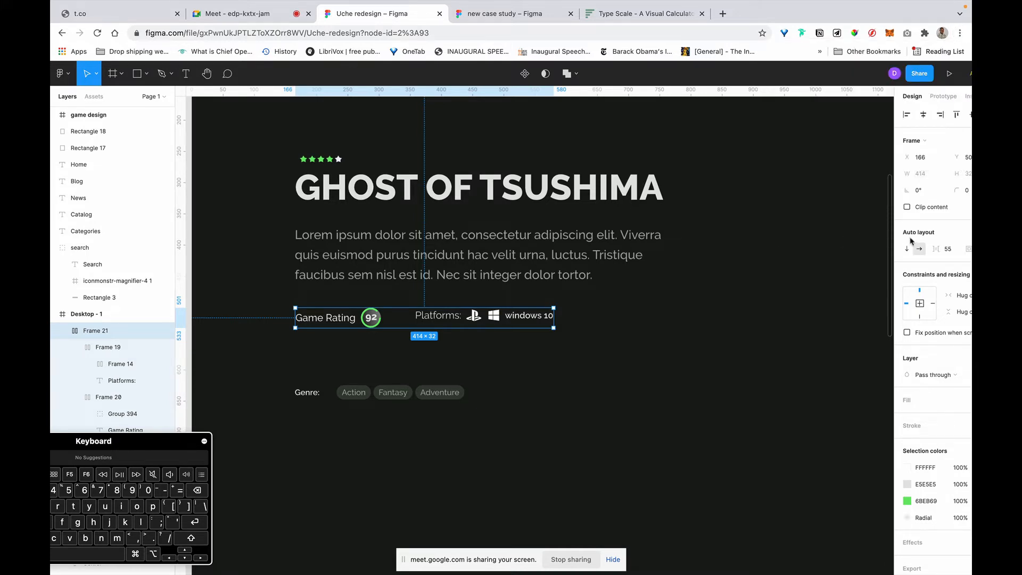
{"action": "key", "text": "super+minus"}
{"action": "scroll", "coordinate": [114, 89], "scroll_direction": "right", "scroll_amount": 1}
{"action": "key", "text": "super+plus"}
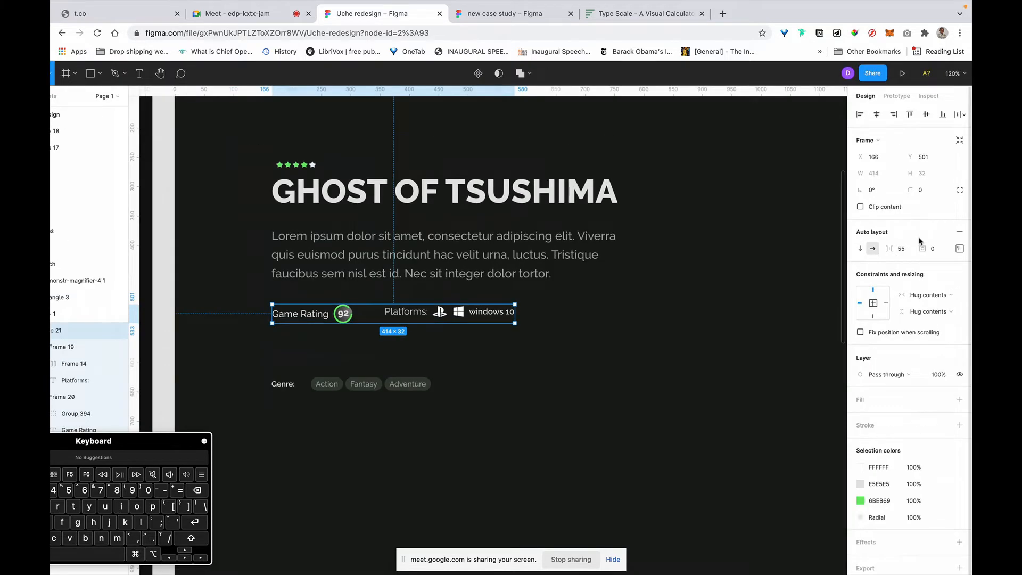
{"action": "key", "text": "super+plus"}
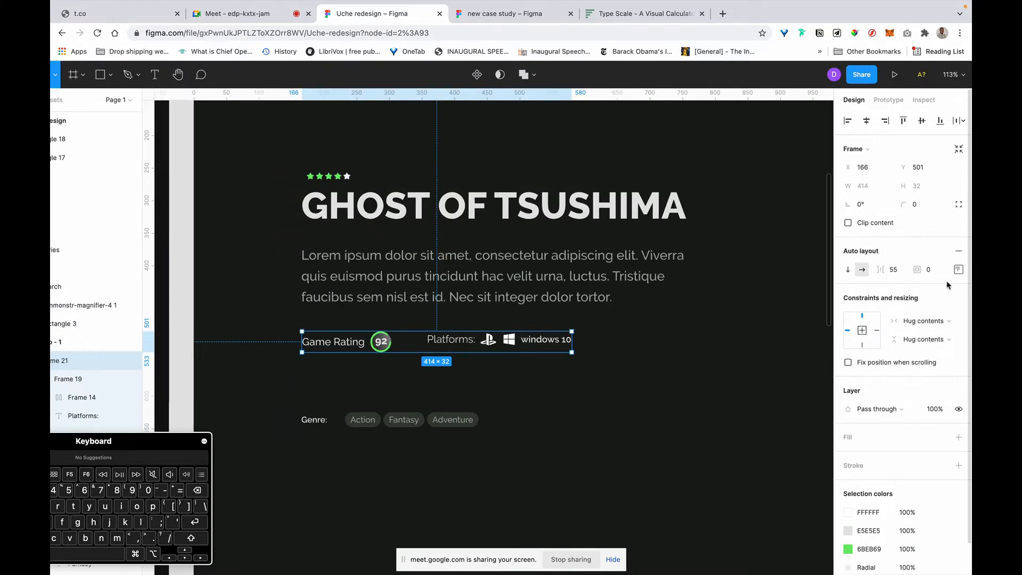
Step: Set the combined frame's auto layout alignment so the rating and platforms are vertically centred
{"action": "left_click", "coordinate": [957, 270]}
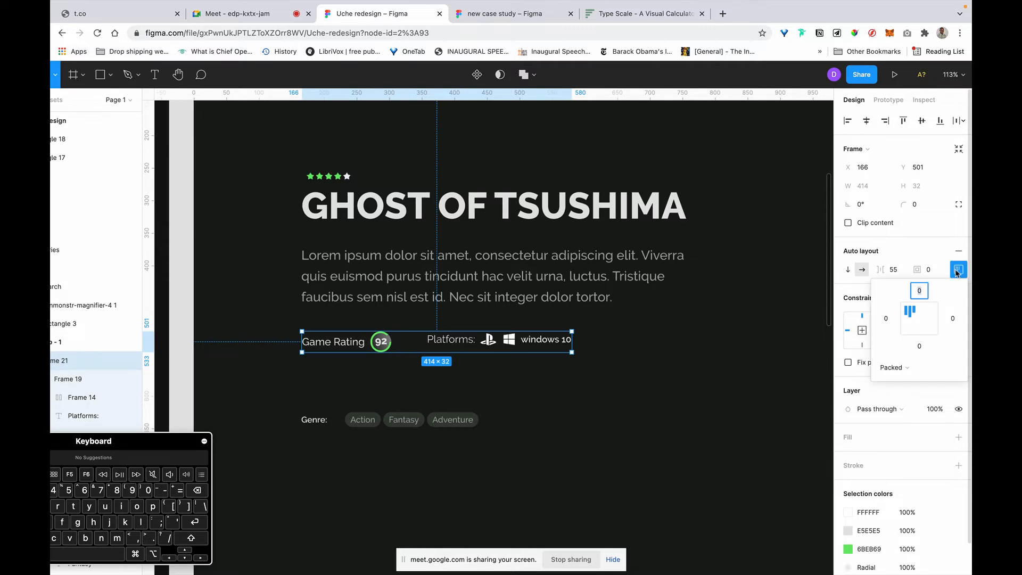
{"action": "scroll", "coordinate": [907, 323], "scroll_direction": "left", "scroll_amount": 1}
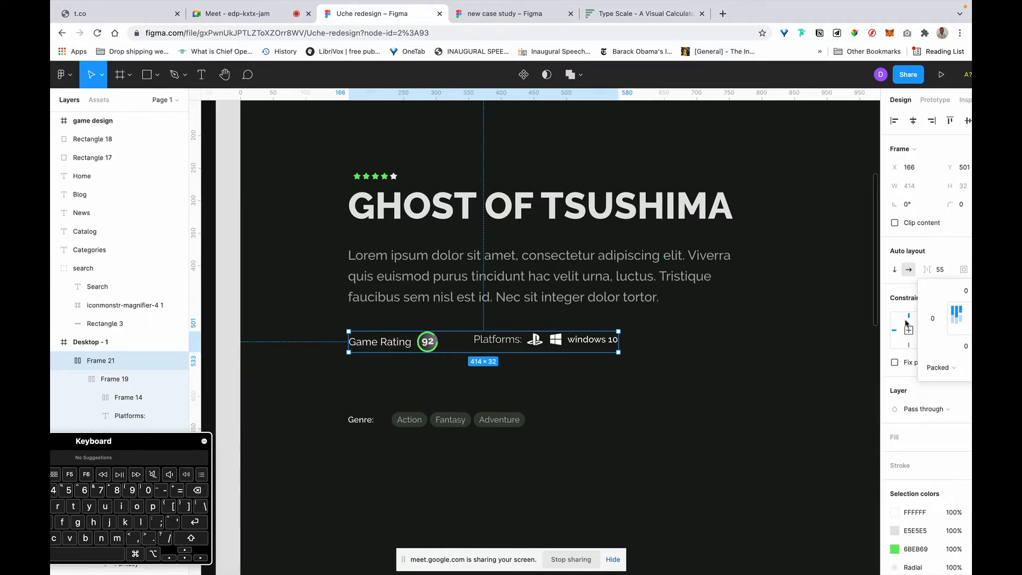
{"action": "left_click", "coordinate": [958, 321]}
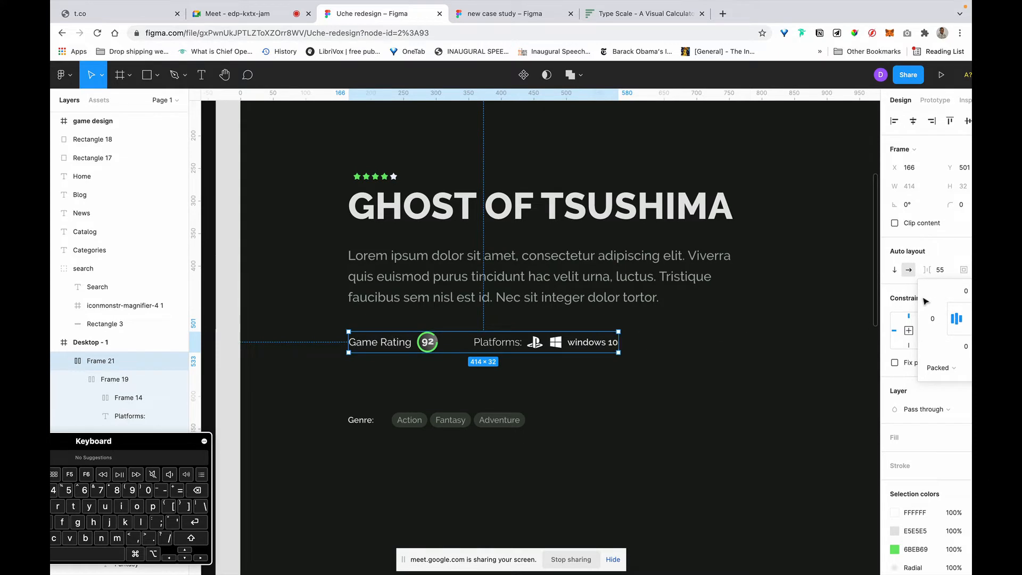
Step: Try an auto layout item spacing of 36 between the rating and platforms, and settle on 24
{"action": "left_click", "coordinate": [946, 271]}
{"action": "type", "text": "3"}
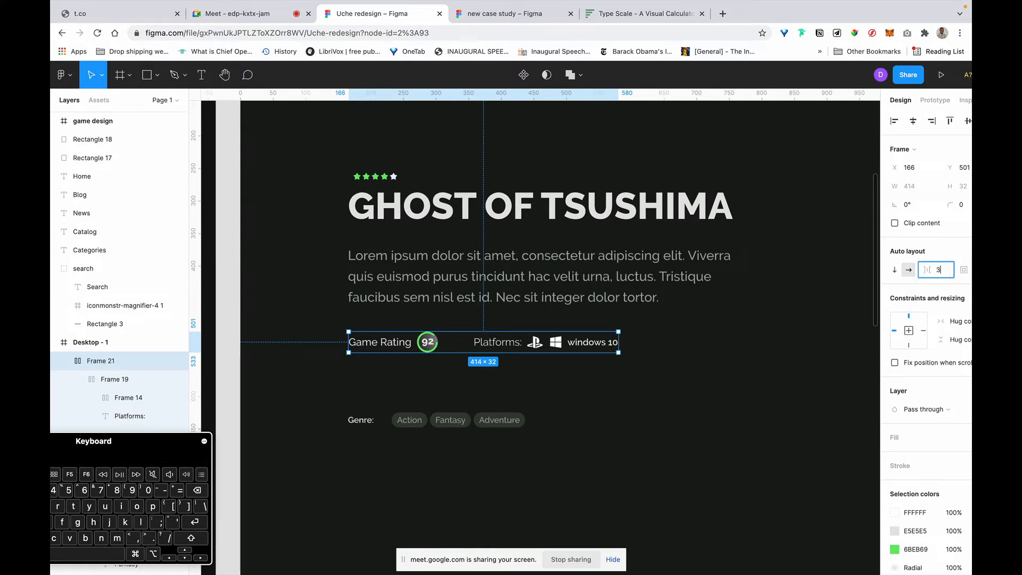
{"action": "type", "text": "6"}
{"action": "key", "text": "Return"}
{"action": "left_click", "coordinate": [940, 270]}
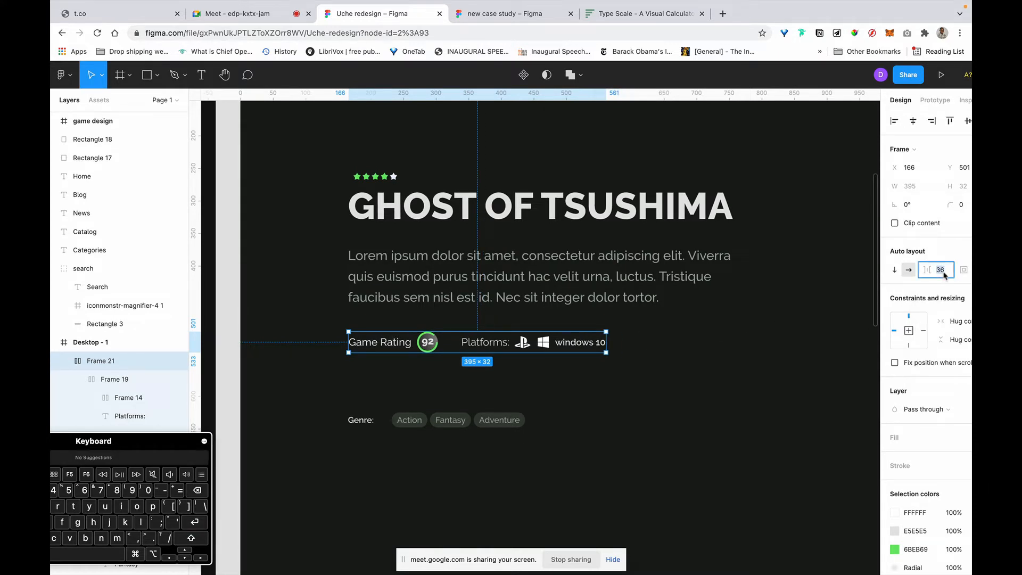
{"action": "type", "text": "24"}
{"action": "key", "text": "Return"}
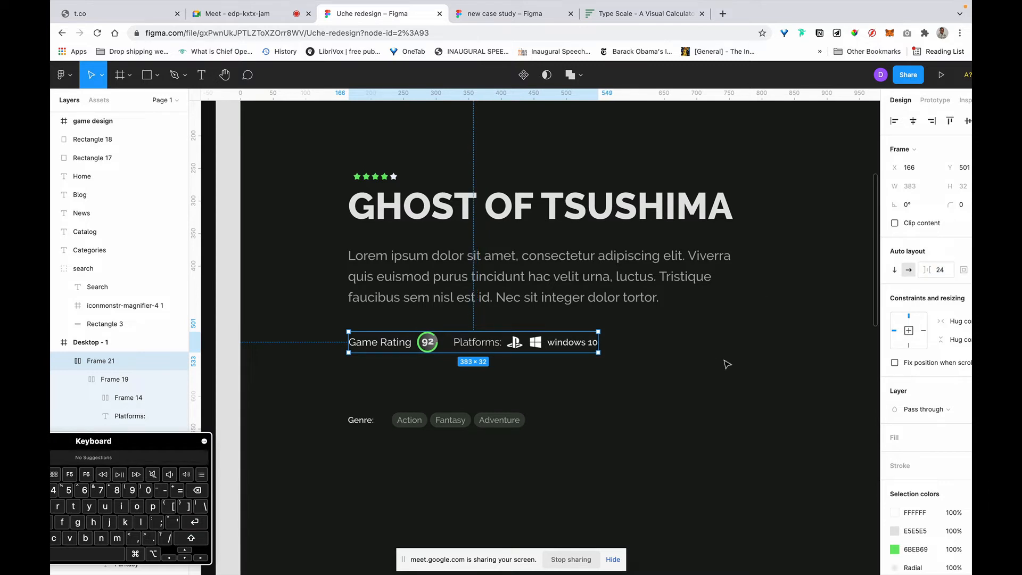
{"action": "left_click", "coordinate": [727, 364]}
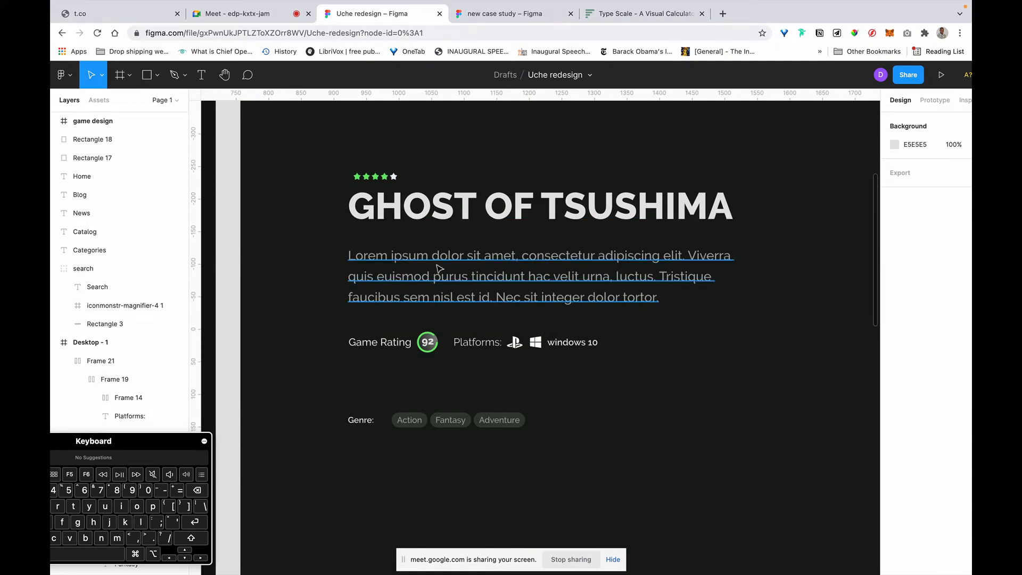
Step: Measure the gap between the game title and the description paragraph, and nudge the paragraph down to Y 369
{"action": "left_click", "coordinate": [396, 268]}
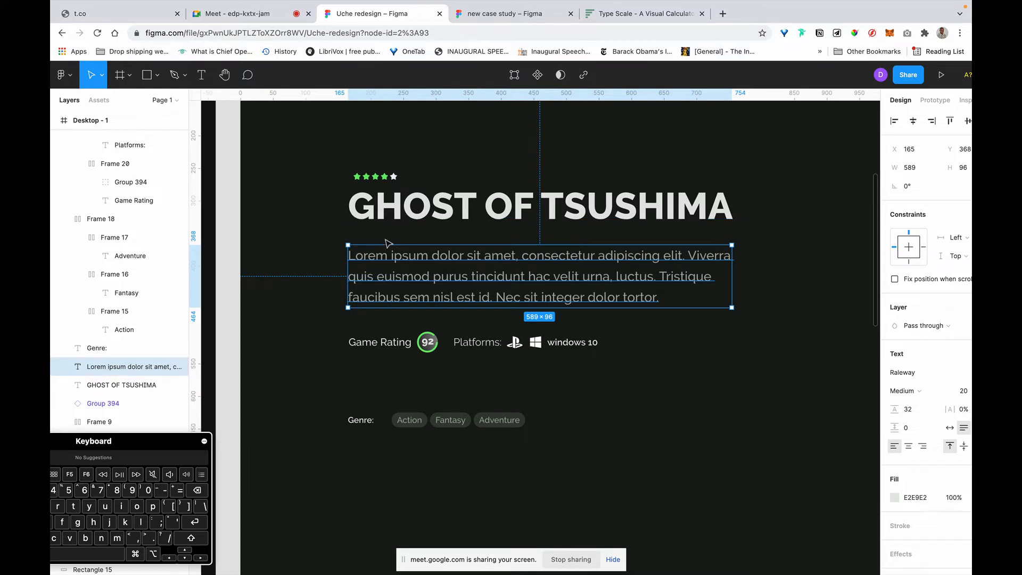
{"action": "left_click", "coordinate": [423, 217], "text": "alt"}
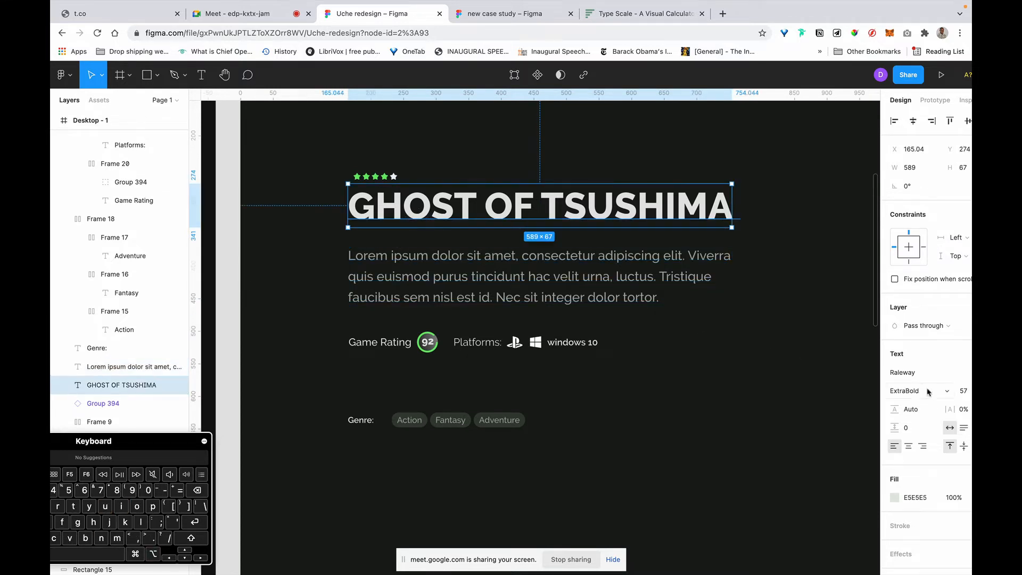
{"action": "left_click", "coordinate": [553, 267]}
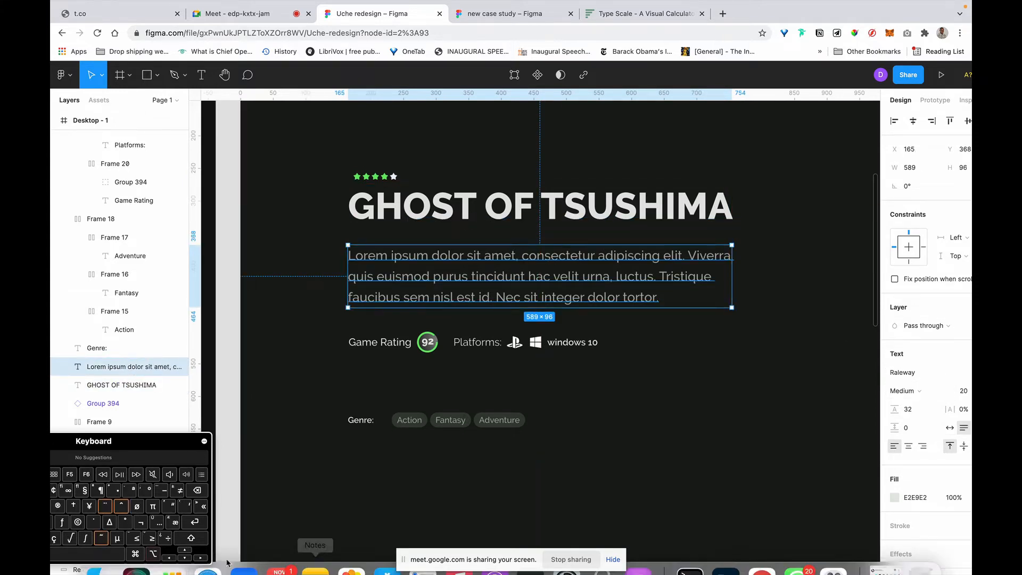
{"action": "left_click", "coordinate": [185, 550]}
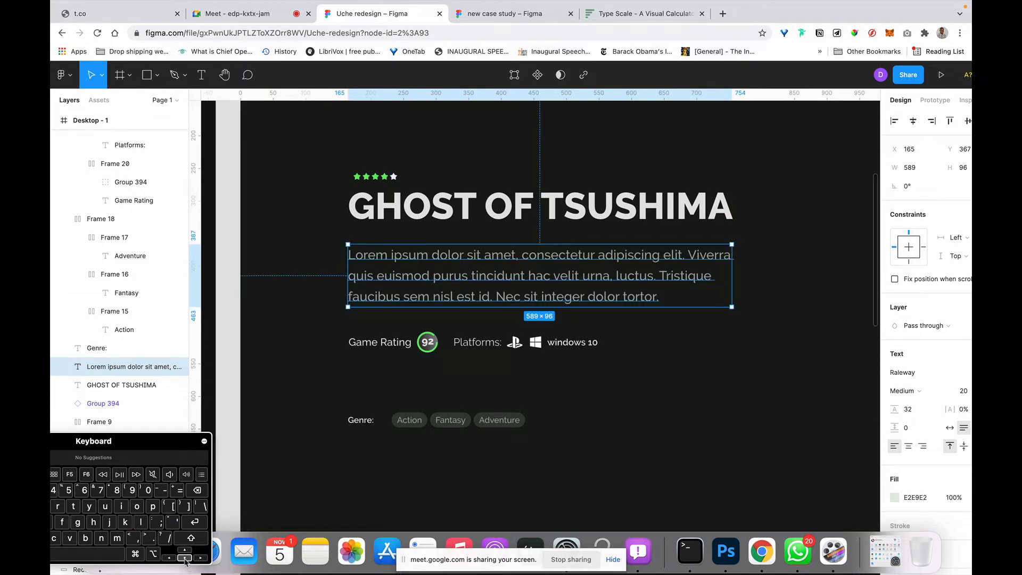
{"action": "left_click", "coordinate": [185, 558]}
{"action": "key", "text": "alt"}
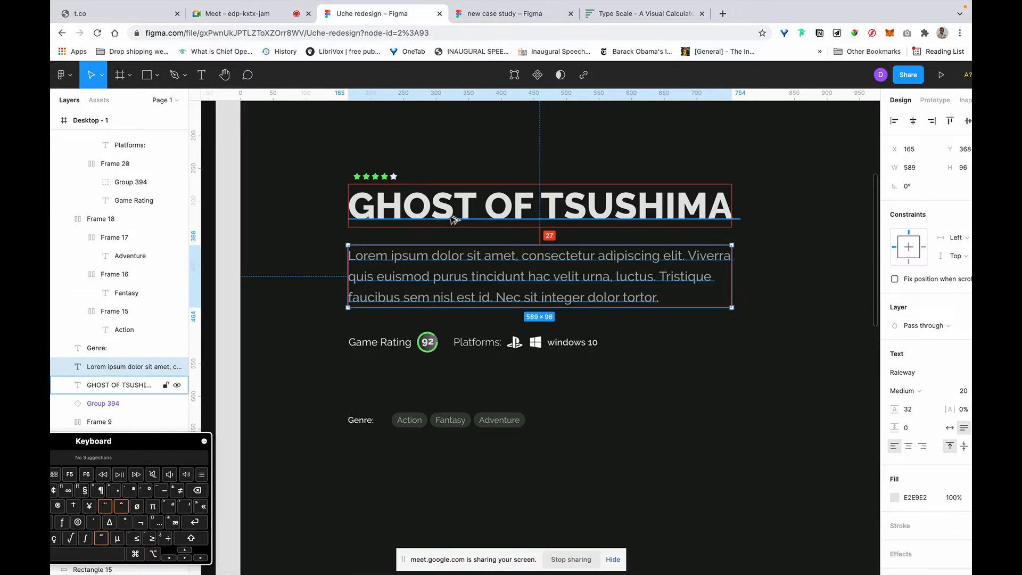
{"action": "left_click", "coordinate": [184, 557]}
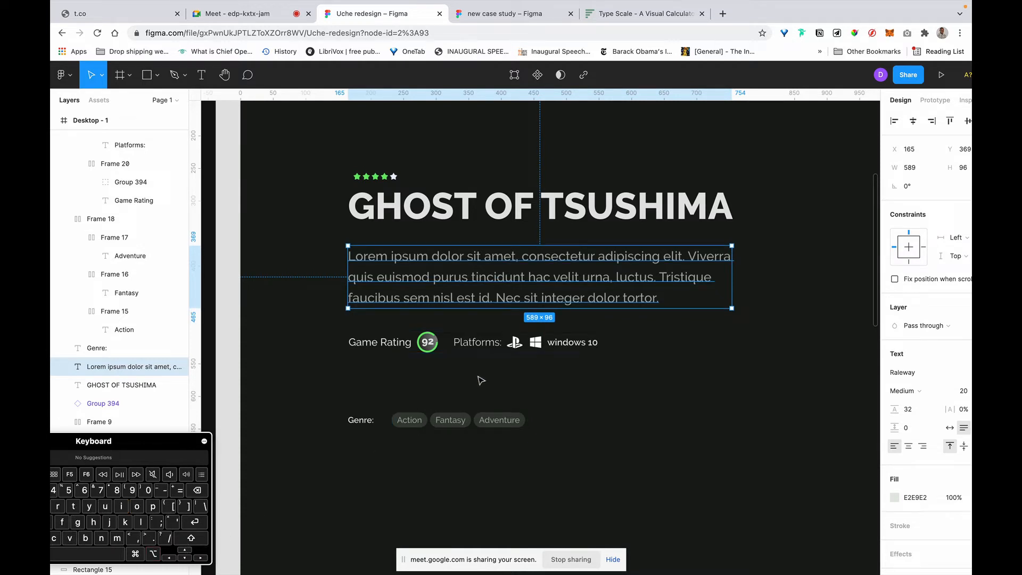
Step: Set the vertical spacing between the description paragraph and the Game Rating and Platforms frame to 16
{"action": "left_click", "coordinate": [388, 347]}
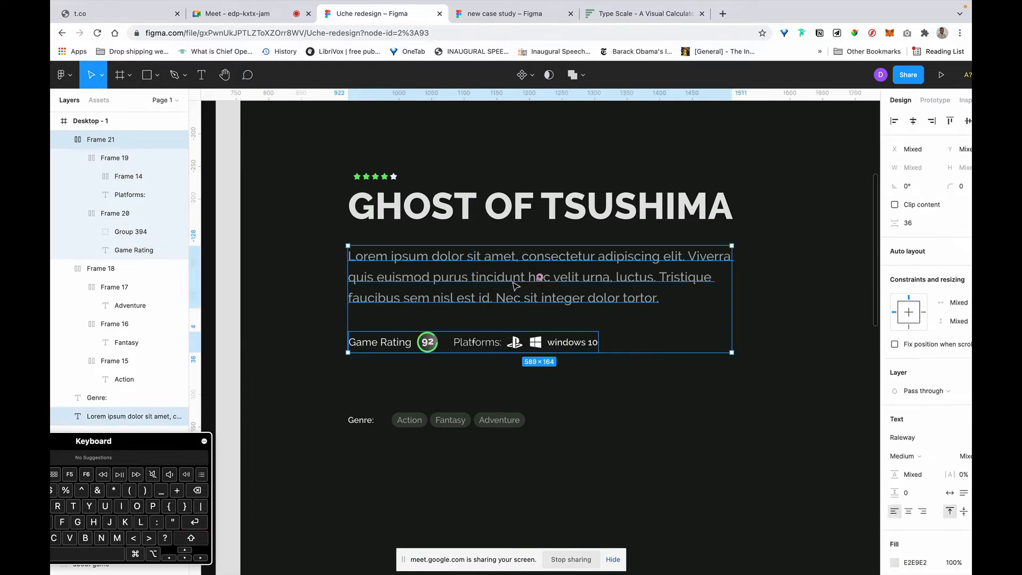
{"action": "left_click", "coordinate": [538, 278], "text": "shift"}
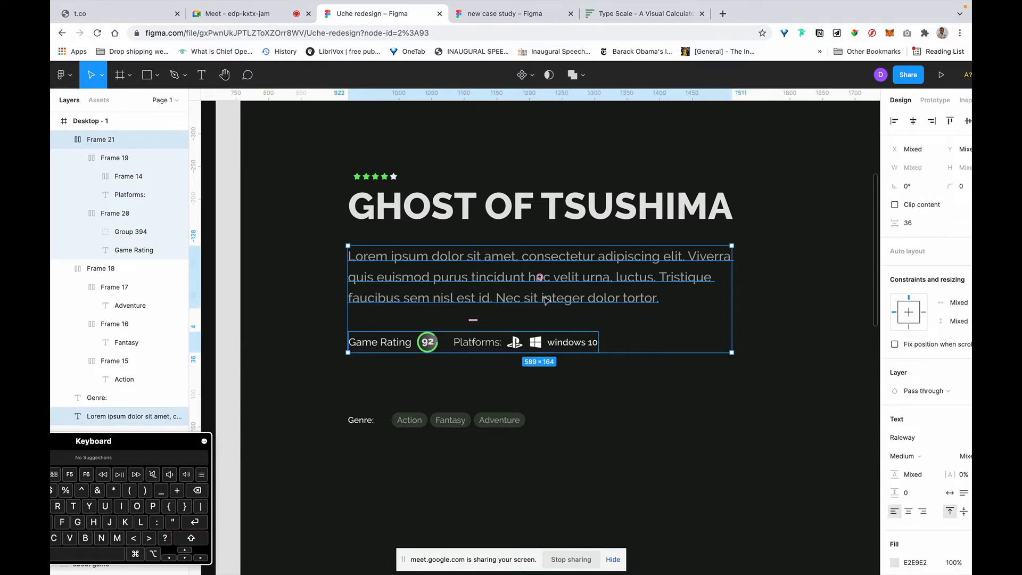
{"action": "left_click", "coordinate": [920, 229]}
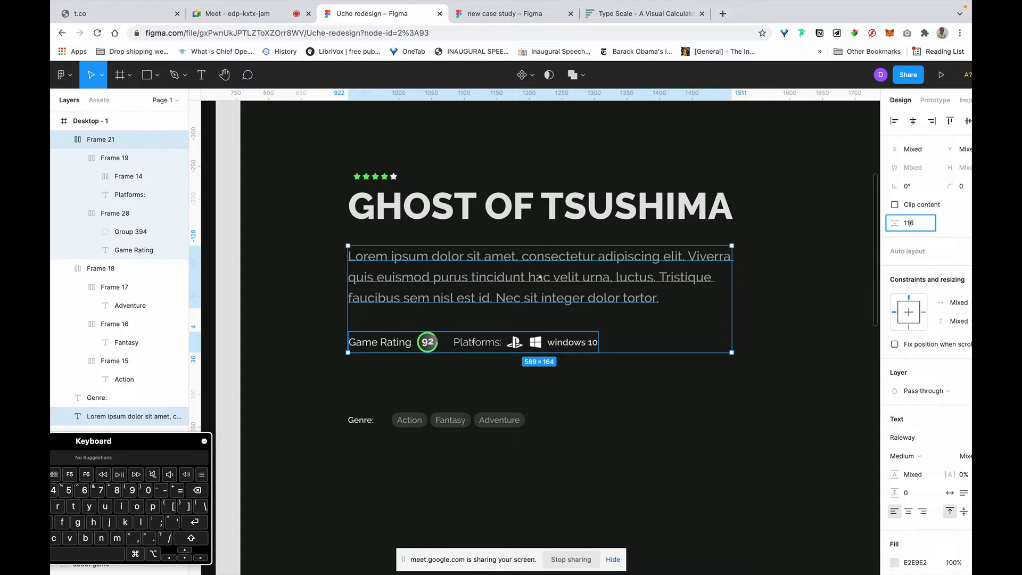
{"action": "type", "text": "16"}
{"action": "key", "text": "Return"}
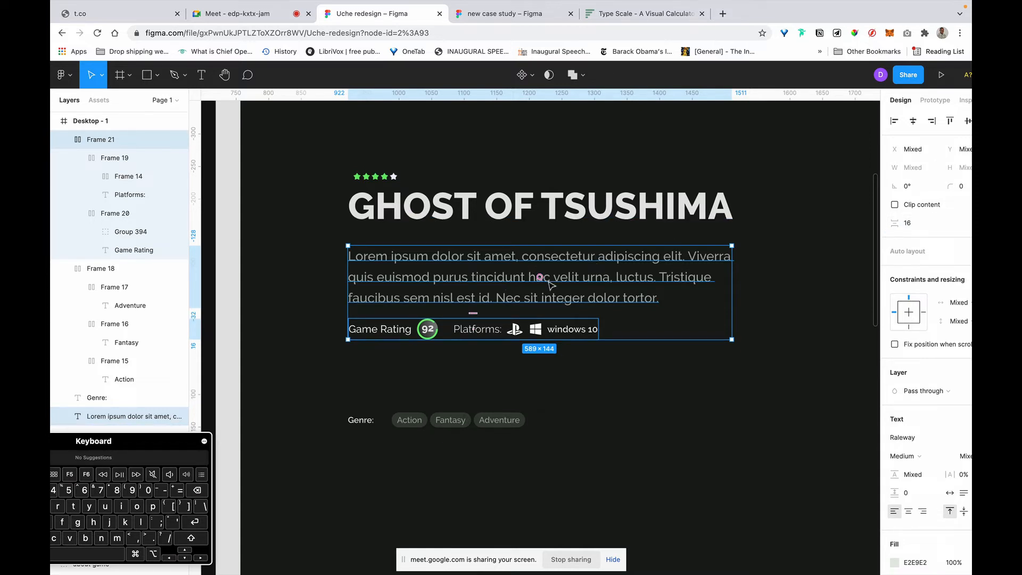
Step: Move the Genre label together with its tags up to sit directly beneath the Game Rating and Platforms row
{"action": "left_click", "coordinate": [447, 429]}
{"action": "left_click", "coordinate": [361, 420]}
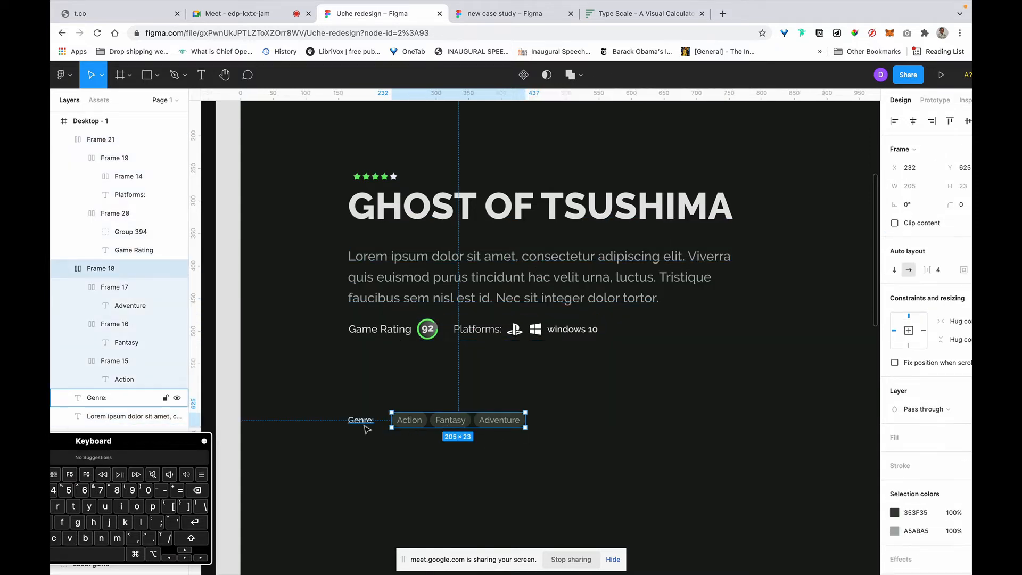
{"action": "left_click", "coordinate": [407, 423], "text": "shift"}
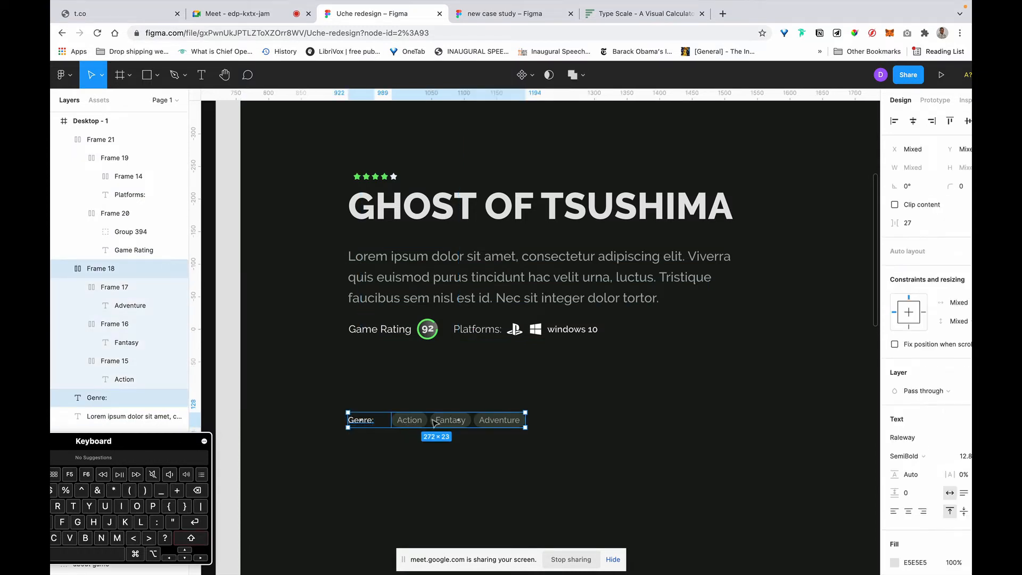
{"action": "left_click_drag", "start_coordinate": [437, 424], "coordinate": [438, 357]}
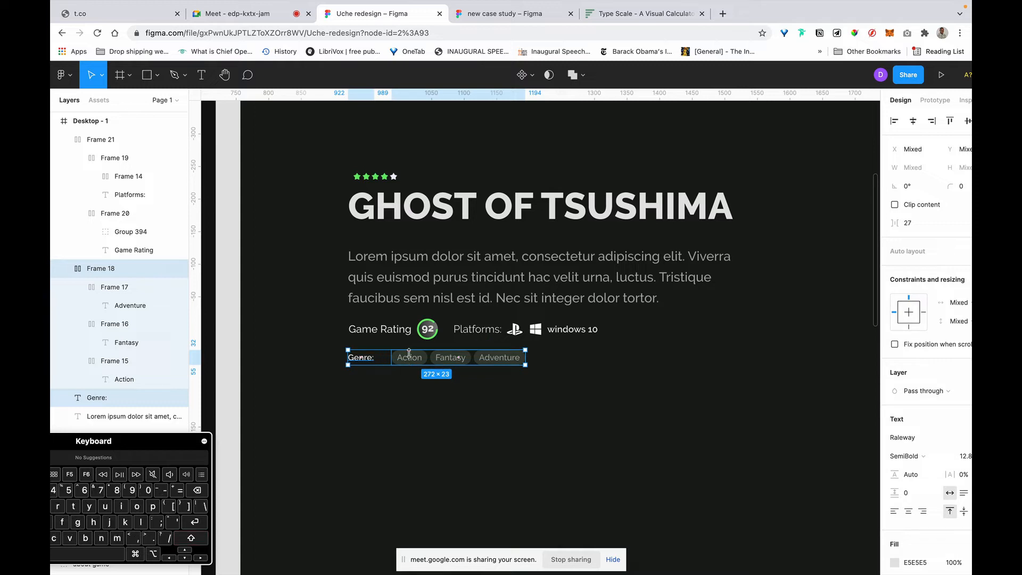
{"action": "left_click", "coordinate": [588, 381]}
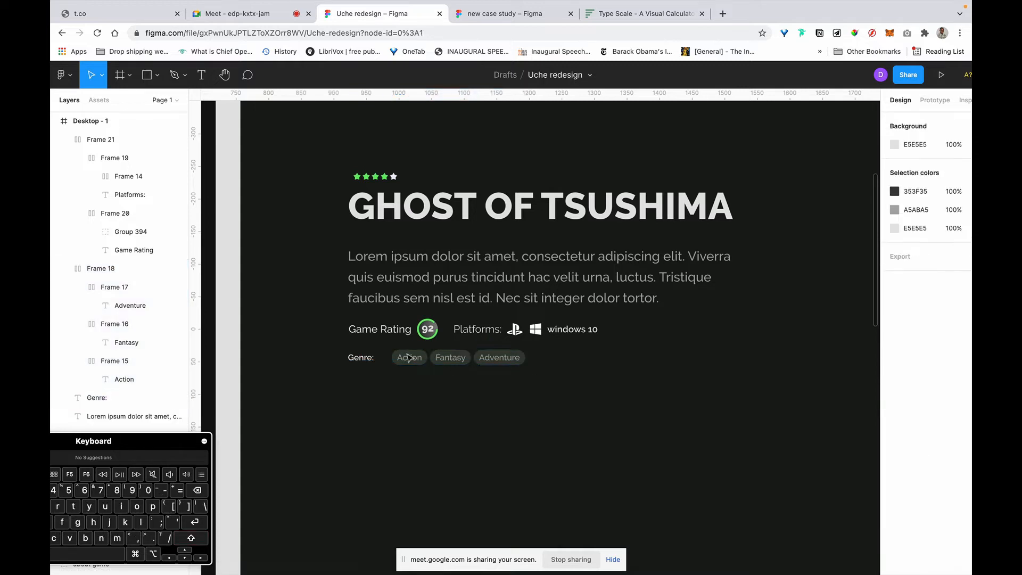
Step: Set the Genre label's font size to 16 and its weight to Regular
{"action": "double_click", "coordinate": [356, 357]}
{"action": "key", "text": "super+a"}
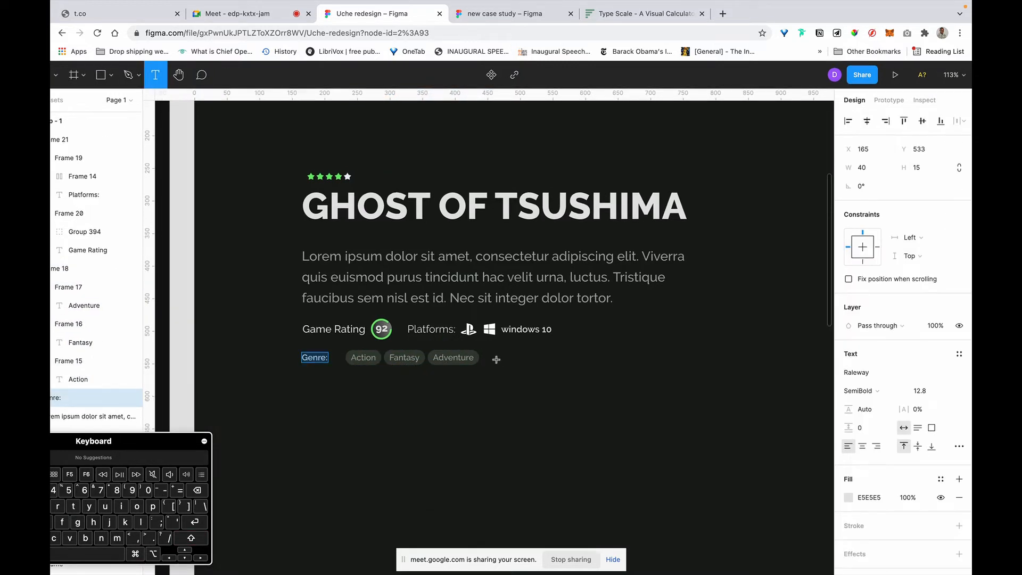
{"action": "left_click", "coordinate": [929, 393]}
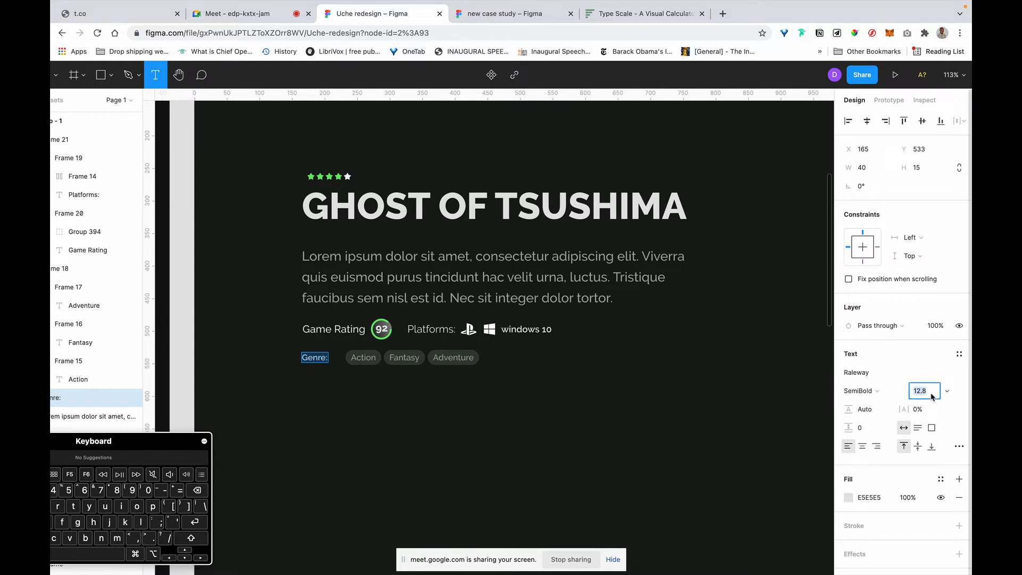
{"action": "type", "text": "16"}
{"action": "key", "text": "Return"}
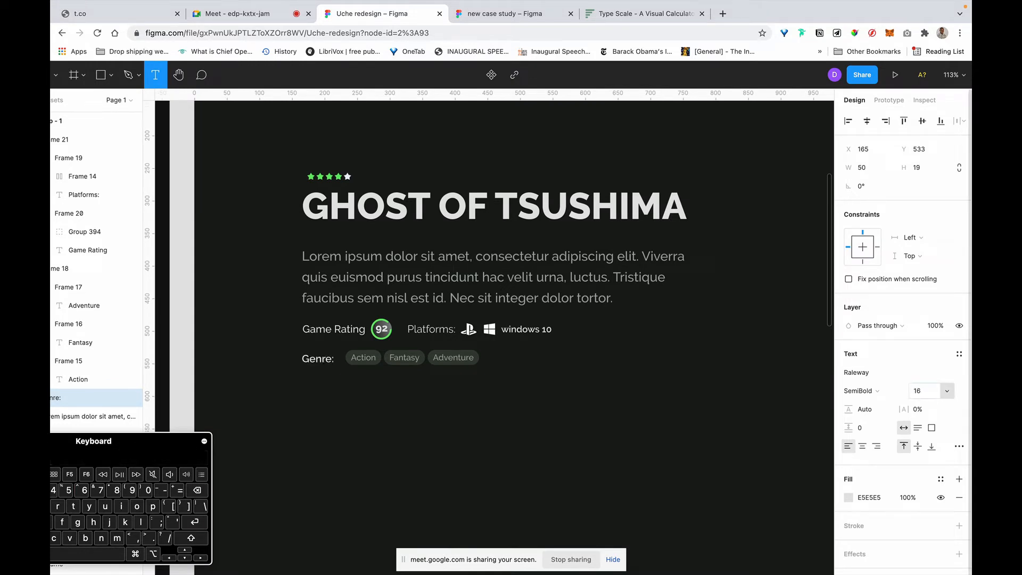
{"action": "key", "text": "Escape"}
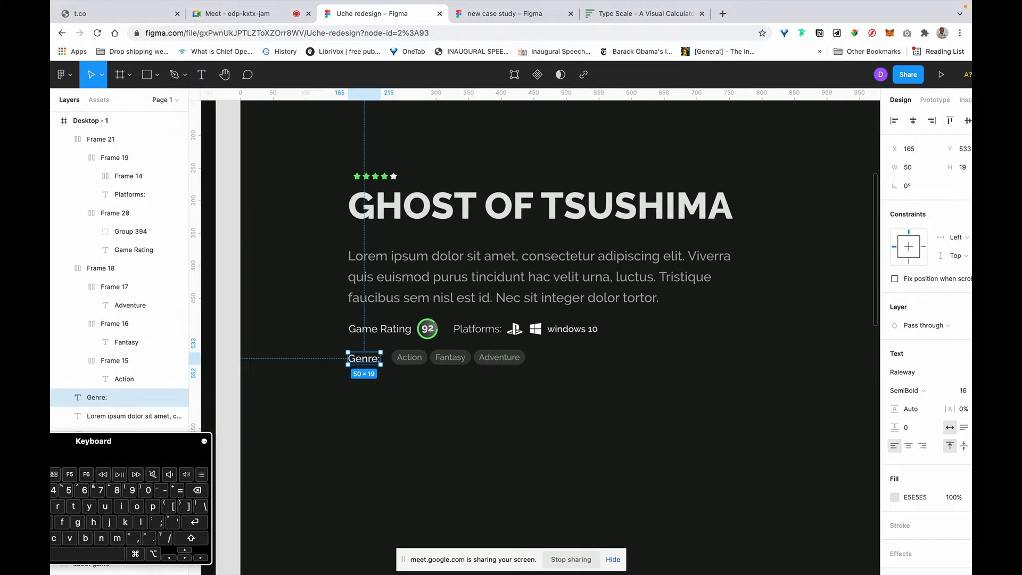
{"action": "key", "text": "super+b"}
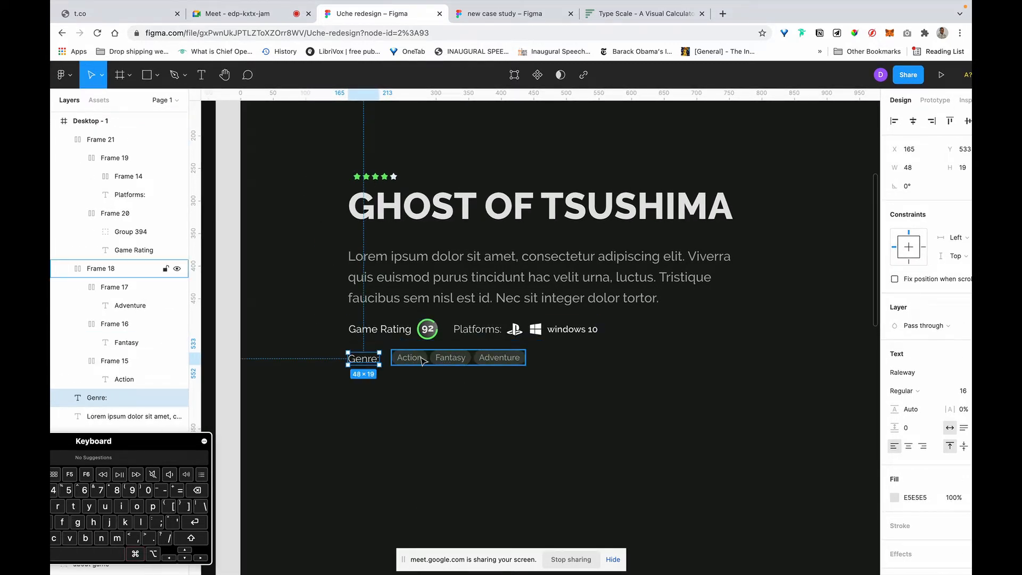
Step: Set the font size of the Action genre tag to 16
{"action": "key", "text": "Return"}
{"action": "left_click", "coordinate": [362, 357]}
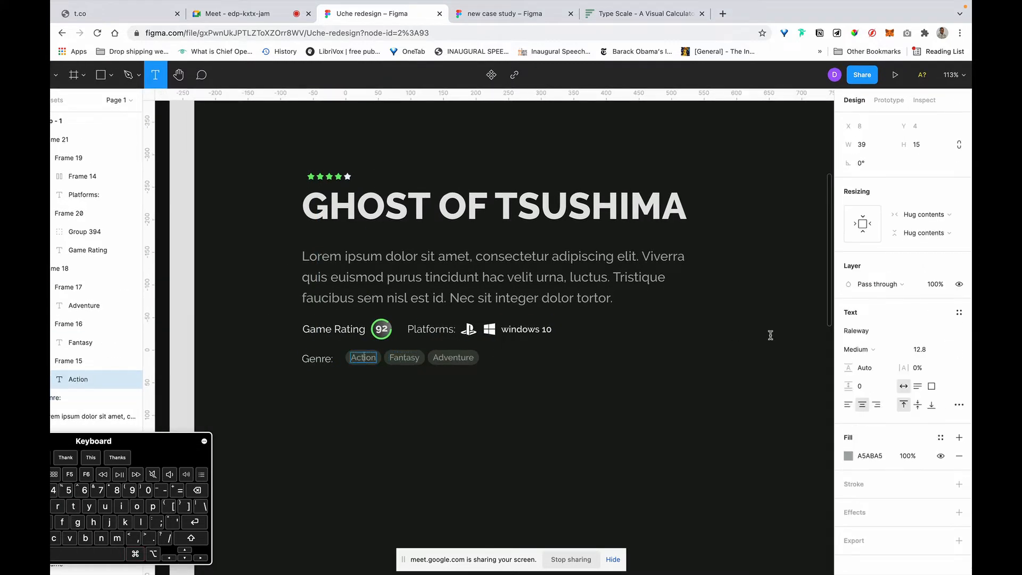
{"action": "key", "text": "super+a"}
{"action": "left_click", "coordinate": [918, 349]}
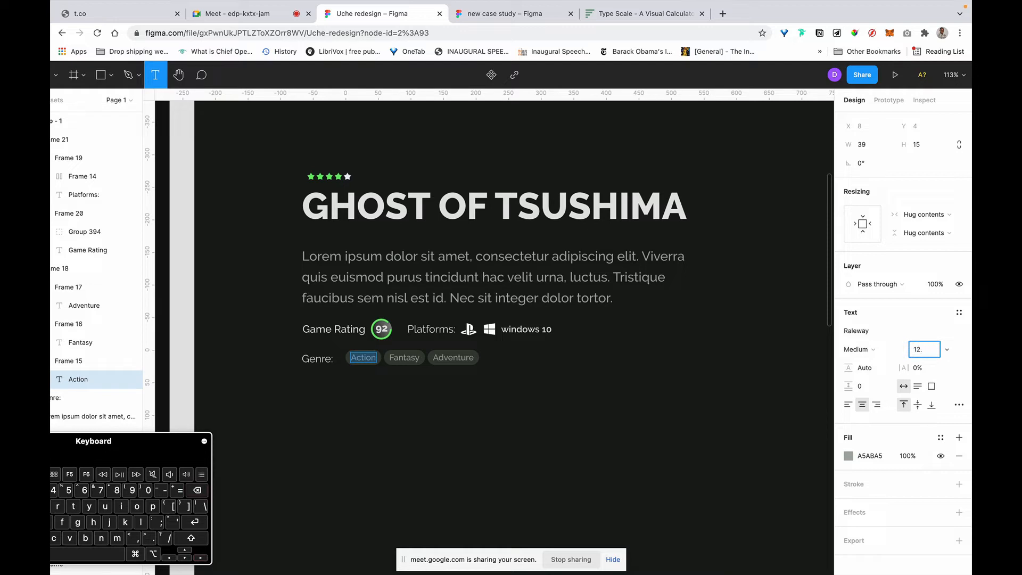
{"action": "type", "text": "16"}
{"action": "key", "text": "Return"}
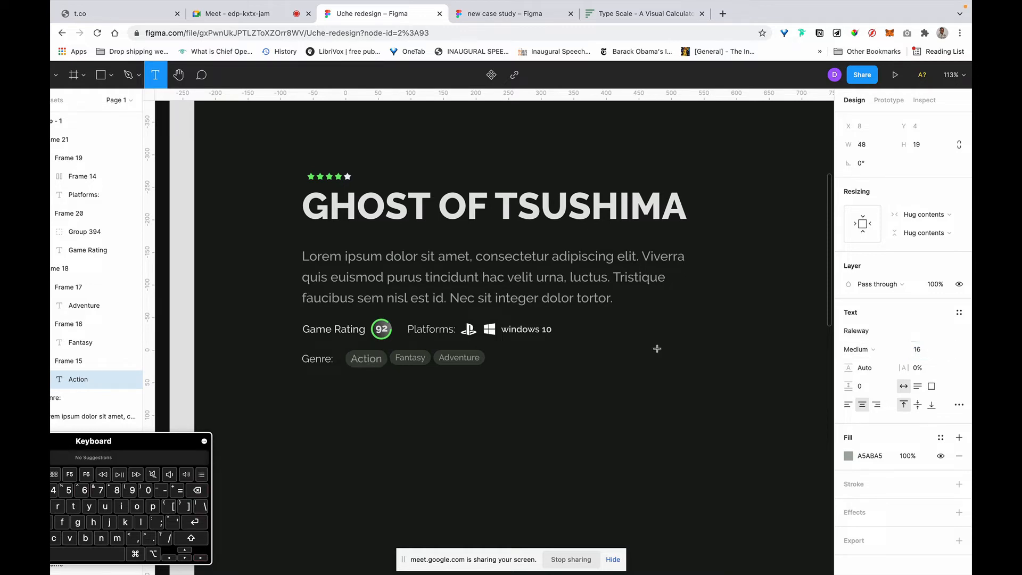
Step: Set the font size of the Fantasy genre tag to 16
{"action": "left_click", "coordinate": [404, 358]}
{"action": "key", "text": "super+a"}
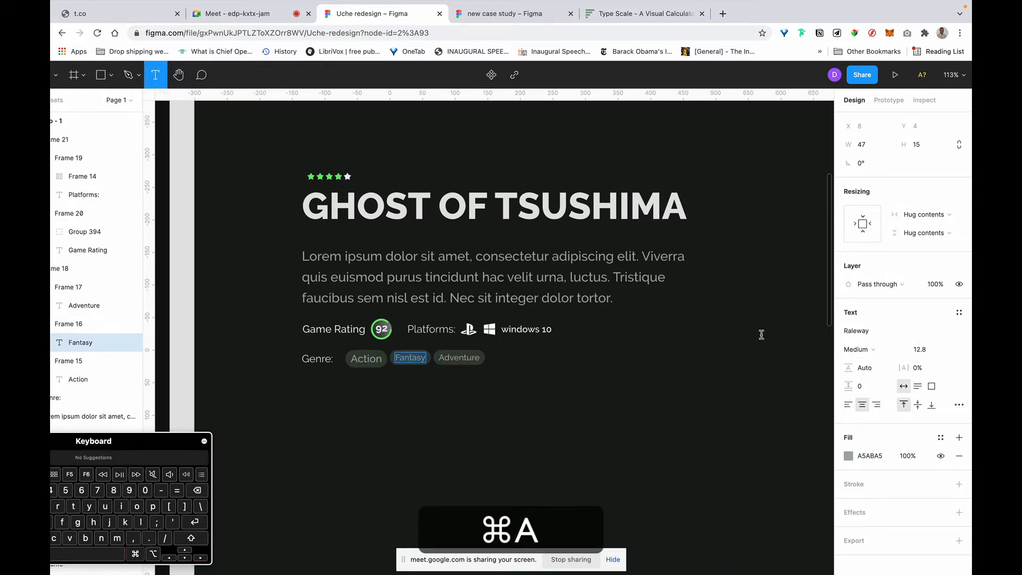
{"action": "left_click", "coordinate": [930, 352]}
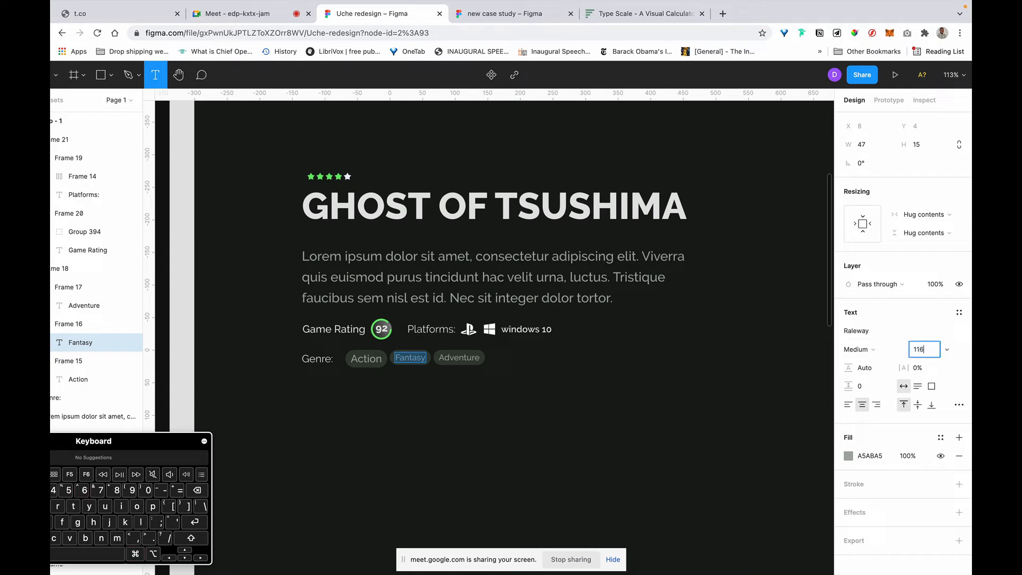
{"action": "key", "text": "Return"}
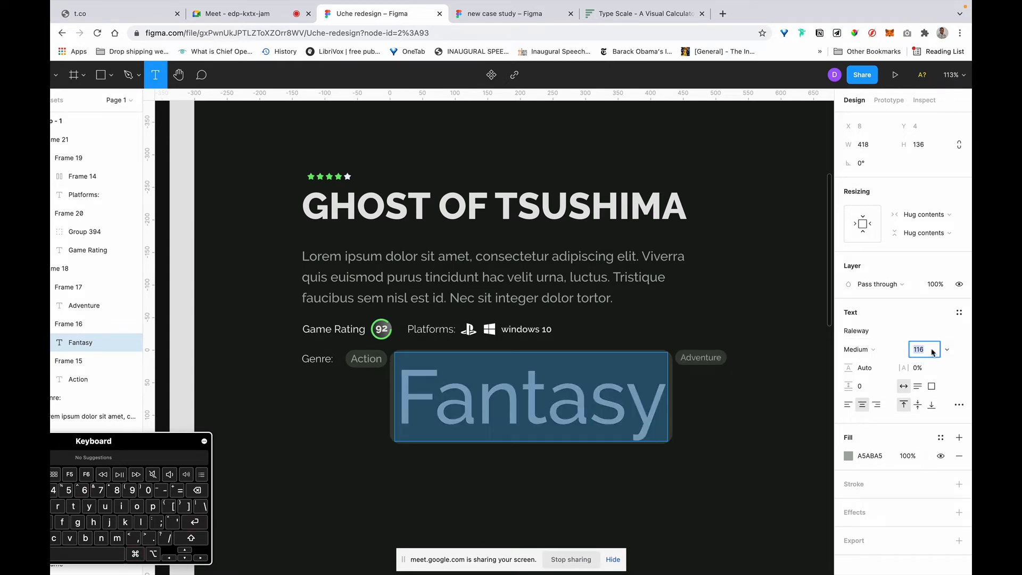
{"action": "key", "text": "BackSpace"}
{"action": "key", "text": "Return"}
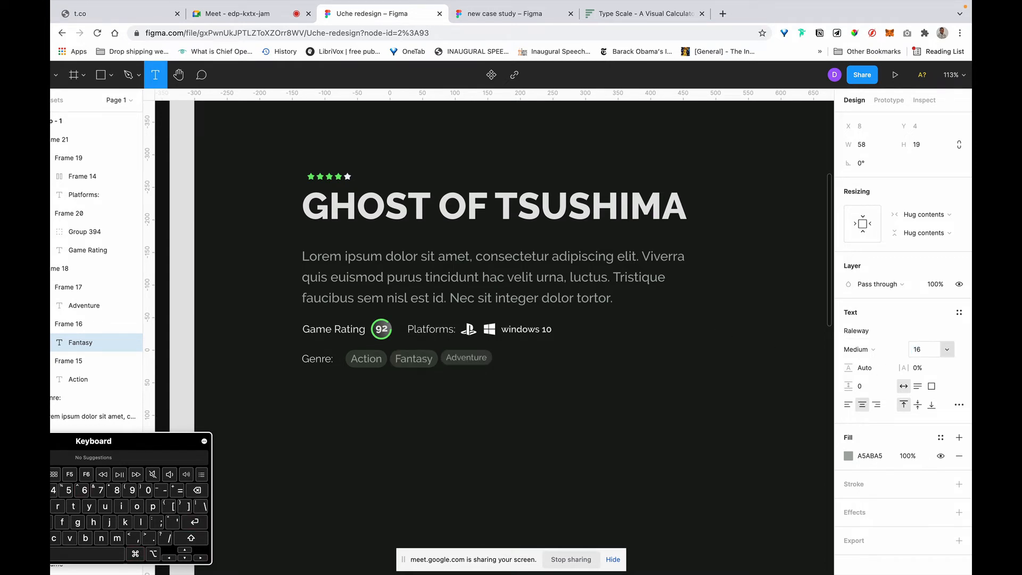
Step: Set the font size of the Adventure genre tag's whole text to 16
{"action": "left_click", "coordinate": [464, 359]}
{"action": "left_click", "coordinate": [928, 352]}
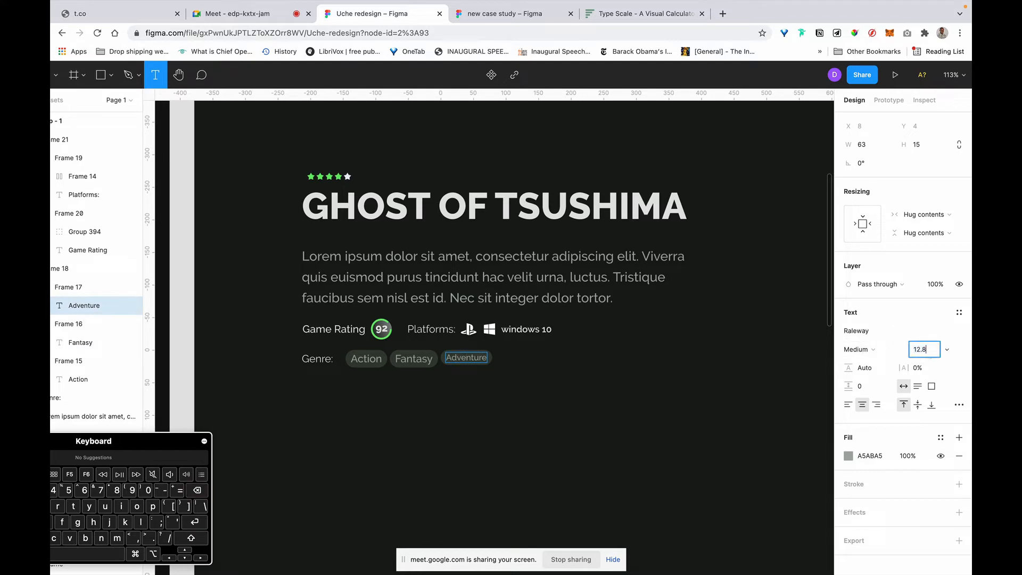
{"action": "key", "text": "BackSpace"}
{"action": "key", "text": "BackSpace"}
{"action": "key", "text": "BackSpace"}
{"action": "type", "text": "6"}
{"action": "key", "text": "Return"}
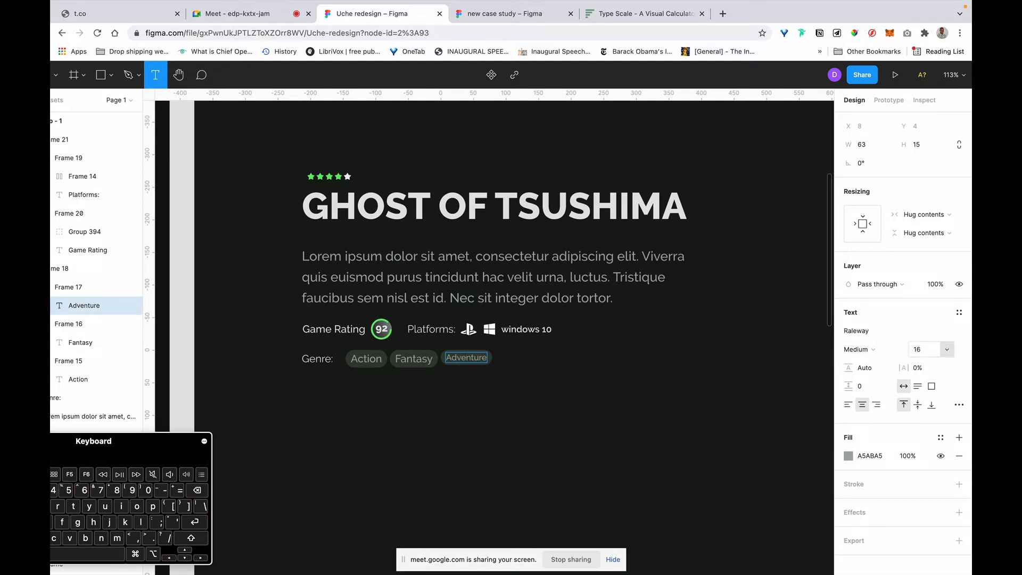
{"action": "key", "text": "super+a"}
{"action": "left_click", "coordinate": [934, 353]}
{"action": "type", "text": "1"}
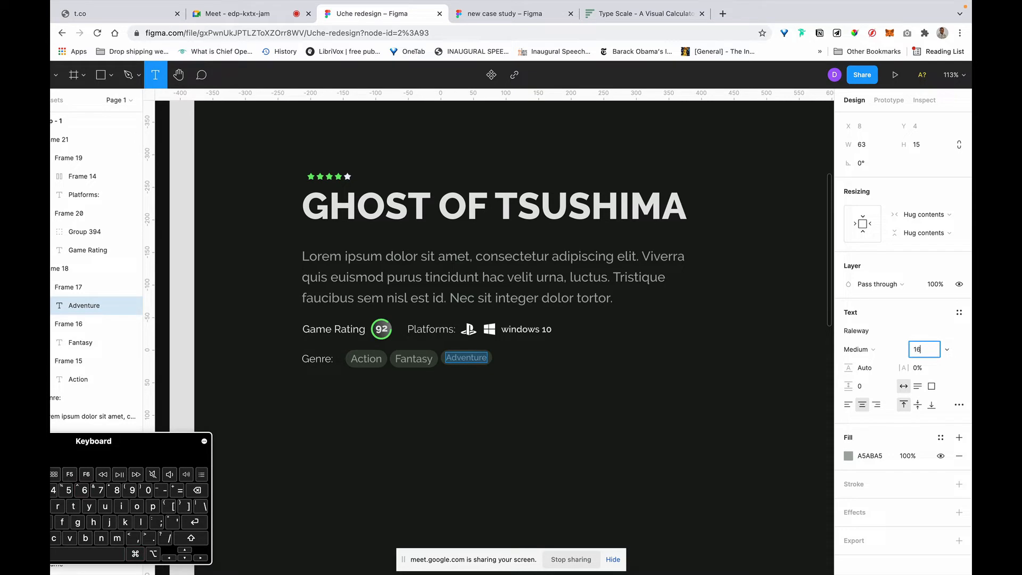
{"action": "type", "text": "6"}
{"action": "key", "text": "Return"}
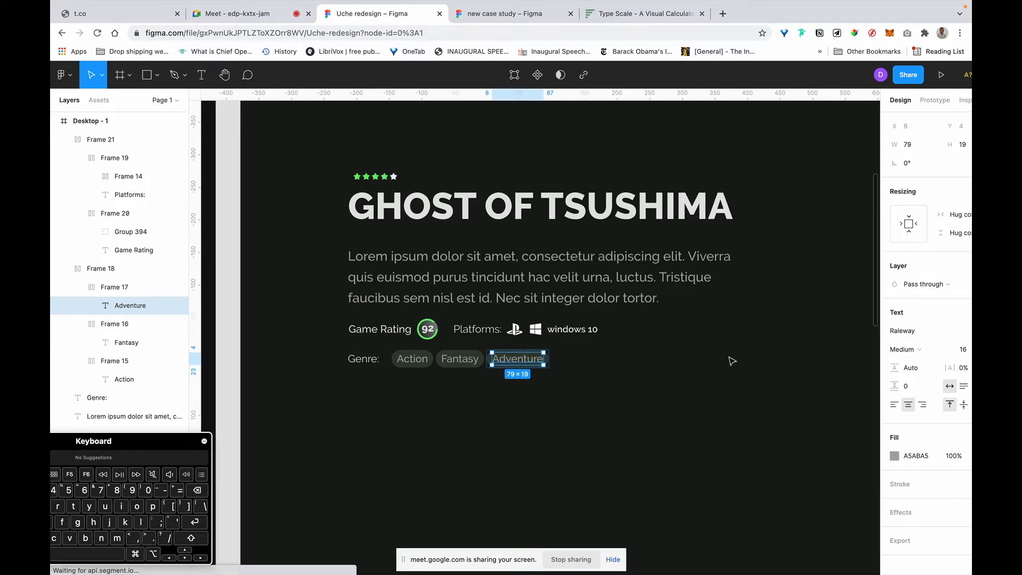
Step: Examine the Desktop - 1 layout and compare its game details with those in the original game design frame
{"action": "left_click", "coordinate": [732, 361]}
{"action": "scroll", "coordinate": [733, 361], "scroll_direction": "down", "scroll_amount": 5}
{"action": "scroll", "coordinate": [733, 361], "scroll_direction": "right", "scroll_amount": 1}
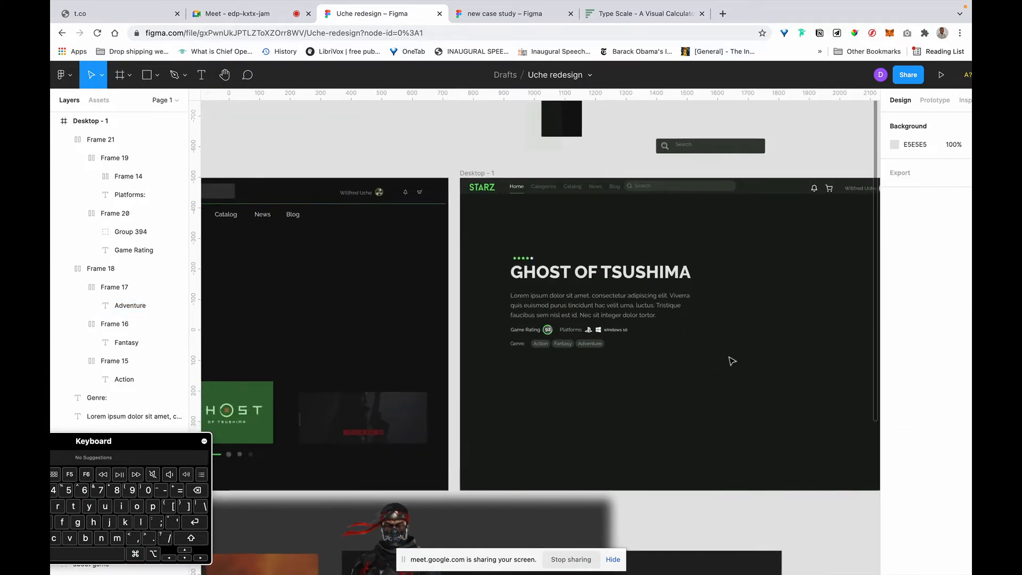
{"action": "scroll", "coordinate": [733, 361], "scroll_direction": "right", "scroll_amount": 1}
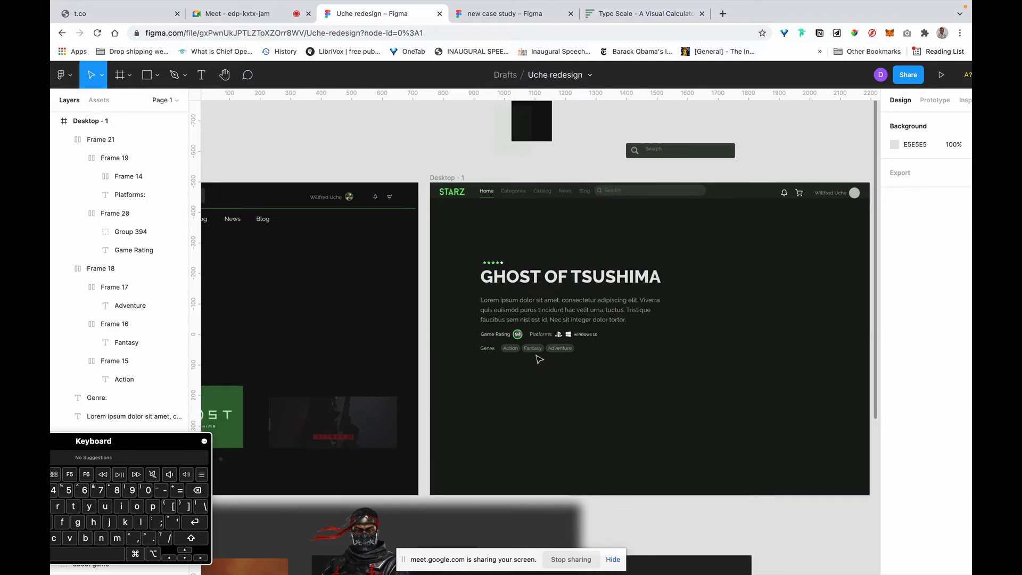
{"action": "scroll", "coordinate": [563, 356], "scroll_direction": "down", "scroll_amount": 10}
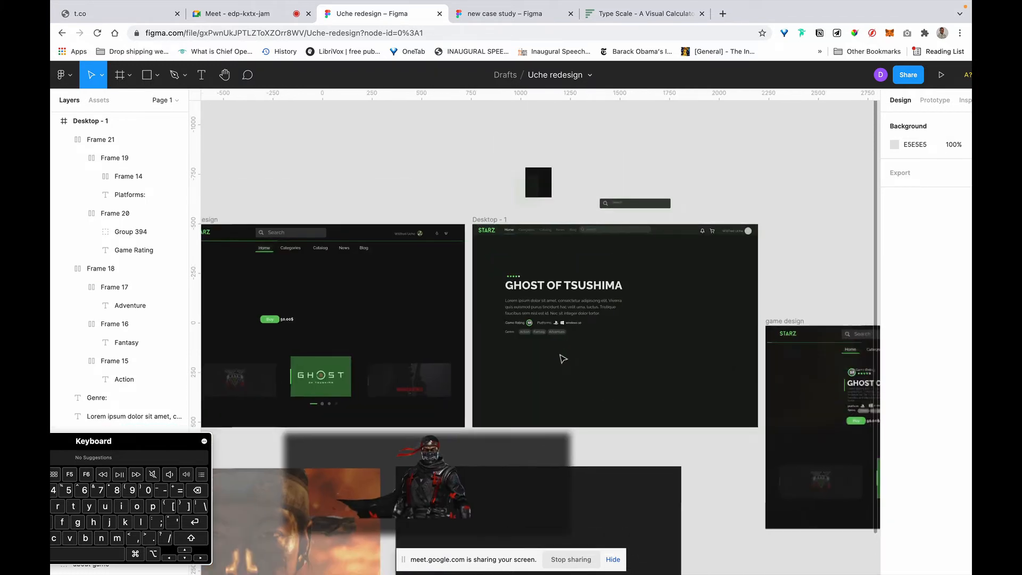
{"action": "scroll", "coordinate": [561, 355], "scroll_direction": "right", "scroll_amount": 5}
{"action": "scroll", "coordinate": [561, 356], "scroll_direction": "down", "scroll_amount": 1}
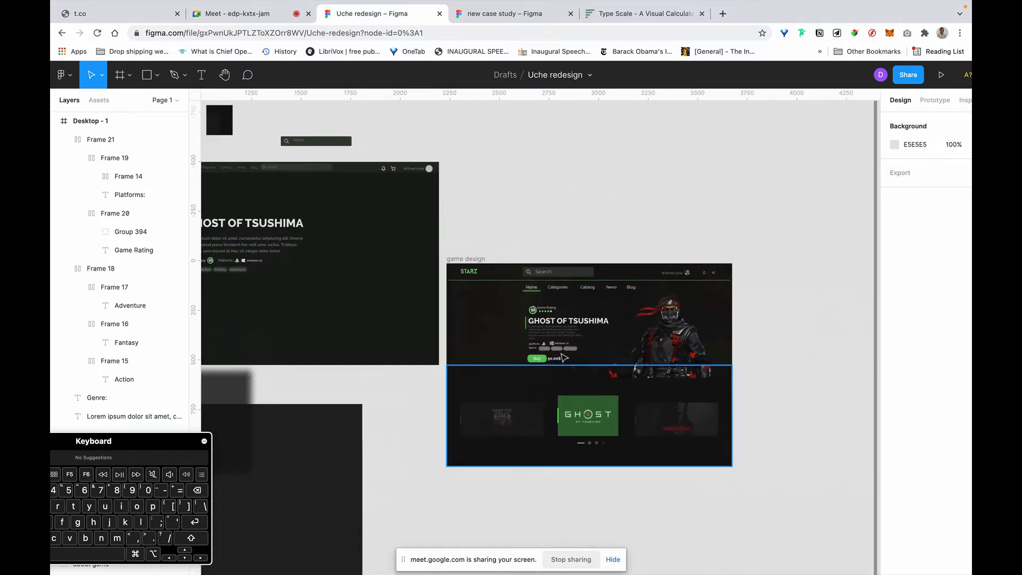
{"action": "scroll", "coordinate": [563, 335], "scroll_direction": "up", "scroll_amount": 10}
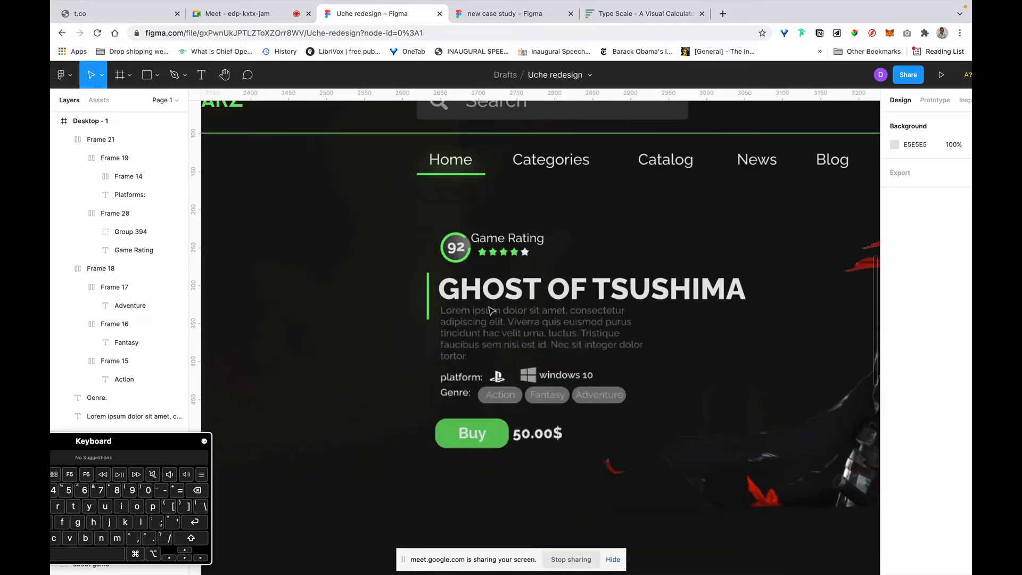
{"action": "scroll", "coordinate": [621, 236], "scroll_direction": "down", "scroll_amount": 10}
{"action": "scroll", "coordinate": [622, 236], "scroll_direction": "left", "scroll_amount": 4}
{"action": "scroll", "coordinate": [622, 236], "scroll_direction": "up", "scroll_amount": 2}
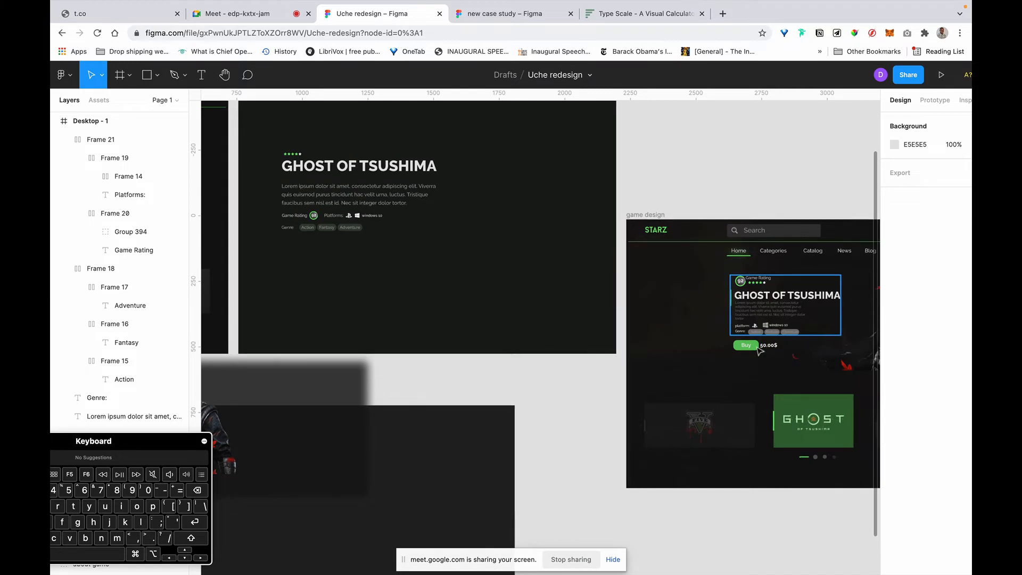
Step: Duplicate the Buy button and price group from the game design frame into Desktop - 1 below the genre row, at X 232, Y 687
{"action": "scroll", "coordinate": [756, 346], "scroll_direction": "up", "scroll_amount": 5}
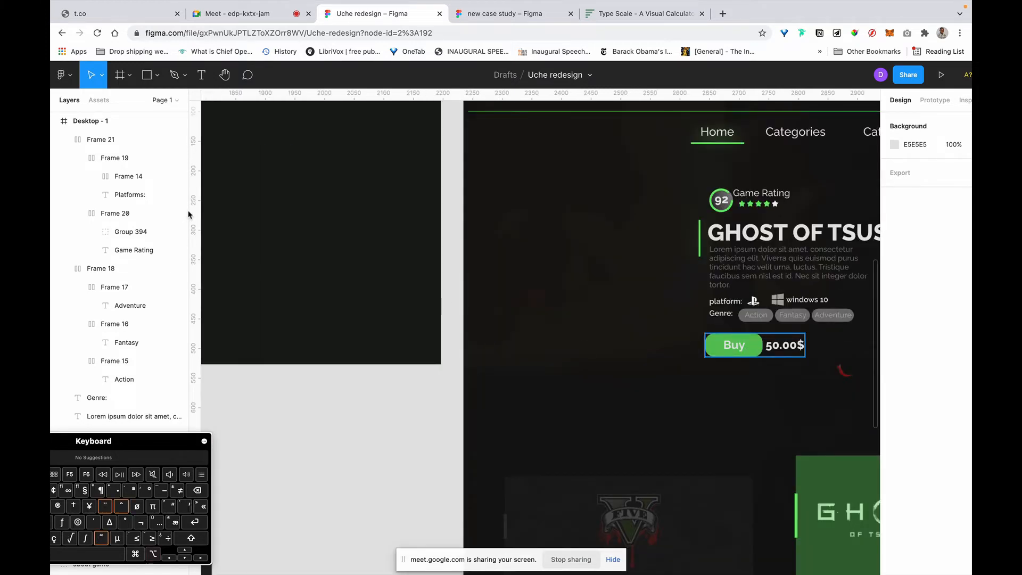
{"action": "left_click_drag", "start_coordinate": [749, 347], "coordinate": [295, 184]}
{"action": "scroll", "coordinate": [296, 184], "scroll_direction": "down", "scroll_amount": 5}
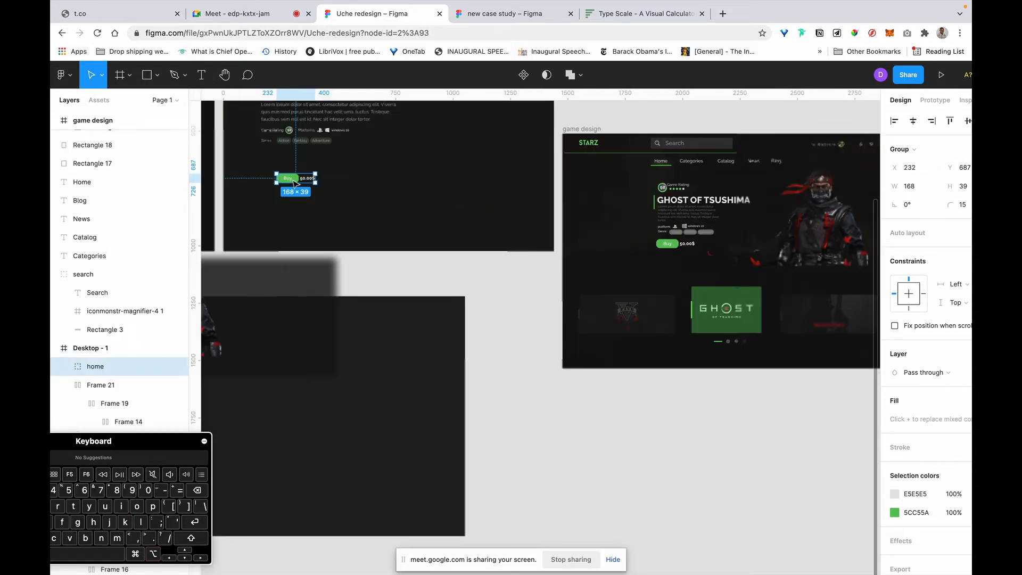
{"action": "scroll", "coordinate": [295, 184], "scroll_direction": "up", "scroll_amount": 2}
{"action": "scroll", "coordinate": [296, 184], "scroll_direction": "up", "scroll_amount": 5}
{"action": "scroll", "coordinate": [295, 183], "scroll_direction": "left", "scroll_amount": 2}
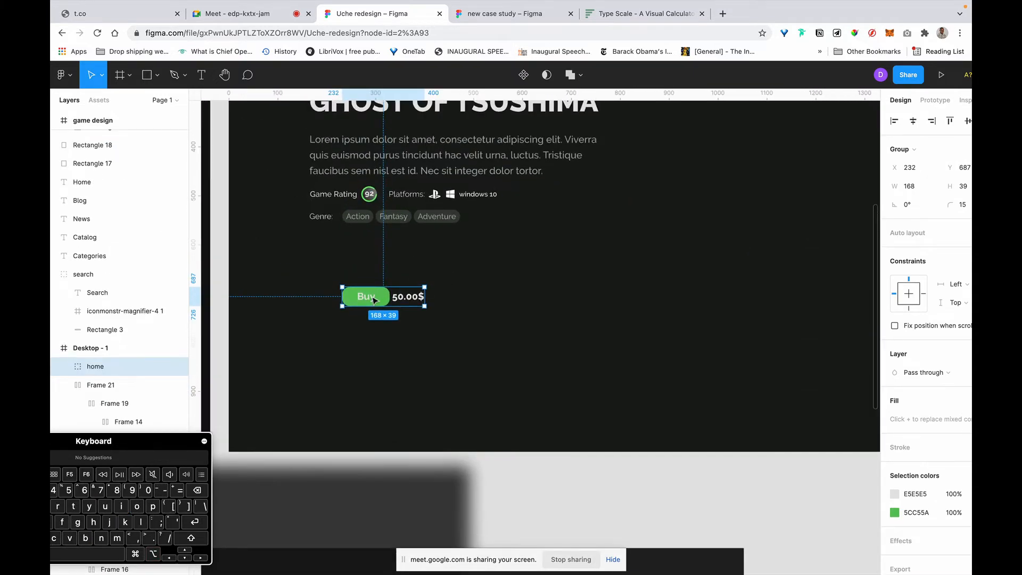
Step: Move the duplicated Buy button and price group to X 219, Y 681 and ungroup it
{"action": "double_click", "coordinate": [382, 299]}
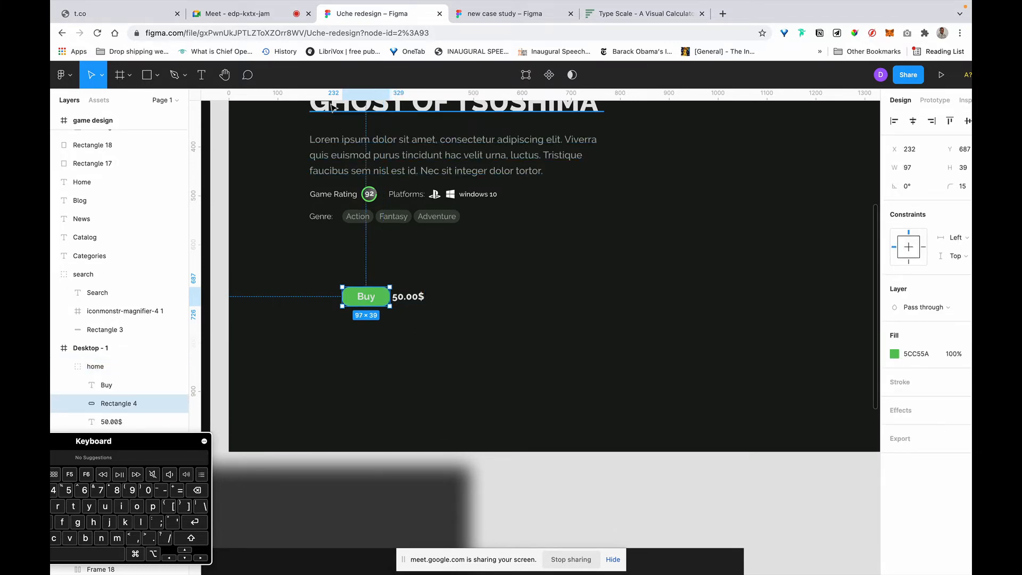
{"action": "left_click", "coordinate": [332, 108]}
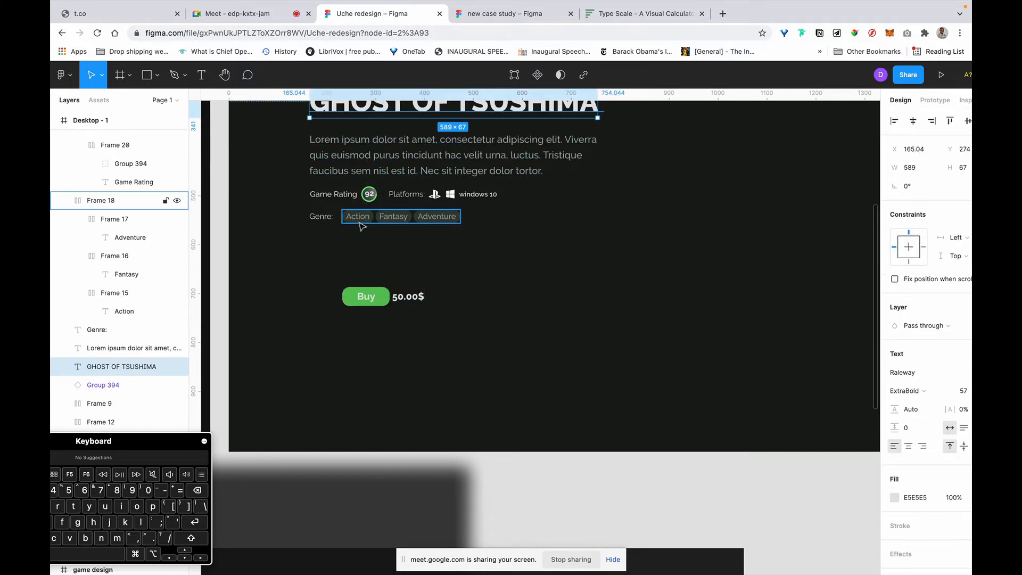
{"action": "left_click_drag", "start_coordinate": [379, 303], "coordinate": [373, 300]}
{"action": "right_click", "coordinate": [403, 366]}
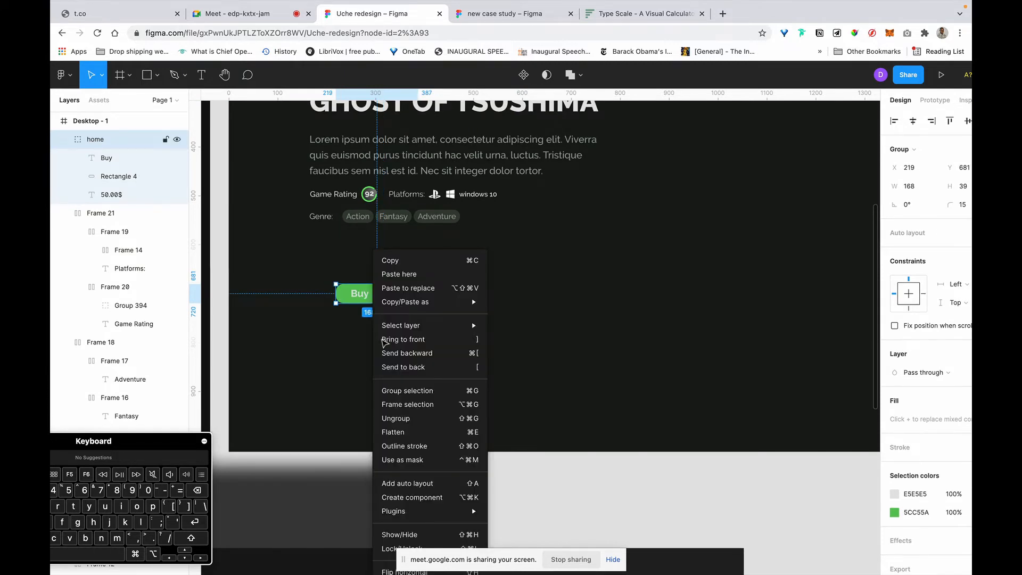
{"action": "left_click", "coordinate": [396, 419]}
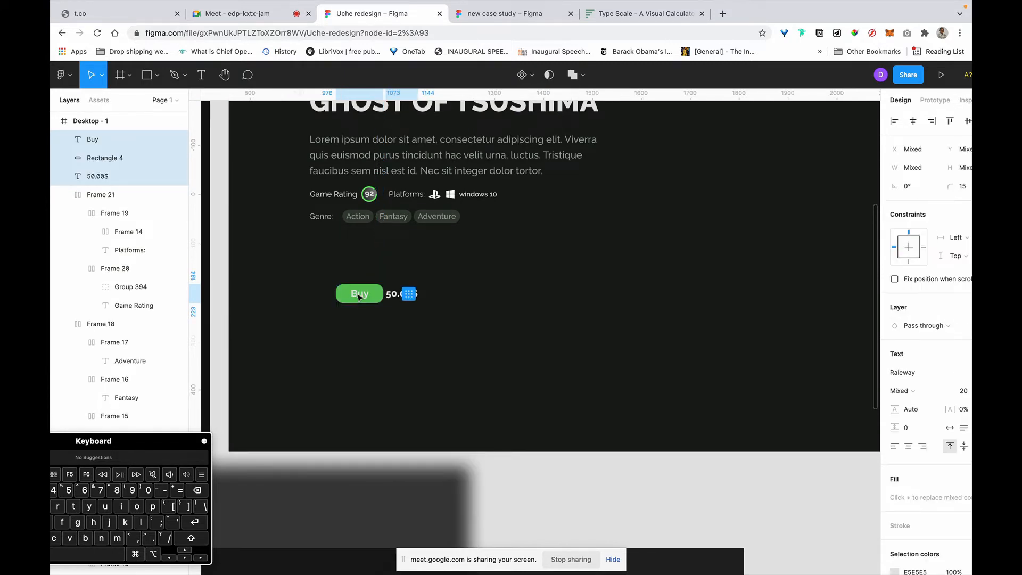
Step: Move the Buy label above the green rectangle to Y 634 and set its text box to auto width
{"action": "left_click", "coordinate": [358, 296]}
{"action": "left_click_drag", "start_coordinate": [359, 297], "coordinate": [368, 269]}
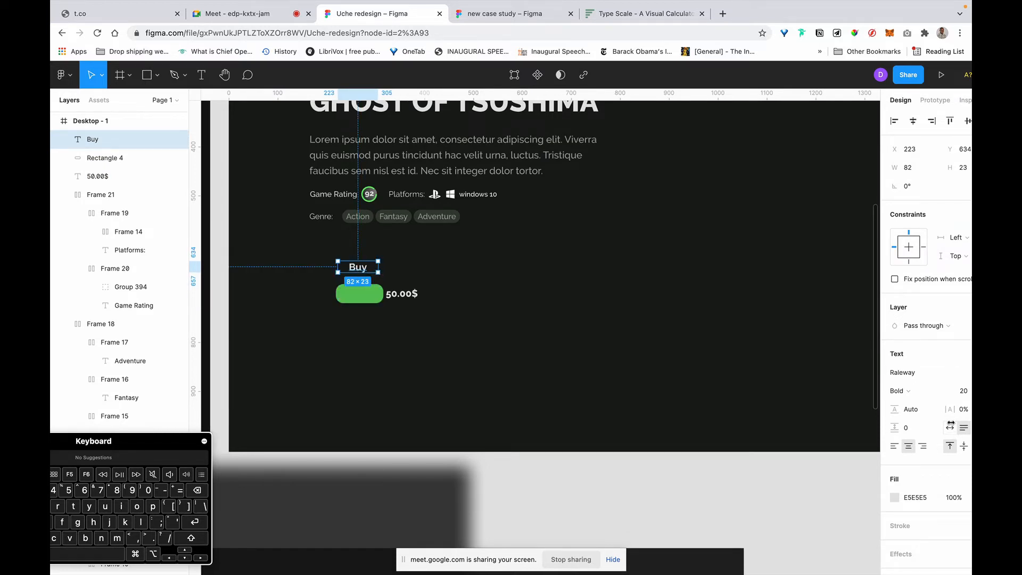
{"action": "left_click", "coordinate": [950, 429]}
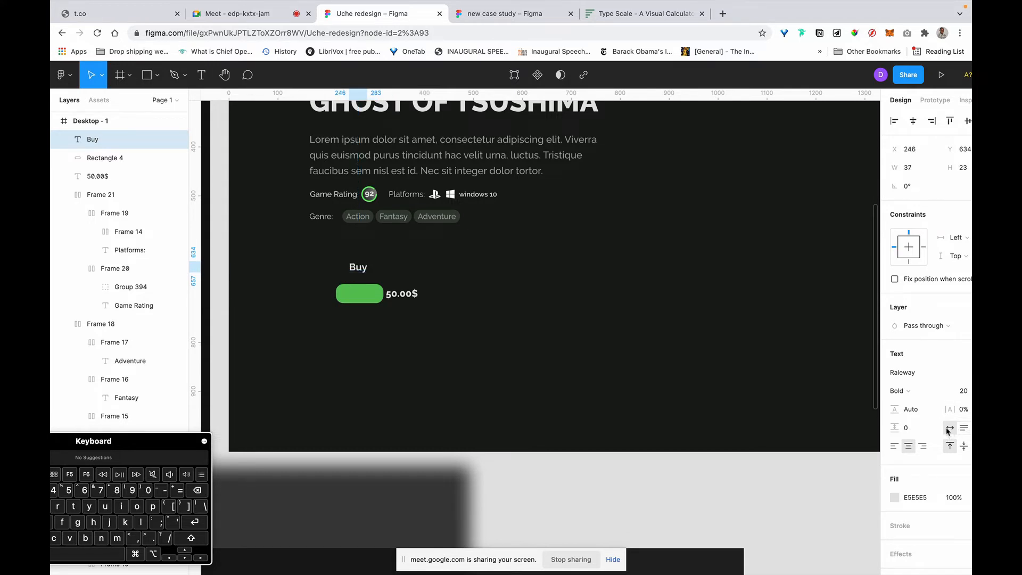
Step: Wrap the Buy label in an auto layout frame and widen the frame to 226
{"action": "key", "text": "shift+a"}
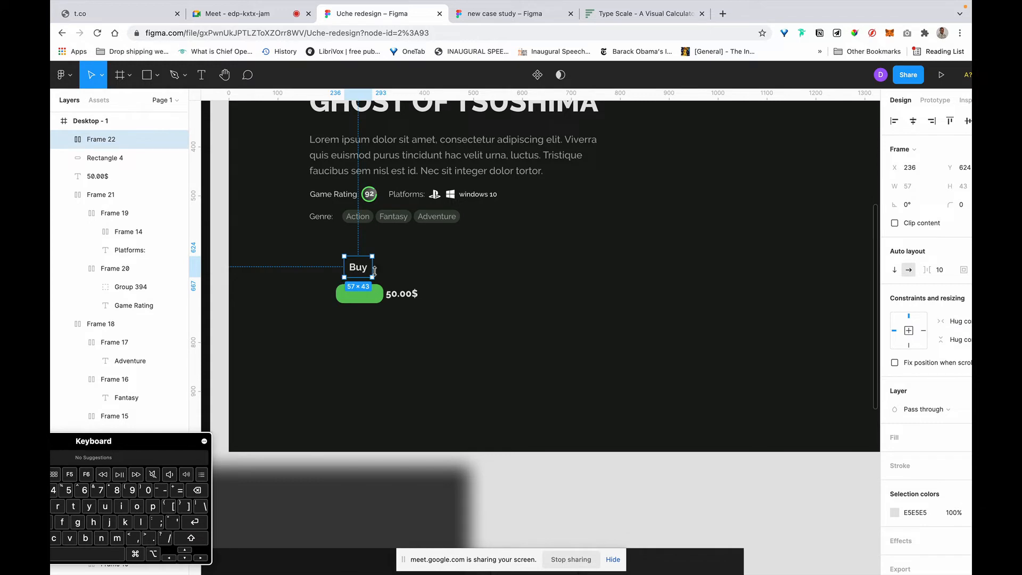
{"action": "left_click_drag", "start_coordinate": [375, 271], "coordinate": [416, 271]}
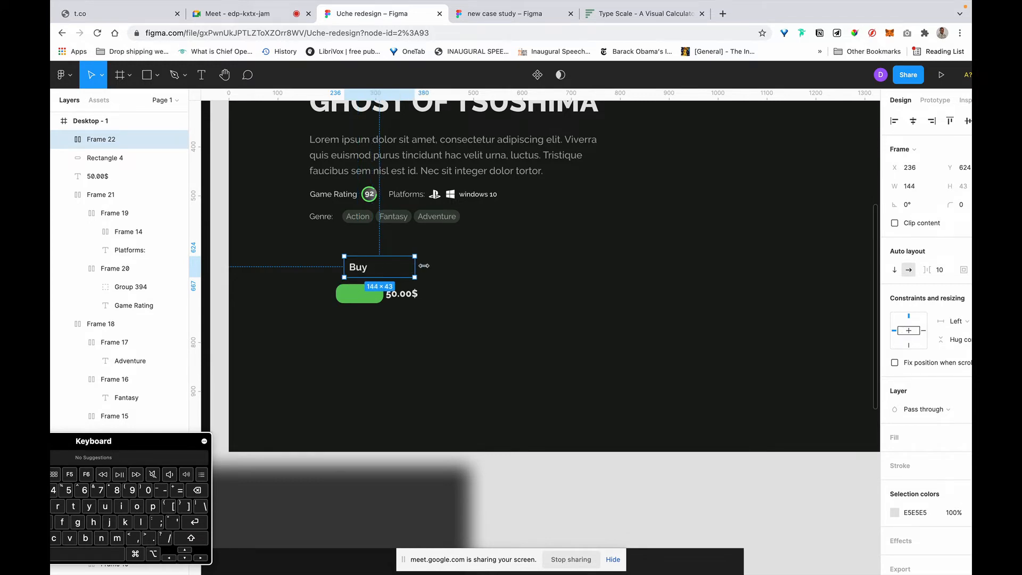
{"action": "left_click_drag", "start_coordinate": [424, 266], "coordinate": [455, 266]}
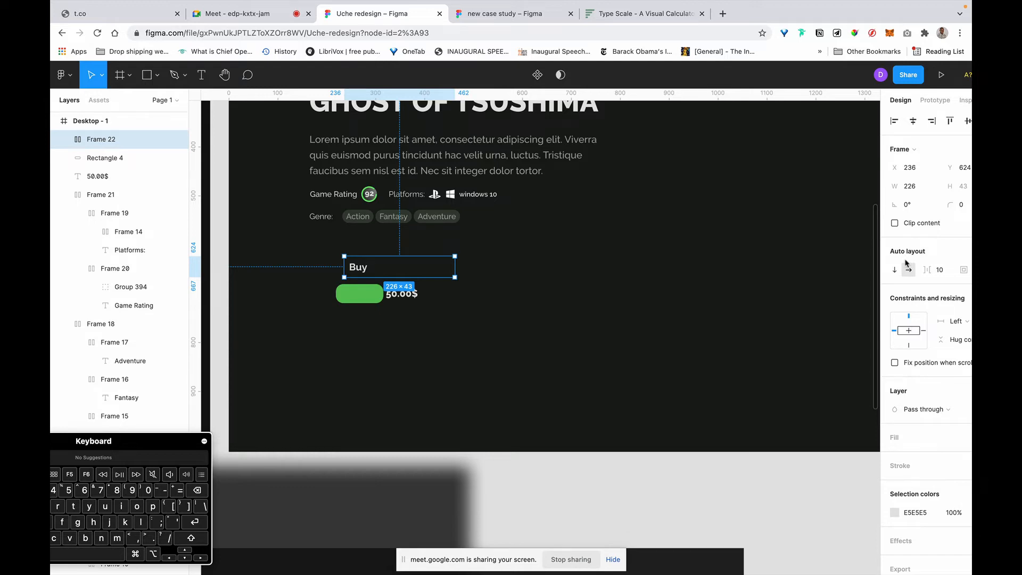
Step: Center the Buy label inside its auto layout frame
{"action": "left_click", "coordinate": [679, 395]}
{"action": "scroll", "coordinate": [679, 395], "scroll_direction": "down", "scroll_amount": 5}
{"action": "scroll", "coordinate": [679, 395], "scroll_direction": "up", "scroll_amount": 2}
{"action": "scroll", "coordinate": [883, 322], "scroll_direction": "right", "scroll_amount": 1}
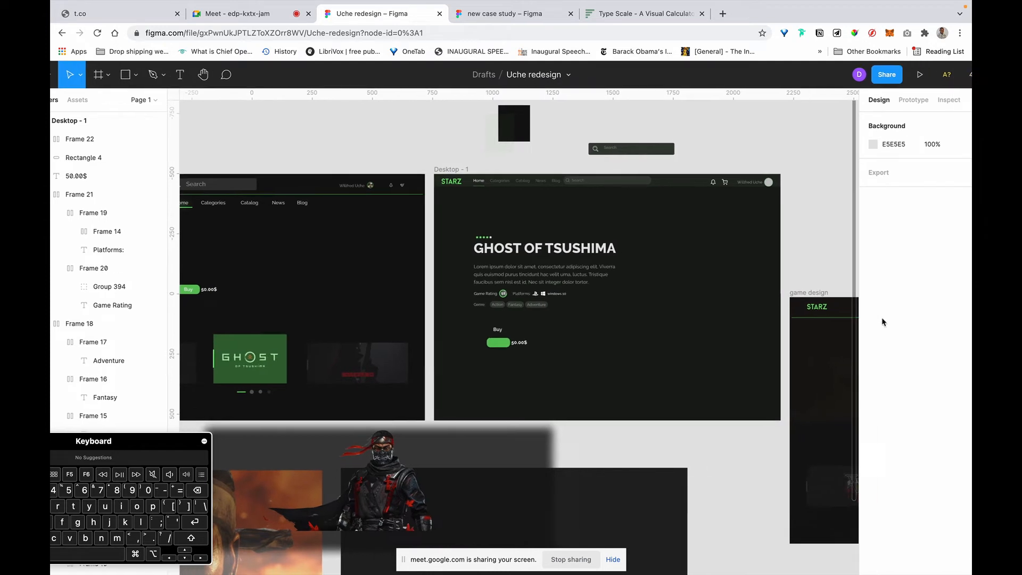
{"action": "scroll", "coordinate": [882, 323], "scroll_direction": "right", "scroll_amount": 1}
{"action": "left_click", "coordinate": [472, 331]}
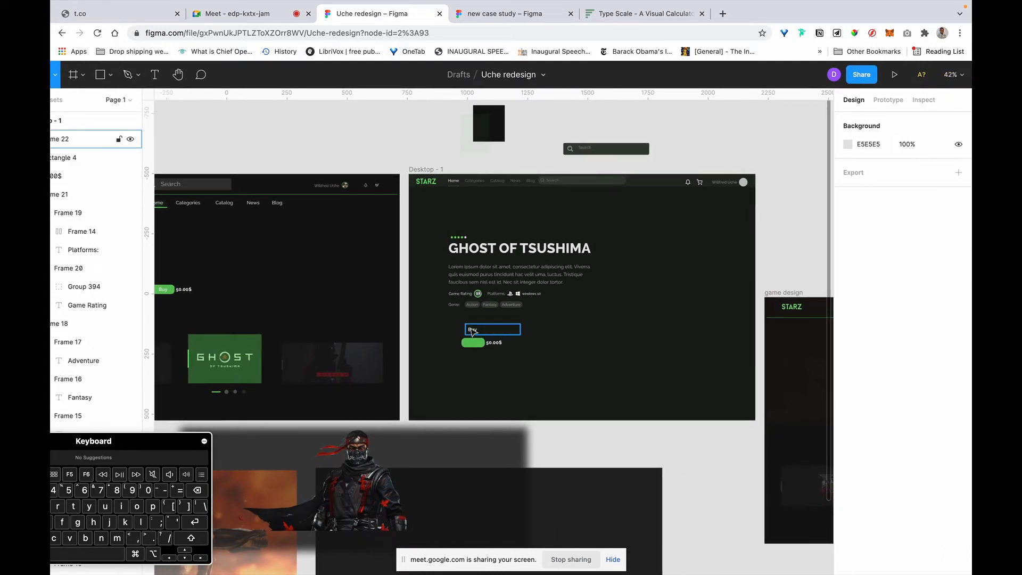
{"action": "left_click", "coordinate": [472, 331]}
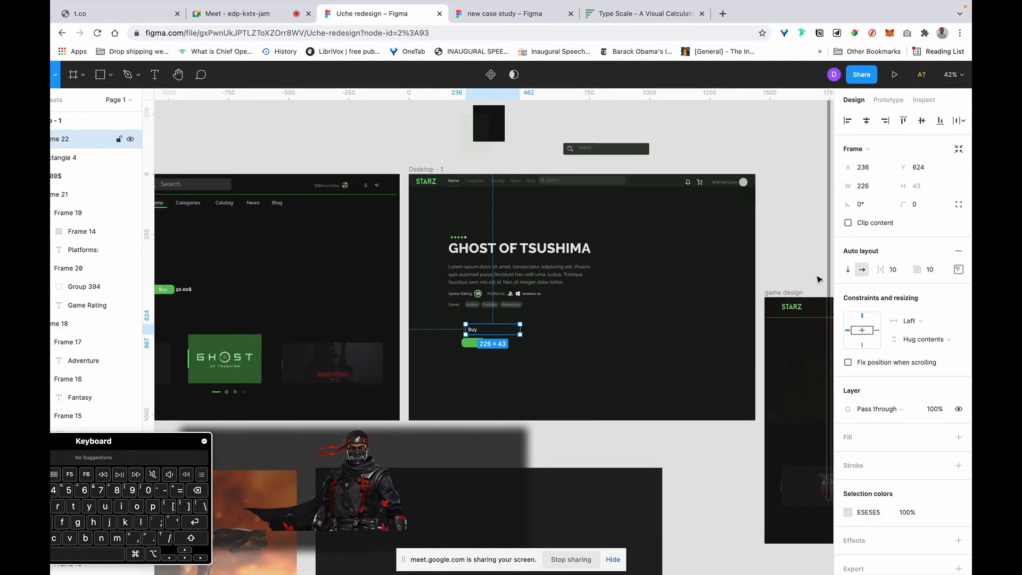
{"action": "left_click", "coordinate": [958, 271]}
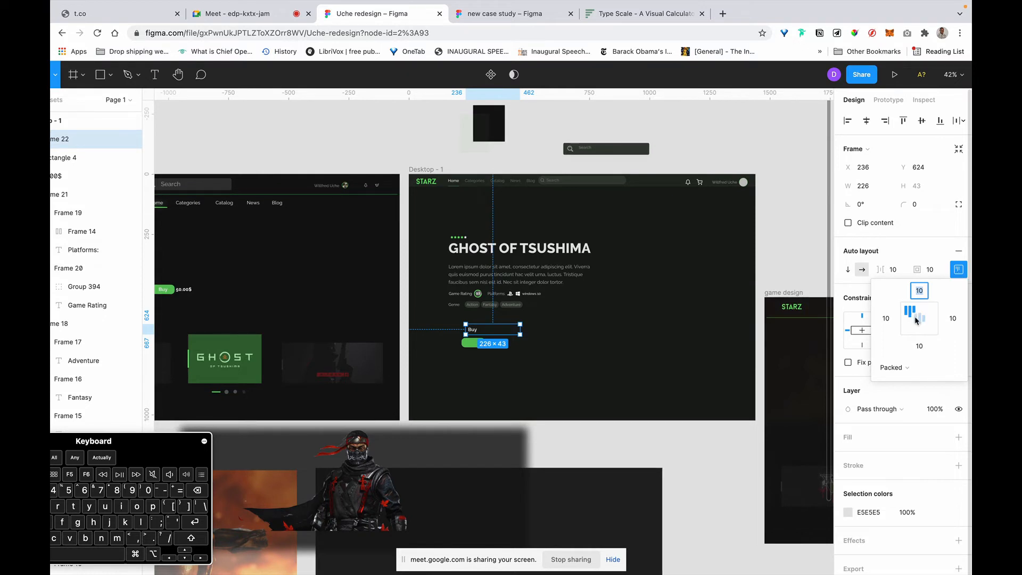
{"action": "scroll", "coordinate": [917, 318], "scroll_direction": "left", "scroll_amount": 2}
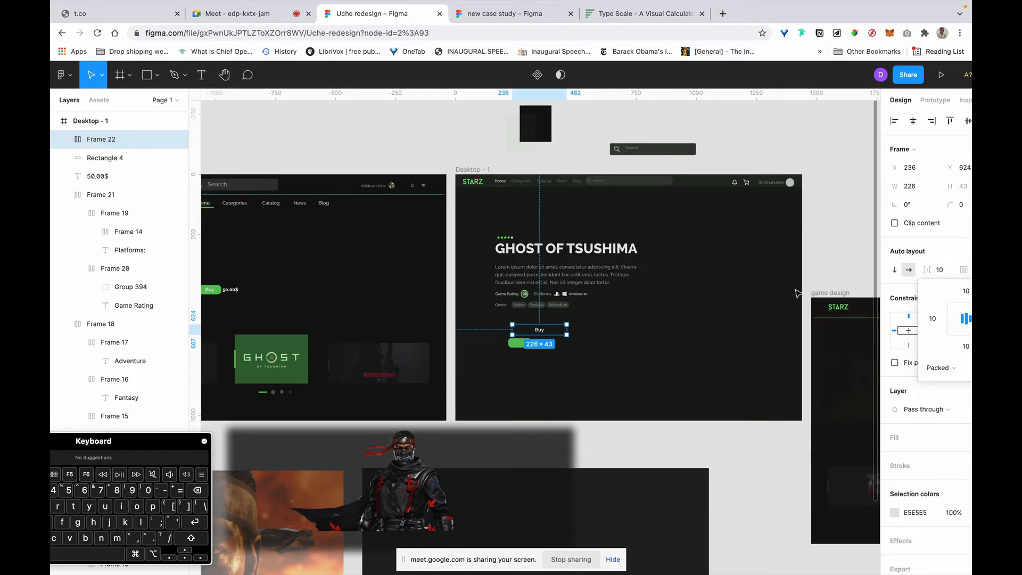
{"action": "left_click", "coordinate": [938, 258]}
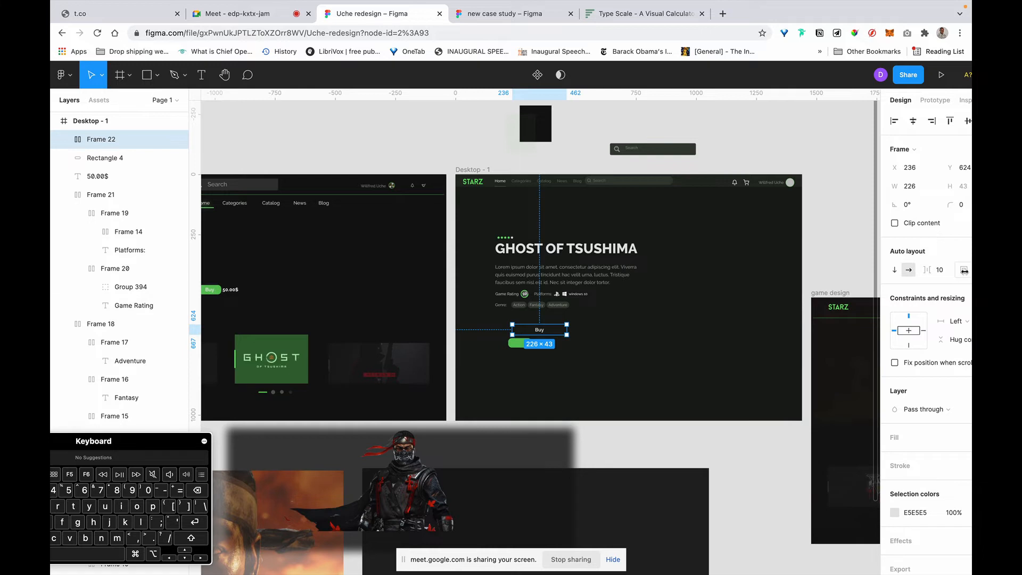
{"action": "scroll", "coordinate": [536, 221], "scroll_direction": "right", "scroll_amount": 2}
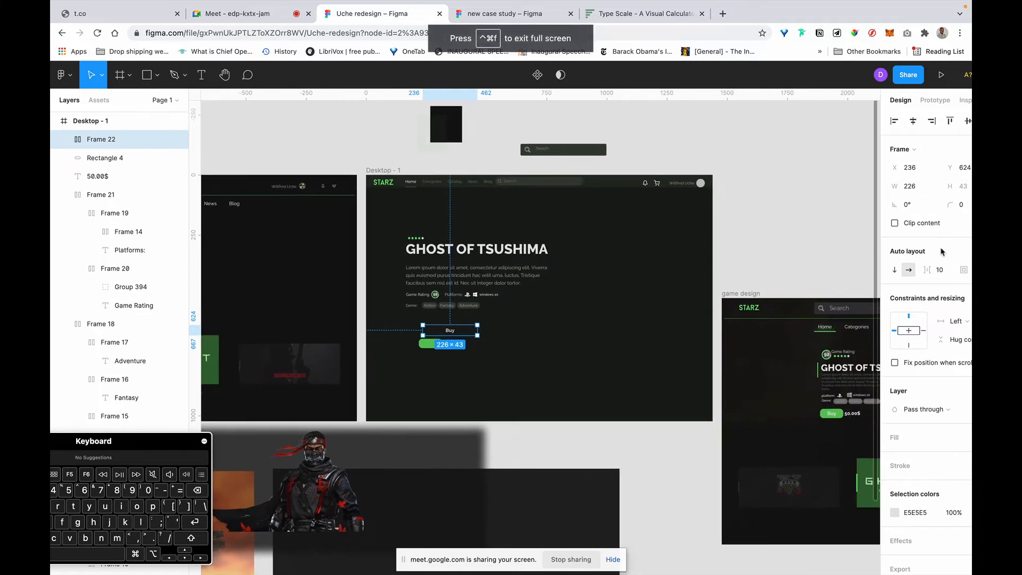
{"action": "scroll", "coordinate": [877, 268], "scroll_direction": "right", "scroll_amount": 2}
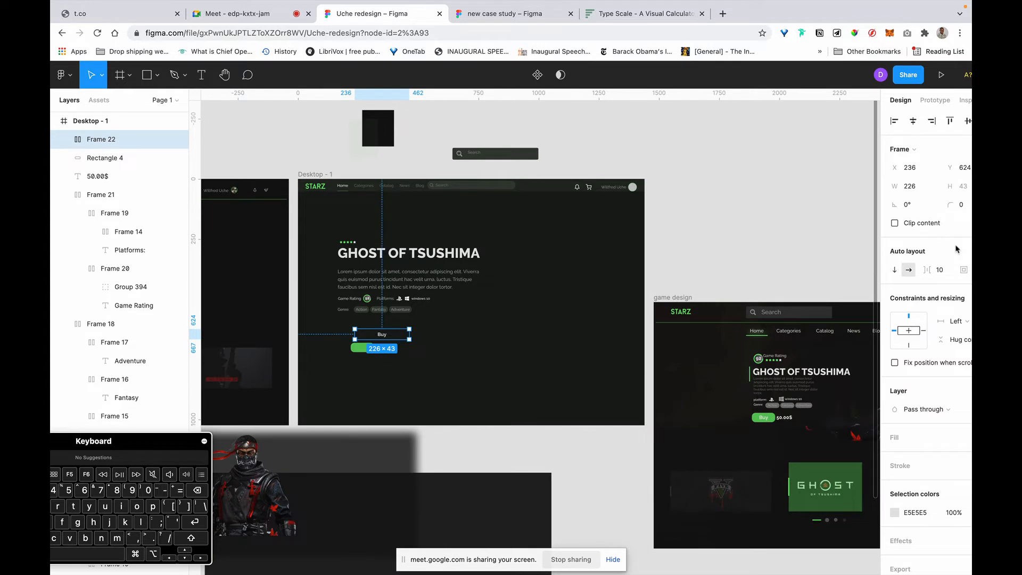
{"action": "left_click", "coordinate": [961, 33]}
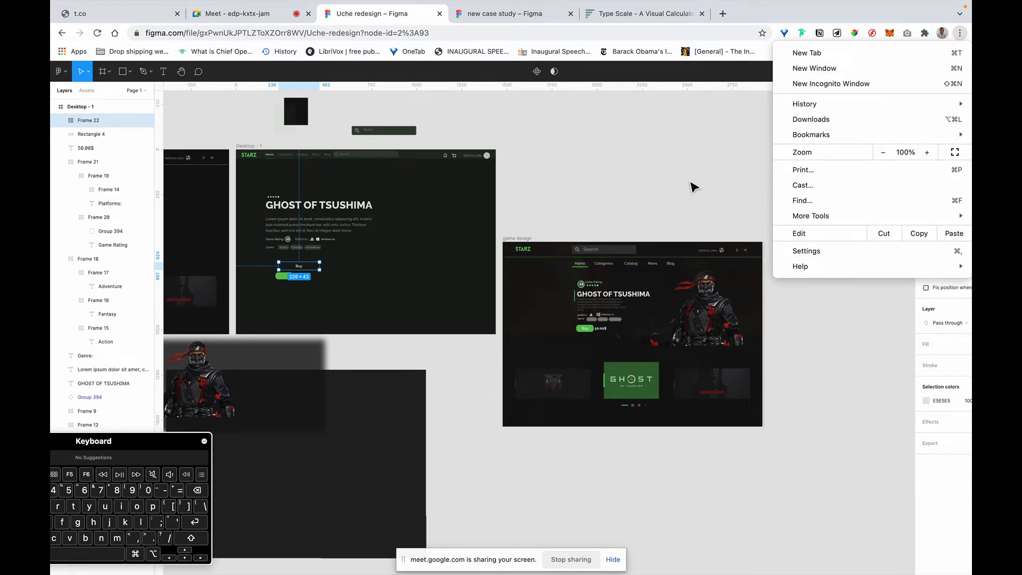
{"action": "left_click", "coordinate": [694, 187]}
{"action": "scroll", "coordinate": [960, 344], "scroll_direction": "right", "scroll_amount": 1}
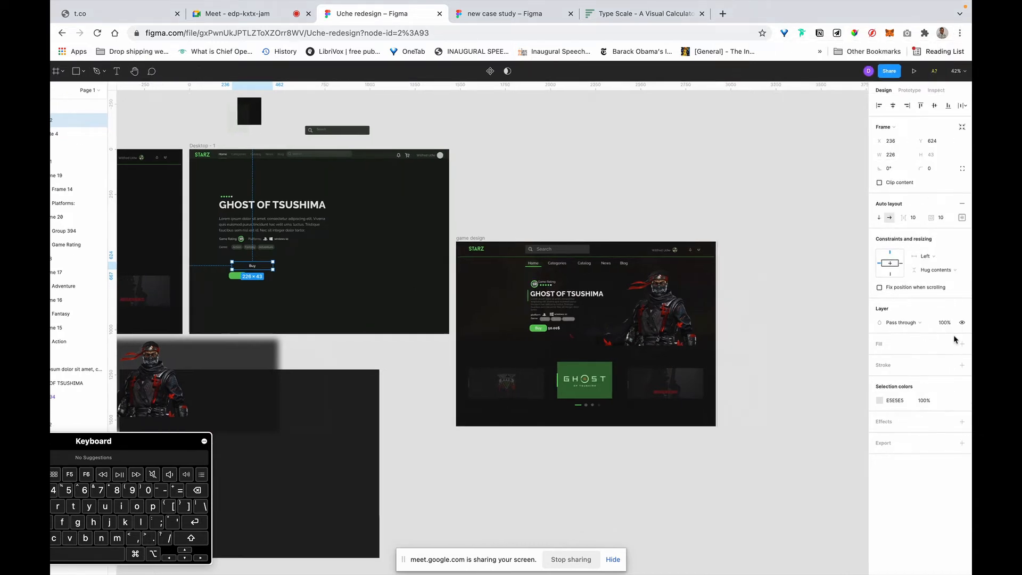
{"action": "left_click", "coordinate": [415, 235]}
{"action": "key", "text": "super+plus"}
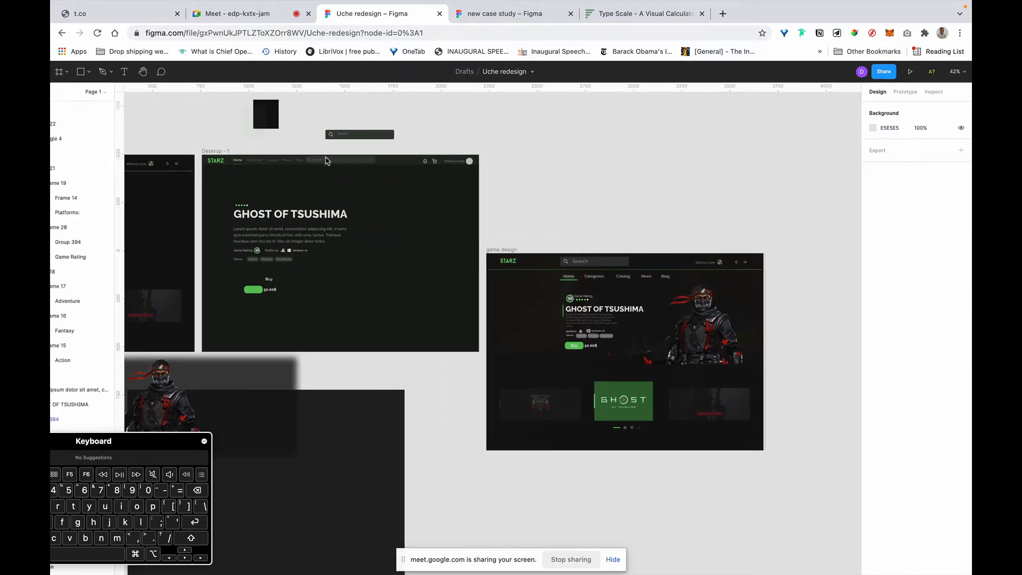
{"action": "key", "text": "super+plus"}
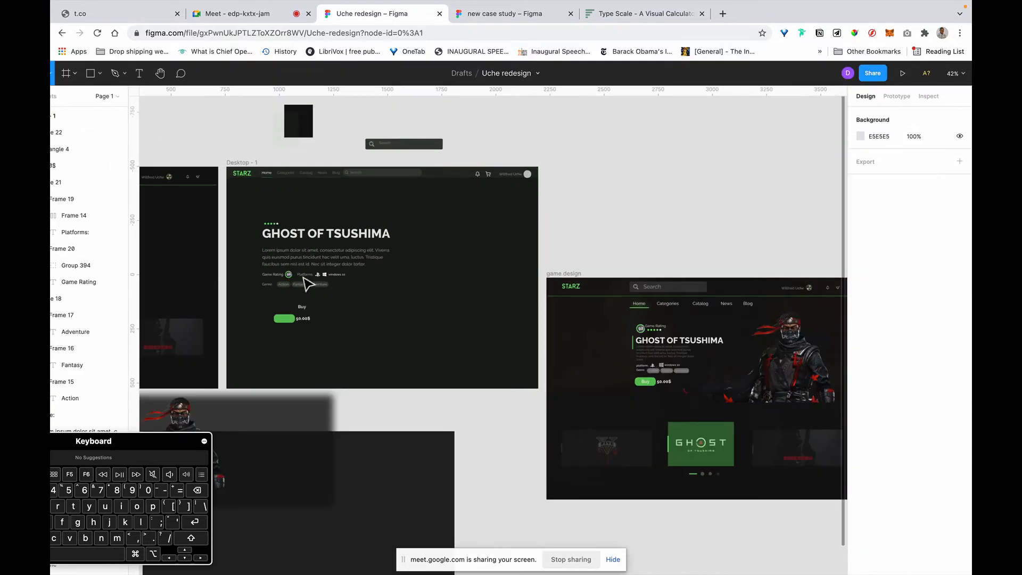
{"action": "key", "text": "super+plus"}
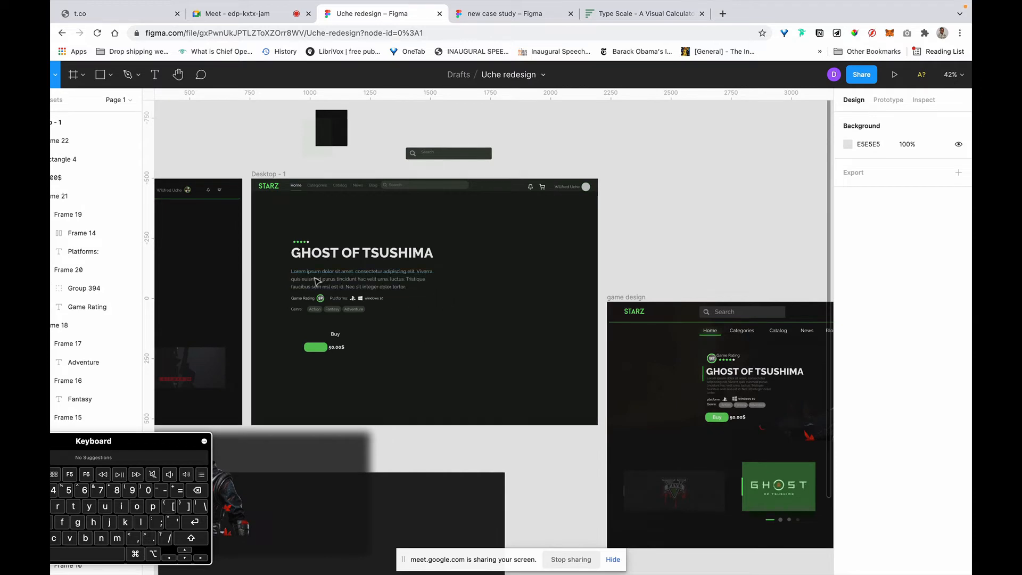
Step: Set the Buy frame's auto layout padding to 12 at the top and bottom and 16 at the left and right
{"action": "left_click", "coordinate": [340, 336]}
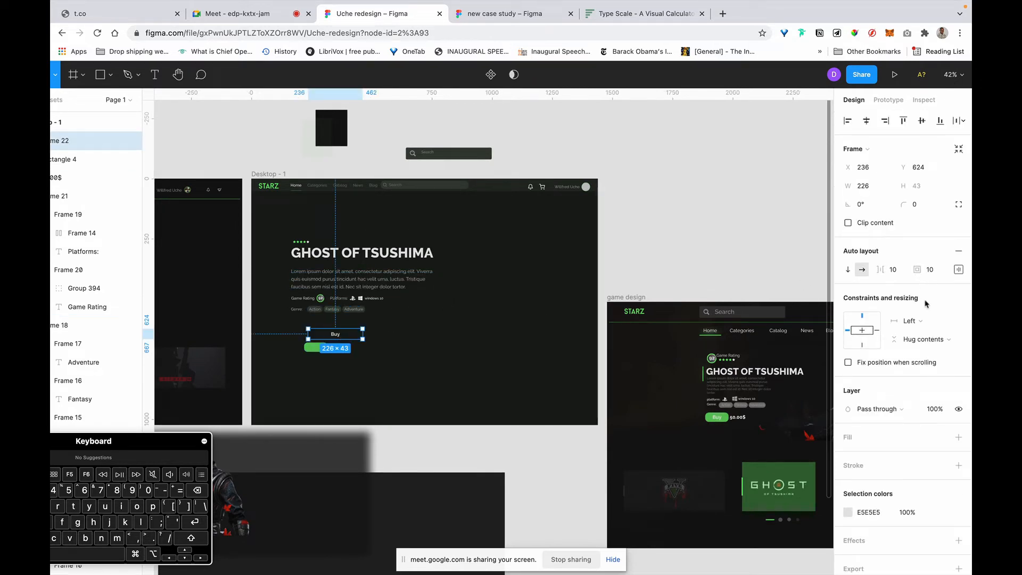
{"action": "left_click", "coordinate": [959, 270]}
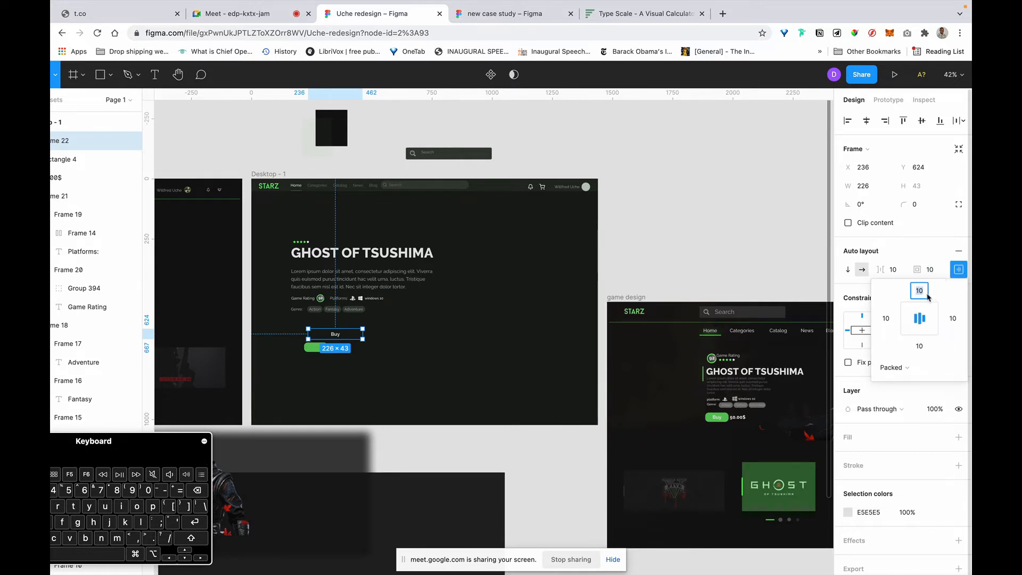
{"action": "type", "text": "12"}
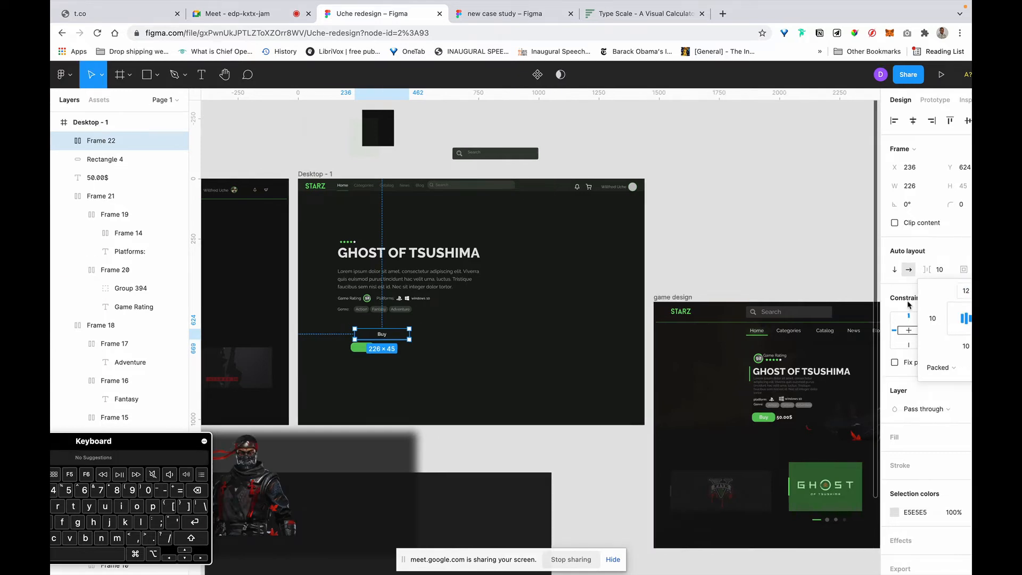
{"action": "key", "text": "Return"}
{"action": "left_click", "coordinate": [937, 321]}
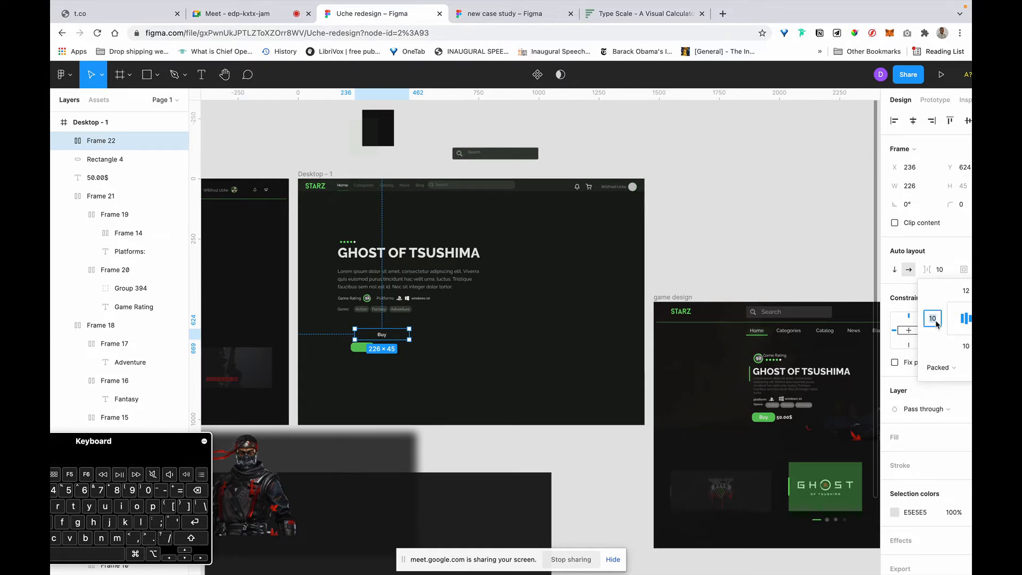
{"action": "type", "text": "16"}
{"action": "left_click", "coordinate": [966, 348]}
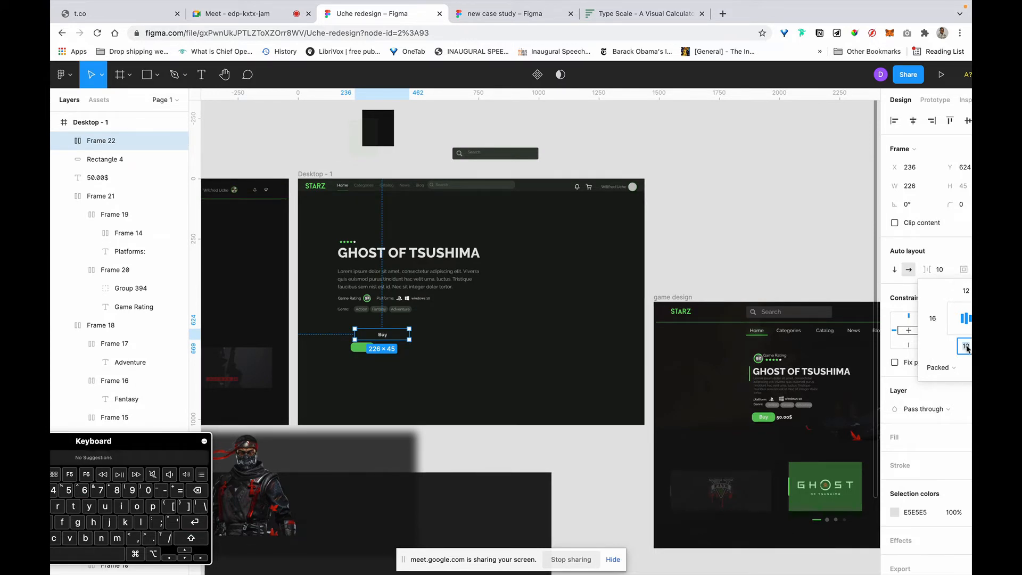
{"action": "type", "text": "12"}
{"action": "key", "text": "Return"}
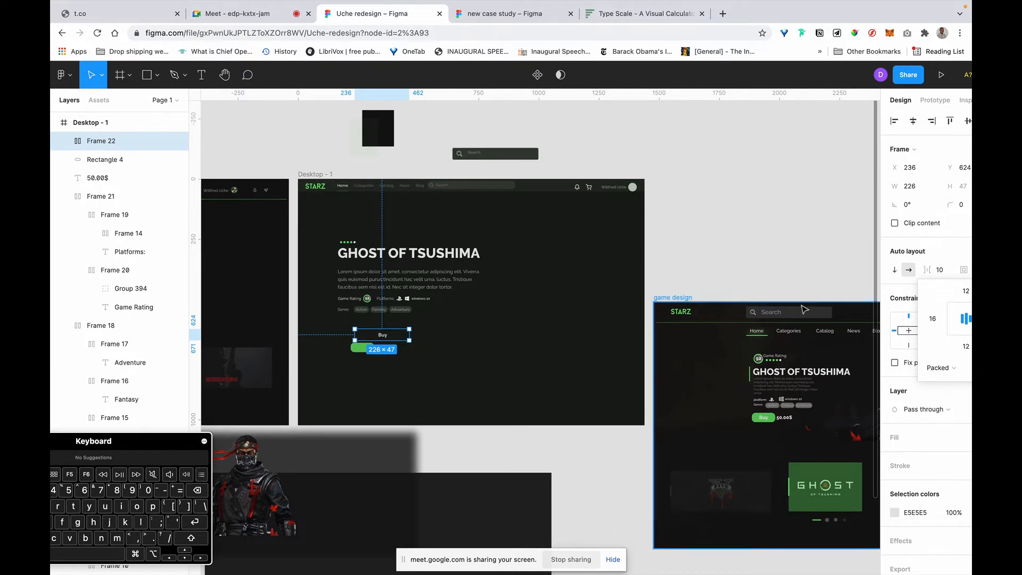
{"action": "scroll", "coordinate": [746, 373], "scroll_direction": "right", "scroll_amount": 2}
{"action": "scroll", "coordinate": [932, 298], "scroll_direction": "right", "scroll_amount": 2}
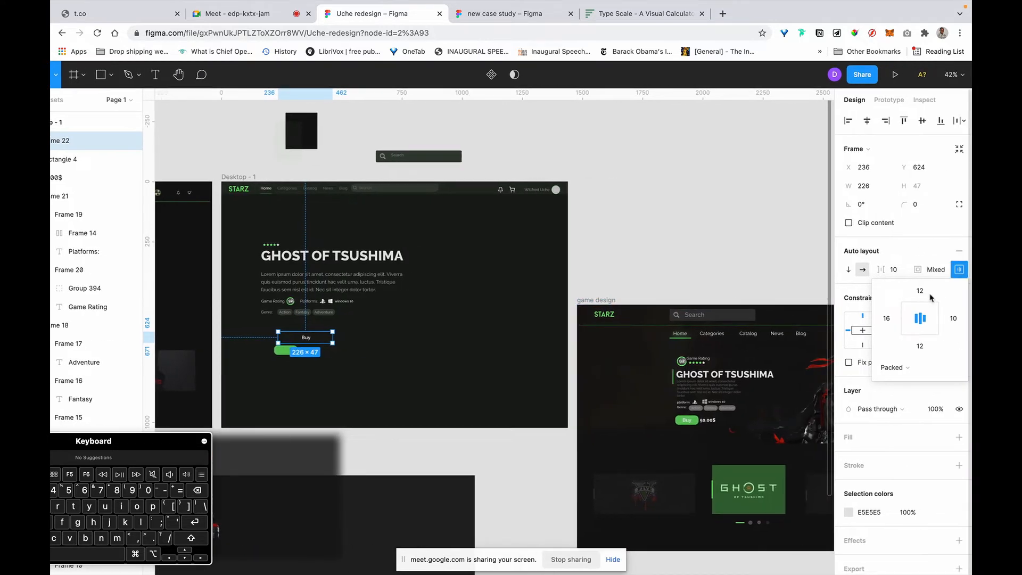
{"action": "left_click", "coordinate": [953, 318]}
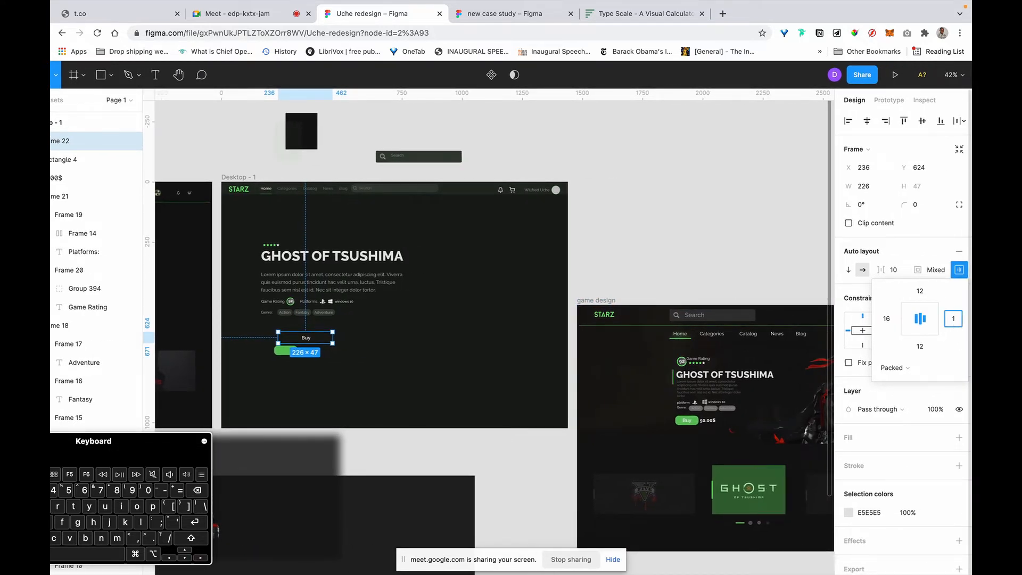
{"action": "type", "text": "16"}
Step: Add a fill to the Buy frame and sample the old button rectangle's green, 5CC55A, for it
{"action": "scroll", "coordinate": [570, 342], "scroll_direction": "left", "scroll_amount": 2}
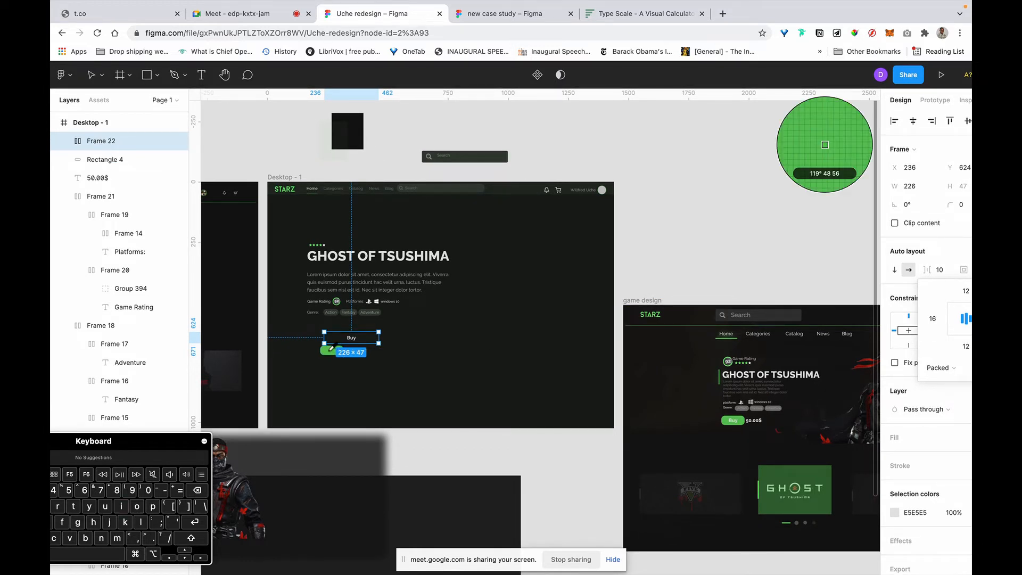
{"action": "left_click", "coordinate": [922, 445]}
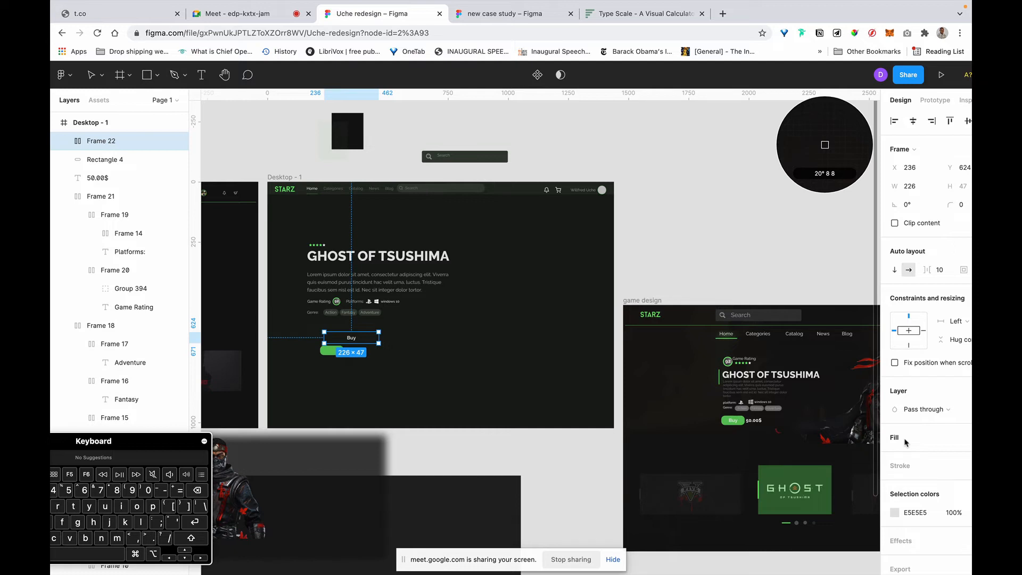
{"action": "left_click", "coordinate": [962, 439]}
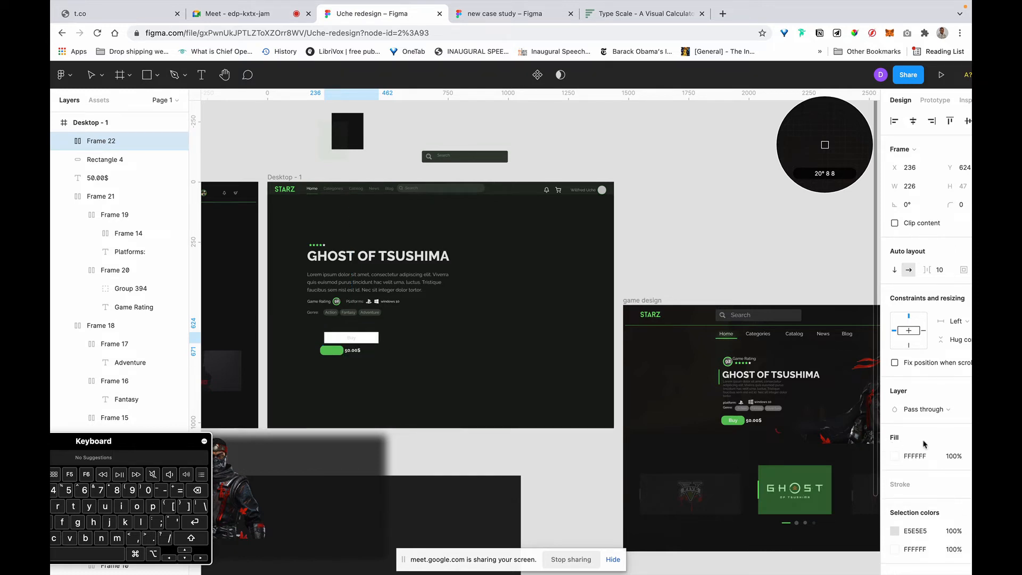
{"action": "left_click", "coordinate": [336, 348]}
{"action": "left_click", "coordinate": [328, 351]}
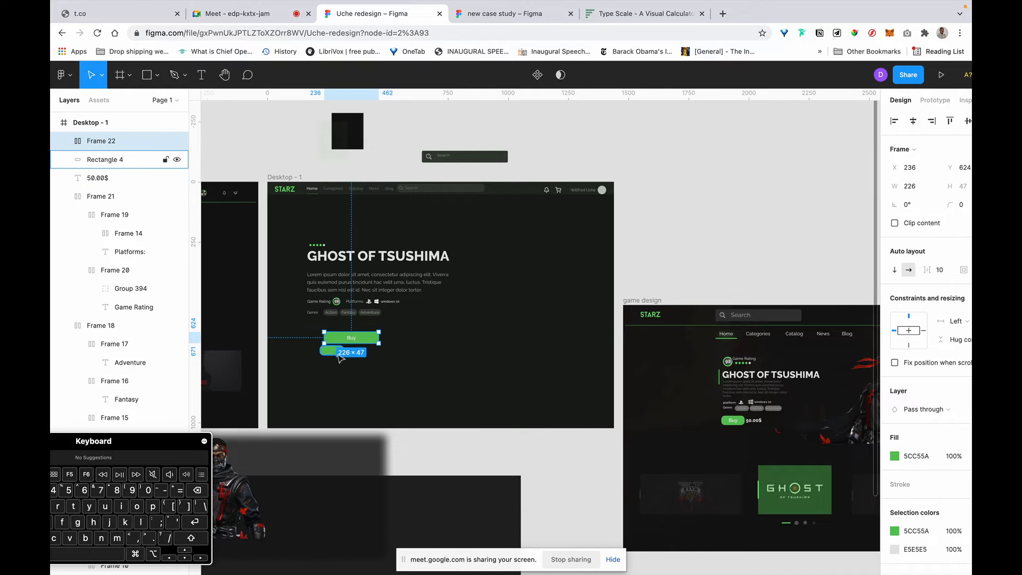
Step: Move the old button rectangle and 50.00$ text clear of the new Buy frame, and set the frame's corner radius to 16
{"action": "left_click", "coordinate": [359, 352], "text": "shift"}
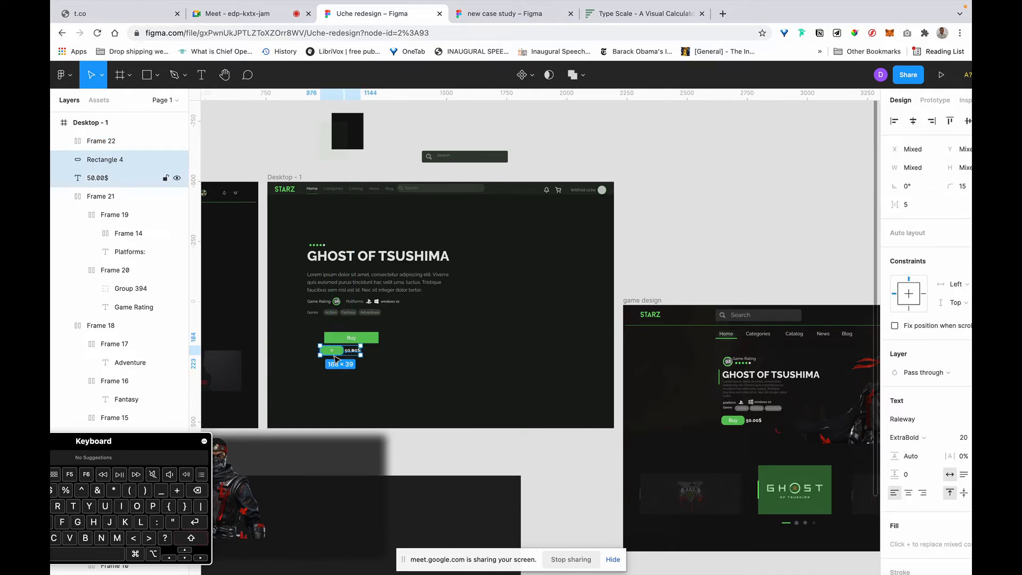
{"action": "left_click_drag", "start_coordinate": [334, 355], "coordinate": [436, 394]}
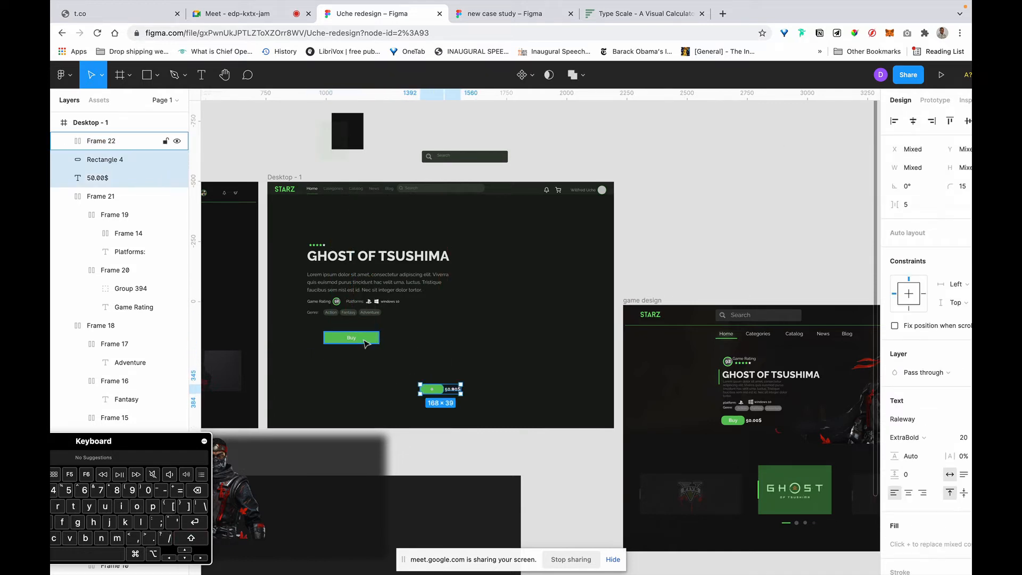
{"action": "left_click", "coordinate": [362, 340]}
{"action": "left_click", "coordinate": [966, 206]}
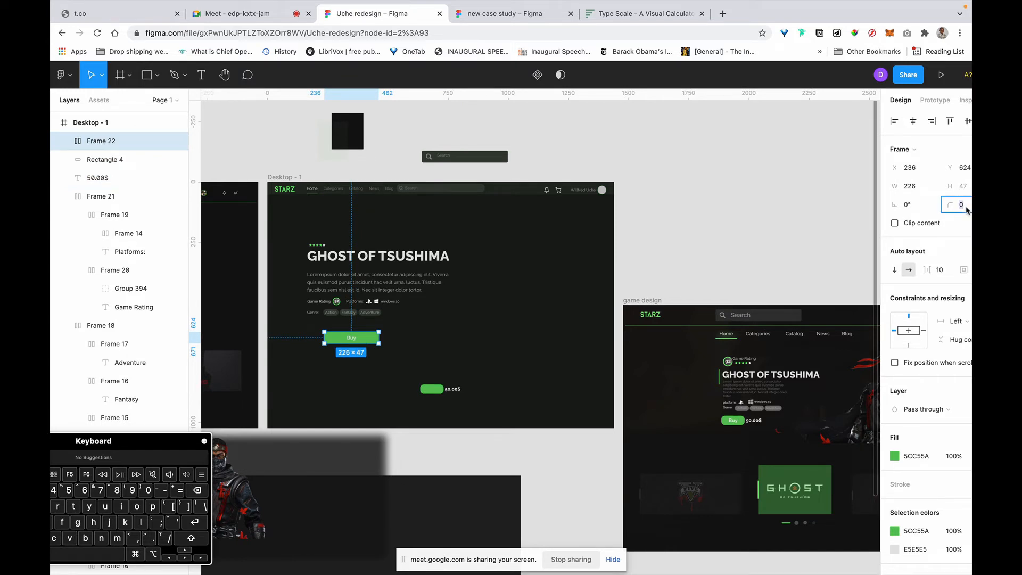
{"action": "type", "text": "16"}
{"action": "key", "text": "Return"}
Step: Align the Buy frame with the left edge of the game details at X 158, Y 620 and resize it to 251 × 62
{"action": "left_click", "coordinate": [356, 348]}
{"action": "left_click", "coordinate": [359, 344]}
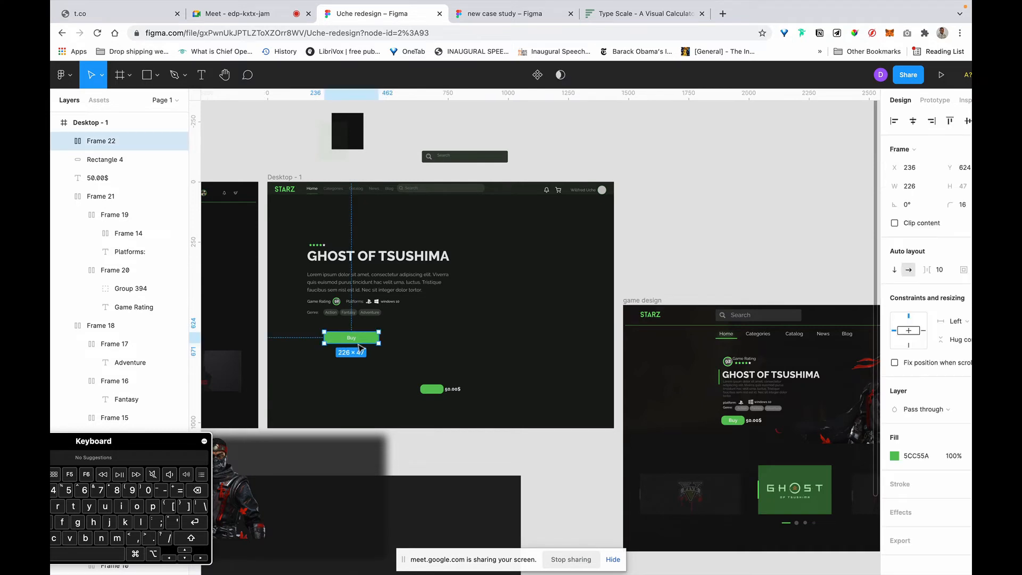
{"action": "mouse_move", "coordinate": [358, 344]}
{"action": "left_mouse_down"}
{"action": "mouse_move", "coordinate": [350, 341]}
{"action": "mouse_move", "coordinate": [380, 338]}
{"action": "mouse_move", "coordinate": [367, 338]}
{"action": "left_mouse_up"}
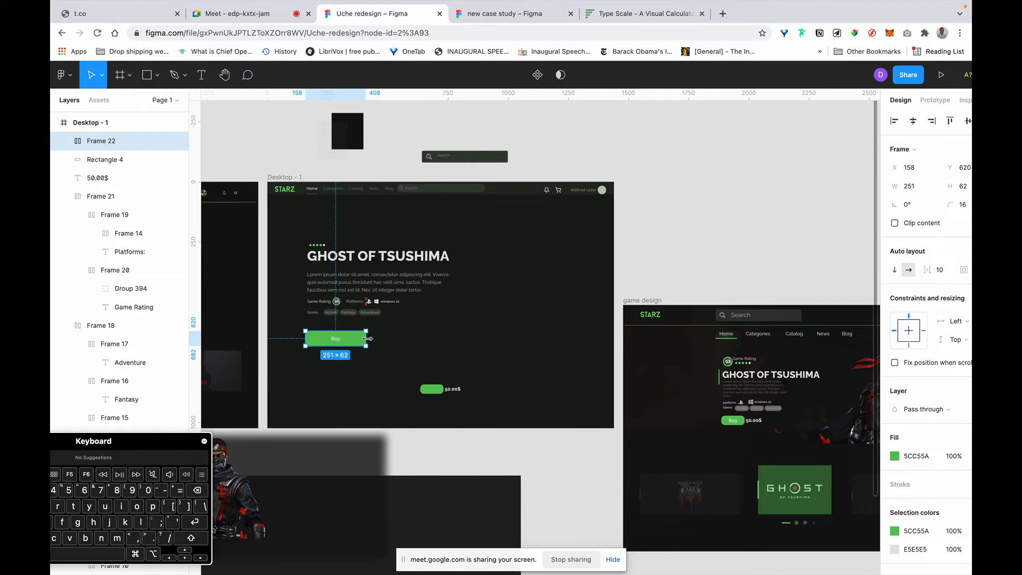
Step: Wrap the Genre label and its Action, Fantasy and Adventure tags in a horizontal auto layout frame
{"action": "left_click", "coordinate": [303, 237]}
{"action": "left_click_drag", "start_coordinate": [354, 324], "coordinate": [374, 352]}
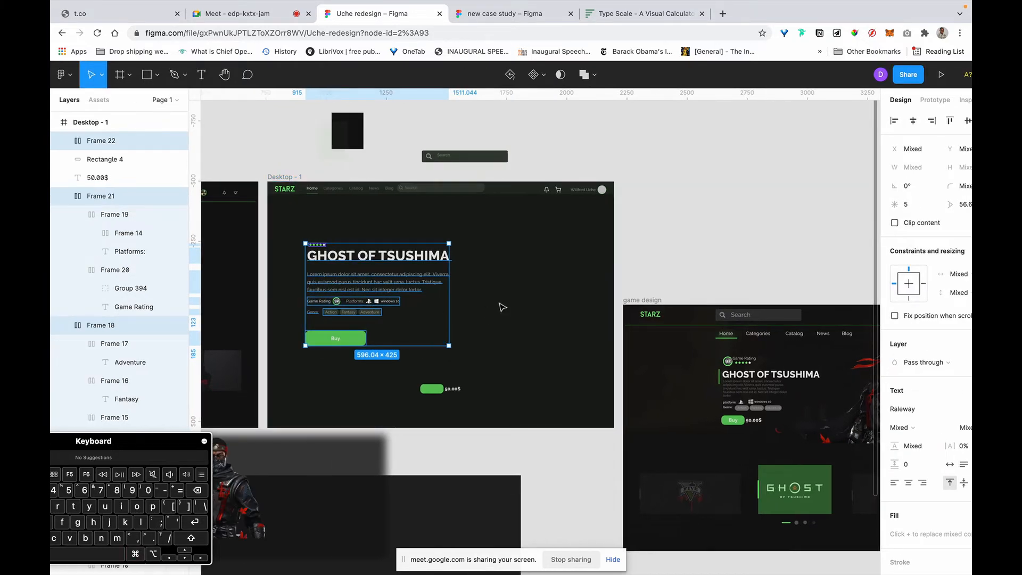
{"action": "left_click", "coordinate": [451, 304]}
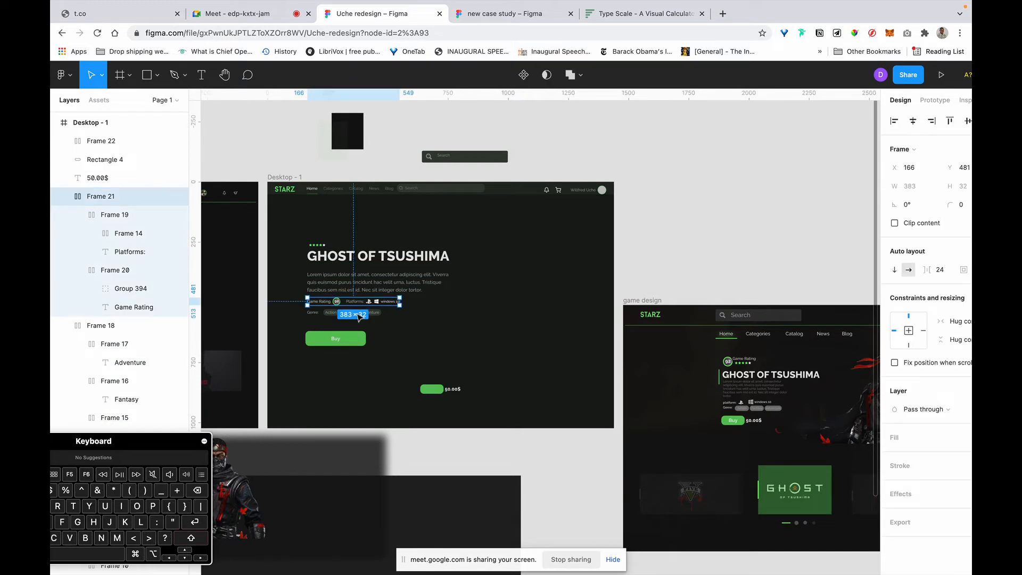
{"action": "left_click", "coordinate": [354, 302]}
{"action": "left_click", "coordinate": [323, 319]}
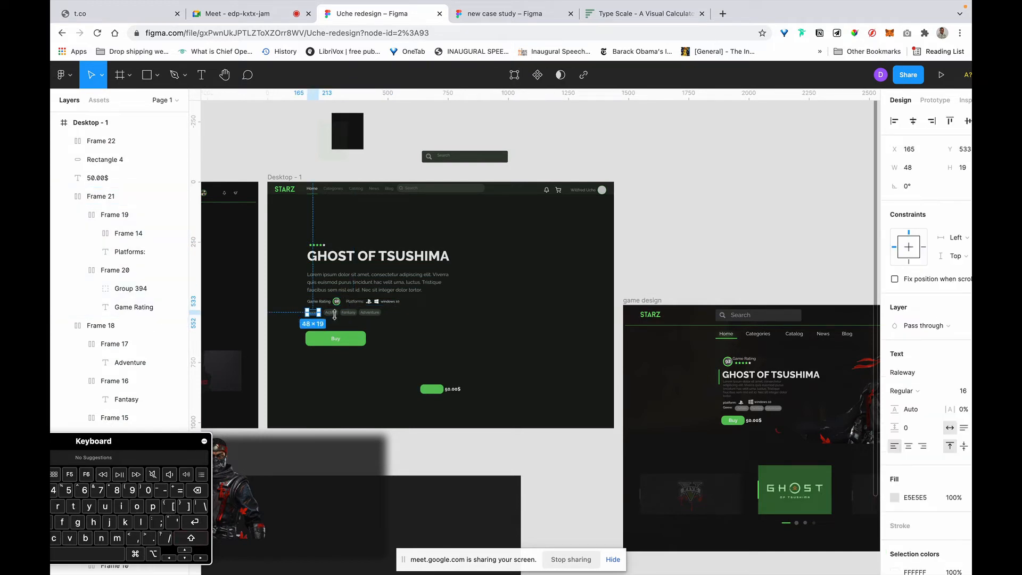
{"action": "key", "text": "shift+a"}
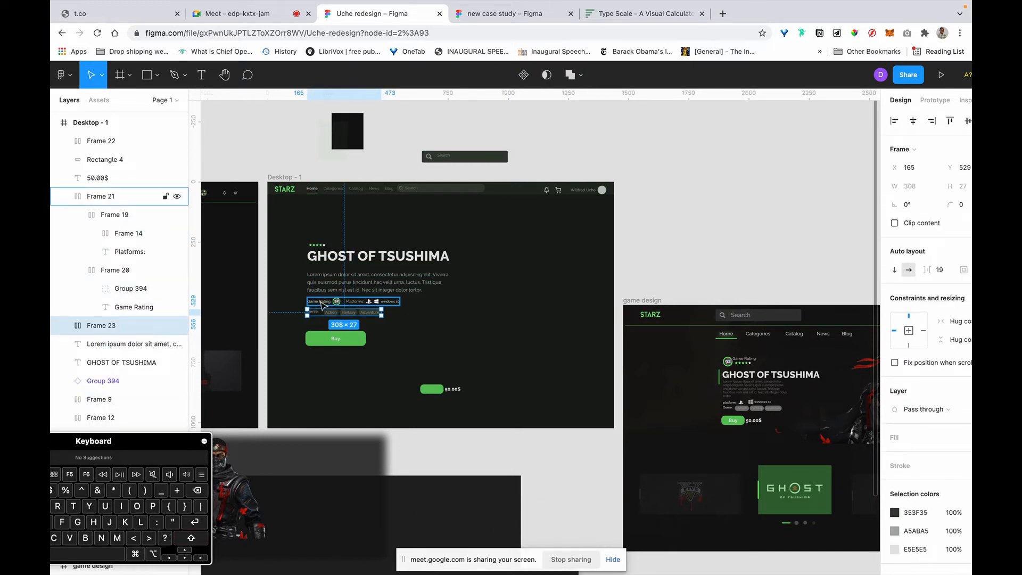
Step: Combine the Genre row with the game rating and platforms row, and wrap that pair with the description paragraph in a vertical auto layout
{"action": "left_click", "coordinate": [331, 301], "text": "shift"}
{"action": "key", "text": "shift+a"}
{"action": "left_click", "coordinate": [352, 281], "text": "shift"}
{"action": "key", "text": "shift+a"}
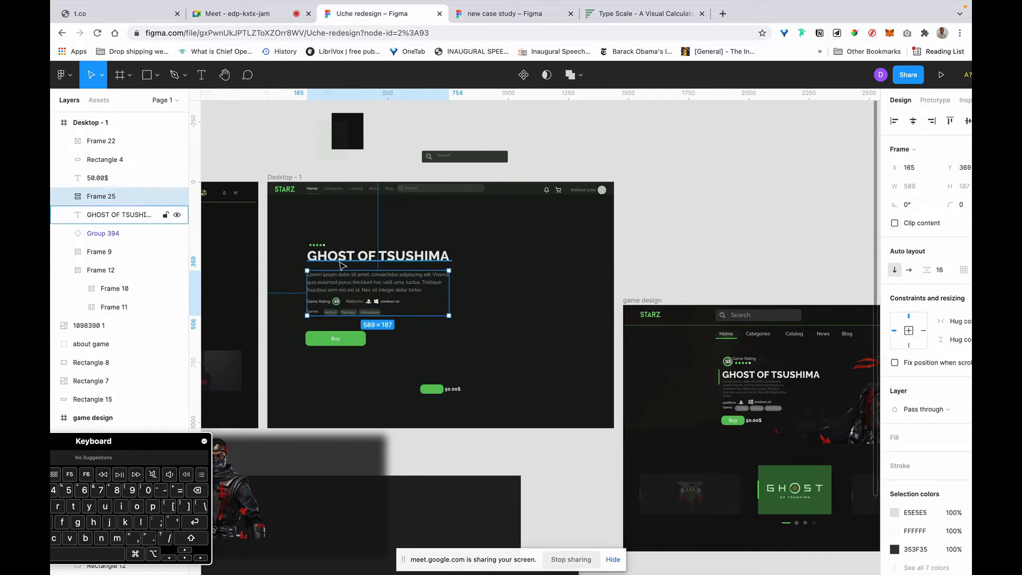
Step: Wrap the GHOST OF TSUSHIMA title and the star rating above it in an auto layout frame
{"action": "left_click", "coordinate": [344, 262]}
{"action": "left_click", "coordinate": [318, 243], "text": "shift"}
{"action": "key", "text": "shift+a"}
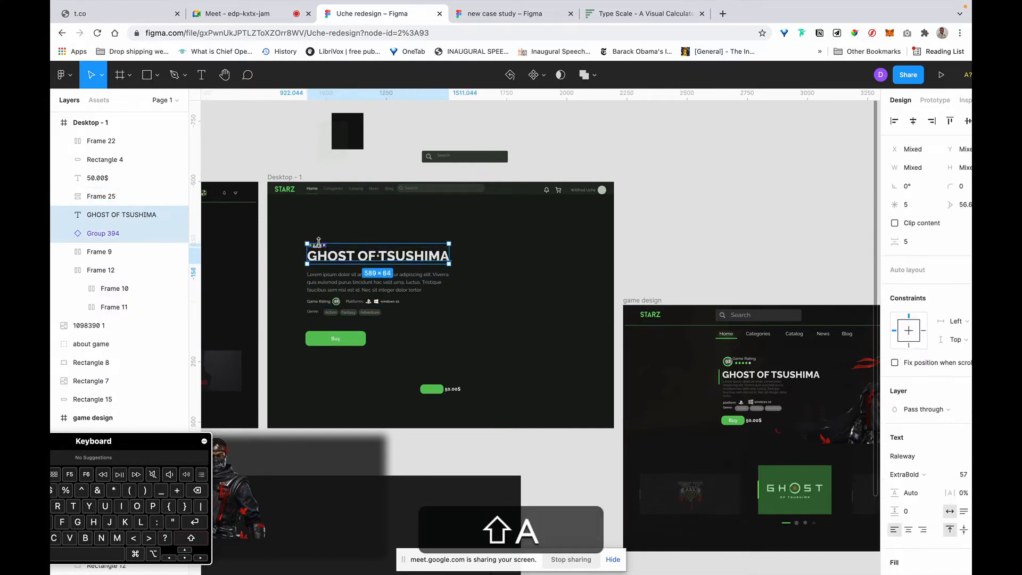
Step: Wrap the title frame, details frame and Buy button in one vertical auto layout with an item spacing of 28
{"action": "left_click", "coordinate": [378, 293], "text": "shift"}
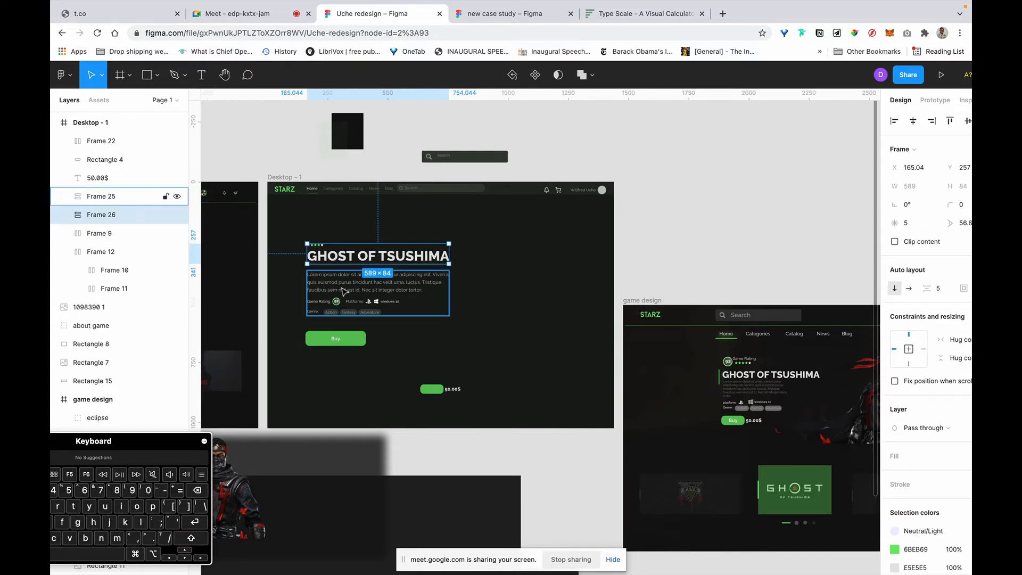
{"action": "left_click", "coordinate": [343, 346], "text": "shift"}
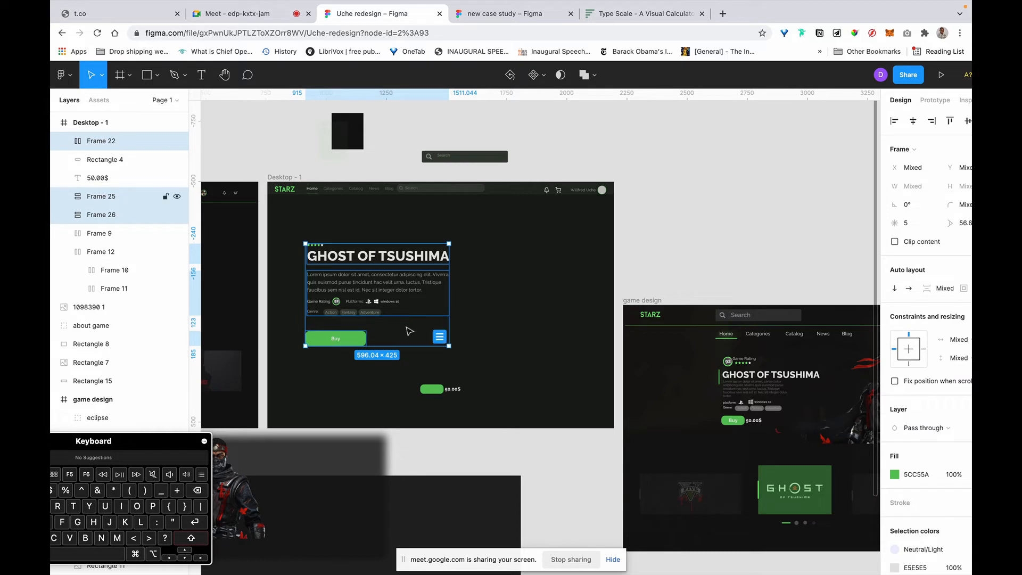
{"action": "key", "text": "shift+a"}
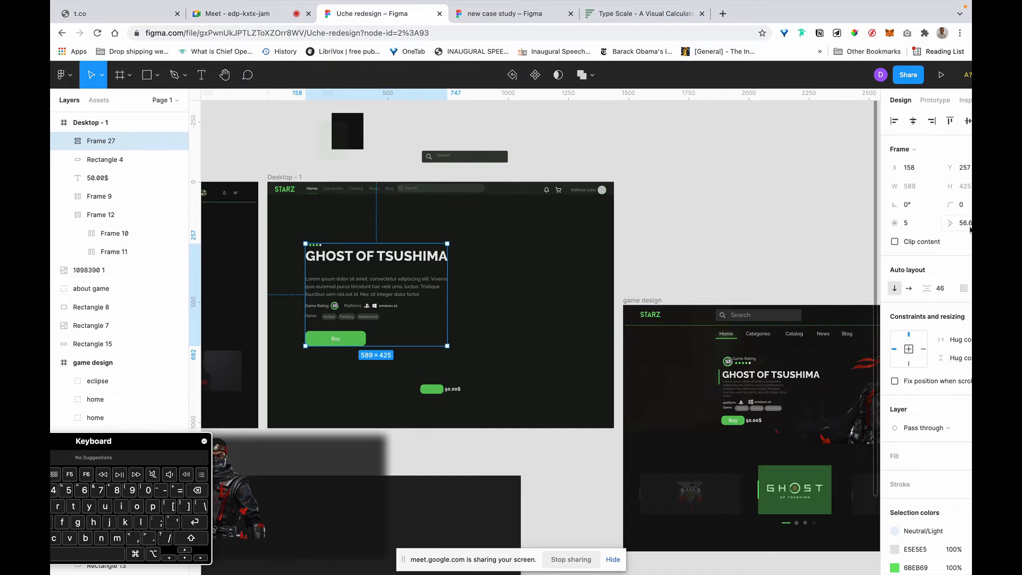
{"action": "left_click", "coordinate": [941, 288]}
{"action": "type", "text": "28"}
{"action": "key", "text": "Return"}
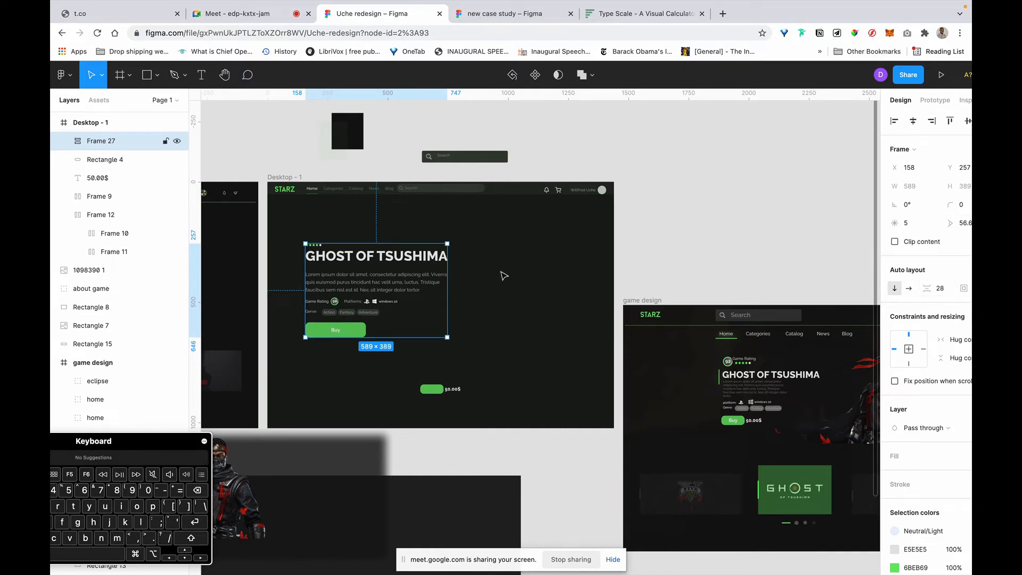
{"action": "left_click", "coordinate": [696, 260]}
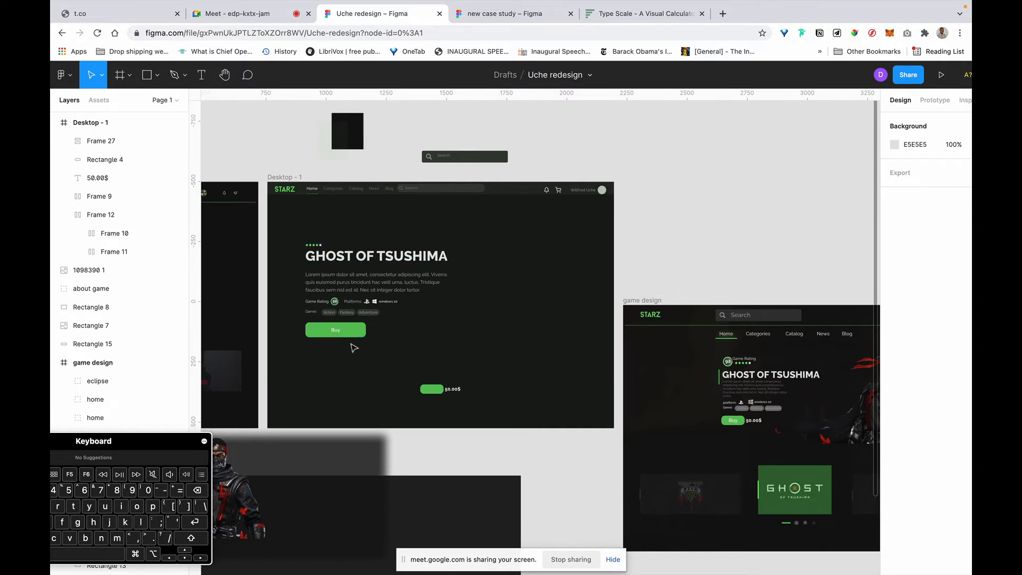
Step: Change the Buy button's label to "Buy for $50.00"
{"action": "left_click", "coordinate": [453, 391]}
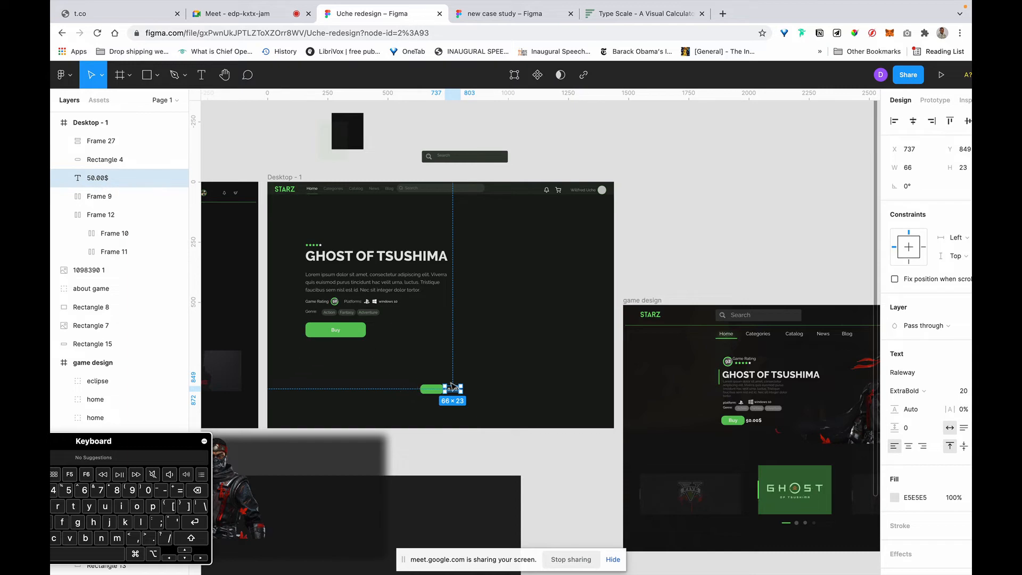
{"action": "scroll", "coordinate": [339, 332], "scroll_direction": "up", "scroll_amount": 5}
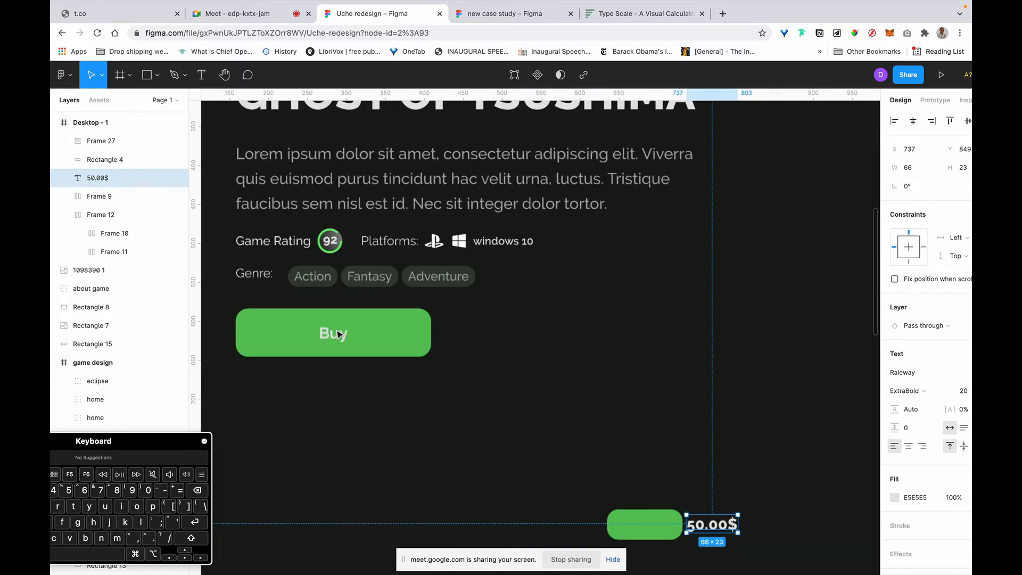
{"action": "double_click", "coordinate": [338, 334]}
{"action": "double_click", "coordinate": [335, 337]}
{"action": "double_click", "coordinate": [336, 338]}
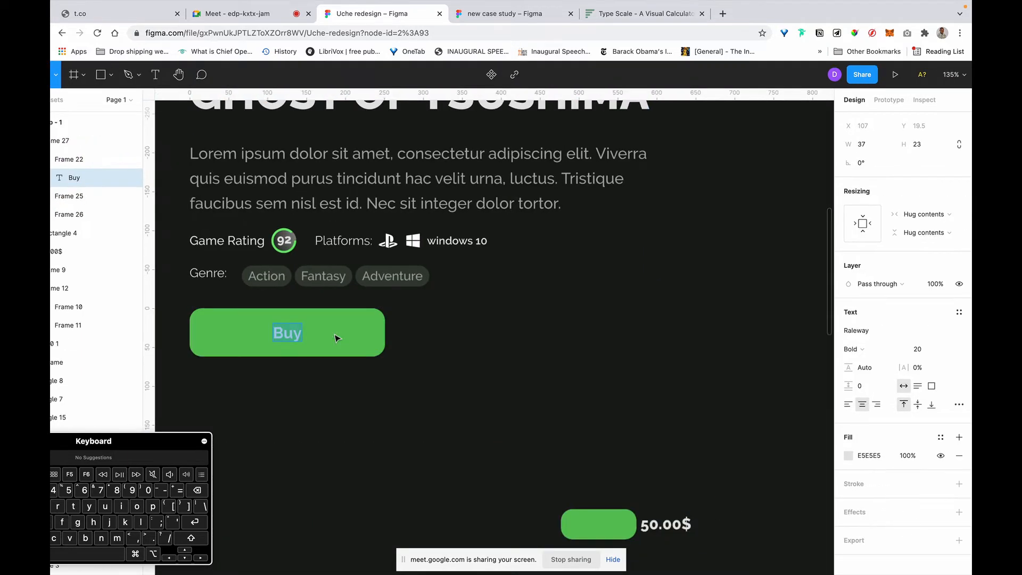
{"action": "key", "text": "Right"}
{"action": "type", "text": "fo"}
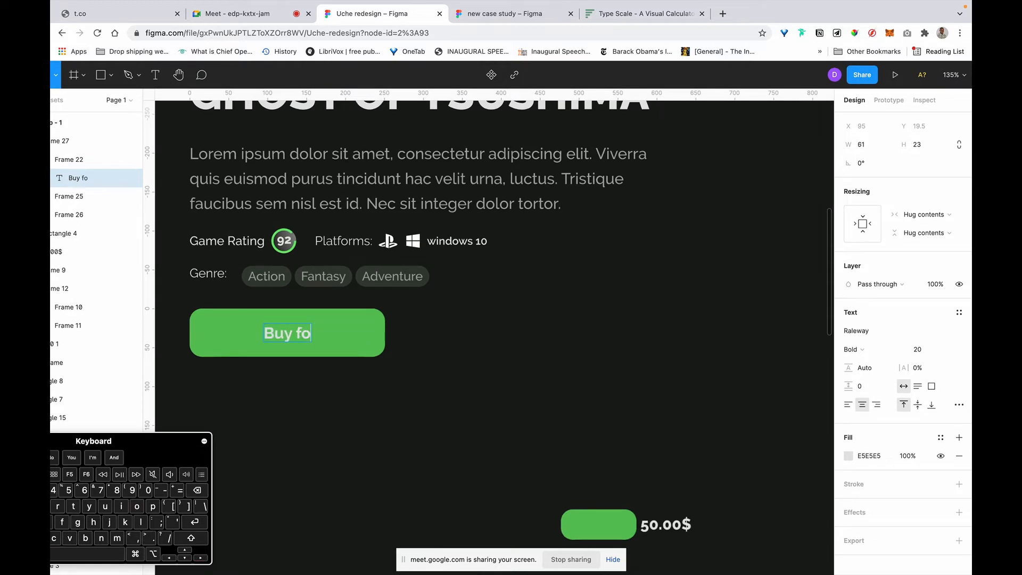
{"action": "type", "text": "r %"}
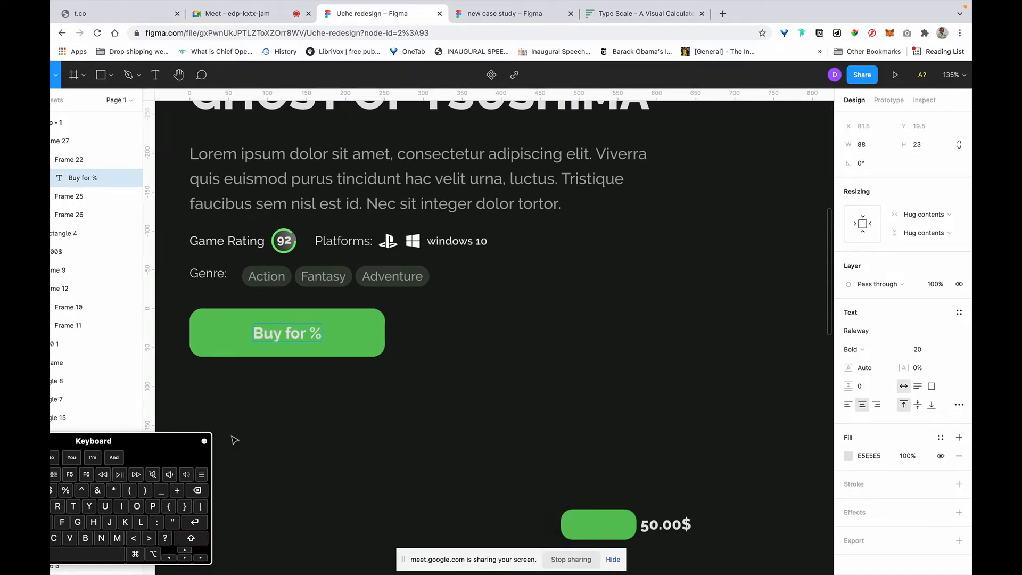
{"action": "type", "text": "0"}
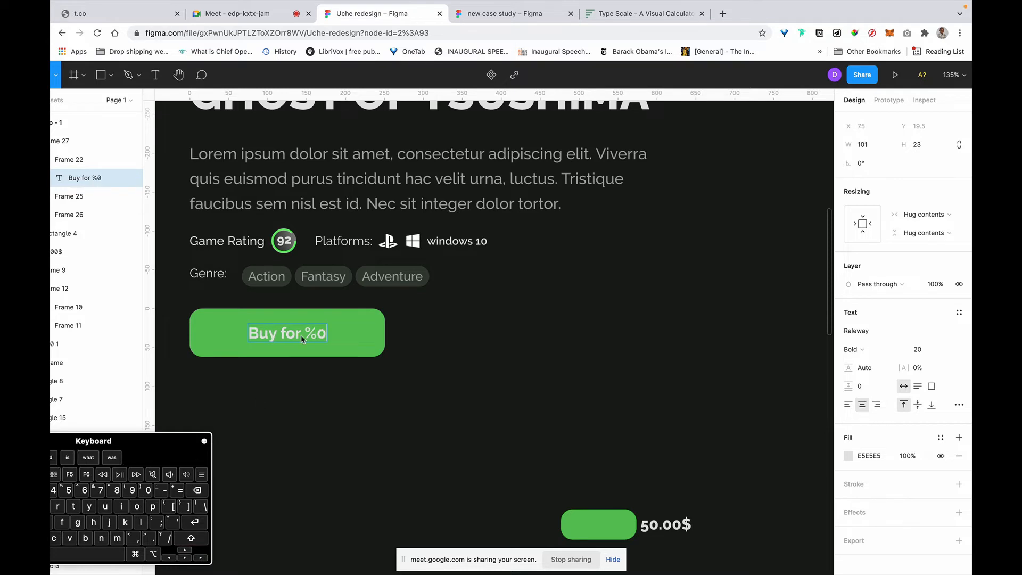
{"action": "key", "text": "BackSpace"}
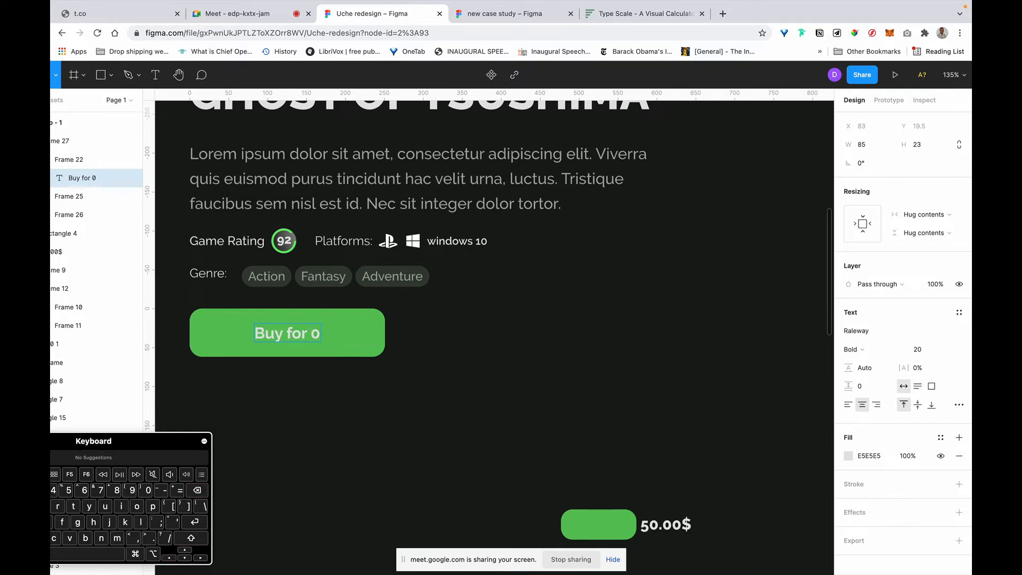
{"action": "type", "text": "50.00"}
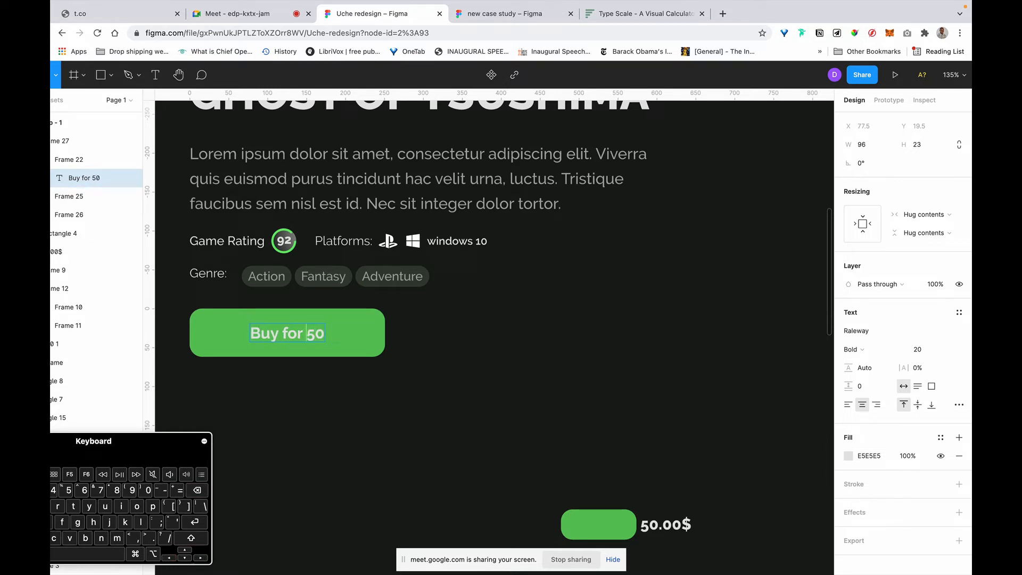
{"action": "type", "text": "$"}
{"action": "key", "text": "shift+Right"}
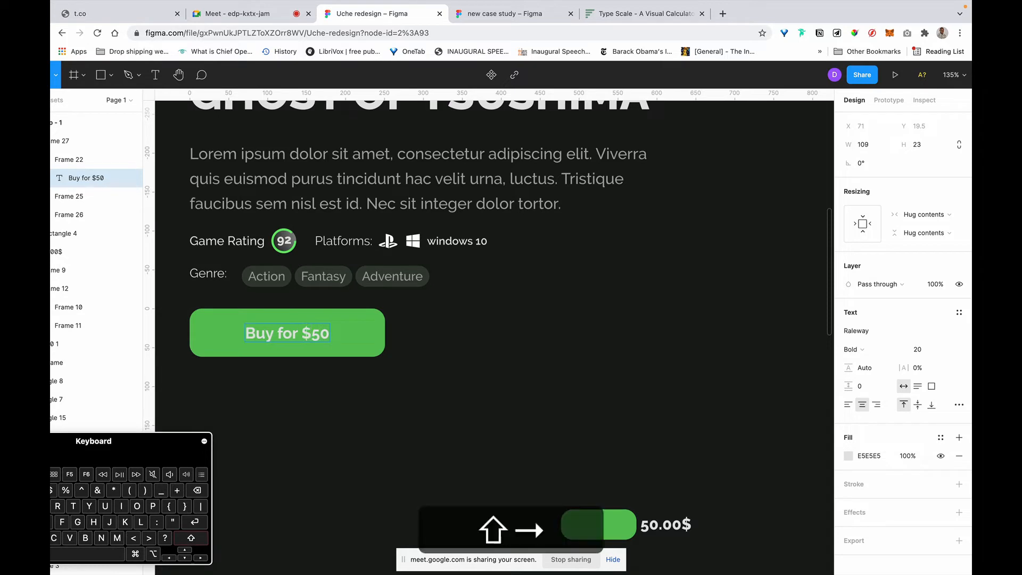
{"action": "type", "text": "."}
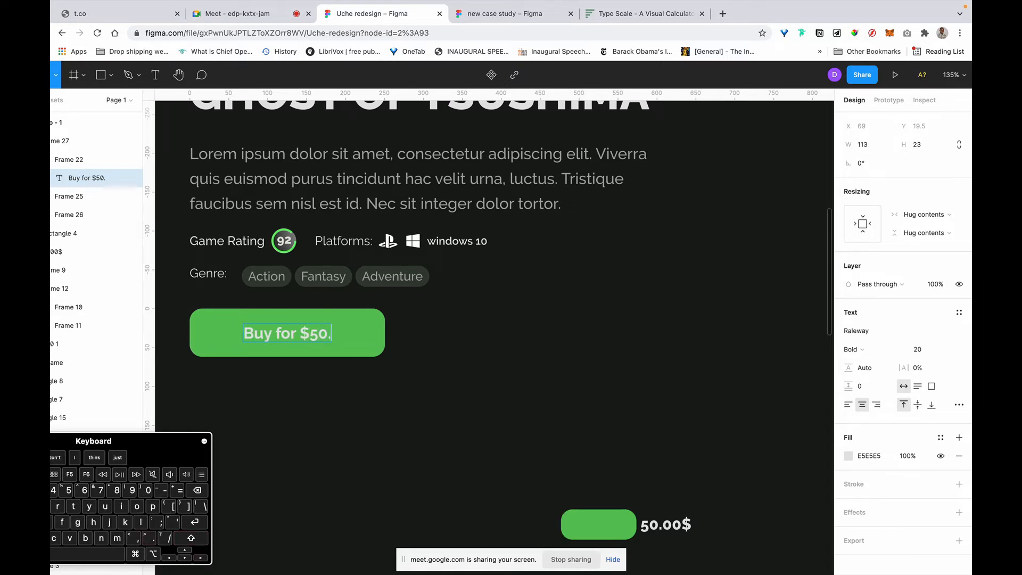
{"action": "left_click", "coordinate": [149, 489]}
{"action": "left_click", "coordinate": [150, 490]}
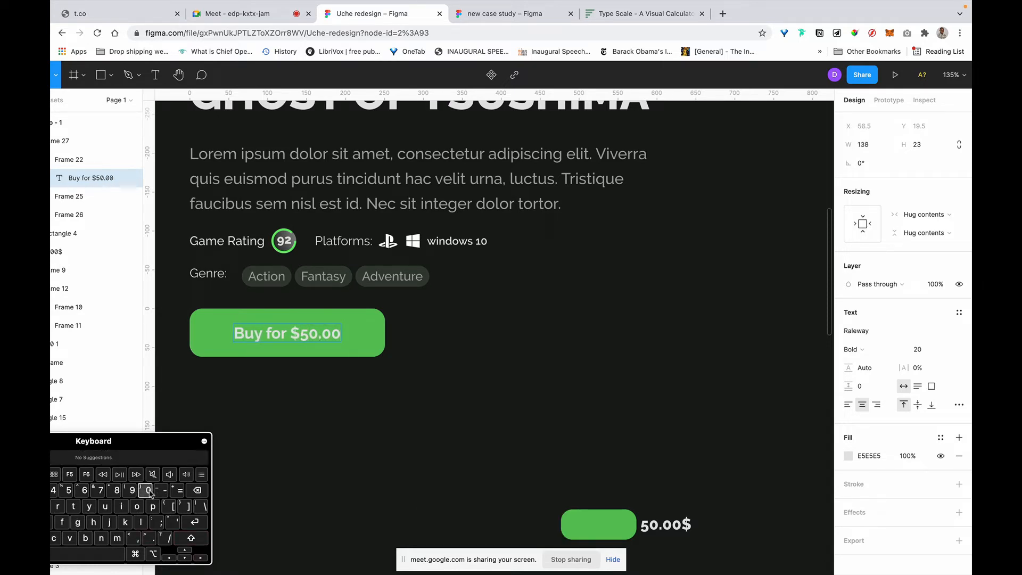
{"action": "left_click", "coordinate": [394, 474]}
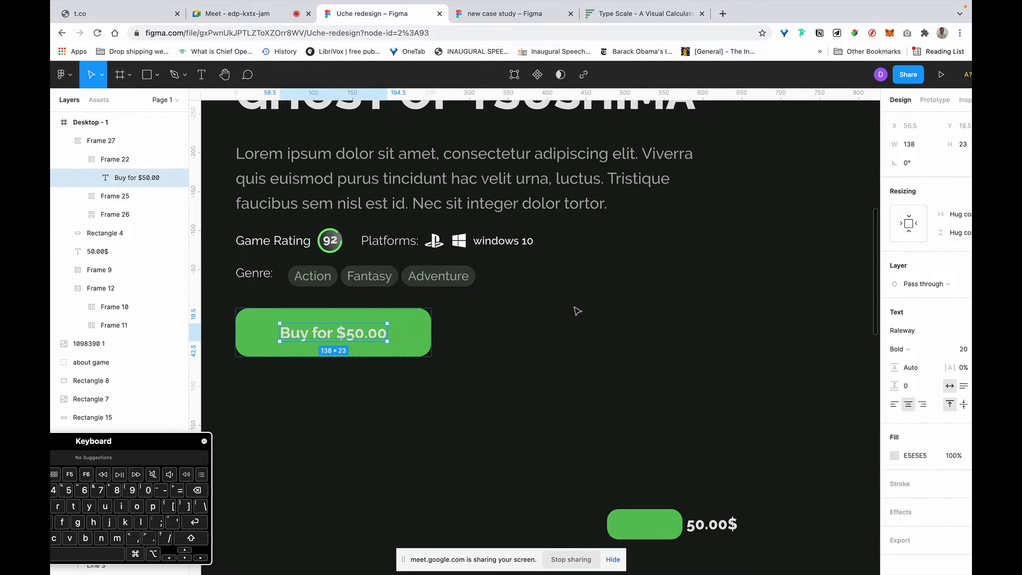
{"action": "left_click", "coordinate": [514, 354]}
Step: Darken the Buy button's green fill by setting its HSL lightness to 45
{"action": "left_click", "coordinate": [424, 341]}
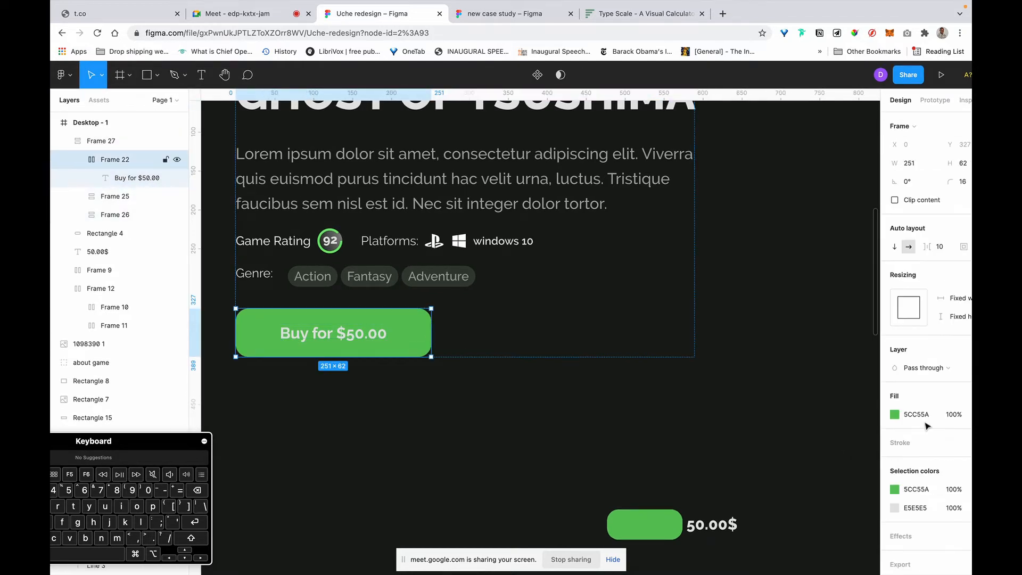
{"action": "left_click", "coordinate": [895, 415]}
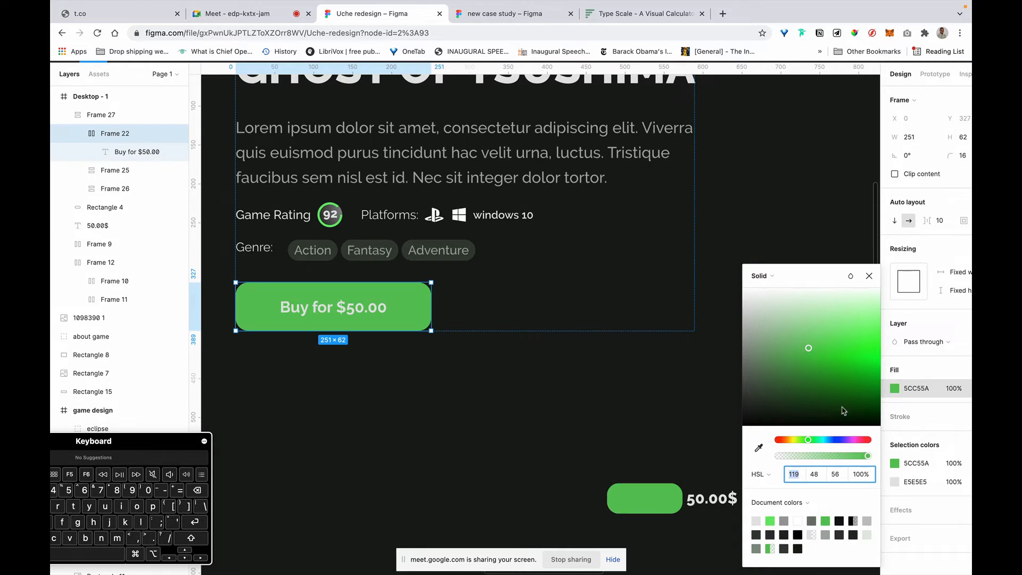
{"action": "type", "text": "45"}
{"action": "key", "text": "Return"}
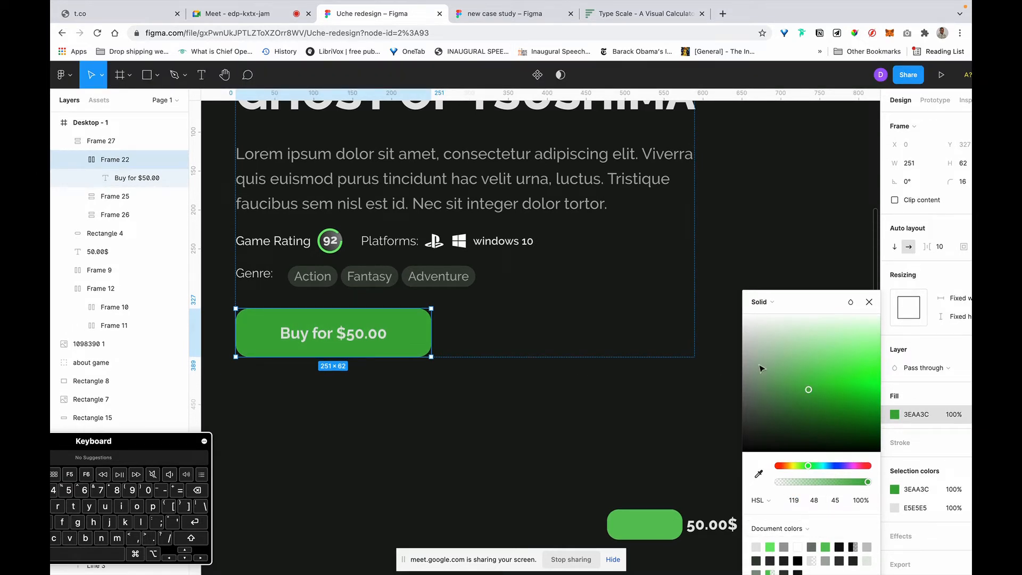
{"action": "left_click", "coordinate": [869, 302]}
{"action": "left_click", "coordinate": [816, 305]}
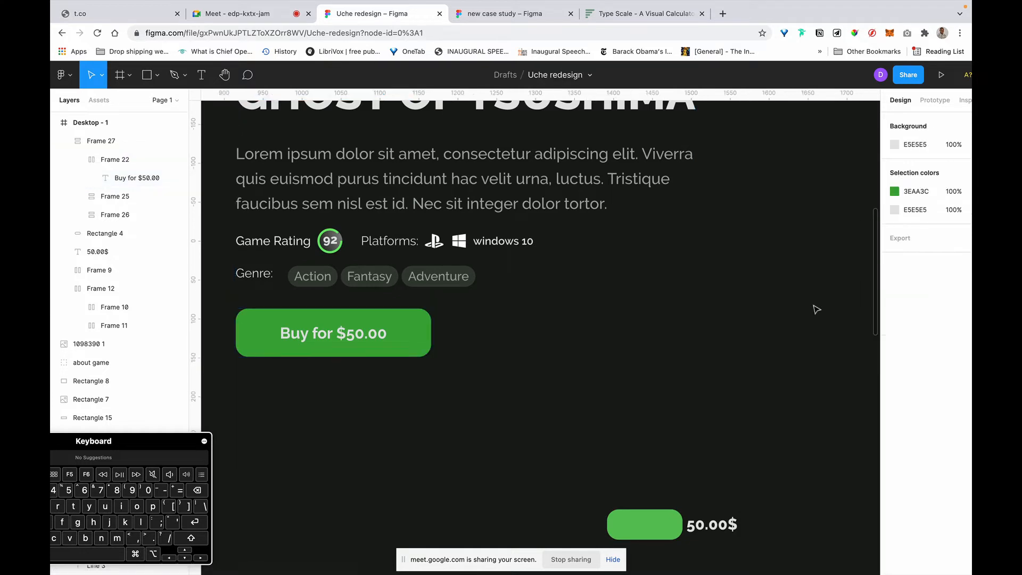
Step: Delete the old green button rectangle and the separate 50.00$ price text
{"action": "scroll", "coordinate": [814, 305], "scroll_direction": "down", "scroll_amount": 5}
{"action": "scroll", "coordinate": [817, 309], "scroll_direction": "right", "scroll_amount": 1}
{"action": "scroll", "coordinate": [817, 309], "scroll_direction": "up", "scroll_amount": 1}
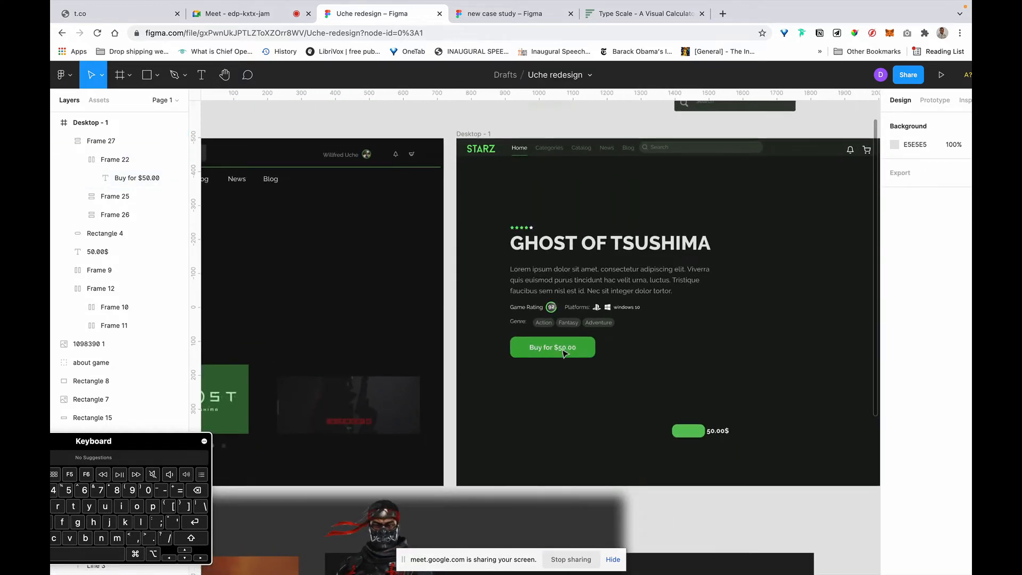
{"action": "left_click", "coordinate": [699, 437]}
{"action": "left_click", "coordinate": [698, 435], "text": "shift"}
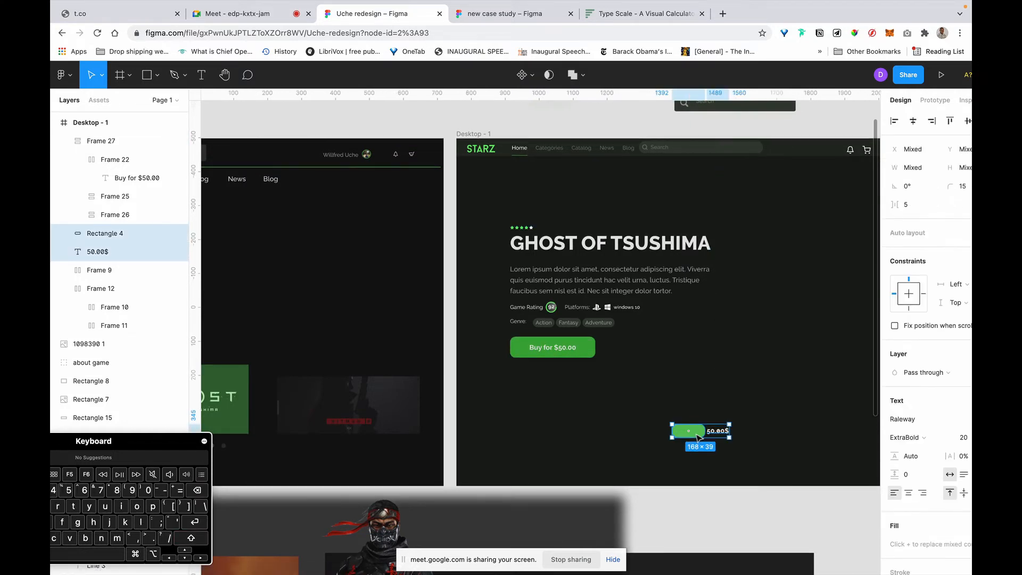
{"action": "key", "text": "BackSpace"}
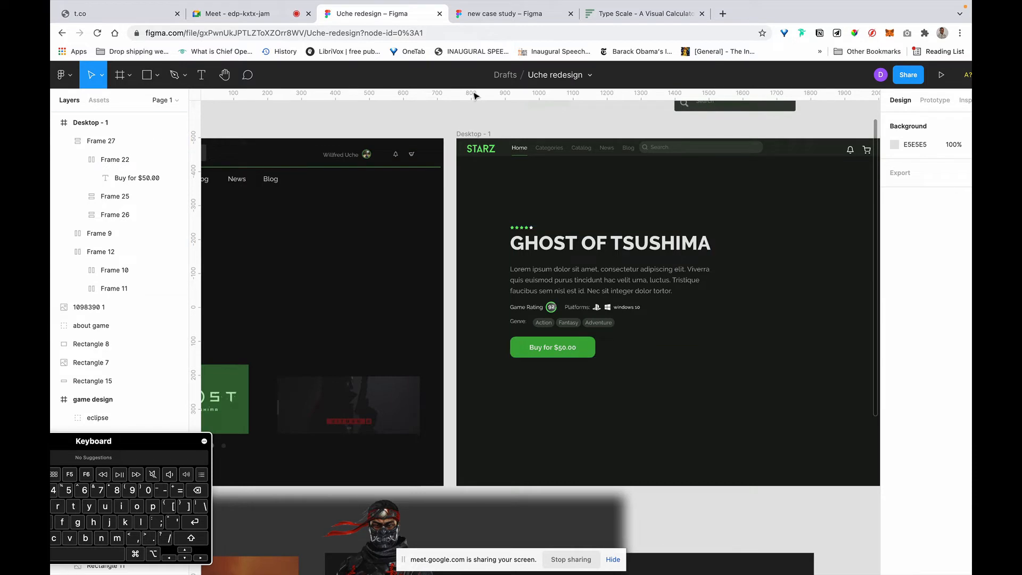
Step: Copy the old Buy button and 50.00$ price group from the game design frame onto Desktop - 1
{"action": "key", "text": "super+/"}
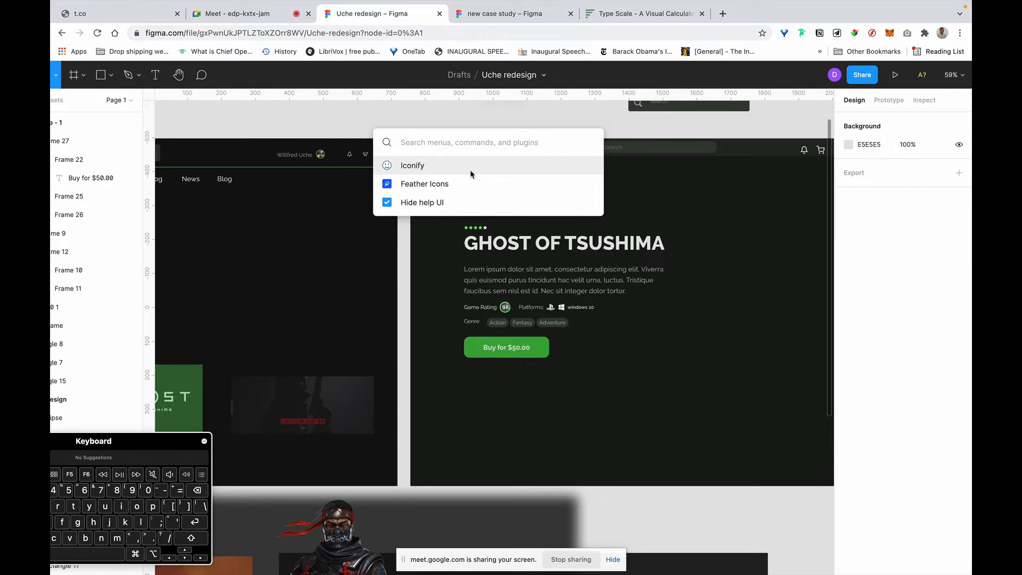
{"action": "scroll", "coordinate": [539, 304], "scroll_direction": "right", "scroll_amount": 15}
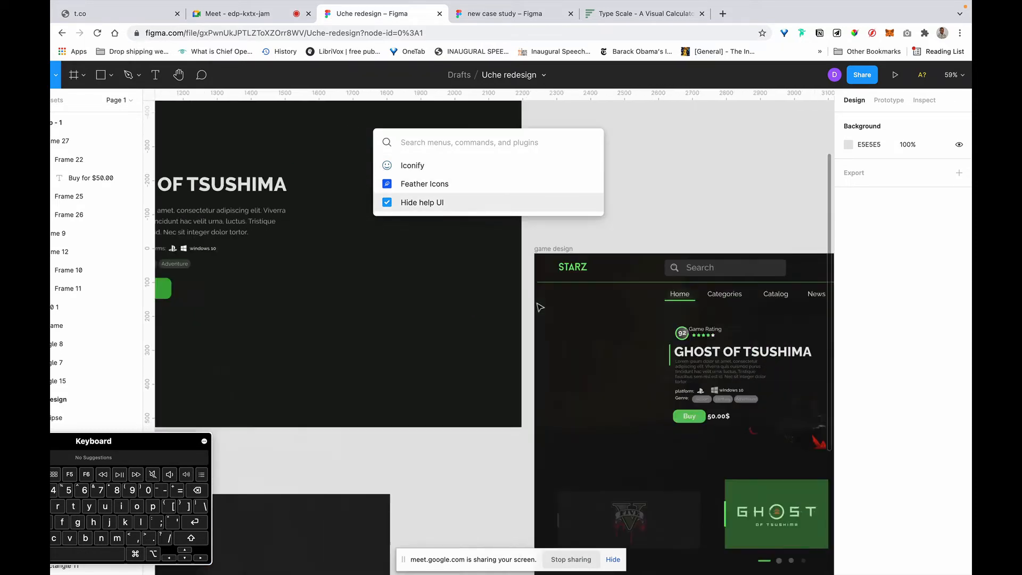
{"action": "left_click", "coordinate": [628, 402]}
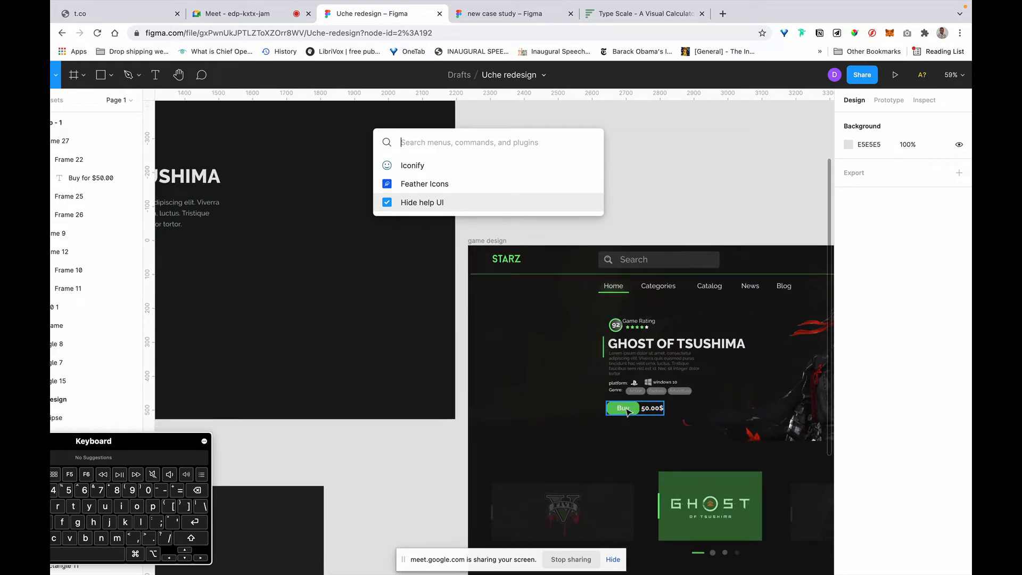
{"action": "left_click_drag", "start_coordinate": [369, 337], "coordinate": [279, 297]}
Step: Launch the A11y - Color Contrast Checker plugin
{"action": "key", "text": "super+slash"}
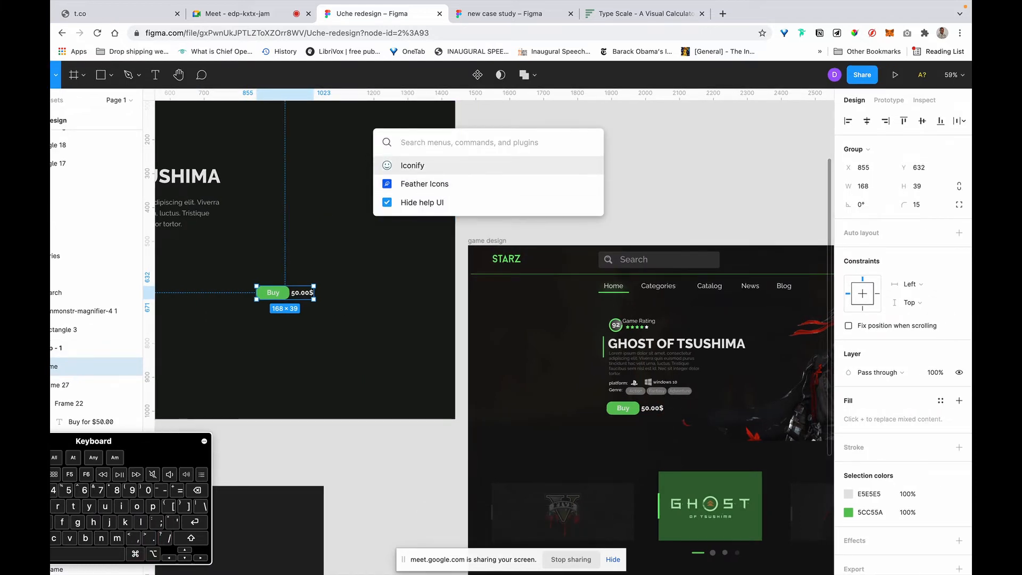
{"action": "type", "text": "a11y"}
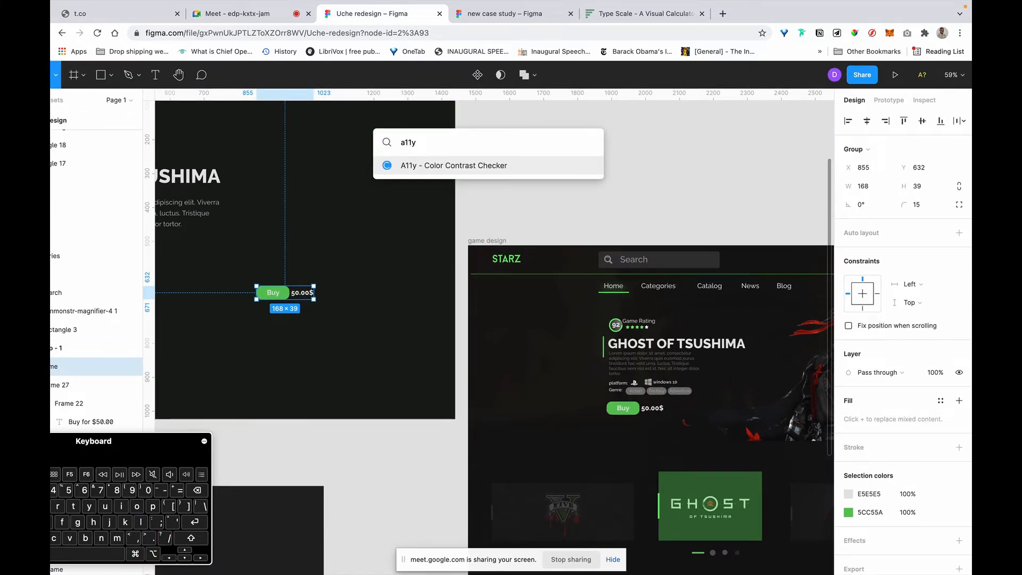
{"action": "key", "text": "Return"}
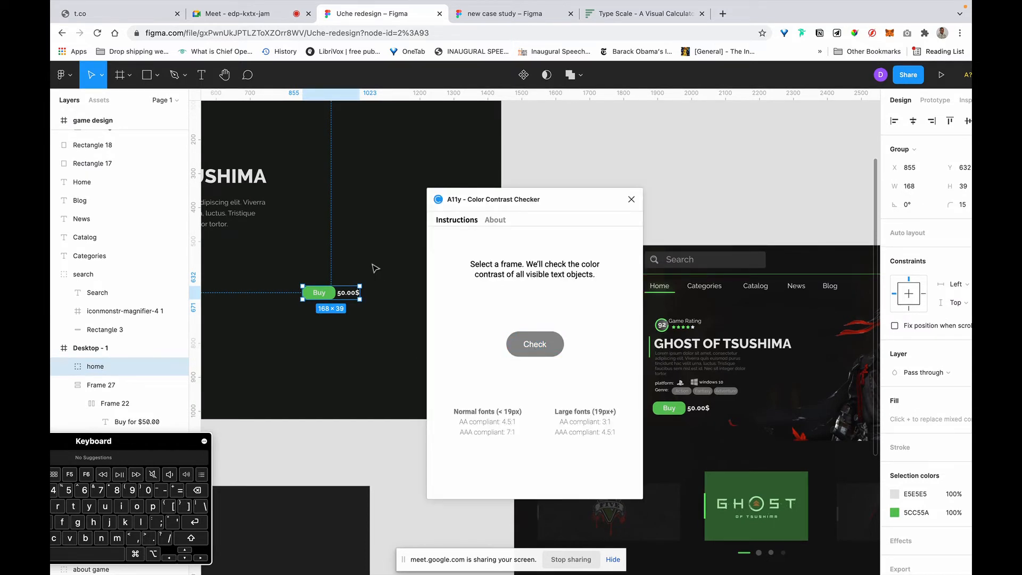
{"action": "key", "text": "Escape"}
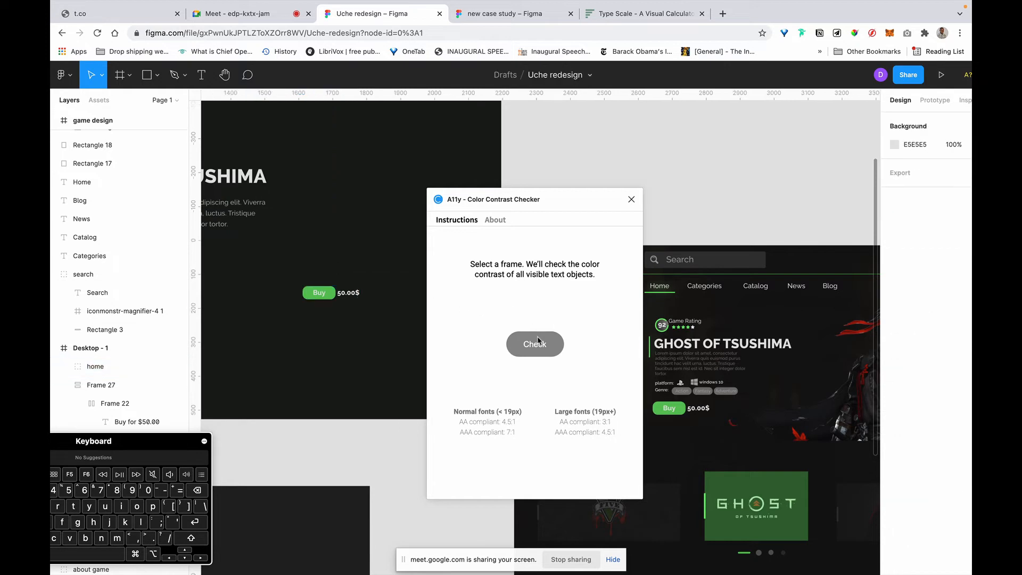
Step: Wrap the copied Buy and price group in a frame and run the contrast check on it
{"action": "left_click", "coordinate": [331, 301]}
{"action": "right_click", "coordinate": [331, 301]}
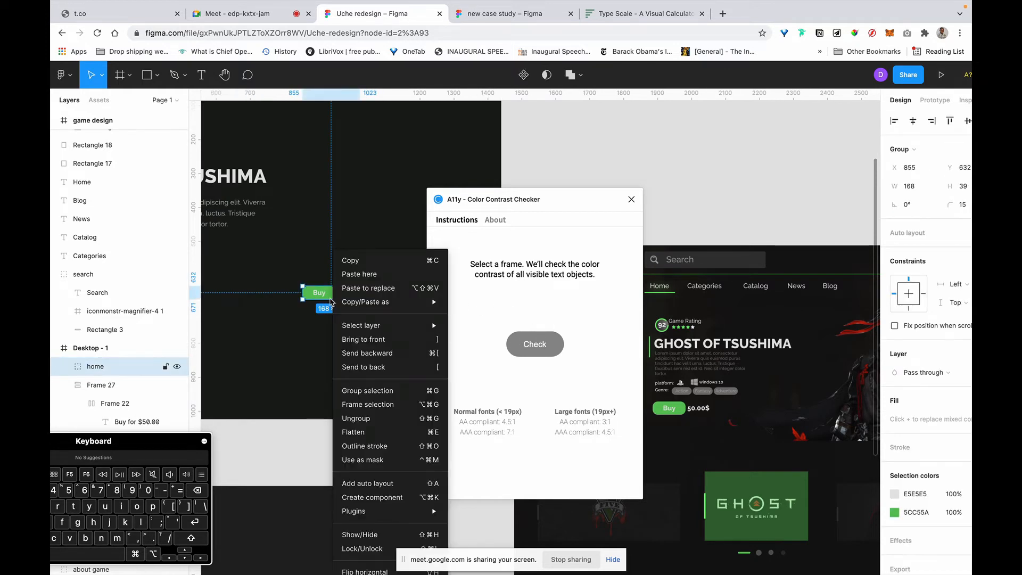
{"action": "scroll", "coordinate": [389, 407], "scroll_direction": "right", "scroll_amount": 2}
{"action": "left_click", "coordinate": [389, 406]}
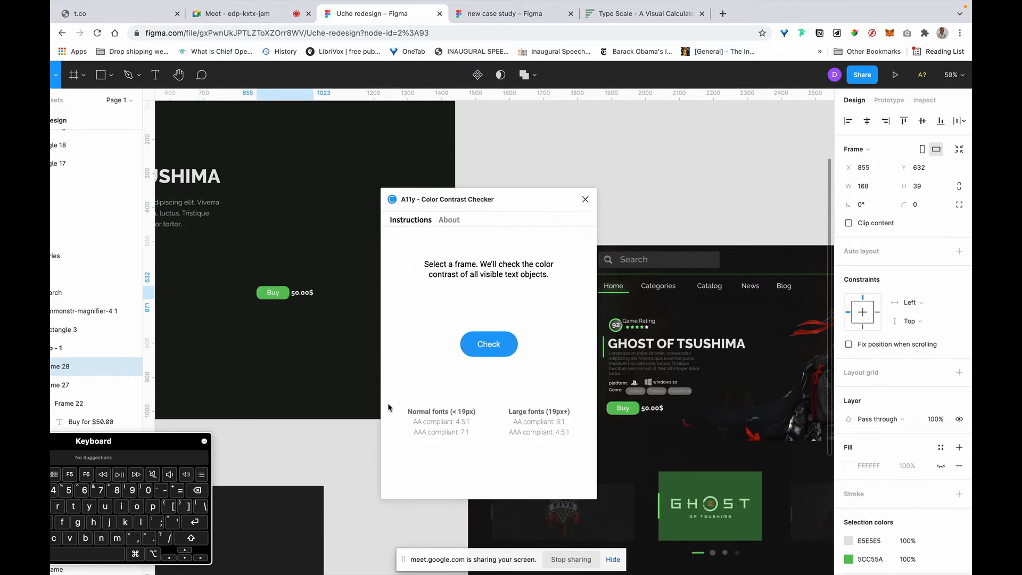
{"action": "left_click", "coordinate": [486, 346]}
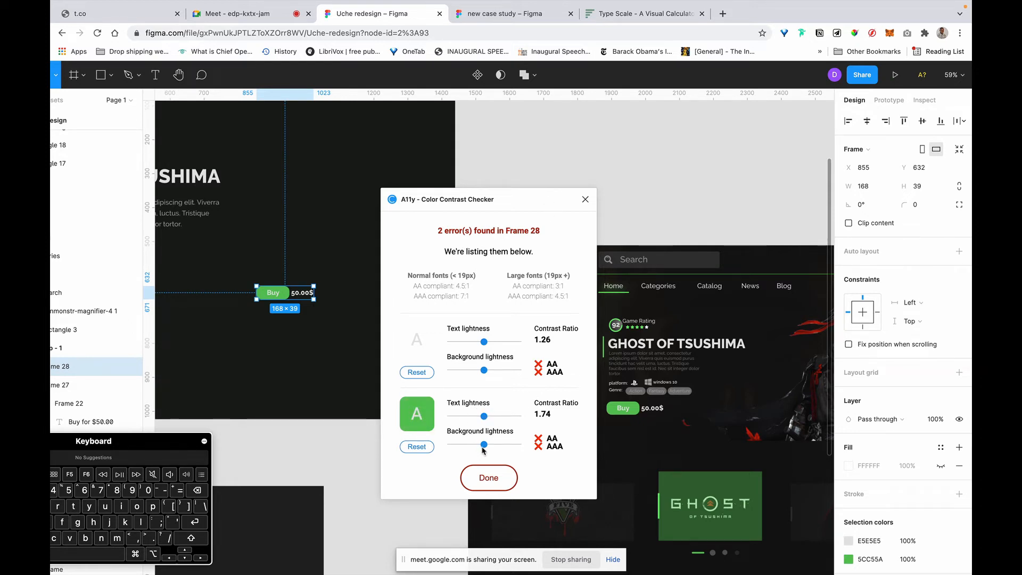
Step: Adjust the copied Buy button in the contrast checker, lightening its text and darkening its background to 319A2F
{"action": "mouse_move", "coordinate": [485, 421]}
{"action": "left_mouse_down"}
{"action": "mouse_move", "coordinate": [531, 420]}
{"action": "mouse_move", "coordinate": [485, 422]}
{"action": "left_mouse_up"}
{"action": "mouse_move", "coordinate": [482, 450]}
{"action": "left_mouse_down"}
{"action": "mouse_move", "coordinate": [469, 450]}
{"action": "mouse_move", "coordinate": [515, 445]}
{"action": "mouse_move", "coordinate": [473, 445]}
{"action": "left_mouse_up"}
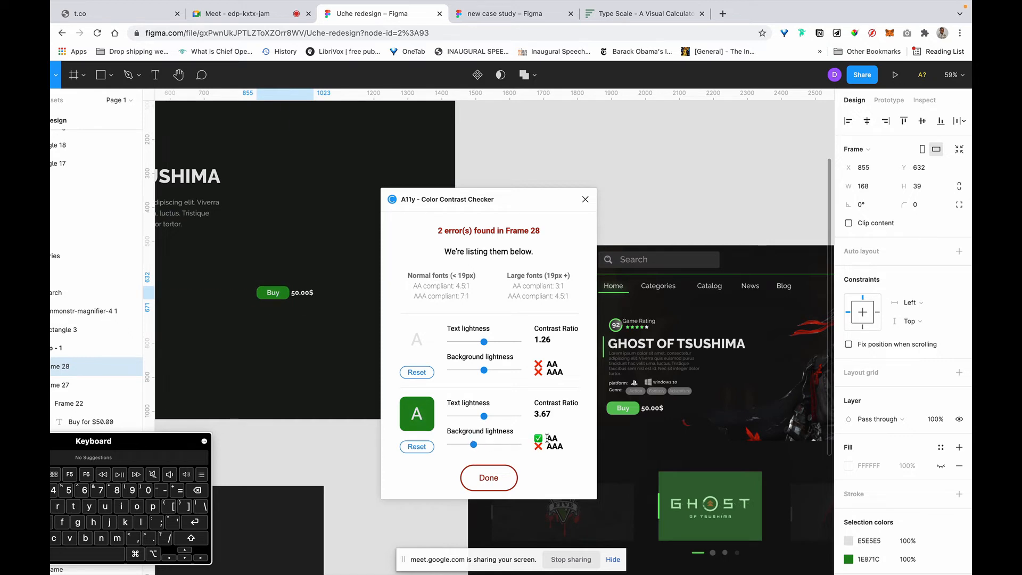
{"action": "left_click_drag", "start_coordinate": [547, 438], "coordinate": [575, 452]}
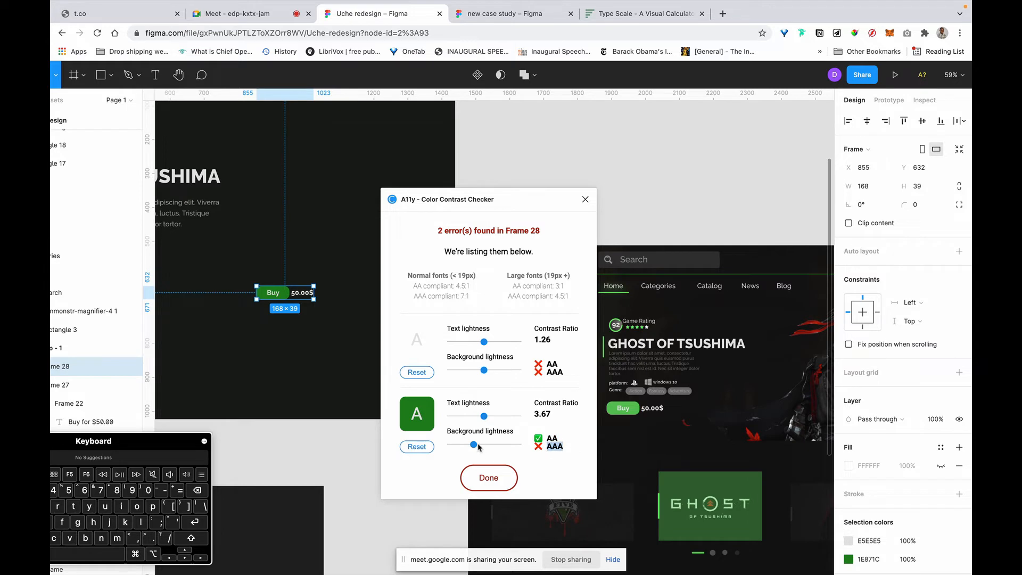
{"action": "left_click_drag", "start_coordinate": [475, 446], "coordinate": [511, 421]}
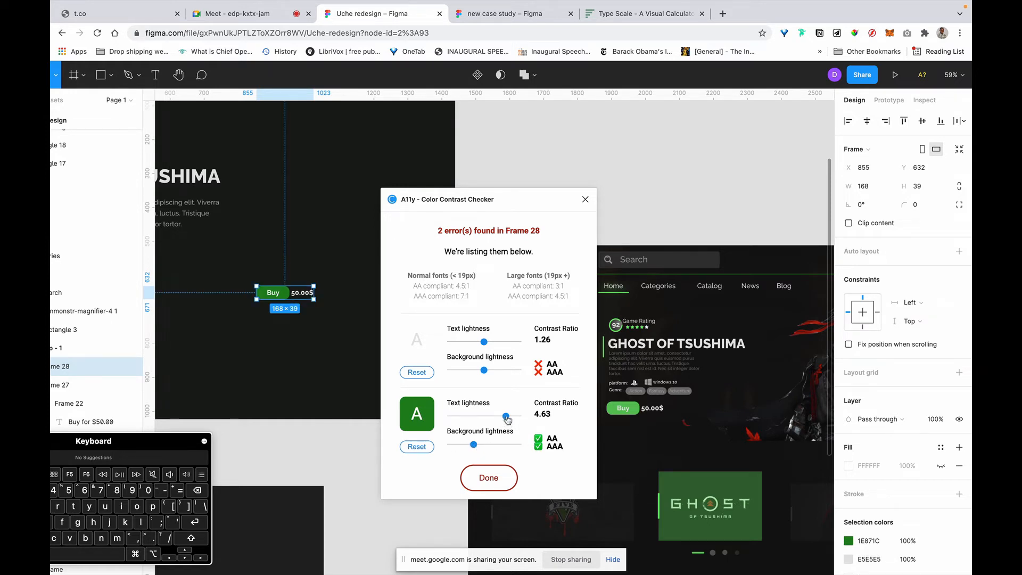
{"action": "left_click_drag", "start_coordinate": [506, 416], "coordinate": [513, 418]}
{"action": "left_click_drag", "start_coordinate": [474, 446], "coordinate": [475, 445]}
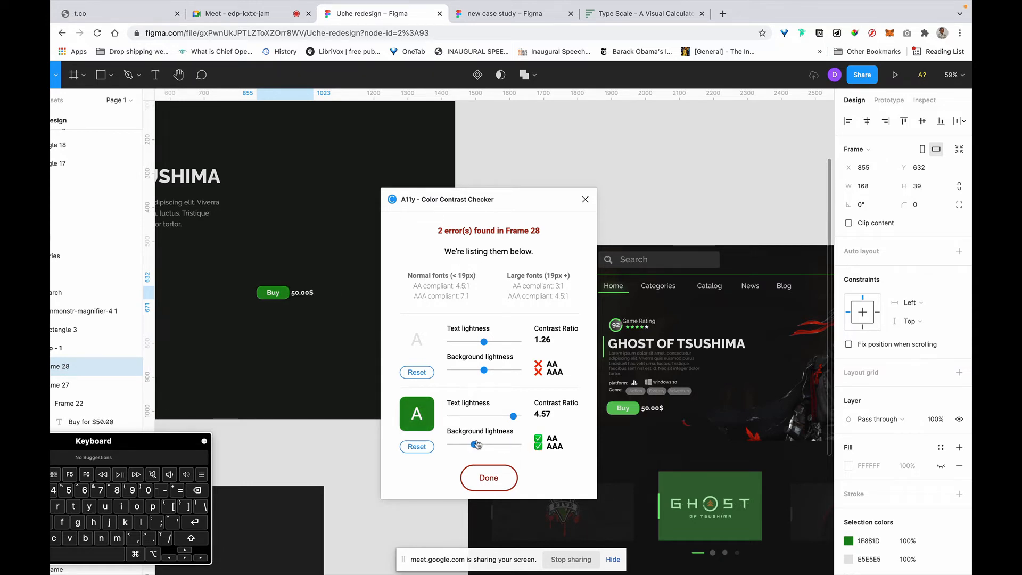
{"action": "mouse_move", "coordinate": [513, 416]}
{"action": "left_mouse_down"}
{"action": "mouse_move", "coordinate": [452, 418]}
{"action": "mouse_move", "coordinate": [497, 418]}
{"action": "left_mouse_up"}
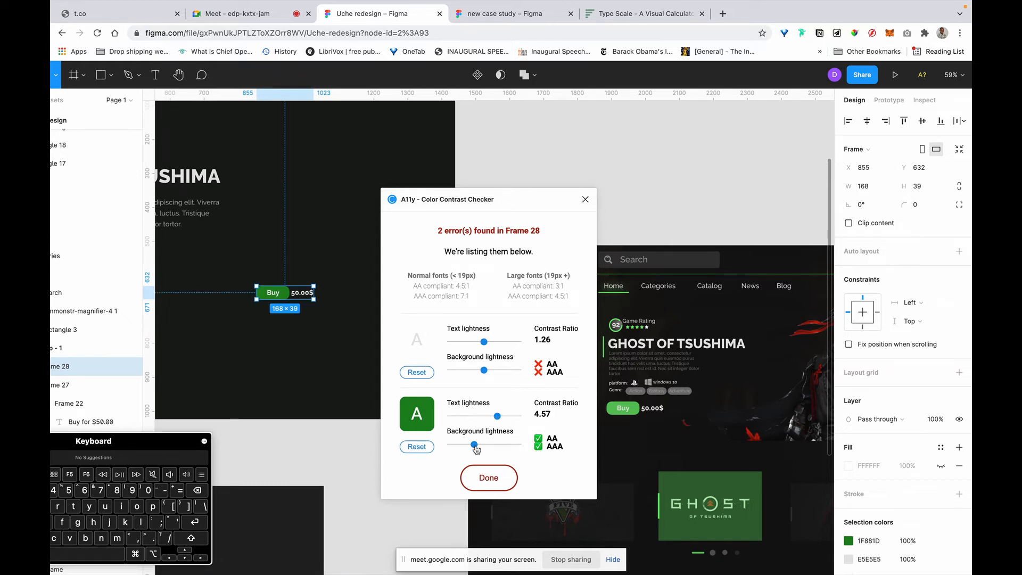
{"action": "left_click_drag", "start_coordinate": [475, 447], "coordinate": [478, 447]}
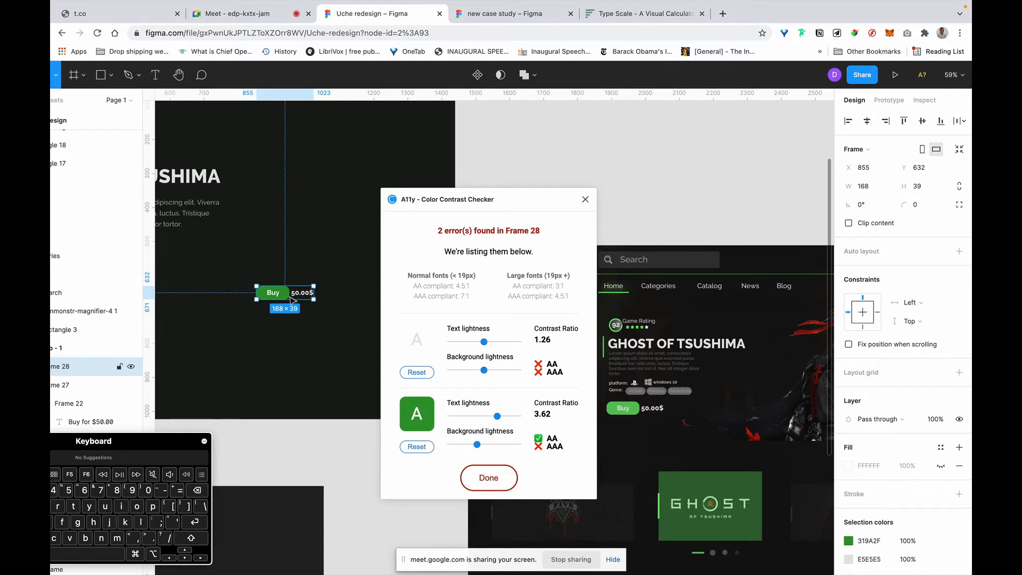
Step: Run the contrast check on the "Buy for $50.00" button frame
{"action": "scroll", "coordinate": [269, 298], "scroll_direction": "left", "scroll_amount": 5}
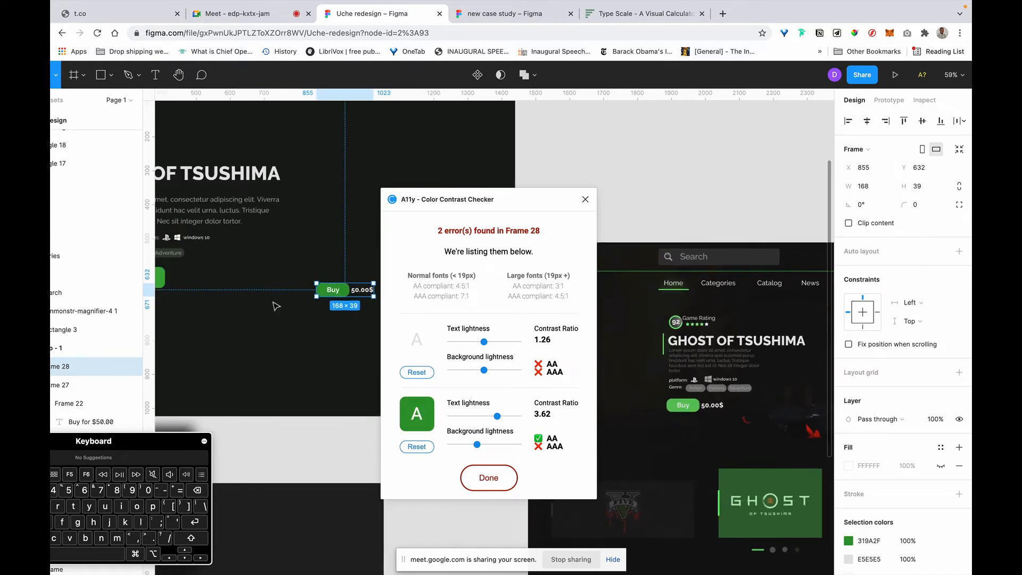
{"action": "scroll", "coordinate": [275, 306], "scroll_direction": "left", "scroll_amount": 1}
{"action": "scroll", "coordinate": [194, 294], "scroll_direction": "left", "scroll_amount": 2}
{"action": "left_click", "coordinate": [194, 292]}
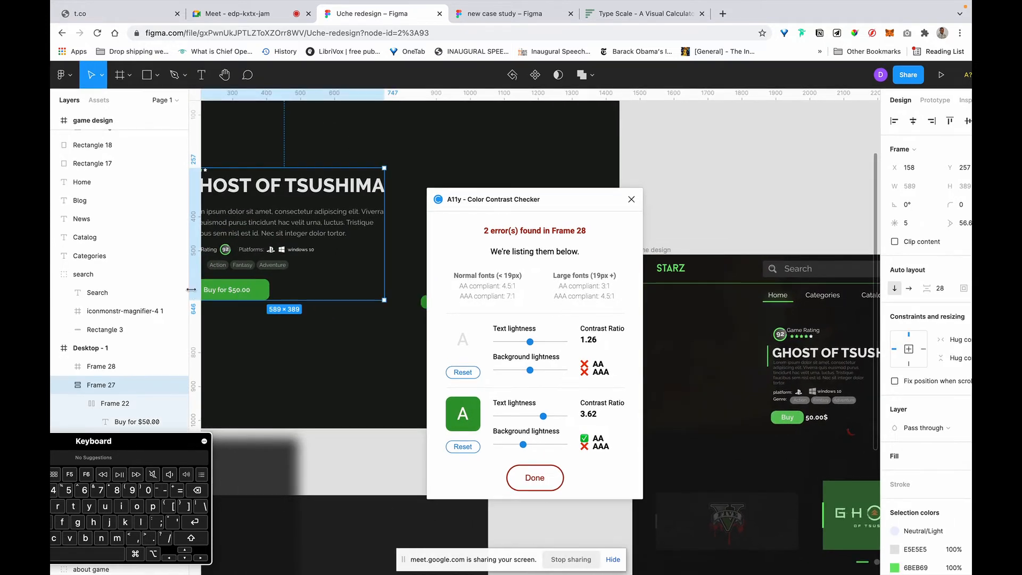
{"action": "double_click", "coordinate": [262, 296]}
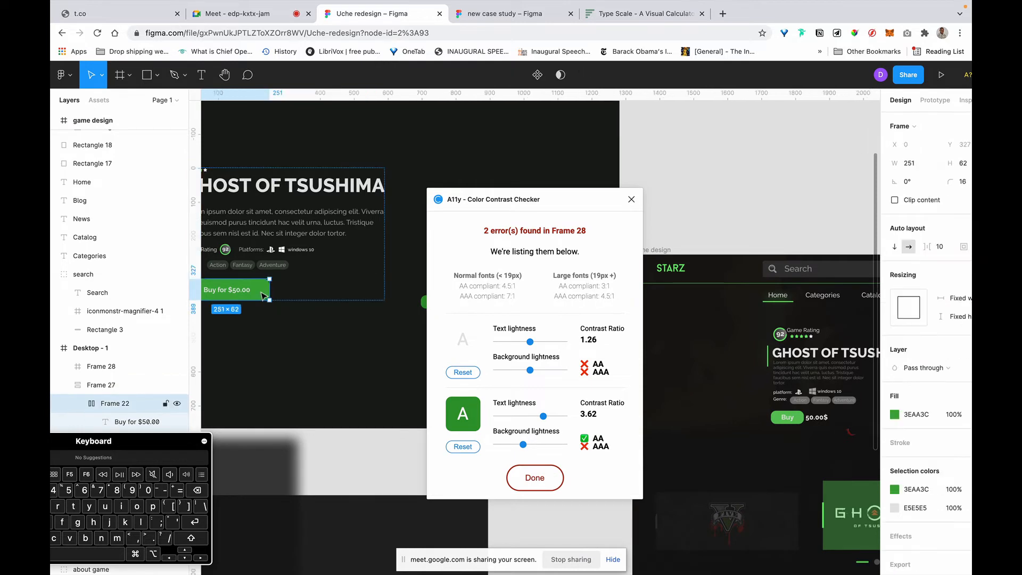
{"action": "scroll", "coordinate": [307, 300], "scroll_direction": "left", "scroll_amount": 2}
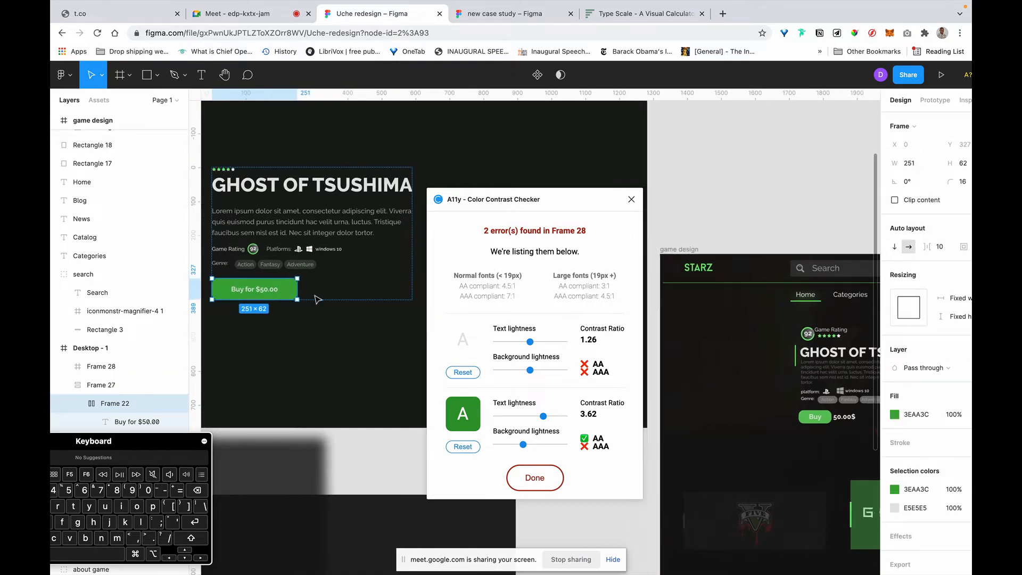
{"action": "left_click", "coordinate": [538, 477]}
{"action": "left_click", "coordinate": [532, 356]}
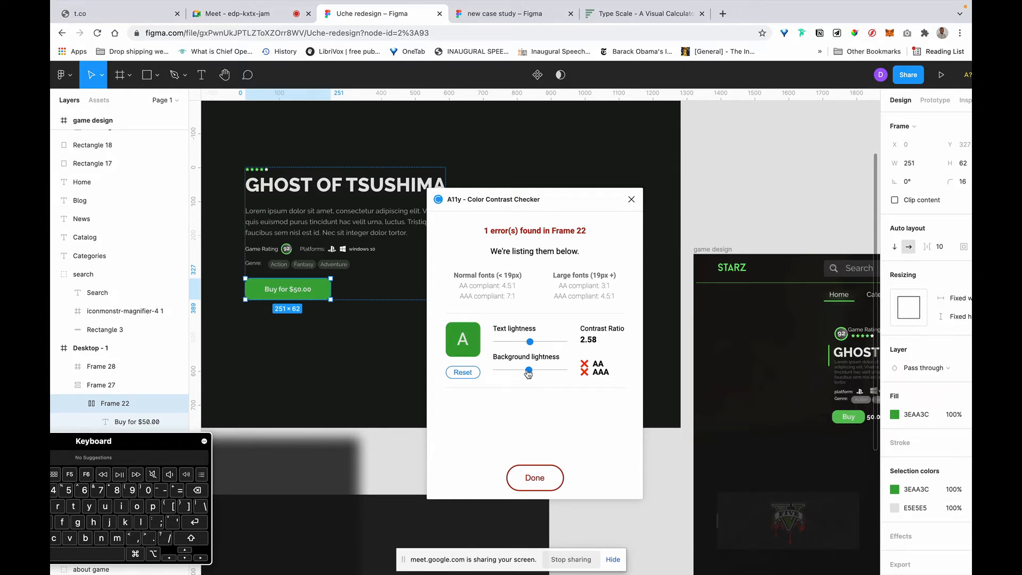
Step: Darken the "Buy for $50.00" button's background to 006C02 and lighten its label to FFFFFF in the contrast checker
{"action": "left_click_drag", "start_coordinate": [528, 373], "coordinate": [521, 375]}
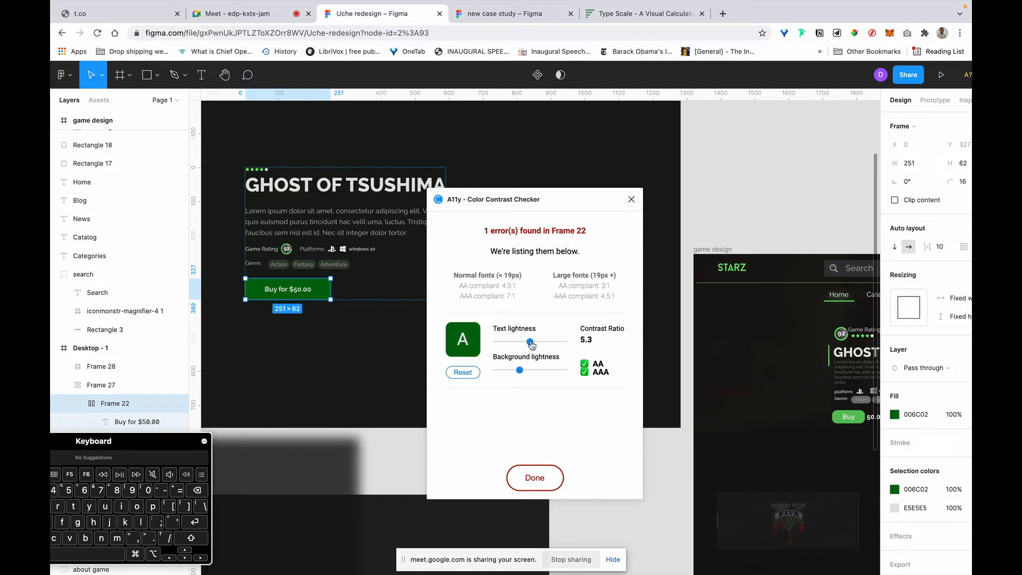
{"action": "left_click_drag", "start_coordinate": [531, 345], "coordinate": [560, 342]}
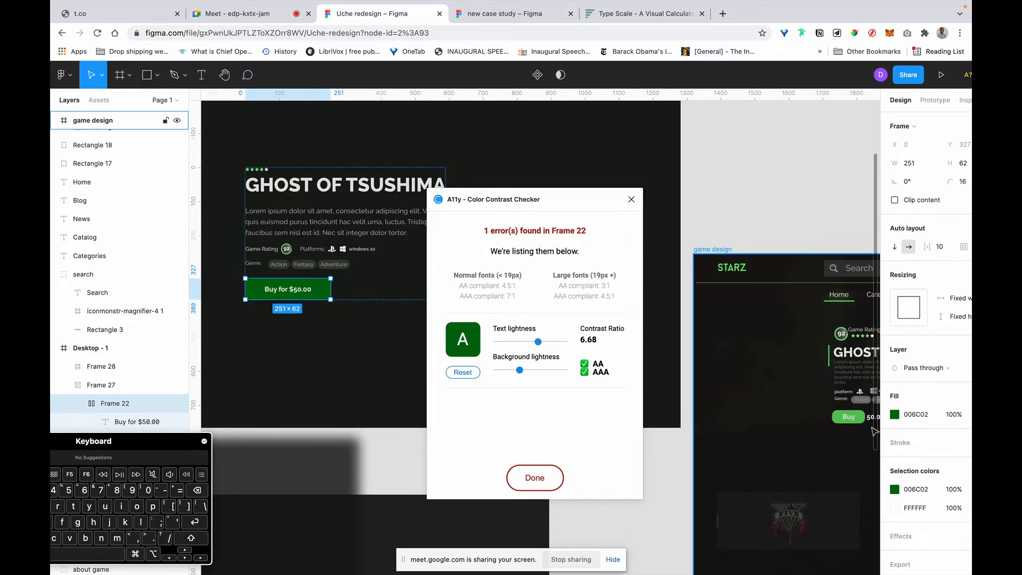
{"action": "left_click", "coordinate": [956, 419]}
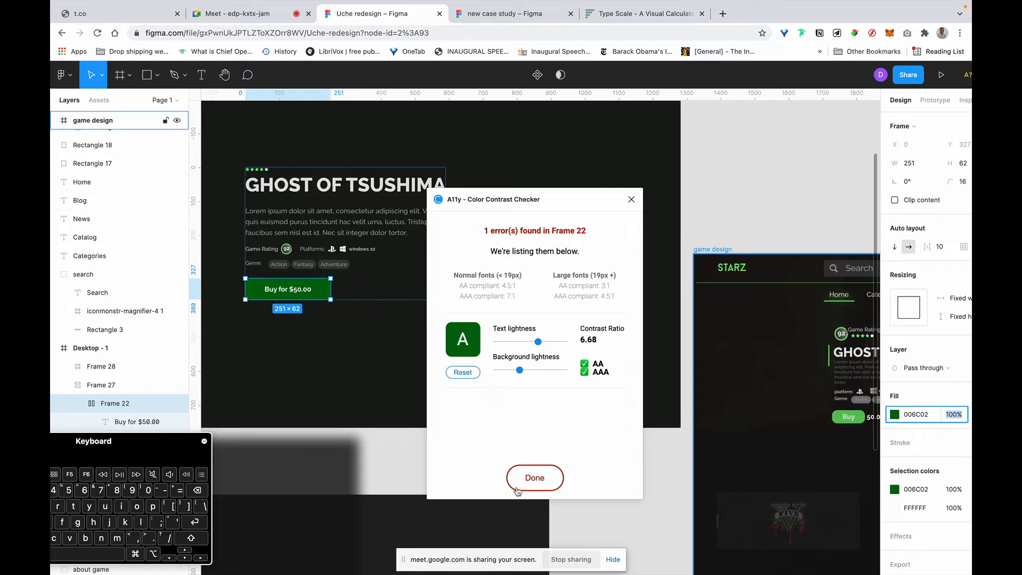
Step: Copy the button's 006C02 fill colour and apply it to the "Buy for $50.00" label text
{"action": "left_click", "coordinate": [915, 414]}
{"action": "key", "text": "super+c"}
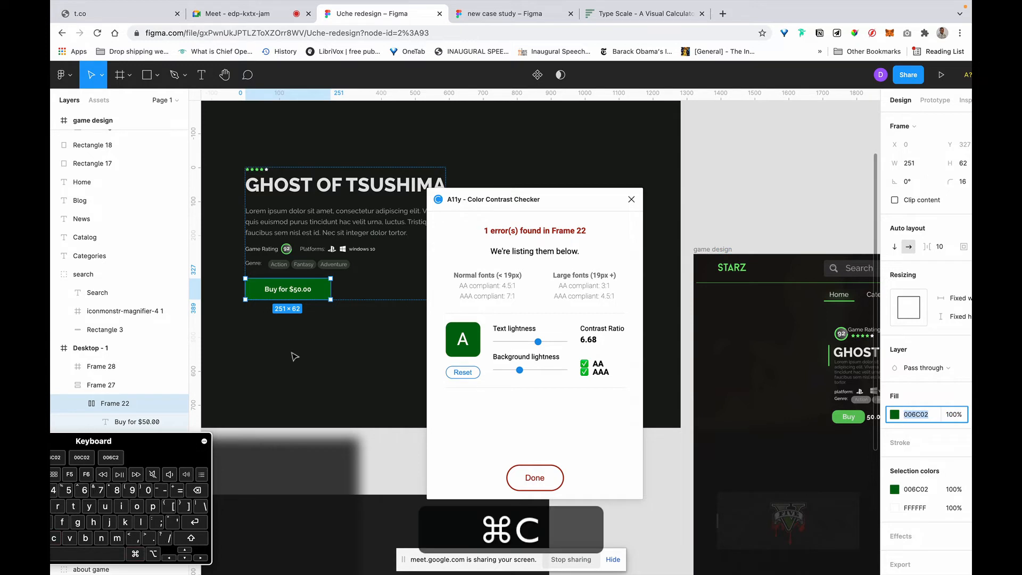
{"action": "double_click", "coordinate": [301, 291]}
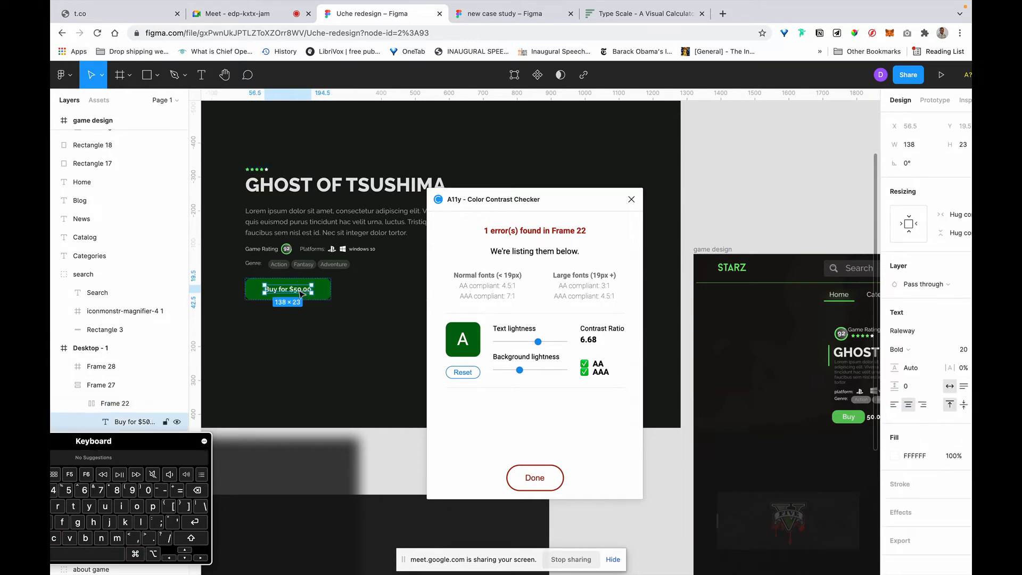
{"action": "left_click", "coordinate": [915, 456]}
{"action": "key", "text": "super+v"}
{"action": "key", "text": "Return"}
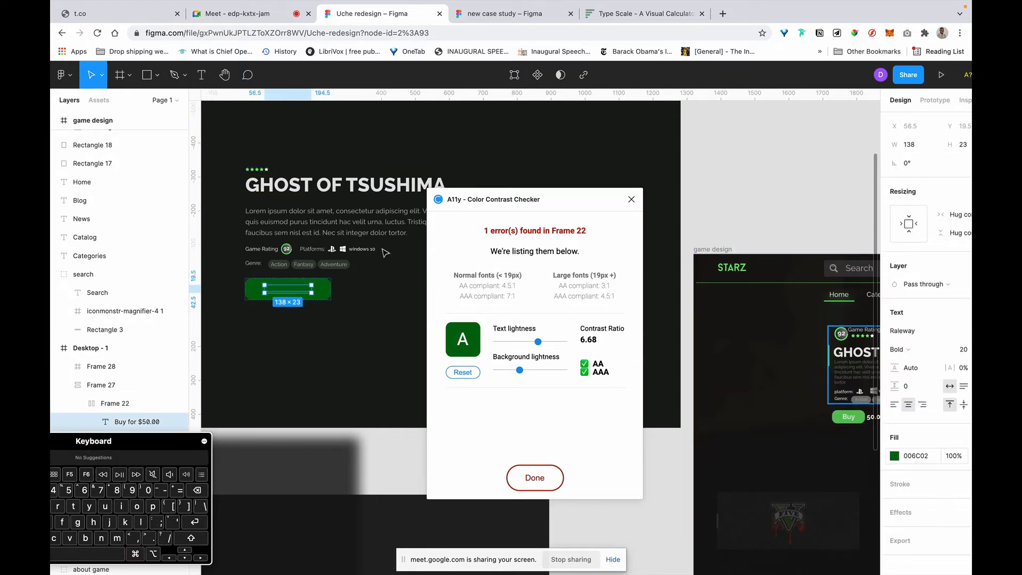
Step: Set the "Buy for $50.00" button frame's fill to white, FFFFFF
{"action": "key", "text": "Escape"}
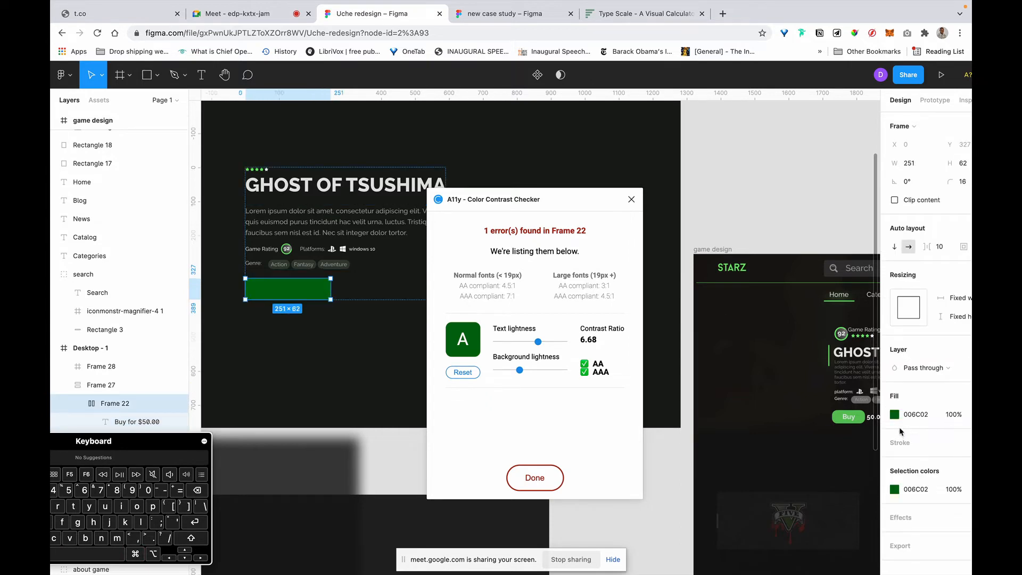
{"action": "left_click", "coordinate": [924, 418]}
{"action": "type", "text": "FFFFFF"}
{"action": "key", "text": "Return"}
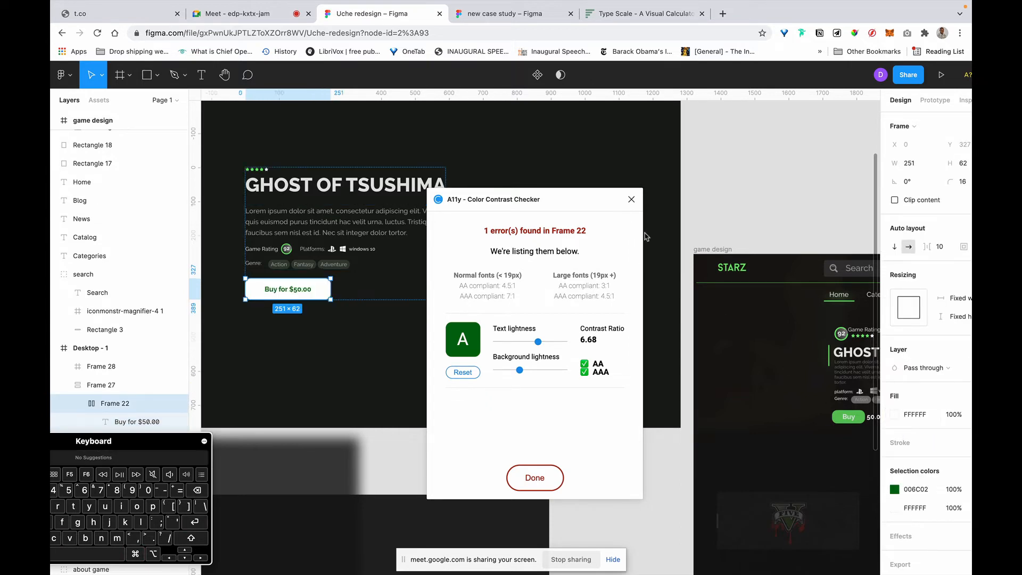
{"action": "left_click", "coordinate": [668, 205]}
Step: Run the contrast check again on the white "Buy for $50.00" button and read the verdict
{"action": "left_click", "coordinate": [311, 296]}
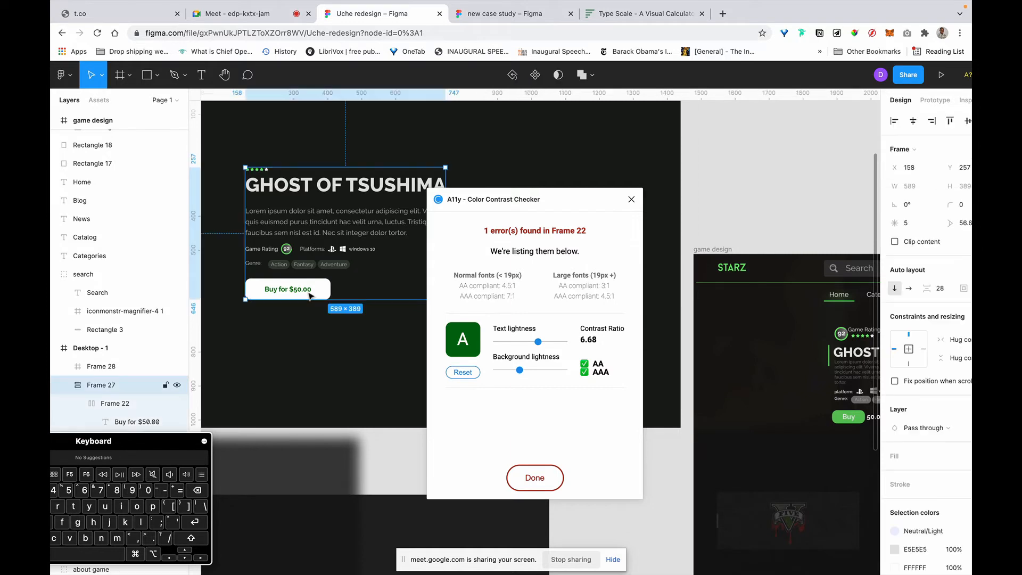
{"action": "left_click", "coordinate": [328, 294]}
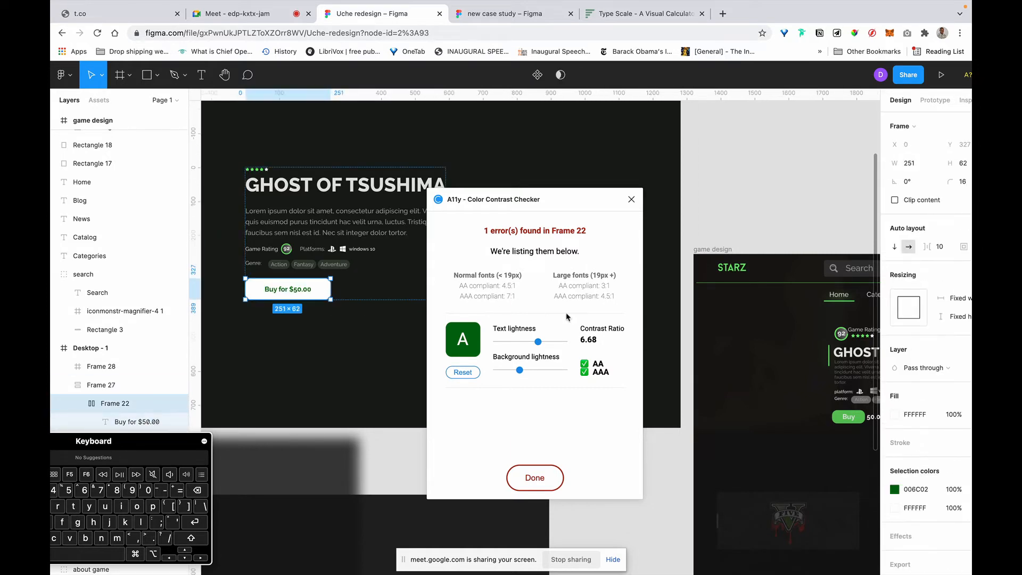
{"action": "left_click", "coordinate": [542, 478]}
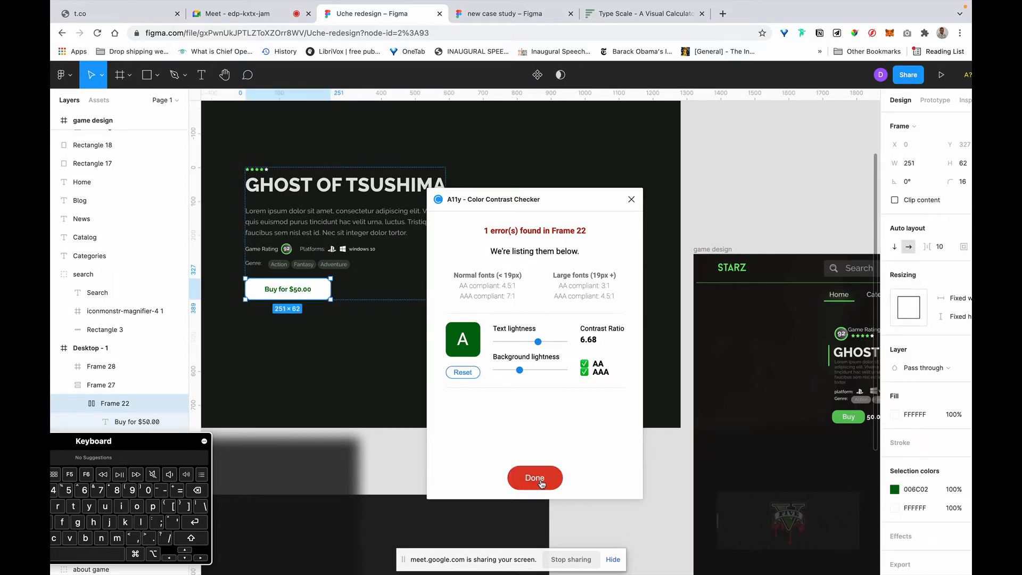
{"action": "left_click", "coordinate": [531, 349]}
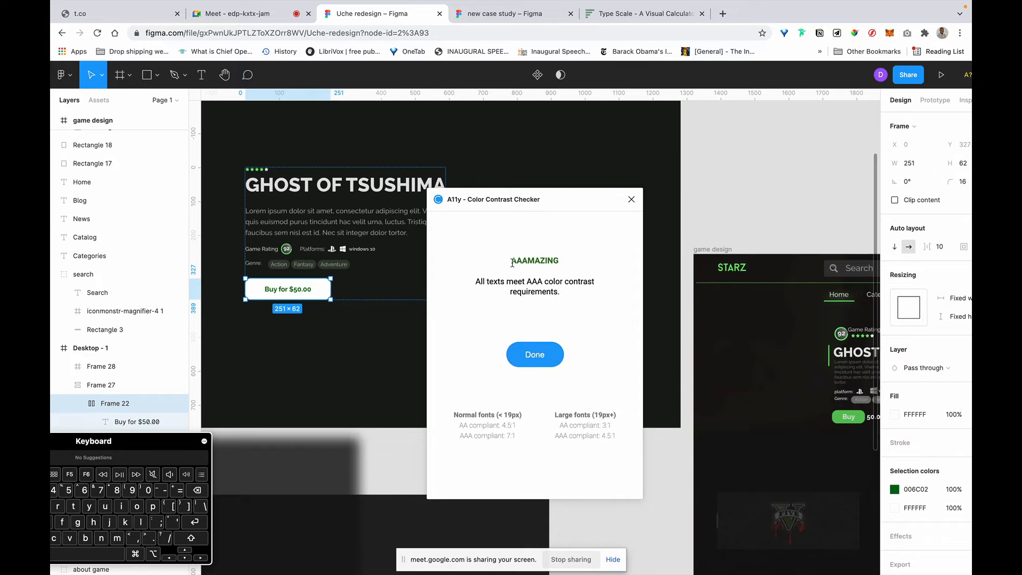
{"action": "left_click_drag", "start_coordinate": [512, 263], "coordinate": [590, 266]}
Step: Recolour the "Buy for $50.00" label to 6BEB69 by sampling the green rating stars above the title
{"action": "double_click", "coordinate": [301, 295]}
{"action": "key", "text": "i"}
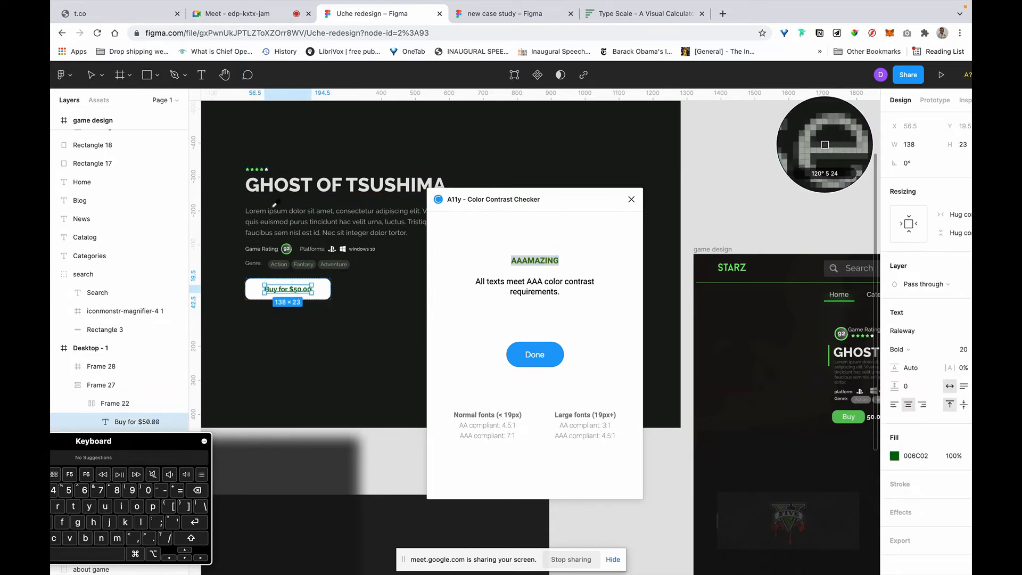
{"action": "left_click", "coordinate": [262, 167]}
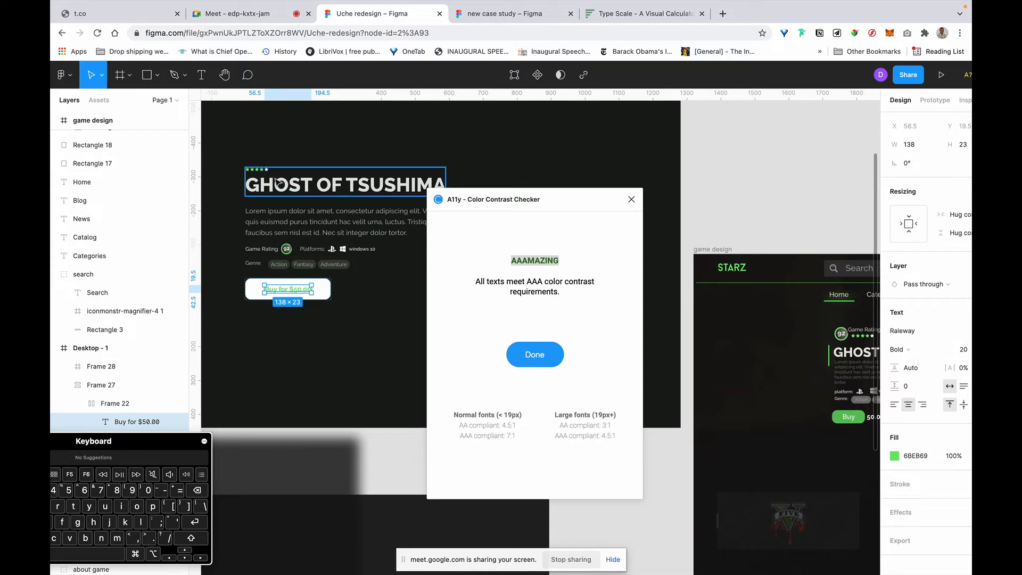
Step: Recheck the "Buy for $50.00" button's contrast, darken its label to 047C06 with the text lightness adjustment, and close the contrast checker
{"action": "key", "text": "Escape"}
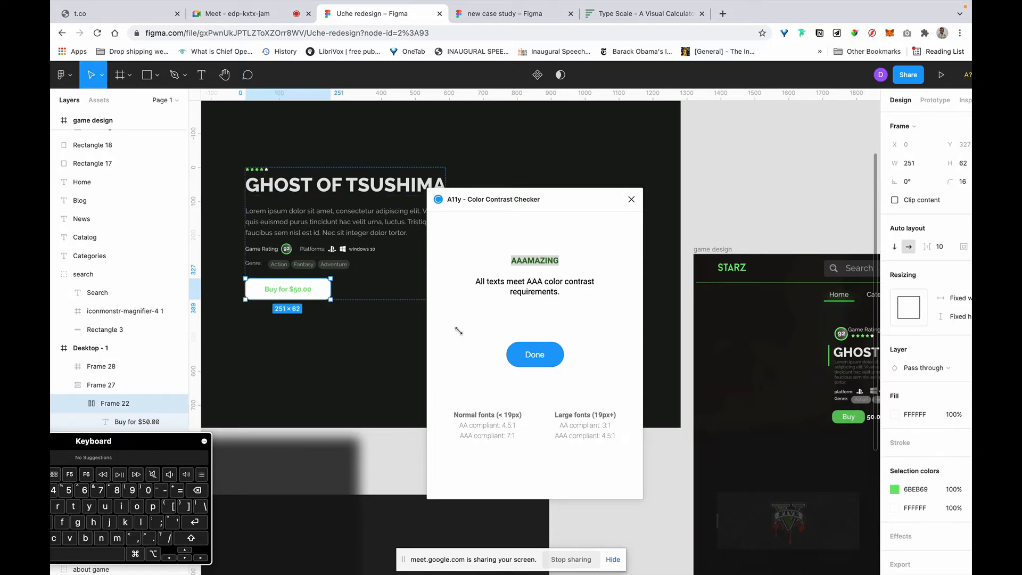
{"action": "left_click", "coordinate": [535, 354]}
{"action": "left_click", "coordinate": [532, 351]}
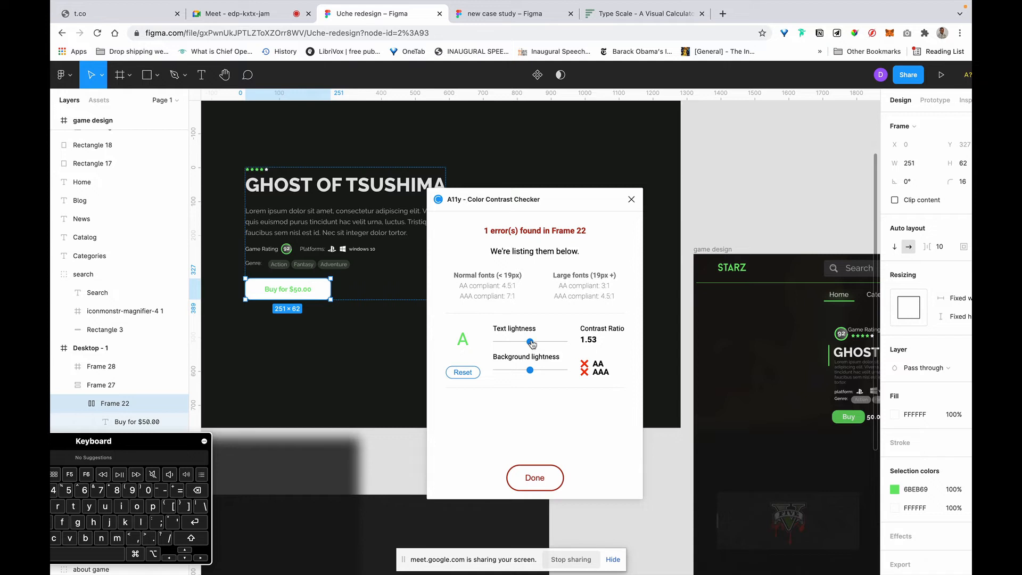
{"action": "mouse_move", "coordinate": [532, 343]}
{"action": "left_mouse_down"}
{"action": "mouse_move", "coordinate": [503, 345]}
{"action": "mouse_move", "coordinate": [511, 342]}
{"action": "left_mouse_up"}
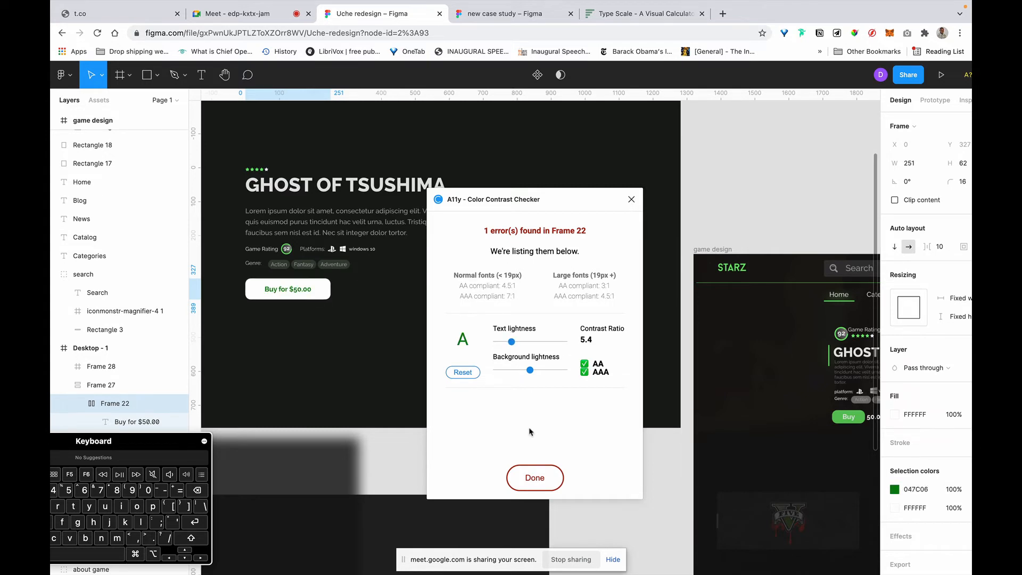
{"action": "left_click", "coordinate": [536, 482]}
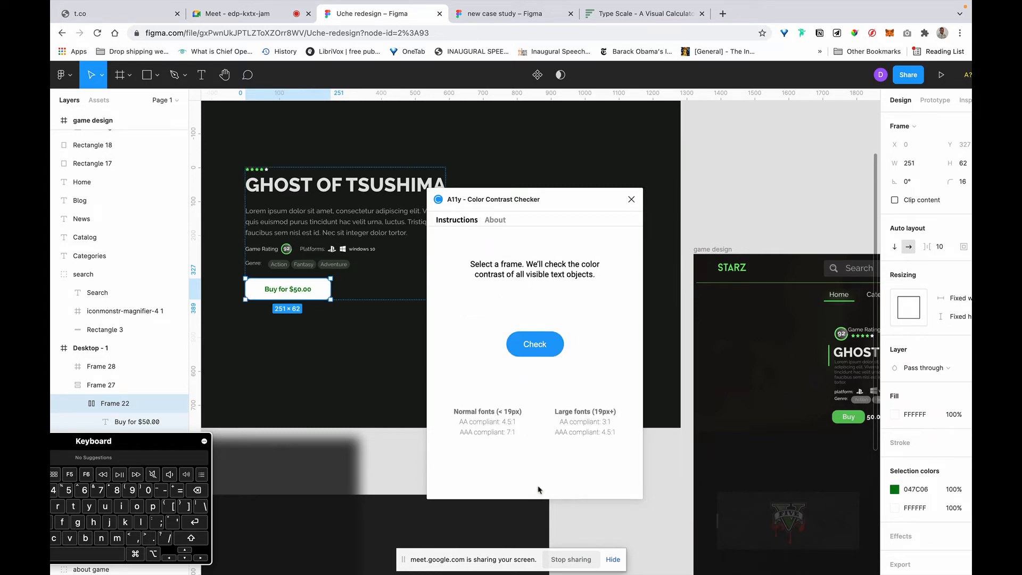
{"action": "left_click", "coordinate": [632, 200]}
{"action": "left_click", "coordinate": [738, 190]}
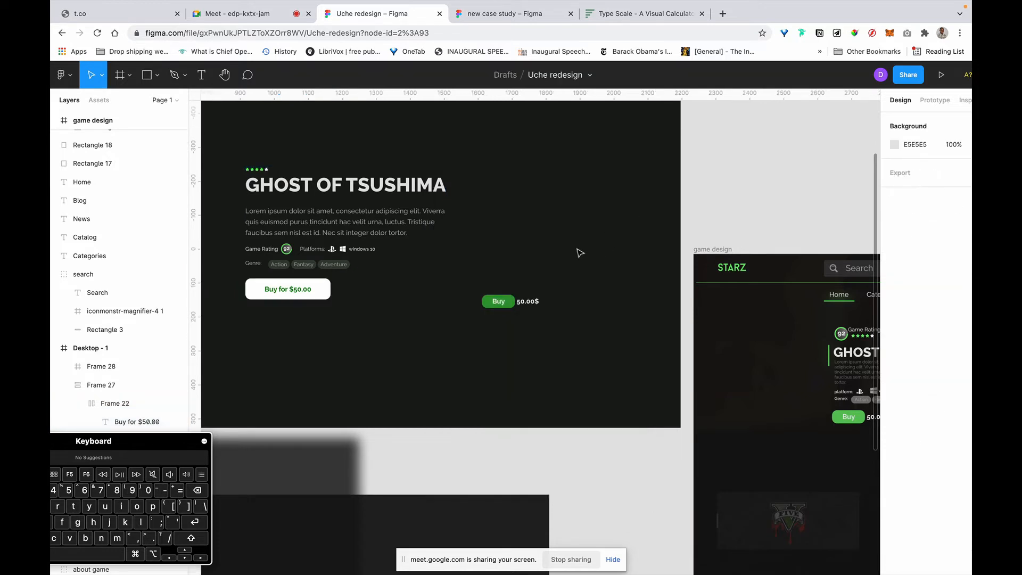
Step: Delete the leftover green Buy button with its 50.00$ price beside the game details on Desktop - 1
{"action": "left_click_drag", "start_coordinate": [534, 280], "coordinate": [449, 329]}
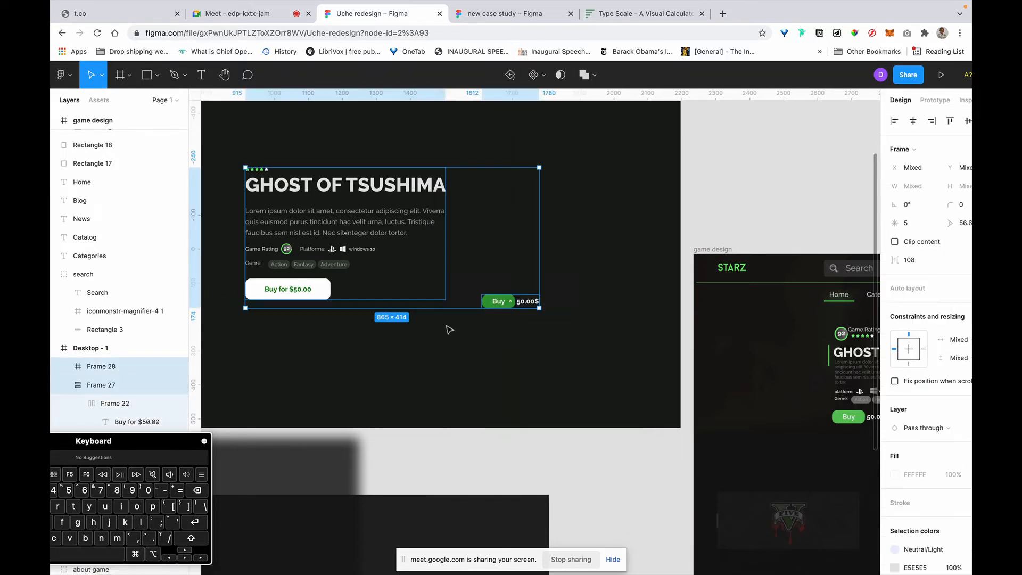
{"action": "left_click_drag", "start_coordinate": [577, 284], "coordinate": [488, 326]}
{"action": "key", "text": "Delete"}
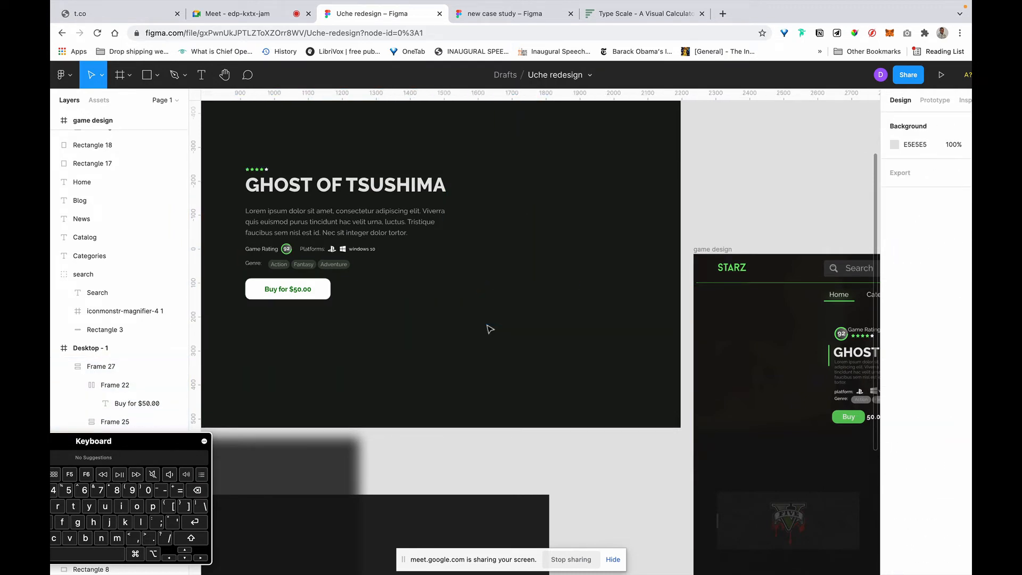
Step: Move the masked warrior image from the game design frame into Desktop - 1 beside the Ghost of Tsushima details
{"action": "scroll", "coordinate": [434, 212], "scroll_direction": "up", "scroll_amount": 5}
{"action": "scroll", "coordinate": [434, 212], "scroll_direction": "left", "scroll_amount": 2}
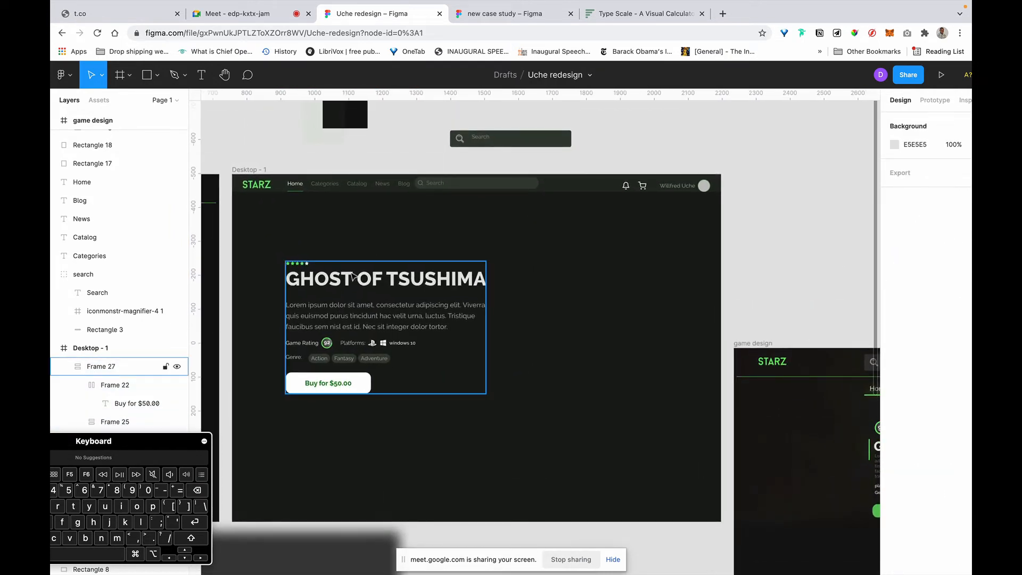
{"action": "scroll", "coordinate": [353, 277], "scroll_direction": "down", "scroll_amount": 3}
{"action": "scroll", "coordinate": [755, 384], "scroll_direction": "down", "scroll_amount": 1}
{"action": "scroll", "coordinate": [755, 383], "scroll_direction": "left", "scroll_amount": 1}
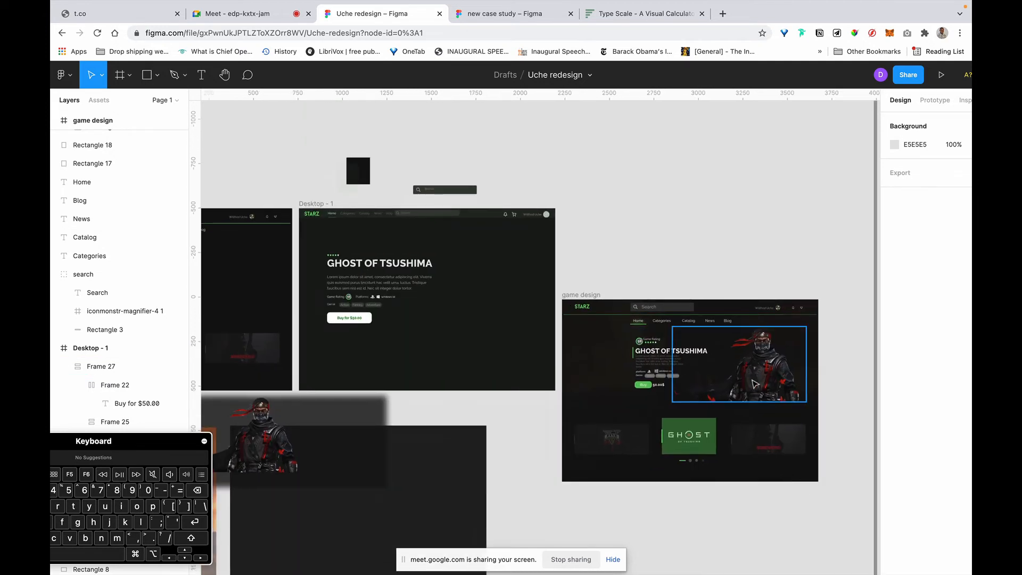
{"action": "left_click", "coordinate": [755, 384]}
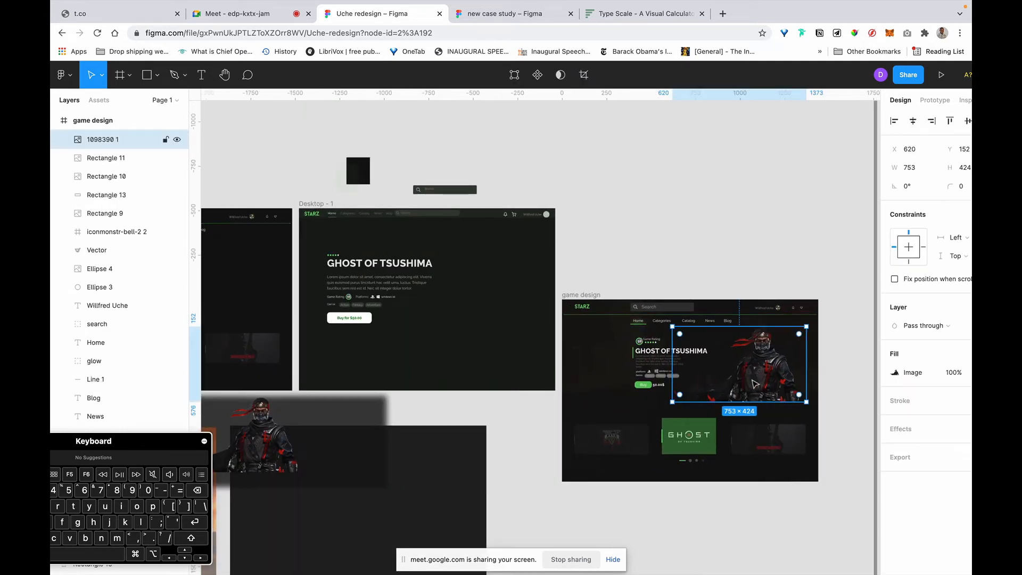
{"action": "left_click_drag", "start_coordinate": [755, 381], "coordinate": [480, 311]}
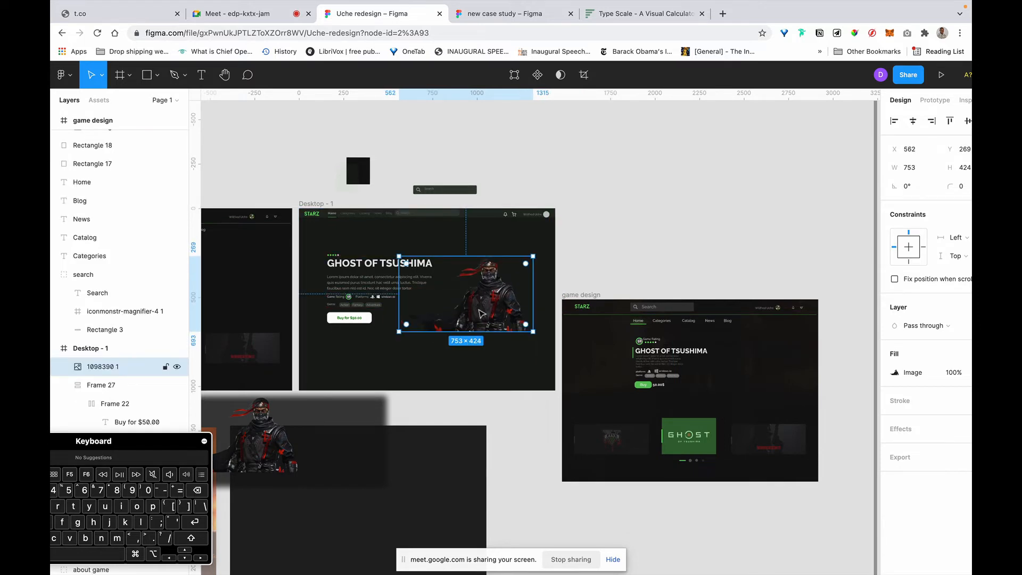
Step: Raise the warrior image on Desktop - 1 and enlarge it proportionally to about 1119 × 630
{"action": "scroll", "coordinate": [481, 313], "scroll_direction": "up", "scroll_amount": 5}
{"action": "scroll", "coordinate": [341, 299], "scroll_direction": "right", "scroll_amount": 2}
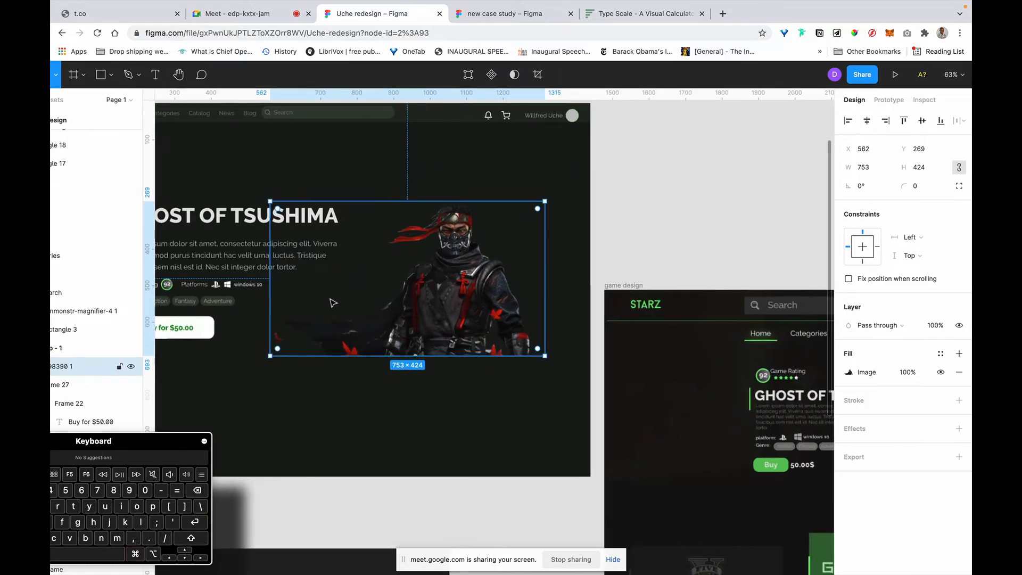
{"action": "scroll", "coordinate": [453, 248], "scroll_direction": "left", "scroll_amount": 2}
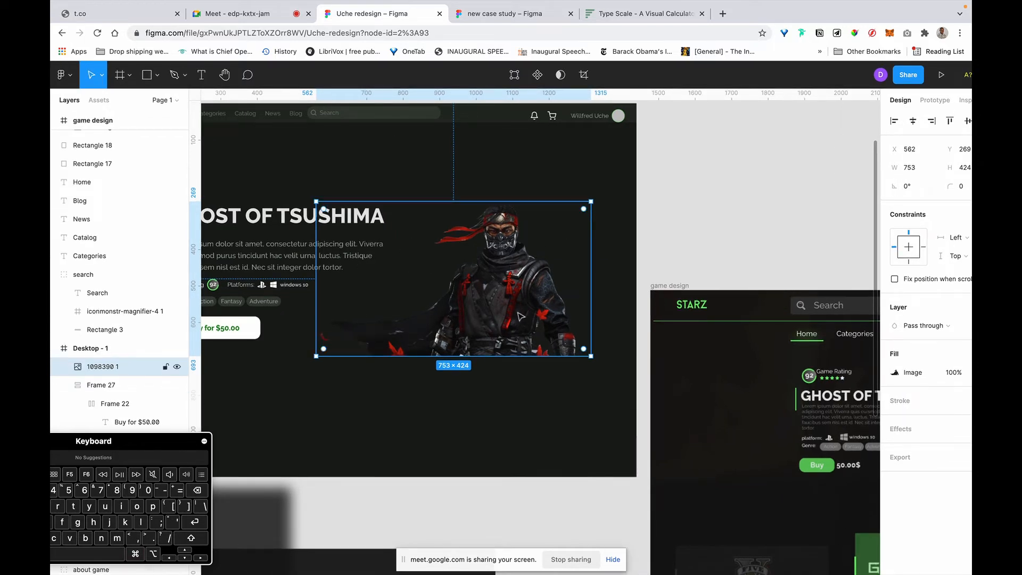
{"action": "left_click_drag", "start_coordinate": [505, 311], "coordinate": [509, 265]}
{"action": "scroll", "coordinate": [475, 273], "scroll_direction": "down", "scroll_amount": 5}
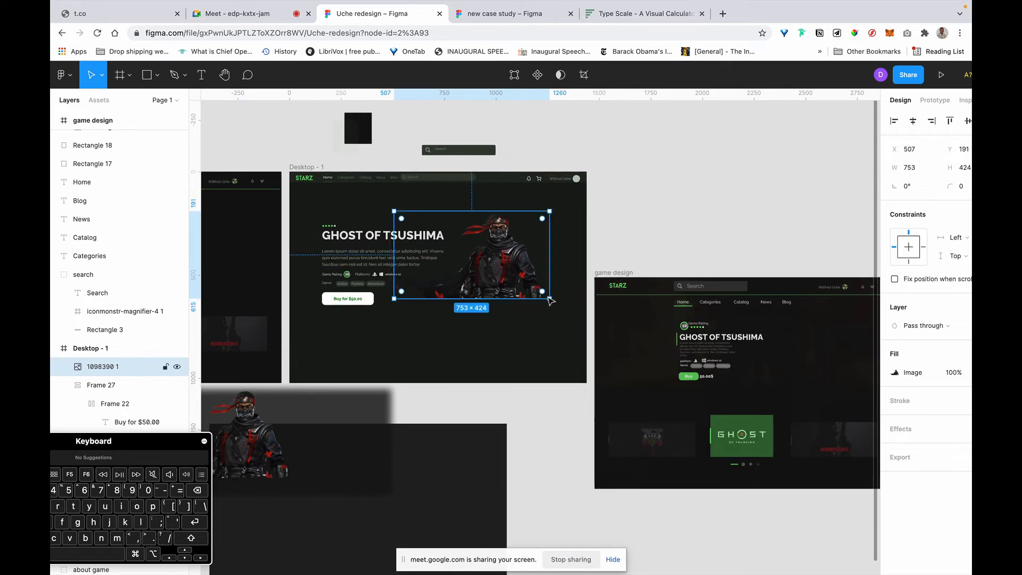
{"action": "left_click_drag", "start_coordinate": [550, 300], "coordinate": [572, 322]}
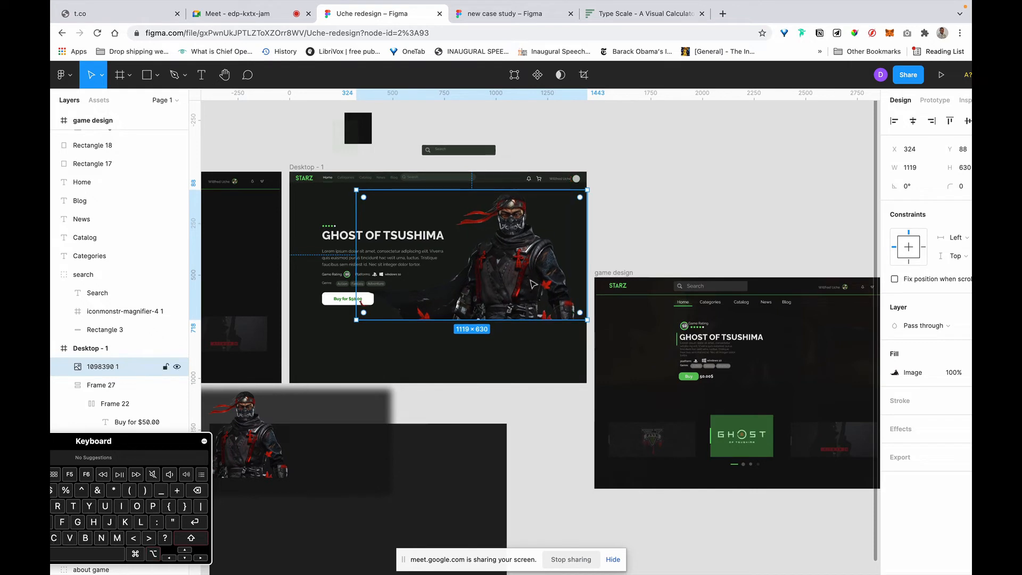
Step: Position the warrior image at about X 289, Y 102 and send it behind the game details text
{"action": "mouse_move", "coordinate": [521, 284]}
{"action": "left_mouse_down"}
{"action": "mouse_move", "coordinate": [515, 288]}
{"action": "mouse_move", "coordinate": [526, 287]}
{"action": "left_mouse_up"}
{"action": "scroll", "coordinate": [526, 288], "scroll_direction": "right", "scroll_amount": 2}
{"action": "key", "text": "super+bracketleft"}
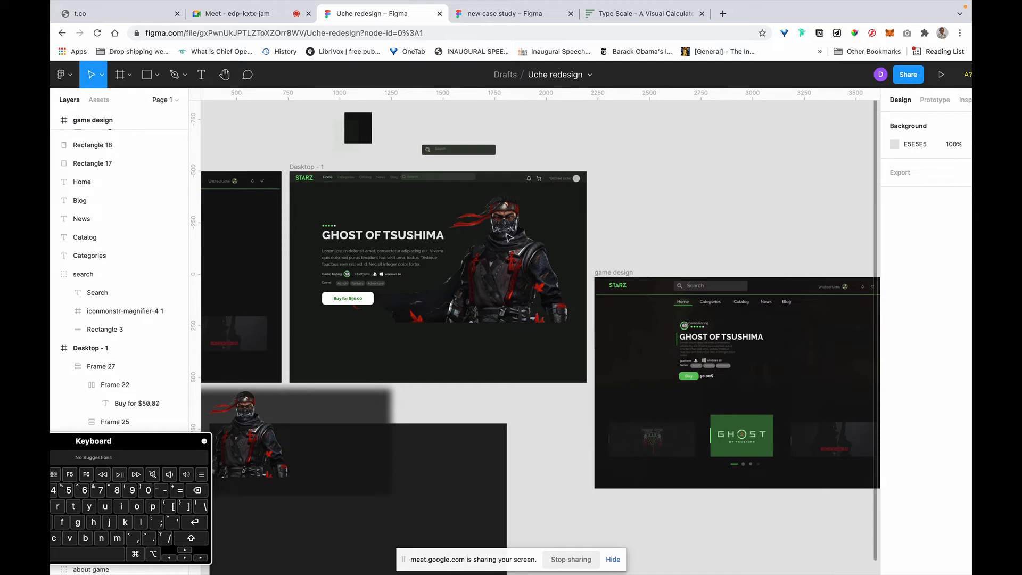
Step: Undo the last move of the Ghost of Tsushima details block, Frame 27
{"action": "key", "text": "super+z"}
{"action": "key", "text": "super+z"}
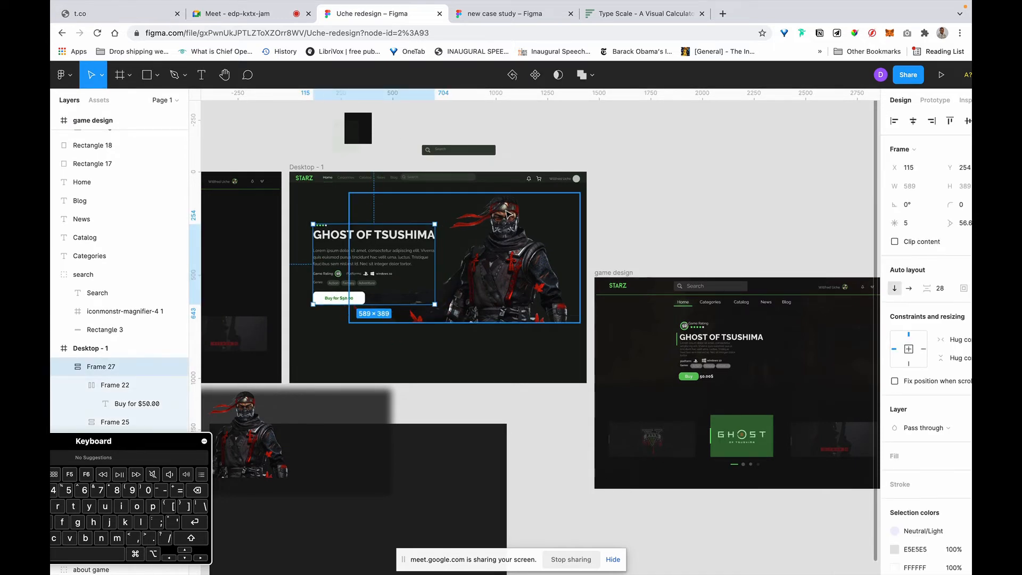
{"action": "key", "text": "super+z"}
{"action": "key", "text": "super+z"}
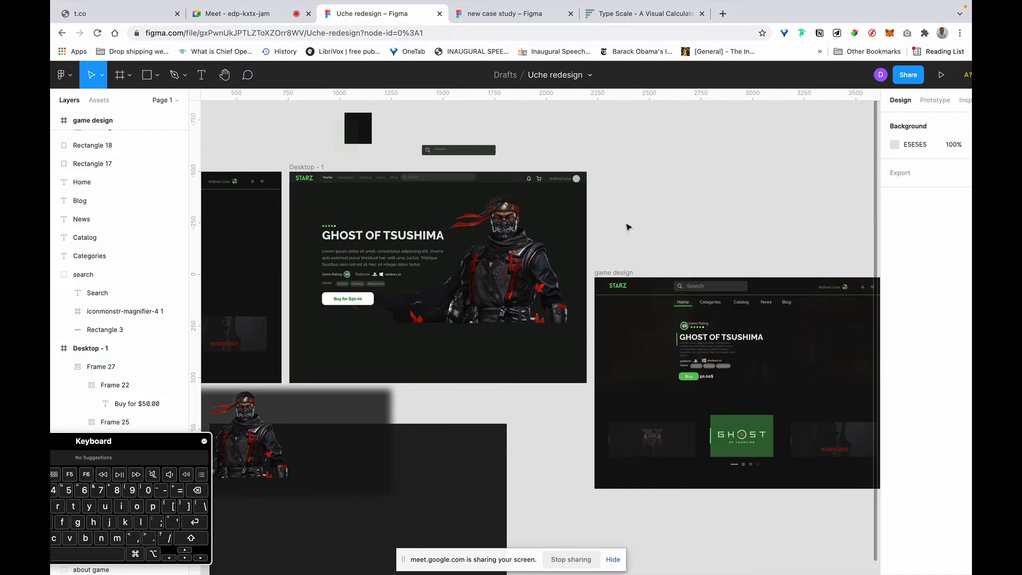
Step: Draw a circle of about 588 × 588 over the warrior and fill it with 5CC55A sampled from the game design frame's Buy button
{"action": "scroll", "coordinate": [616, 231], "scroll_direction": "down", "scroll_amount": 5}
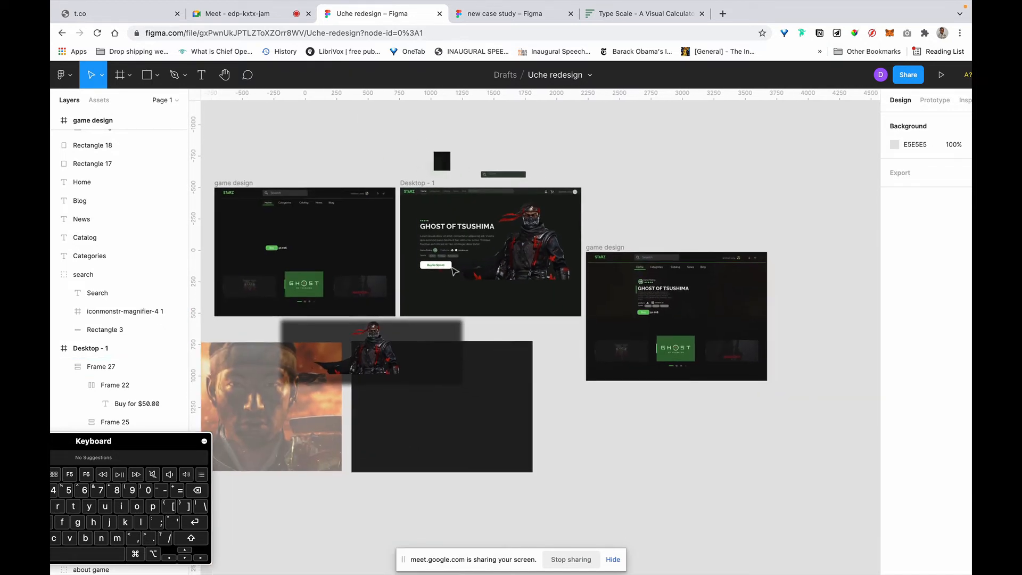
{"action": "scroll", "coordinate": [444, 275], "scroll_direction": "up", "scroll_amount": 3}
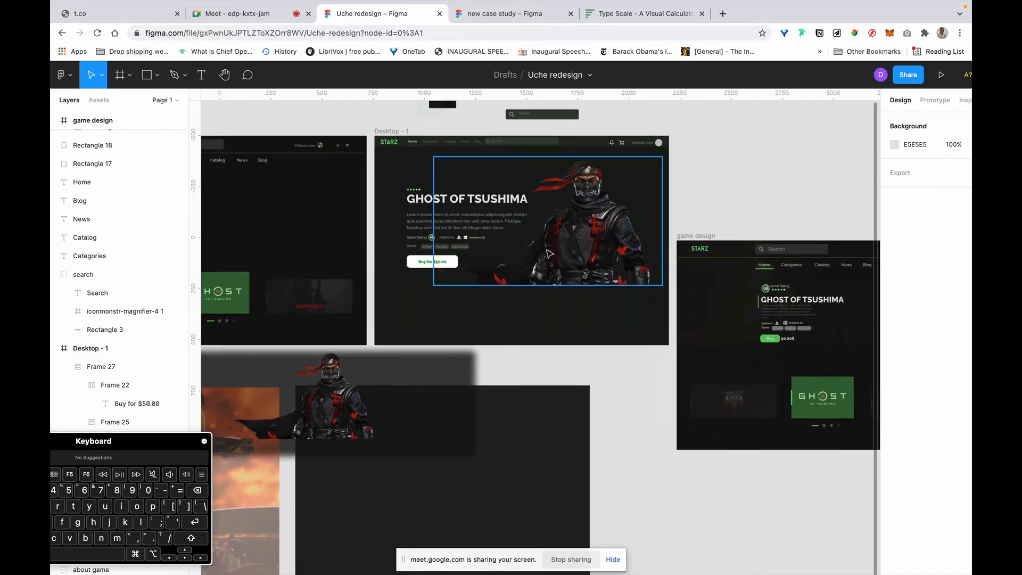
{"action": "left_click", "coordinate": [552, 270]}
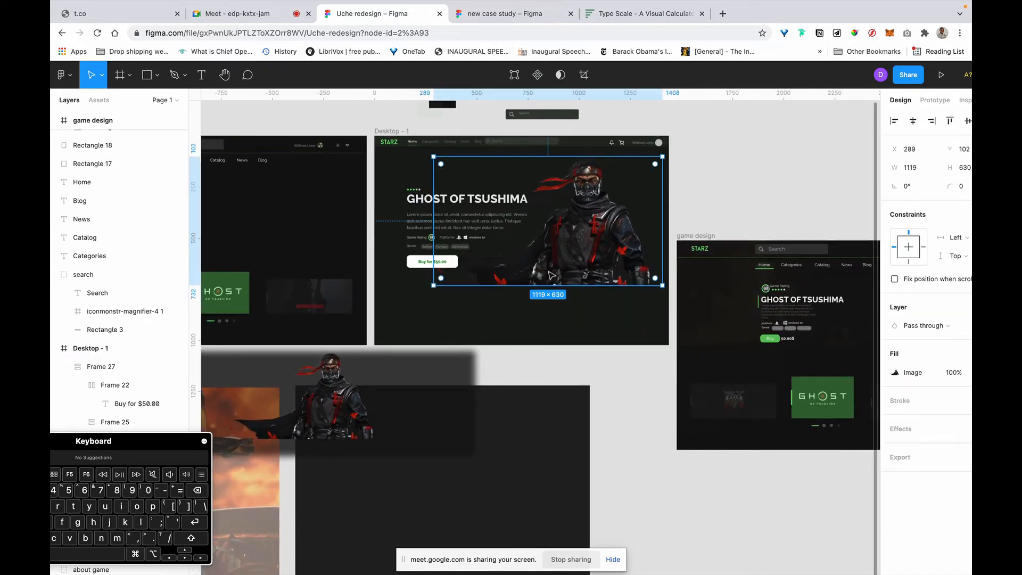
{"action": "left_click", "coordinate": [157, 75]}
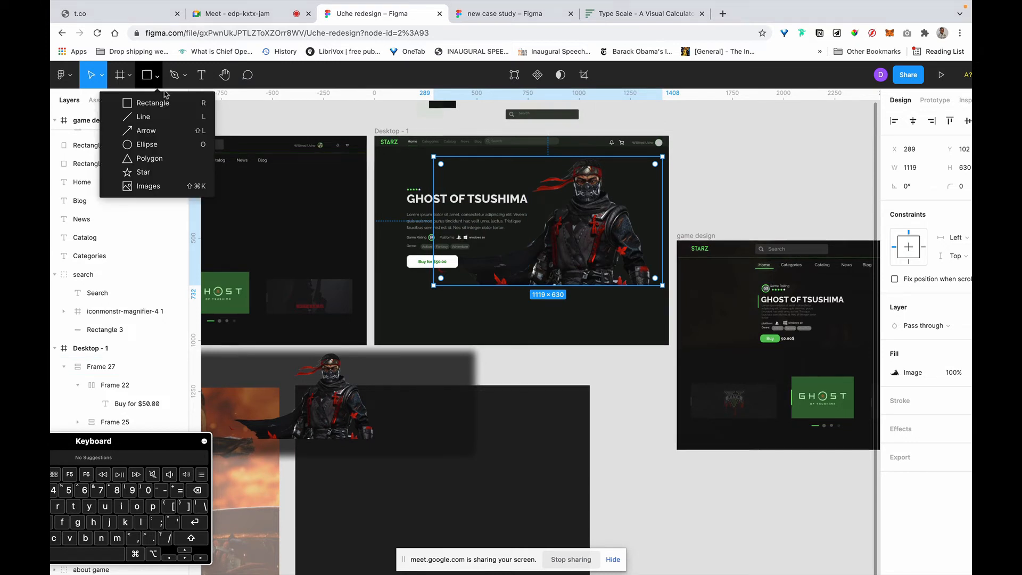
{"action": "left_click", "coordinate": [151, 144]}
{"action": "key", "text": "shift"}
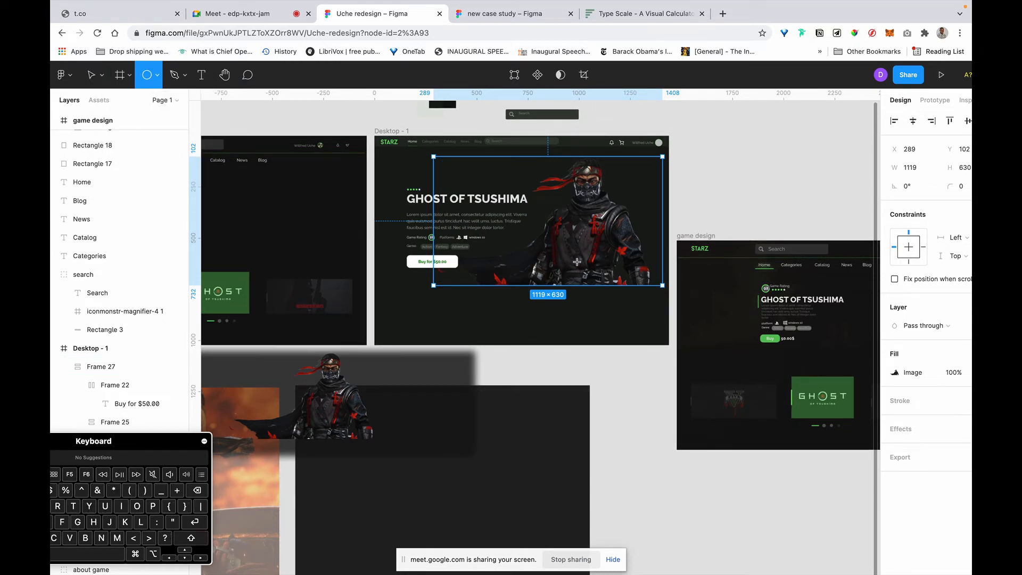
{"action": "left_click_drag", "start_coordinate": [578, 261], "coordinate": [639, 308]}
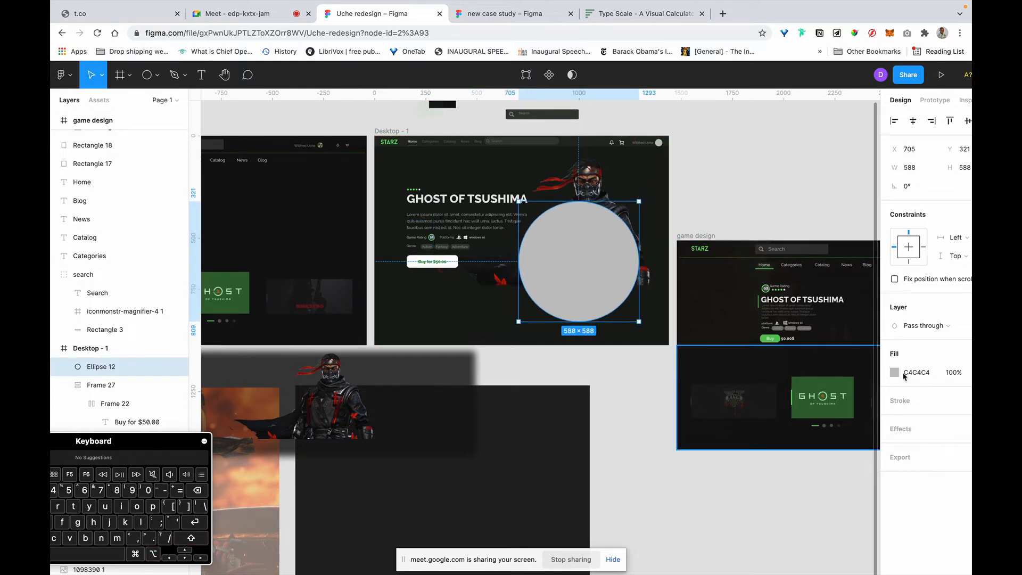
{"action": "key", "text": "i"}
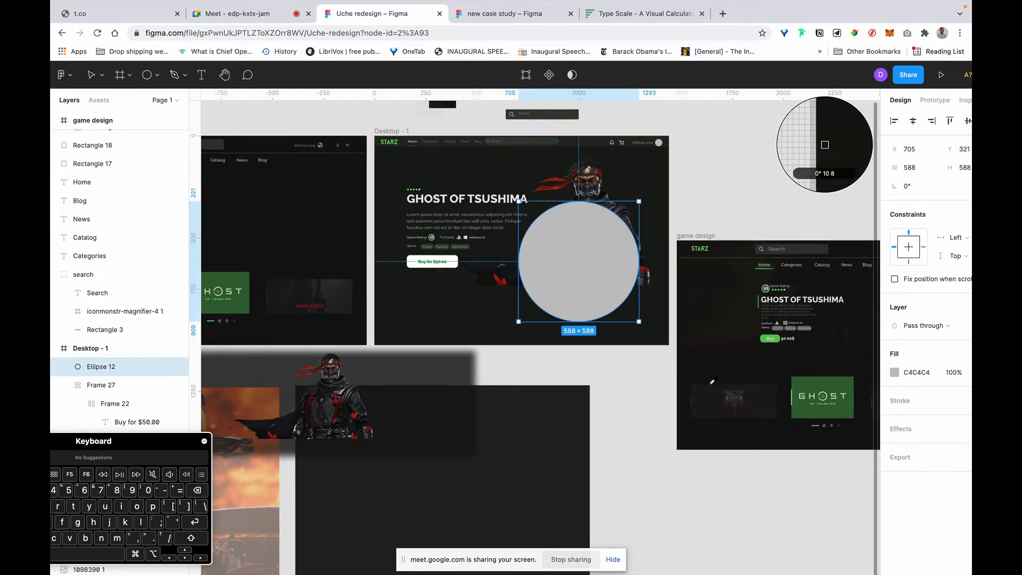
{"action": "left_click", "coordinate": [779, 337]}
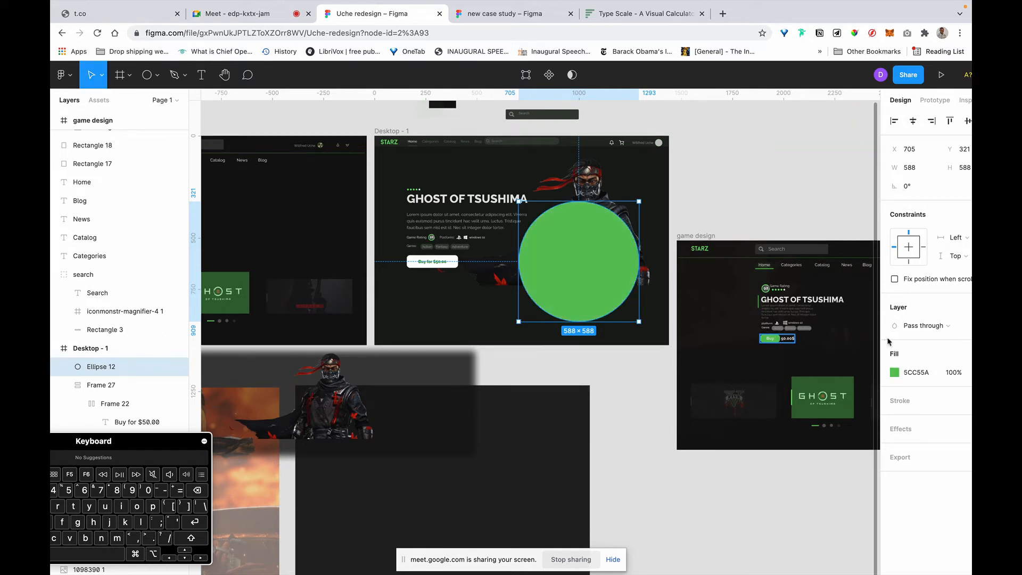
Step: Add a layer blur of 255 to the green circle
{"action": "scroll", "coordinate": [917, 373], "scroll_direction": "right", "scroll_amount": 2}
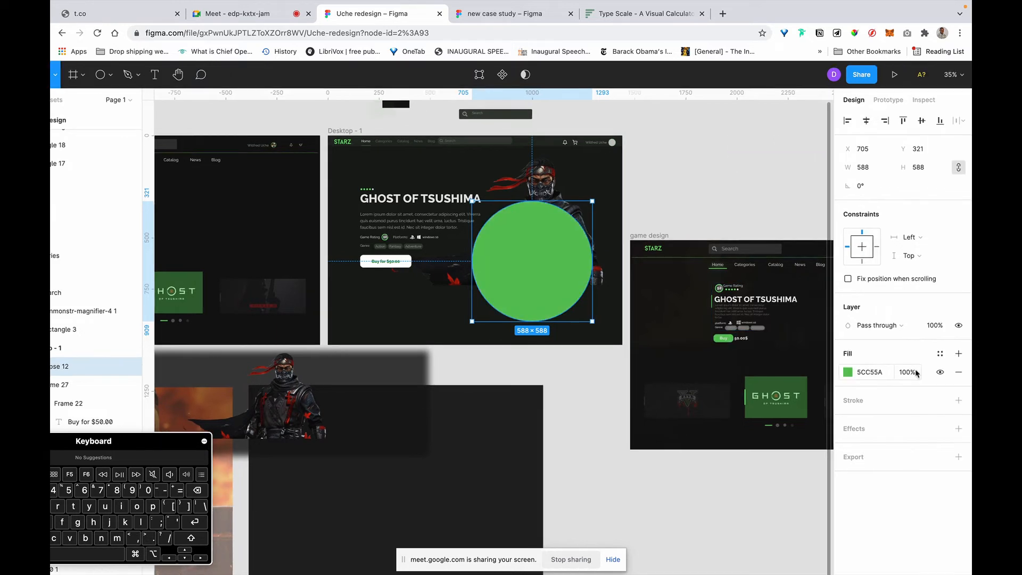
{"action": "left_click", "coordinate": [959, 429]}
{"action": "left_click", "coordinate": [934, 448]}
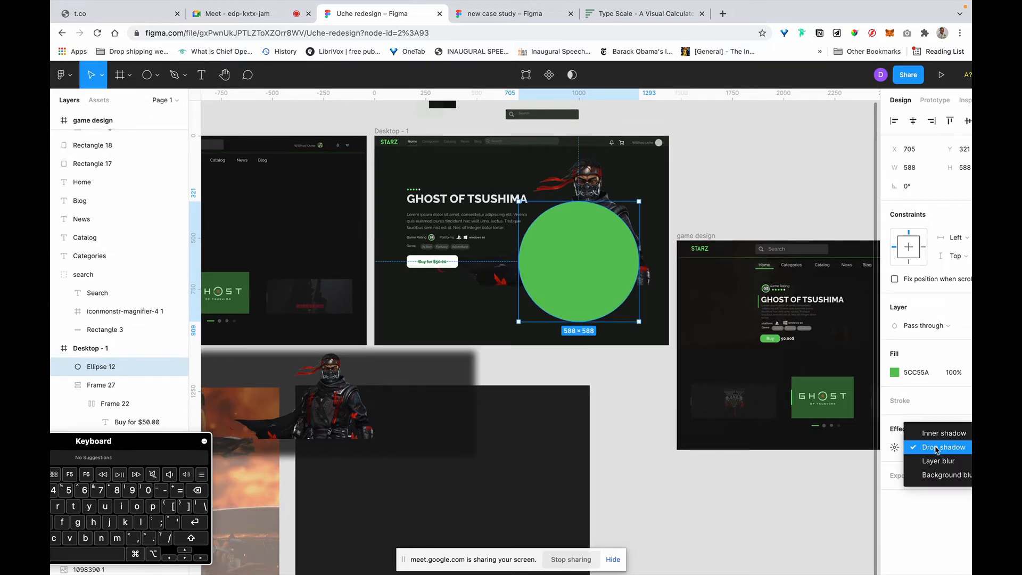
{"action": "left_click", "coordinate": [937, 461]}
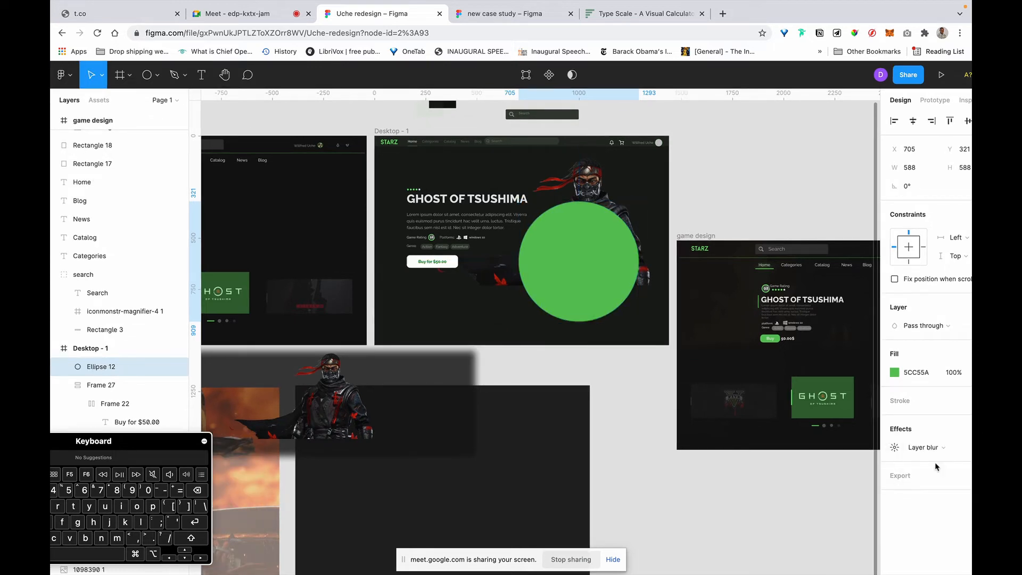
{"action": "left_click", "coordinate": [896, 449]}
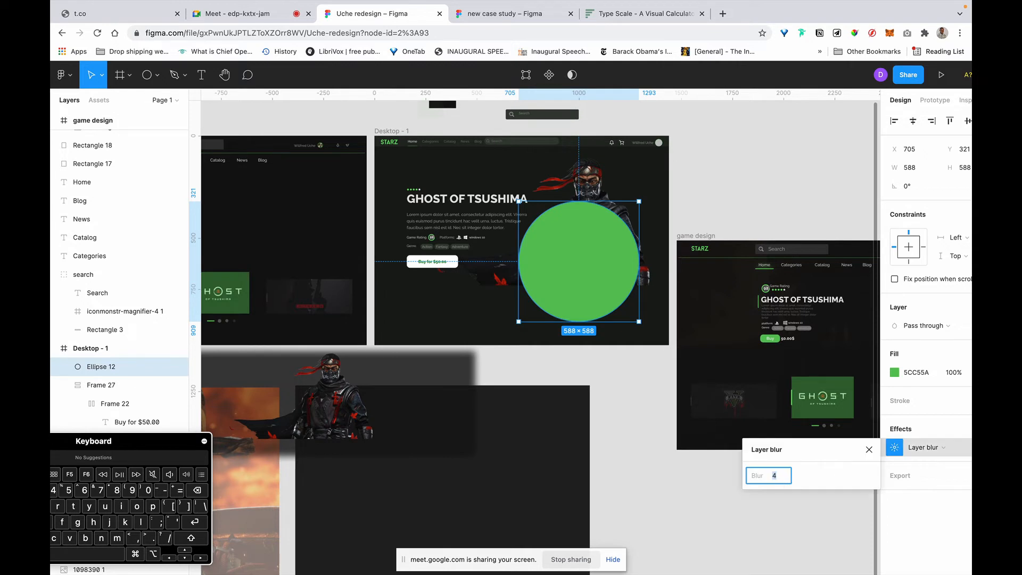
{"action": "type", "text": "255"}
{"action": "key", "text": "Return"}
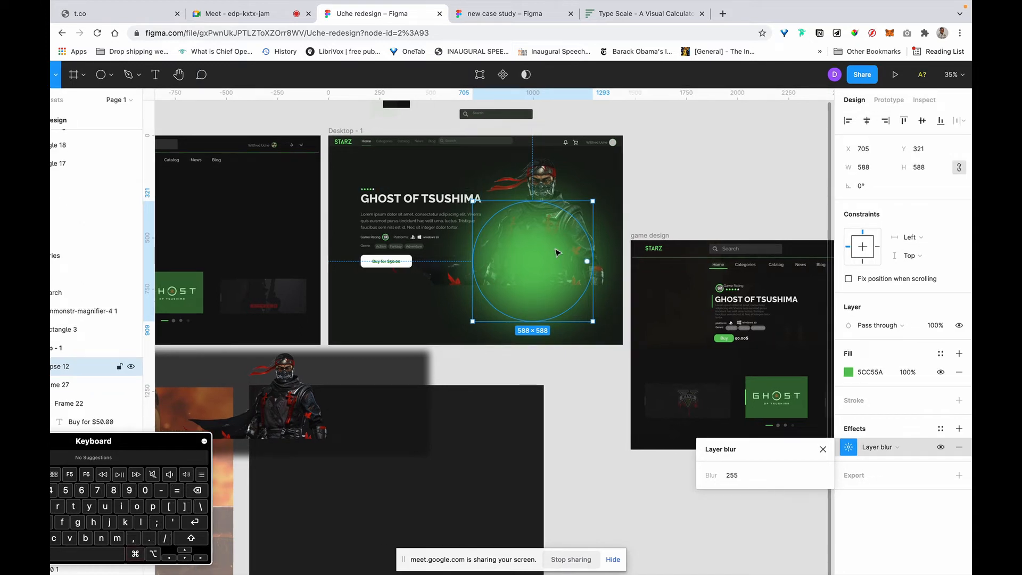
Step: Move the blurred green ellipse up over the warrior and stretch it to about 1052 × 836
{"action": "left_click_drag", "start_coordinate": [590, 248], "coordinate": [586, 203]}
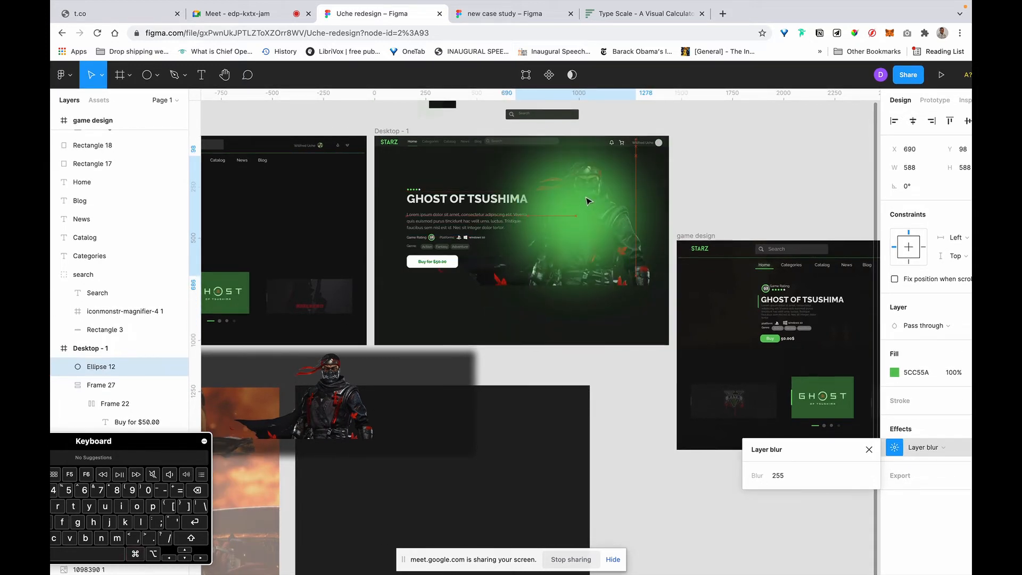
{"action": "left_click_drag", "start_coordinate": [576, 302], "coordinate": [579, 308]}
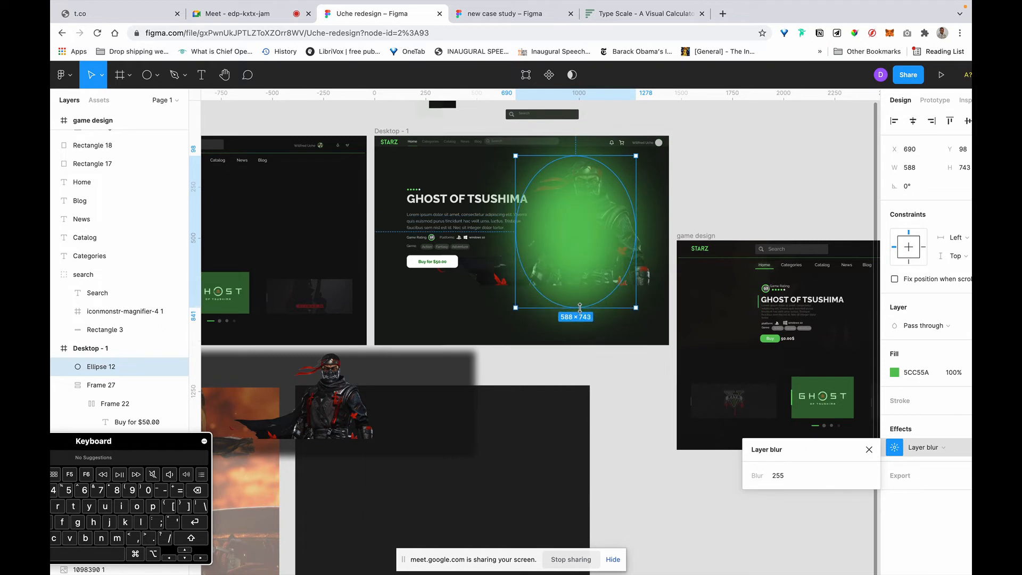
{"action": "left_click_drag", "start_coordinate": [637, 266], "coordinate": [662, 271]}
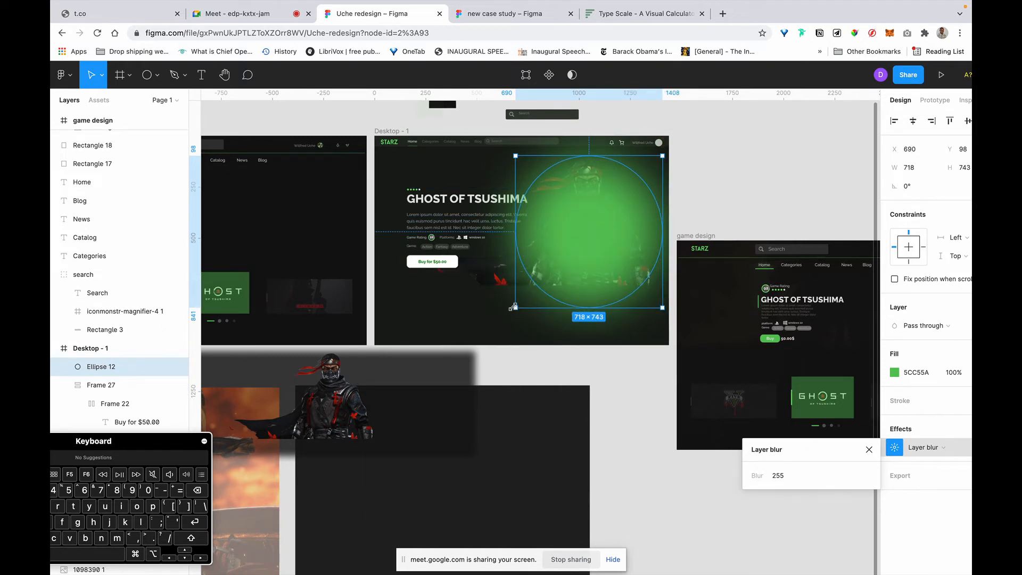
{"action": "left_click_drag", "start_coordinate": [514, 307], "coordinate": [448, 326]}
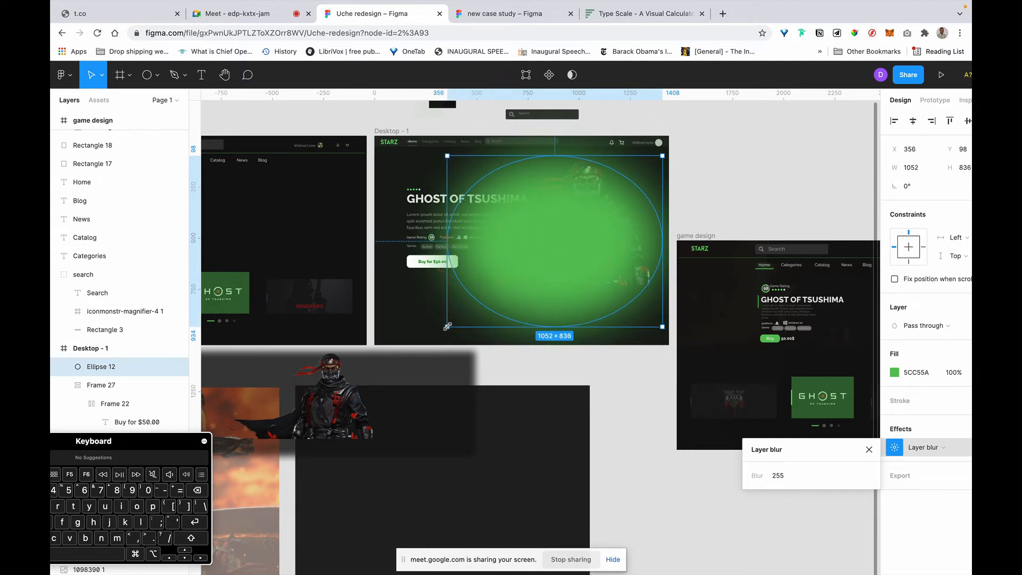
Step: Set the blurred green ellipse's blend mode to Overlay and send it one layer back, behind the details block Frame 27
{"action": "scroll", "coordinate": [955, 223], "scroll_direction": "right", "scroll_amount": 2}
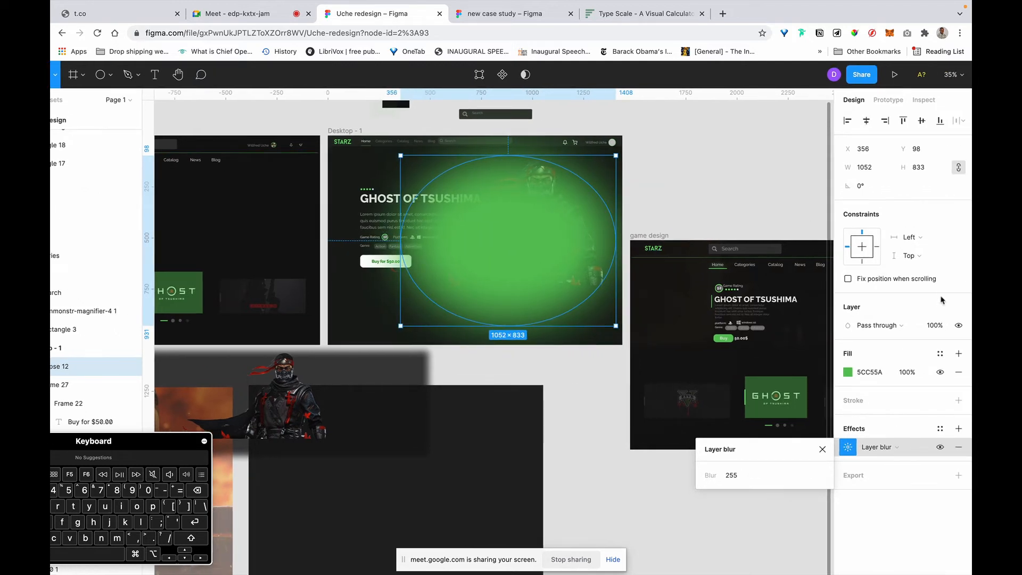
{"action": "left_click", "coordinate": [895, 330]}
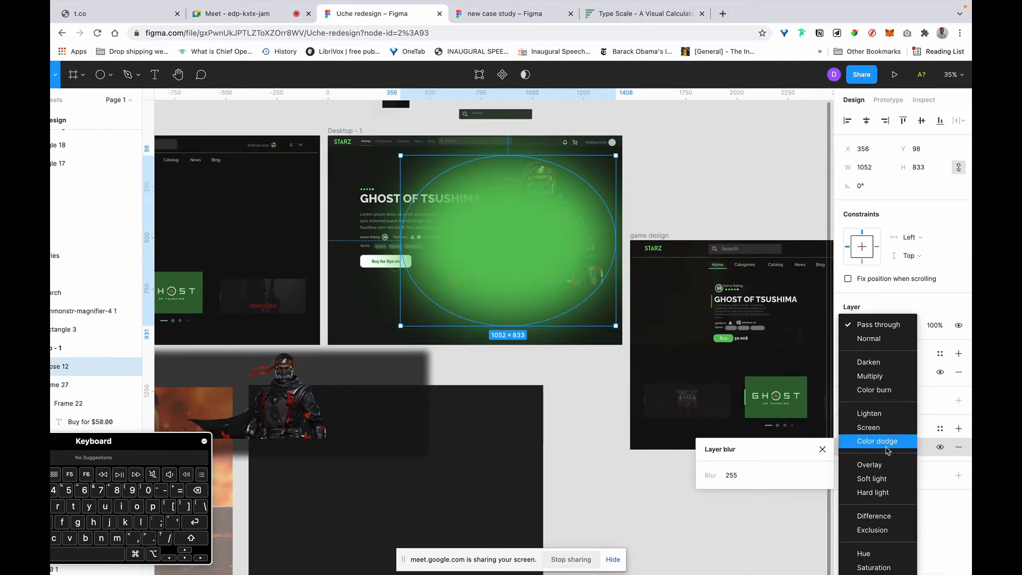
{"action": "scroll", "coordinate": [884, 442], "scroll_direction": "down", "scroll_amount": 1}
{"action": "left_click", "coordinate": [878, 430]}
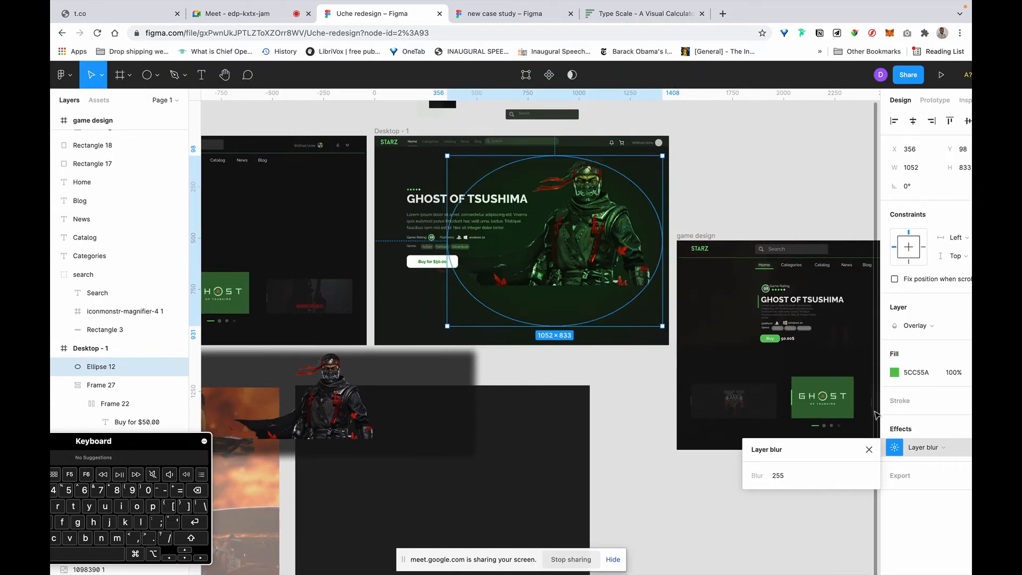
{"action": "key", "text": "super+bracketleft"}
{"action": "scroll", "coordinate": [725, 273], "scroll_direction": "right", "scroll_amount": 2}
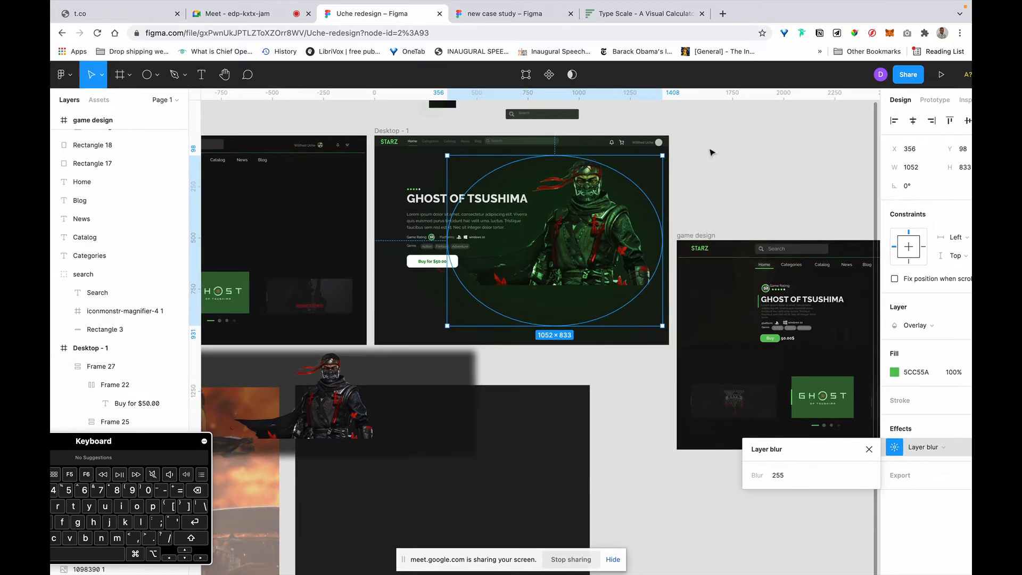
{"action": "left_click", "coordinate": [733, 152]}
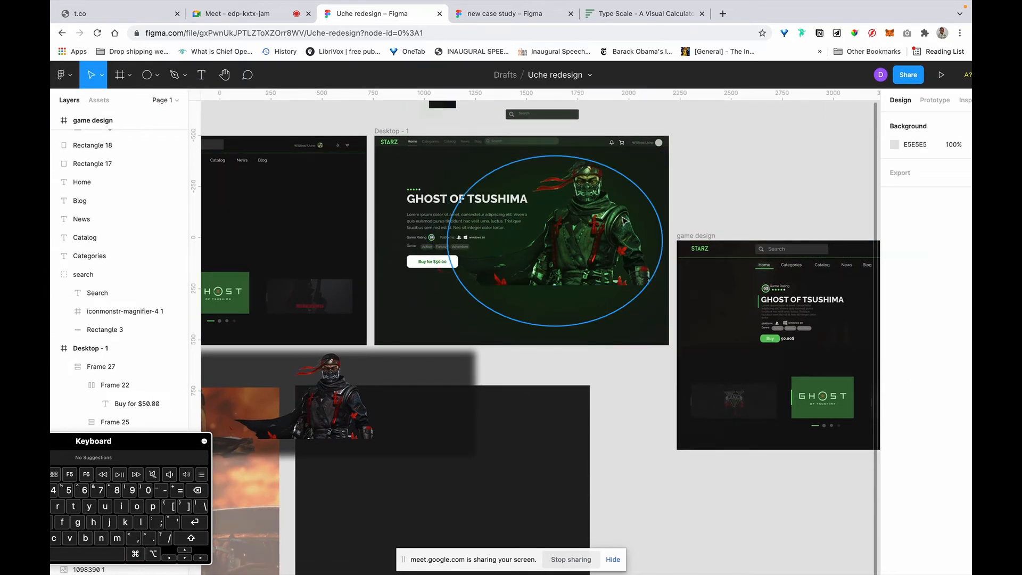
Step: Shrink the green ellipse to about 485 × 640 and move it up over the warrior to about X 775, Y 52
{"action": "left_click", "coordinate": [621, 229]}
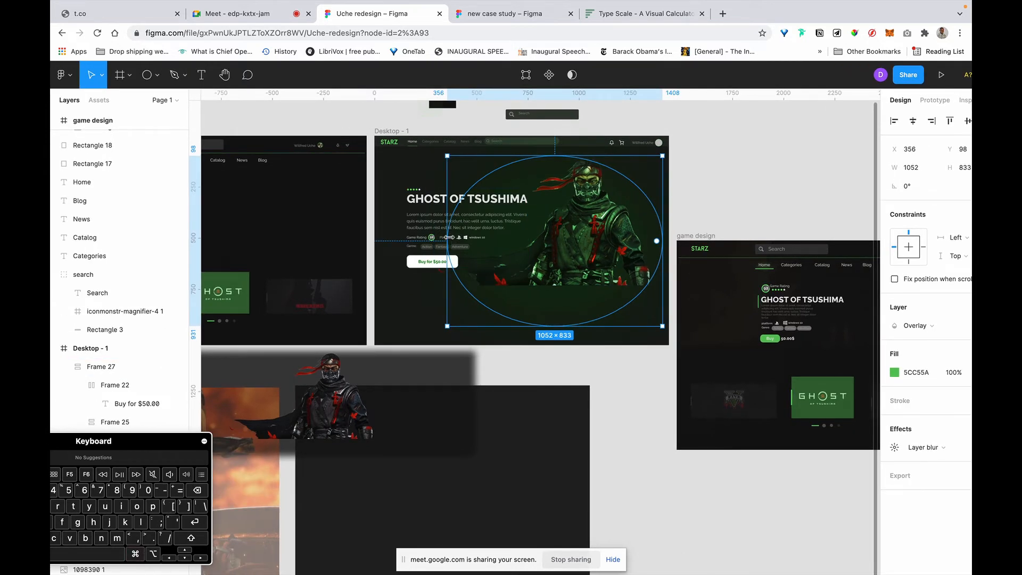
{"action": "left_click_drag", "start_coordinate": [448, 238], "coordinate": [507, 237]}
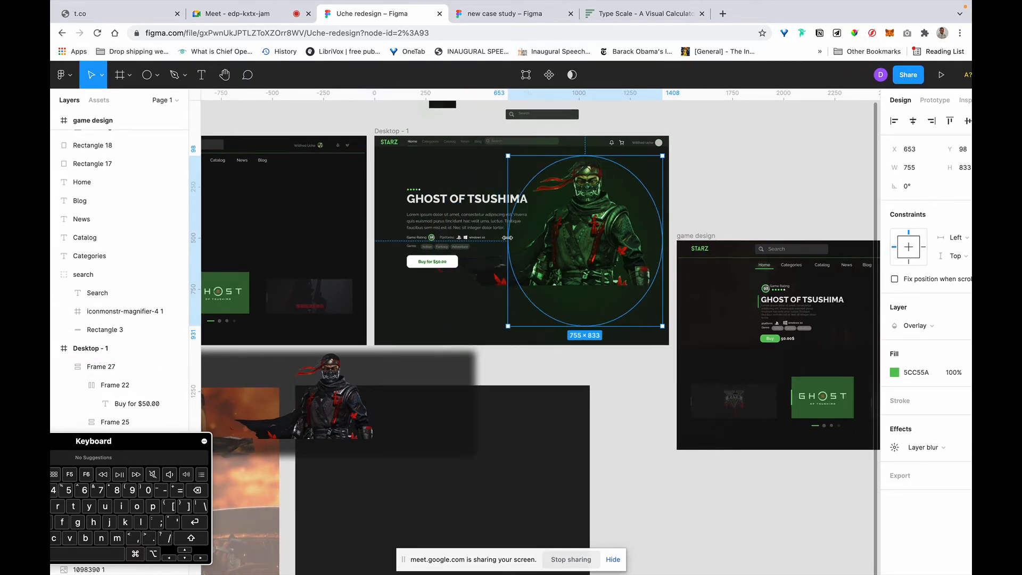
{"action": "left_click_drag", "start_coordinate": [663, 234], "coordinate": [635, 233]}
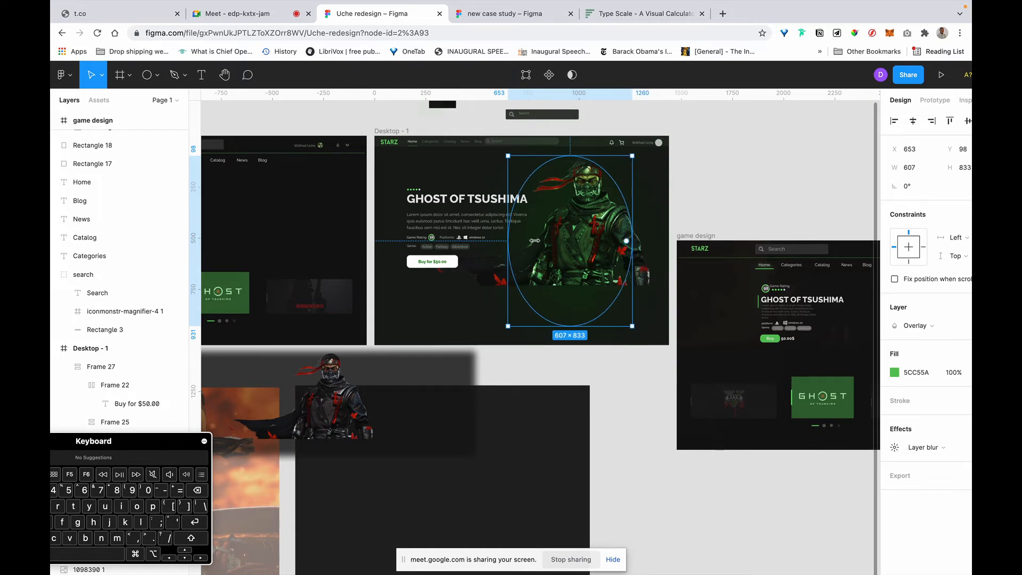
{"action": "left_click_drag", "start_coordinate": [507, 240], "coordinate": [584, 236]}
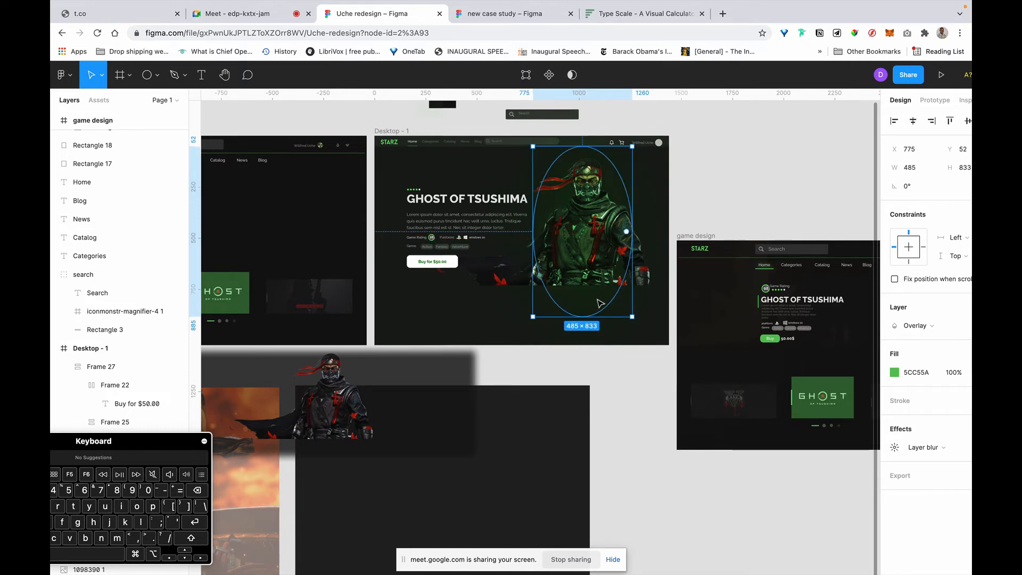
{"action": "left_click_drag", "start_coordinate": [584, 276], "coordinate": [584, 276]}
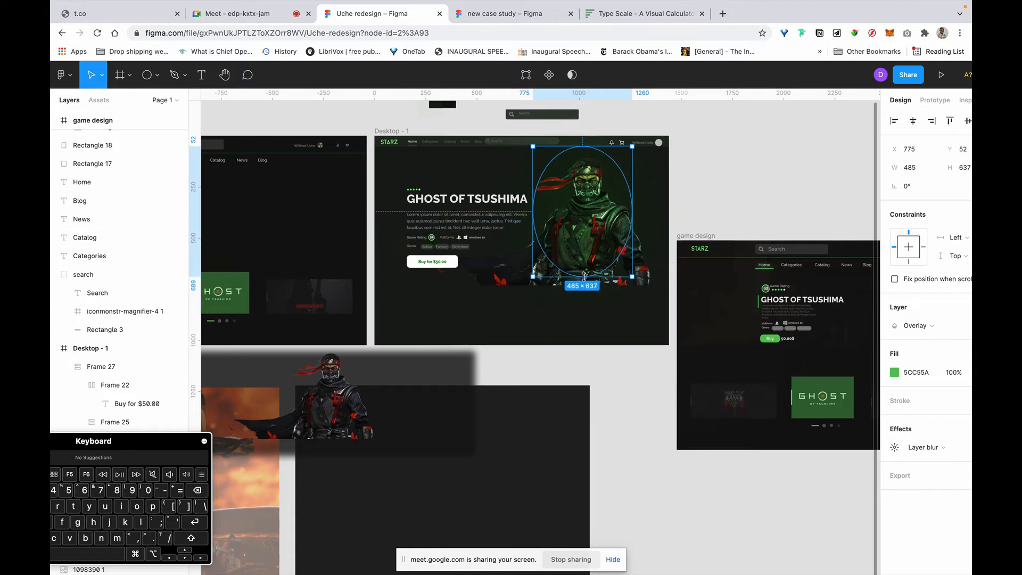
{"action": "key", "text": "super+b"}
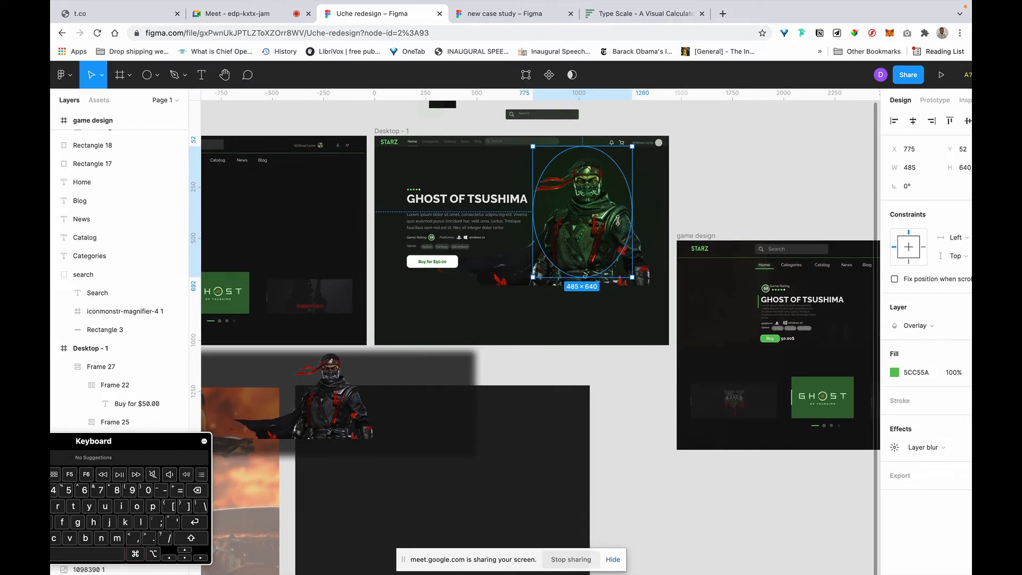
{"action": "left_click_drag", "start_coordinate": [631, 214], "coordinate": [582, 158]}
{"action": "key", "text": "super+z"}
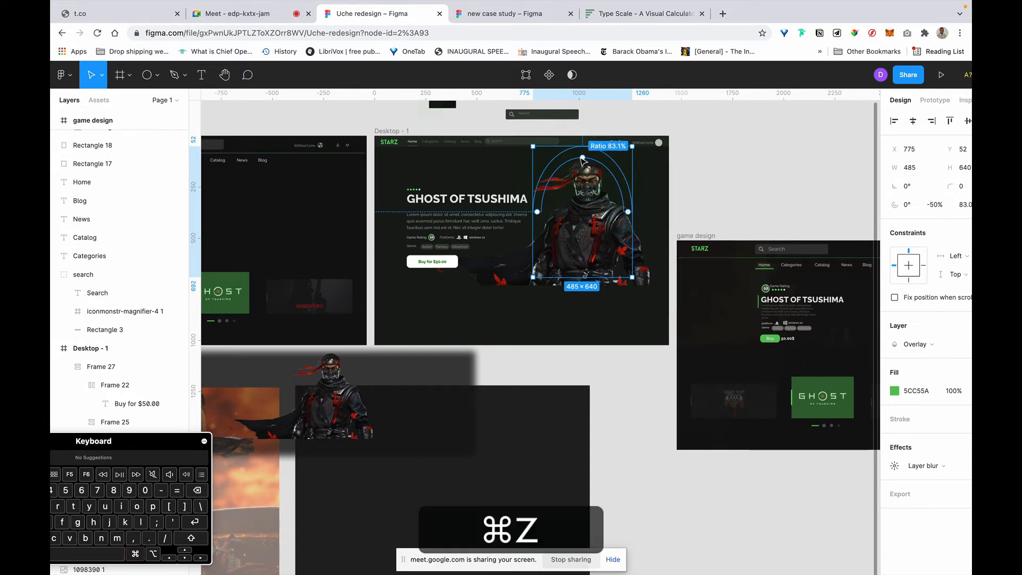
{"action": "key", "text": "super+z"}
Step: Duplicate the green ellipse in place and reduce the copy to its upper half with a -50% arc sweep
{"action": "key", "text": "super+c"}
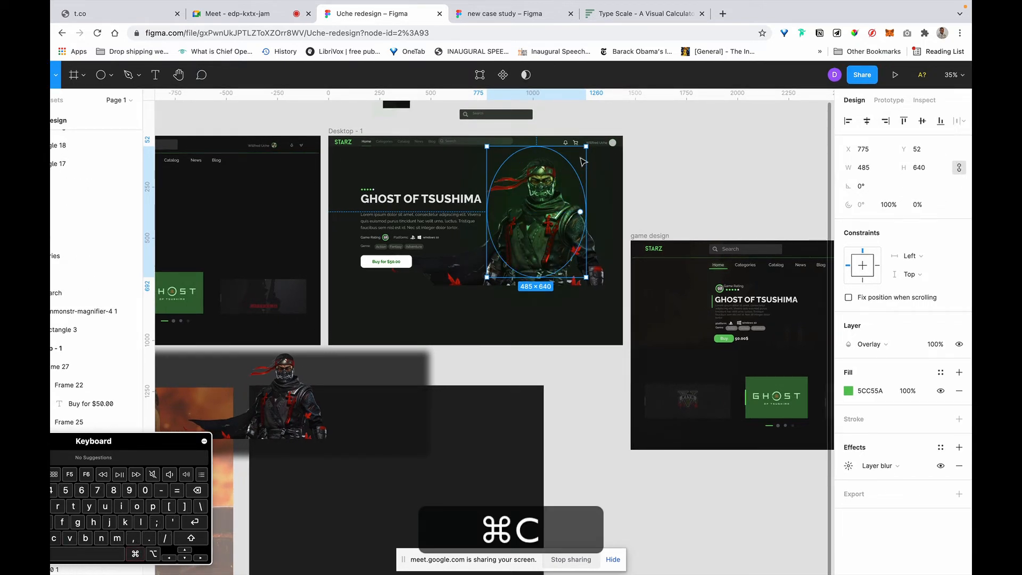
{"action": "key", "text": "super+b"}
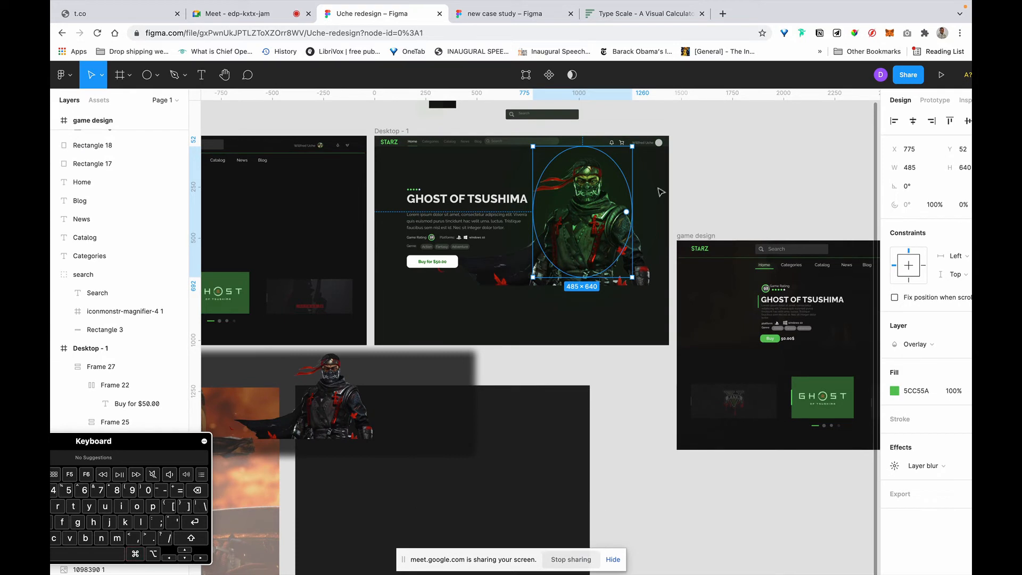
{"action": "left_click", "coordinate": [752, 181]}
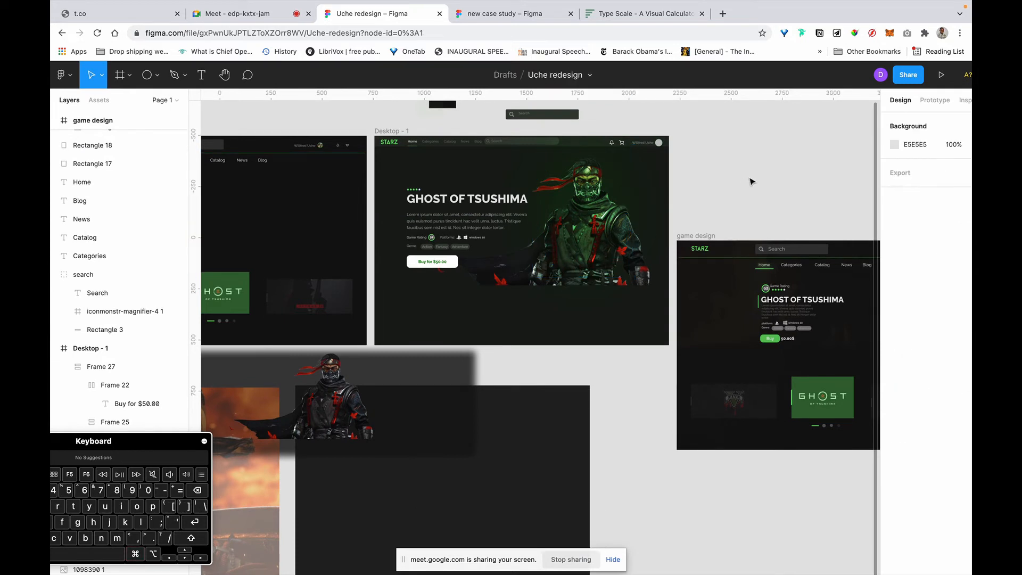
{"action": "left_click", "coordinate": [600, 193]}
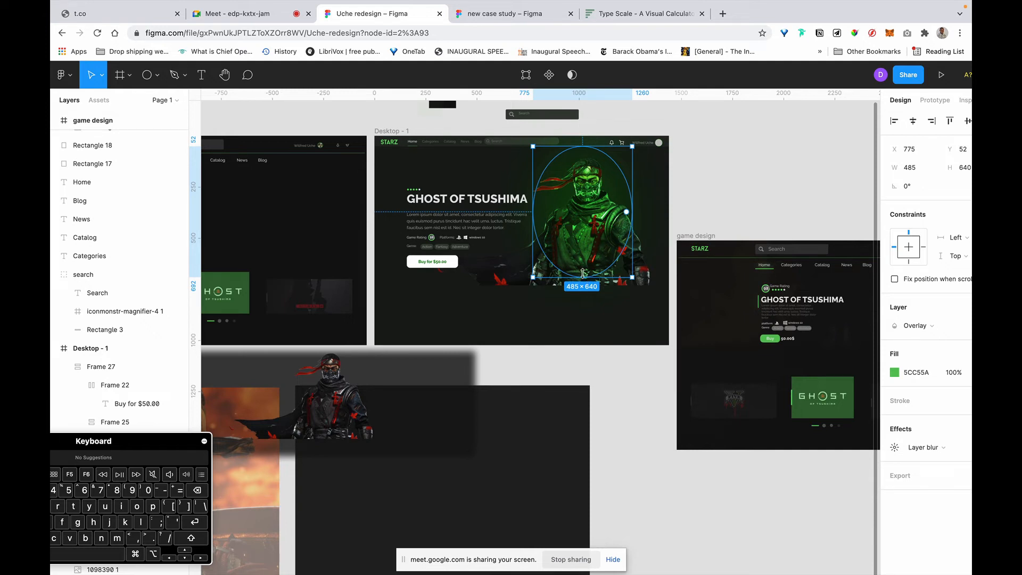
{"action": "left_click_drag", "start_coordinate": [593, 270], "coordinate": [524, 216]}
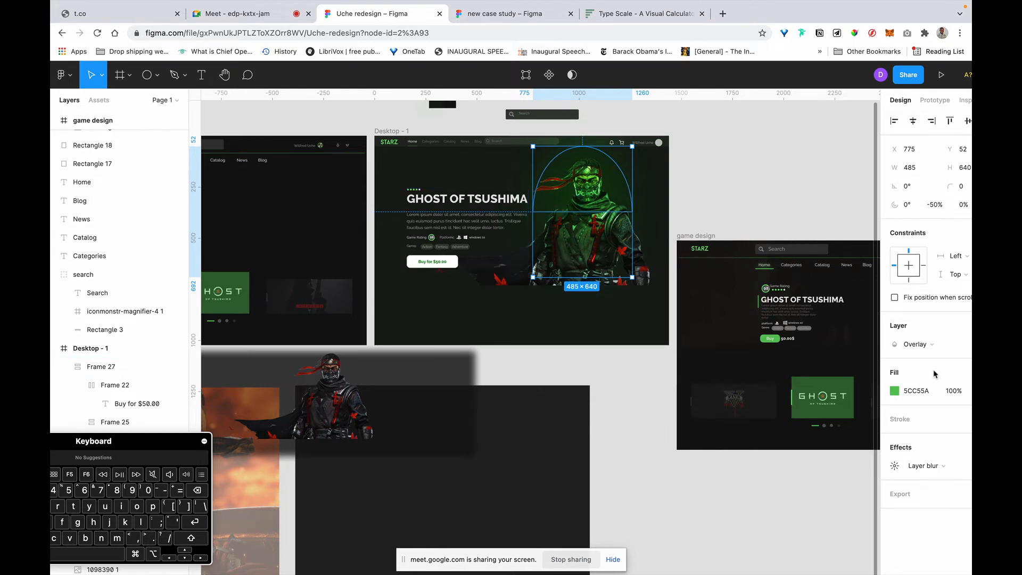
Step: Set the half ellipse's blend mode to Hard light and hollow it into an arch with an inner ratio of about 59%
{"action": "scroll", "coordinate": [926, 374], "scroll_direction": "right", "scroll_amount": 2}
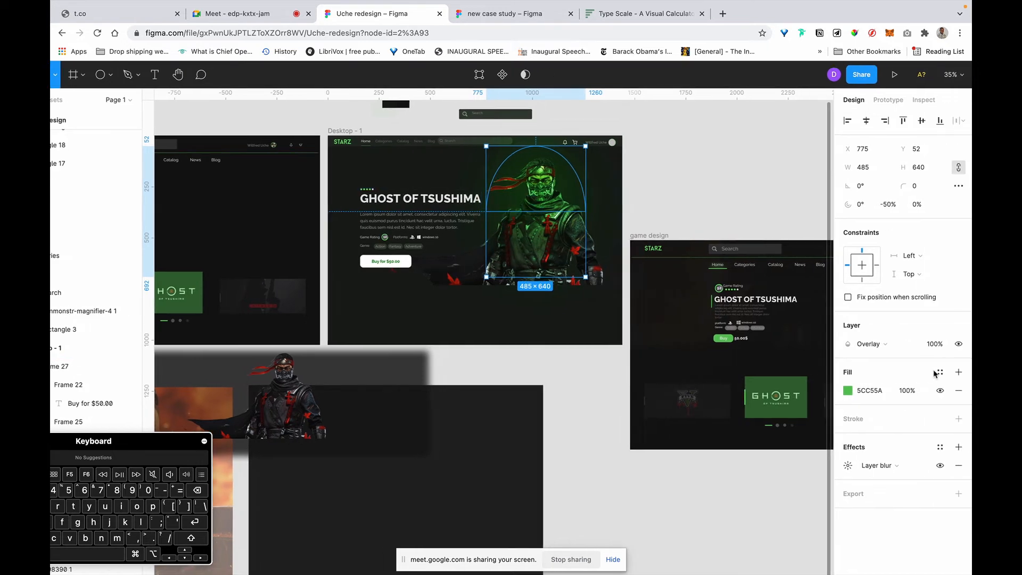
{"action": "left_click", "coordinate": [883, 347]}
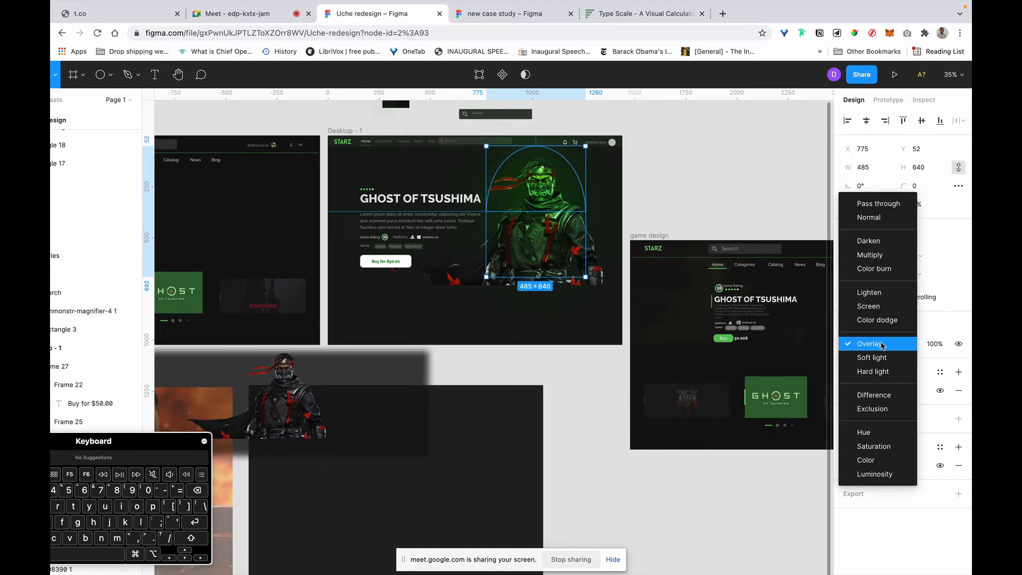
{"action": "left_click", "coordinate": [880, 371]}
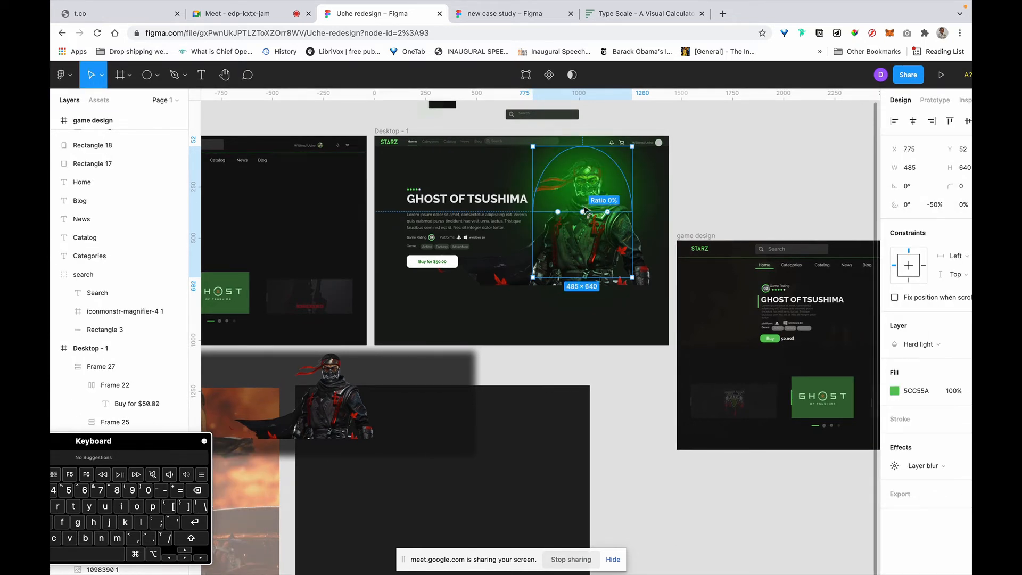
{"action": "left_click_drag", "start_coordinate": [583, 211], "coordinate": [584, 176]}
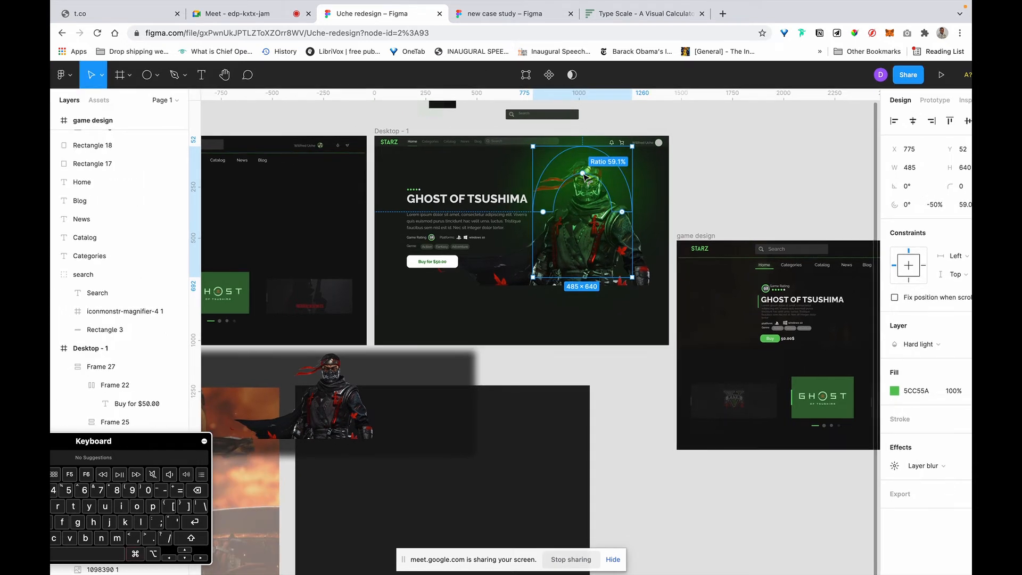
{"action": "left_click", "coordinate": [668, 208]}
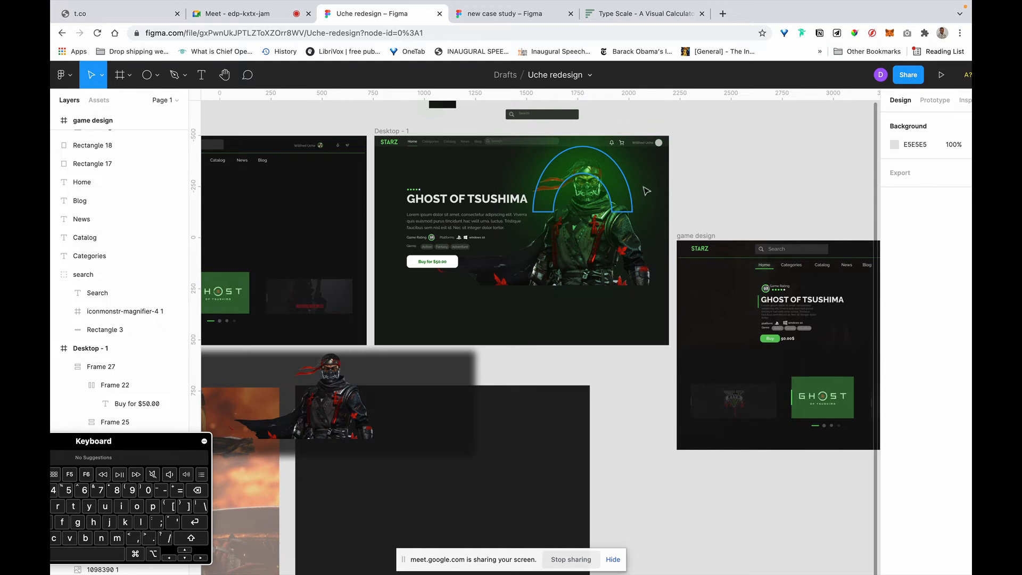
Step: Send the green arch one layer back and scale it down to about 325 × 428 around the warrior's head
{"action": "left_click", "coordinate": [628, 204]}
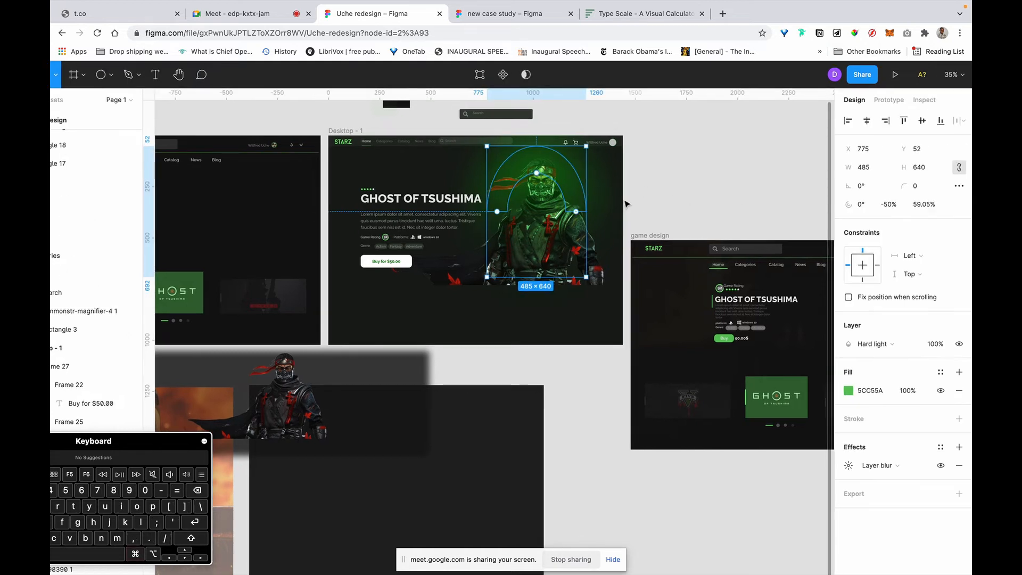
{"action": "key", "text": "super+bracketleft"}
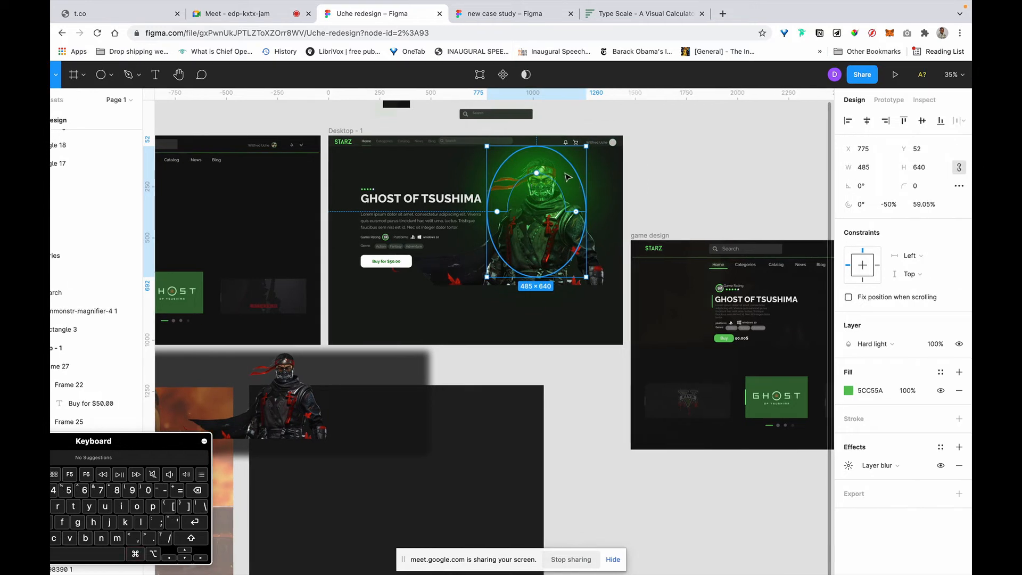
{"action": "left_click_drag", "start_coordinate": [566, 172], "coordinate": [573, 161]}
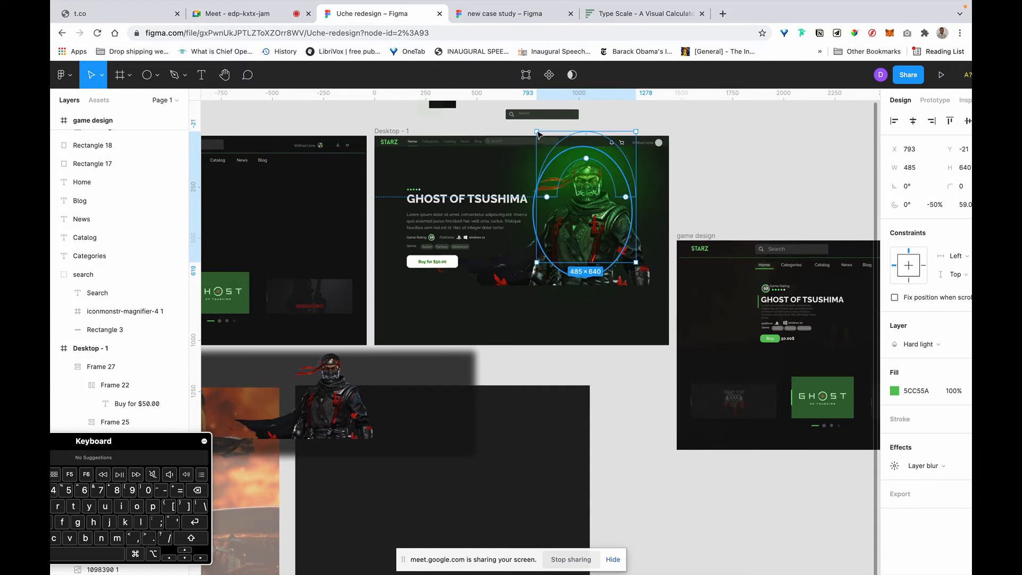
{"action": "left_click_drag", "start_coordinate": [537, 132], "coordinate": [564, 154]}
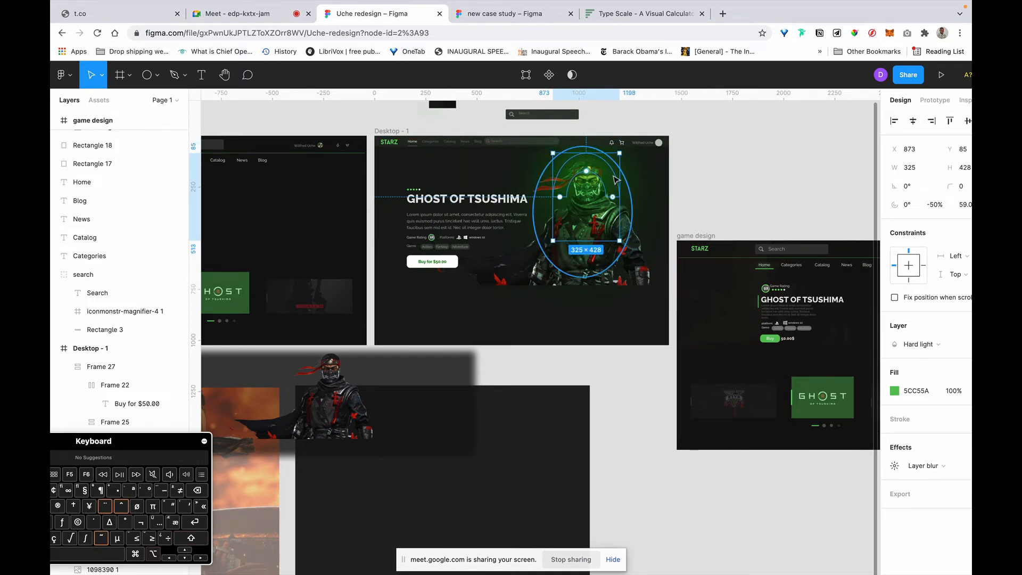
Step: Move the full green ellipse down to about X 747, Y 529 and raise the arch above the warrior's head to about Y 37
{"action": "left_click", "coordinate": [631, 214]}
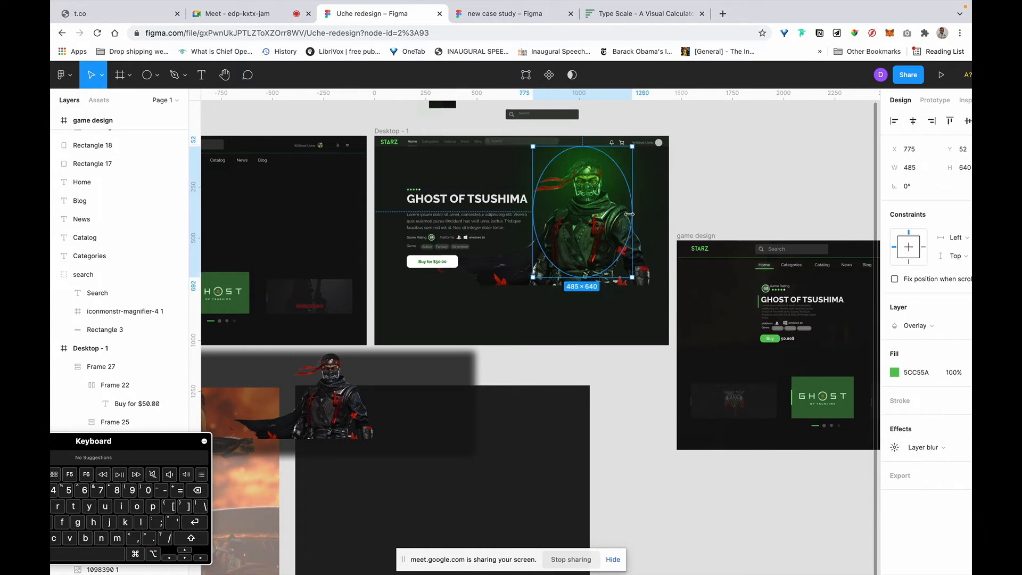
{"action": "left_click_drag", "start_coordinate": [627, 214], "coordinate": [625, 297]}
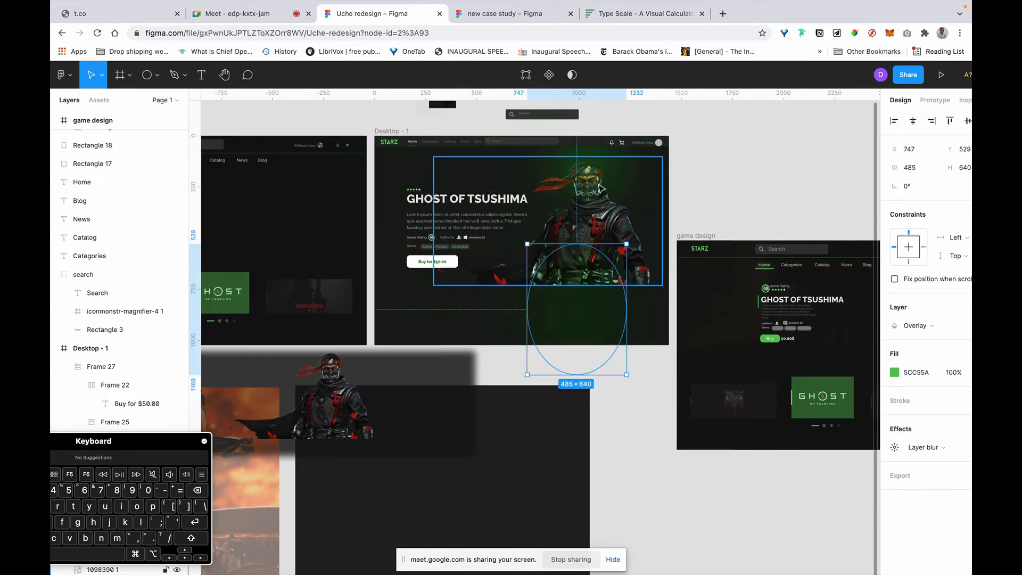
{"action": "left_click", "coordinate": [595, 158]}
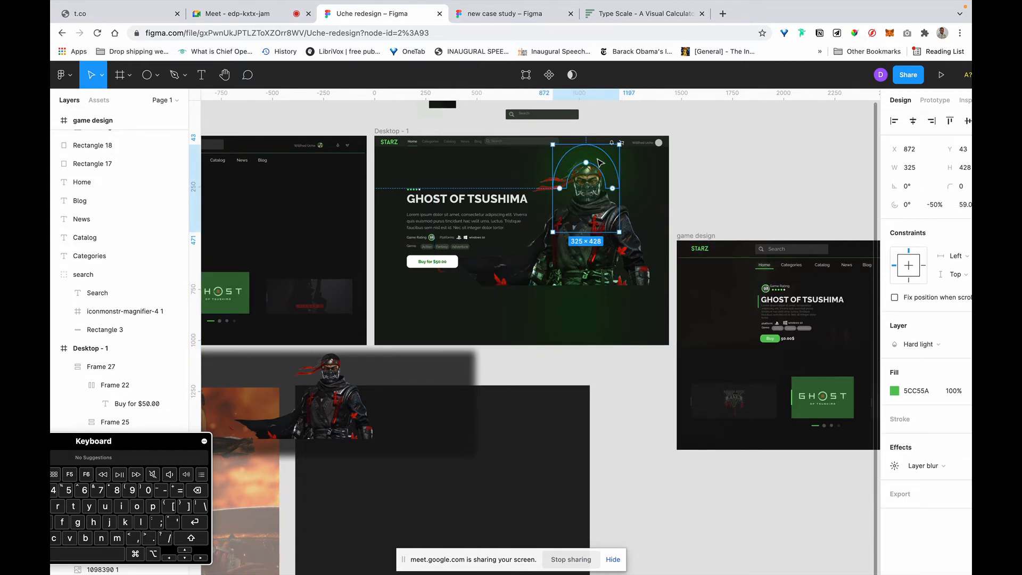
{"action": "left_click_drag", "start_coordinate": [597, 156], "coordinate": [589, 159]}
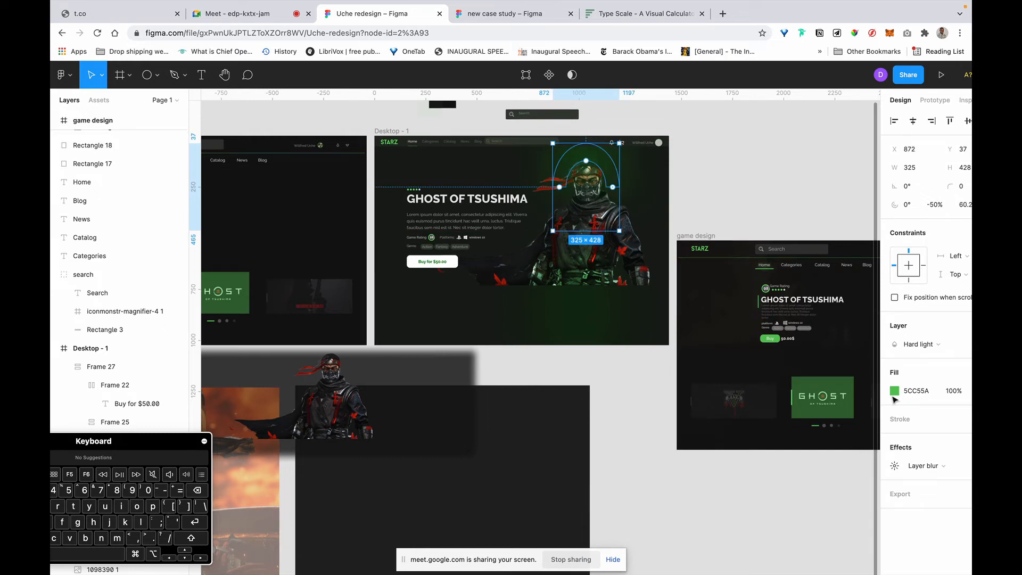
Step: Try the Color blend mode on the green arch above the warrior's head, then set it to Screen
{"action": "scroll", "coordinate": [928, 412], "scroll_direction": "right", "scroll_amount": 1}
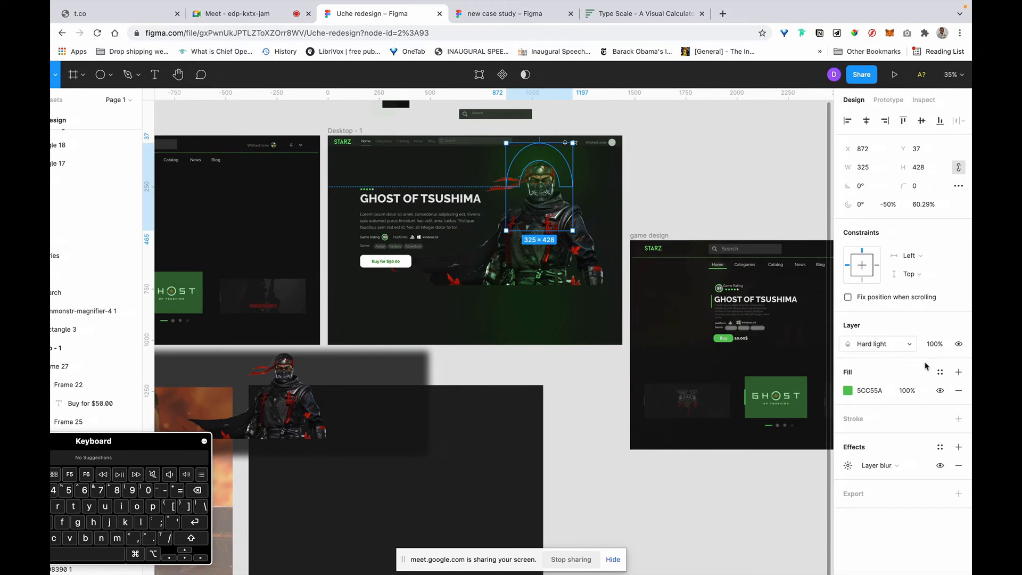
{"action": "left_click", "coordinate": [895, 349]}
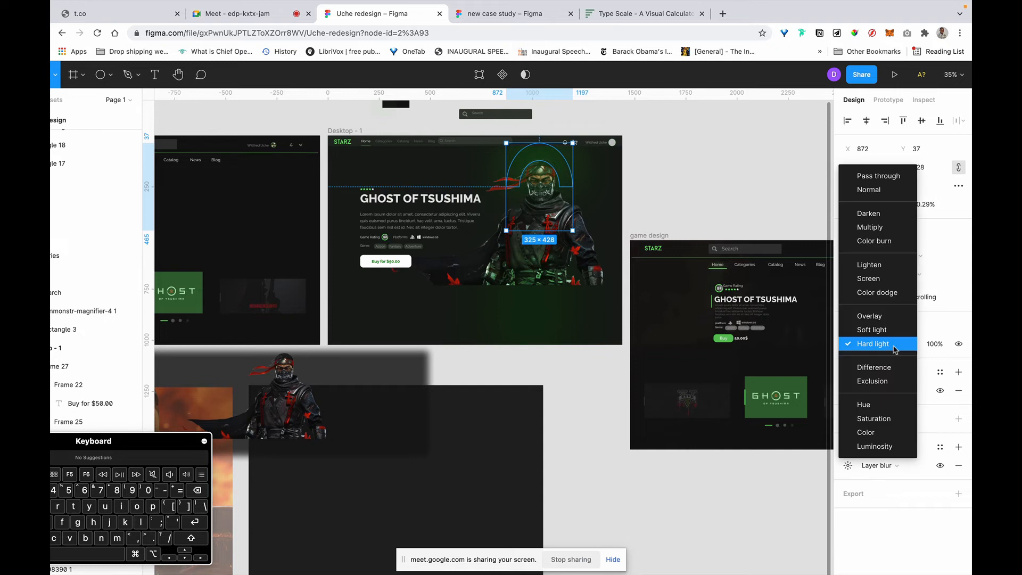
{"action": "left_click", "coordinate": [877, 432]}
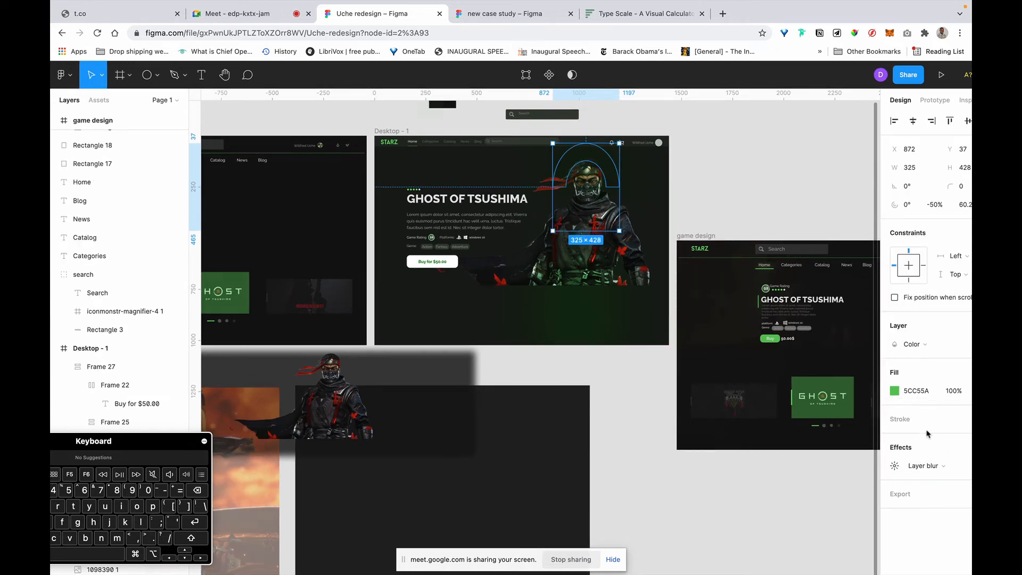
{"action": "scroll", "coordinate": [927, 434], "scroll_direction": "right", "scroll_amount": 1}
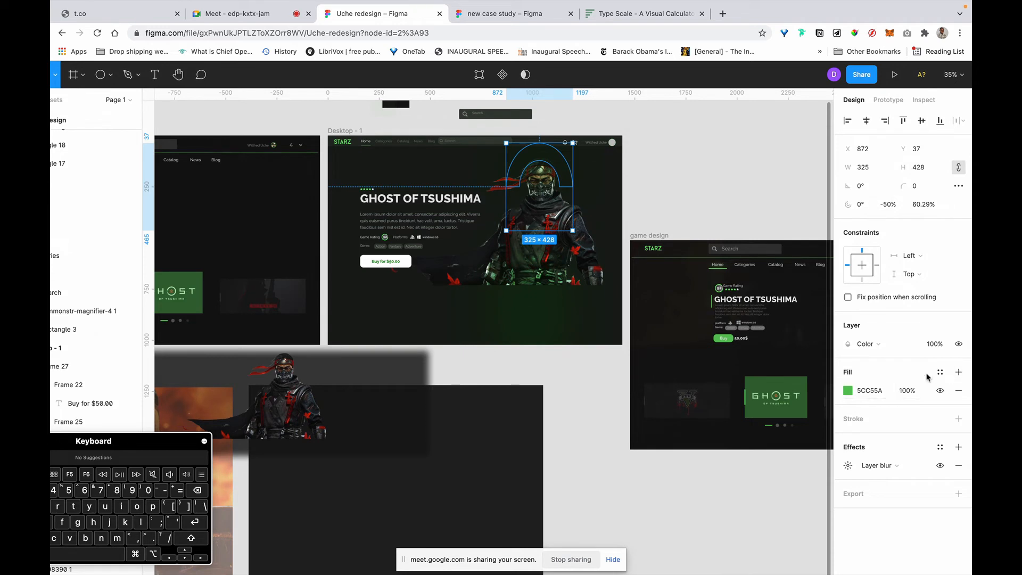
{"action": "left_click", "coordinate": [866, 345]}
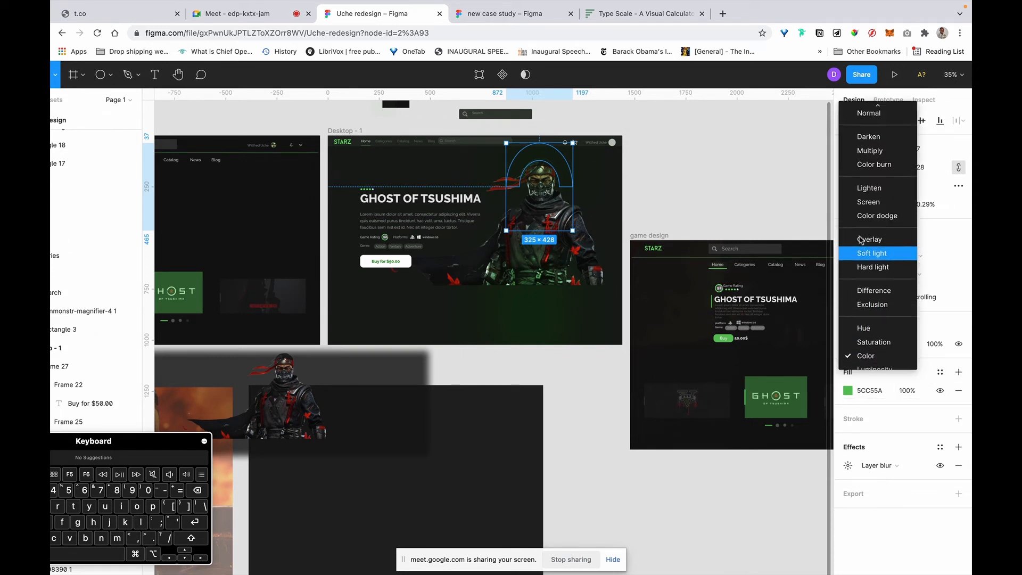
{"action": "scroll", "coordinate": [865, 237], "scroll_direction": "up", "scroll_amount": 1}
{"action": "left_click", "coordinate": [873, 221]}
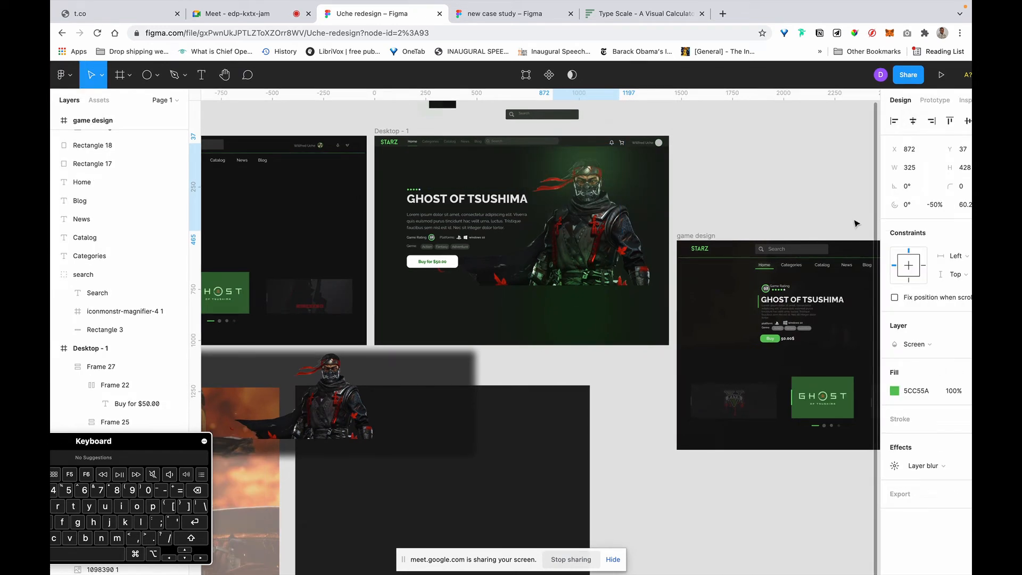
Step: Move the full green ellipse up over the warrior to about X 827, Y 264 and set its blend mode to Color
{"action": "left_click", "coordinate": [588, 309]}
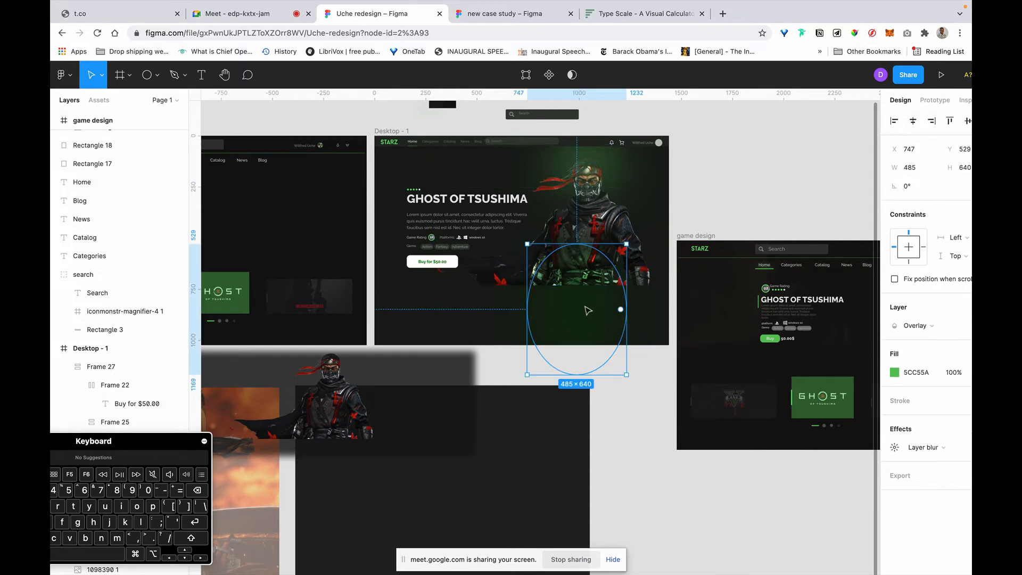
{"action": "left_click_drag", "start_coordinate": [569, 286], "coordinate": [575, 253]}
{"action": "scroll", "coordinate": [926, 393], "scroll_direction": "right", "scroll_amount": 2}
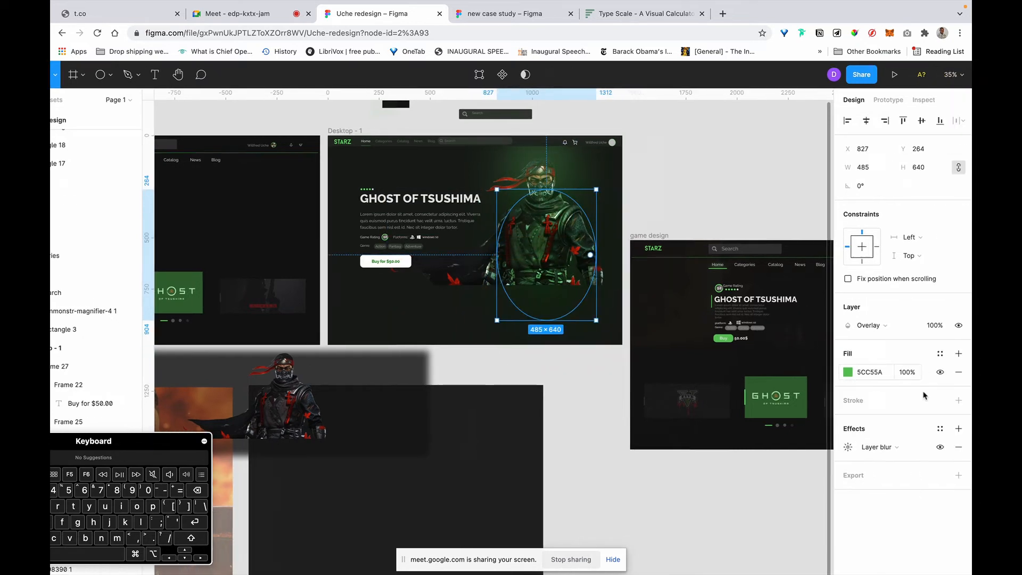
{"action": "left_click", "coordinate": [876, 326]}
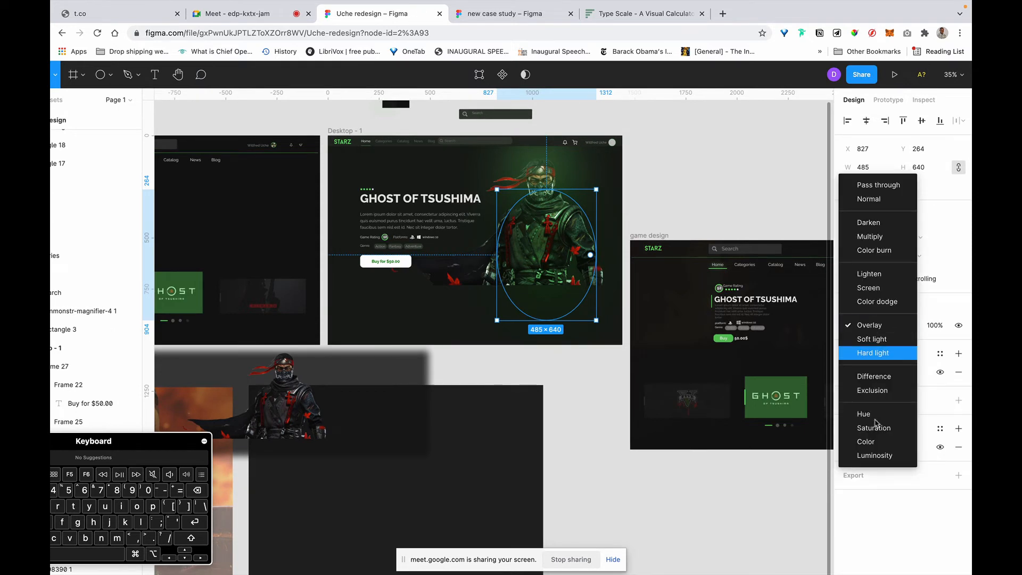
{"action": "scroll", "coordinate": [874, 440], "scroll_direction": "left", "scroll_amount": 2}
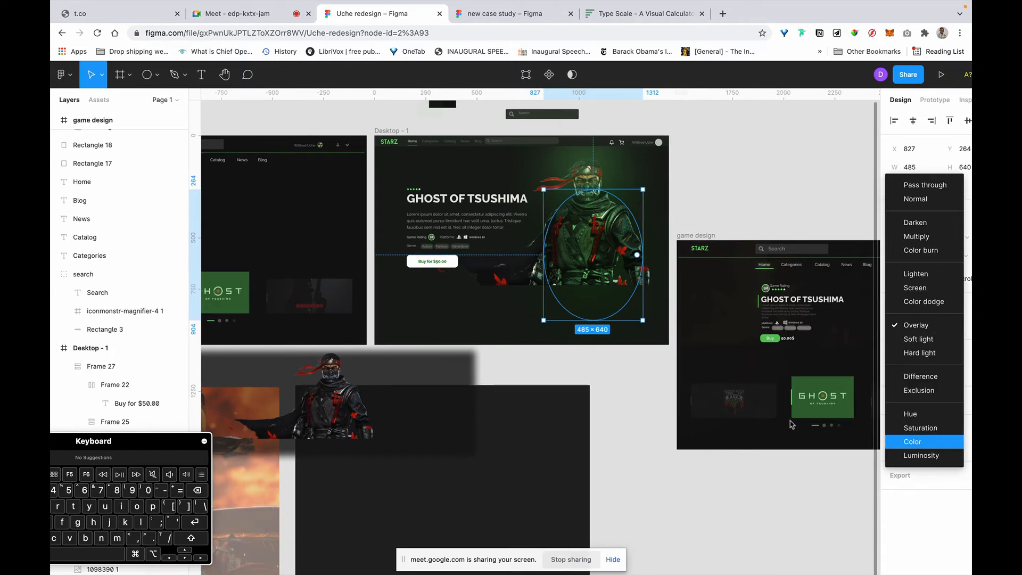
{"action": "left_click", "coordinate": [922, 444]}
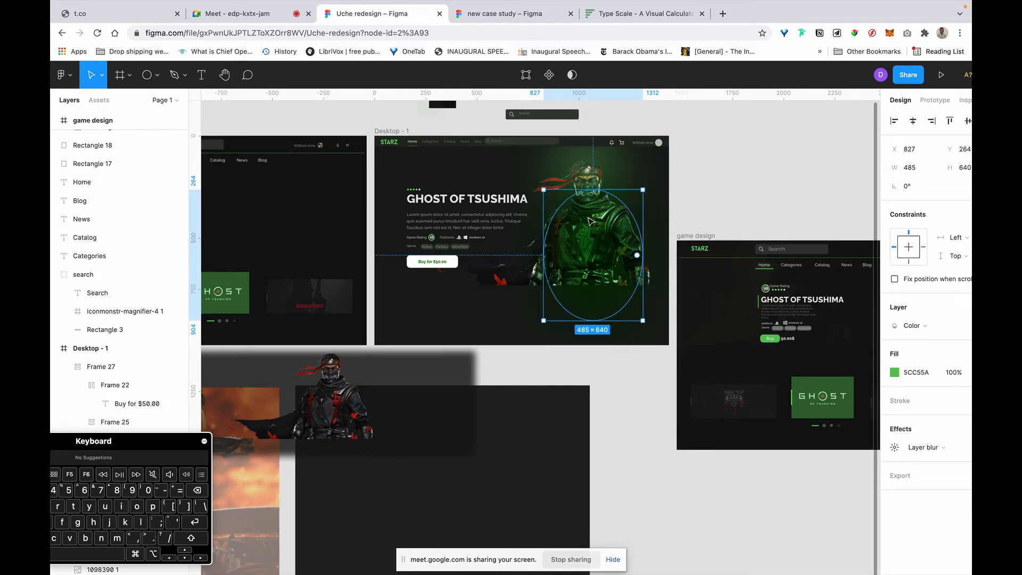
Step: Shift the green ellipse to about X 792, Y 269, reduce its height to about 544 and deselect it
{"action": "left_click_drag", "start_coordinate": [584, 223], "coordinate": [576, 225]}
{"action": "key", "text": "alt"}
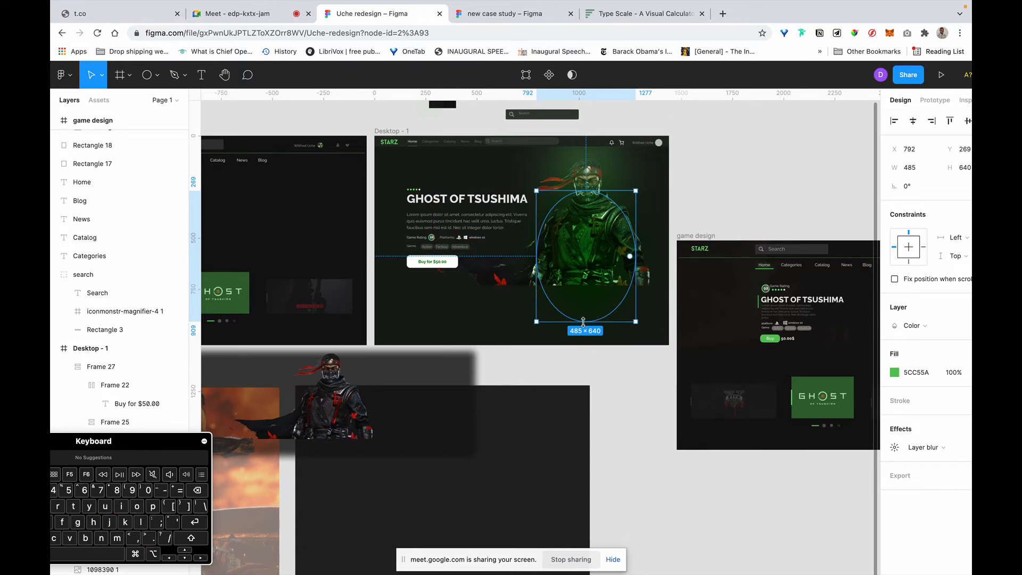
{"action": "left_click_drag", "start_coordinate": [582, 292], "coordinate": [581, 302]}
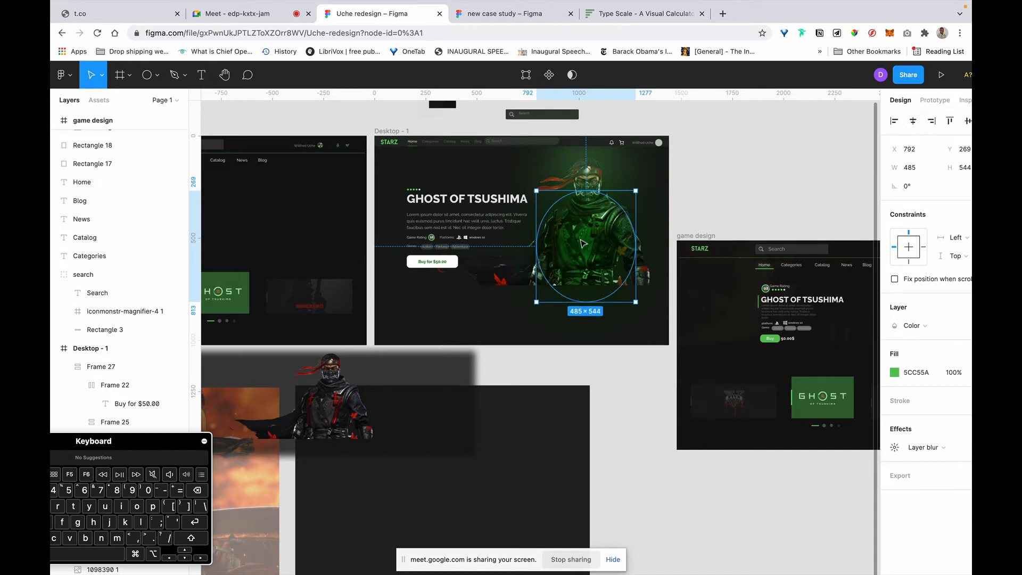
{"action": "key", "text": "Escape"}
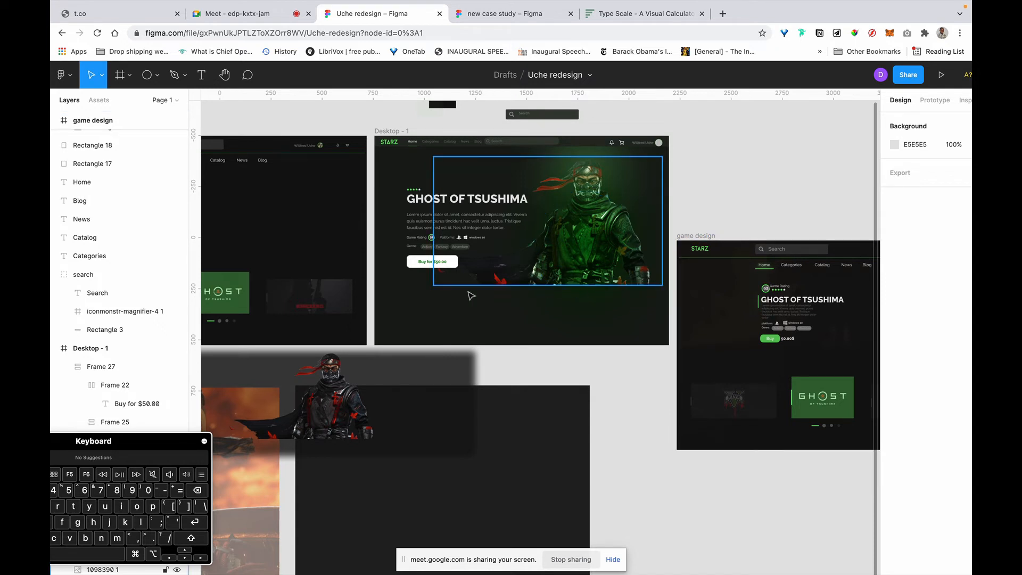
Step: Draw a circle about 746 × 746 over the warrior, at about X 626, Y -68
{"action": "left_click", "coordinate": [147, 76]}
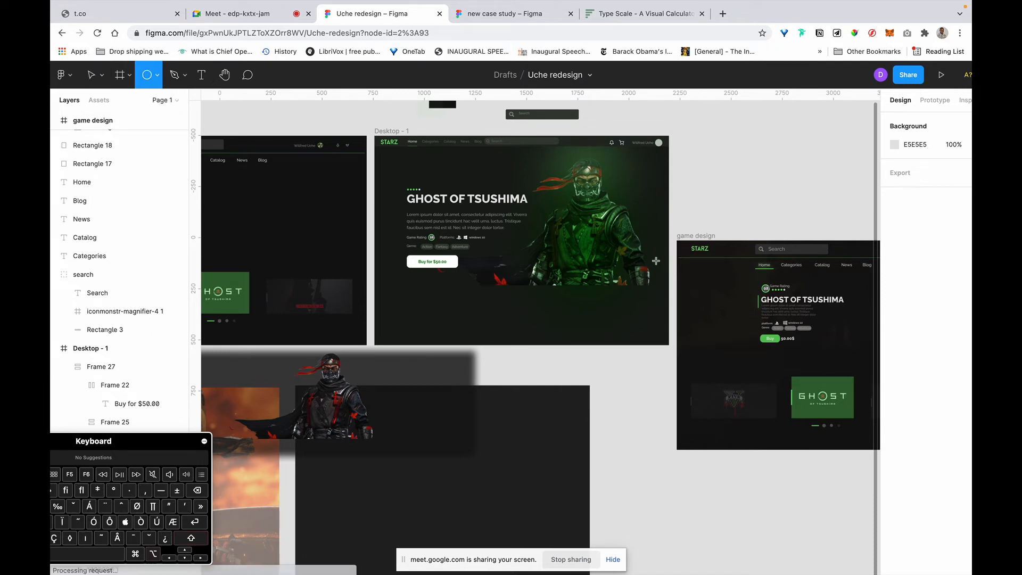
{"action": "left_click_drag", "start_coordinate": [579, 198], "coordinate": [656, 274]}
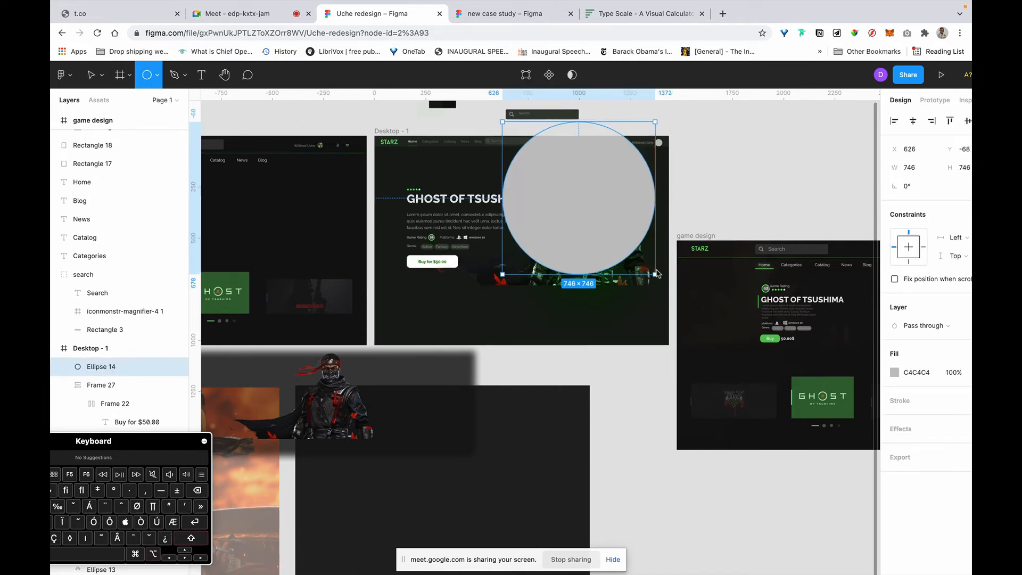
Step: Try to mask the grey circle with the warrior image and move the image to about X 263, Y 19
{"action": "left_click", "coordinate": [501, 284], "text": "shift"}
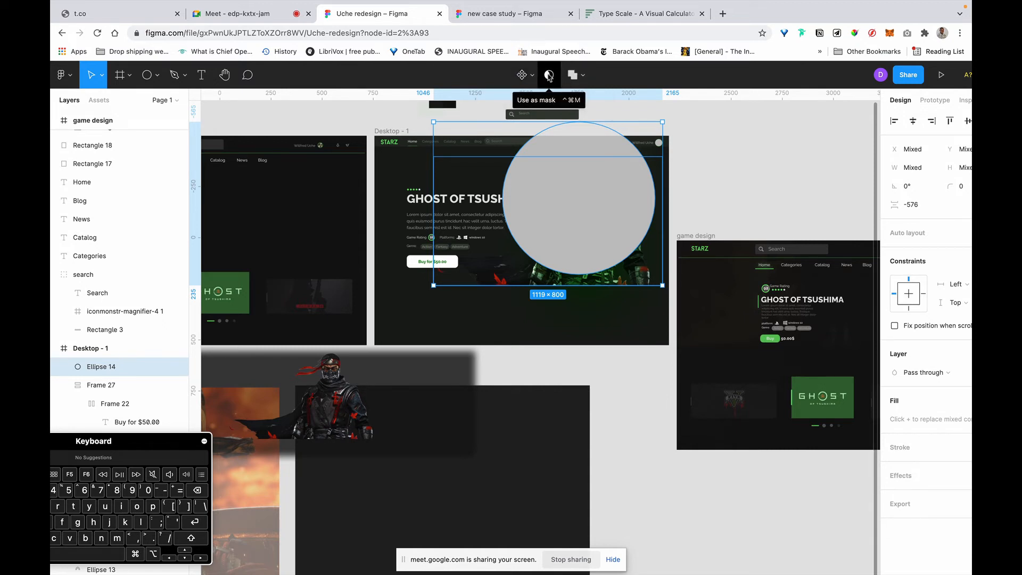
{"action": "left_click", "coordinate": [549, 76]}
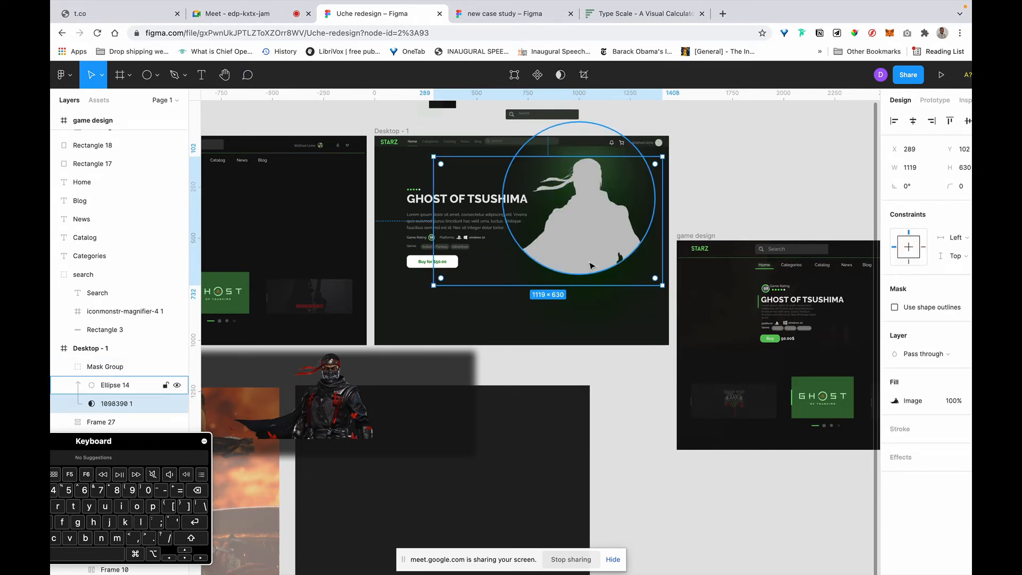
{"action": "scroll", "coordinate": [936, 423], "scroll_direction": "right", "scroll_amount": 2}
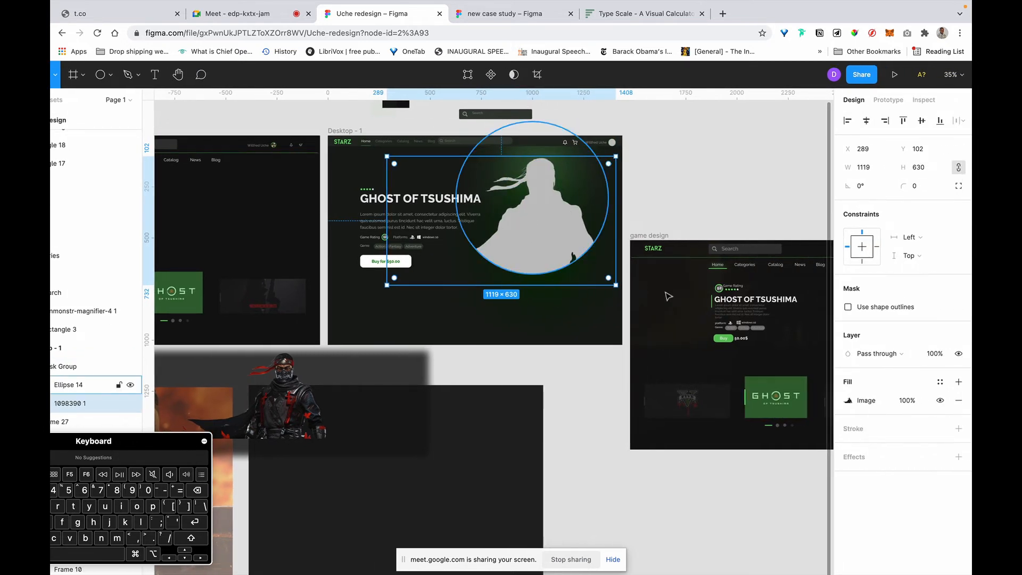
{"action": "left_click_drag", "start_coordinate": [534, 233], "coordinate": [528, 218]}
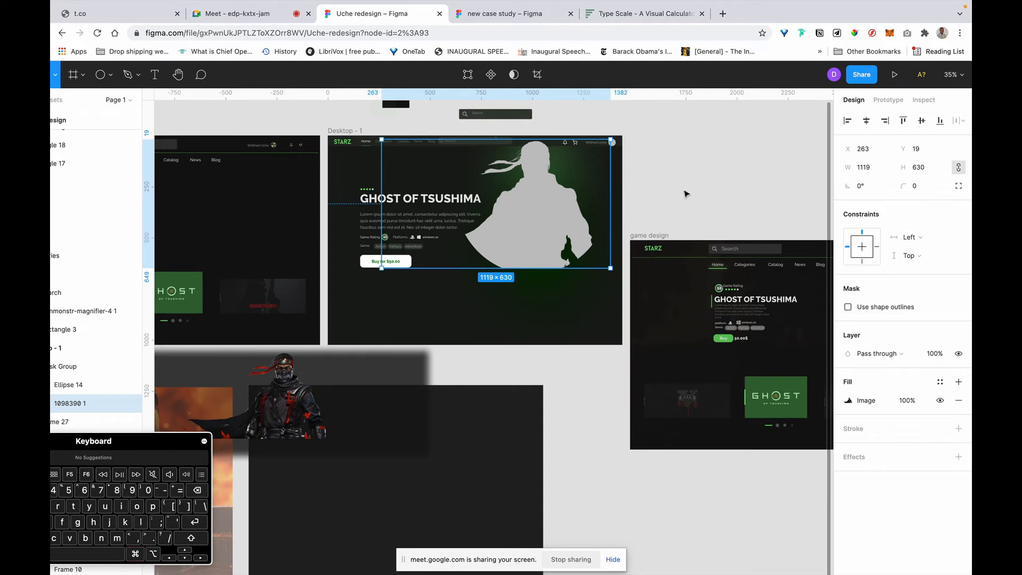
{"action": "scroll", "coordinate": [686, 194], "scroll_direction": "left", "scroll_amount": 2}
Step: Try removing the C4C4C4 fill from the masked circle and undo the removal
{"action": "left_click", "coordinate": [547, 225]}
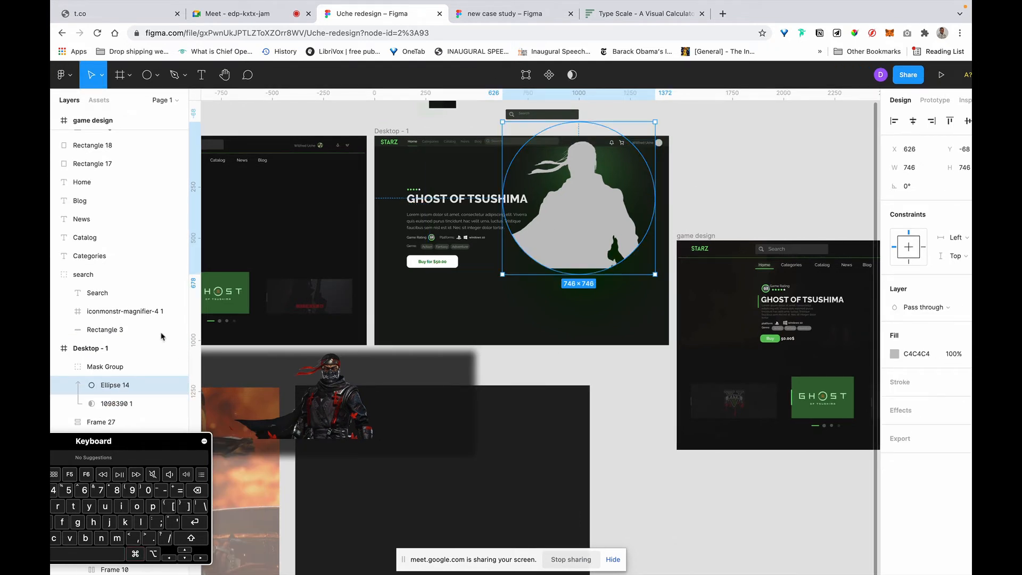
{"action": "scroll", "coordinate": [955, 355], "scroll_direction": "right", "scroll_amount": 2}
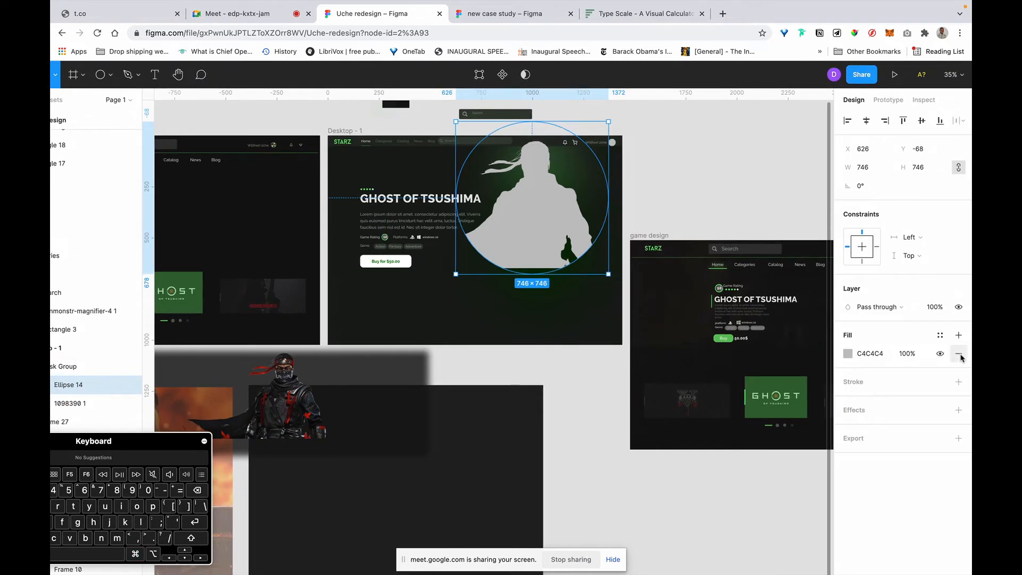
{"action": "left_click", "coordinate": [959, 355]}
{"action": "scroll", "coordinate": [962, 358], "scroll_direction": "left", "scroll_amount": 2}
{"action": "key", "text": "super+z"}
{"action": "scroll", "coordinate": [961, 368], "scroll_direction": "right", "scroll_amount": 2}
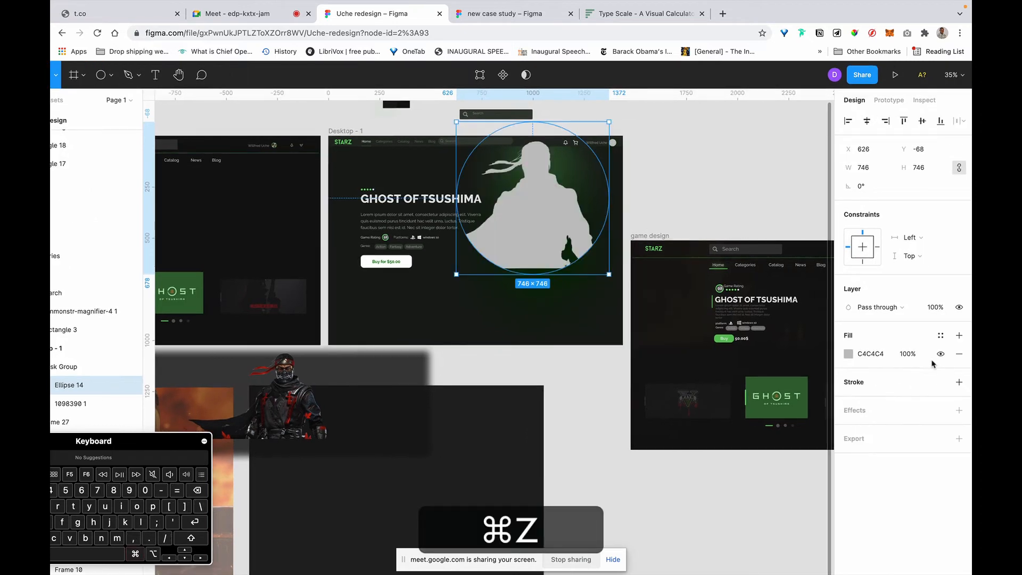
{"action": "scroll", "coordinate": [953, 362], "scroll_direction": "left", "scroll_amount": 2}
{"action": "scroll", "coordinate": [946, 359], "scroll_direction": "right", "scroll_amount": 2}
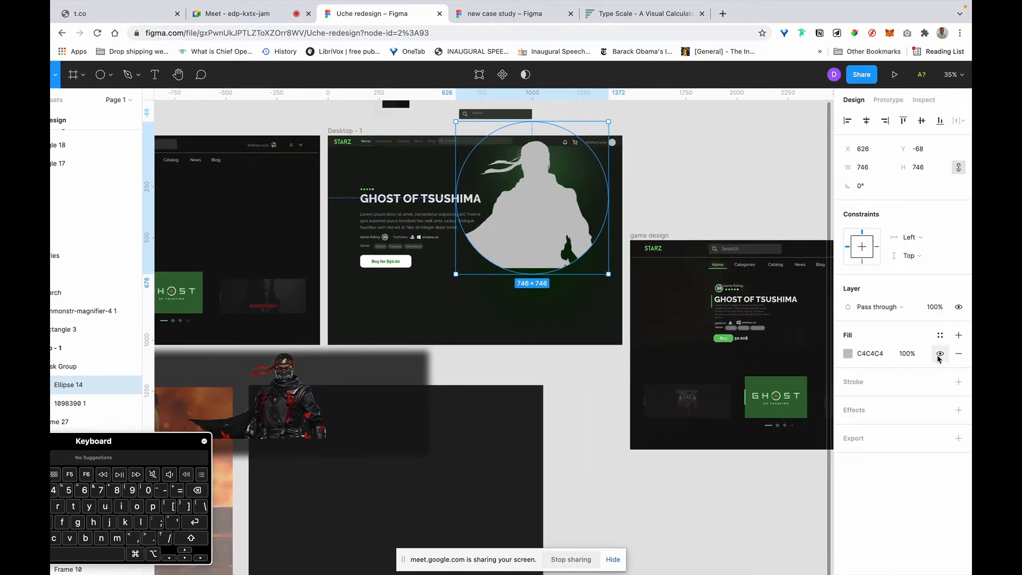
{"action": "left_click", "coordinate": [959, 354]}
{"action": "scroll", "coordinate": [953, 357], "scroll_direction": "left", "scroll_amount": 2}
{"action": "key", "text": "super+z"}
Step: Undo the image move and the mask group so the circle and warrior image are separate layers
{"action": "scroll", "coordinate": [943, 357], "scroll_direction": "right", "scroll_amount": 2}
{"action": "key", "text": "super+z"}
{"action": "key", "text": "super+z"}
{"action": "key", "text": "super+z"}
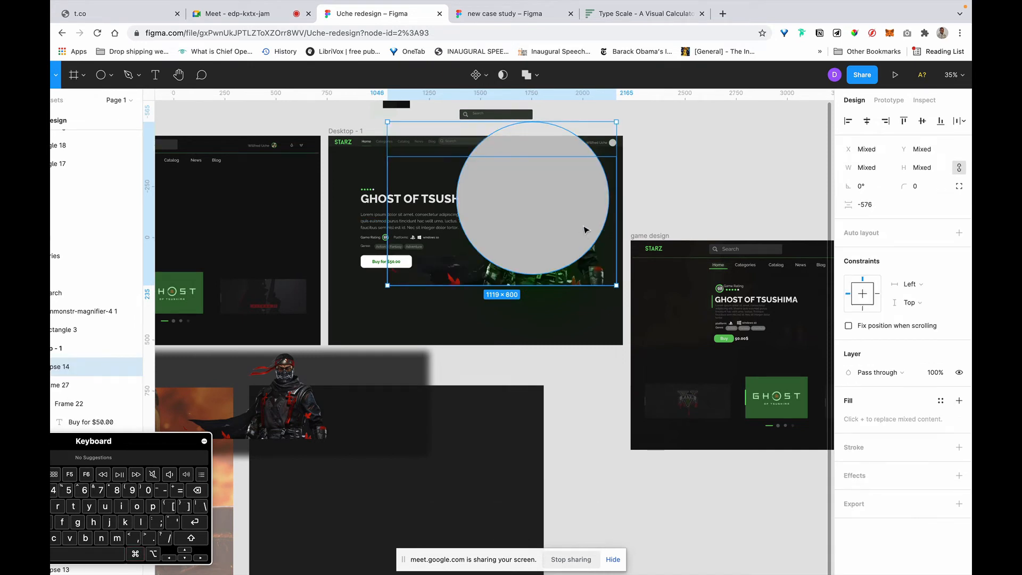
Step: Select only the large circle over the warrior and remove its grey fill
{"action": "left_click", "coordinate": [586, 229]}
{"action": "scroll", "coordinate": [936, 375], "scroll_direction": "right", "scroll_amount": 2}
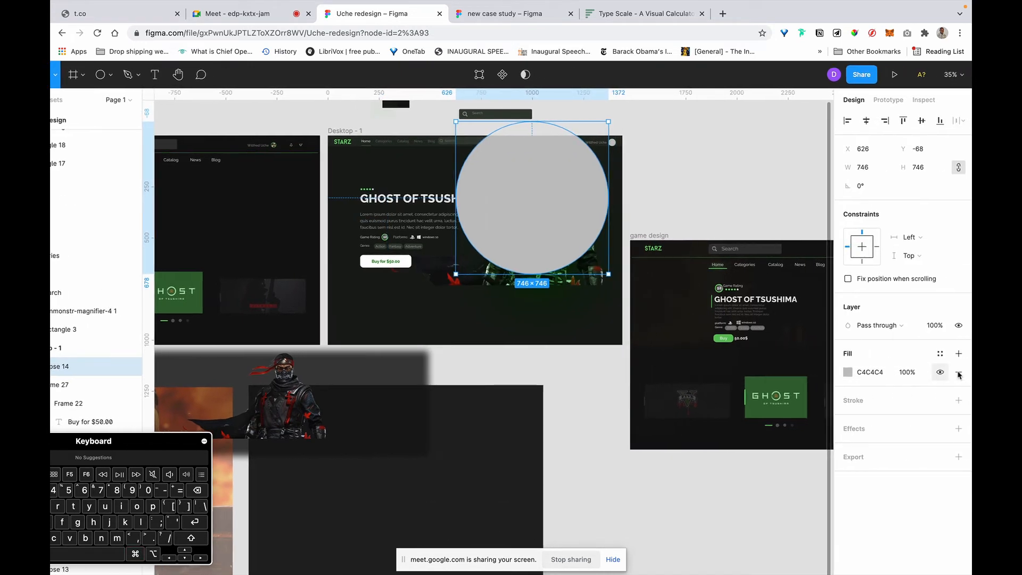
{"action": "left_click", "coordinate": [958, 372]}
{"action": "scroll", "coordinate": [953, 373], "scroll_direction": "left", "scroll_amount": 2}
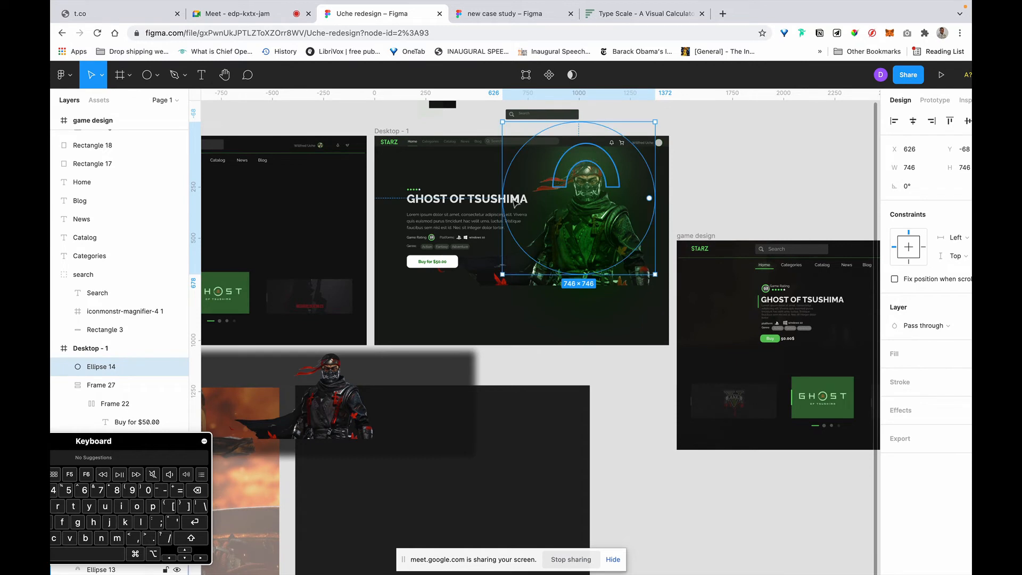
{"action": "scroll", "coordinate": [637, 248], "scroll_direction": "right", "scroll_amount": 2}
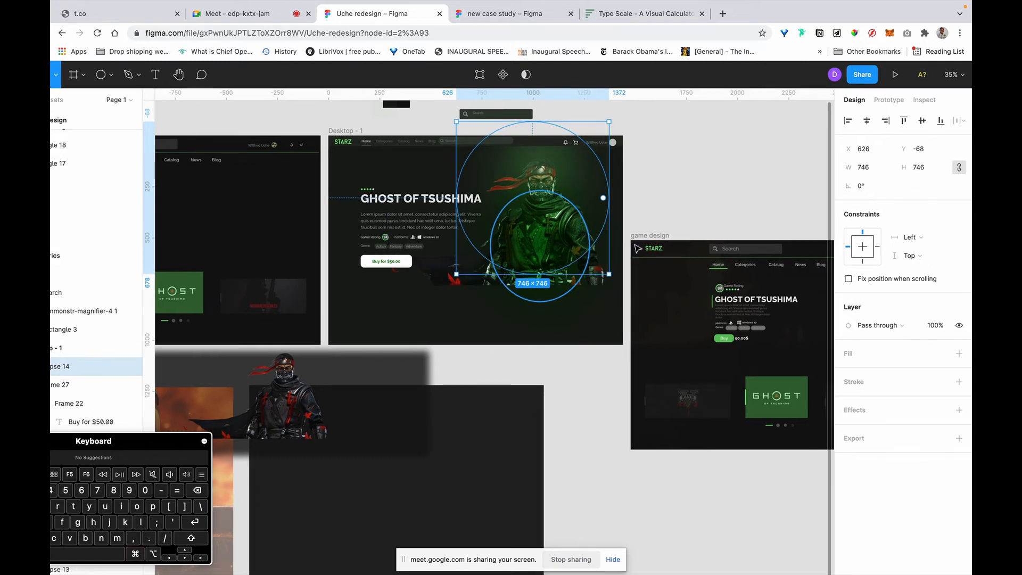
Step: Send the large circle back behind the hero text and give it a C4C4C4 fill
{"action": "key", "text": "super+bracketleft"}
{"action": "scroll", "coordinate": [640, 283], "scroll_direction": "left", "scroll_amount": 2}
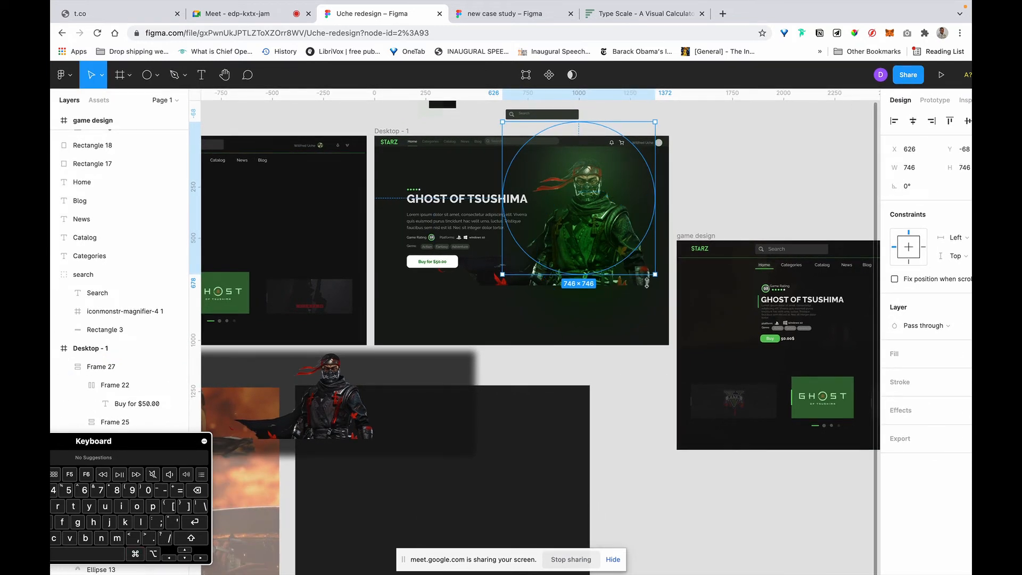
{"action": "left_click", "coordinate": [932, 358]}
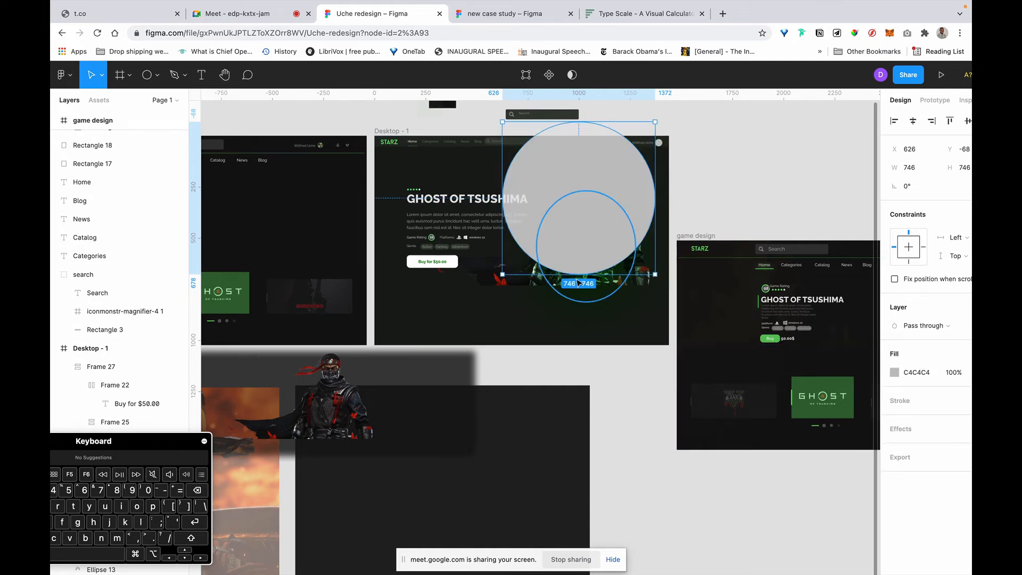
Step: Bring the warrior image to the front of the Desktop - 1 frame, above the grey circle
{"action": "left_click", "coordinate": [646, 285]}
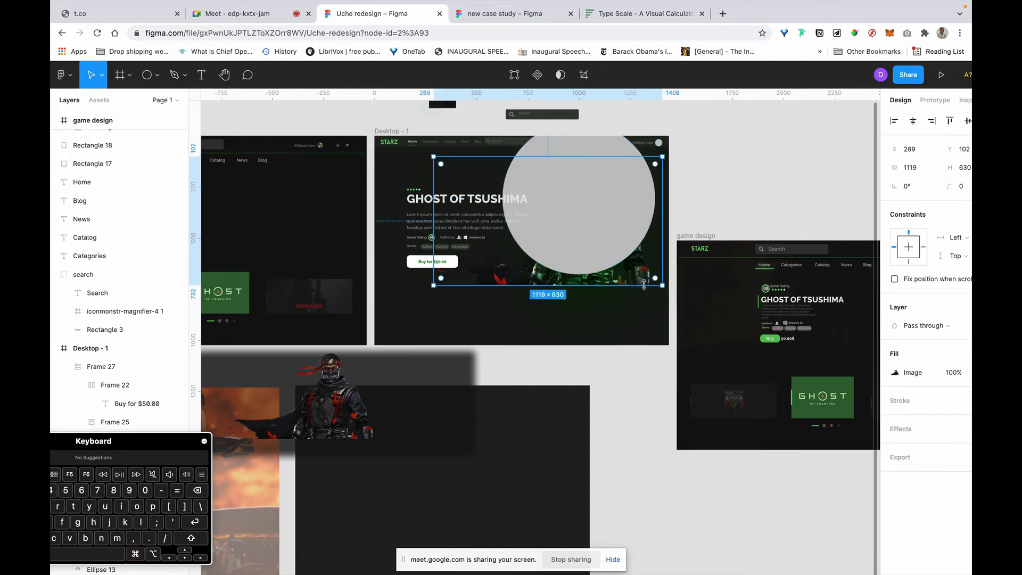
{"action": "scroll", "coordinate": [645, 285], "scroll_direction": "right", "scroll_amount": 2}
{"action": "key", "text": "alt+super+bracketright"}
{"action": "scroll", "coordinate": [644, 285], "scroll_direction": "left", "scroll_amount": 2}
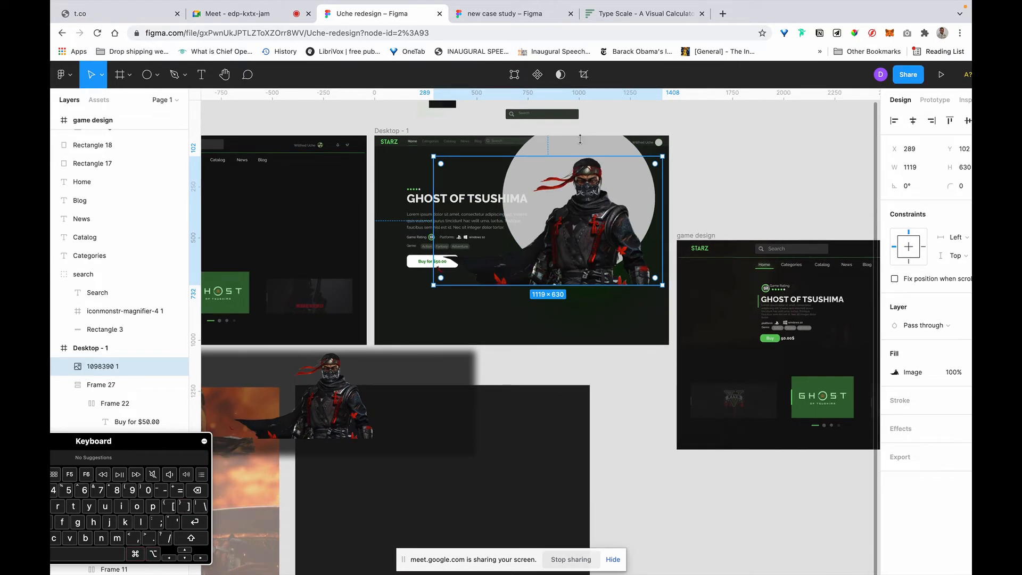
Step: Mask the warrior image with the grey circle and move the circle to about X 624, Y -32
{"action": "left_click", "coordinate": [523, 151], "text": "shift"}
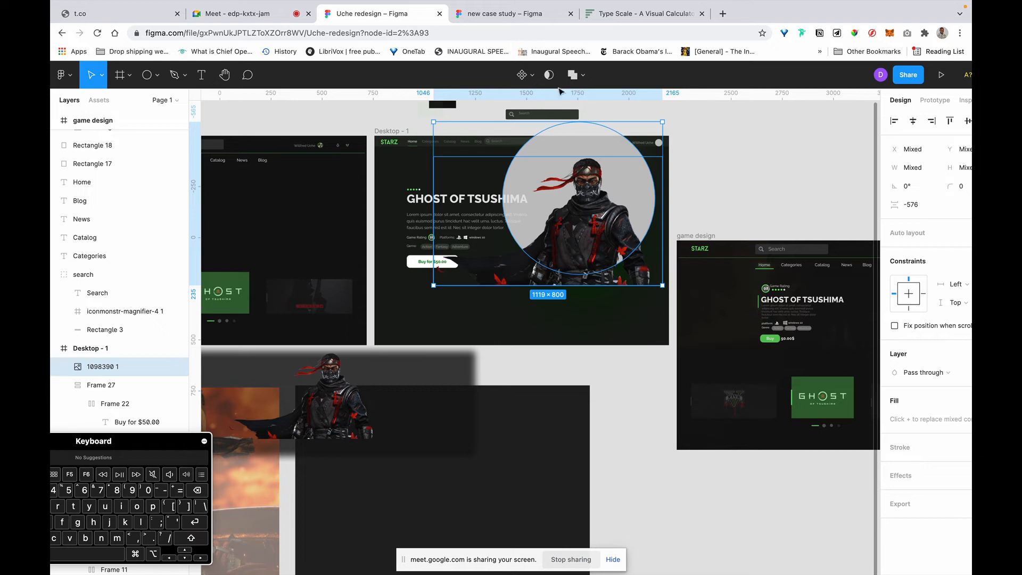
{"action": "left_click", "coordinate": [549, 75]}
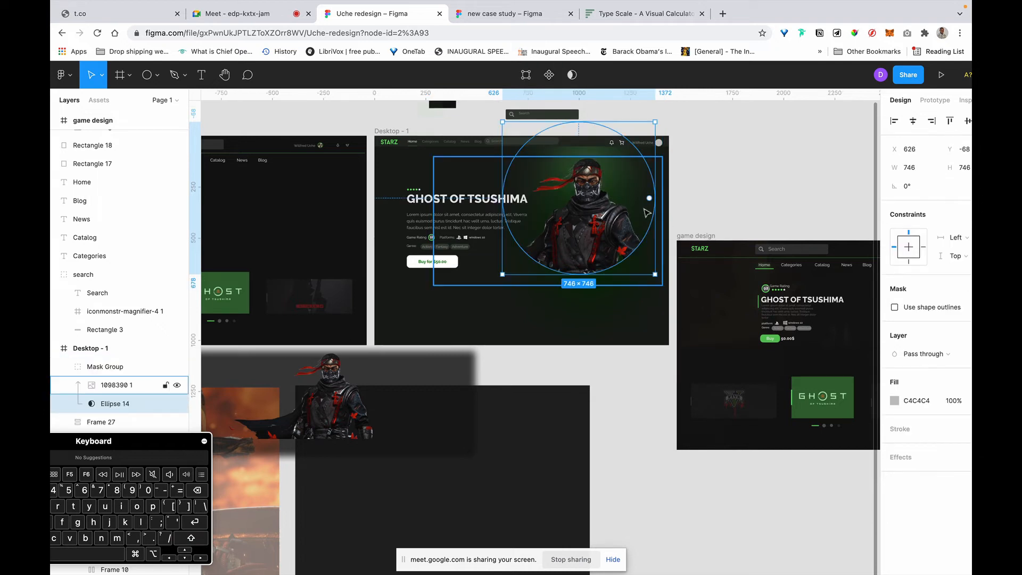
{"action": "mouse_move", "coordinate": [627, 256]}
{"action": "left_mouse_down"}
{"action": "mouse_move", "coordinate": [627, 280]}
{"action": "mouse_move", "coordinate": [639, 259]}
{"action": "left_mouse_up"}
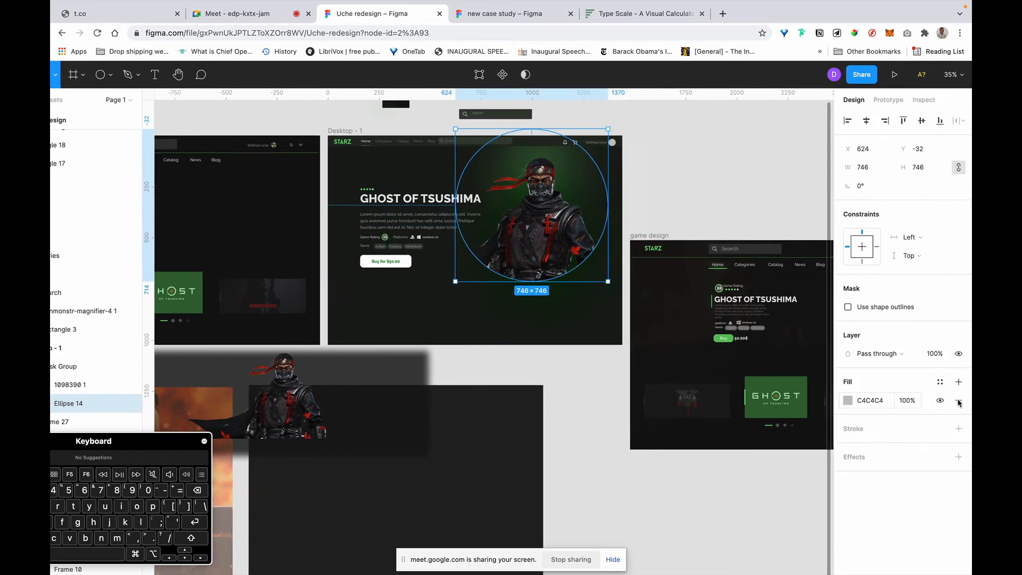
Step: Add a layer blur of 255 to the masking circle and move the circle up to about Y -123
{"action": "left_click", "coordinate": [900, 458]}
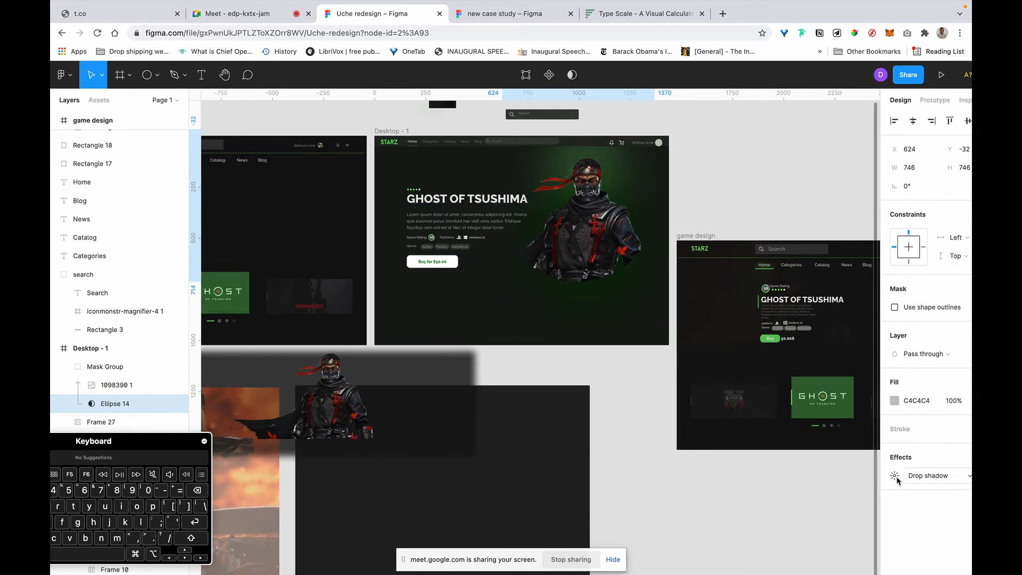
{"action": "left_click", "coordinate": [894, 475]}
{"action": "scroll", "coordinate": [921, 477], "scroll_direction": "right", "scroll_amount": 1}
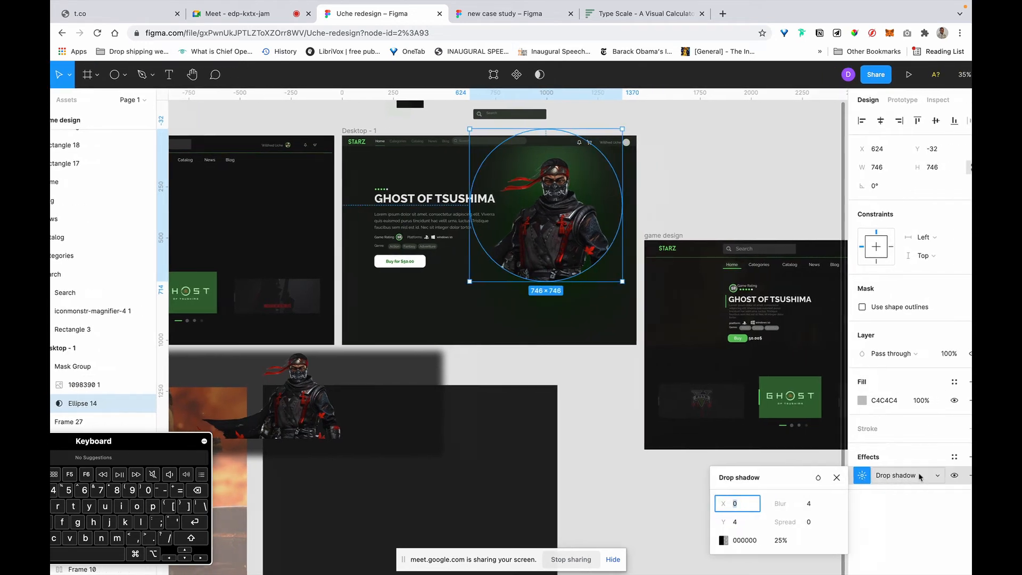
{"action": "left_click", "coordinate": [926, 479]}
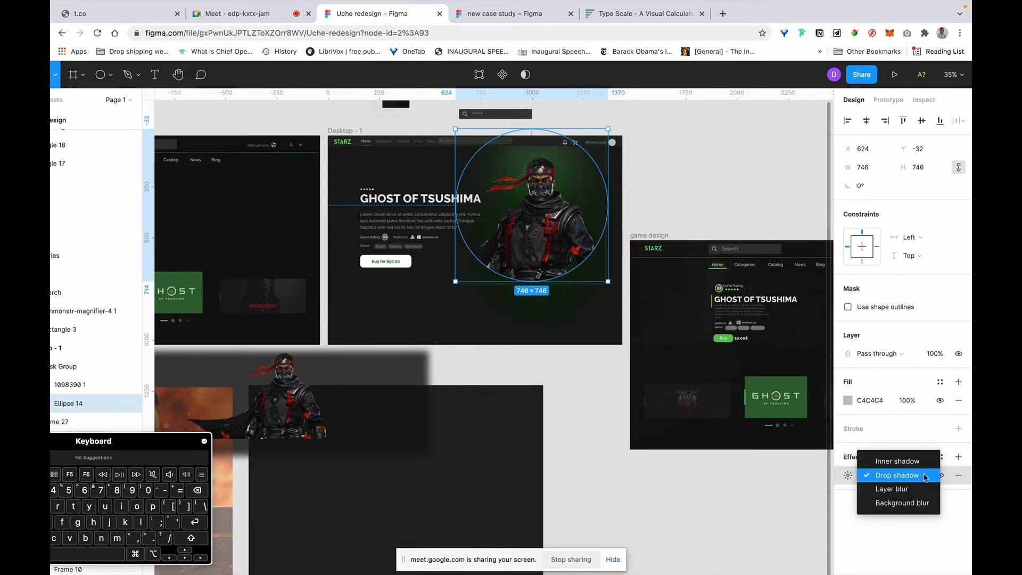
{"action": "left_click", "coordinate": [916, 487]}
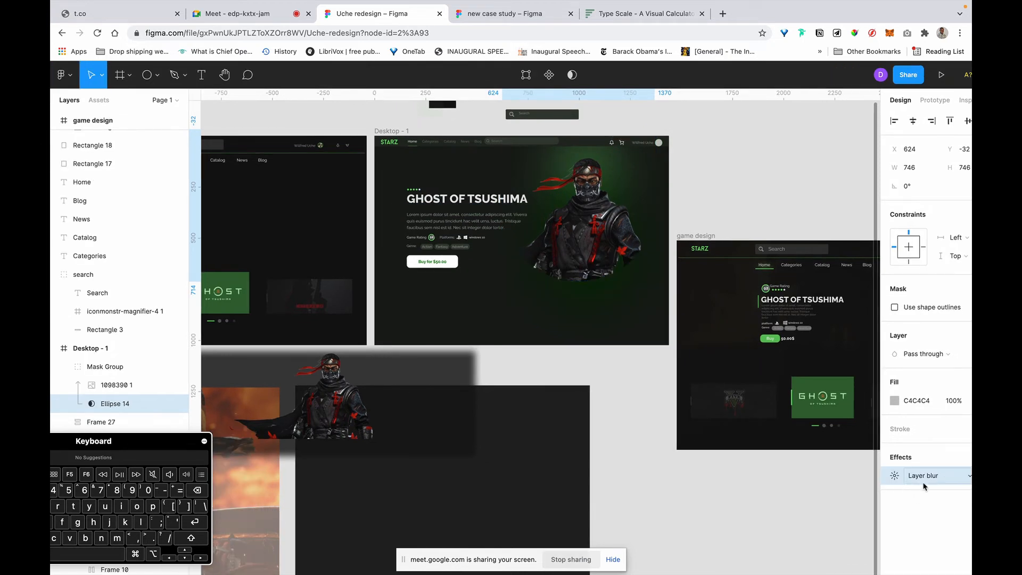
{"action": "left_click", "coordinate": [895, 476]}
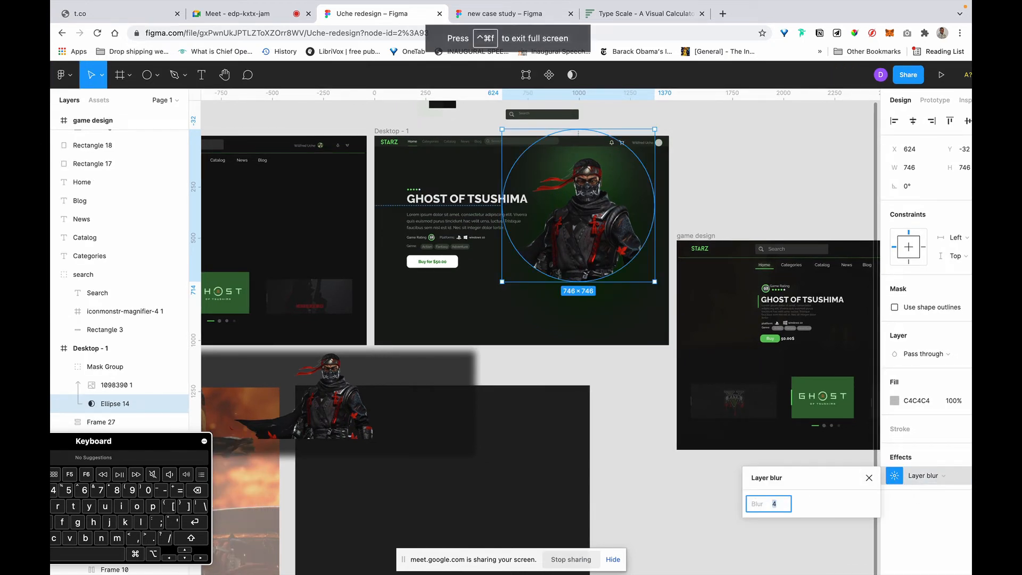
{"action": "type", "text": "20"}
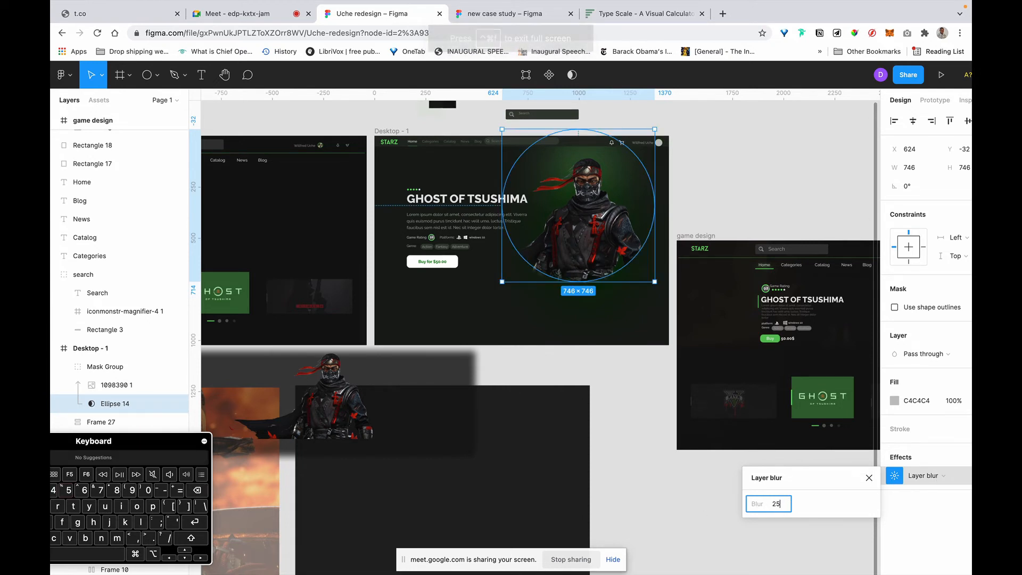
{"action": "type", "text": "5"}
{"action": "key", "text": "Return"}
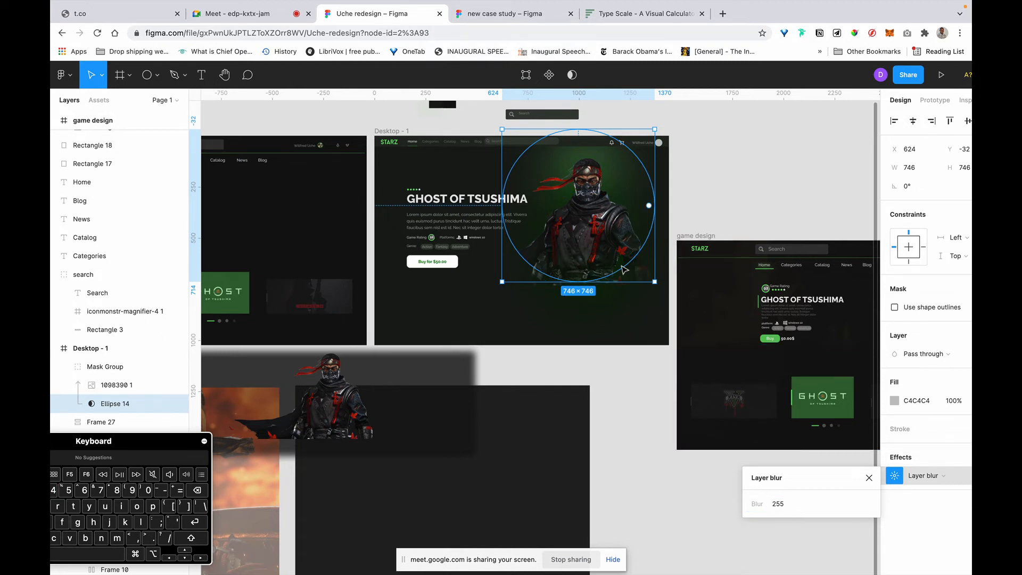
{"action": "left_click_drag", "start_coordinate": [630, 259], "coordinate": [626, 247]}
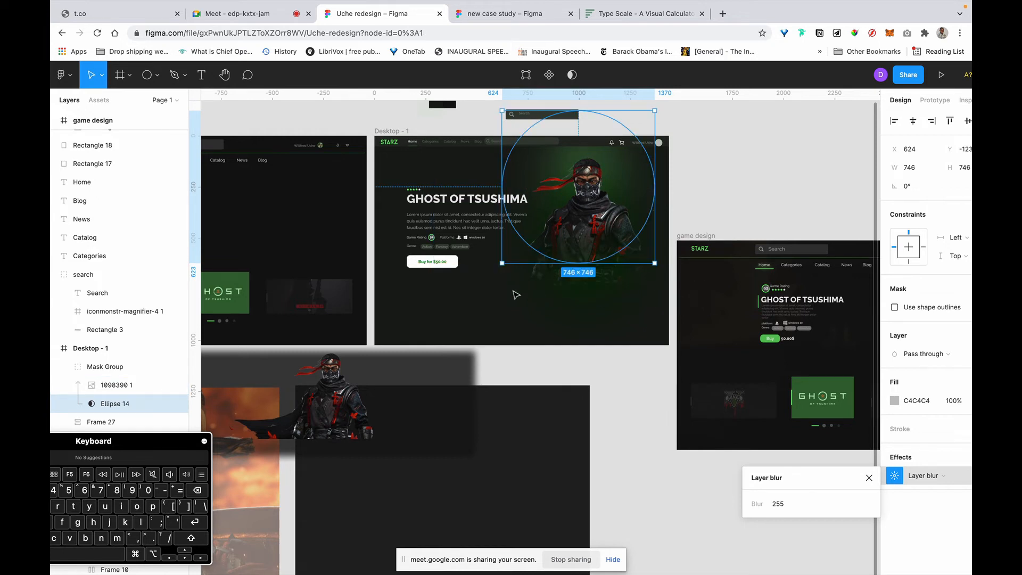
{"action": "left_click", "coordinate": [626, 268]}
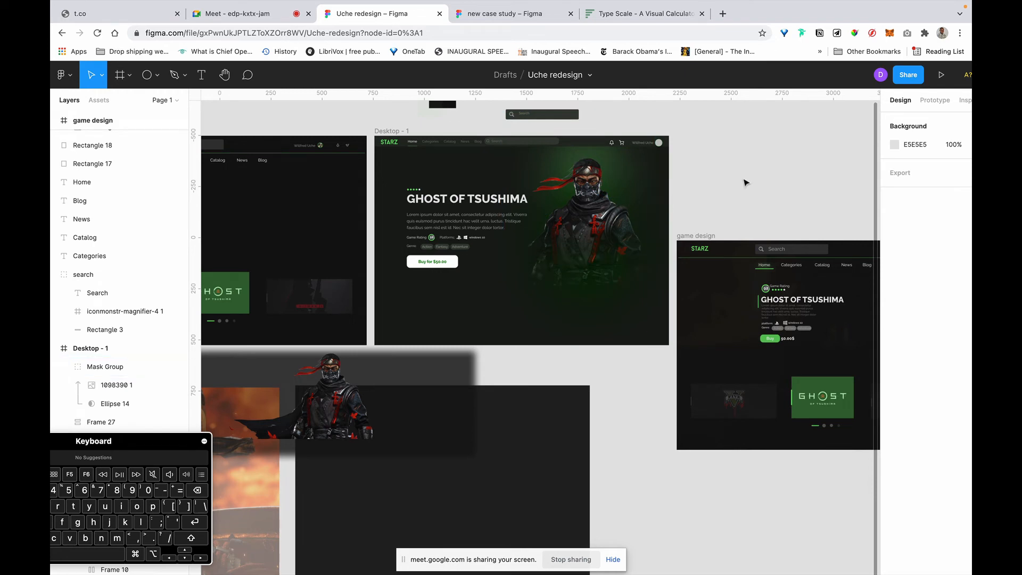
Step: Cut the green 5CC55A glow ellipse over the warrior's torso and paste it into the Mask Group above the warrior image
{"action": "scroll", "coordinate": [653, 174], "scroll_direction": "up", "scroll_amount": 5}
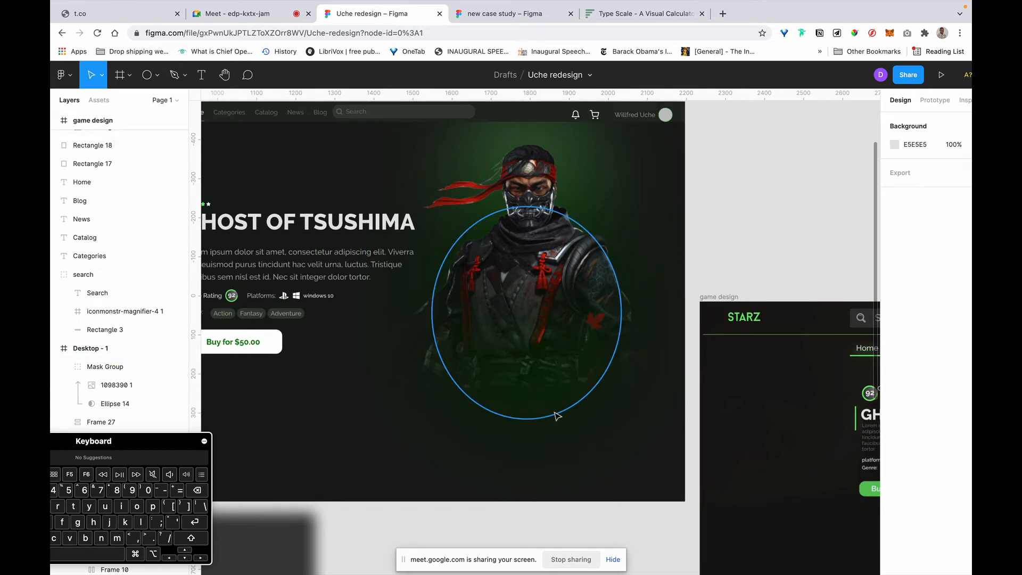
{"action": "left_click", "coordinate": [589, 399]}
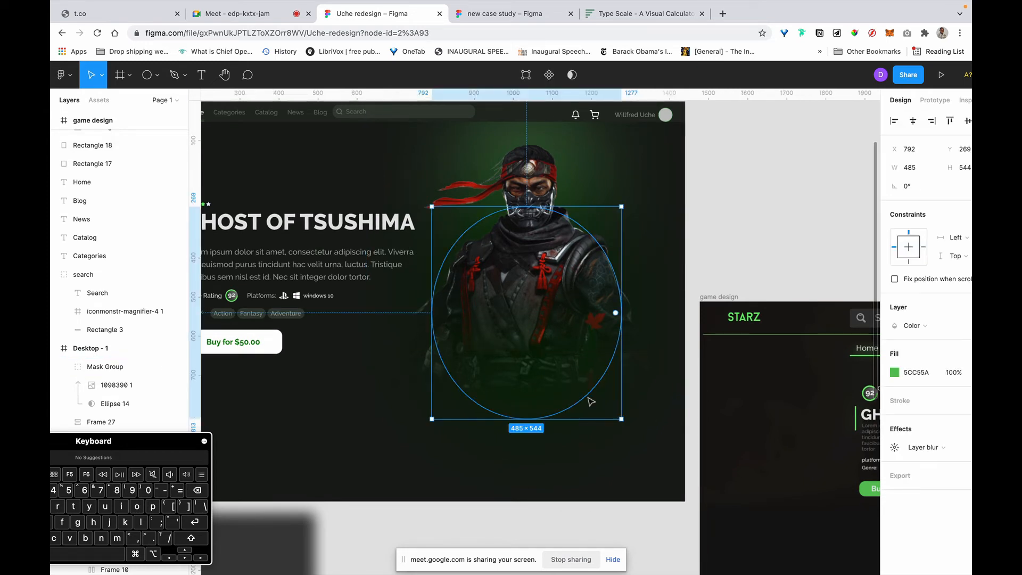
{"action": "left_click_drag", "start_coordinate": [599, 355], "coordinate": [651, 205]}
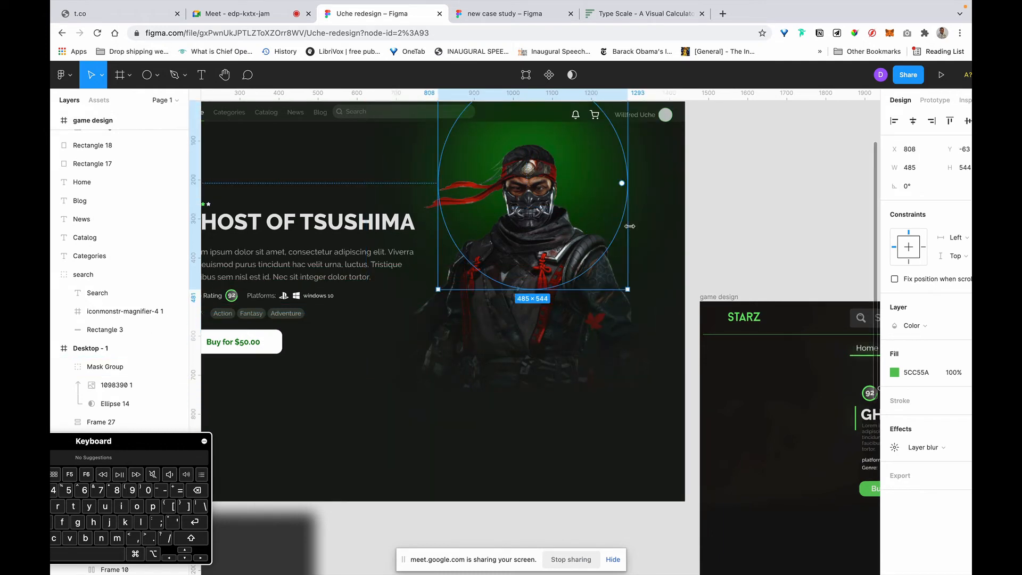
{"action": "key", "text": "super+x"}
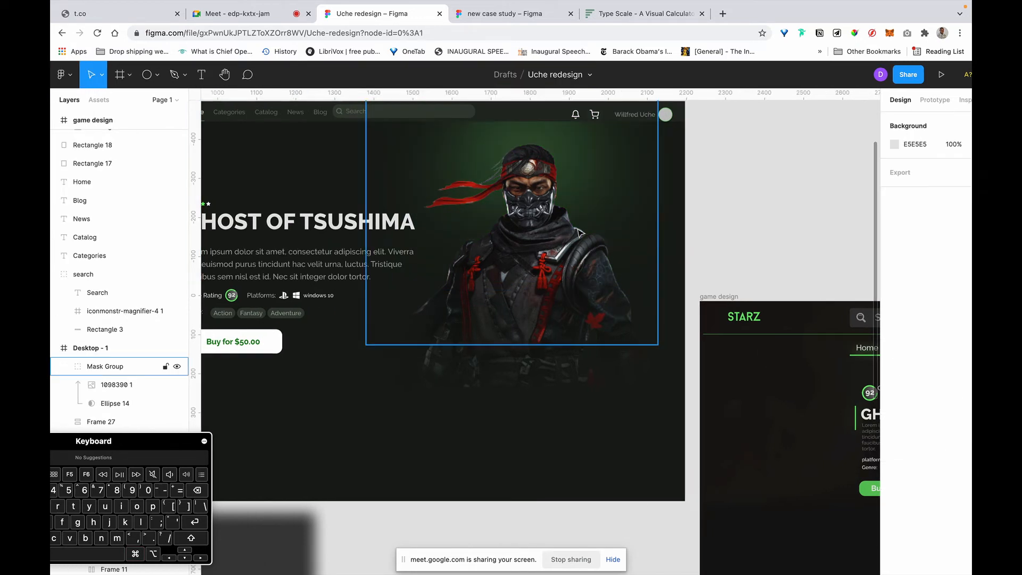
{"action": "left_click", "coordinate": [554, 209]}
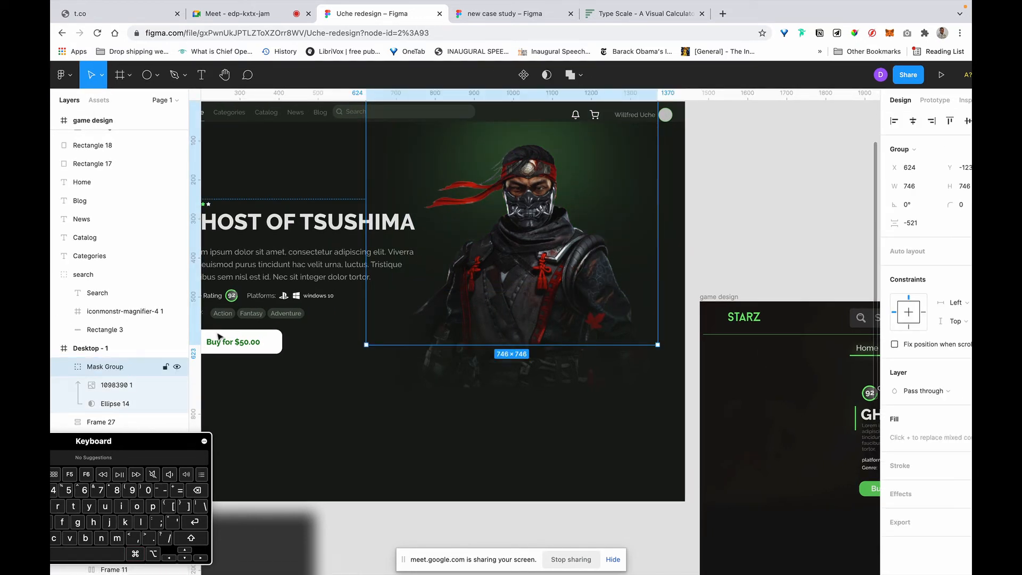
{"action": "key", "text": "super+v"}
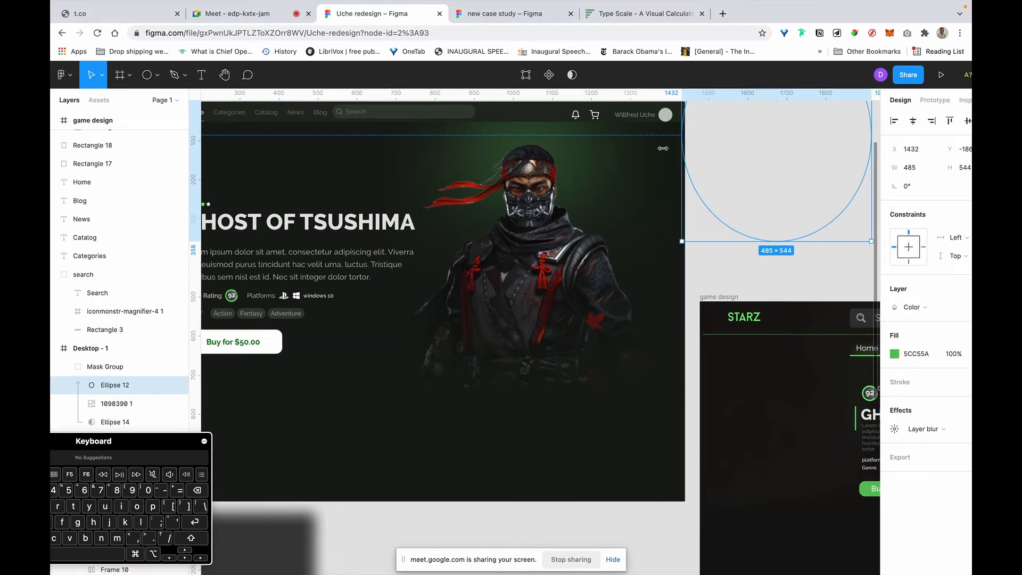
Step: Move the pasted green ellipse above the warrior's head and resize it to about 339 × 242 at X 847, Y -45
{"action": "left_click_drag", "start_coordinate": [662, 148], "coordinate": [516, 188]}
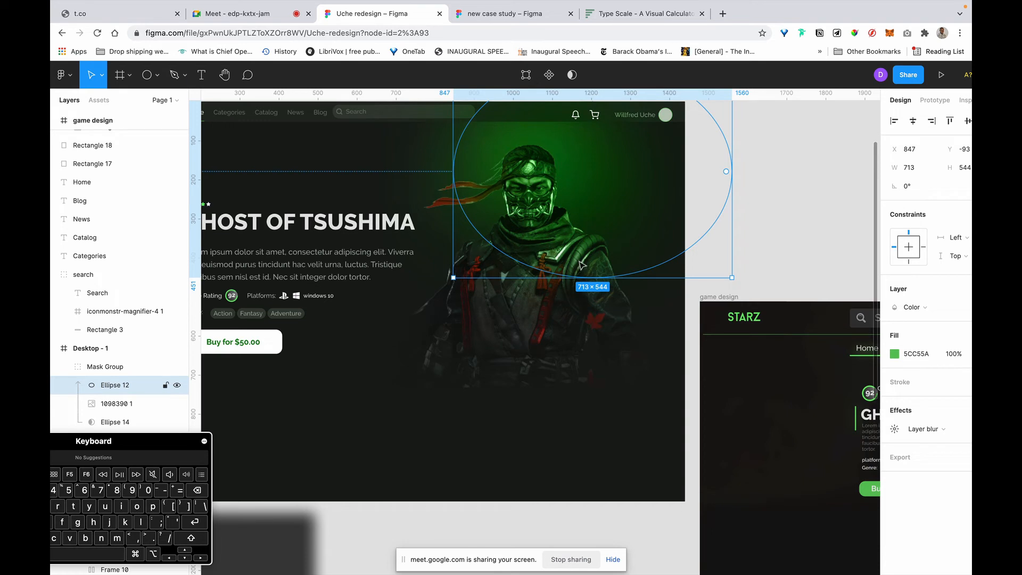
{"action": "left_click_drag", "start_coordinate": [541, 206], "coordinate": [525, 179]}
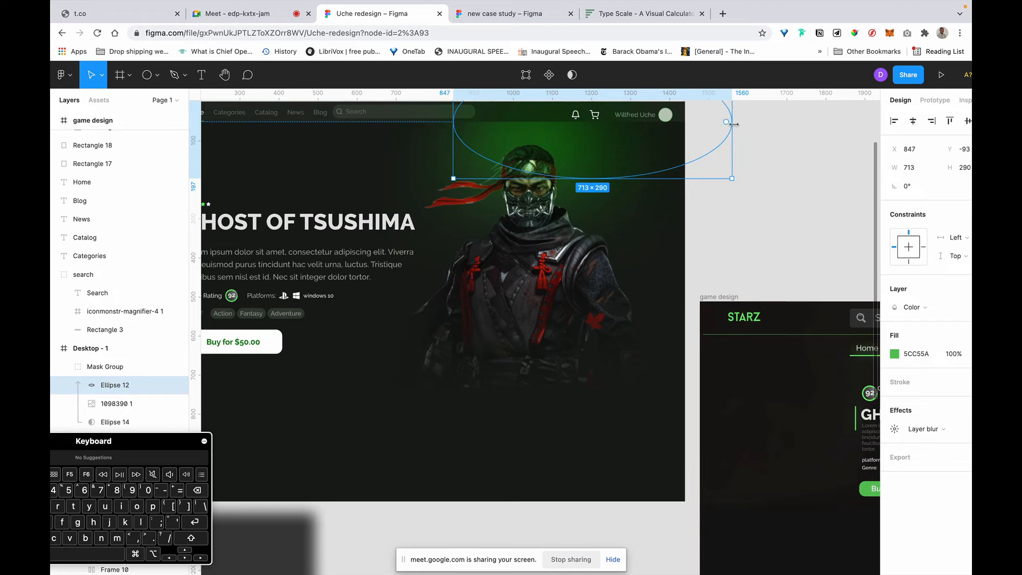
{"action": "left_click_drag", "start_coordinate": [626, 125], "coordinate": [587, 140]}
{"action": "scroll", "coordinate": [526, 122], "scroll_direction": "up", "scroll_amount": 2}
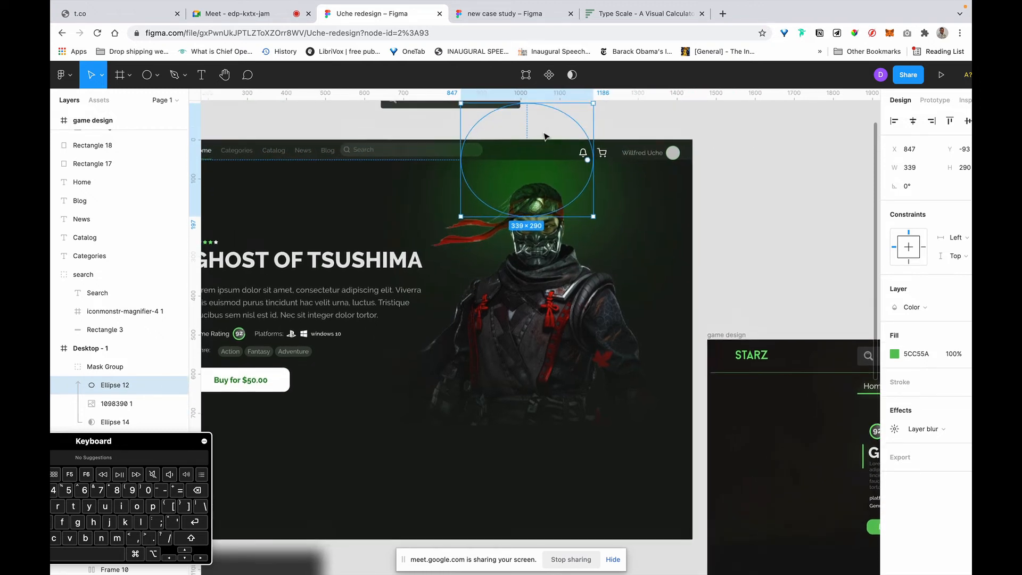
{"action": "left_click_drag", "start_coordinate": [525, 110], "coordinate": [533, 129]}
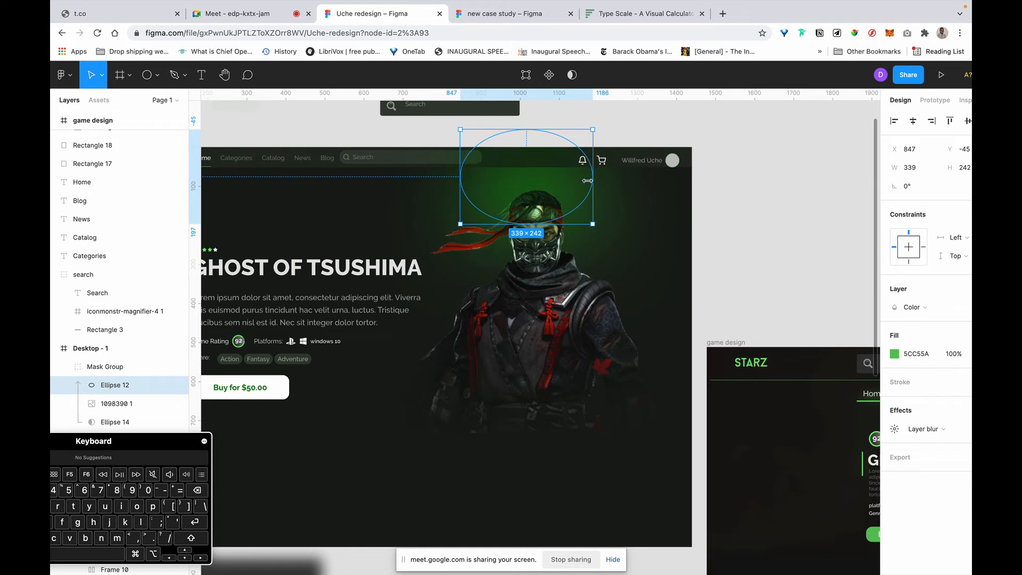
Step: Widen the green glow ellipse to 357, rotate it to about 17°, and reposition it behind the character's head
{"action": "left_click_drag", "start_coordinate": [587, 181], "coordinate": [600, 181]}
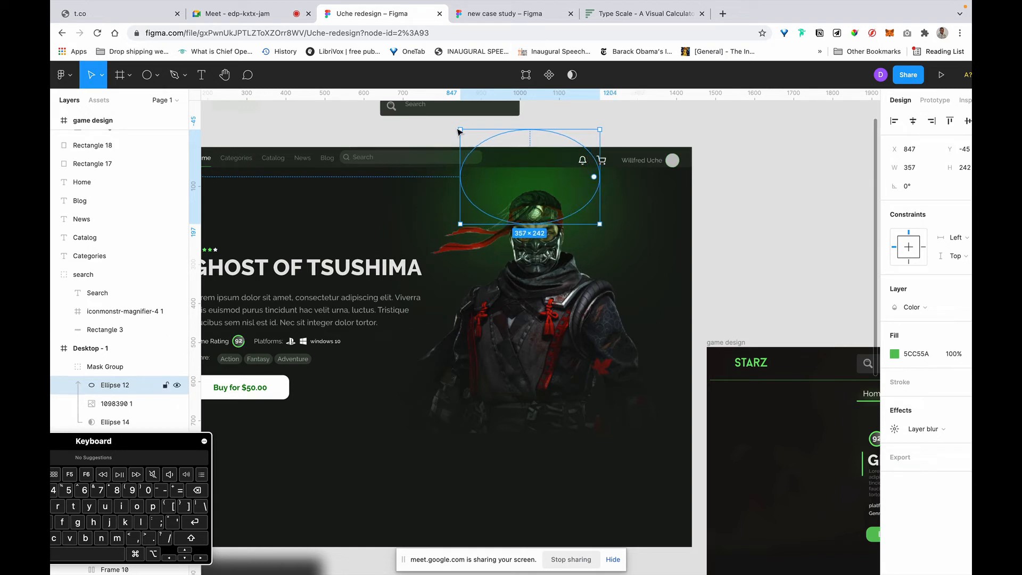
{"action": "left_click_drag", "start_coordinate": [438, 147], "coordinate": [432, 176]}
{"action": "left_click_drag", "start_coordinate": [543, 195], "coordinate": [525, 207]}
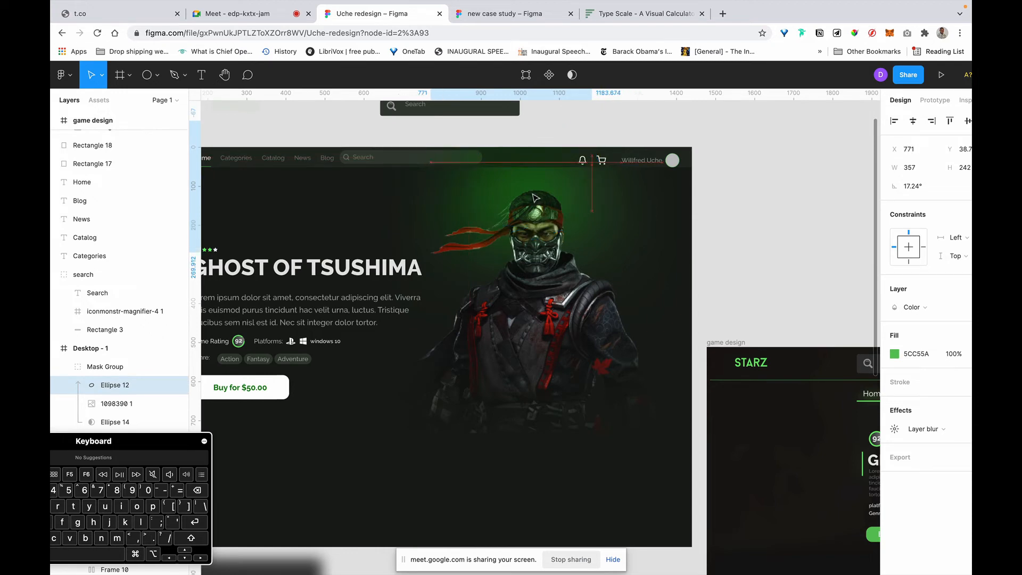
{"action": "left_click", "coordinate": [773, 193]}
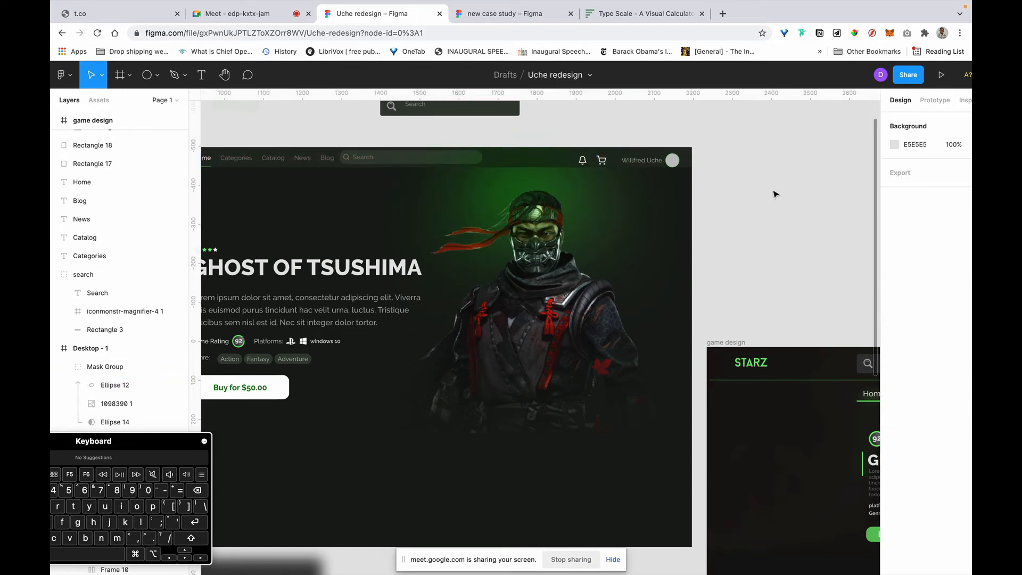
{"action": "scroll", "coordinate": [775, 195], "scroll_direction": "down", "scroll_amount": 5}
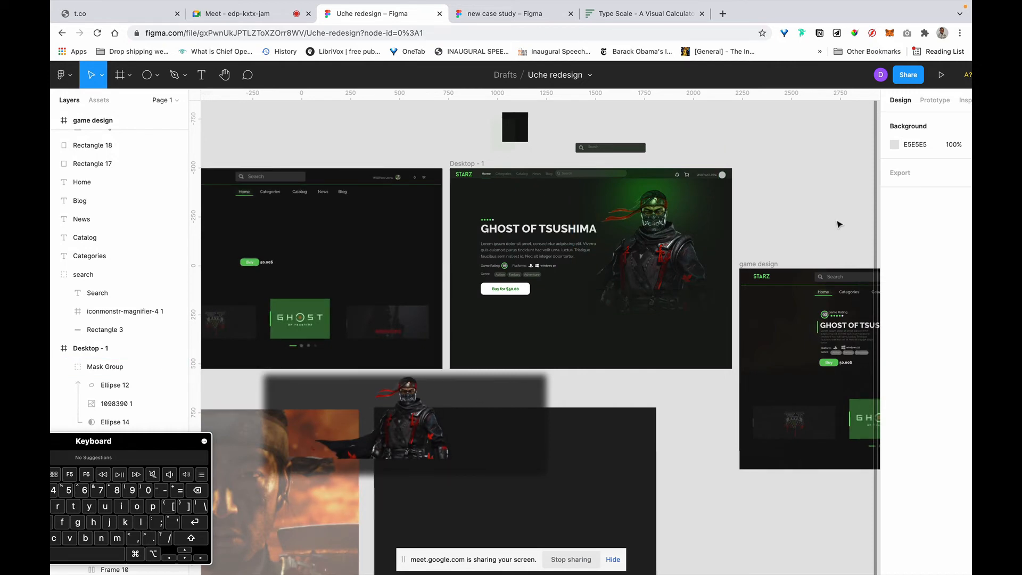
Step: Trace an open Pen path, about 150 × 216.5, along the character's shoulder and upper arm outline from the collar down
{"action": "scroll", "coordinate": [838, 223], "scroll_direction": "up", "scroll_amount": 3}
{"action": "scroll", "coordinate": [839, 223], "scroll_direction": "up", "scroll_amount": 5}
{"action": "scroll", "coordinate": [341, 281], "scroll_direction": "left", "scroll_amount": 2}
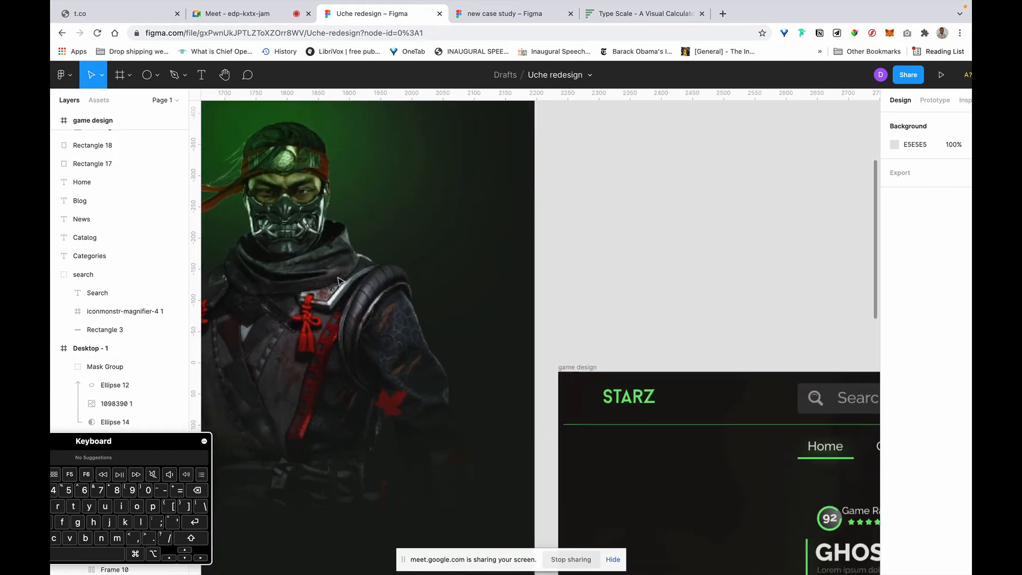
{"action": "key", "text": "p"}
{"action": "left_click", "coordinate": [341, 255]}
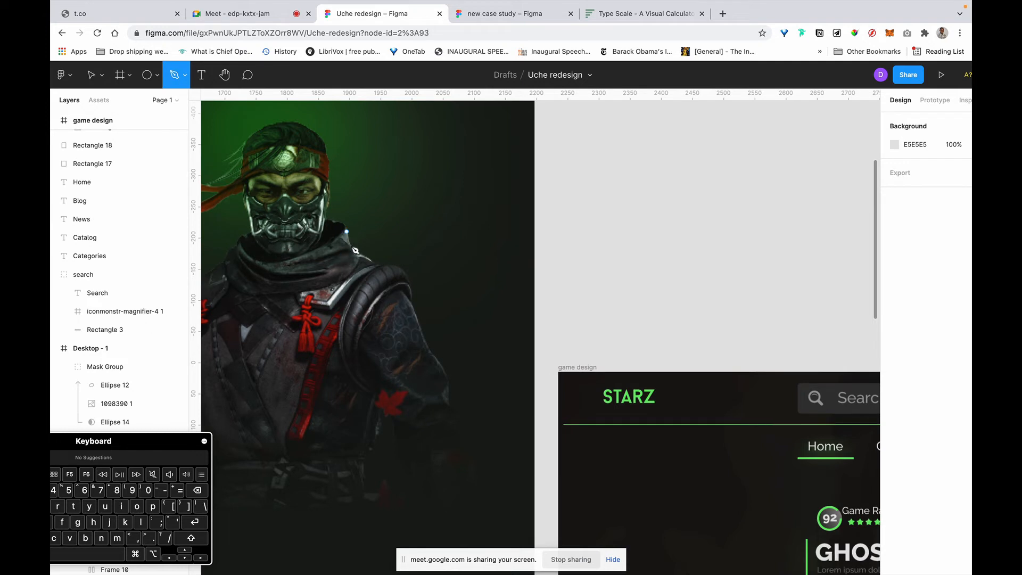
{"action": "left_click", "coordinate": [351, 246]}
{"action": "left_click", "coordinate": [358, 253]}
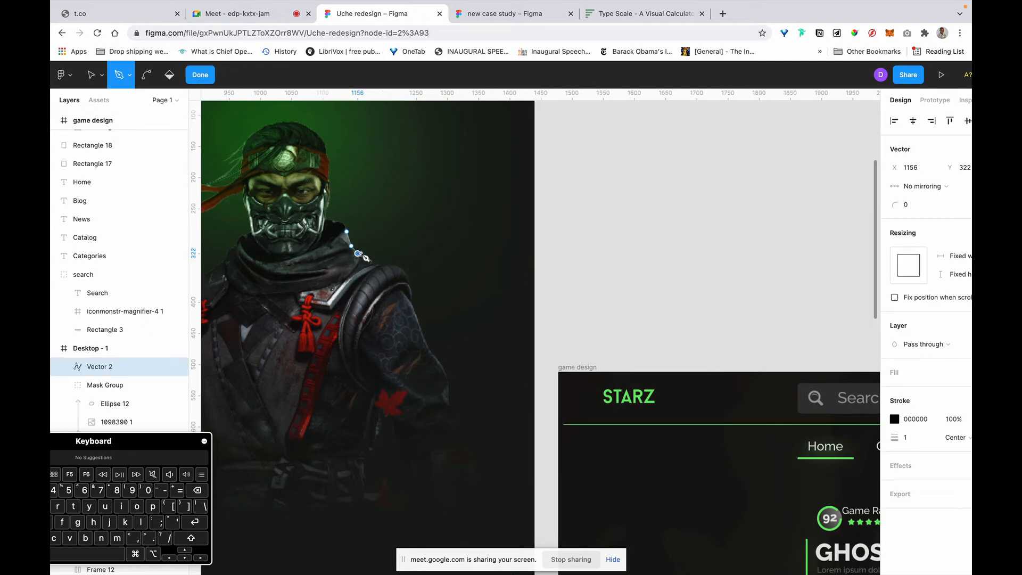
{"action": "left_click", "coordinate": [374, 258]}
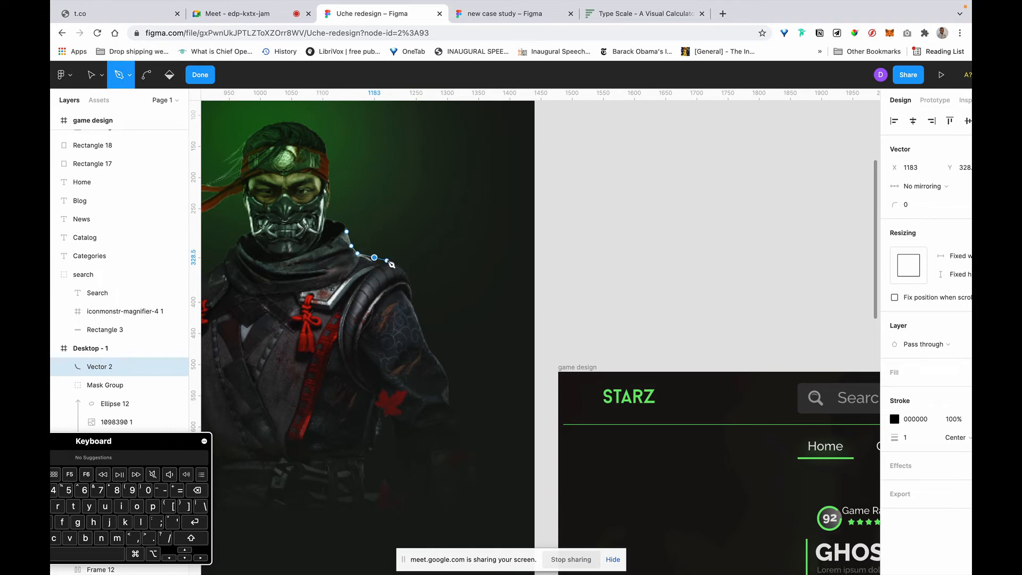
{"action": "left_click", "coordinate": [386, 261]}
{"action": "left_click", "coordinate": [403, 268]}
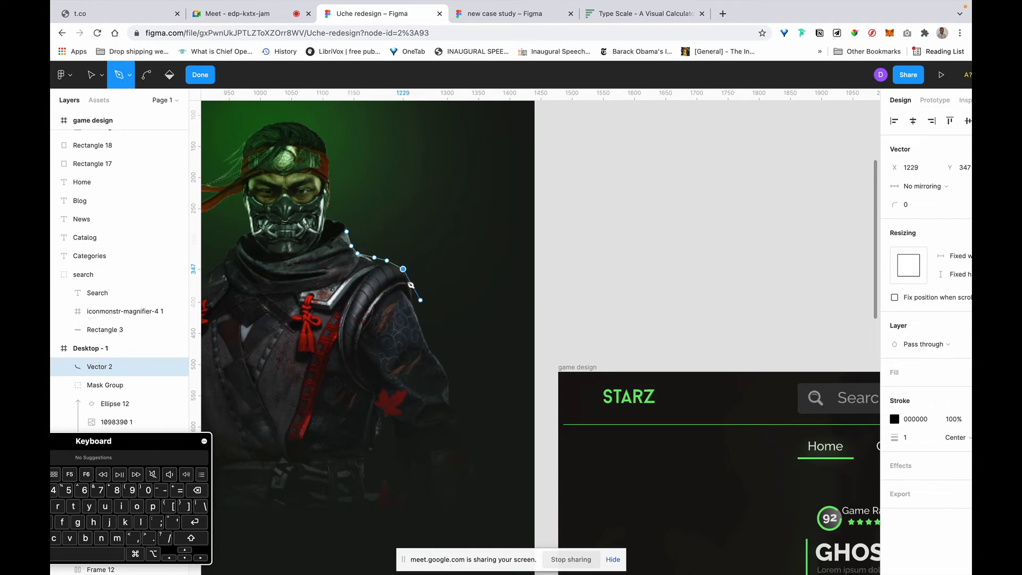
{"action": "left_click", "coordinate": [414, 292]}
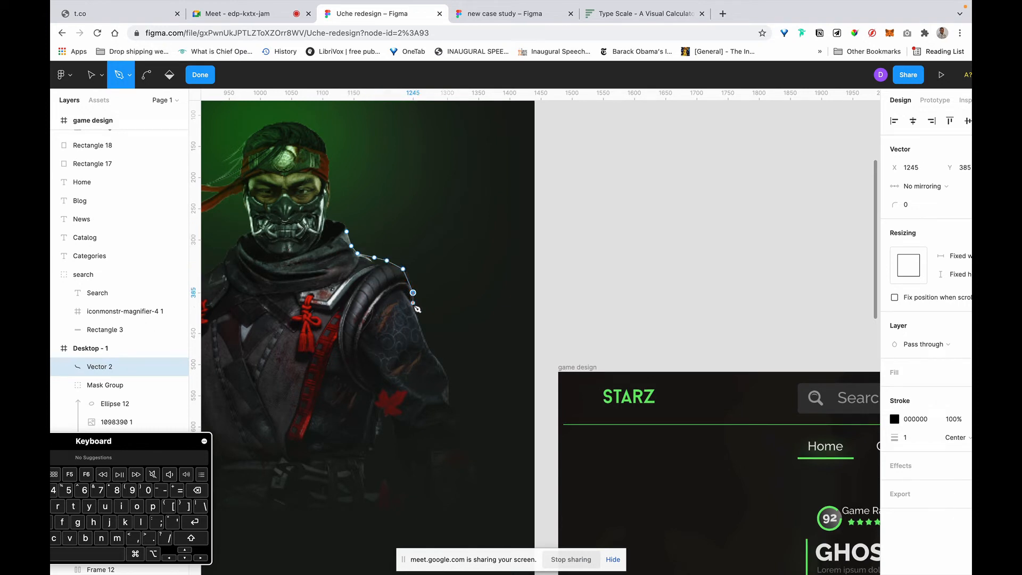
{"action": "left_click", "coordinate": [413, 303]}
{"action": "left_click", "coordinate": [419, 322]}
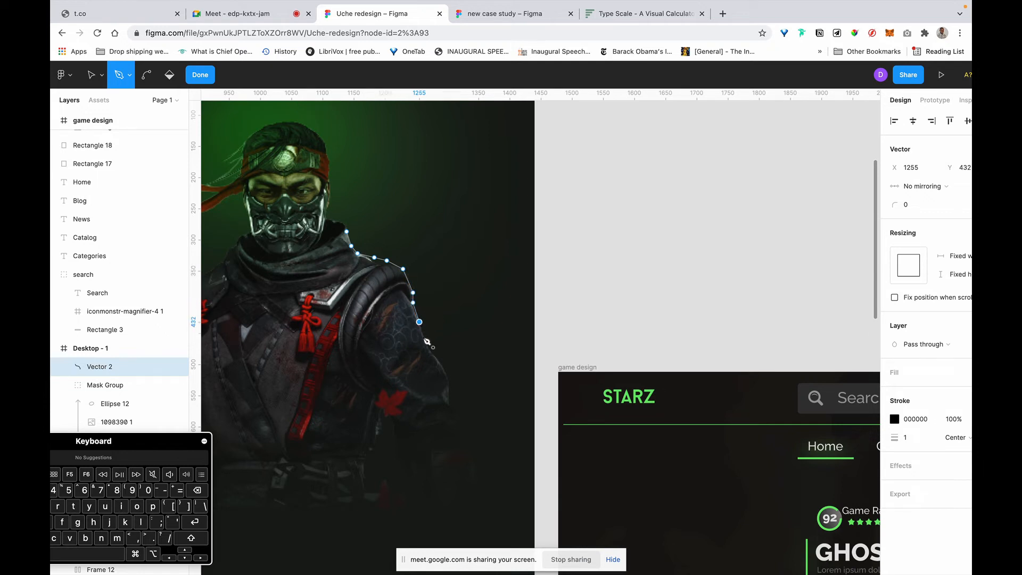
{"action": "left_click", "coordinate": [422, 337]}
{"action": "left_click", "coordinate": [440, 367]}
{"action": "key", "text": "Escape"}
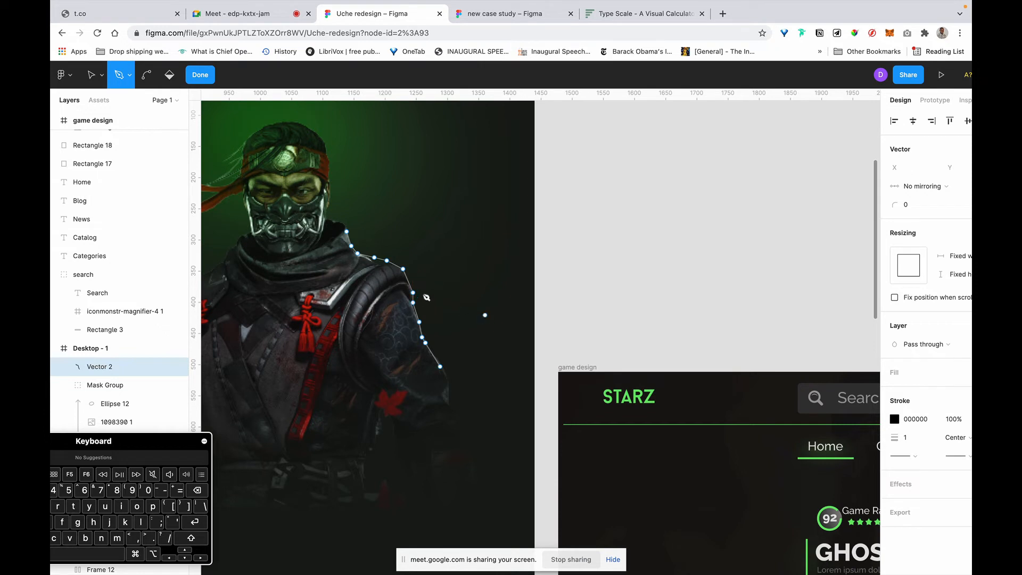
{"action": "key", "text": "Escape"}
{"action": "key", "text": "Escape"}
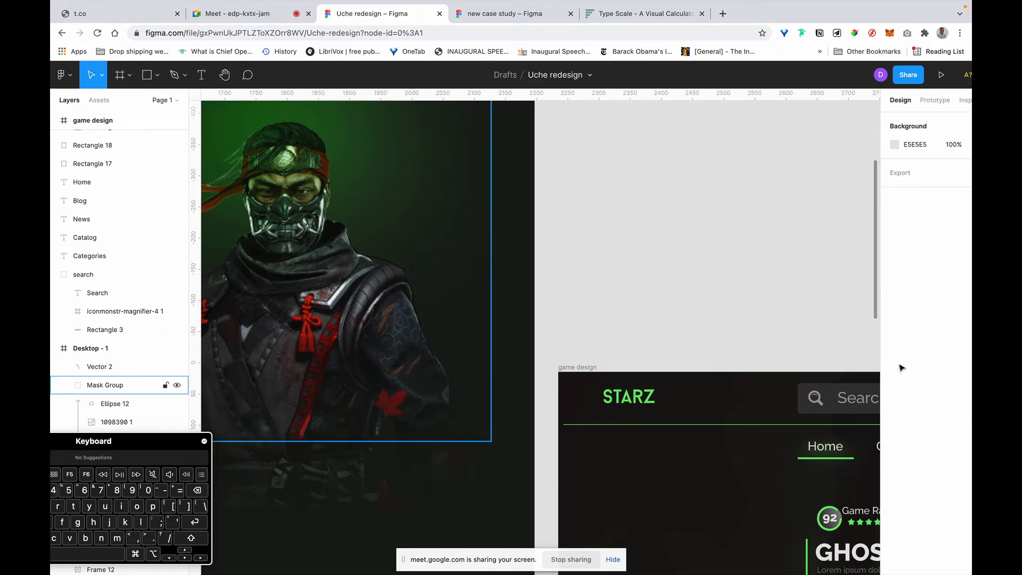
Step: Give the shoulder path the green 185F17 sampled from the glow above the head, and set its stroke width to 10
{"action": "left_click", "coordinate": [418, 307]}
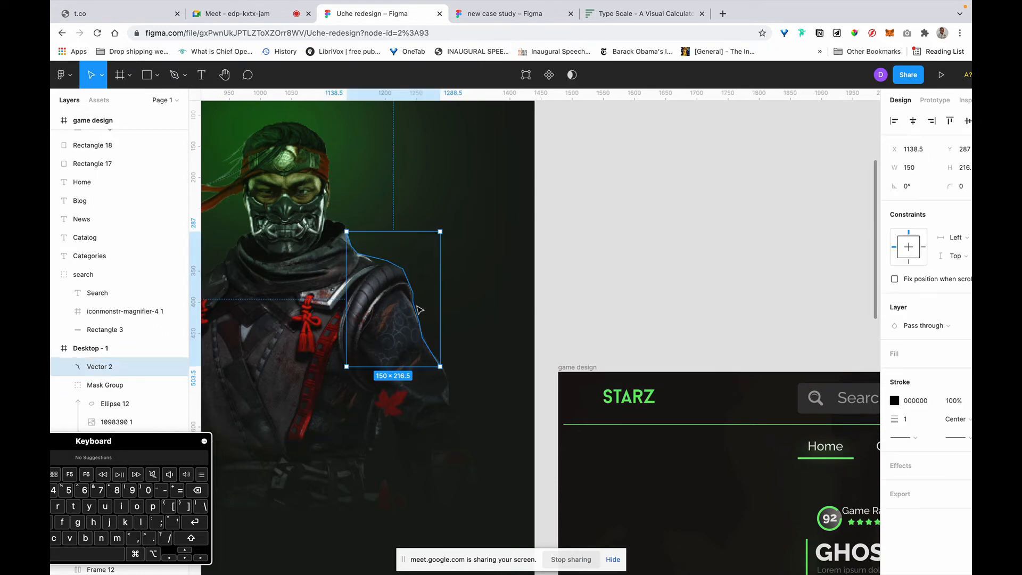
{"action": "left_click", "coordinate": [895, 401]}
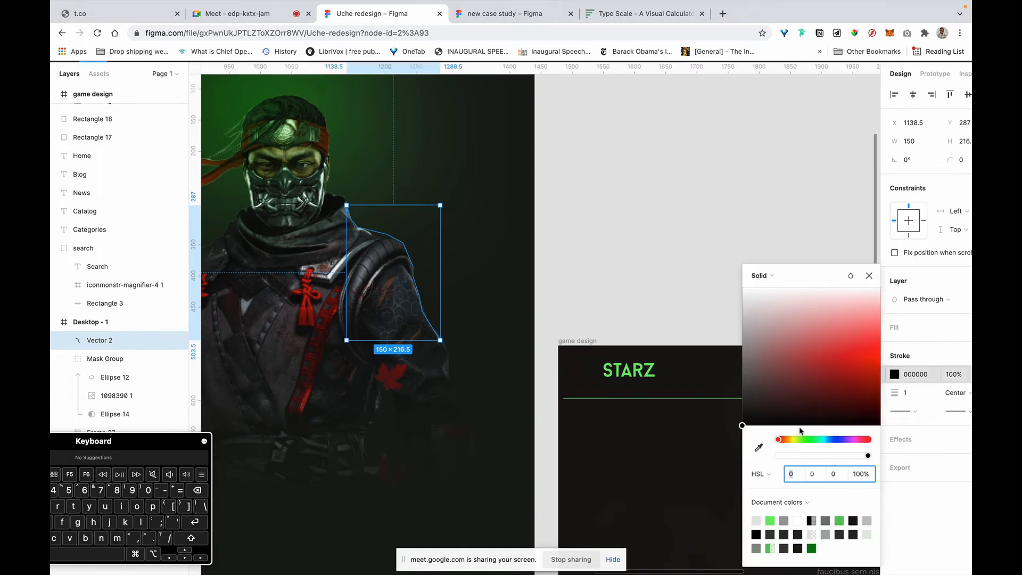
{"action": "key", "text": "i"}
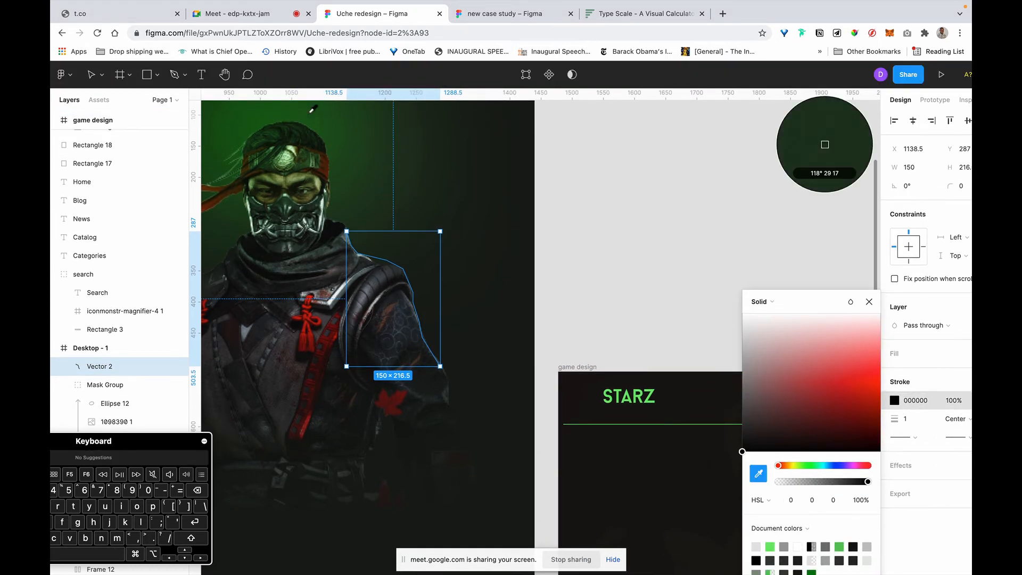
{"action": "left_click", "coordinate": [286, 116]}
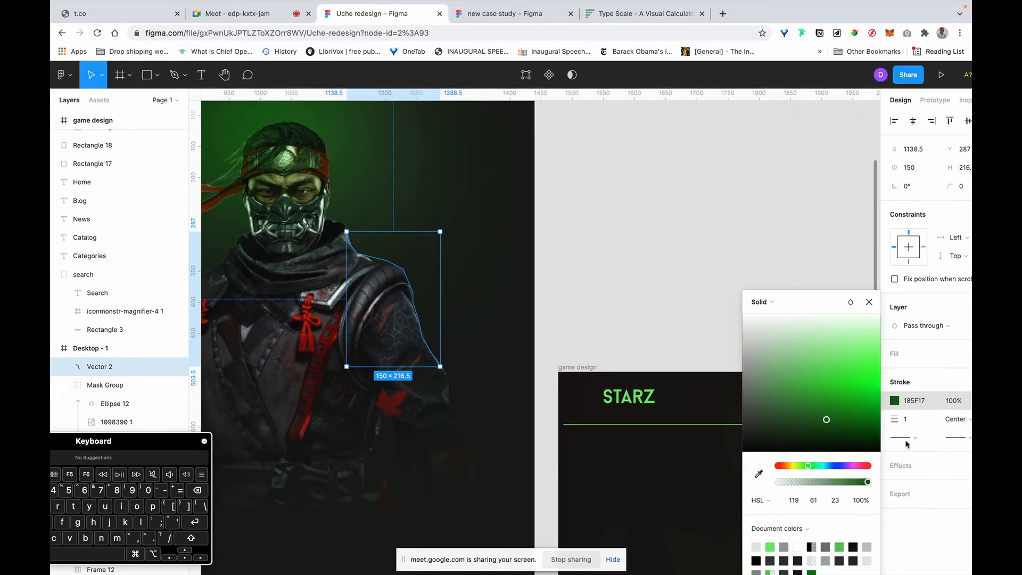
{"action": "left_click_drag", "start_coordinate": [895, 420], "coordinate": [902, 421]}
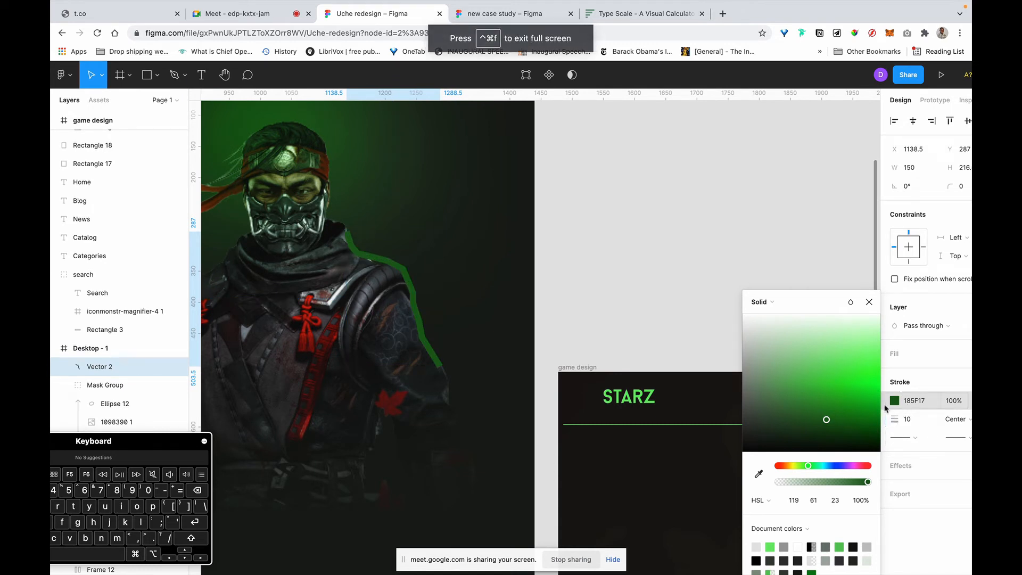
Step: Set the shoulder path's layer blend mode to Color
{"action": "scroll", "coordinate": [927, 329], "scroll_direction": "right", "scroll_amount": 2}
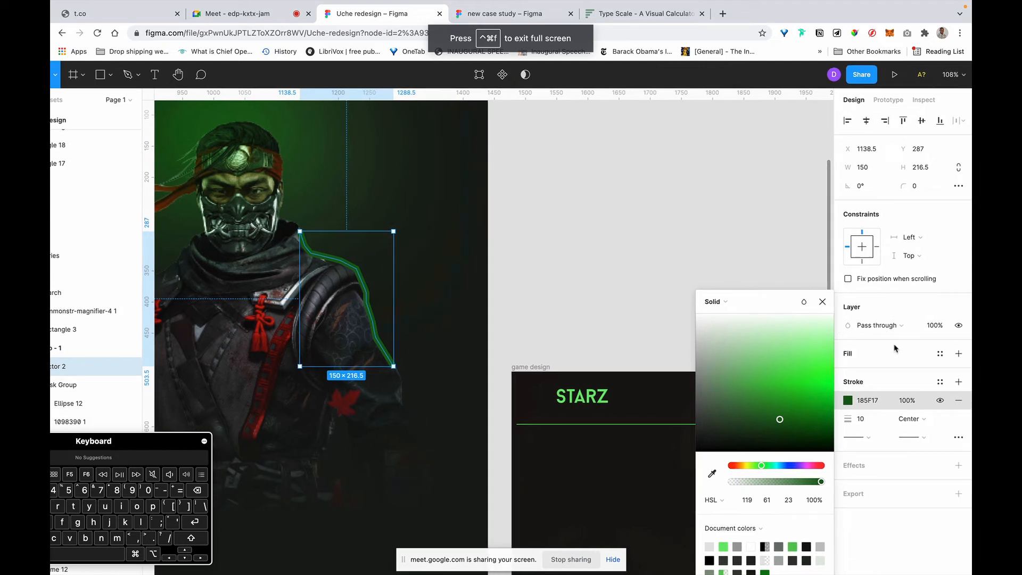
{"action": "left_click", "coordinate": [877, 325]}
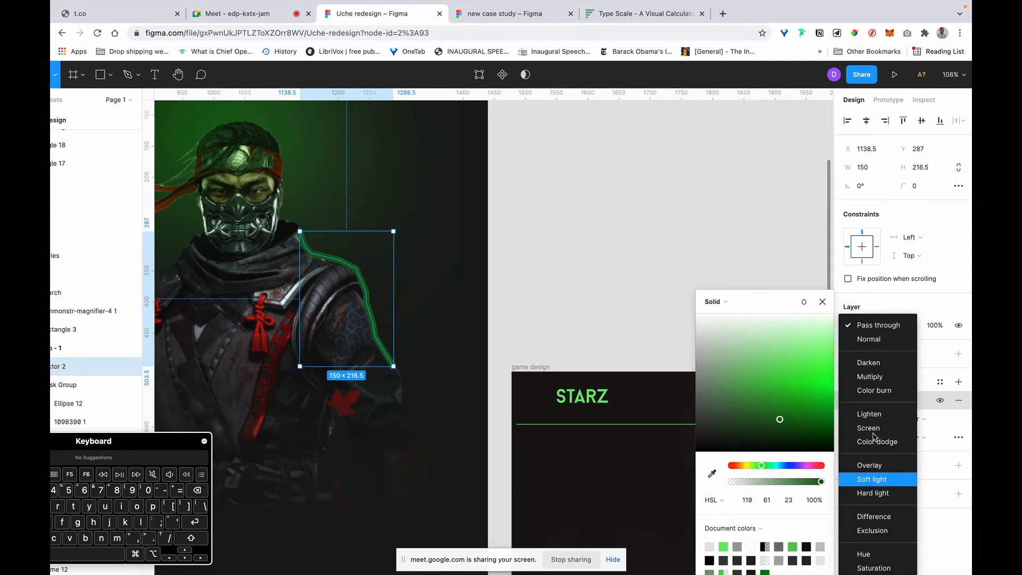
{"action": "scroll", "coordinate": [879, 532], "scroll_direction": "down", "scroll_amount": 2}
{"action": "left_click", "coordinate": [871, 546]}
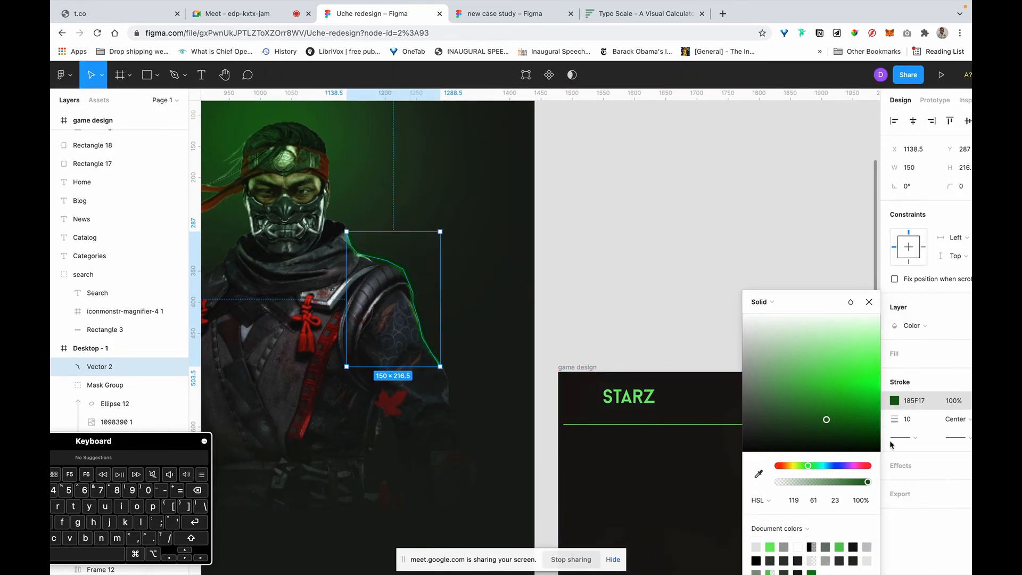
Step: Brighten the shoulder path's stroke color to 09FA05 and deselect it
{"action": "mouse_move", "coordinate": [827, 421]}
{"action": "left_mouse_down"}
{"action": "mouse_move", "coordinate": [858, 334]}
{"action": "mouse_move", "coordinate": [875, 383]}
{"action": "left_mouse_up"}
{"action": "scroll", "coordinate": [593, 306], "scroll_direction": "down", "scroll_amount": 5}
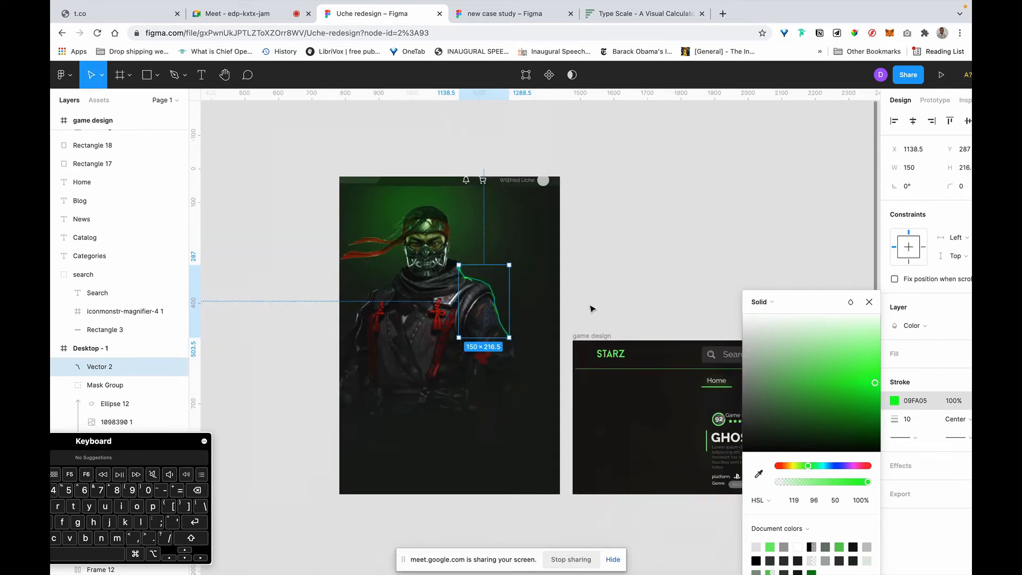
{"action": "scroll", "coordinate": [592, 307], "scroll_direction": "down", "scroll_amount": 1}
{"action": "left_click", "coordinate": [643, 251]}
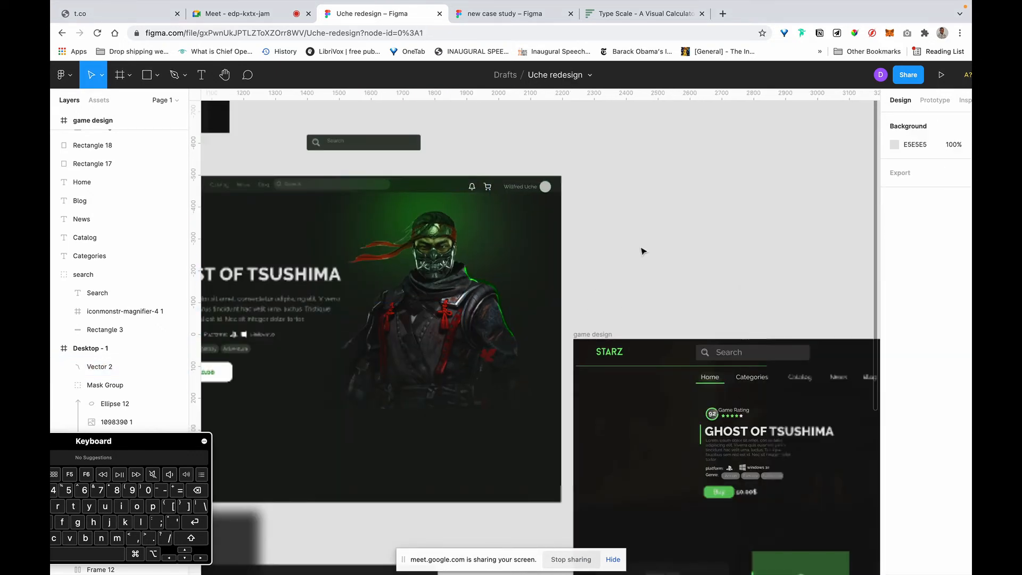
Step: Draw a curved Pen path over the character's hair, from the headband edge beside the shoulder highlight up to the crown
{"action": "scroll", "coordinate": [701, 230], "scroll_direction": "down", "scroll_amount": 10}
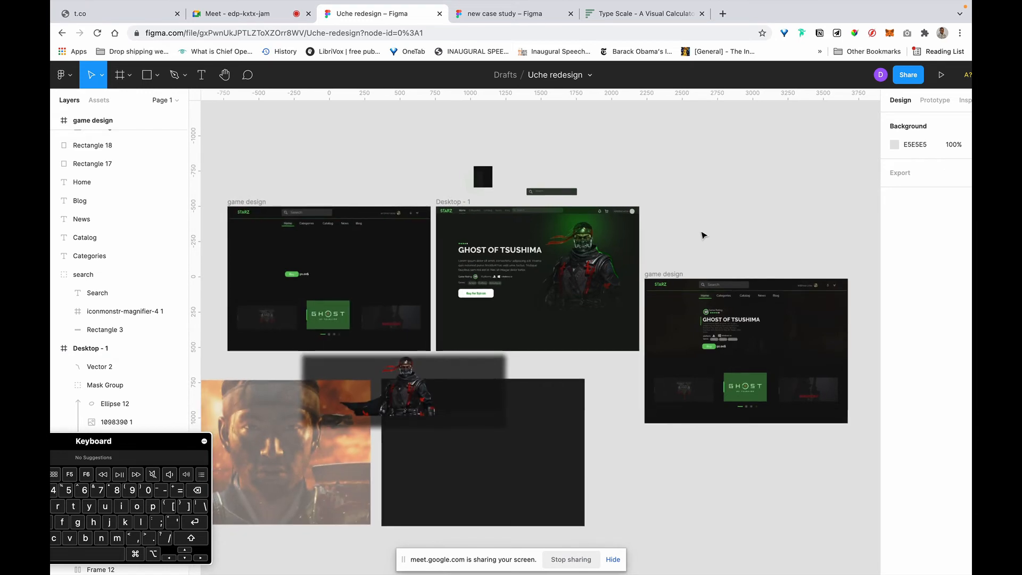
{"action": "scroll", "coordinate": [701, 234], "scroll_direction": "down", "scroll_amount": 3}
{"action": "scroll", "coordinate": [666, 242], "scroll_direction": "up", "scroll_amount": 1}
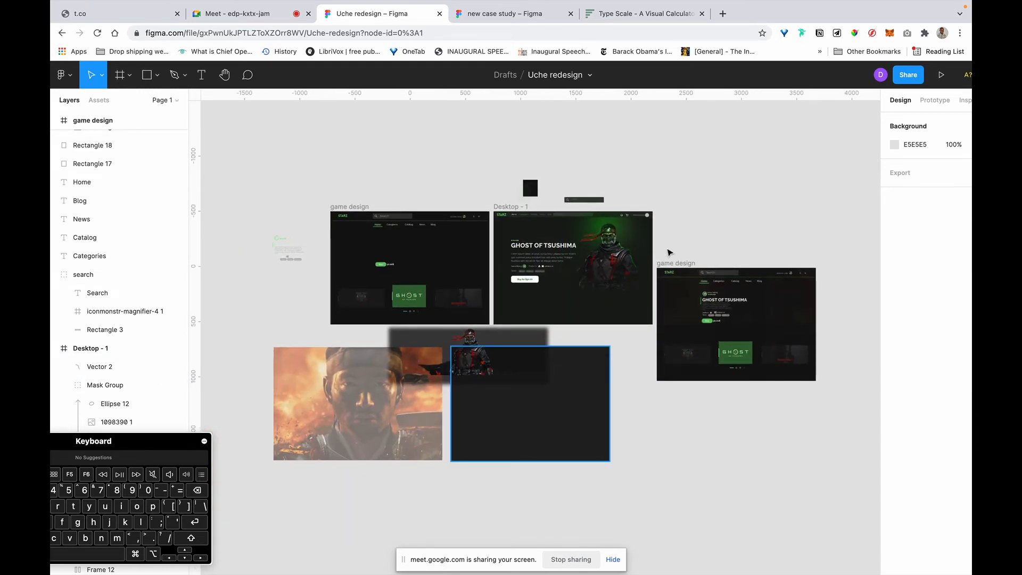
{"action": "scroll", "coordinate": [670, 251], "scroll_direction": "up", "scroll_amount": 10}
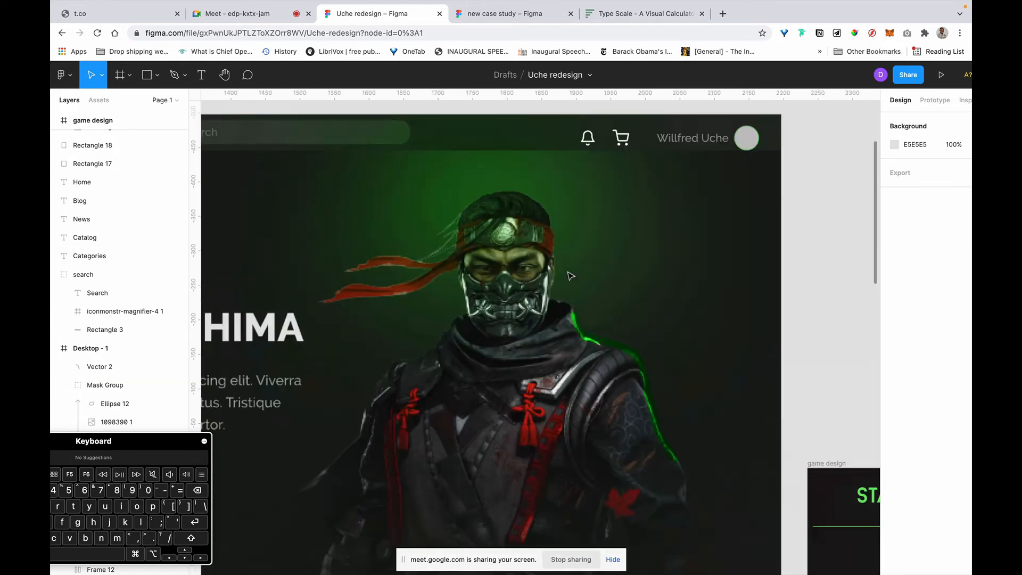
{"action": "scroll", "coordinate": [571, 276], "scroll_direction": "up", "scroll_amount": 5}
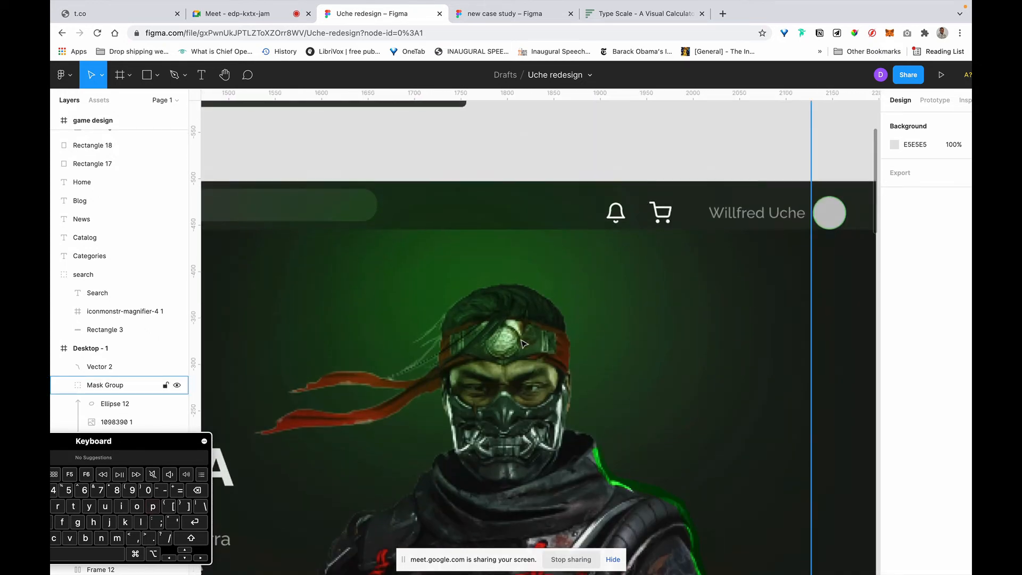
{"action": "key", "text": "p"}
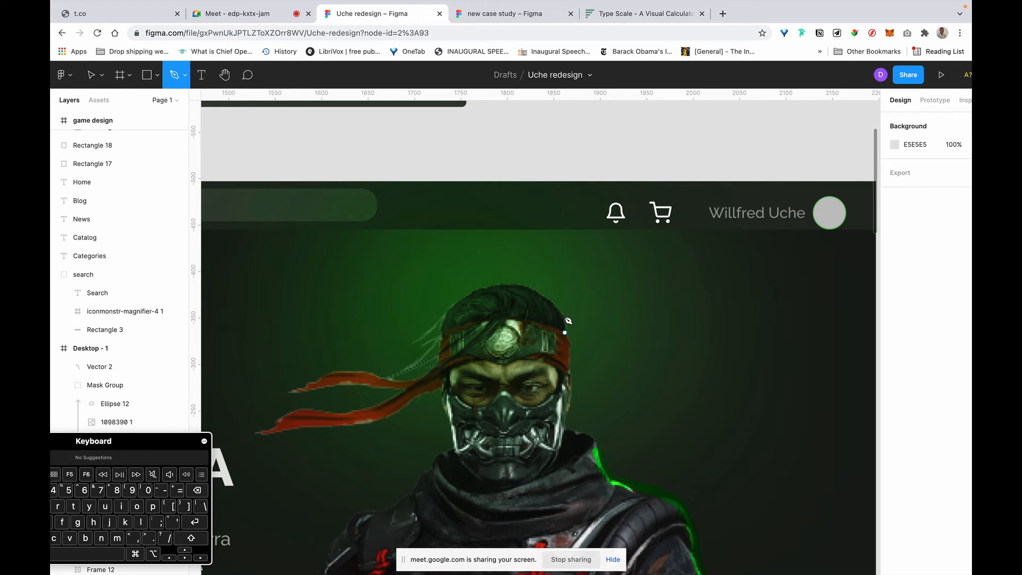
{"action": "left_click", "coordinate": [565, 330]}
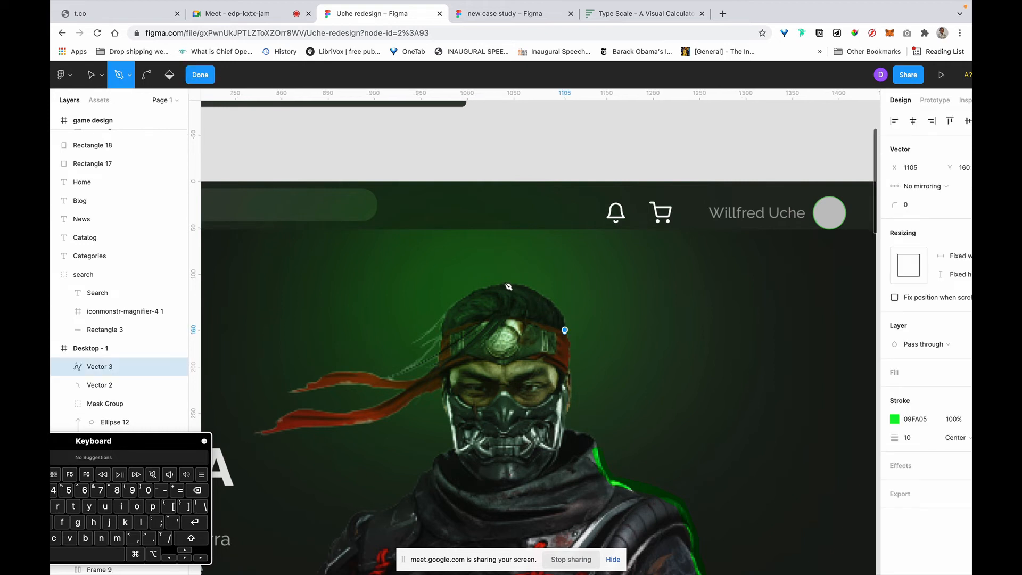
{"action": "left_click", "coordinate": [565, 316]}
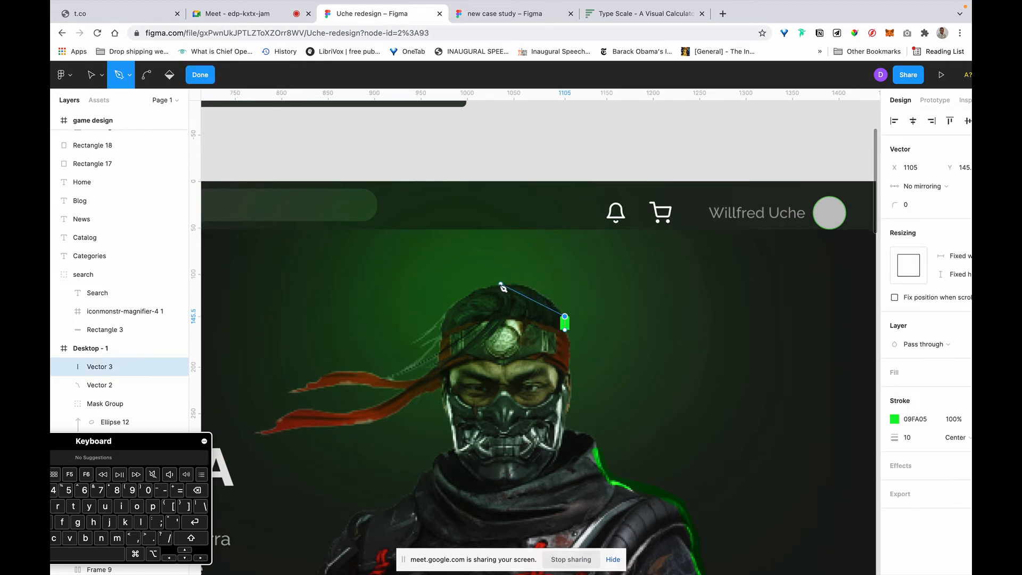
{"action": "left_click_drag", "start_coordinate": [486, 288], "coordinate": [424, 302]}
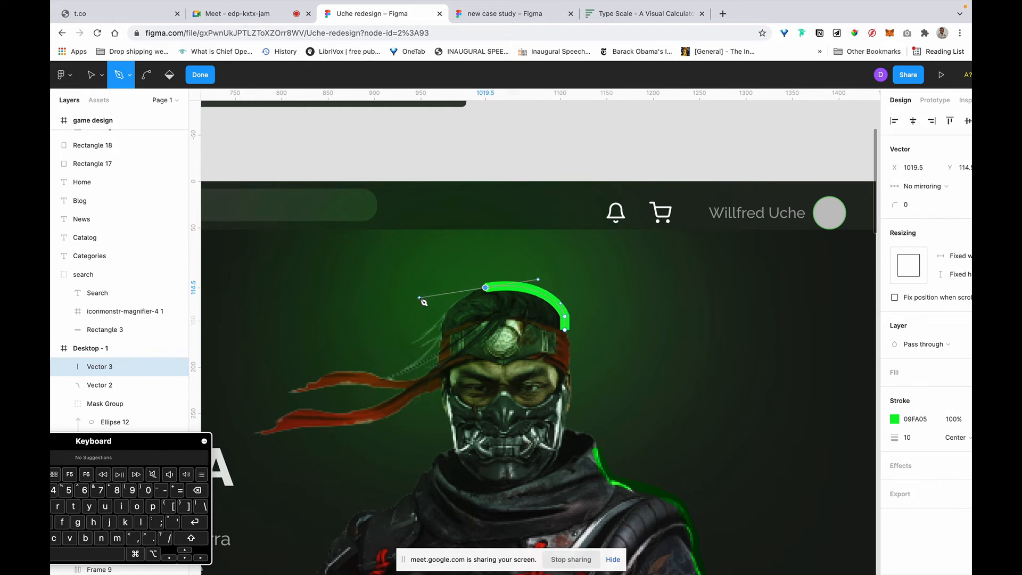
{"action": "key", "text": "super"}
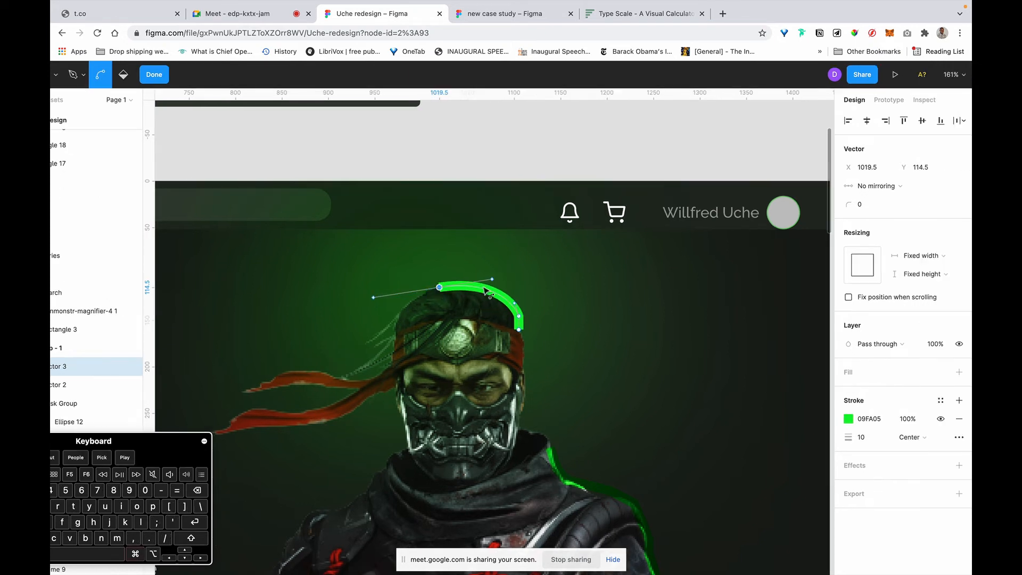
{"action": "left_click", "coordinate": [438, 289], "text": "super"}
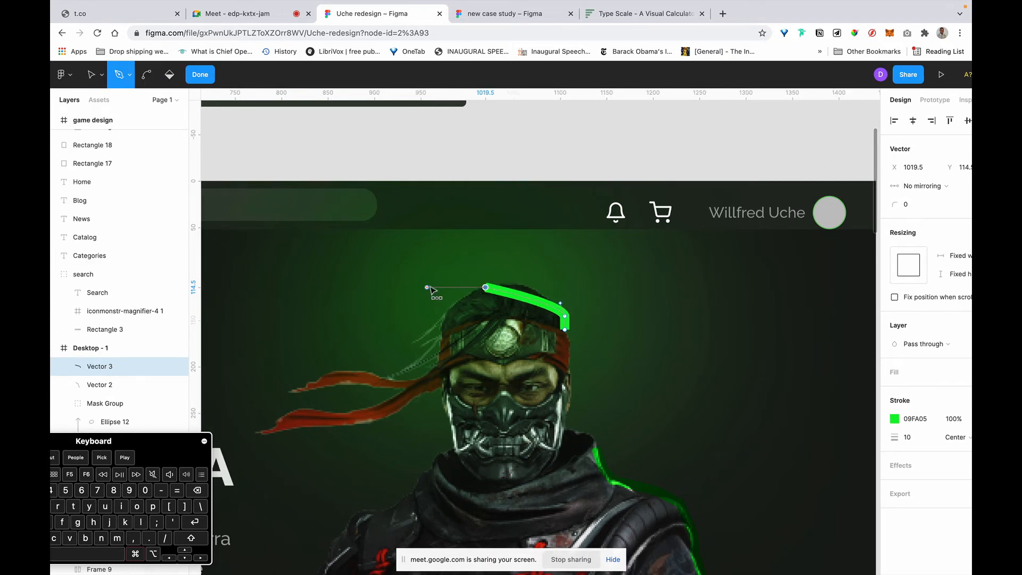
{"action": "key", "text": "super+z"}
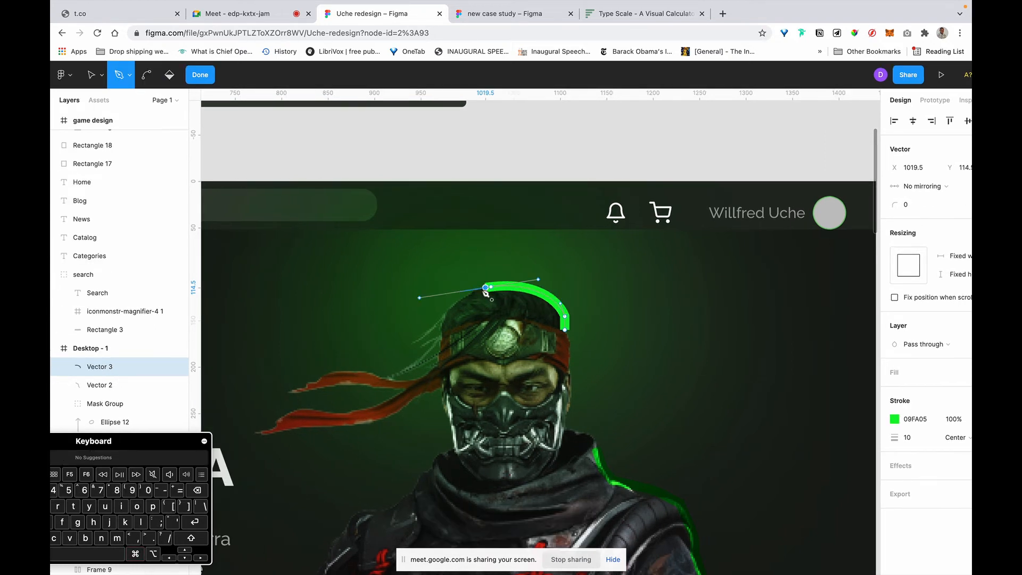
{"action": "key", "text": "super"}
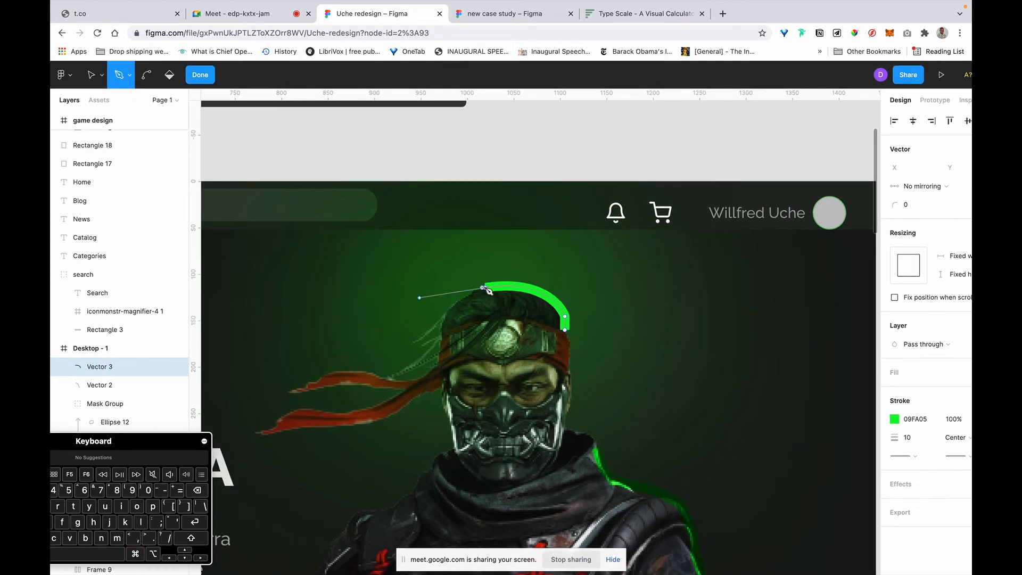
Step: Continue the hair path with straight segments from the crown down the head's opposite side to the headband, and end the path there
{"action": "left_click", "coordinate": [485, 288]}
{"action": "left_click", "coordinate": [466, 296]}
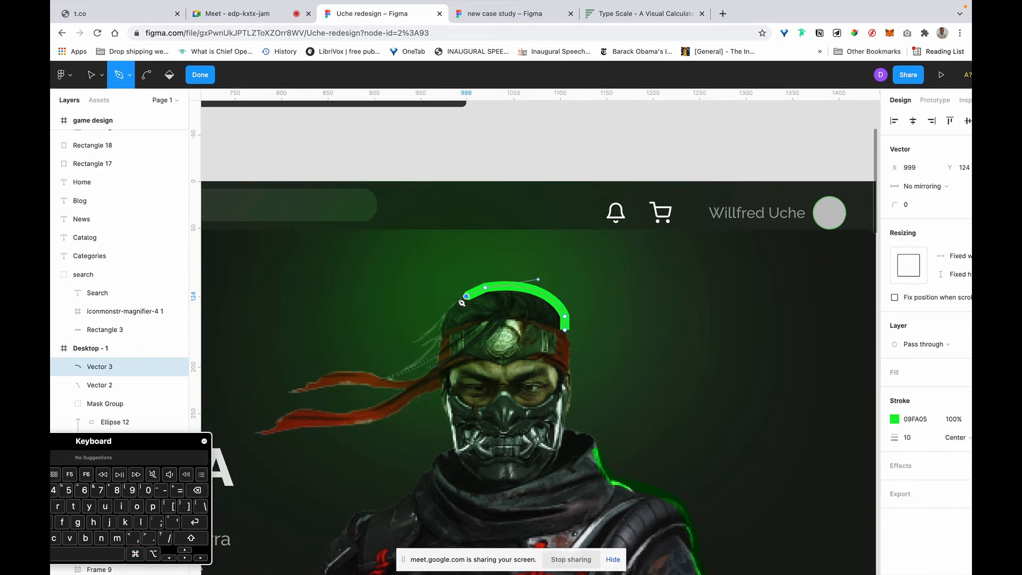
{"action": "left_click", "coordinate": [443, 309]}
{"action": "left_click", "coordinate": [441, 321]}
{"action": "left_click", "coordinate": [438, 334]}
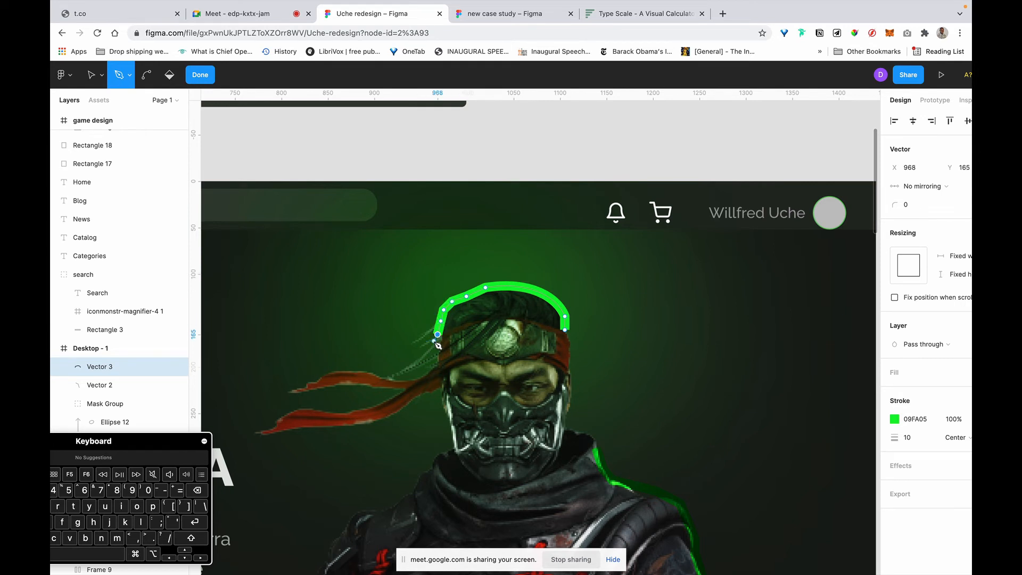
{"action": "key", "text": "Escape"}
Step: Set the hair path's stroke width to 5 and finish editing its points
{"action": "left_click", "coordinate": [912, 440]}
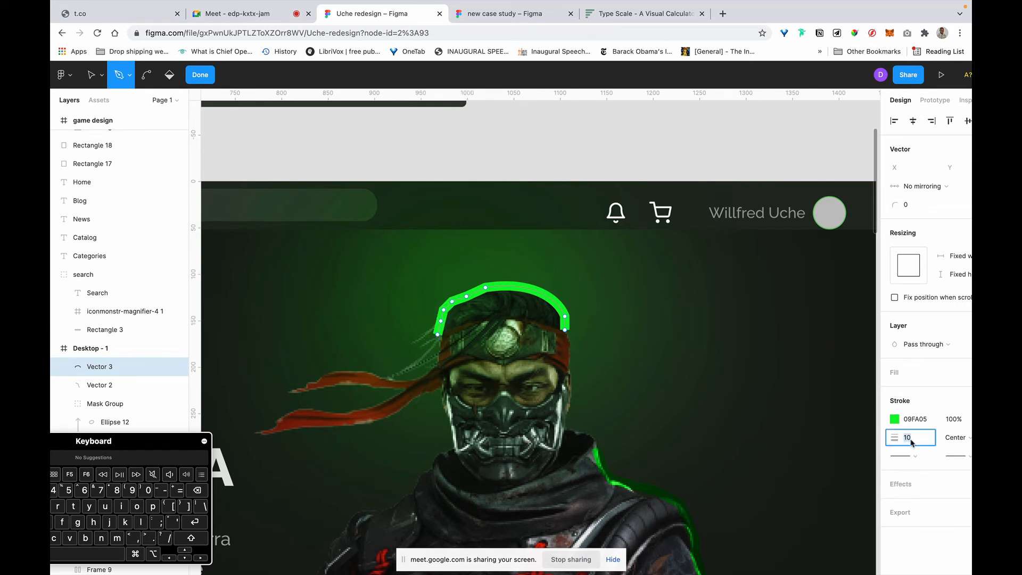
{"action": "key", "text": "Return"}
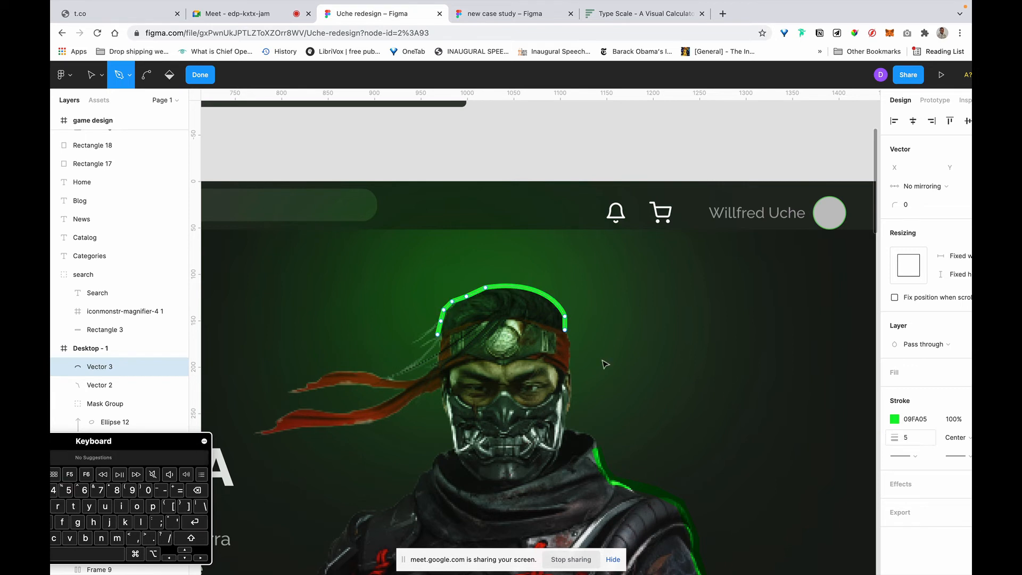
{"action": "key", "text": "Escape"}
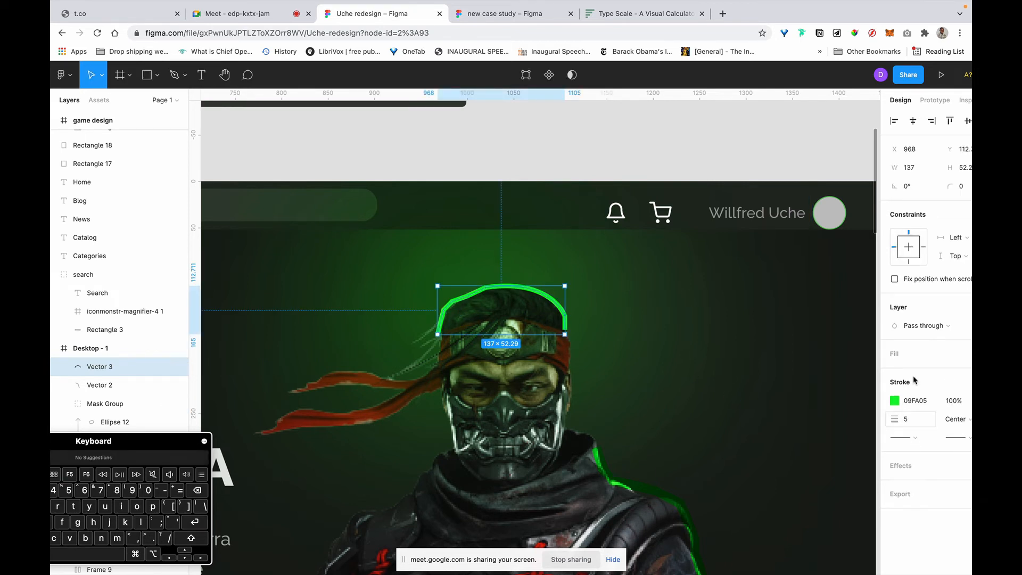
Step: Set the hair path's layer blend mode to Color
{"action": "scroll", "coordinate": [524, 304], "scroll_direction": "down", "scroll_amount": 5}
{"action": "scroll", "coordinate": [524, 304], "scroll_direction": "right", "scroll_amount": 1}
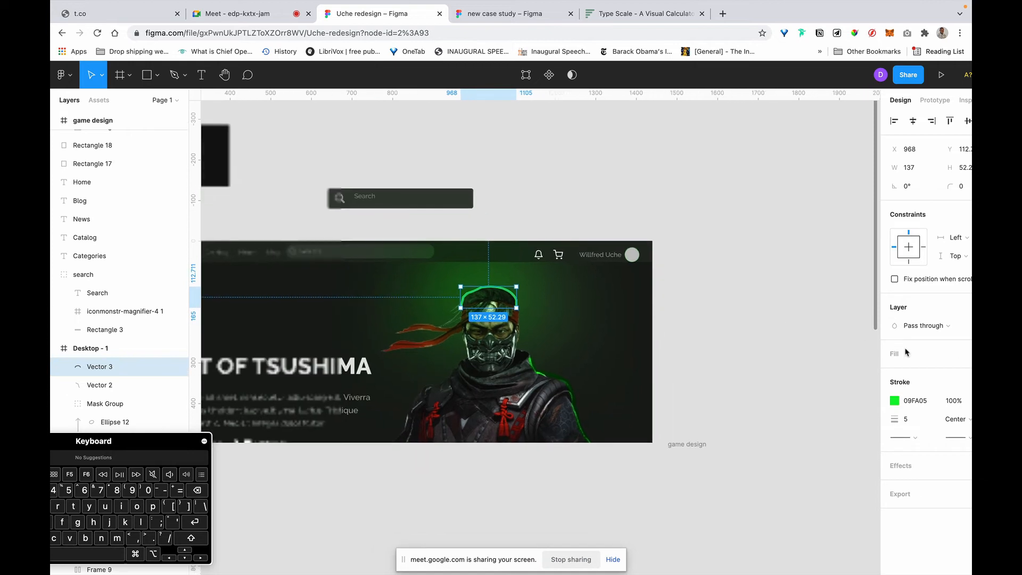
{"action": "scroll", "coordinate": [915, 392], "scroll_direction": "right", "scroll_amount": 2}
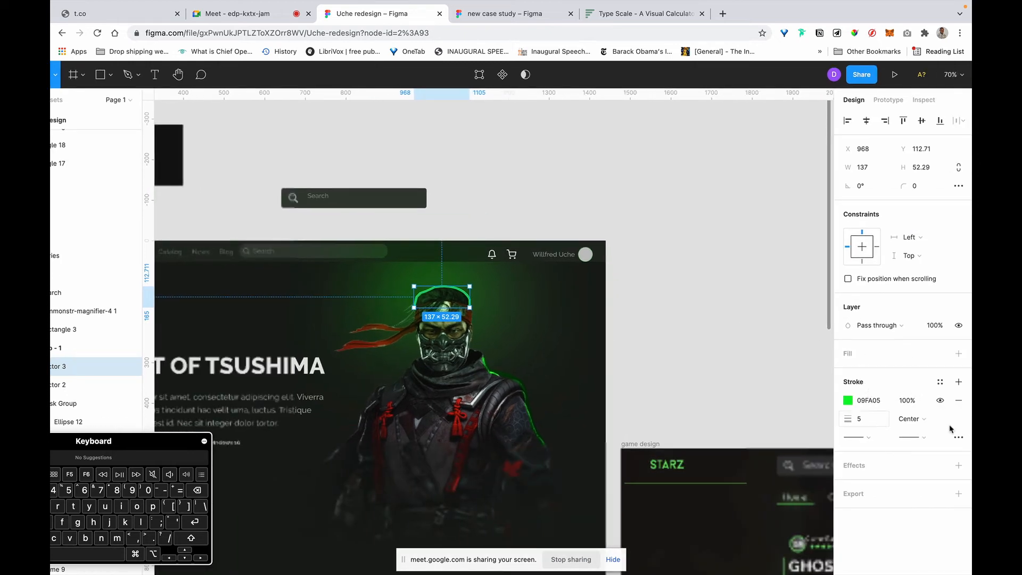
{"action": "left_click", "coordinate": [872, 325]}
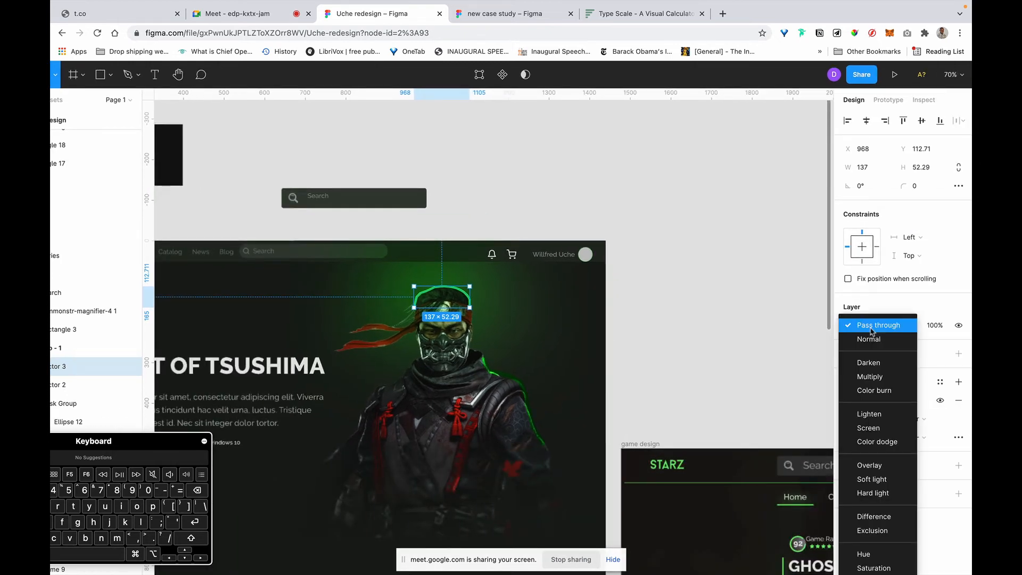
{"action": "scroll", "coordinate": [881, 532], "scroll_direction": "down", "scroll_amount": 2}
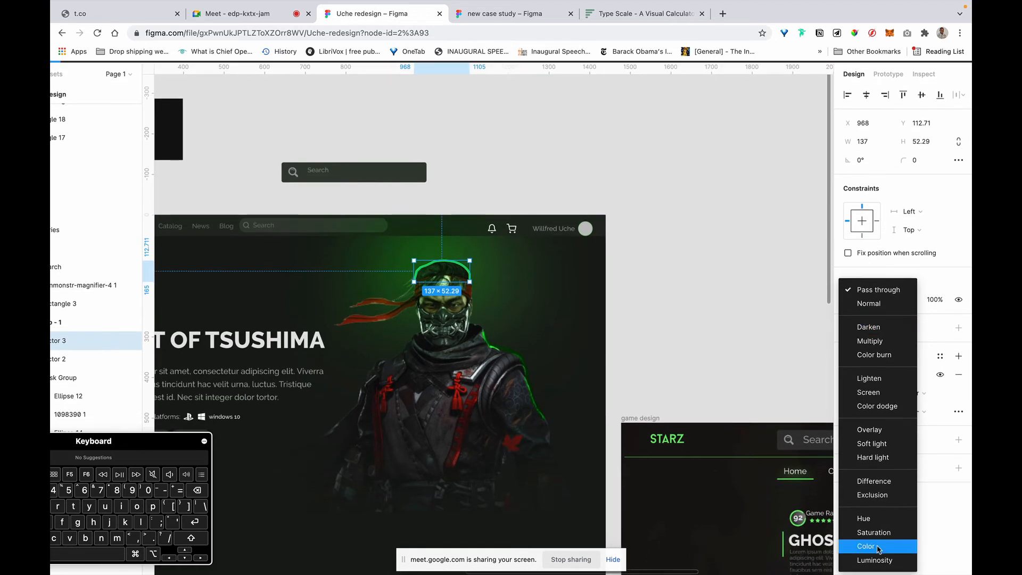
{"action": "scroll", "coordinate": [879, 549], "scroll_direction": "left", "scroll_amount": 2}
{"action": "scroll", "coordinate": [879, 549], "scroll_direction": "up", "scroll_amount": 1}
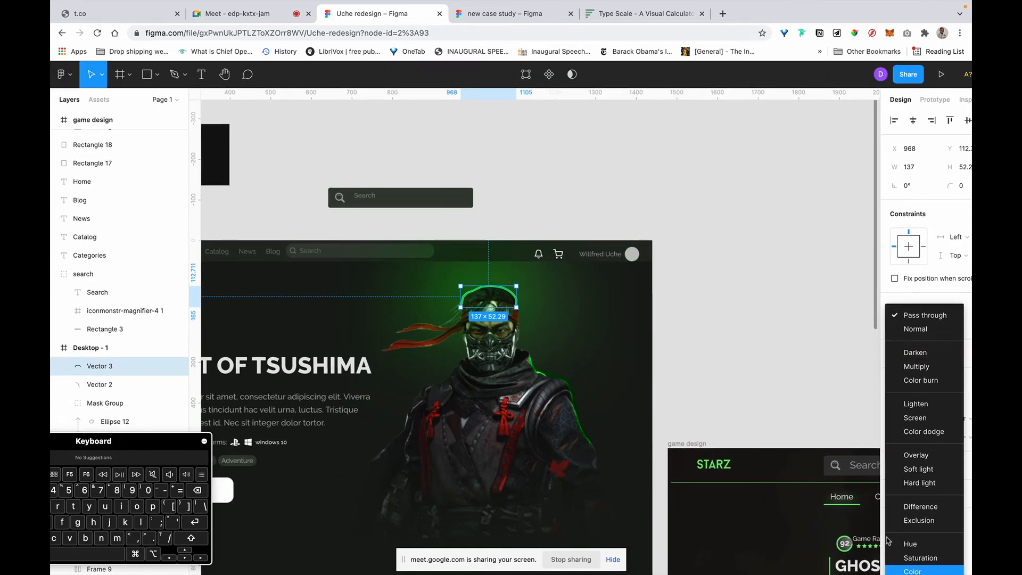
{"action": "left_click", "coordinate": [914, 570]}
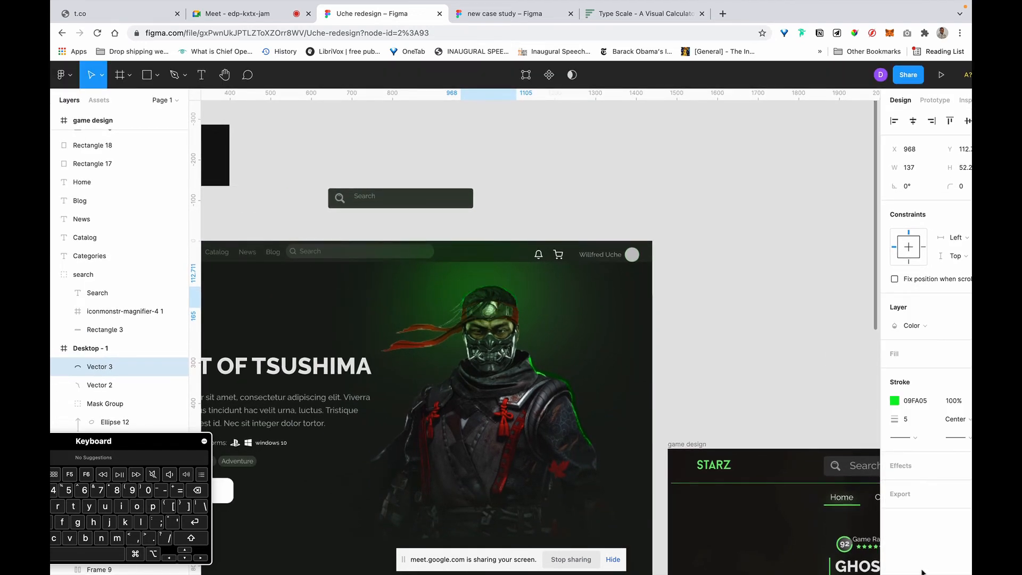
Step: Change the hair path's stroke color to 1EDB1B and its width to 11, and check the highlight with the path deselected
{"action": "left_click_drag", "start_coordinate": [895, 420], "coordinate": [905, 419]}
{"action": "left_click", "coordinate": [895, 401]}
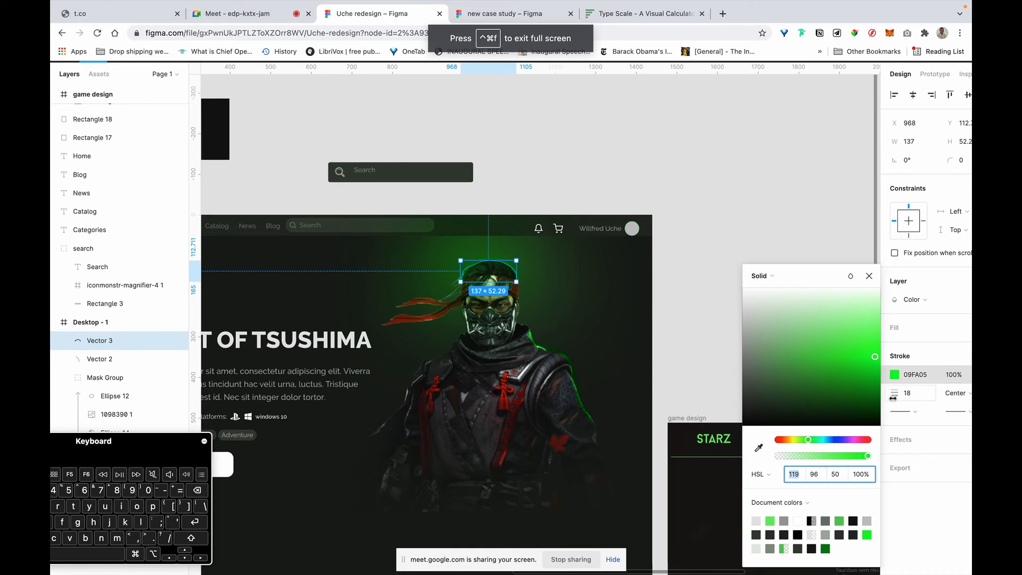
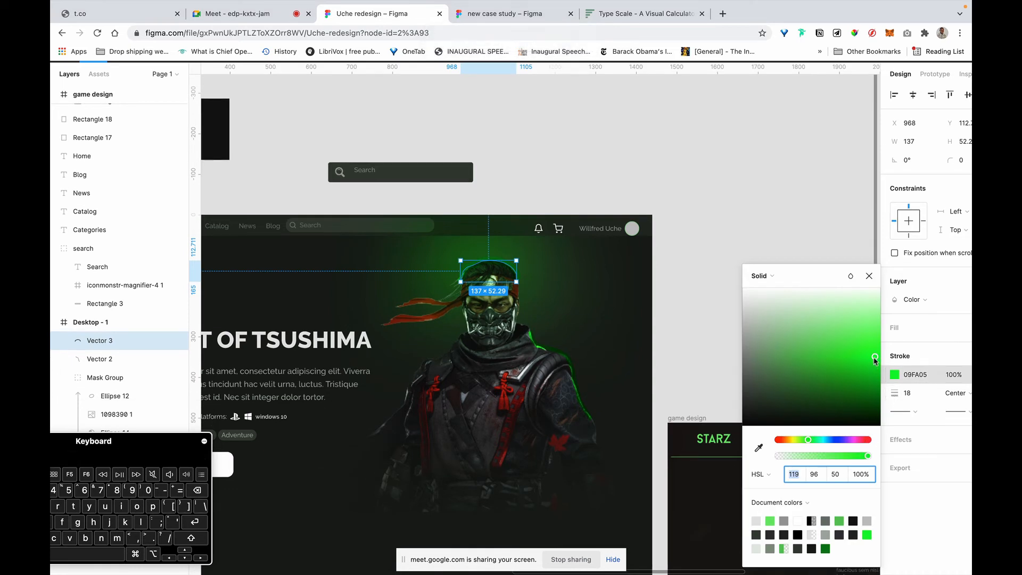
{"action": "left_click_drag", "start_coordinate": [863, 358], "coordinate": [850, 385]}
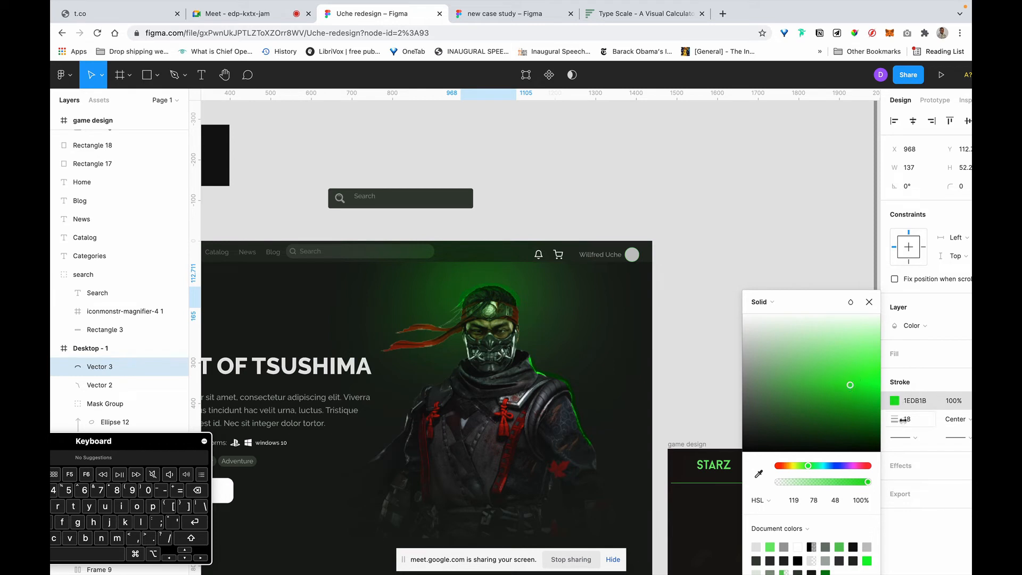
{"action": "mouse_move", "coordinate": [894, 419]}
{"action": "left_mouse_down"}
{"action": "mouse_move", "coordinate": [905, 419]}
{"action": "mouse_move", "coordinate": [874, 419]}
{"action": "mouse_move", "coordinate": [889, 419]}
{"action": "left_mouse_up"}
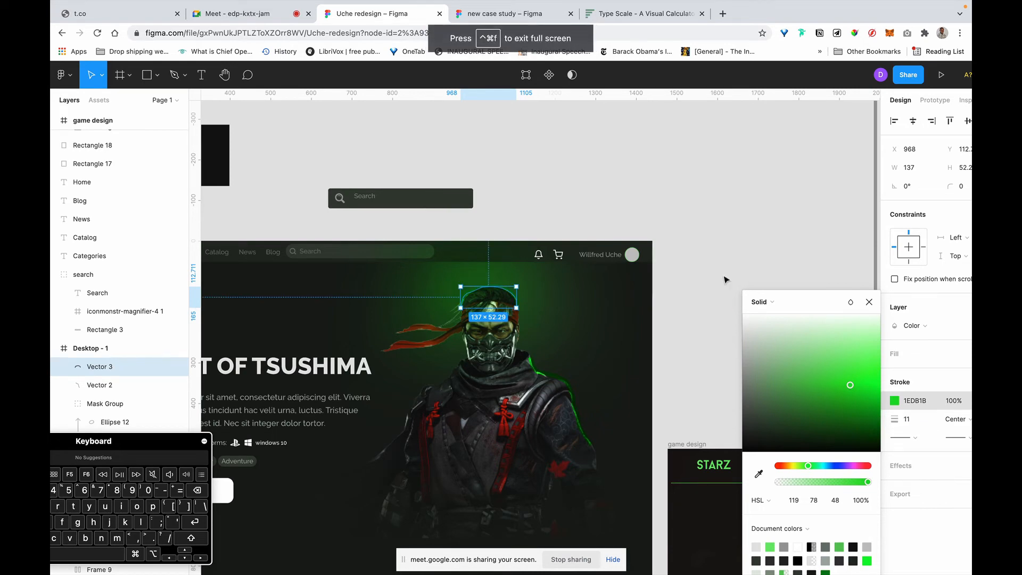
{"action": "left_click", "coordinate": [726, 279]}
{"action": "scroll", "coordinate": [719, 274], "scroll_direction": "down", "scroll_amount": 5}
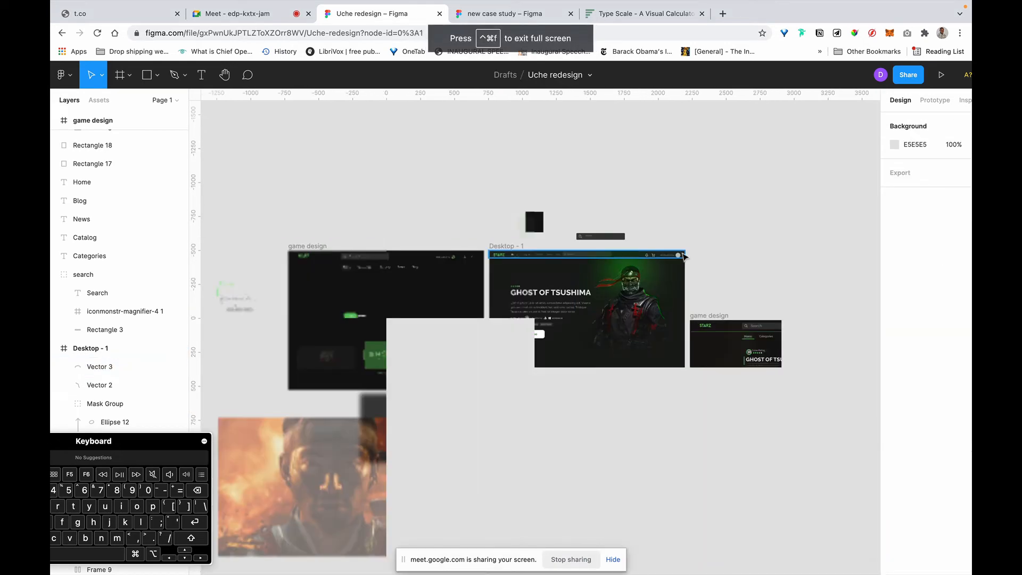
{"action": "scroll", "coordinate": [612, 288], "scroll_direction": "up", "scroll_amount": 5}
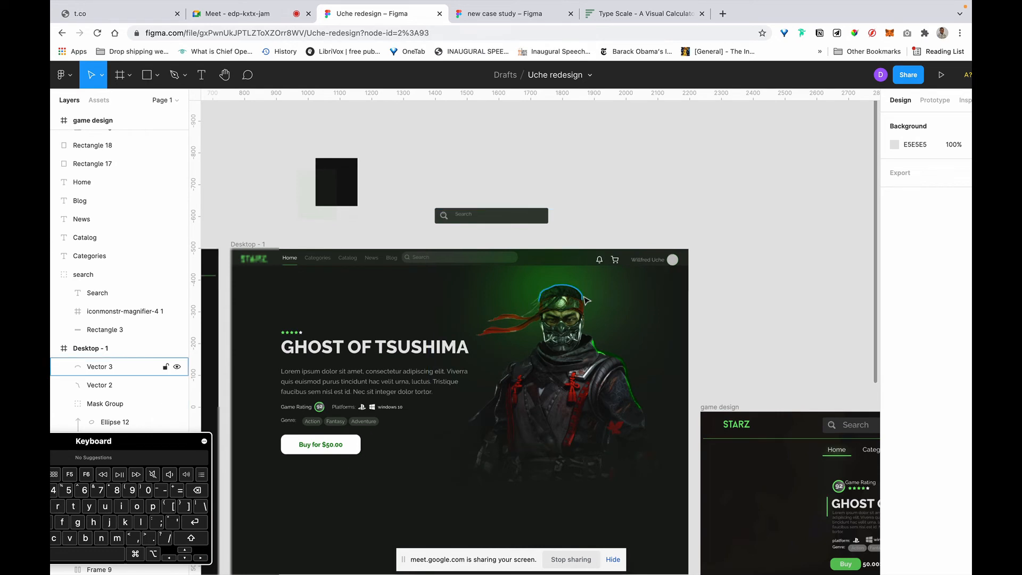
{"action": "left_click", "coordinate": [584, 298]}
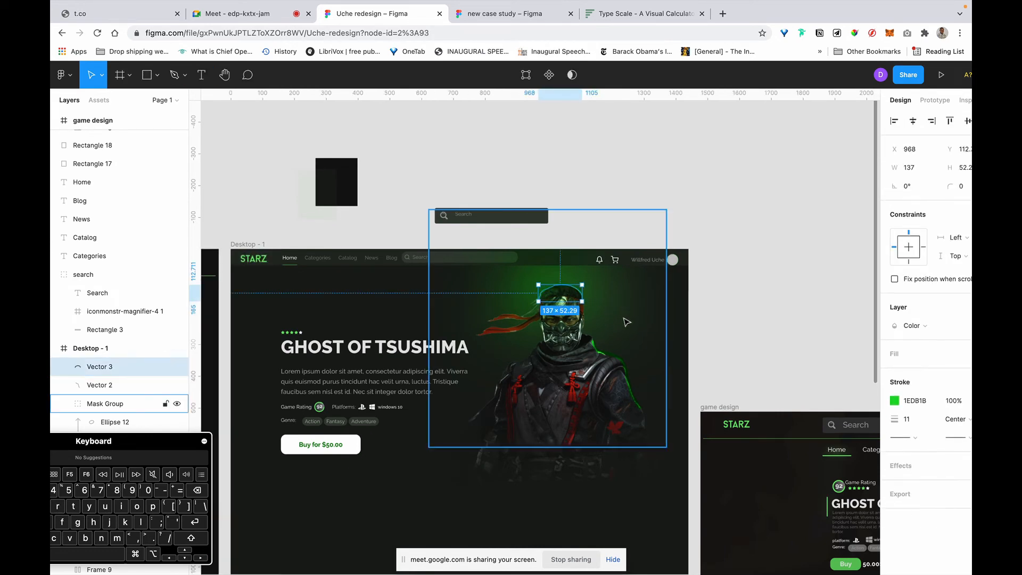
Step: Select the Mask Group containing the character image and hide it
{"action": "left_click", "coordinate": [634, 310]}
{"action": "scroll", "coordinate": [106, 394], "scroll_direction": "down", "scroll_amount": 2}
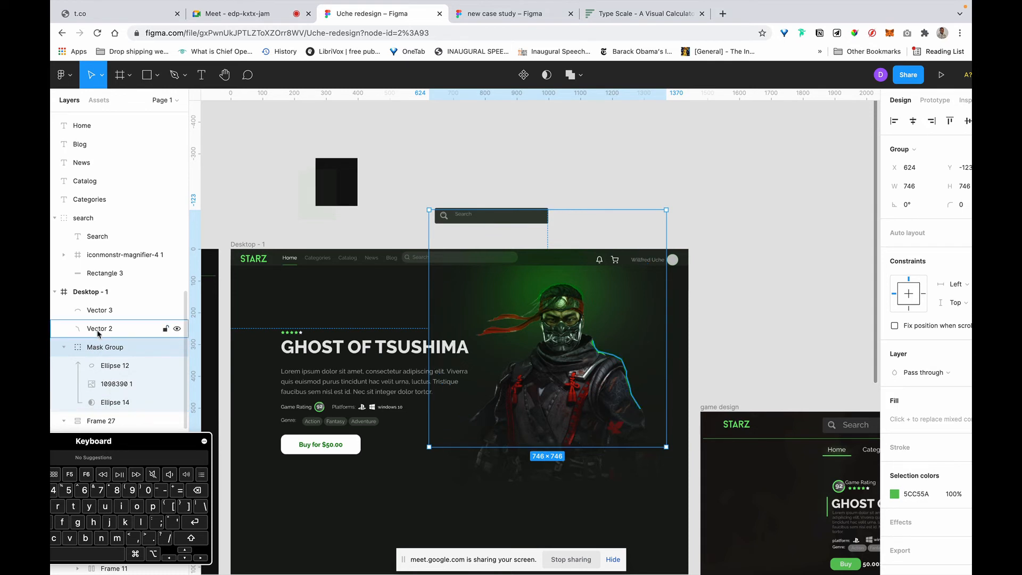
{"action": "scroll", "coordinate": [97, 332], "scroll_direction": "down", "scroll_amount": 4}
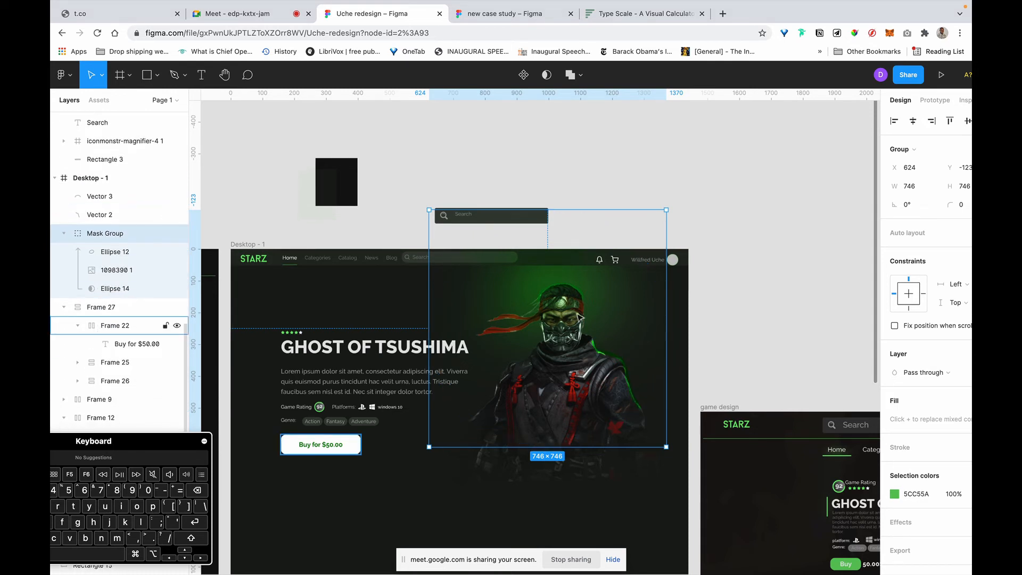
{"action": "scroll", "coordinate": [51, 258], "scroll_direction": "down", "scroll_amount": 2}
{"action": "scroll", "coordinate": [51, 258], "scroll_direction": "down", "scroll_amount": 10}
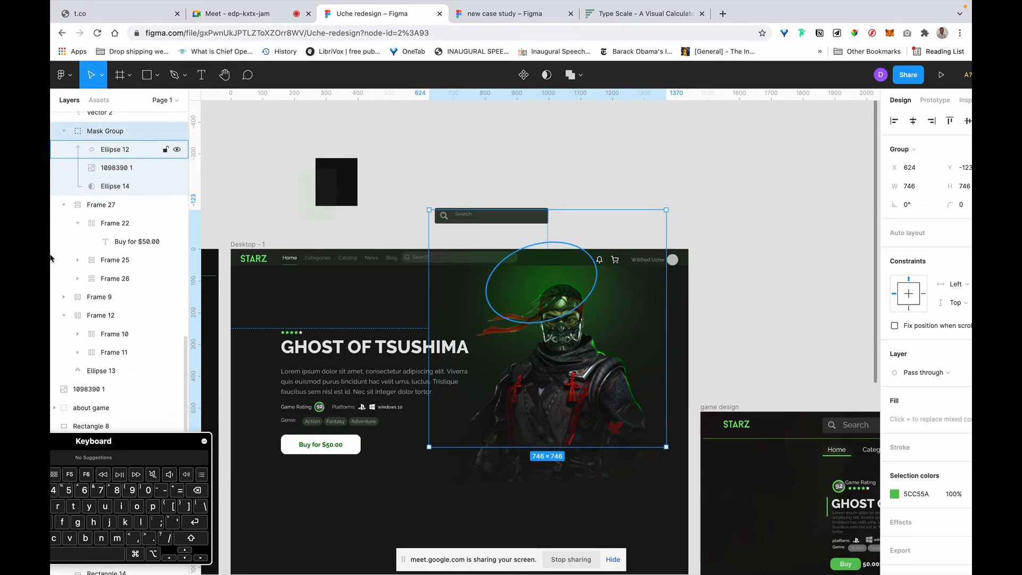
{"action": "scroll", "coordinate": [52, 258], "scroll_direction": "down", "scroll_amount": 5}
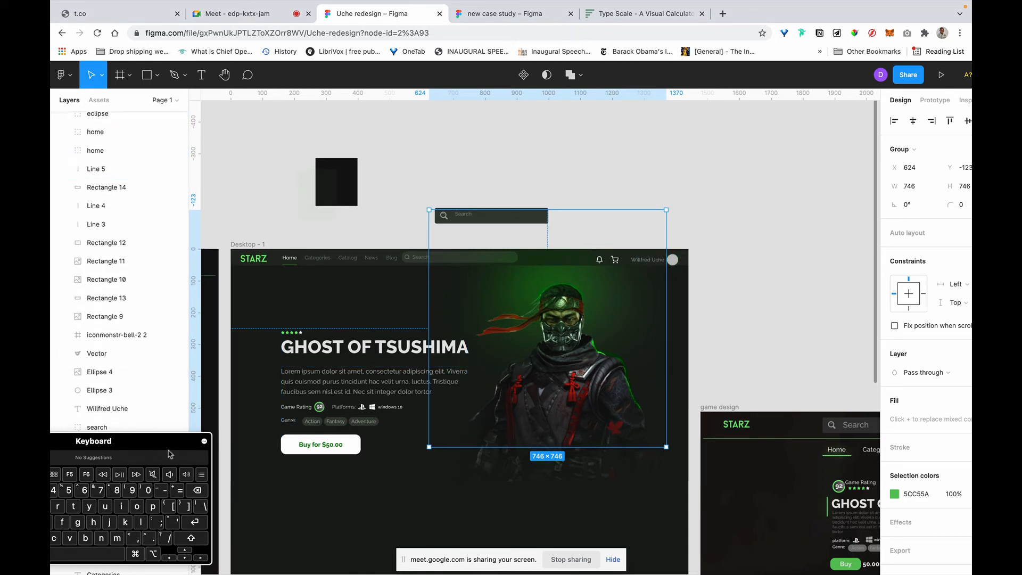
{"action": "left_click_drag", "start_coordinate": [154, 451], "coordinate": [226, 570]}
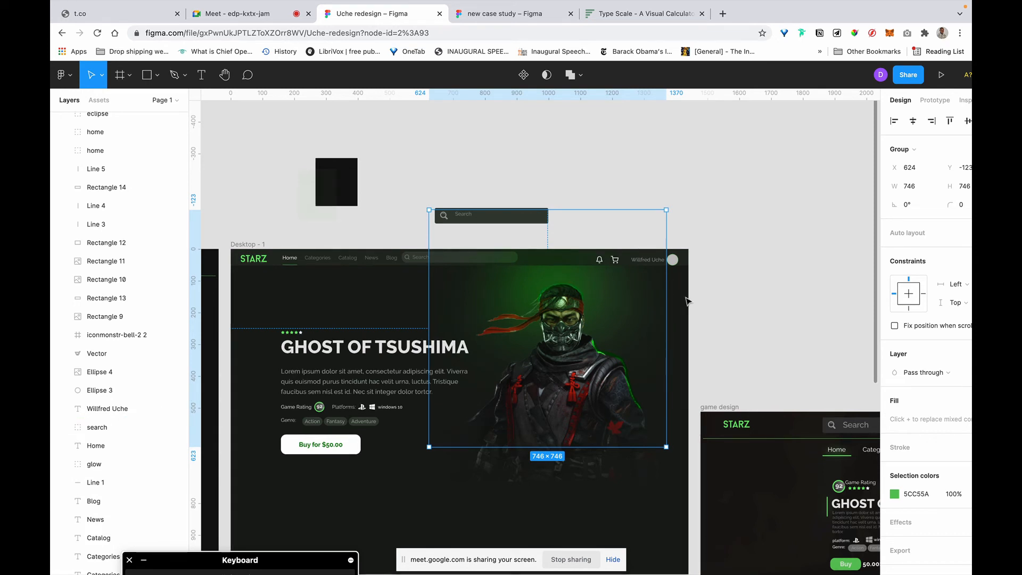
{"action": "scroll", "coordinate": [937, 373], "scroll_direction": "right", "scroll_amount": 2}
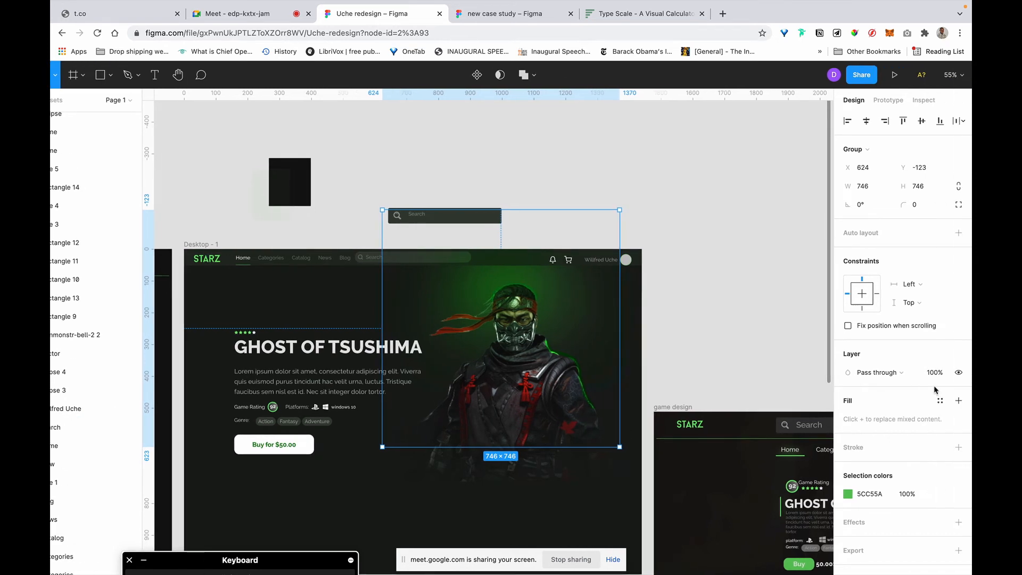
{"action": "left_click", "coordinate": [961, 372]}
{"action": "scroll", "coordinate": [953, 373], "scroll_direction": "left", "scroll_amount": 2}
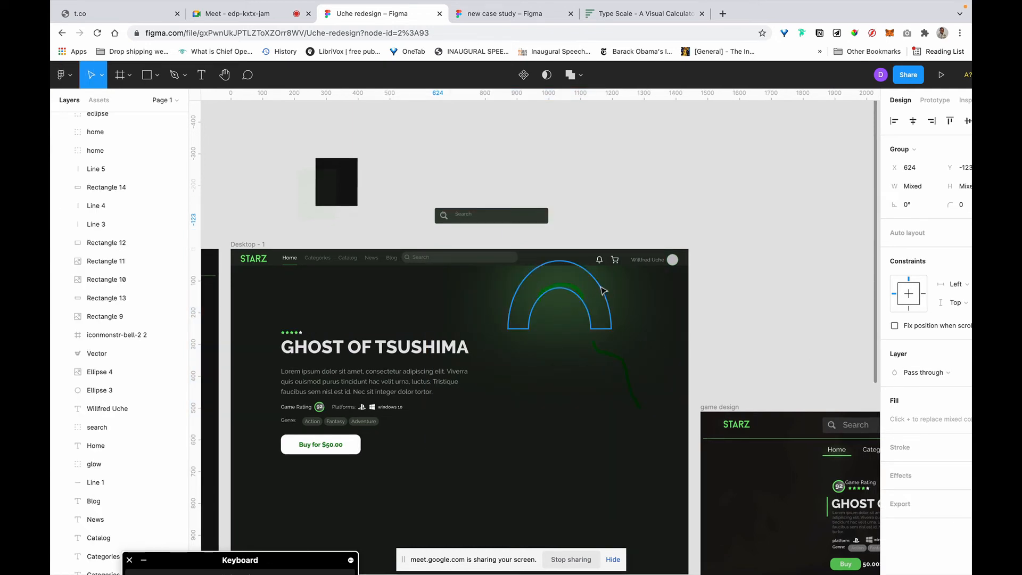
Step: Copy the green glow ellipse behind the character's head and clear the selection
{"action": "left_click", "coordinate": [603, 290]}
{"action": "key", "text": "super+c"}
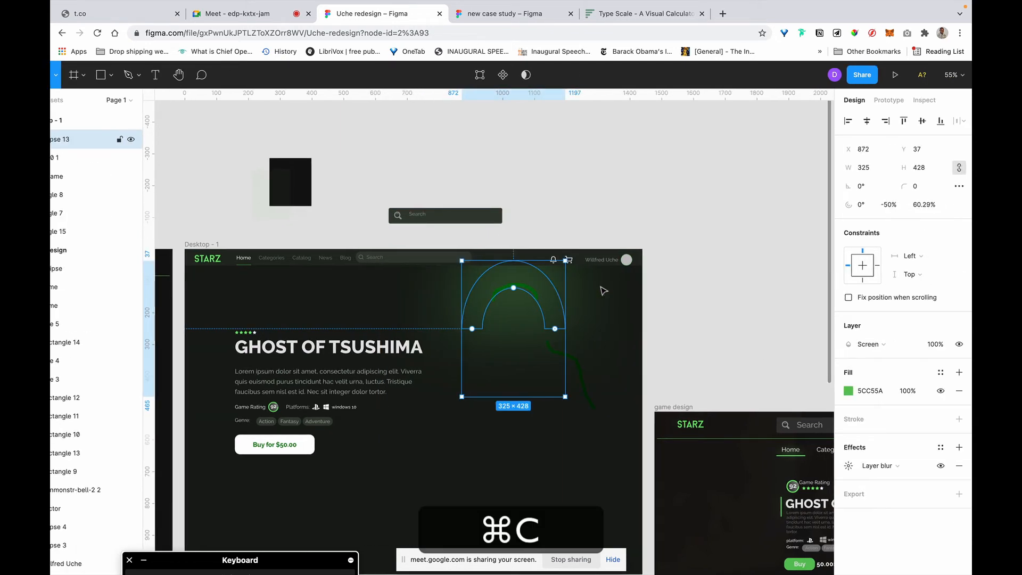
{"action": "key", "text": "super+space"}
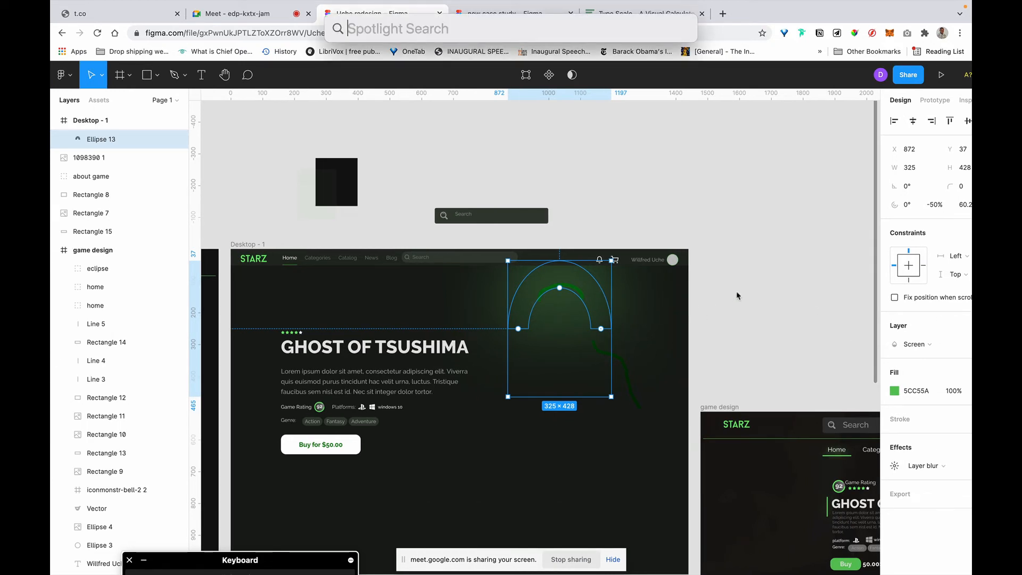
{"action": "key", "text": "Escape"}
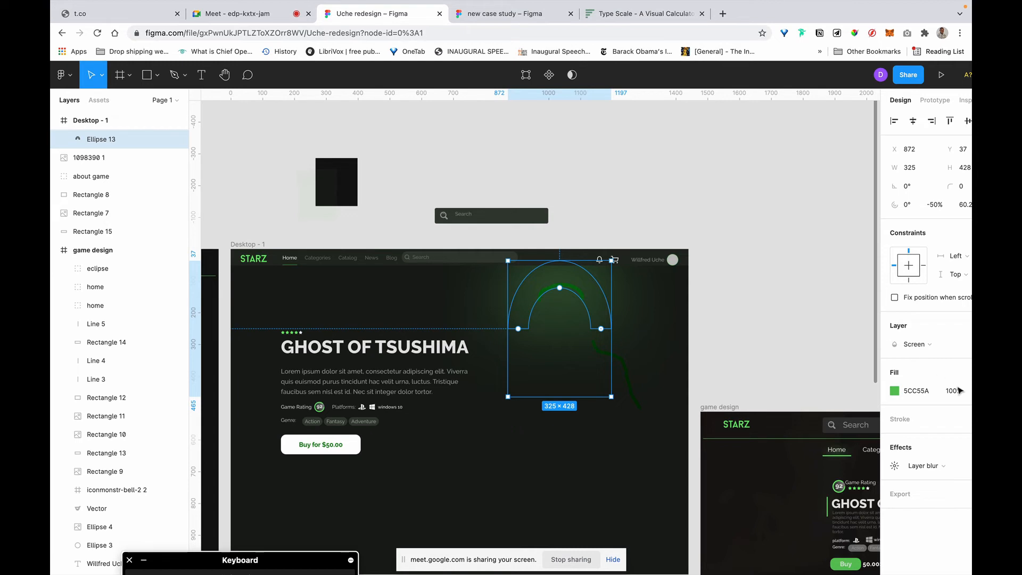
{"action": "key", "text": "Escape"}
{"action": "scroll", "coordinate": [733, 346], "scroll_direction": "right", "scroll_amount": 2}
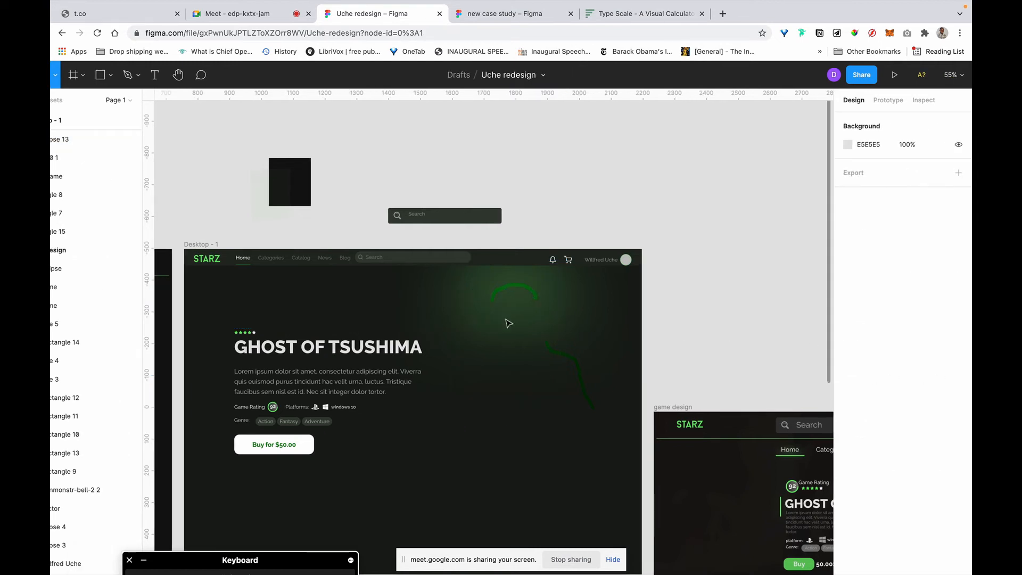
Step: Undo the recent changes back to before the character's Mask Group was hidden, and clear the selection
{"action": "key", "text": "super+z"}
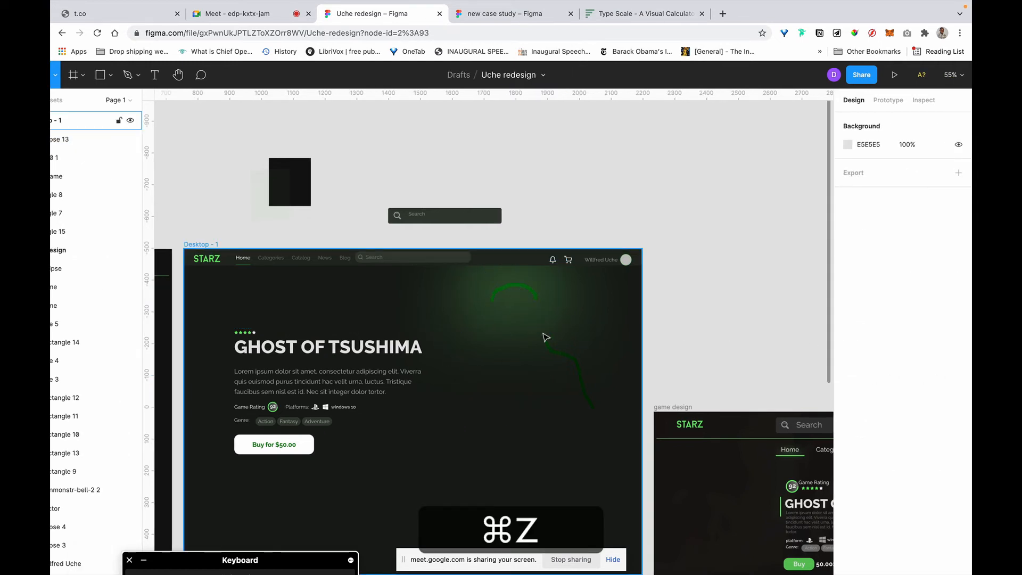
{"action": "key", "text": "super+z"}
{"action": "key", "text": "super+z"}
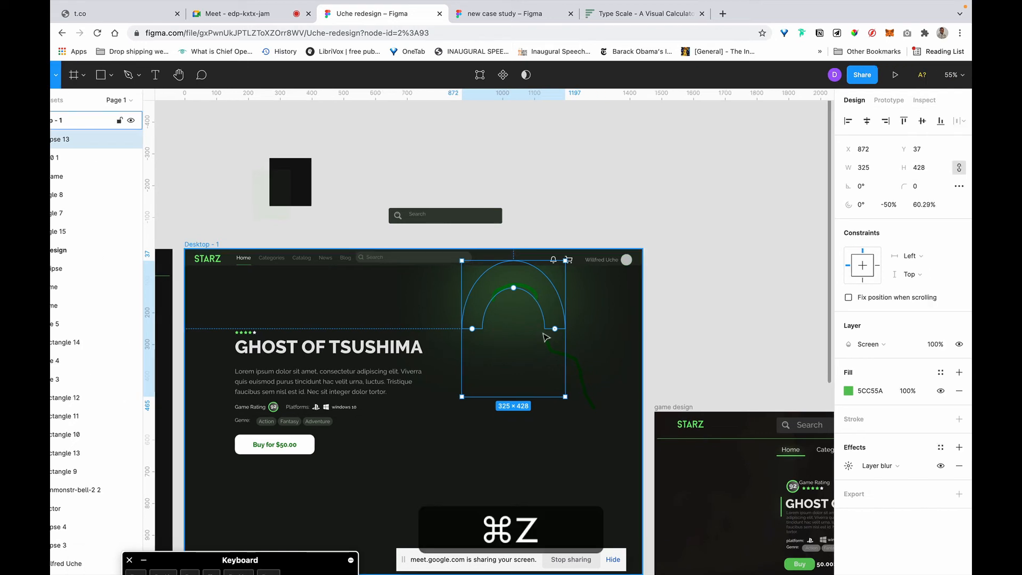
{"action": "key", "text": "super+z"}
{"action": "key", "text": "super+z"}
{"action": "scroll", "coordinate": [546, 337], "scroll_direction": "left", "scroll_amount": 1}
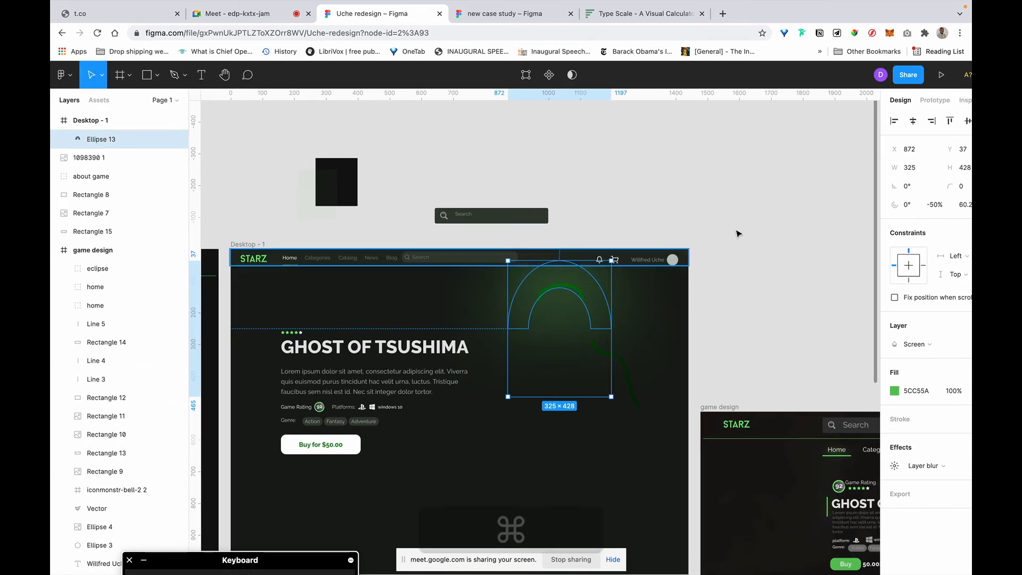
{"action": "left_click", "coordinate": [770, 235]}
{"action": "scroll", "coordinate": [750, 246], "scroll_direction": "right", "scroll_amount": 1}
{"action": "key", "text": "super+z"}
{"action": "key", "text": "super+z"}
{"action": "key", "text": "super+z"}
{"action": "key", "text": "super+z"}
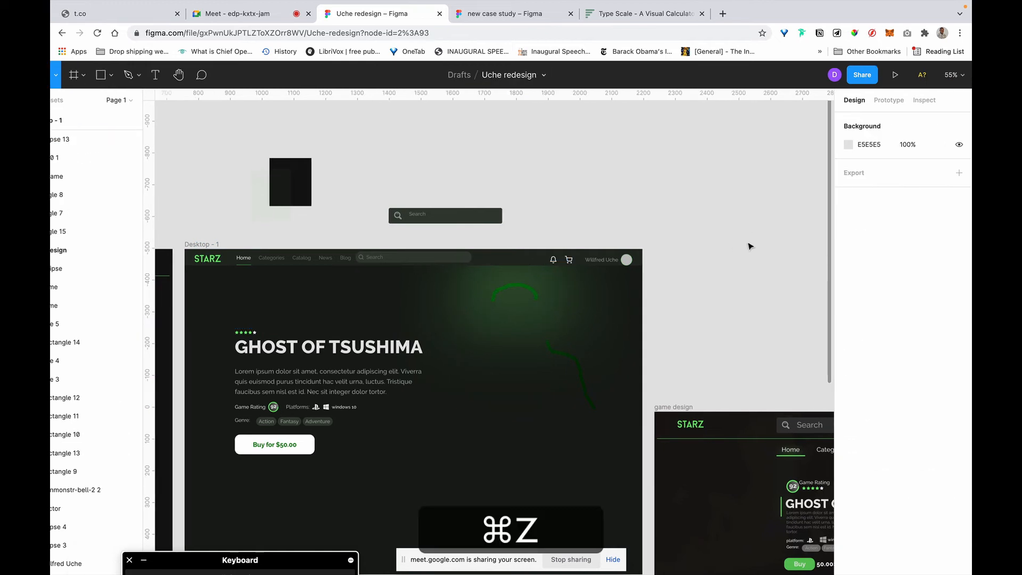
{"action": "scroll", "coordinate": [751, 246], "scroll_direction": "left", "scroll_amount": 1}
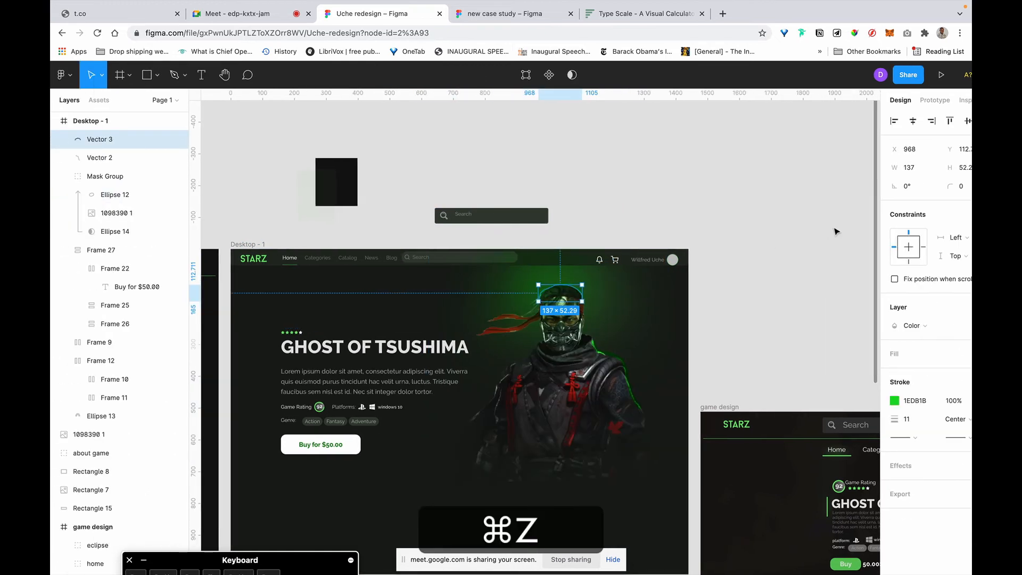
{"action": "left_click", "coordinate": [766, 223]}
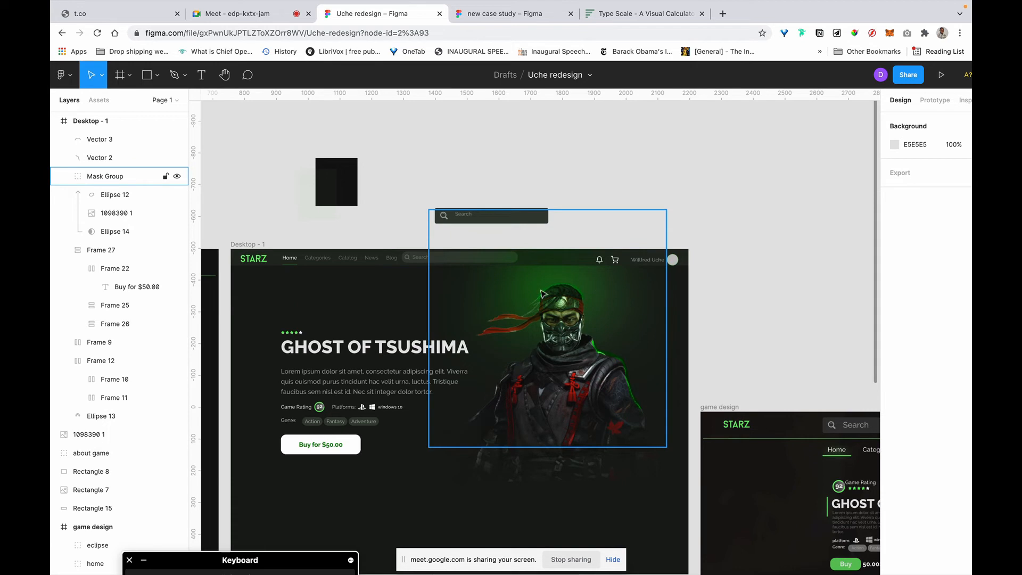
Step: Paste the copied green glow ellipse above the Mask Group and place it over the character's head at about X 903, Y 29
{"action": "left_click", "coordinate": [468, 313]}
{"action": "scroll", "coordinate": [550, 348], "scroll_direction": "right", "scroll_amount": 1}
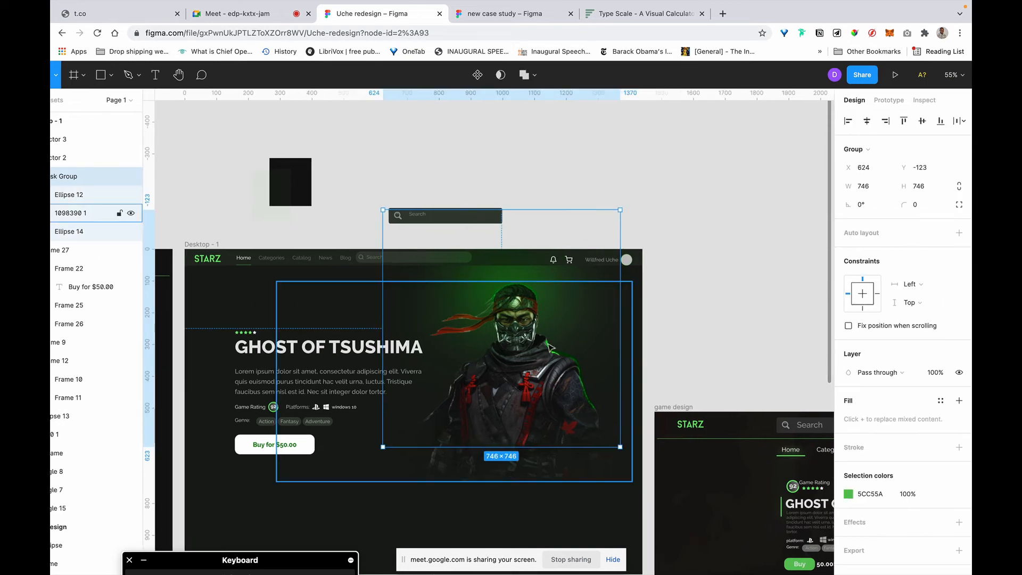
{"action": "key", "text": "super+v"}
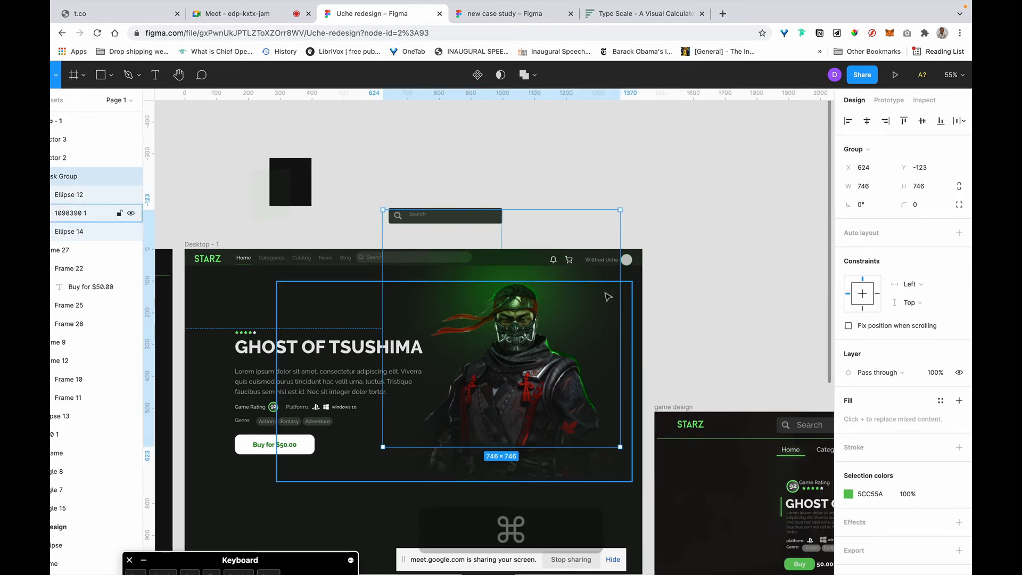
{"action": "scroll", "coordinate": [557, 255], "scroll_direction": "left", "scroll_amount": 1}
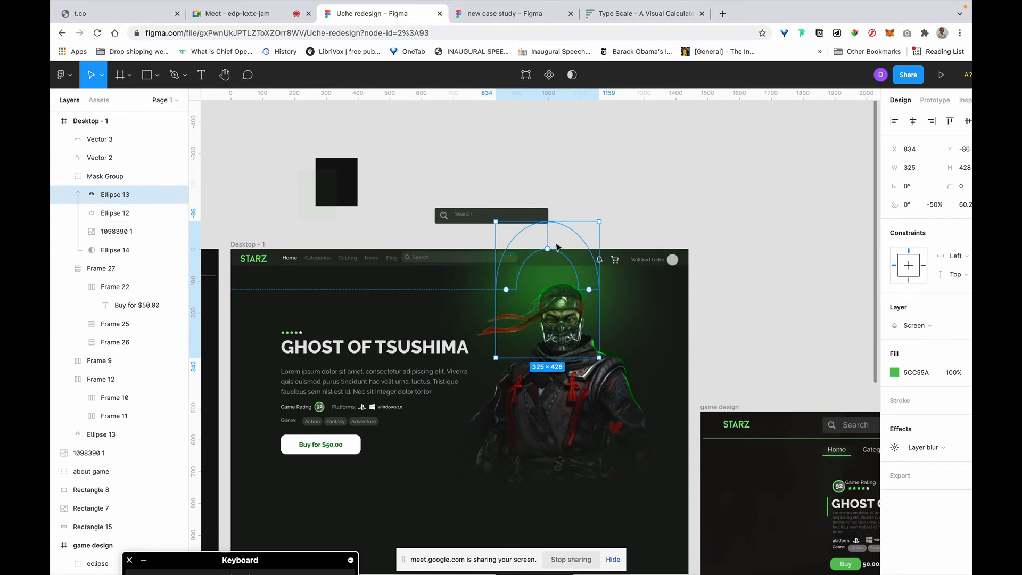
{"action": "mouse_move", "coordinate": [575, 260]}
{"action": "left_mouse_down"}
{"action": "mouse_move", "coordinate": [578, 282]}
{"action": "mouse_move", "coordinate": [578, 267]}
{"action": "left_mouse_up"}
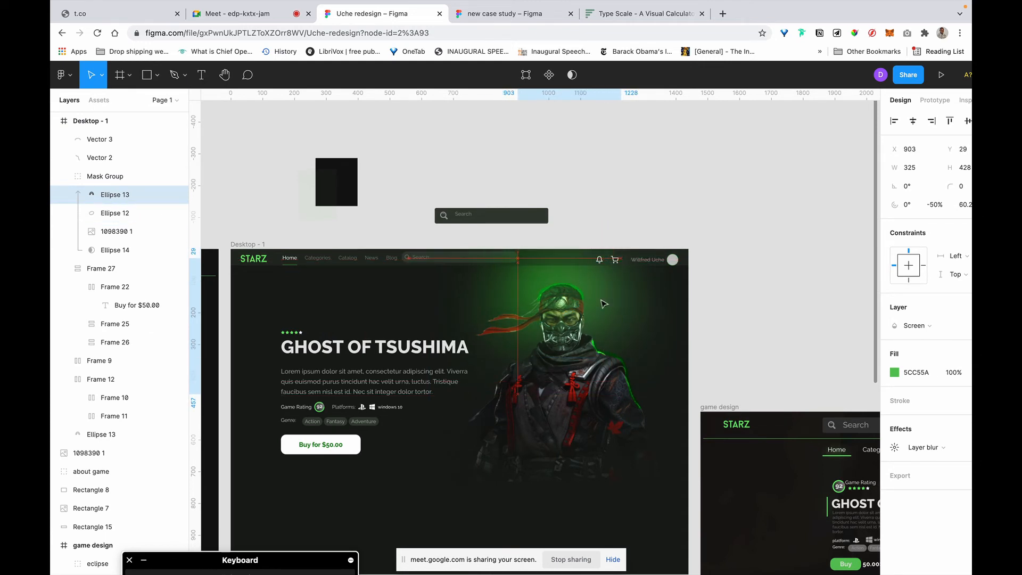
{"action": "left_click_drag", "start_coordinate": [601, 299], "coordinate": [602, 300]}
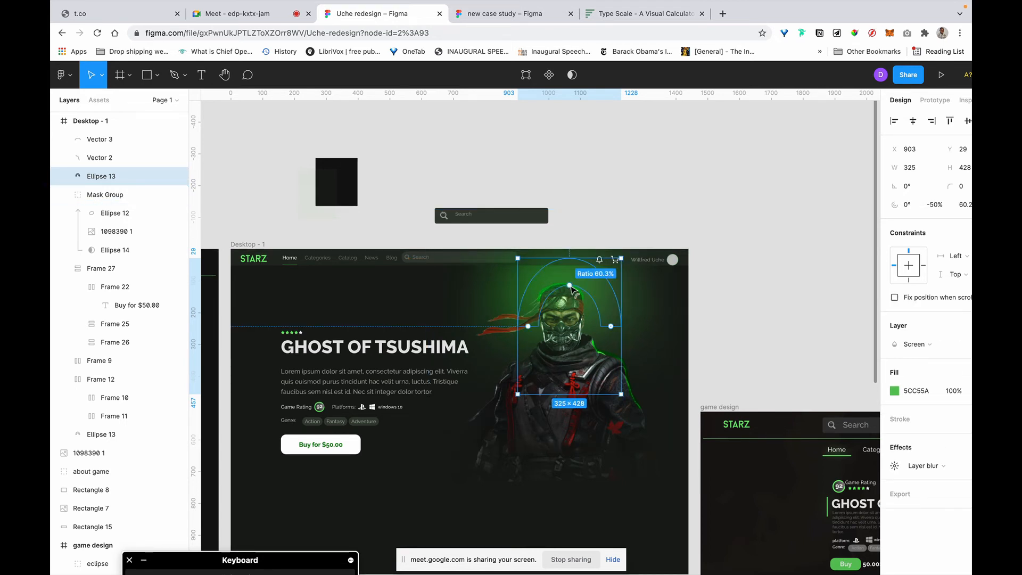
Step: Try Overlay and settle on Hard light as the pasted ellipse's blend mode, and move it to about X 889, Y 38
{"action": "left_click", "coordinate": [940, 346]}
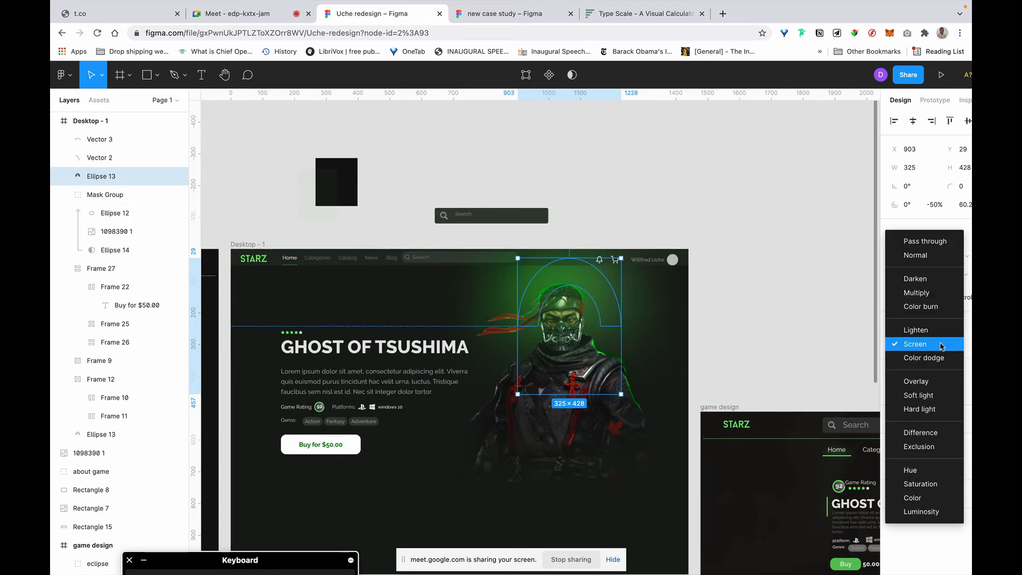
{"action": "left_click", "coordinate": [929, 382]}
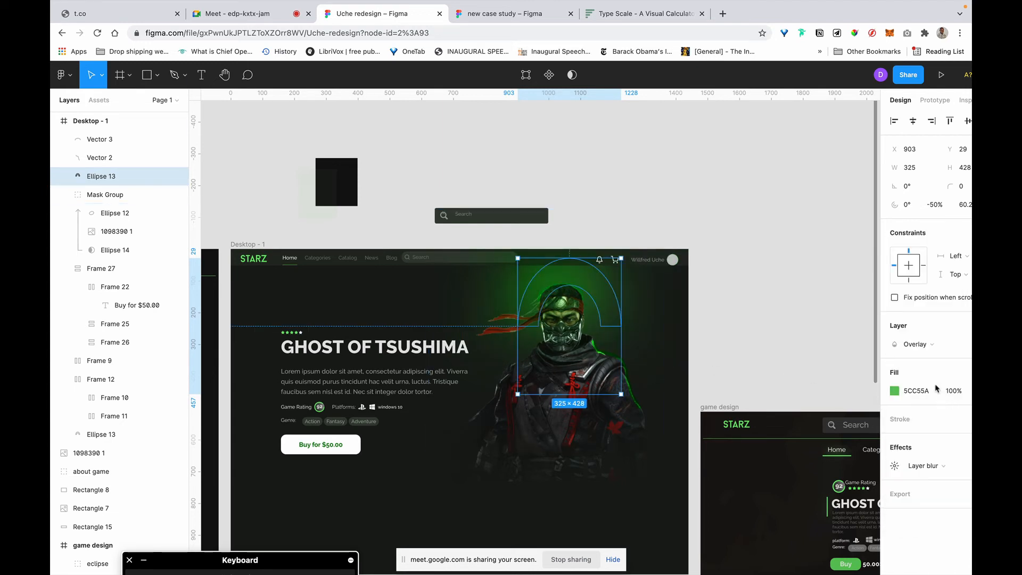
{"action": "left_click", "coordinate": [916, 345]}
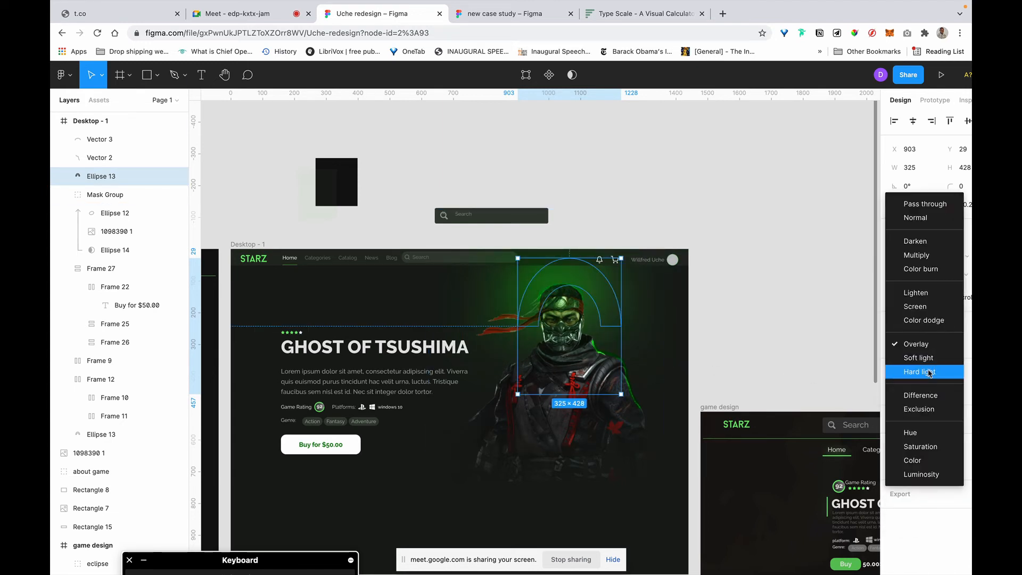
{"action": "left_click", "coordinate": [929, 372]}
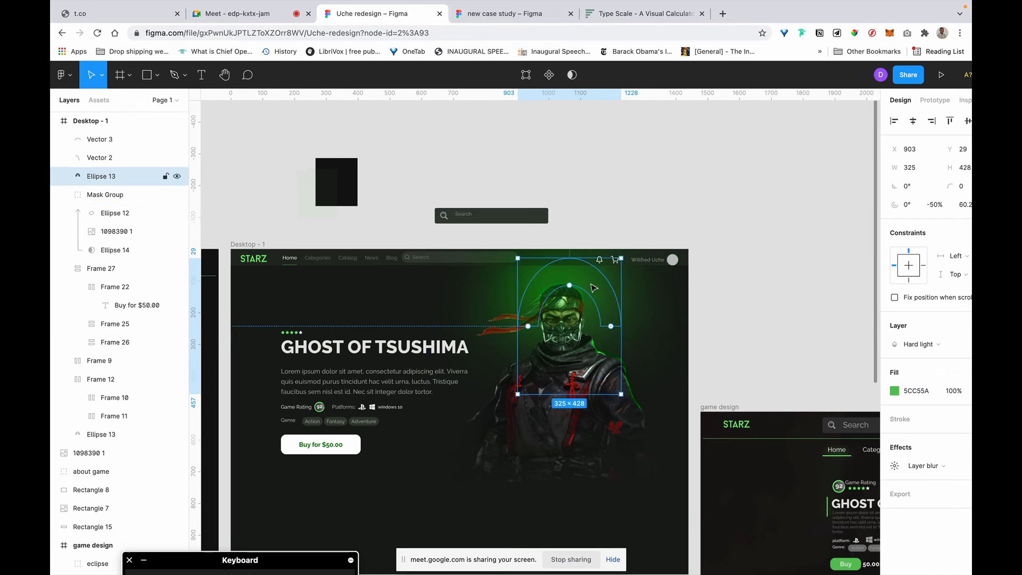
{"action": "left_click_drag", "start_coordinate": [584, 288], "coordinate": [569, 281]}
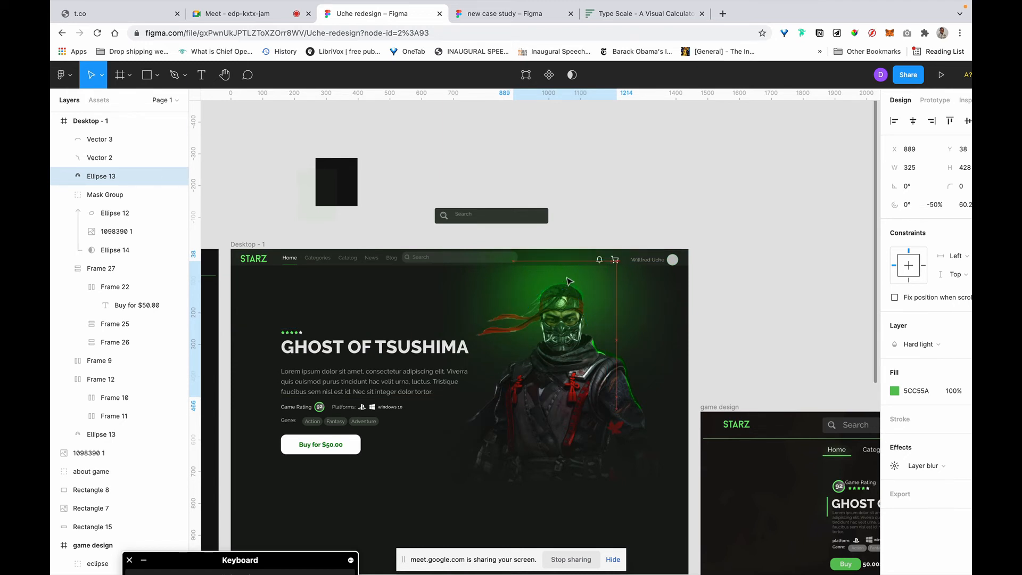
{"action": "left_click", "coordinate": [724, 228]}
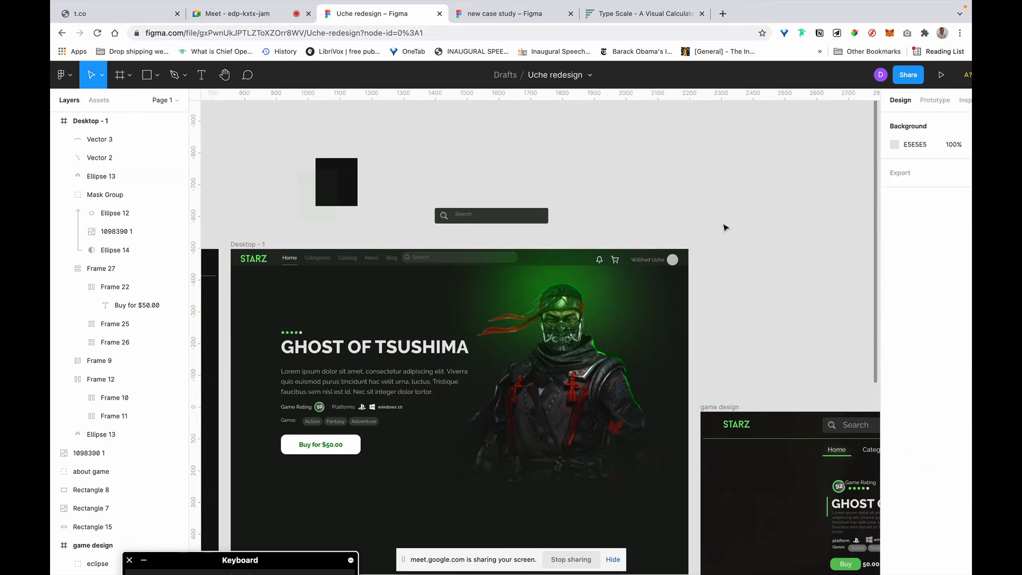
Step: Delete the tilted green ellipse, Ellipse 12, inside the character's Mask Group
{"action": "scroll", "coordinate": [724, 221], "scroll_direction": "down", "scroll_amount": 10}
{"action": "scroll", "coordinate": [725, 213], "scroll_direction": "up", "scroll_amount": 4}
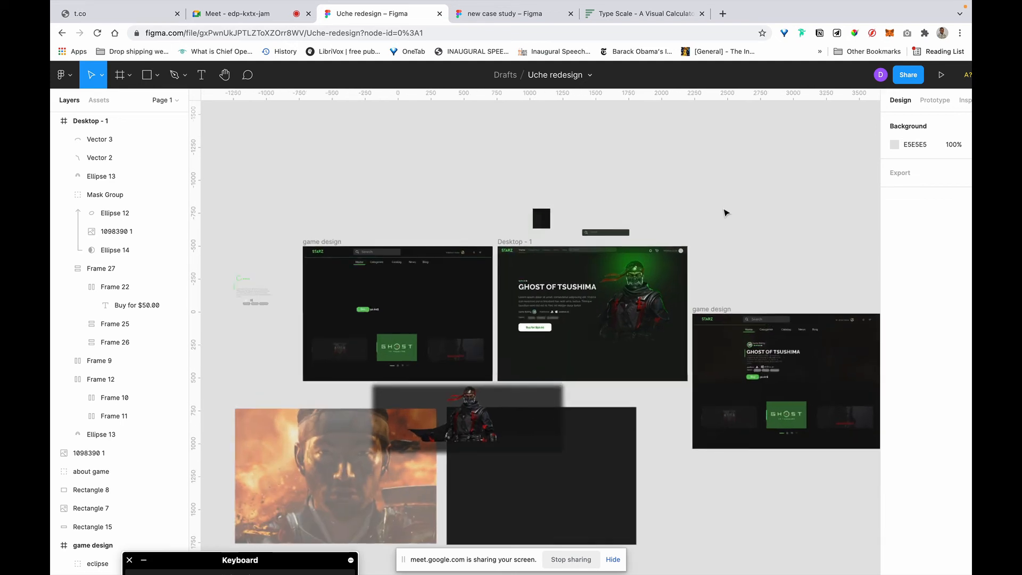
{"action": "scroll", "coordinate": [730, 208], "scroll_direction": "down", "scroll_amount": 3}
{"action": "scroll", "coordinate": [732, 208], "scroll_direction": "up", "scroll_amount": 3}
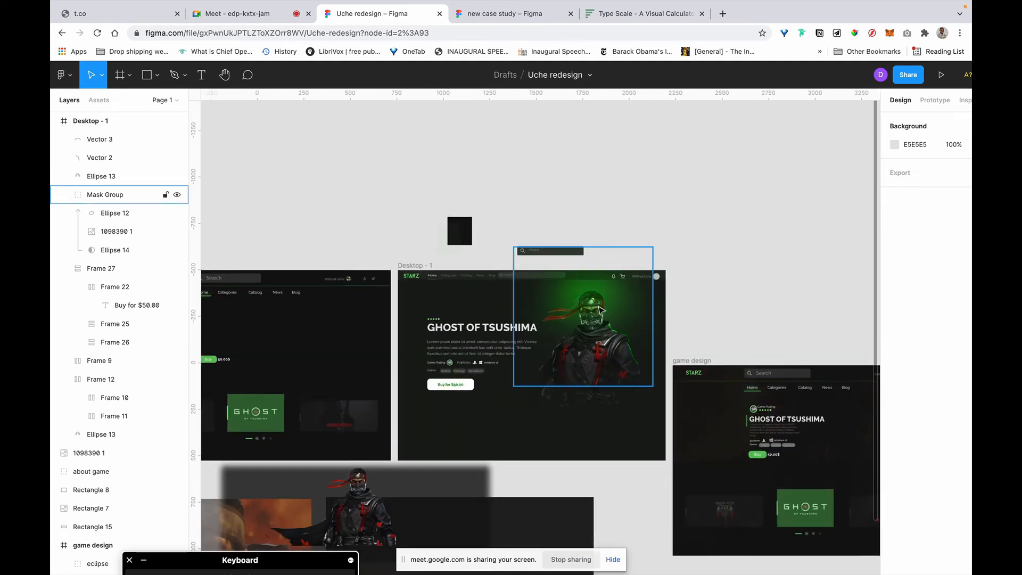
{"action": "double_click", "coordinate": [601, 309]}
{"action": "scroll", "coordinate": [597, 304], "scroll_direction": "up", "scroll_amount": 4}
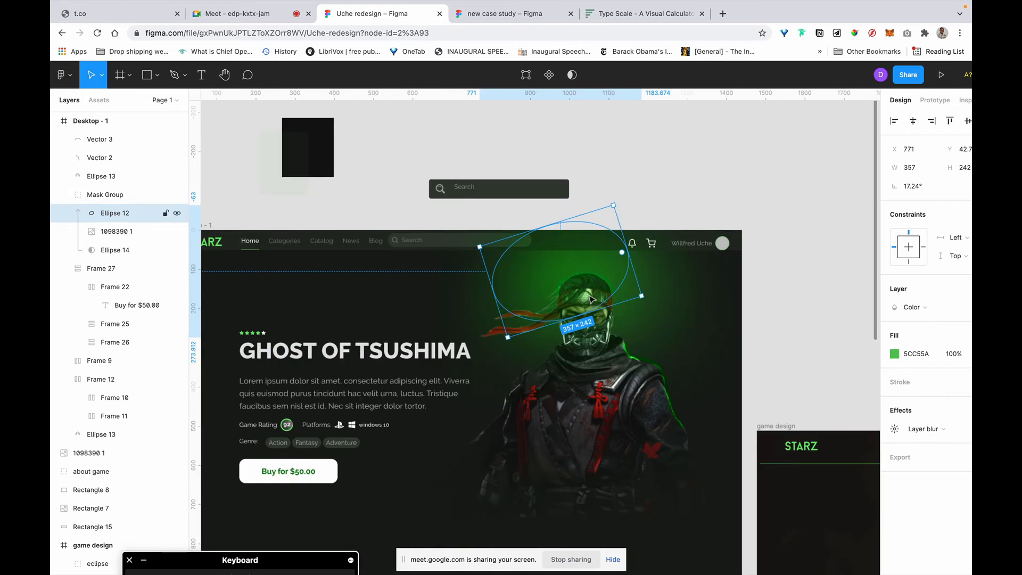
{"action": "key", "text": "Delete"}
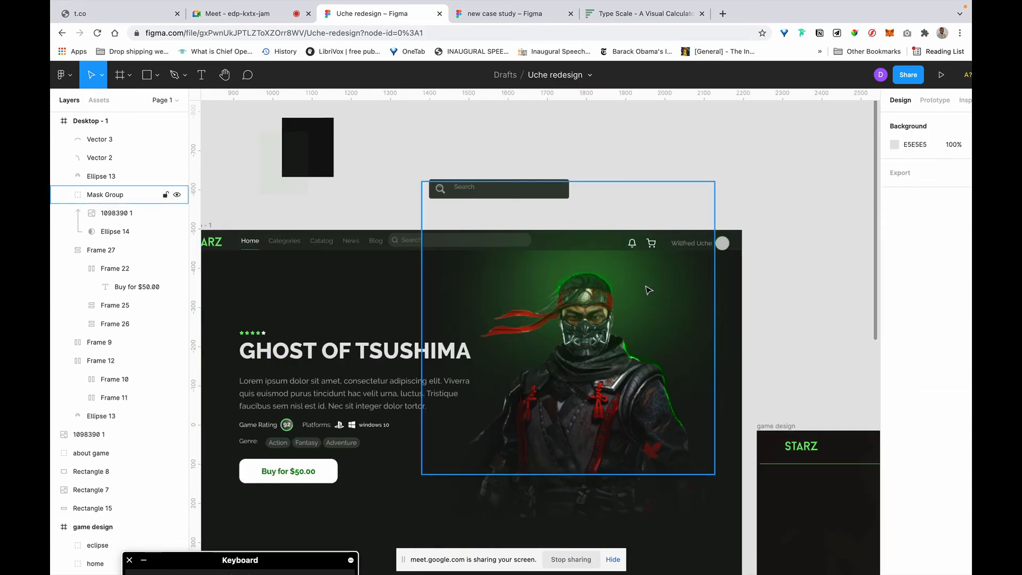
Step: Try a stroke width of 4 on the path along the character's hair, and check it deselected
{"action": "left_click", "coordinate": [614, 289]}
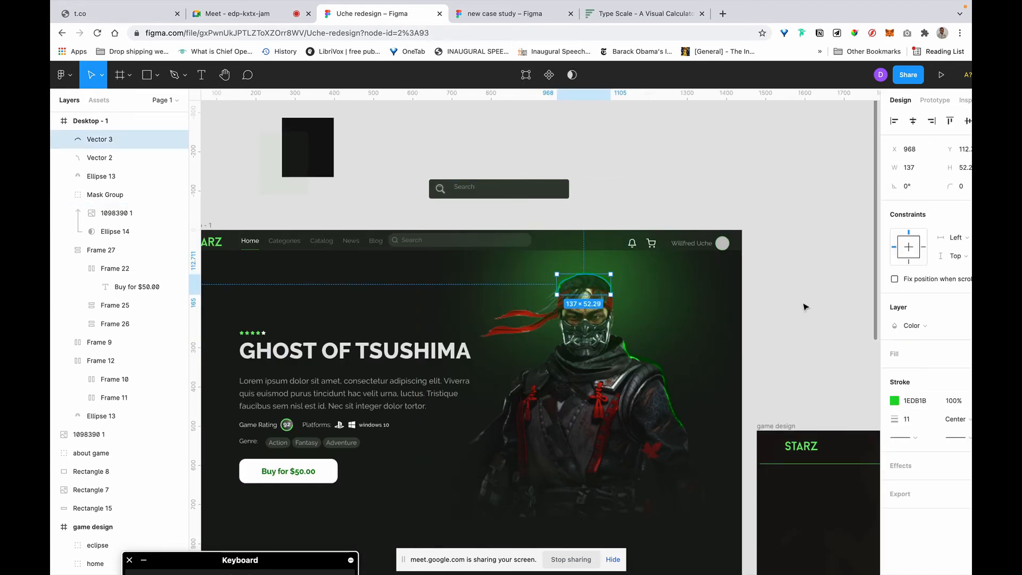
{"action": "left_click", "coordinate": [911, 420]}
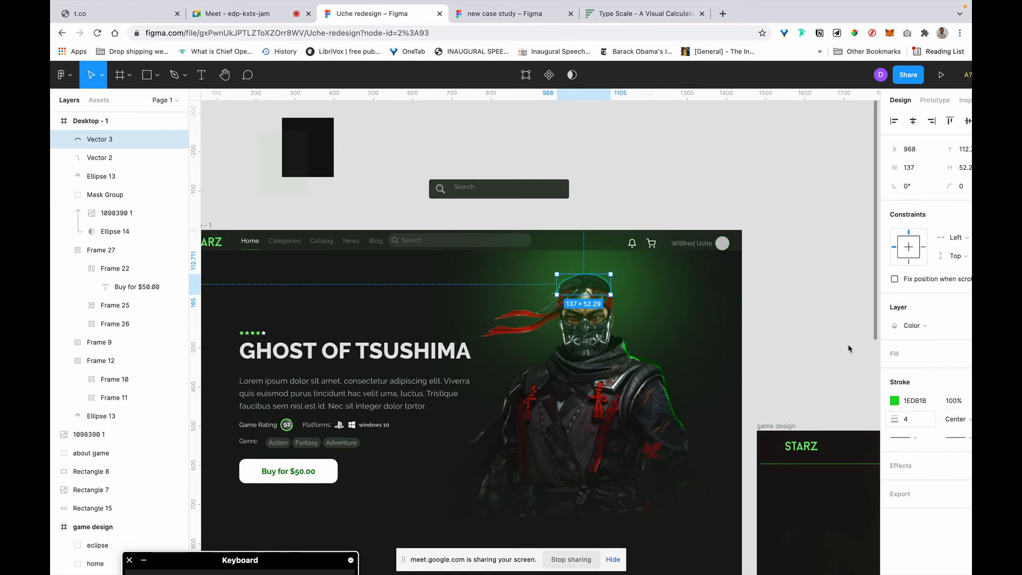
{"action": "left_click", "coordinate": [836, 323]}
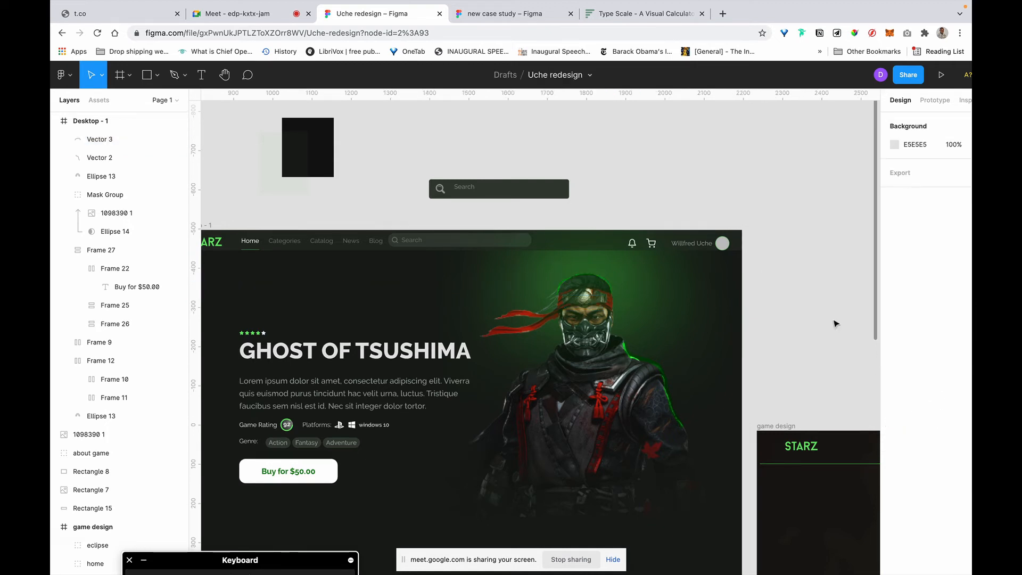
Step: Set the hair path's stroke width to 2 and clear the selection
{"action": "left_click", "coordinate": [608, 284]}
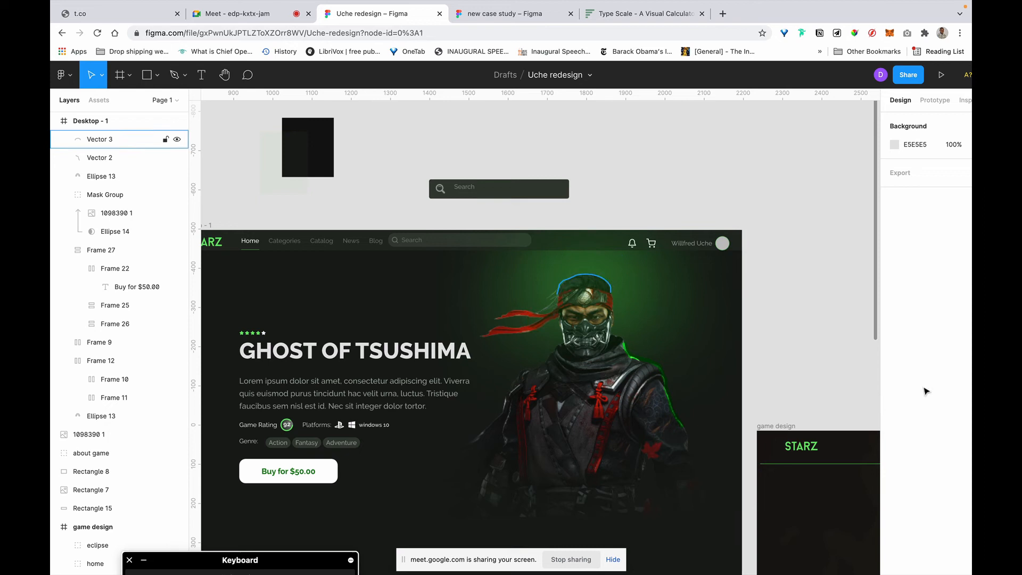
{"action": "left_click", "coordinate": [918, 417]}
{"action": "type", "text": "2"}
{"action": "key", "text": "Return"}
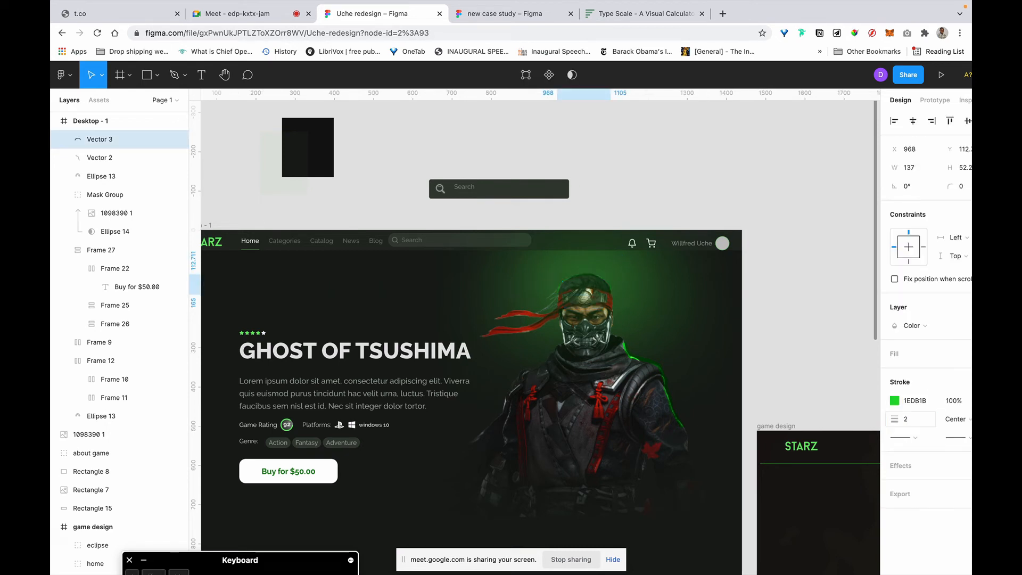
{"action": "left_click", "coordinate": [834, 339]}
Step: Select the character artwork, its glow and highlight strokes, and the hero text block together, and move them down about 52 px in Desktop - 1
{"action": "key", "text": "shift+1"}
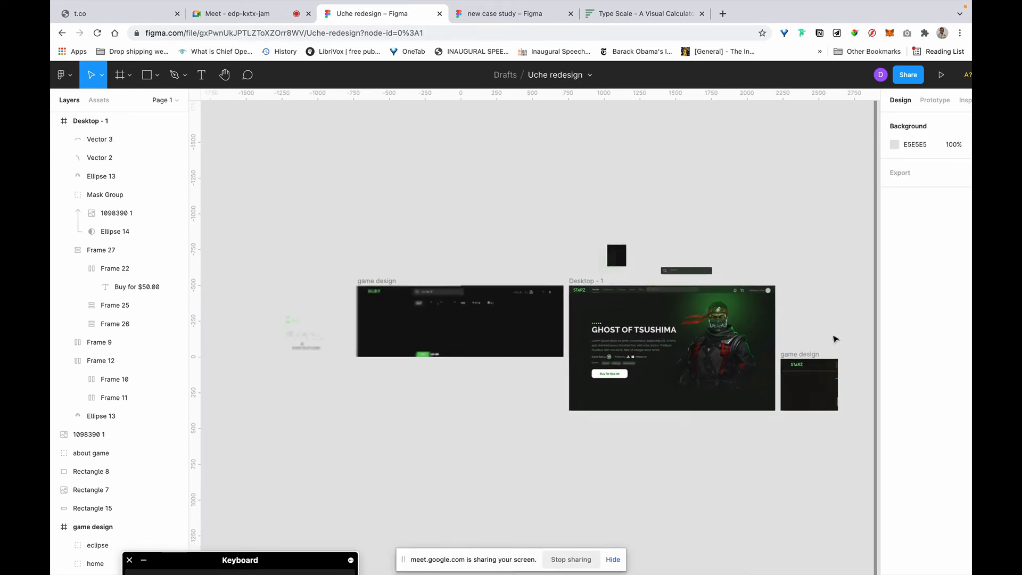
{"action": "scroll", "coordinate": [759, 362], "scroll_direction": "up", "scroll_amount": 3}
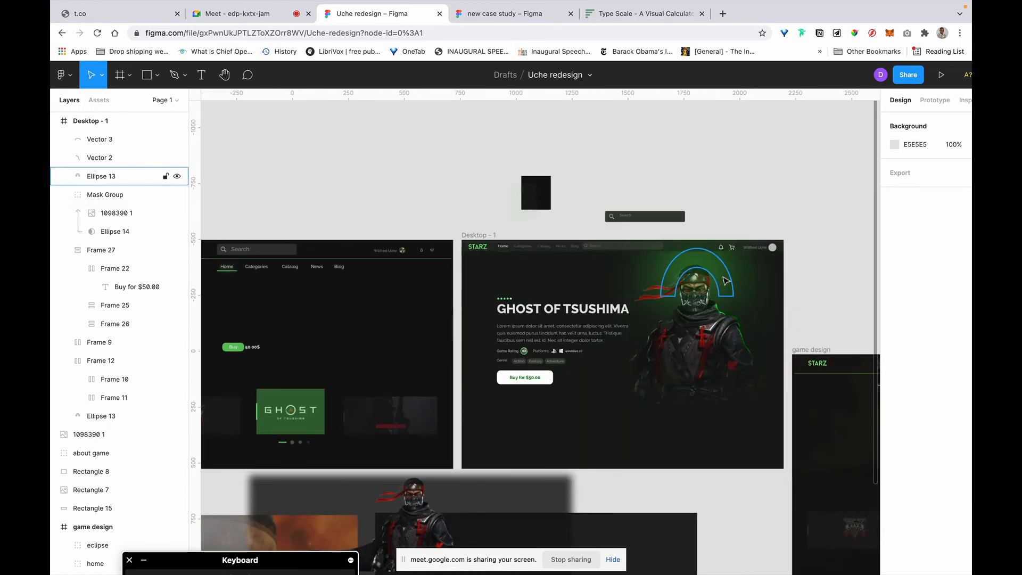
{"action": "left_click", "coordinate": [768, 293]}
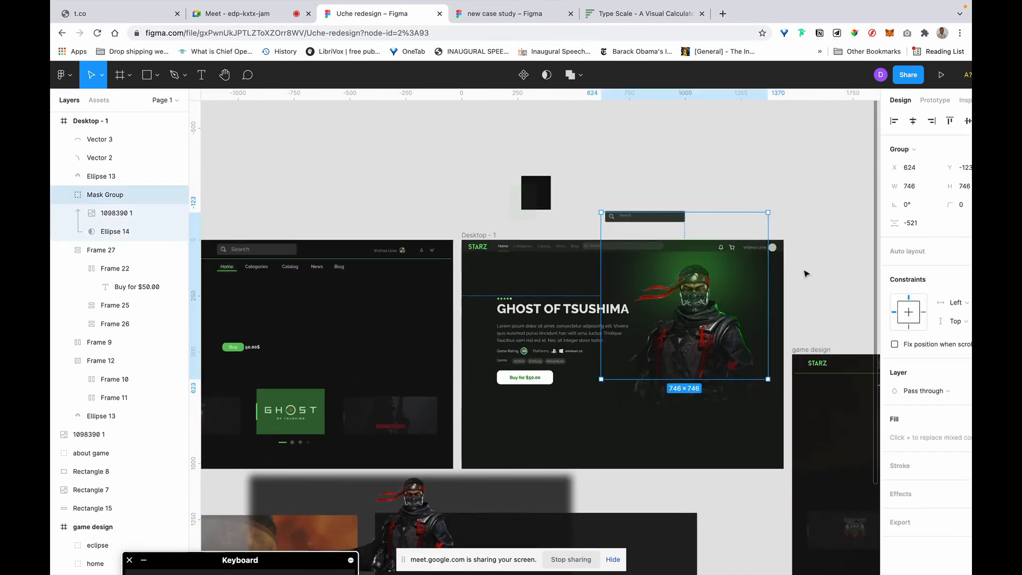
{"action": "left_click", "coordinate": [790, 275]}
{"action": "left_click_drag", "start_coordinate": [732, 303], "coordinate": [690, 339]}
{"action": "left_click_drag", "start_coordinate": [637, 410], "coordinate": [583, 415]}
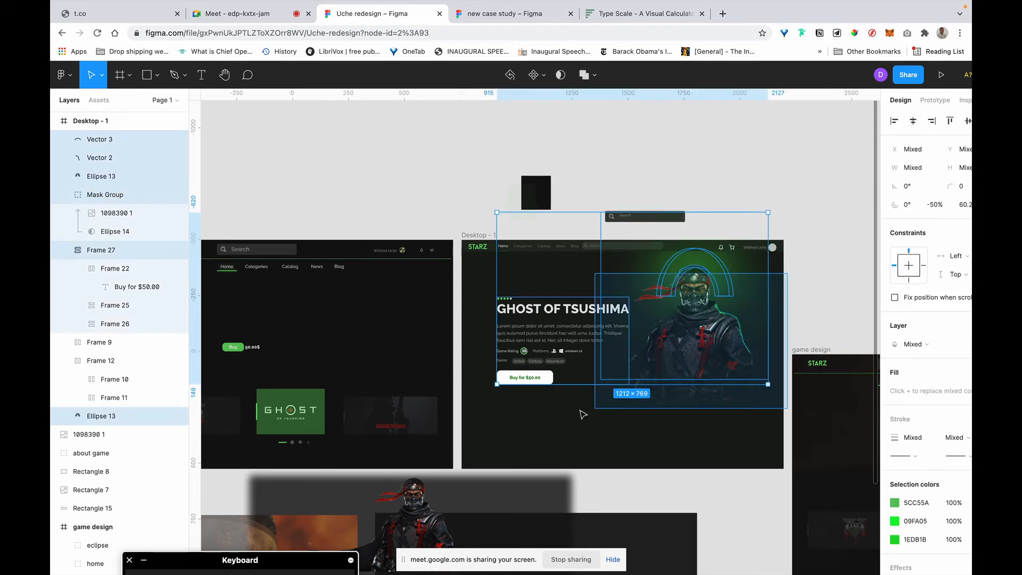
{"action": "left_click_drag", "start_coordinate": [518, 419], "coordinate": [474, 420]}
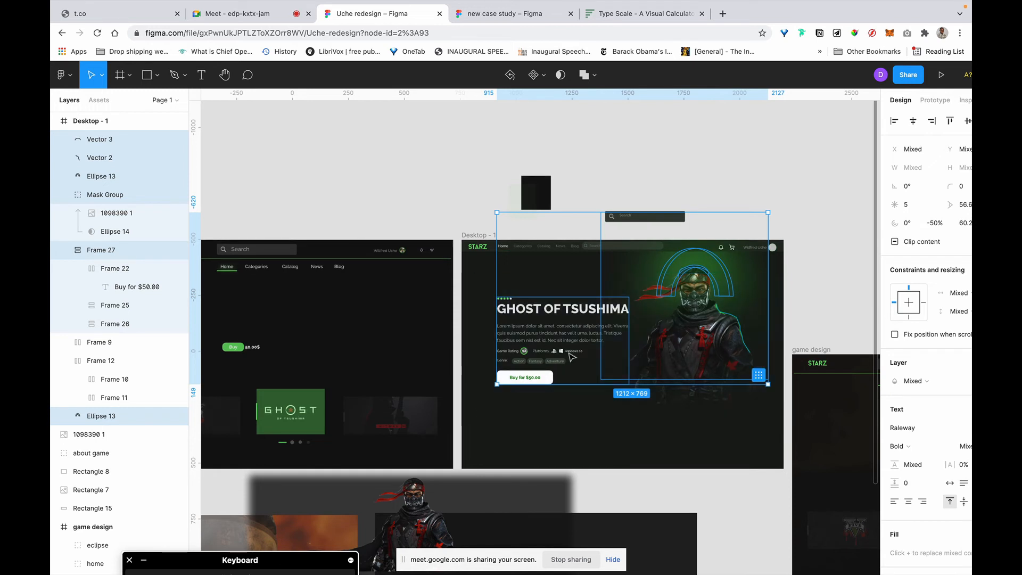
{"action": "left_click_drag", "start_coordinate": [551, 334], "coordinate": [552, 347]}
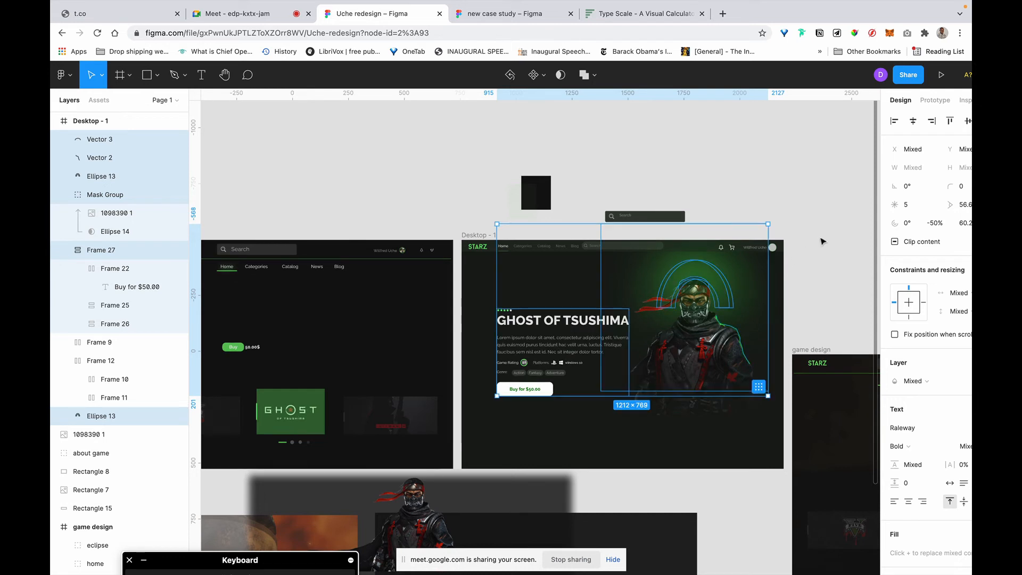
{"action": "key", "text": "Escape"}
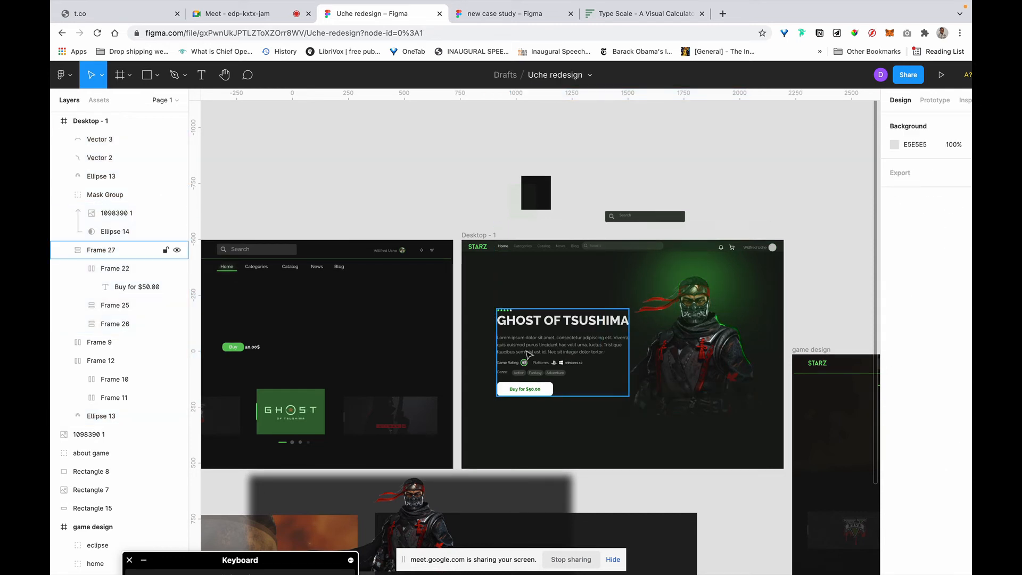
Step: Widen the Buy for $50.00 button to 589 px so it spans the full width of the hero text block
{"action": "left_click", "coordinate": [536, 357]}
{"action": "left_click", "coordinate": [556, 394]}
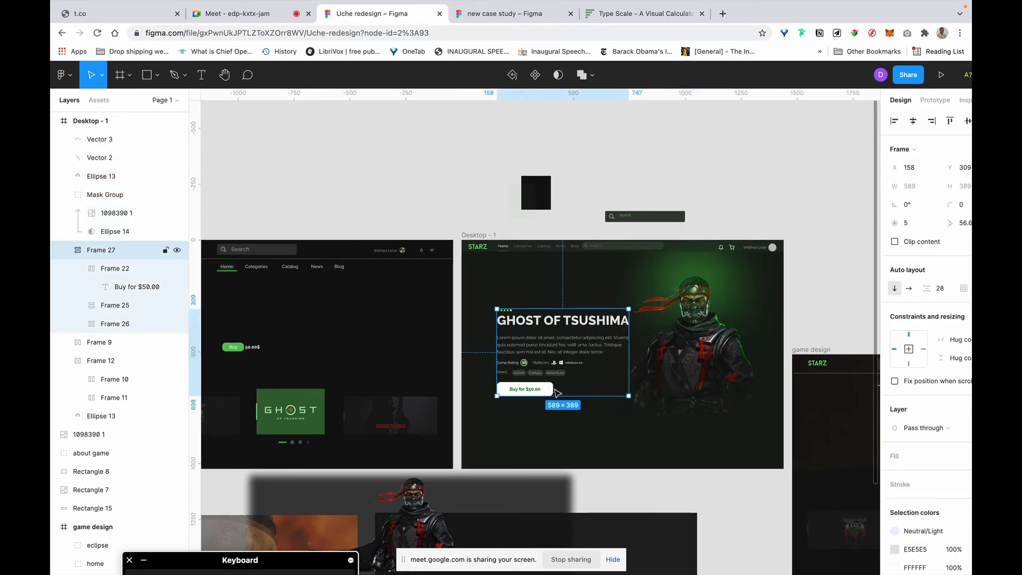
{"action": "left_click", "coordinate": [552, 389]}
{"action": "left_click_drag", "start_coordinate": [569, 389], "coordinate": [629, 385]}
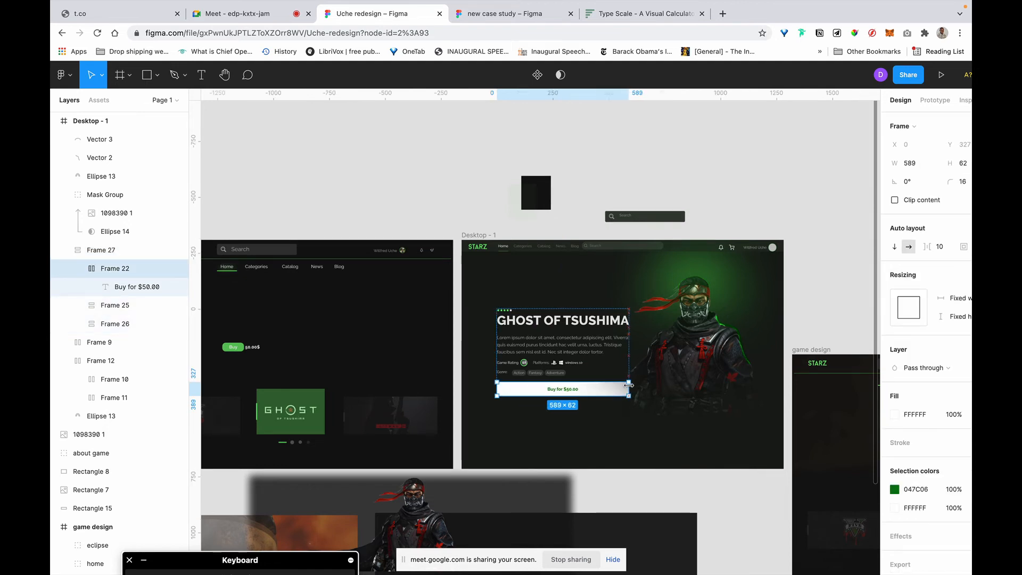
Step: Undo the Buy button's widening to the full text block and resize it to 300 px wide
{"action": "left_click", "coordinate": [811, 297]}
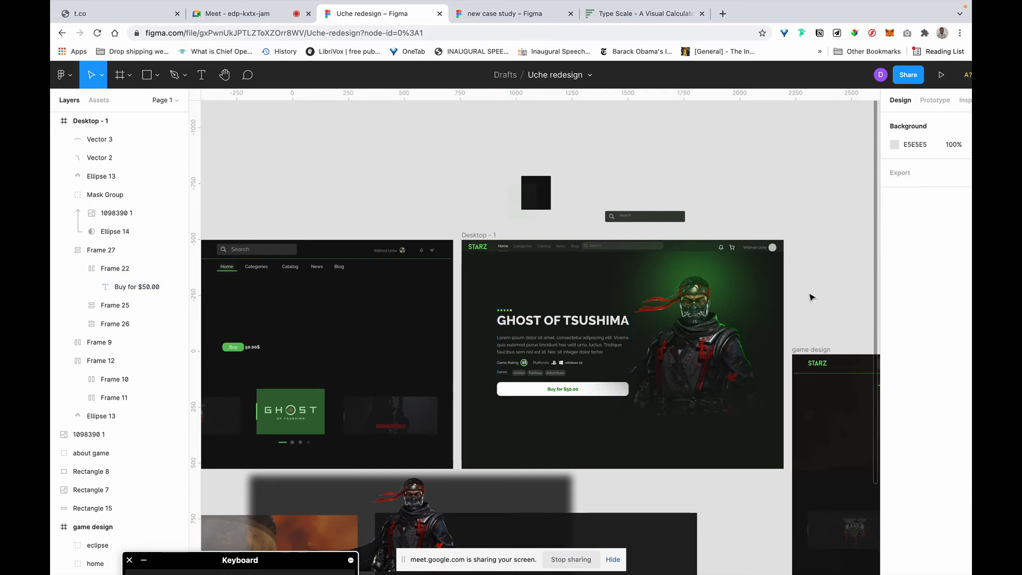
{"action": "key", "text": "super+z"}
{"action": "key", "text": "super+z"}
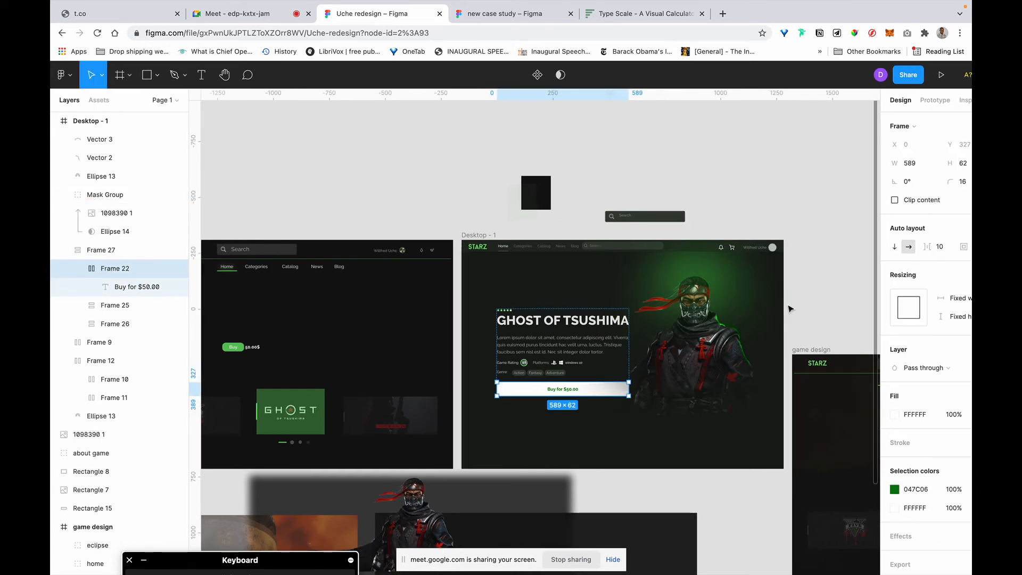
{"action": "key", "text": "super+z"}
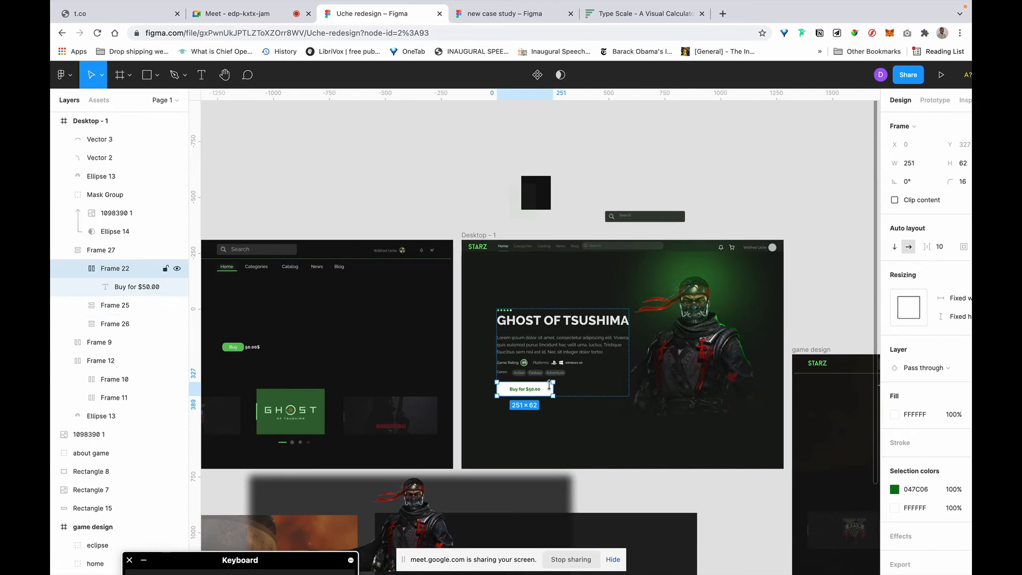
{"action": "left_click_drag", "start_coordinate": [553, 389], "coordinate": [565, 388]}
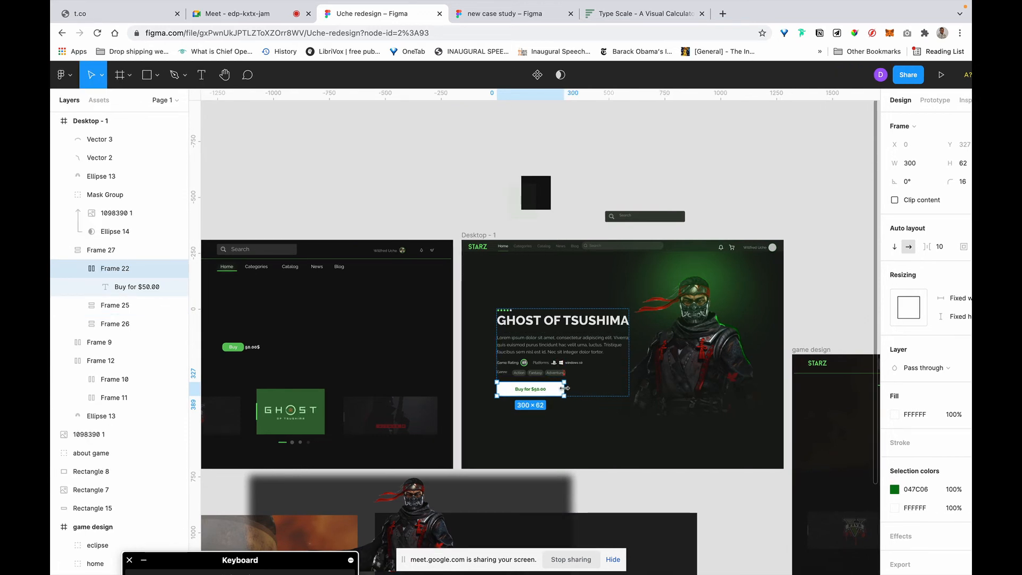
{"action": "left_click", "coordinate": [575, 201]}
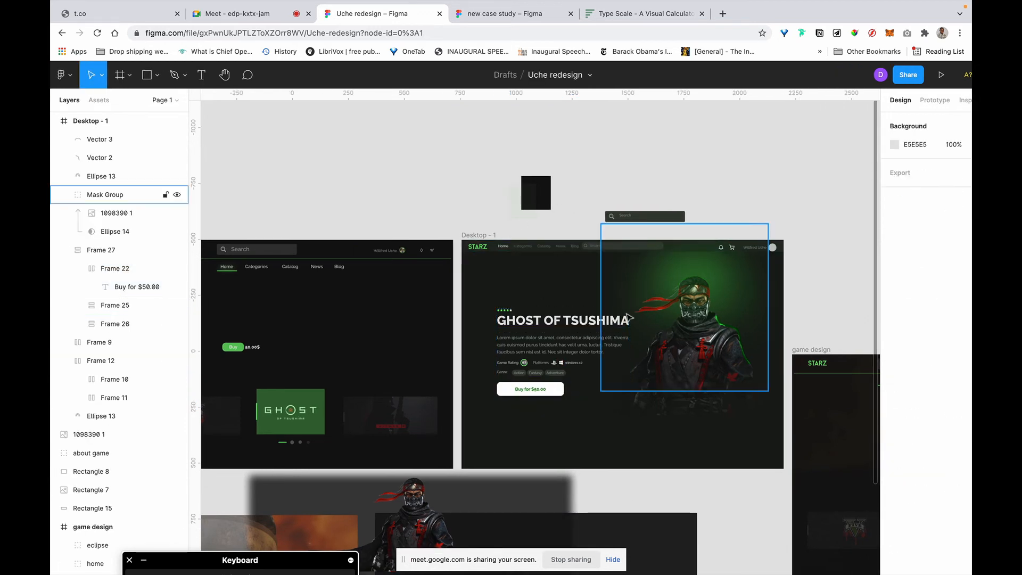
Step: Set the hero text block's vertical spacing to 32, and wrap its title and description sections in a nested auto layout frame
{"action": "left_click", "coordinate": [582, 339]}
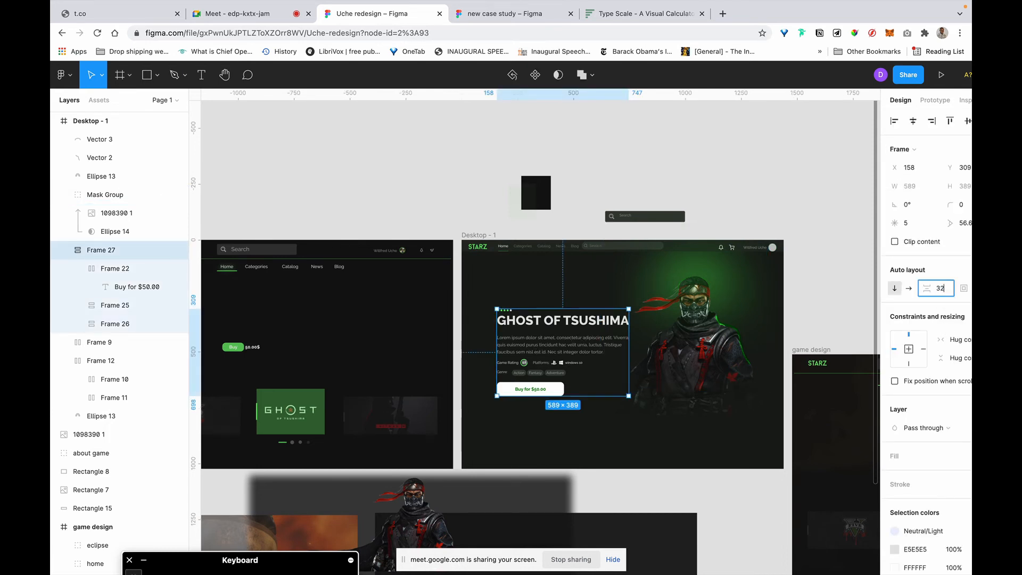
{"action": "key", "text": "Return"}
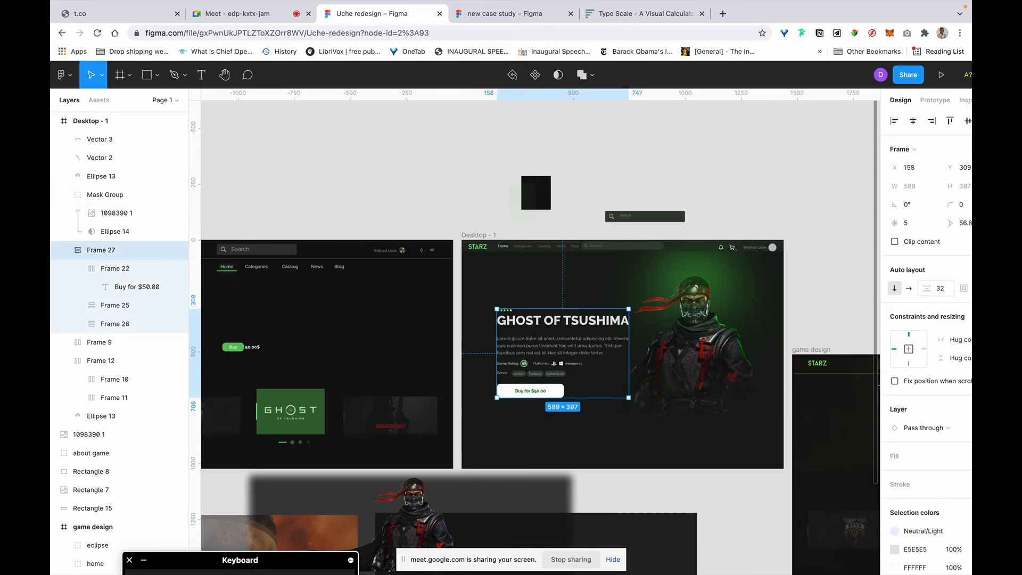
{"action": "double_click", "coordinate": [554, 353]}
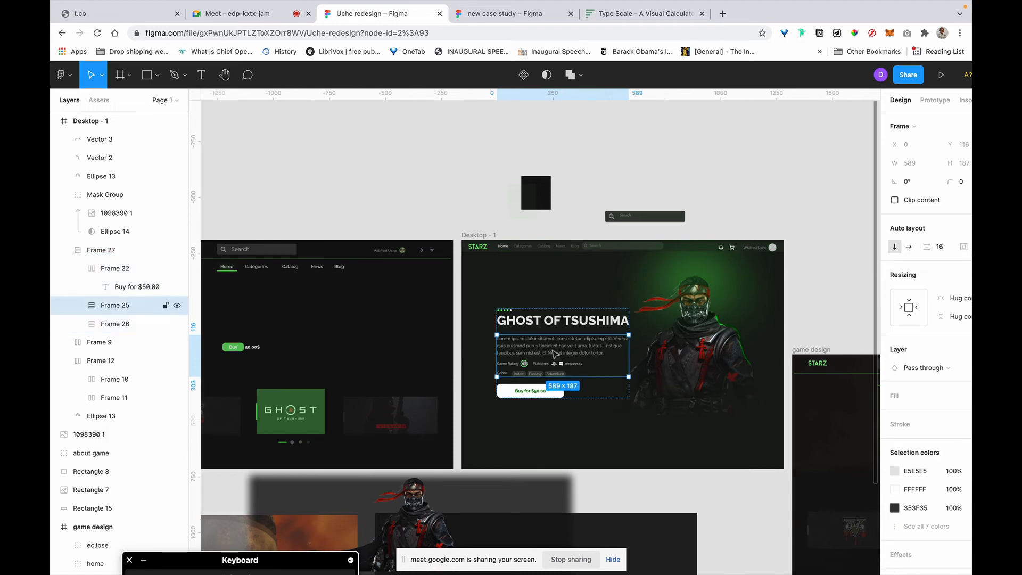
{"action": "left_click", "coordinate": [568, 324], "text": "shift"}
{"action": "key", "text": "shift+a"}
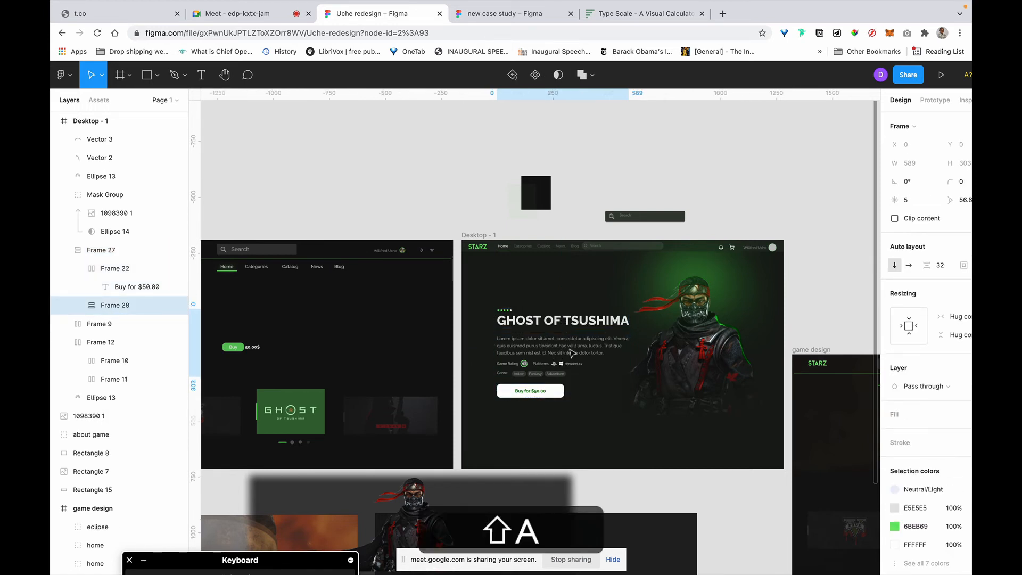
Step: Try 16 and settle on 8 as the vertical spacing between the hero title section and the description section
{"action": "left_click", "coordinate": [944, 268]}
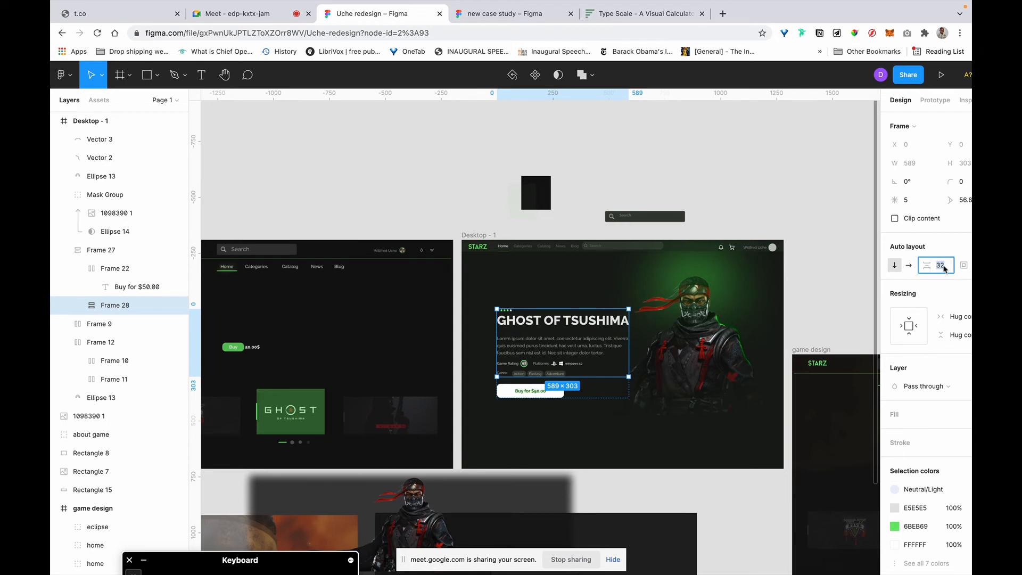
{"action": "type", "text": "16"}
{"action": "key", "text": "Return"}
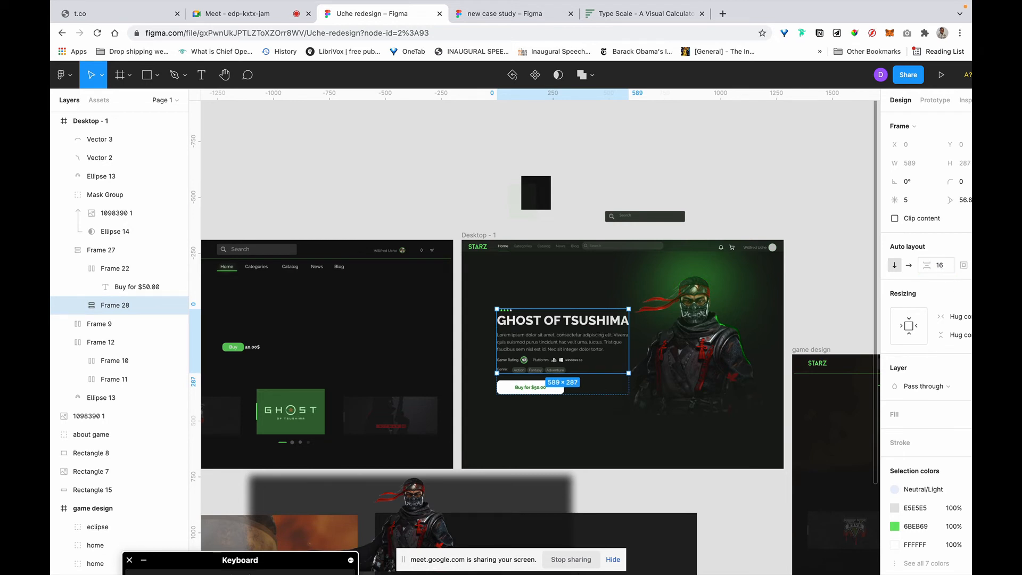
{"action": "left_click", "coordinate": [940, 268]}
{"action": "key", "text": "Return"}
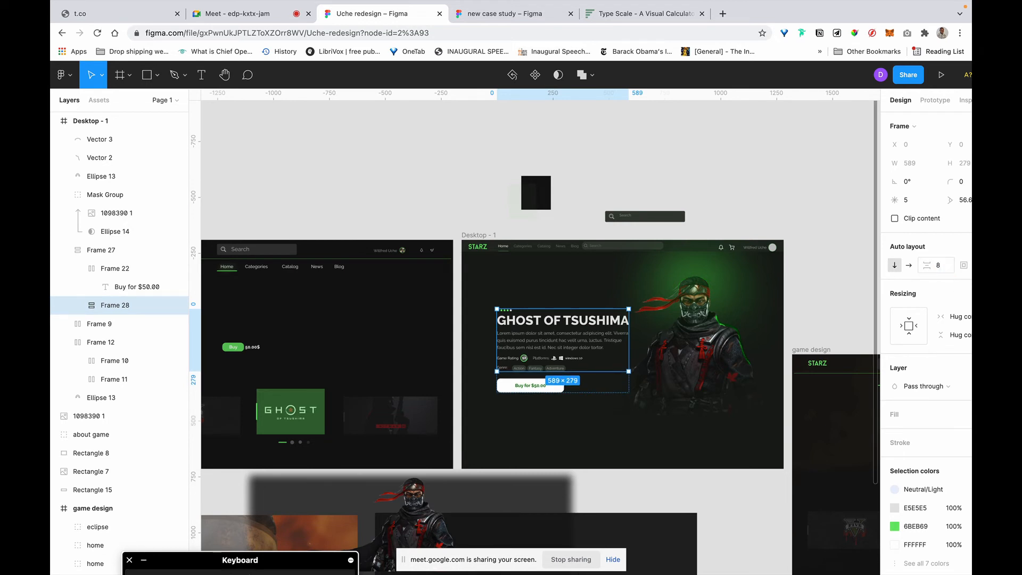
{"action": "left_click", "coordinate": [606, 450]}
Step: Try a vertical spacing of 64 between the hero details and the Buy button
{"action": "left_click", "coordinate": [550, 355]}
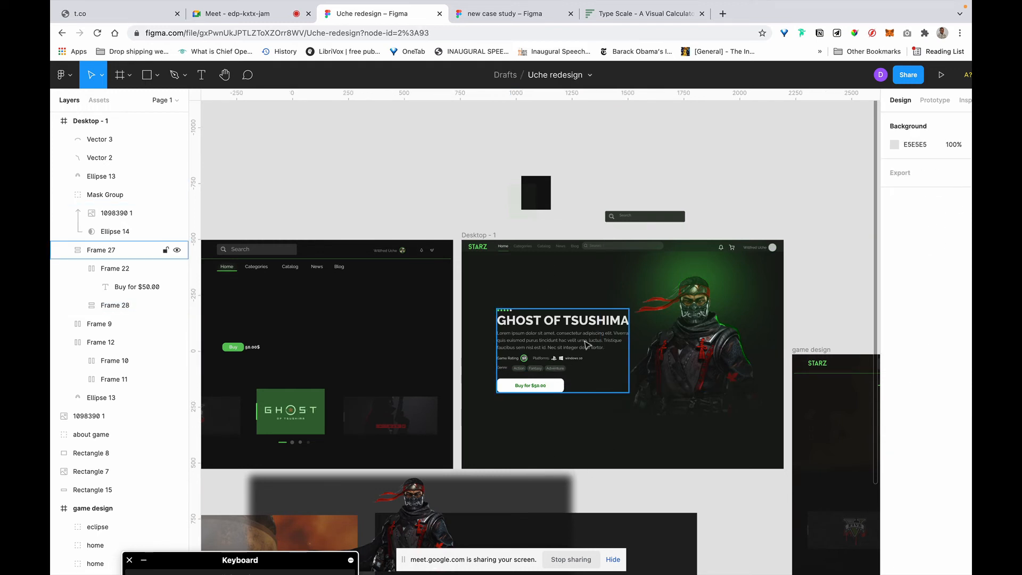
{"action": "left_click", "coordinate": [944, 294]}
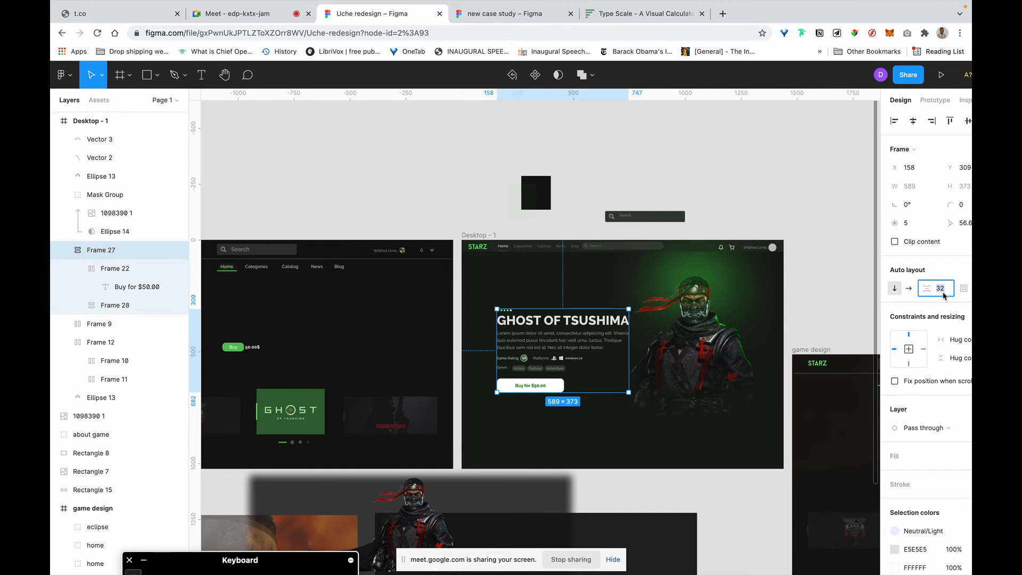
{"action": "type", "text": "64"}
{"action": "key", "text": "Return"}
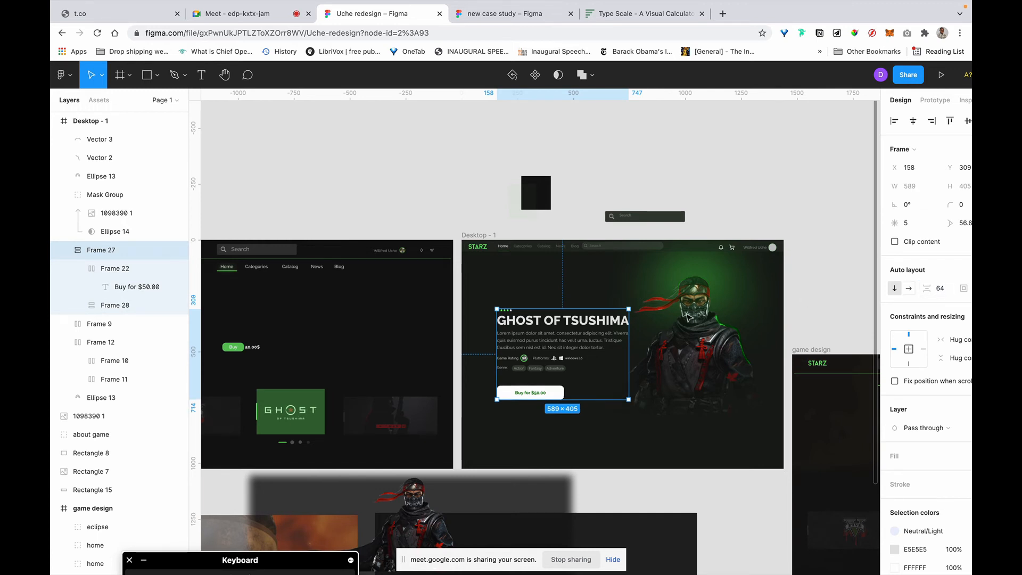
Step: Set the hero text block's vertical spacing to 48 and move the block to about X 209, Y 304 in Desktop - 1
{"action": "left_click", "coordinate": [942, 286]}
{"action": "type", "text": "48"}
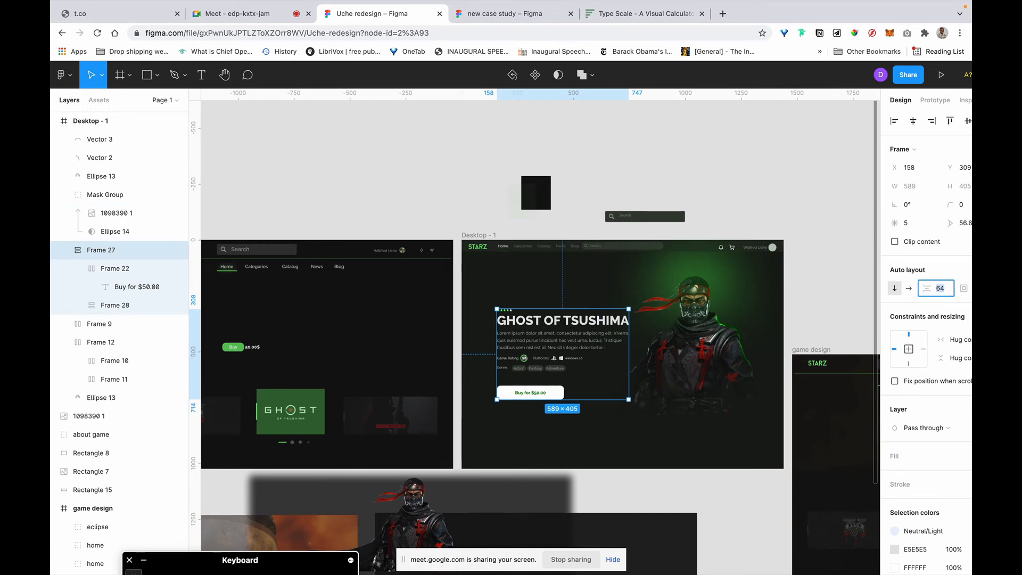
{"action": "key", "text": "Return"}
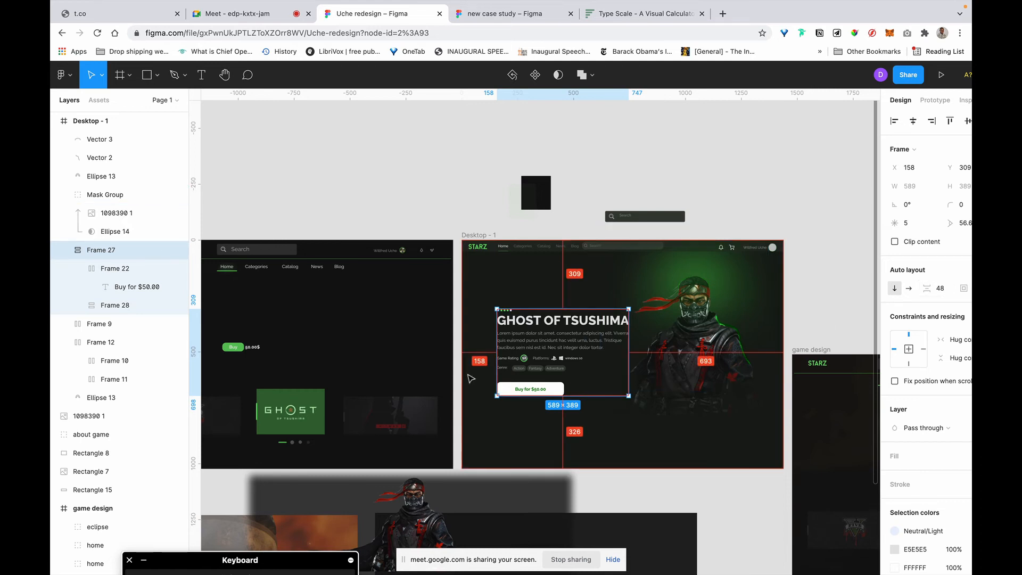
{"action": "mouse_move", "coordinate": [521, 350]}
{"action": "left_mouse_down"}
{"action": "mouse_move", "coordinate": [502, 351]}
{"action": "mouse_move", "coordinate": [529, 352]}
{"action": "left_mouse_up"}
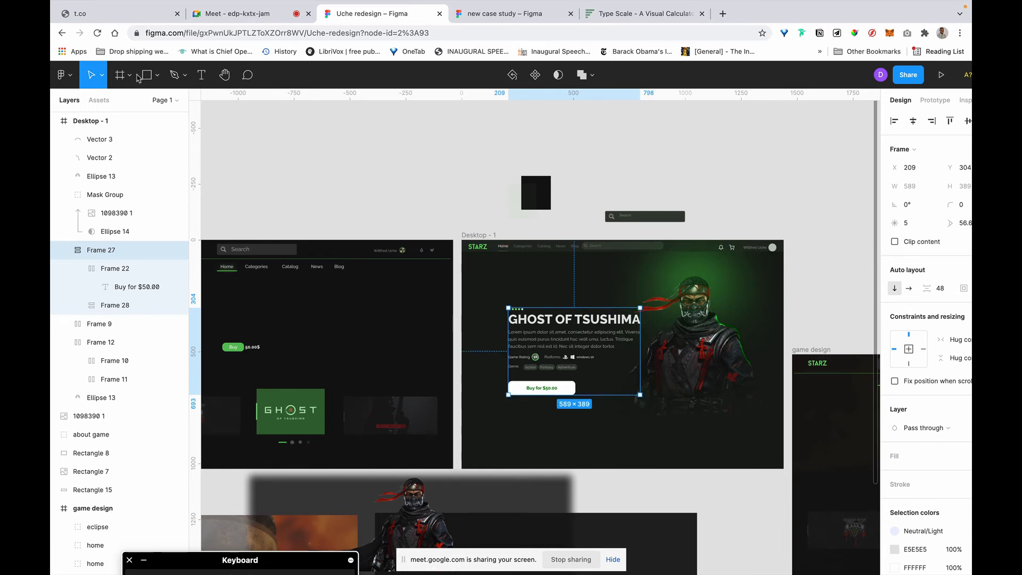
{"action": "left_click", "coordinate": [475, 182]}
Step: Draw a rectangle spanning the full 1440 px width of Desktop - 1, about 187 px high, across the hero text
{"action": "scroll", "coordinate": [451, 312], "scroll_direction": "left", "scroll_amount": 3}
{"action": "scroll", "coordinate": [451, 312], "scroll_direction": "down", "scroll_amount": 2}
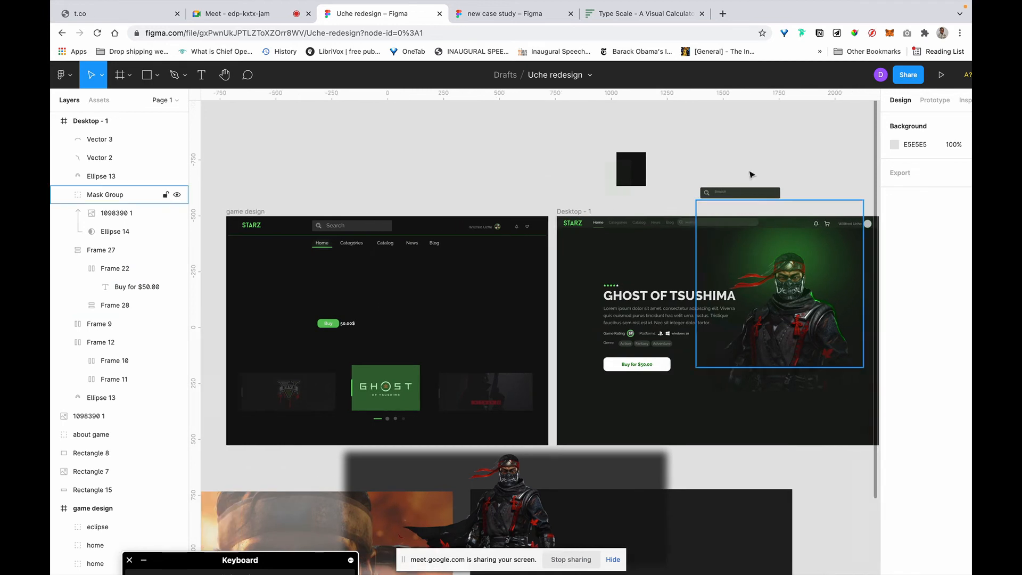
{"action": "scroll", "coordinate": [785, 164], "scroll_direction": "right", "scroll_amount": 1}
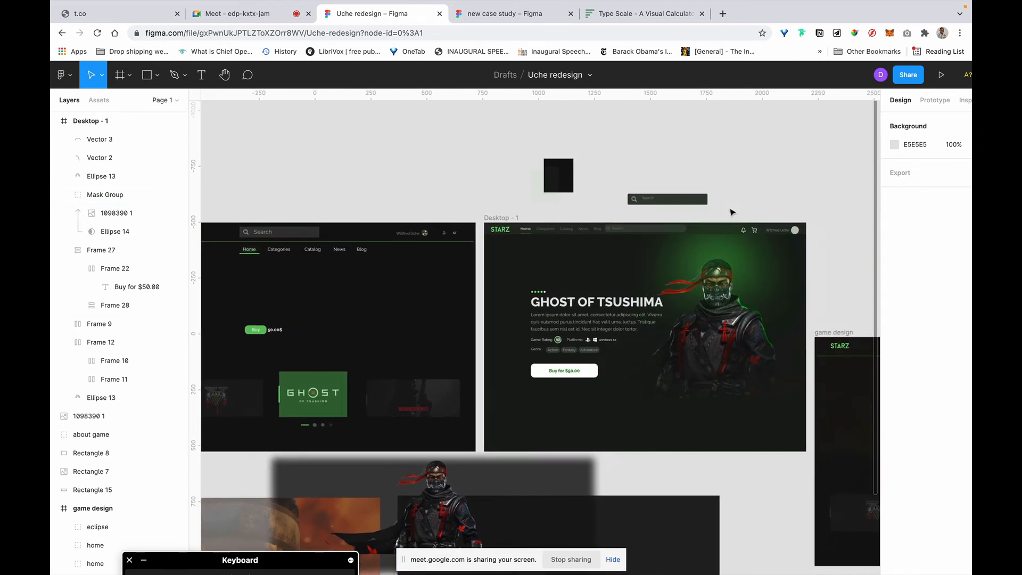
{"action": "scroll", "coordinate": [570, 214], "scroll_direction": "right", "scroll_amount": 5}
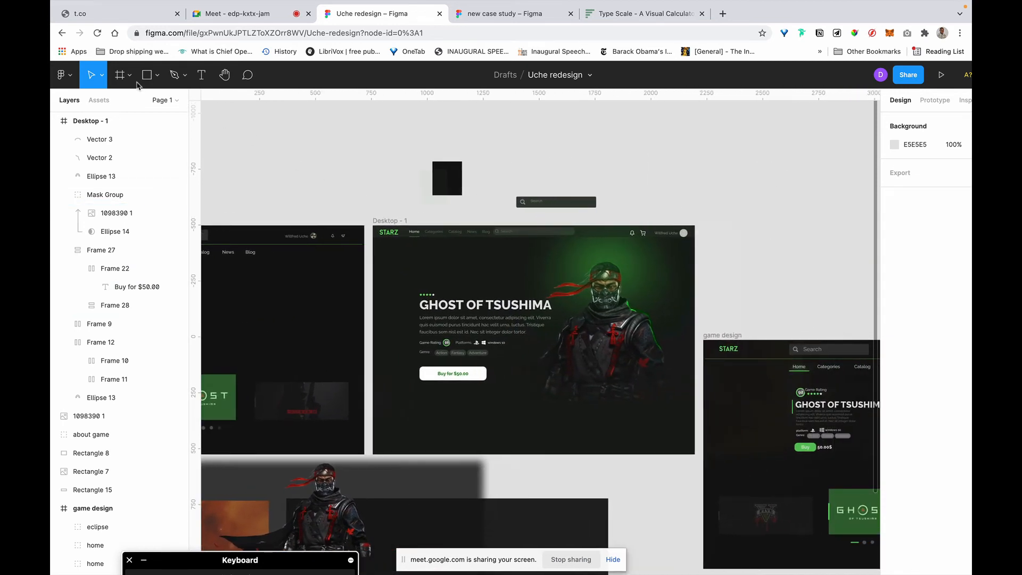
{"action": "left_click", "coordinate": [147, 75]}
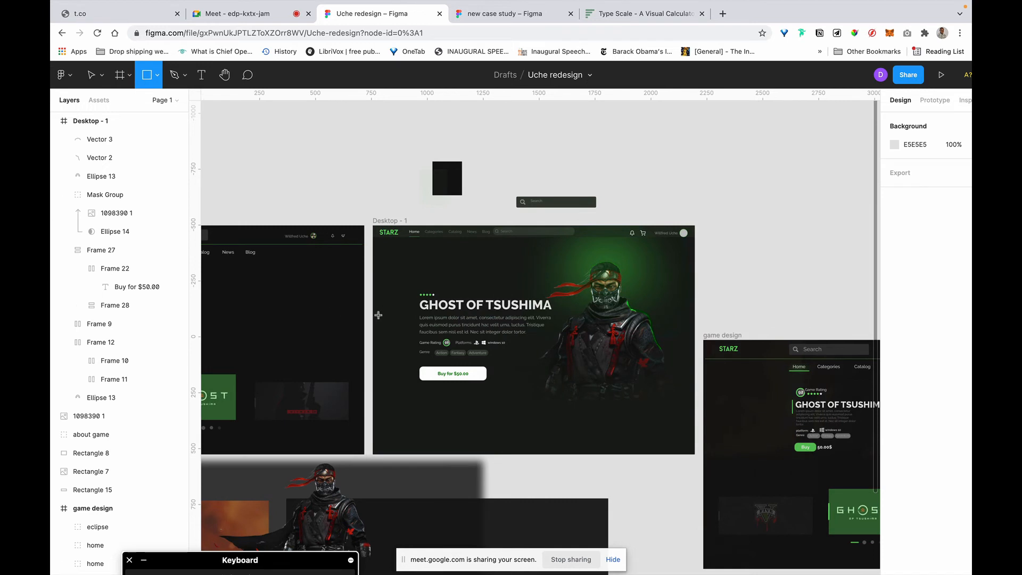
{"action": "left_click_drag", "start_coordinate": [373, 314], "coordinate": [695, 356]}
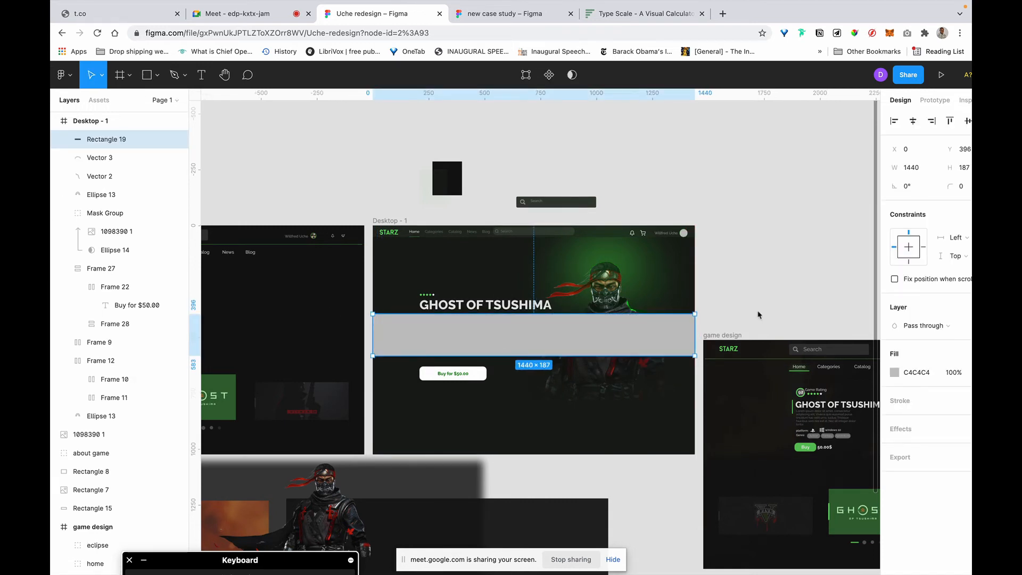
Step: Set the rectangle's width to 1180 px and centre it horizontally in Desktop - 1
{"action": "left_click", "coordinate": [926, 173]}
{"action": "left_click", "coordinate": [911, 168]}
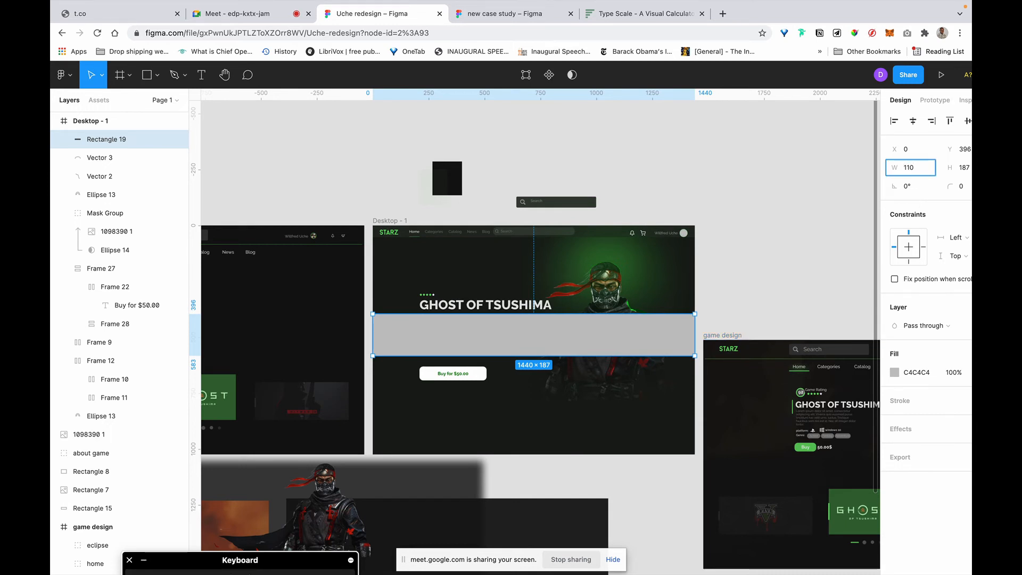
{"action": "key", "text": "Return"}
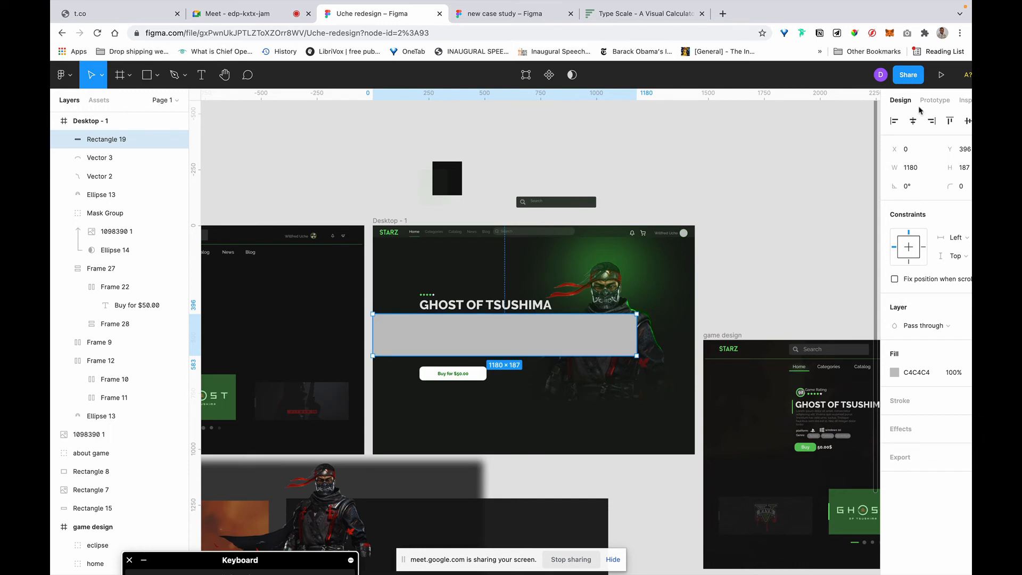
{"action": "left_click", "coordinate": [913, 120]}
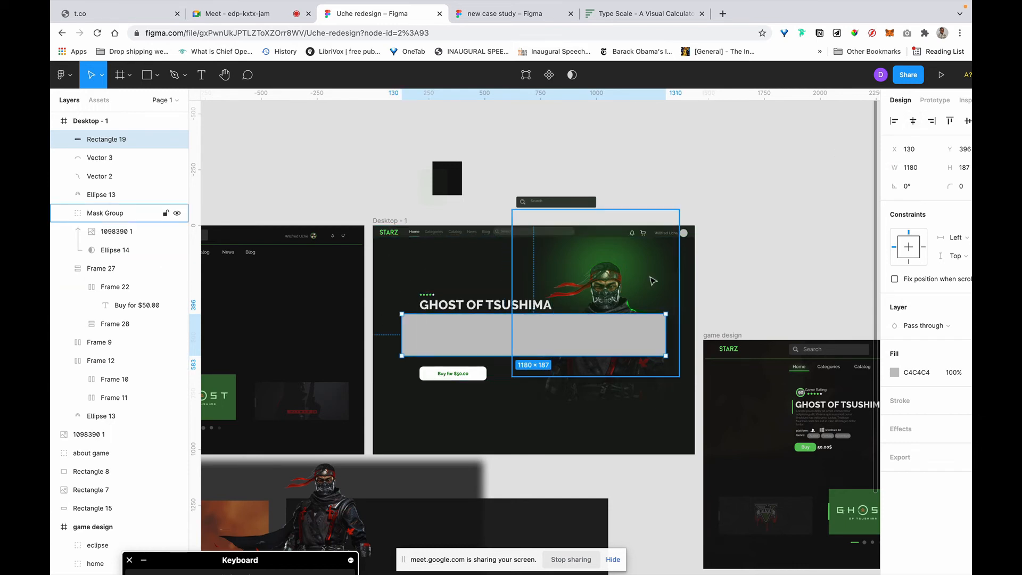
Step: Place vertical guides in Desktop - 1 at the rectangle's left and right edges, 130 and 1310, and another at 233
{"action": "left_click_drag", "start_coordinate": [196, 263], "coordinate": [402, 297]}
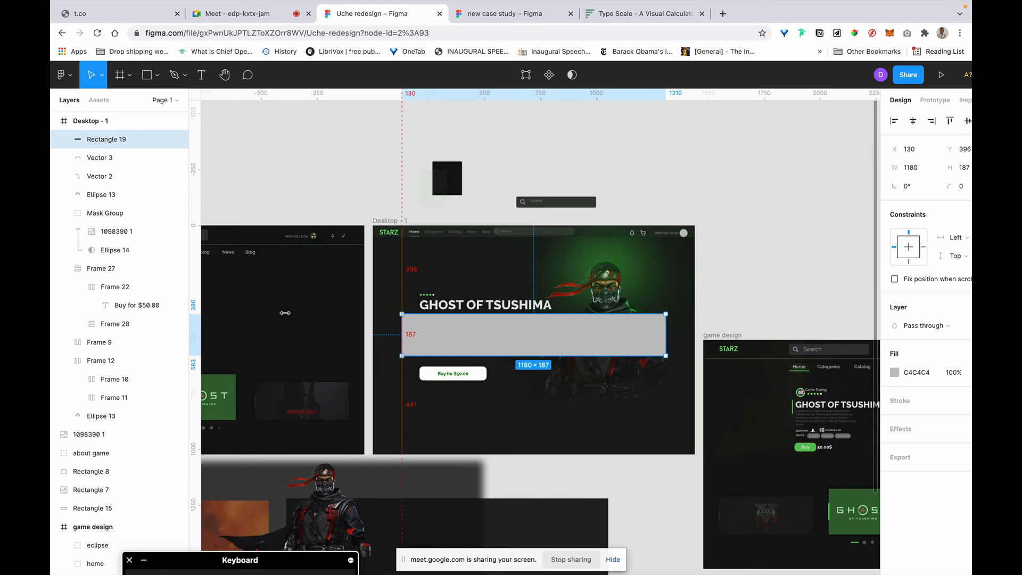
{"action": "left_click_drag", "start_coordinate": [196, 320], "coordinate": [666, 330]}
{"action": "key", "text": "alt"}
{"action": "left_click_drag", "start_coordinate": [196, 308], "coordinate": [421, 316]}
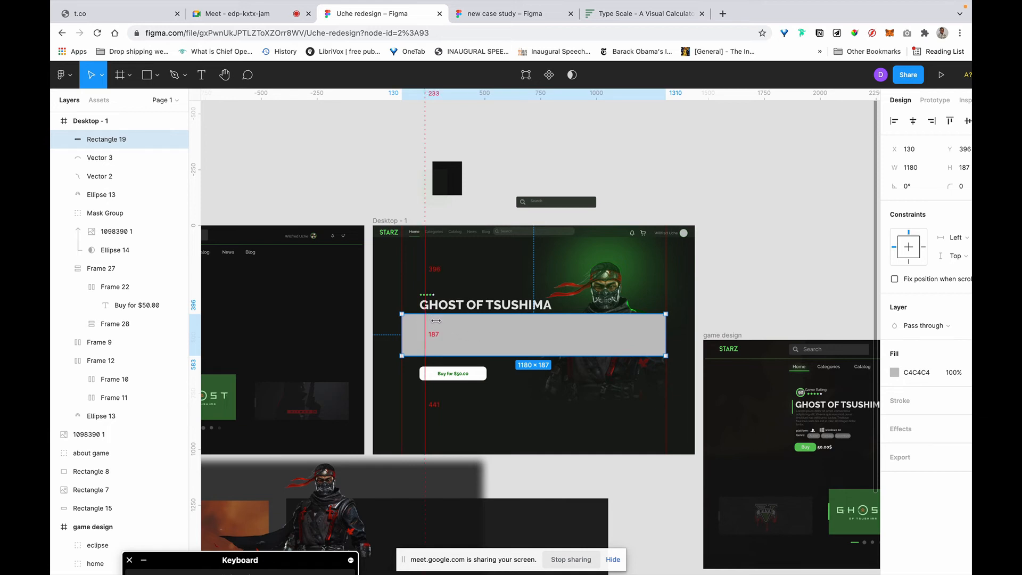
Step: Shrink the rectangle from its left edge, first to the 233 guide, and further to X 277 with a width of 1033 px
{"action": "left_click_drag", "start_coordinate": [400, 325], "coordinate": [424, 325]}
{"action": "key", "text": "alt"}
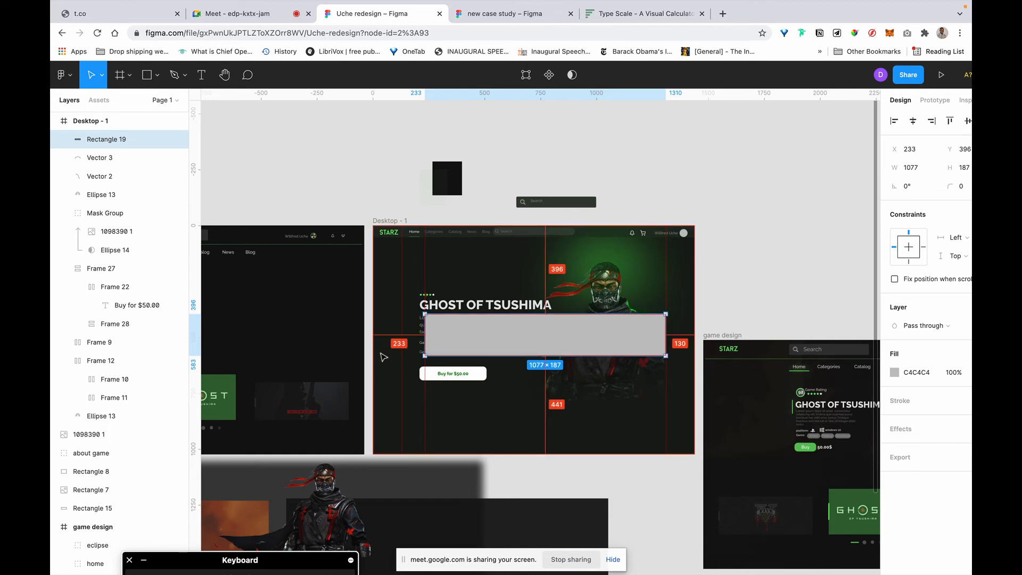
{"action": "mouse_move", "coordinate": [428, 332]}
{"action": "left_mouse_down"}
{"action": "mouse_move", "coordinate": [444, 331]}
{"action": "mouse_move", "coordinate": [435, 334]}
{"action": "left_mouse_up"}
{"action": "key", "text": "alt"}
{"action": "key", "text": "alt"}
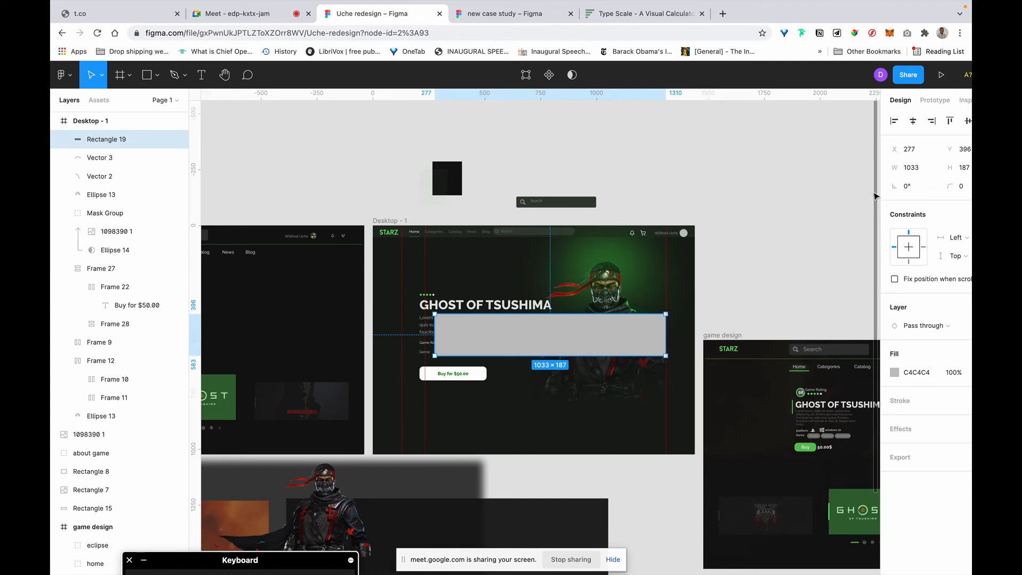
Step: Nudge the rectangle left in Desktop - 1 until it starts at X 261
{"action": "key", "text": "shift+Left"}
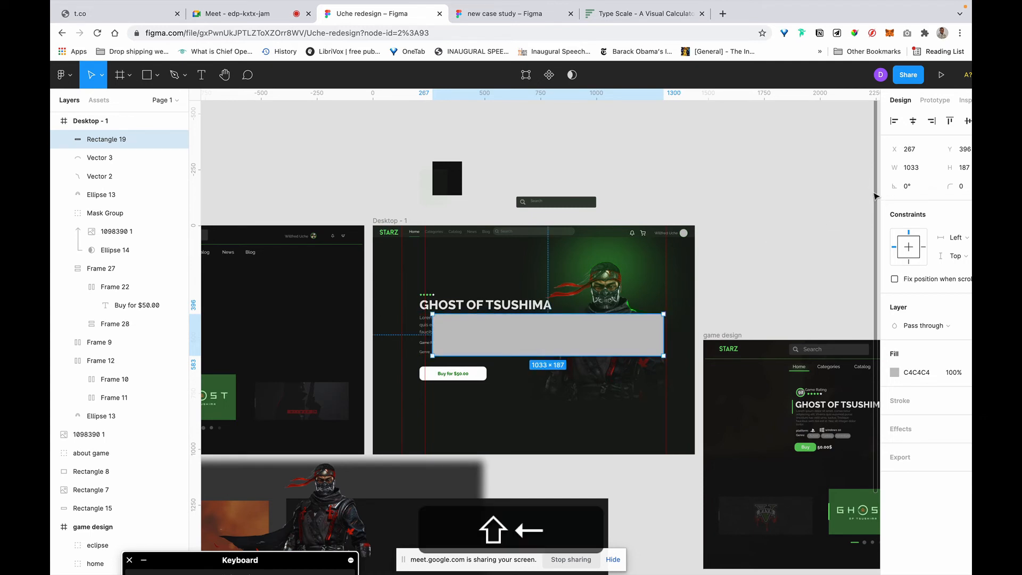
{"action": "key", "text": "Left"}
{"action": "key", "text": "Left"}
{"action": "key", "text": "Left"}
{"action": "key", "text": "Left"}
{"action": "key", "text": "Left"}
{"action": "key", "text": "Left"}
{"action": "key", "text": "Left"}
{"action": "key", "text": "Left"}
{"action": "key", "text": "Right"}
{"action": "key", "text": "Right"}
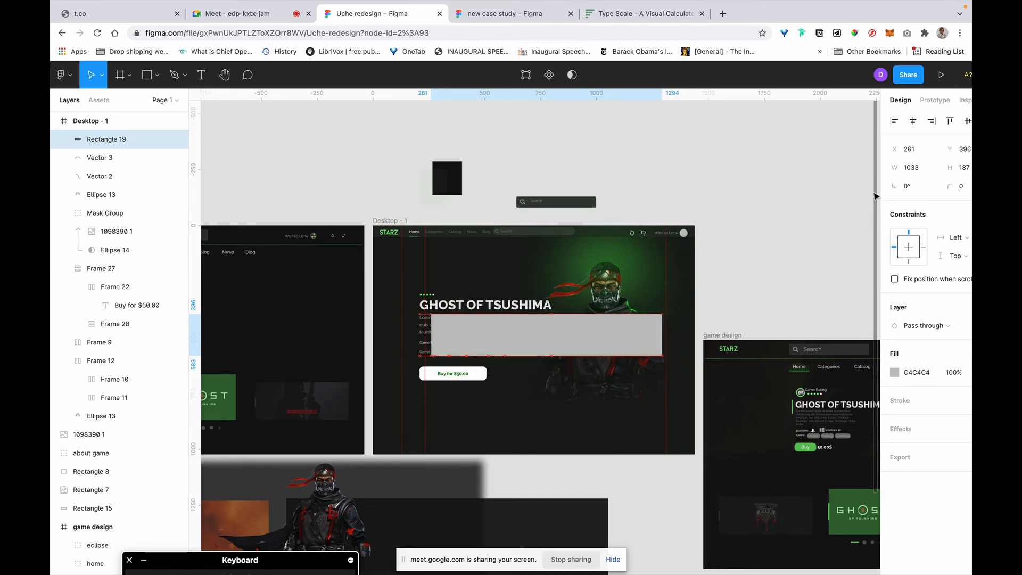
Step: Move the hero text block near the rectangle's left edge, at about X 265, Y 302, and clear the selection
{"action": "left_click", "coordinate": [436, 309]}
{"action": "left_click_drag", "start_coordinate": [439, 308], "coordinate": [448, 308]}
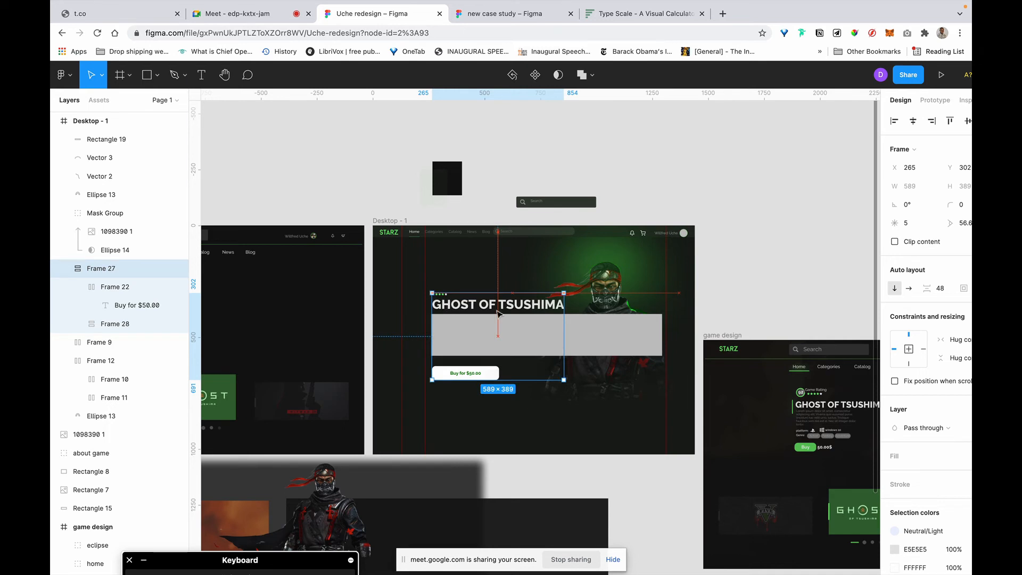
{"action": "left_click", "coordinate": [648, 337]}
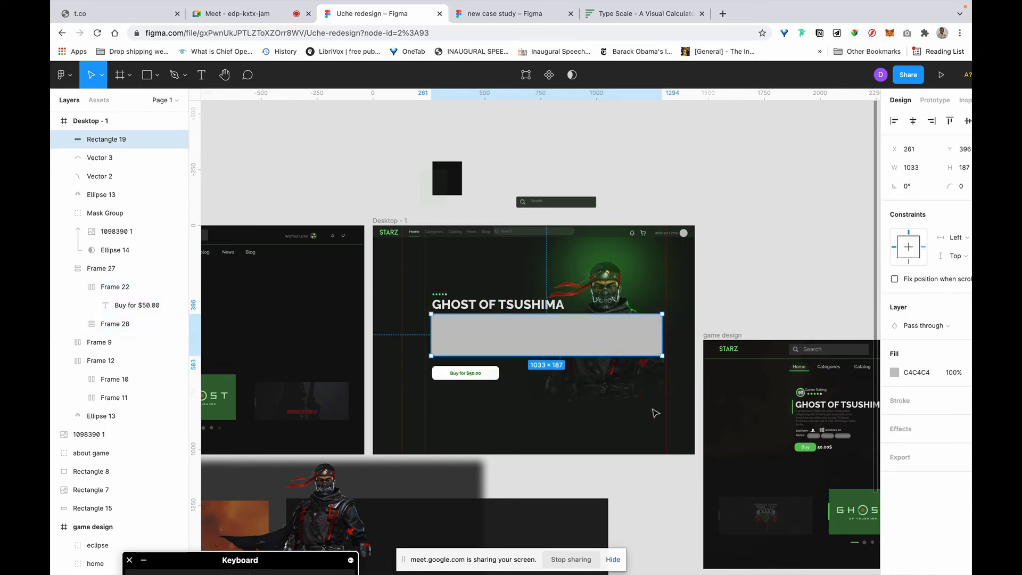
{"action": "key", "text": "Escape"}
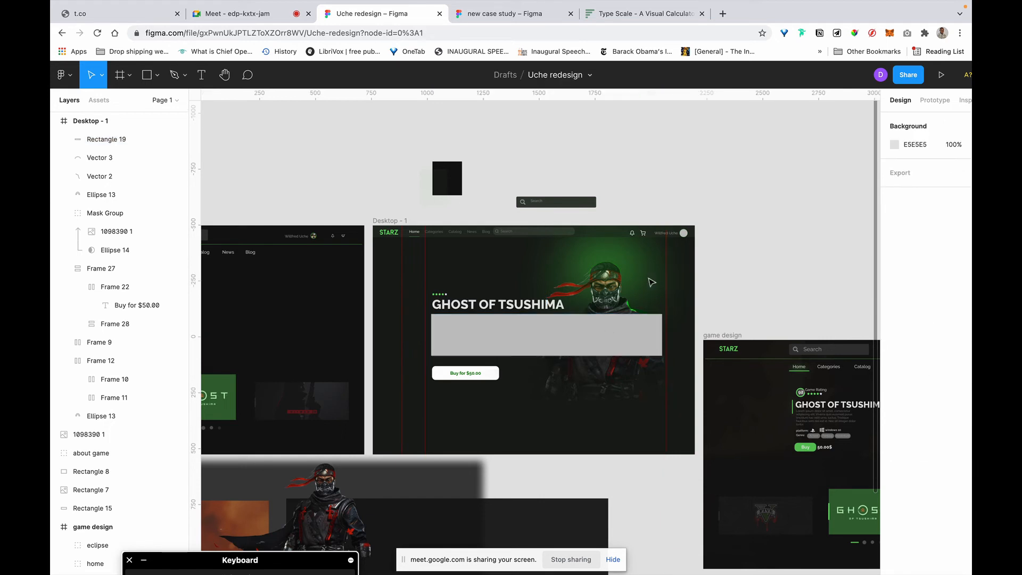
Step: Move the grey reference rectangle out of Desktop - 1 onto the empty canvas above it
{"action": "left_click", "coordinate": [612, 333]}
{"action": "left_click_drag", "start_coordinate": [613, 333], "coordinate": [700, 210]}
{"action": "left_click_drag", "start_coordinate": [719, 148], "coordinate": [722, 124]}
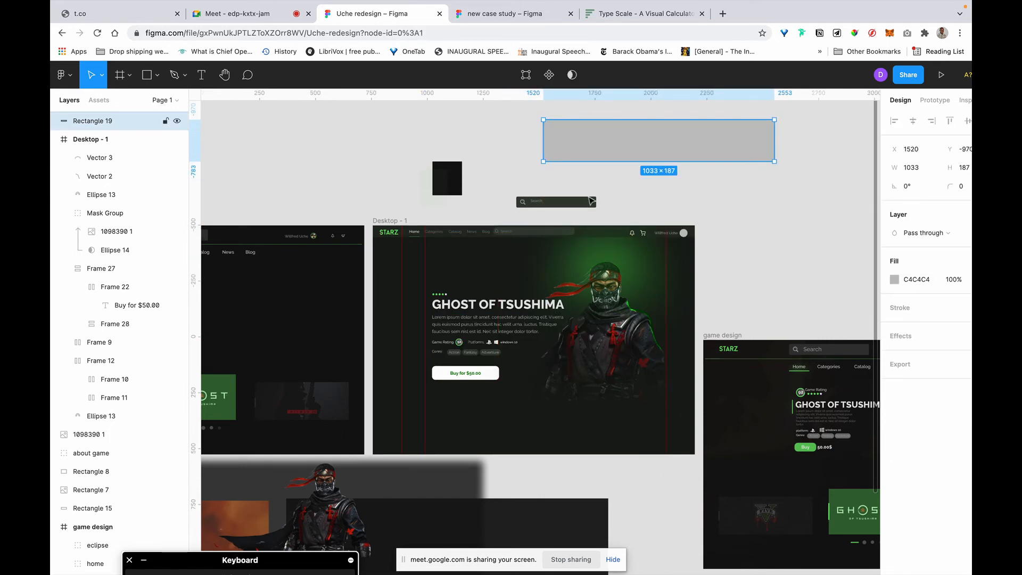
Step: Remove the vertical guides at 233 and 130 from Desktop - 1
{"action": "left_click", "coordinate": [425, 272]}
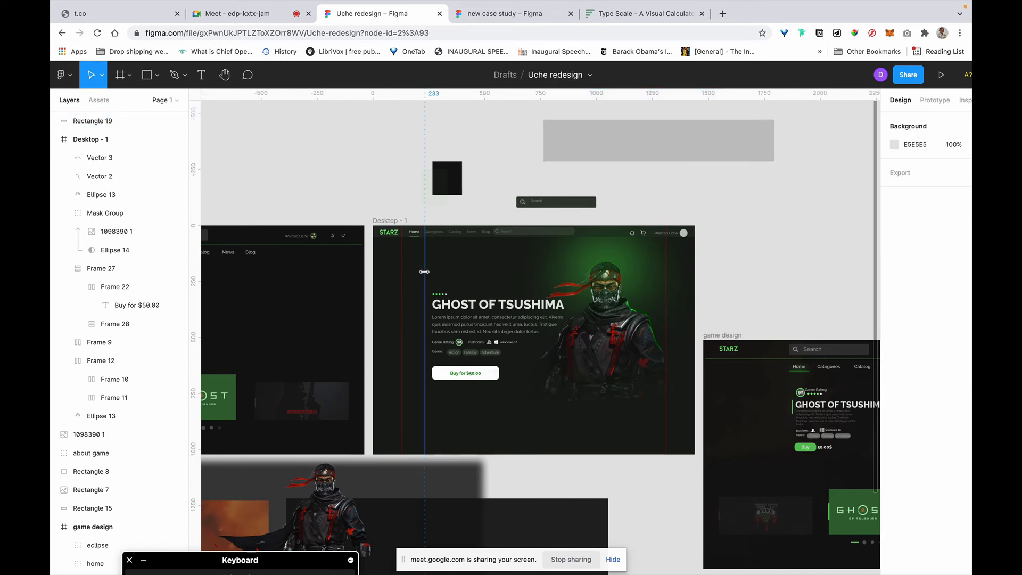
{"action": "left_click_drag", "start_coordinate": [424, 272], "coordinate": [400, 277]}
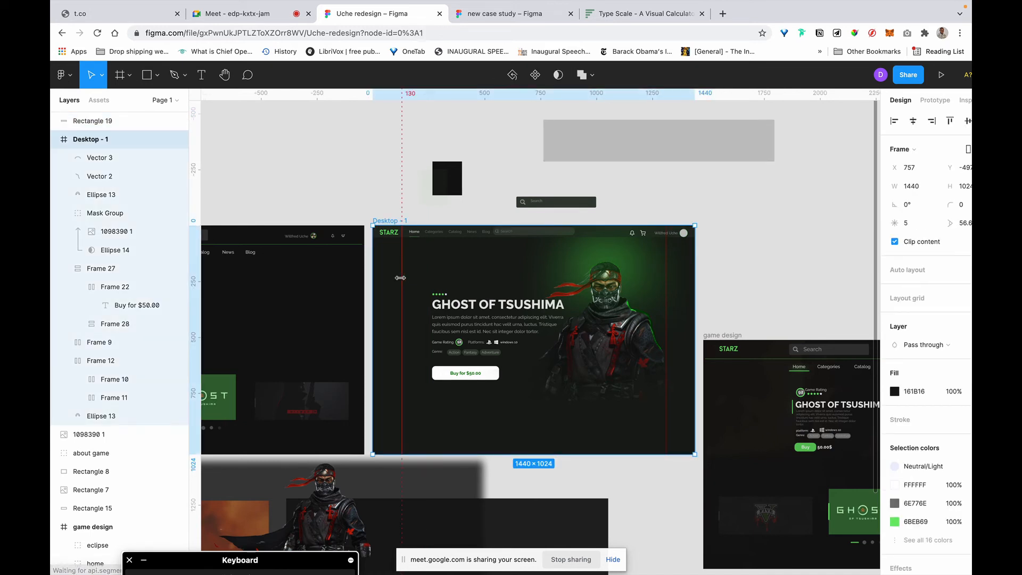
{"action": "left_click", "coordinate": [400, 278]}
{"action": "key", "text": "Delete"}
Step: Draw a straight vertical line with the Pen tool beside the hero text at X 218, about 294 px tall
{"action": "scroll", "coordinate": [272, 312], "scroll_direction": "left", "scroll_amount": 1}
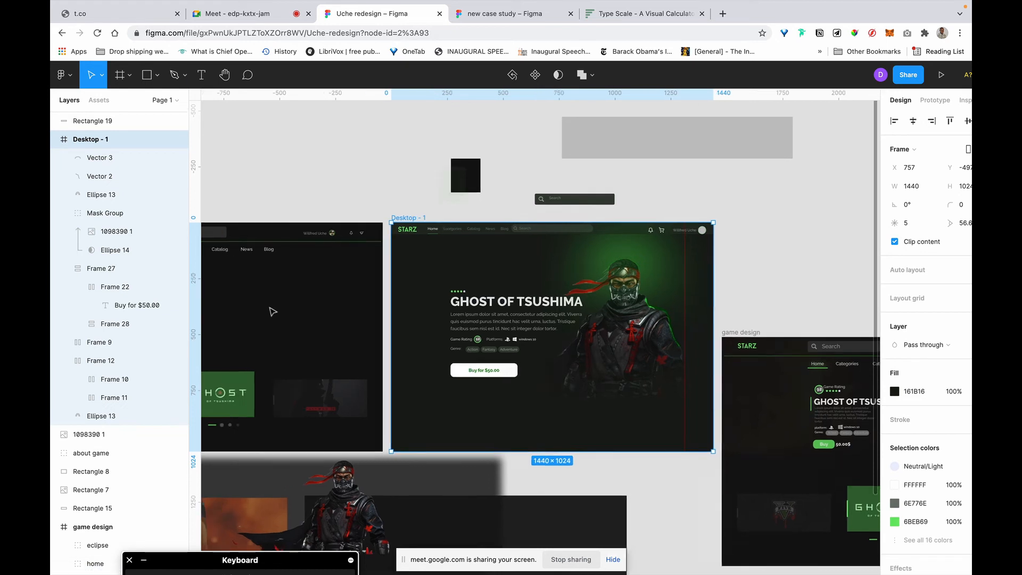
{"action": "scroll", "coordinate": [272, 312], "scroll_direction": "left", "scroll_amount": 1}
{"action": "key", "text": "p"}
{"action": "left_click", "coordinate": [269, 306]}
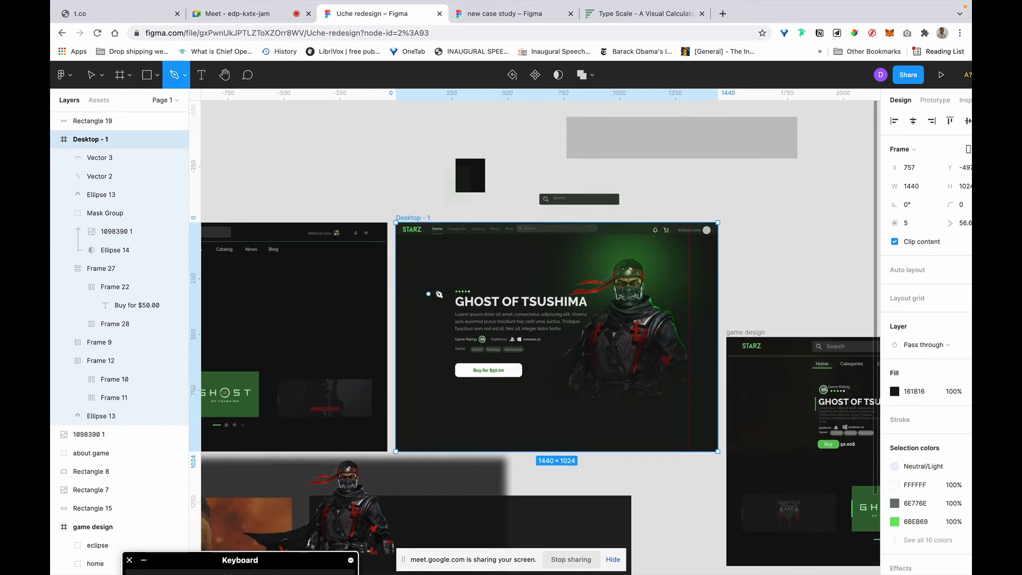
{"action": "left_click", "coordinate": [445, 344]}
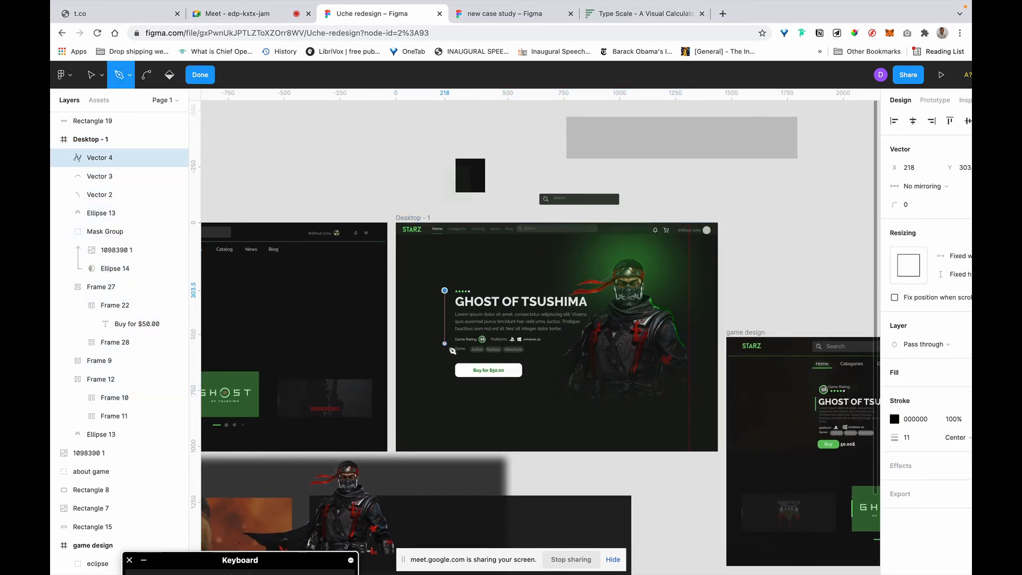
{"action": "left_click", "coordinate": [445, 356]}
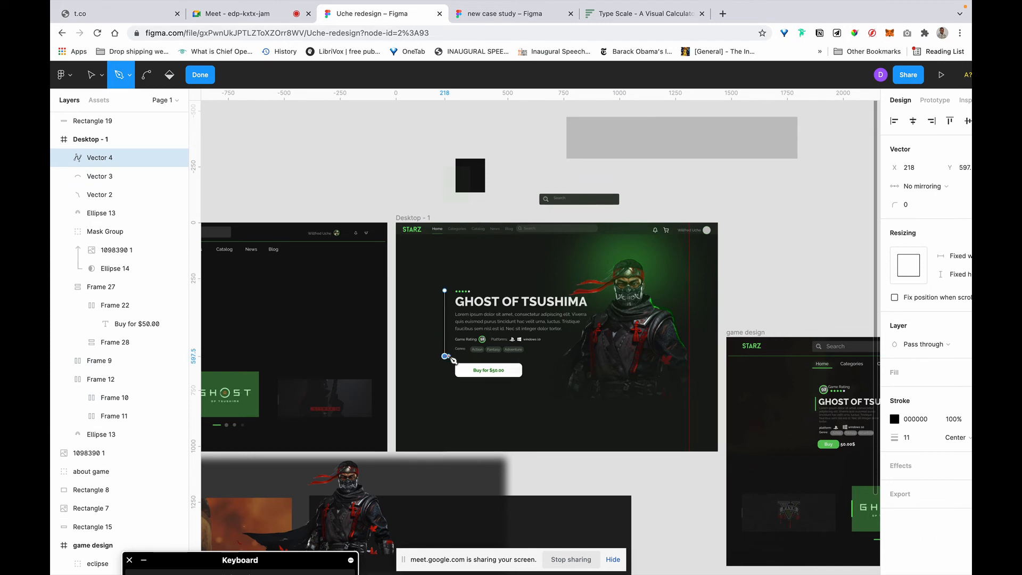
{"action": "key", "text": "Escape"}
{"action": "key", "text": "Escape"}
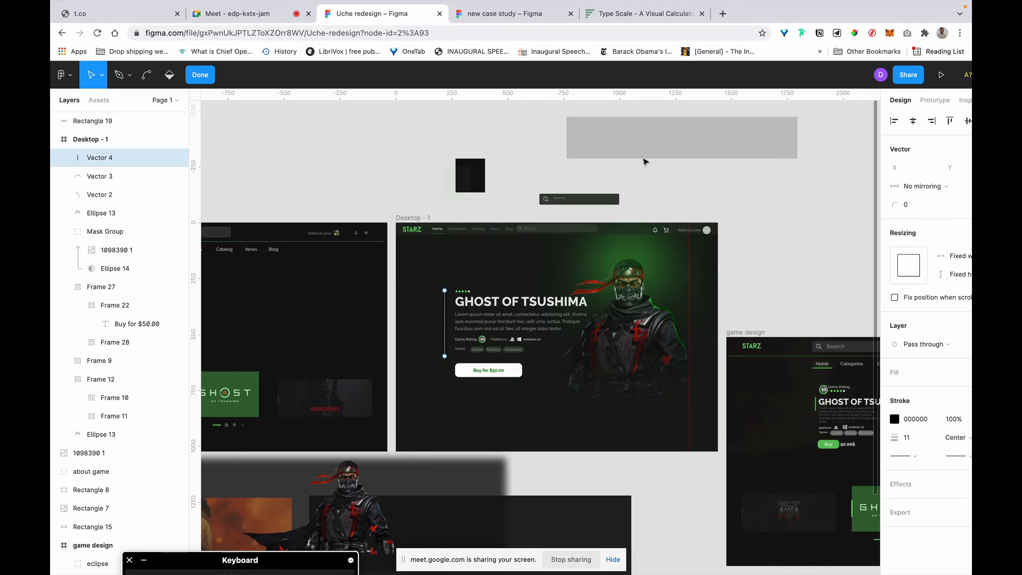
{"action": "left_click", "coordinate": [720, 178]}
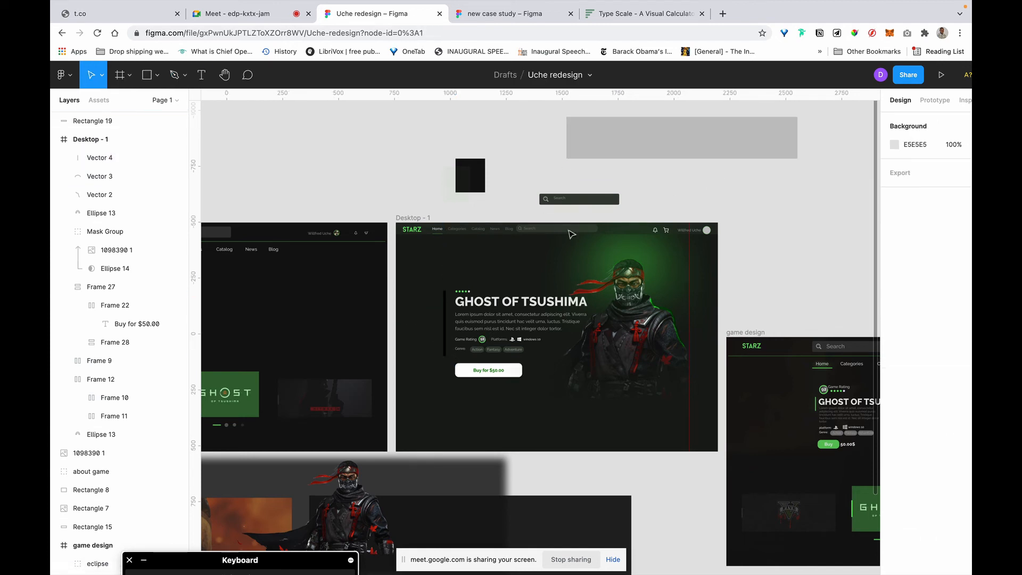
Step: Recolour the vertical line's stroke to dark green 296329
{"action": "left_click", "coordinate": [446, 322]}
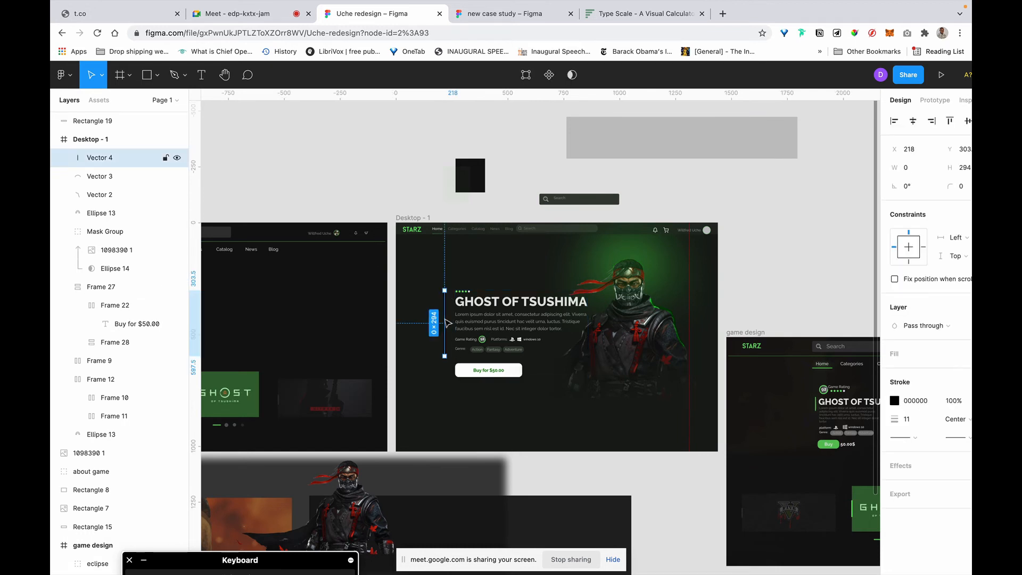
{"action": "left_click", "coordinate": [777, 229]}
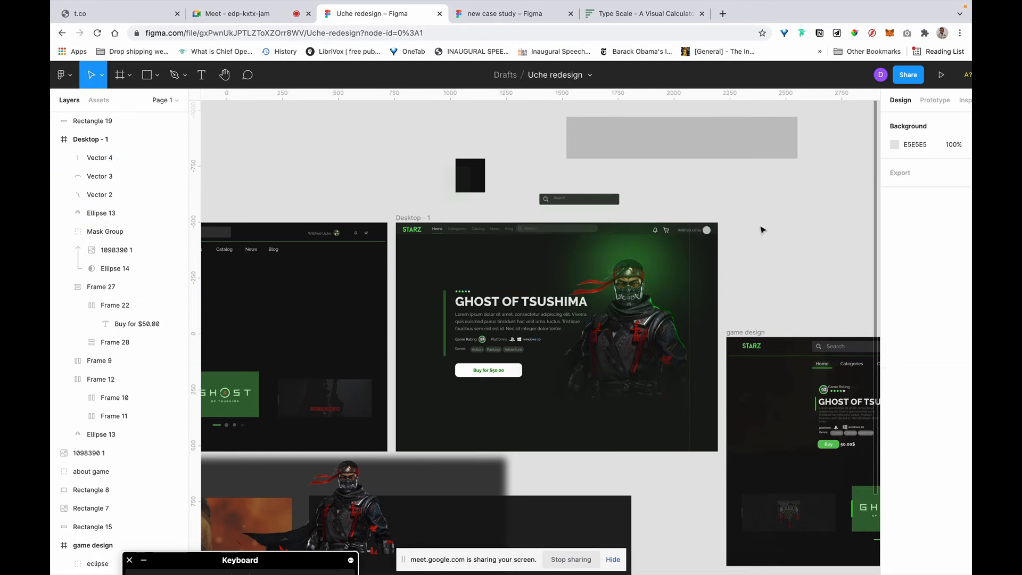
{"action": "left_click", "coordinate": [446, 335]}
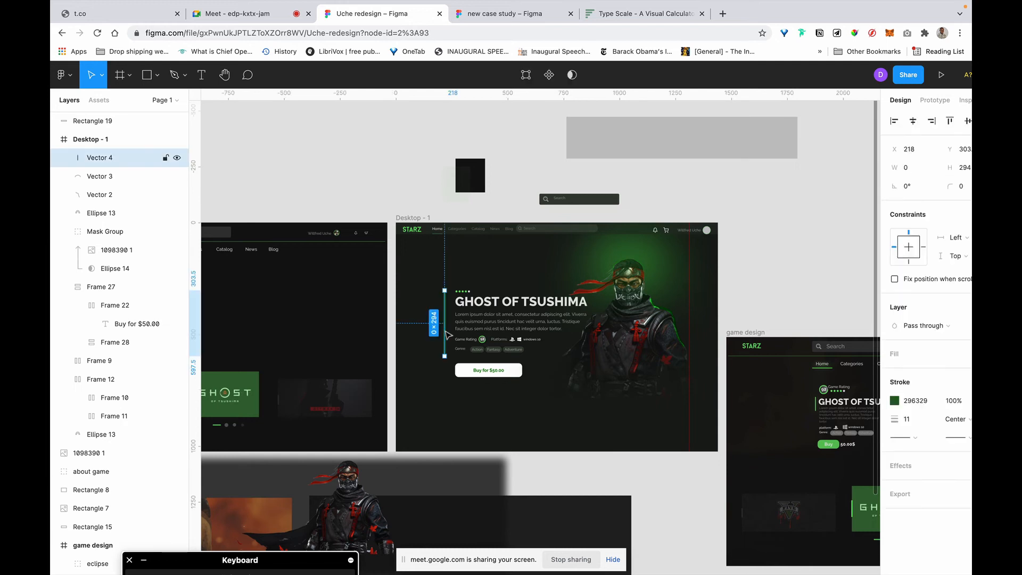
Step: Draw a rectangle about 75 × 280 px over the green line at about X 210, Y 301
{"action": "left_click", "coordinate": [148, 76]}
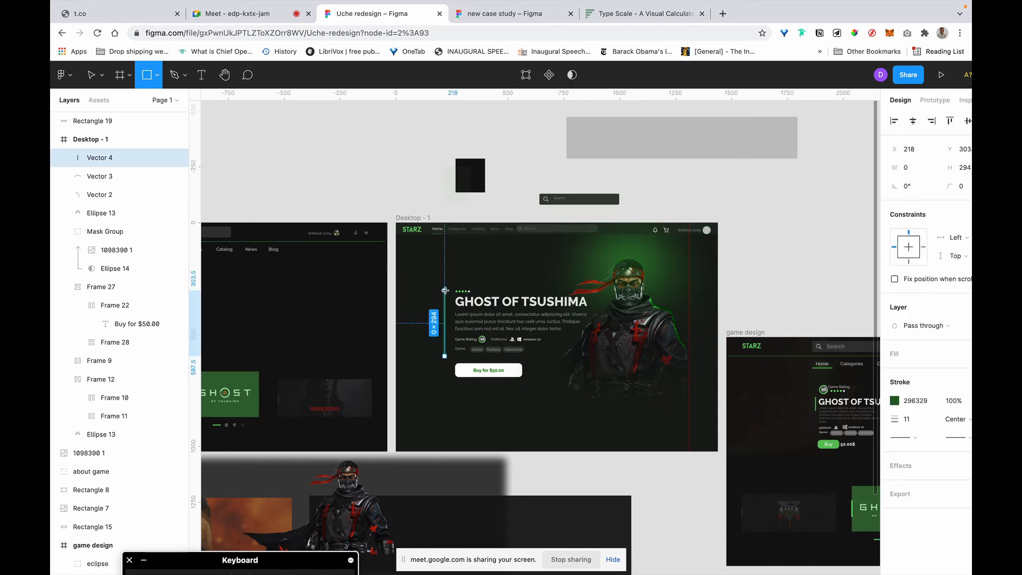
{"action": "left_click_drag", "start_coordinate": [443, 290], "coordinate": [459, 352]}
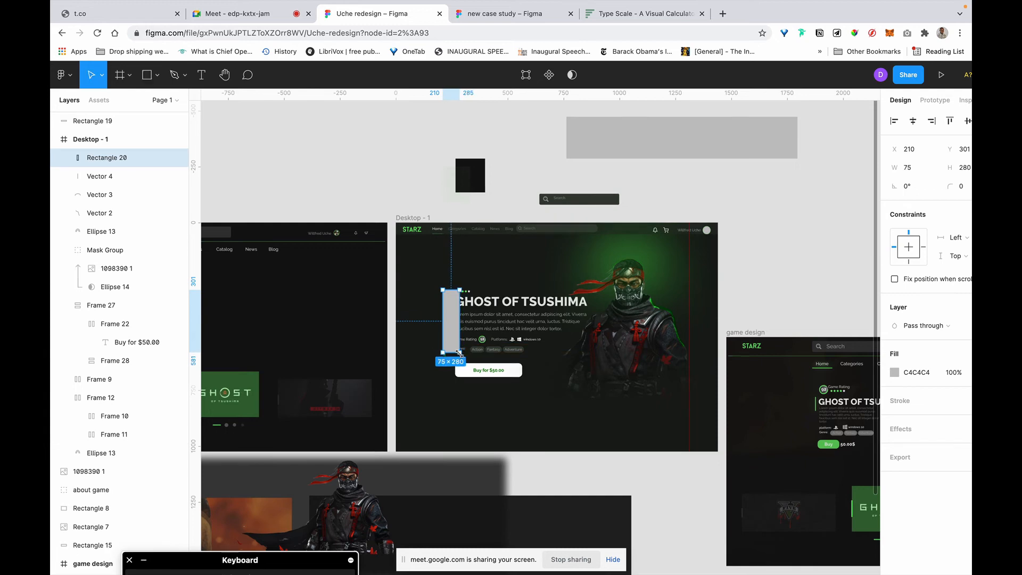
{"action": "scroll", "coordinate": [460, 353], "scroll_direction": "up", "scroll_amount": 5}
{"action": "scroll", "coordinate": [459, 354], "scroll_direction": "up", "scroll_amount": 3}
{"action": "left_click", "coordinate": [100, 177]}
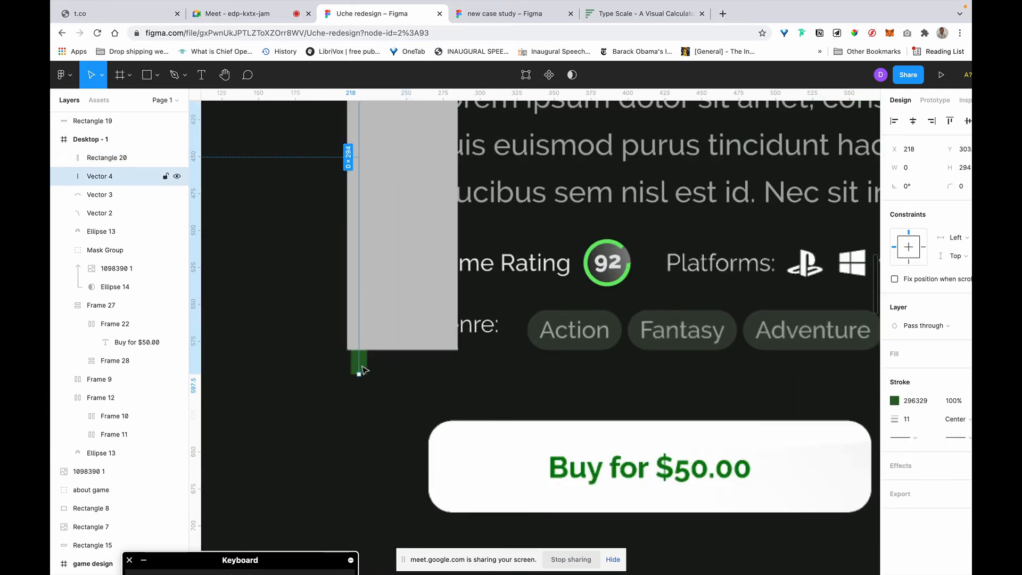
Step: Extend the new rectangle's bottom edge to the green line's lower end, making it 297 px tall
{"action": "left_click", "coordinate": [415, 257]}
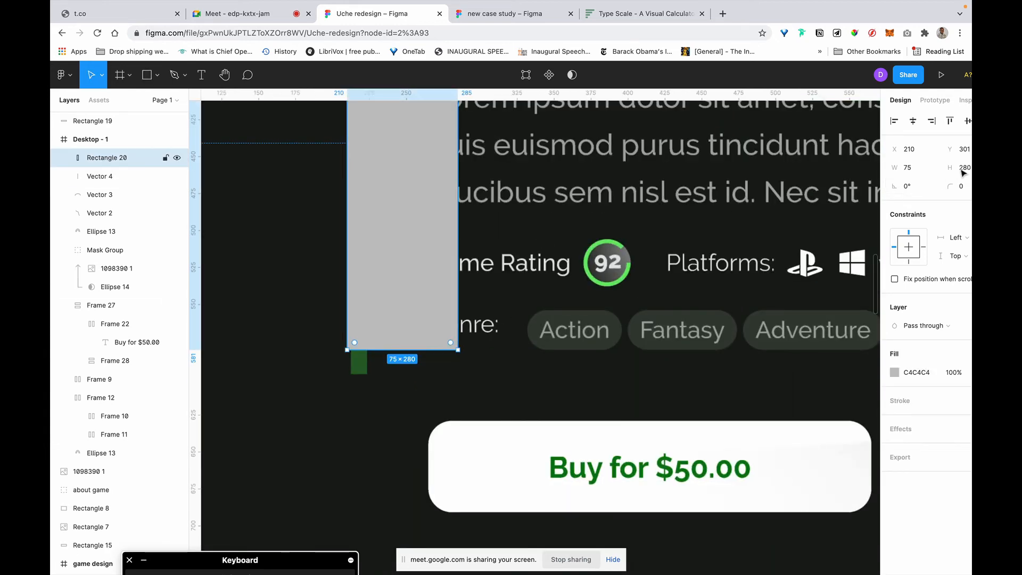
{"action": "left_click", "coordinate": [969, 171]}
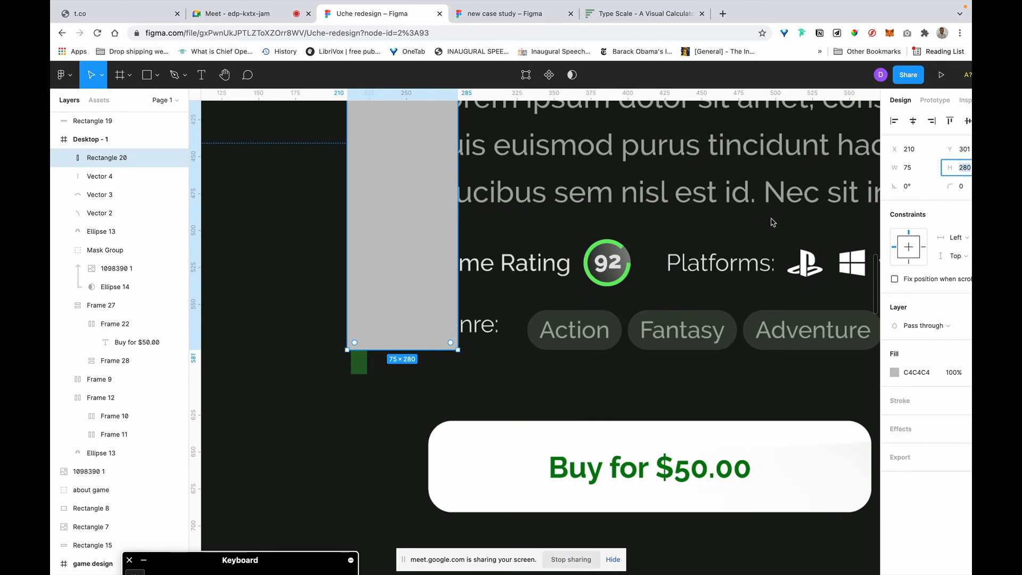
{"action": "left_click", "coordinate": [361, 373]}
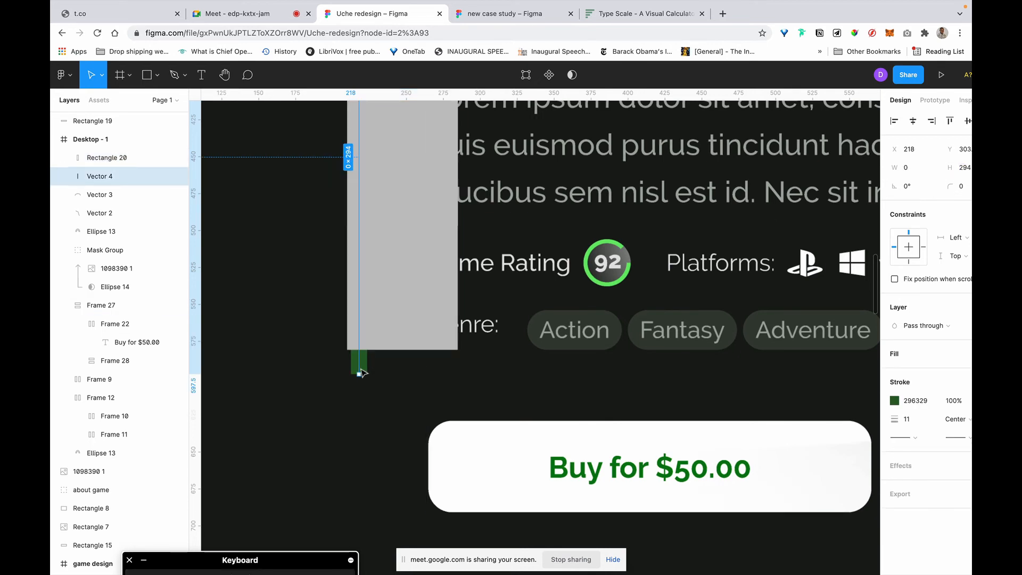
{"action": "left_click", "coordinate": [394, 346]}
{"action": "left_click_drag", "start_coordinate": [392, 350], "coordinate": [390, 375]}
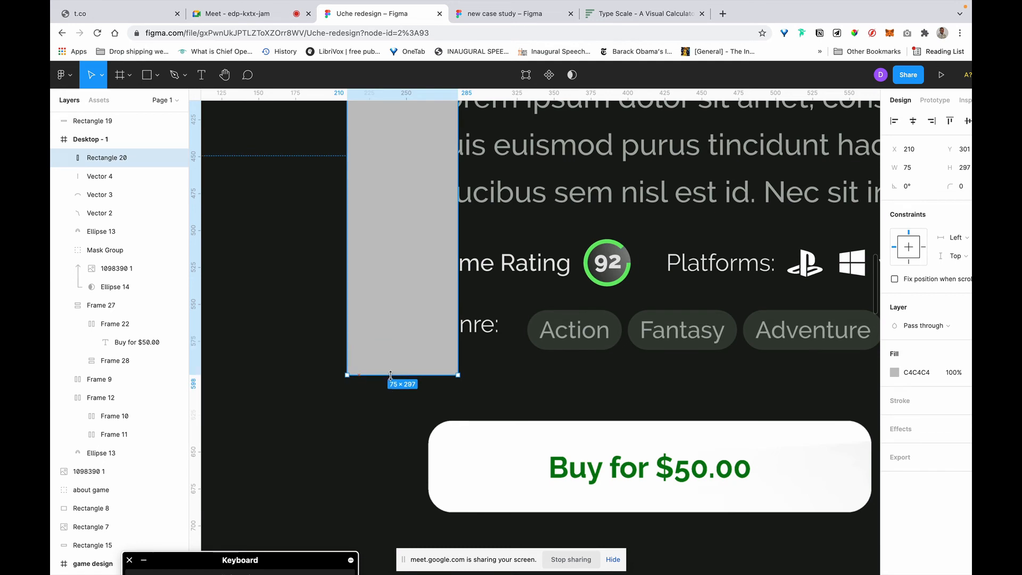
{"action": "left_click", "coordinate": [363, 445]}
Step: Fill the rectangle with green 286027 sampled from the glow above the warrior's head
{"action": "scroll", "coordinate": [362, 445], "scroll_direction": "down", "scroll_amount": 5}
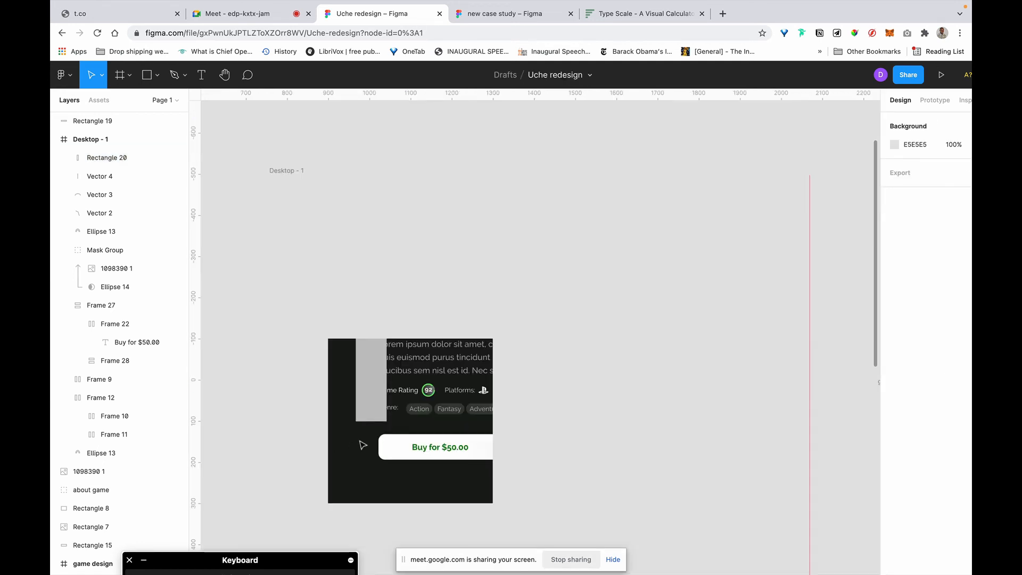
{"action": "left_click", "coordinate": [376, 400]}
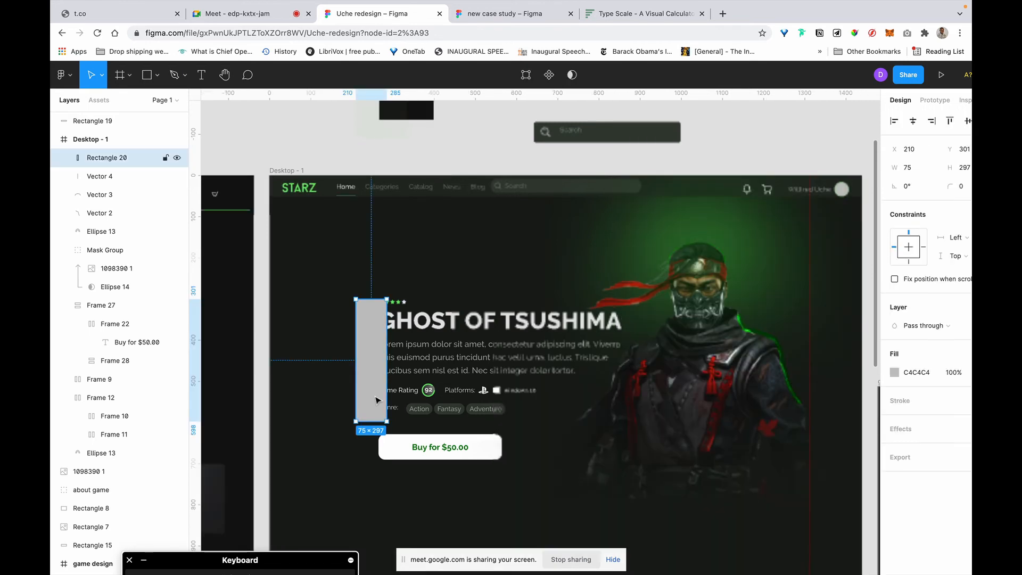
{"action": "key", "text": "i"}
{"action": "left_click", "coordinate": [697, 233]}
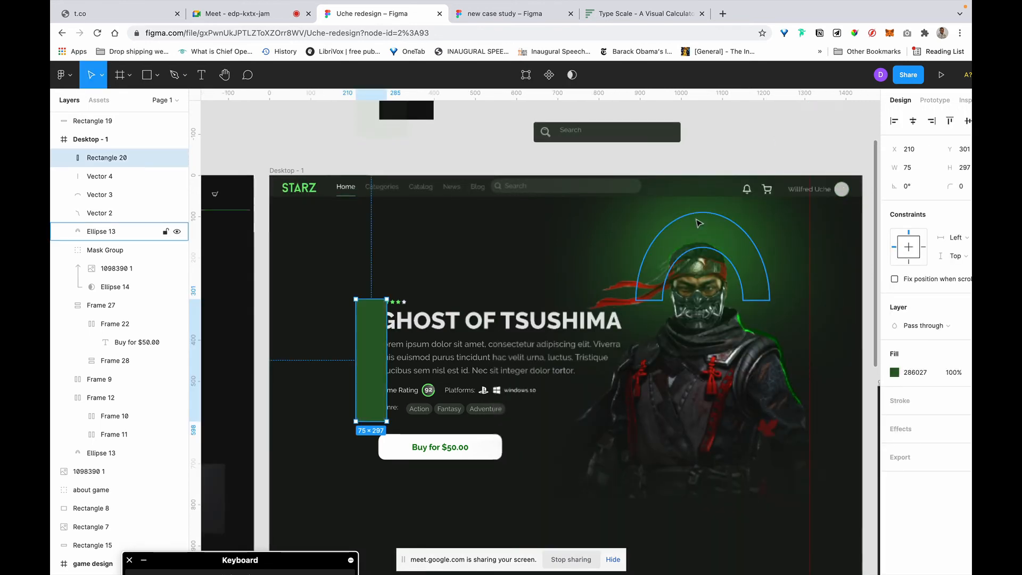
Step: Change the rectangle's fill to a linear gradient running horizontally, from solid green at its left edge to transparent towards the text
{"action": "left_click", "coordinate": [895, 373]}
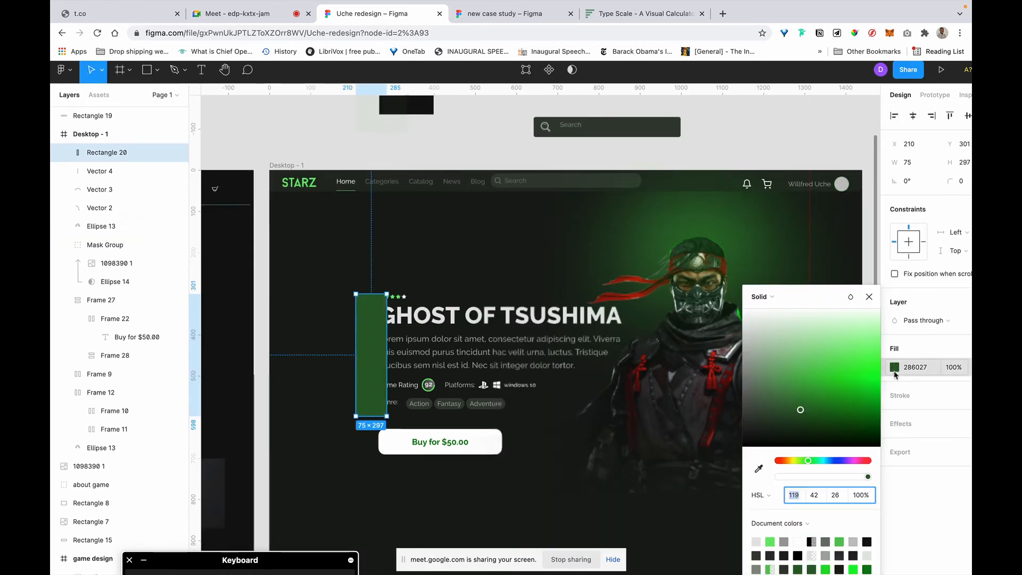
{"action": "left_click", "coordinate": [766, 297]}
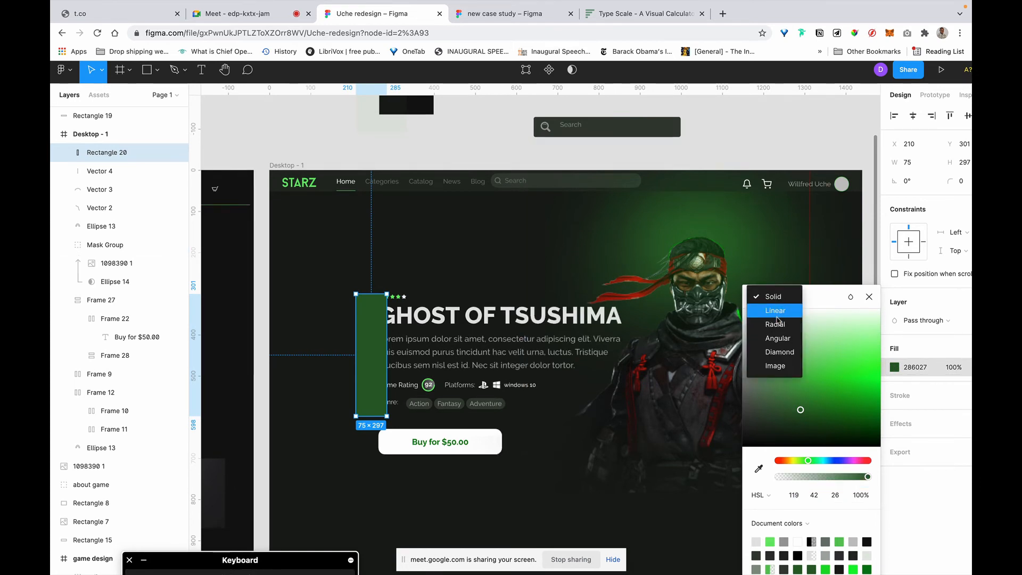
{"action": "left_click", "coordinate": [776, 312]}
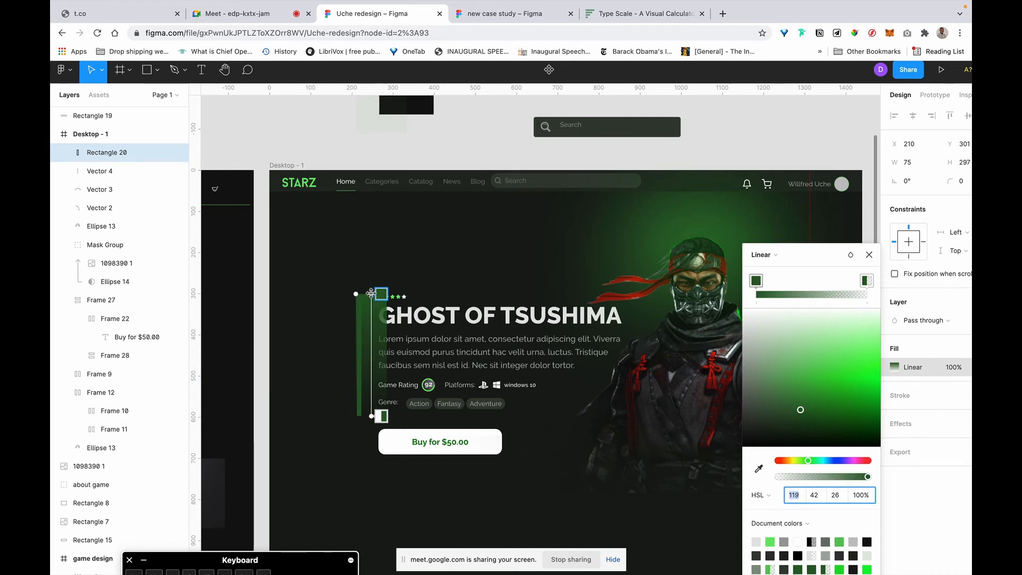
{"action": "left_click_drag", "start_coordinate": [371, 293], "coordinate": [337, 356]}
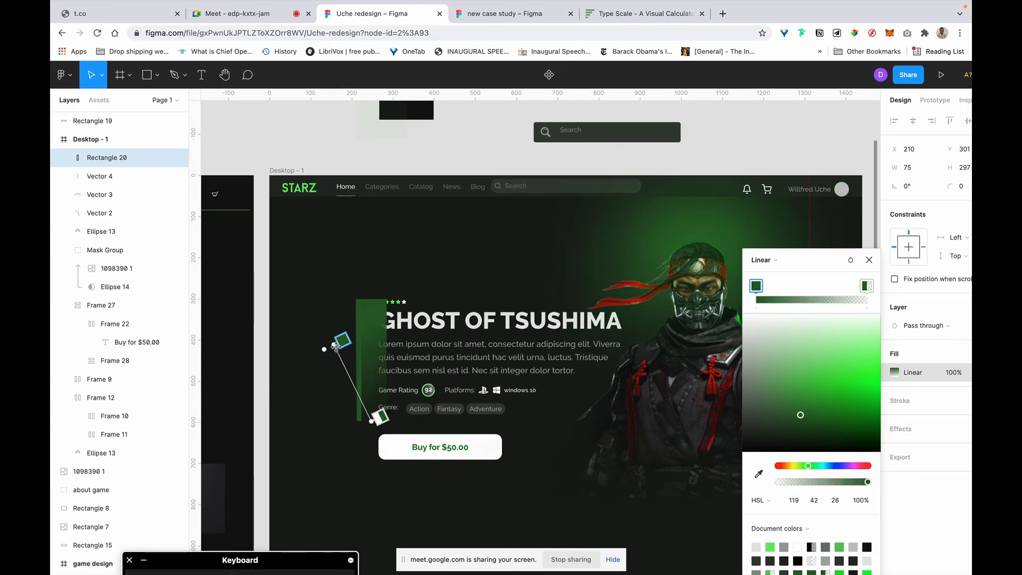
{"action": "left_click_drag", "start_coordinate": [372, 419], "coordinate": [408, 369]}
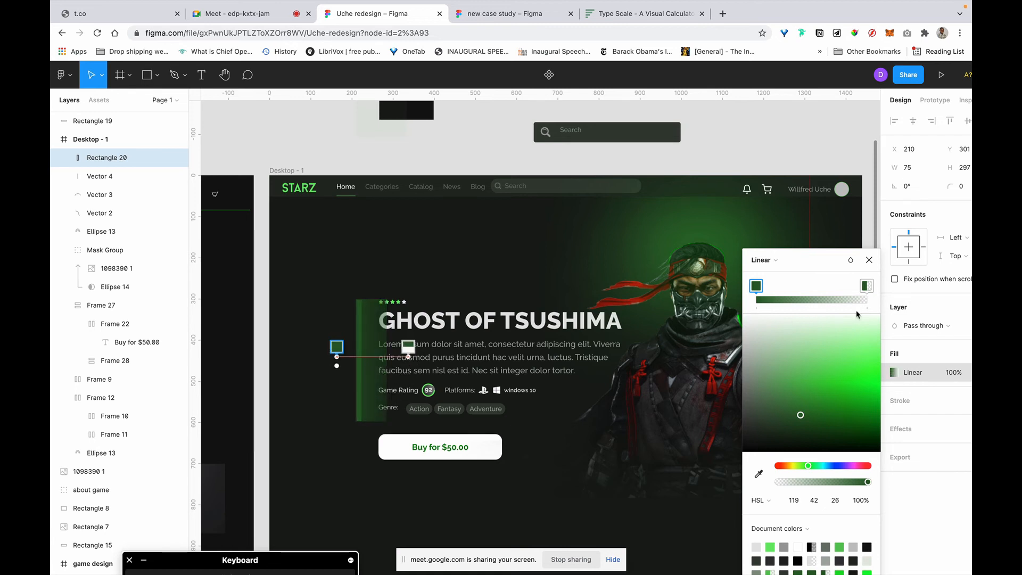
Step: Lower the gradient's starting colour stop to 40% opacity and widen the rectangle rightwards to 375 px
{"action": "left_click", "coordinate": [868, 287]}
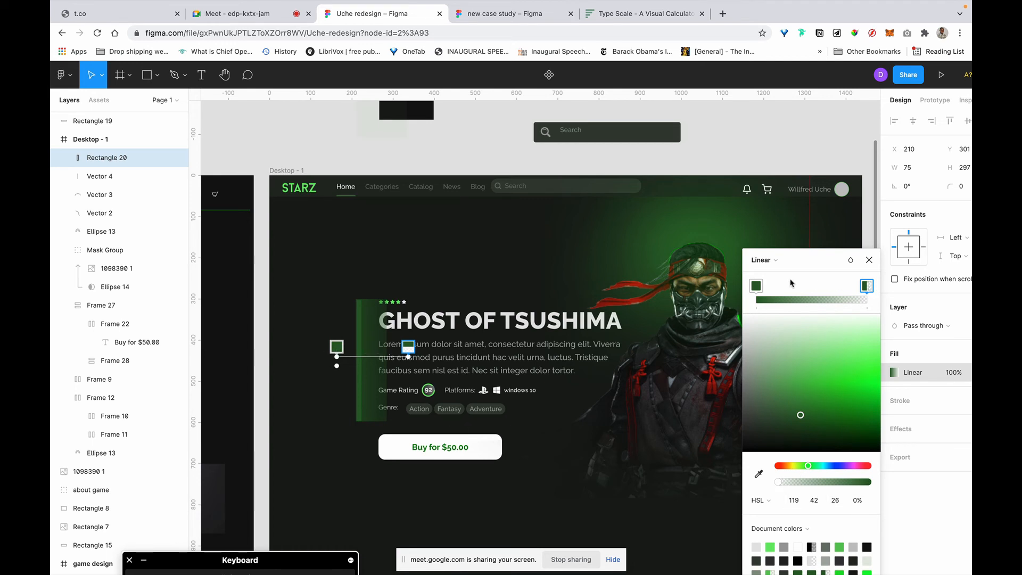
{"action": "left_click", "coordinate": [759, 288]}
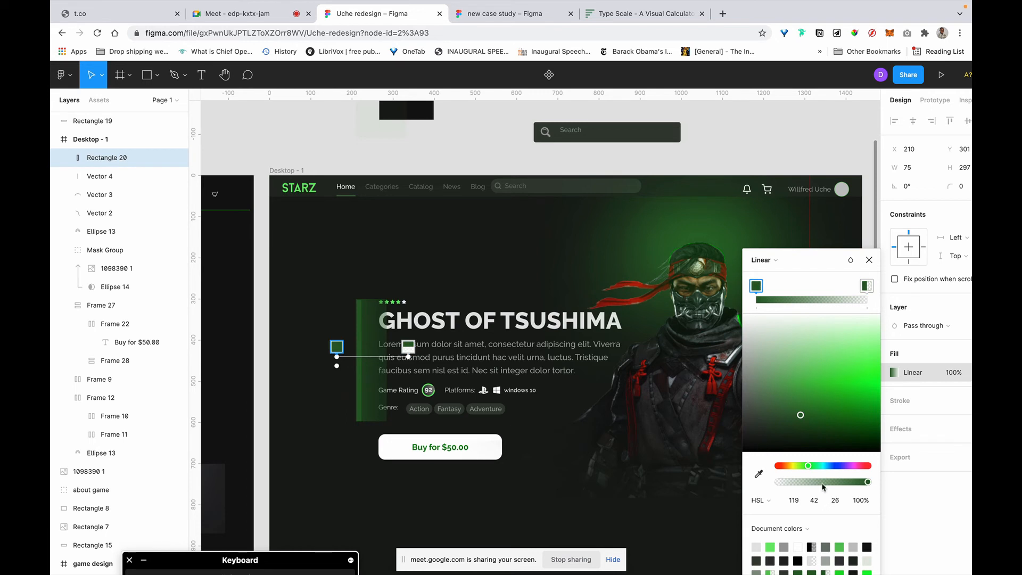
{"action": "left_click_drag", "start_coordinate": [868, 484], "coordinate": [820, 484]}
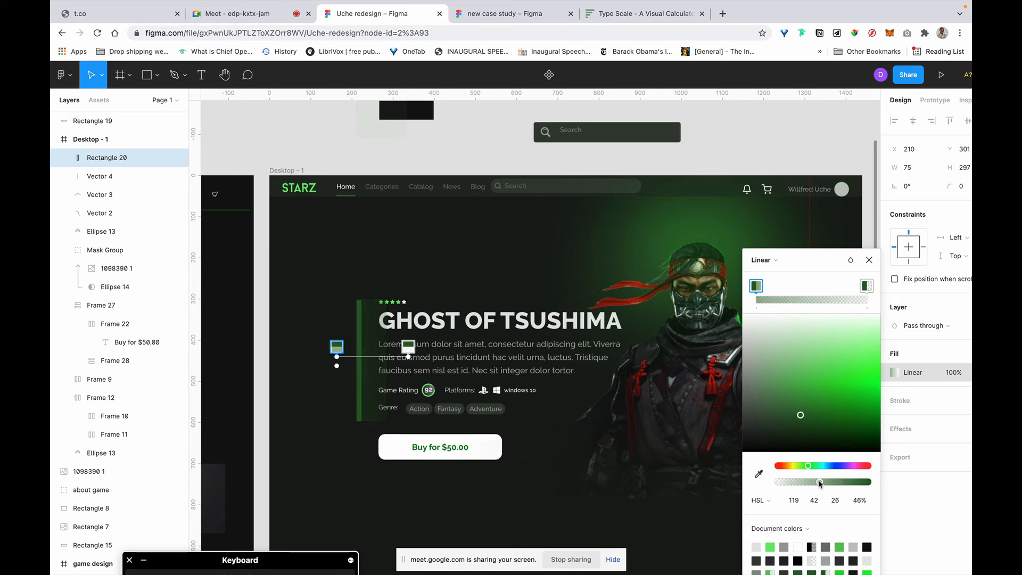
{"action": "left_click", "coordinate": [354, 256]}
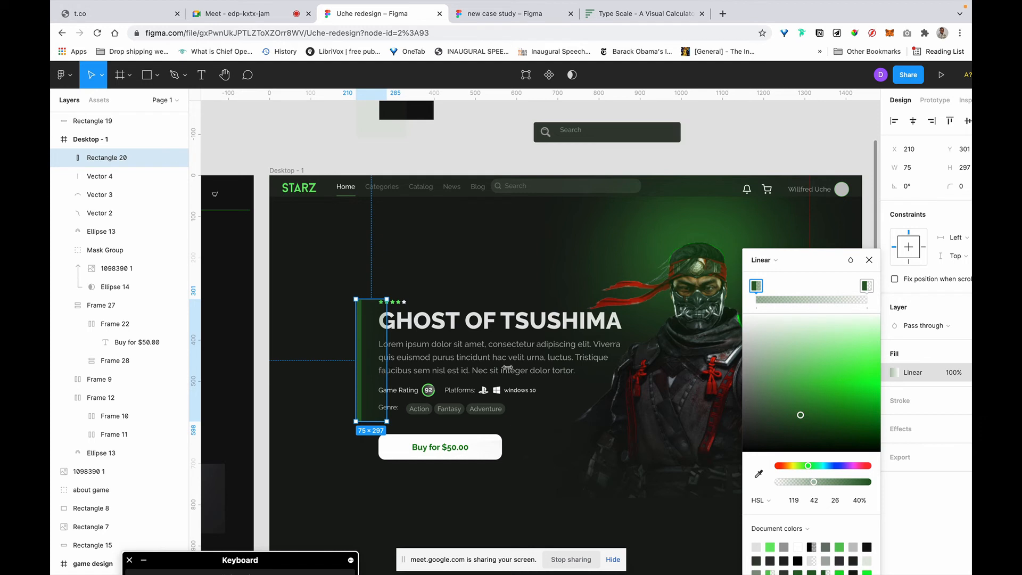
{"action": "left_click_drag", "start_coordinate": [507, 368], "coordinate": [510, 367]}
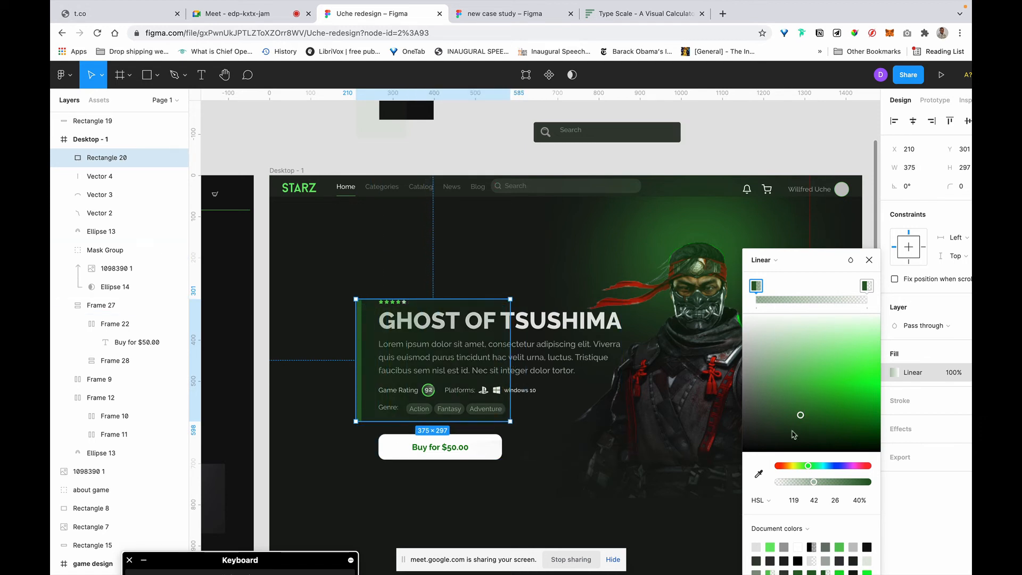
Step: Copy the stroke colour code 09FA05 from the green highlight line on the warrior's shoulder
{"action": "scroll", "coordinate": [681, 341], "scroll_direction": "right", "scroll_amount": 5}
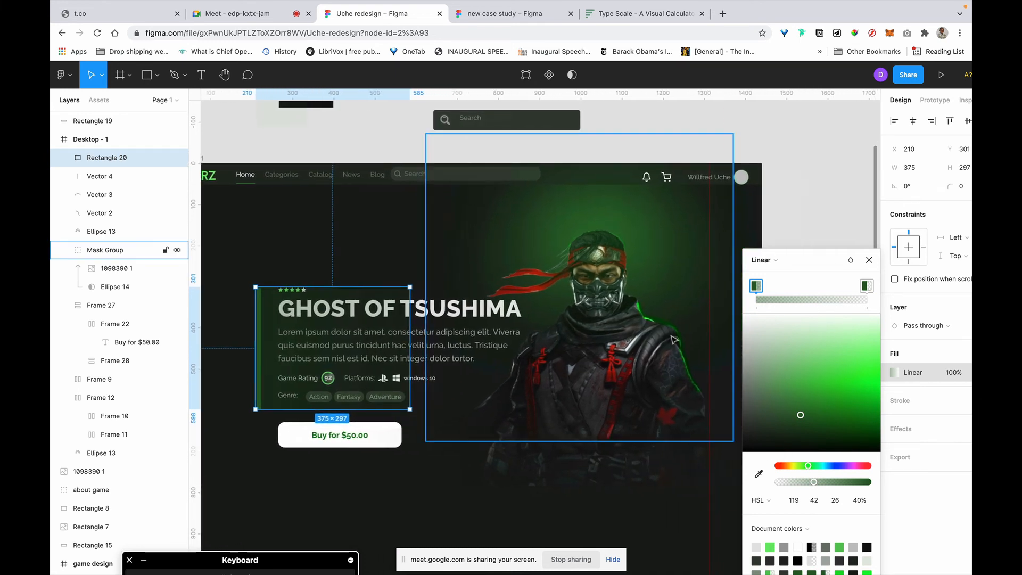
{"action": "left_click", "coordinate": [682, 344]}
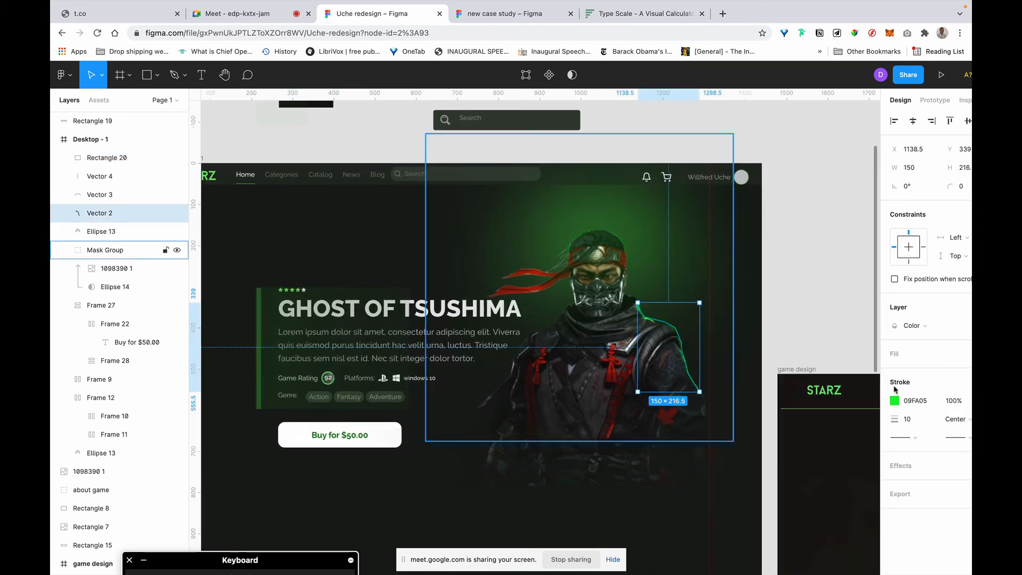
{"action": "left_click", "coordinate": [918, 402]}
{"action": "key", "text": "super+c"}
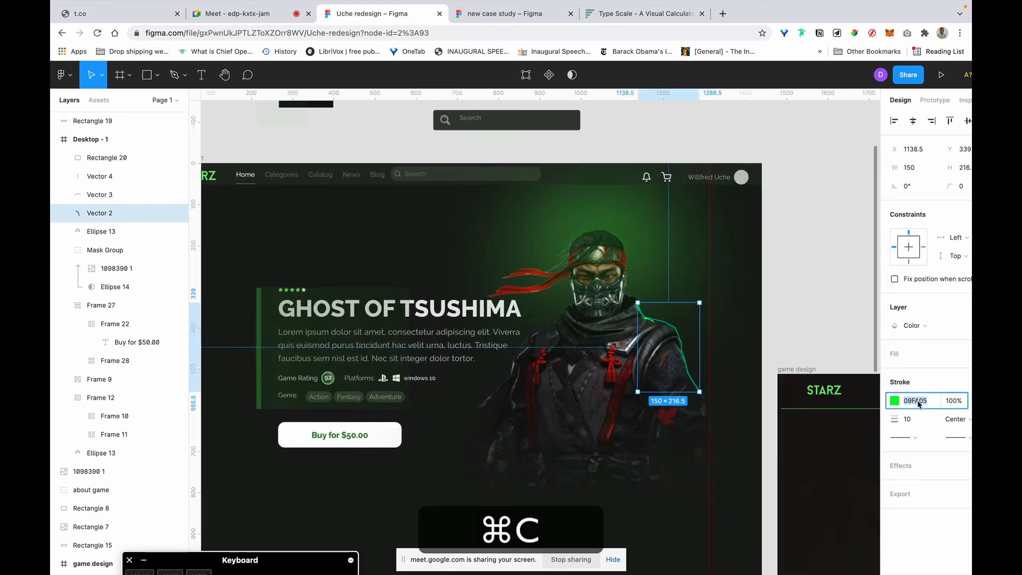
Step: Switch the gradient panel's colour format to Hex and set its starting colour stop to 09FA05
{"action": "left_click", "coordinate": [274, 384]}
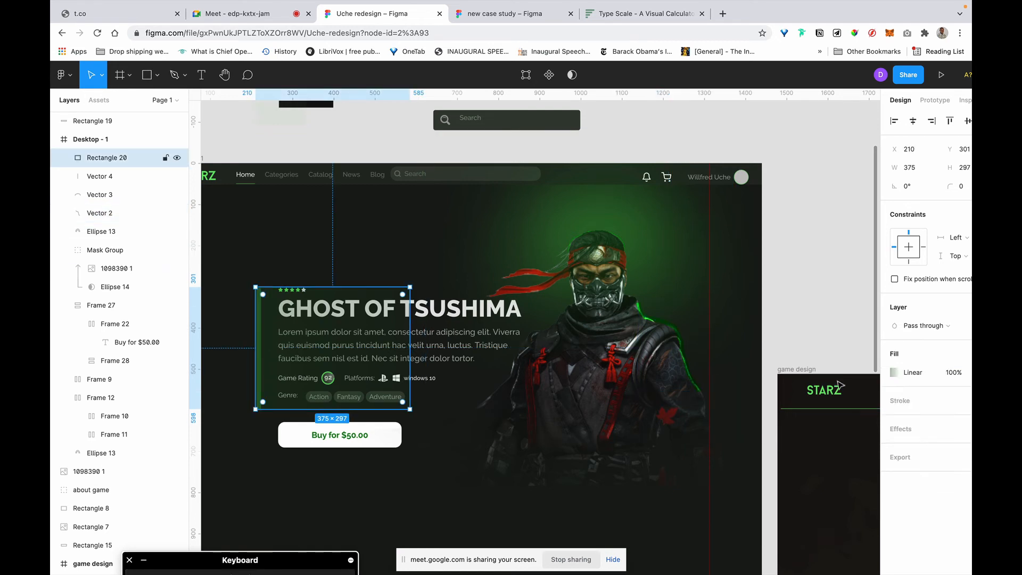
{"action": "left_click", "coordinate": [895, 372]}
{"action": "left_click", "coordinate": [767, 475]}
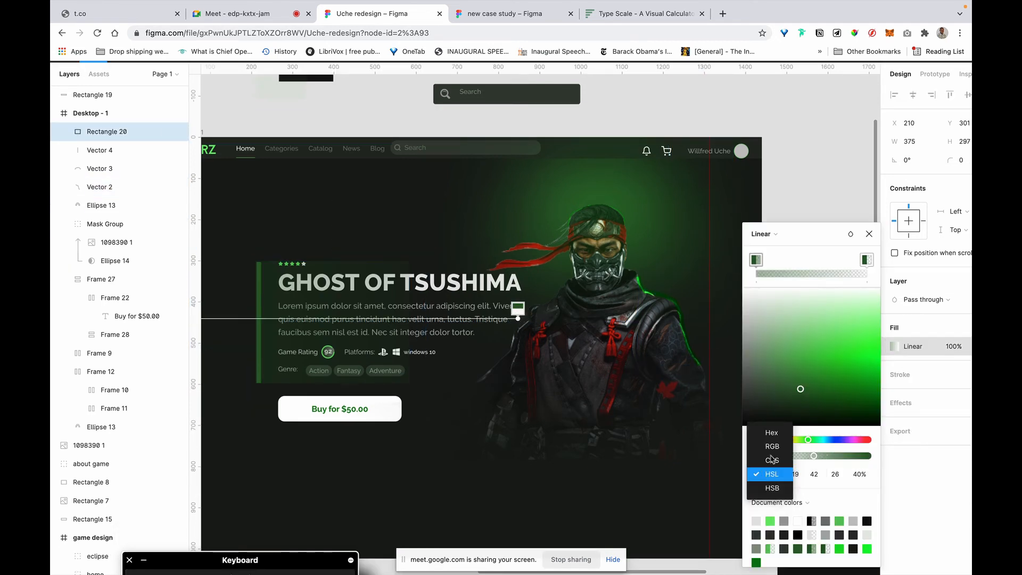
{"action": "left_click", "coordinate": [772, 442]}
{"action": "left_click", "coordinate": [807, 475]}
{"action": "key", "text": "super+a"}
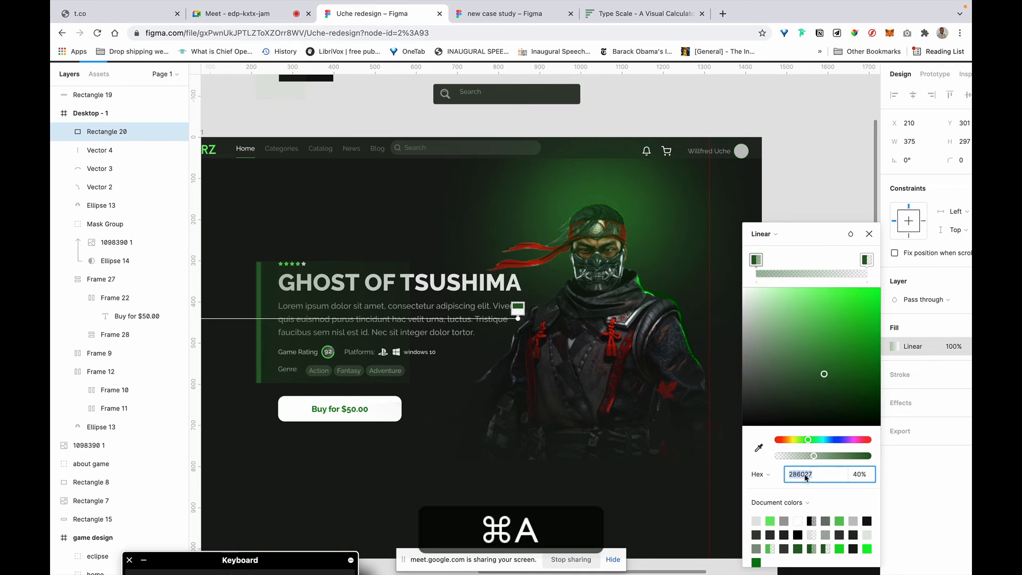
{"action": "key", "text": "super+v"}
Step: Apply 09FA05 to the gradient's end stop and lower the starting stop's opacity to 15%
{"action": "left_click", "coordinate": [867, 286]}
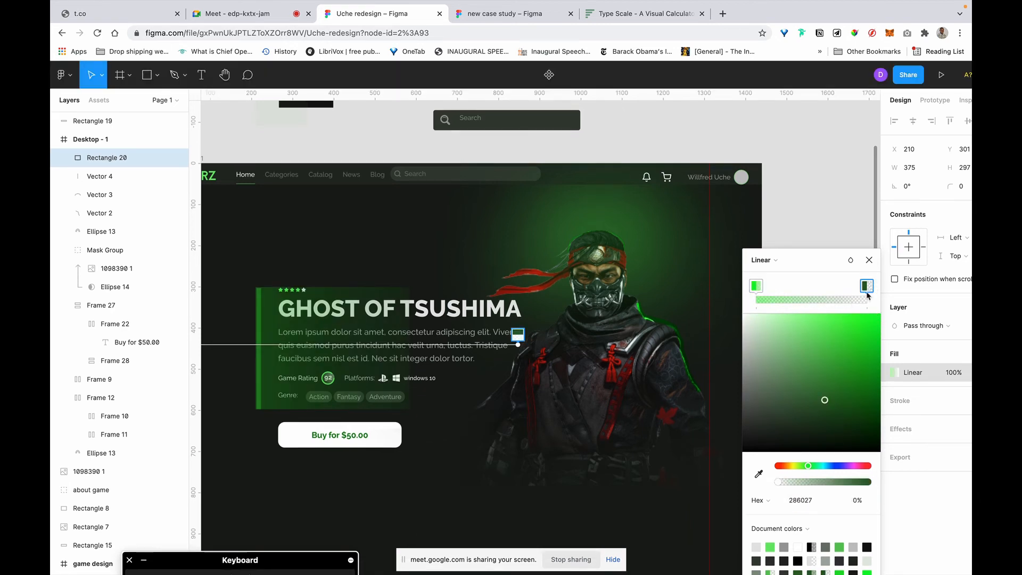
{"action": "left_click", "coordinate": [801, 500]}
{"action": "key", "text": "super+v"}
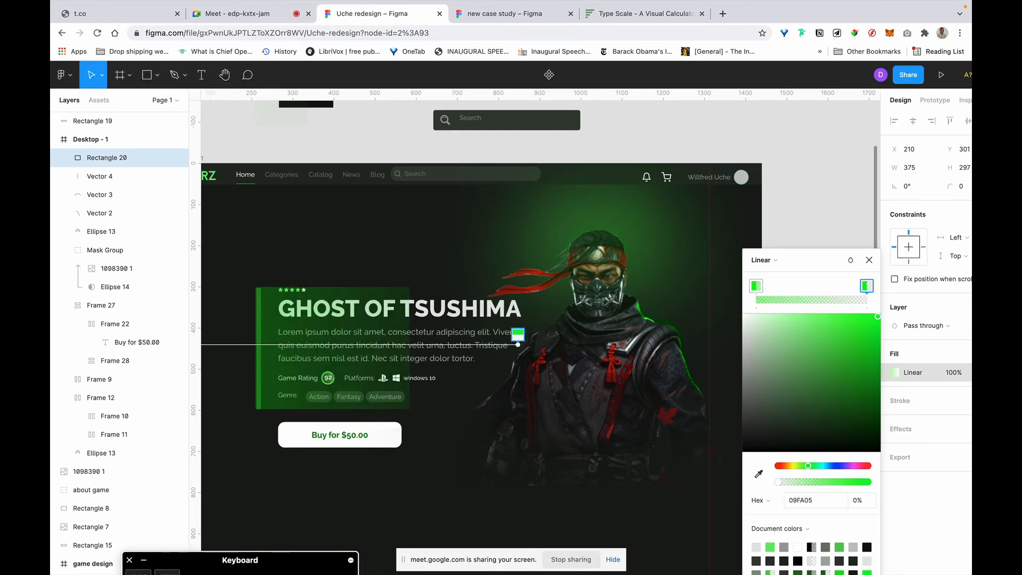
{"action": "left_click", "coordinate": [756, 287]}
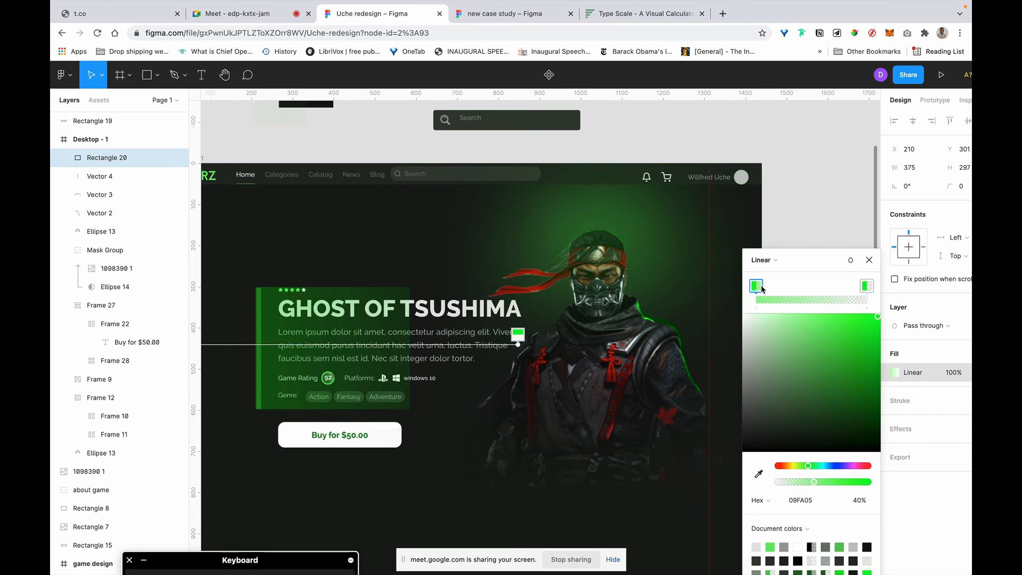
{"action": "left_click_drag", "start_coordinate": [810, 481], "coordinate": [792, 483]}
Step: Set the gradient's end stop to the dark 161B16 sampled from the hero background above the title
{"action": "left_click", "coordinate": [867, 286]}
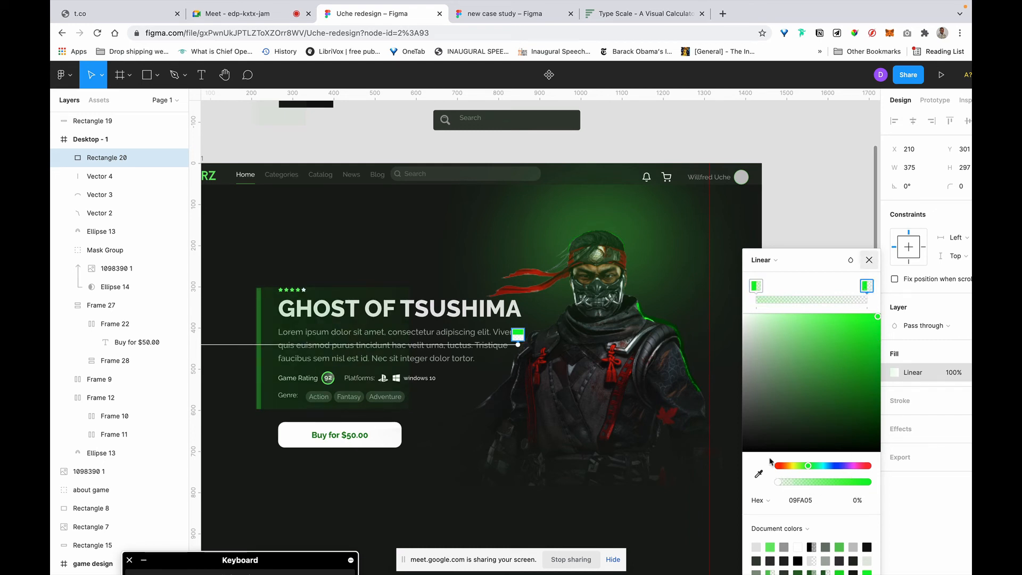
{"action": "left_click", "coordinate": [759, 473]}
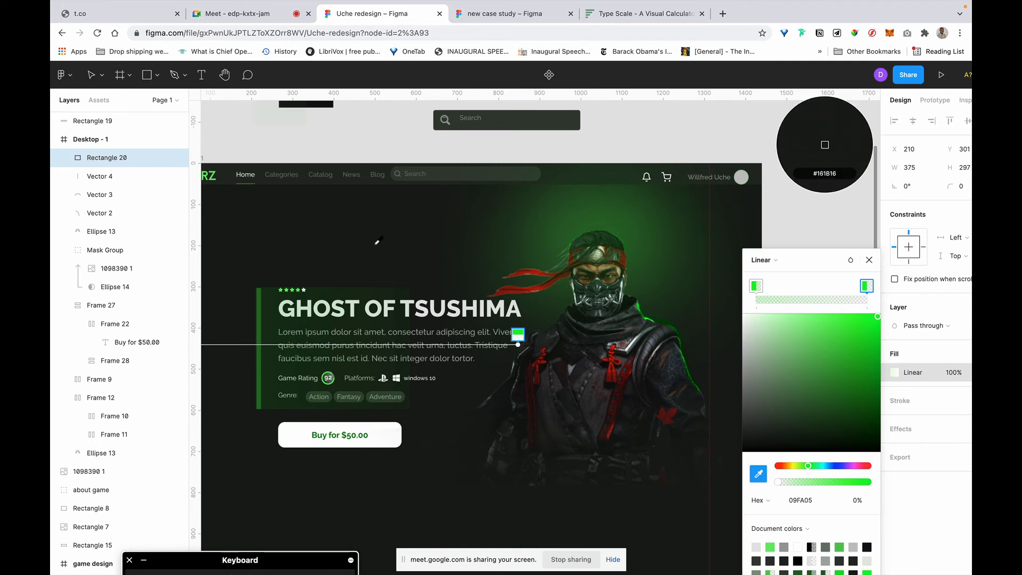
{"action": "left_click", "coordinate": [400, 266]}
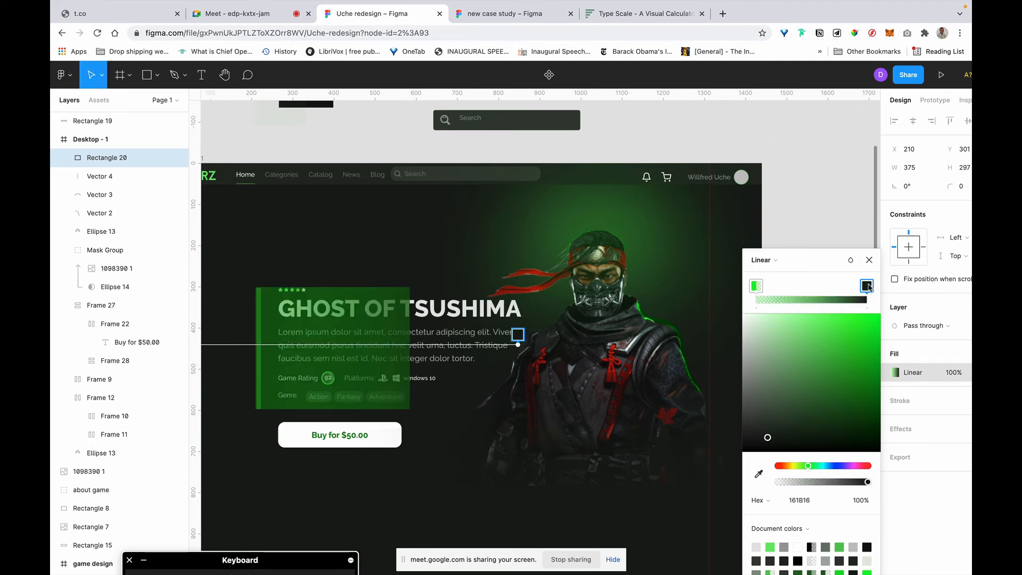
Step: Pull the gradient's end point inward to just past the panel's right edge
{"action": "left_click", "coordinate": [756, 286]}
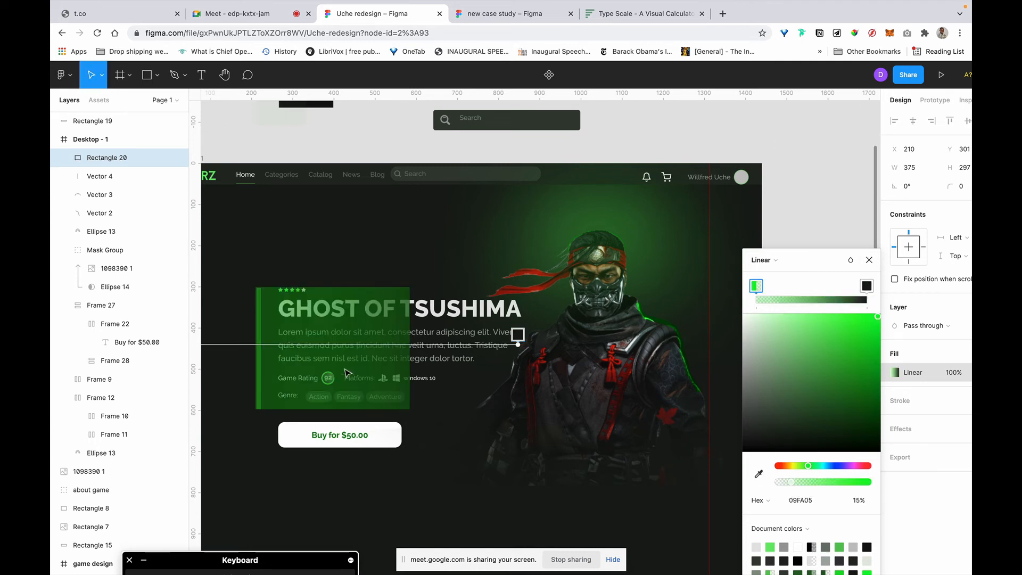
{"action": "scroll", "coordinate": [320, 267], "scroll_direction": "left", "scroll_amount": 4}
{"action": "scroll", "coordinate": [319, 266], "scroll_direction": "down", "scroll_amount": 1}
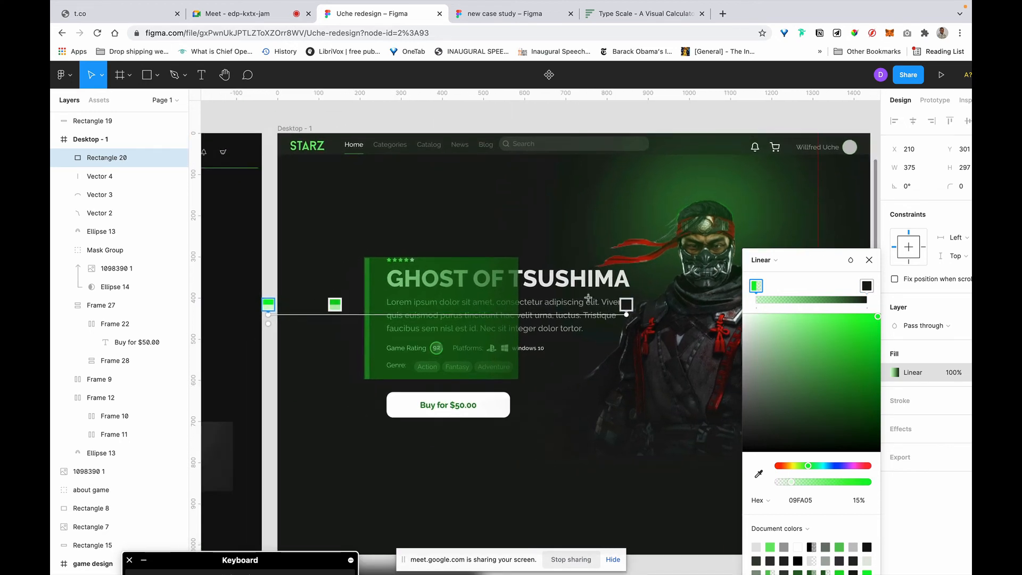
{"action": "left_click_drag", "start_coordinate": [630, 315], "coordinate": [530, 317]}
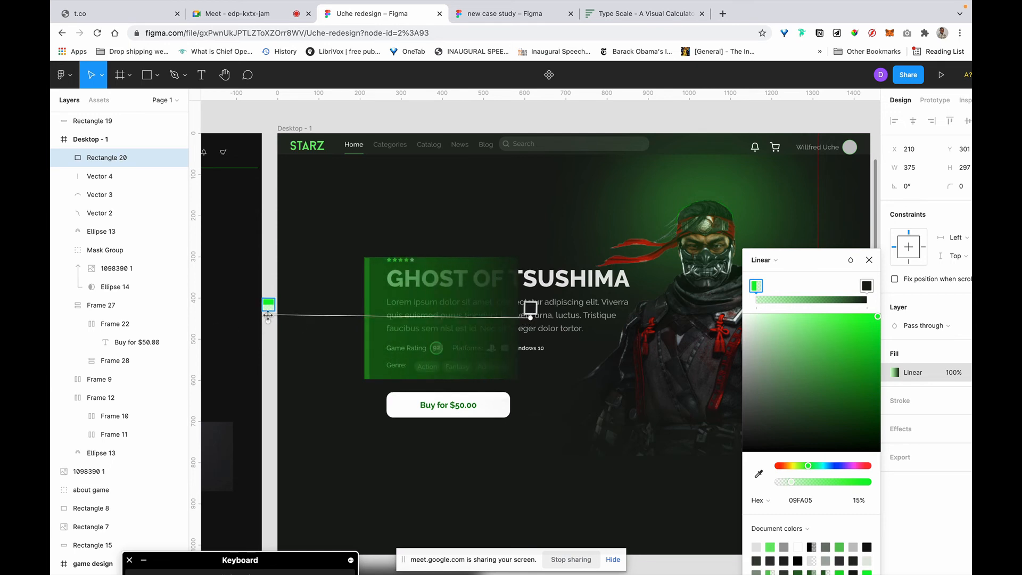
Step: Reposition the gradient's start point over the neighbouring game design frame, level with its end point, and finish editing the gradient
{"action": "left_click_drag", "start_coordinate": [268, 315], "coordinate": [305, 308]}
{"action": "scroll", "coordinate": [306, 308], "scroll_direction": "down", "scroll_amount": 5}
{"action": "scroll", "coordinate": [305, 308], "scroll_direction": "right", "scroll_amount": 3}
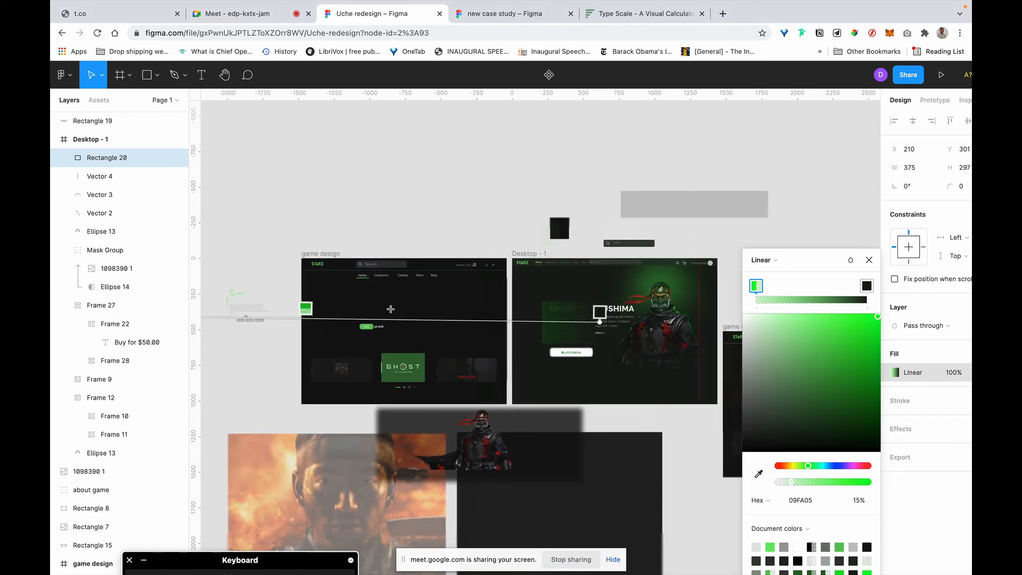
{"action": "scroll", "coordinate": [245, 321], "scroll_direction": "left", "scroll_amount": 3}
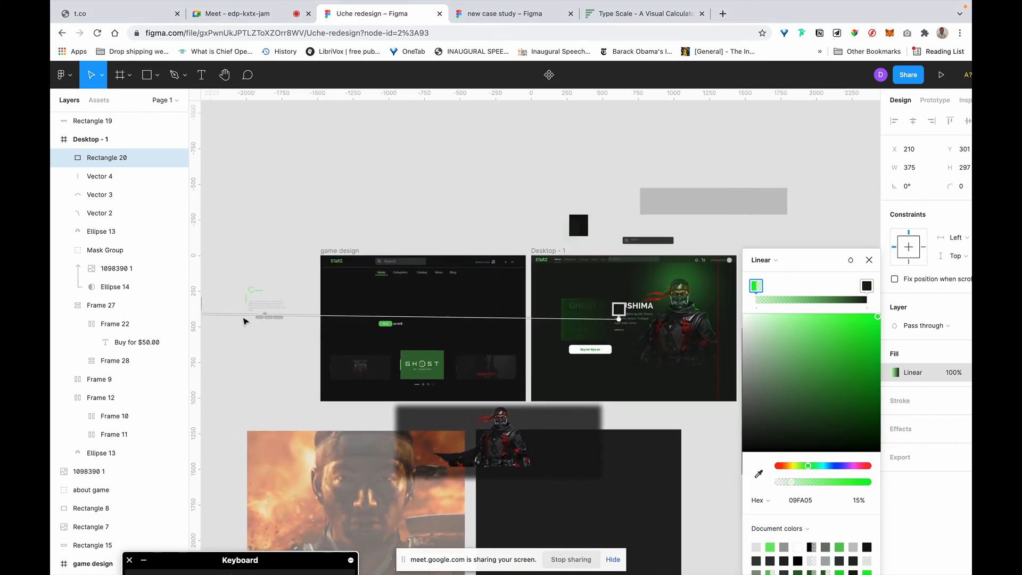
{"action": "scroll", "coordinate": [245, 321], "scroll_direction": "left", "scroll_amount": 3}
{"action": "left_click_drag", "start_coordinate": [308, 314], "coordinate": [424, 320]}
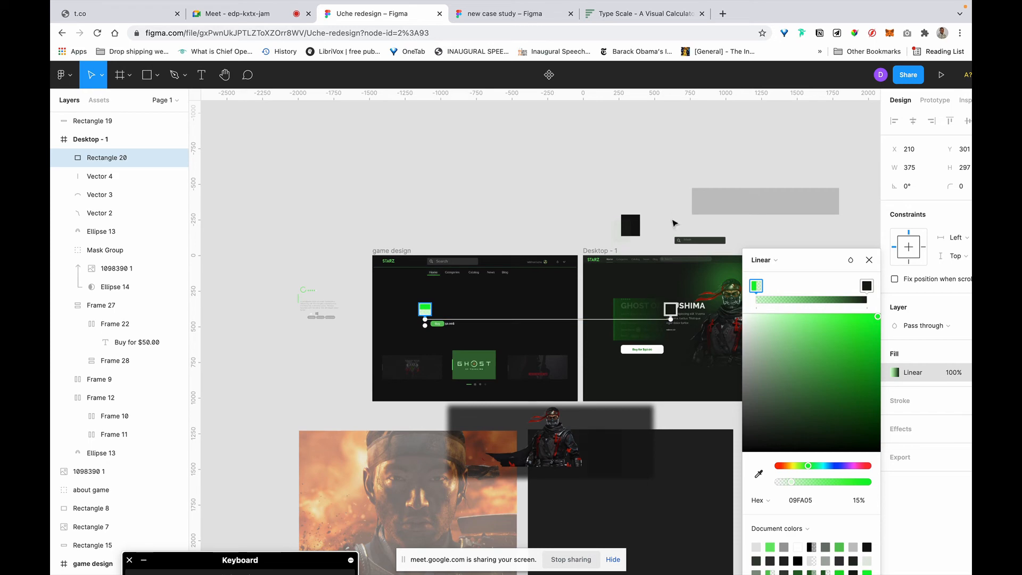
{"action": "key", "text": "Escape"}
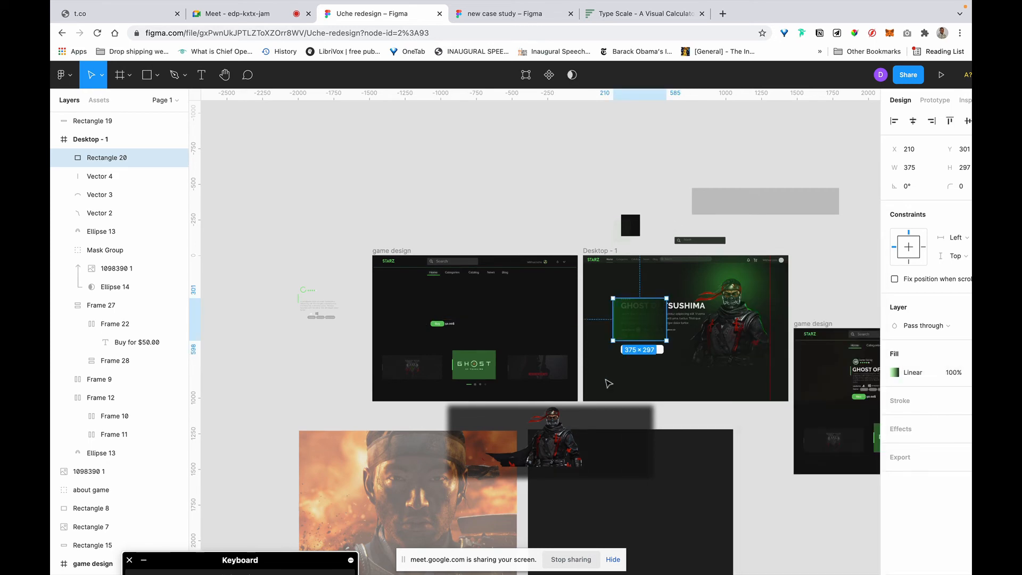
Step: Send the gradient panel backward to the bottom of the Desktop - 1 layers, behind the hero text, and deselect it
{"action": "scroll", "coordinate": [610, 384], "scroll_direction": "up", "scroll_amount": 5}
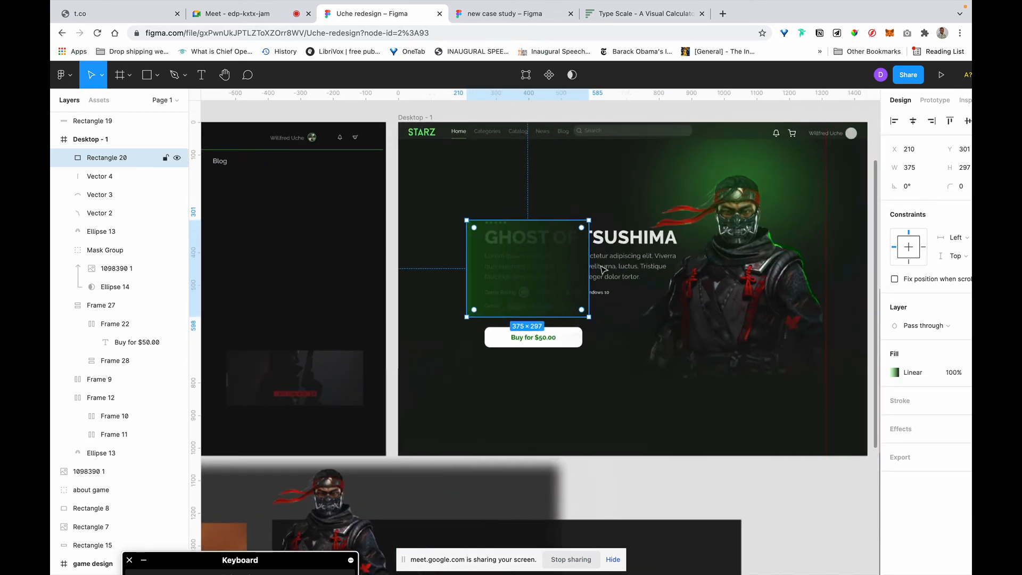
{"action": "scroll", "coordinate": [492, 282], "scroll_direction": "right", "scroll_amount": 2}
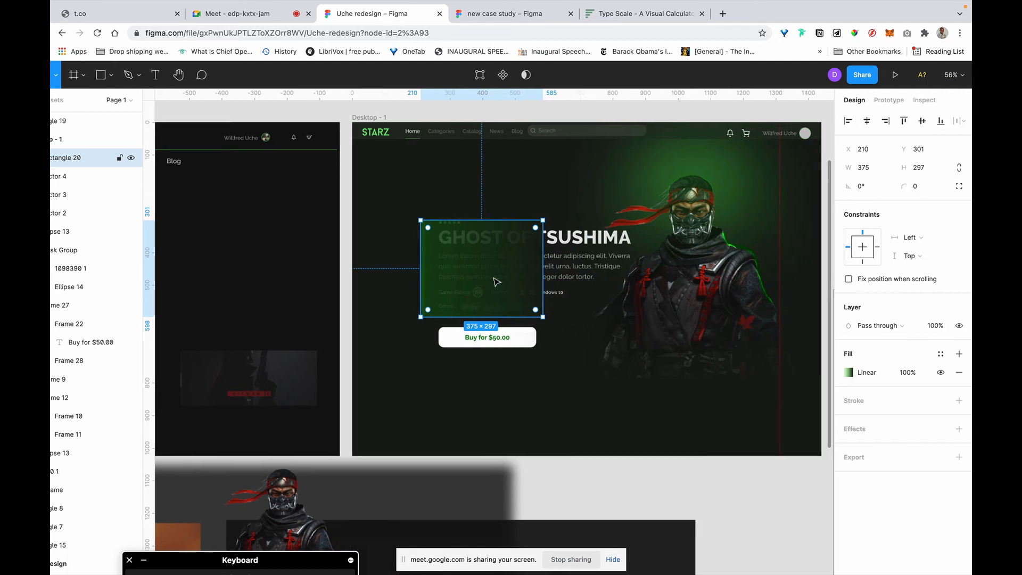
{"action": "key", "text": "super+bracketleft"}
{"action": "key", "text": "super+bracketleft"}
{"action": "key", "text": "super+bracketleft"}
{"action": "key", "text": "super+bracketleft"}
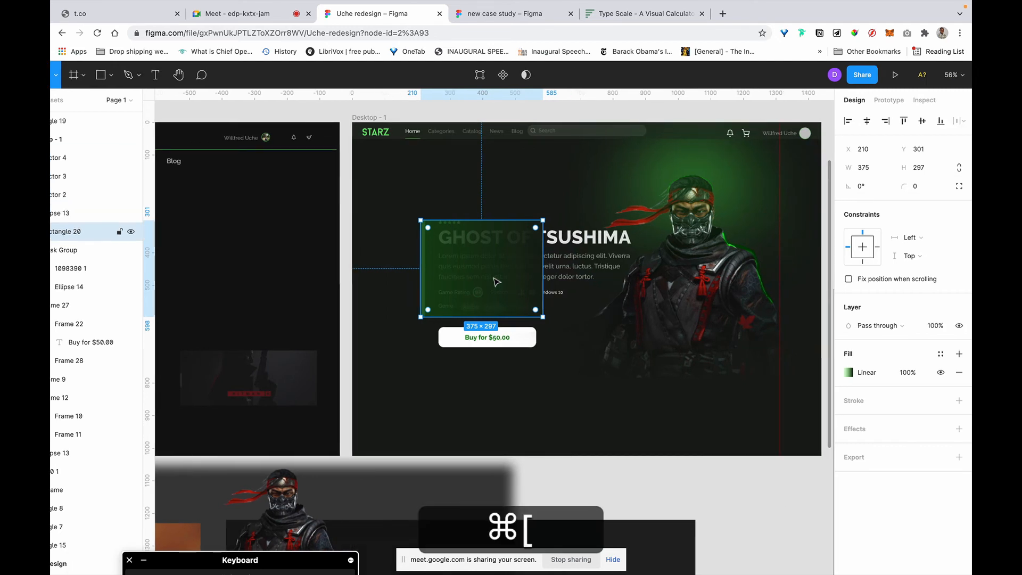
{"action": "key", "text": "super+bracketleft"}
{"action": "key", "text": "super+bracketleft"}
{"action": "key", "text": "super+bracketleft"}
{"action": "key", "text": "super+bracketleft"}
{"action": "key", "text": "super+bracketleft"}
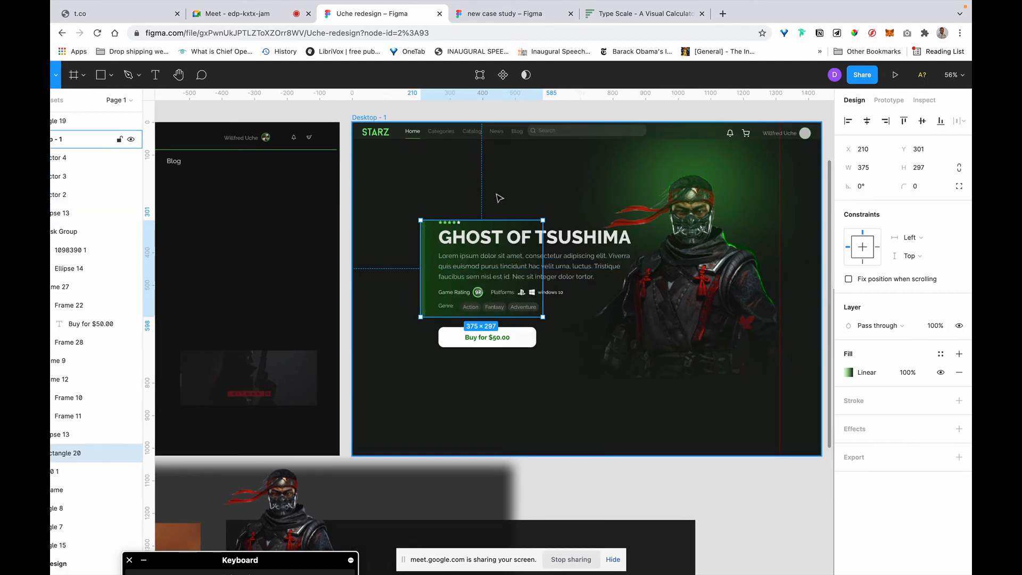
{"action": "scroll", "coordinate": [398, 272], "scroll_direction": "left", "scroll_amount": 2}
{"action": "left_click", "coordinate": [398, 273]}
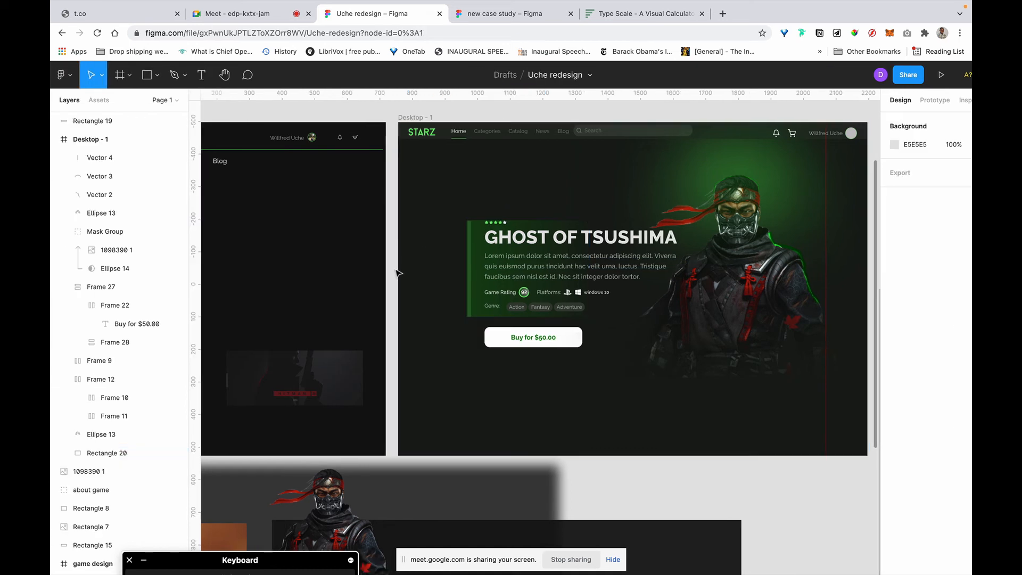
Step: Add an effect to the gradient panel and change its type from drop shadow to layer blur
{"action": "left_click", "coordinate": [490, 304]}
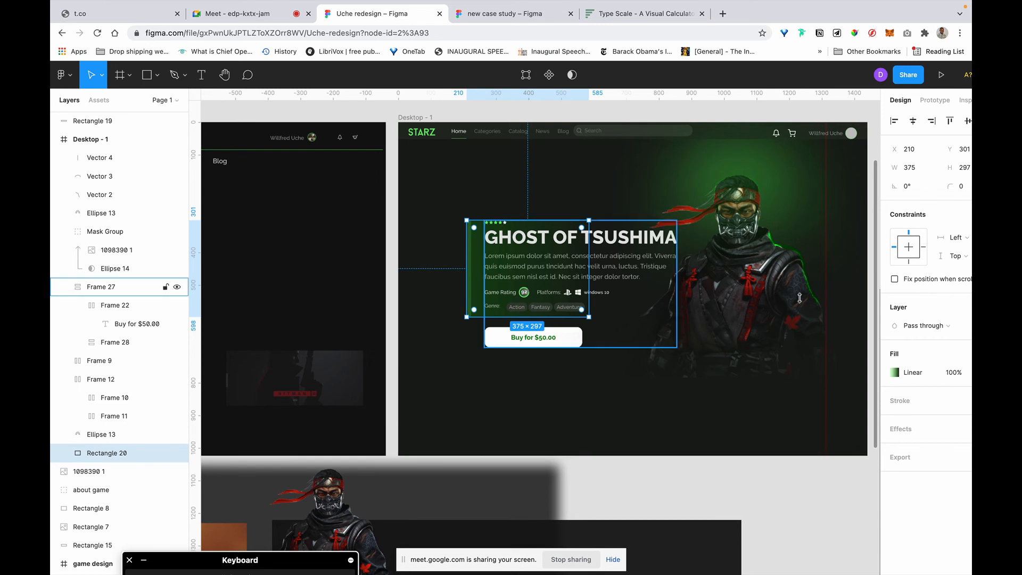
{"action": "scroll", "coordinate": [618, 306], "scroll_direction": "right", "scroll_amount": 5}
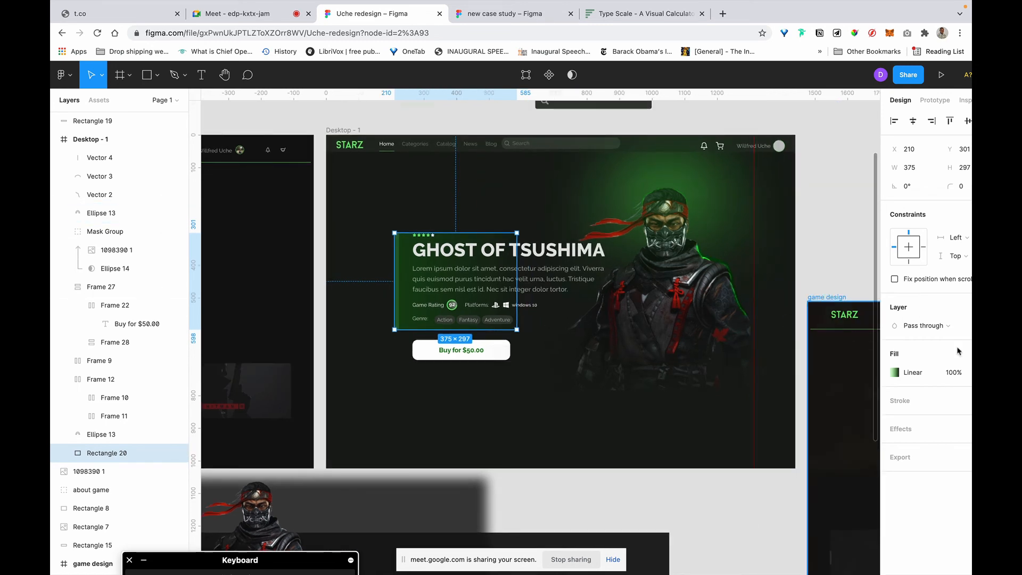
{"action": "left_click", "coordinate": [885, 429]}
{"action": "scroll", "coordinate": [643, 344], "scroll_direction": "left", "scroll_amount": 5}
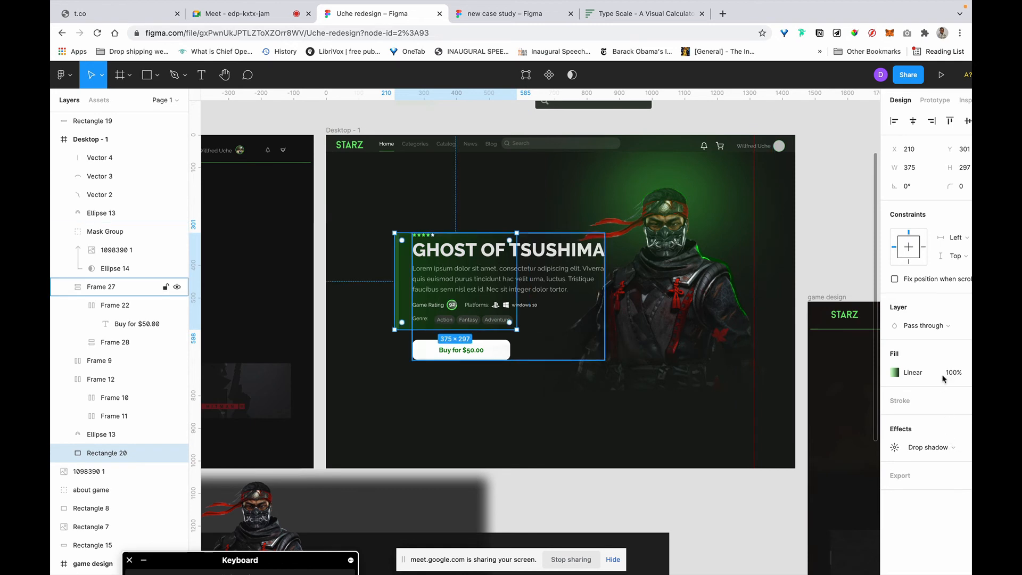
{"action": "scroll", "coordinate": [943, 378], "scroll_direction": "right", "scroll_amount": 5}
{"action": "left_click", "coordinate": [848, 447]}
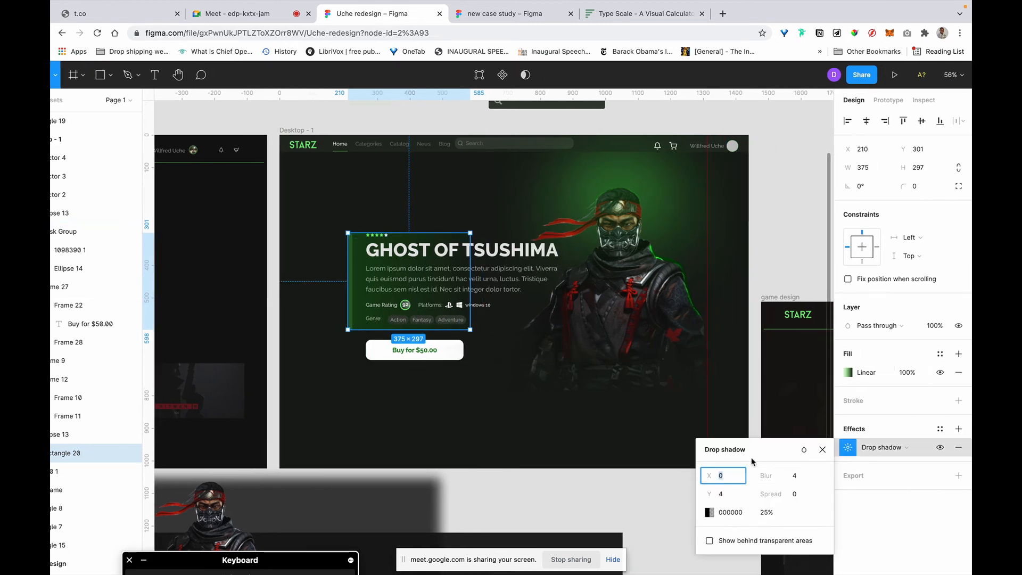
{"action": "left_click", "coordinate": [895, 449]}
{"action": "scroll", "coordinate": [893, 462], "scroll_direction": "left", "scroll_amount": 2}
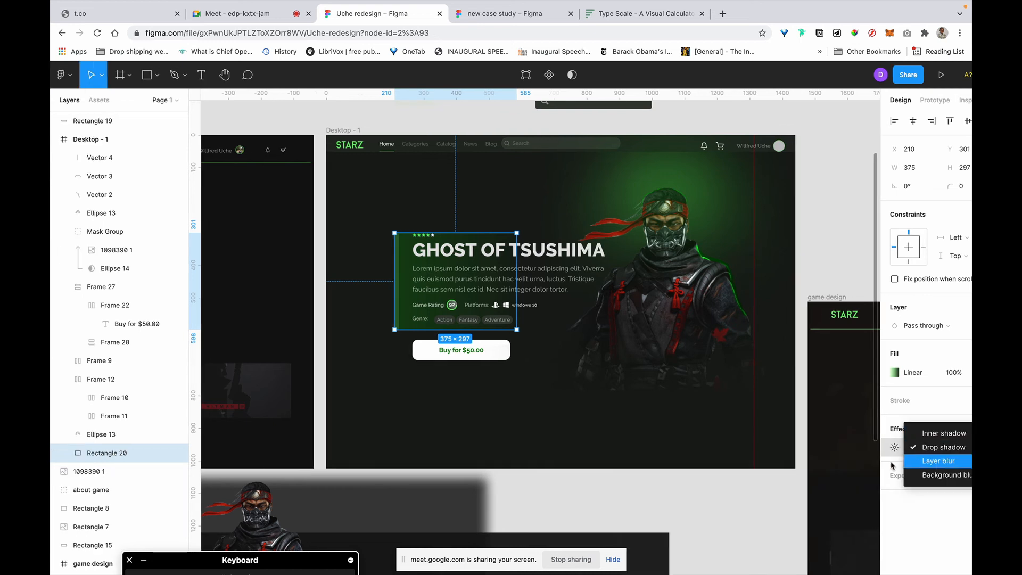
{"action": "left_click", "coordinate": [938, 461]}
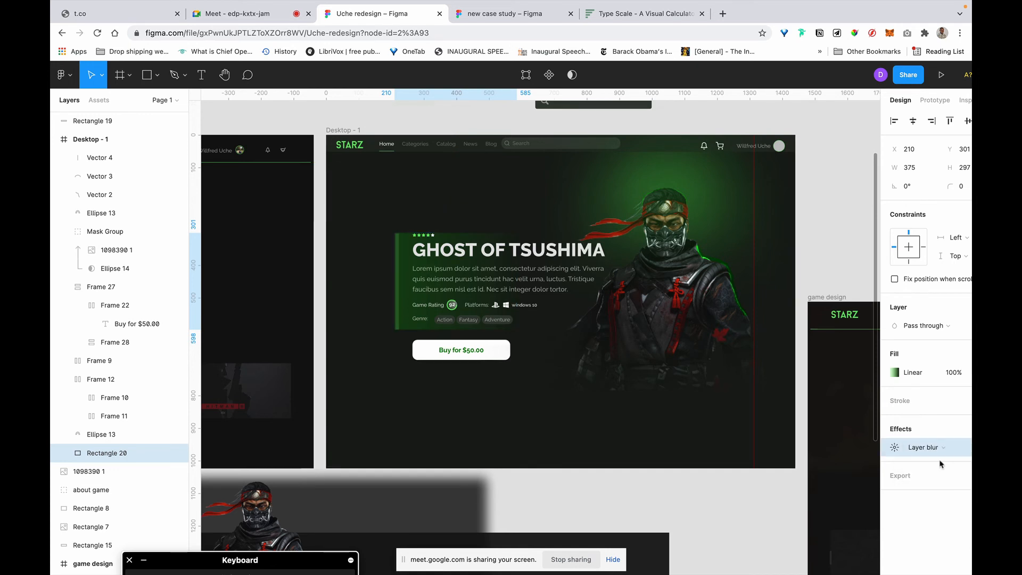
Step: Set the gradient panel's layer blur to 255
{"action": "scroll", "coordinate": [887, 417], "scroll_direction": "right", "scroll_amount": 2}
{"action": "scroll", "coordinate": [887, 417], "scroll_direction": "right", "scroll_amount": 2}
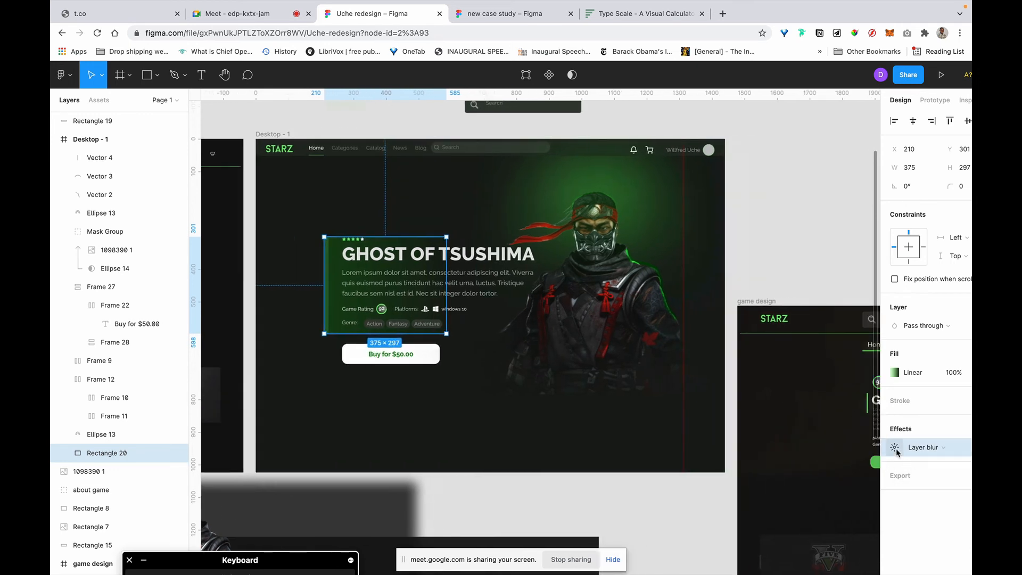
{"action": "left_click", "coordinate": [895, 447]}
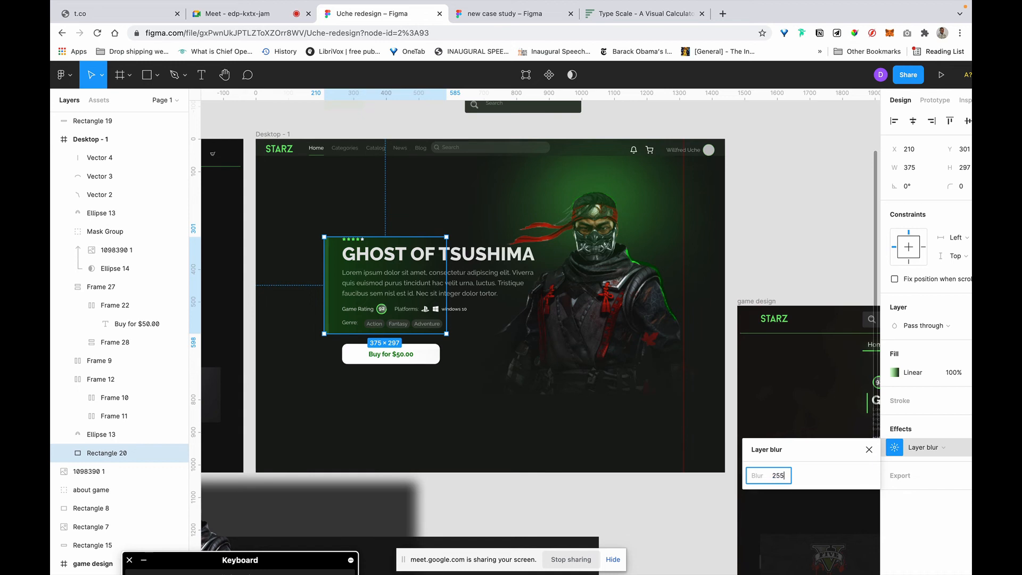
{"action": "type", "text": "255"}
{"action": "key", "text": "Return"}
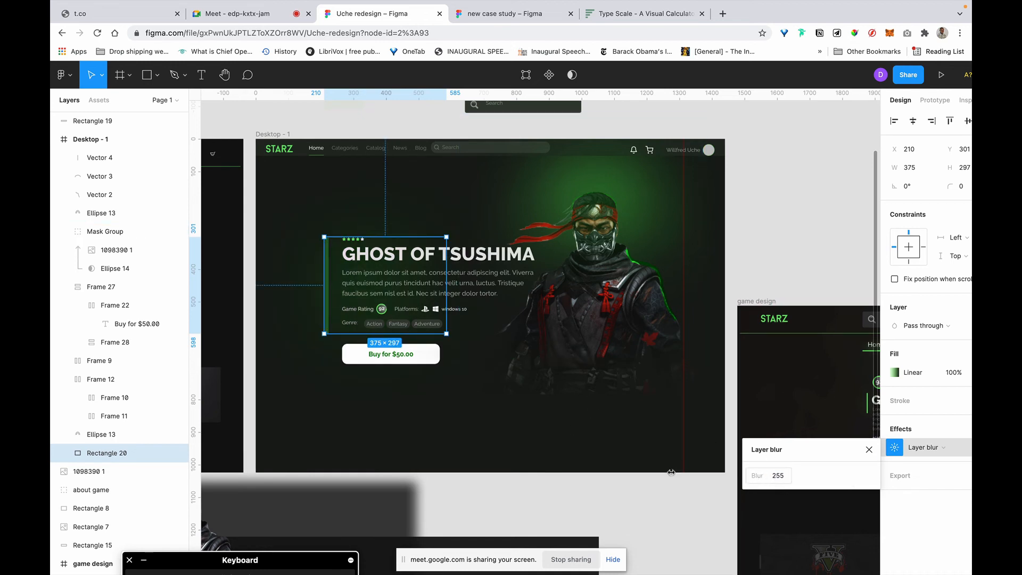
Step: Reduce the gradient panel's layer blur to 155
{"action": "key", "text": "ctrl+super+f"}
{"action": "left_click", "coordinate": [784, 482]}
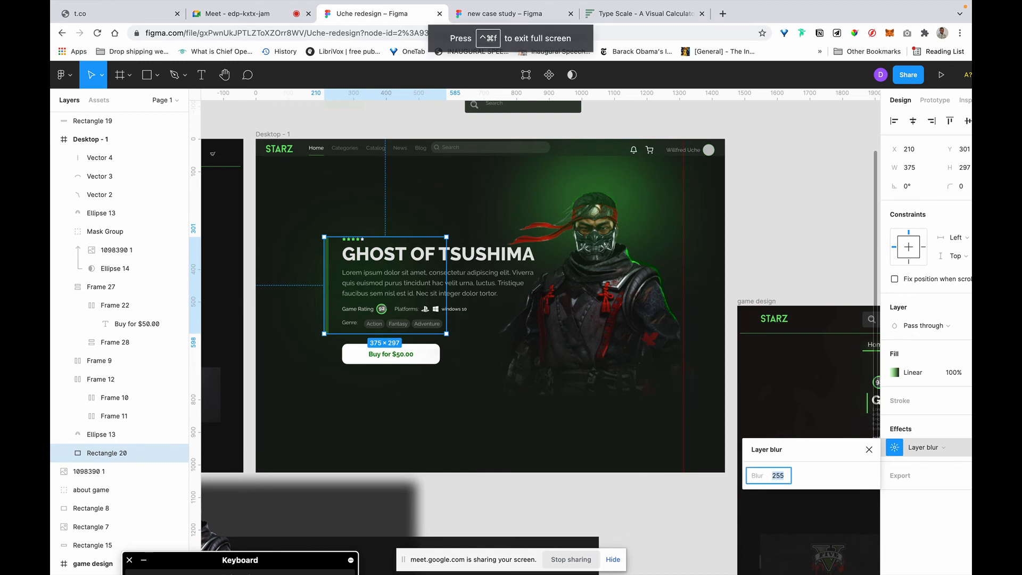
{"action": "type", "text": "155"}
{"action": "key", "text": "Return"}
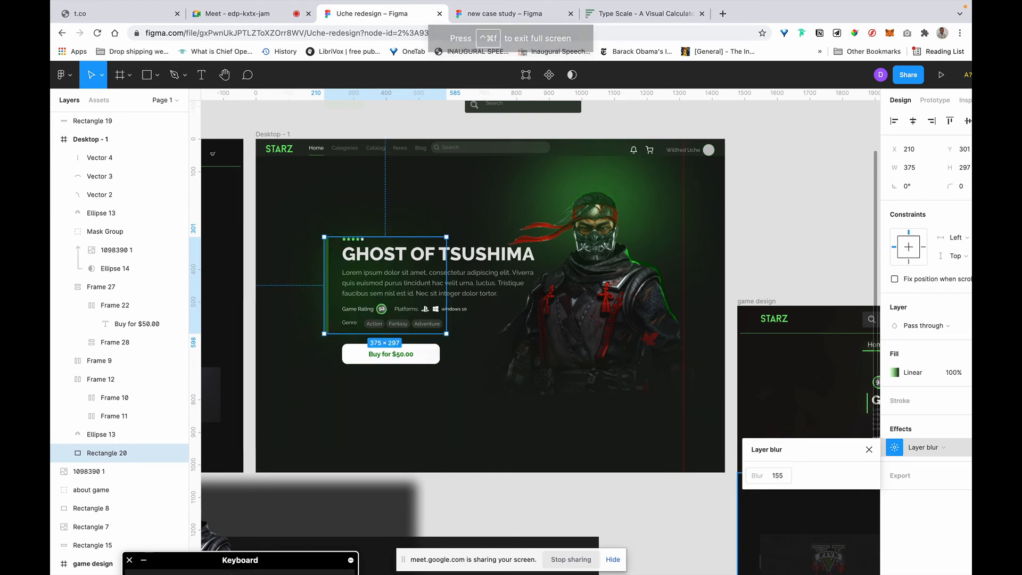
Step: Set the gradient panel's layer blur to 98 and deselect it
{"action": "left_click", "coordinate": [780, 483]}
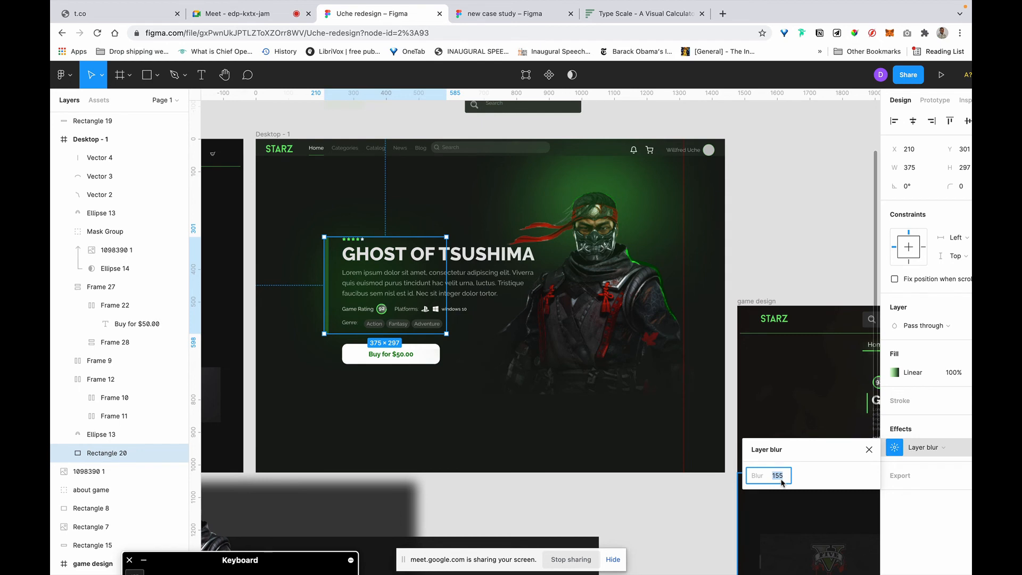
{"action": "key", "text": "Return"}
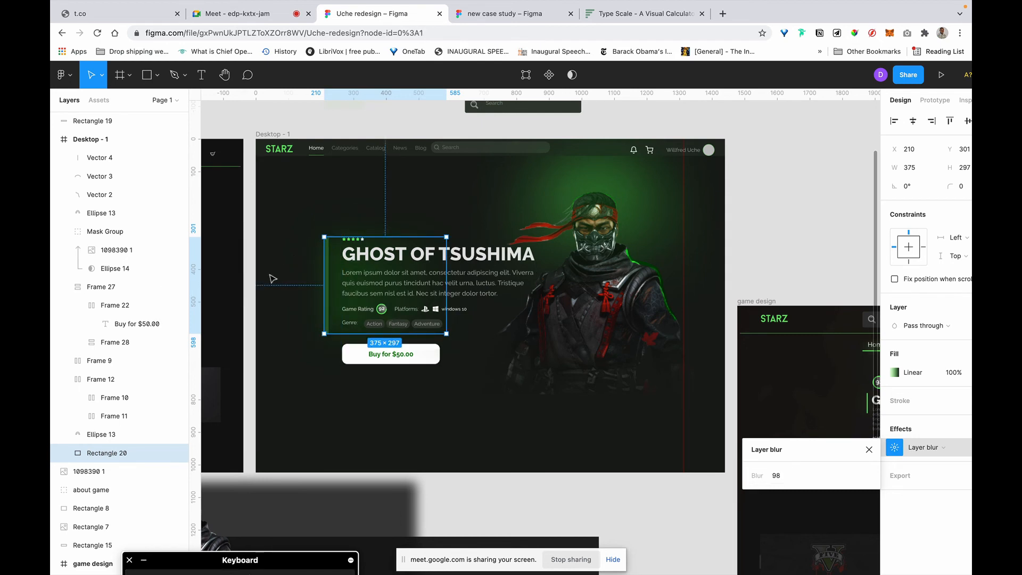
{"action": "left_click", "coordinate": [272, 277]}
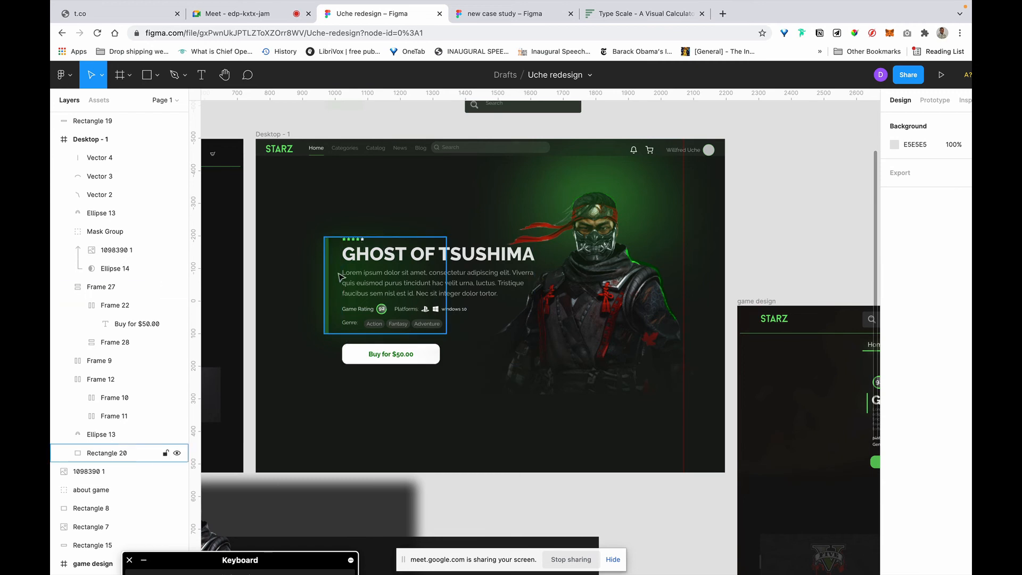
{"action": "left_click", "coordinate": [324, 250]}
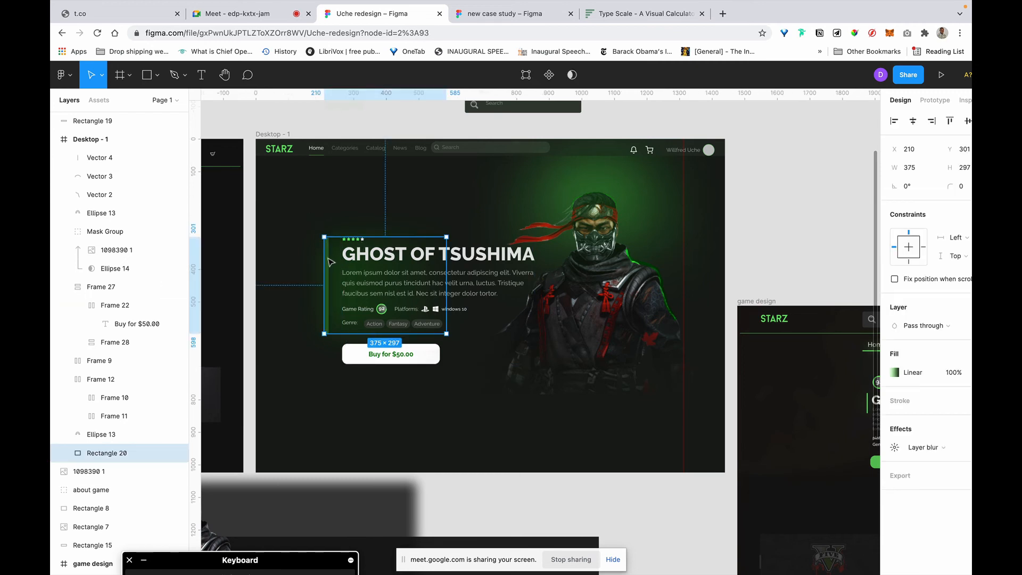
{"action": "key", "text": "Escape"}
{"action": "left_click", "coordinate": [326, 263]}
{"action": "key", "text": "Escape"}
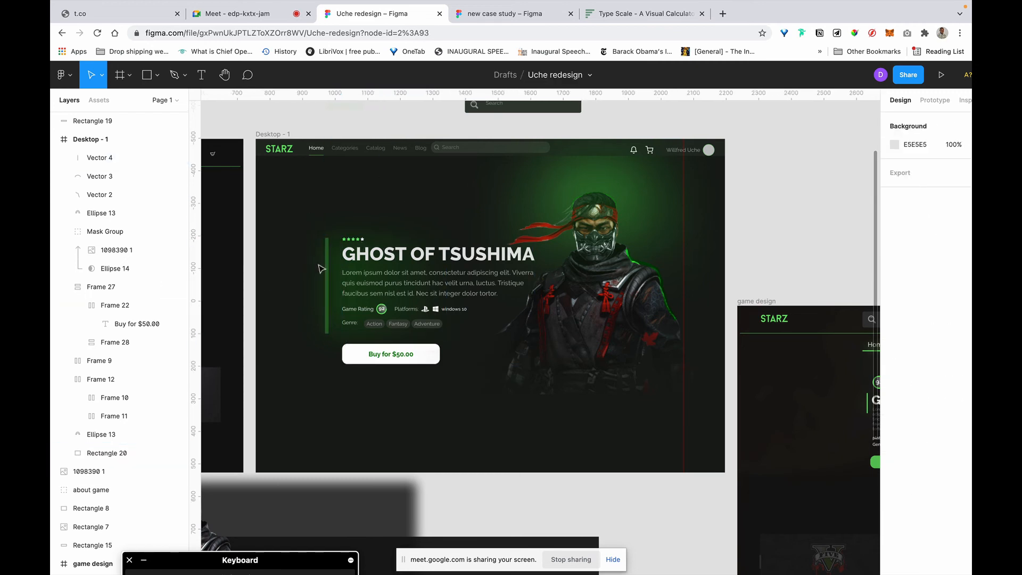
Step: Set the stroke colour of the vertical accent line beside the hero text to 09FA05
{"action": "left_click", "coordinate": [328, 273]}
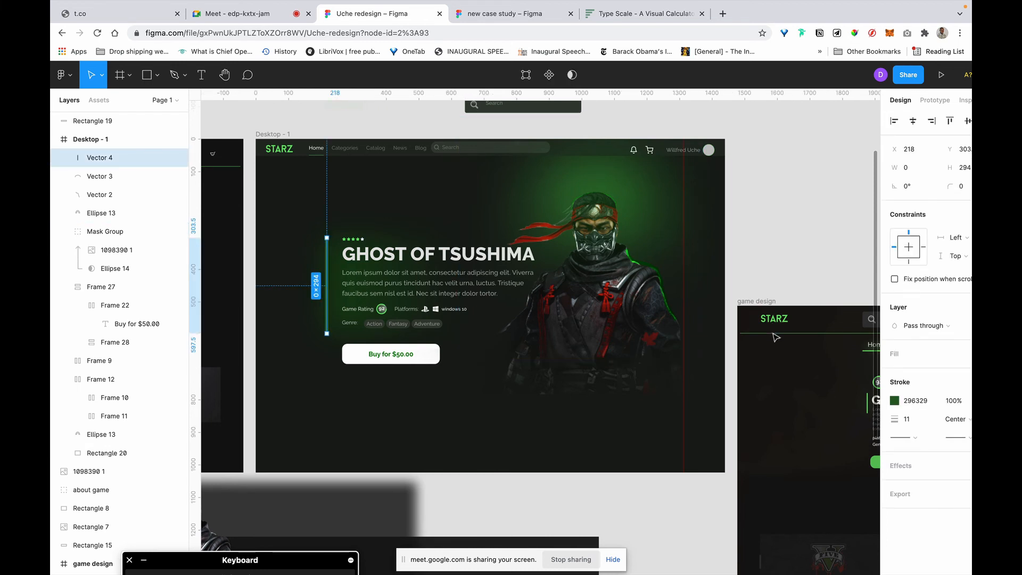
{"action": "left_click", "coordinate": [921, 401]}
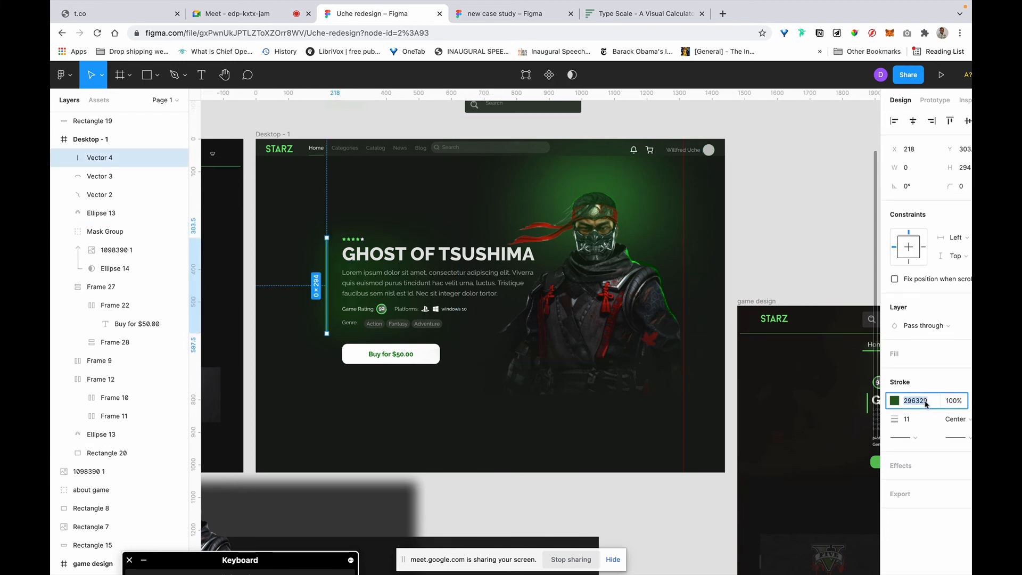
{"action": "type", "text": "09FA05"}
{"action": "key", "text": "Return"}
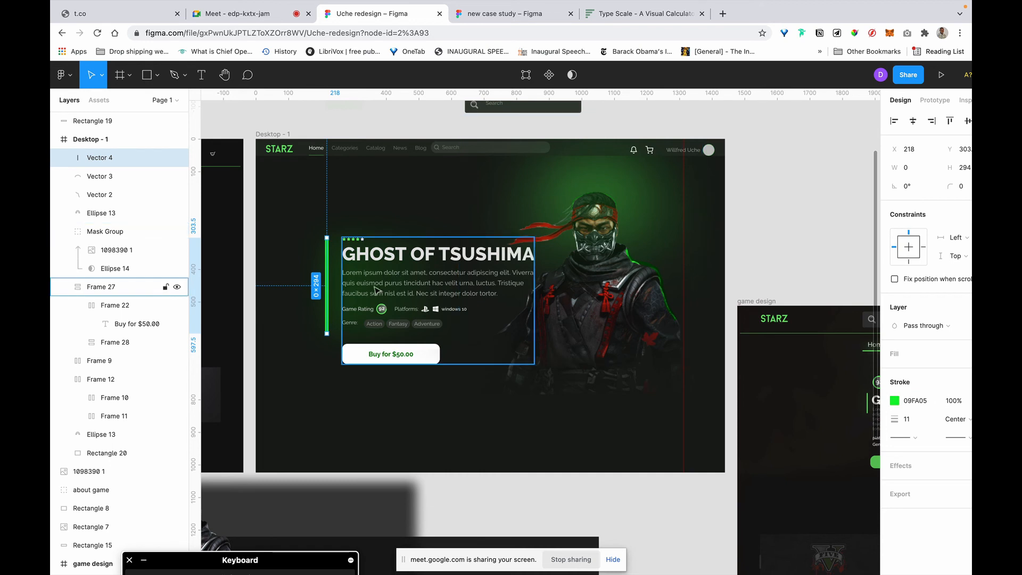
Step: Soften the accent line's stroke to the muted green 5DBF5C, switch its colour values to HSL, and deselect the line
{"action": "left_click", "coordinate": [895, 404]}
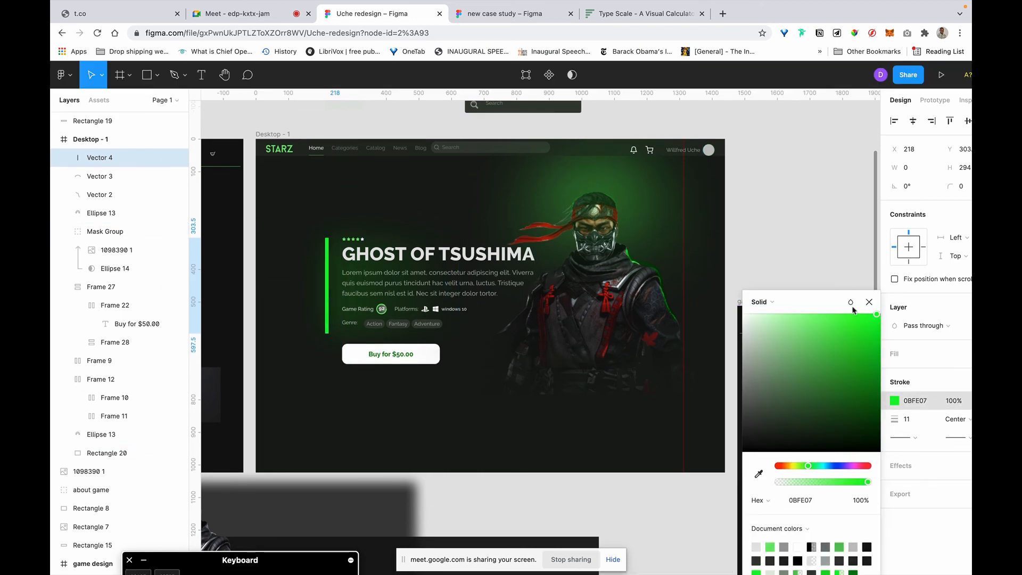
{"action": "mouse_move", "coordinate": [878, 293]}
{"action": "left_mouse_down"}
{"action": "mouse_move", "coordinate": [790, 356]}
{"action": "mouse_move", "coordinate": [786, 343]}
{"action": "mouse_move", "coordinate": [797, 340]}
{"action": "left_mouse_up"}
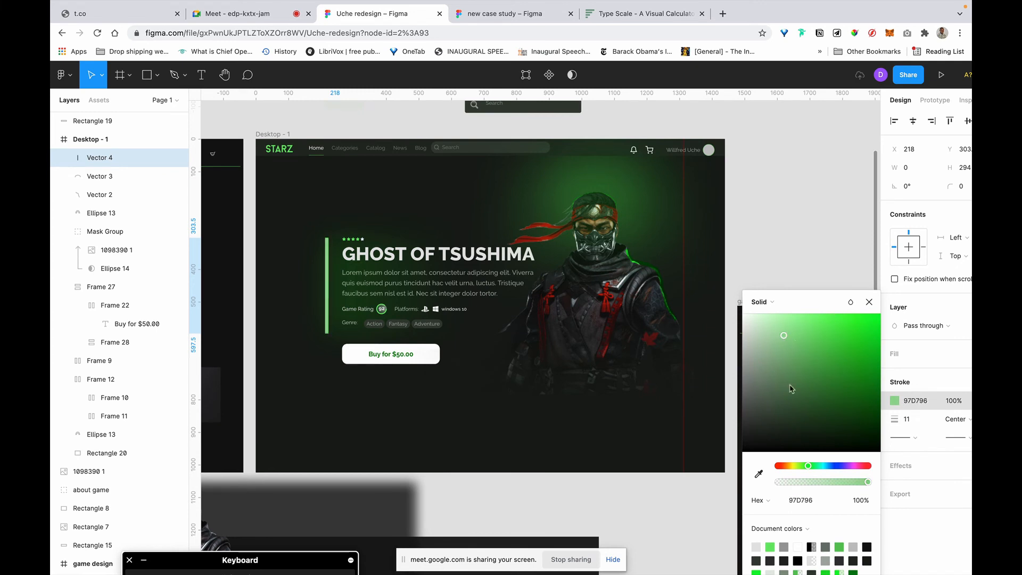
{"action": "left_click", "coordinate": [765, 503]}
{"action": "left_click", "coordinate": [771, 542]}
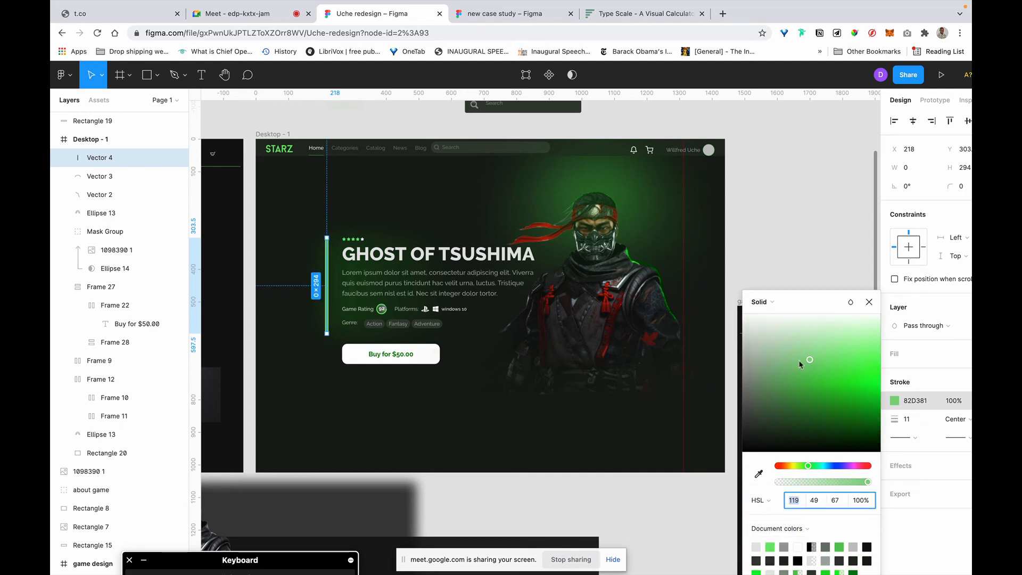
{"action": "mouse_move", "coordinate": [790, 361]}
{"action": "left_mouse_down"}
{"action": "mouse_move", "coordinate": [786, 353]}
{"action": "mouse_move", "coordinate": [799, 346]}
{"action": "mouse_move", "coordinate": [780, 380]}
{"action": "mouse_move", "coordinate": [804, 383]}
{"action": "left_mouse_up"}
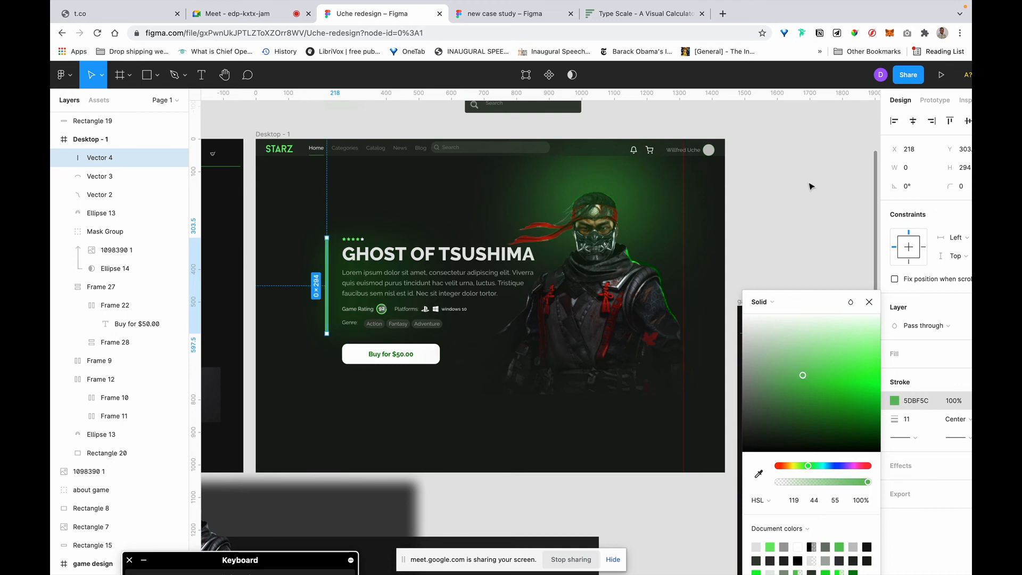
{"action": "left_click", "coordinate": [810, 186]}
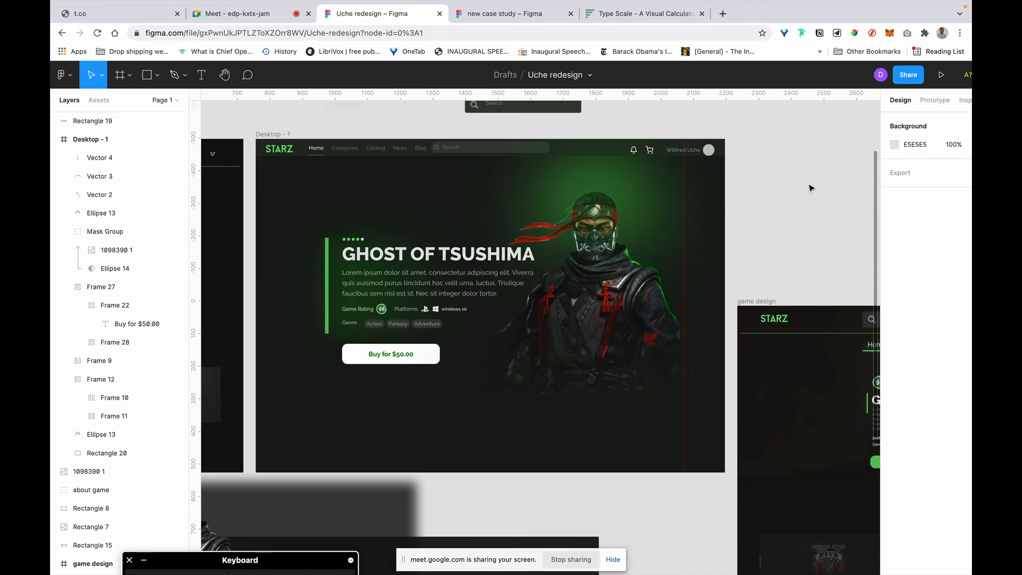
Step: Move the dark overlay rectangles off the GTA V and Hitman thumbnails to the empty canvas below the game design frame
{"action": "scroll", "coordinate": [810, 187], "scroll_direction": "down", "scroll_amount": 5}
{"action": "scroll", "coordinate": [774, 187], "scroll_direction": "right", "scroll_amount": 3}
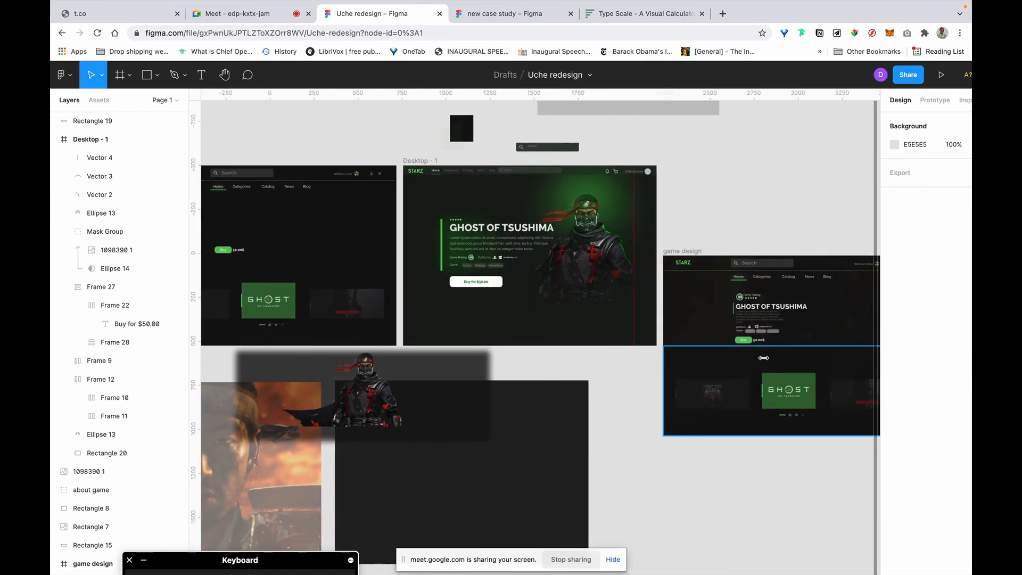
{"action": "scroll", "coordinate": [764, 357], "scroll_direction": "right", "scroll_amount": 3}
{"action": "scroll", "coordinate": [736, 394], "scroll_direction": "up", "scroll_amount": 5}
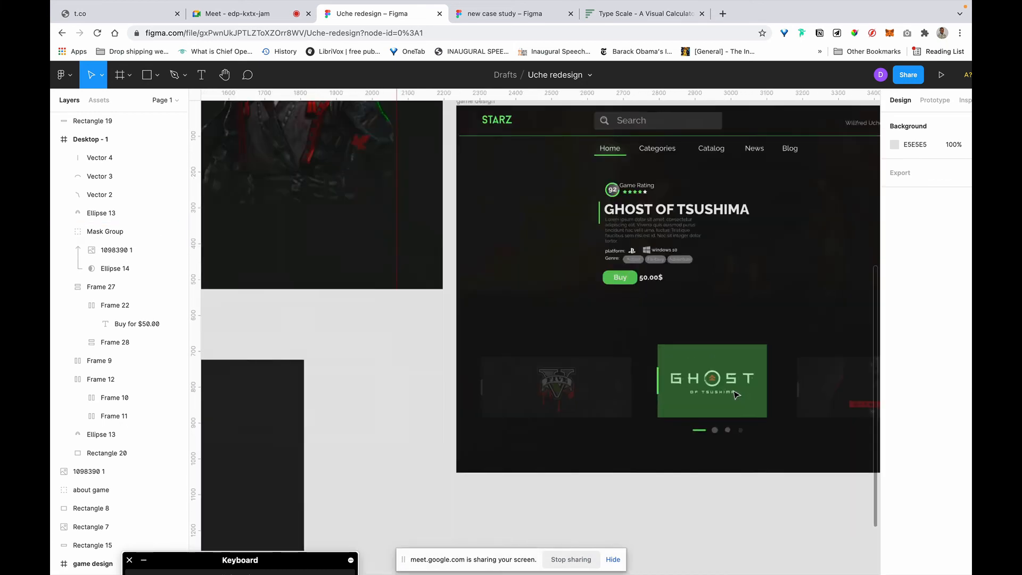
{"action": "scroll", "coordinate": [737, 394], "scroll_direction": "down", "scroll_amount": 5}
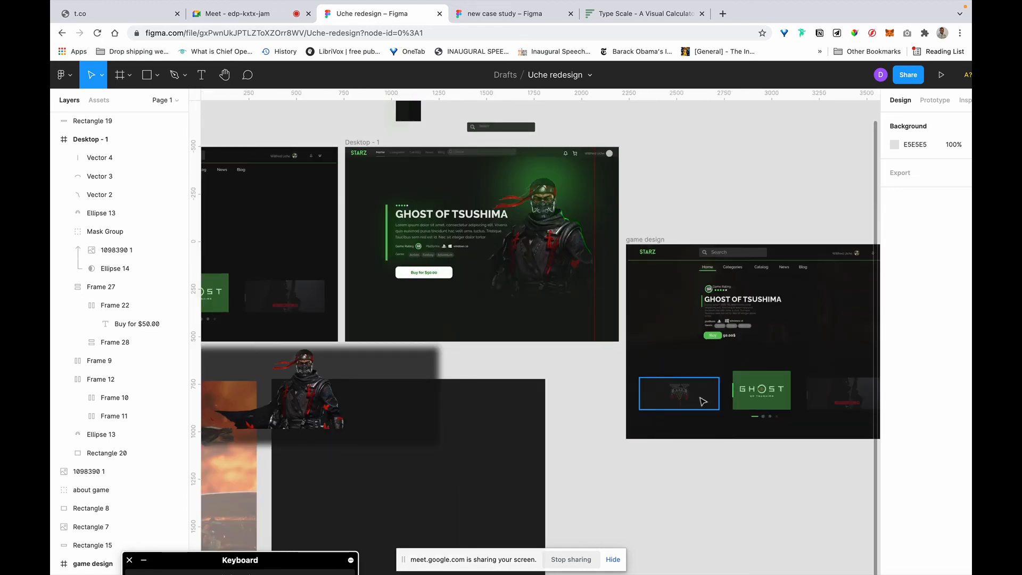
{"action": "left_click_drag", "start_coordinate": [678, 401], "coordinate": [673, 483]}
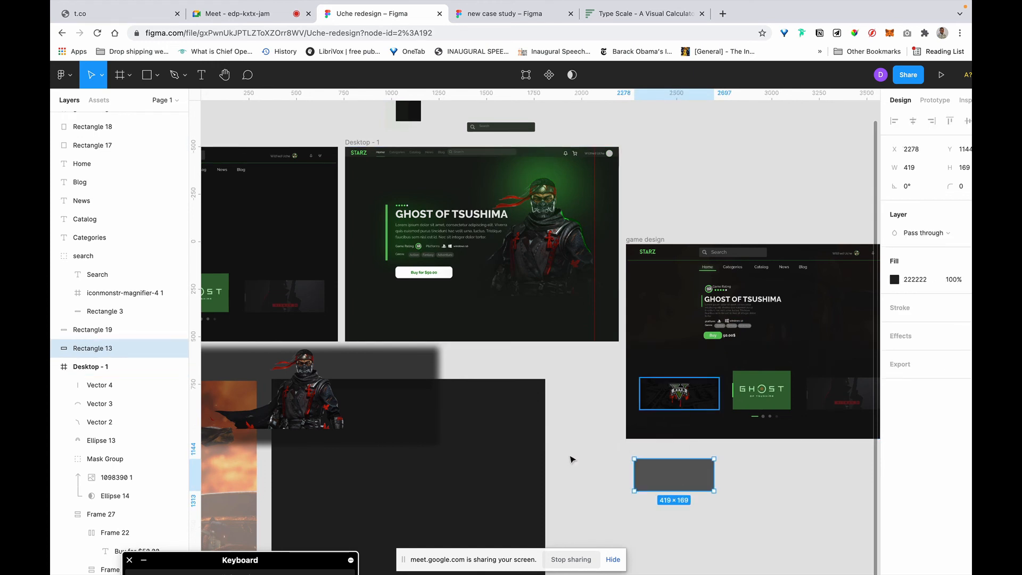
{"action": "left_click", "coordinate": [679, 394]}
{"action": "scroll", "coordinate": [533, 472], "scroll_direction": "right", "scroll_amount": 1}
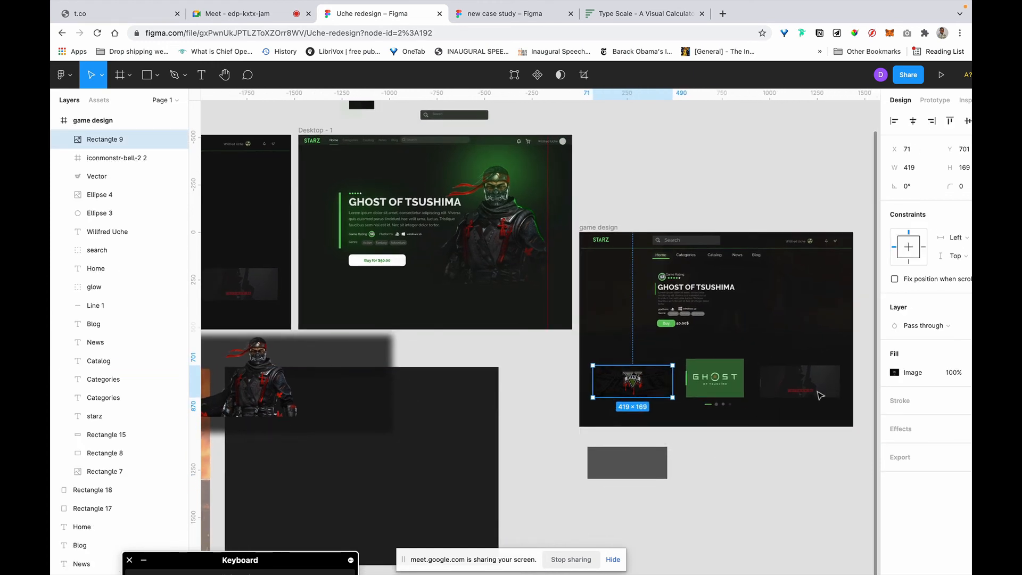
{"action": "left_click_drag", "start_coordinate": [800, 384], "coordinate": [797, 464]}
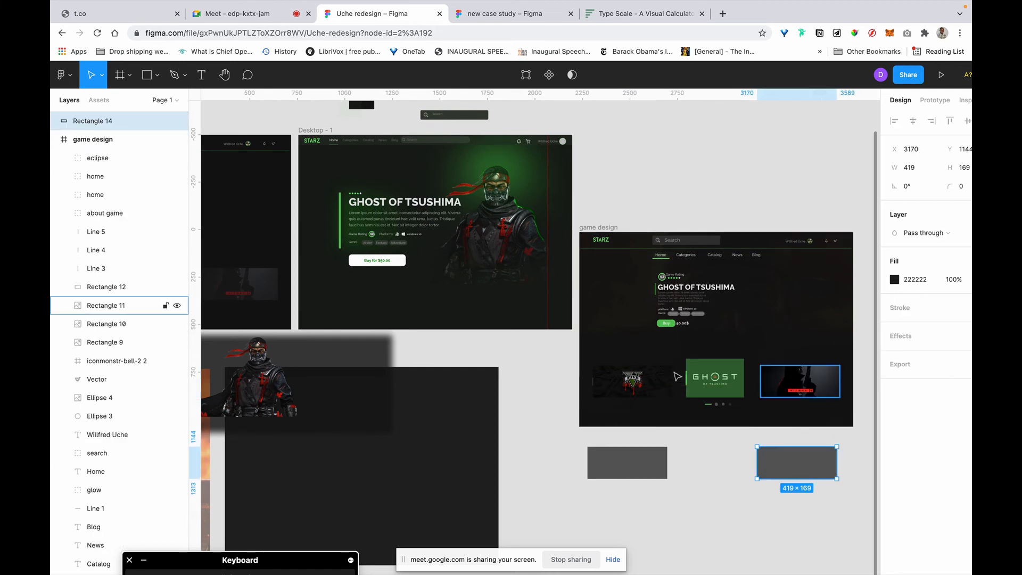
Step: Duplicate the GTA V and Hitman images together into the Desktop - 1 frame, below the Buy for $50.00 button
{"action": "left_click", "coordinate": [799, 381]}
{"action": "left_click", "coordinate": [635, 380], "text": "shift"}
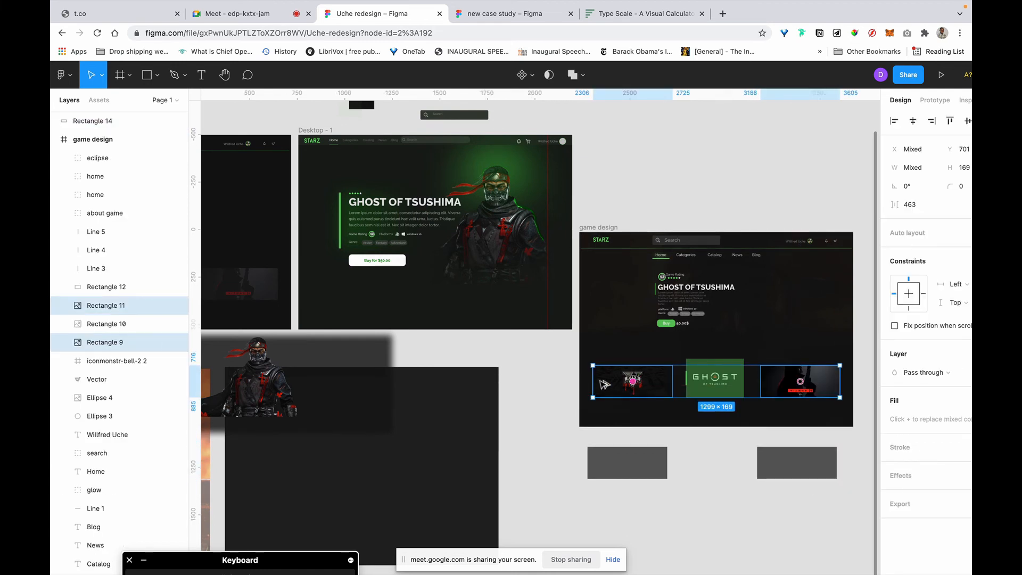
{"action": "left_click_drag", "start_coordinate": [604, 384], "coordinate": [357, 302]}
{"action": "scroll", "coordinate": [356, 302], "scroll_direction": "up", "scroll_amount": 5}
Step: Stretch the copied GTA V and Hitman images in Desktop - 1 downward to a height of 219 each
{"action": "left_click", "coordinate": [362, 303]}
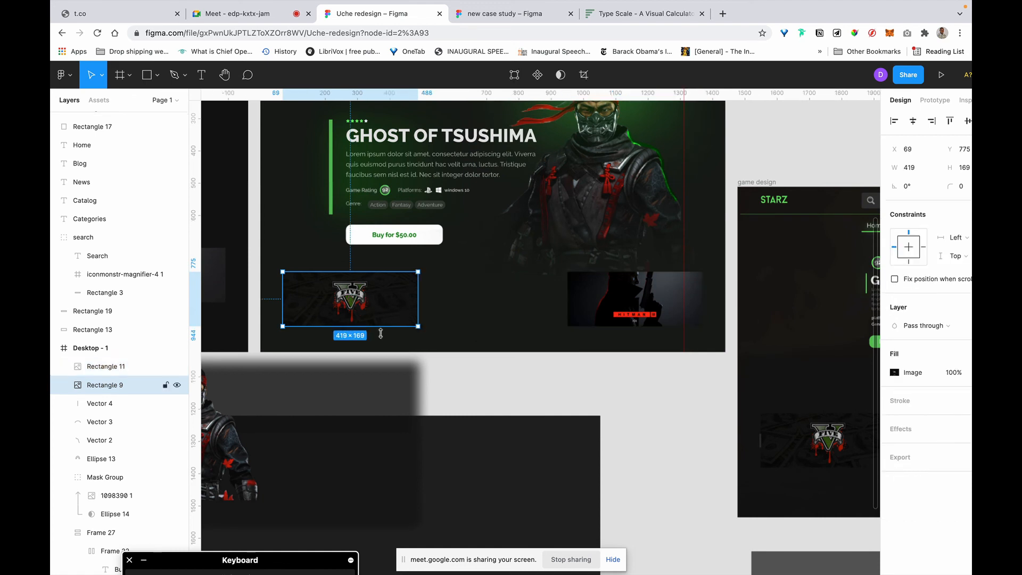
{"action": "left_click_drag", "start_coordinate": [372, 327], "coordinate": [368, 342]}
{"action": "left_click_drag", "start_coordinate": [363, 272], "coordinate": [361, 271]}
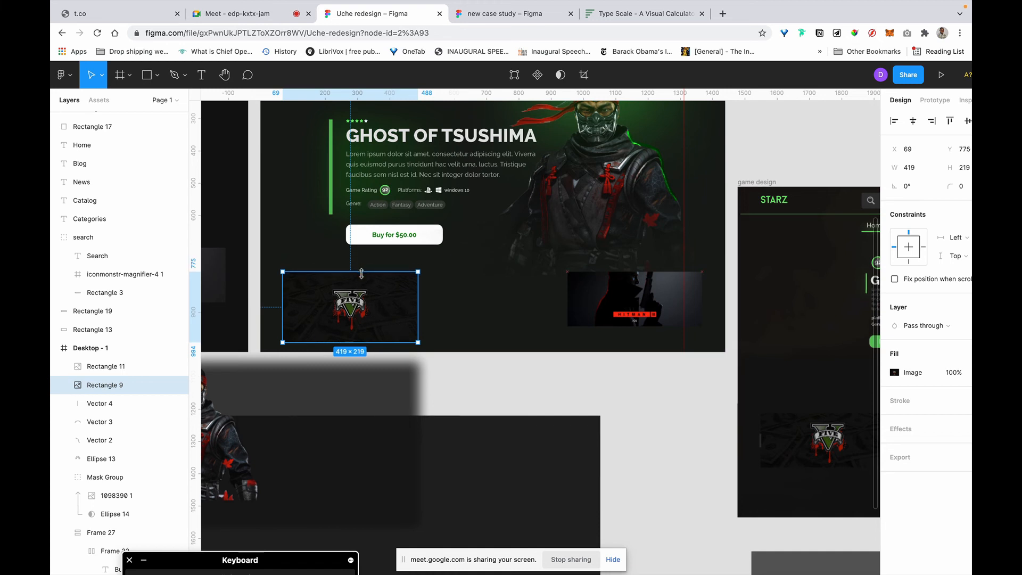
{"action": "left_click", "coordinate": [607, 303]}
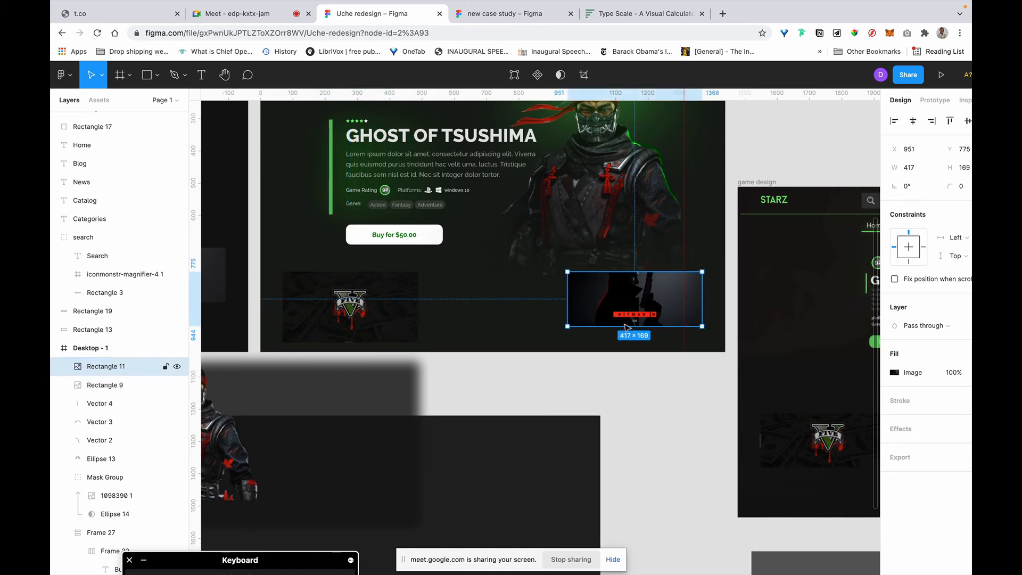
{"action": "left_click_drag", "start_coordinate": [623, 326], "coordinate": [623, 343]}
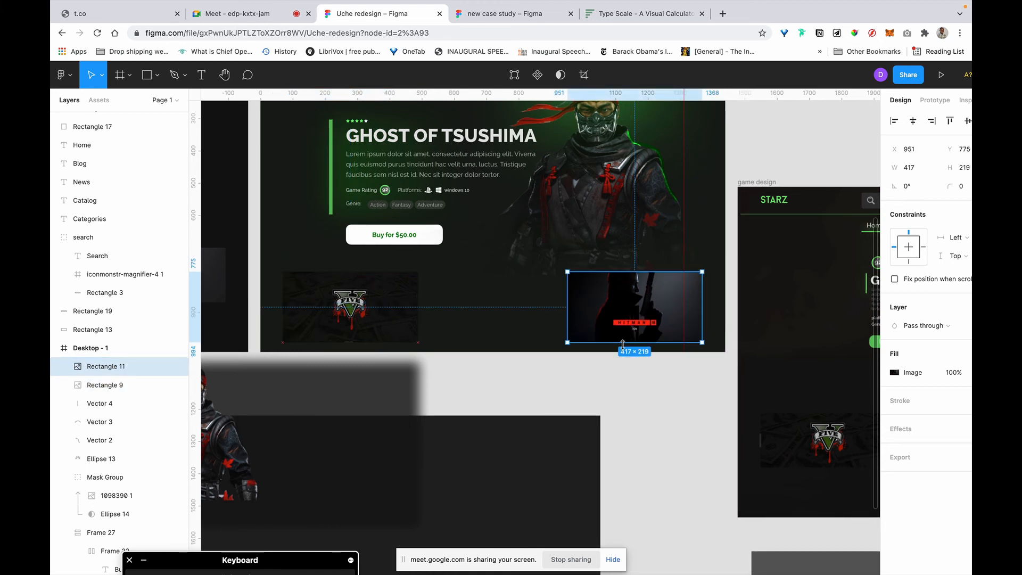
Step: Set the Hitman image's width to 419 to match the GTA V image, and clear the selection
{"action": "left_click", "coordinate": [350, 318]}
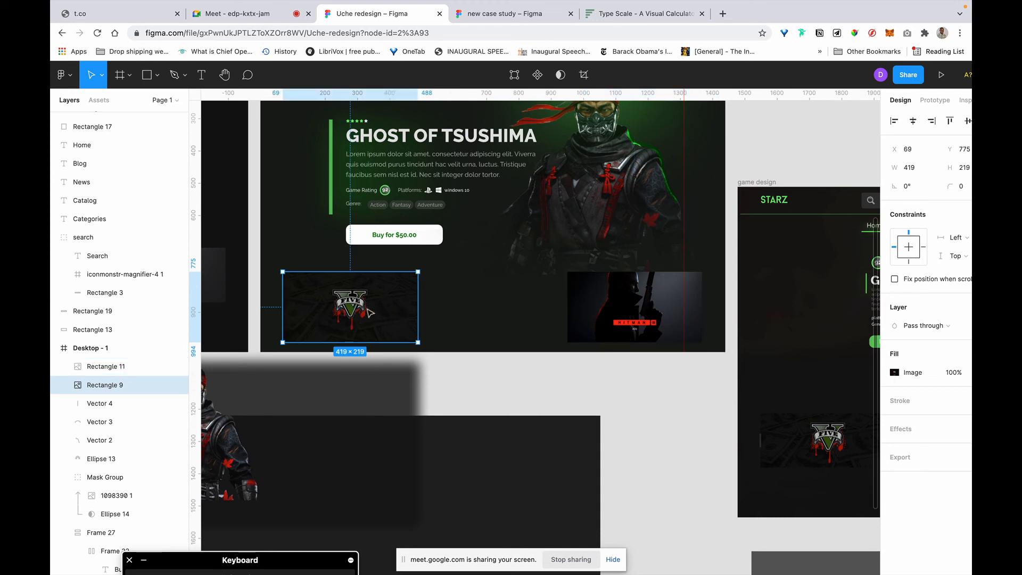
{"action": "scroll", "coordinate": [965, 214], "scroll_direction": "right", "scroll_amount": 2}
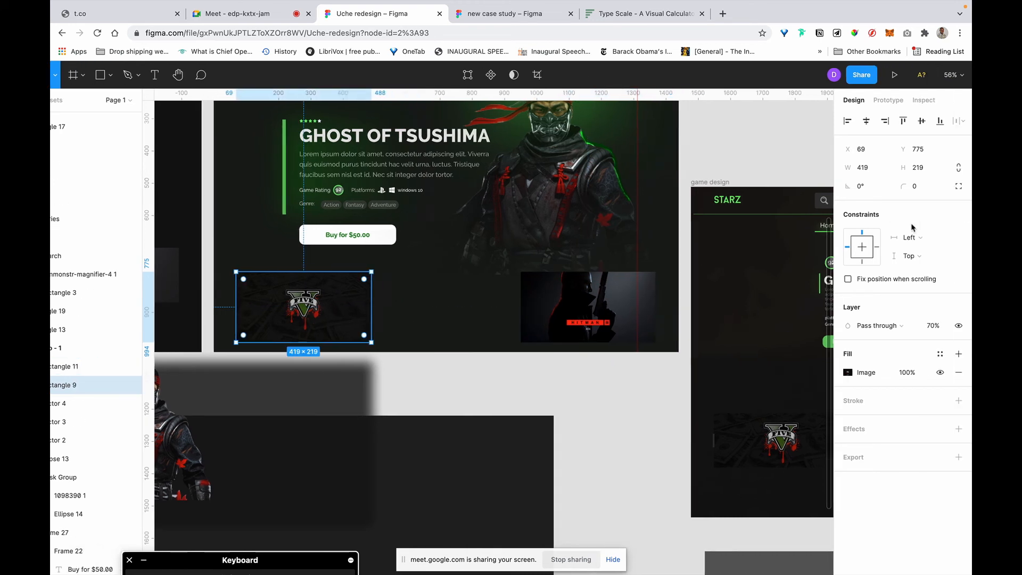
{"action": "left_click", "coordinate": [589, 300]}
{"action": "left_click", "coordinate": [878, 171]}
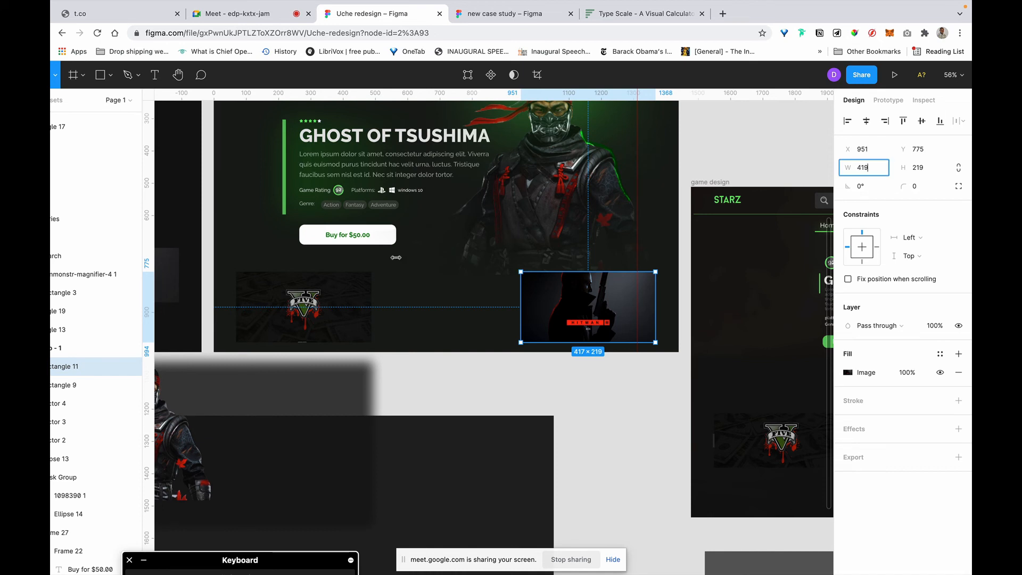
{"action": "type", "text": "419"}
{"action": "scroll", "coordinate": [396, 257], "scroll_direction": "left", "scroll_amount": 2}
{"action": "left_click", "coordinate": [392, 301]}
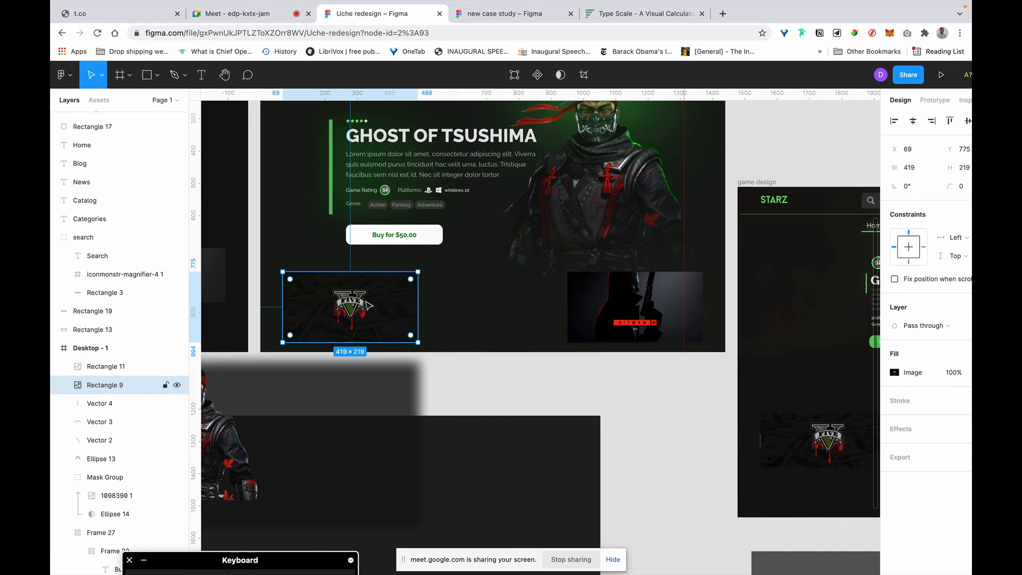
{"action": "left_click", "coordinate": [514, 305]}
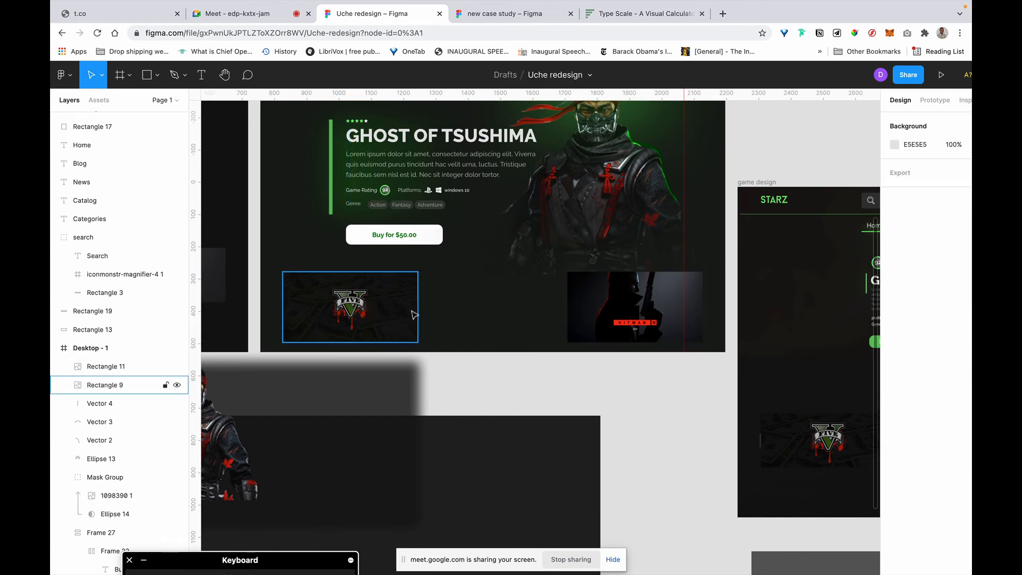
Step: Move the GTA V and Hitman images down together to Y 886, so they run past the bottom edge of Desktop - 1
{"action": "left_click", "coordinate": [585, 301]}
{"action": "left_click", "coordinate": [379, 299], "text": "shift"}
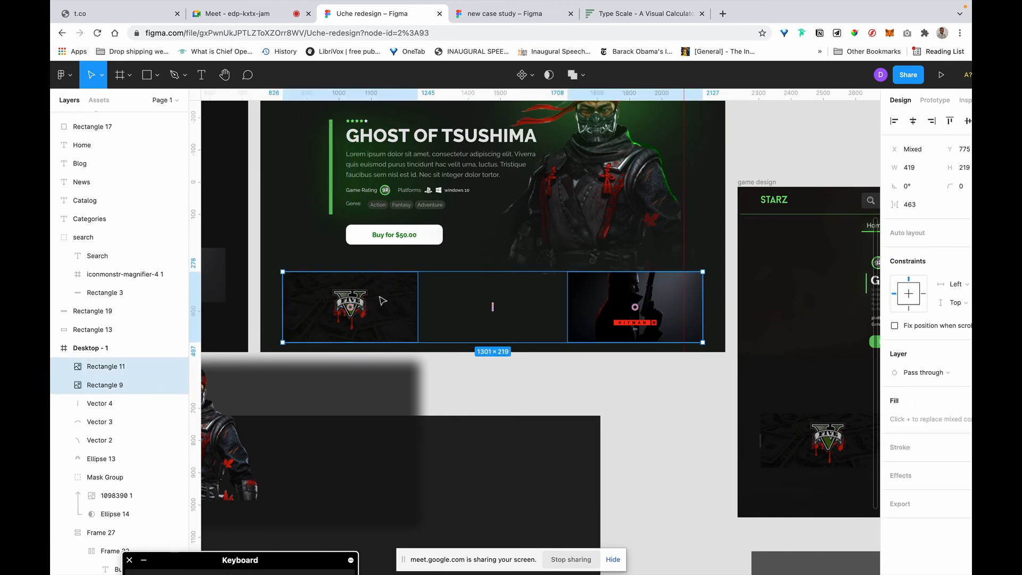
{"action": "left_click_drag", "start_coordinate": [380, 299], "coordinate": [387, 340]}
Step: Duplicate the green overlay of the Ghost of Tsushima thumbnail onto the empty canvas between Desktop - 1 and game design
{"action": "scroll", "coordinate": [668, 347], "scroll_direction": "right", "scroll_amount": 2}
{"action": "scroll", "coordinate": [667, 347], "scroll_direction": "right", "scroll_amount": 5}
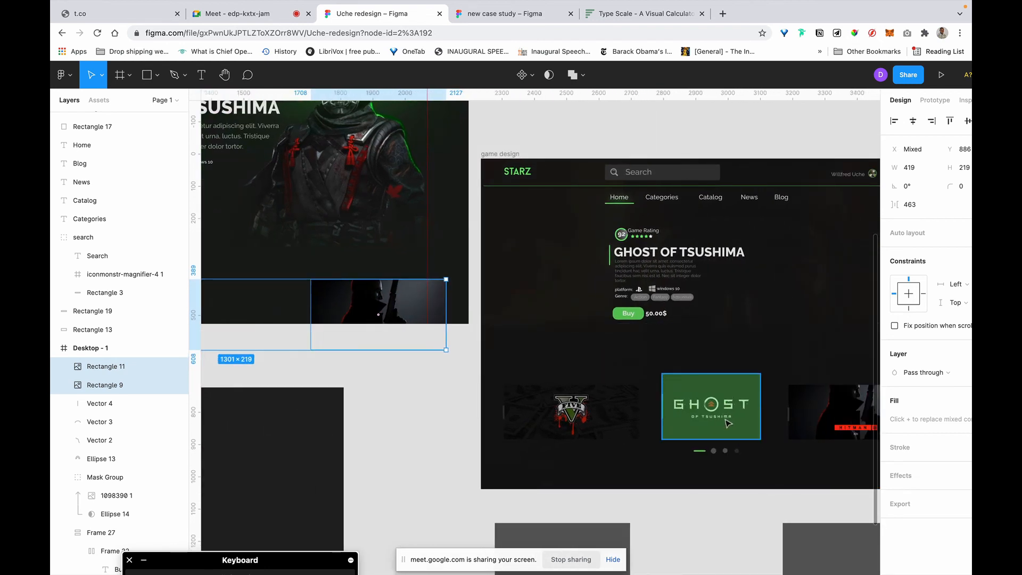
{"action": "left_click", "coordinate": [725, 428]}
{"action": "left_click_drag", "start_coordinate": [357, 350], "coordinate": [513, 415]}
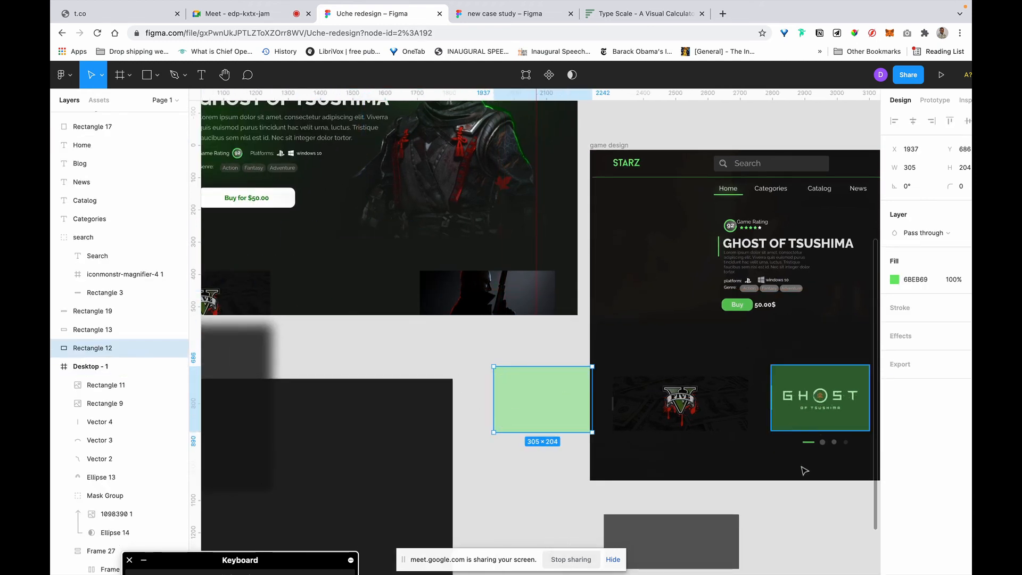
Step: Move the original green overlay down off the Ghost thumbnail and duplicate the uncovered logo image between the two images in Desktop - 1
{"action": "left_click_drag", "start_coordinate": [822, 403], "coordinate": [804, 471]}
{"action": "left_click", "coordinate": [805, 398]}
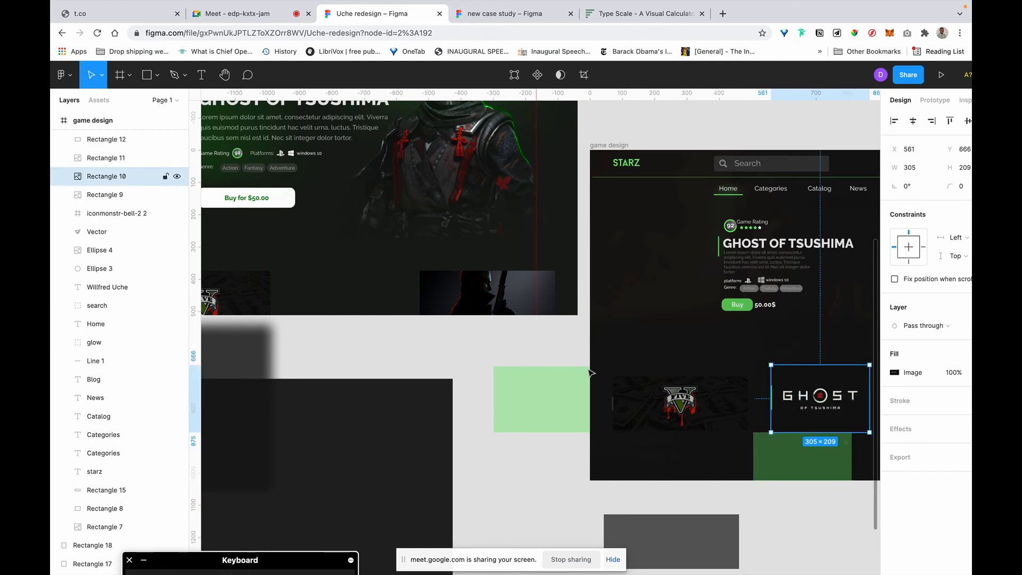
{"action": "left_click_drag", "start_coordinate": [589, 370], "coordinate": [318, 296]}
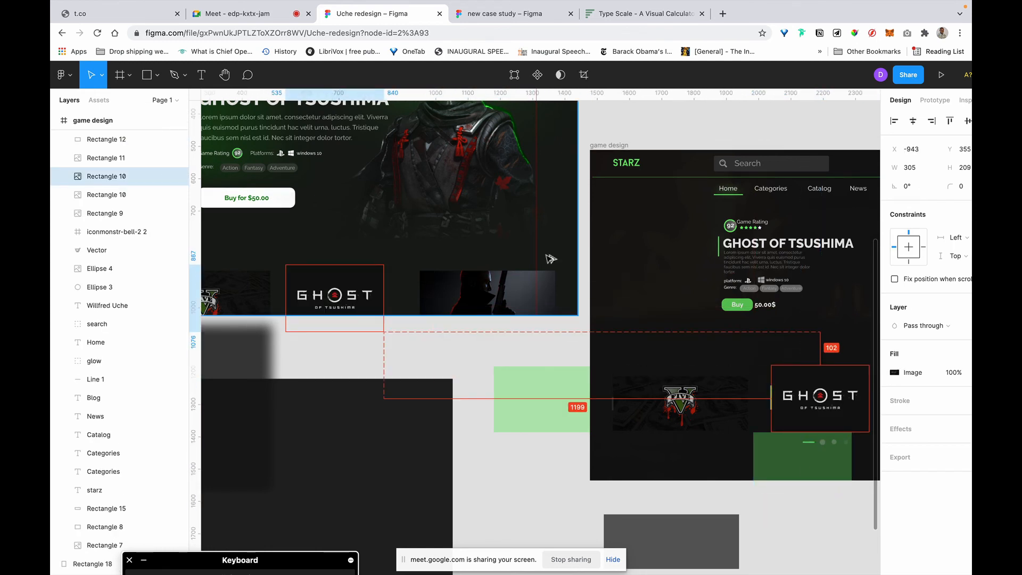
Step: Resize the Ghost logo copy in Desktop - 1 to 419 × 219 and move it up to X 508, Y 805
{"action": "left_click", "coordinate": [926, 169]}
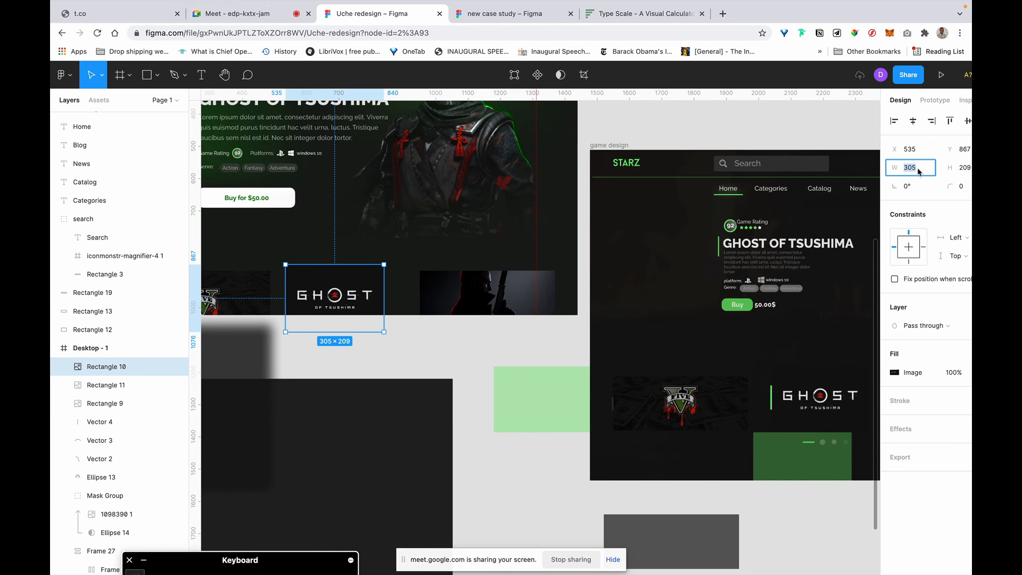
{"action": "type", "text": "418"}
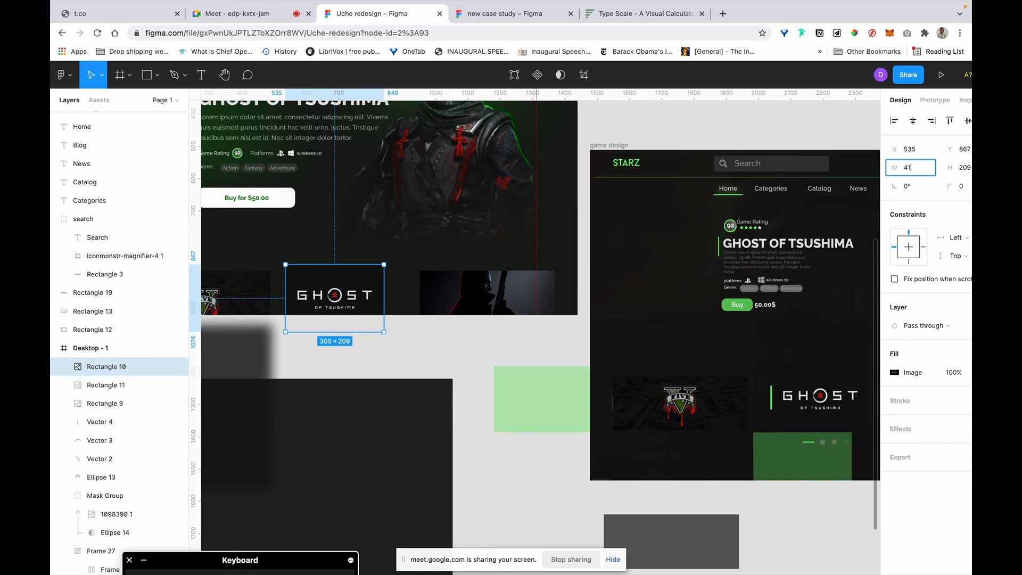
{"action": "key", "text": "Return"}
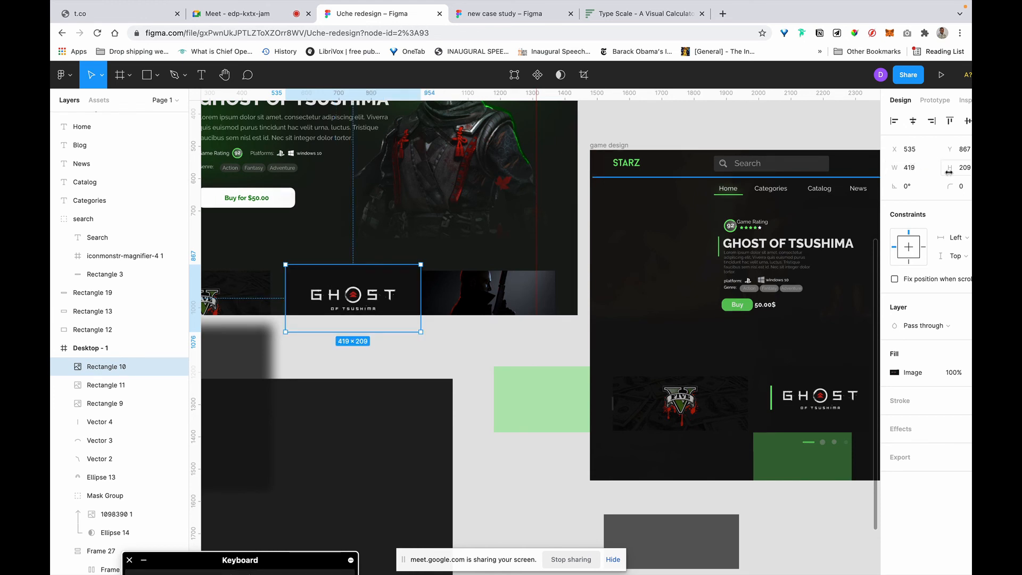
{"action": "left_click", "coordinate": [969, 169]}
{"action": "type", "text": "219"}
{"action": "key", "text": "Return"}
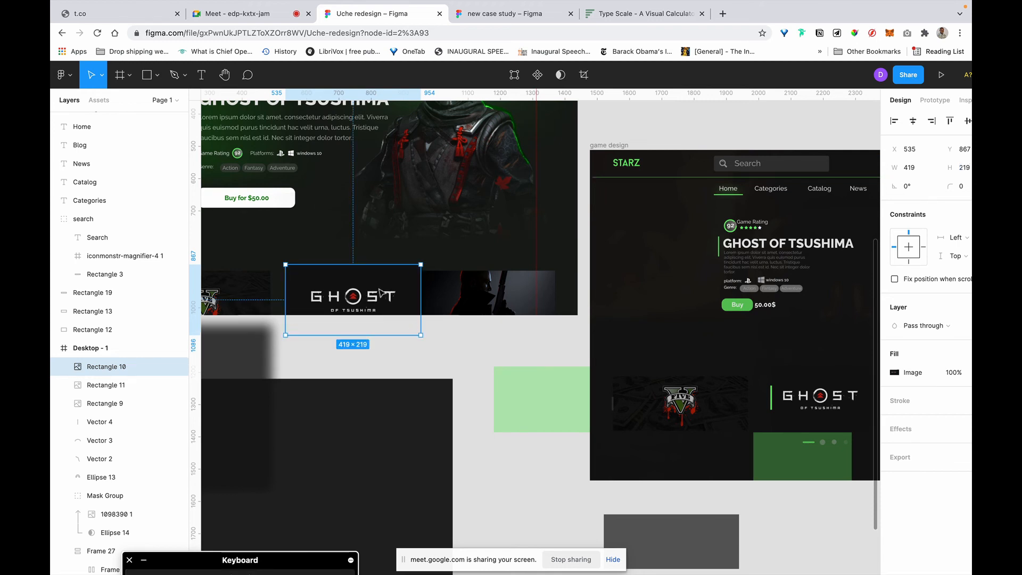
{"action": "left_click_drag", "start_coordinate": [387, 284], "coordinate": [378, 272]}
{"action": "scroll", "coordinate": [378, 269], "scroll_direction": "left", "scroll_amount": 5}
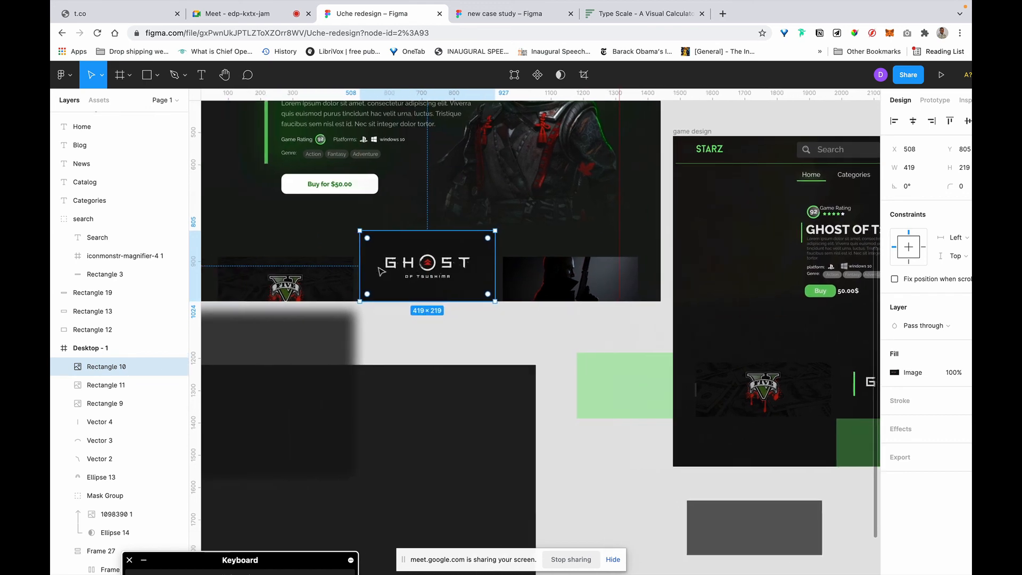
Step: Measure the Hitman image's margins in Desktop - 1 and move the GTA V image to X 70 to match
{"action": "left_click", "coordinate": [638, 287]}
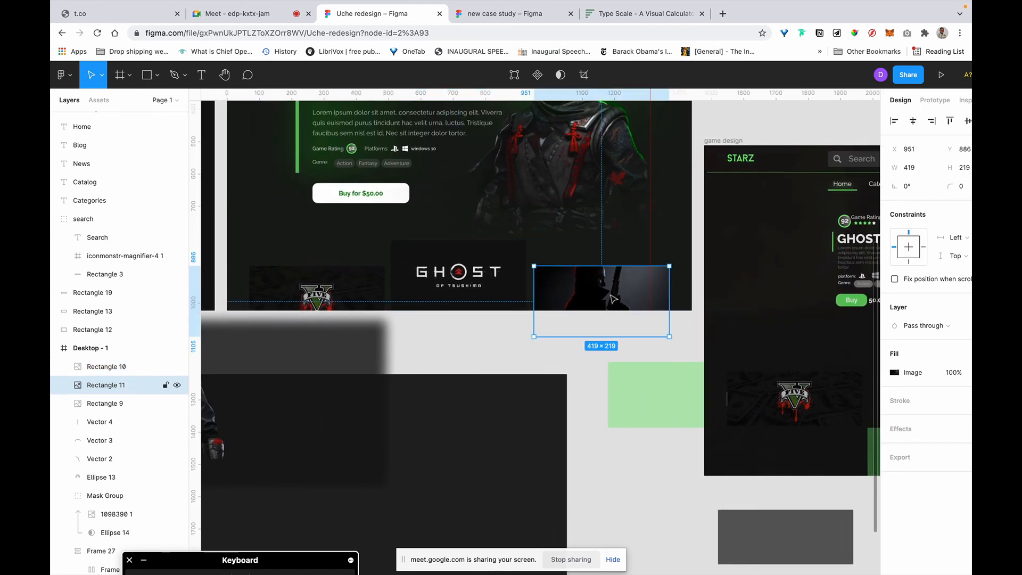
{"action": "key", "text": "alt"}
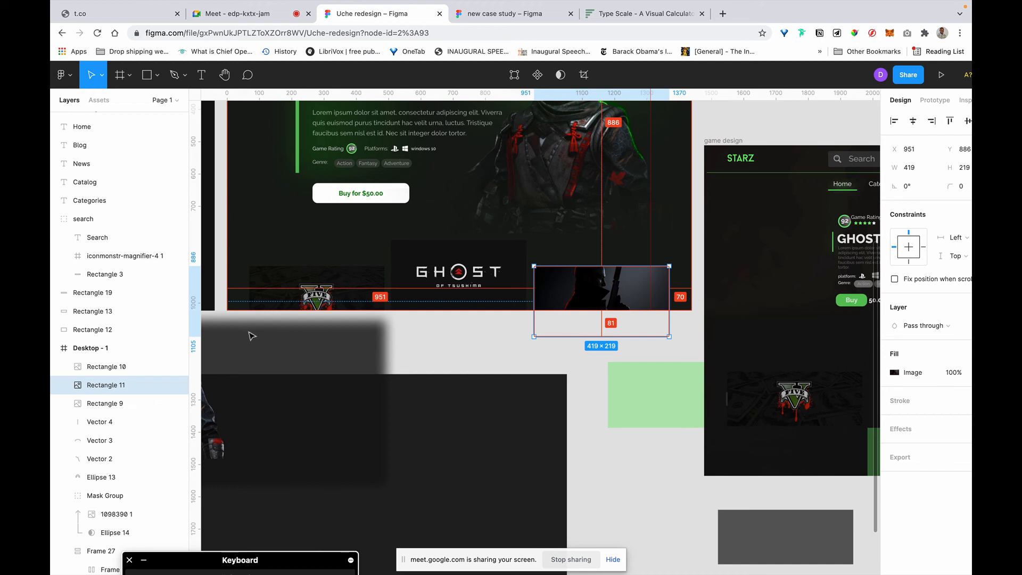
{"action": "left_click", "coordinate": [254, 304]}
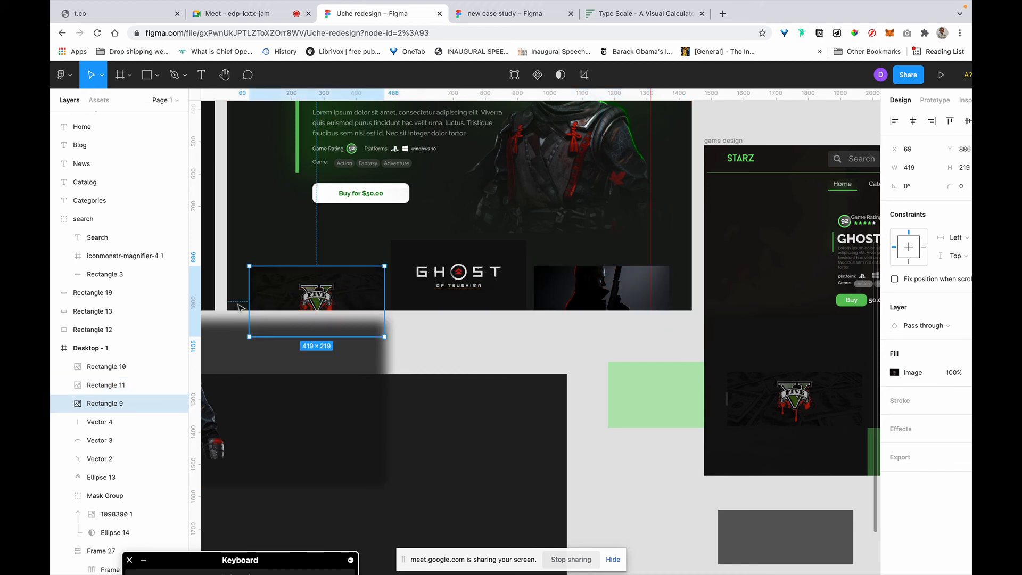
Step: Distribute the GTA V, Ghost and Hitman images with equal horizontal spacing and group them
{"action": "left_click", "coordinate": [418, 280], "text": "shift"}
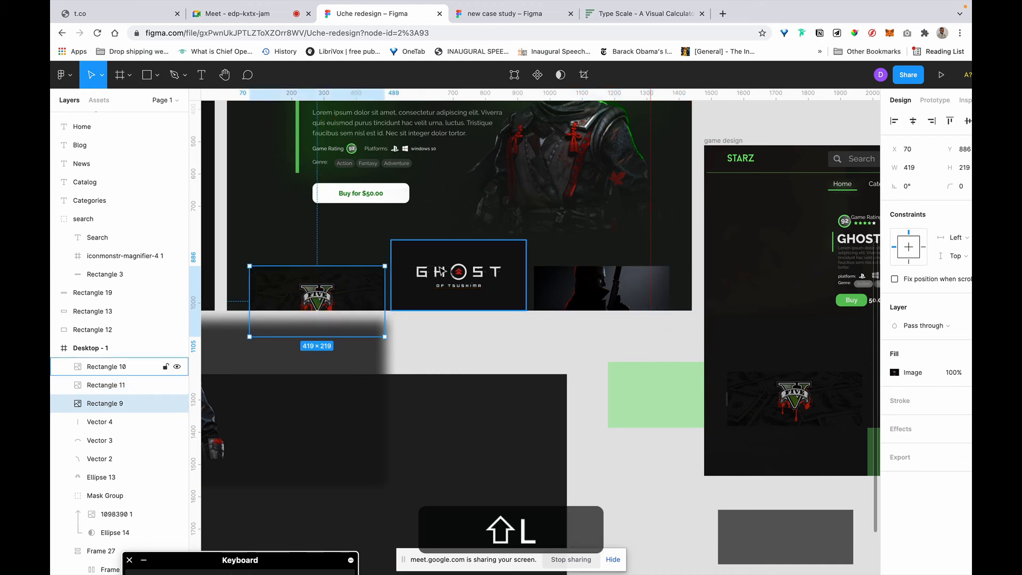
{"action": "left_click", "coordinate": [544, 284], "text": "shift"}
{"action": "scroll", "coordinate": [959, 137], "scroll_direction": "right", "scroll_amount": 2}
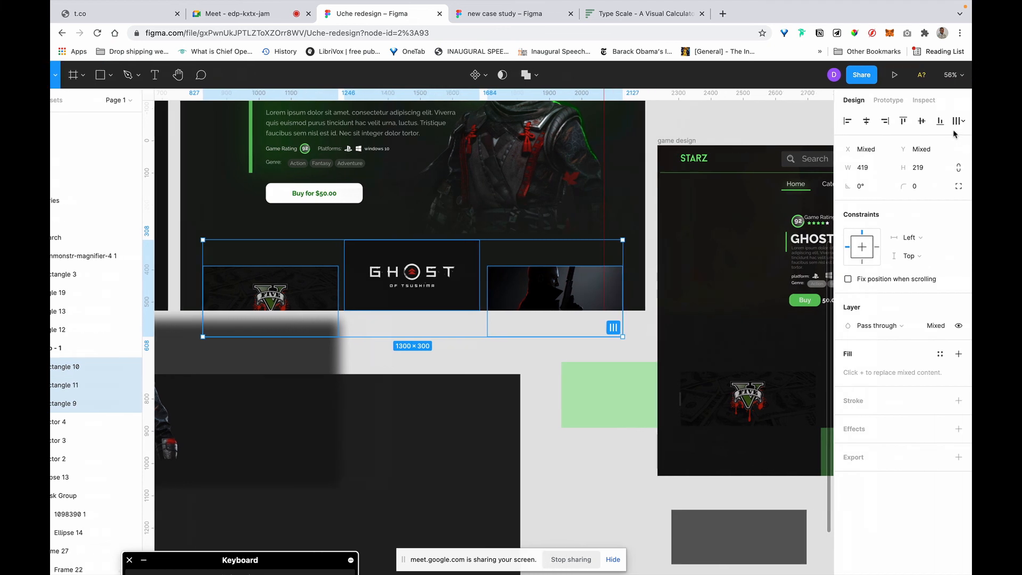
{"action": "left_click", "coordinate": [958, 120]}
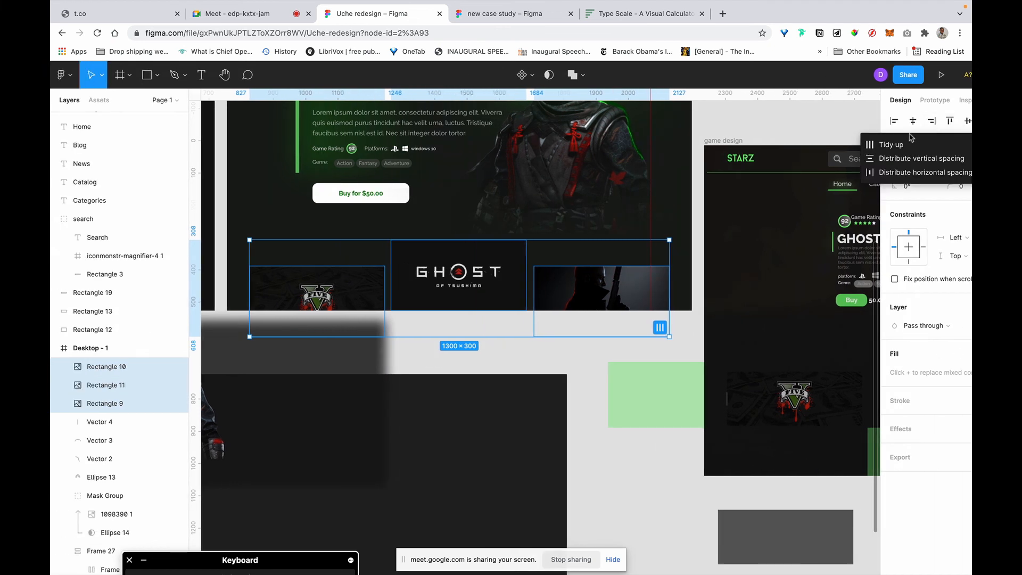
{"action": "left_click", "coordinate": [925, 170]}
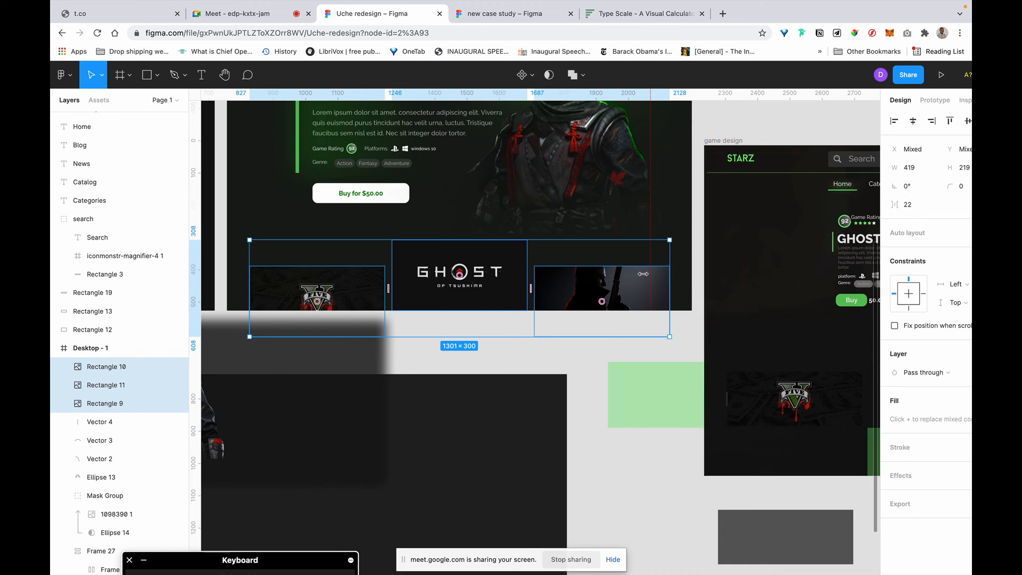
{"action": "key", "text": "super+g"}
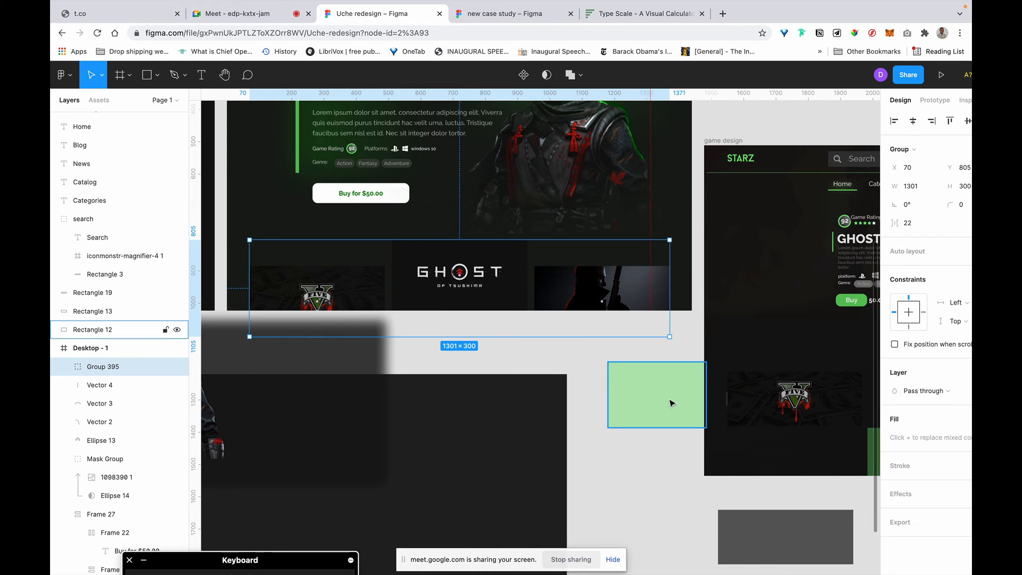
{"action": "left_click", "coordinate": [685, 396]}
{"action": "scroll", "coordinate": [790, 400], "scroll_direction": "right", "scroll_amount": 3}
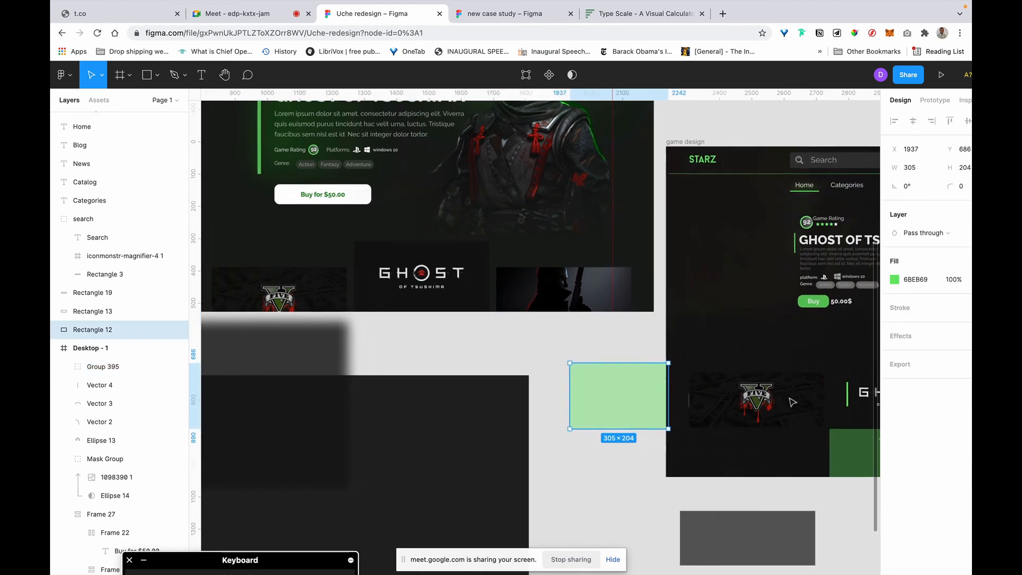
Step: Duplicate the hero's vertical green bar and place the copy along the Ghost image's top edge, rotated to about -91°
{"action": "scroll", "coordinate": [453, 255], "scroll_direction": "left", "scroll_amount": 5}
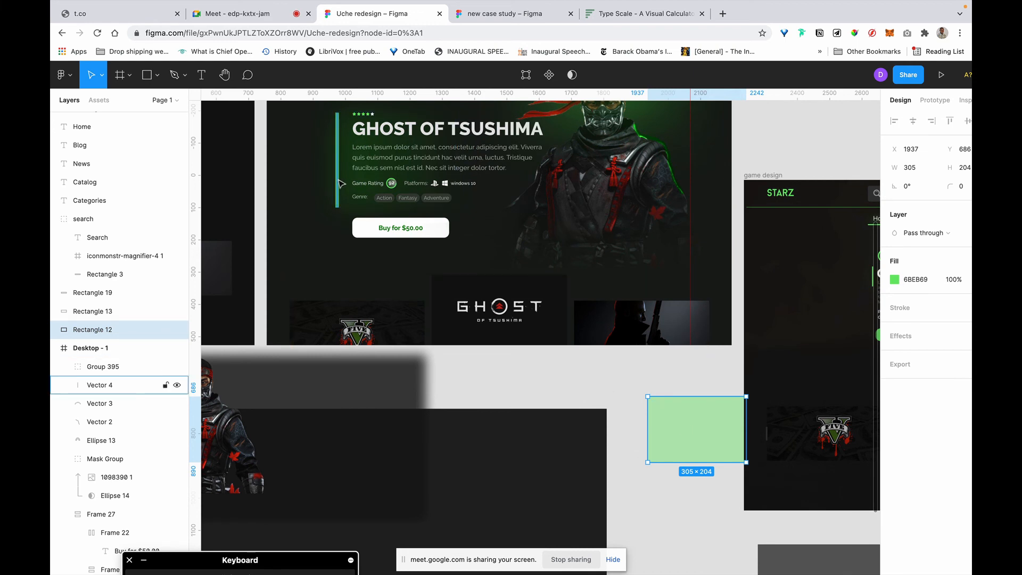
{"action": "left_click", "coordinate": [339, 183]}
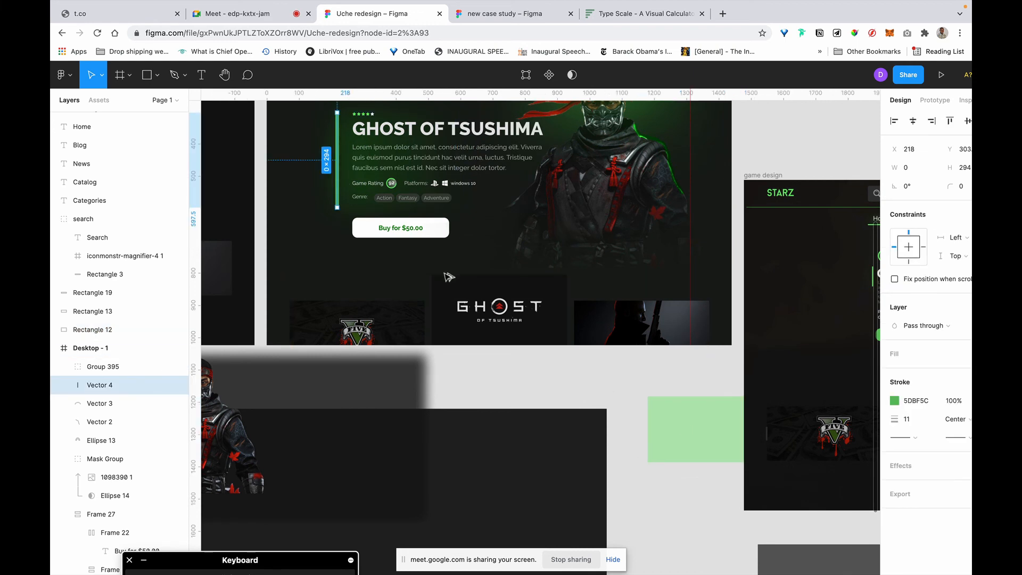
{"action": "left_click_drag", "start_coordinate": [338, 181], "coordinate": [445, 273]}
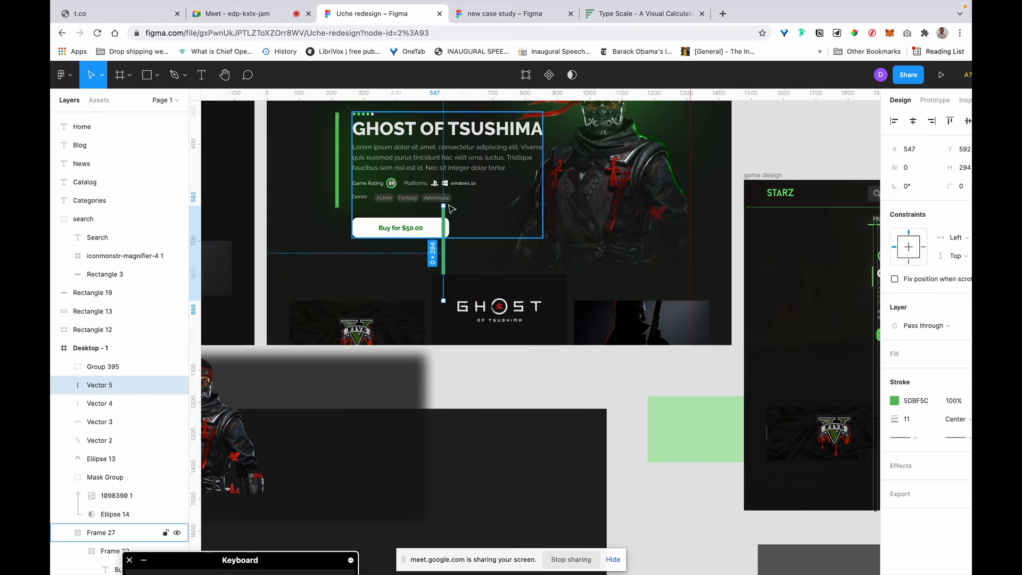
{"action": "left_click_drag", "start_coordinate": [448, 207], "coordinate": [506, 277]}
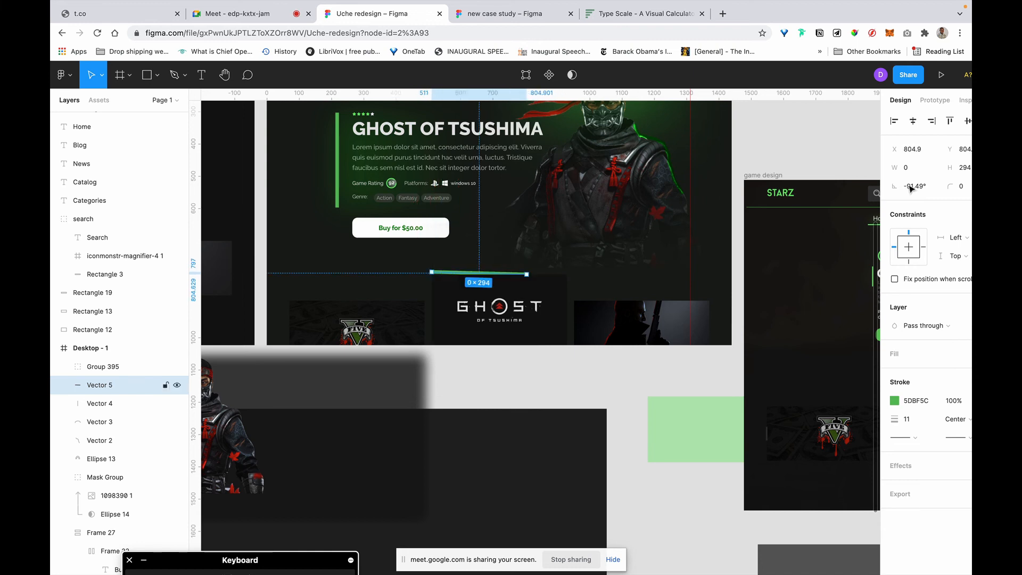
Step: Set the rotation of the green bar copy above the Ghost image to 0°
{"action": "left_click", "coordinate": [925, 187]}
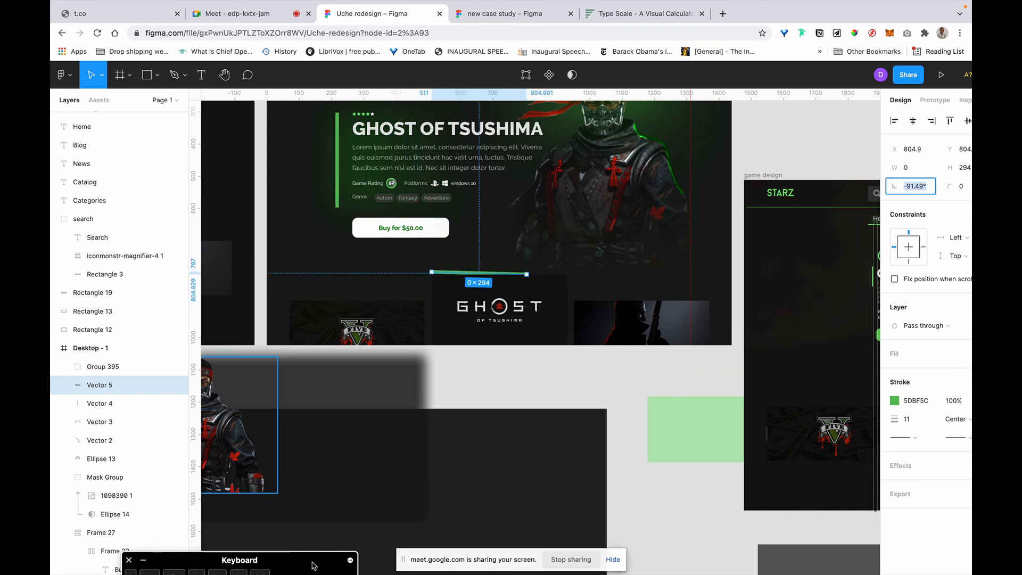
{"action": "left_click_drag", "start_coordinate": [256, 560], "coordinate": [215, 454]}
{"action": "type", "text": "0"}
{"action": "key", "text": "Return"}
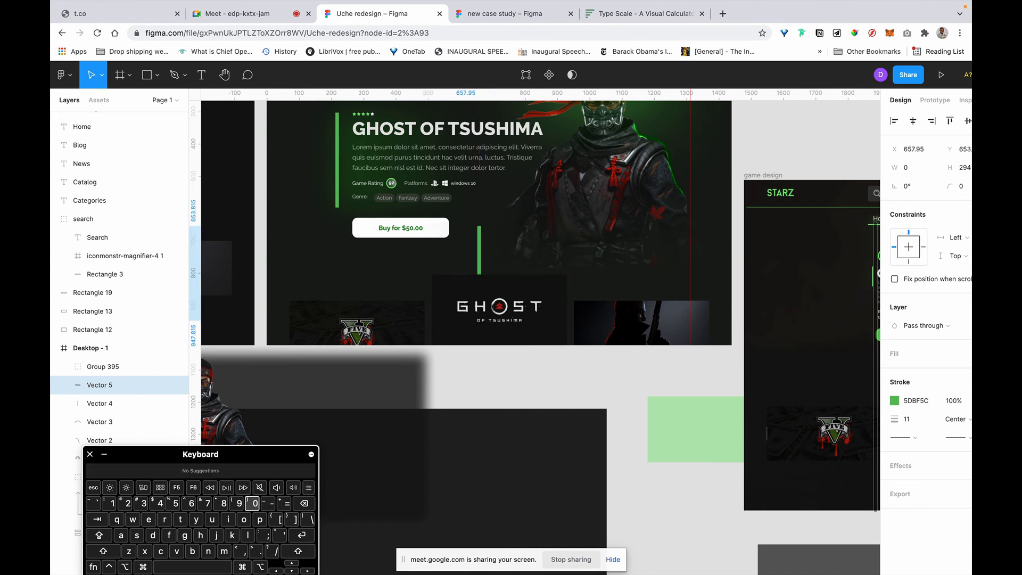
Step: Set the green bar copy's rotation to -90° and stretch it to a length of 419 across the Ghost image's top edge
{"action": "left_click", "coordinate": [919, 188]}
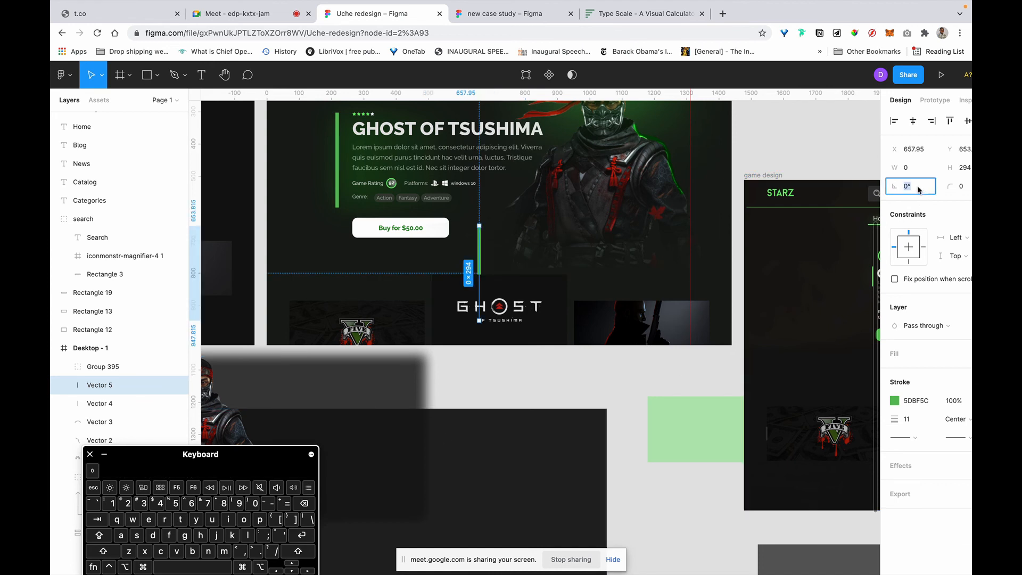
{"action": "type", "text": "-9"}
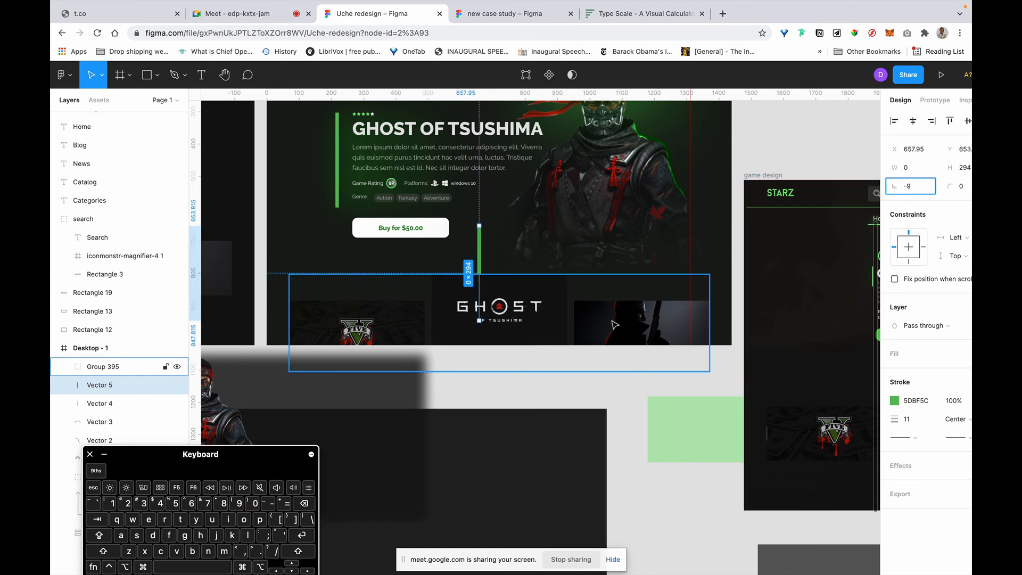
{"action": "left_click", "coordinate": [244, 520]}
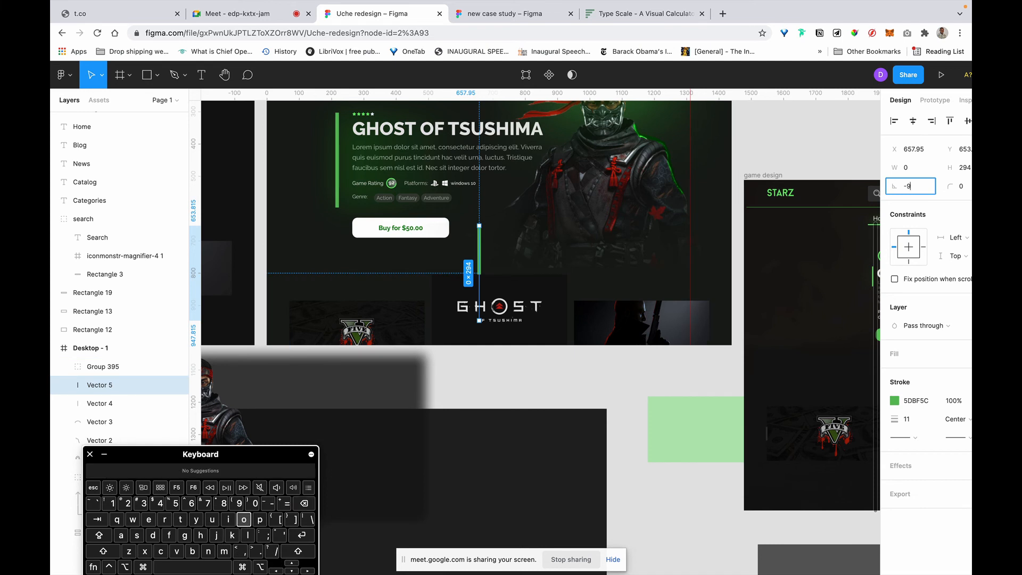
{"action": "key", "text": "Return"}
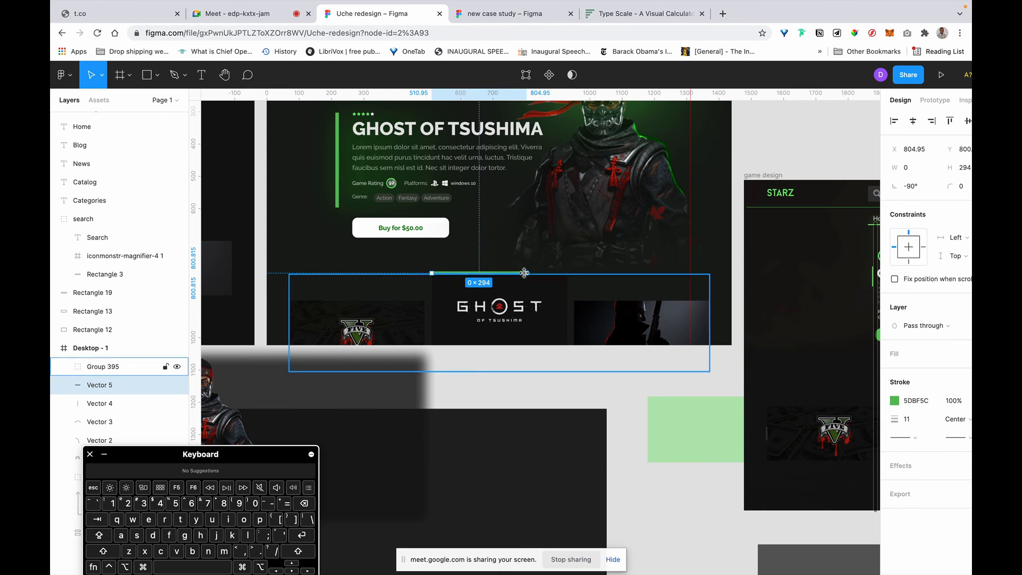
{"action": "left_click_drag", "start_coordinate": [526, 272], "coordinate": [566, 273]}
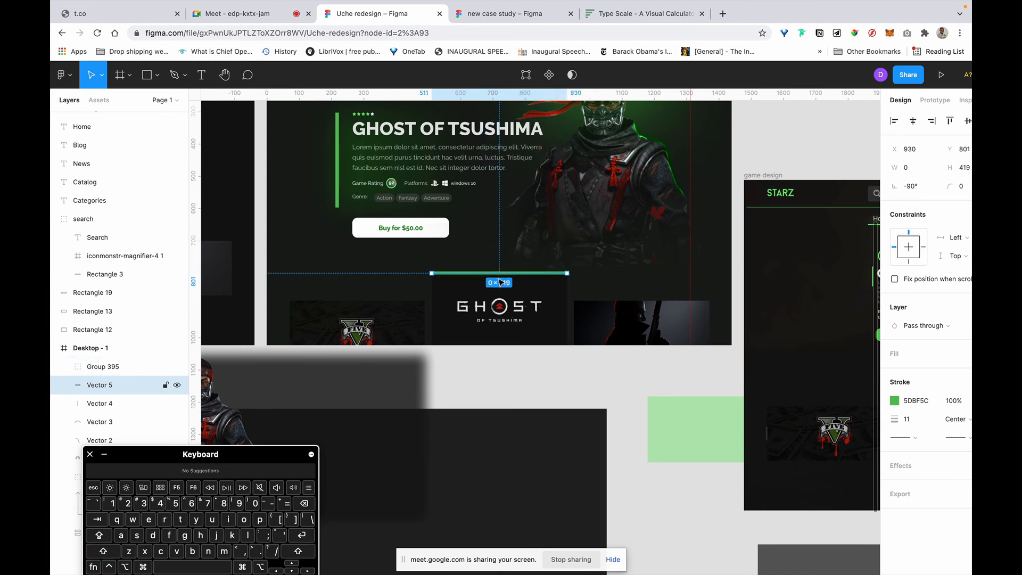
{"action": "key", "text": "Escape"}
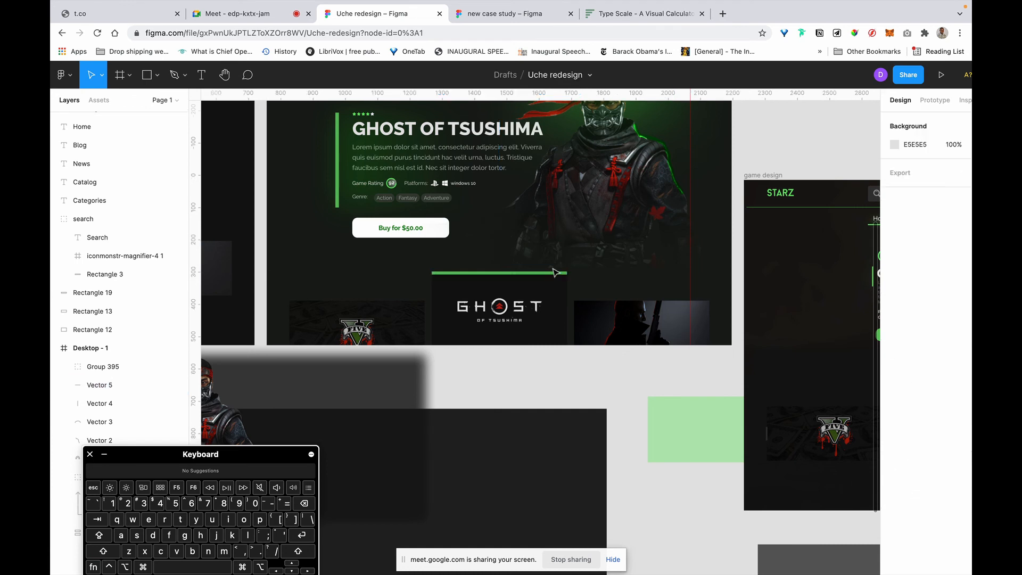
Step: Group the horizontal green bar with the Ghost logo image below it
{"action": "left_click", "coordinate": [497, 268]}
{"action": "left_click", "coordinate": [490, 274]}
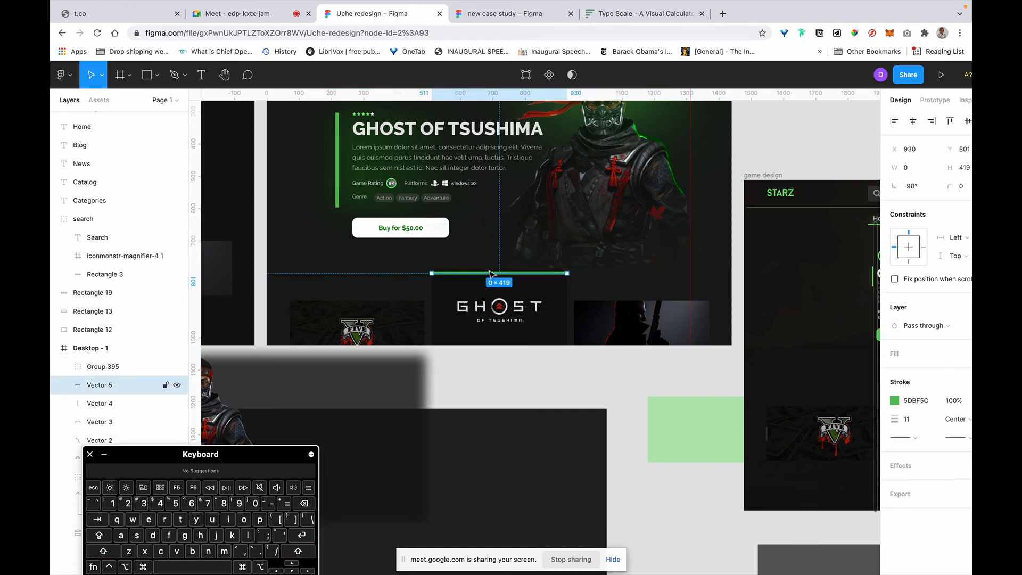
{"action": "double_click", "coordinate": [481, 302], "text": "shift"}
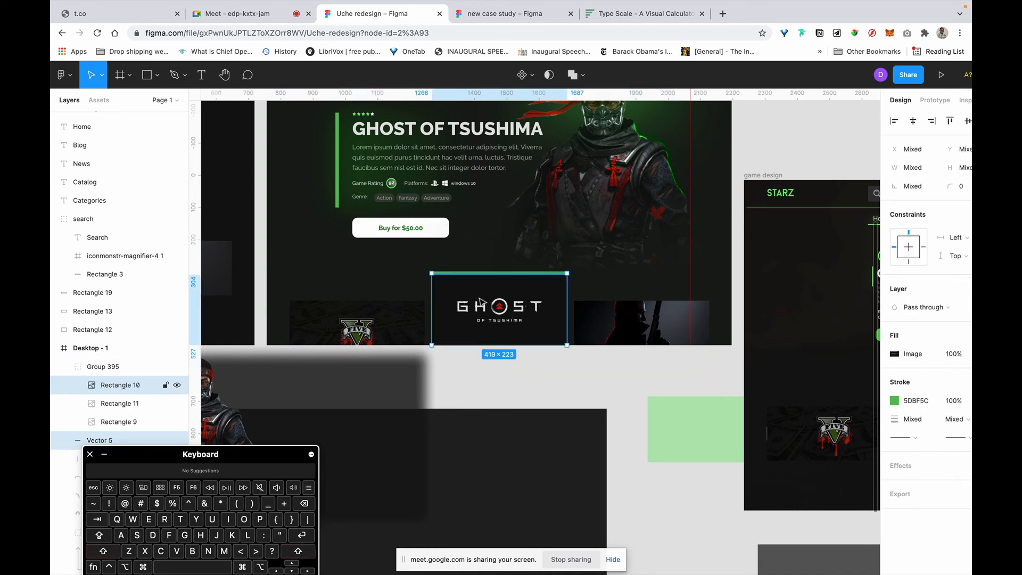
{"action": "key", "text": "super+g"}
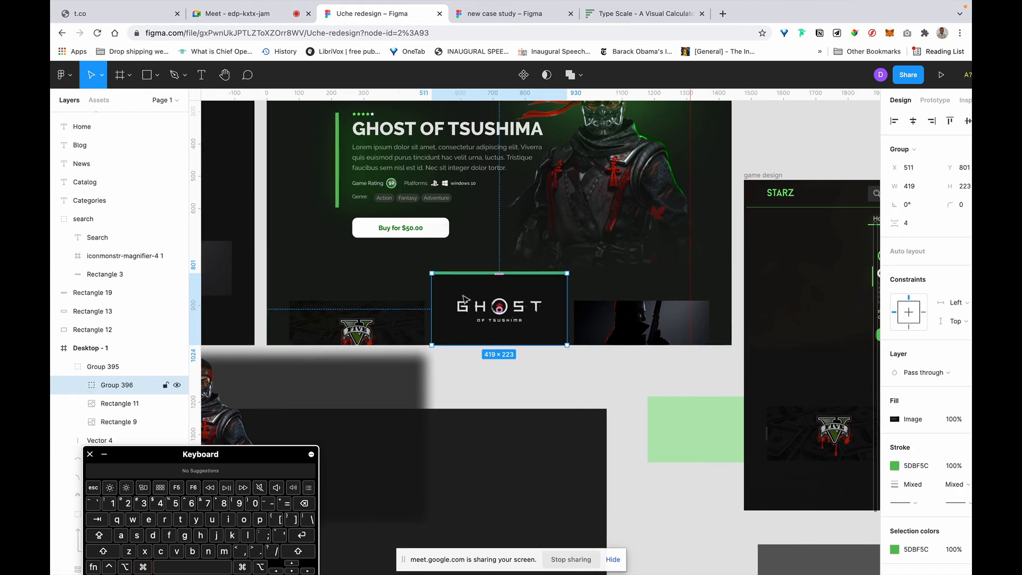
Step: Group the Ghost thumbnail and its green bar together with the GTA V and Hitman images
{"action": "left_click", "coordinate": [395, 333], "text": "shift"}
{"action": "left_click", "coordinate": [633, 314], "text": "shift"}
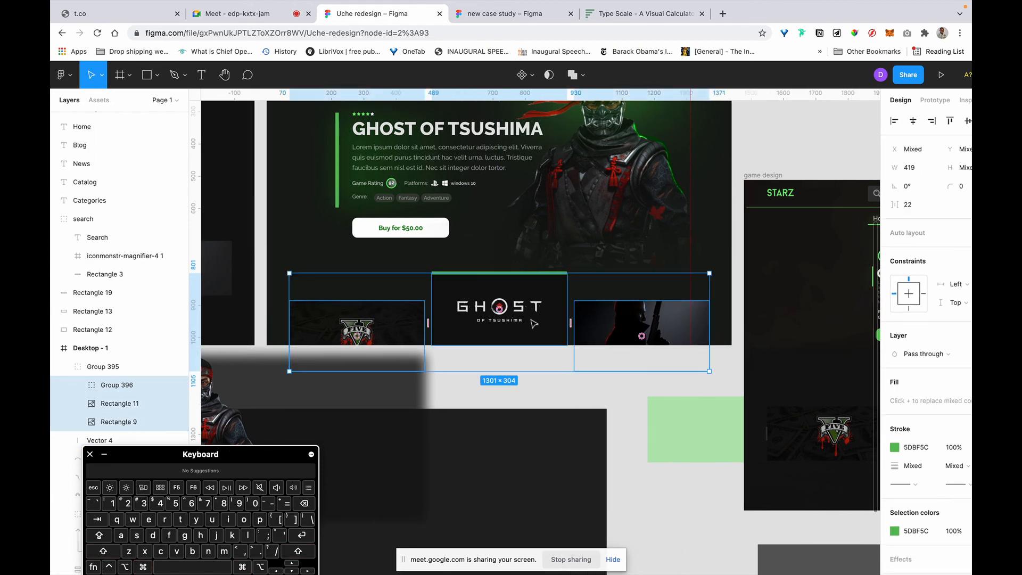
{"action": "key", "text": "super+g"}
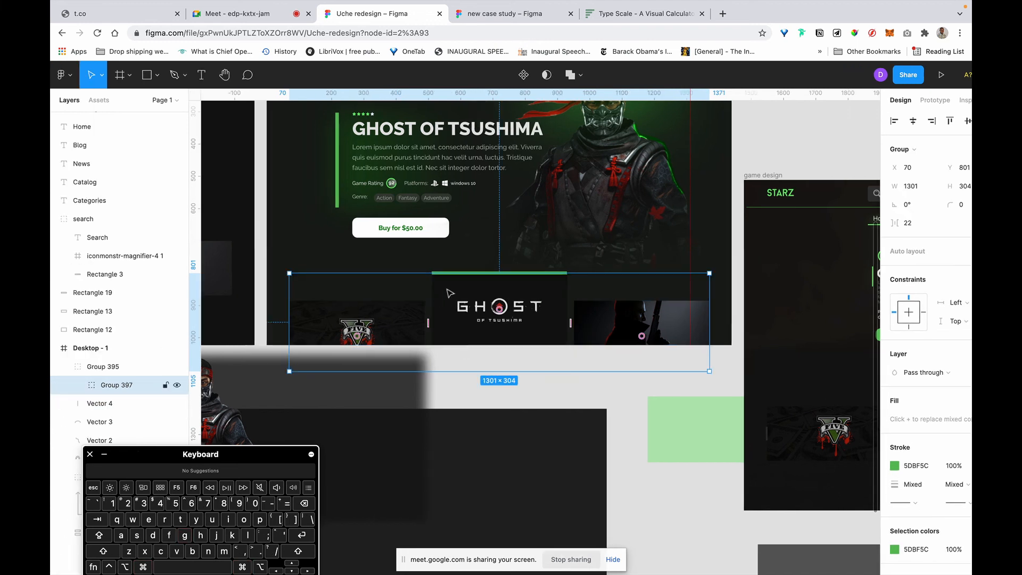
Step: Move the thumbnail row down past the bottom edge of Desktop - 1, with the Ghost group at Y 929, and clear the selection
{"action": "left_click_drag", "start_coordinate": [483, 301], "coordinate": [493, 337]}
{"action": "double_click", "coordinate": [491, 319]}
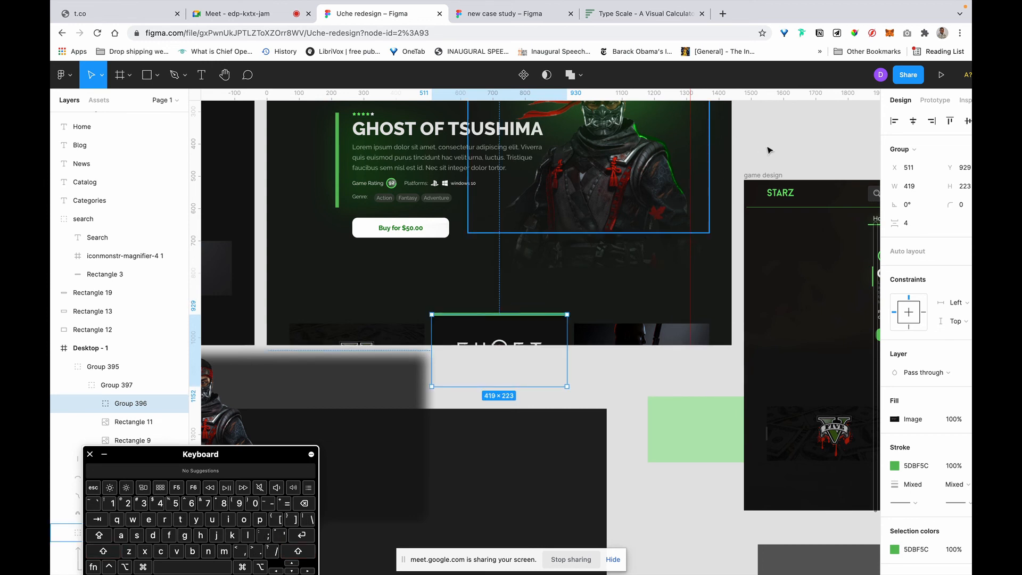
{"action": "left_click", "coordinate": [806, 128]}
Step: Set the fill opacity of the blurred green gradient rectangle behind the hero text to 80% and clear the selection
{"action": "scroll", "coordinate": [805, 128], "scroll_direction": "down", "scroll_amount": 5}
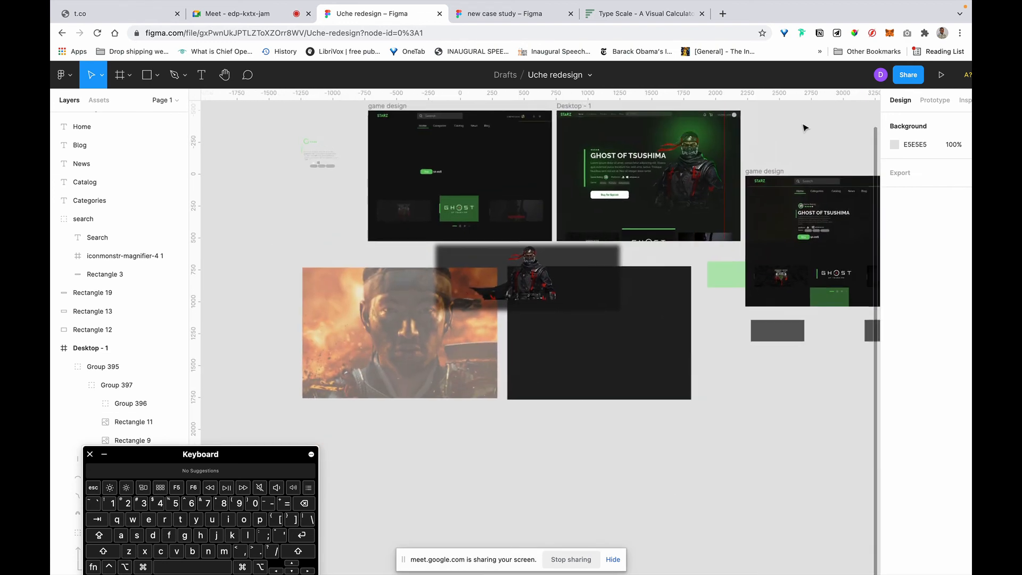
{"action": "scroll", "coordinate": [801, 127], "scroll_direction": "up", "scroll_amount": 2}
{"action": "scroll", "coordinate": [800, 127], "scroll_direction": "right", "scroll_amount": 2}
{"action": "scroll", "coordinate": [667, 223], "scroll_direction": "up", "scroll_amount": 10}
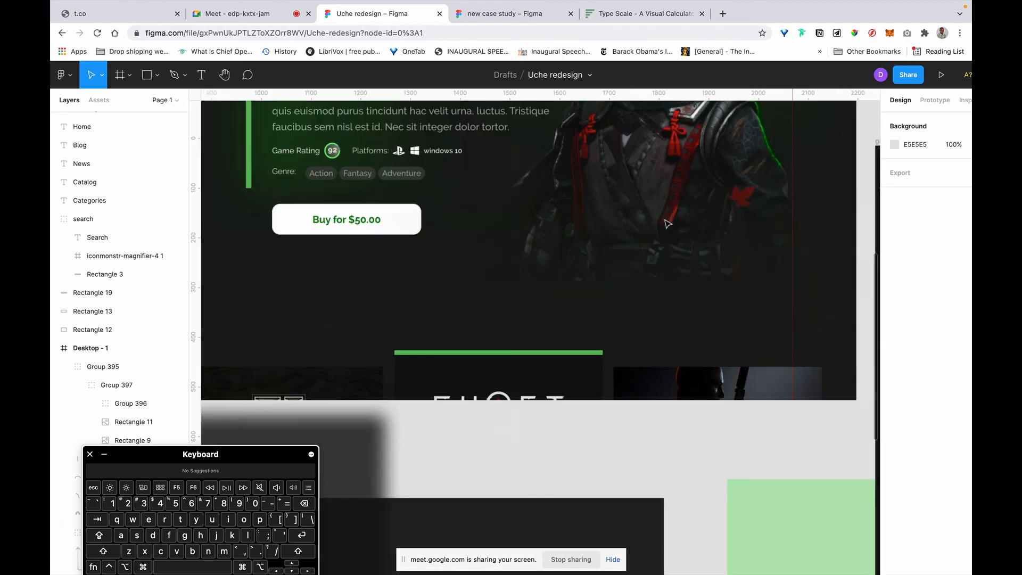
{"action": "scroll", "coordinate": [404, 196], "scroll_direction": "left", "scroll_amount": 3}
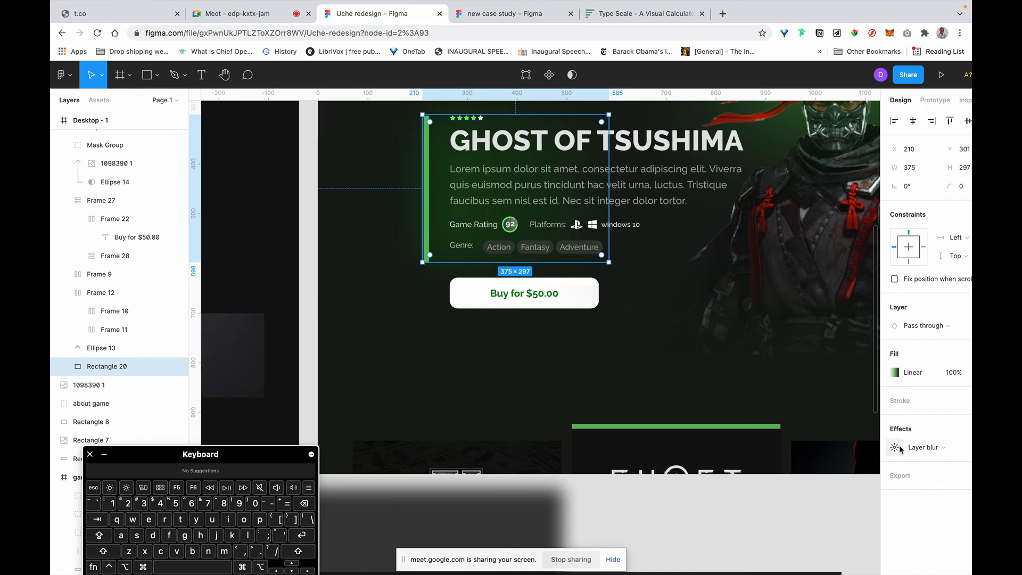
{"action": "left_click", "coordinate": [963, 371]}
{"action": "type", "text": "0"}
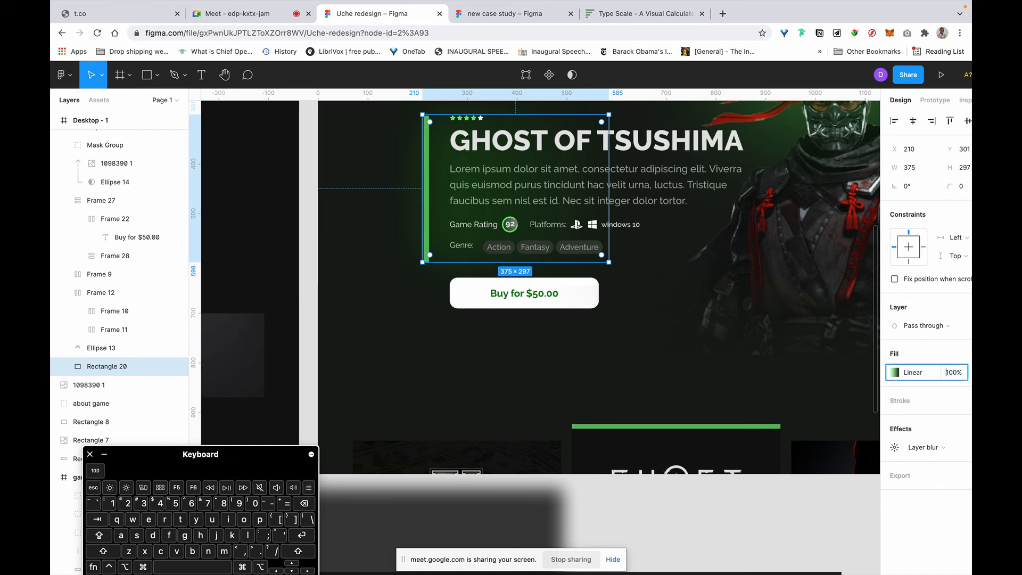
{"action": "key", "text": "Return"}
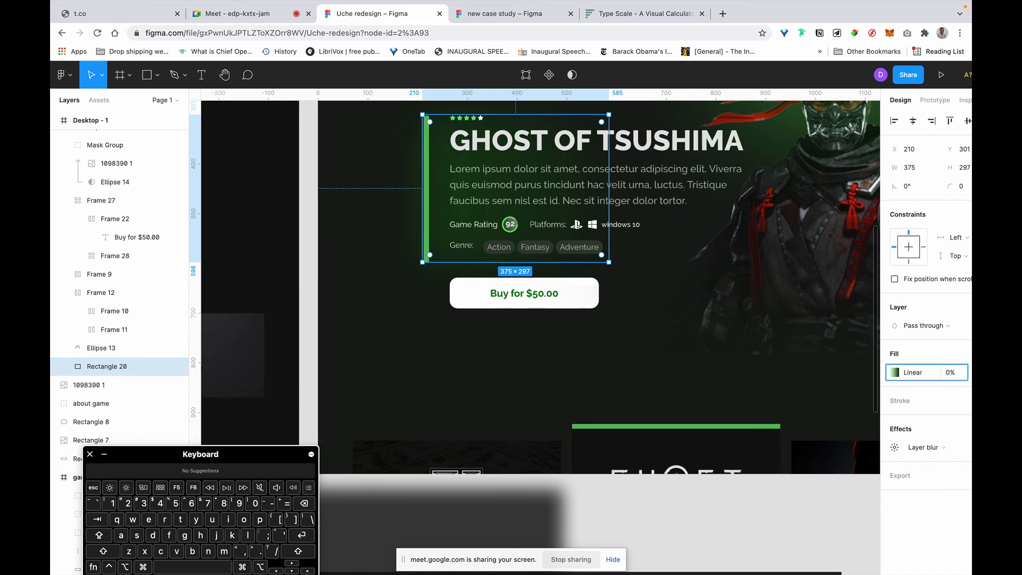
{"action": "type", "text": "8"}
{"action": "key", "text": "Return"}
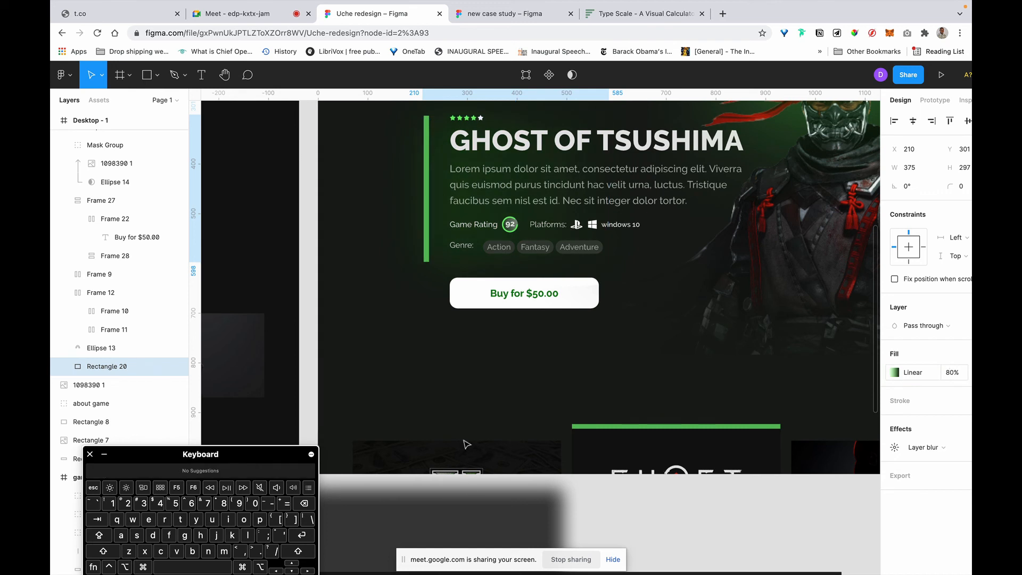
{"action": "key", "text": "Escape"}
Step: Move the game thumbnail row up to Y 848 in Desktop - 1 and clear the selection
{"action": "scroll", "coordinate": [482, 399], "scroll_direction": "down", "scroll_amount": 8}
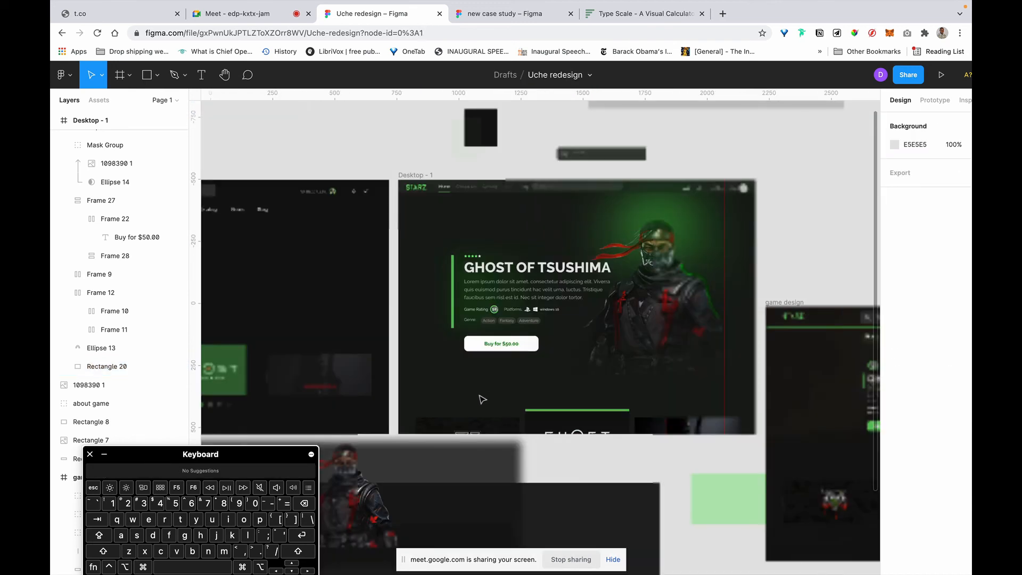
{"action": "scroll", "coordinate": [469, 358], "scroll_direction": "right", "scroll_amount": 2}
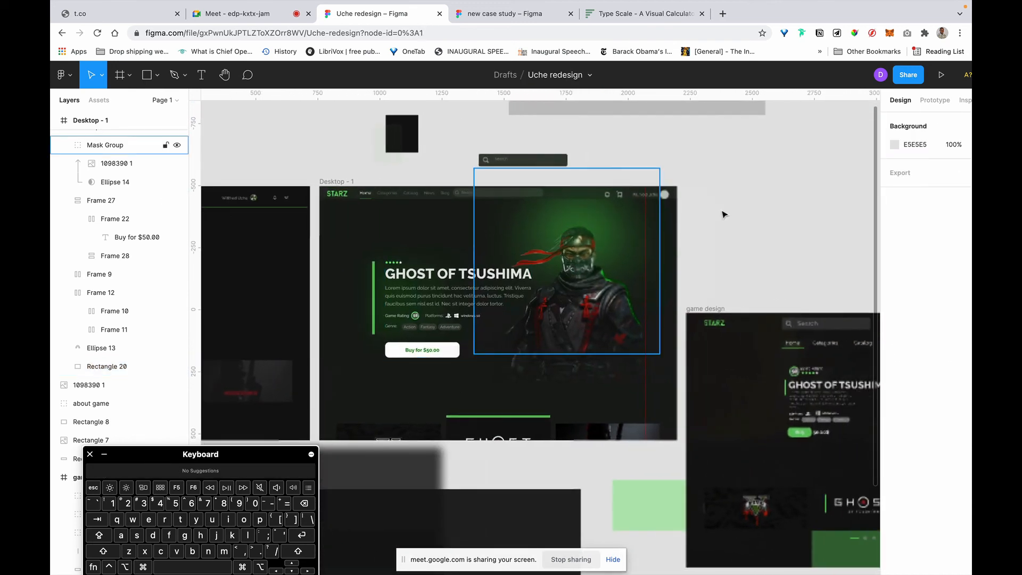
{"action": "scroll", "coordinate": [729, 212], "scroll_direction": "down", "scroll_amount": 3}
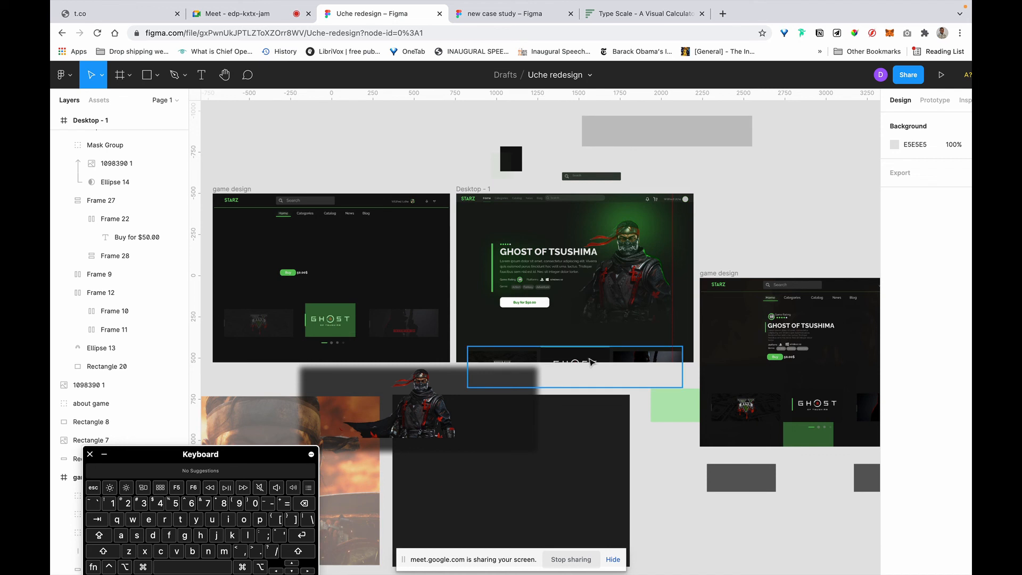
{"action": "left_click_drag", "start_coordinate": [582, 361], "coordinate": [585, 348]}
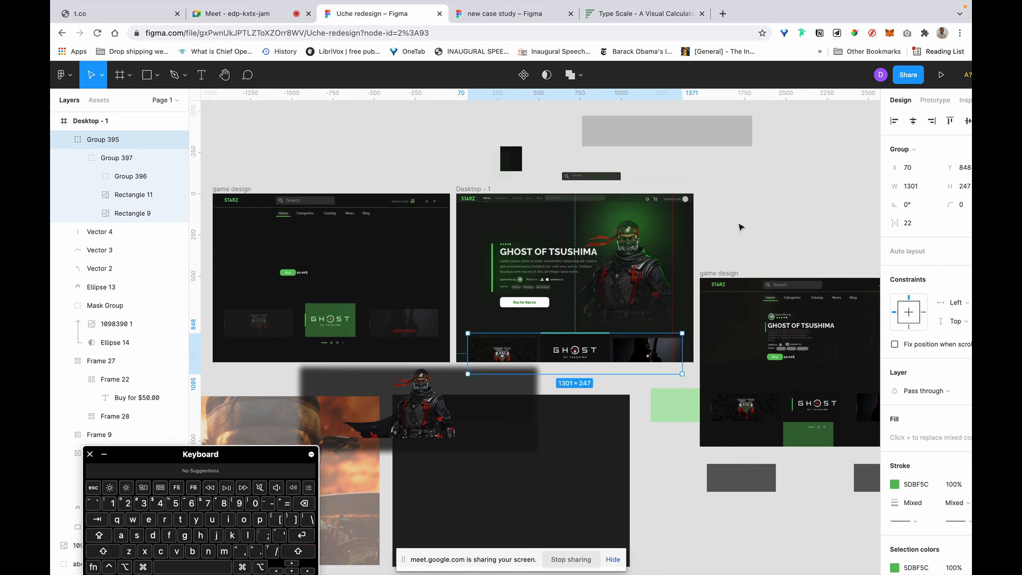
{"action": "left_click", "coordinate": [757, 235]}
Step: Add a text layer reading "OTHER REATED GANES" on the empty canvas beside Desktop - 1
{"action": "key", "text": "t"}
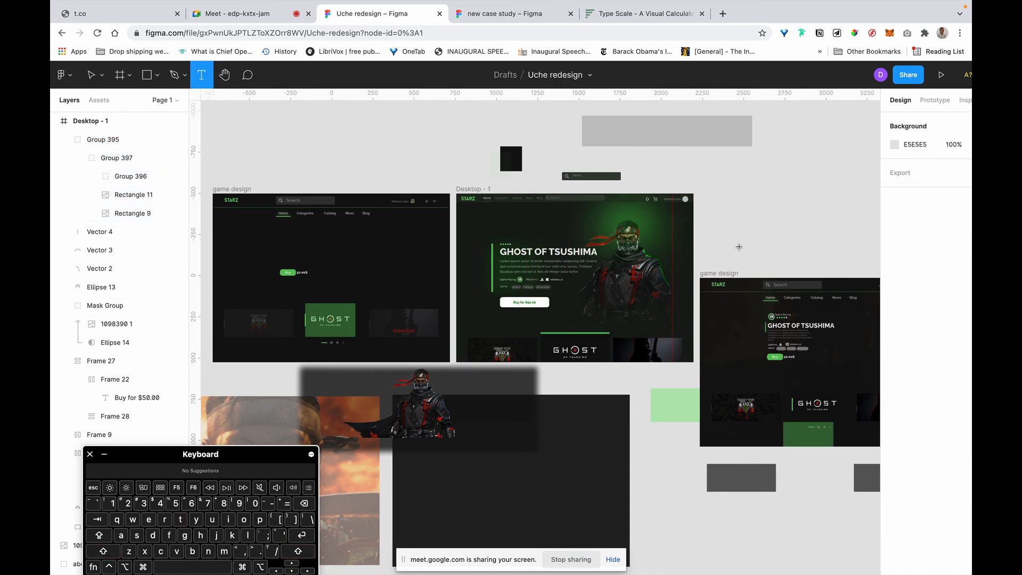
{"action": "left_click", "coordinate": [740, 246]}
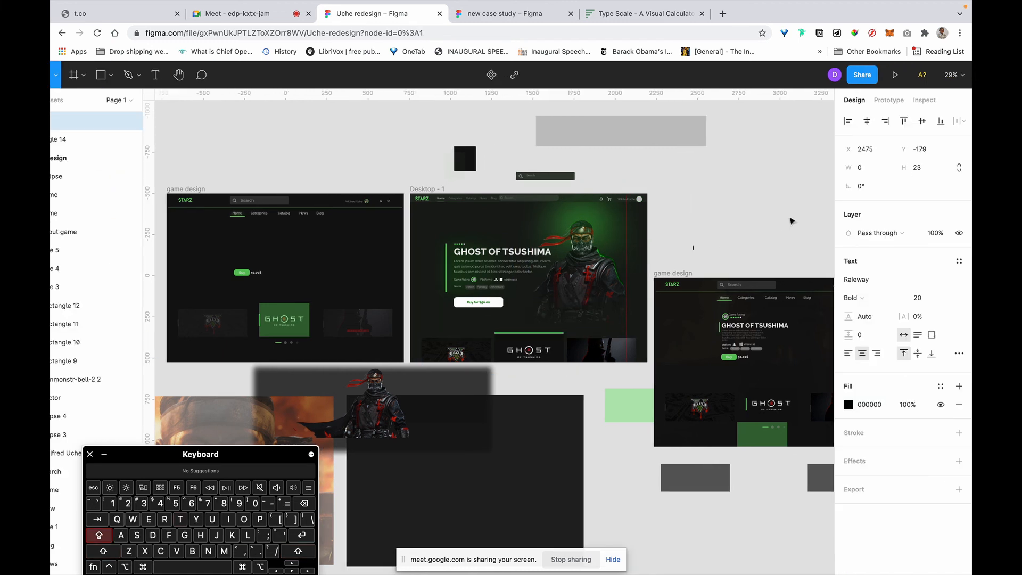
{"action": "type", "text": "OTHER RE"}
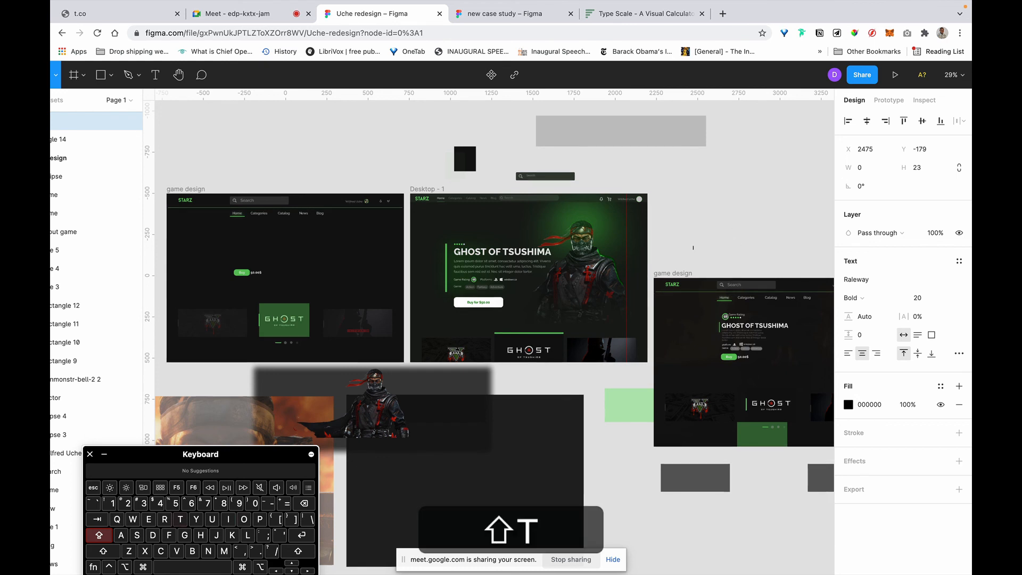
{"action": "type", "text": "ATED GANE"}
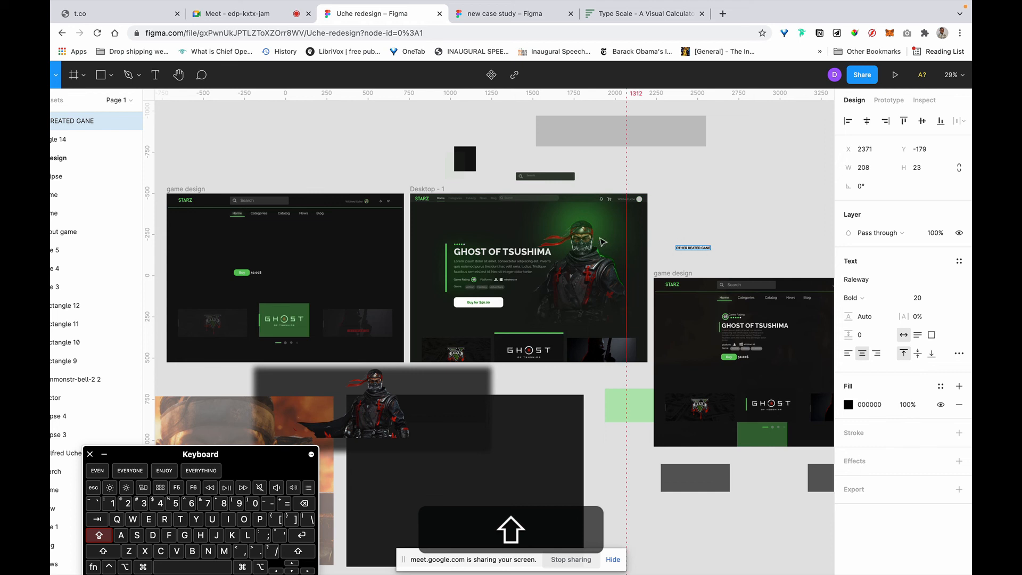
{"action": "key", "text": "Escape"}
{"action": "double_click", "coordinate": [750, 254]}
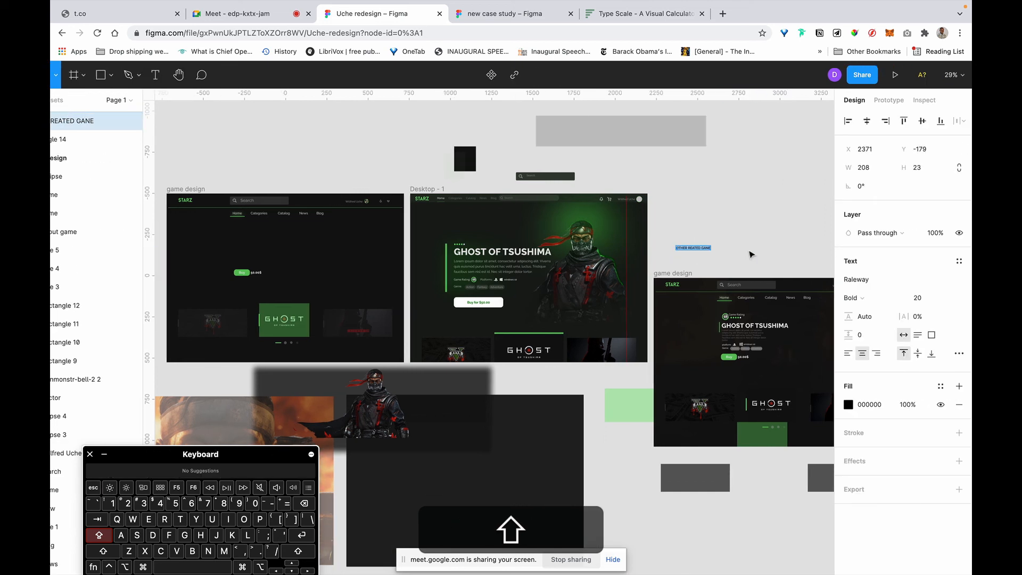
{"action": "key", "text": "Right"}
{"action": "type", "text": "S"}
{"action": "key", "text": "Escape"}
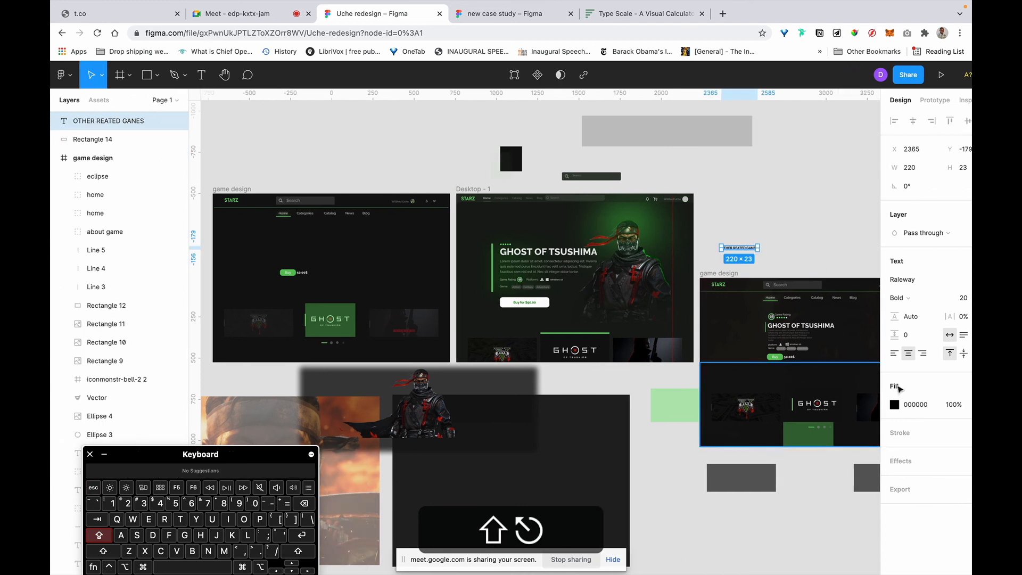
Step: Set the new heading's fill to FFFFFF and place it above the Ghost thumbnail in Desktop - 1, at about X 598, Y 777
{"action": "left_click", "coordinate": [916, 404]}
{"action": "type", "text": "FFFFFF"}
{"action": "key", "text": "Return"}
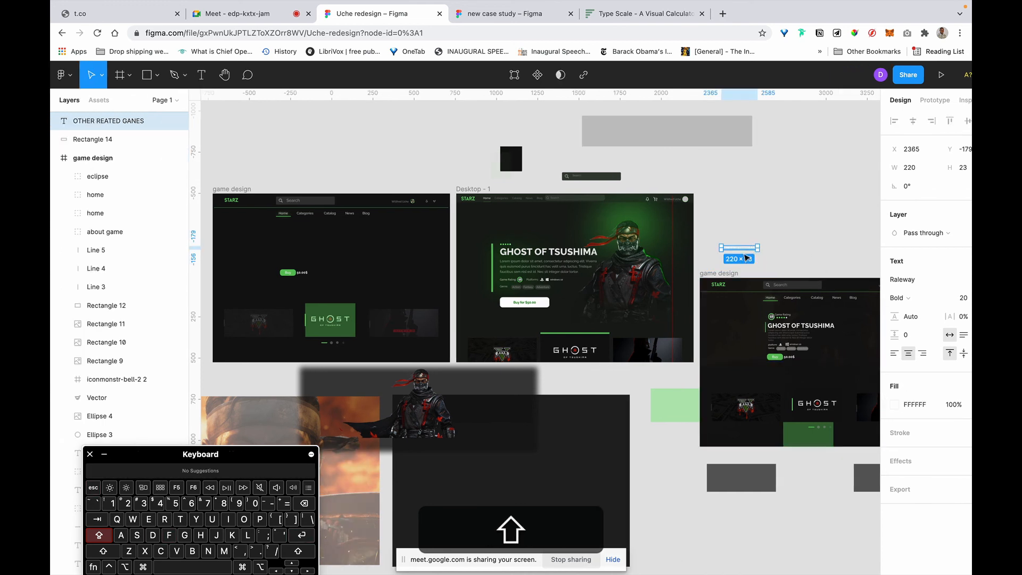
{"action": "left_click_drag", "start_coordinate": [724, 257], "coordinate": [576, 331]}
Step: Set the thumbnail heading's font size to 24 and its letter spacing to 4%, and clear the selection
{"action": "left_click", "coordinate": [964, 395]}
{"action": "key", "text": "Right"}
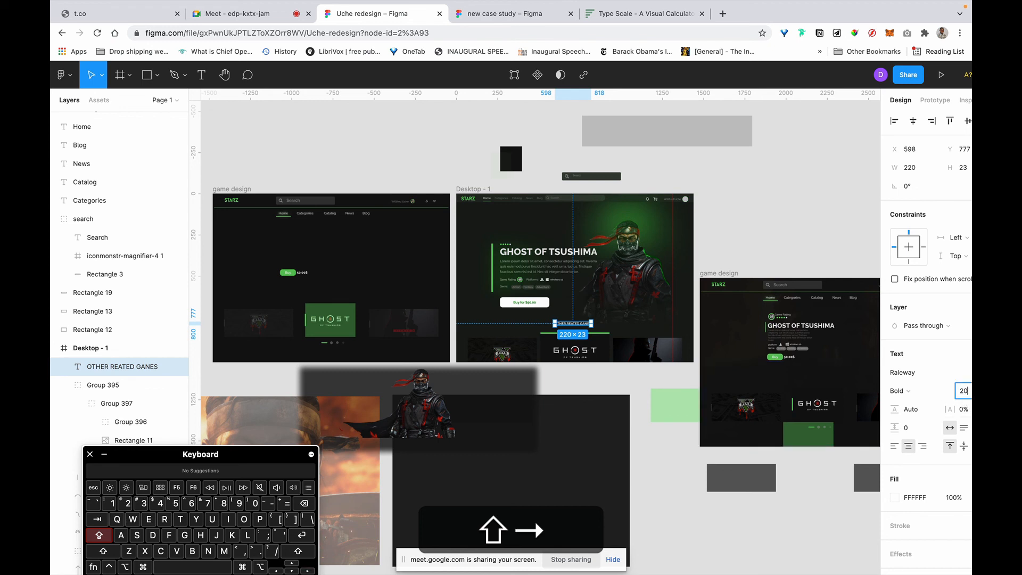
{"action": "key", "text": "BackSpace"}
{"action": "type", "text": "4"}
{"action": "key", "text": "Return"}
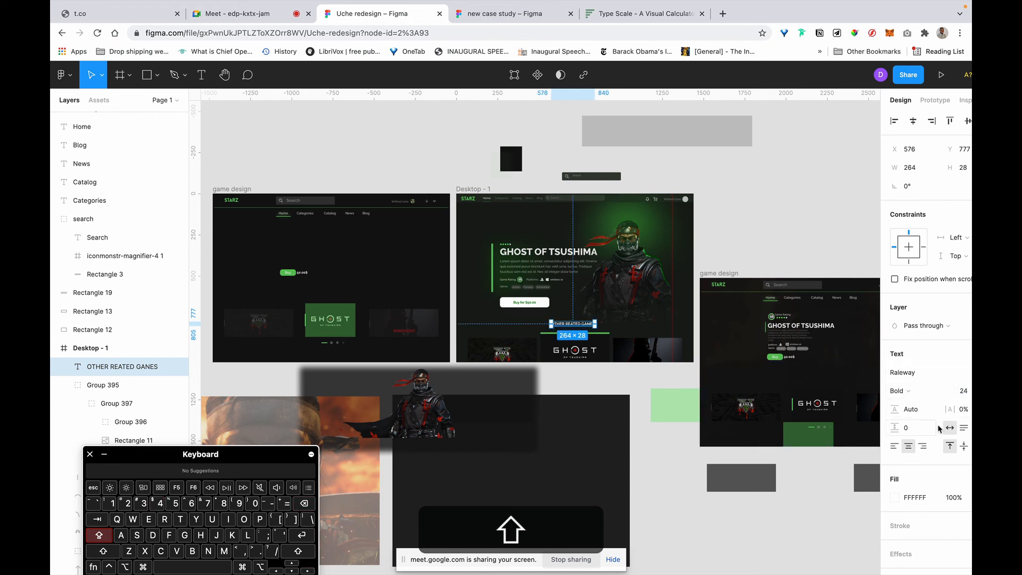
{"action": "left_click_drag", "start_coordinate": [952, 411], "coordinate": [960, 411]}
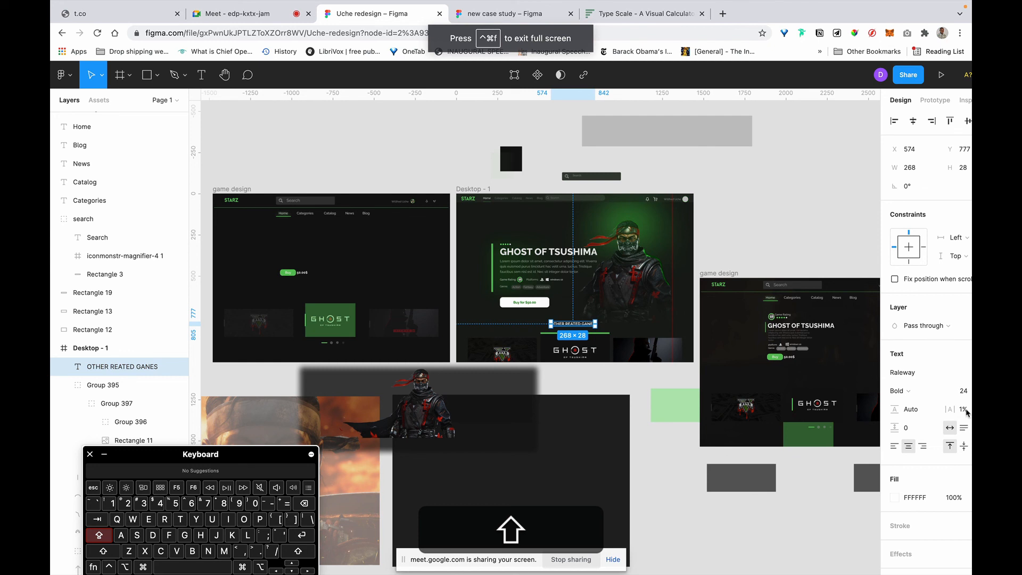
{"action": "left_click", "coordinate": [965, 410]}
{"action": "type", "text": "4"}
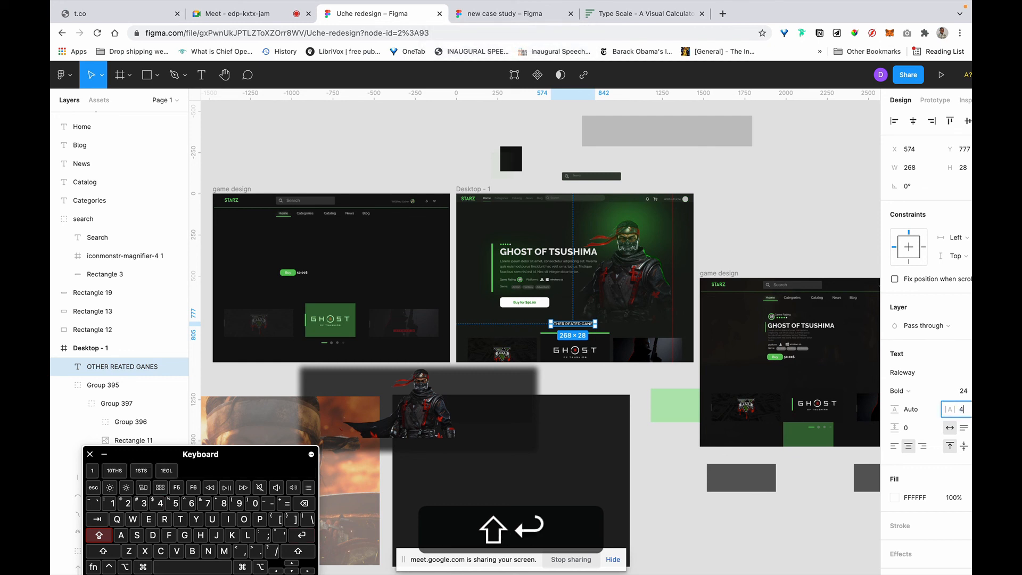
{"action": "left_click", "coordinate": [790, 255]}
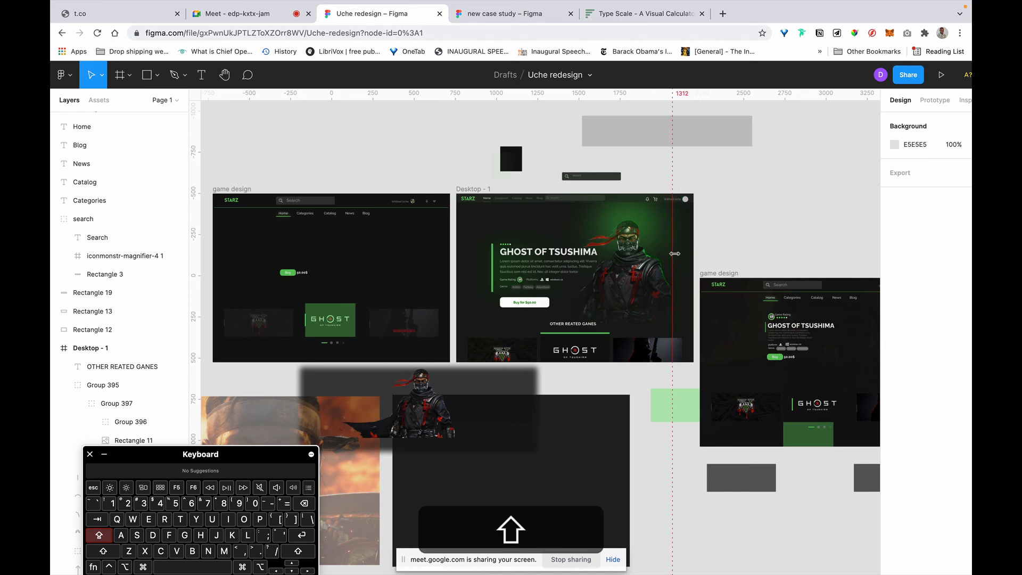
Step: Switch to the new case study file and copy its selected 1440 × 1024 game design frame
{"action": "key", "text": "shift+BackSpace"}
{"action": "scroll", "coordinate": [774, 238], "scroll_direction": "right", "scroll_amount": 1}
{"action": "scroll", "coordinate": [773, 238], "scroll_direction": "right", "scroll_amount": 2}
{"action": "scroll", "coordinate": [773, 238], "scroll_direction": "down", "scroll_amount": 1}
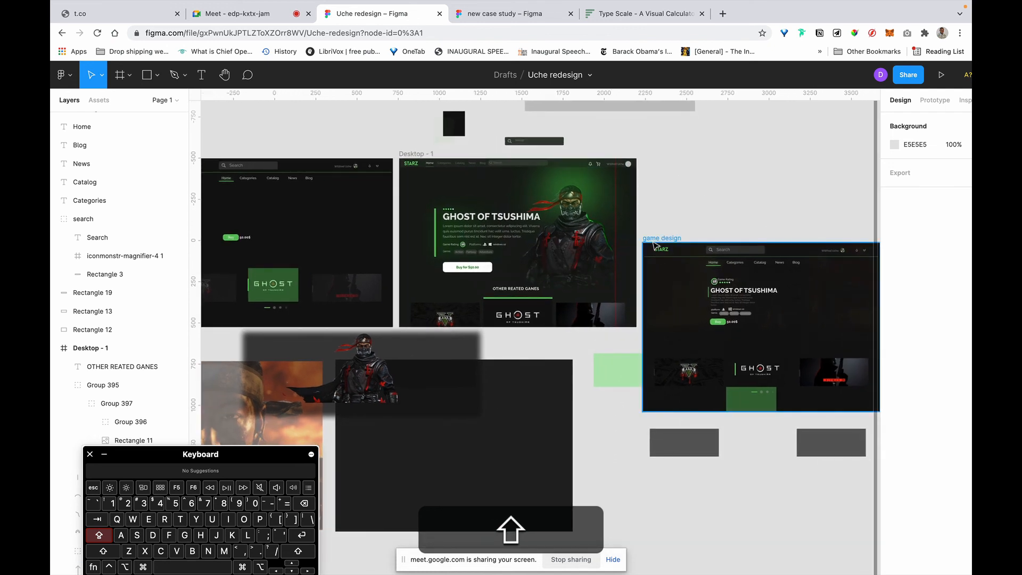
{"action": "left_click", "coordinate": [524, 11]}
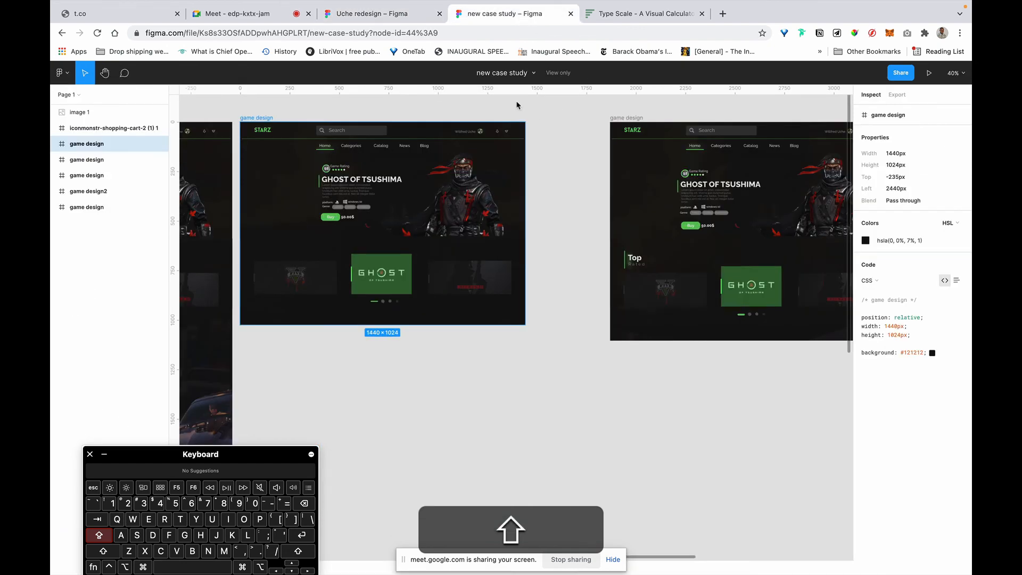
{"action": "key", "text": "super+plus"}
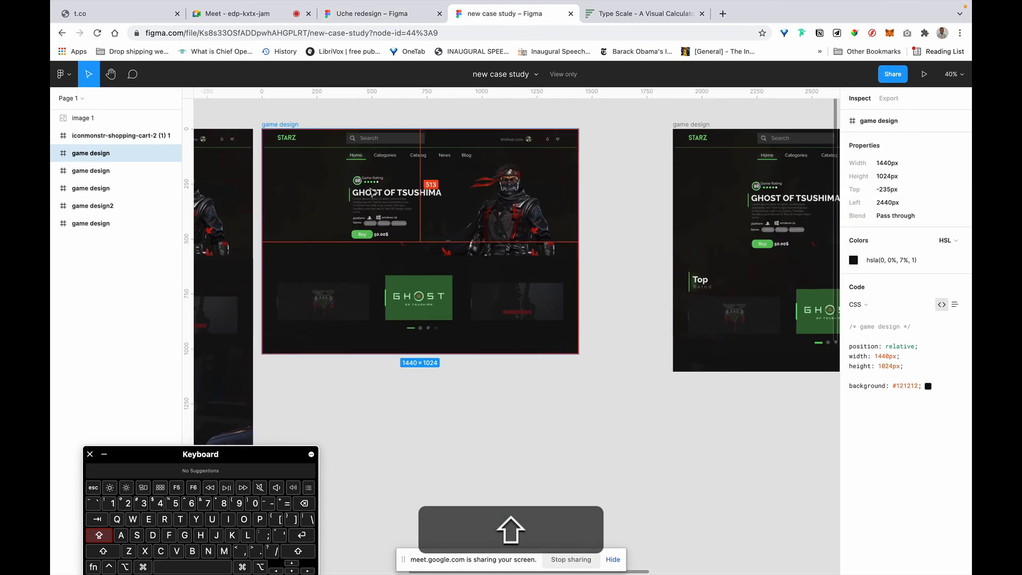
{"action": "scroll", "coordinate": [374, 193], "scroll_direction": "left", "scroll_amount": 1}
{"action": "scroll", "coordinate": [373, 193], "scroll_direction": "up", "scroll_amount": 1}
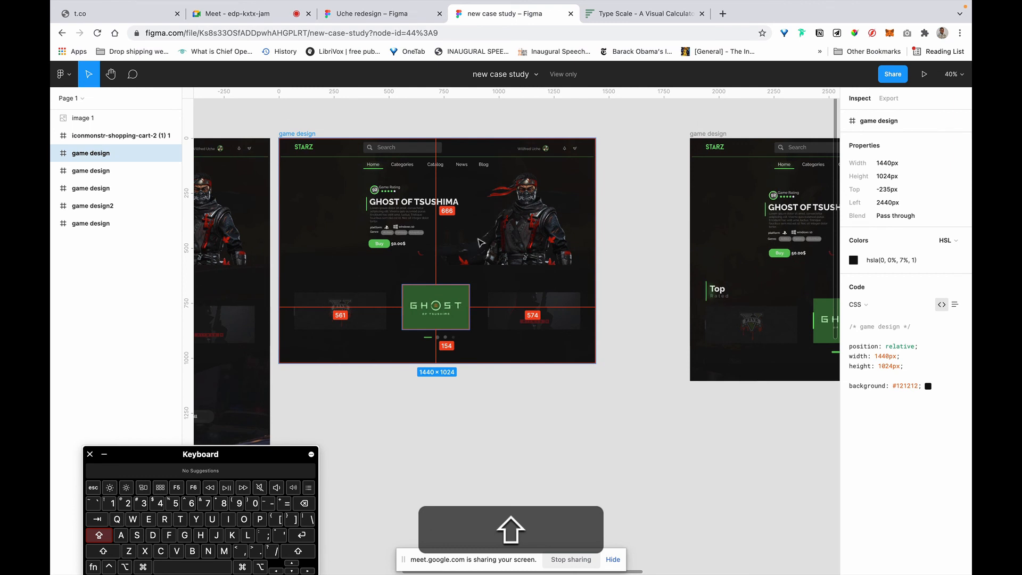
{"action": "scroll", "coordinate": [469, 213], "scroll_direction": "left", "scroll_amount": 6}
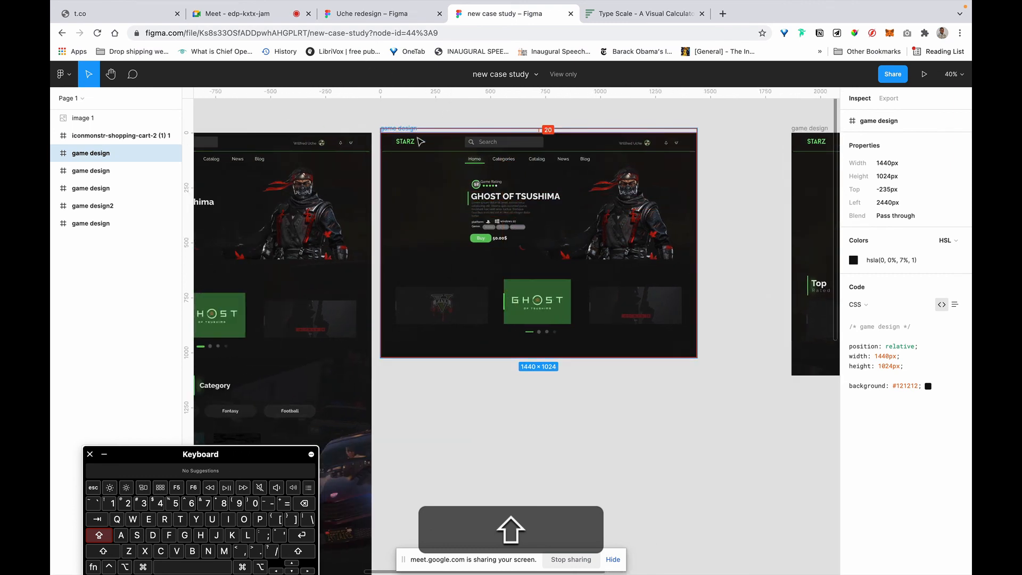
{"action": "key", "text": "shift+super+c"}
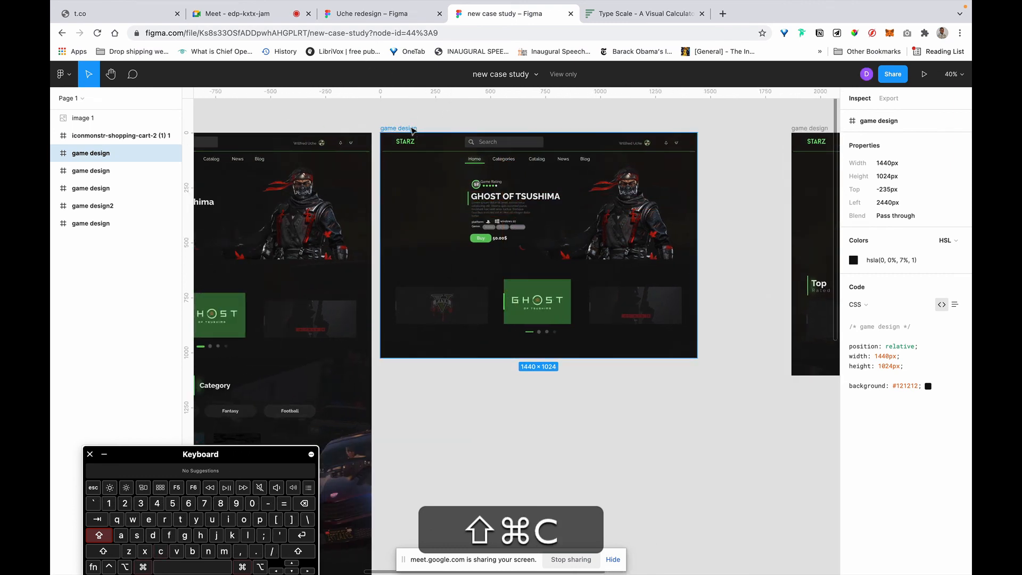
Step: Return to the redesign file and delete the dismantled game design frame beside Desktop - 1
{"action": "left_click", "coordinate": [373, 14]}
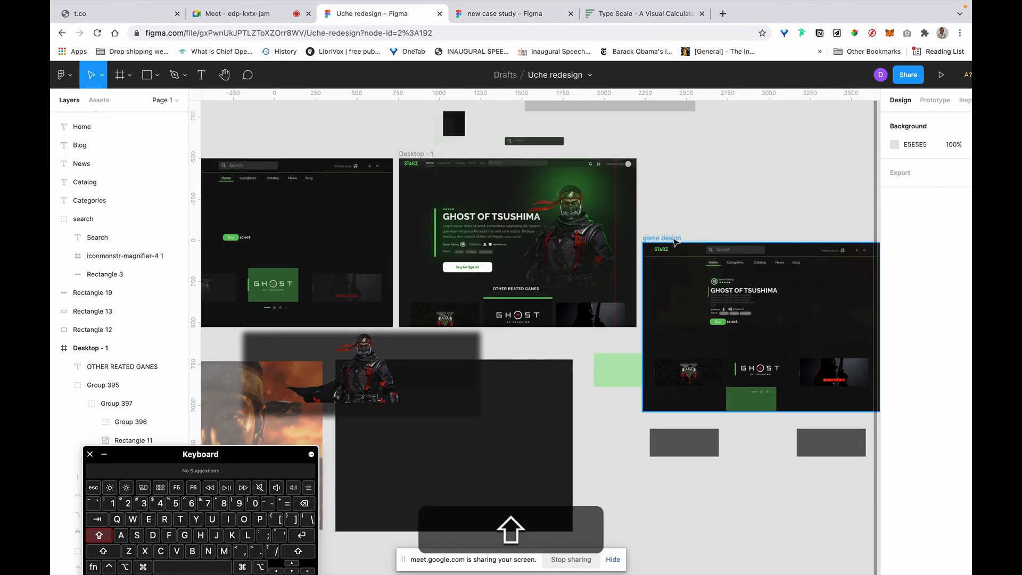
{"action": "left_click", "coordinate": [675, 240], "text": "shift"}
{"action": "key", "text": "Delete"}
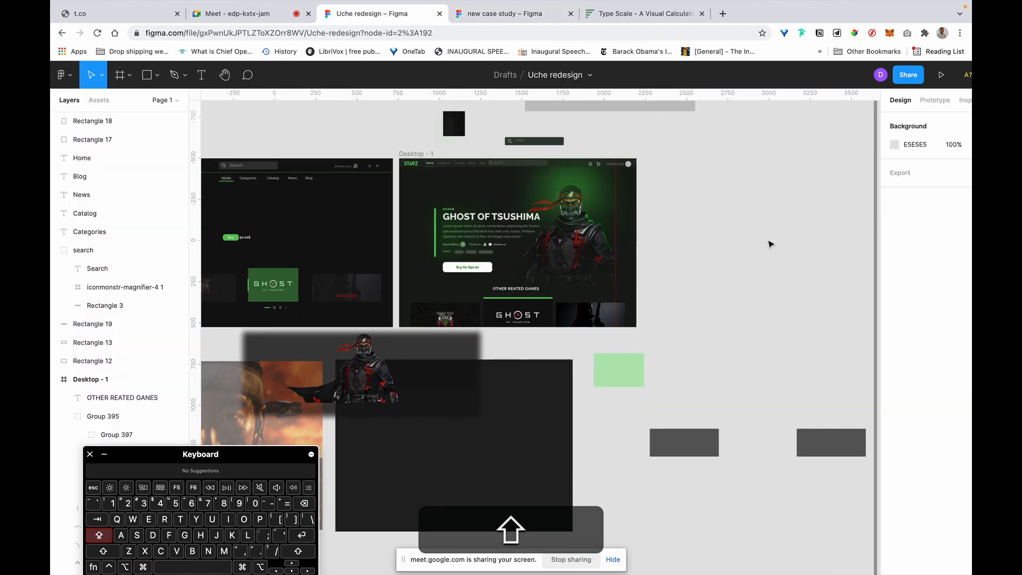
Step: Delete the leftover light green rectangle and the two dark grey rectangles on the canvas beside Desktop - 1
{"action": "left_click_drag", "start_coordinate": [854, 299], "coordinate": [622, 478]}
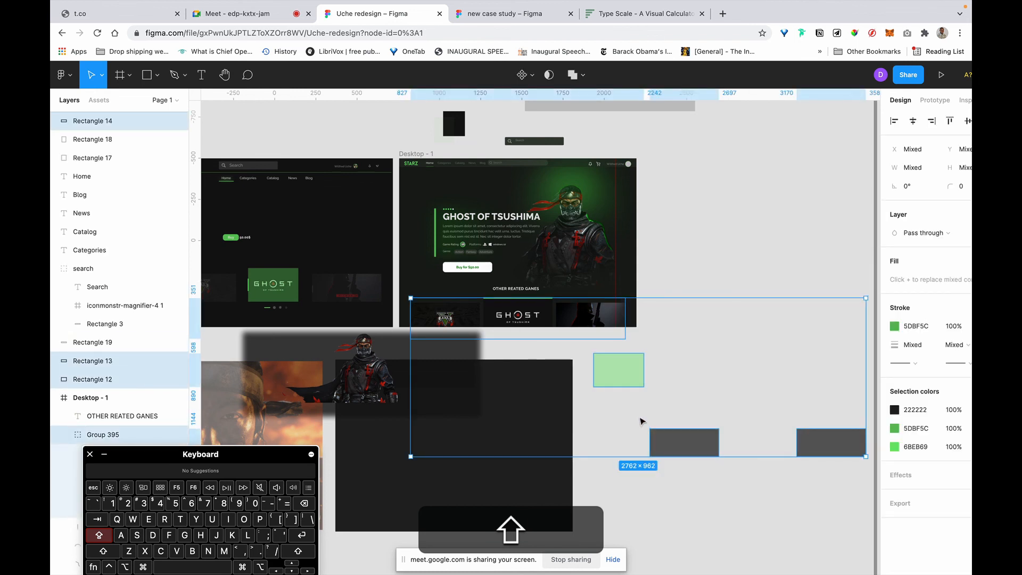
{"action": "key", "text": "Escape"}
{"action": "left_click_drag", "start_coordinate": [586, 348], "coordinate": [864, 484]}
{"action": "key", "text": "shift+BackSpace"}
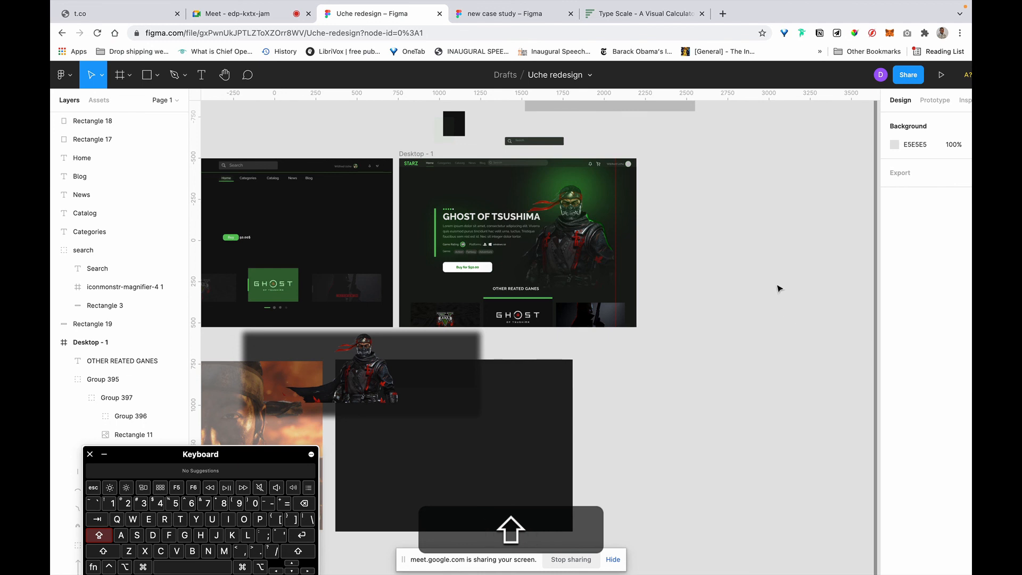
Step: Paste the copied game design frame and move it level with Desktop - 1 on its right side, at X 2389
{"action": "key", "text": "super+shift+v"}
{"action": "scroll", "coordinate": [604, 414], "scroll_direction": "down", "scroll_amount": 1}
{"action": "scroll", "coordinate": [605, 414], "scroll_direction": "right", "scroll_amount": 1}
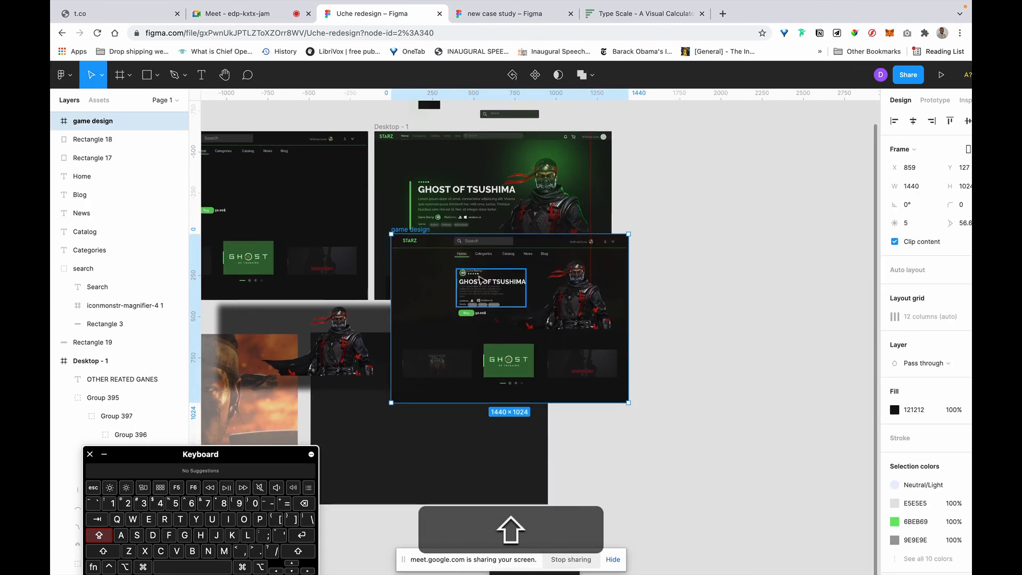
{"action": "left_click_drag", "start_coordinate": [531, 233], "coordinate": [663, 137]}
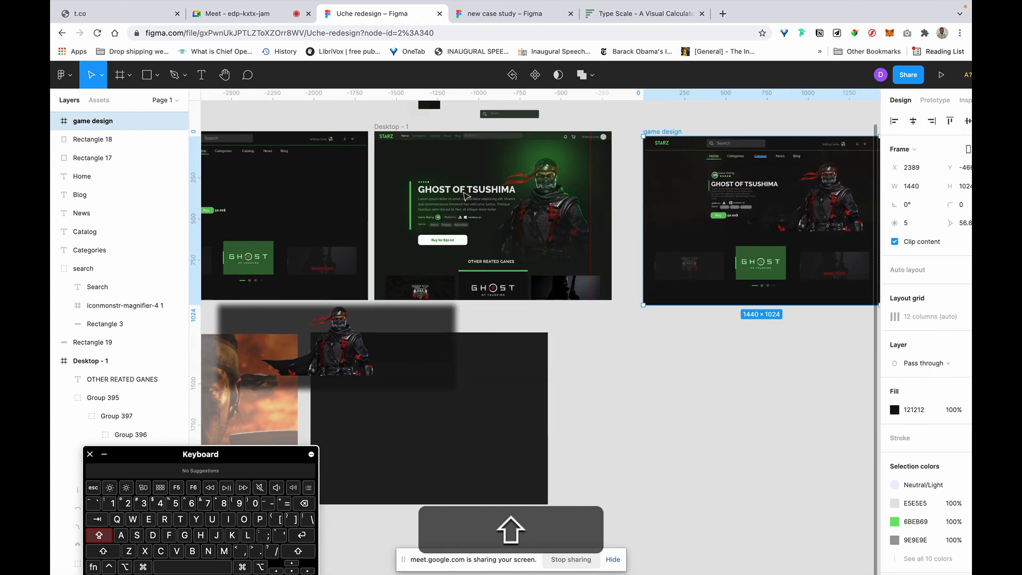
{"action": "scroll", "coordinate": [479, 170], "scroll_direction": "up", "scroll_amount": 5}
{"action": "scroll", "coordinate": [362, 205], "scroll_direction": "up", "scroll_amount": 1}
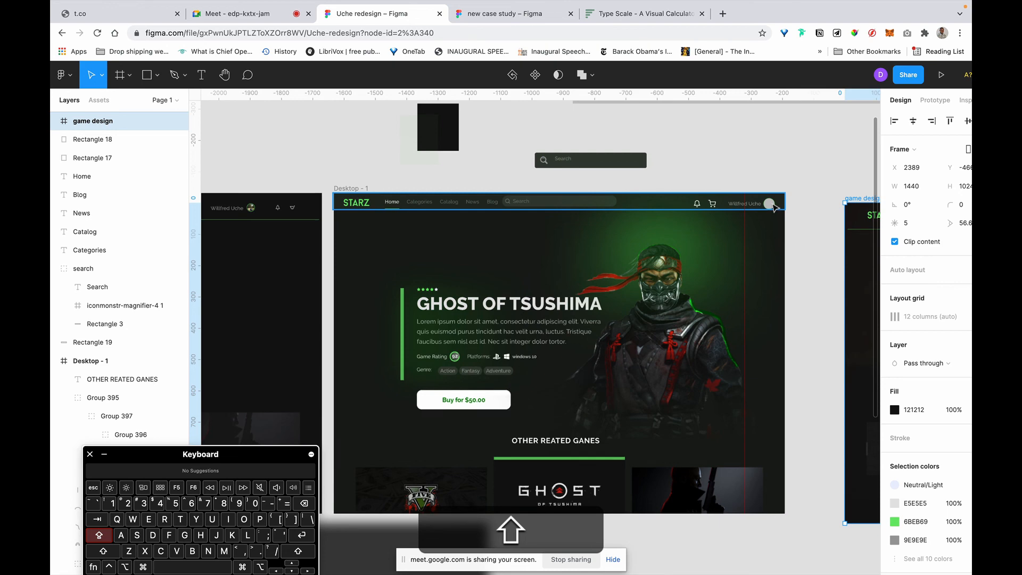
Step: Move the fiery portrait image from below the frames into Desktop - 1 over its left half, behind the page content
{"action": "scroll", "coordinate": [773, 208], "scroll_direction": "down", "scroll_amount": 5}
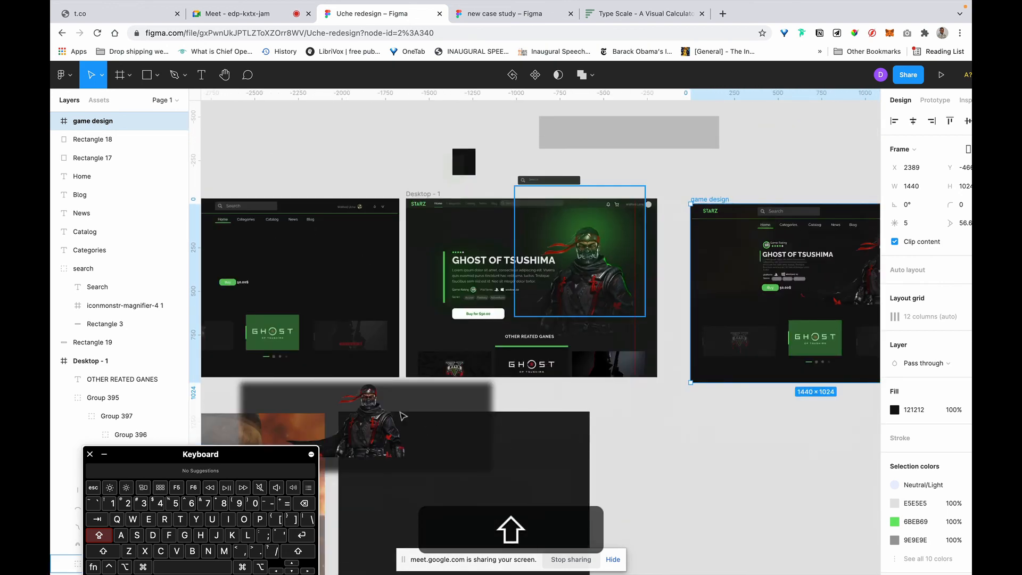
{"action": "scroll", "coordinate": [597, 290], "scroll_direction": "down", "scroll_amount": 1}
{"action": "scroll", "coordinate": [597, 290], "scroll_direction": "left", "scroll_amount": 1}
{"action": "scroll", "coordinate": [596, 290], "scroll_direction": "down", "scroll_amount": 1}
{"action": "scroll", "coordinate": [596, 290], "scroll_direction": "left", "scroll_amount": 1}
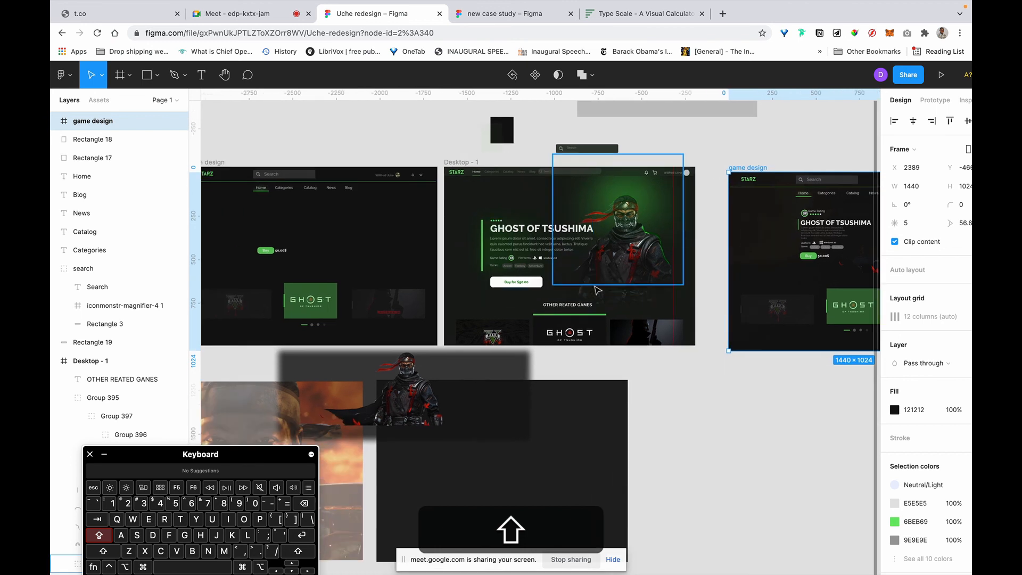
{"action": "scroll", "coordinate": [597, 291], "scroll_direction": "down", "scroll_amount": 2}
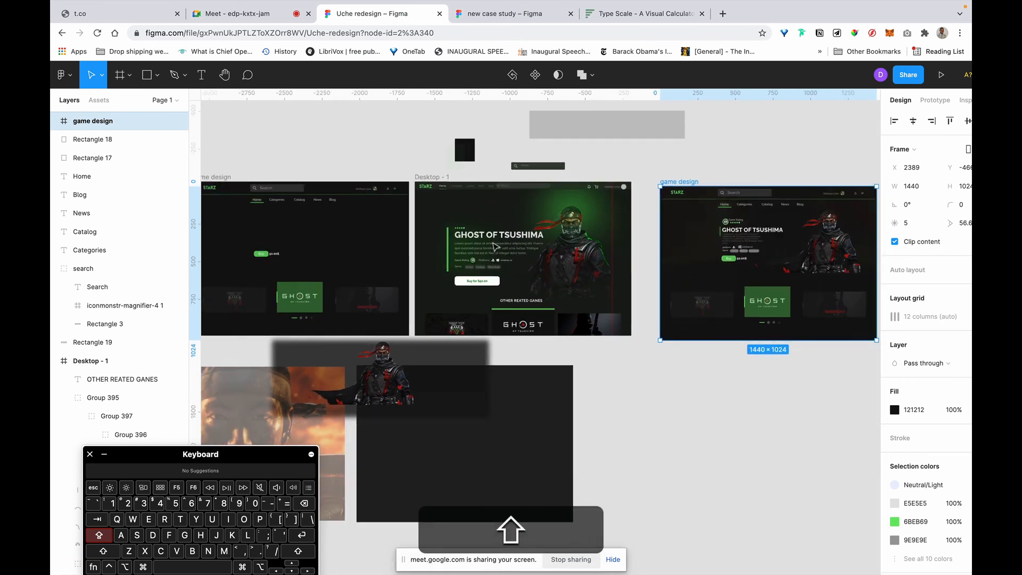
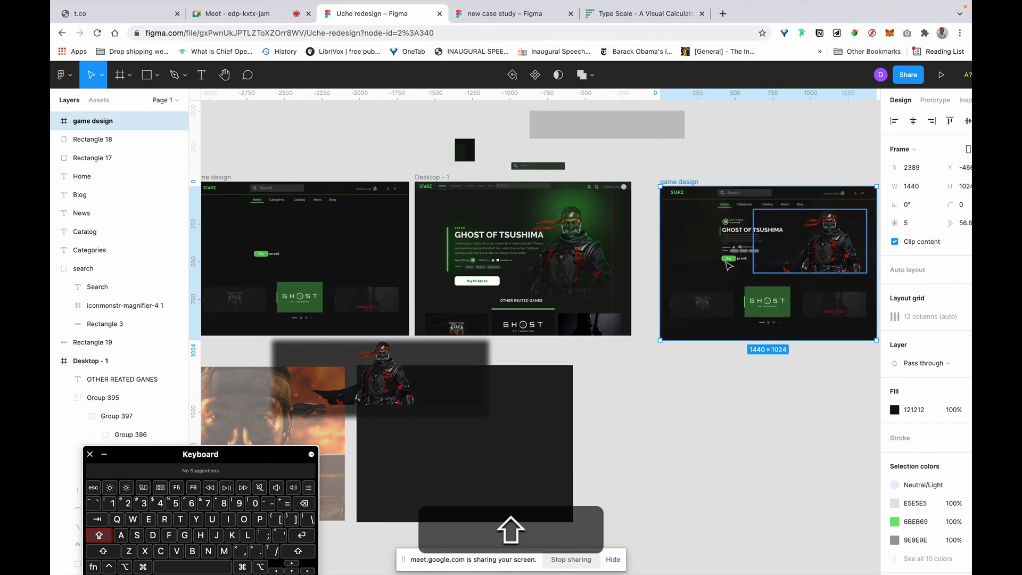
{"action": "scroll", "coordinate": [287, 257], "scroll_direction": "left", "scroll_amount": 3}
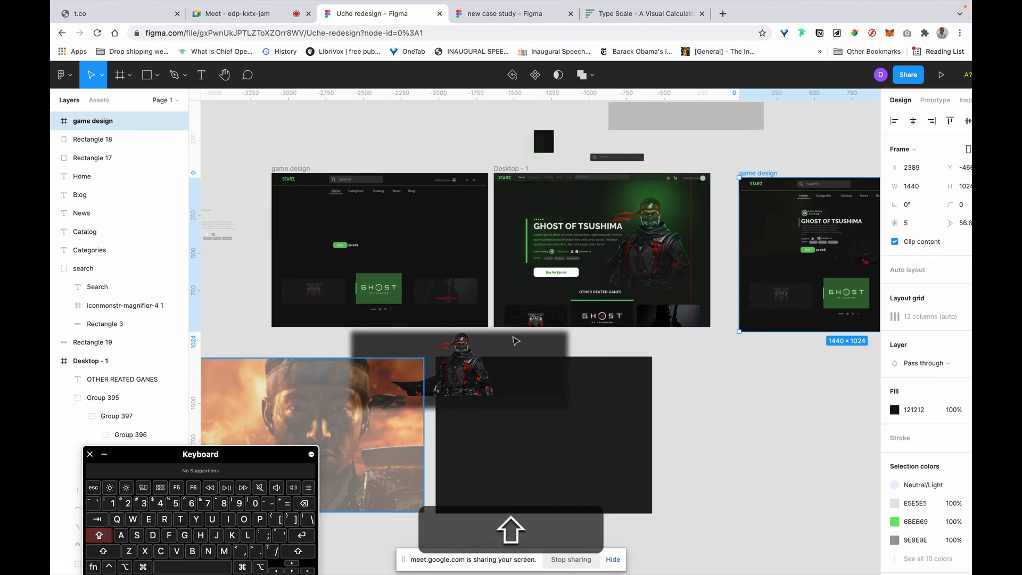
{"action": "left_click_drag", "start_coordinate": [355, 438], "coordinate": [538, 262]}
{"action": "key", "text": "alt+shift+super+bracketleft"}
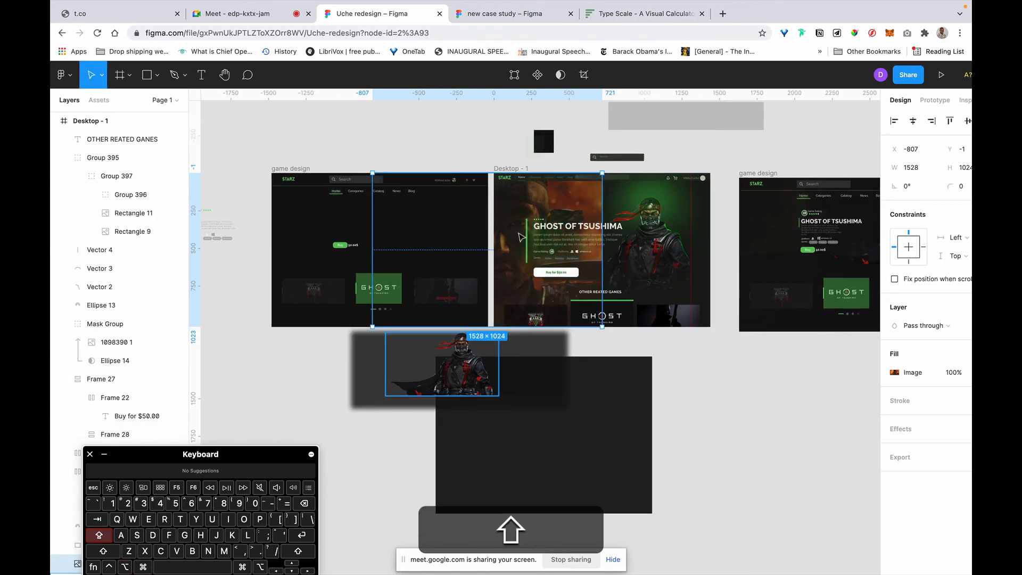
Step: Lower the fiery portrait image's fill opacity to 50%, then reduce it further to 40%
{"action": "left_click", "coordinate": [954, 373]}
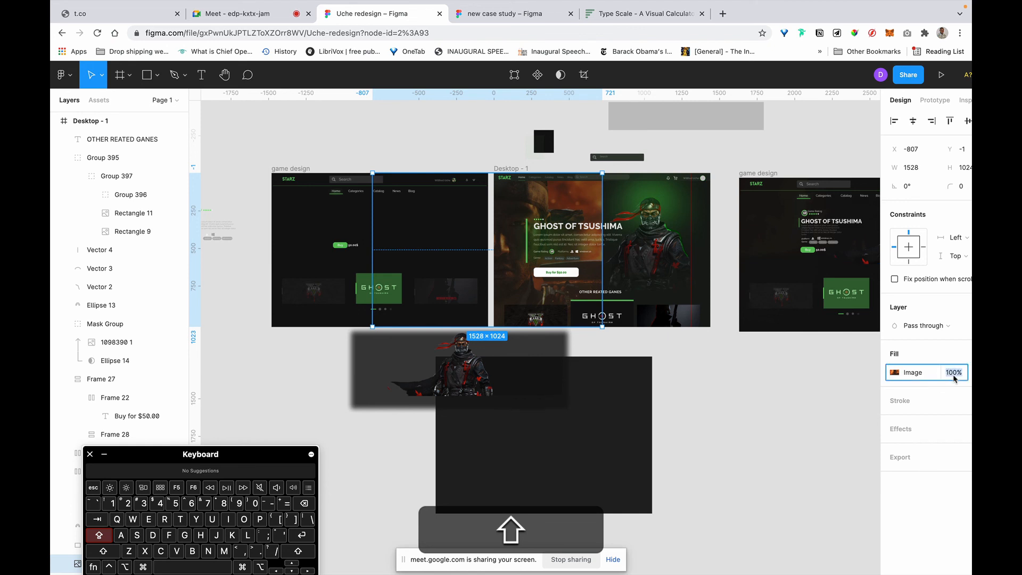
{"action": "key", "text": "Left"}
{"action": "key", "text": "Right"}
{"action": "key", "text": "Right"}
{"action": "key", "text": "BackSpace"}
{"action": "key", "text": "BackSpace"}
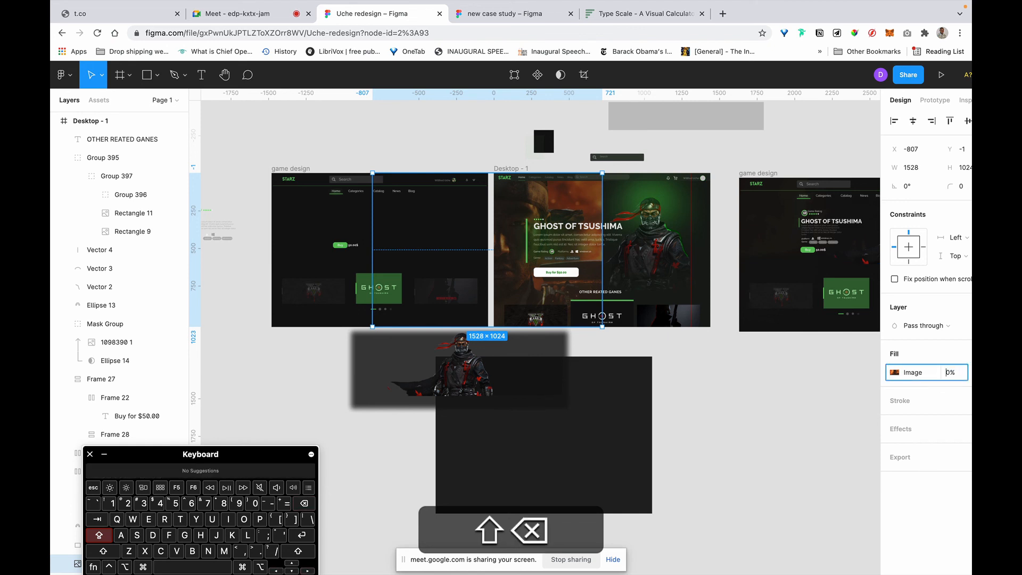
{"action": "type", "text": "5"}
{"action": "key", "text": "Return"}
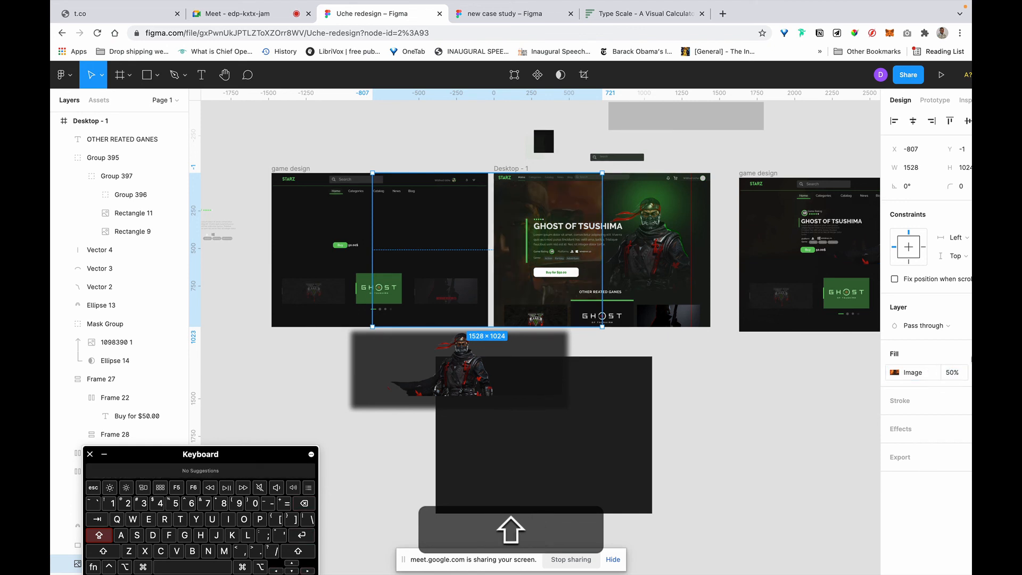
{"action": "key", "text": "Left"}
{"action": "key", "text": "BackSpace"}
{"action": "type", "text": "4"}
{"action": "key", "text": "Return"}
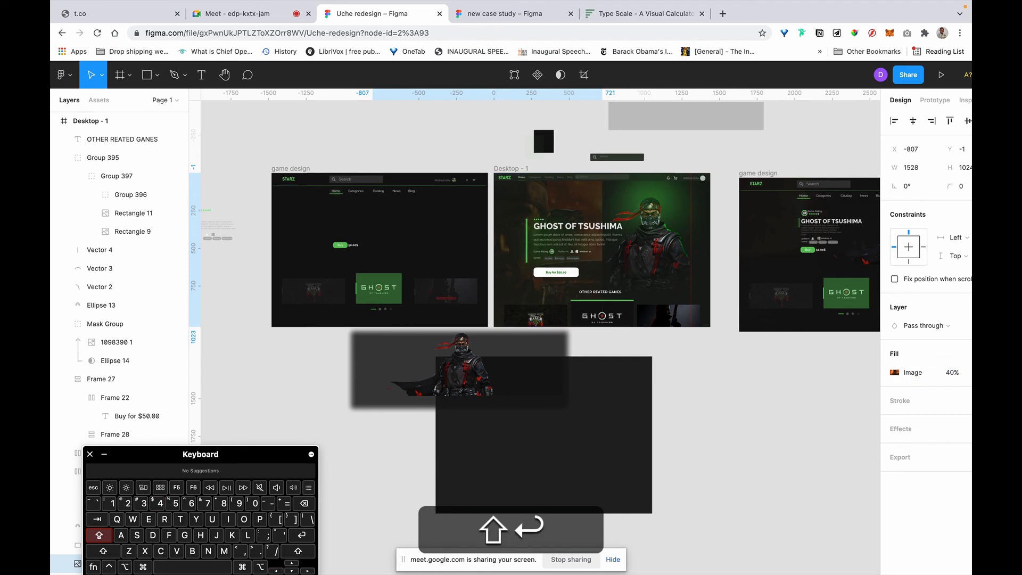
Step: Try the Screen and Color blend modes on the fiery portrait image behind the page content
{"action": "left_click", "coordinate": [940, 326]}
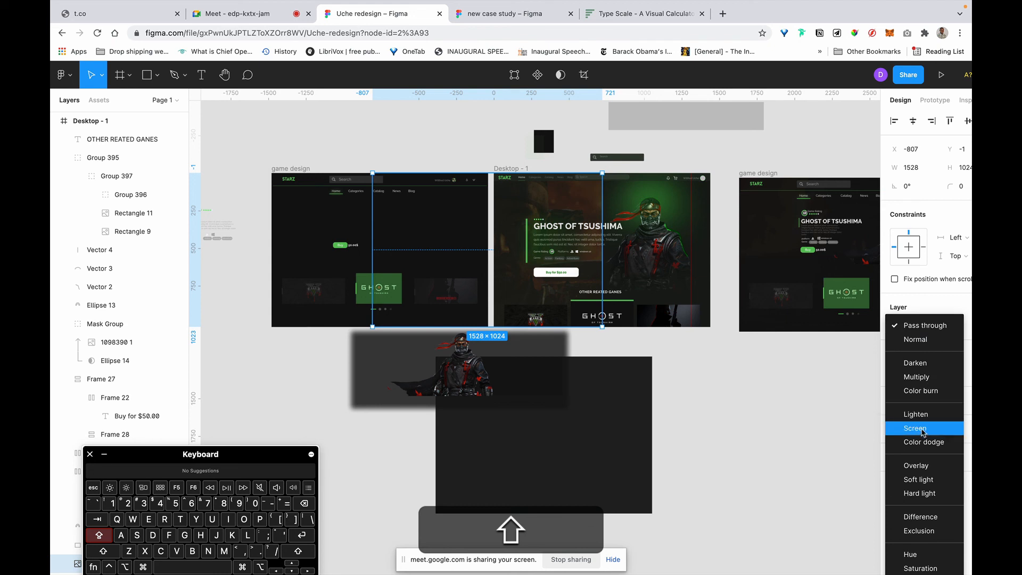
{"action": "left_click", "coordinate": [923, 429]}
{"action": "scroll", "coordinate": [938, 362], "scroll_direction": "right", "scroll_amount": 2}
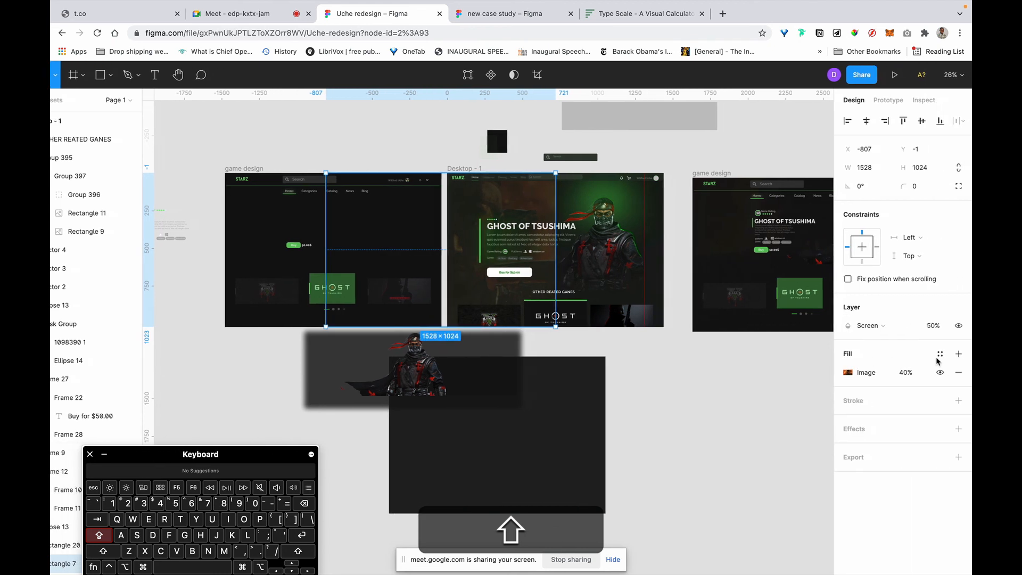
{"action": "left_click", "coordinate": [881, 326]}
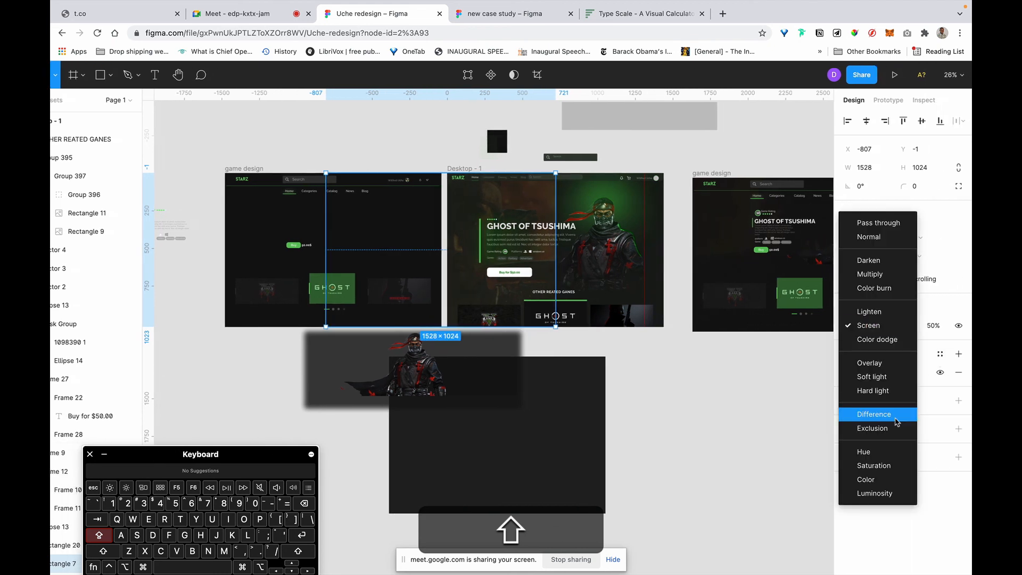
{"action": "left_click", "coordinate": [876, 480]}
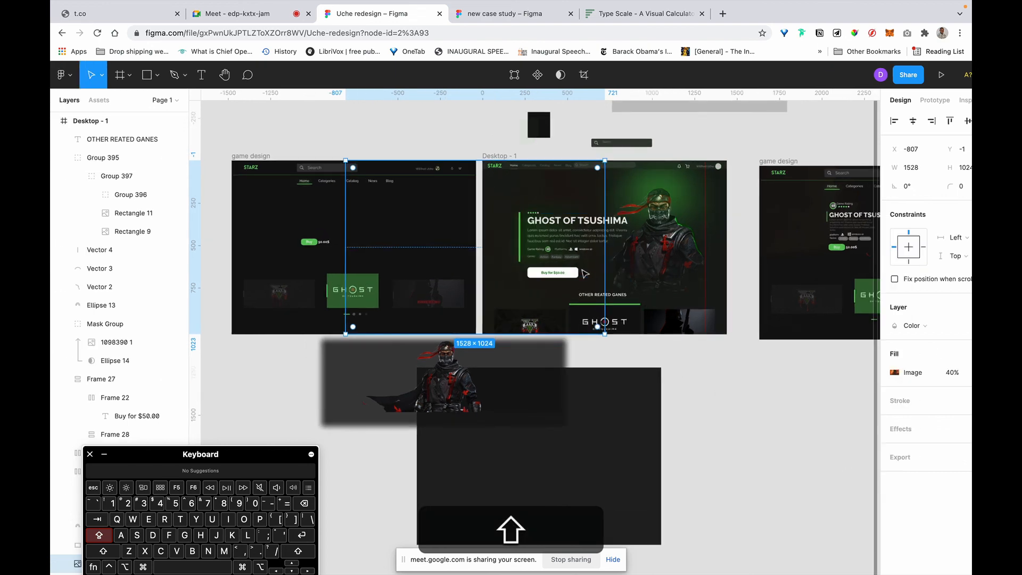
{"action": "scroll", "coordinate": [585, 273], "scroll_direction": "up", "scroll_amount": 5}
{"action": "scroll", "coordinate": [586, 270], "scroll_direction": "down", "scroll_amount": 5}
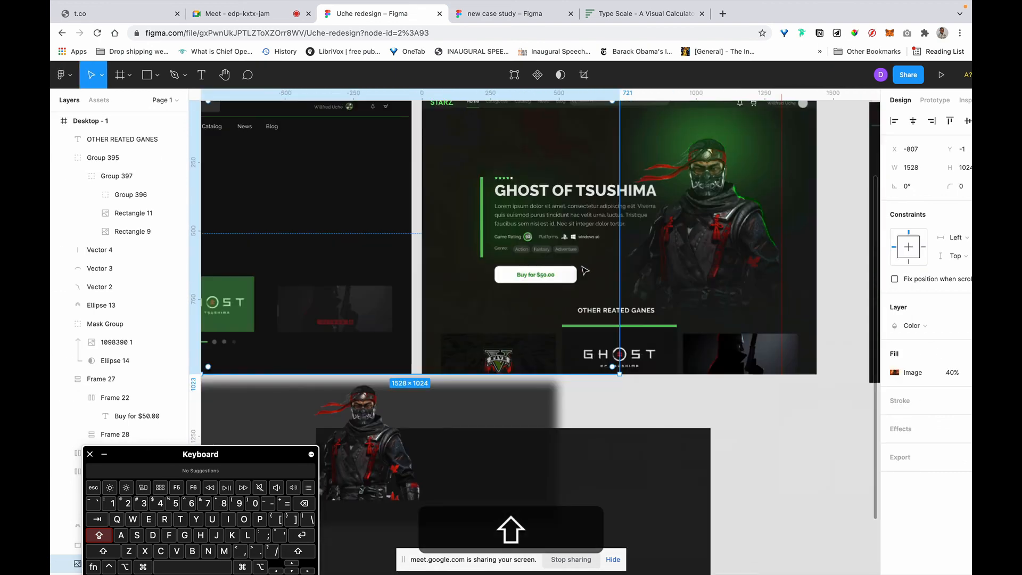
Step: Set the fiery portrait image's layer blend mode to Multiply
{"action": "left_click", "coordinate": [912, 326]}
{"action": "scroll", "coordinate": [931, 216], "scroll_direction": "up", "scroll_amount": 2}
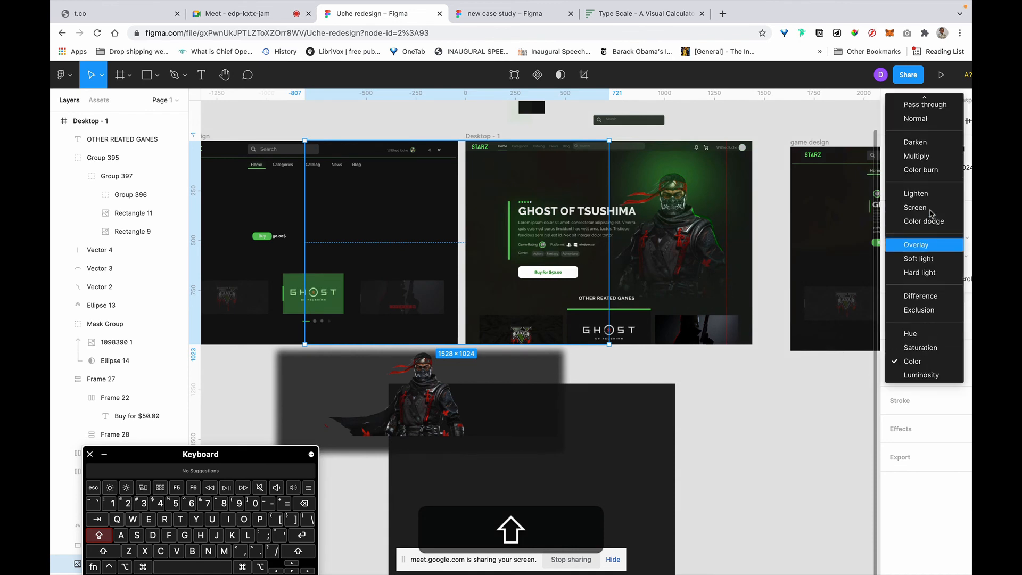
{"action": "left_click", "coordinate": [923, 157]}
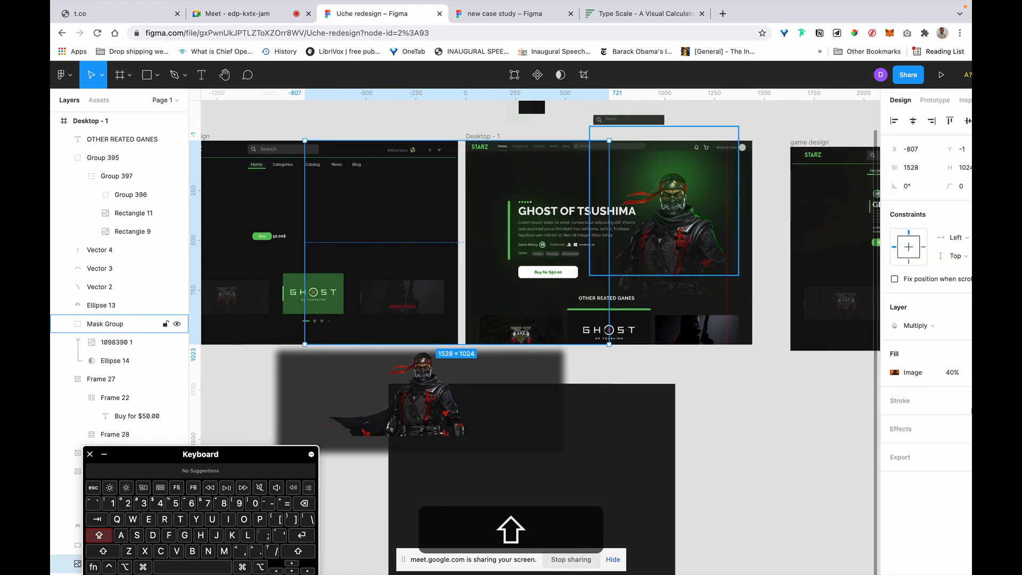
Step: Set the portrait image's fill opacity to 90% and adjust its layer opacity
{"action": "scroll", "coordinate": [905, 320], "scroll_direction": "right", "scroll_amount": 3}
{"action": "left_click", "coordinate": [902, 372]}
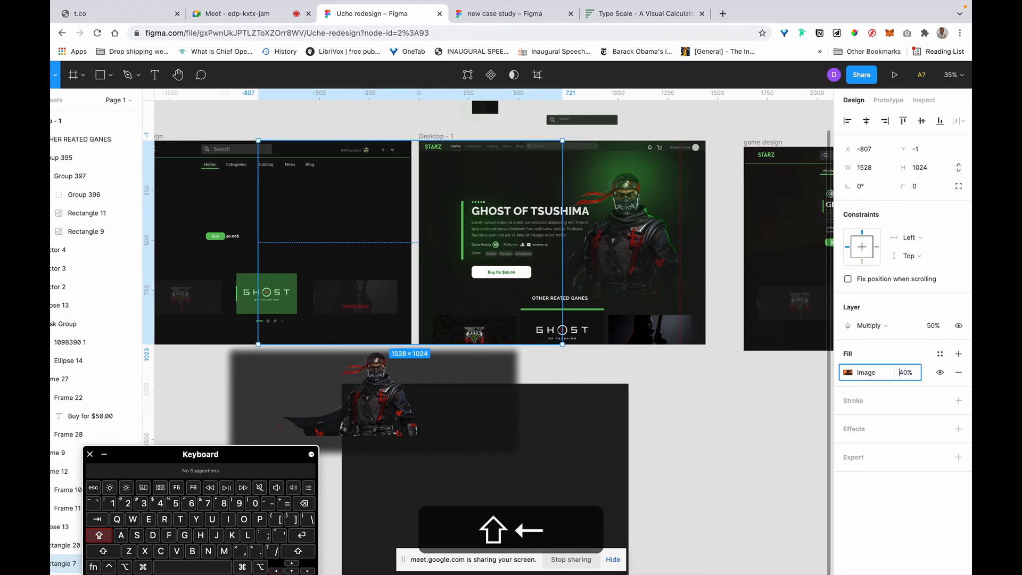
{"action": "key", "text": "BackSpace"}
{"action": "type", "text": "9"}
{"action": "key", "text": "Return"}
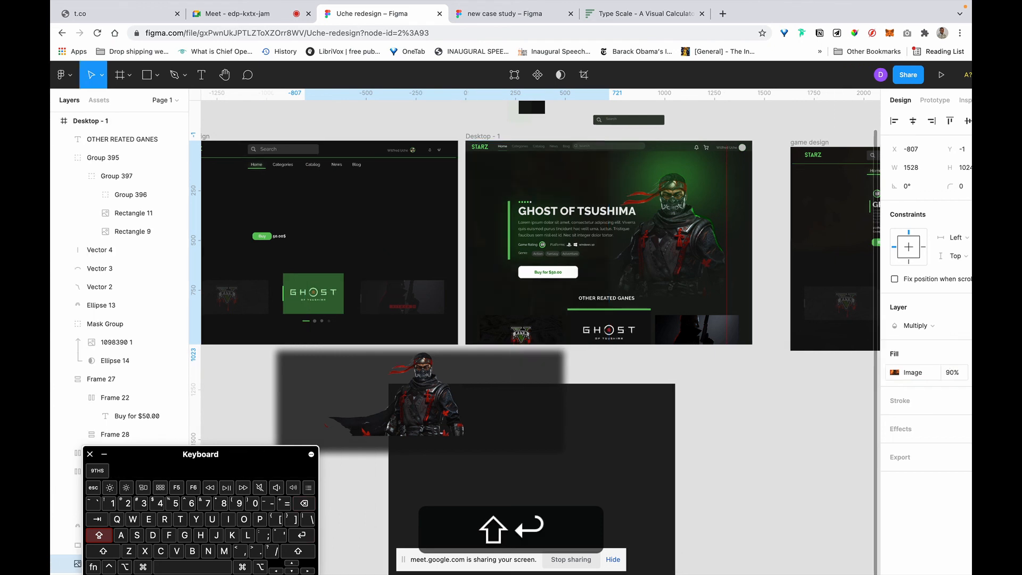
{"action": "scroll", "coordinate": [949, 328], "scroll_direction": "right", "scroll_amount": 3}
{"action": "left_click", "coordinate": [938, 329]}
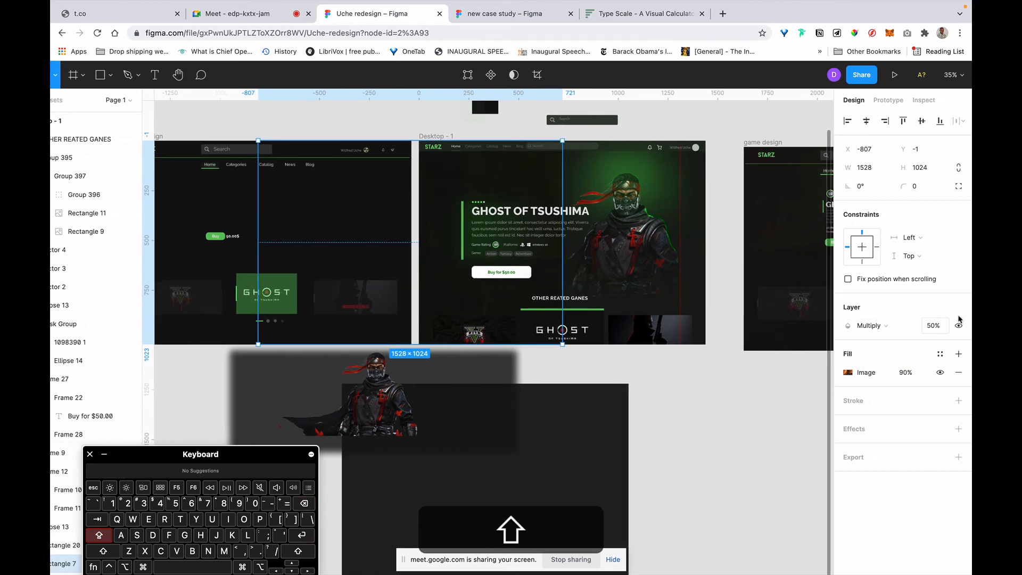
{"action": "key", "text": "shift+Return"}
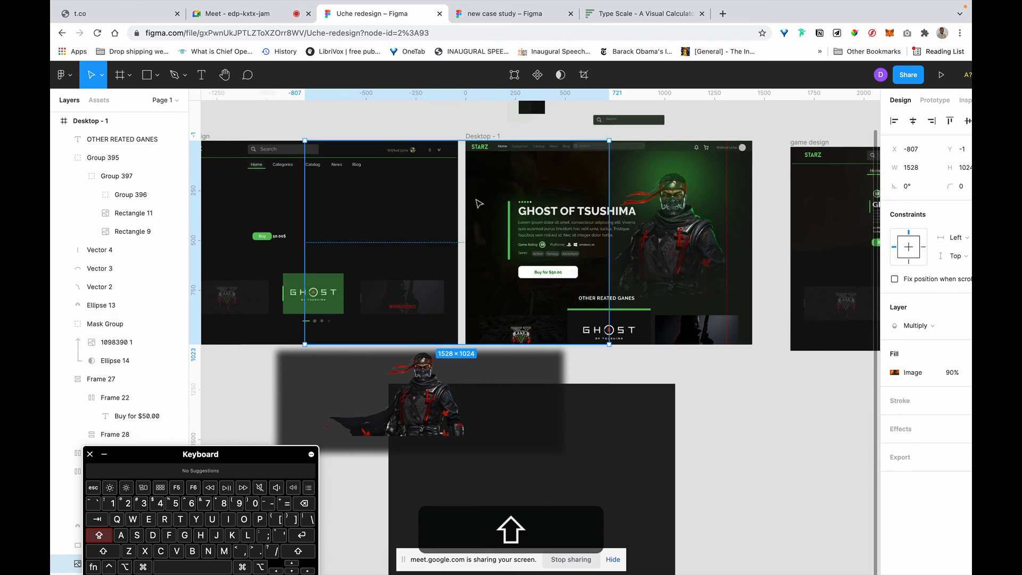
{"action": "key", "text": "shift"}
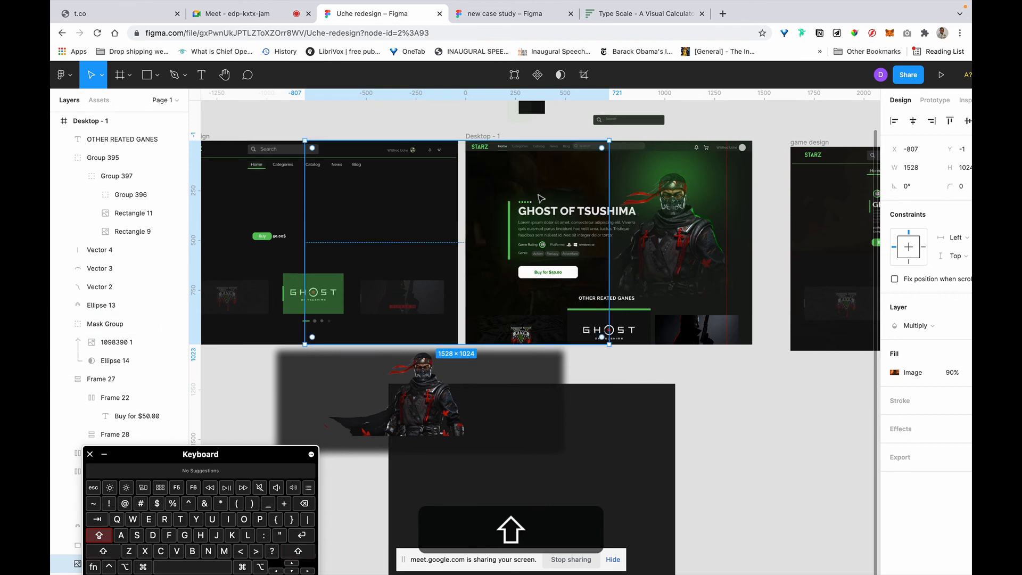
Step: Shift the portrait image across Desktop - 1 and trim both its sides to the frame edges, about 1442 × 1024 at X -2
{"action": "left_click_drag", "start_coordinate": [539, 195], "coordinate": [574, 193]}
{"action": "left_click_drag", "start_coordinate": [597, 192], "coordinate": [557, 184]}
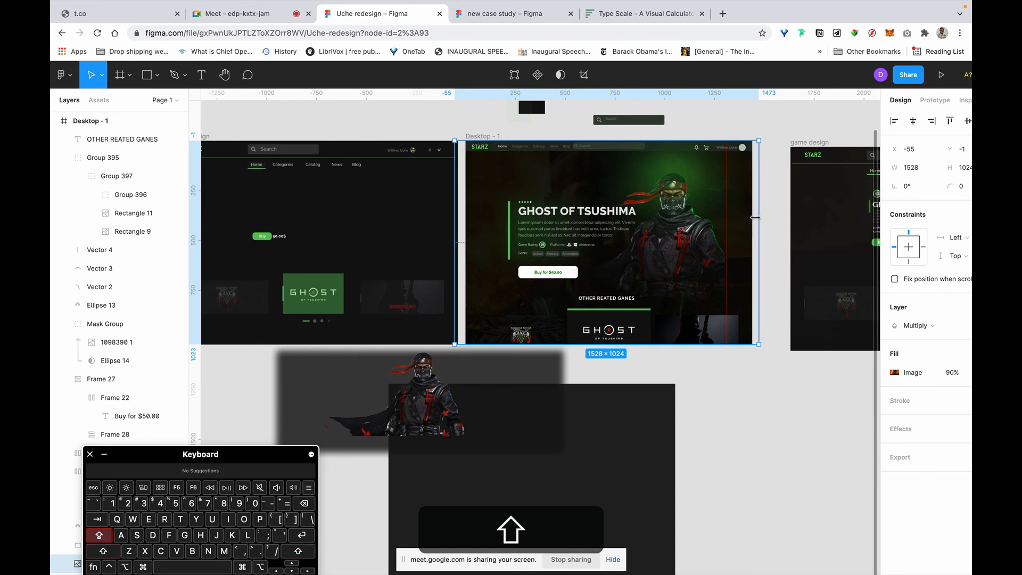
{"action": "left_click_drag", "start_coordinate": [755, 217], "coordinate": [751, 217]}
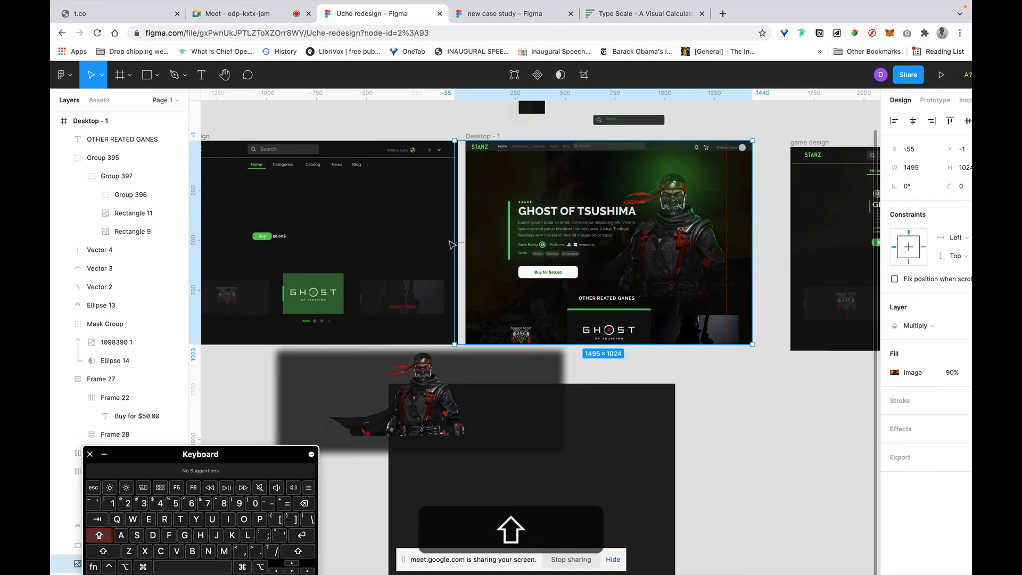
{"action": "left_click_drag", "start_coordinate": [453, 238], "coordinate": [466, 238]}
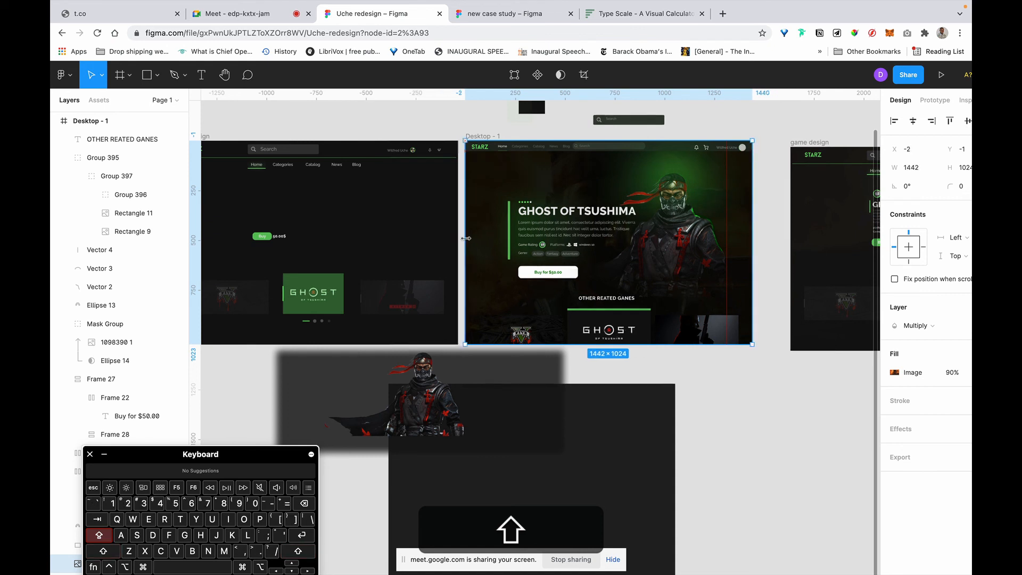
{"action": "left_click", "coordinate": [779, 390]}
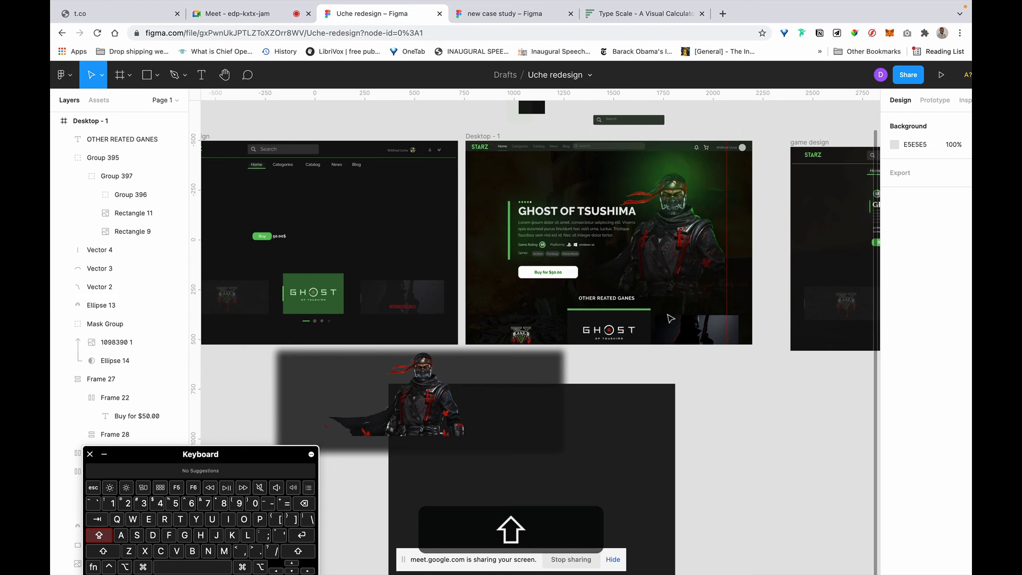
Step: Hide the masked warrior group in Desktop - 1 to expose the green glow behind it
{"action": "scroll", "coordinate": [650, 254], "scroll_direction": "right", "scroll_amount": 2}
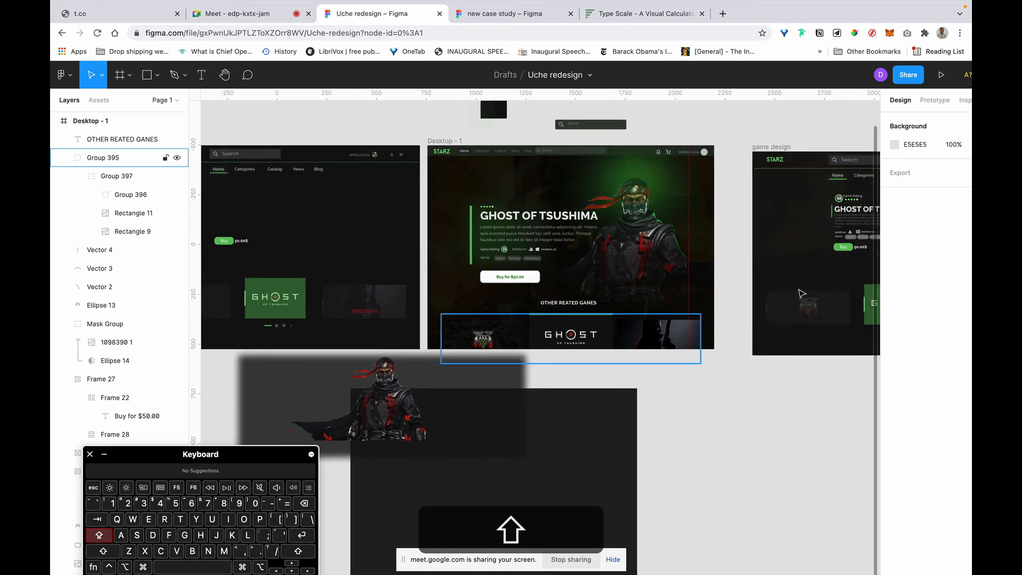
{"action": "scroll", "coordinate": [673, 194], "scroll_direction": "right", "scroll_amount": 4}
{"action": "scroll", "coordinate": [589, 184], "scroll_direction": "up", "scroll_amount": 5}
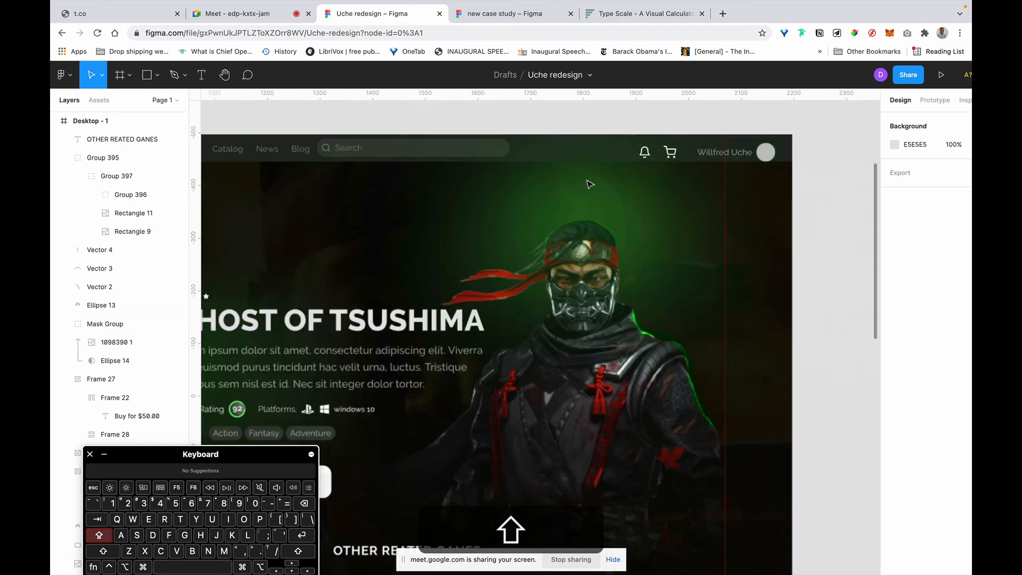
{"action": "left_click", "coordinate": [608, 205]}
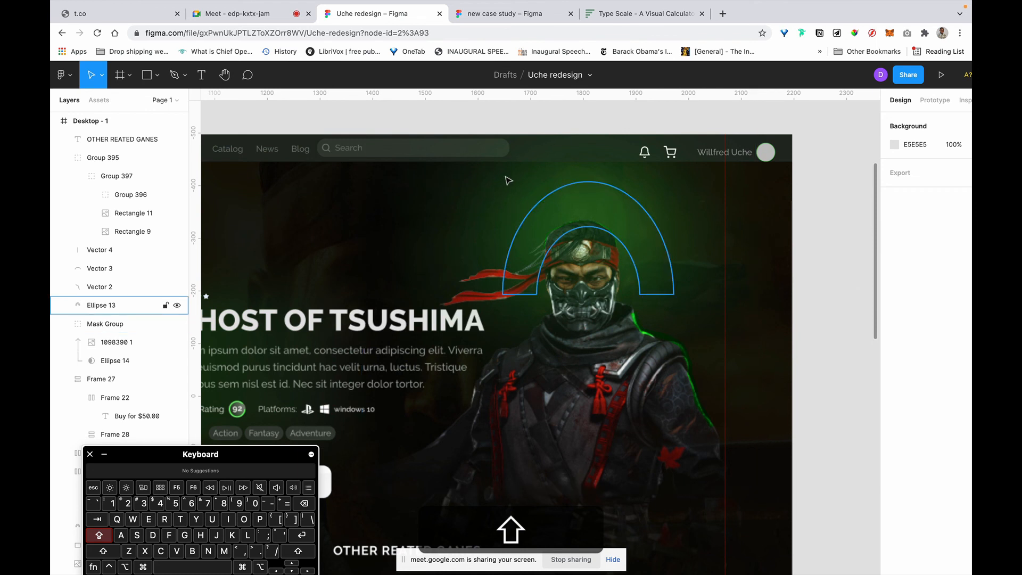
{"action": "left_click", "coordinate": [585, 170]}
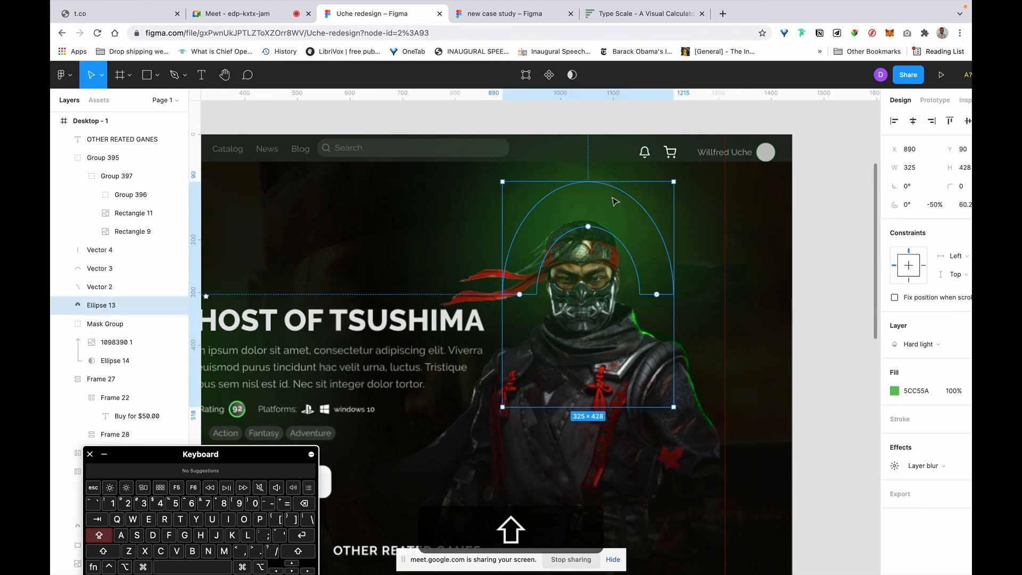
{"action": "left_click", "coordinate": [475, 202]}
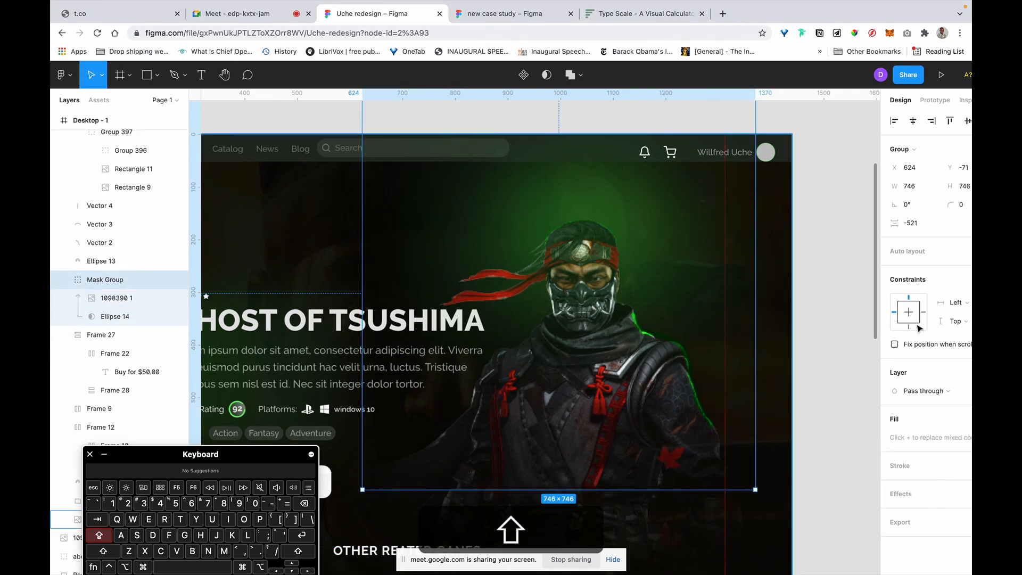
{"action": "scroll", "coordinate": [927, 393], "scroll_direction": "right", "scroll_amount": 2}
{"action": "scroll", "coordinate": [915, 386], "scroll_direction": "left", "scroll_amount": 2}
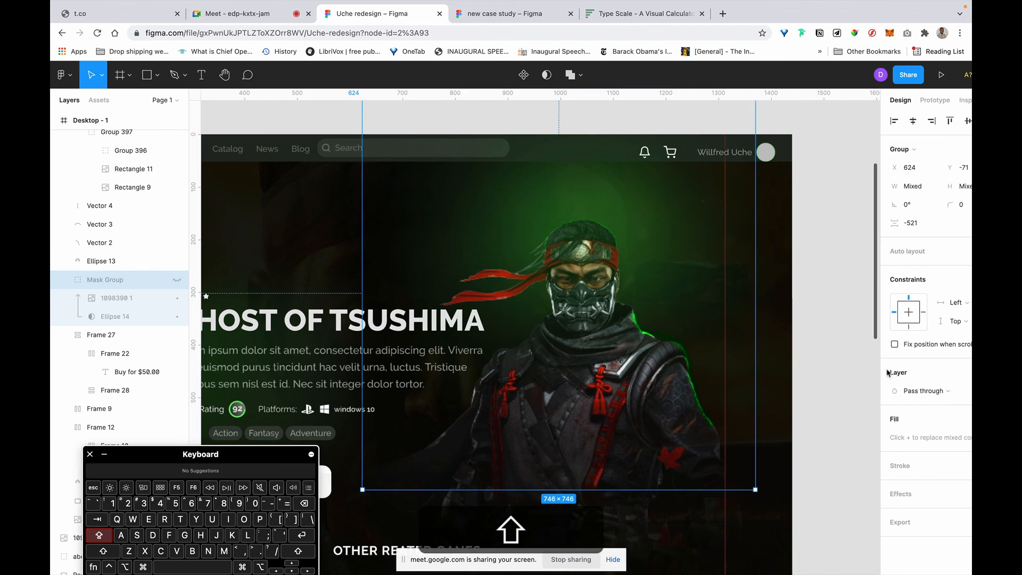
{"action": "key", "text": "super+shift+h"}
{"action": "scroll", "coordinate": [908, 379], "scroll_direction": "right", "scroll_amount": 5}
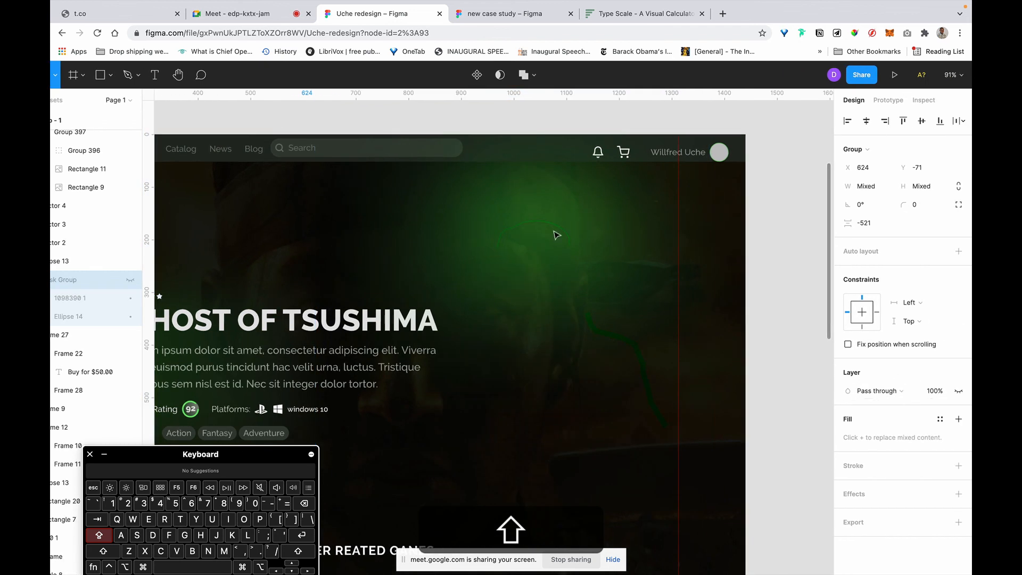
Step: Delete the green half-ellipse glow with the Hard light blend mode from the hero area of Desktop - 1
{"action": "left_click", "coordinate": [565, 193]}
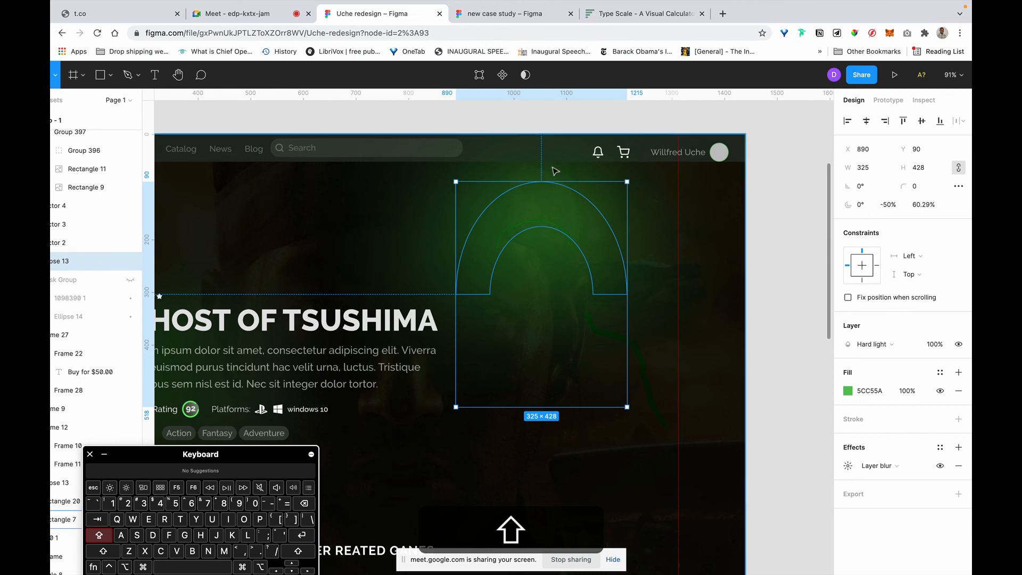
{"action": "left_click", "coordinate": [554, 171]}
{"action": "left_click", "coordinate": [556, 212]}
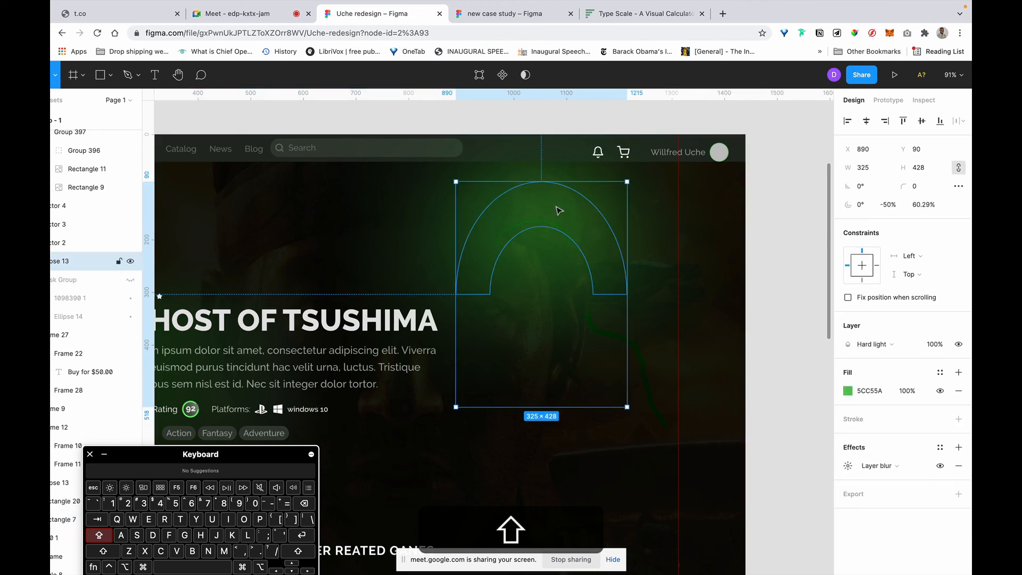
{"action": "key", "text": "shift+BackSpace"}
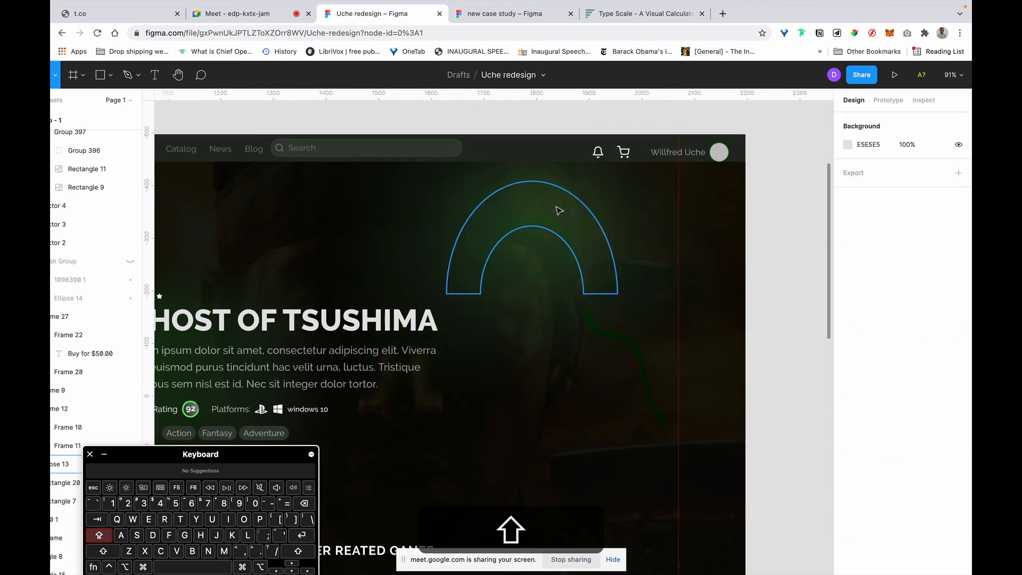
Step: Move the remaining green arc glow out over the right edge of Desktop - 1, to X 2015, Y -334
{"action": "left_click", "coordinate": [559, 211]}
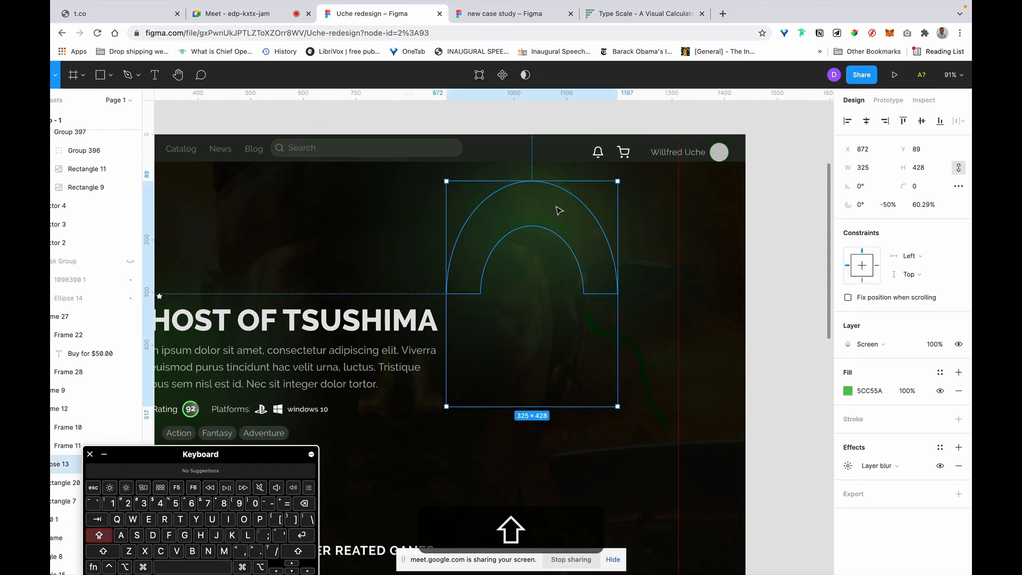
{"action": "key", "text": "super+shift+z"}
{"action": "key", "text": "super+shift+z"}
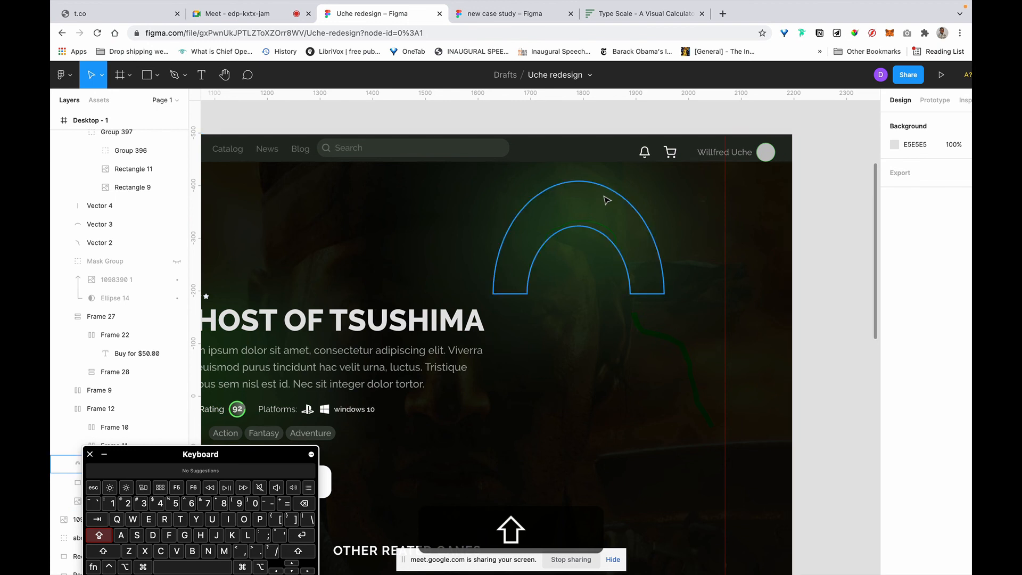
{"action": "left_click", "coordinate": [619, 203]}
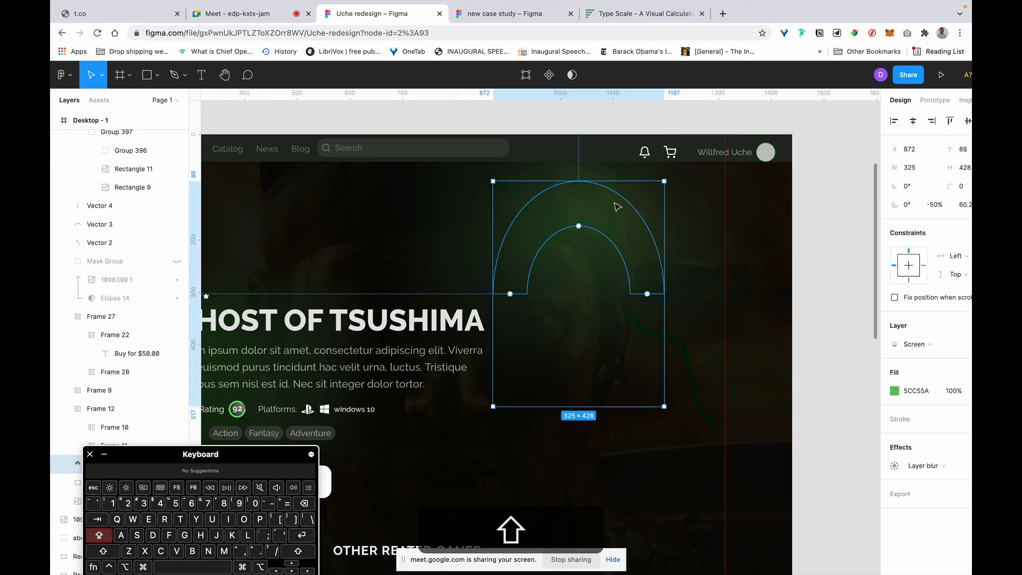
{"action": "left_click_drag", "start_coordinate": [617, 206], "coordinate": [863, 273]}
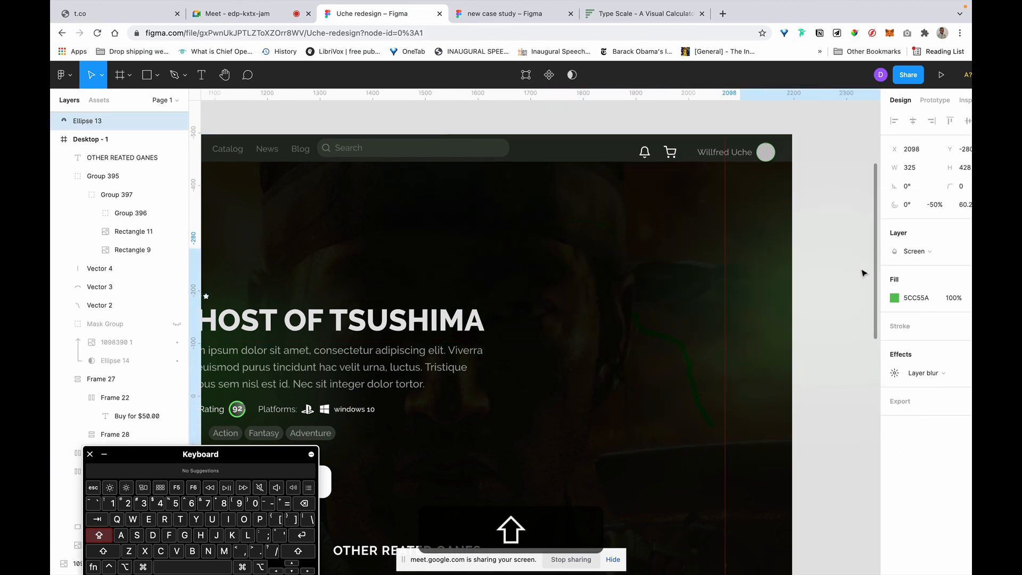
{"action": "left_click_drag", "start_coordinate": [865, 273], "coordinate": [647, 246]}
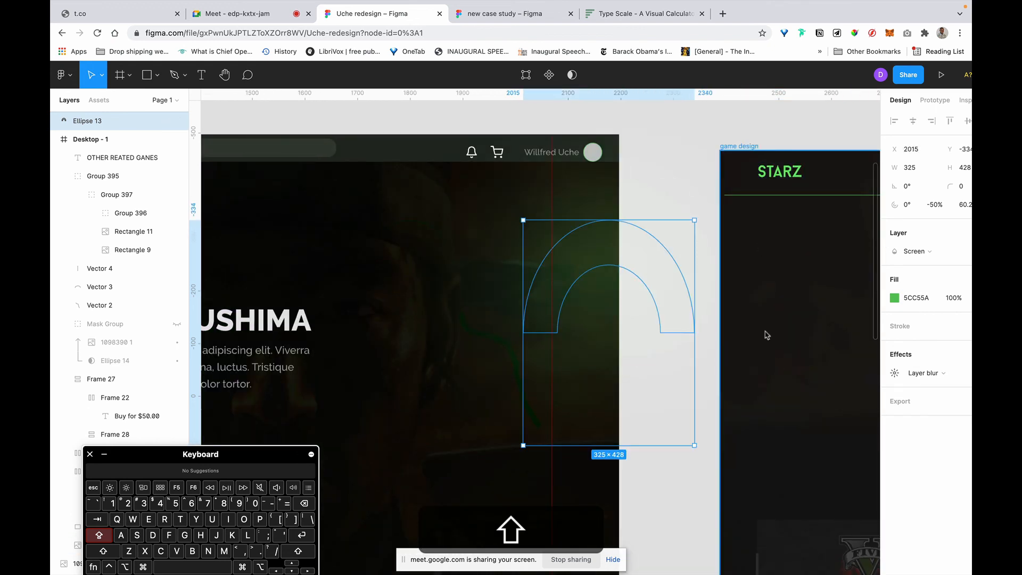
Step: Close the glow arc's inner cut-out to a 0% ratio and shrink the shape around its centre to about 173 × 228
{"action": "left_click_drag", "start_coordinate": [611, 303], "coordinate": [616, 337]}
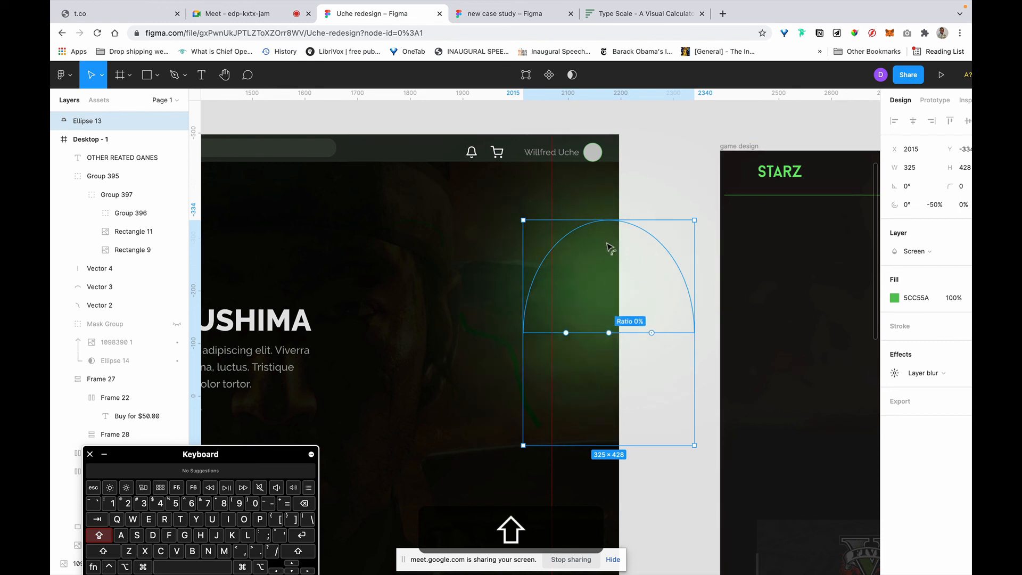
{"action": "scroll", "coordinate": [938, 291], "scroll_direction": "right", "scroll_amount": 2}
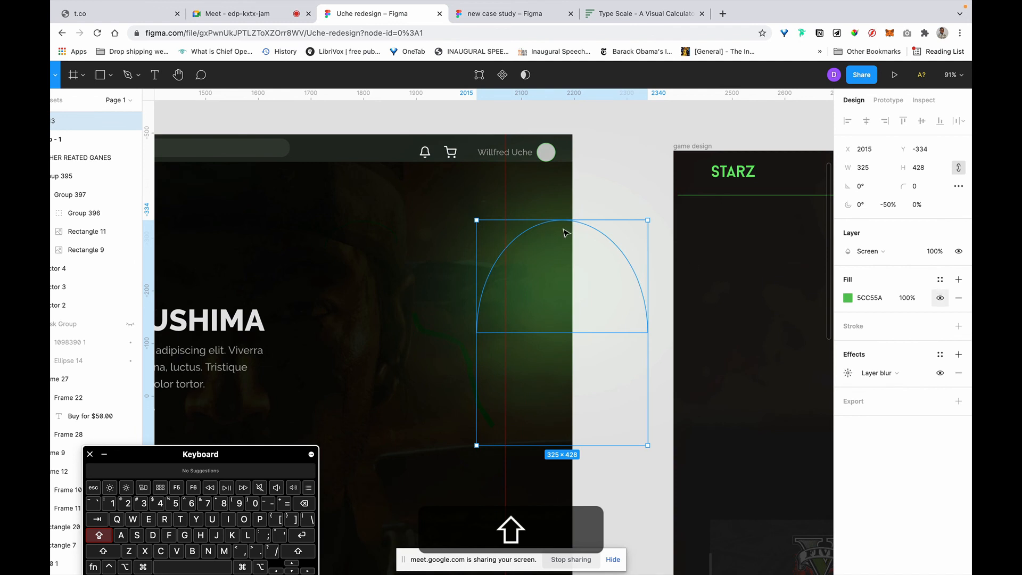
{"action": "left_click_drag", "start_coordinate": [649, 220], "coordinate": [581, 273]}
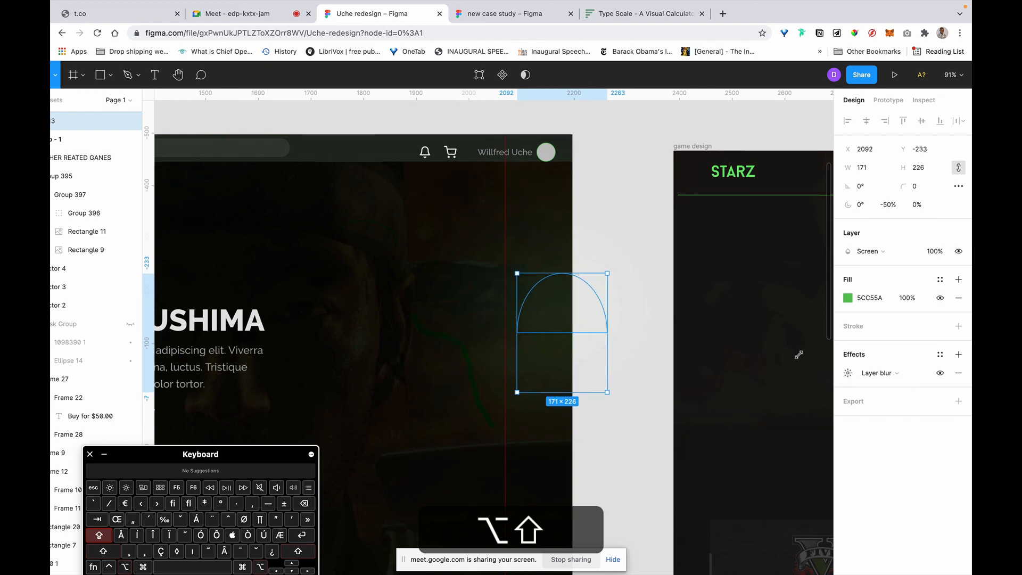
Step: Set the green glow's layer blur to 144
{"action": "left_click", "coordinate": [848, 373]}
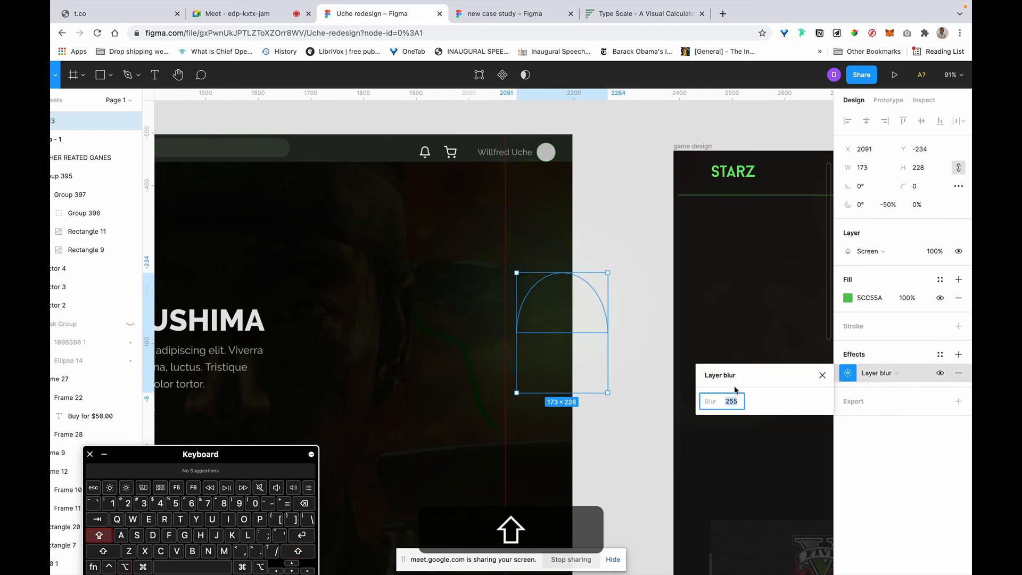
{"action": "type", "text": "144"}
{"action": "key", "text": "Return"}
Step: Show the masked warrior group again and move the green glow into Desktop - 1 over the warrior's head, about X 952, Y 158
{"action": "left_click_drag", "start_coordinate": [604, 297], "coordinate": [575, 212]}
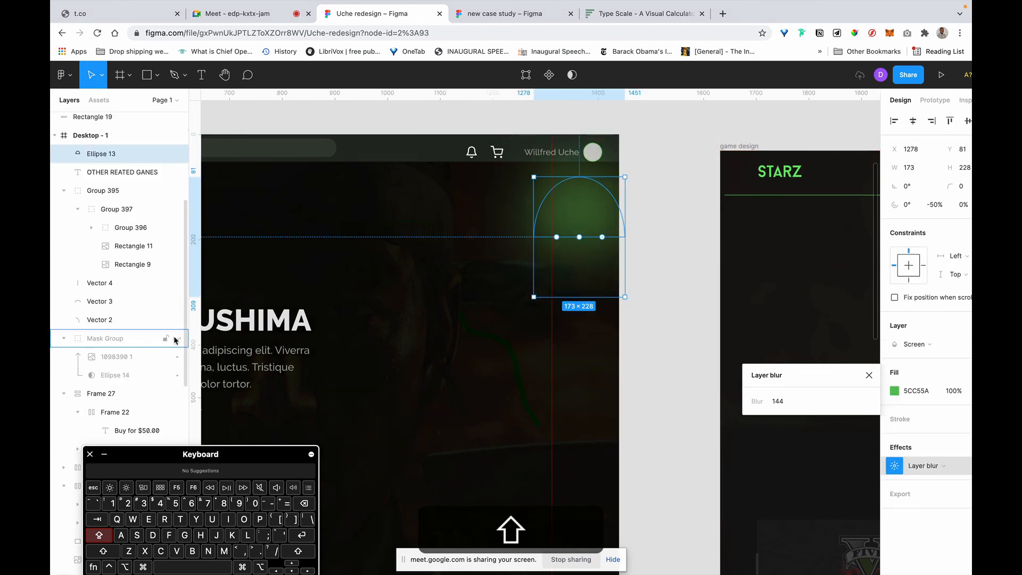
{"action": "scroll", "coordinate": [485, 299], "scroll_direction": "down", "scroll_amount": 5}
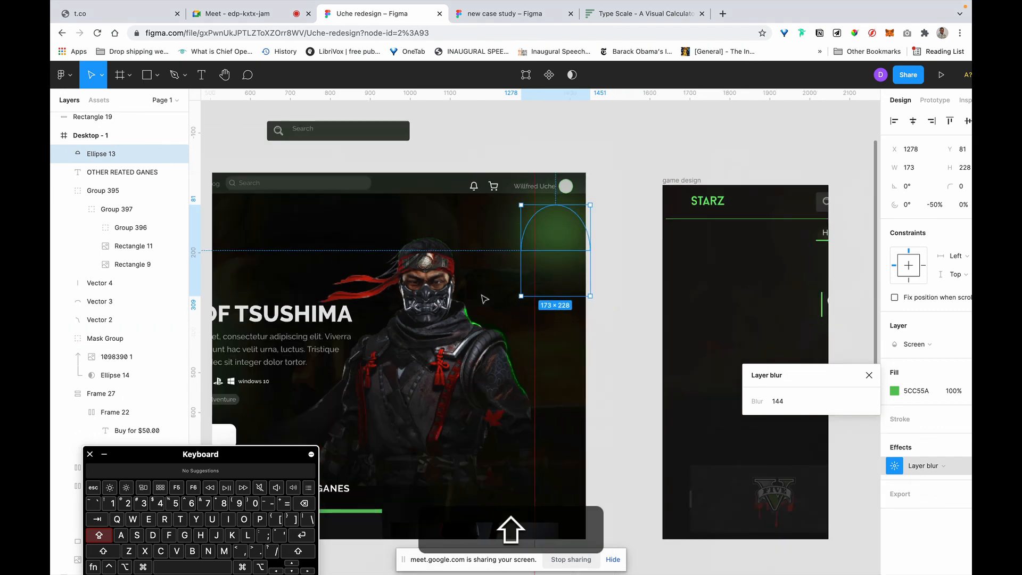
{"action": "scroll", "coordinate": [484, 300], "scroll_direction": "up", "scroll_amount": 3}
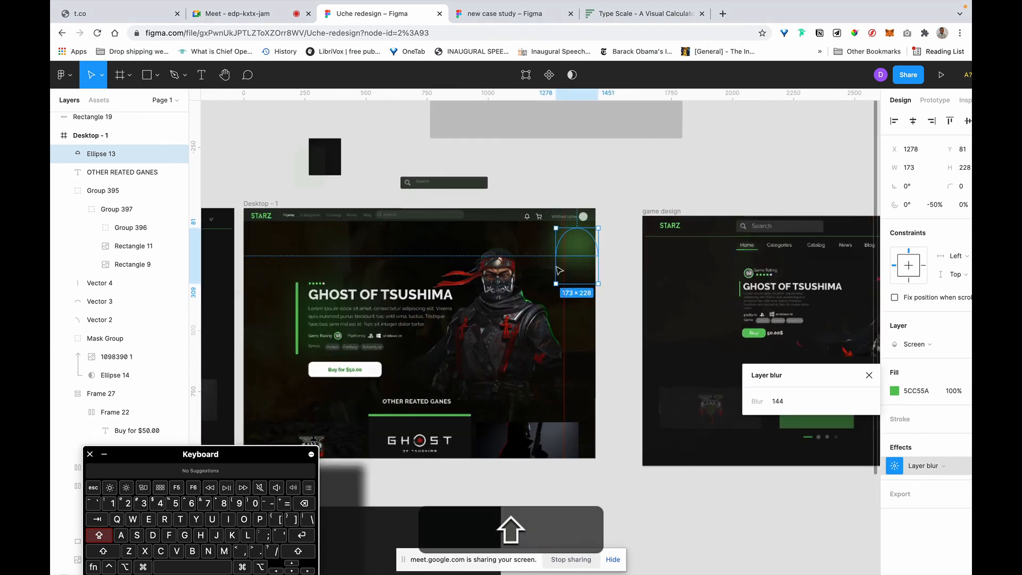
{"action": "left_click_drag", "start_coordinate": [585, 247], "coordinate": [507, 269]}
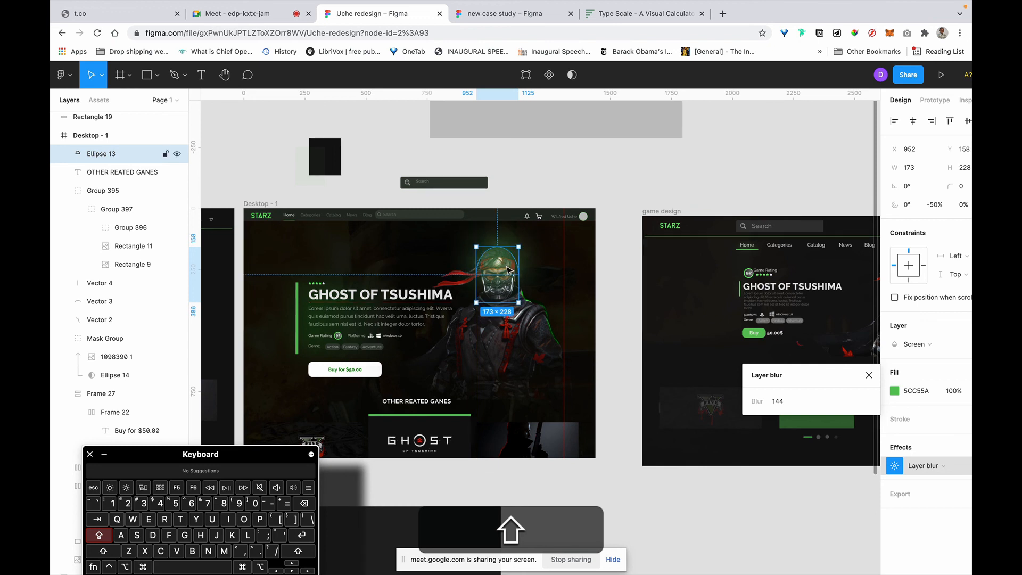
{"action": "left_click", "coordinate": [587, 188]}
Step: Draw an ellipse about 232 × 234 over the warrior's lower torso in Desktop - 1
{"action": "scroll", "coordinate": [532, 240], "scroll_direction": "down", "scroll_amount": 3}
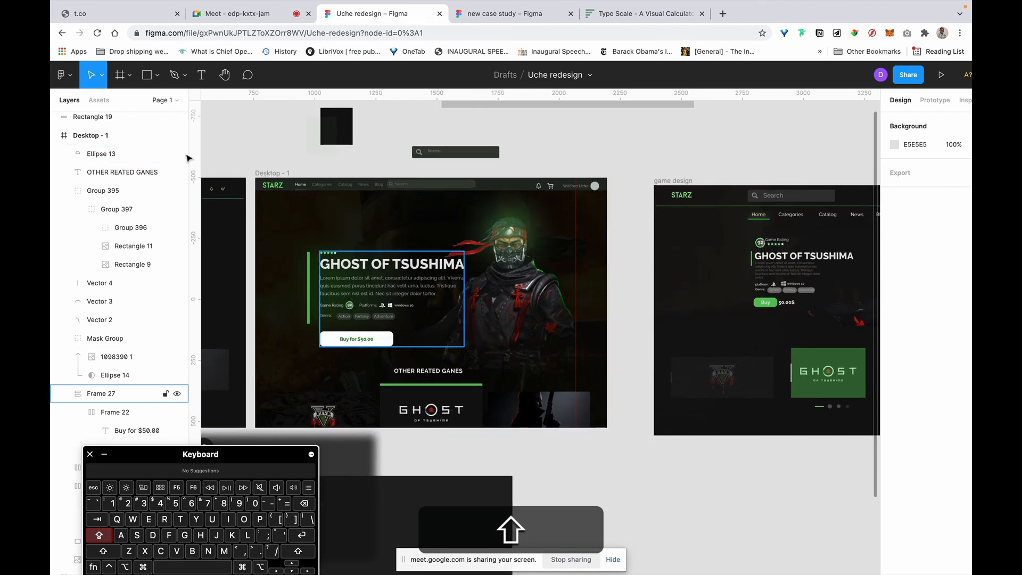
{"action": "left_click", "coordinate": [158, 76]}
{"action": "left_click", "coordinate": [158, 77]}
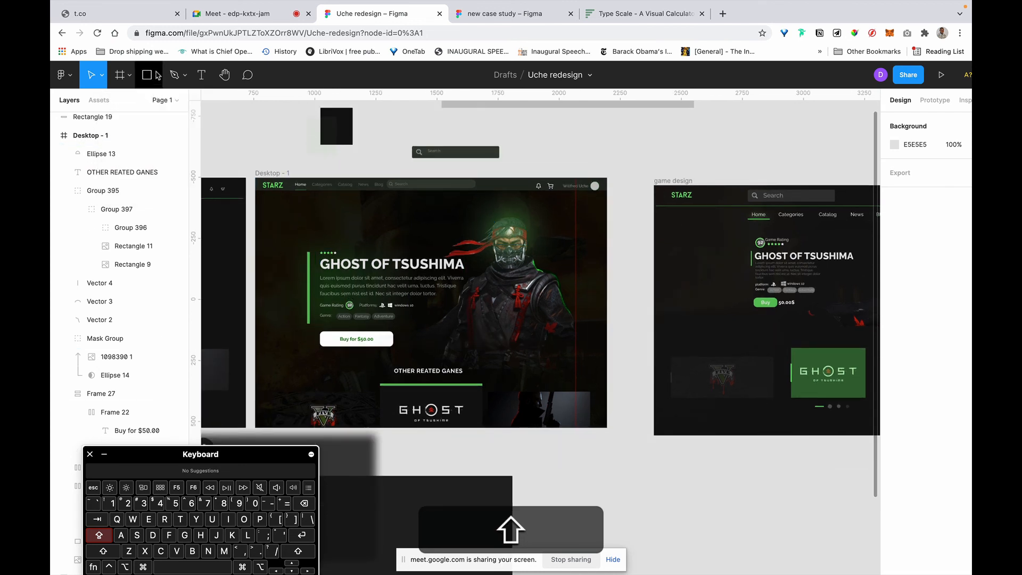
{"action": "left_click", "coordinate": [158, 78]}
{"action": "left_click", "coordinate": [157, 146]}
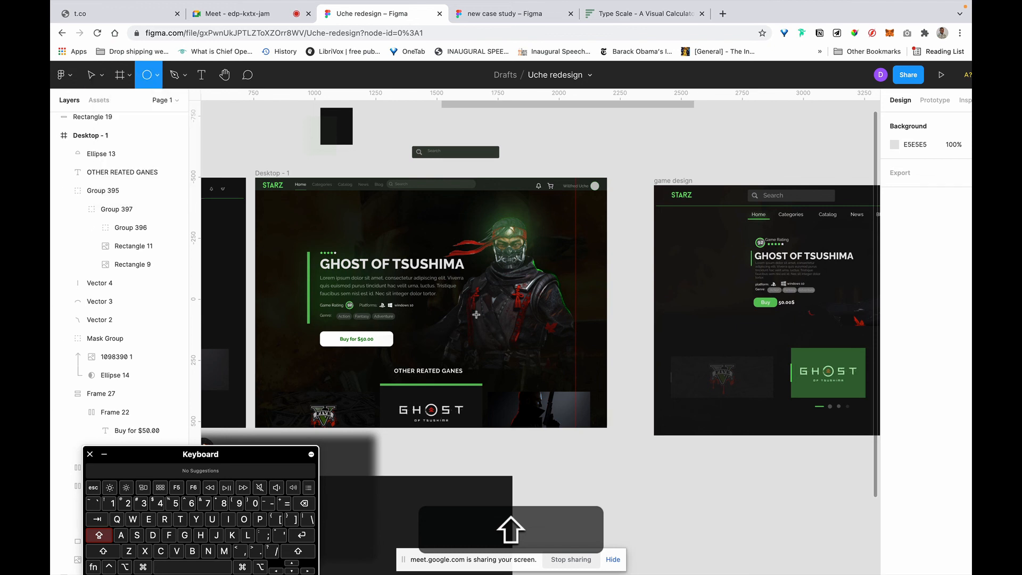
{"action": "left_click_drag", "start_coordinate": [530, 366], "coordinate": [474, 311]}
Step: Place the new ellipse inside the warrior's Mask Group, directly above the 1098390 1 image
{"action": "left_click_drag", "start_coordinate": [109, 160], "coordinate": [121, 381]}
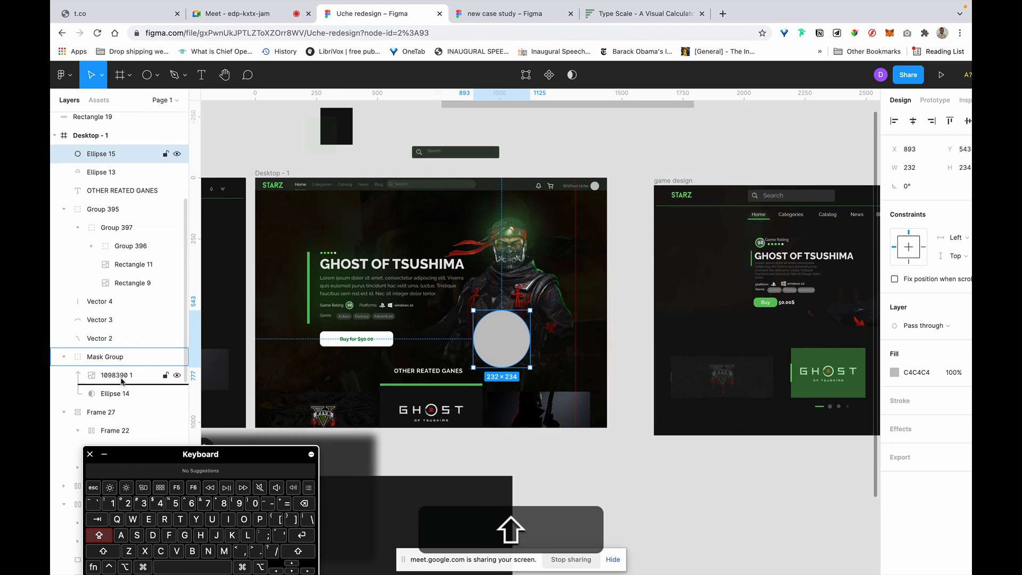
{"action": "left_click_drag", "start_coordinate": [423, 372], "coordinate": [425, 372]}
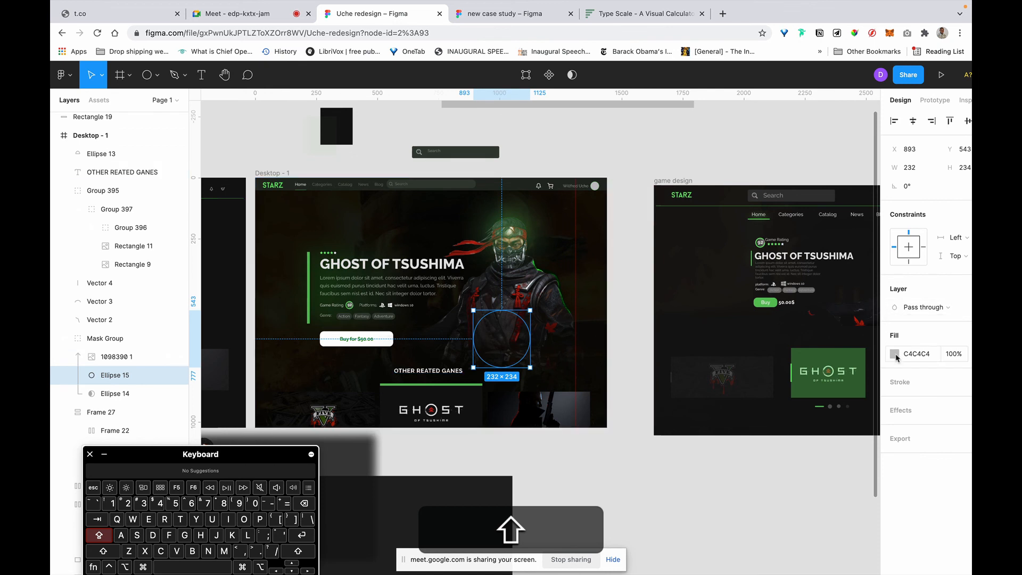
{"action": "left_click_drag", "start_coordinate": [98, 374], "coordinate": [98, 353]}
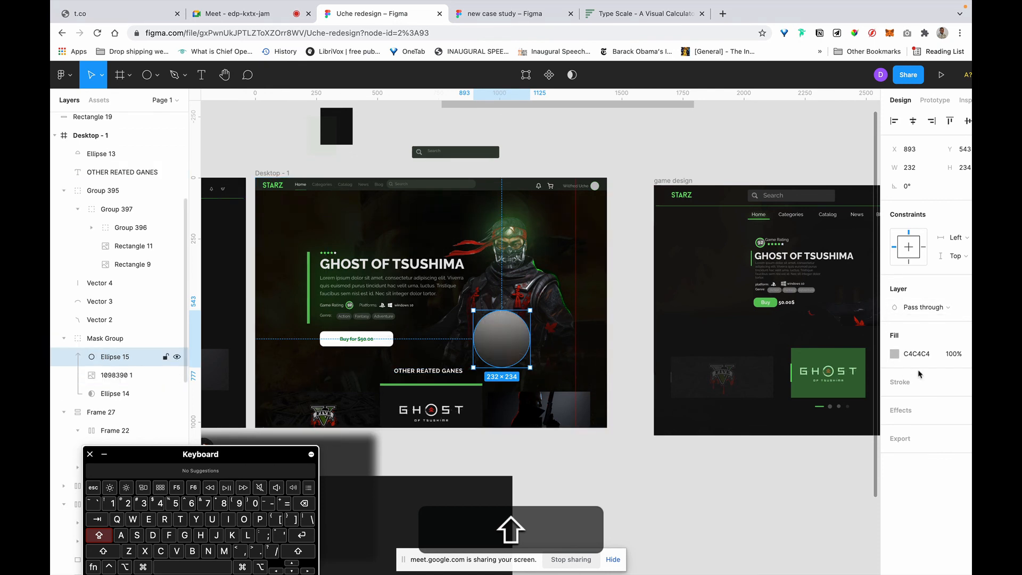
Step: Fill the masked ellipse with green 5DBF5C sampled from the vertical accent bar beside the title
{"action": "scroll", "coordinate": [872, 350], "scroll_direction": "right", "scroll_amount": 3}
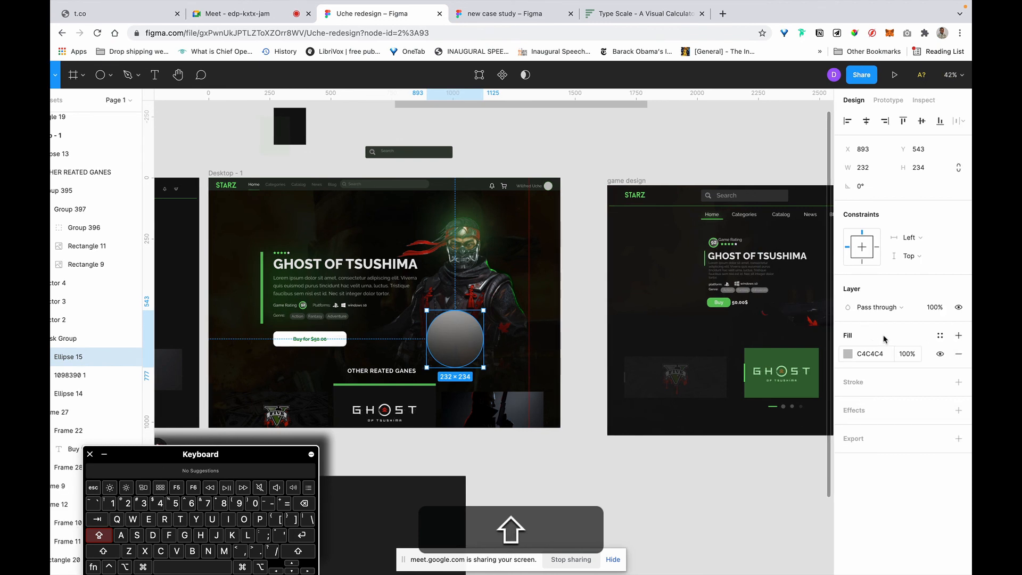
{"action": "left_click", "coordinate": [848, 353]}
{"action": "left_click", "coordinate": [712, 474]}
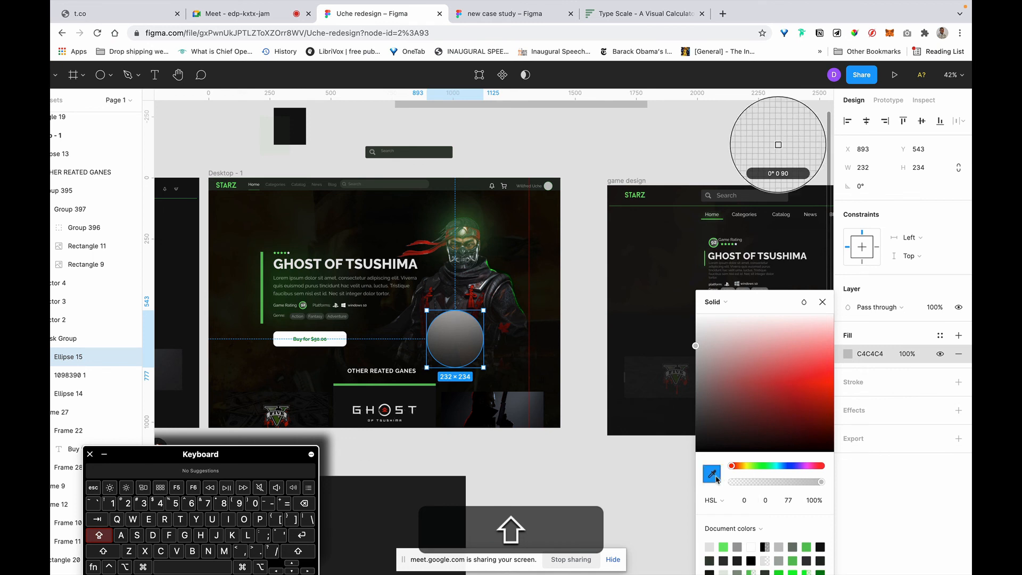
{"action": "scroll", "coordinate": [777, 133], "scroll_direction": "left", "scroll_amount": 3}
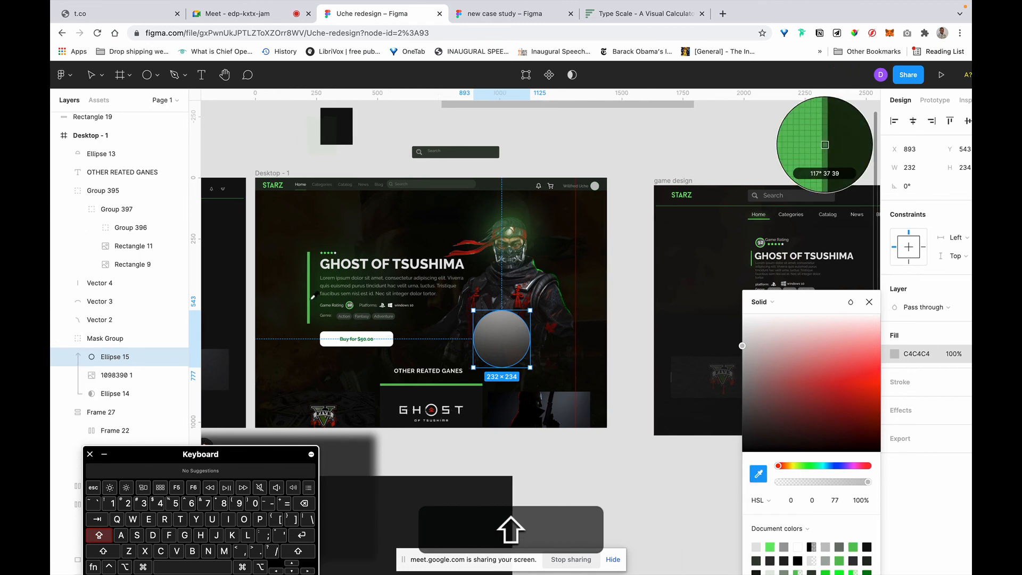
{"action": "left_click", "coordinate": [825, 145]}
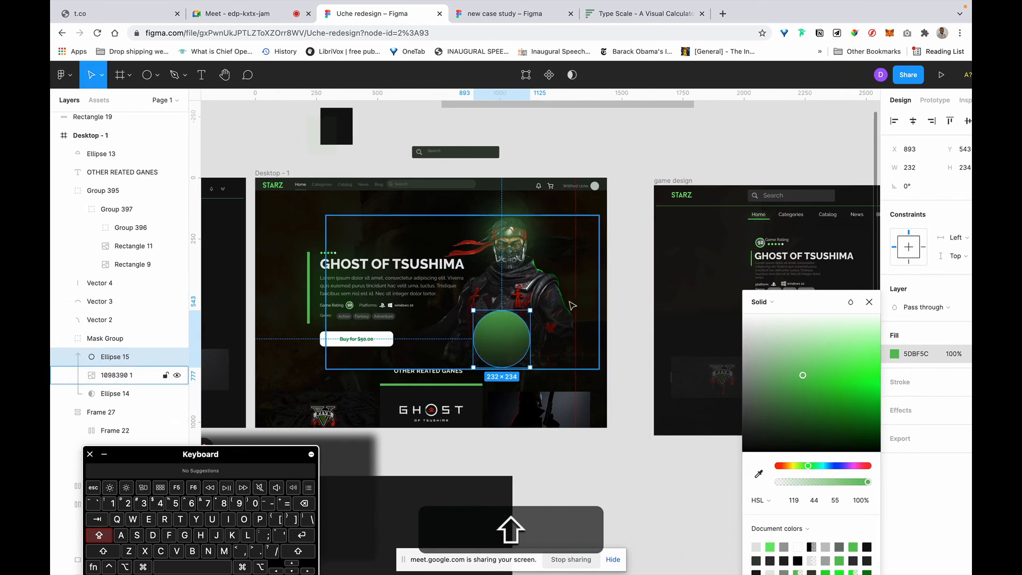
Step: Set the green ellipse's layer blend mode to Color
{"action": "scroll", "coordinate": [572, 305], "scroll_direction": "right", "scroll_amount": 3}
{"action": "left_click", "coordinate": [926, 309]}
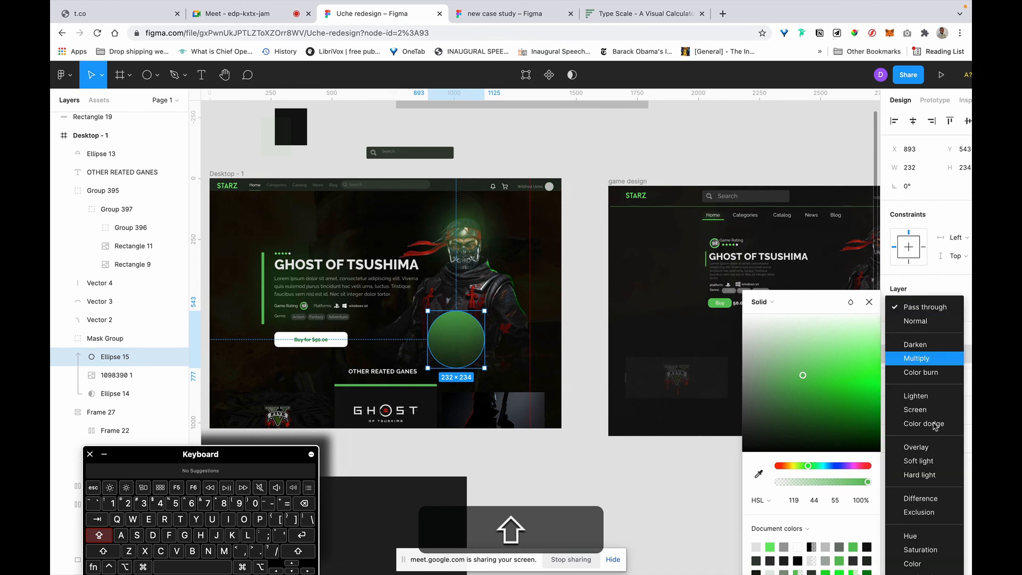
{"action": "scroll", "coordinate": [925, 533], "scroll_direction": "down", "scroll_amount": 1}
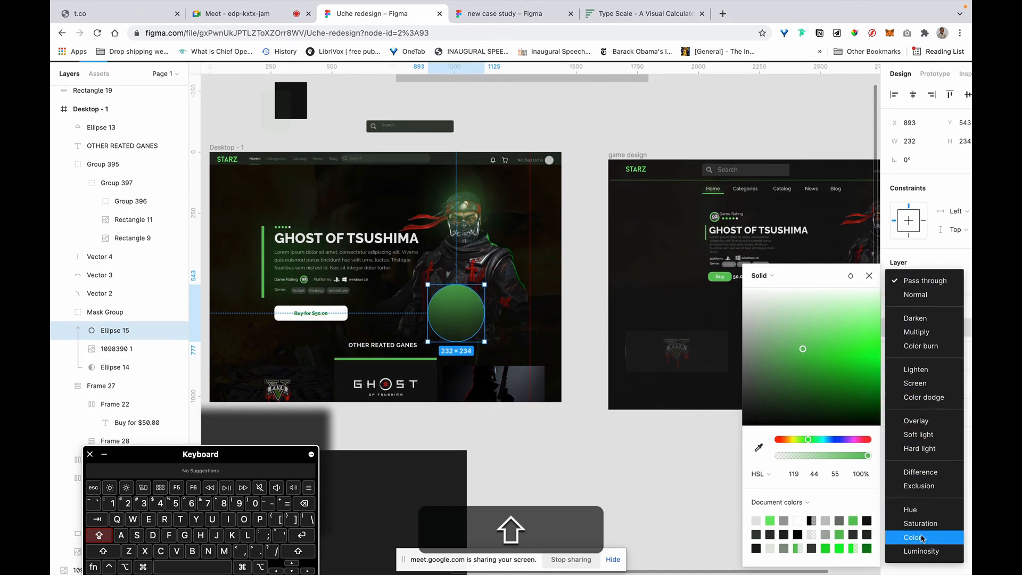
{"action": "left_click", "coordinate": [920, 537]}
Step: Enlarge the green ellipse to about 584 × 663 and position it over the warrior's lower body at X 648, Y 417
{"action": "left_click_drag", "start_coordinate": [450, 341], "coordinate": [418, 303]}
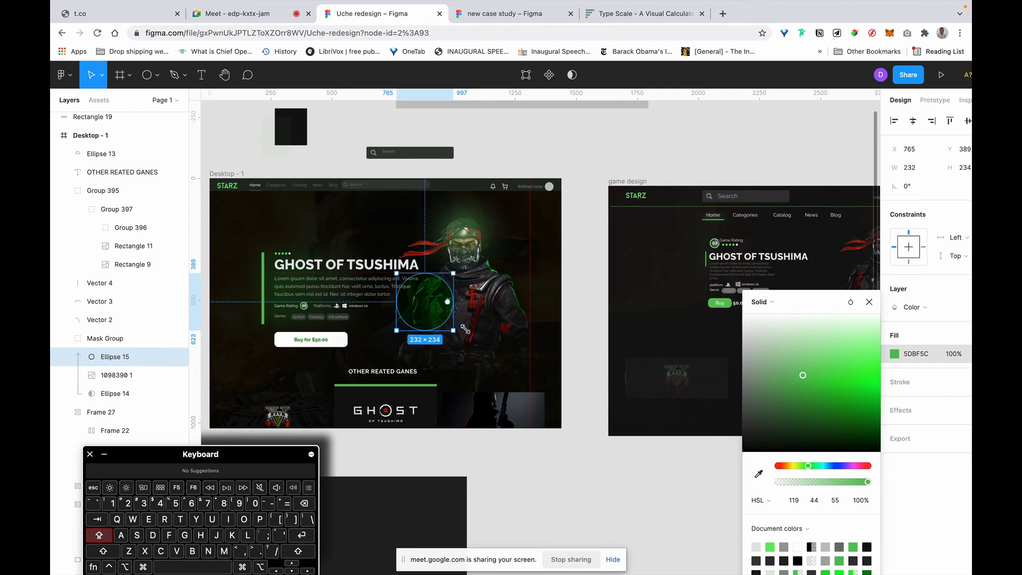
{"action": "left_click_drag", "start_coordinate": [465, 329], "coordinate": [540, 436]}
{"action": "left_click_drag", "start_coordinate": [479, 320], "coordinate": [463, 265]}
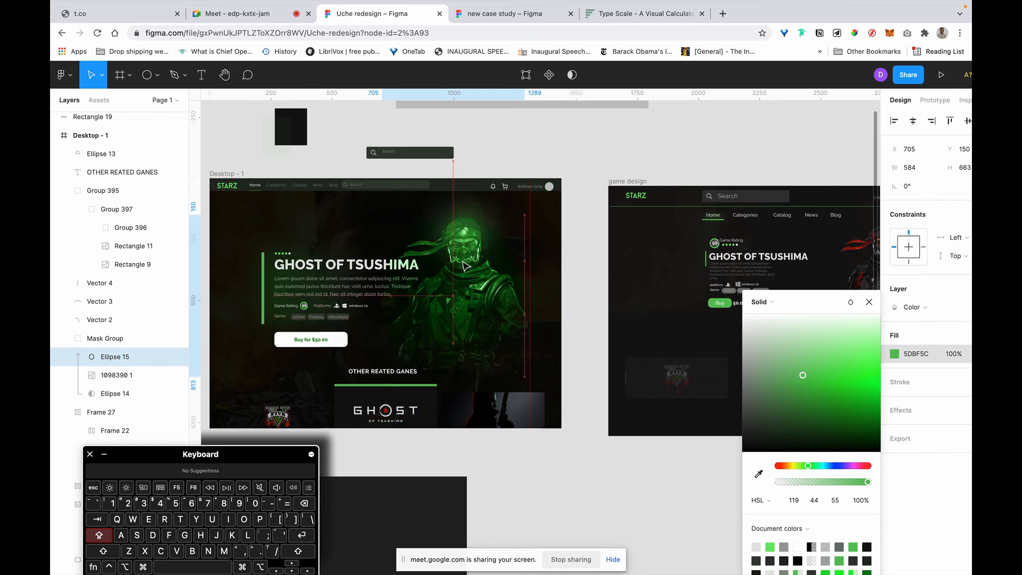
{"action": "left_click_drag", "start_coordinate": [457, 409], "coordinate": [455, 404]}
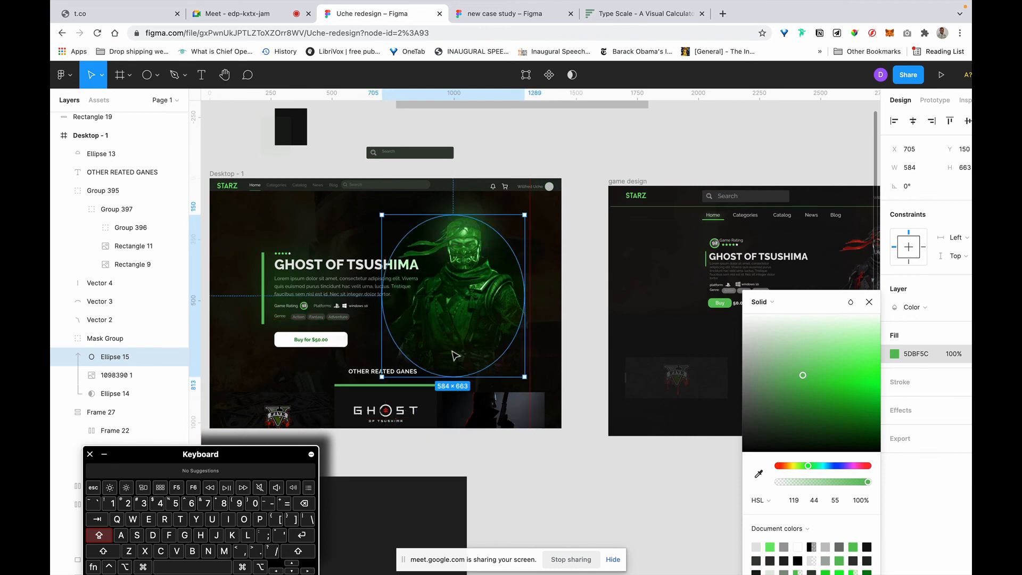
{"action": "mouse_move", "coordinate": [455, 356]}
{"action": "left_mouse_down"}
{"action": "mouse_move", "coordinate": [465, 329]}
{"action": "mouse_move", "coordinate": [452, 345]}
{"action": "left_mouse_up"}
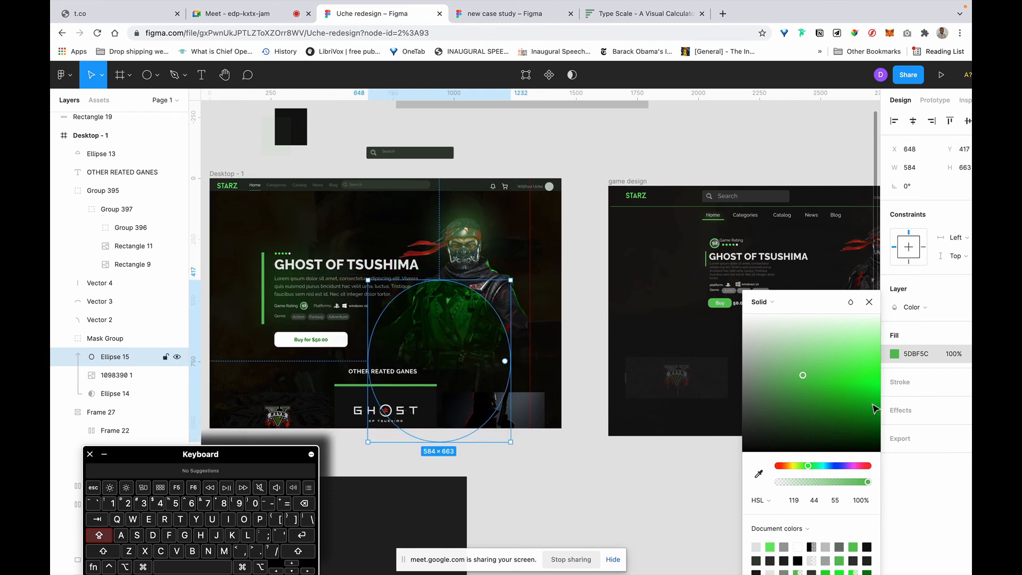
Step: Try the Difference blend mode on the green ellipse and undo the change
{"action": "left_click", "coordinate": [920, 309]}
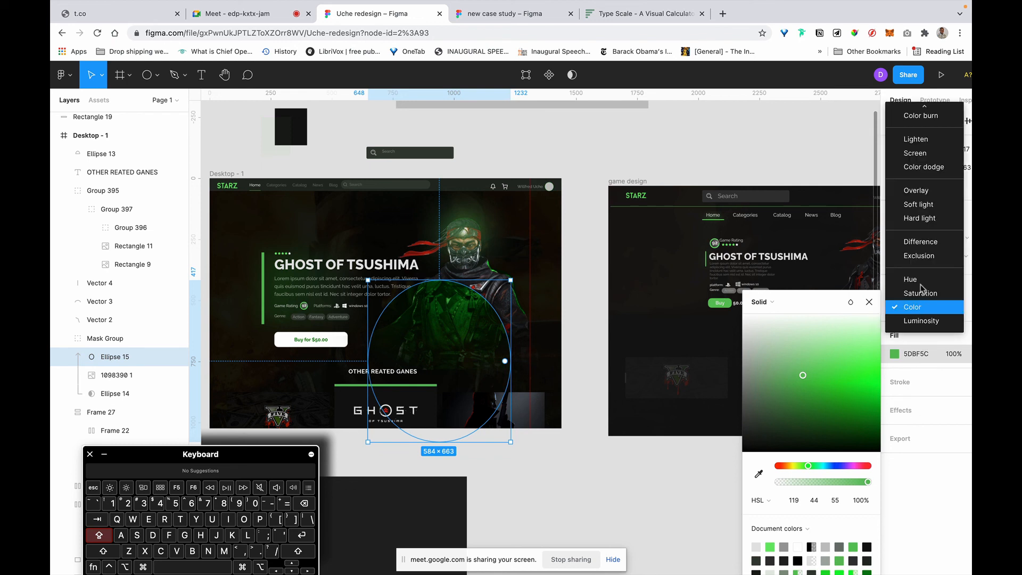
{"action": "left_click", "coordinate": [922, 243]}
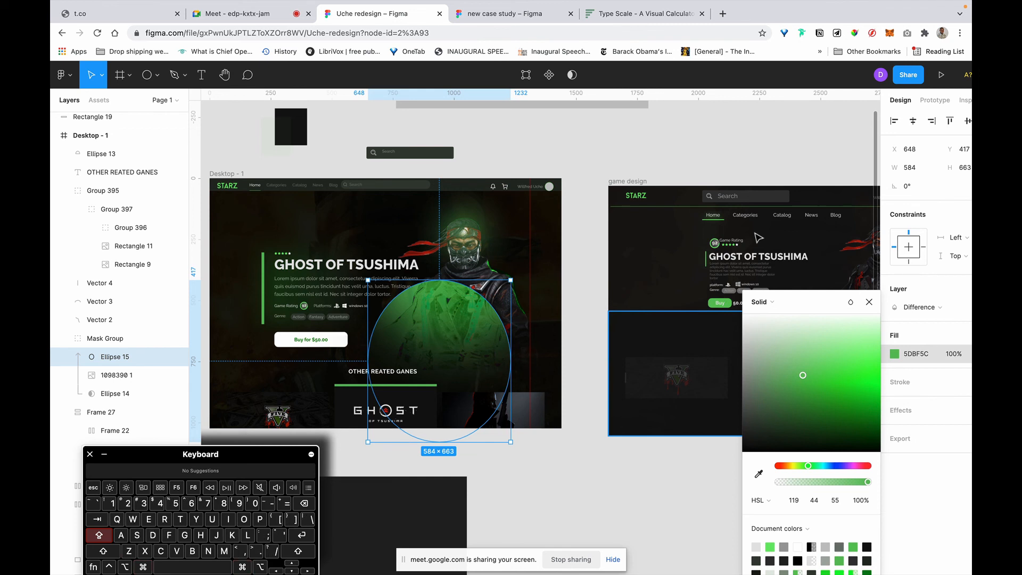
{"action": "key", "text": "super+z"}
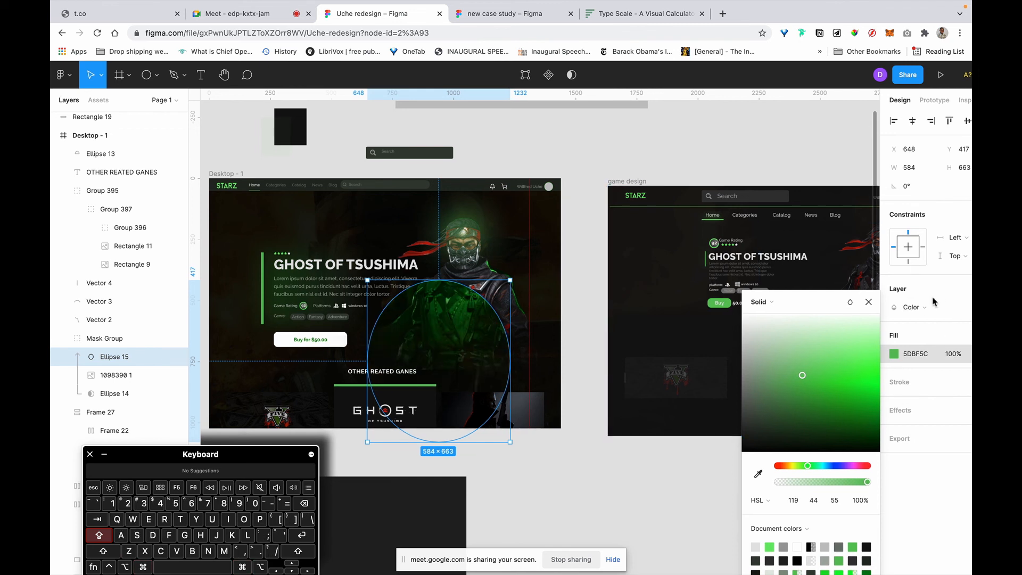
Step: Change the green ellipse's layer blend mode to Overlay
{"action": "scroll", "coordinate": [905, 304], "scroll_direction": "right", "scroll_amount": 2}
{"action": "left_click", "coordinate": [900, 312]}
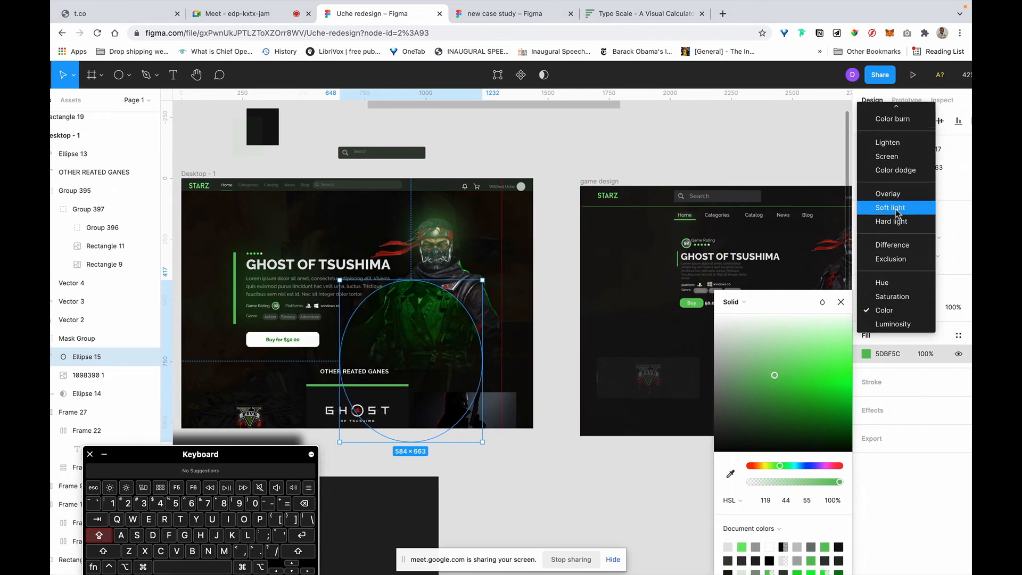
{"action": "left_click", "coordinate": [901, 251]}
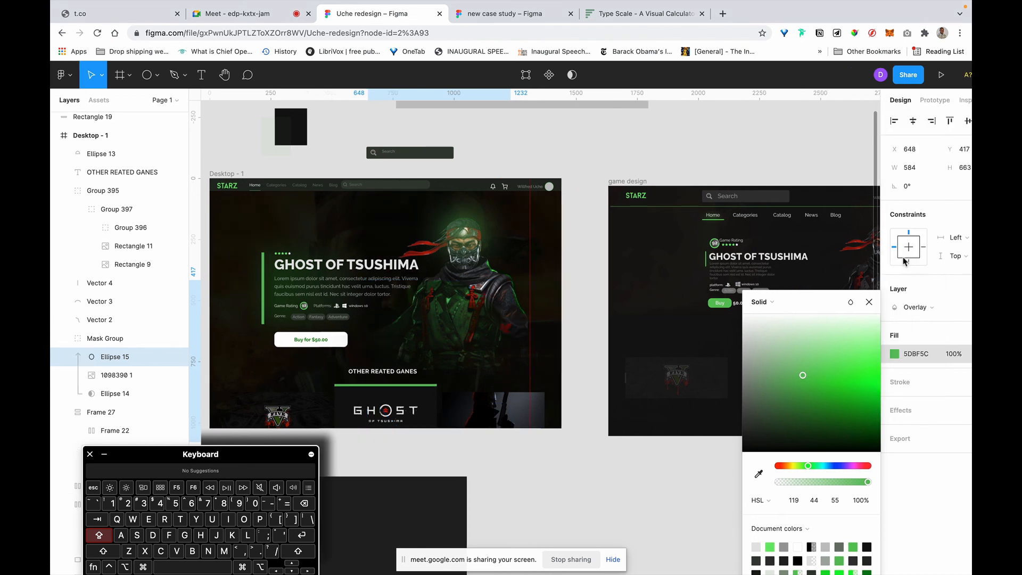
Step: Enlarge the green ellipse to about 758 × 794 and position it around the whole warrior at about X 658, Y 46
{"action": "left_click_drag", "start_coordinate": [431, 355], "coordinate": [456, 313]}
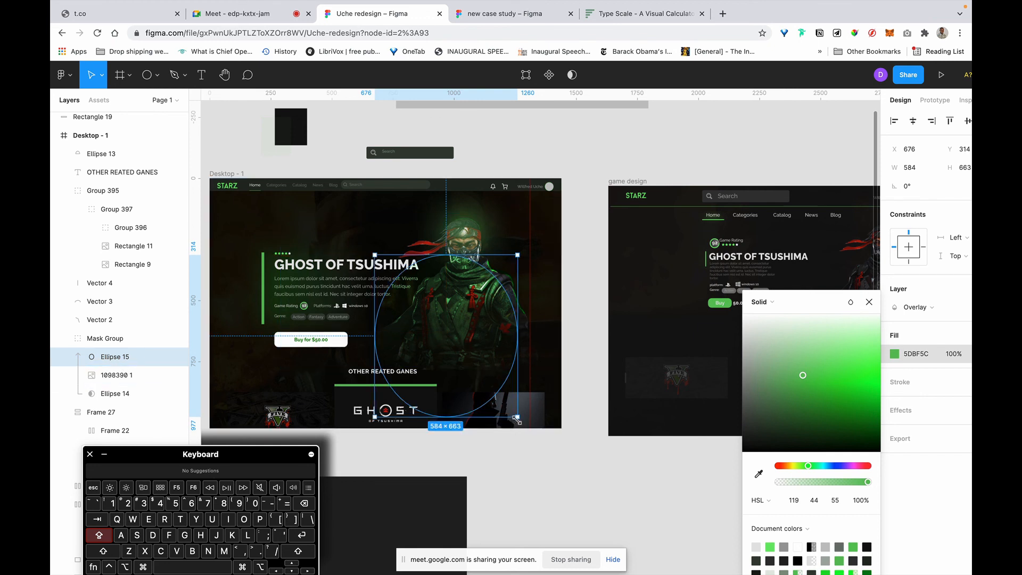
{"action": "left_click_drag", "start_coordinate": [517, 416], "coordinate": [560, 449]}
{"action": "mouse_move", "coordinate": [454, 275]}
{"action": "left_mouse_down"}
{"action": "mouse_move", "coordinate": [458, 250]}
{"action": "mouse_move", "coordinate": [460, 268]}
{"action": "left_mouse_up"}
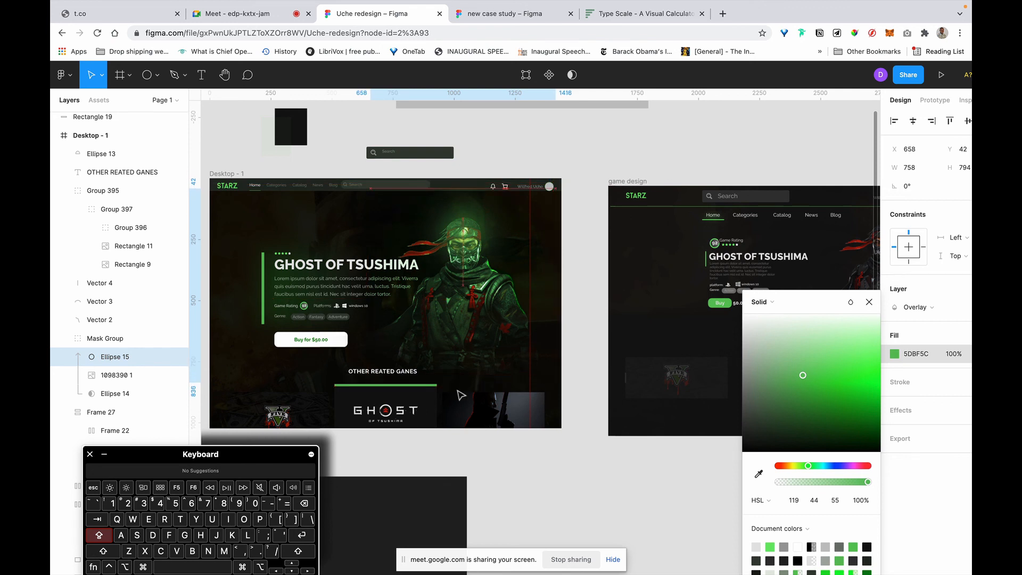
Step: Try fill opacities of 30% and 40% on the green ellipse
{"action": "left_click", "coordinate": [955, 358]}
{"action": "key", "text": "Right"}
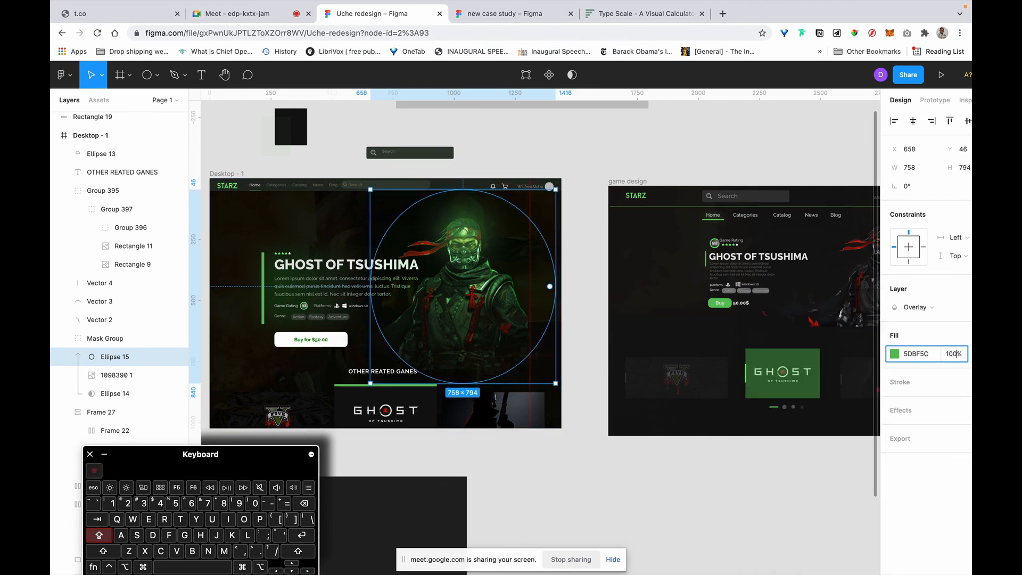
{"action": "key", "text": "Left"}
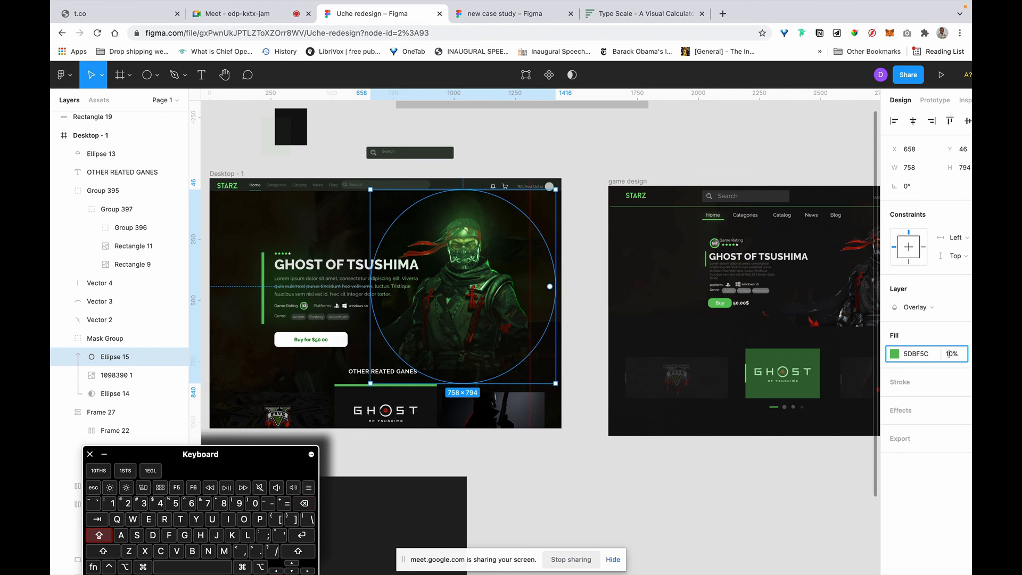
{"action": "key", "text": "BackSpace"}
{"action": "type", "text": "3"}
{"action": "key", "text": "Return"}
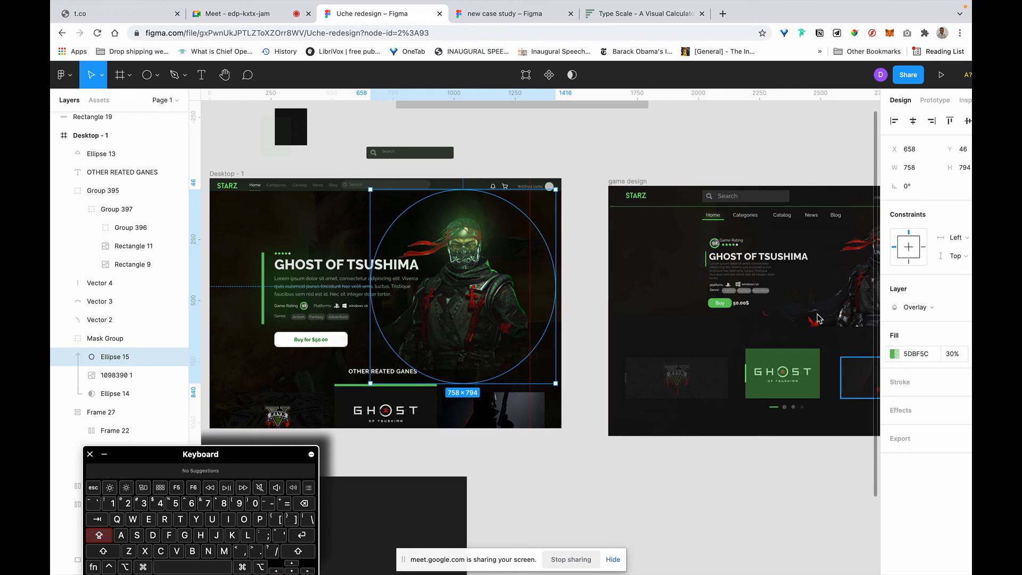
{"action": "left_click", "coordinate": [950, 353]}
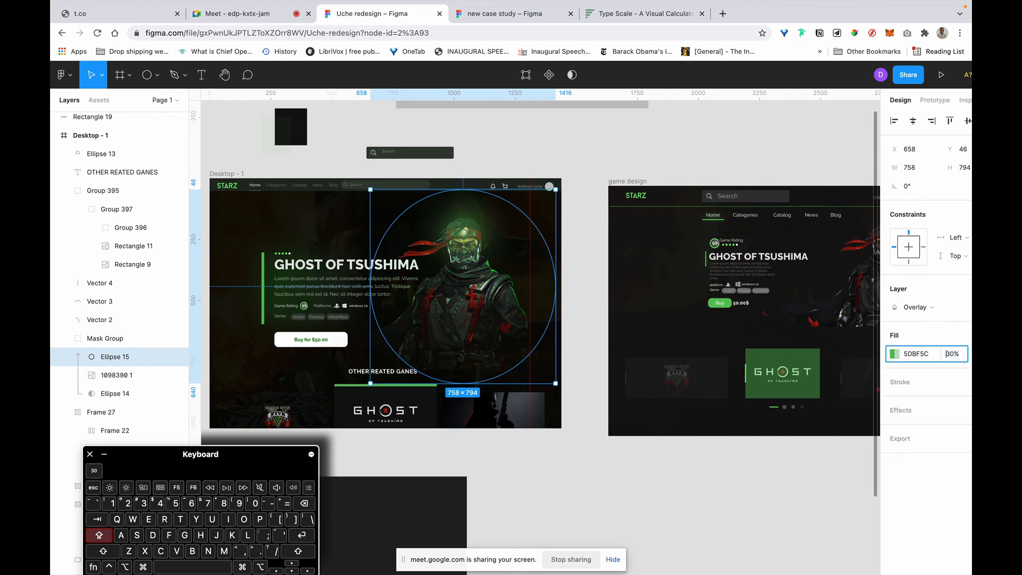
{"action": "key", "text": "Return"}
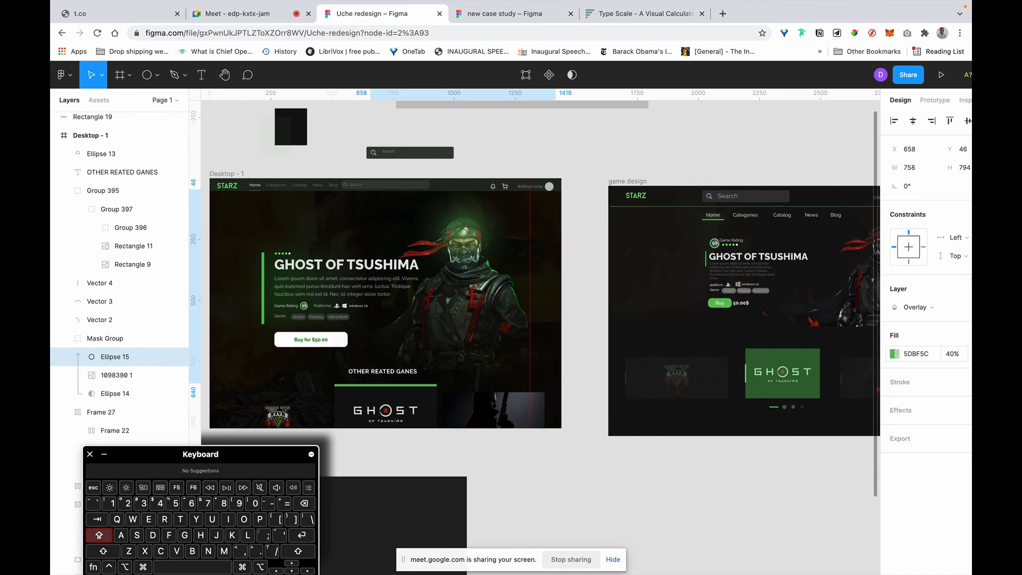
Step: Set the green ellipse's fill opacity to 60% and deselect it
{"action": "left_click", "coordinate": [953, 354]}
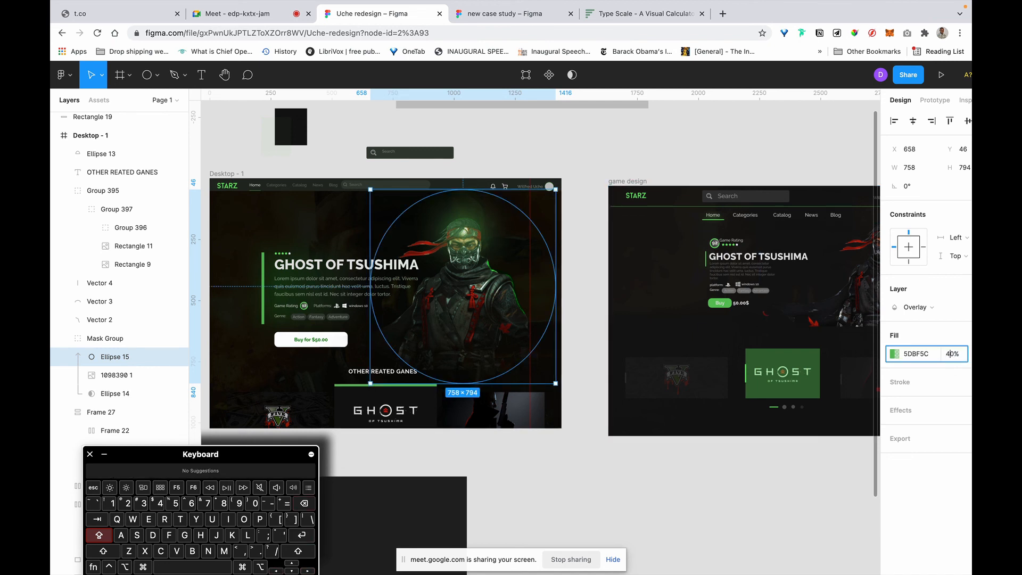
{"action": "type", "text": "60"}
{"action": "key", "text": "Return"}
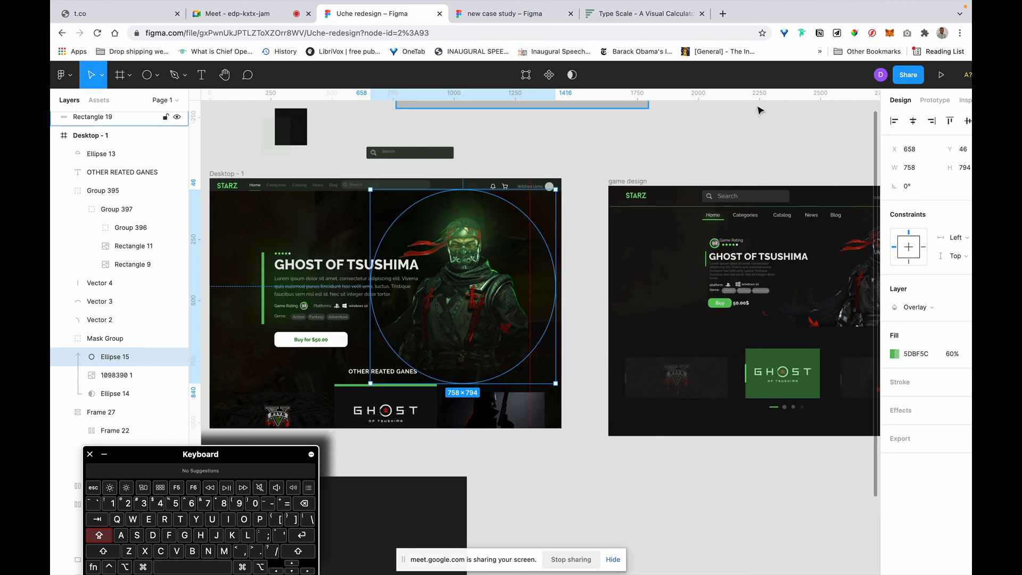
{"action": "scroll", "coordinate": [593, 196], "scroll_direction": "right", "scroll_amount": 3}
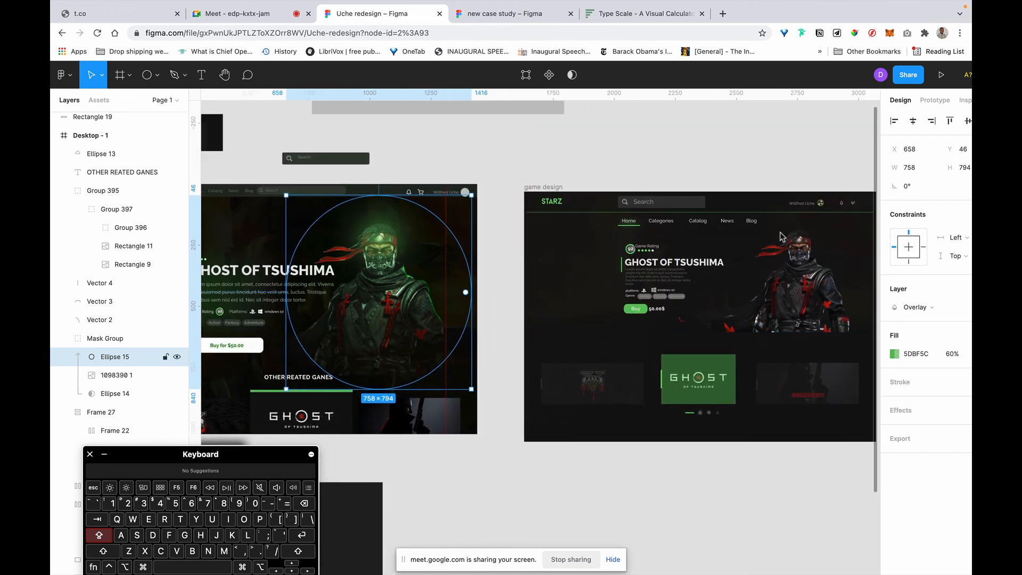
{"action": "key", "text": "Escape"}
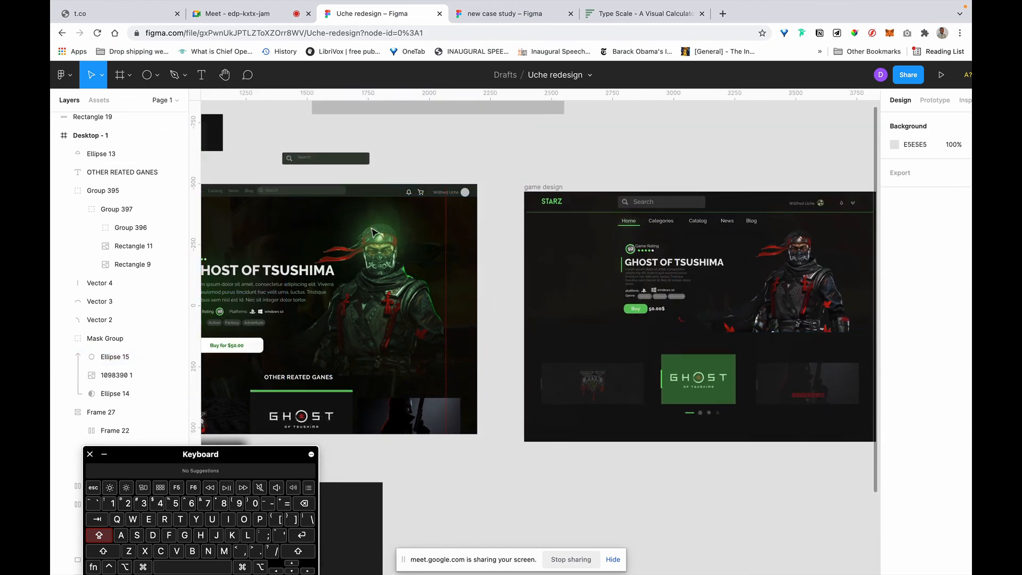
{"action": "scroll", "coordinate": [524, 201], "scroll_direction": "down", "scroll_amount": 5}
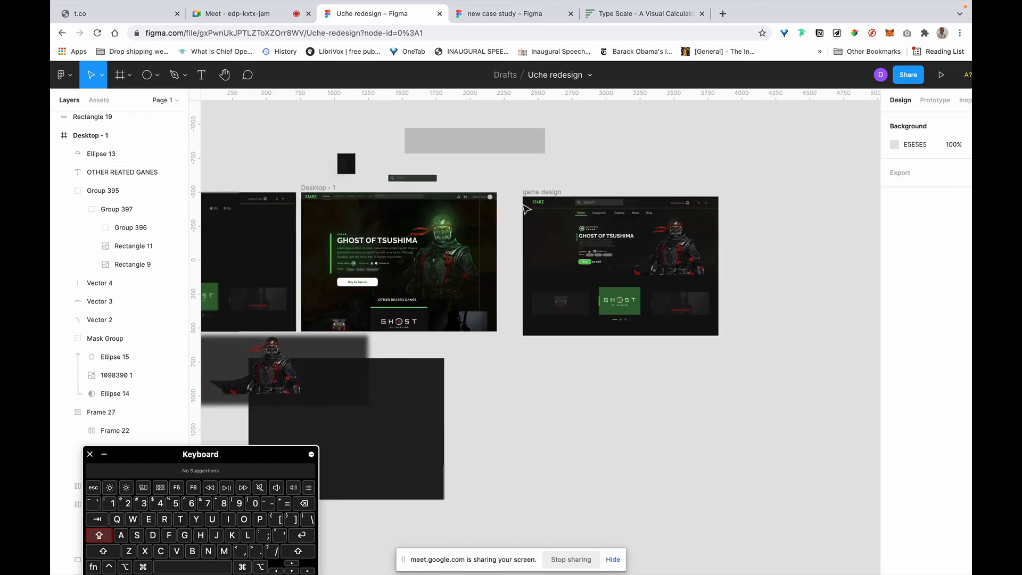
{"action": "scroll", "coordinate": [526, 208], "scroll_direction": "left", "scroll_amount": 3}
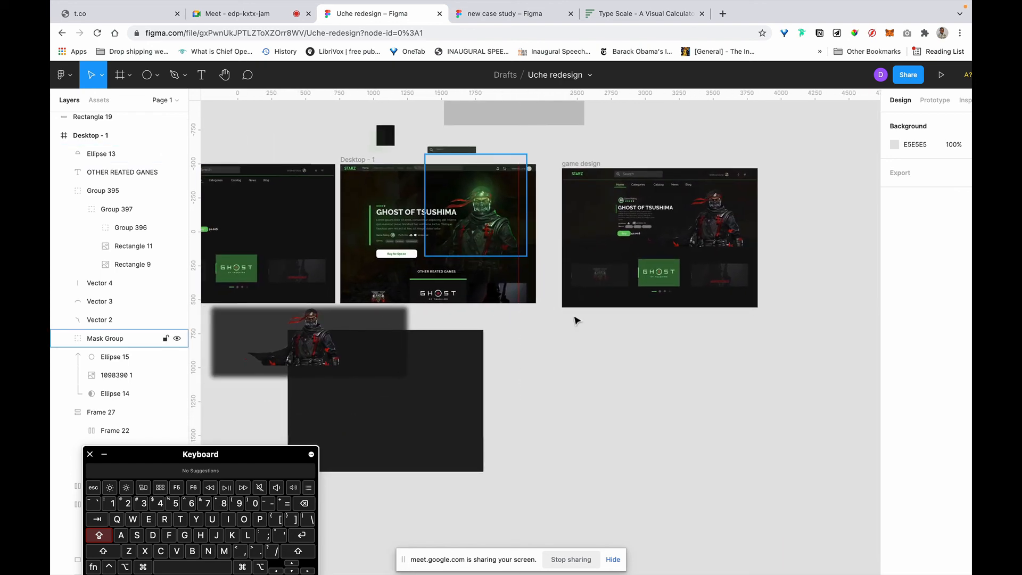